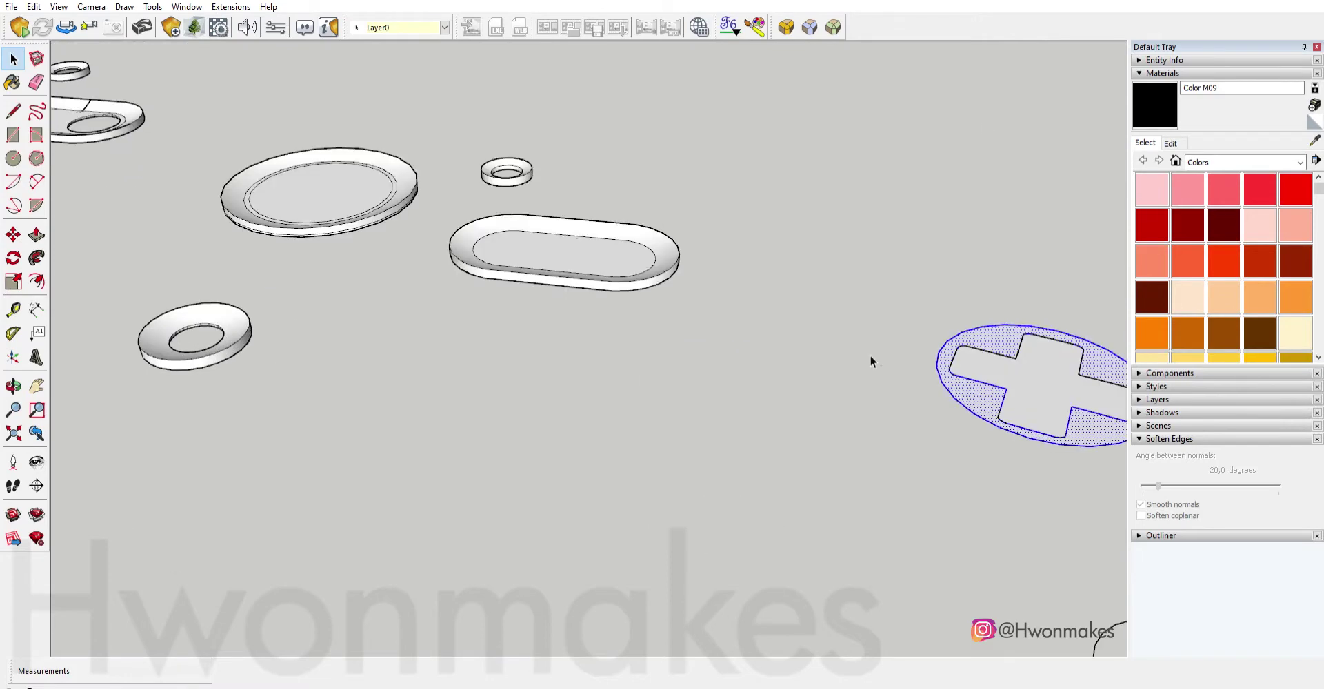
Orbit and zoom around the D-pad piece, then deselect the cross face.
{"action": "scroll", "coordinate": [621, 414], "scroll_direction": "up", "scroll_amount": 5}
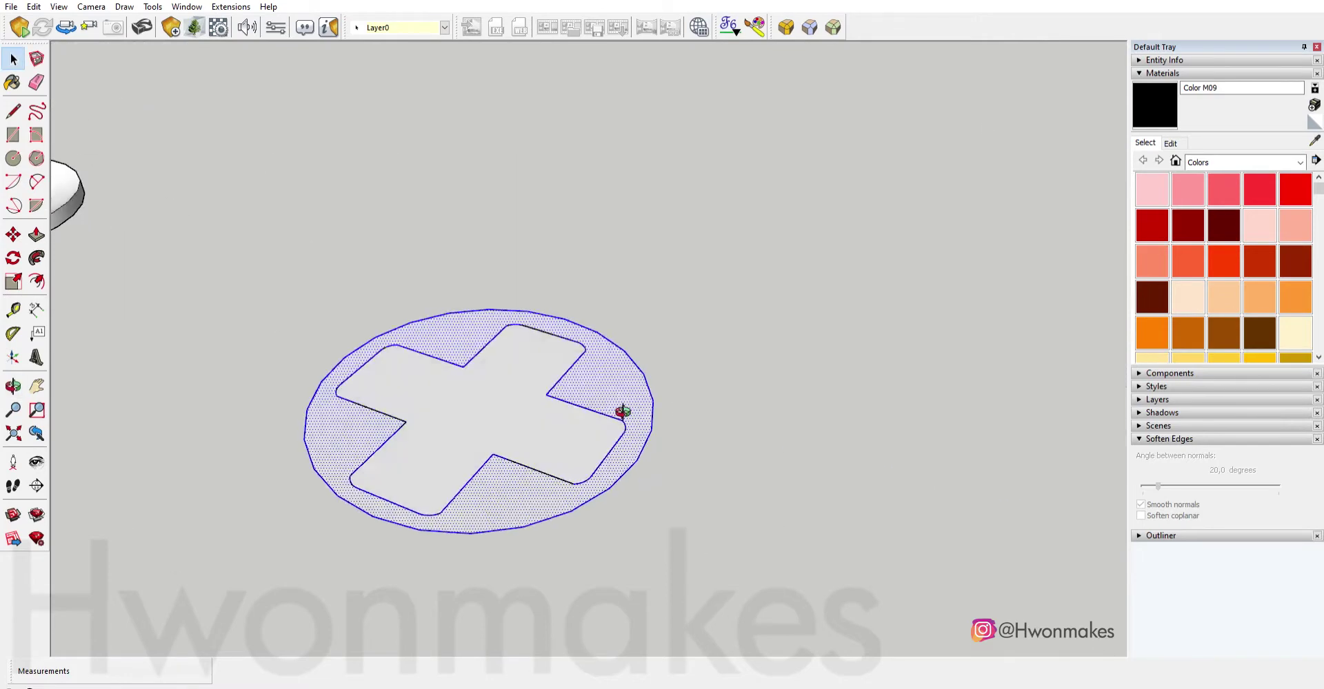
{"action": "middle_click_drag", "start_coordinate": [520, 384], "coordinate": [599, 427]}
{"action": "key", "text": "l"}
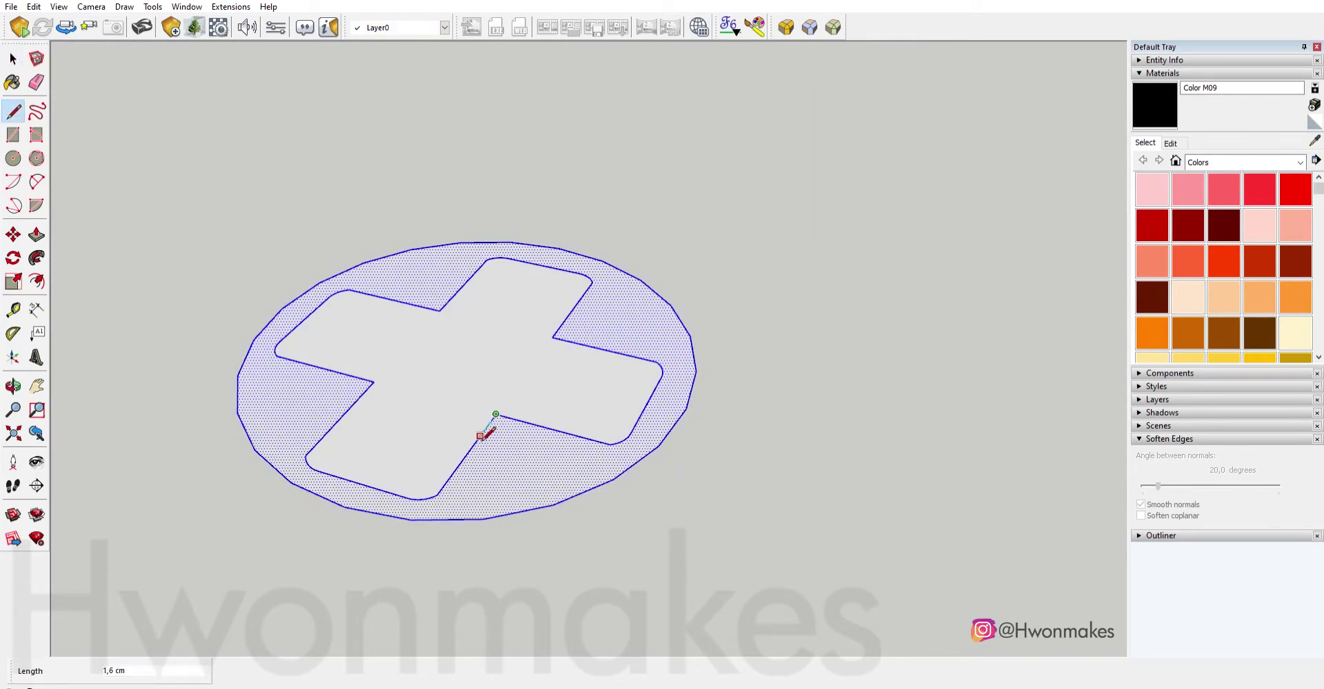
{"action": "key", "text": "space"}
{"action": "scroll", "coordinate": [529, 455], "scroll_direction": "down", "scroll_amount": 3}
{"action": "left_click", "coordinate": [723, 526]}
{"action": "scroll", "coordinate": [364, 286], "scroll_direction": "down", "scroll_amount": 5}
{"action": "scroll", "coordinate": [364, 286], "scroll_direction": "up", "scroll_amount": 2}
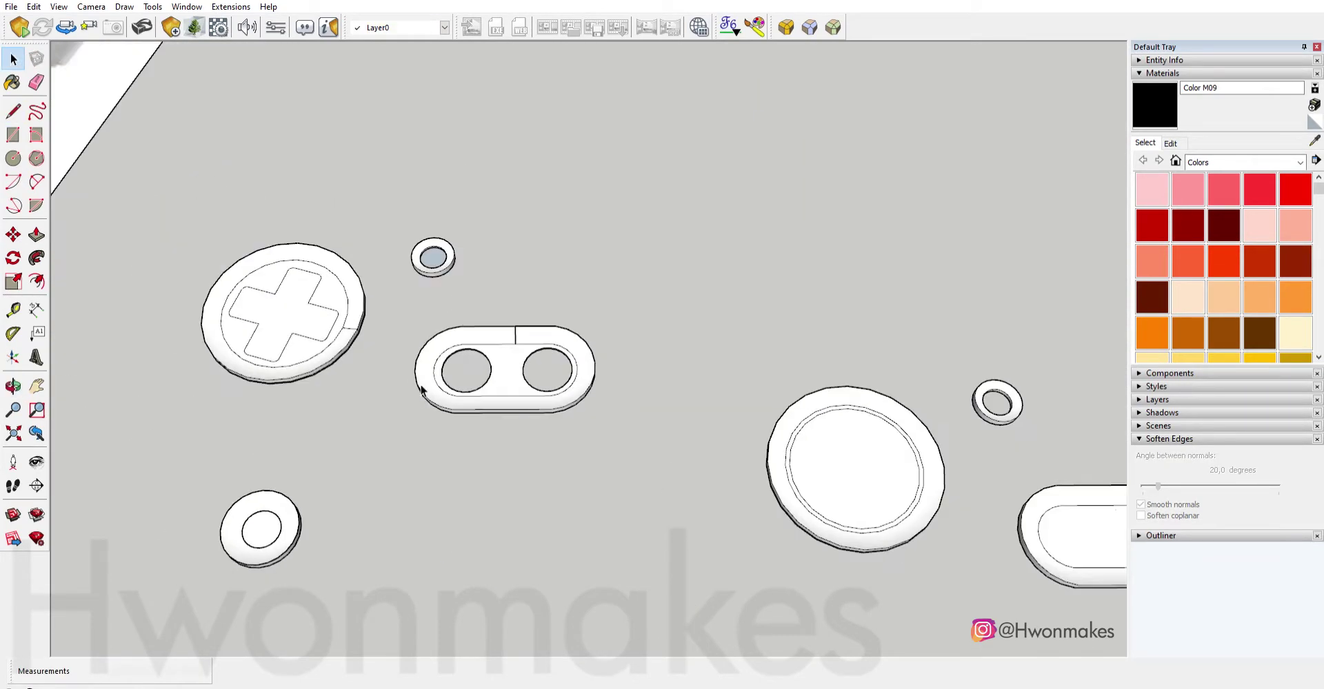
{"action": "scroll", "coordinate": [338, 312], "scroll_direction": "up", "scroll_amount": 5}
{"action": "scroll", "coordinate": [349, 204], "scroll_direction": "down", "scroll_amount": 5}
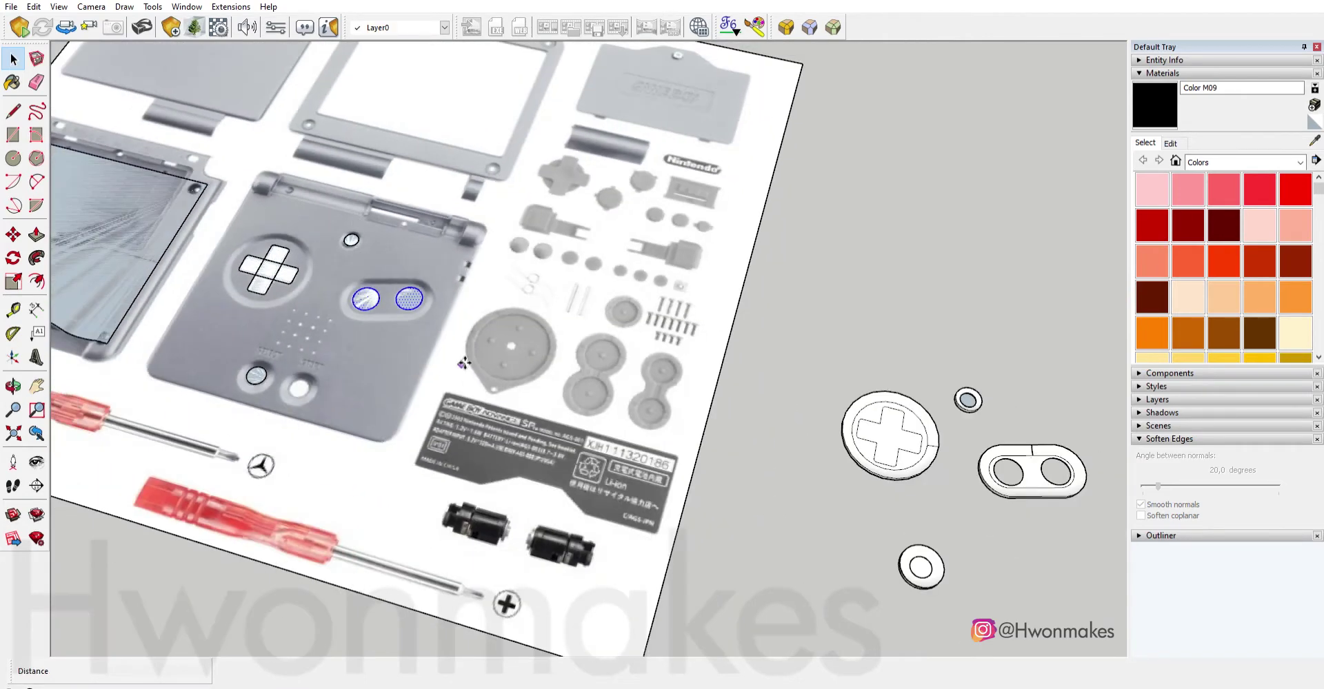
{"action": "scroll", "coordinate": [770, 455], "scroll_direction": "up", "scroll_amount": 3}
{"action": "scroll", "coordinate": [770, 455], "scroll_direction": "up", "scroll_amount": 2}
Move the round button piece and set it back down in place.
{"action": "key", "text": "m"}
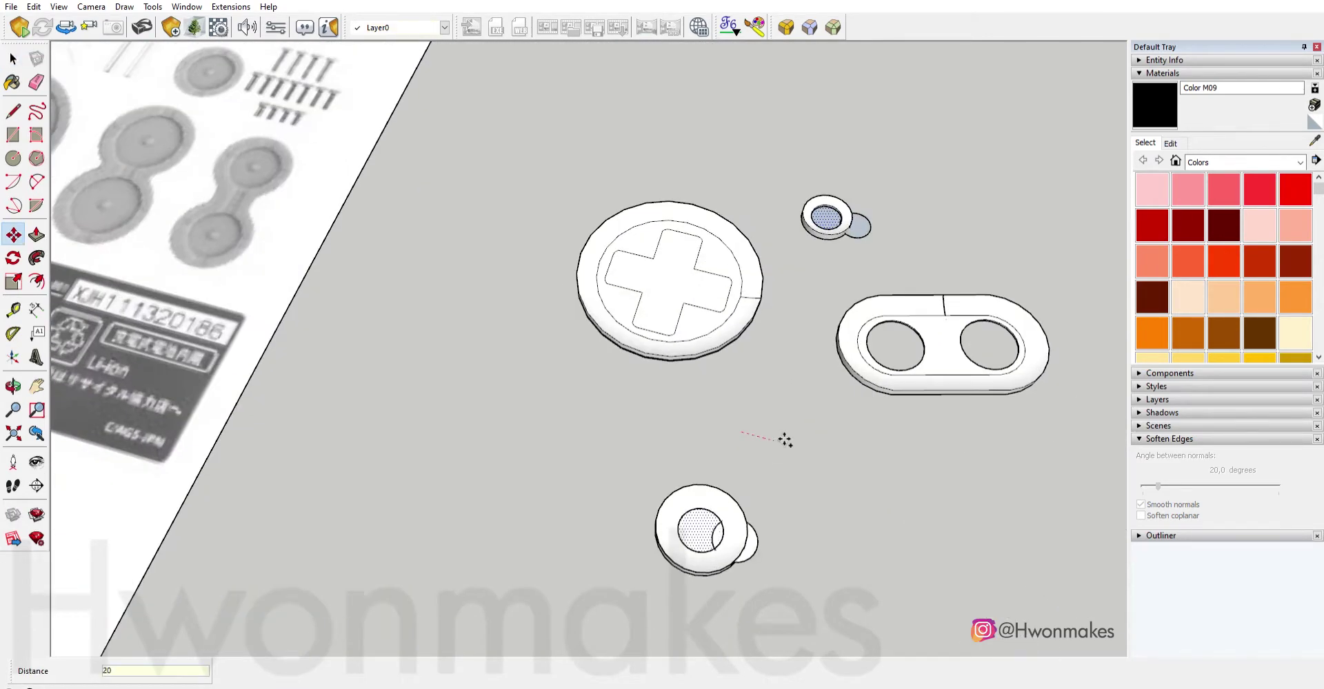
{"action": "scroll", "coordinate": [779, 448], "scroll_direction": "down", "scroll_amount": 5}
{"action": "scroll", "coordinate": [620, 455], "scroll_direction": "up", "scroll_amount": 4}
{"action": "left_click", "coordinate": [483, 505]}
{"action": "left_click", "coordinate": [569, 527]}
{"action": "scroll", "coordinate": [569, 528], "scroll_direction": "down", "scroll_amount": 3}
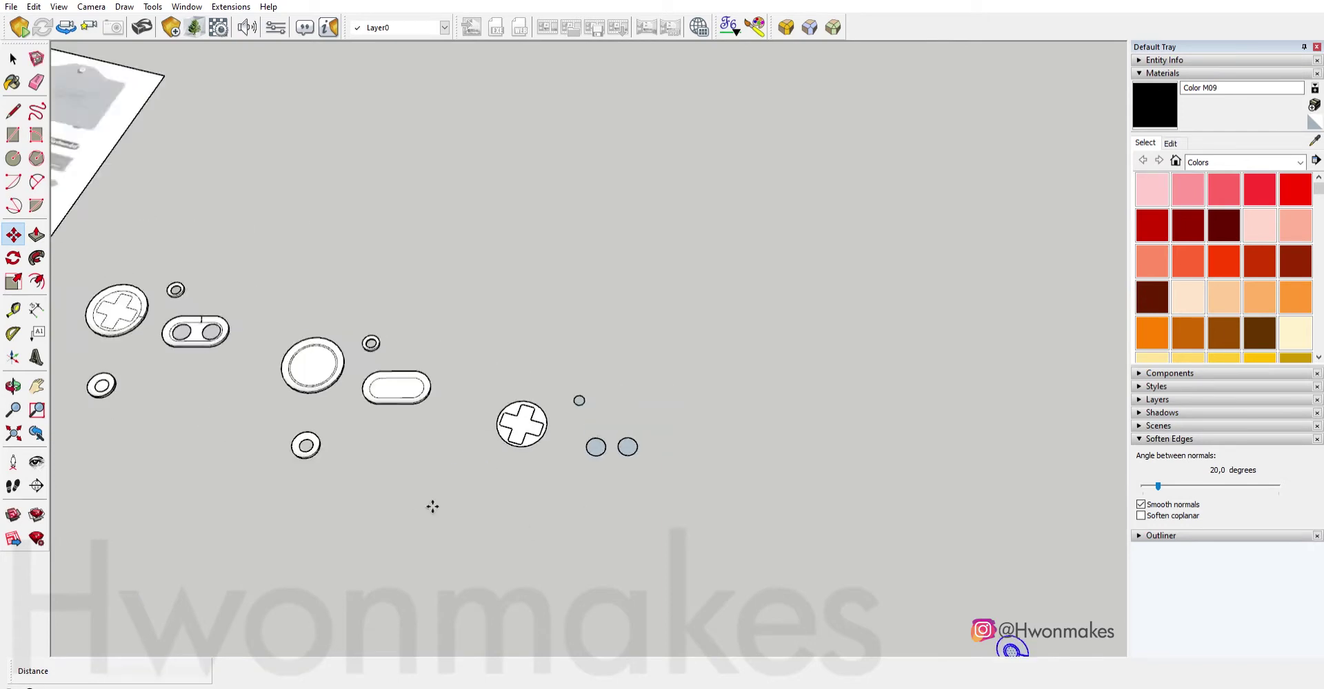
{"action": "scroll", "coordinate": [159, 400], "scroll_direction": "up", "scroll_amount": 1}
{"action": "key", "text": "space"}
Compare the small parts in the reference photo and window-select the flat cross and circle outlines.
{"action": "scroll", "coordinate": [655, 552], "scroll_direction": "up", "scroll_amount": 3}
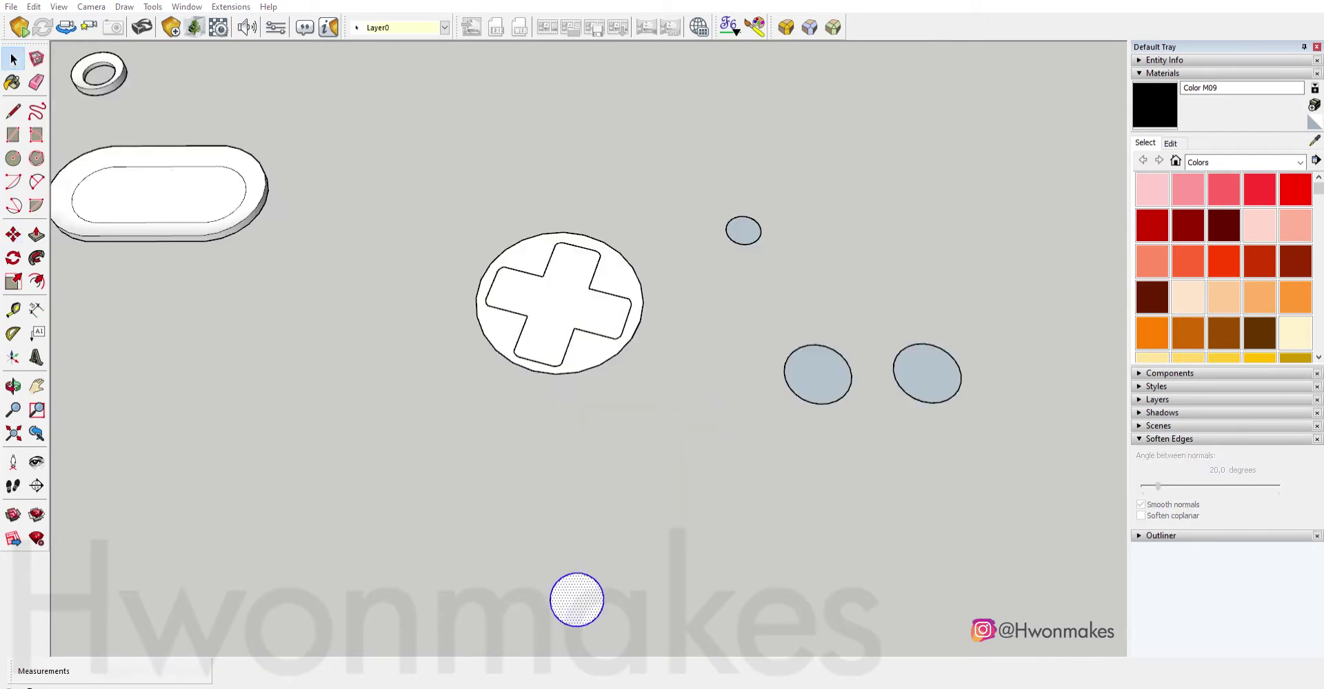
{"action": "scroll", "coordinate": [806, 289], "scroll_direction": "down", "scroll_amount": 2}
{"action": "scroll", "coordinate": [806, 289], "scroll_direction": "down", "scroll_amount": 3}
{"action": "scroll", "coordinate": [907, 211], "scroll_direction": "up", "scroll_amount": 3}
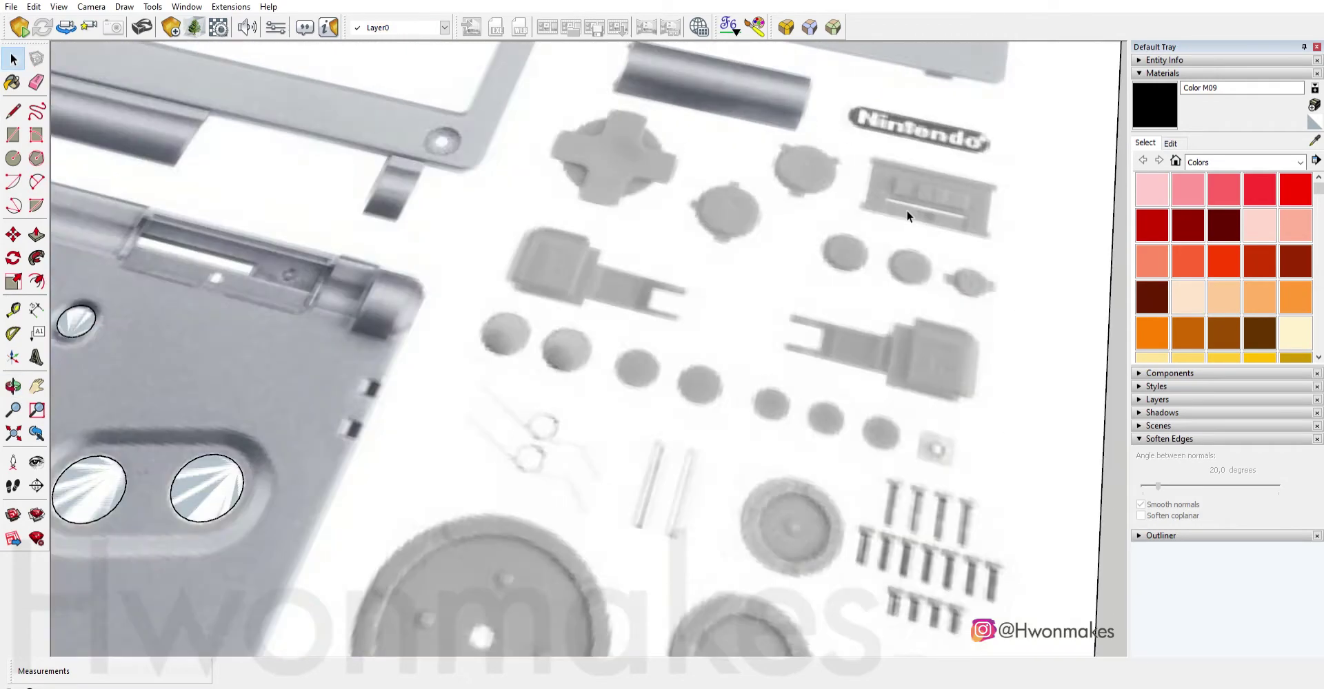
{"action": "scroll", "coordinate": [908, 211], "scroll_direction": "up", "scroll_amount": 2}
{"action": "mouse_move", "coordinate": [908, 211]}
{"action": "middle_mouse_down", "text": "shift"}
{"action": "mouse_move", "coordinate": [859, 227]}
{"action": "mouse_move", "coordinate": [786, 431]}
{"action": "middle_mouse_up", "text": "shift"}
{"action": "scroll", "coordinate": [237, 222], "scroll_direction": "down", "scroll_amount": 3}
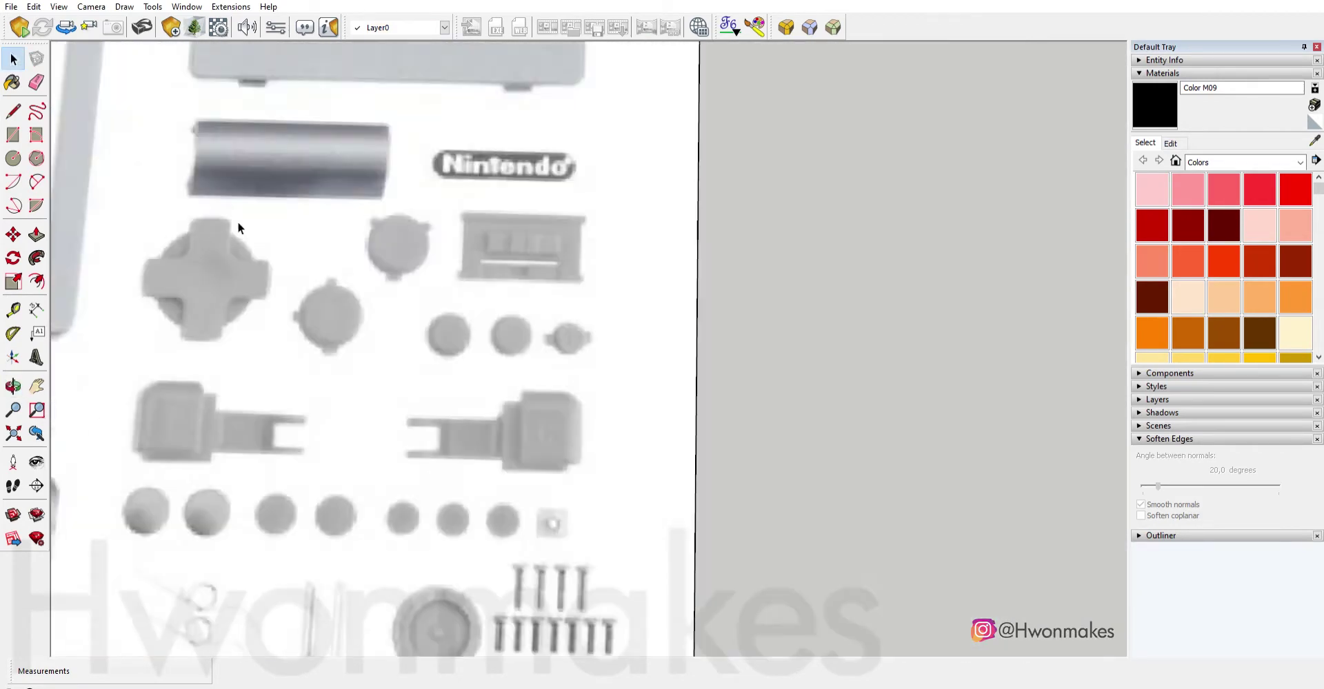
{"action": "left_click_drag", "start_coordinate": [540, 288], "coordinate": [791, 531]}
{"action": "scroll", "coordinate": [790, 531], "scroll_direction": "up", "scroll_amount": 2}
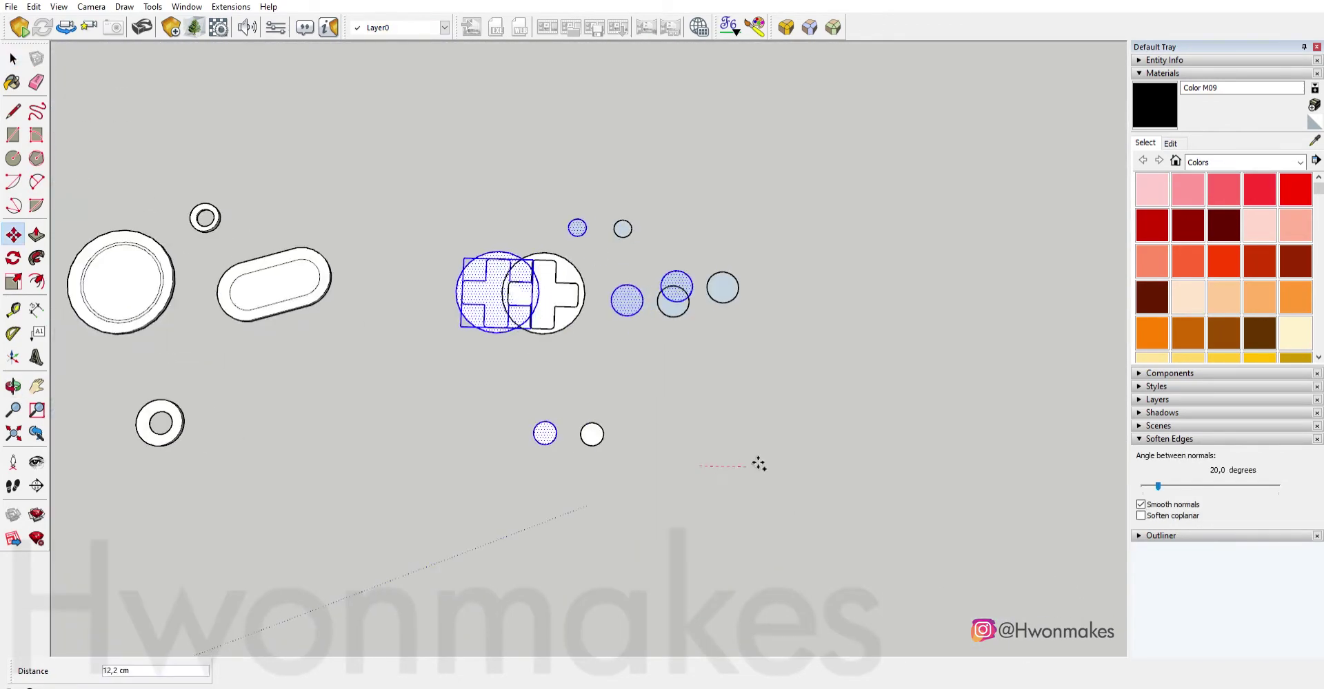
{"action": "scroll", "coordinate": [486, 287], "scroll_direction": "up", "scroll_amount": 3}
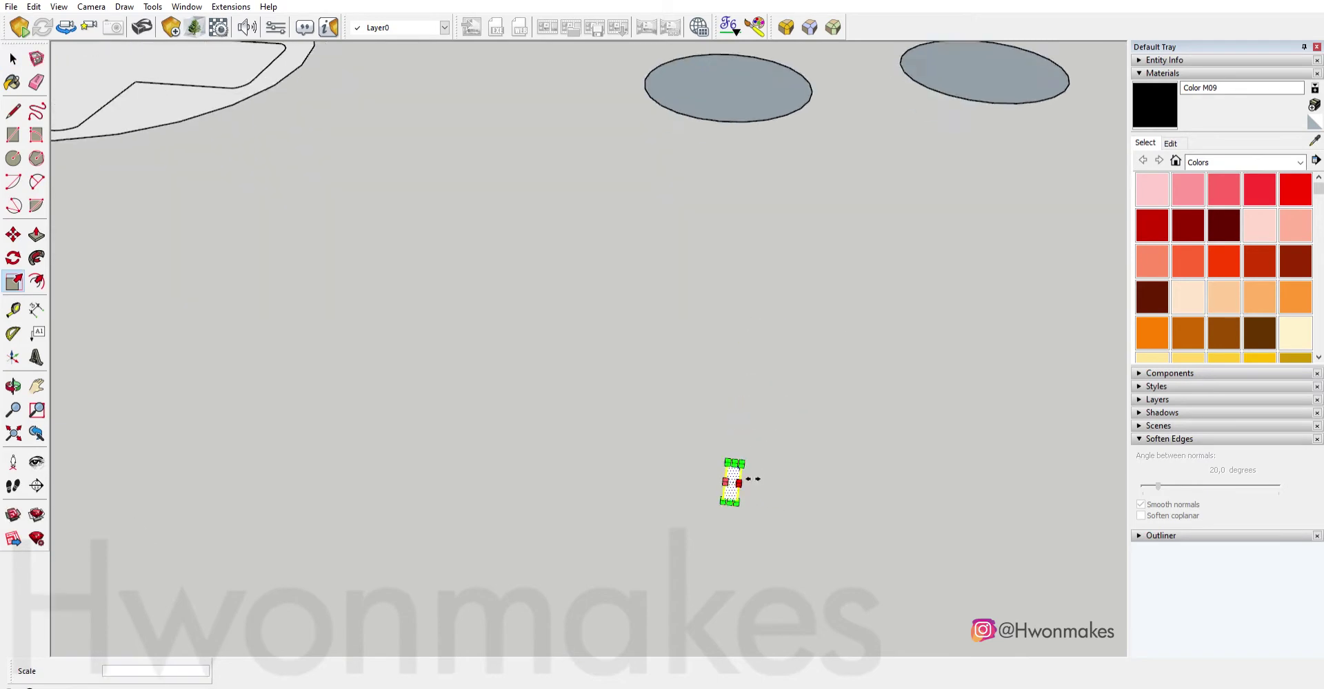
Move the flat cross piece to a new spot.
{"action": "left_click", "coordinate": [744, 554]}
{"action": "scroll", "coordinate": [744, 555], "scroll_direction": "down", "scroll_amount": 5}
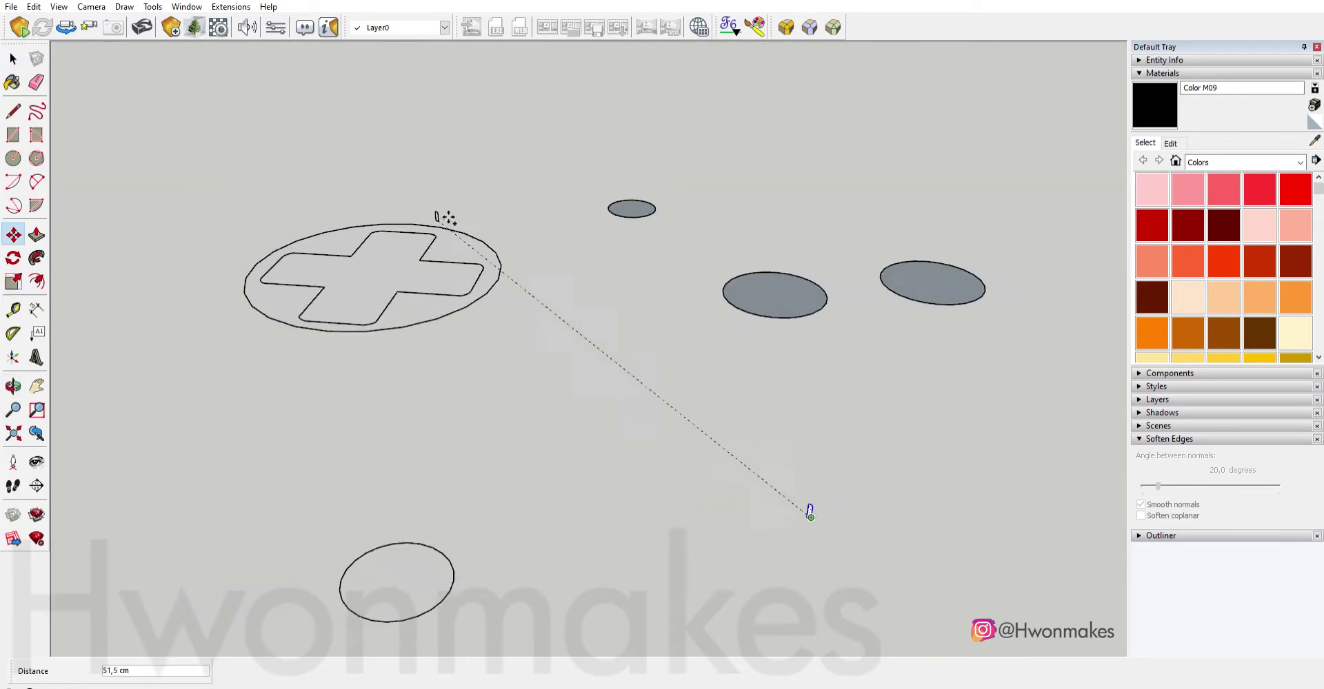
{"action": "scroll", "coordinate": [578, 355], "scroll_direction": "up", "scroll_amount": 5}
{"action": "left_click", "coordinate": [578, 355]}
{"action": "key", "text": "space"}
Select the cross face with its edges and switch to a top view.
{"action": "double_click", "coordinate": [573, 364]}
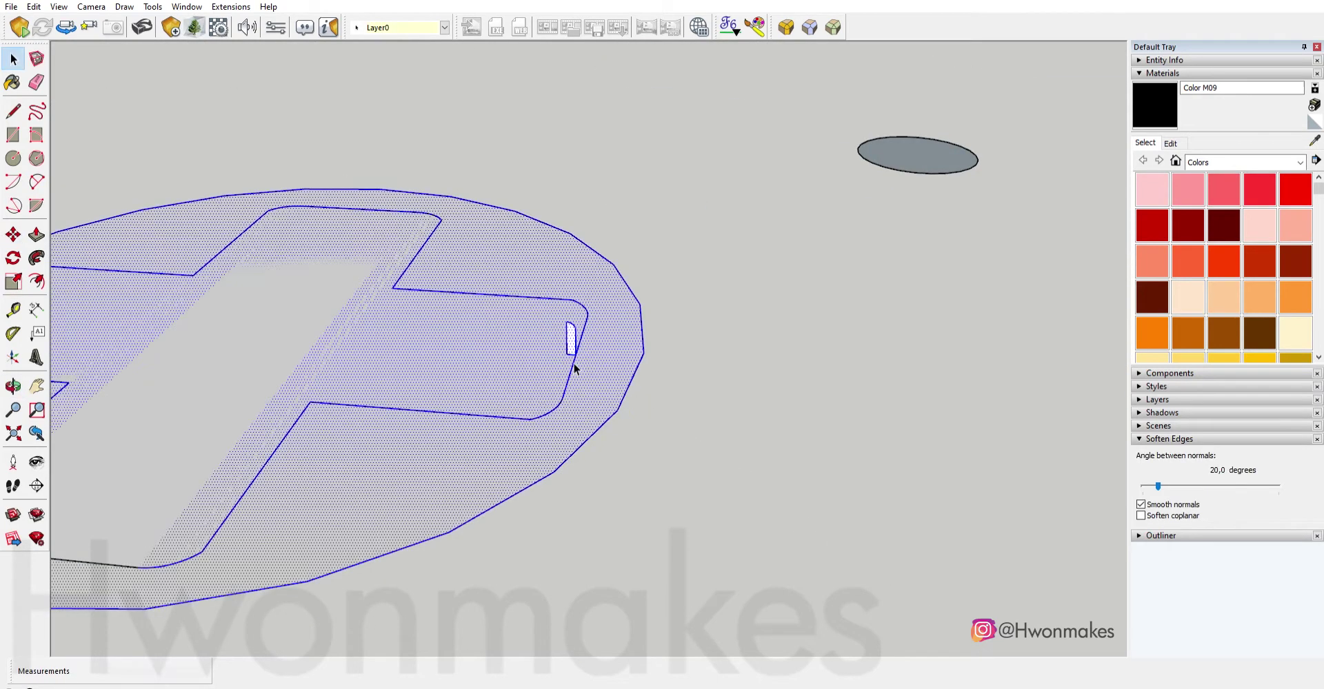
{"action": "scroll", "coordinate": [573, 364], "scroll_direction": "down", "scroll_amount": 5}
{"action": "scroll", "coordinate": [535, 287], "scroll_direction": "up", "scroll_amount": 5}
{"action": "scroll", "coordinate": [543, 280], "scroll_direction": "up", "scroll_amount": 3}
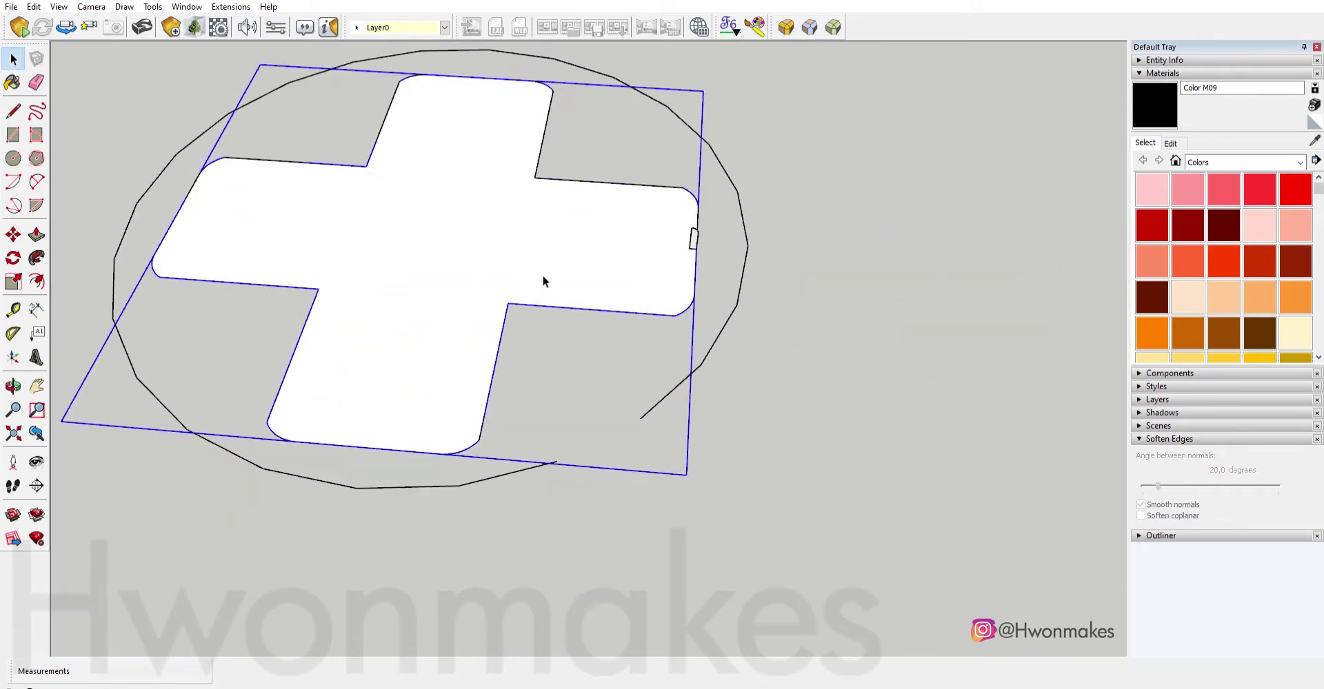
{"action": "mouse_move", "coordinate": [698, 230]}
{"action": "middle_mouse_down"}
{"action": "mouse_move", "coordinate": [664, 250]}
{"action": "mouse_move", "coordinate": [653, 236]}
{"action": "middle_mouse_up"}
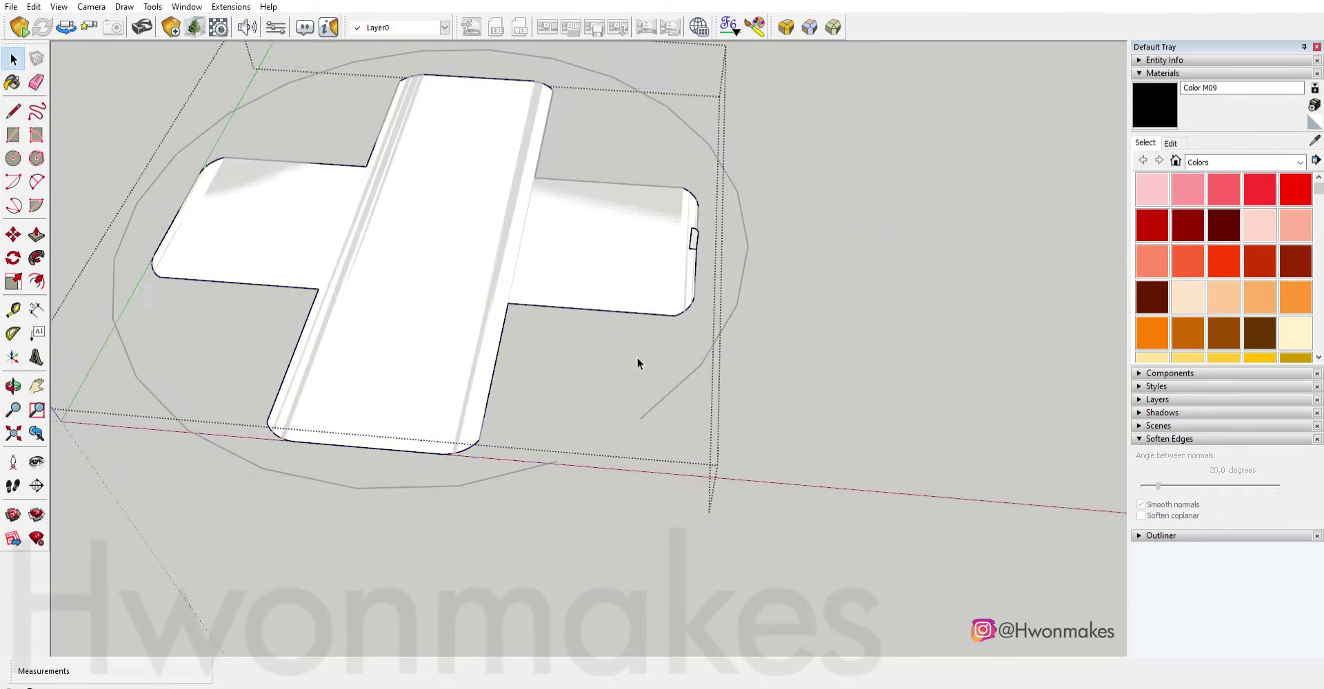
{"action": "key", "text": "F2"}
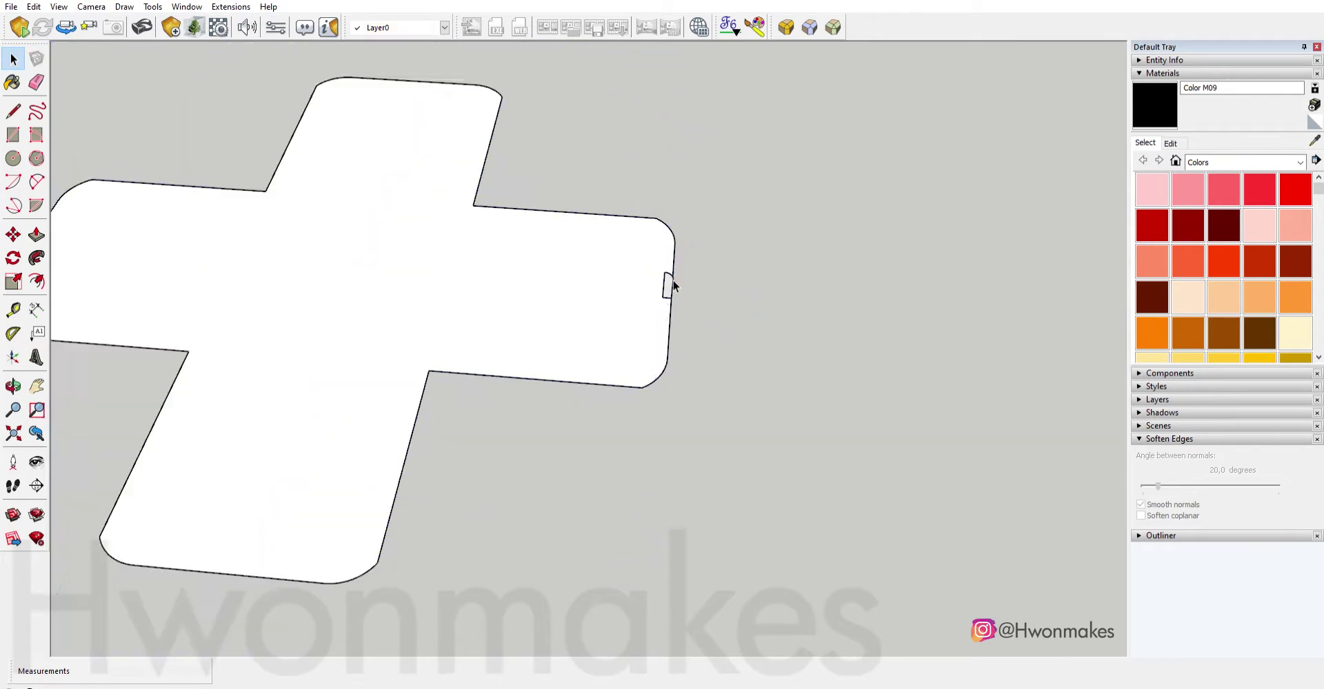
{"action": "scroll", "coordinate": [673, 280], "scroll_direction": "up", "scroll_amount": 2}
{"action": "scroll", "coordinate": [640, 348], "scroll_direction": "down", "scroll_amount": 2}
Select and adjust the selection of the cross outline edges around its right arm.
{"action": "triple_click", "coordinate": [649, 300]}
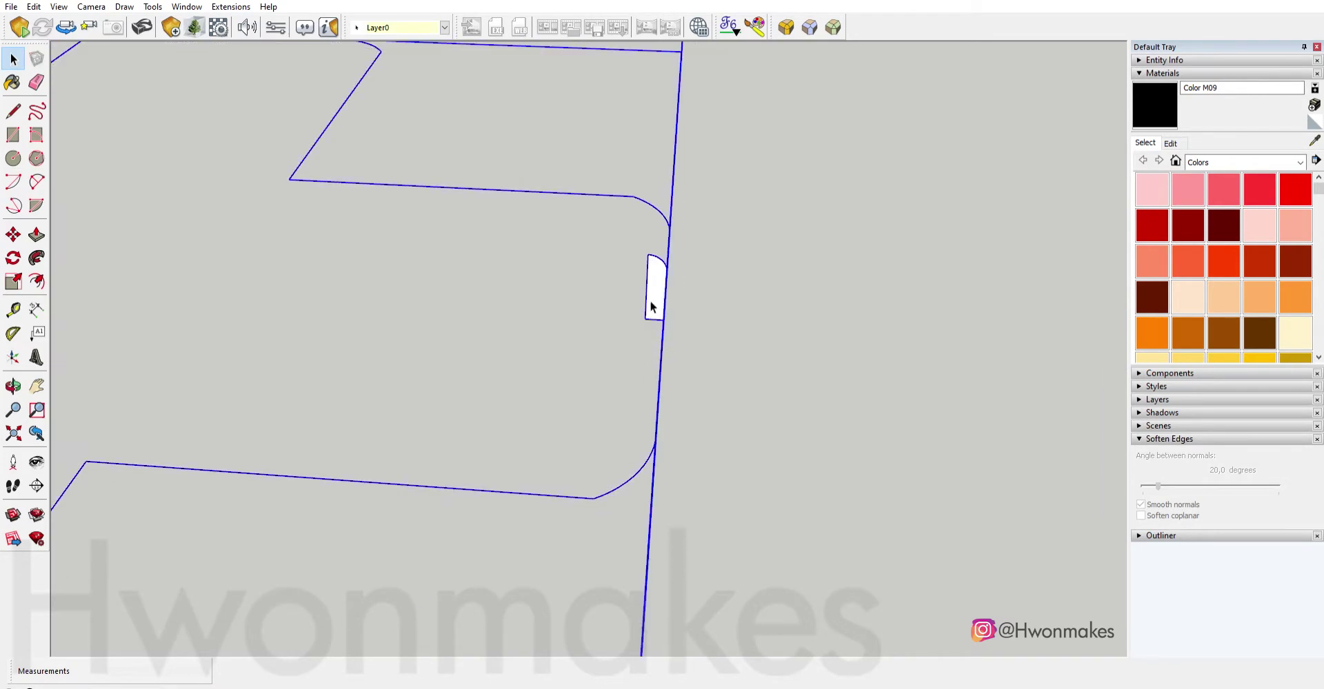
{"action": "scroll", "coordinate": [659, 344], "scroll_direction": "down", "scroll_amount": 1}
{"action": "scroll", "coordinate": [659, 390], "scroll_direction": "down", "scroll_amount": 3}
{"action": "left_click", "coordinate": [637, 400]}
{"action": "left_click_drag", "start_coordinate": [588, 548], "coordinate": [243, 190]}
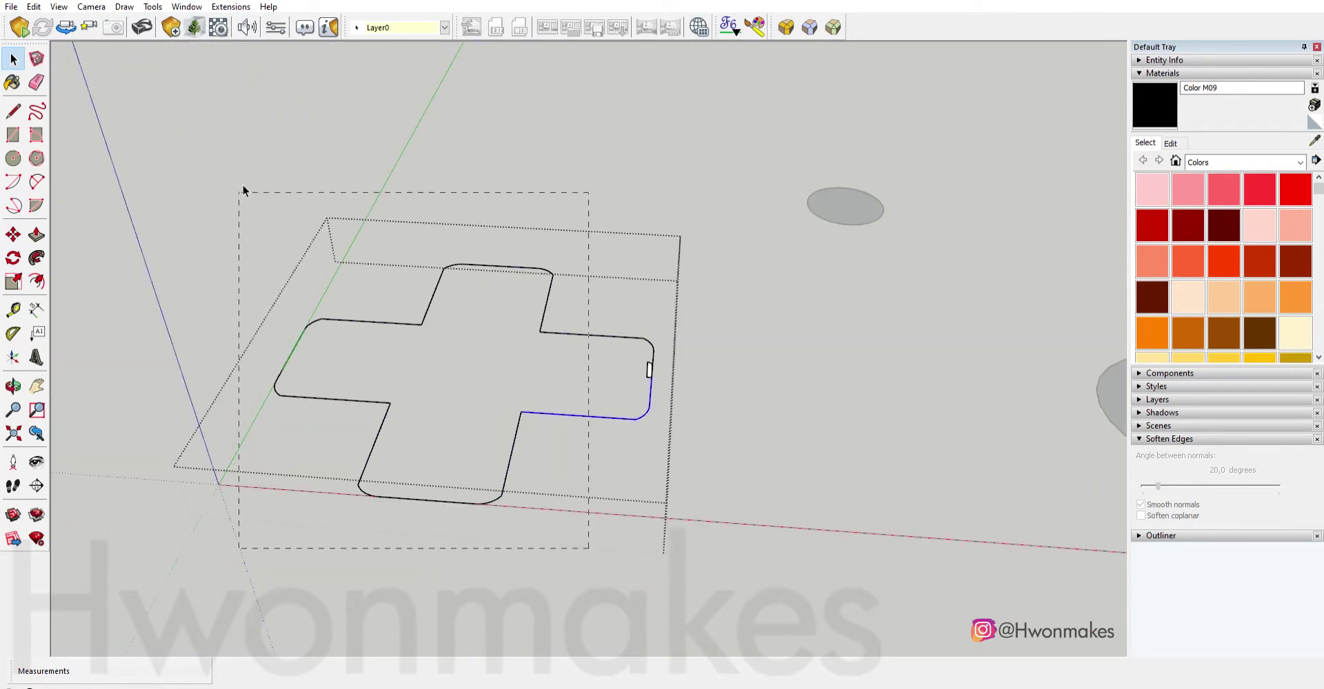
{"action": "scroll", "coordinate": [663, 400], "scroll_direction": "up", "scroll_amount": 2}
{"action": "left_click_drag", "start_coordinate": [659, 446], "coordinate": [599, 381]}
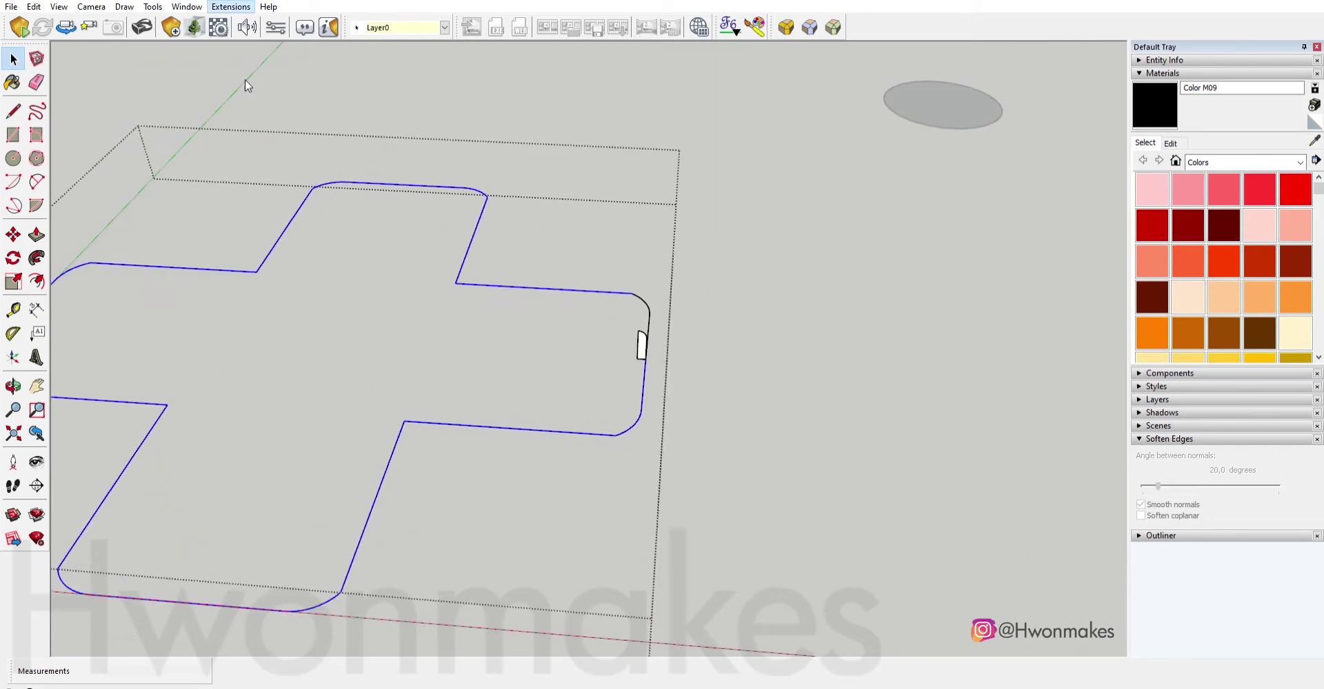
{"action": "scroll", "coordinate": [593, 311], "scroll_direction": "up", "scroll_amount": 2}
{"action": "mouse_move", "coordinate": [709, 428]}
{"action": "left_mouse_down"}
{"action": "mouse_move", "coordinate": [473, 198]}
{"action": "mouse_move", "coordinate": [244, 65]}
{"action": "left_mouse_up"}
{"action": "left_click", "coordinate": [661, 307]}
{"action": "scroll", "coordinate": [676, 303], "scroll_direction": "up", "scroll_amount": 2}
{"action": "left_click", "coordinate": [675, 303]}
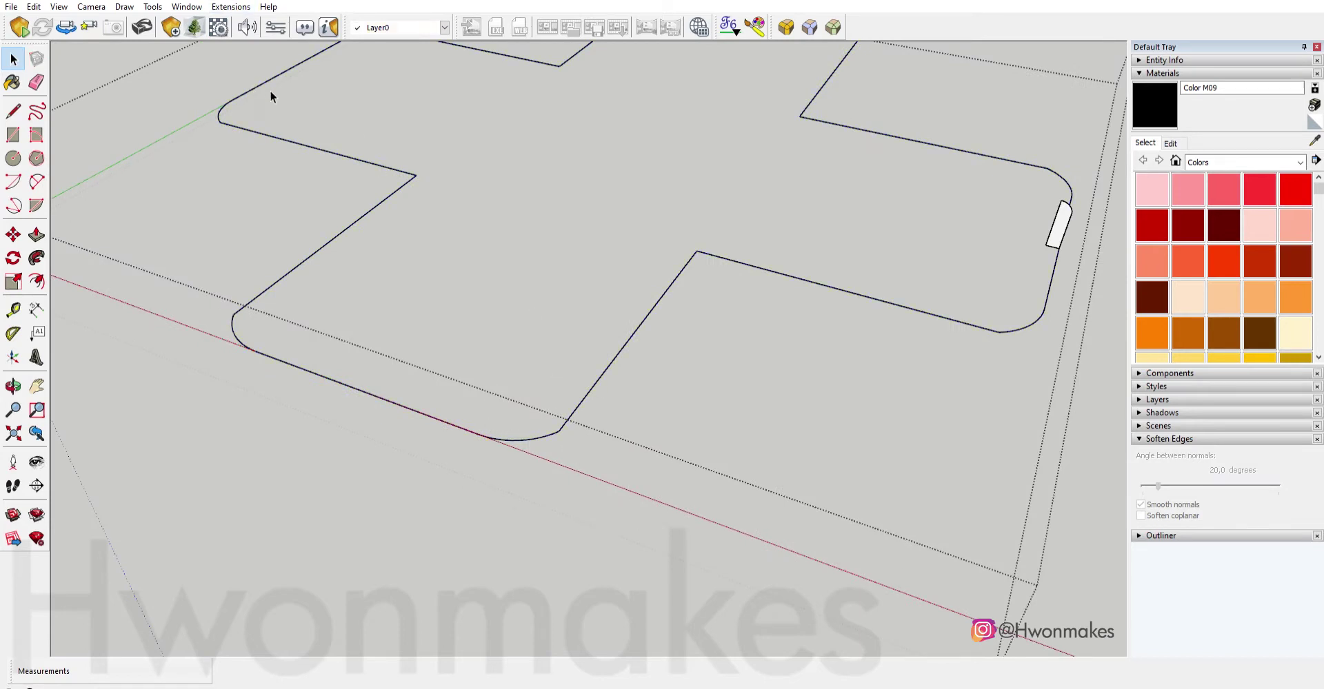
Delete the edges at the cross's right corner to open a gap in the outline.
{"action": "left_click", "coordinate": [539, 436]}
{"action": "scroll", "coordinate": [539, 436], "scroll_direction": "up", "scroll_amount": 3}
{"action": "scroll", "coordinate": [262, 114], "scroll_direction": "down", "scroll_amount": 3}
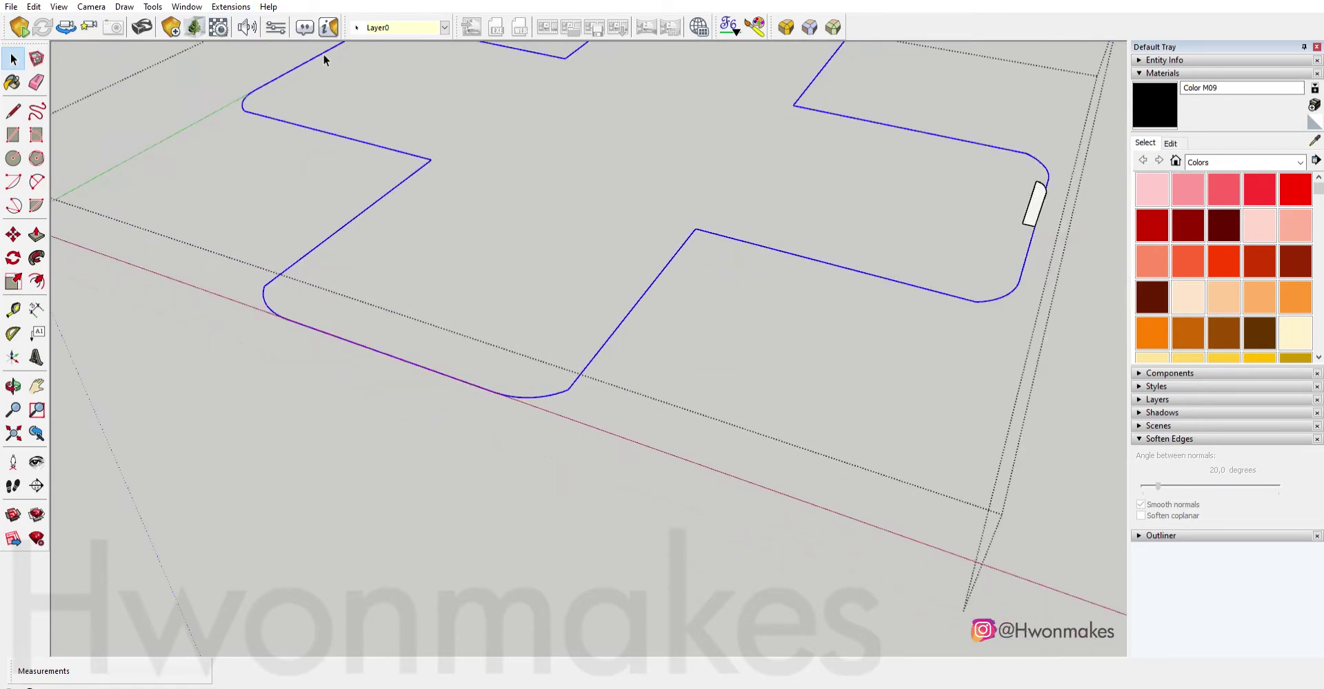
{"action": "scroll", "coordinate": [571, 312], "scroll_direction": "down", "scroll_amount": 3}
{"action": "left_click_drag", "start_coordinate": [625, 195], "coordinate": [559, 124]}
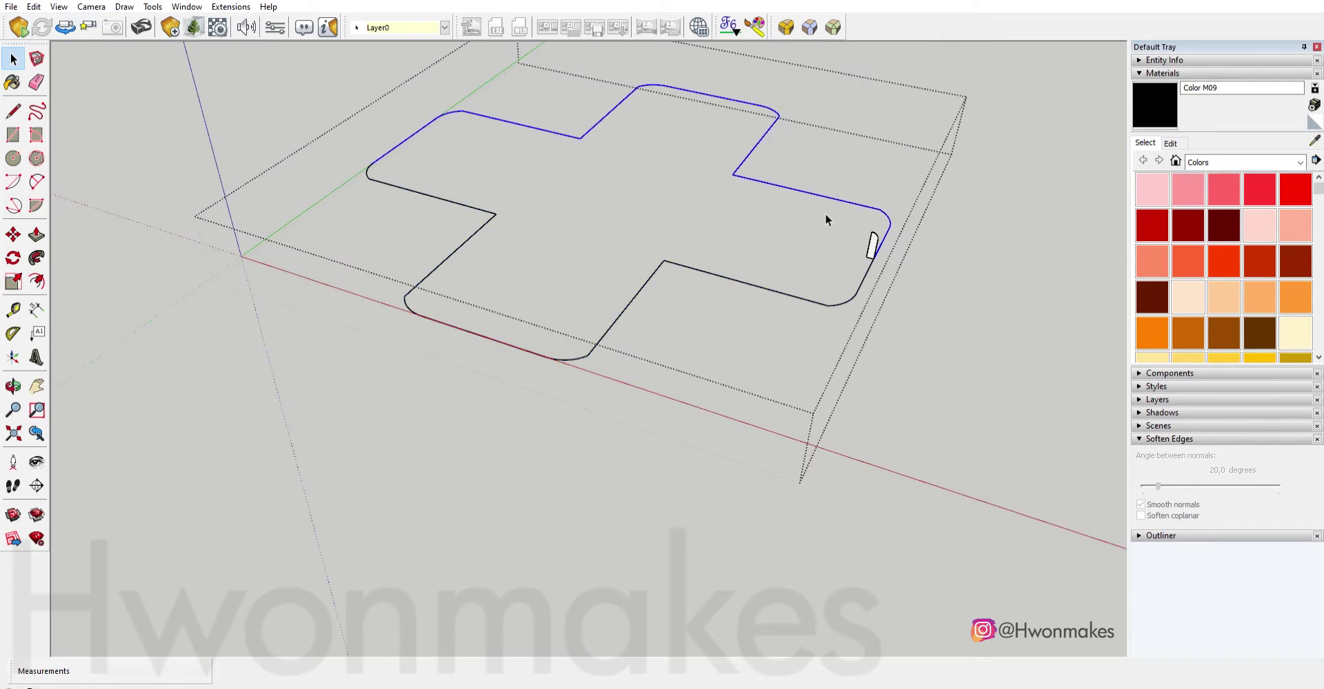
{"action": "scroll", "coordinate": [840, 200], "scroll_direction": "up", "scroll_amount": 3}
{"action": "key", "text": "e"}
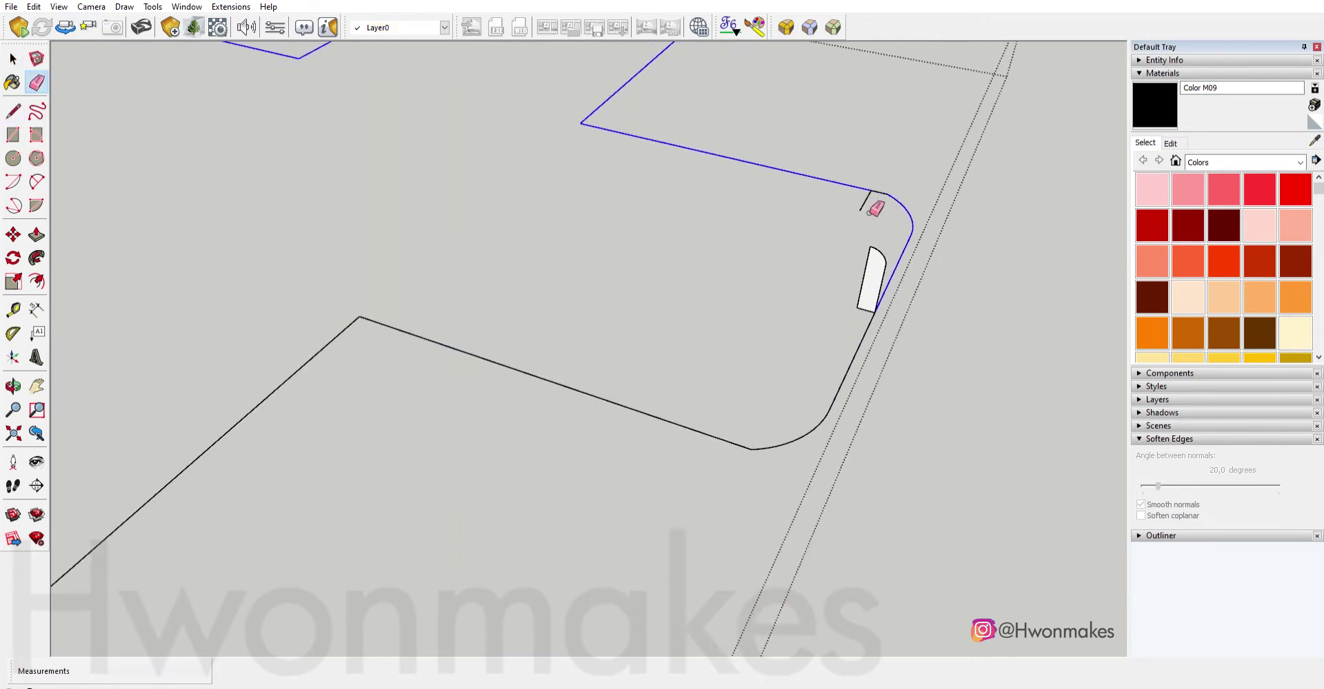
{"action": "key", "text": "Delete"}
{"action": "scroll", "coordinate": [855, 178], "scroll_direction": "down", "scroll_amount": 3}
{"action": "left_click", "coordinate": [579, 133]}
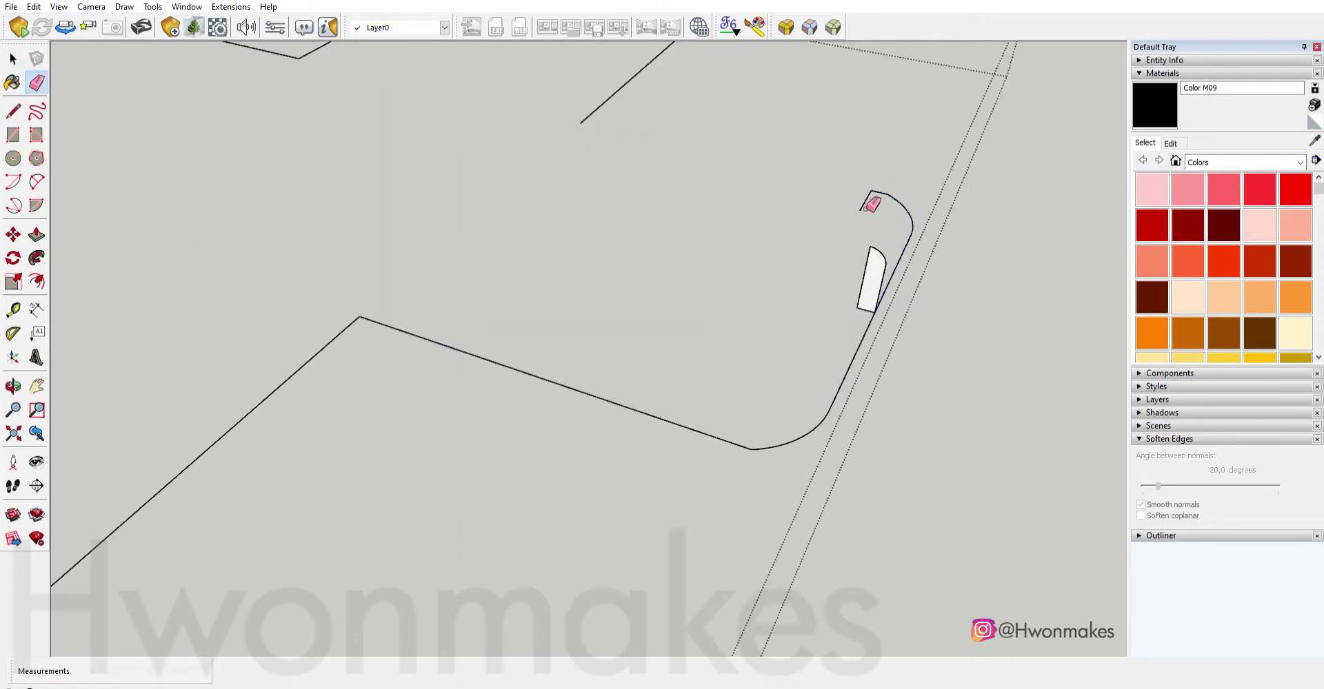
{"action": "key", "text": "space"}
{"action": "scroll", "coordinate": [868, 200], "scroll_direction": "down", "scroll_amount": 2}
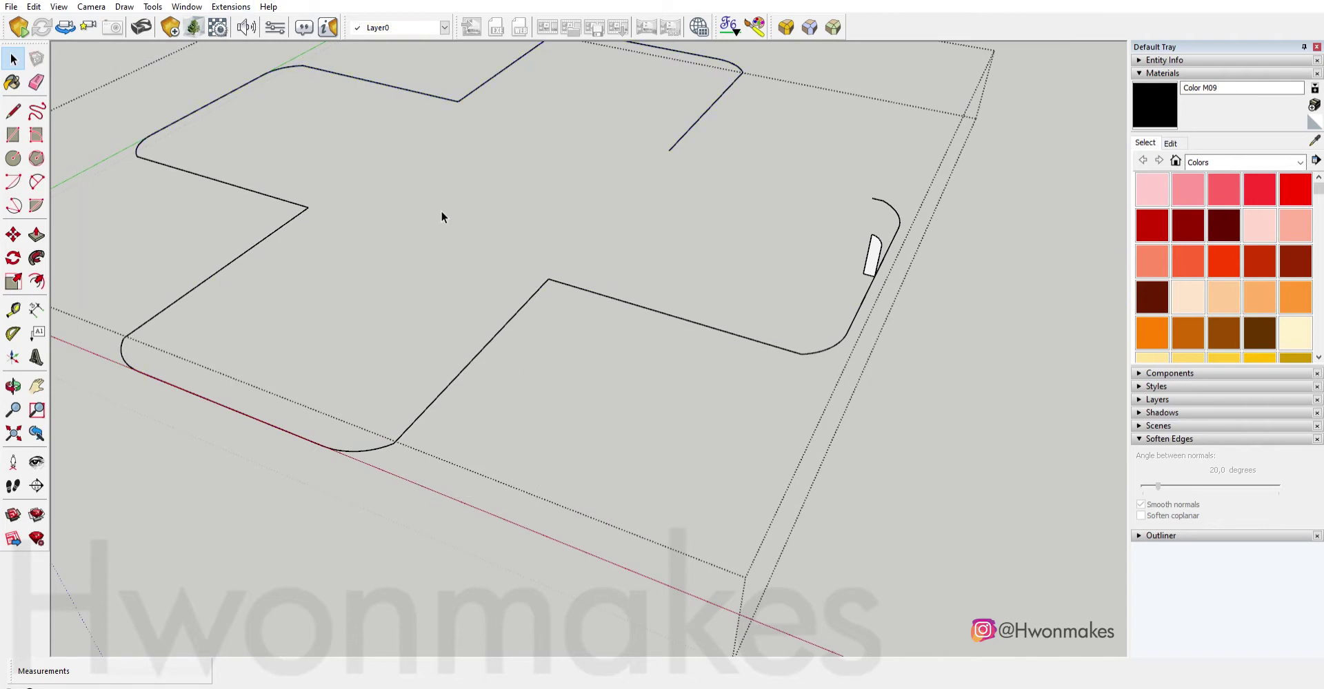
Copy the small rim profile face into the gap in the cross outline.
{"action": "triple_click", "coordinate": [272, 160]}
{"action": "scroll", "coordinate": [806, 248], "scroll_direction": "down", "scroll_amount": 5}
{"action": "scroll", "coordinate": [564, 352], "scroll_direction": "up", "scroll_amount": 6}
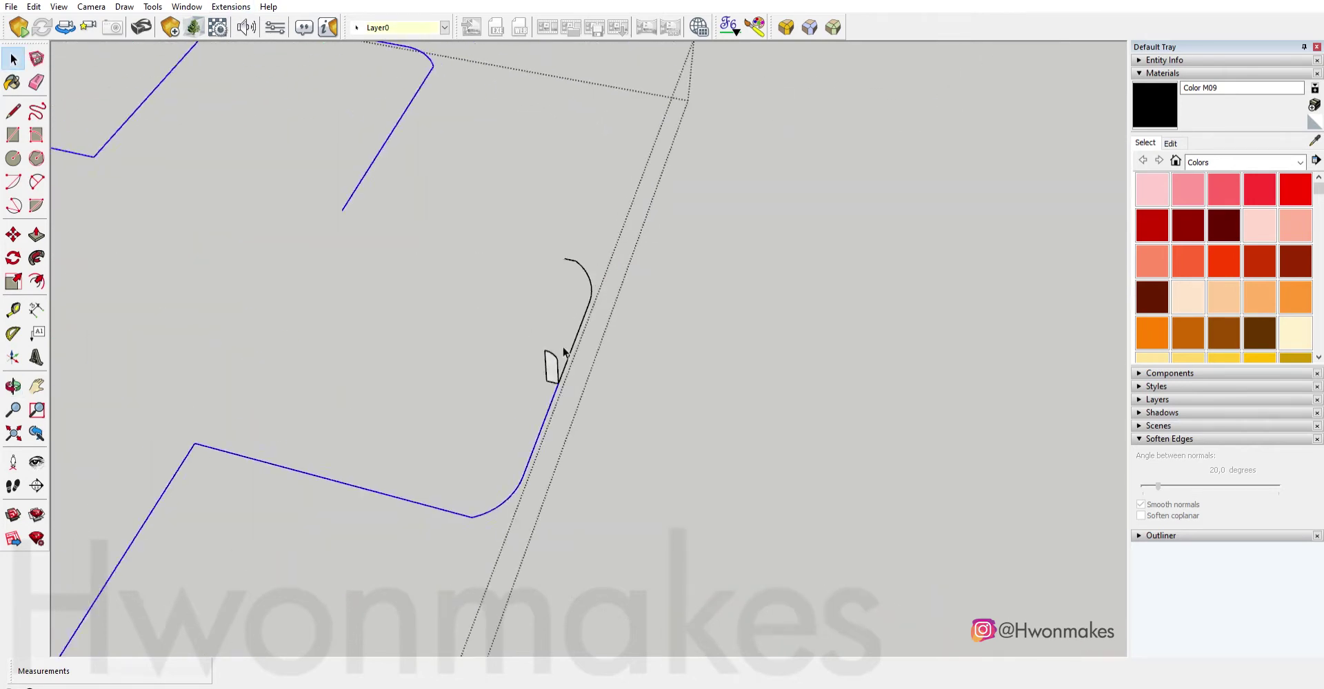
{"action": "left_click", "coordinate": [552, 365]}
{"action": "scroll", "coordinate": [551, 366], "scroll_direction": "up", "scroll_amount": 2}
{"action": "key", "text": "m"}
{"action": "left_click", "coordinate": [569, 393]}
{"action": "key", "text": "ctrl"}
{"action": "scroll", "coordinate": [570, 393], "scroll_direction": "down", "scroll_amount": 3}
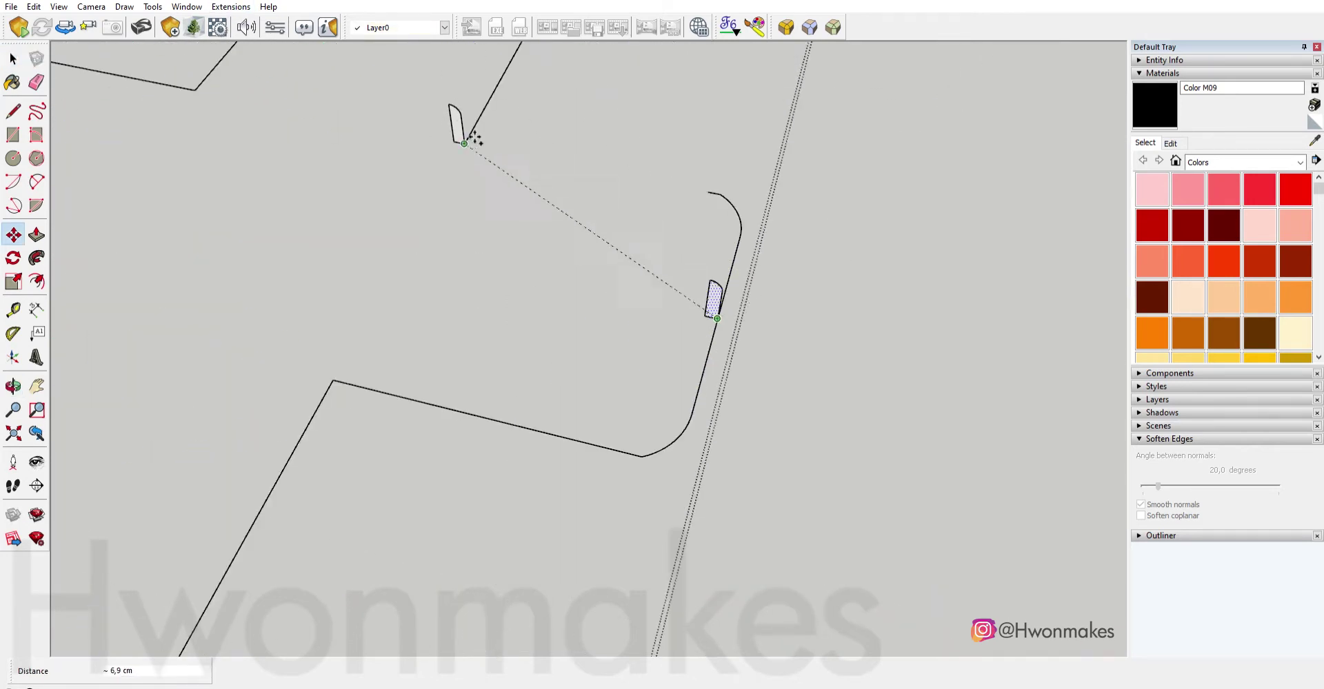
{"action": "left_click", "coordinate": [717, 319]}
Erase the small leftover vertical edge near the corner.
{"action": "key", "text": "e"}
{"action": "scroll", "coordinate": [709, 242], "scroll_direction": "up", "scroll_amount": 2}
{"action": "scroll", "coordinate": [804, 289], "scroll_direction": "down", "scroll_amount": 5}
{"action": "scroll", "coordinate": [754, 372], "scroll_direction": "down", "scroll_amount": 2}
{"action": "scroll", "coordinate": [638, 196], "scroll_direction": "up", "scroll_amount": 6}
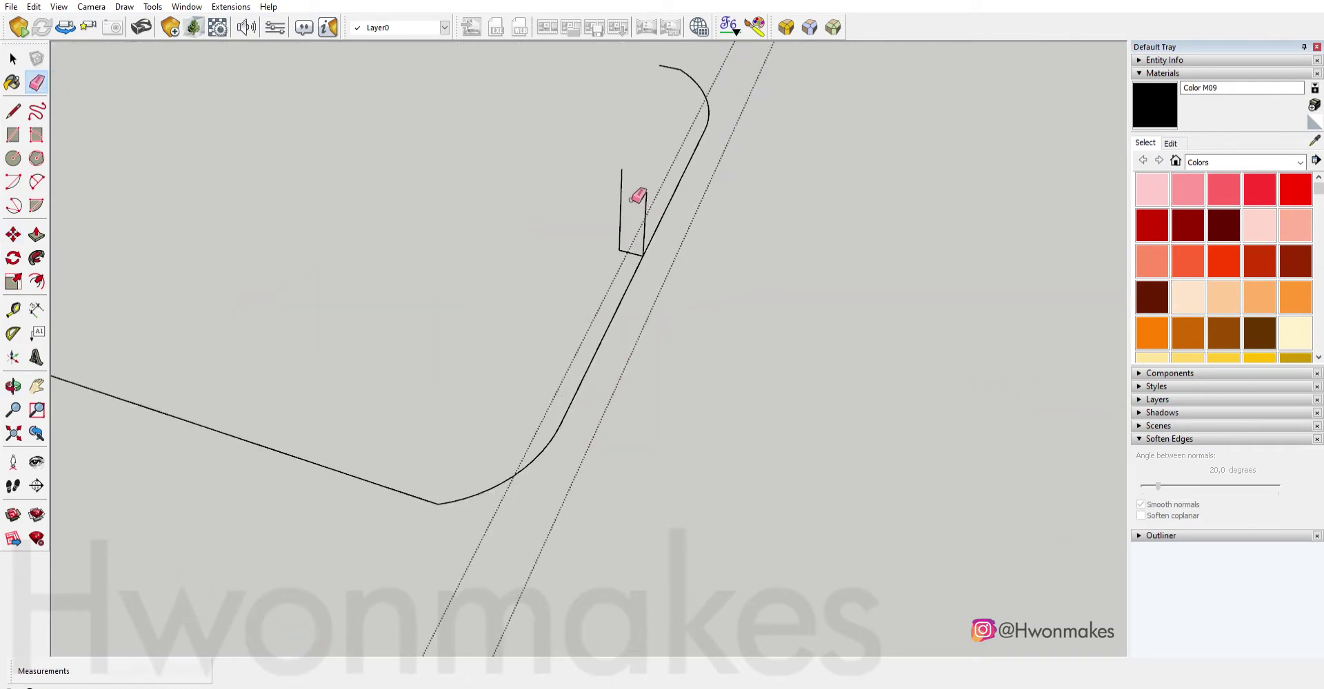
{"action": "left_click", "coordinate": [621, 206]}
{"action": "key", "text": "space"}
{"action": "scroll", "coordinate": [655, 320], "scroll_direction": "down", "scroll_amount": 3}
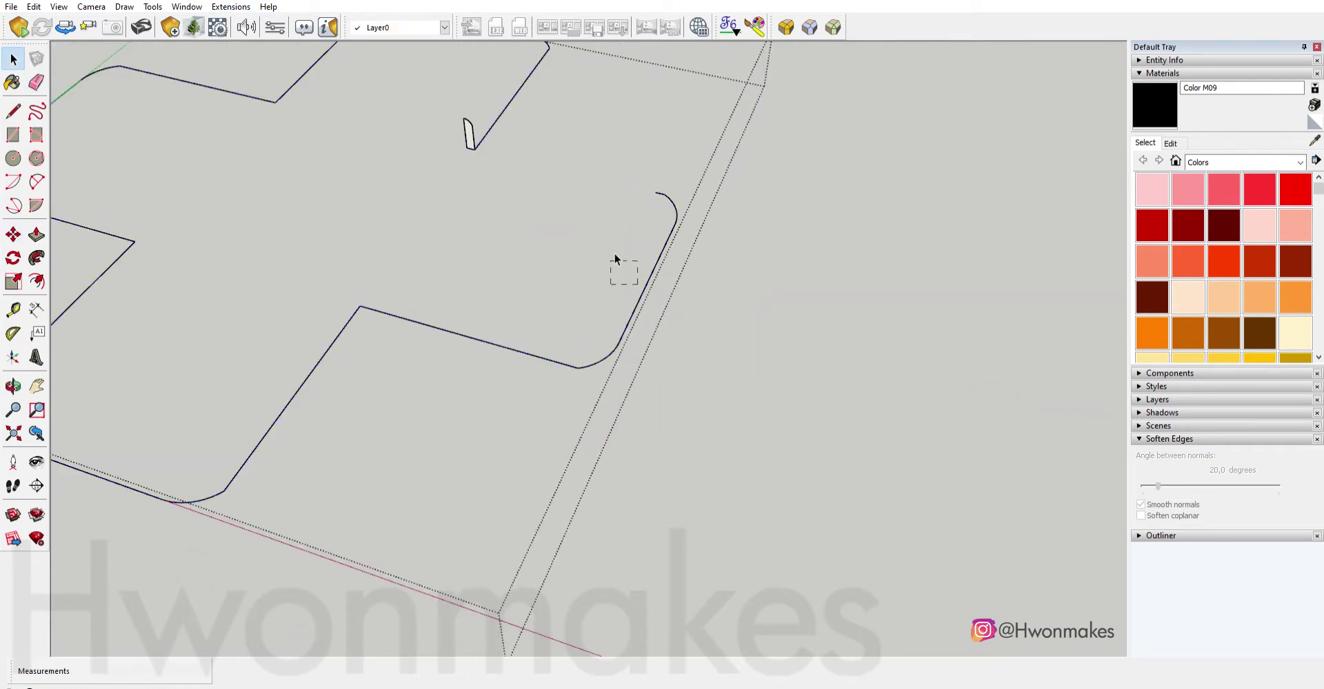
{"action": "scroll", "coordinate": [521, 166], "scroll_direction": "up", "scroll_amount": 2}
Test-sweep the profile along the cross outline with Follow Me, then undo the rail.
{"action": "left_click", "coordinate": [35, 253]}
{"action": "left_click", "coordinate": [520, 207]}
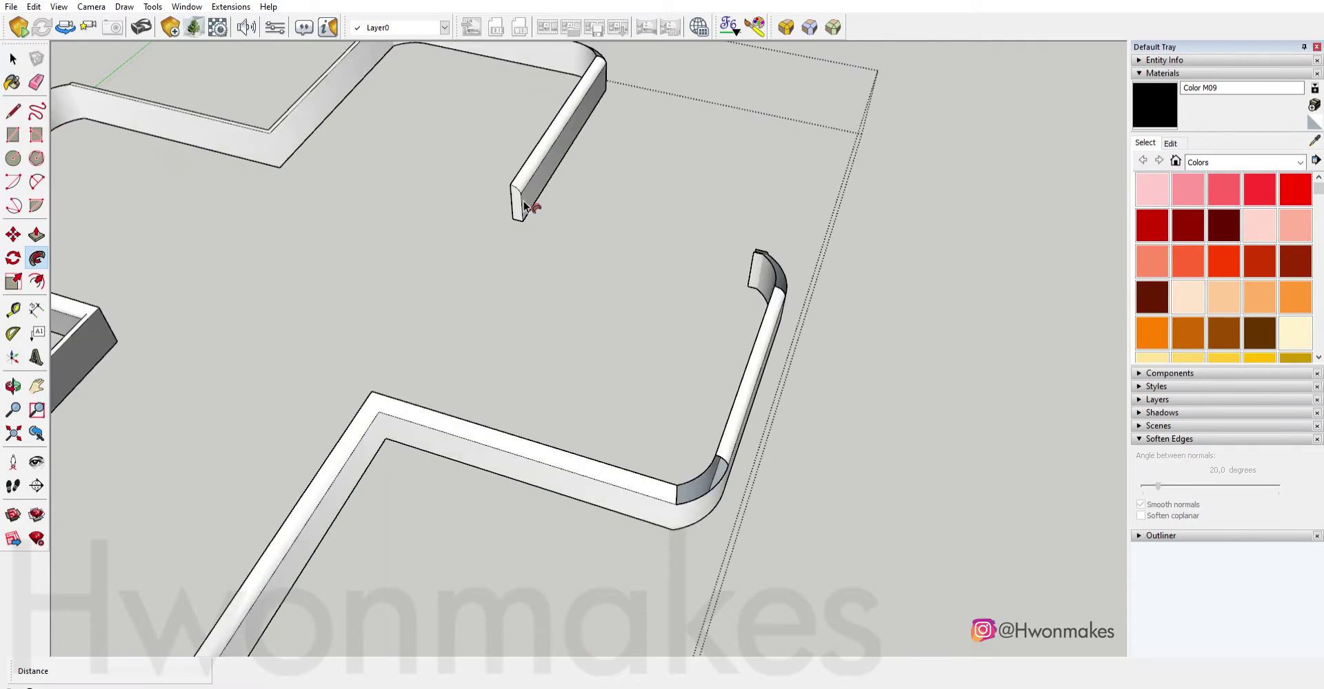
{"action": "mouse_move", "coordinate": [428, 169]}
{"action": "middle_mouse_down"}
{"action": "mouse_move", "coordinate": [844, 255]}
{"action": "mouse_move", "coordinate": [473, 231]}
{"action": "middle_mouse_up"}
{"action": "scroll", "coordinate": [585, 202], "scroll_direction": "down", "scroll_amount": 3}
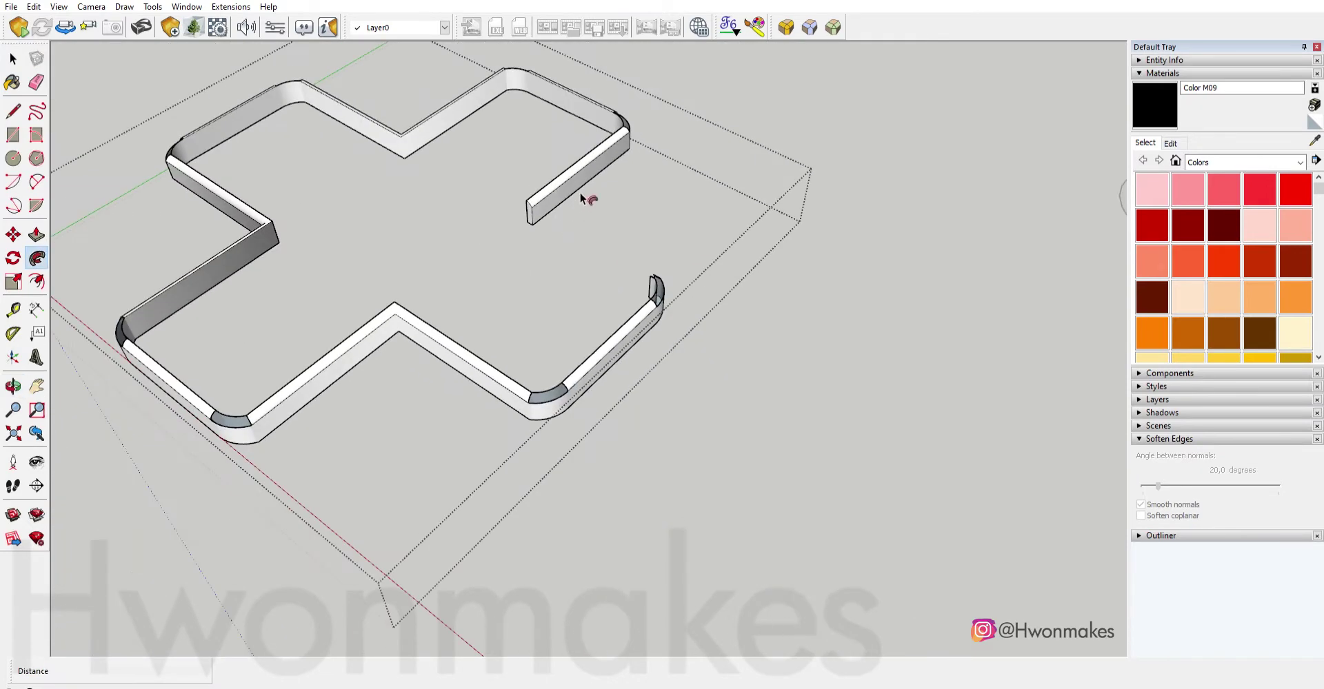
{"action": "scroll", "coordinate": [757, 168], "scroll_direction": "up", "scroll_amount": 4}
{"action": "scroll", "coordinate": [872, 255], "scroll_direction": "up", "scroll_amount": 3}
{"action": "scroll", "coordinate": [682, 476], "scroll_direction": "down", "scroll_amount": 5}
{"action": "scroll", "coordinate": [682, 476], "scroll_direction": "up", "scroll_amount": 3}
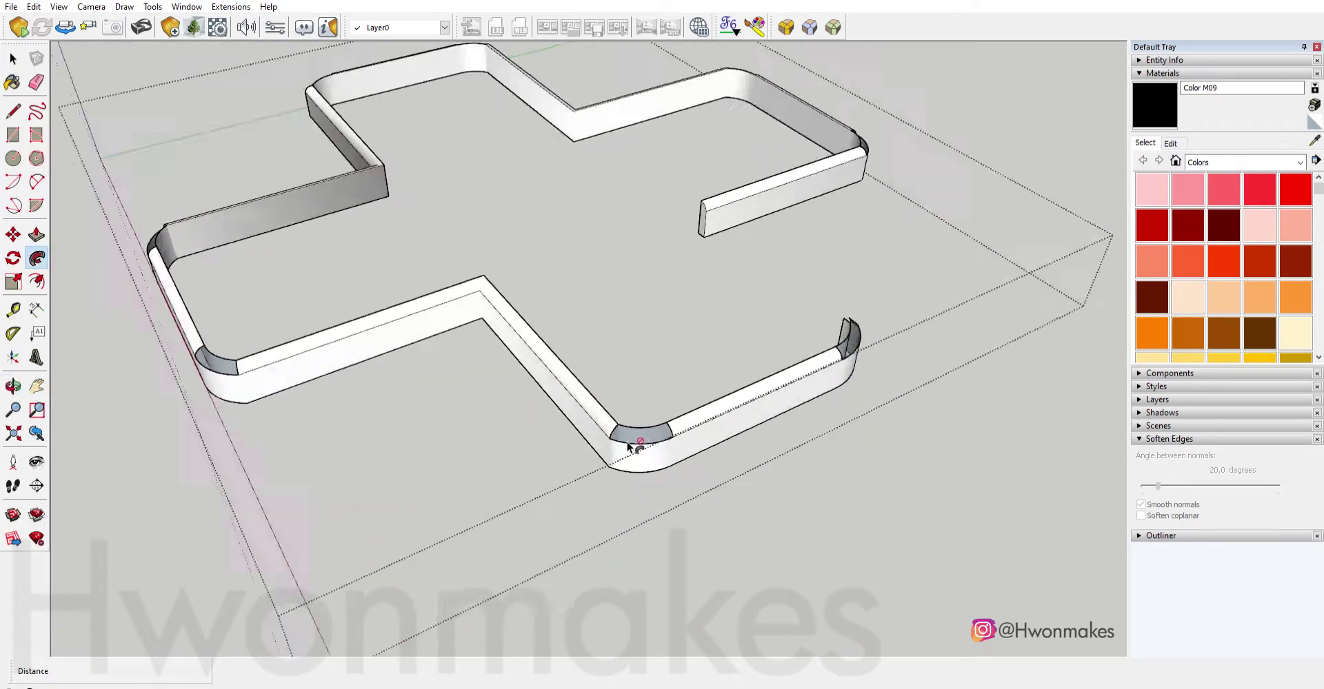
{"action": "scroll", "coordinate": [631, 448], "scroll_direction": "up", "scroll_amount": 3}
{"action": "key", "text": "ctrl+z"}
{"action": "scroll", "coordinate": [631, 445], "scroll_direction": "down", "scroll_amount": 5}
{"action": "scroll", "coordinate": [714, 230], "scroll_direction": "up", "scroll_amount": 4}
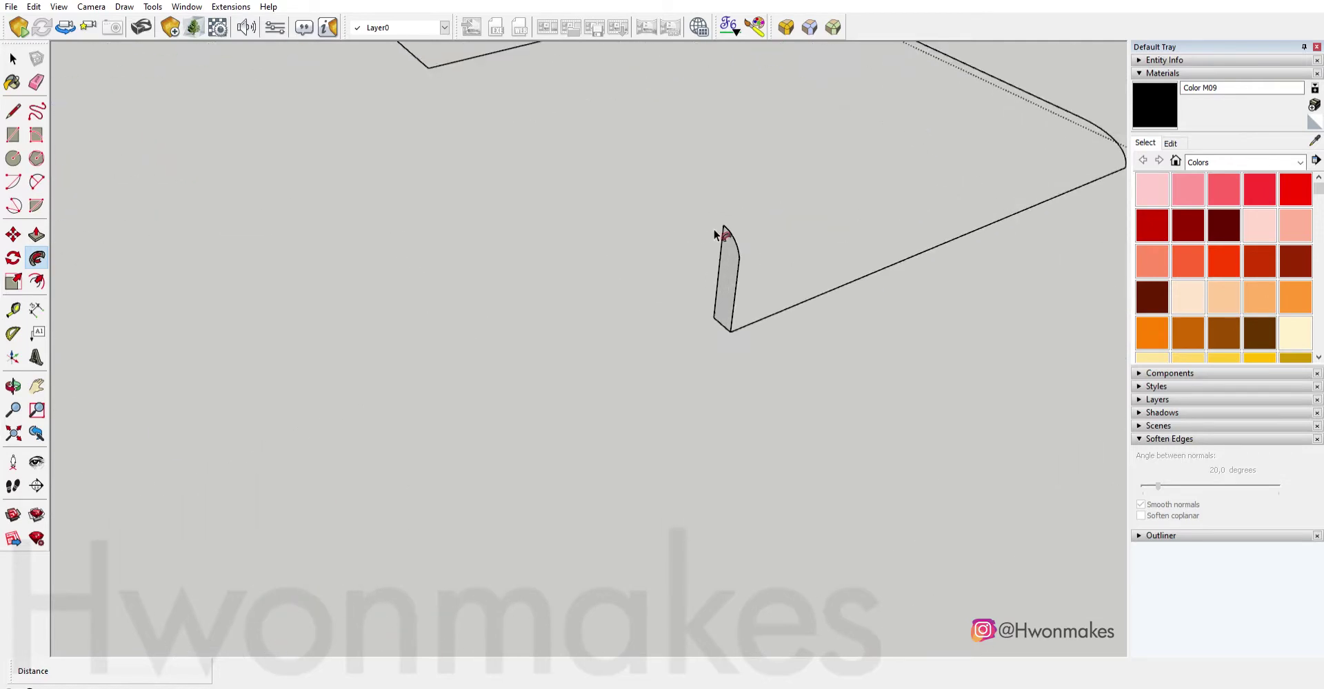
{"action": "scroll", "coordinate": [717, 204], "scroll_direction": "up", "scroll_amount": 2}
Round the small wall profile's top with a two-point arc between its side edges.
{"action": "key", "text": "a"}
{"action": "scroll", "coordinate": [641, 190], "scroll_direction": "up", "scroll_amount": 2}
{"action": "left_click", "coordinate": [614, 198]}
{"action": "scroll", "coordinate": [758, 269], "scroll_direction": "up", "scroll_amount": 1}
{"action": "left_click", "coordinate": [746, 290]}
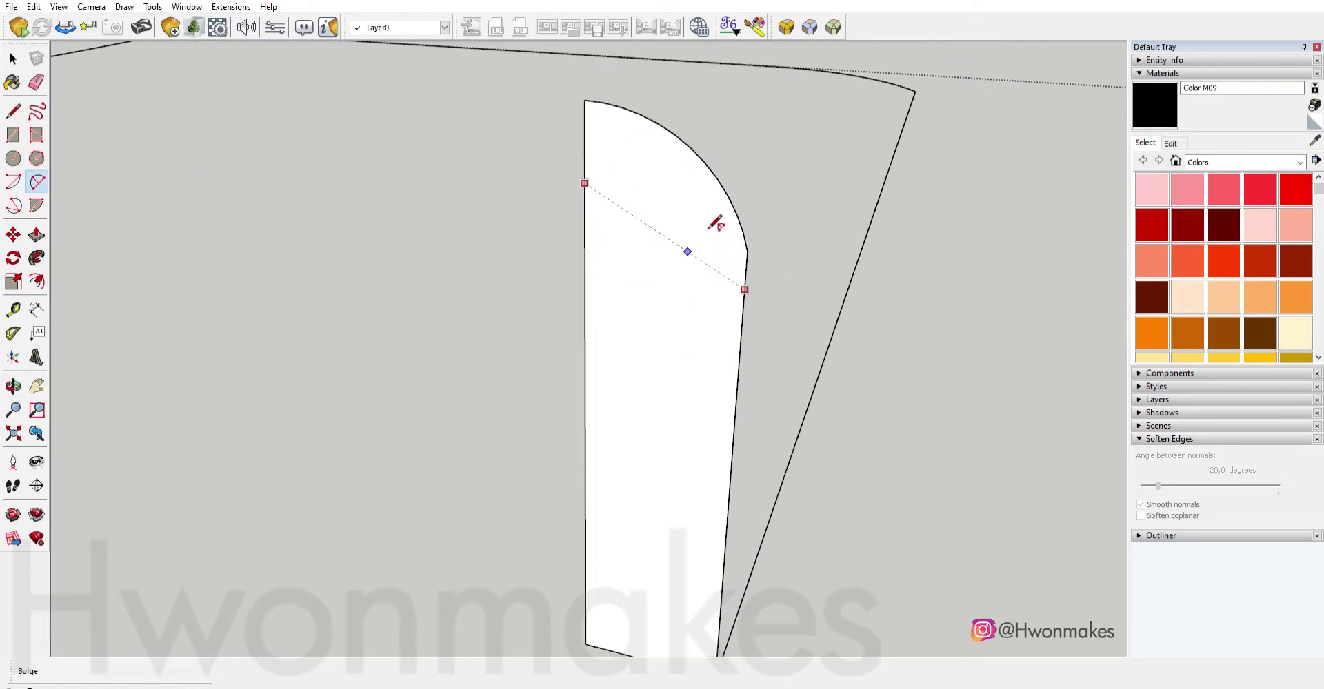
{"action": "scroll", "coordinate": [726, 231], "scroll_direction": "up", "scroll_amount": 1}
{"action": "scroll", "coordinate": [745, 248], "scroll_direction": "down", "scroll_amount": 1}
{"action": "left_click", "coordinate": [758, 257]}
{"action": "scroll", "coordinate": [683, 297], "scroll_direction": "down", "scroll_amount": 6}
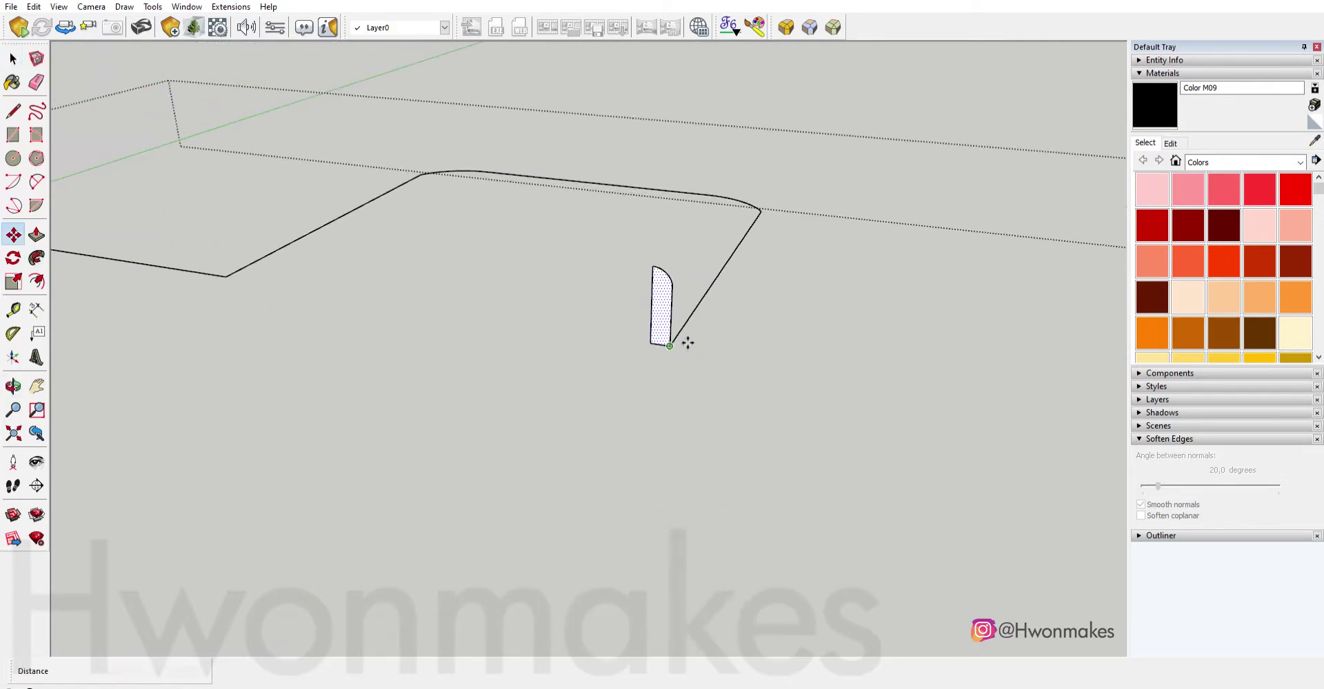
Place a copy of the profile beside it and scale it by 4.
{"action": "key", "text": "ctrl+v"}
{"action": "left_click", "coordinate": [851, 355]}
{"action": "type", "text": "s4"}
{"action": "key", "text": "Return"}
Draw guide lines from the arc corner down to the big profile, erasing a stray edge.
{"action": "key", "text": "a"}
{"action": "scroll", "coordinate": [886, 133], "scroll_direction": "up", "scroll_amount": 3}
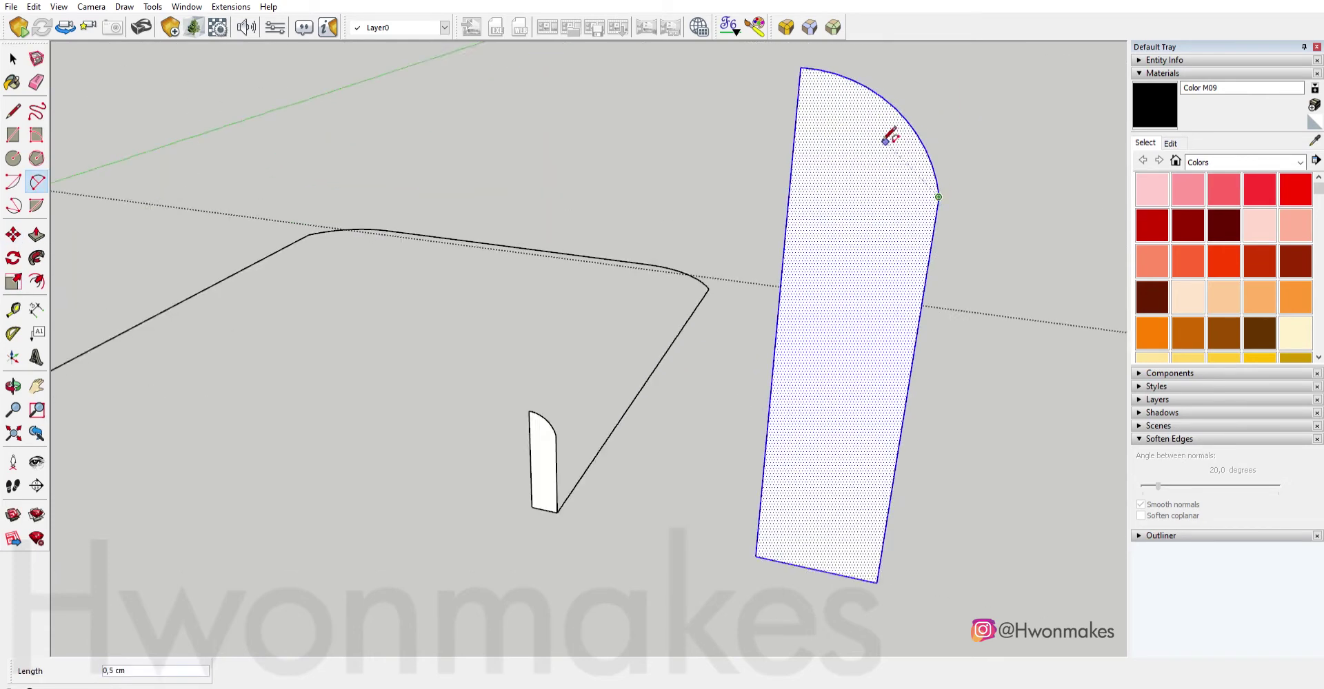
{"action": "scroll", "coordinate": [890, 133], "scroll_direction": "up", "scroll_amount": 2}
{"action": "key", "text": "l"}
{"action": "left_click", "coordinate": [843, 130]}
{"action": "left_click", "coordinate": [807, 545]}
{"action": "key", "text": "e"}
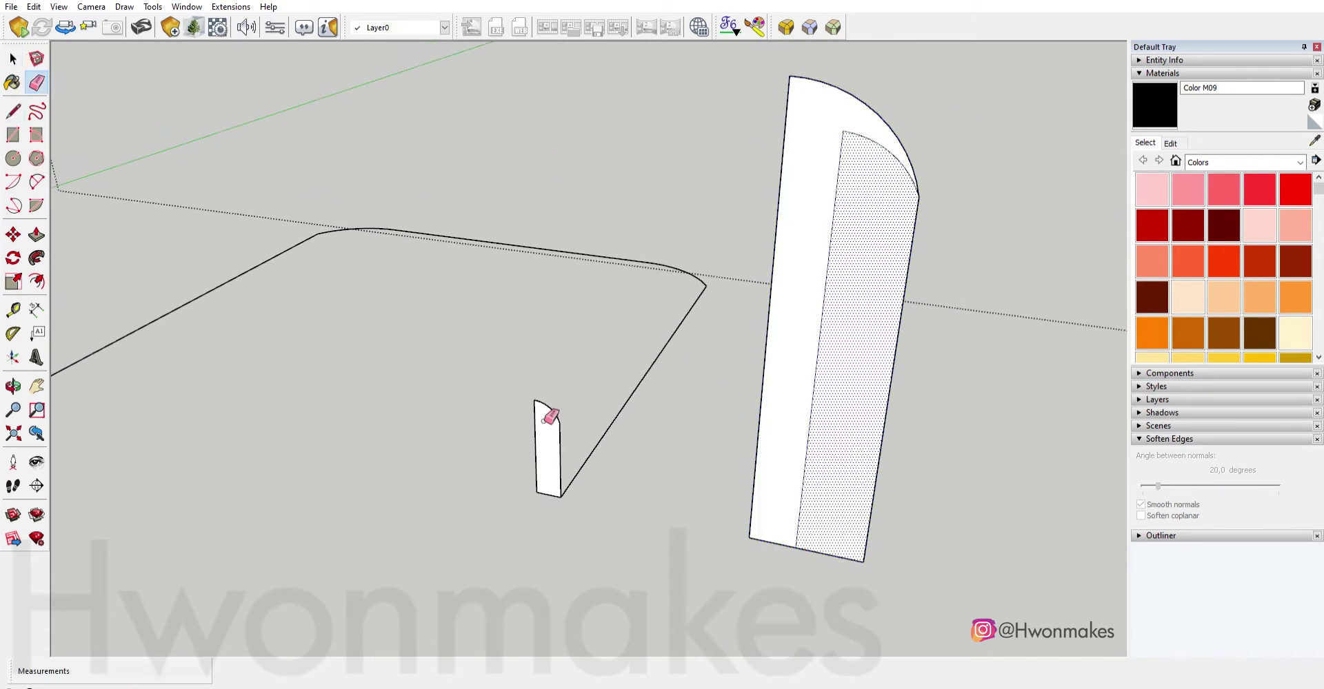
{"action": "left_click", "coordinate": [544, 413]}
{"action": "key", "text": "l"}
{"action": "middle_click_drag", "start_coordinate": [550, 450], "coordinate": [881, 536]}
{"action": "left_click", "coordinate": [879, 535]}
Move the small profile to the selected path's end, test Follow Me, then undo.
{"action": "key", "text": "space"}
{"action": "triple_click", "coordinate": [589, 311]}
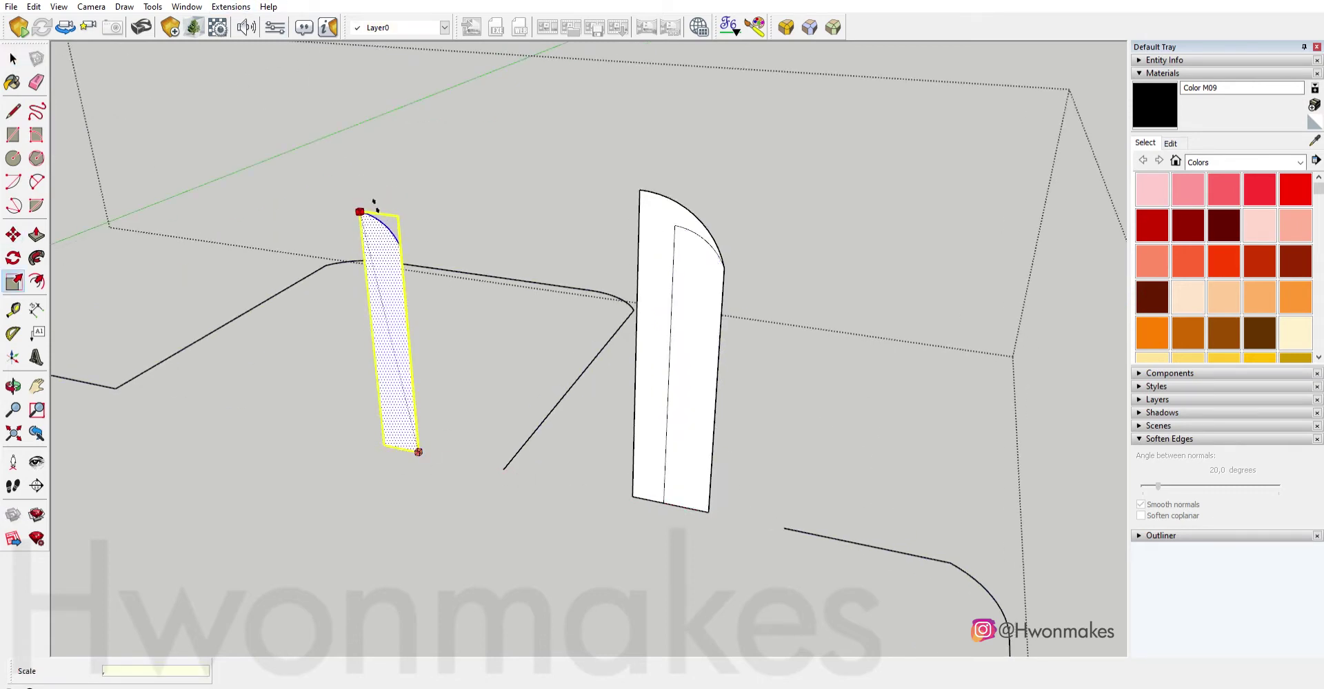
{"action": "middle_click_drag", "start_coordinate": [376, 204], "coordinate": [374, 316]}
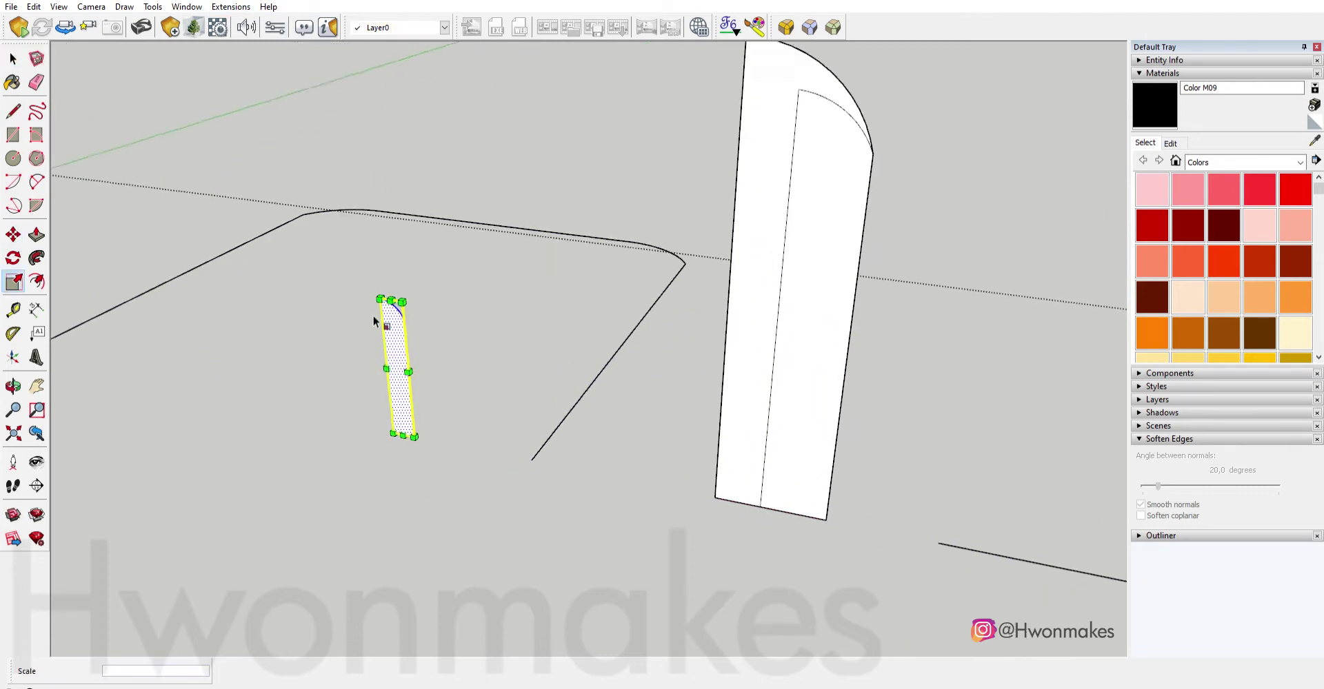
{"action": "key", "text": "m"}
{"action": "left_click", "coordinate": [436, 500]}
{"action": "left_click", "coordinate": [629, 539]}
{"action": "left_click", "coordinate": [36, 235]}
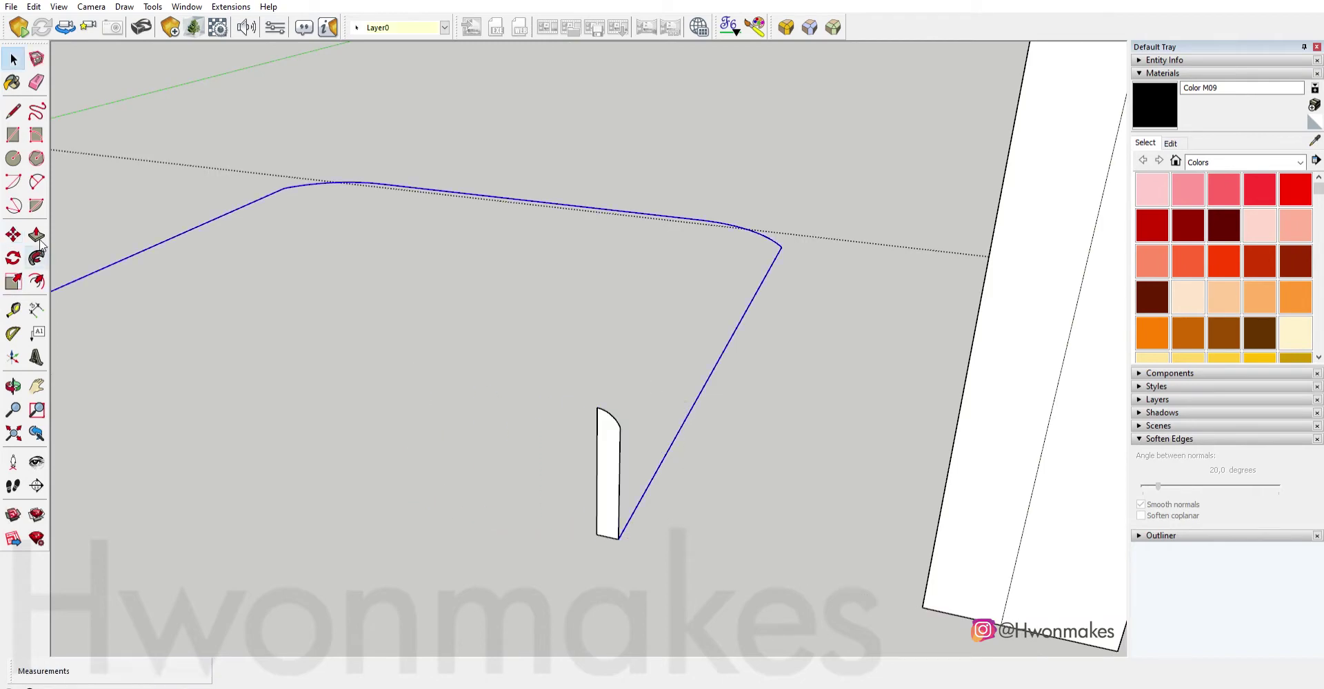
{"action": "left_click", "coordinate": [607, 483]}
{"action": "mouse_move", "coordinate": [579, 316]}
{"action": "middle_mouse_down"}
{"action": "mouse_move", "coordinate": [630, 381]}
{"action": "mouse_move", "coordinate": [515, 281]}
{"action": "middle_mouse_up"}
{"action": "scroll", "coordinate": [515, 281], "scroll_direction": "down", "scroll_amount": 5}
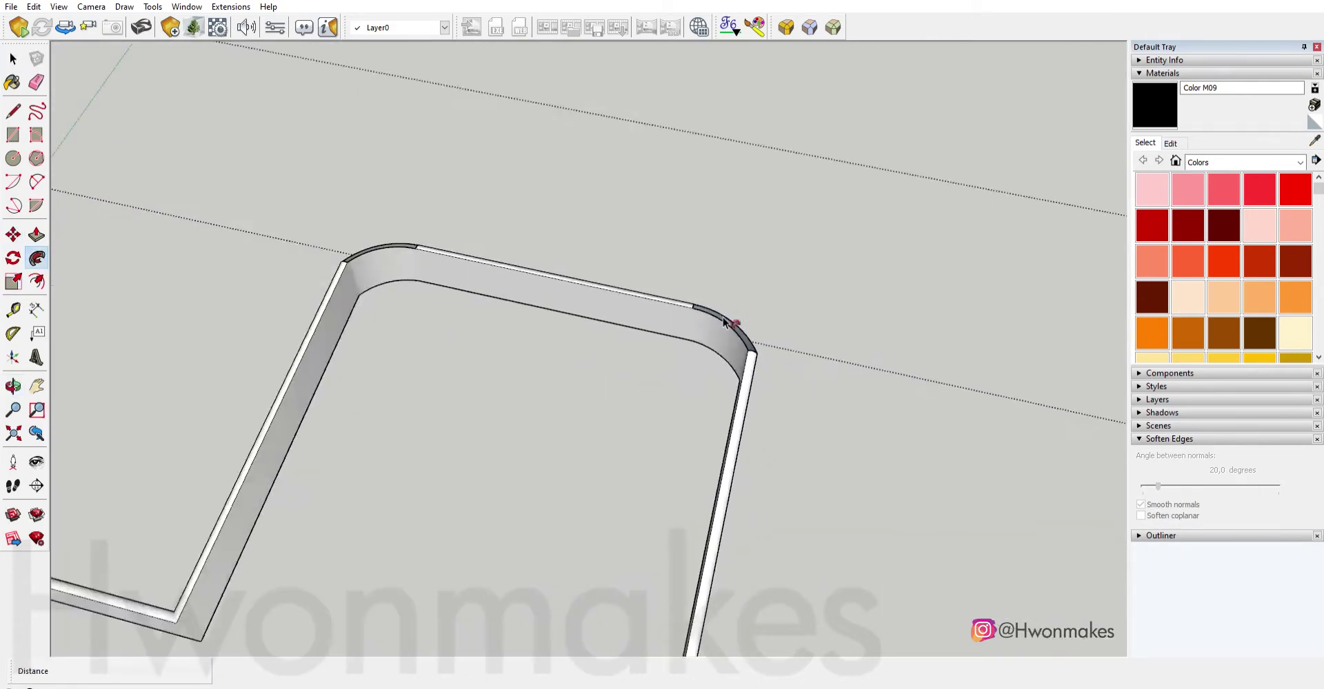
{"action": "middle_click_drag", "start_coordinate": [620, 290], "coordinate": [677, 291]}
{"action": "key", "text": "ctrl+z"}
Draw a two-point arc from the rounded corner along the top edge.
{"action": "key", "text": "f"}
{"action": "scroll", "coordinate": [710, 293], "scroll_direction": "up", "scroll_amount": 4}
{"action": "key", "text": "space"}
{"action": "scroll", "coordinate": [711, 294], "scroll_direction": "down", "scroll_amount": 2}
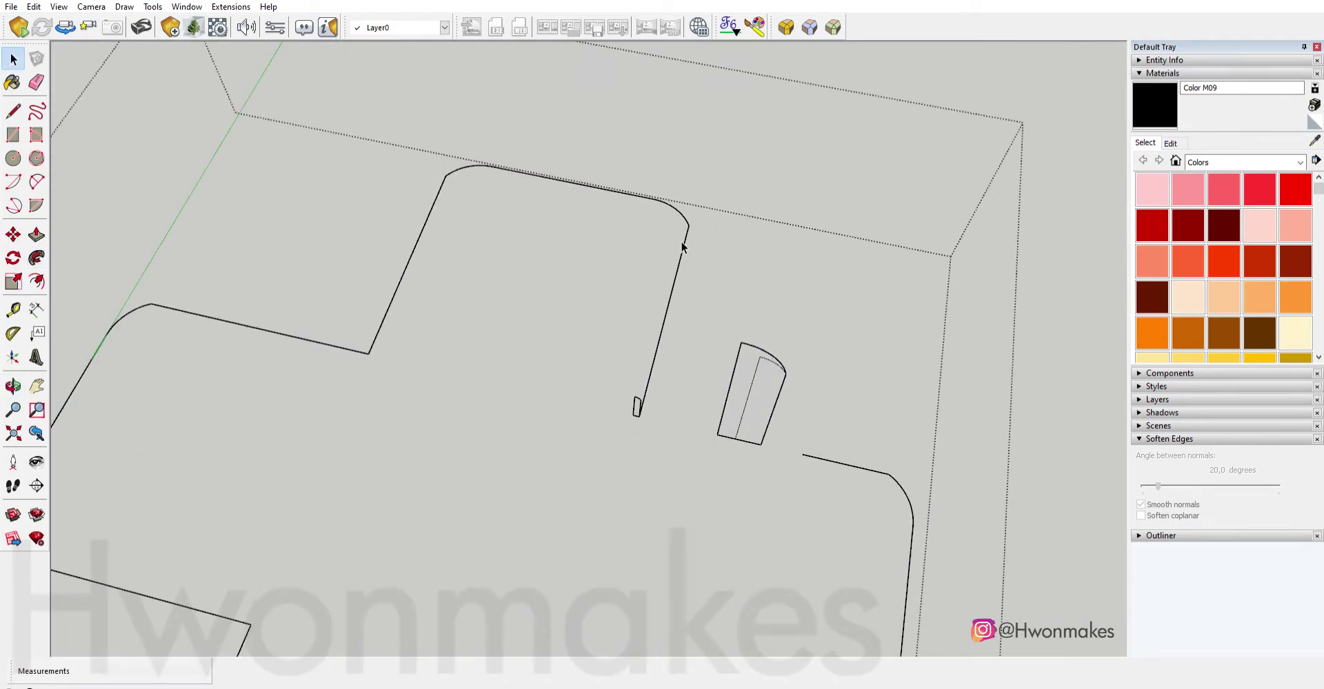
{"action": "scroll", "coordinate": [696, 227], "scroll_direction": "down", "scroll_amount": 3}
{"action": "scroll", "coordinate": [696, 227], "scroll_direction": "down", "scroll_amount": 5}
{"action": "scroll", "coordinate": [838, 385], "scroll_direction": "down", "scroll_amount": 4}
{"action": "scroll", "coordinate": [122, 195], "scroll_direction": "up", "scroll_amount": 5}
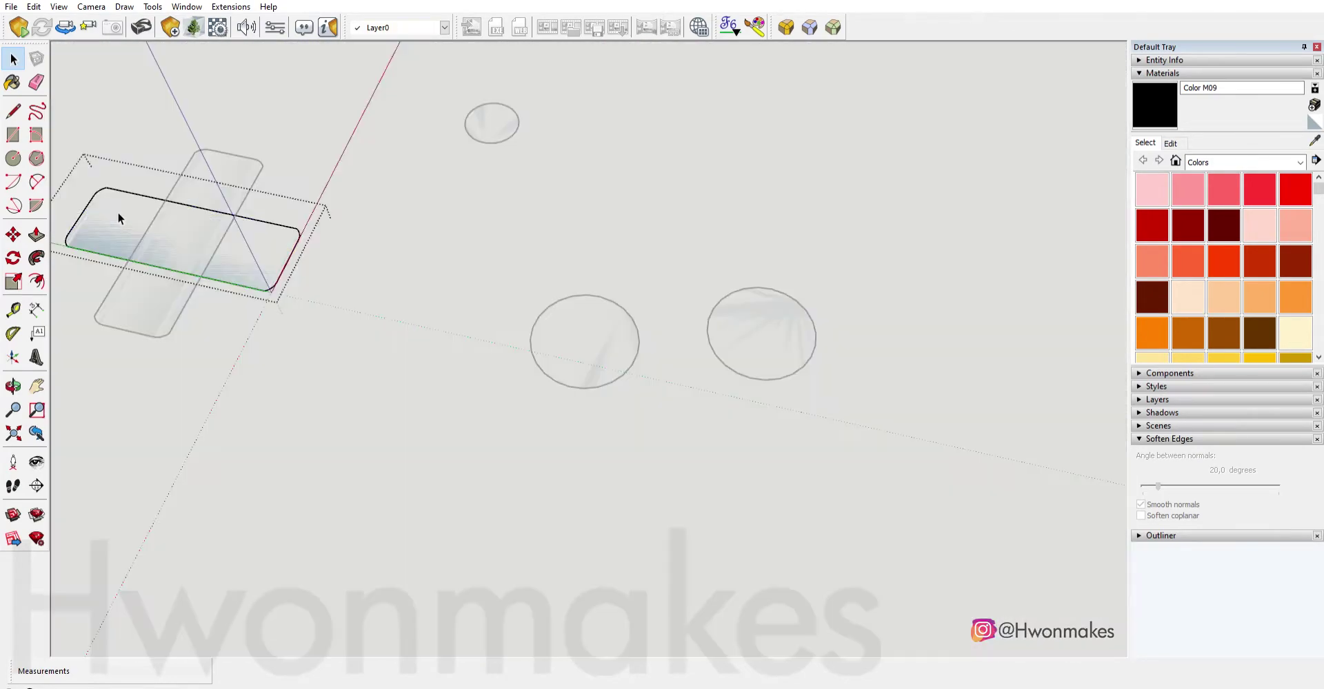
{"action": "scroll", "coordinate": [117, 212], "scroll_direction": "up", "scroll_amount": 3}
{"action": "scroll", "coordinate": [105, 197], "scroll_direction": "up", "scroll_amount": 3}
{"action": "key", "text": "a"}
{"action": "left_click", "coordinate": [357, 298]}
{"action": "left_click", "coordinate": [515, 235]}
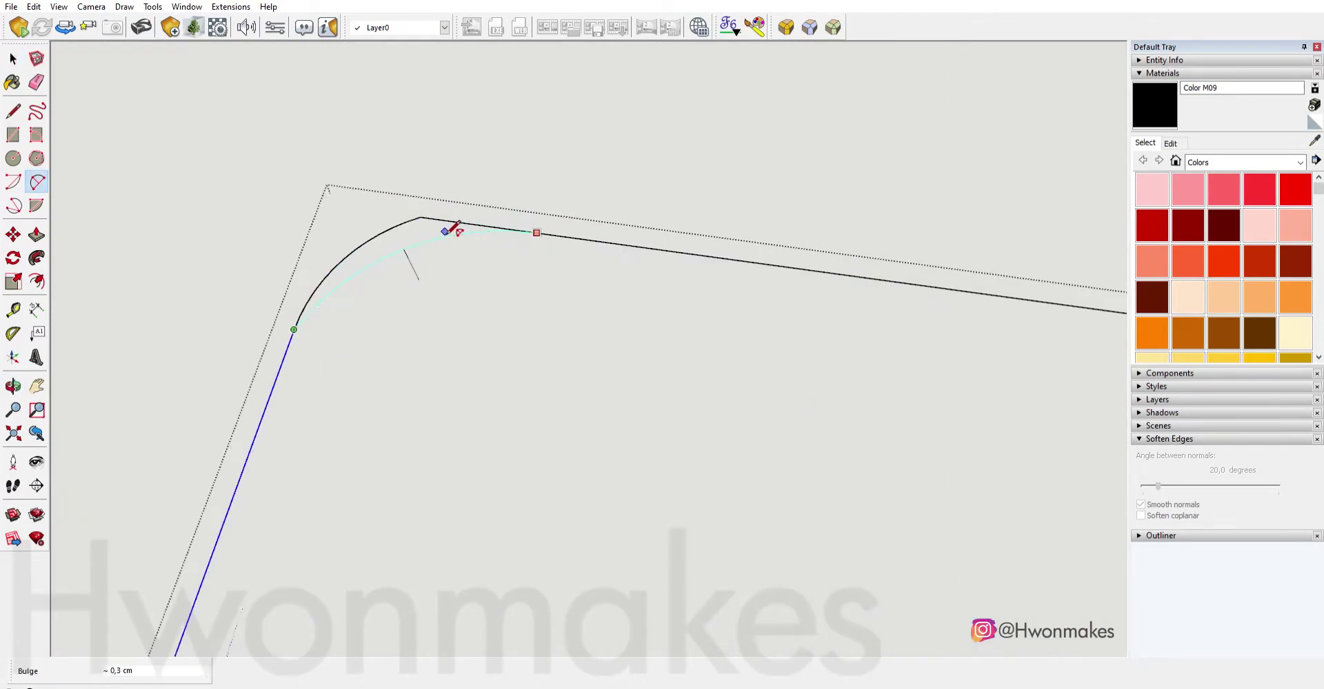
{"action": "scroll", "coordinate": [453, 222], "scroll_direction": "down", "scroll_amount": 3}
Move the small corner arc onto the bottom-left rounded corner.
{"action": "key", "text": "e"}
{"action": "scroll", "coordinate": [453, 233], "scroll_direction": "down", "scroll_amount": 3}
{"action": "key", "text": "space"}
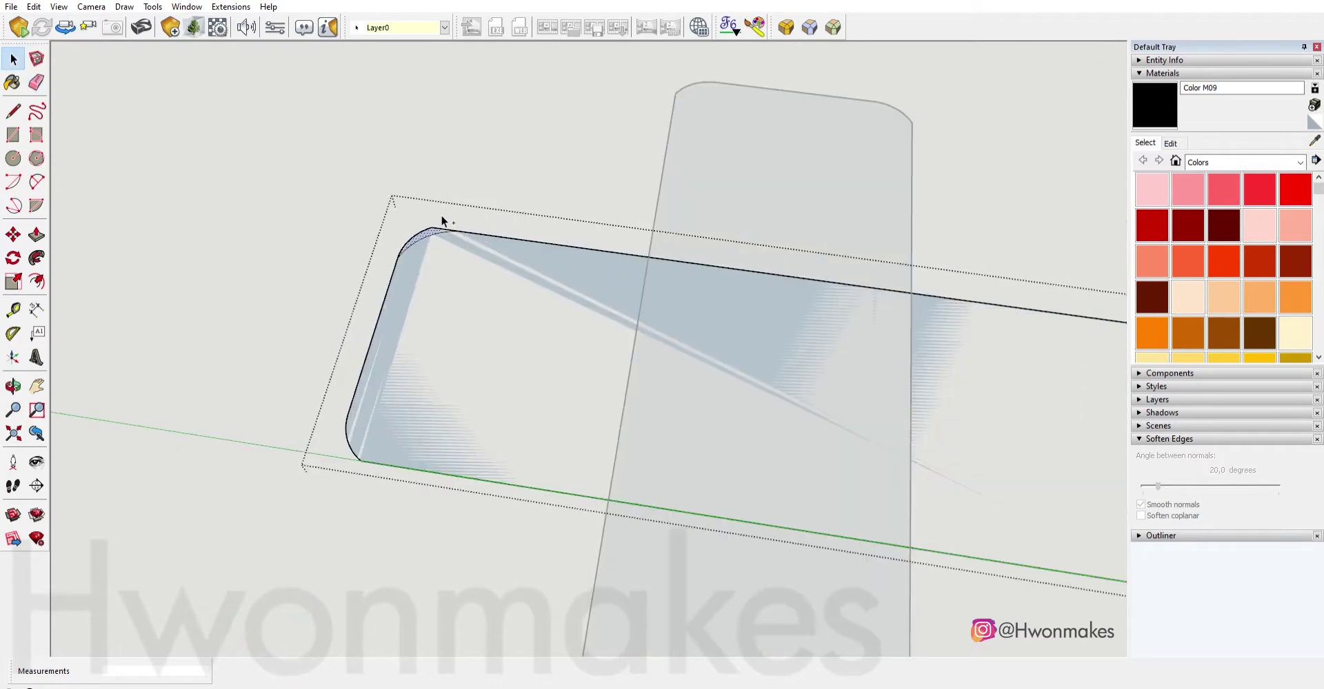
{"action": "scroll", "coordinate": [273, 350], "scroll_direction": "up", "scroll_amount": 3}
{"action": "left_click", "coordinate": [273, 350]}
{"action": "key", "text": "m"}
{"action": "left_click_drag", "start_coordinate": [276, 413], "coordinate": [441, 514]}
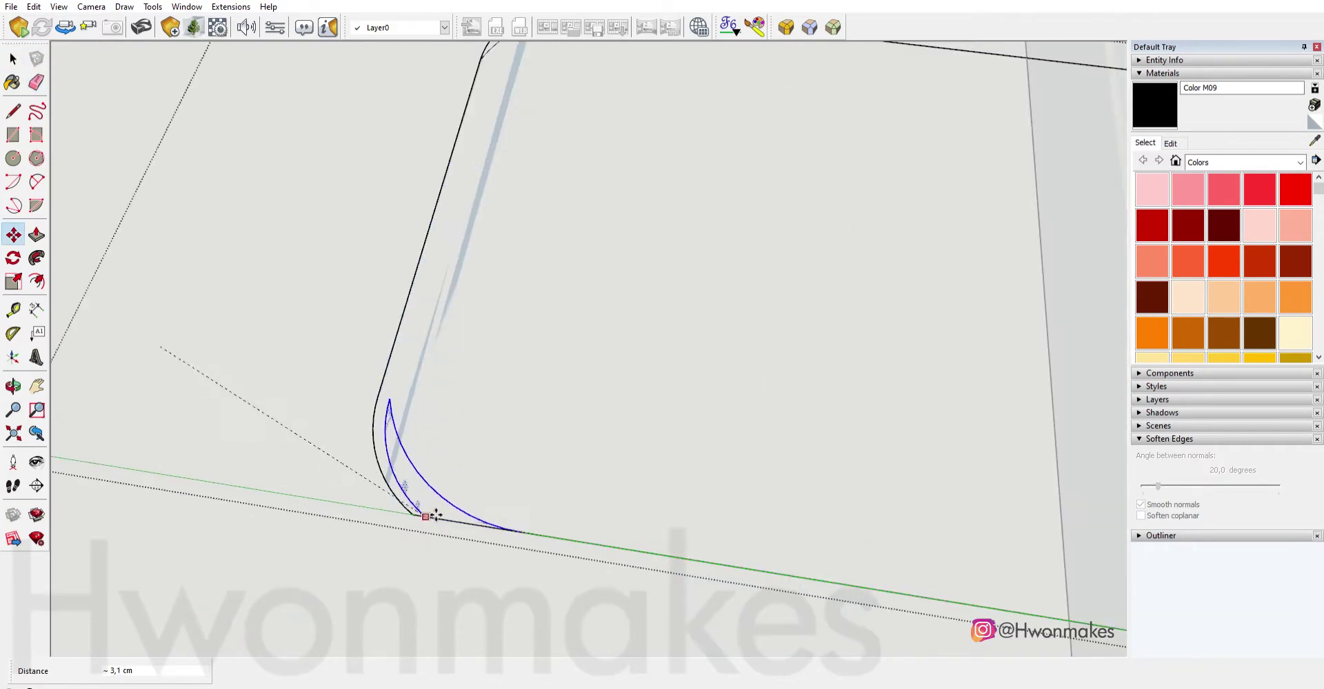
{"action": "scroll", "coordinate": [442, 510], "scroll_direction": "down", "scroll_amount": 3}
{"action": "scroll", "coordinate": [482, 428], "scroll_direction": "down", "scroll_amount": 3}
{"action": "key", "text": "space"}
{"action": "scroll", "coordinate": [421, 303], "scroll_direction": "down", "scroll_amount": 5}
Select every edge of the grey rounded-rectangle outline as the sweep path.
{"action": "scroll", "coordinate": [421, 303], "scroll_direction": "down", "scroll_amount": 3}
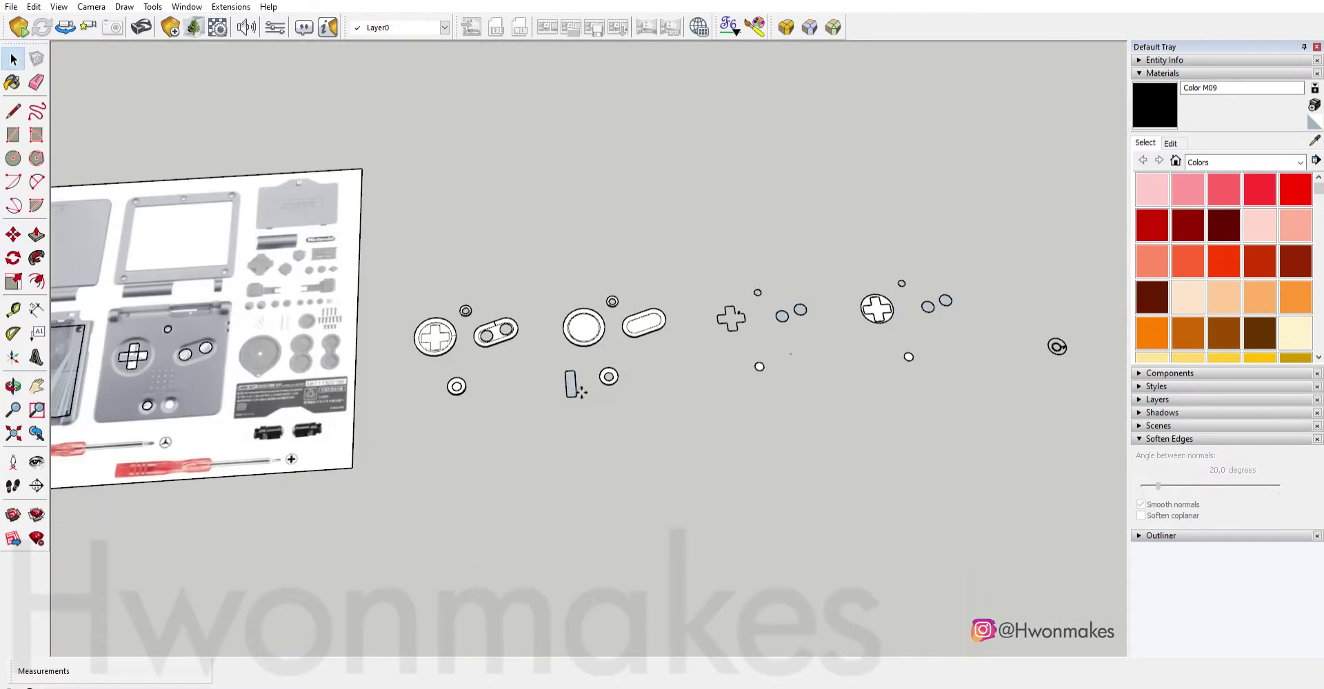
{"action": "scroll", "coordinate": [621, 344], "scroll_direction": "up", "scroll_amount": 5}
{"action": "scroll", "coordinate": [664, 362], "scroll_direction": "up", "scroll_amount": 5}
{"action": "left_click", "coordinate": [664, 363]}
{"action": "scroll", "coordinate": [582, 355], "scroll_direction": "up", "scroll_amount": 3}
{"action": "scroll", "coordinate": [809, 393], "scroll_direction": "up", "scroll_amount": 3}
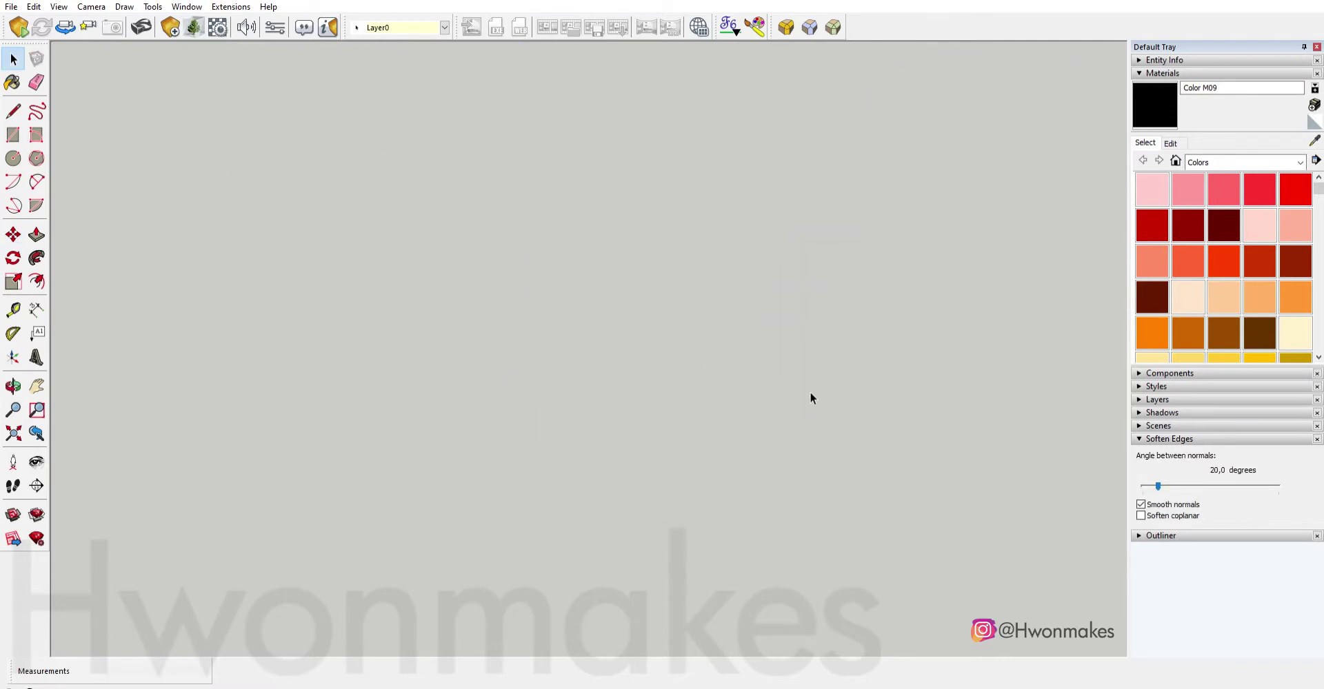
{"action": "scroll", "coordinate": [659, 177], "scroll_direction": "down", "scroll_amount": 10}
{"action": "scroll", "coordinate": [601, 212], "scroll_direction": "up", "scroll_amount": 8}
{"action": "left_click", "coordinate": [614, 257]}
{"action": "scroll", "coordinate": [674, 390], "scroll_direction": "up", "scroll_amount": 5}
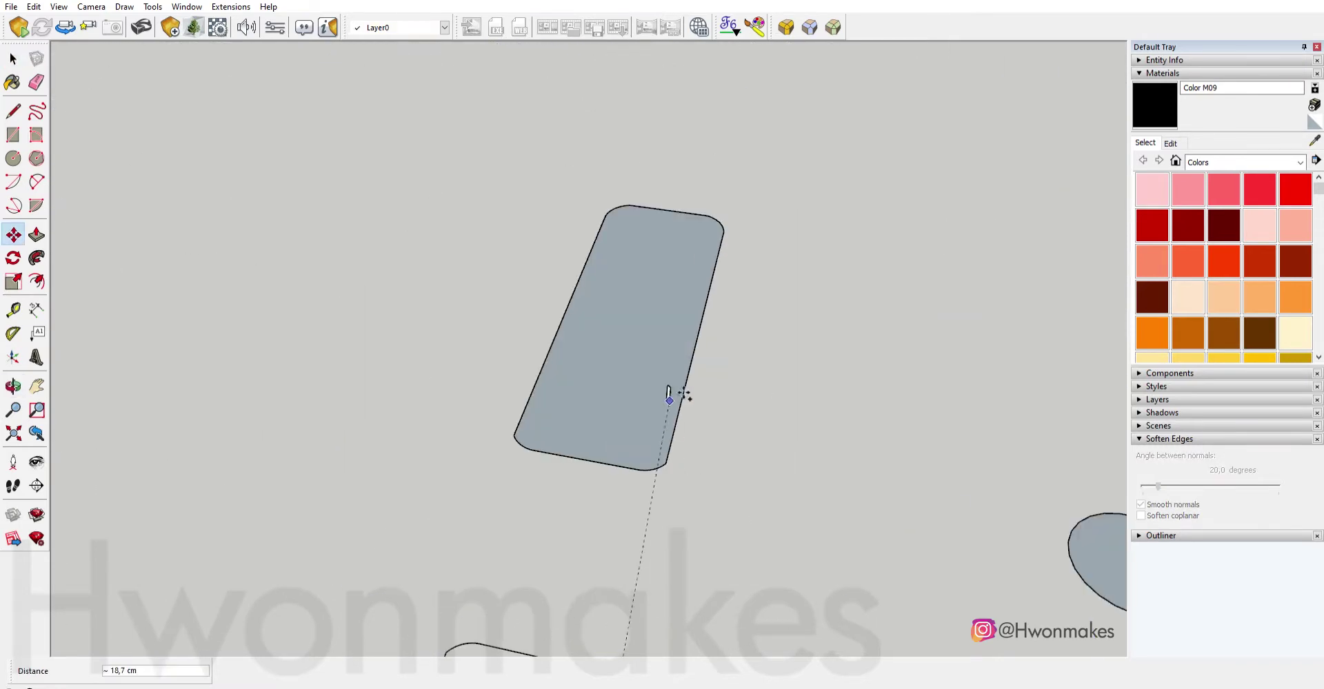
{"action": "scroll", "coordinate": [680, 382], "scroll_direction": "down", "scroll_amount": 2}
{"action": "left_click_drag", "start_coordinate": [721, 443], "coordinate": [631, 412]}
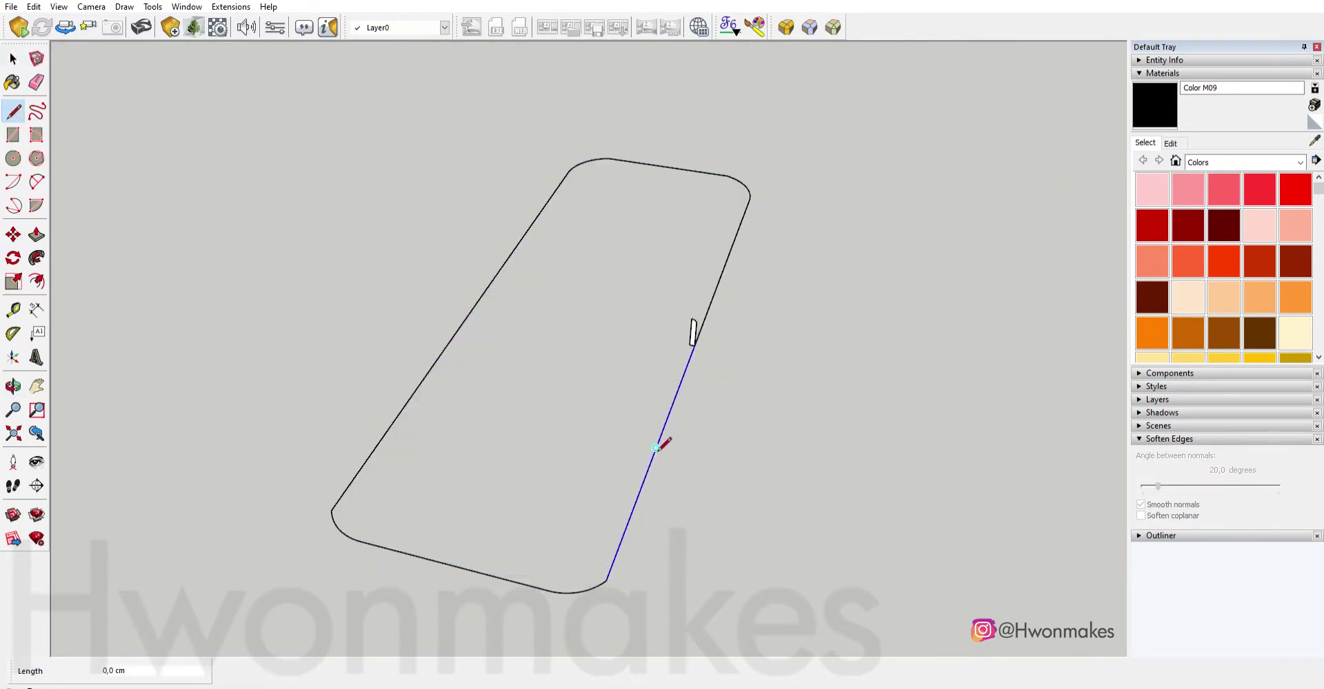
{"action": "scroll", "coordinate": [635, 449], "scroll_direction": "down", "scroll_amount": 1}
{"action": "left_click_drag", "start_coordinate": [641, 621], "coordinate": [342, 398]}
{"action": "key", "text": "ctrl+a"}
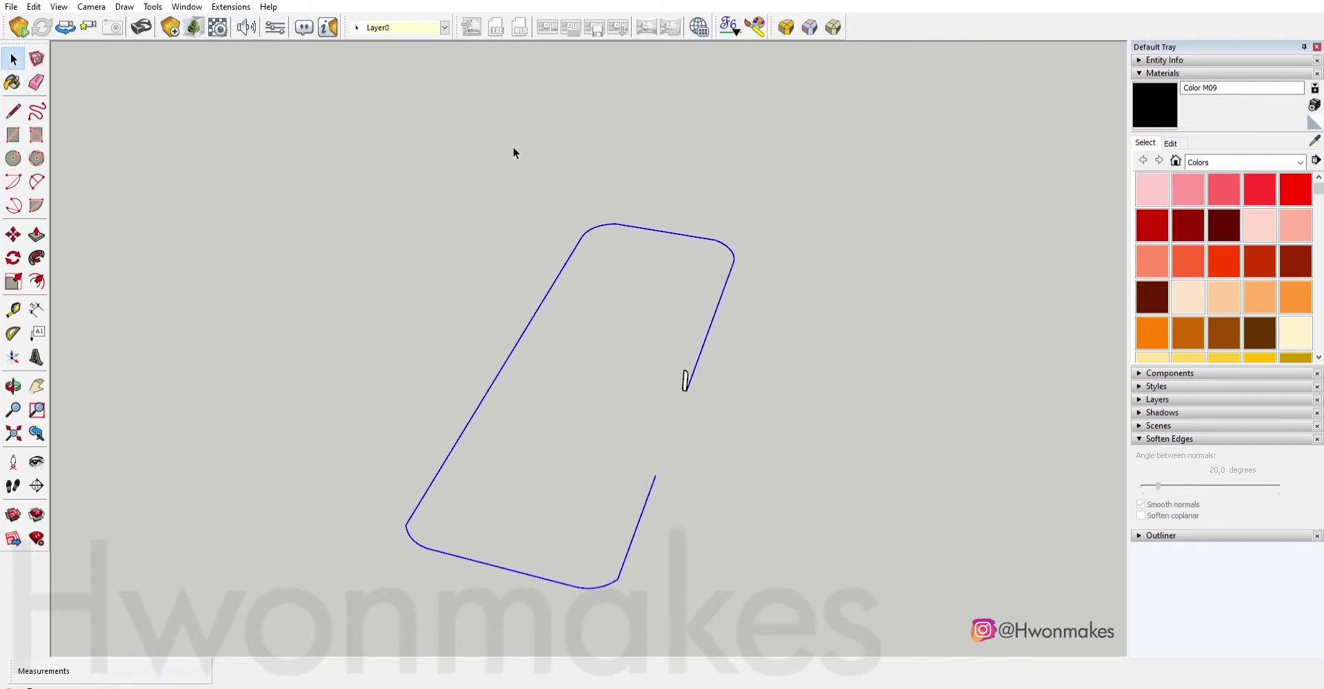
{"action": "scroll", "coordinate": [230, 169], "scroll_direction": "up", "scroll_amount": 3}
Follow Me the small profile along the outline into thin walls with rounded corners.
{"action": "left_click", "coordinate": [37, 257]}
{"action": "left_click", "coordinate": [652, 380]}
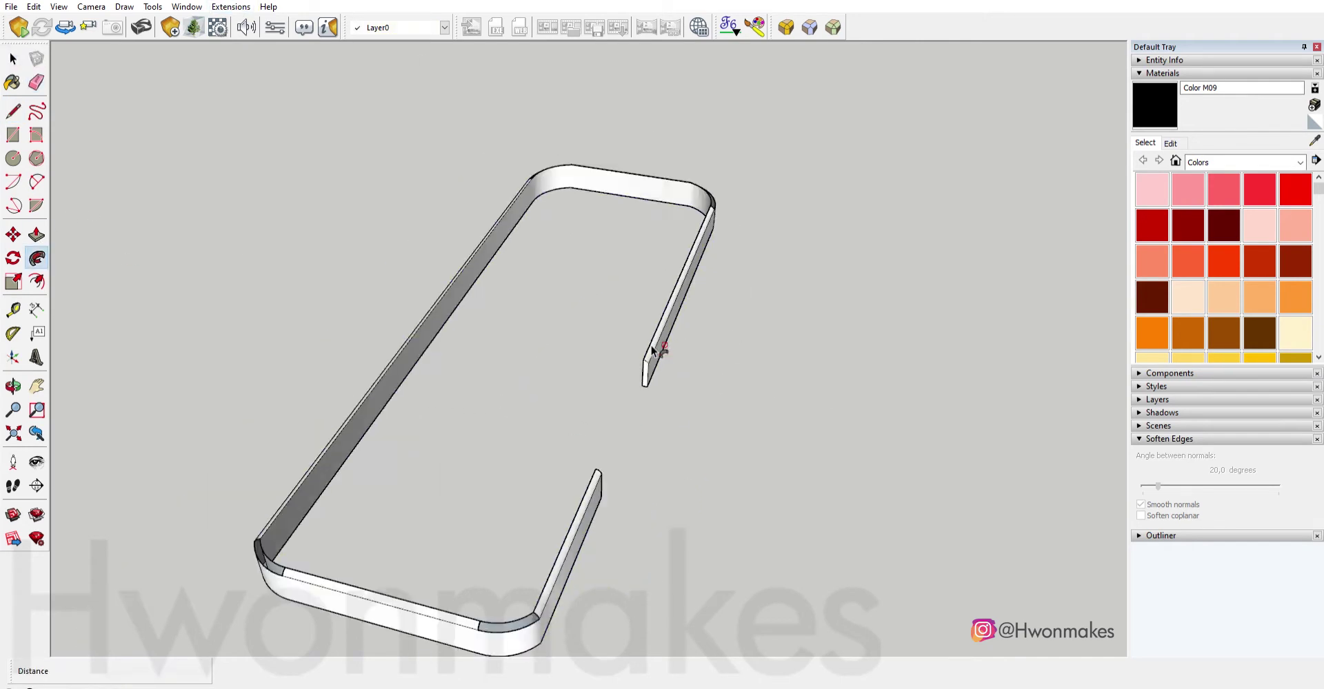
{"action": "mouse_move", "coordinate": [655, 351]}
{"action": "middle_mouse_down"}
{"action": "mouse_move", "coordinate": [670, 262]}
{"action": "mouse_move", "coordinate": [520, 286]}
{"action": "middle_mouse_up"}
{"action": "scroll", "coordinate": [520, 287], "scroll_direction": "up", "scroll_amount": 5}
{"action": "scroll", "coordinate": [457, 378], "scroll_direction": "up", "scroll_amount": 3}
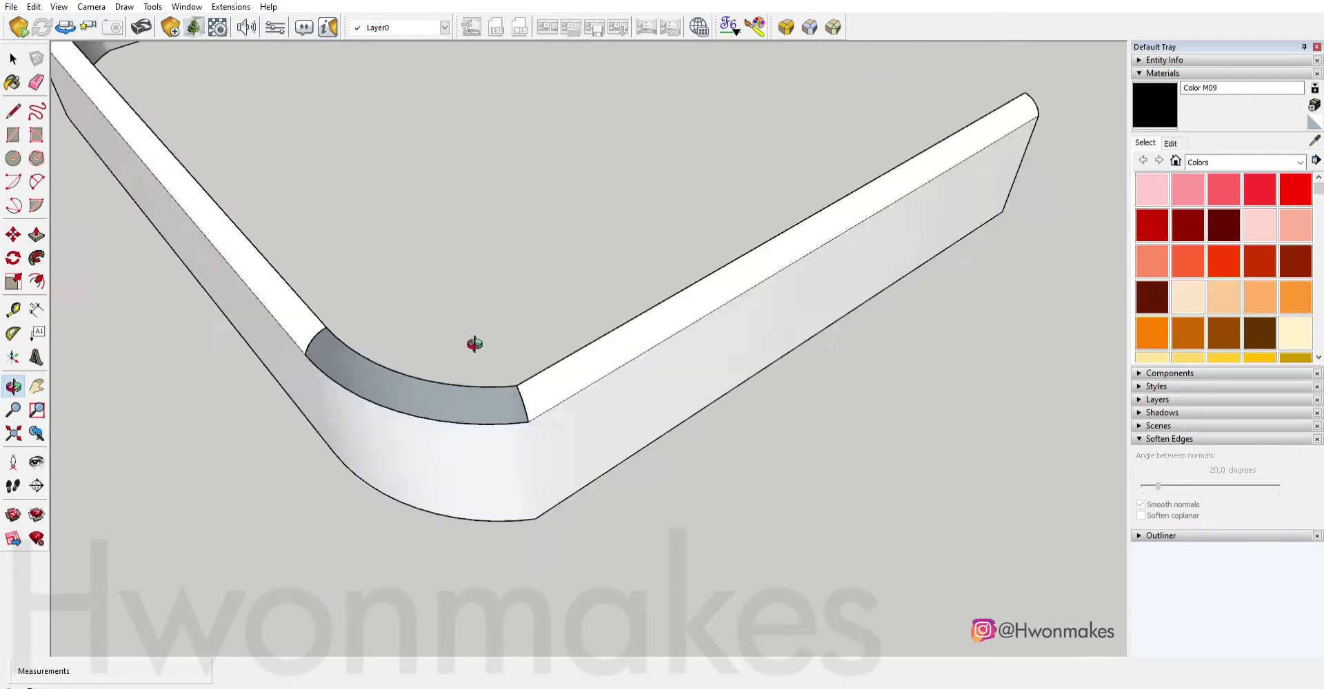
{"action": "middle_click_drag", "start_coordinate": [469, 342], "coordinate": [575, 262]}
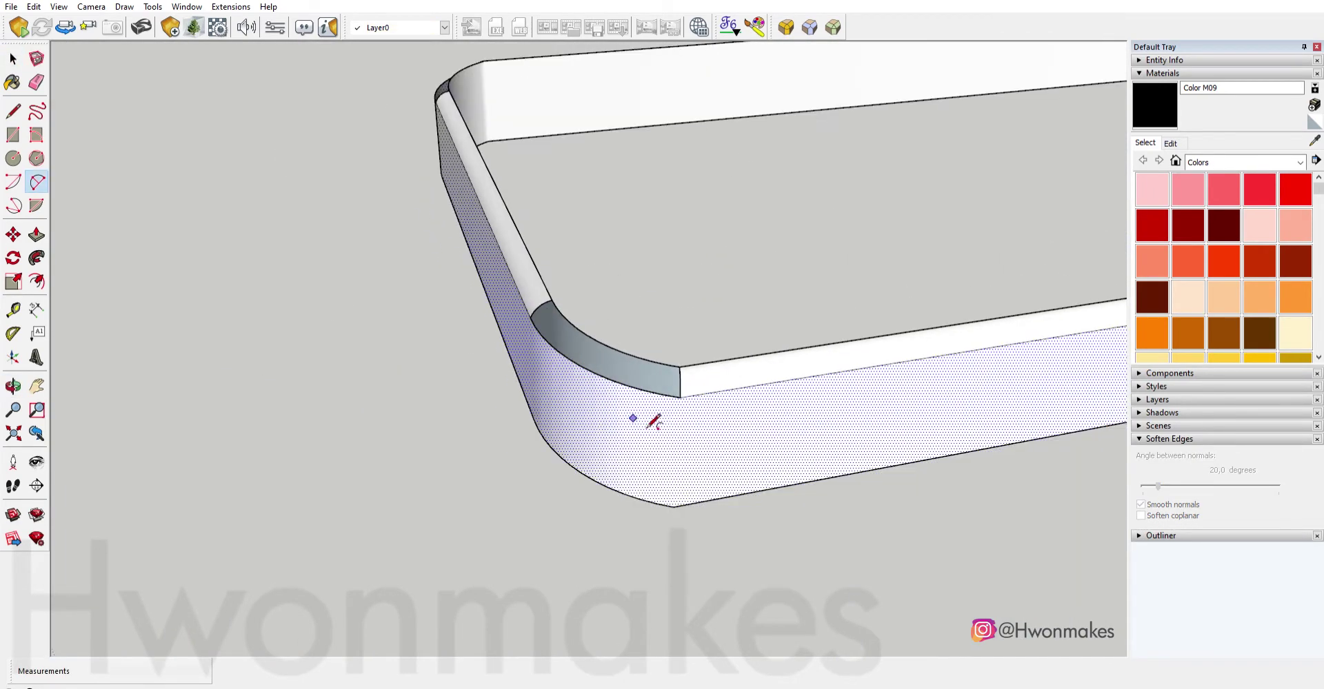
{"action": "scroll", "coordinate": [648, 426], "scroll_direction": "down", "scroll_amount": 3}
{"action": "scroll", "coordinate": [777, 531], "scroll_direction": "down", "scroll_amount": 2}
{"action": "scroll", "coordinate": [828, 464], "scroll_direction": "down", "scroll_amount": 4}
{"action": "scroll", "coordinate": [842, 464], "scroll_direction": "up", "scroll_amount": 3}
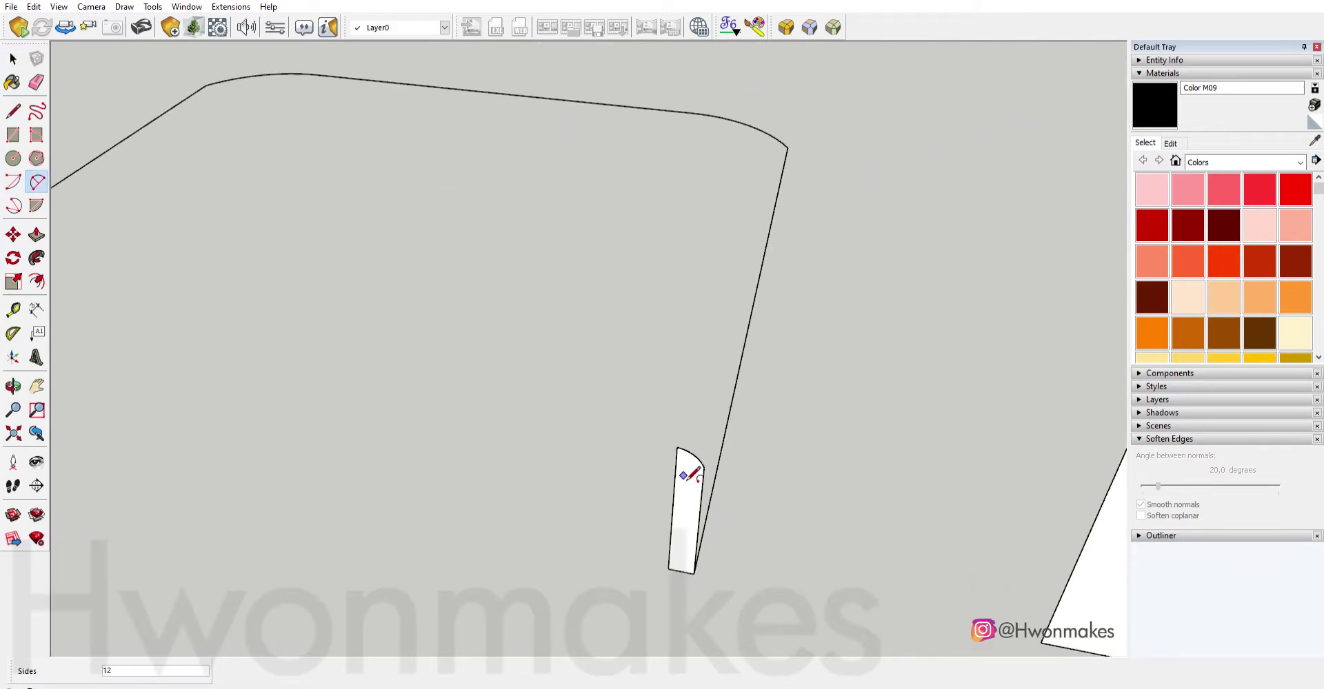
Erase the stray edge lying near the path.
{"action": "key", "text": "space"}
{"action": "scroll", "coordinate": [690, 469], "scroll_direction": "down", "scroll_amount": 3}
{"action": "scroll", "coordinate": [690, 469], "scroll_direction": "down", "scroll_amount": 2}
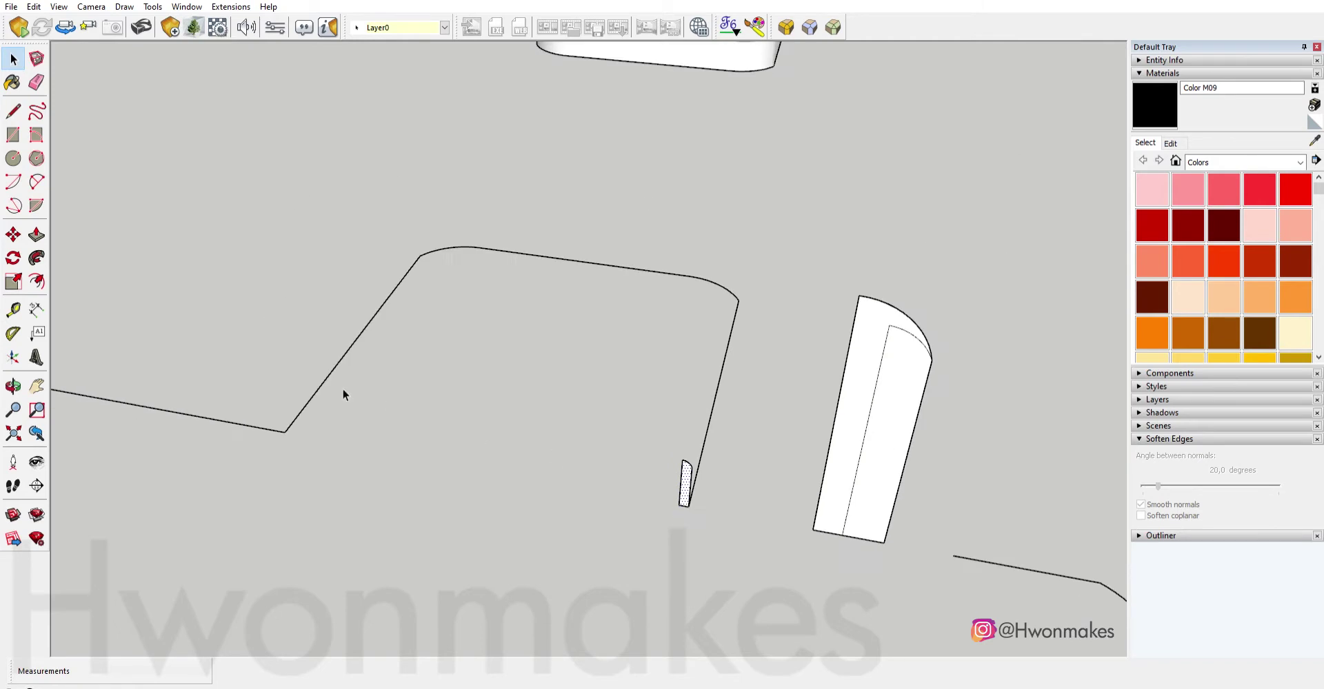
{"action": "key", "text": "l"}
{"action": "key", "text": "e"}
{"action": "left_click", "coordinate": [287, 430]}
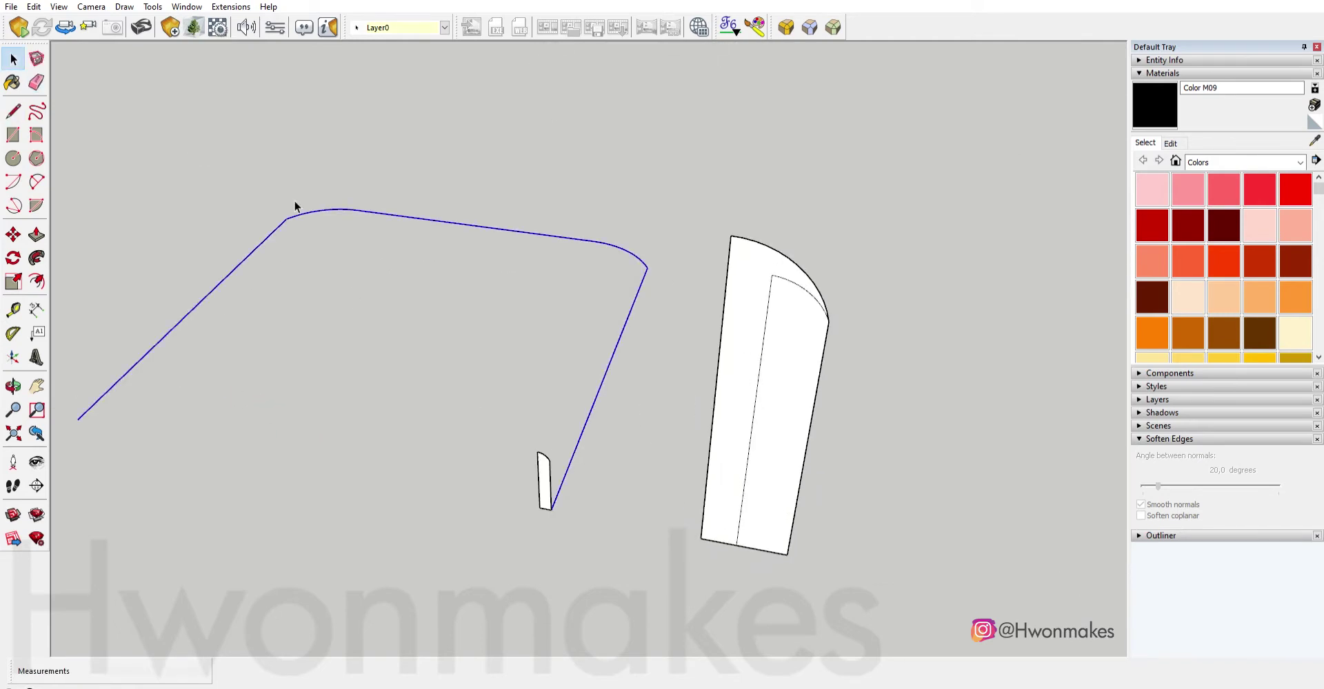
{"action": "middle_click_drag", "start_coordinate": [295, 206], "coordinate": [630, 366]}
{"action": "scroll", "coordinate": [710, 378], "scroll_direction": "up", "scroll_amount": 5}
Round the path's top-right corner with a two-point arc.
{"action": "key", "text": "a"}
{"action": "left_click", "coordinate": [734, 397]}
{"action": "left_click", "coordinate": [514, 312]}
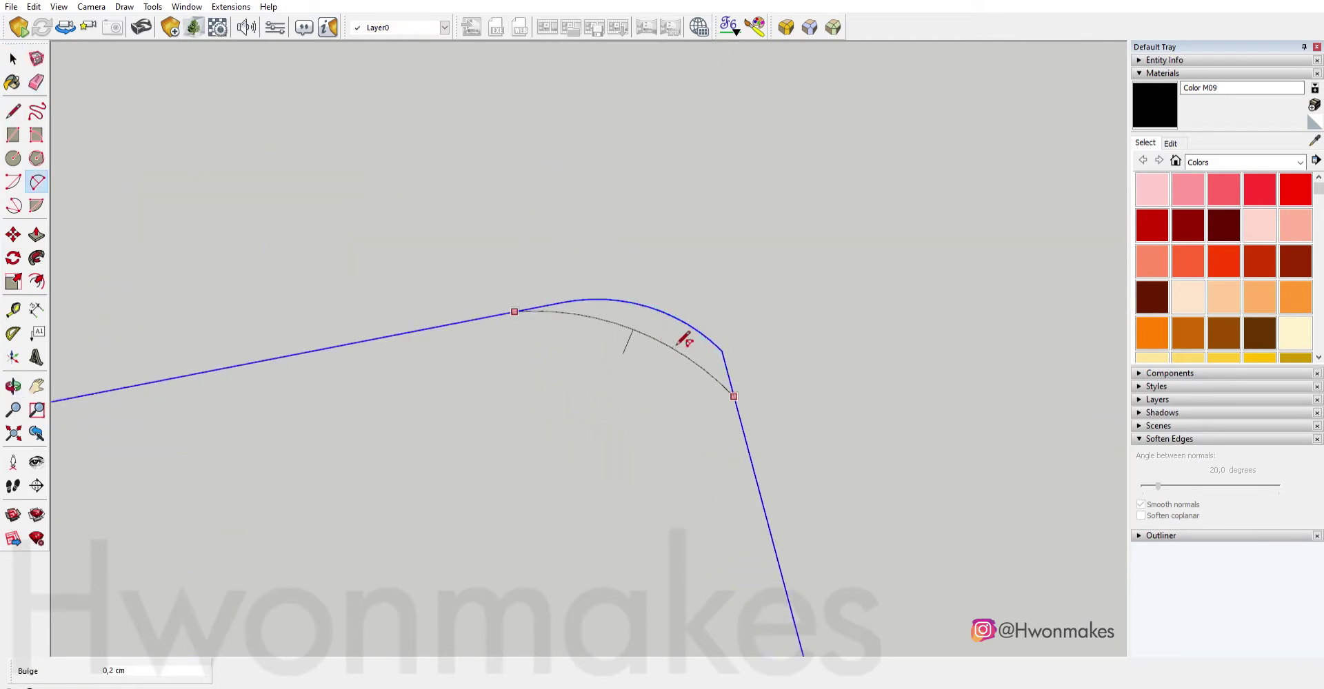
{"action": "left_click", "coordinate": [685, 339]}
{"action": "scroll", "coordinate": [685, 324], "scroll_direction": "down", "scroll_amount": 3}
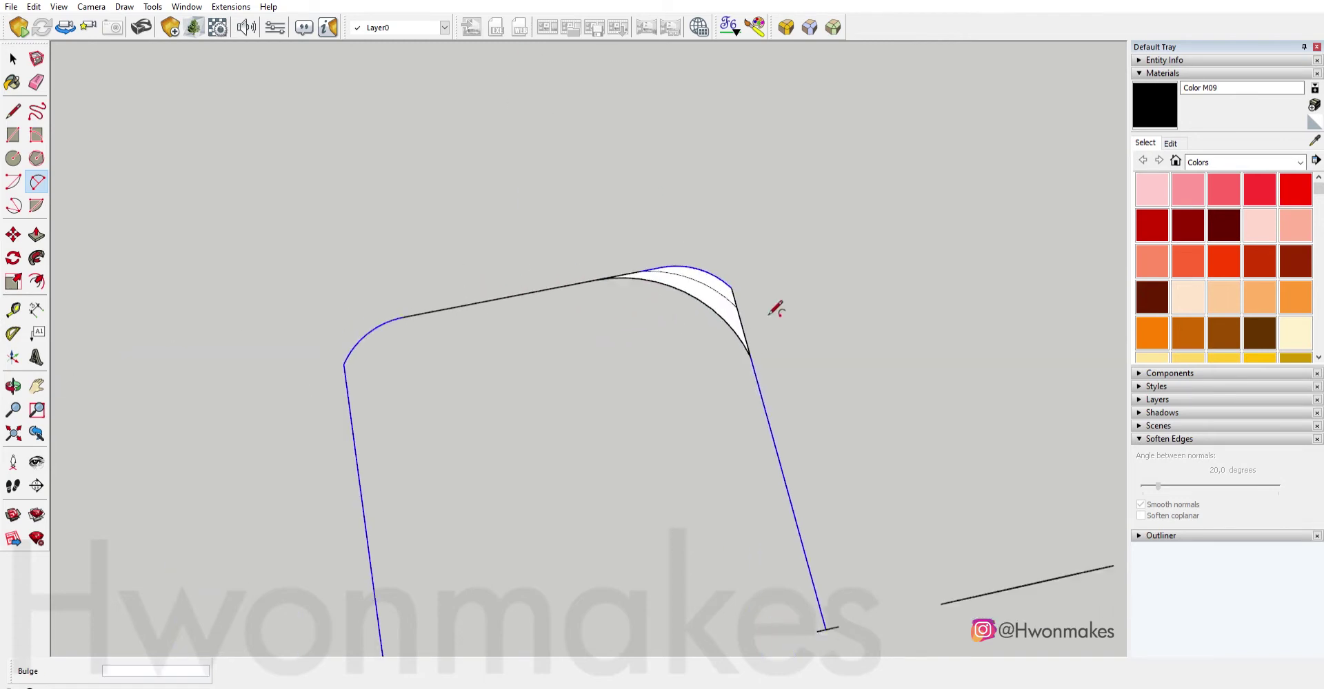
{"action": "middle_click_drag", "start_coordinate": [776, 309], "coordinate": [796, 358]}
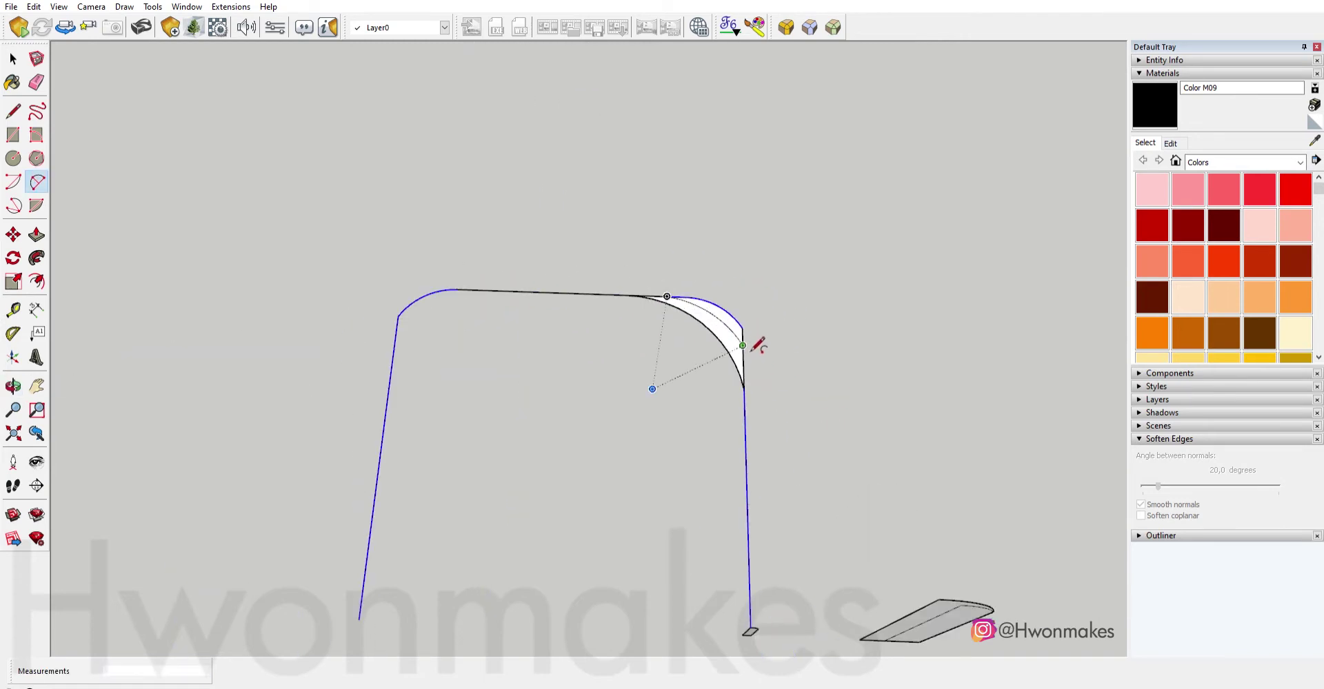
{"action": "scroll", "coordinate": [758, 345], "scroll_direction": "down", "scroll_amount": 2}
{"action": "middle_click_drag", "start_coordinate": [750, 305], "coordinate": [763, 503]}
Select the top part of the path, test the Follow Me sweep, then undo it.
{"action": "key", "text": "space"}
{"action": "left_click_drag", "start_coordinate": [776, 418], "coordinate": [389, 261]}
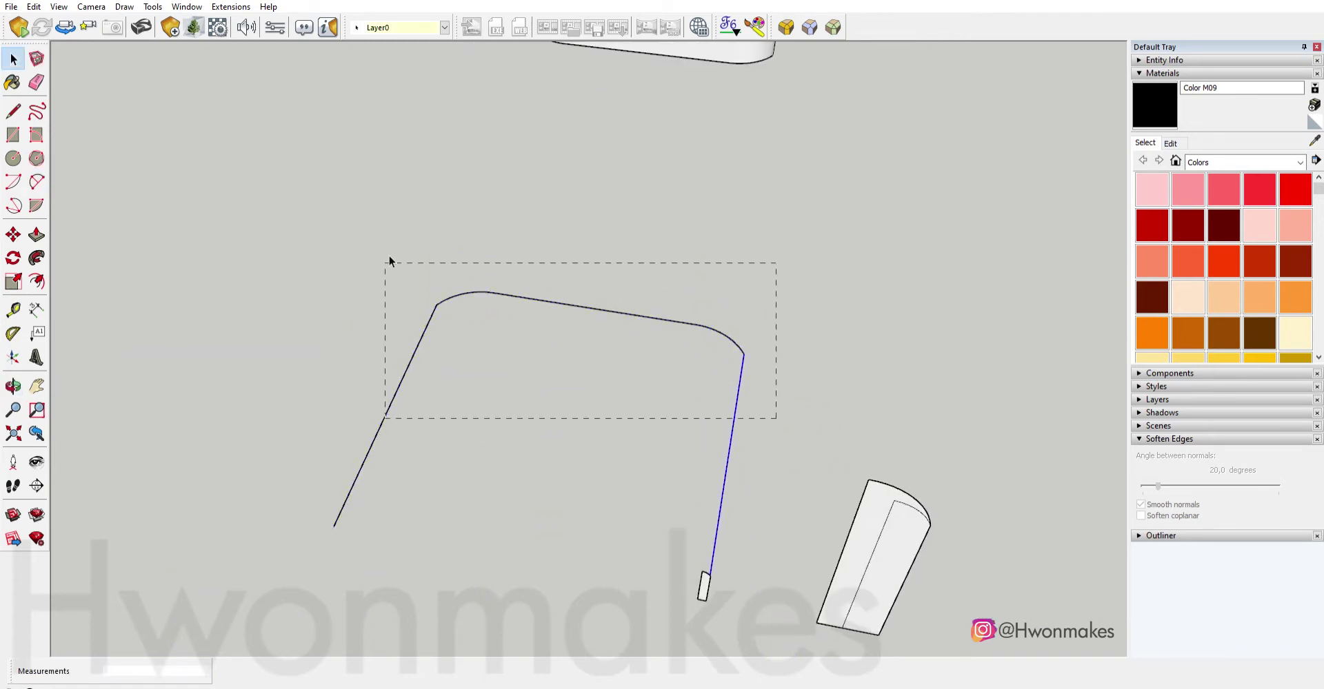
{"action": "scroll", "coordinate": [758, 393], "scroll_direction": "up", "scroll_amount": 2}
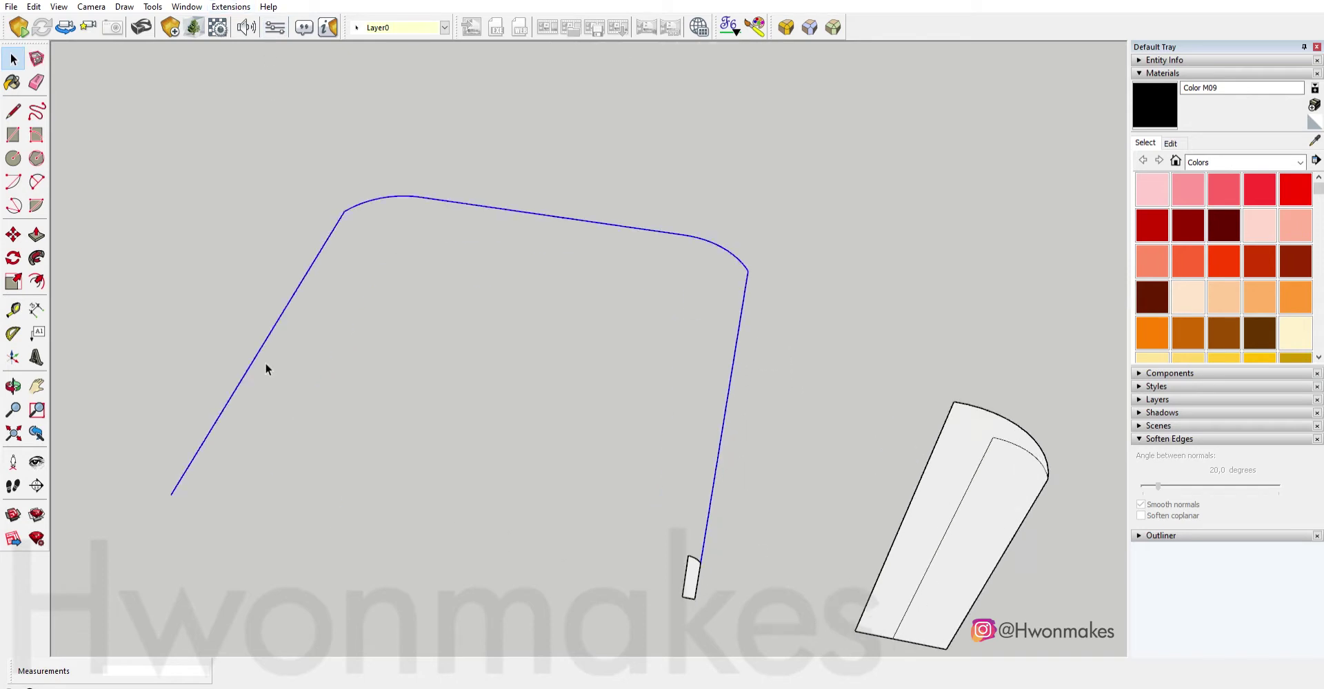
{"action": "left_click", "coordinate": [693, 599]}
{"action": "middle_click_drag", "start_coordinate": [711, 477], "coordinate": [684, 360]}
{"action": "key", "text": "space"}
{"action": "key", "text": "ctrl+z"}
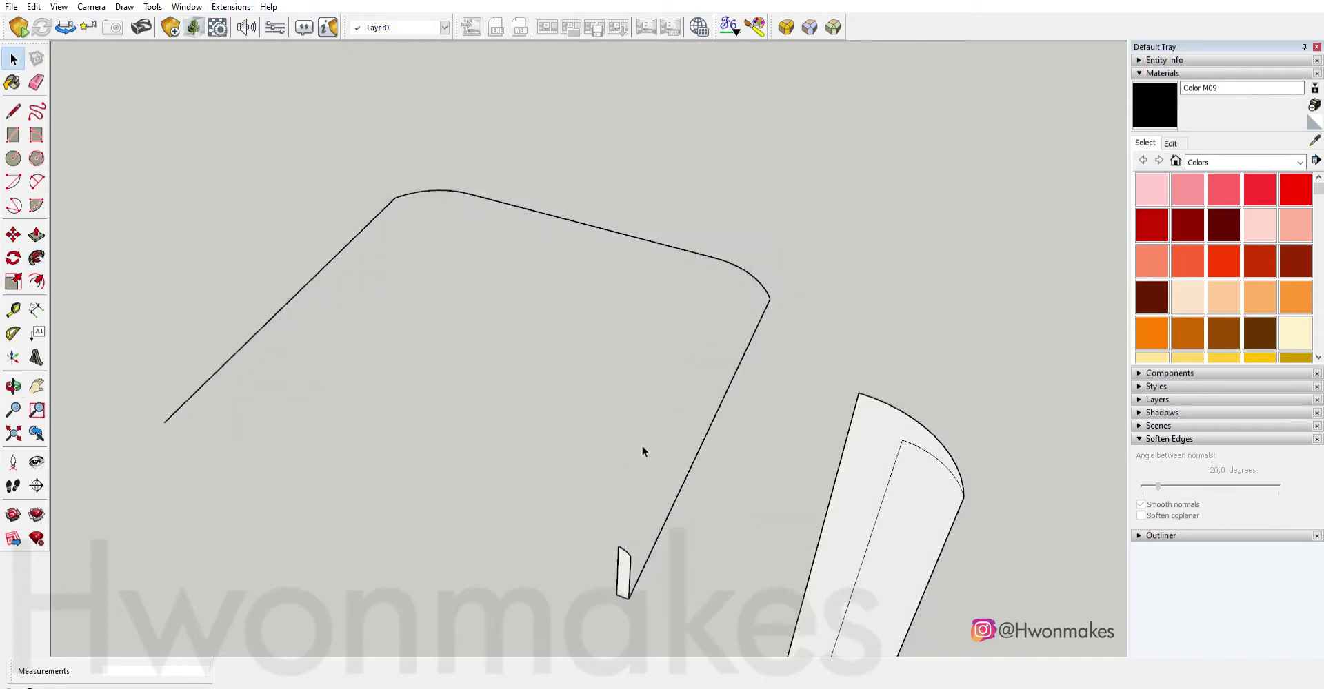
{"action": "scroll", "coordinate": [629, 557], "scroll_direction": "up", "scroll_amount": 1}
Close the rounded outline into a face and push/pull it into a slab.
{"action": "left_click", "coordinate": [628, 602]}
{"action": "scroll", "coordinate": [629, 602], "scroll_direction": "down", "scroll_amount": 3}
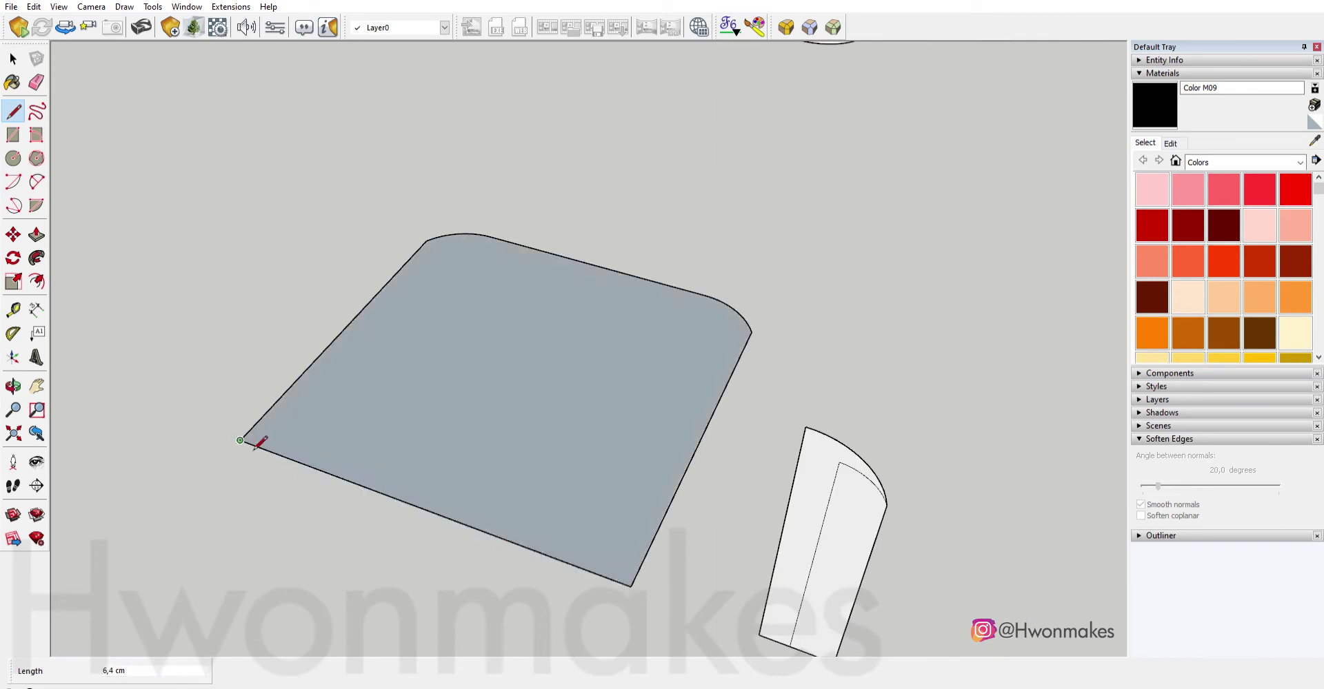
{"action": "left_click", "coordinate": [423, 443]}
{"action": "key", "text": "space"}
{"action": "double_click", "coordinate": [511, 446]}
Run RoundCorner on the slab's top edges, settling on a 0,1 cm offset instead of 0,5.
{"action": "left_click", "coordinate": [786, 26]}
{"action": "middle_click_drag", "start_coordinate": [786, 387], "coordinate": [701, 400]}
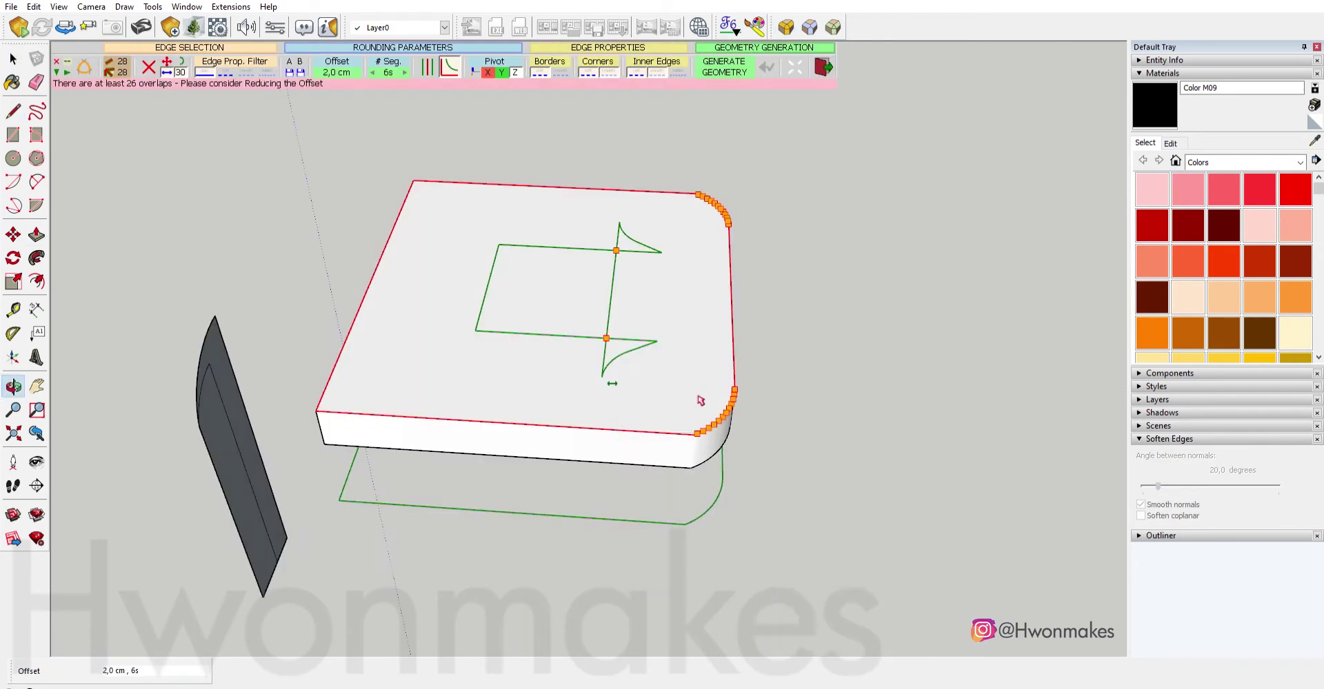
{"action": "middle_click_drag", "start_coordinate": [611, 322], "coordinate": [700, 254]}
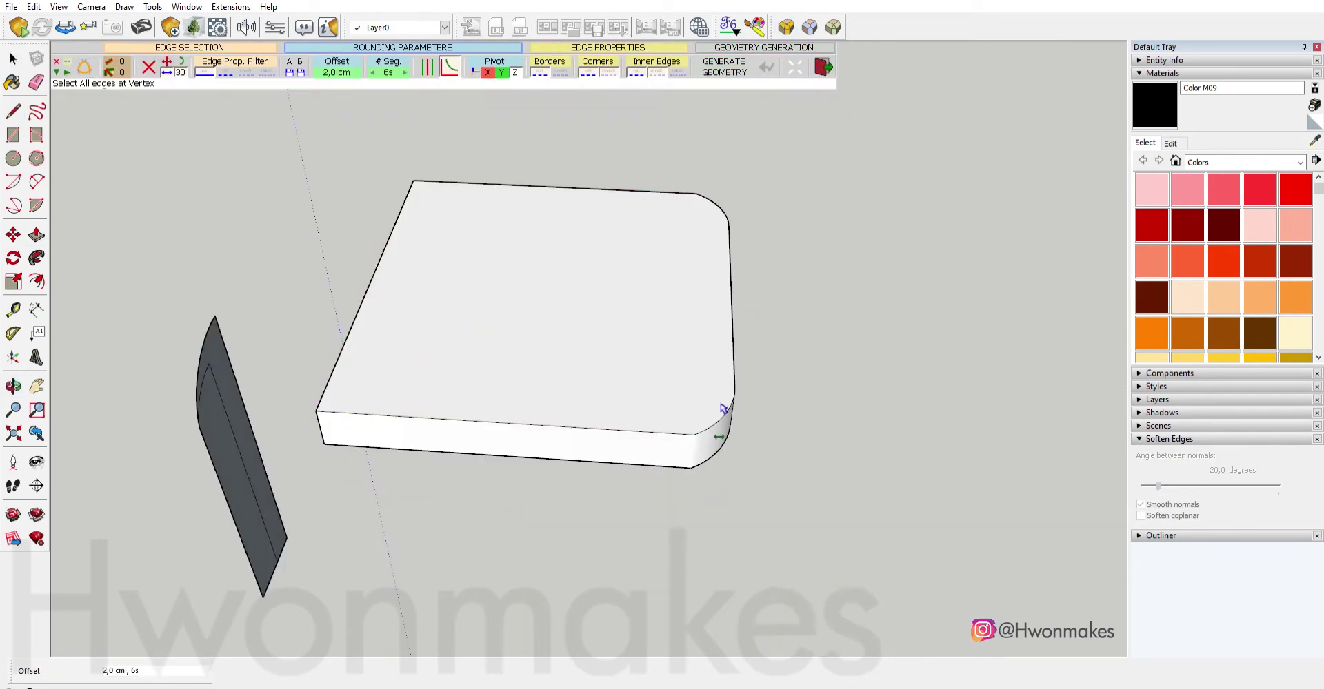
{"action": "scroll", "coordinate": [679, 411], "scroll_direction": "up", "scroll_amount": 2}
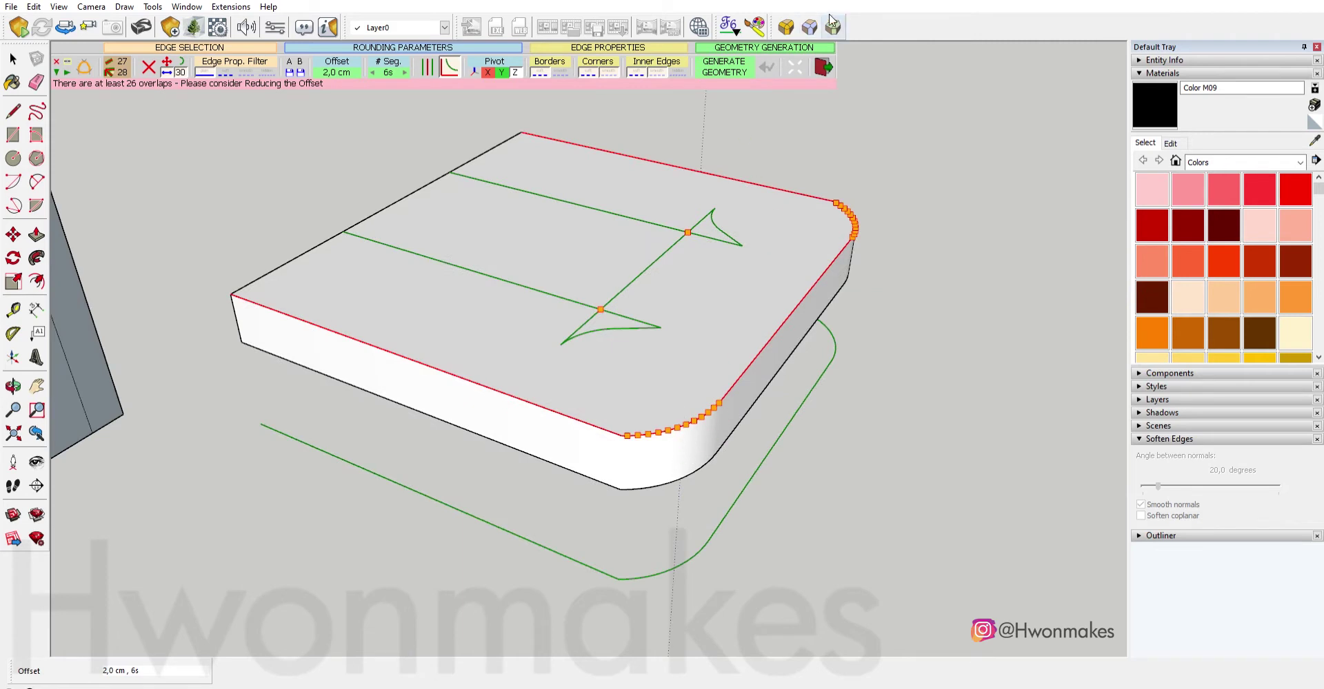
{"action": "scroll", "coordinate": [658, 427], "scroll_direction": "up", "scroll_amount": 3}
{"action": "scroll", "coordinate": [561, 207], "scroll_direction": "down", "scroll_amount": 2}
{"action": "scroll", "coordinate": [568, 199], "scroll_direction": "down", "scroll_amount": 2}
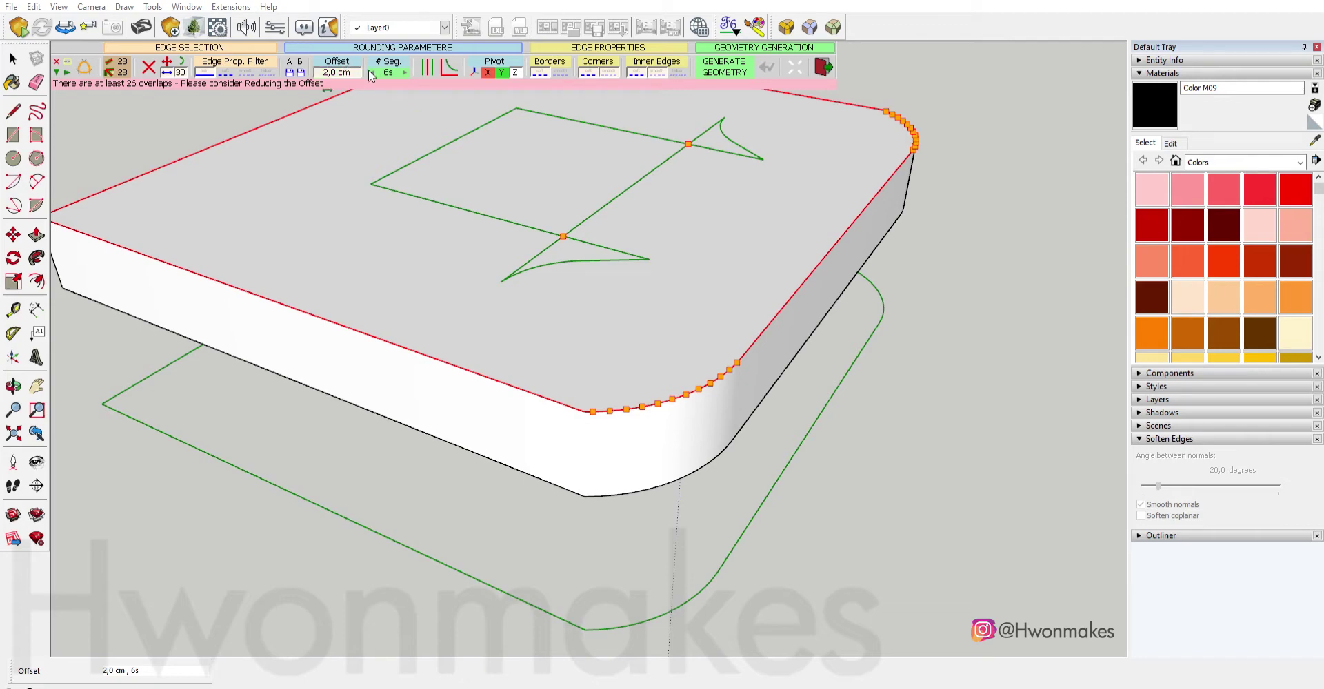
{"action": "type", "text": "0,5"}
{"action": "key", "text": "Return"}
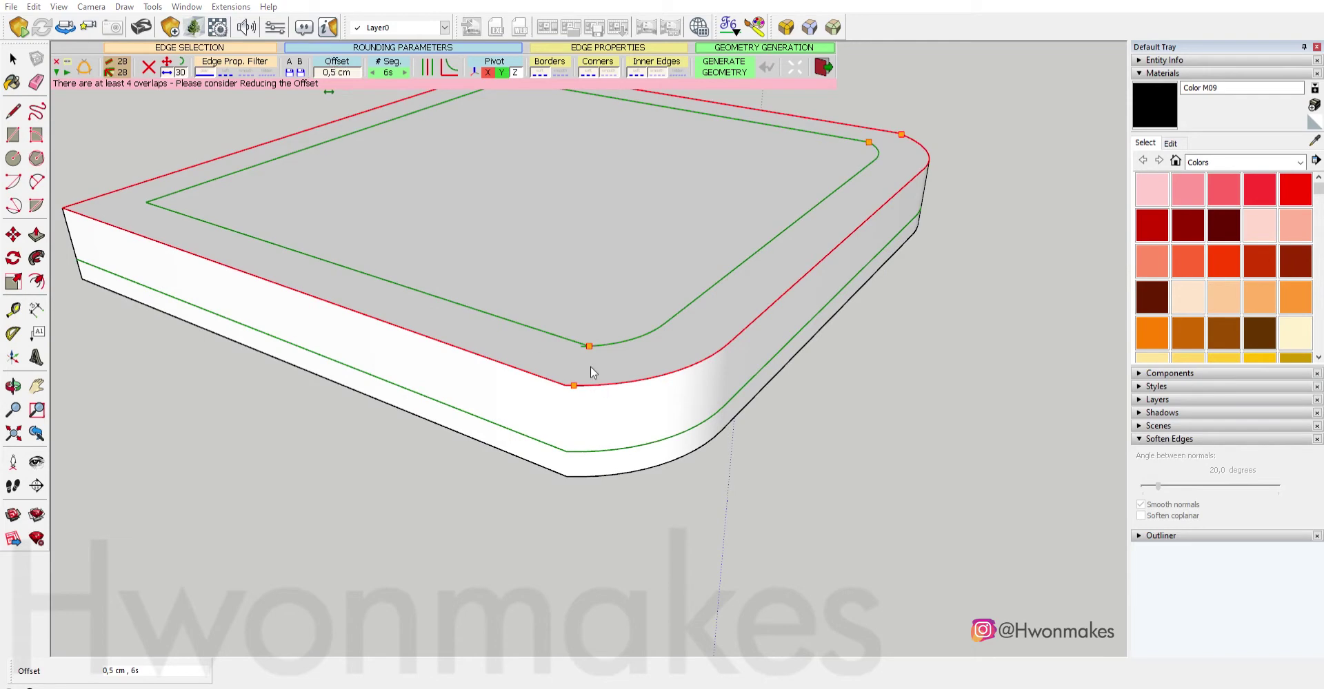
{"action": "type", "text": "0,1"}
{"action": "key", "text": "Return"}
{"action": "key", "text": "Return"}
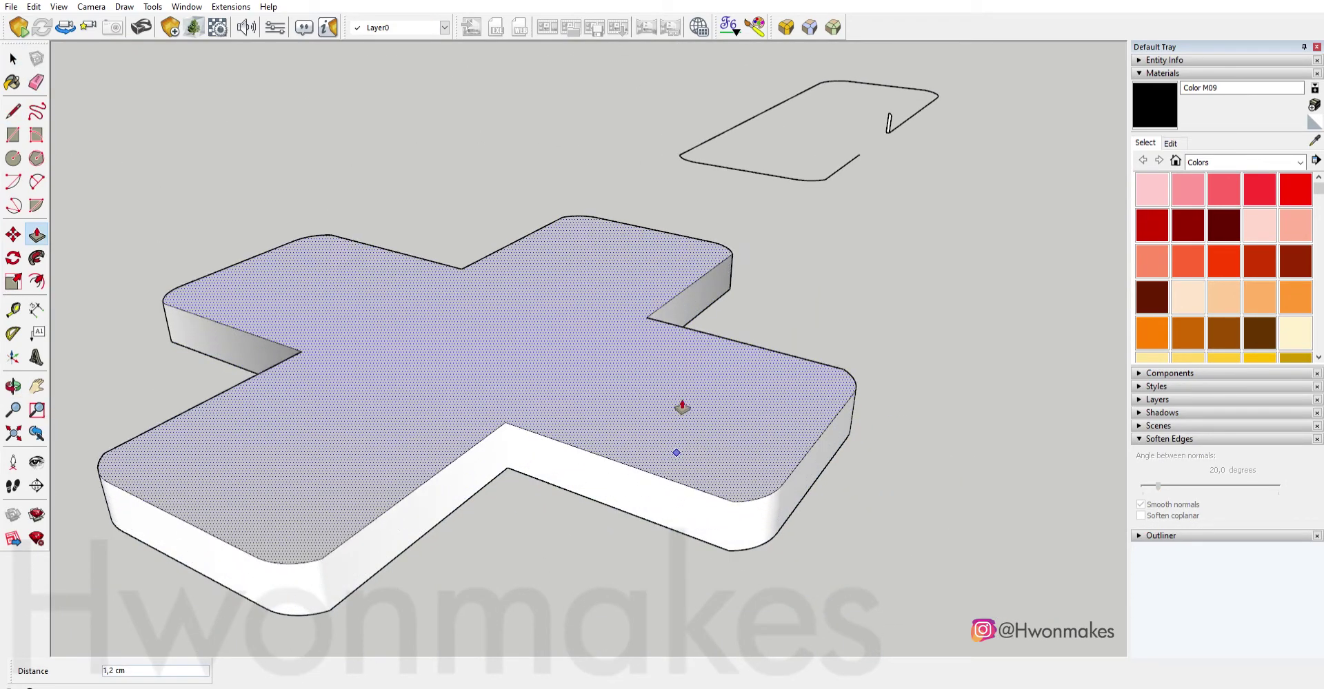
Apply RoundCorner with a 0,2 cm offset to the D-pad cross's top edges, then orbit to check.
{"action": "scroll", "coordinate": [682, 422], "scroll_direction": "down", "scroll_amount": 10}
{"action": "scroll", "coordinate": [294, 271], "scroll_direction": "up", "scroll_amount": 5}
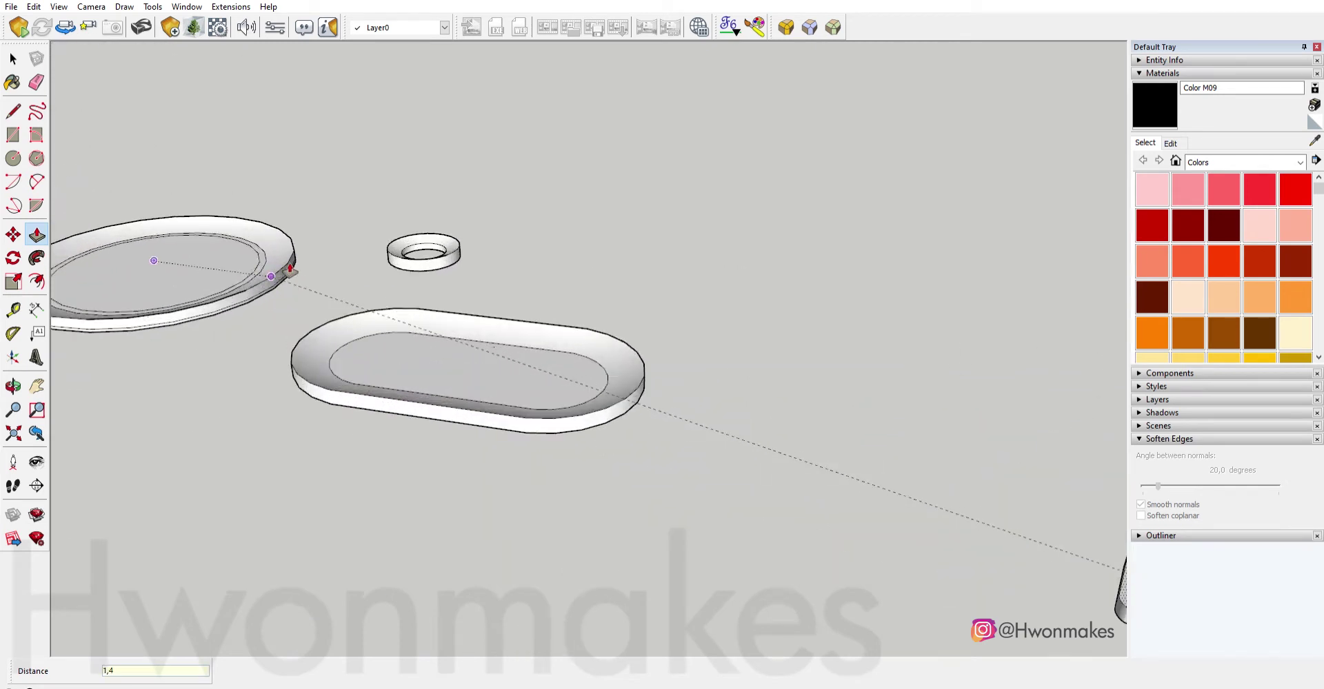
{"action": "left_click", "coordinate": [728, 26]}
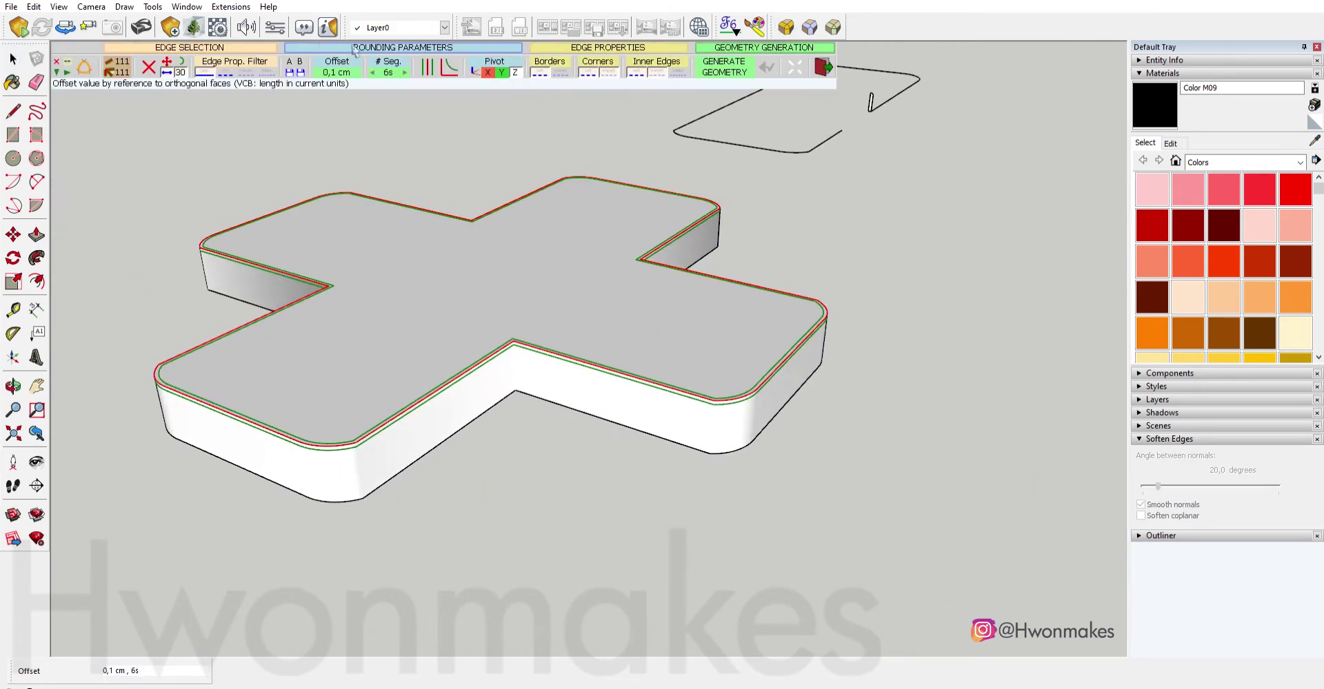
{"action": "key", "text": "Return"}
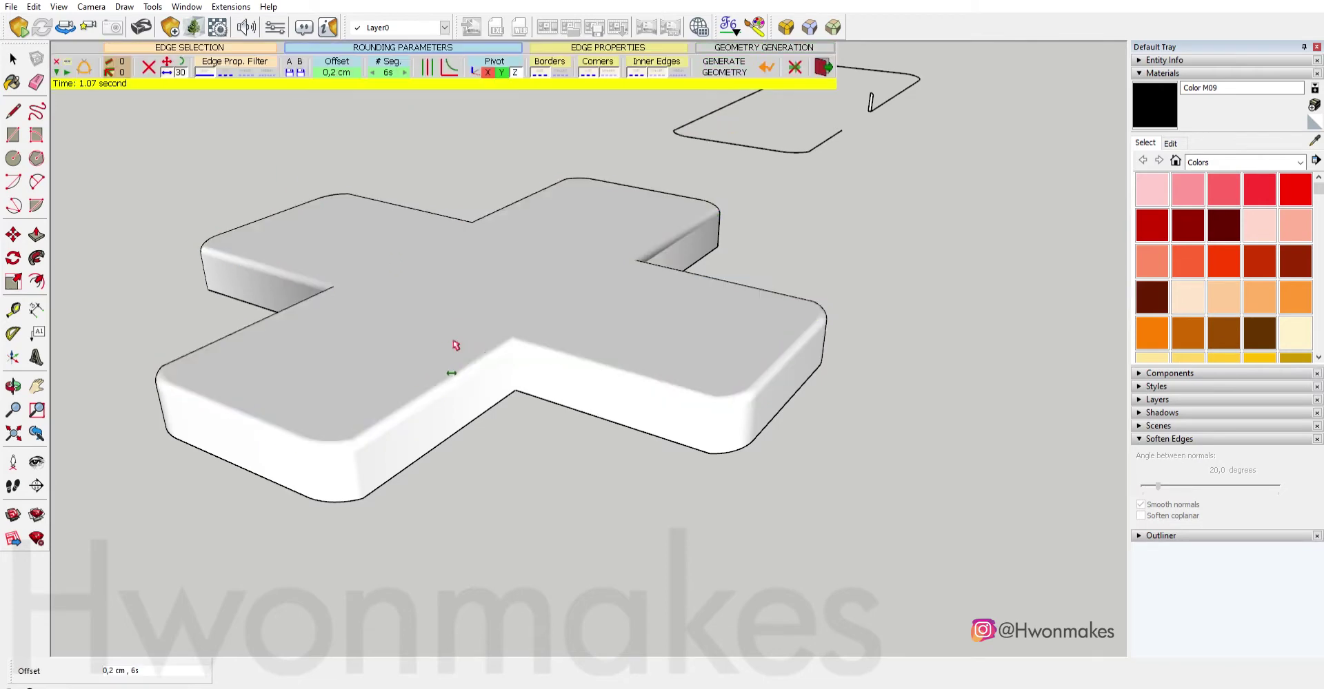
{"action": "middle_click_drag", "start_coordinate": [372, 346], "coordinate": [745, 257]}
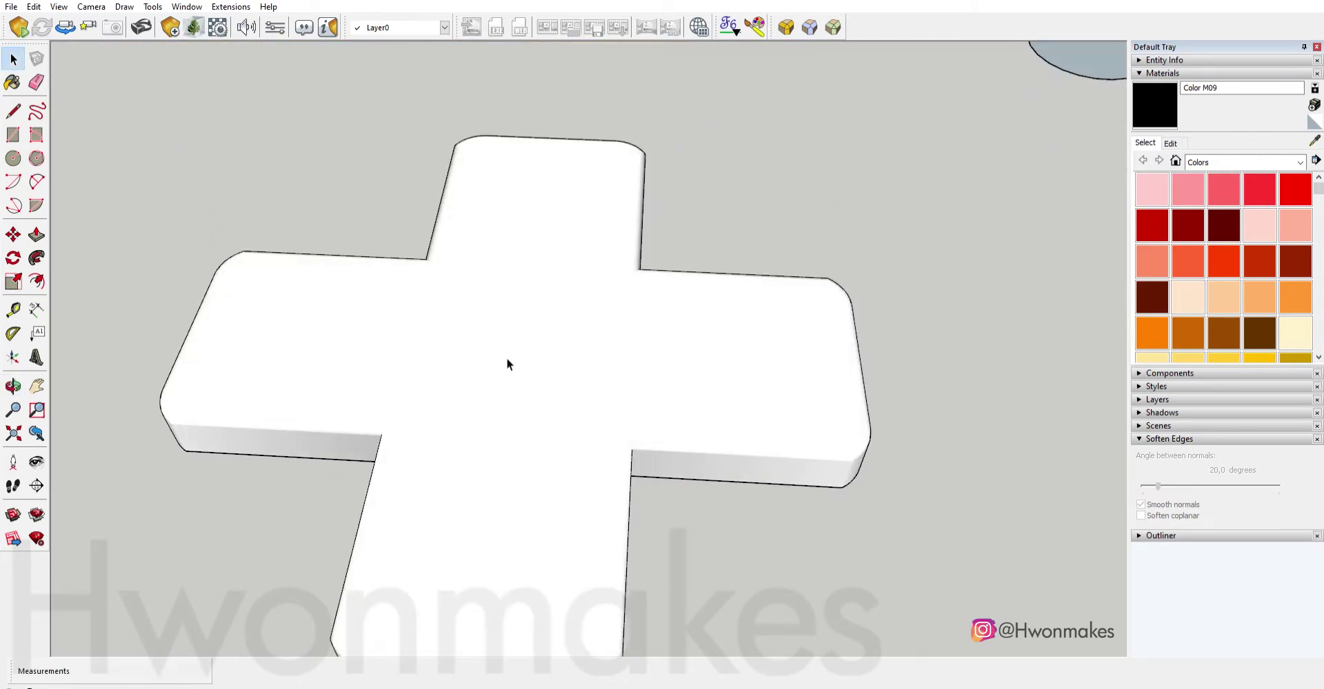
{"action": "scroll", "coordinate": [888, 379], "scroll_direction": "up", "scroll_amount": 2}
Draw a circle centred where the guide diagonals meet on the cross's top face.
{"action": "key", "text": "l"}
{"action": "scroll", "coordinate": [857, 335], "scroll_direction": "up", "scroll_amount": 2}
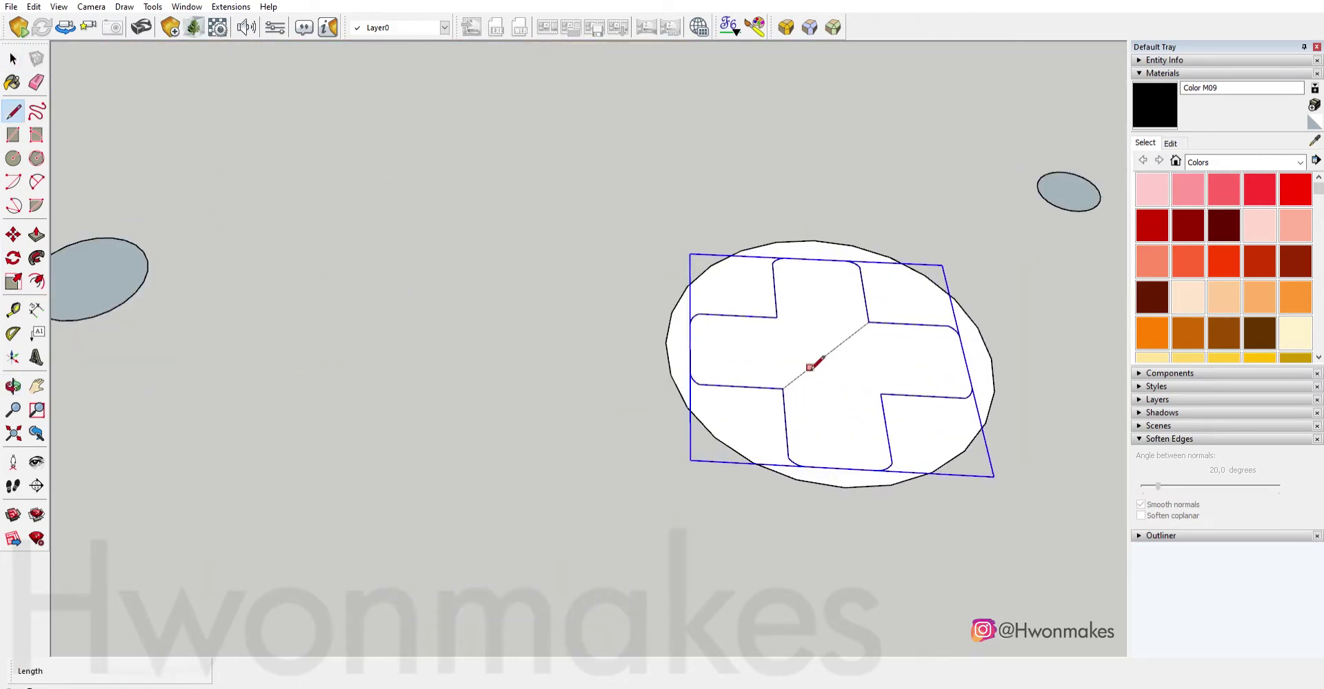
{"action": "key", "text": "c"}
{"action": "left_click", "coordinate": [827, 353]}
{"action": "scroll", "coordinate": [882, 393], "scroll_direction": "up", "scroll_amount": 3}
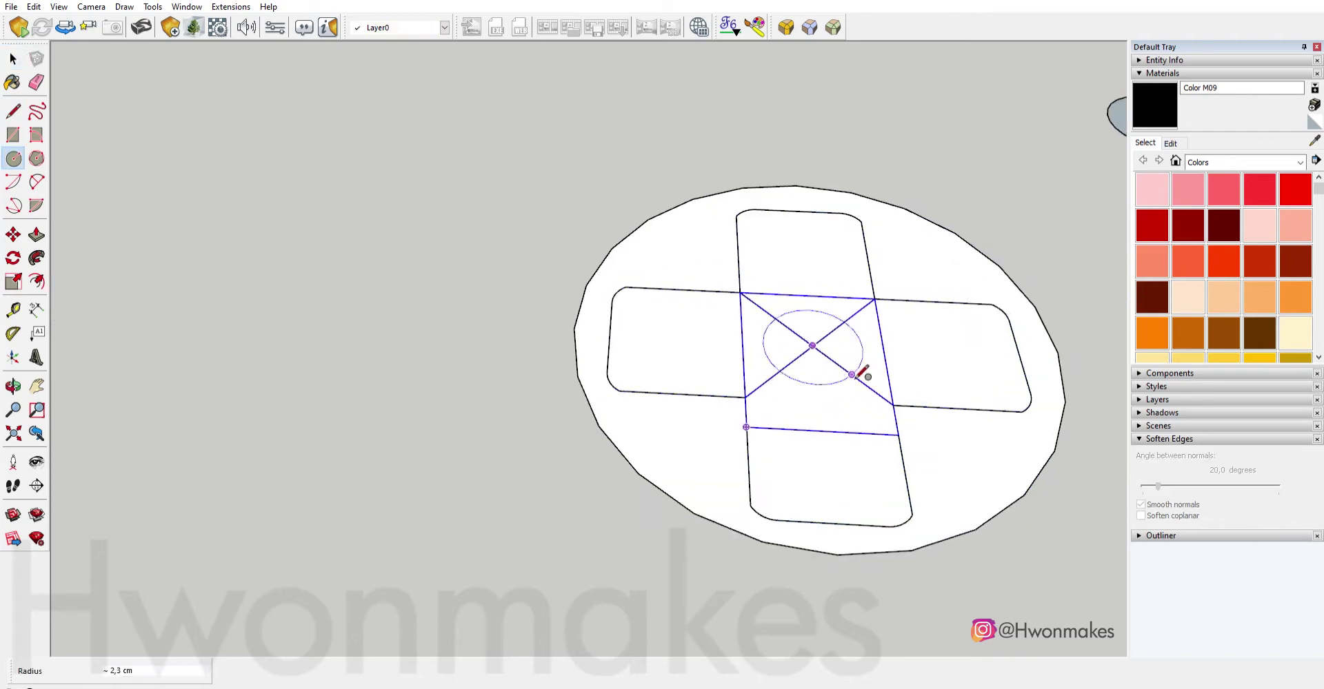
{"action": "left_click", "coordinate": [863, 396]}
{"action": "left_click", "coordinate": [626, 350]}
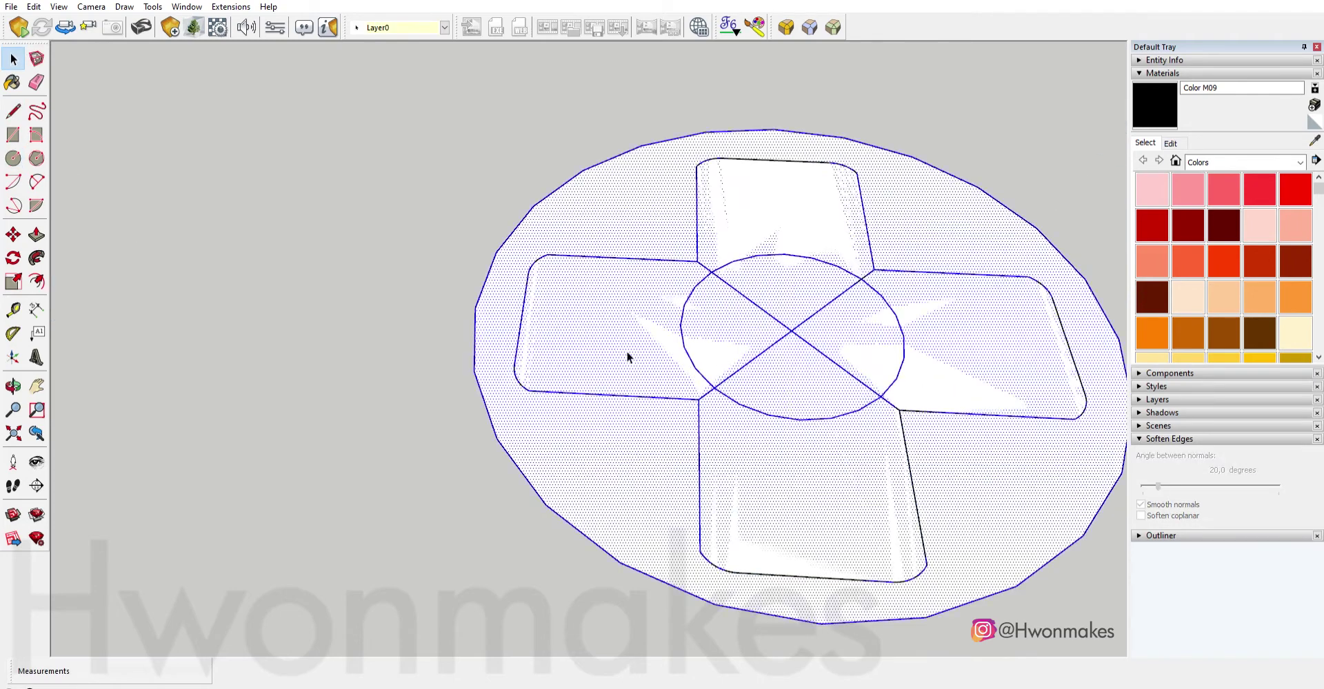
{"action": "left_click", "coordinate": [717, 346]}
{"action": "key", "text": "c"}
Move the circle face 1,2 cm into place over the cross's centre.
{"action": "left_click", "coordinate": [888, 394]}
{"action": "key", "text": "m"}
{"action": "left_click", "coordinate": [865, 354]}
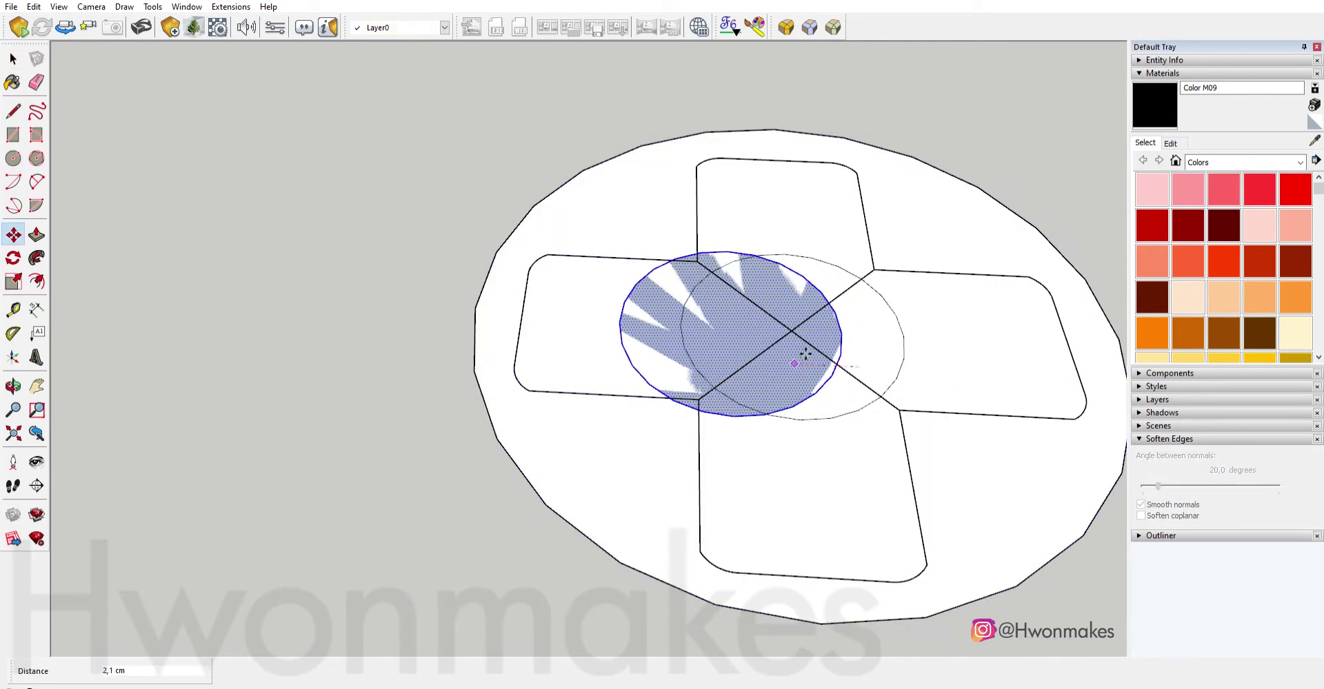
{"action": "scroll", "coordinate": [805, 354], "scroll_direction": "down", "scroll_amount": 5}
{"action": "scroll", "coordinate": [881, 393], "scroll_direction": "down", "scroll_amount": 5}
{"action": "mouse_move", "coordinate": [810, 453]}
{"action": "middle_mouse_down"}
{"action": "mouse_move", "coordinate": [618, 496]}
{"action": "mouse_move", "coordinate": [610, 291]}
{"action": "middle_mouse_up"}
{"action": "scroll", "coordinate": [548, 432], "scroll_direction": "up", "scroll_amount": 5}
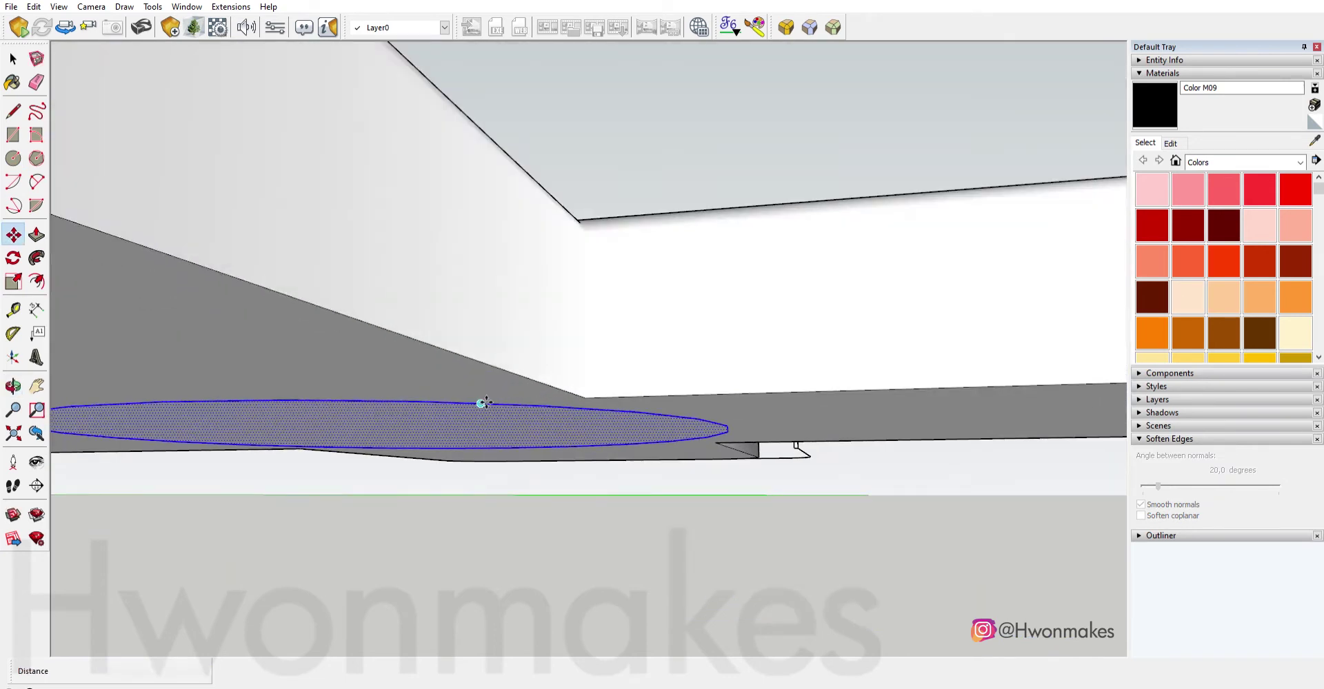
{"action": "middle_click_drag", "start_coordinate": [588, 335], "coordinate": [597, 166]}
{"action": "type", "text": "1,2"}
{"action": "key", "text": "Return"}
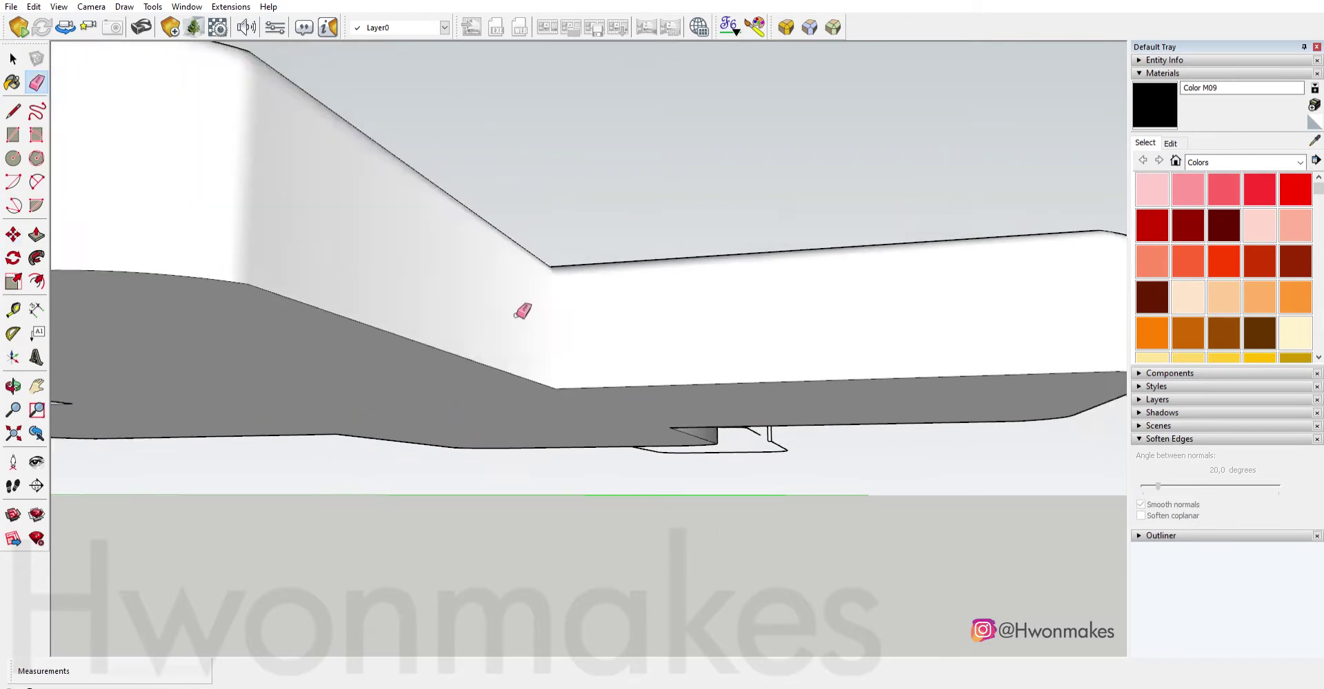
{"action": "scroll", "coordinate": [517, 304], "scroll_direction": "down", "scroll_amount": 5}
{"action": "mouse_move", "coordinate": [588, 377]}
{"action": "middle_mouse_down"}
{"action": "mouse_move", "coordinate": [582, 313]}
{"action": "mouse_move", "coordinate": [591, 384]}
{"action": "middle_mouse_up"}
Reselect the circle, cancel an unfinished move, and orbit back to a top view of the cross.
{"action": "key", "text": "space"}
{"action": "left_click", "coordinate": [585, 312]}
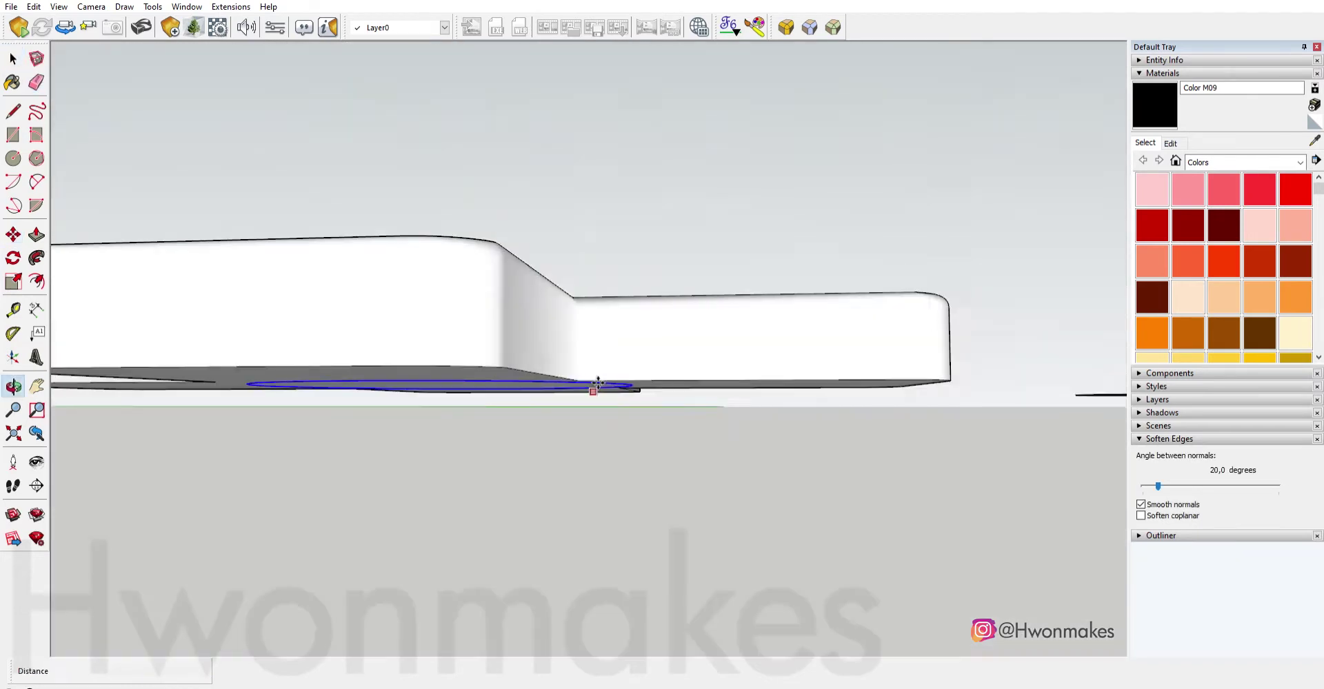
{"action": "scroll", "coordinate": [620, 441], "scroll_direction": "up", "scroll_amount": 3}
{"action": "key", "text": "m"}
{"action": "key", "text": "Return"}
{"action": "middle_click_drag", "start_coordinate": [634, 322], "coordinate": [629, 400]}
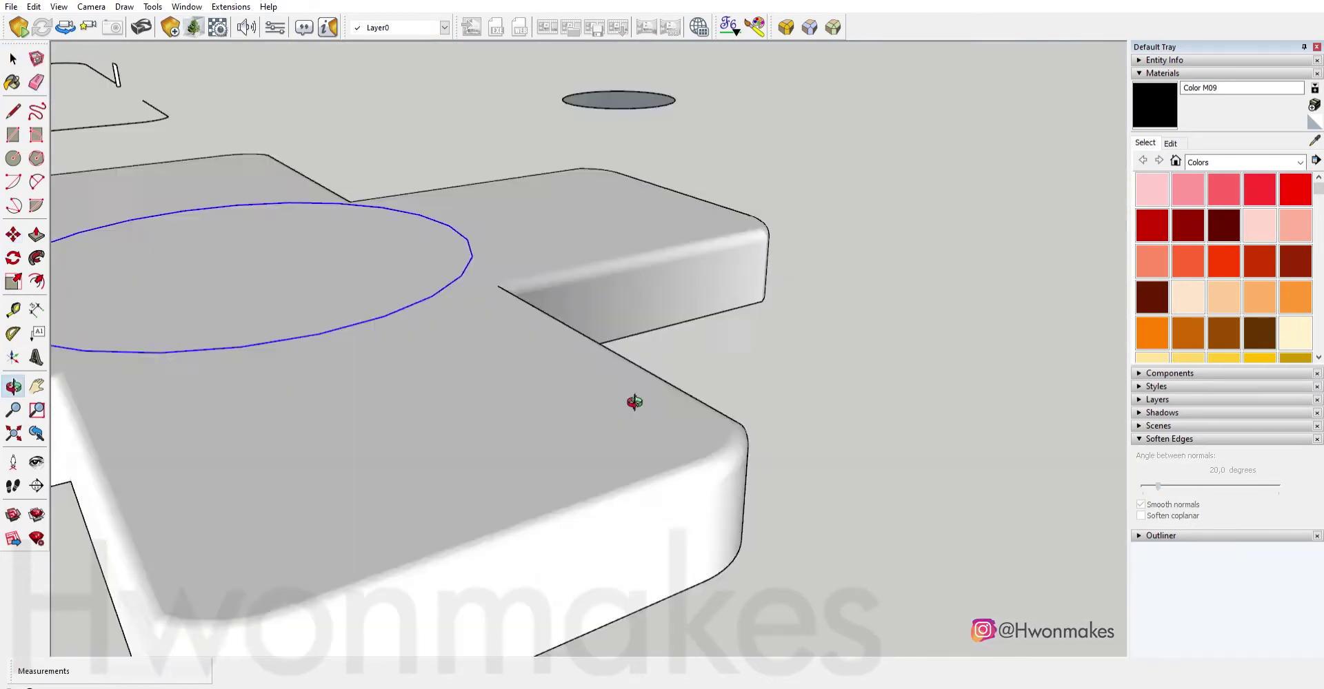
{"action": "scroll", "coordinate": [629, 399], "scroll_direction": "down", "scroll_amount": 5}
{"action": "middle_click_drag", "start_coordinate": [437, 298], "coordinate": [494, 423]}
{"action": "scroll", "coordinate": [493, 423], "scroll_direction": "up", "scroll_amount": 5}
{"action": "scroll", "coordinate": [458, 271], "scroll_direction": "up", "scroll_amount": 3}
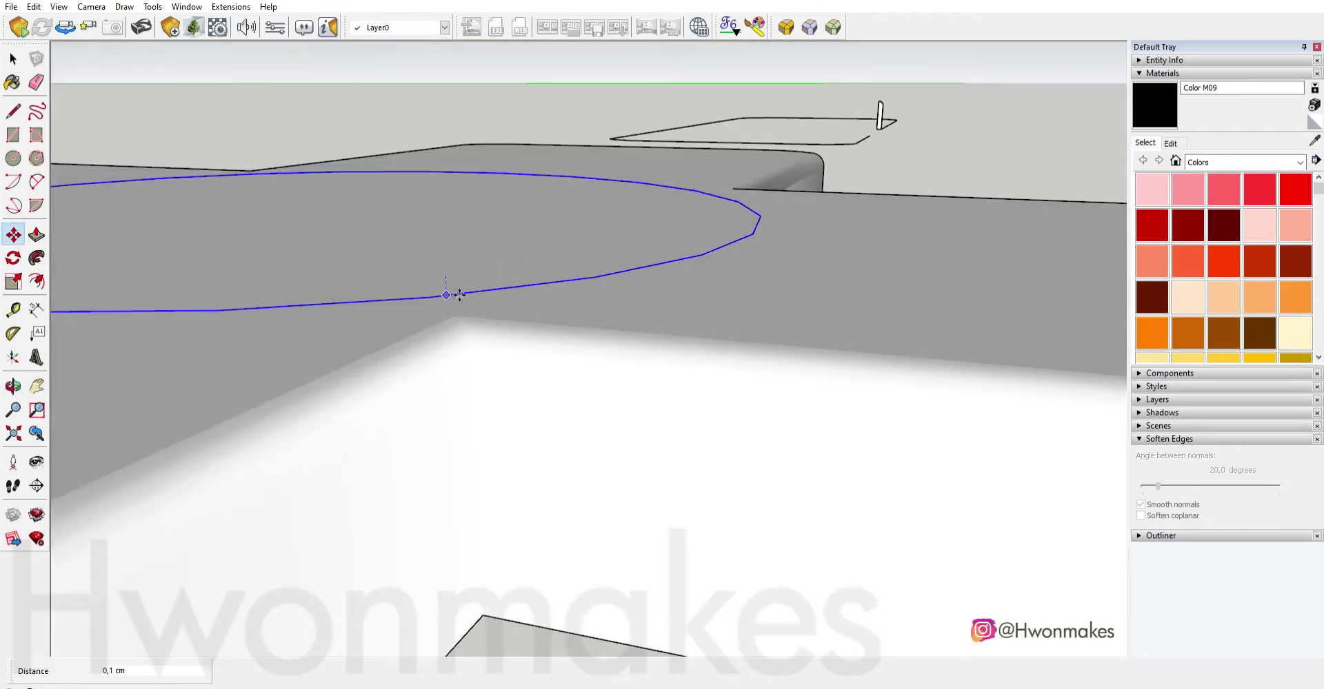
{"action": "mouse_move", "coordinate": [458, 293]}
{"action": "middle_mouse_down"}
{"action": "mouse_move", "coordinate": [552, 283]}
{"action": "mouse_move", "coordinate": [517, 664]}
{"action": "middle_mouse_up"}
{"action": "scroll", "coordinate": [552, 283], "scroll_direction": "down", "scroll_amount": 5}
{"action": "scroll", "coordinate": [531, 598], "scroll_direction": "down", "scroll_amount": 2}
{"action": "key", "text": "e"}
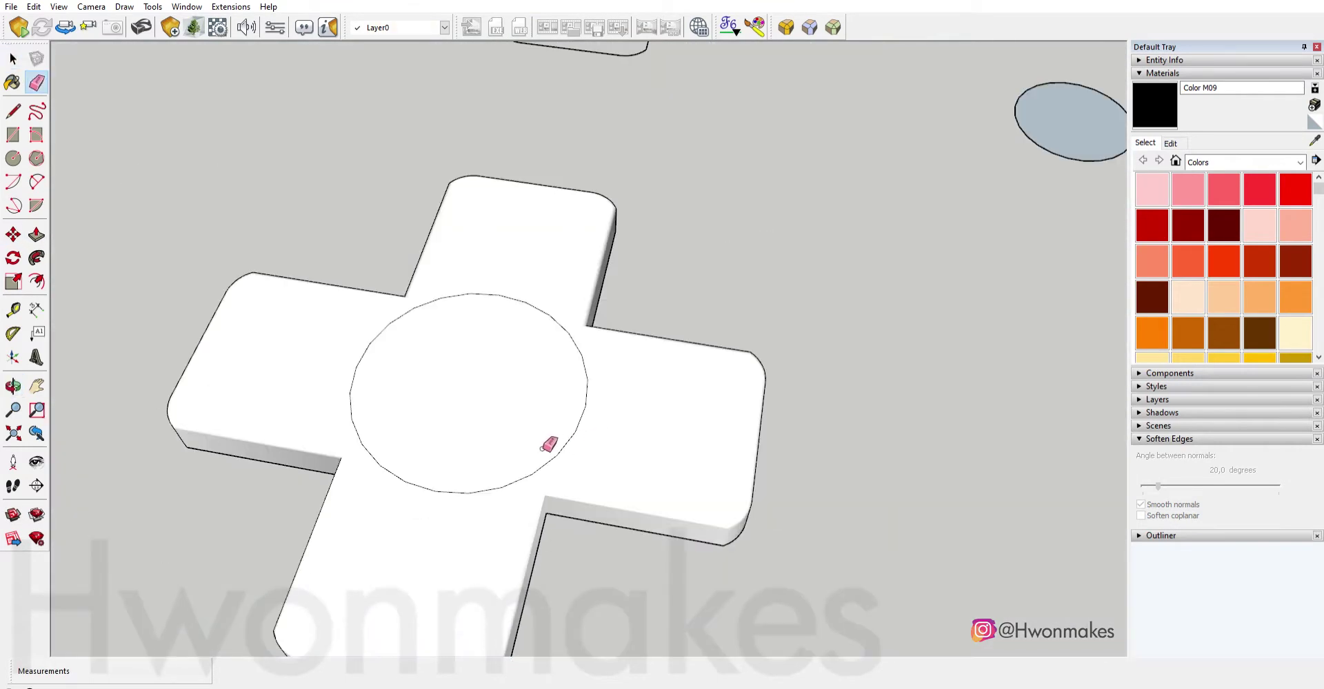
{"action": "key", "text": "space"}
{"action": "left_click", "coordinate": [529, 428]}
{"action": "scroll", "coordinate": [528, 428], "scroll_direction": "down", "scroll_amount": 2}
{"action": "scroll", "coordinate": [528, 428], "scroll_direction": "down", "scroll_amount": 1}
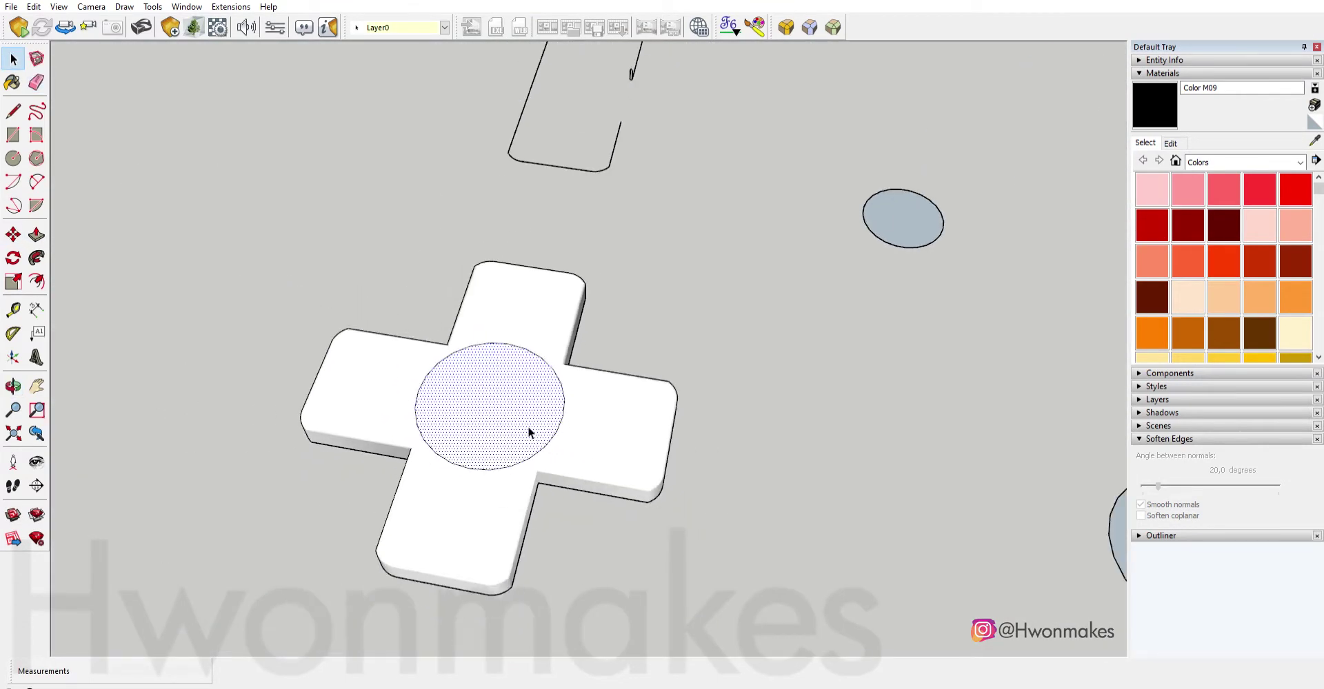
{"action": "scroll", "coordinate": [535, 427], "scroll_direction": "up", "scroll_amount": 3}
{"action": "scroll", "coordinate": [579, 379], "scroll_direction": "up", "scroll_amount": 2}
{"action": "scroll", "coordinate": [579, 380], "scroll_direction": "down", "scroll_amount": 2}
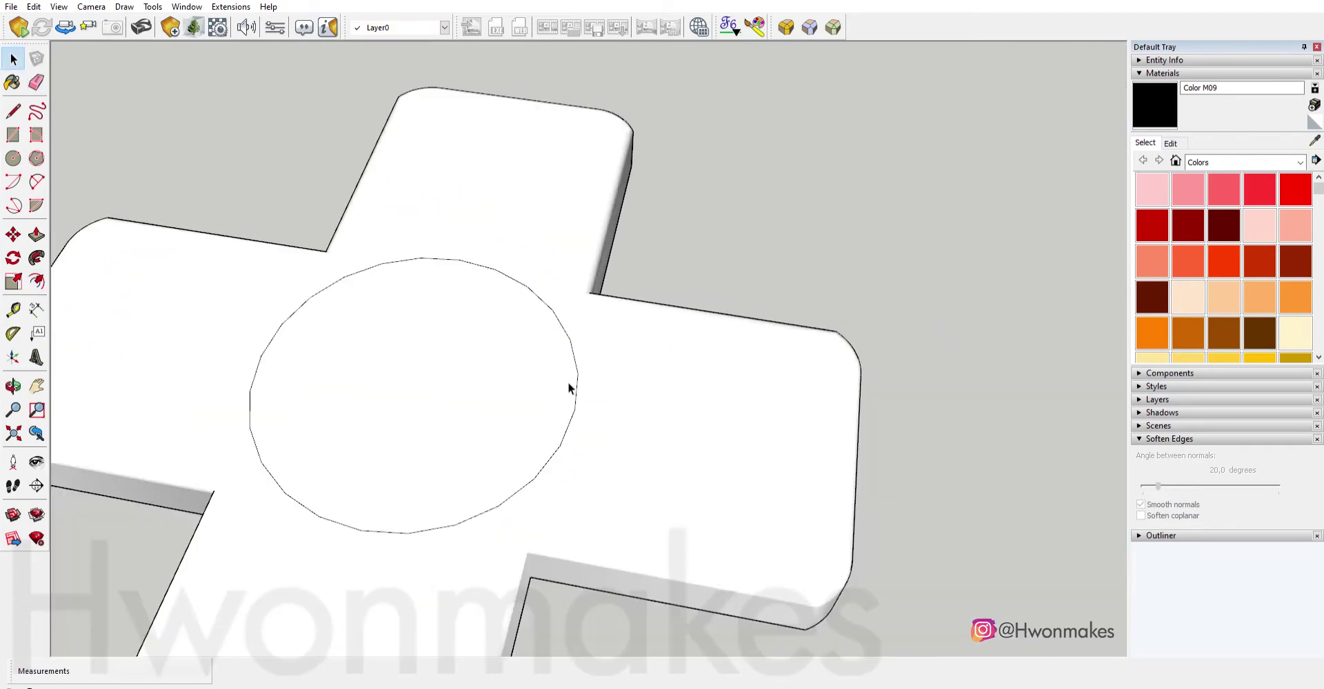
{"action": "key", "text": "p"}
{"action": "double_click", "coordinate": [463, 337]}
{"action": "key", "text": "space"}
{"action": "scroll", "coordinate": [351, 265], "scroll_direction": "up", "scroll_amount": 3}
{"action": "left_click", "coordinate": [356, 269]}
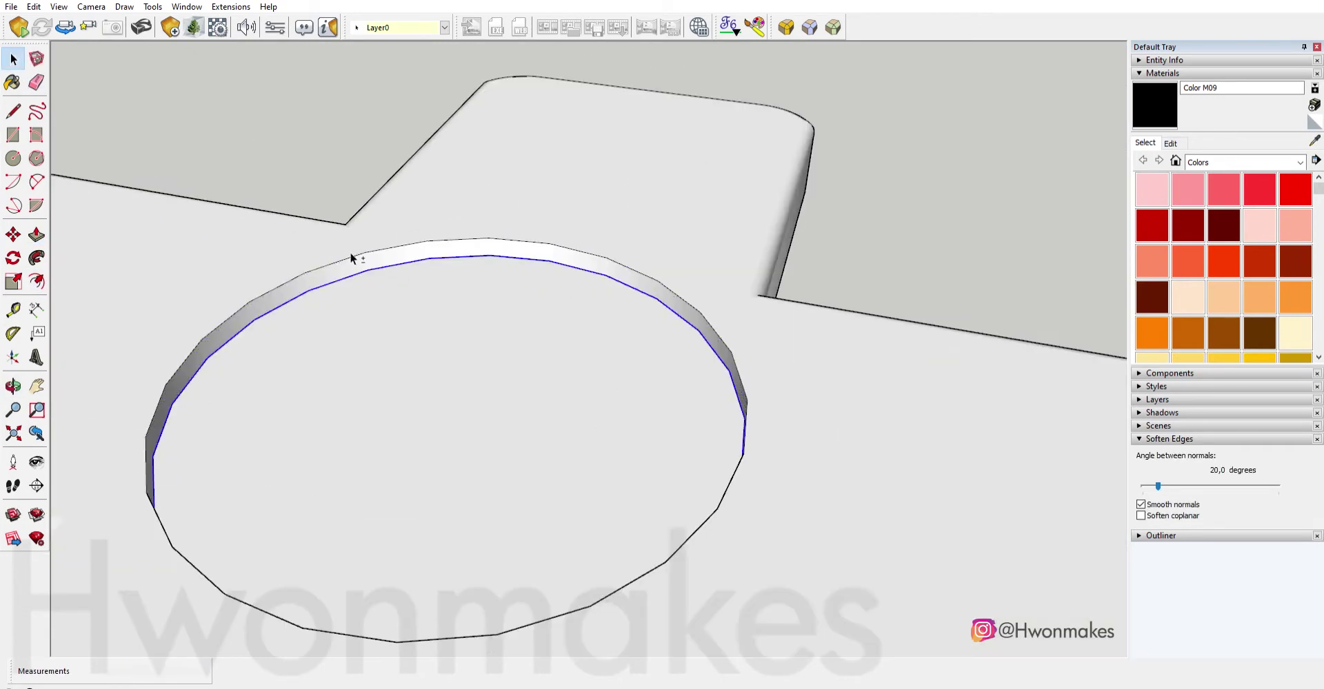
{"action": "left_click", "coordinate": [784, 21]}
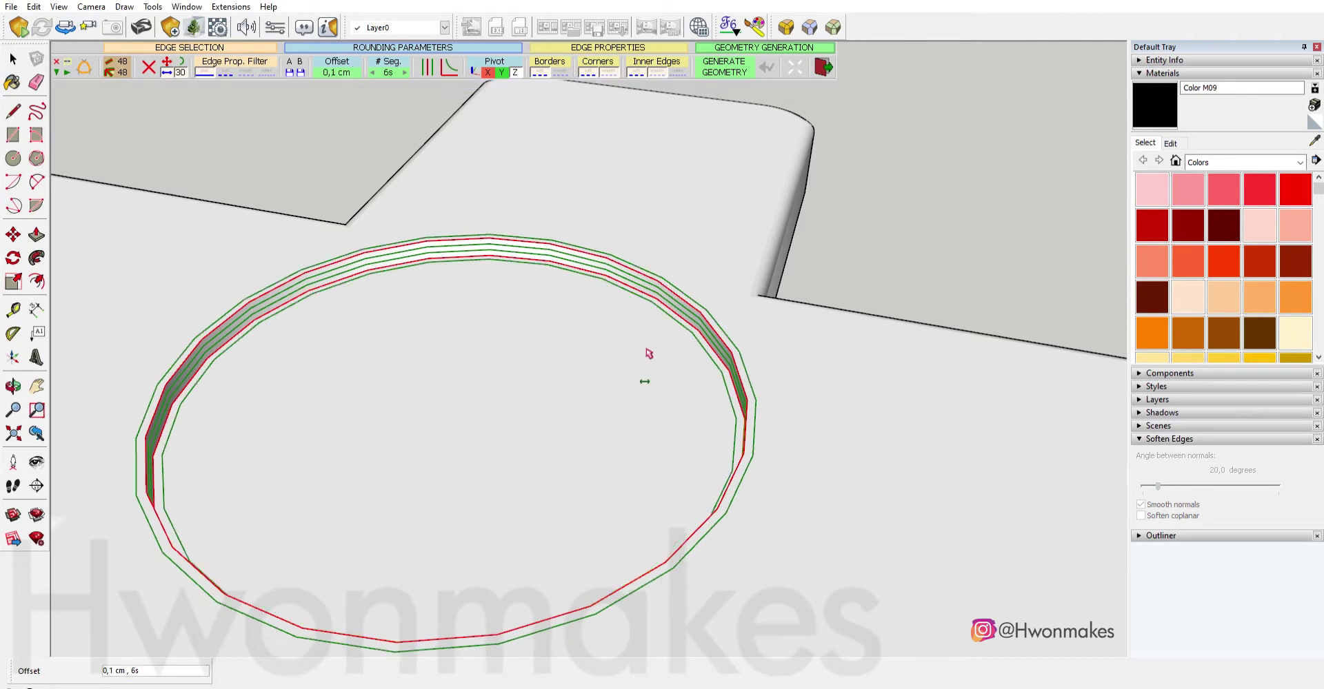
{"action": "type", "text": "0,1"}
{"action": "key", "text": "Return"}
{"action": "scroll", "coordinate": [704, 397], "scroll_direction": "down", "scroll_amount": 3}
{"action": "scroll", "coordinate": [598, 508], "scroll_direction": "up", "scroll_amount": 3}
{"action": "left_click", "coordinate": [599, 507]}
{"action": "middle_click_drag", "start_coordinate": [599, 507], "coordinate": [514, 315]}
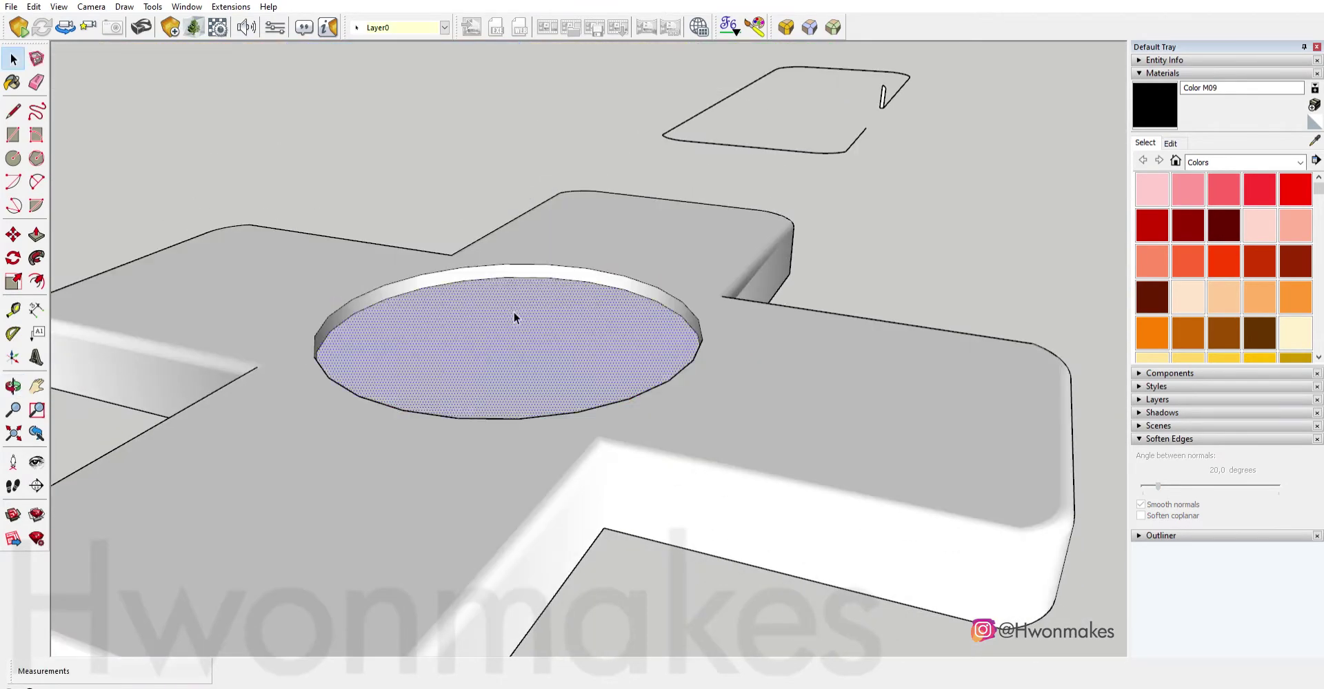
{"action": "scroll", "coordinate": [526, 331], "scroll_direction": "up", "scroll_amount": 2}
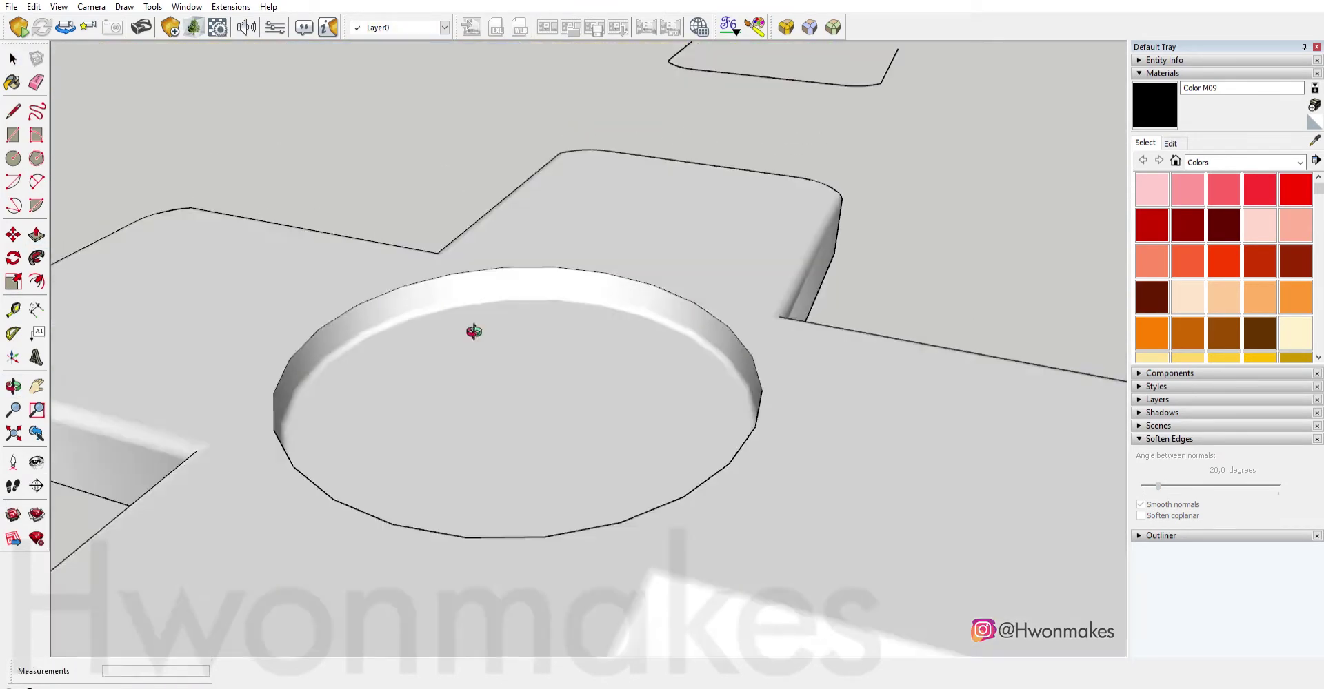
{"action": "middle_click_drag", "start_coordinate": [557, 203], "coordinate": [512, 265]}
{"action": "left_click", "coordinate": [668, 359]}
{"action": "mouse_move", "coordinate": [668, 359]}
{"action": "middle_mouse_down"}
{"action": "mouse_move", "coordinate": [547, 204]}
{"action": "mouse_move", "coordinate": [564, 404]}
{"action": "middle_mouse_up"}
{"action": "left_click", "coordinate": [563, 404]}
{"action": "scroll", "coordinate": [506, 286], "scroll_direction": "up", "scroll_amount": 3}
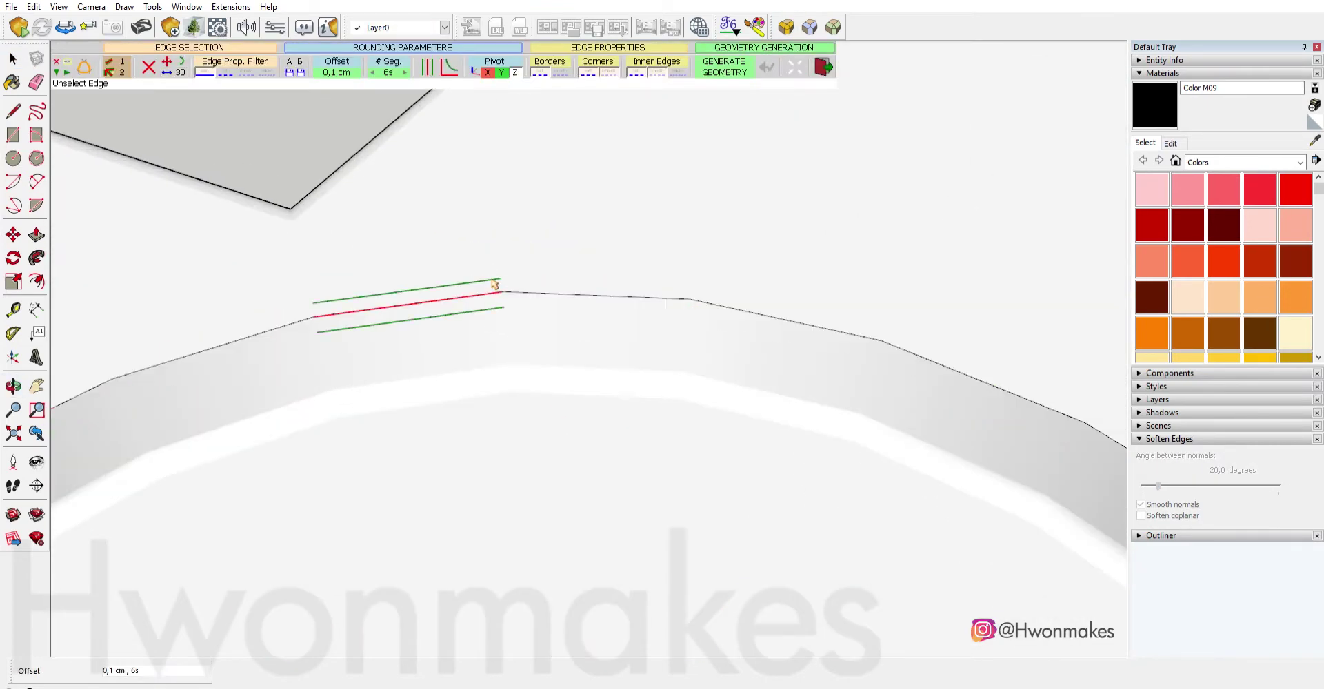
{"action": "scroll", "coordinate": [543, 284], "scroll_direction": "down", "scroll_amount": 3}
{"action": "key", "text": "space"}
{"action": "scroll", "coordinate": [416, 193], "scroll_direction": "down", "scroll_amount": 2}
{"action": "scroll", "coordinate": [415, 193], "scroll_direction": "down", "scroll_amount": 2}
{"action": "key", "text": "ctrl+z"}
Move a copy of the circle face beside the D-pad cross.
{"action": "middle_click_drag", "start_coordinate": [545, 300], "coordinate": [598, 368]}
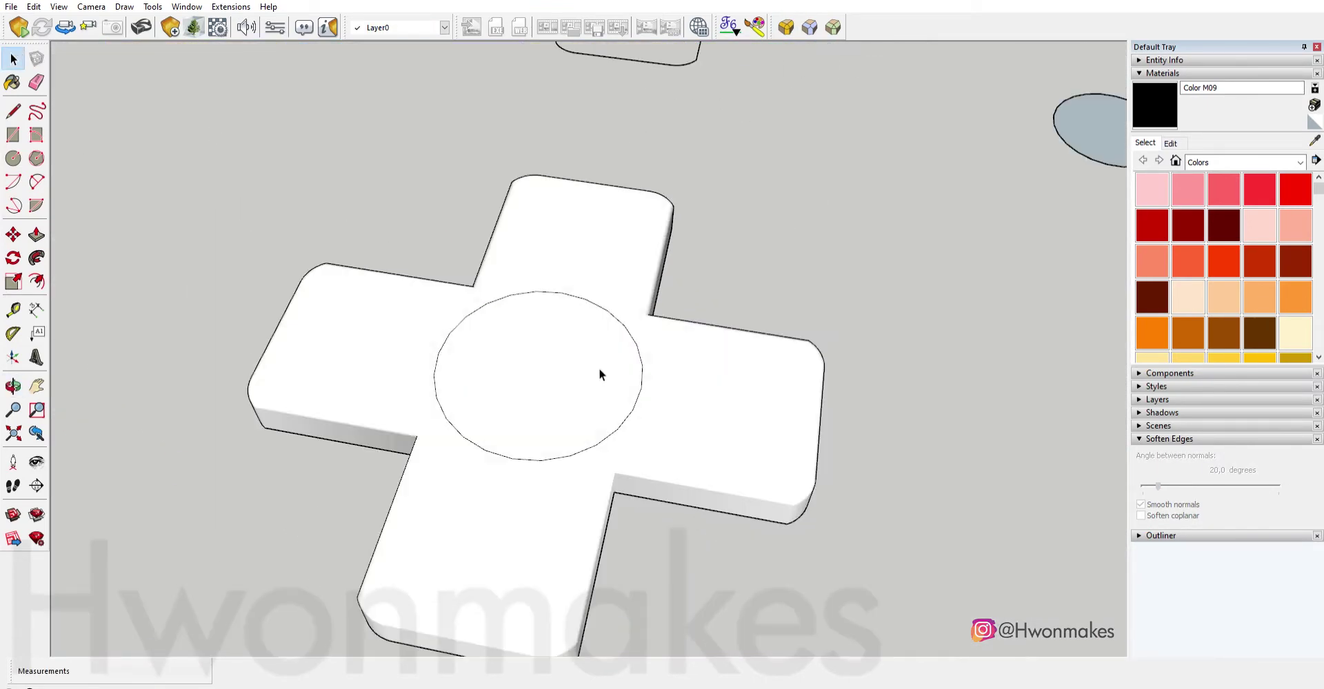
{"action": "left_click", "coordinate": [606, 369]}
{"action": "key", "text": "m"}
{"action": "left_click", "coordinate": [634, 383]}
{"action": "scroll", "coordinate": [647, 380], "scroll_direction": "down", "scroll_amount": 3}
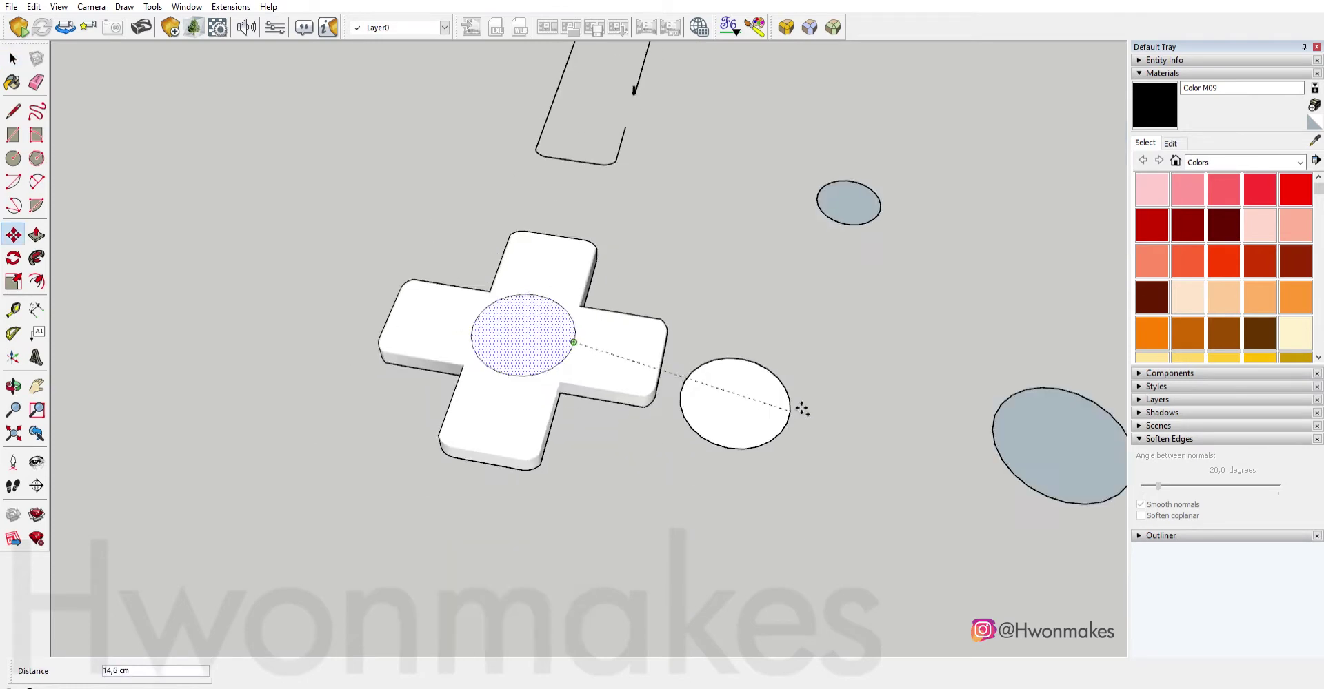
{"action": "left_click", "coordinate": [863, 391]}
{"action": "scroll", "coordinate": [872, 407], "scroll_direction": "up", "scroll_amount": 2}
{"action": "middle_click_drag", "start_coordinate": [875, 411], "coordinate": [886, 453]}
Draw lines from the circle copy's edge to its centre, closing a rectangular profile face.
{"action": "key", "text": "l"}
{"action": "scroll", "coordinate": [905, 393], "scroll_direction": "up", "scroll_amount": 2}
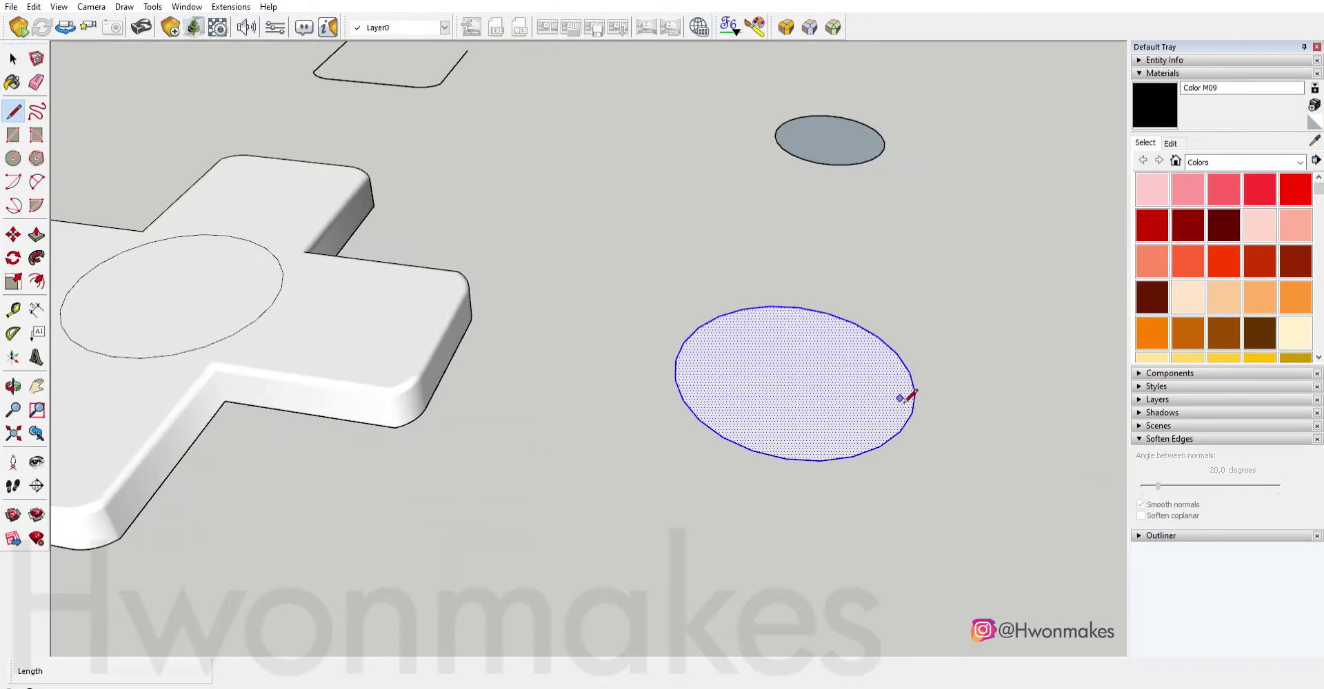
{"action": "scroll", "coordinate": [917, 471], "scroll_direction": "up", "scroll_amount": 2}
{"action": "left_click", "coordinate": [802, 457]}
{"action": "middle_click_drag", "start_coordinate": [802, 457], "coordinate": [790, 225]}
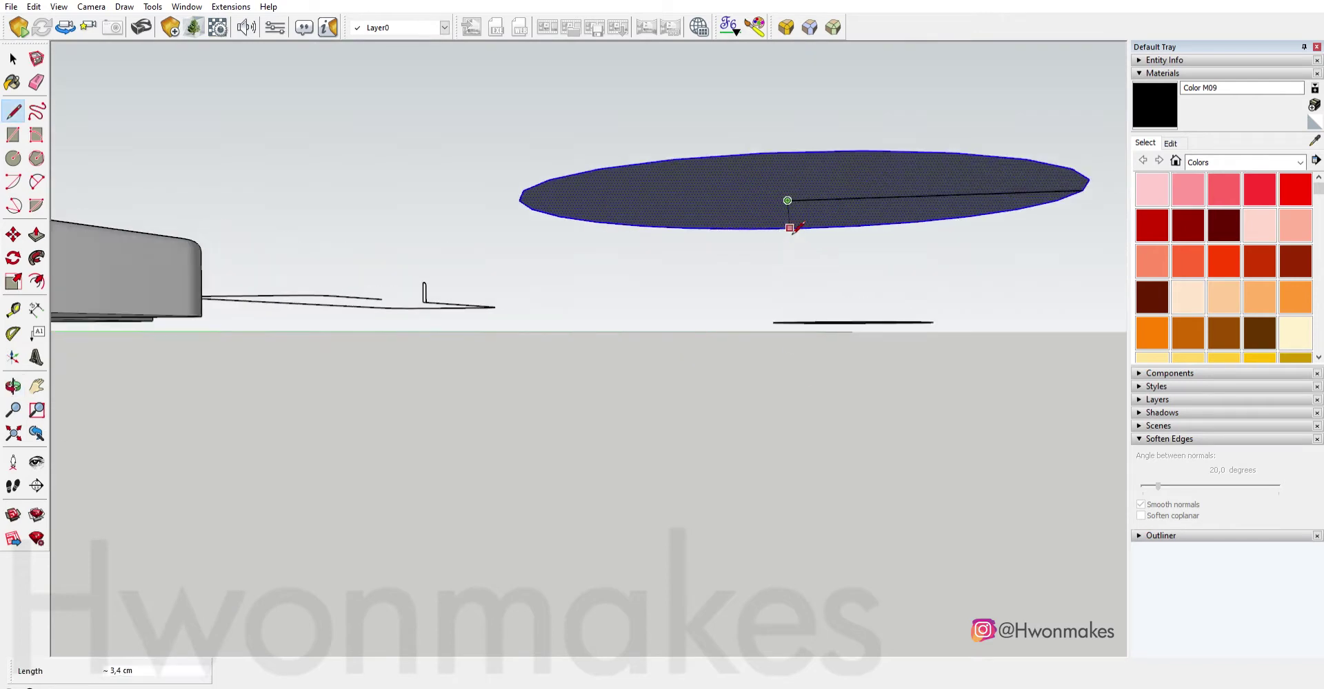
{"action": "scroll", "coordinate": [792, 211], "scroll_direction": "up", "scroll_amount": 2}
{"action": "scroll", "coordinate": [1007, 214], "scroll_direction": "down", "scroll_amount": 3}
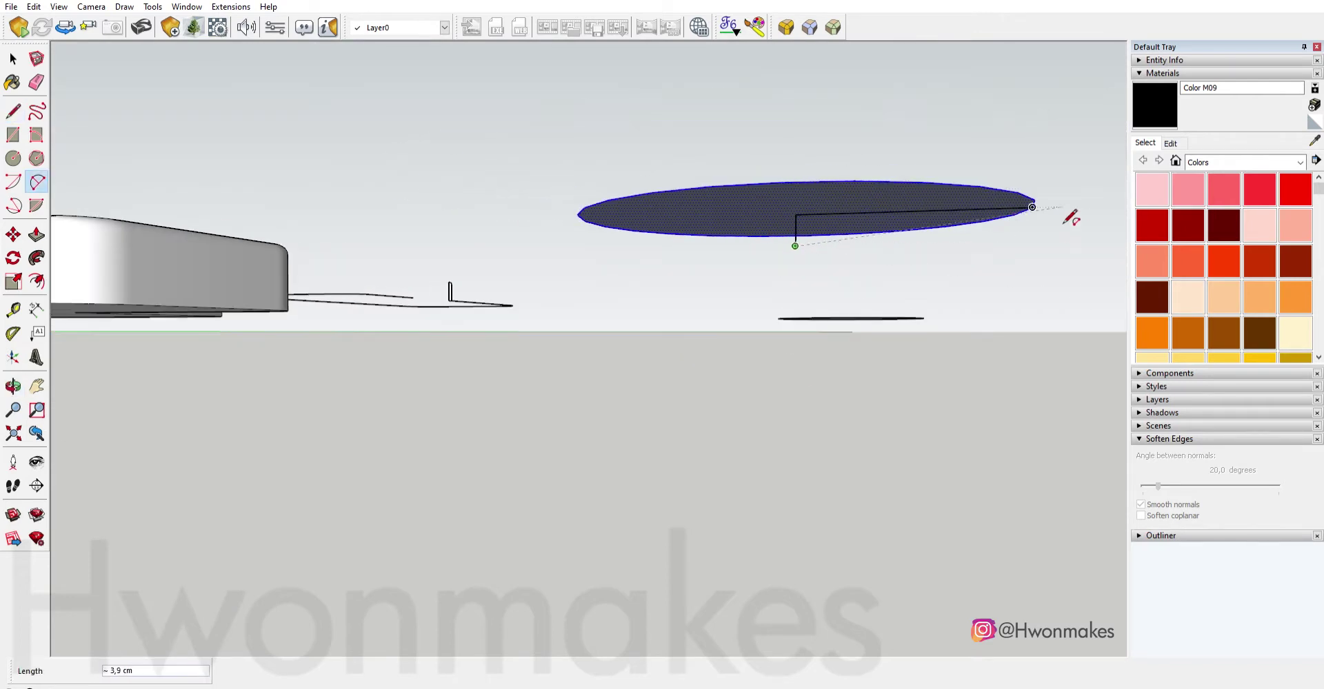
{"action": "scroll", "coordinate": [1016, 213], "scroll_direction": "up", "scroll_amount": 2}
{"action": "mouse_move", "coordinate": [1016, 213]}
{"action": "middle_mouse_down"}
{"action": "mouse_move", "coordinate": [907, 236]}
{"action": "mouse_move", "coordinate": [847, 303]}
{"action": "middle_mouse_up"}
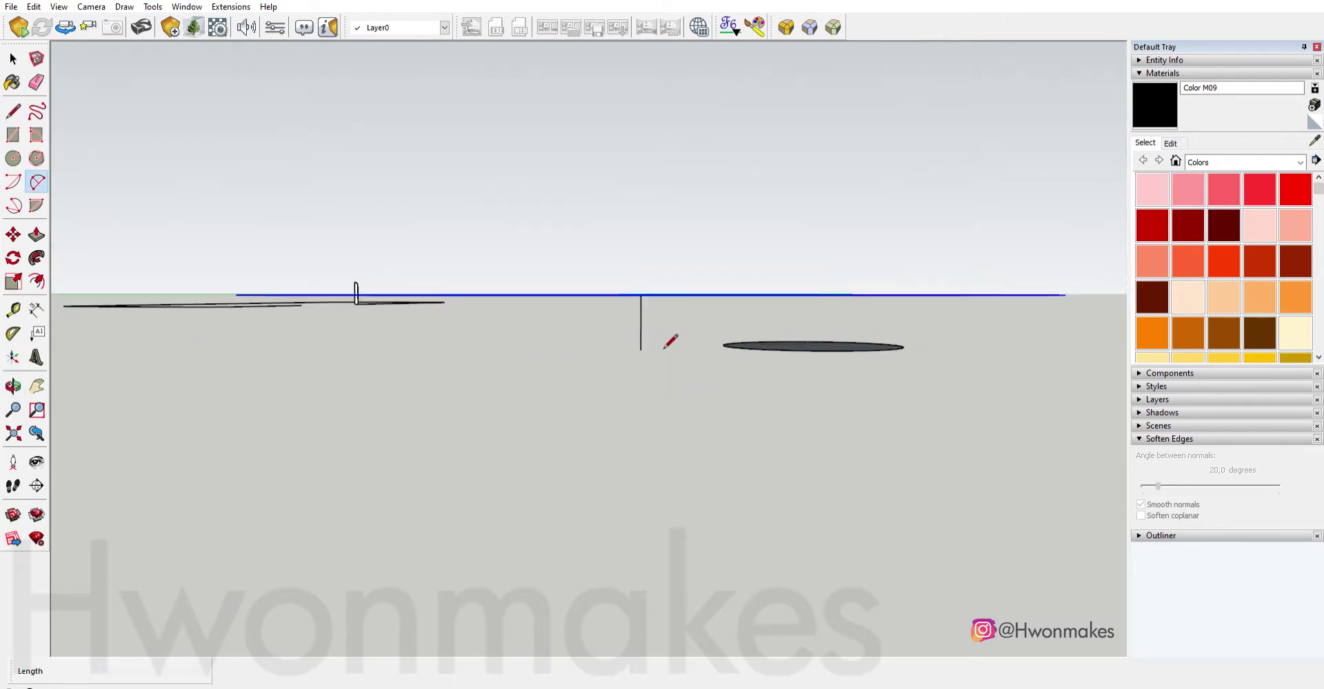
{"action": "middle_click_drag", "start_coordinate": [666, 345], "coordinate": [668, 130]}
{"action": "key", "text": "space"}
{"action": "left_click", "coordinate": [1061, 113]}
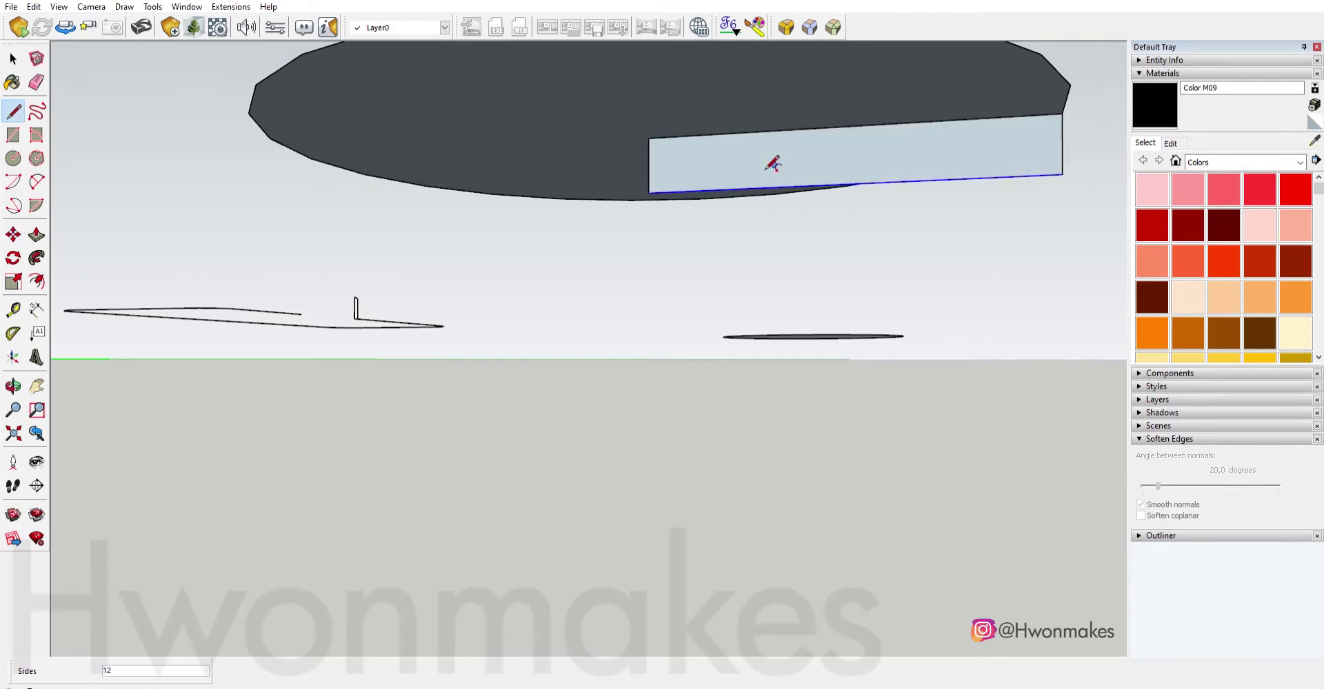
Erase the rectangle's extra edges so only a wedge profile remains.
{"action": "mouse_move", "coordinate": [768, 163]}
{"action": "middle_mouse_down"}
{"action": "mouse_move", "coordinate": [1070, 118]}
{"action": "mouse_move", "coordinate": [1031, 148]}
{"action": "mouse_move", "coordinate": [766, 238]}
{"action": "mouse_move", "coordinate": [710, 337]}
{"action": "mouse_move", "coordinate": [825, 262]}
{"action": "middle_mouse_up"}
{"action": "mouse_move", "coordinate": [43, 243]}
{"action": "middle_mouse_down"}
{"action": "mouse_move", "coordinate": [607, 89]}
{"action": "mouse_move", "coordinate": [603, 331]}
{"action": "mouse_move", "coordinate": [1062, 359]}
{"action": "mouse_move", "coordinate": [841, 326]}
{"action": "mouse_move", "coordinate": [845, 388]}
{"action": "mouse_move", "coordinate": [1041, 326]}
{"action": "middle_mouse_up"}
{"action": "key", "text": "e"}
{"action": "left_click", "coordinate": [1041, 327]}
{"action": "key", "text": "space"}
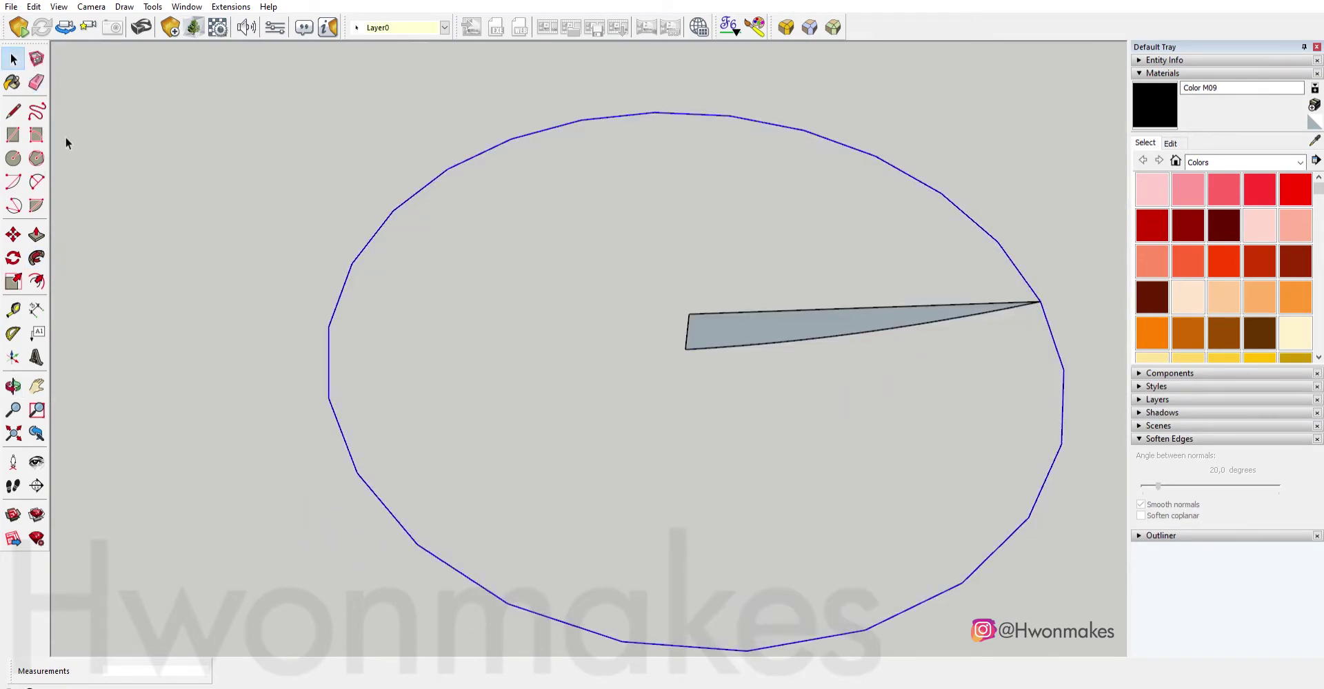
Carry the white circle onto the centre of the D-pad cross.
{"action": "scroll", "coordinate": [723, 423], "scroll_direction": "down", "scroll_amount": 5}
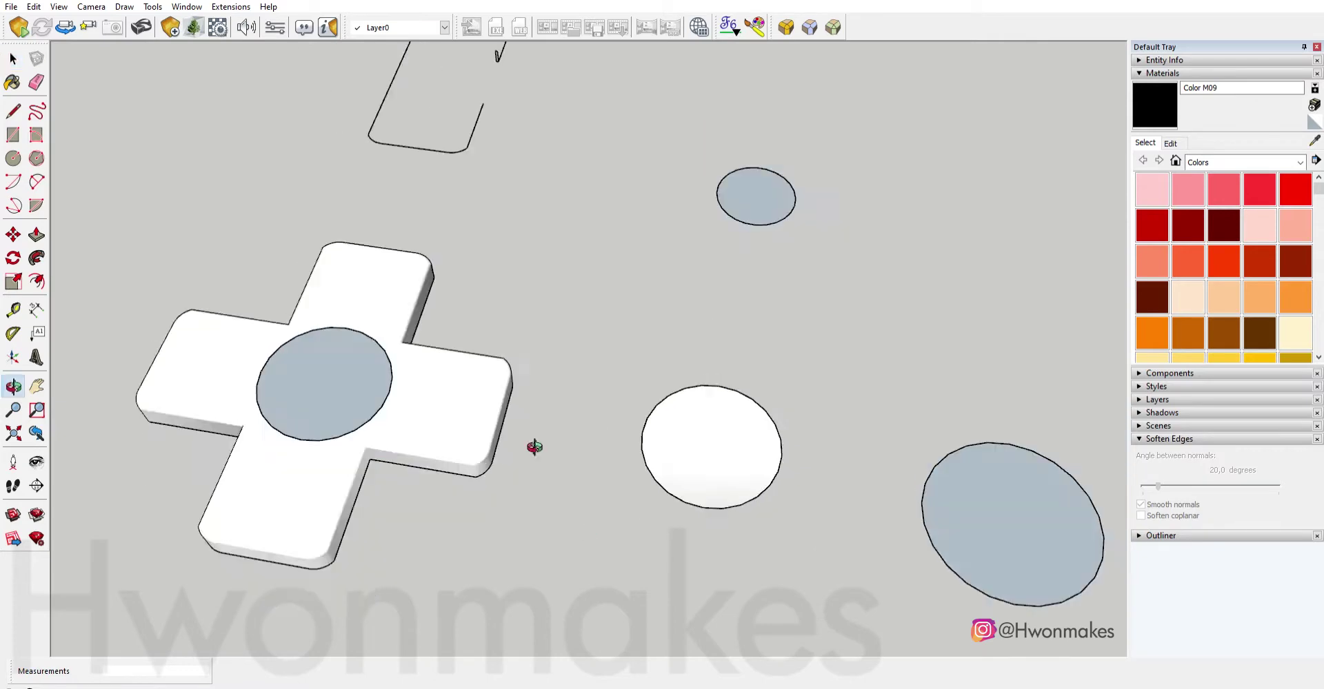
{"action": "middle_click_drag", "start_coordinate": [723, 423], "coordinate": [733, 514]}
{"action": "left_click", "coordinate": [621, 407]}
{"action": "key", "text": "m"}
{"action": "left_click_drag", "start_coordinate": [674, 517], "coordinate": [490, 466]}
Drop the white circle onto the cross centre and view the D-pad from above.
{"action": "left_click", "coordinate": [490, 466]}
{"action": "key", "text": "space"}
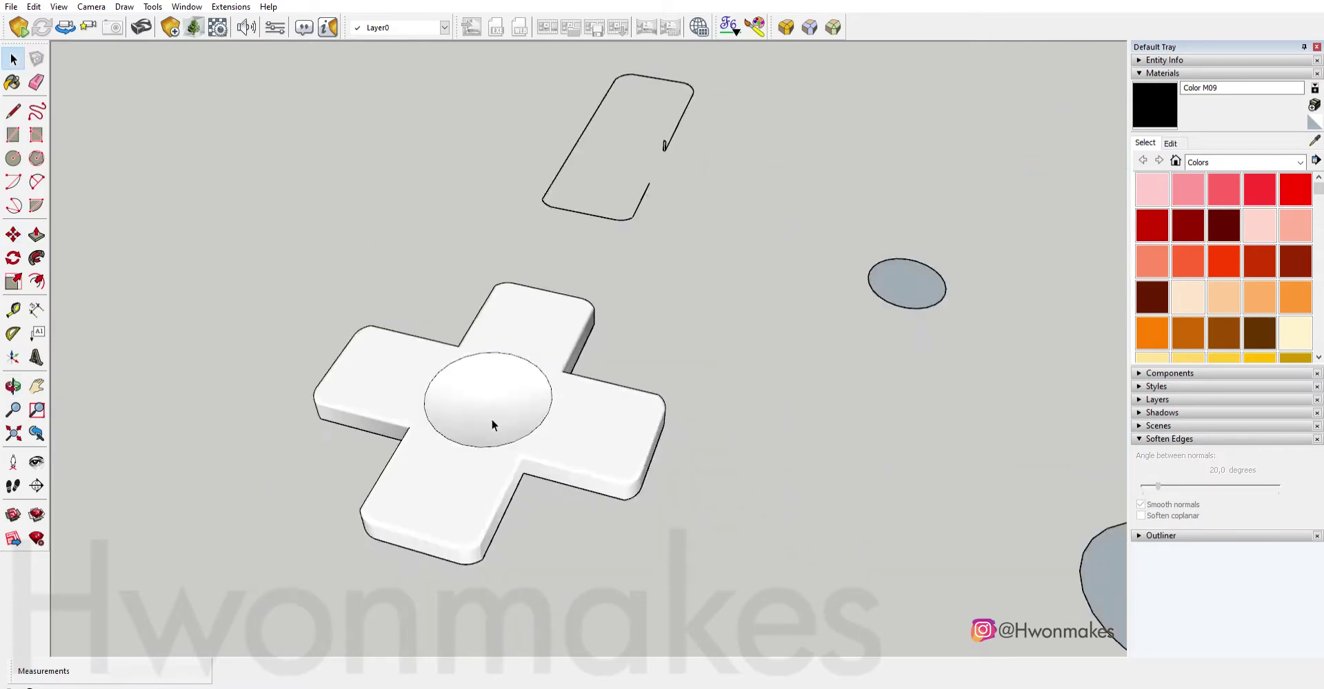
{"action": "left_click", "coordinate": [524, 495]}
{"action": "middle_click_drag", "start_coordinate": [524, 495], "coordinate": [620, 517]}
{"action": "scroll", "coordinate": [621, 517], "scroll_direction": "down", "scroll_amount": 5}
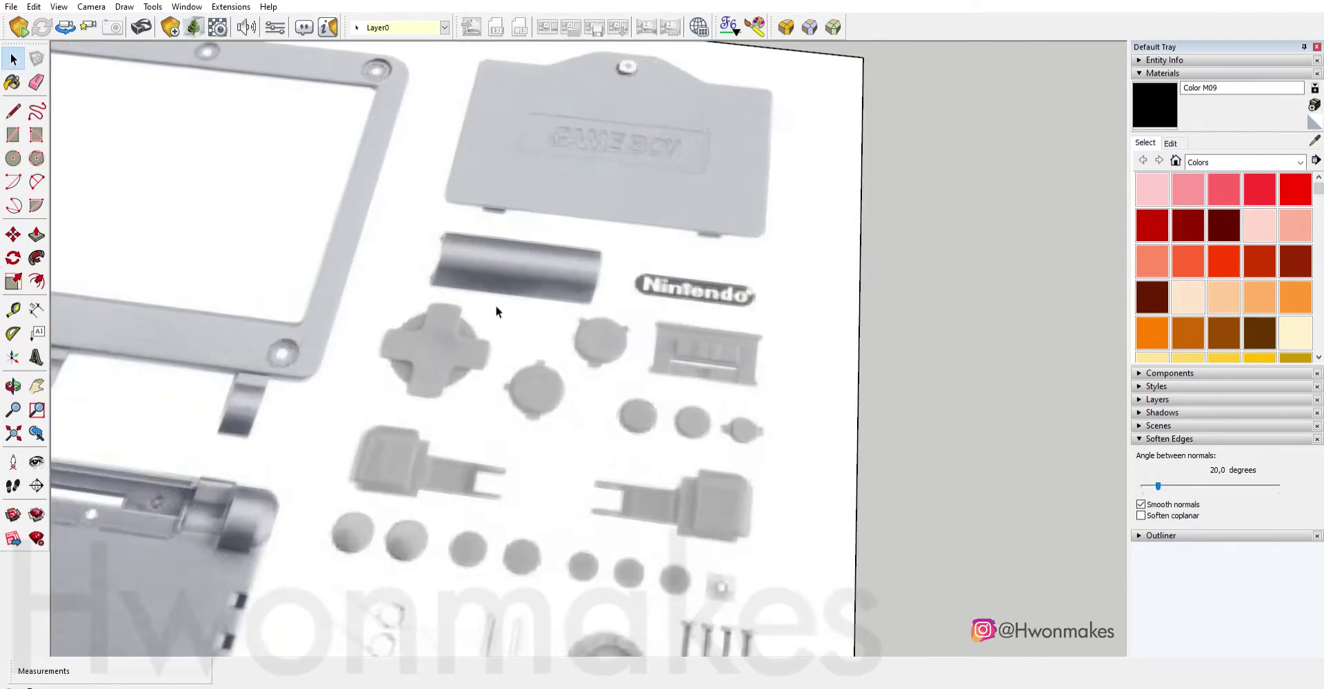
{"action": "scroll", "coordinate": [483, 317], "scroll_direction": "up", "scroll_amount": 3}
{"action": "scroll", "coordinate": [461, 334], "scroll_direction": "up", "scroll_amount": 3}
{"action": "scroll", "coordinate": [338, 331], "scroll_direction": "down", "scroll_amount": 3}
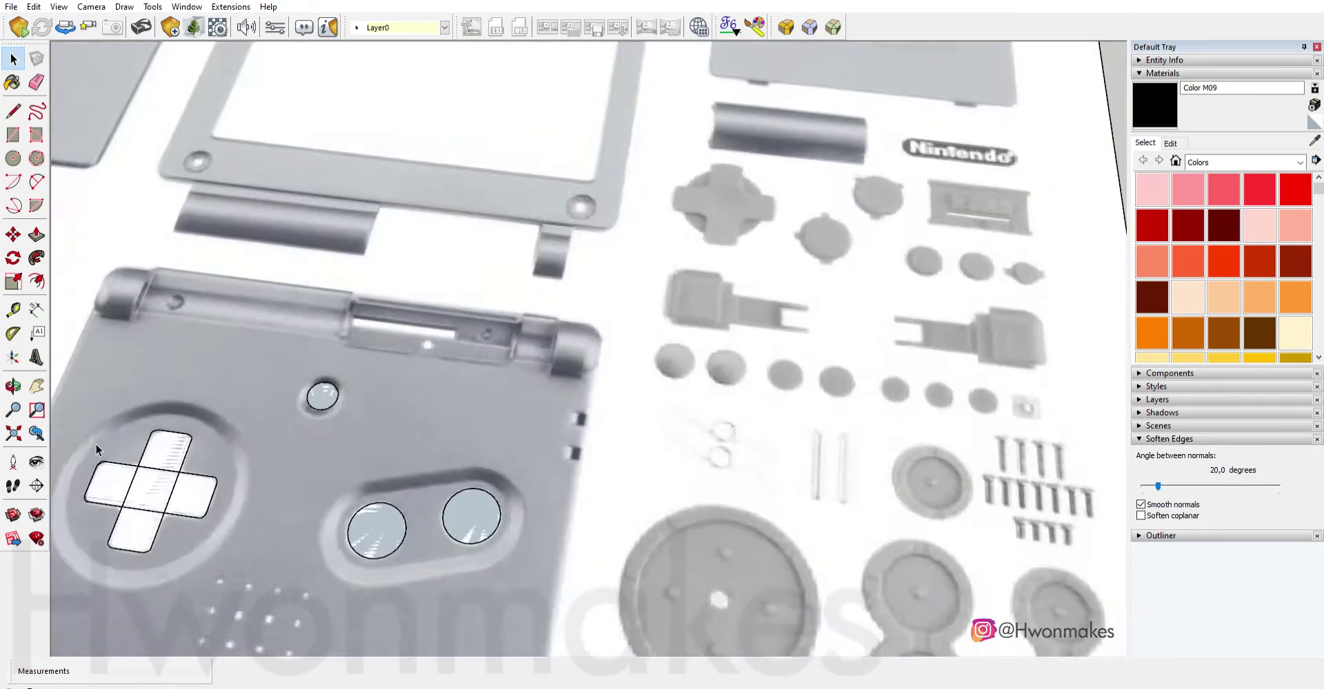
{"action": "scroll", "coordinate": [495, 385], "scroll_direction": "up", "scroll_amount": 3}
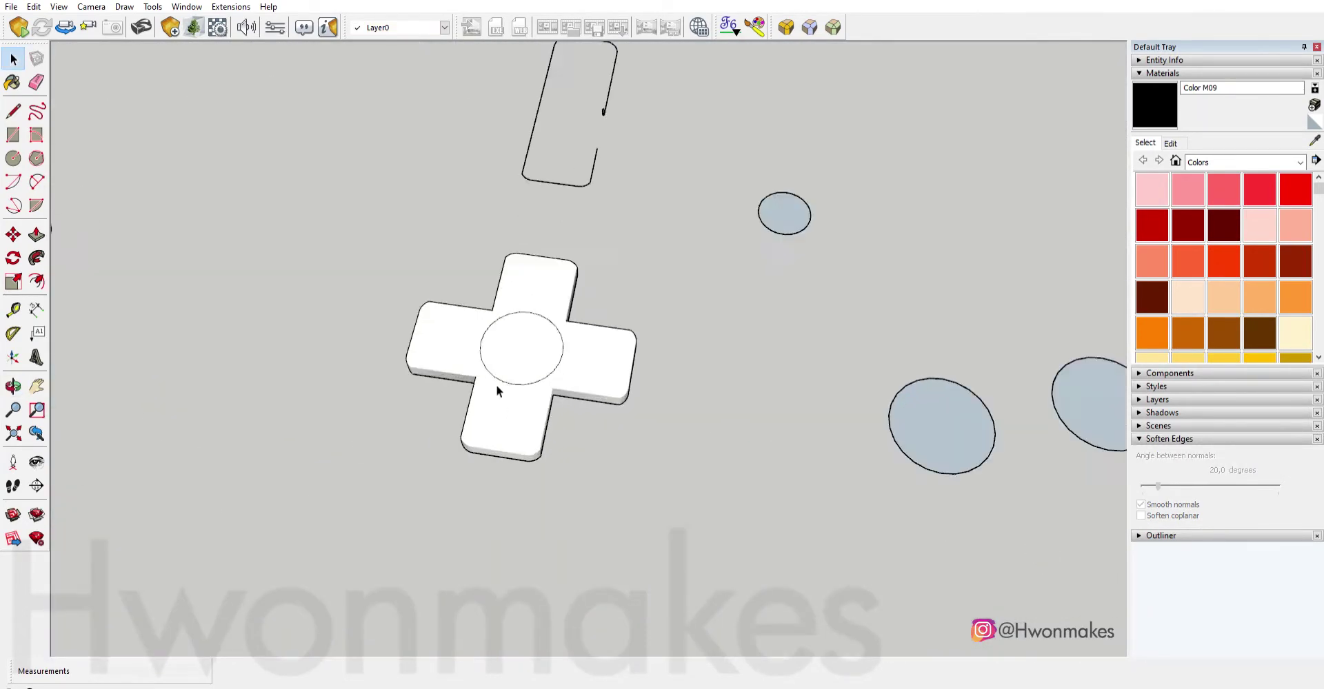
{"action": "scroll", "coordinate": [517, 414], "scroll_direction": "up", "scroll_amount": 3}
{"action": "scroll", "coordinate": [621, 349], "scroll_direction": "down", "scroll_amount": 4}
{"action": "scroll", "coordinate": [1018, 372], "scroll_direction": "down", "scroll_amount": 2}
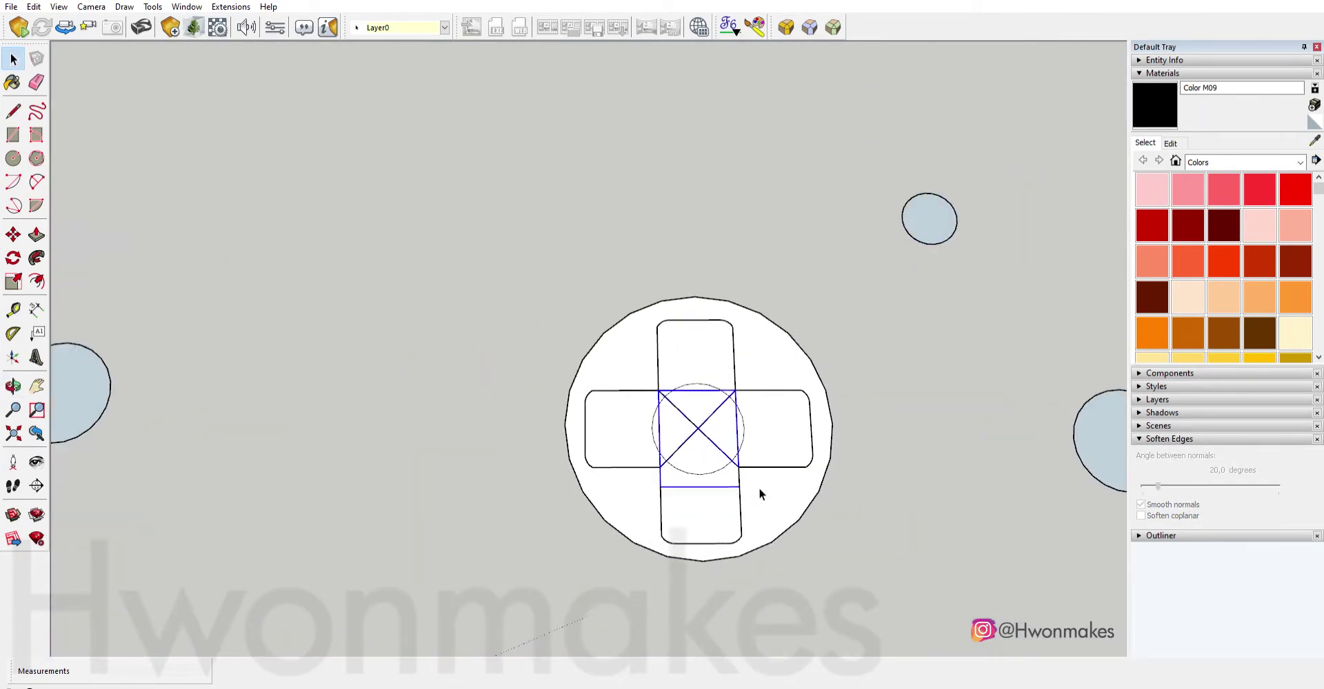
Draw a circle around the D-pad centre and select the whole D-pad model.
{"action": "key", "text": "c"}
{"action": "left_click", "coordinate": [698, 429]}
{"action": "scroll", "coordinate": [759, 538], "scroll_direction": "up", "scroll_amount": 2}
{"action": "left_click", "coordinate": [751, 498]}
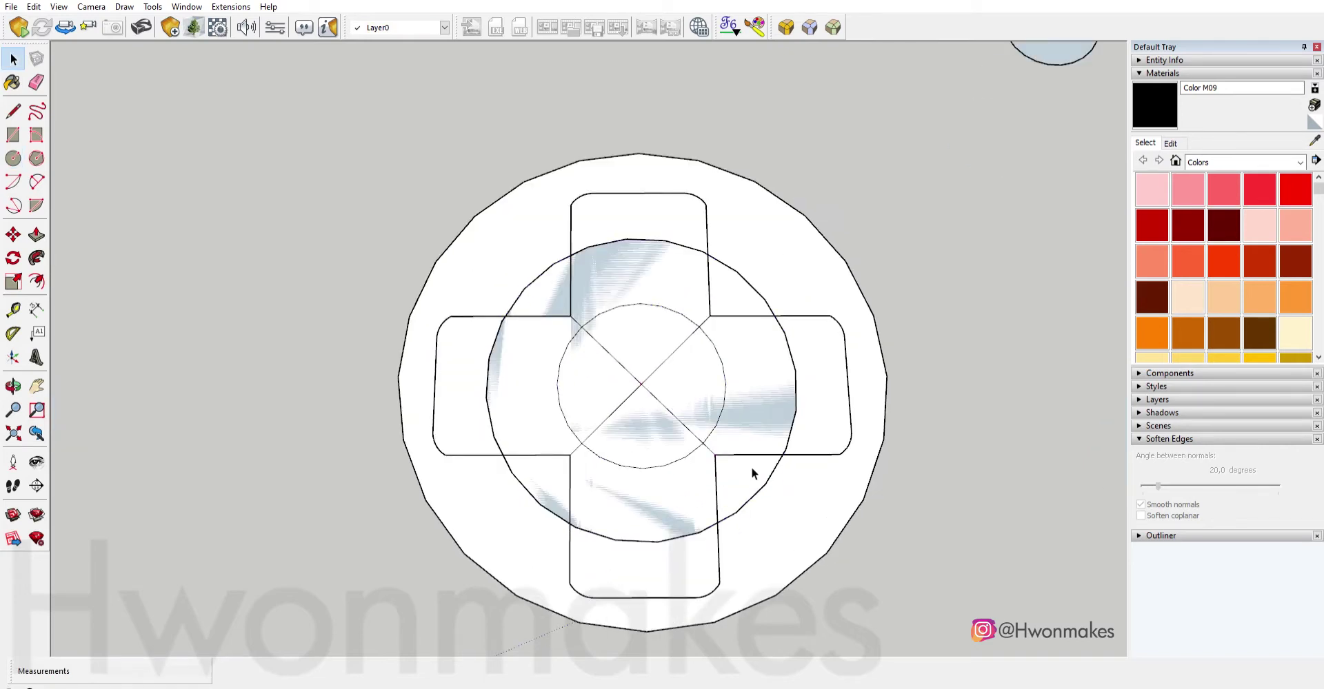
{"action": "key", "text": "m"}
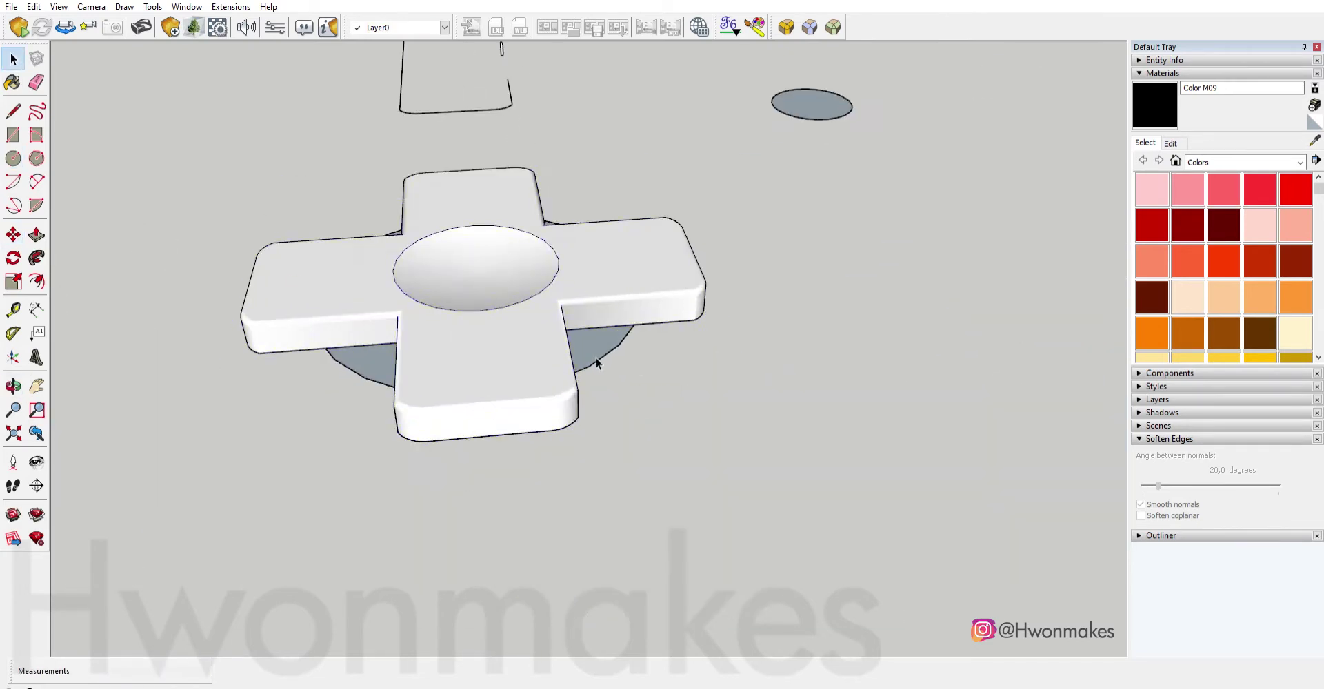
{"action": "scroll", "coordinate": [481, 260], "scroll_direction": "down", "scroll_amount": 3}
{"action": "scroll", "coordinate": [497, 270], "scroll_direction": "down", "scroll_amount": 3}
{"action": "left_click_drag", "start_coordinate": [692, 468], "coordinate": [450, 273]}
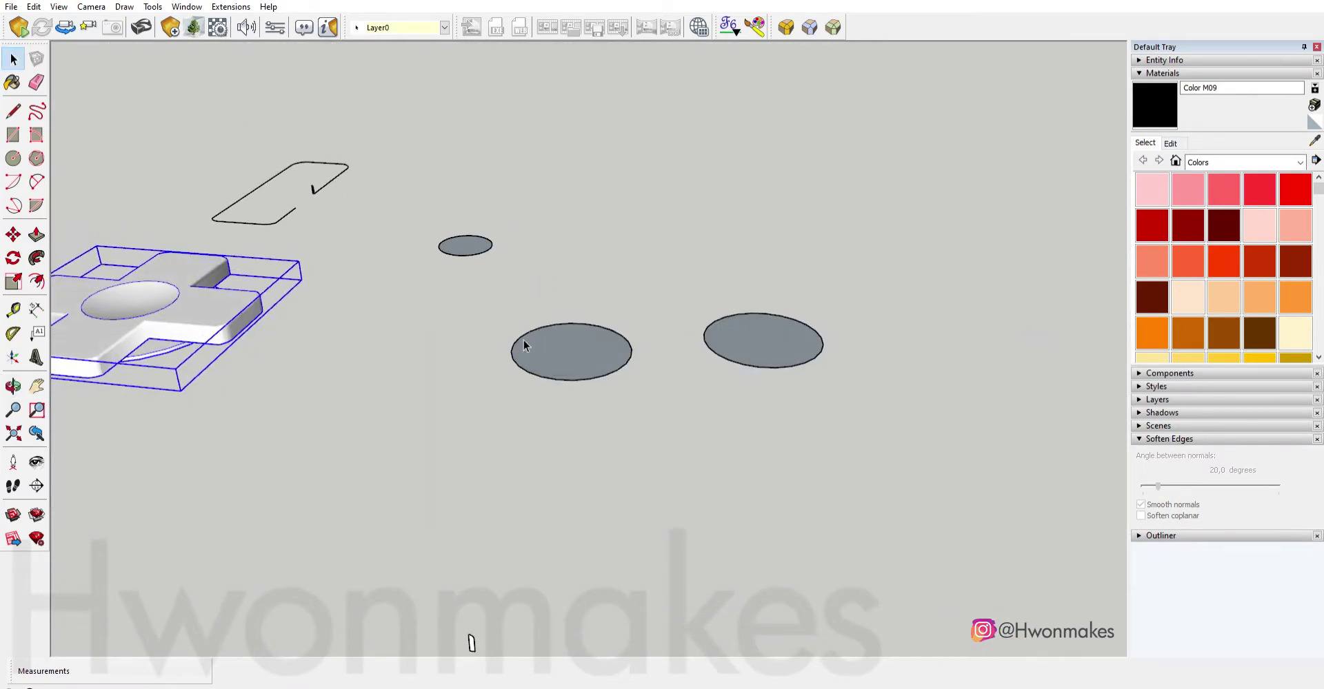
Push/Pull both button circles up to the same disc height.
{"action": "key", "text": "p"}
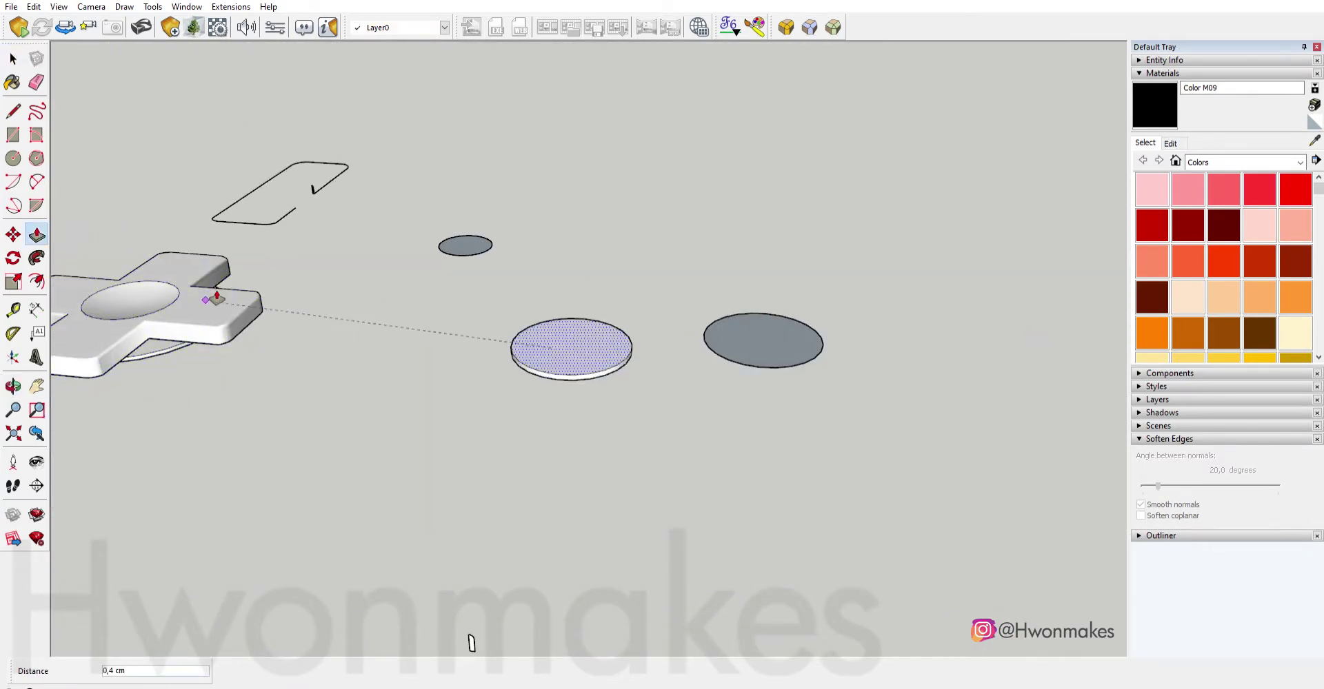
{"action": "scroll", "coordinate": [276, 317], "scroll_direction": "up", "scroll_amount": 3}
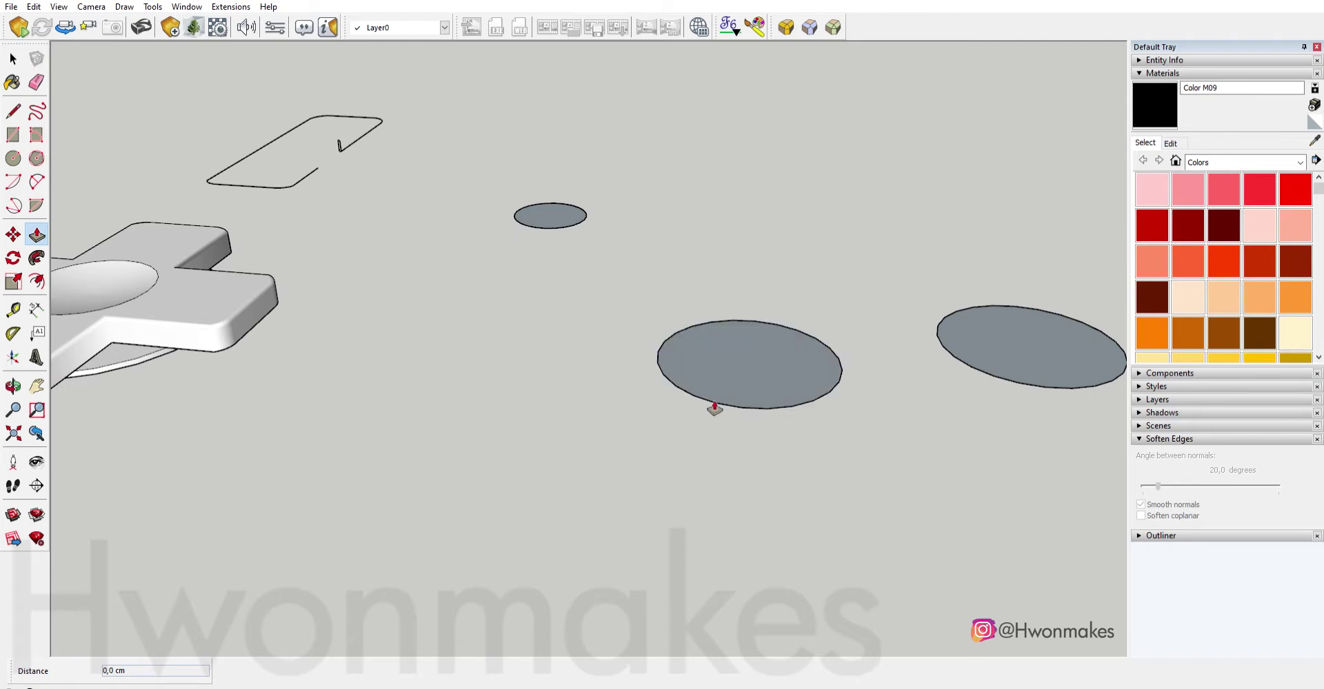
{"action": "left_click", "coordinate": [219, 344]}
{"action": "scroll", "coordinate": [655, 378], "scroll_direction": "down", "scroll_amount": 3}
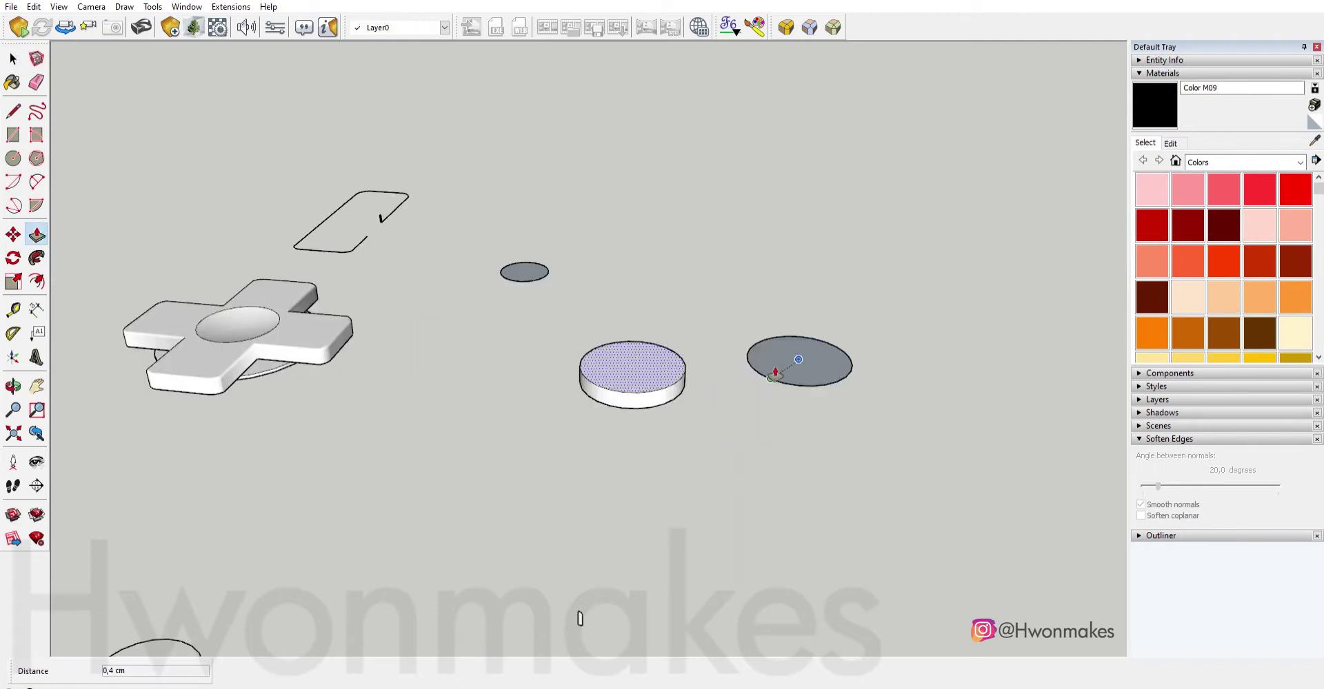
{"action": "double_click", "coordinate": [777, 361]}
{"action": "key", "text": "space"}
{"action": "scroll", "coordinate": [784, 361], "scroll_direction": "up", "scroll_amount": 3}
{"action": "middle_click_drag", "start_coordinate": [784, 362], "coordinate": [685, 320]}
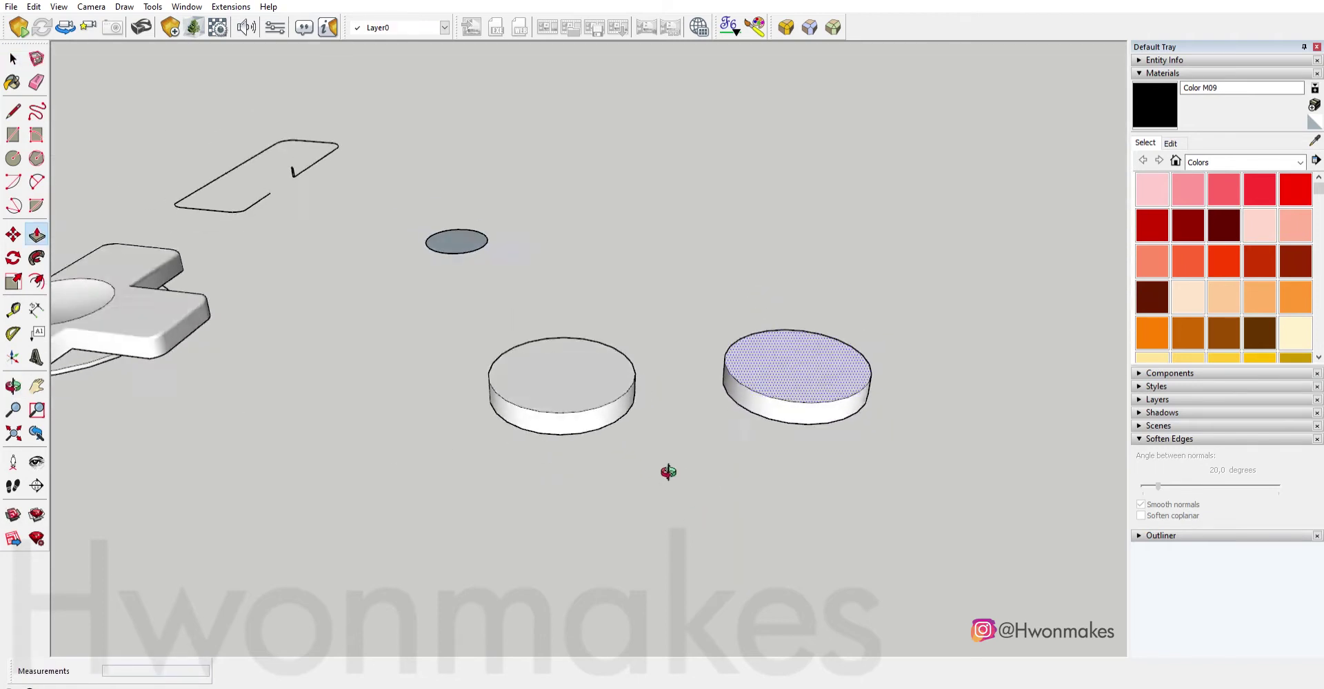
{"action": "middle_click_drag", "start_coordinate": [668, 467], "coordinate": [635, 222]}
Offset the left disc's bottom edge 0,3 cm into a rim ring and prepare the same on the right disc.
{"action": "key", "text": "f"}
{"action": "left_click", "coordinate": [642, 224]}
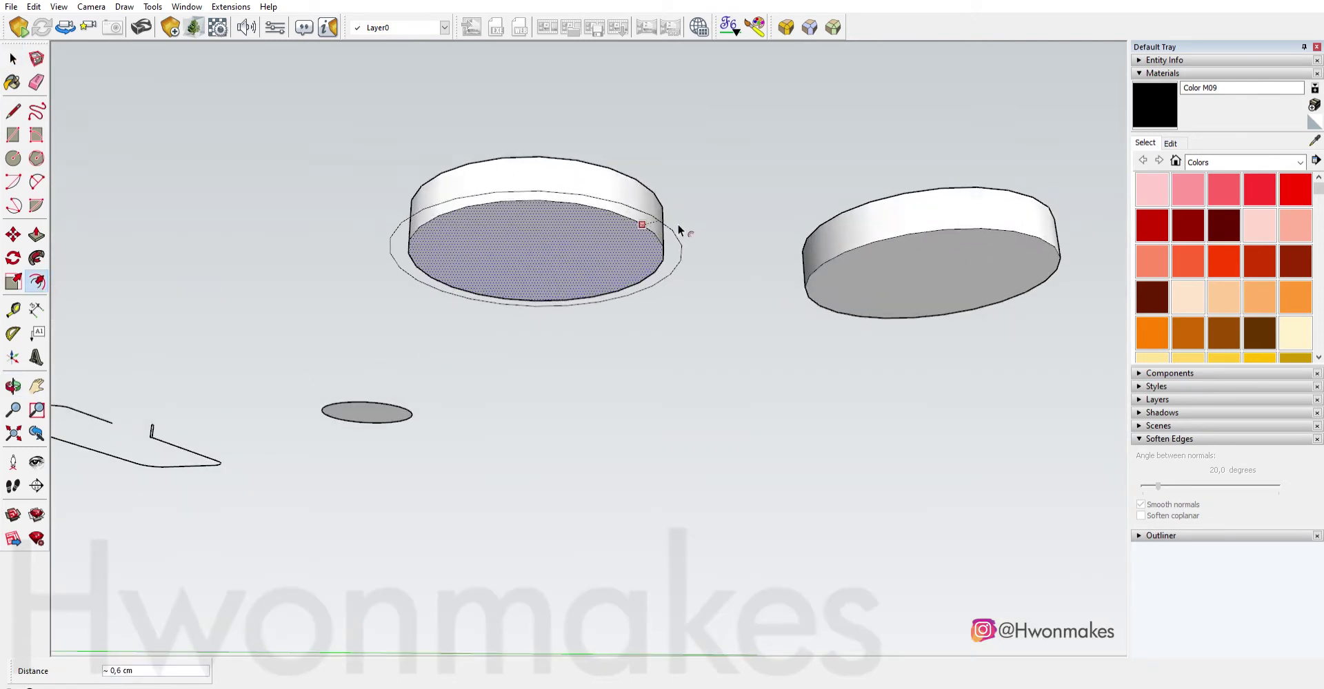
{"action": "type", "text": "0,3"}
{"action": "key", "text": "Return"}
{"action": "key", "text": "p"}
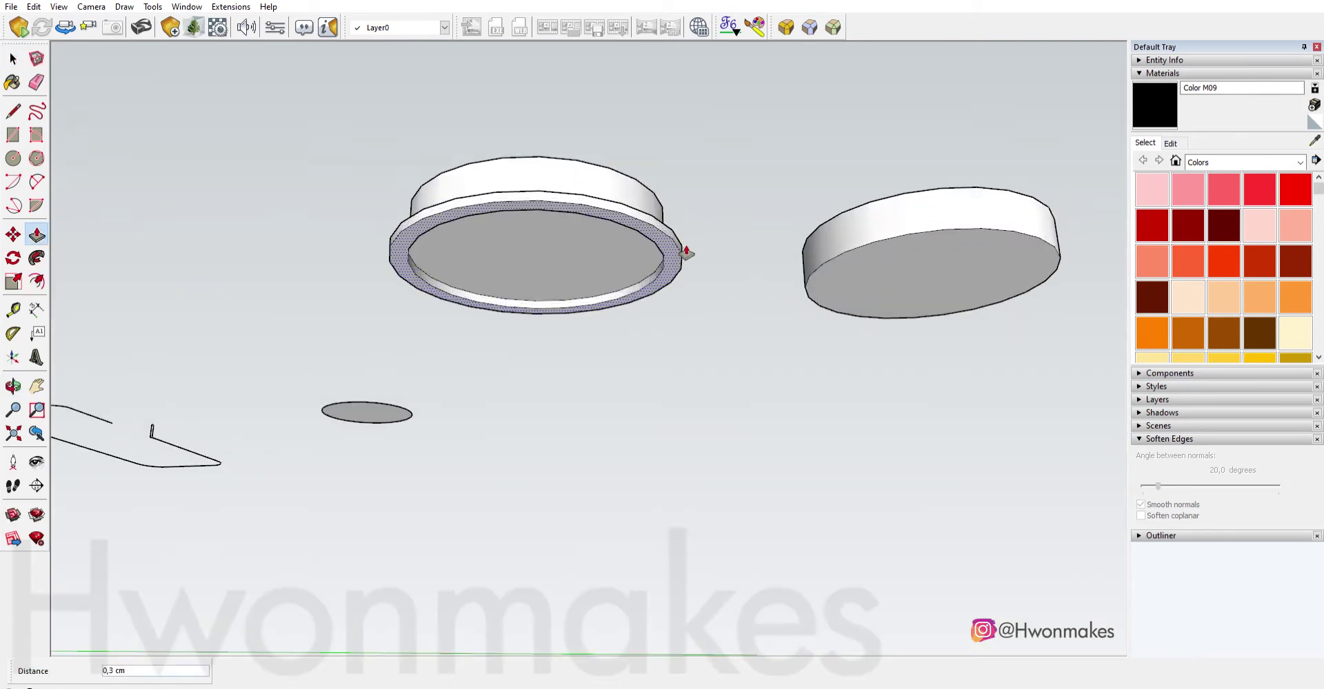
{"action": "scroll", "coordinate": [667, 263], "scroll_direction": "up", "scroll_amount": 2}
{"action": "key", "text": "space"}
{"action": "scroll", "coordinate": [410, 307], "scroll_direction": "down", "scroll_amount": 3}
{"action": "key", "text": "space"}
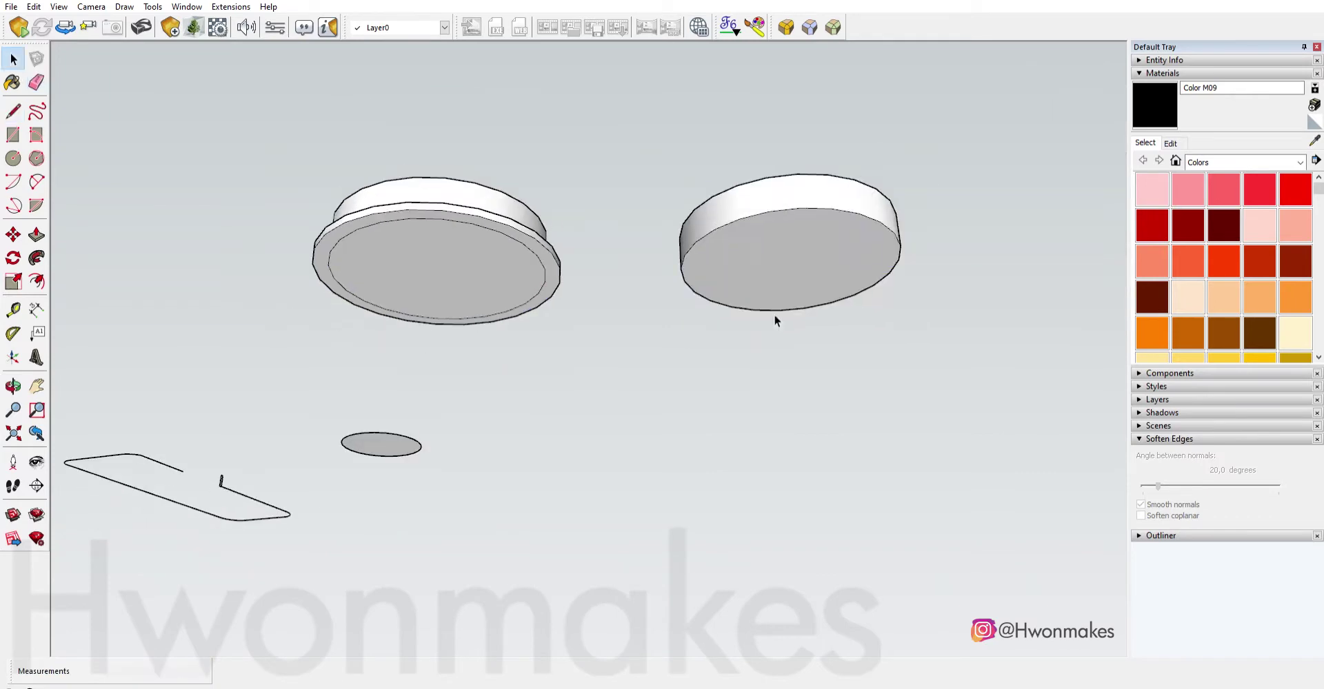
{"action": "left_click", "coordinate": [768, 260]}
{"action": "key", "text": "f"}
{"action": "scroll", "coordinate": [692, 247], "scroll_direction": "up", "scroll_amount": 2}
{"action": "key", "text": "space"}
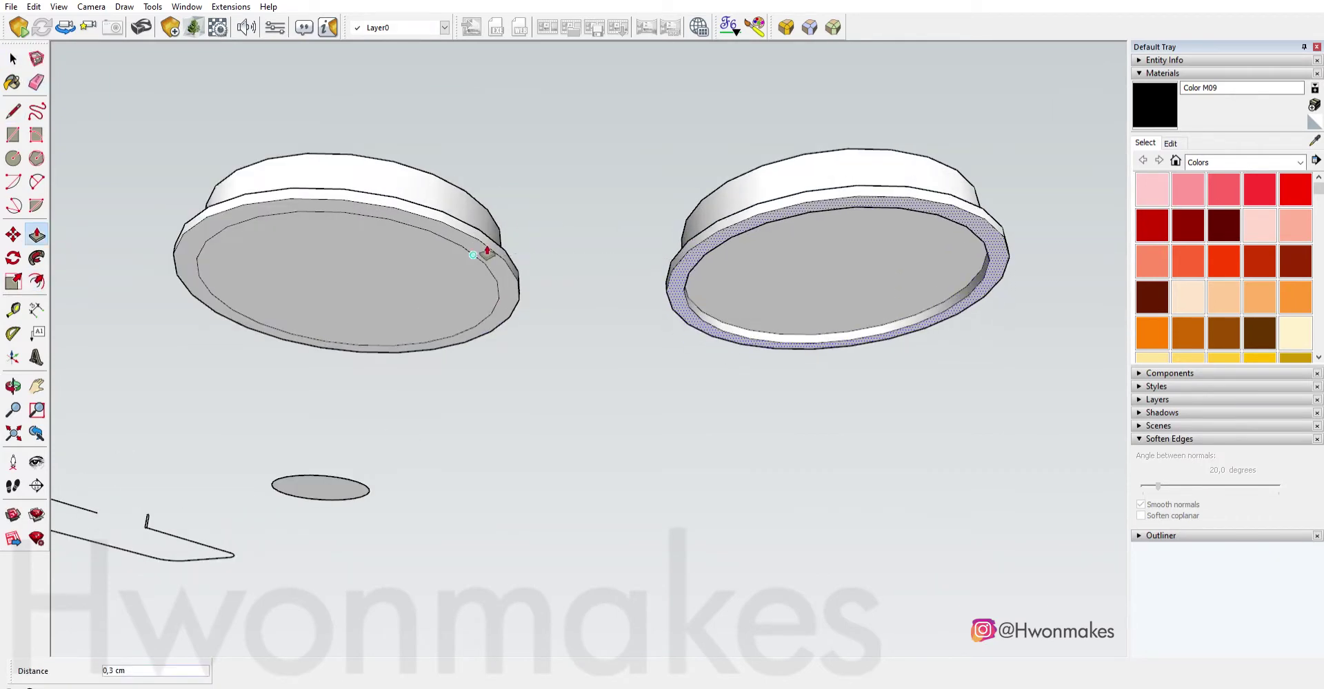
Round the top rims of both discs with RoundCorner at 0,2 cm.
{"action": "mouse_move", "coordinate": [708, 281]}
{"action": "middle_mouse_down"}
{"action": "mouse_move", "coordinate": [581, 466]}
{"action": "mouse_move", "coordinate": [567, 561]}
{"action": "middle_mouse_up"}
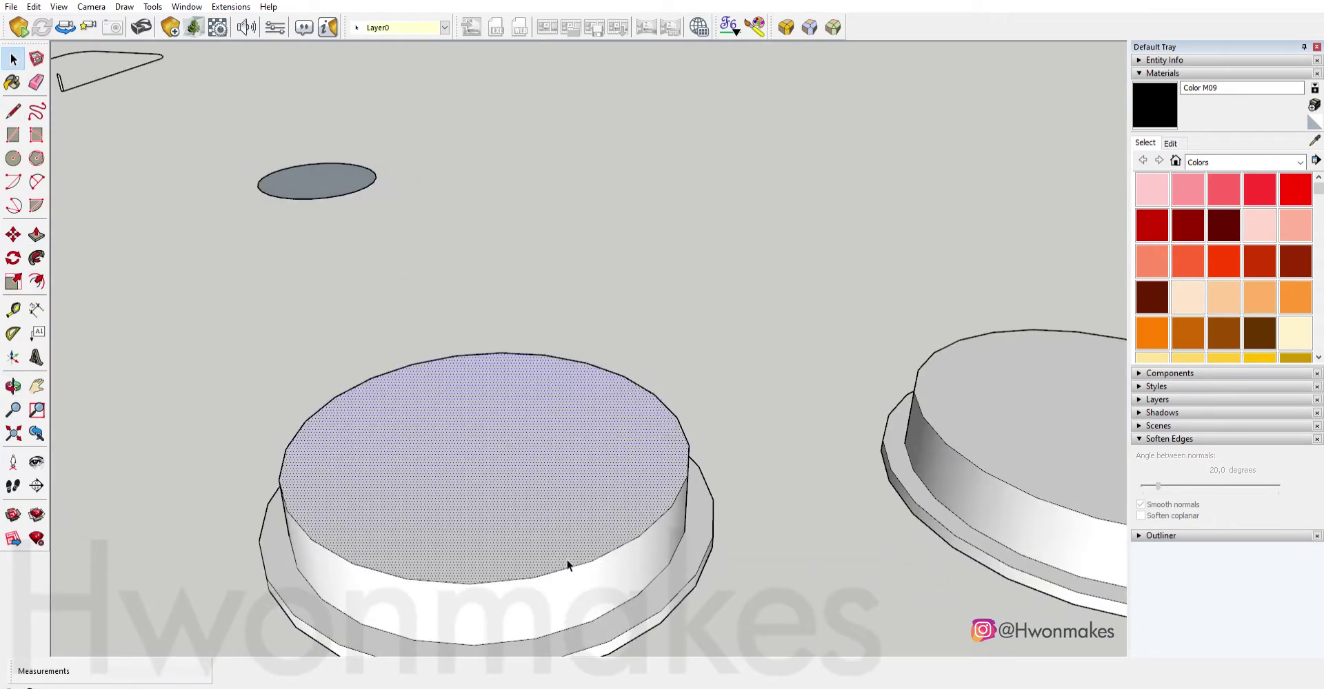
{"action": "left_click", "coordinate": [567, 567]}
{"action": "left_click", "coordinate": [810, 27]}
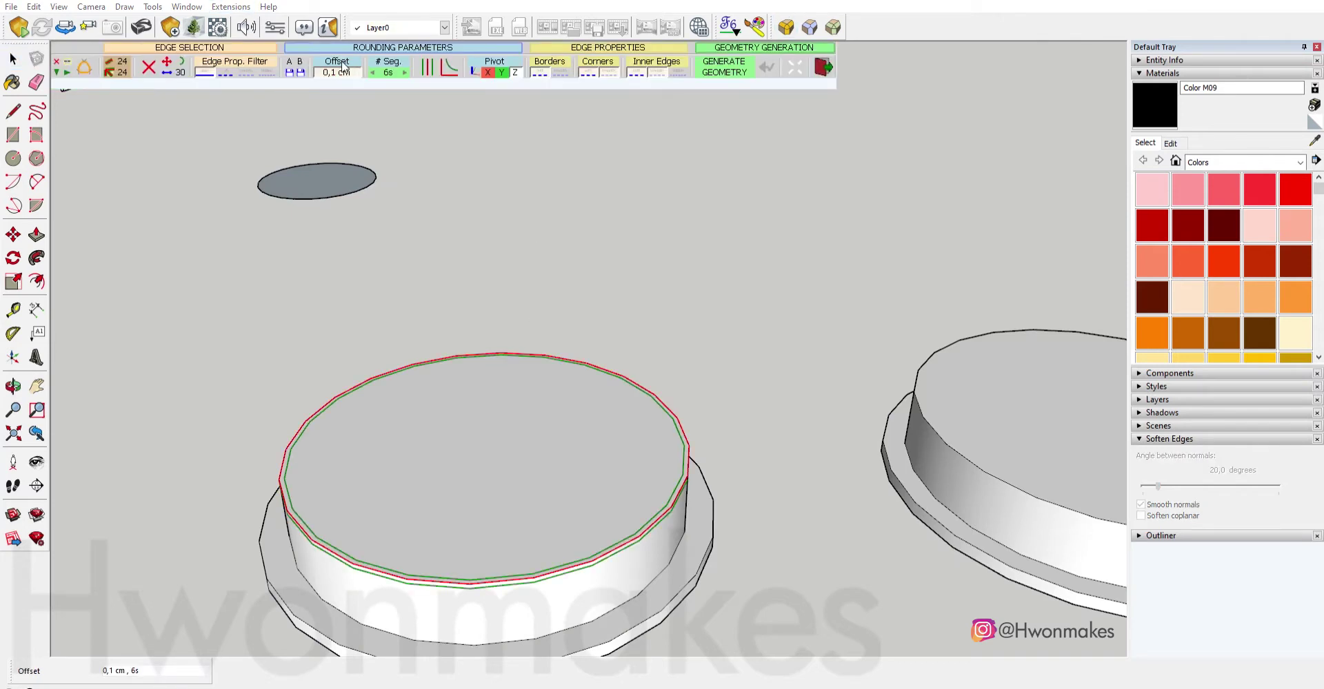
{"action": "scroll", "coordinate": [537, 249], "scroll_direction": "down", "scroll_amount": 5}
{"action": "scroll", "coordinate": [690, 297], "scroll_direction": "up", "scroll_amount": 3}
{"action": "scroll", "coordinate": [689, 297], "scroll_direction": "up", "scroll_amount": 2}
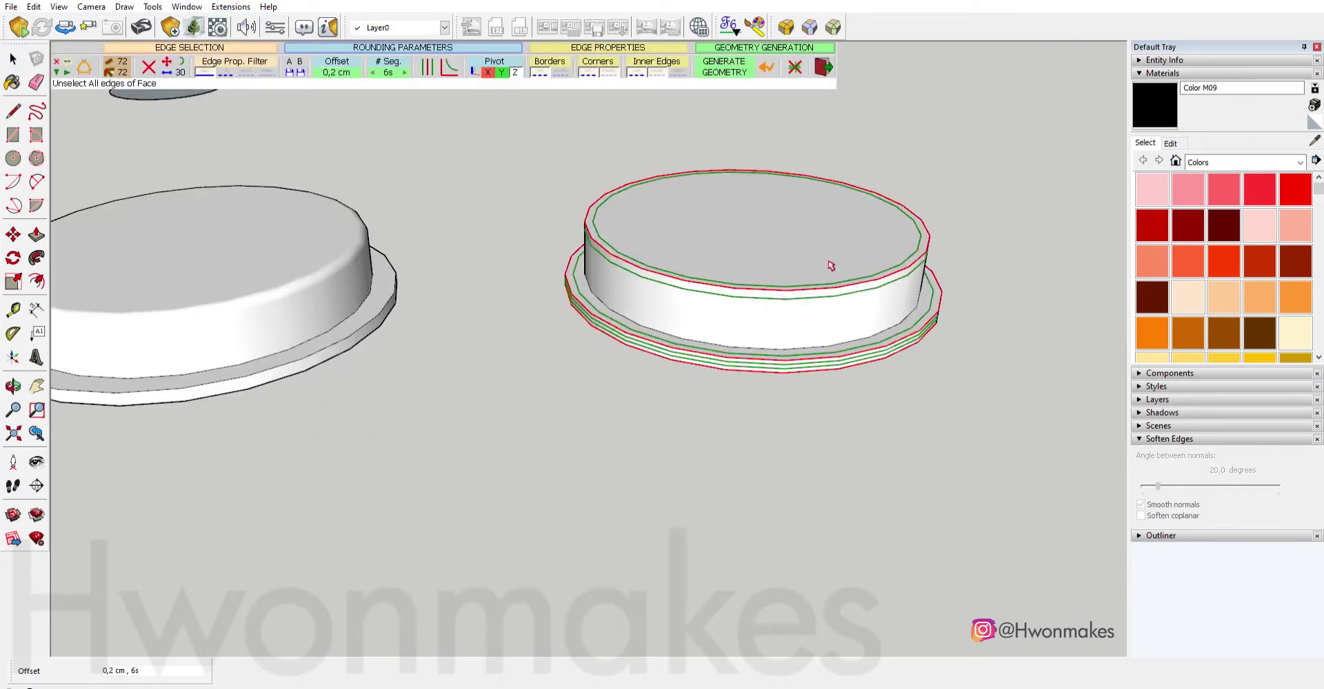
{"action": "key", "text": "Return"}
{"action": "key", "text": "space"}
{"action": "left_click", "coordinate": [723, 237]}
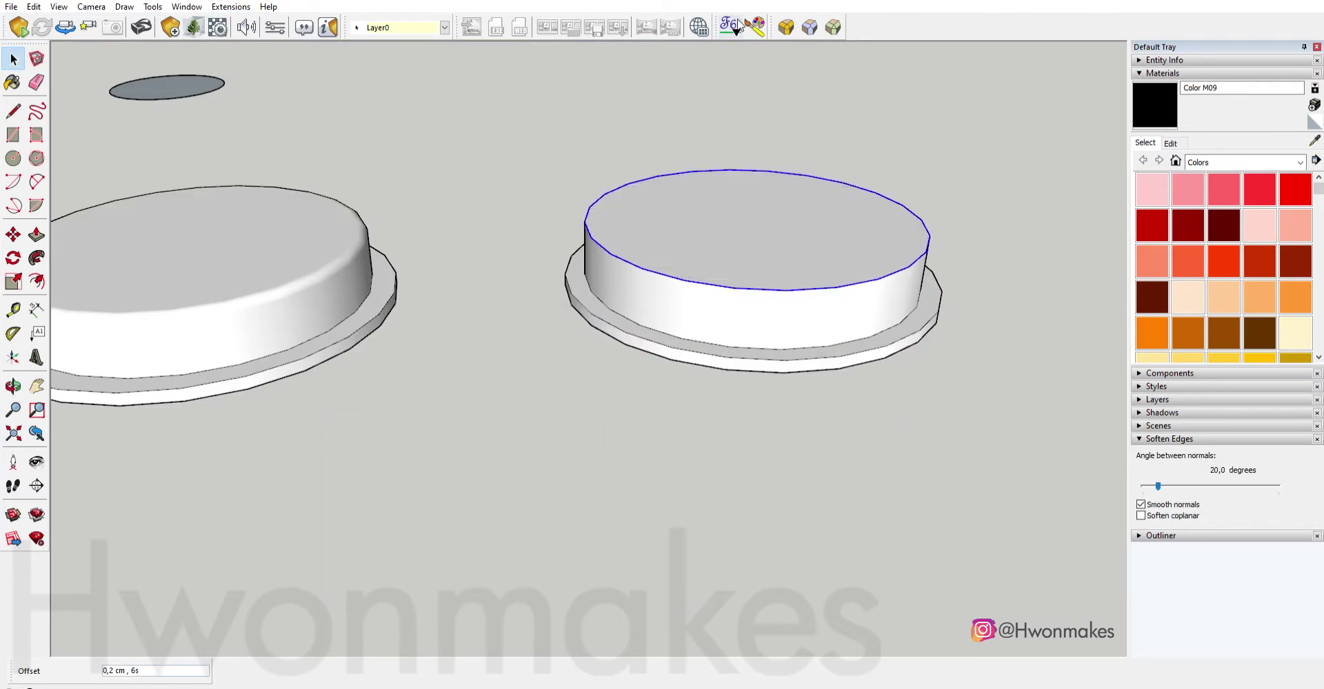
{"action": "left_click", "coordinate": [809, 27]}
{"action": "scroll", "coordinate": [697, 186], "scroll_direction": "down", "scroll_amount": 3}
{"action": "mouse_move", "coordinate": [380, 243]}
{"action": "middle_mouse_down"}
{"action": "mouse_move", "coordinate": [747, 207]}
{"action": "mouse_move", "coordinate": [414, 399]}
{"action": "middle_mouse_up"}
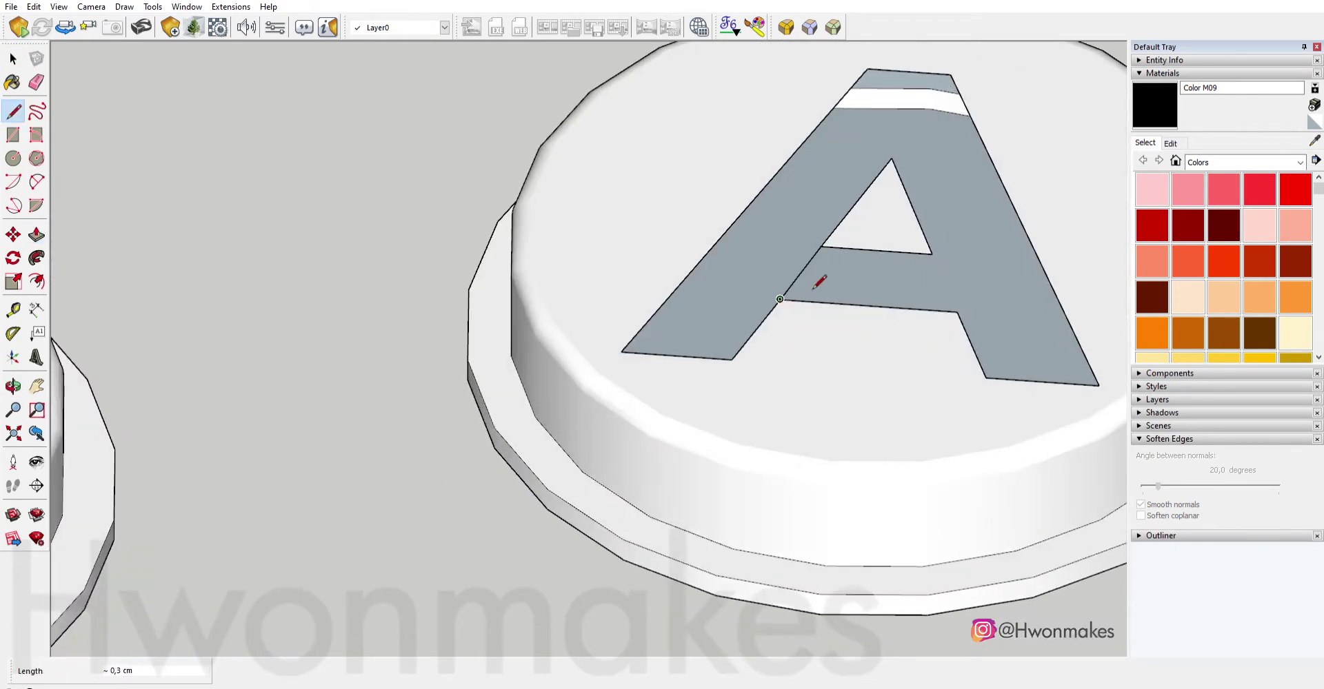
Close the letter A's inner edge, then place the AB letters on the left disc and shrink them slightly.
{"action": "left_click", "coordinate": [958, 312]}
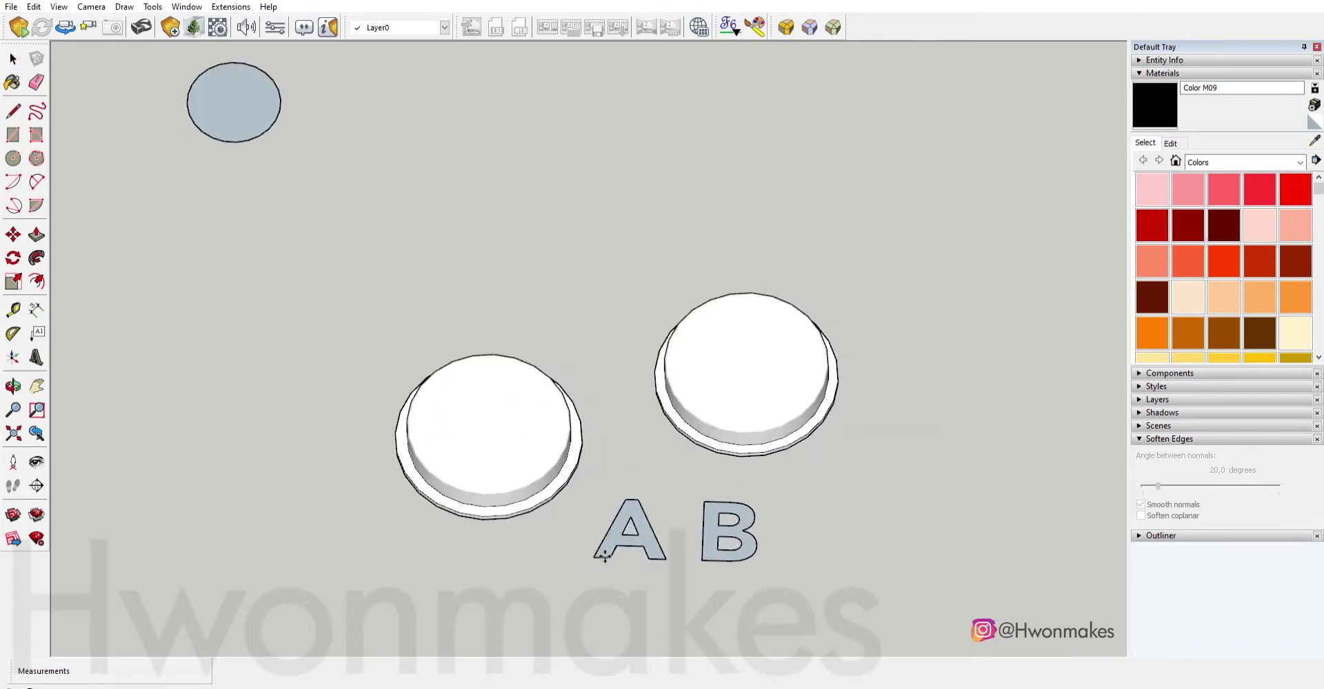
{"action": "key", "text": "m"}
{"action": "left_click", "coordinate": [635, 535]}
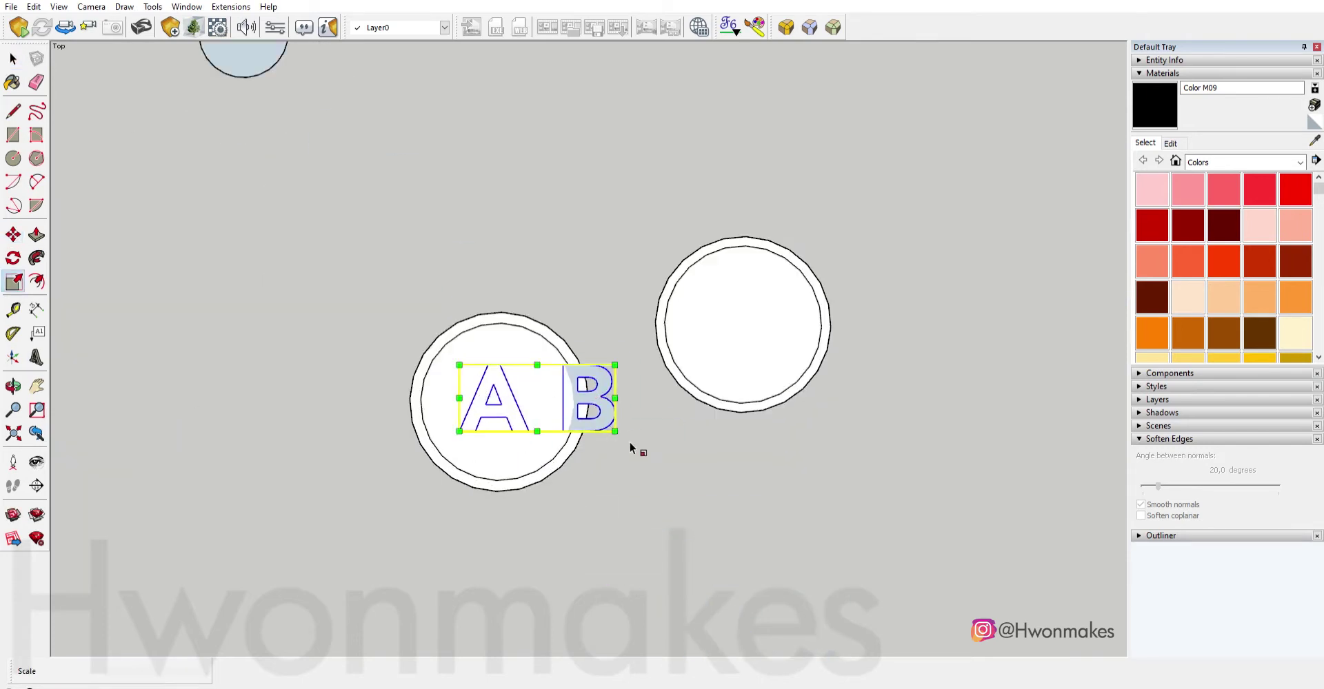
{"action": "left_click", "coordinate": [552, 372]}
{"action": "scroll", "coordinate": [552, 386], "scroll_direction": "up", "scroll_amount": 2}
{"action": "key", "text": "s"}
{"action": "left_click_drag", "start_coordinate": [798, 341], "coordinate": [782, 352]}
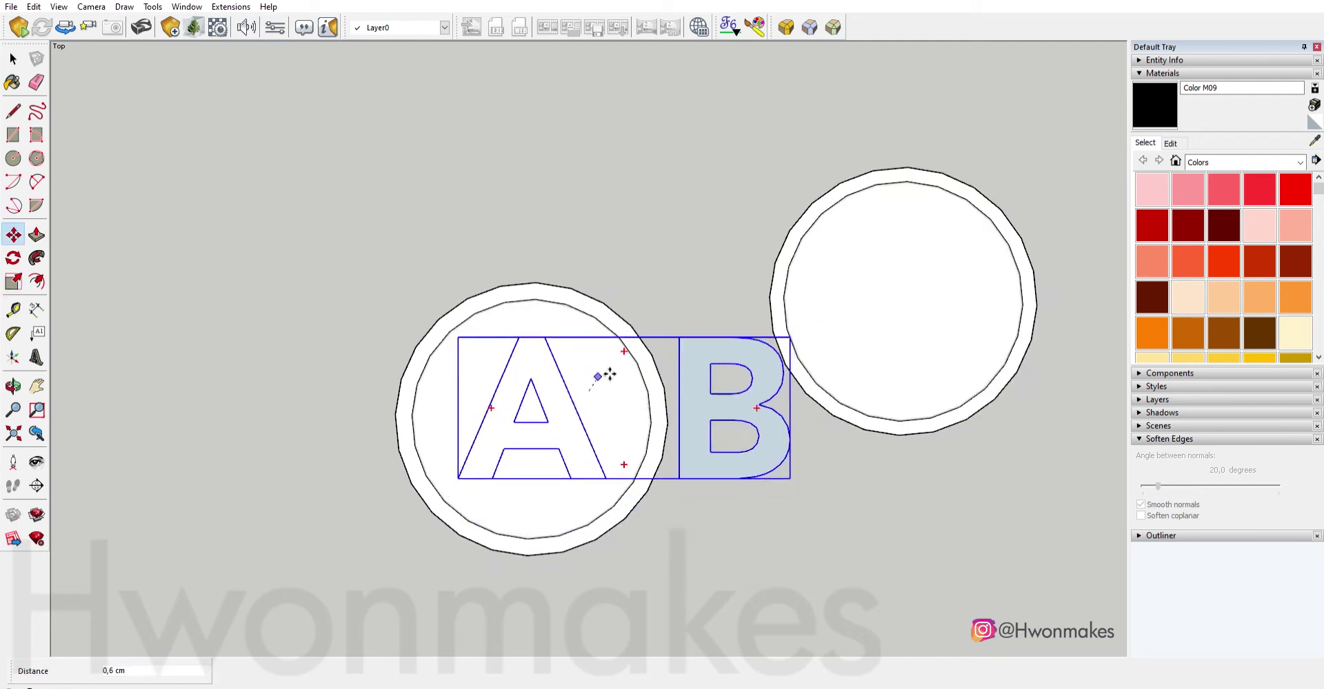
Slide the letters so B sits on the left disc, then move A onto the right disc.
{"action": "key", "text": "m"}
{"action": "left_click_drag", "start_coordinate": [779, 455], "coordinate": [576, 452]}
{"action": "key", "text": "space"}
{"action": "left_click", "coordinate": [387, 466]}
{"action": "key", "text": "m"}
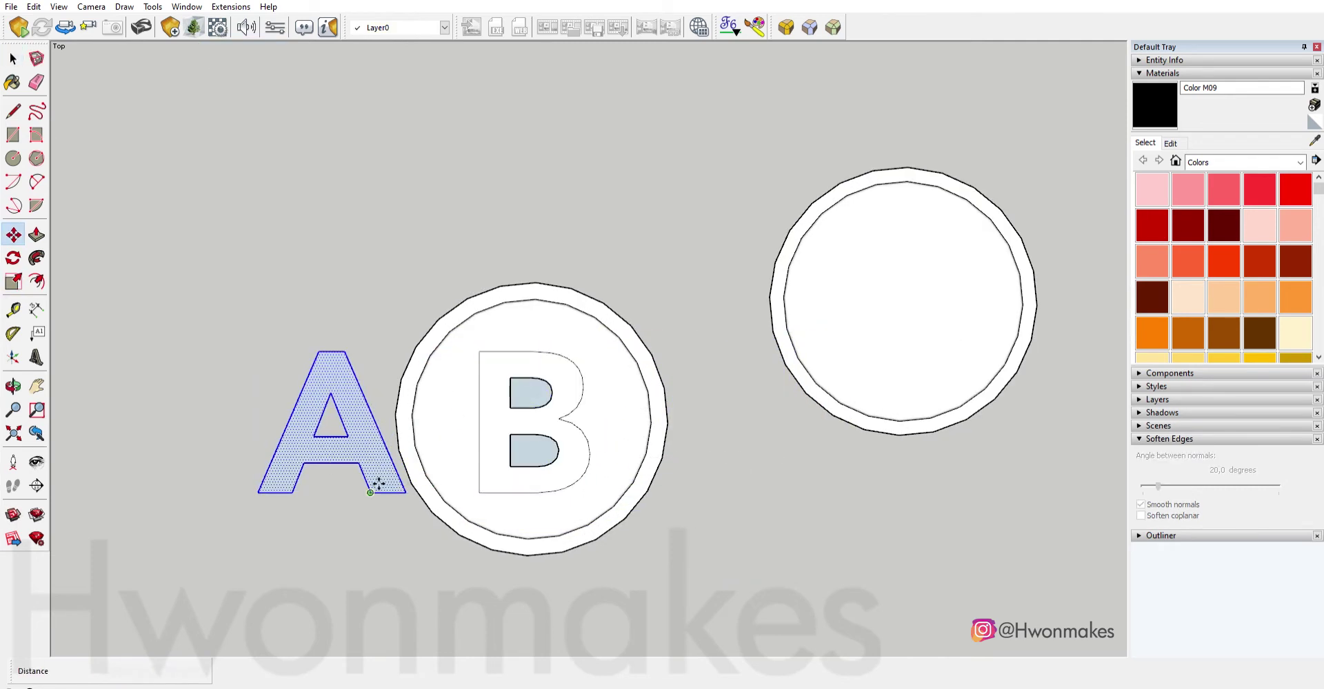
{"action": "left_click", "coordinate": [372, 491]}
Draw an edge at the corner of B's upper hole and select the B button with its base.
{"action": "scroll", "coordinate": [915, 395], "scroll_direction": "up", "scroll_amount": 2}
{"action": "scroll", "coordinate": [869, 273], "scroll_direction": "down", "scroll_amount": 3}
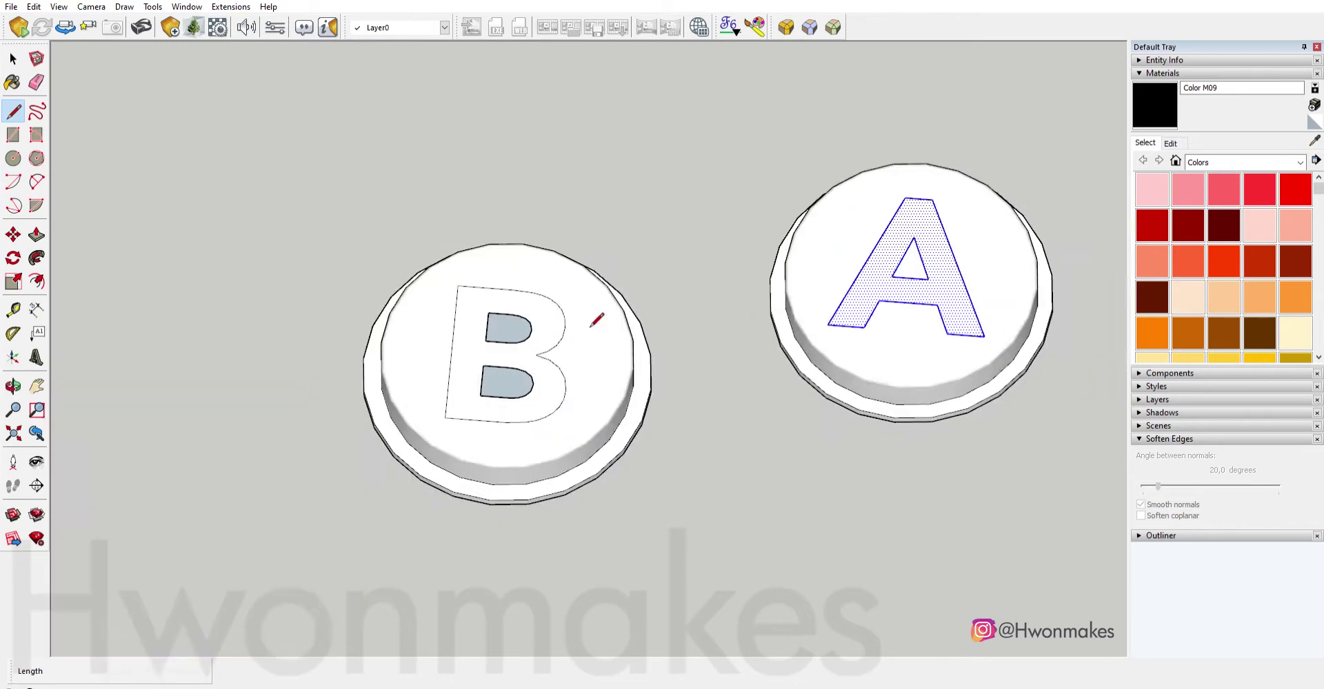
{"action": "scroll", "coordinate": [593, 310], "scroll_direction": "up", "scroll_amount": 5}
{"action": "left_click", "coordinate": [462, 300]}
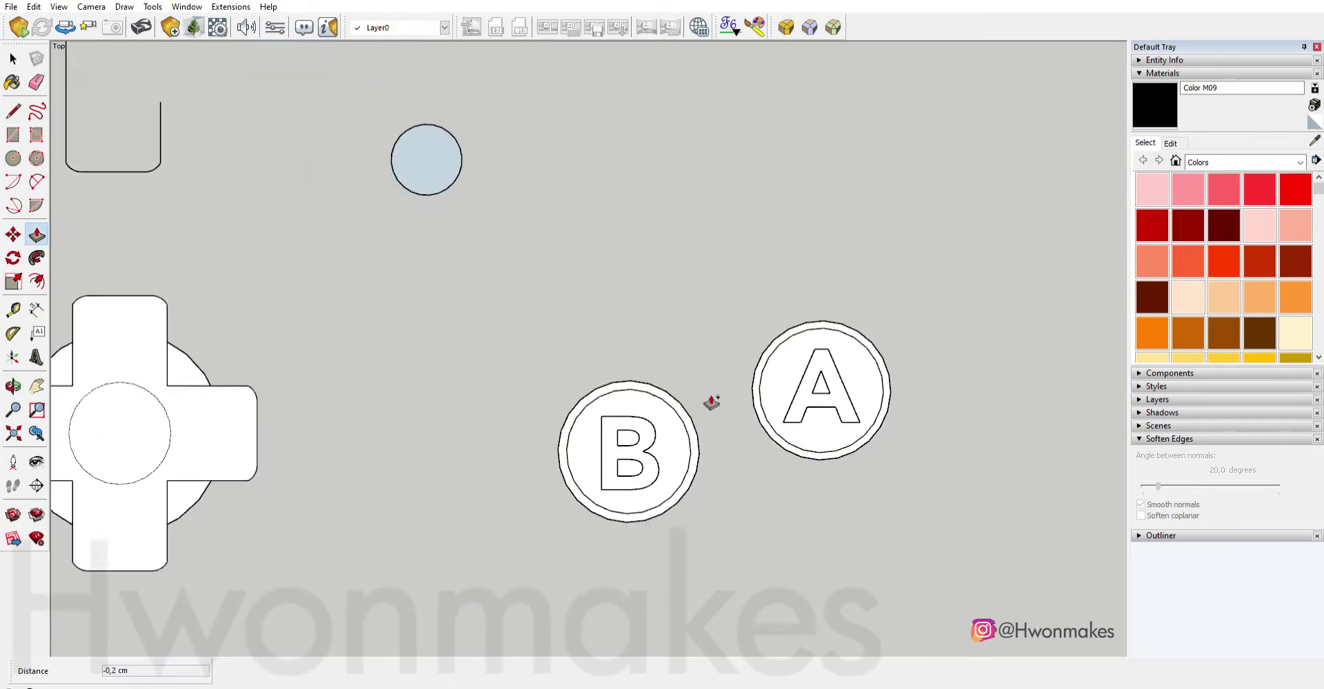
{"action": "left_click_drag", "start_coordinate": [746, 505], "coordinate": [745, 507]}
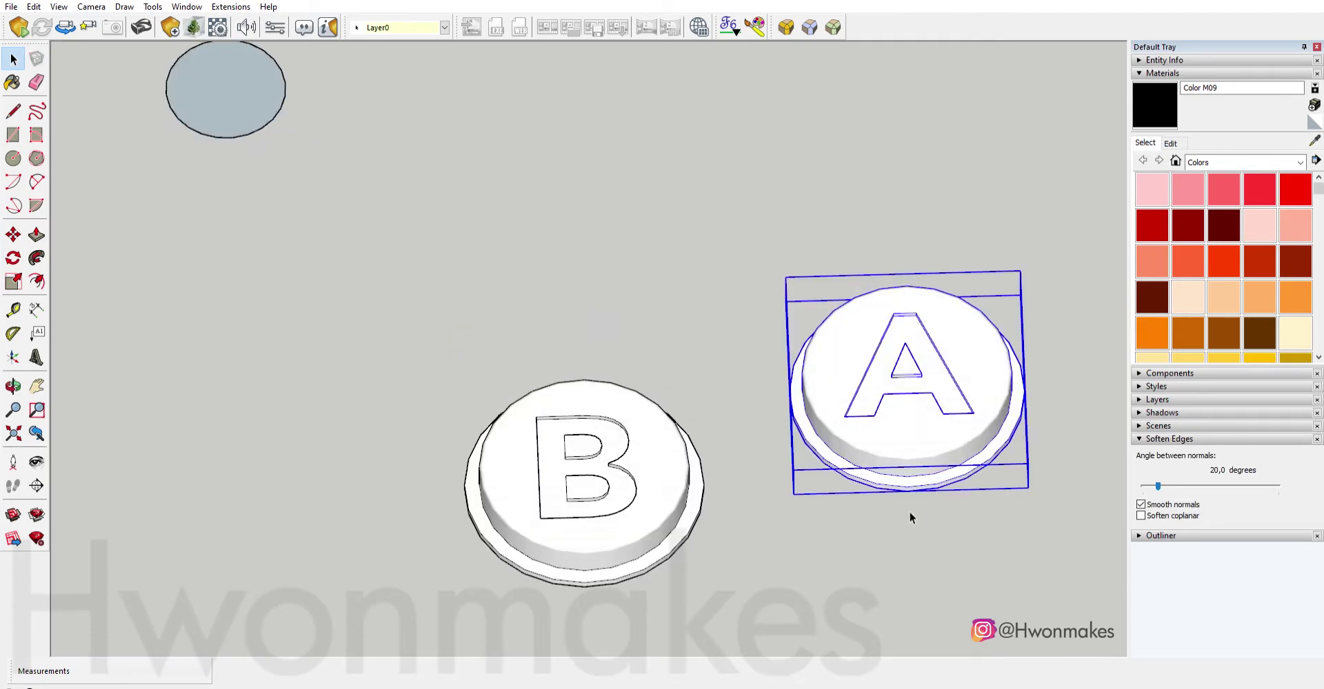
{"action": "scroll", "coordinate": [855, 371], "scroll_direction": "up", "scroll_amount": 2}
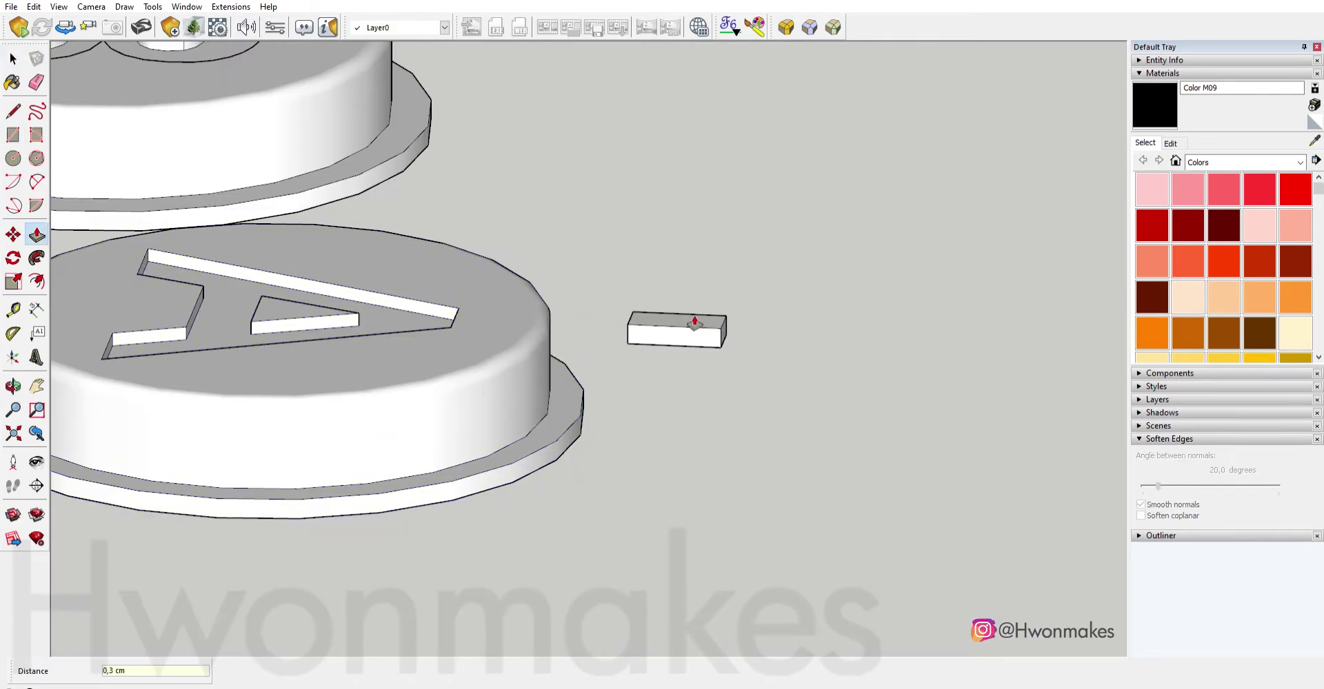
Move the small tab against the rim of the A disk's base, checking from the top view.
{"action": "mouse_move", "coordinate": [579, 446]}
{"action": "middle_mouse_down"}
{"action": "mouse_move", "coordinate": [717, 493]}
{"action": "mouse_move", "coordinate": [605, 508]}
{"action": "middle_mouse_up"}
{"action": "scroll", "coordinate": [690, 483], "scroll_direction": "up", "scroll_amount": 3}
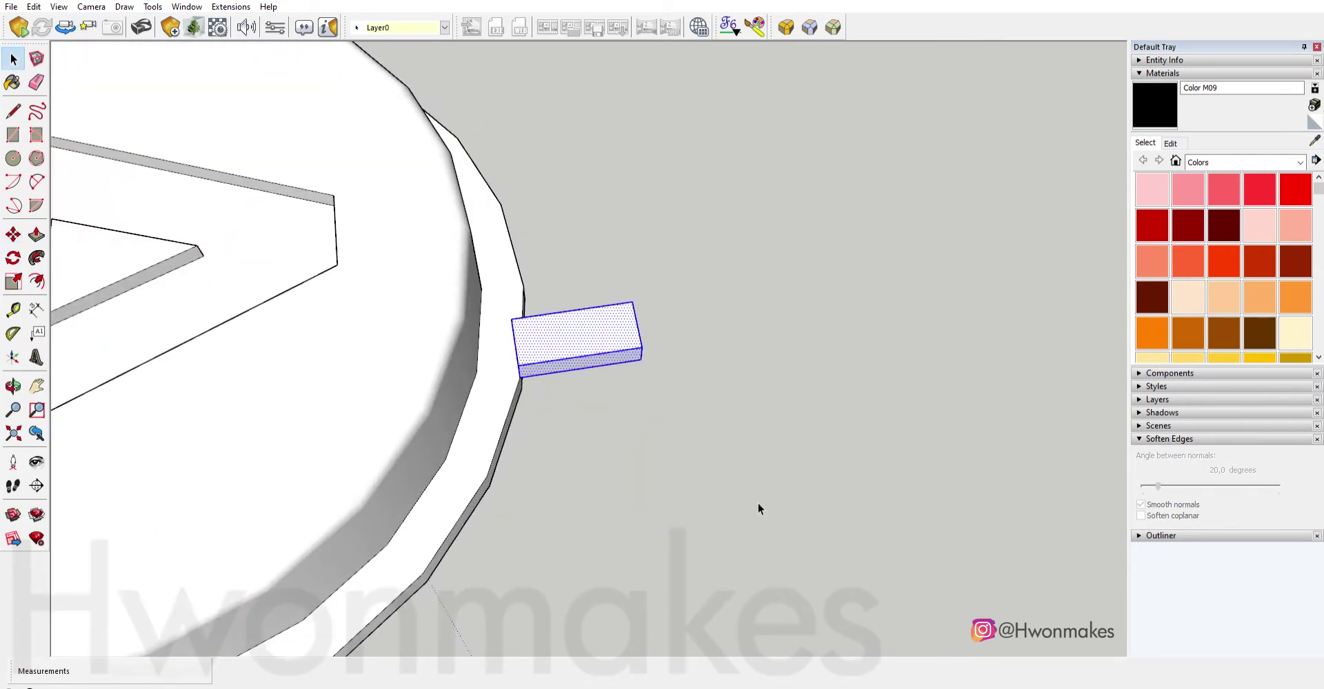
{"action": "middle_click_drag", "start_coordinate": [759, 508], "coordinate": [620, 359]}
{"action": "key", "text": "m"}
{"action": "scroll", "coordinate": [603, 345], "scroll_direction": "up", "scroll_amount": 2}
{"action": "key", "text": "F2"}
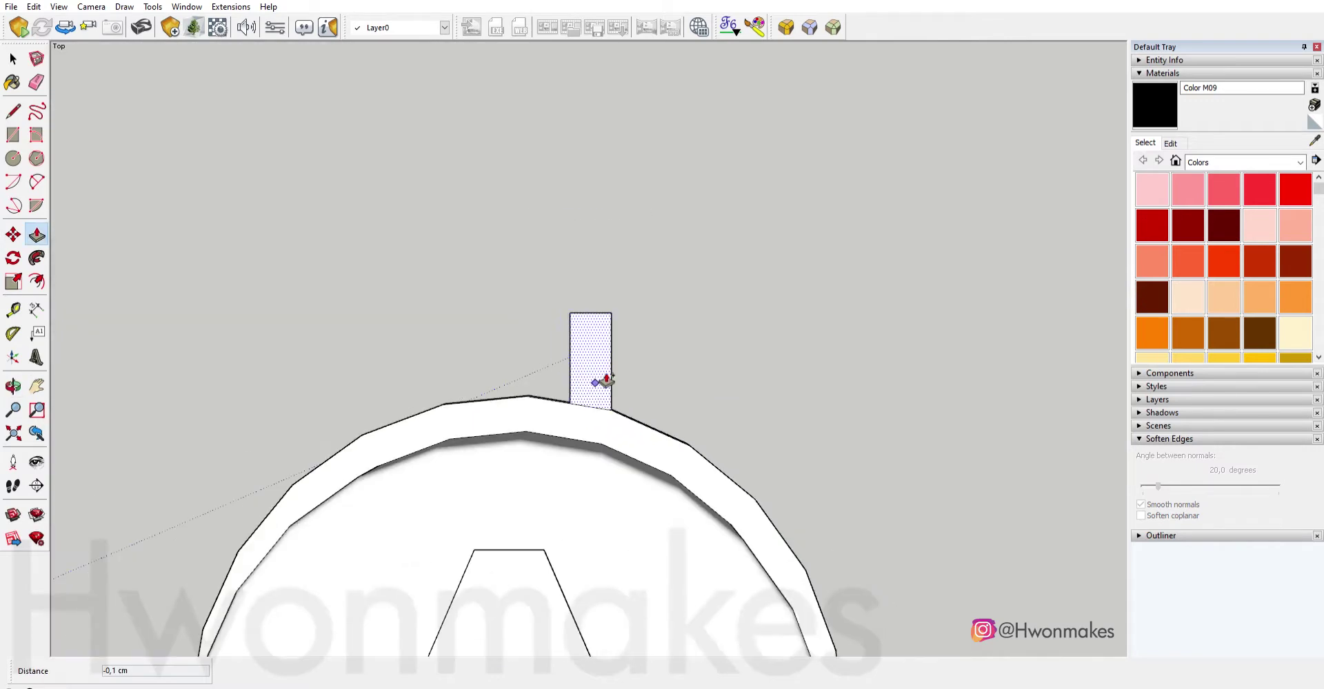
{"action": "scroll", "coordinate": [683, 370], "scroll_direction": "down", "scroll_amount": 3}
Rotate-copy the tab around the A disk's centre so tabs ring the base rim.
{"action": "key", "text": "q"}
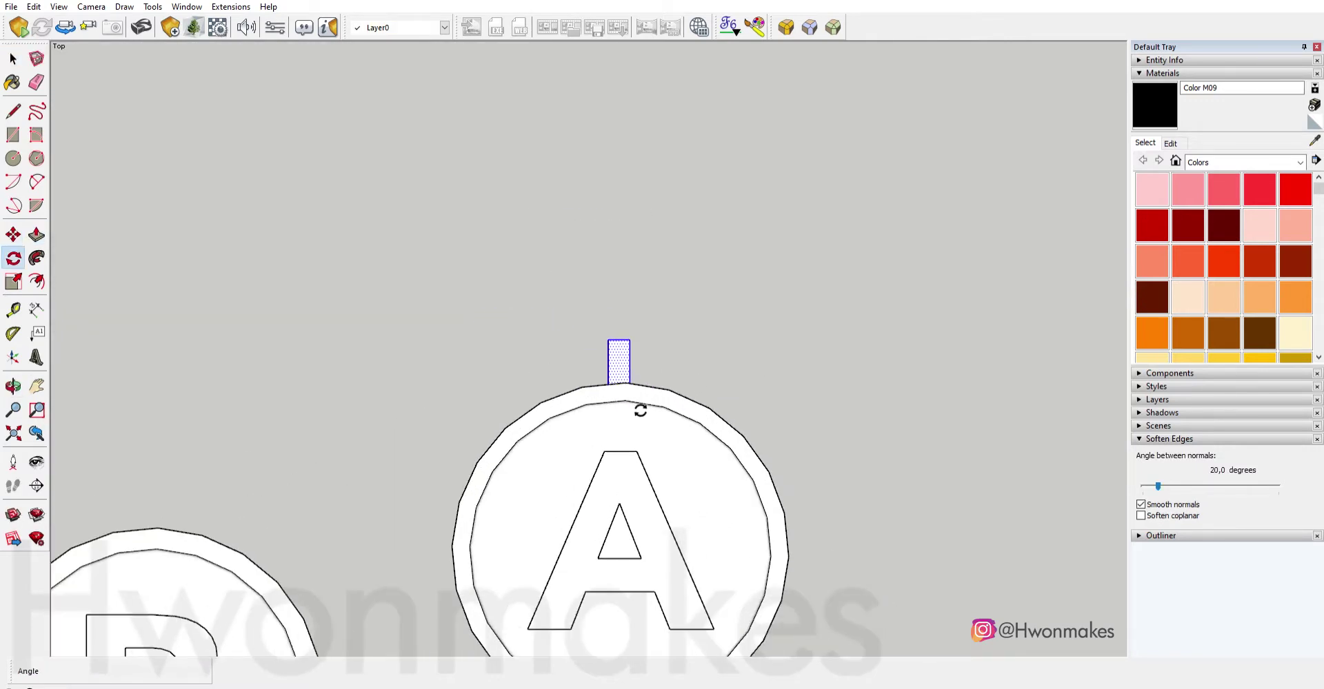
{"action": "left_click", "coordinate": [630, 531]}
{"action": "left_click", "coordinate": [630, 420]}
{"action": "scroll", "coordinate": [524, 483], "scroll_direction": "down", "scroll_amount": 1}
{"action": "scroll", "coordinate": [551, 566], "scroll_direction": "down", "scroll_amount": 2}
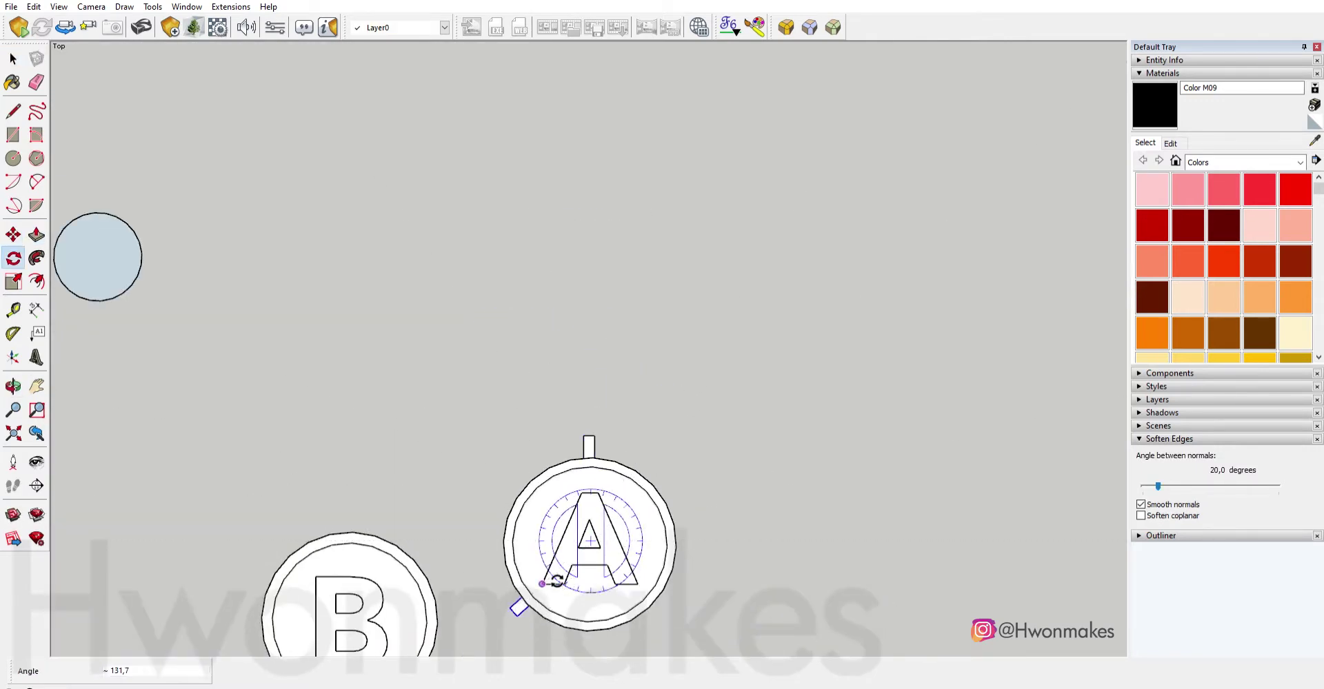
{"action": "key", "text": "space"}
{"action": "scroll", "coordinate": [621, 538], "scroll_direction": "up", "scroll_amount": 2}
{"action": "scroll", "coordinate": [626, 486], "scroll_direction": "up", "scroll_amount": 1}
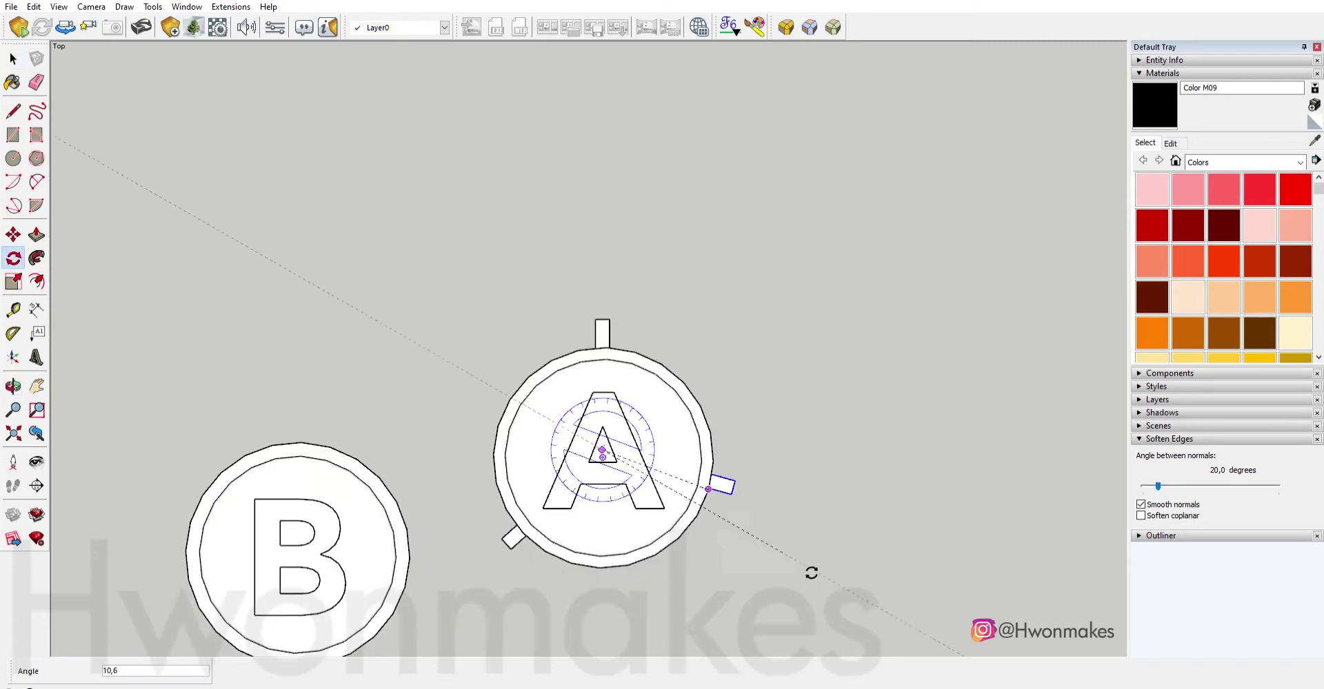
{"action": "left_click", "coordinate": [811, 573]}
{"action": "scroll", "coordinate": [664, 507], "scroll_direction": "down", "scroll_amount": 2}
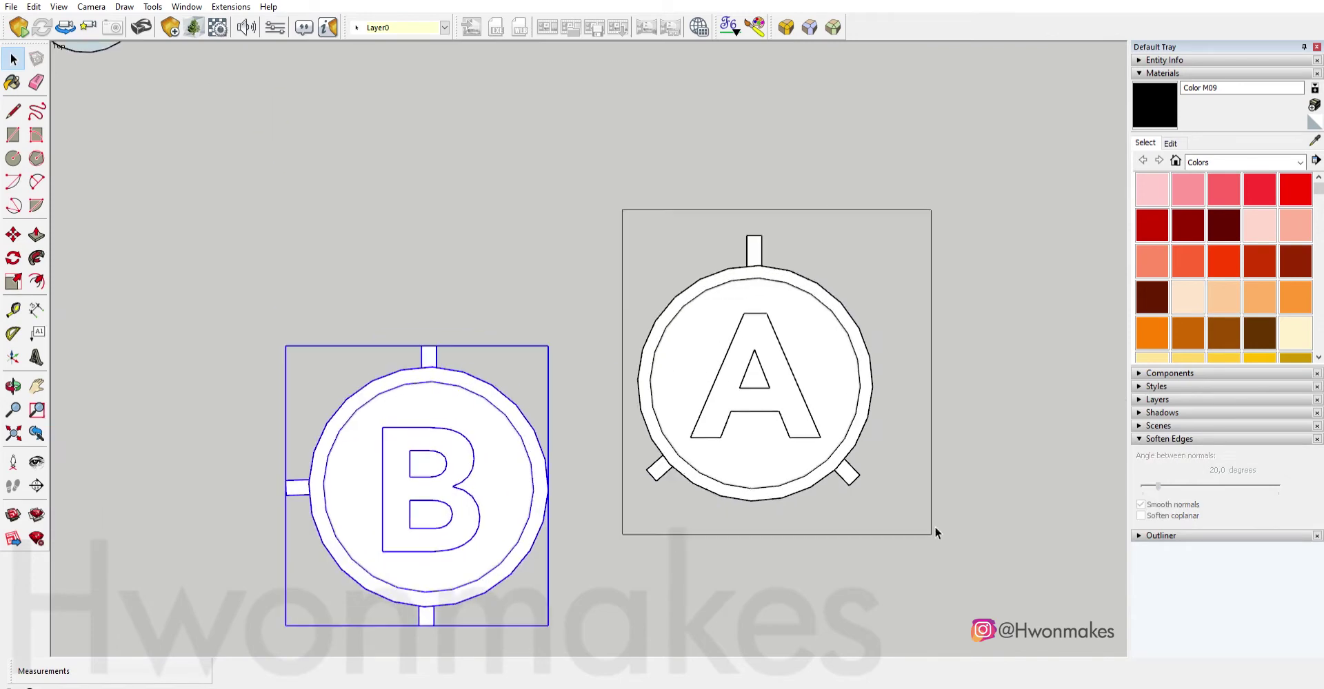
{"action": "scroll", "coordinate": [906, 534], "scroll_direction": "down", "scroll_amount": 3}
{"action": "scroll", "coordinate": [688, 300], "scroll_direction": "down", "scroll_amount": 3}
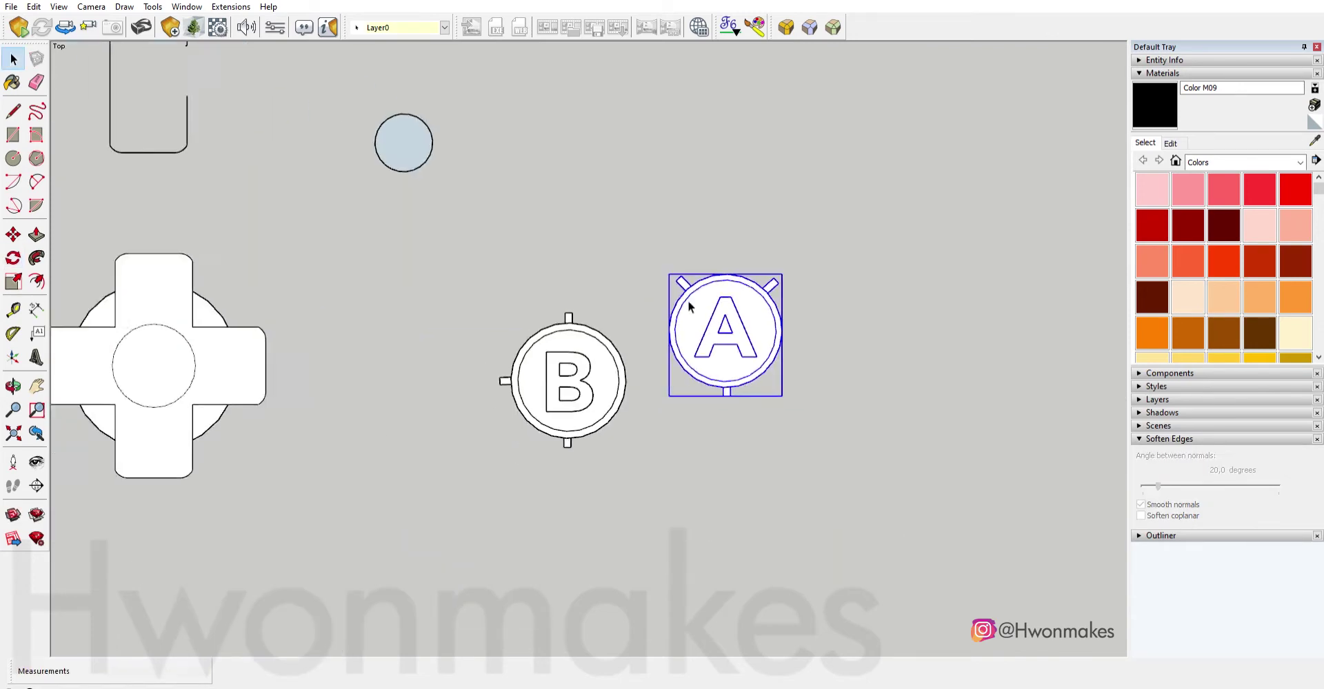
{"action": "scroll", "coordinate": [655, 386], "scroll_direction": "down", "scroll_amount": 3}
{"action": "scroll", "coordinate": [600, 473], "scroll_direction": "down", "scroll_amount": 3}
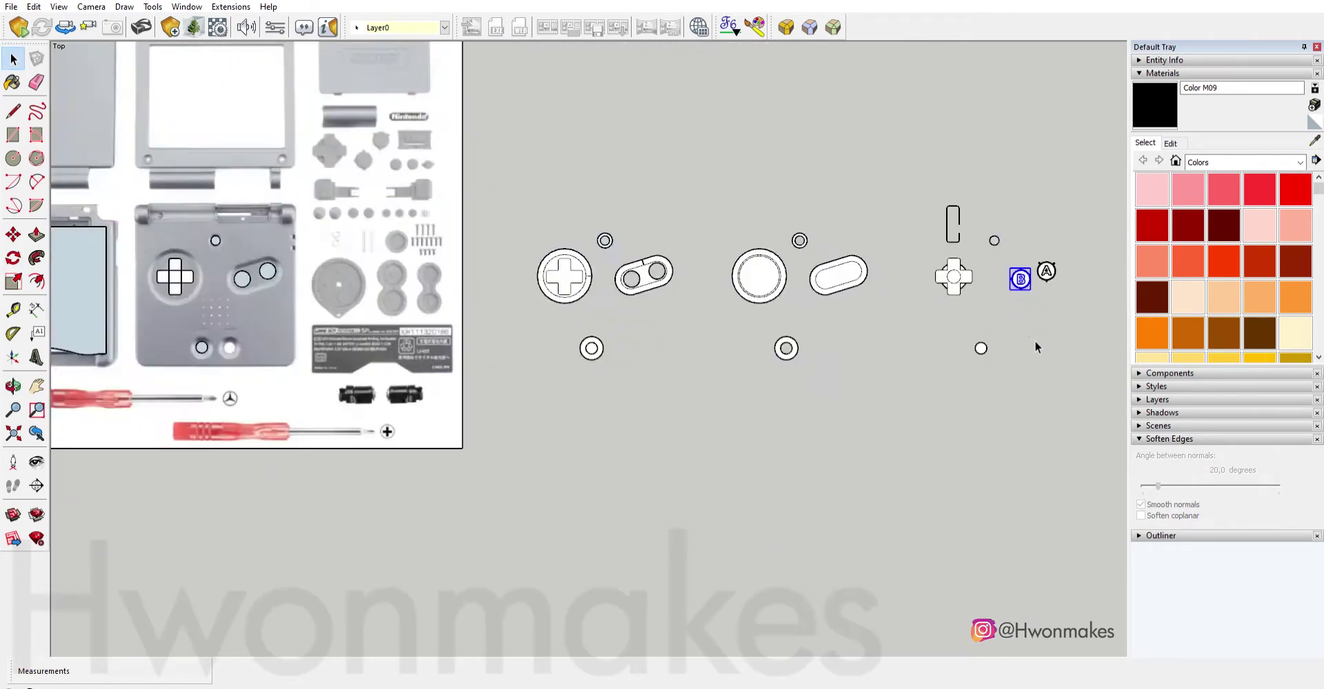
Extrude the small circle up into a cylinder.
{"action": "middle_click_drag", "start_coordinate": [1034, 340], "coordinate": [903, 441]}
{"action": "scroll", "coordinate": [701, 362], "scroll_direction": "up", "scroll_amount": 3}
{"action": "middle_click_drag", "start_coordinate": [701, 367], "coordinate": [759, 162]}
{"action": "key", "text": "p"}
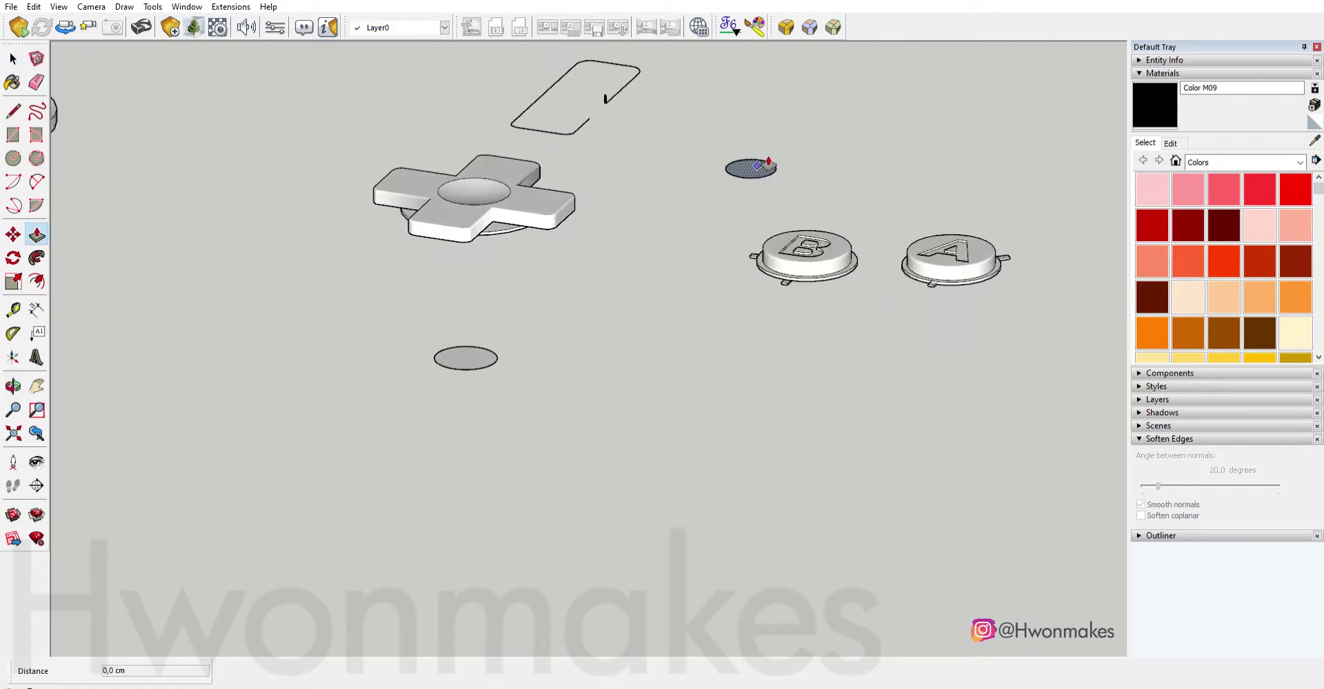
{"action": "scroll", "coordinate": [448, 355], "scroll_direction": "up", "scroll_amount": 3}
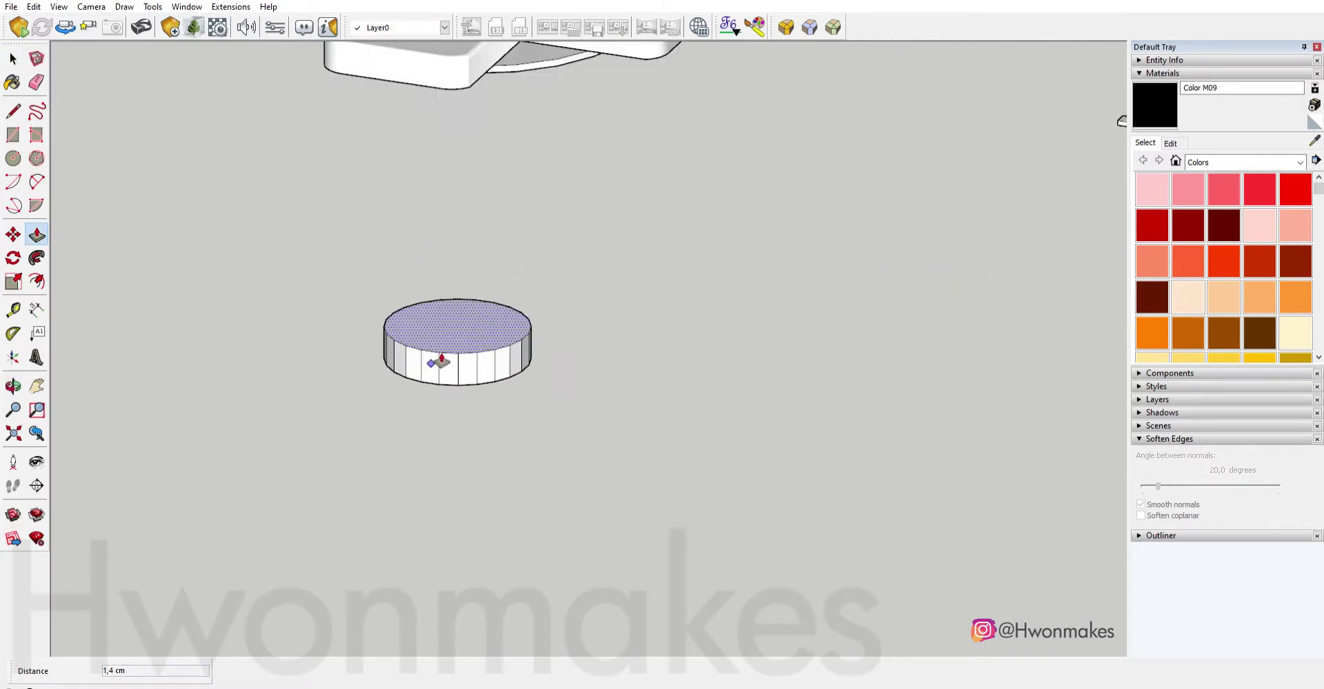
{"action": "scroll", "coordinate": [434, 364], "scroll_direction": "up", "scroll_amount": 2}
Round both cylinders' edges with RoundCorner and soften the coplanar edges.
{"action": "key", "text": "space"}
{"action": "triple_click", "coordinate": [477, 335]}
{"action": "left_click", "coordinate": [786, 26]}
{"action": "key", "text": "Return"}
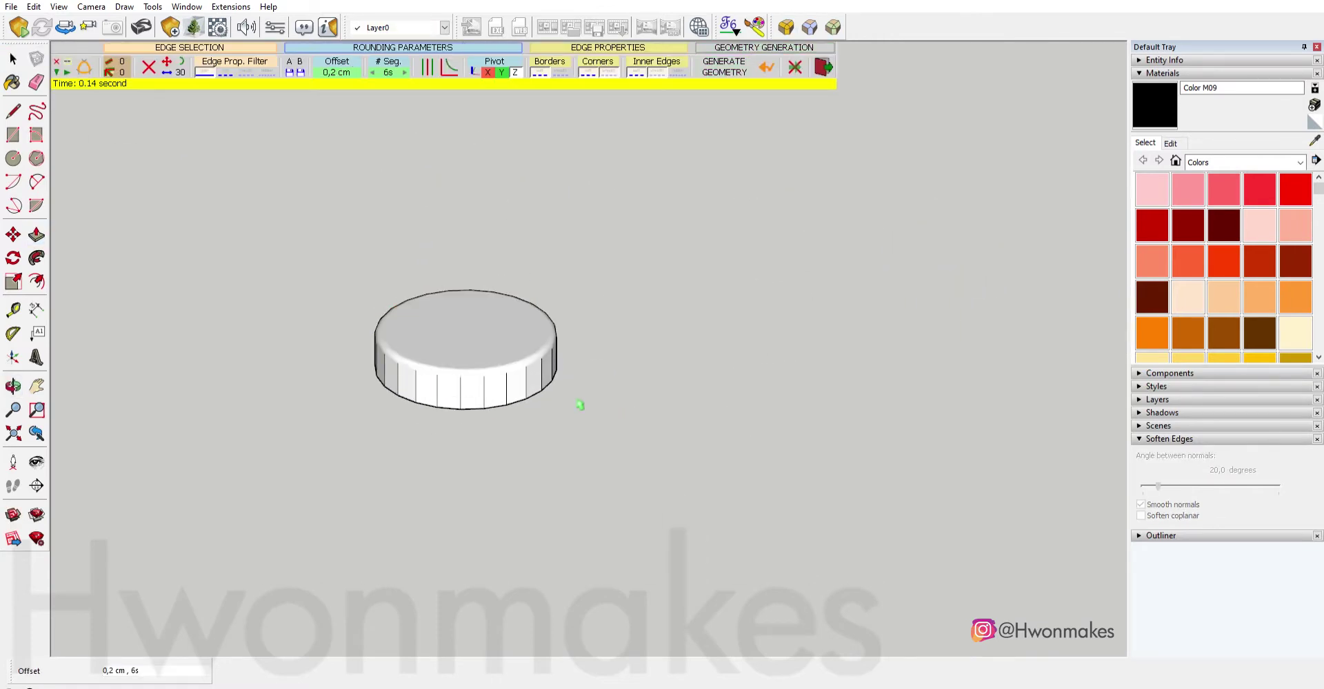
{"action": "left_click", "coordinate": [1140, 515]}
{"action": "scroll", "coordinate": [796, 392], "scroll_direction": "down", "scroll_amount": 5}
{"action": "scroll", "coordinate": [793, 221], "scroll_direction": "up", "scroll_amount": 2}
{"action": "triple_click", "coordinate": [804, 221]}
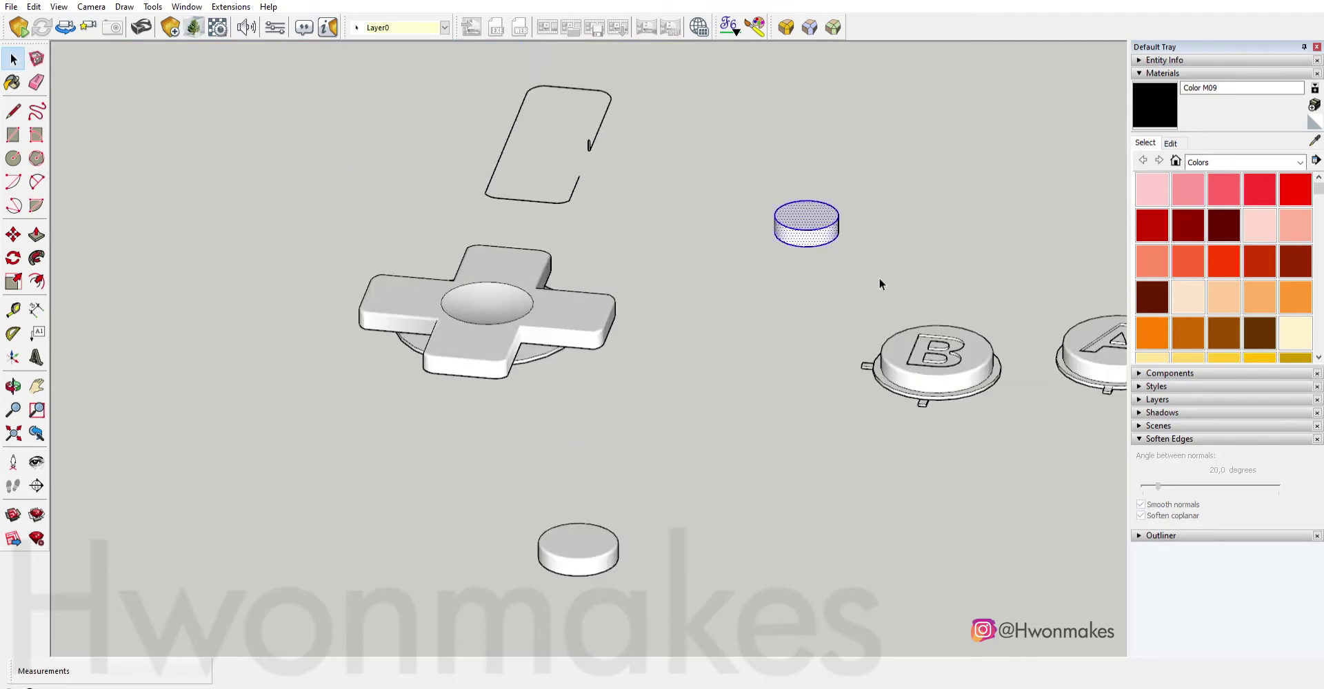
{"action": "scroll", "coordinate": [805, 228], "scroll_direction": "up", "scroll_amount": 2}
{"action": "left_click", "coordinate": [786, 27]}
{"action": "scroll", "coordinate": [793, 352], "scroll_direction": "down", "scroll_amount": 2}
Offset both cylinders' bottom faces outward to form rings around their bases.
{"action": "mouse_move", "coordinate": [751, 413]}
{"action": "middle_mouse_down"}
{"action": "mouse_move", "coordinate": [901, 213]}
{"action": "mouse_move", "coordinate": [938, 411]}
{"action": "mouse_move", "coordinate": [976, 390]}
{"action": "mouse_move", "coordinate": [1020, 410]}
{"action": "mouse_move", "coordinate": [761, 237]}
{"action": "middle_mouse_up"}
{"action": "key", "text": "f"}
{"action": "left_click", "coordinate": [939, 411]}
{"action": "key", "text": "space"}
{"action": "scroll", "coordinate": [761, 241], "scroll_direction": "up", "scroll_amount": 3}
{"action": "key", "text": "f"}
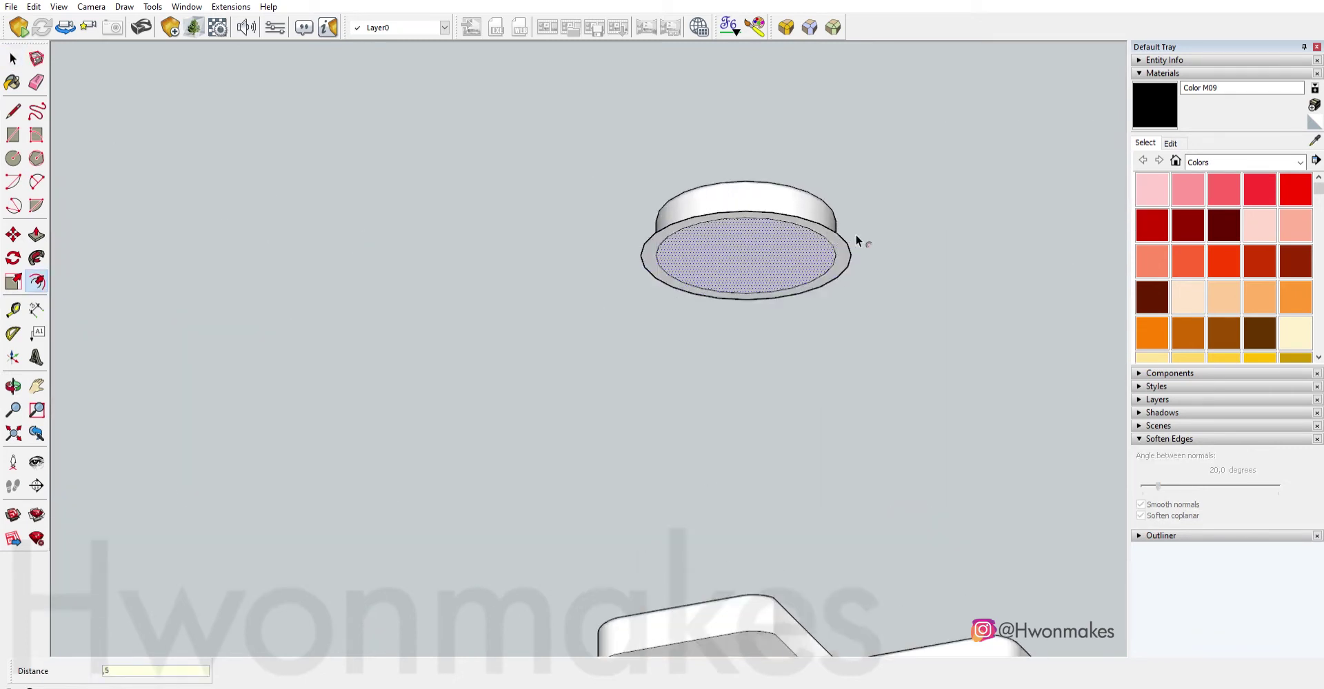
{"action": "scroll", "coordinate": [855, 240], "scroll_direction": "up", "scroll_amount": 2}
Push/Pull both offset rings 0,2 cm into thin flanges.
{"action": "key", "text": "p"}
{"action": "scroll", "coordinate": [804, 260], "scroll_direction": "down", "scroll_amount": 3}
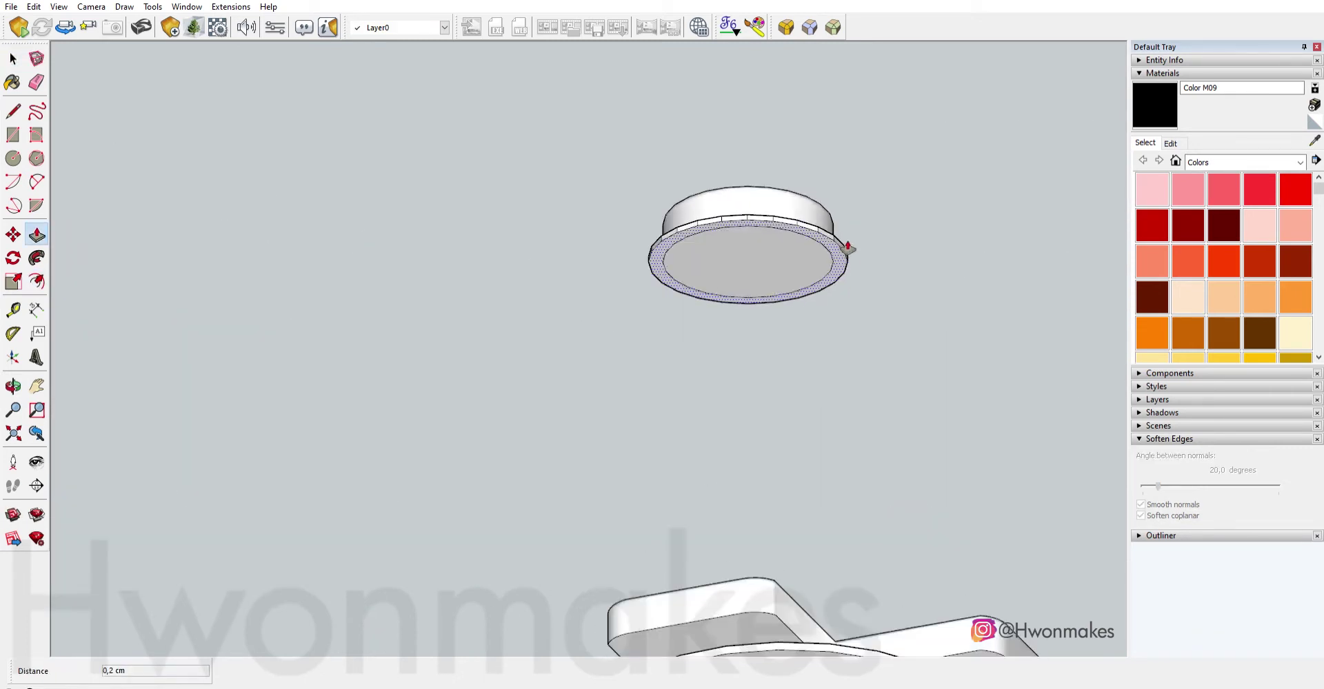
{"action": "double_click", "coordinate": [837, 257]}
{"action": "scroll", "coordinate": [674, 355], "scroll_direction": "down", "scroll_amount": 3}
{"action": "scroll", "coordinate": [730, 330], "scroll_direction": "up", "scroll_amount": 4}
{"action": "key", "text": "p"}
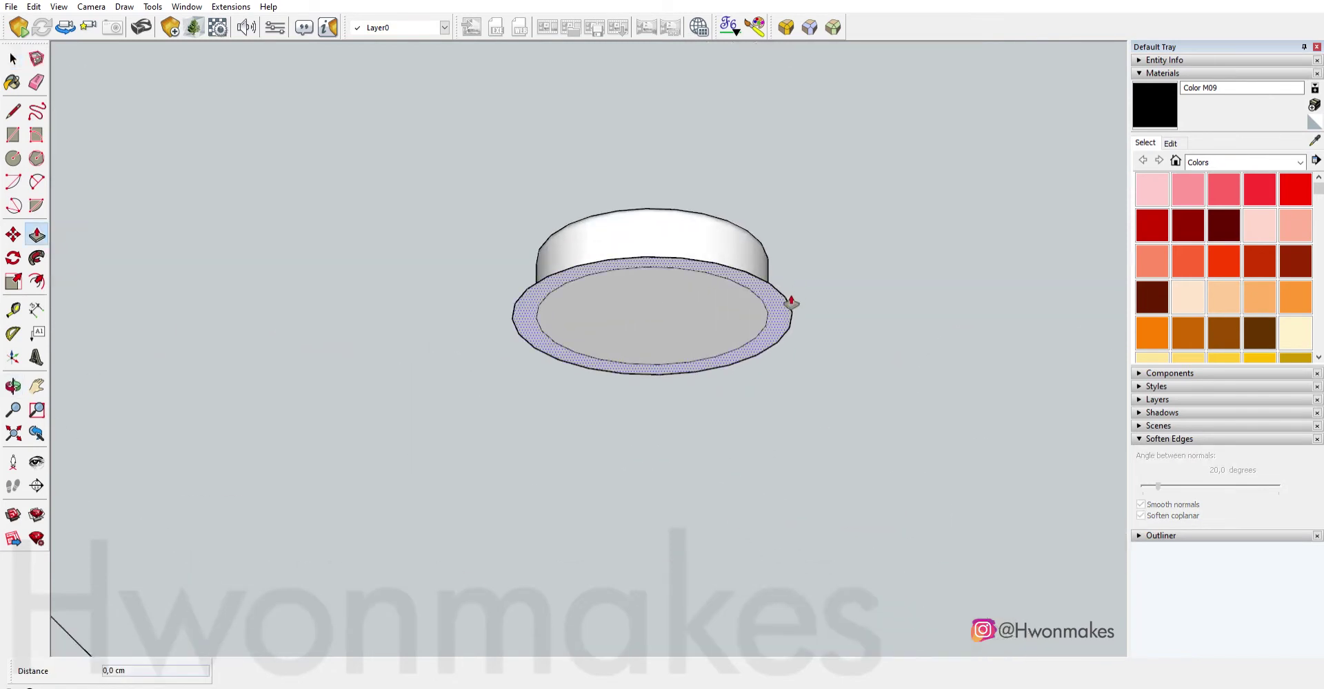
{"action": "scroll", "coordinate": [599, 234], "scroll_direction": "down", "scroll_amount": 3}
{"action": "scroll", "coordinate": [755, 399], "scroll_direction": "down", "scroll_amount": 3}
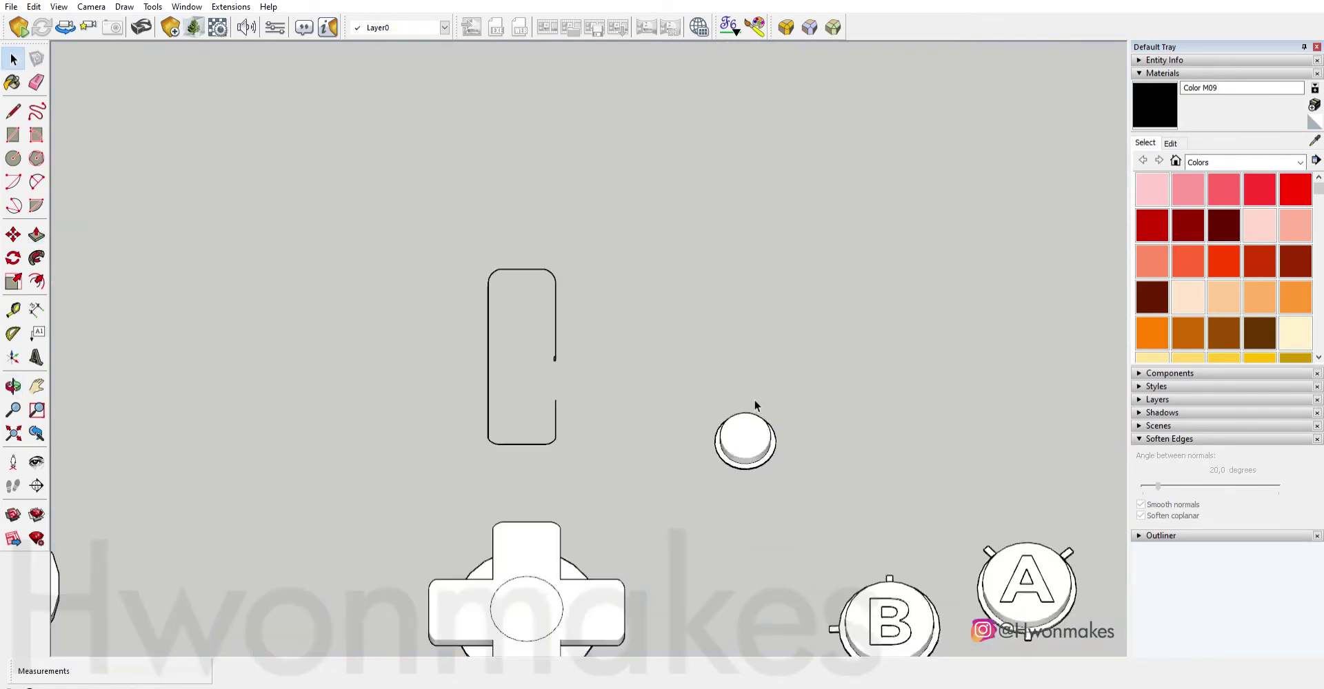
{"action": "key", "text": "space"}
{"action": "scroll", "coordinate": [754, 399], "scroll_direction": "down", "scroll_amount": 2}
Paint the D-pad and B/A buttons medium gray with Color M03.
{"action": "scroll", "coordinate": [804, 531], "scroll_direction": "up", "scroll_amount": 2}
{"action": "scroll", "coordinate": [725, 400], "scroll_direction": "down", "scroll_amount": 2}
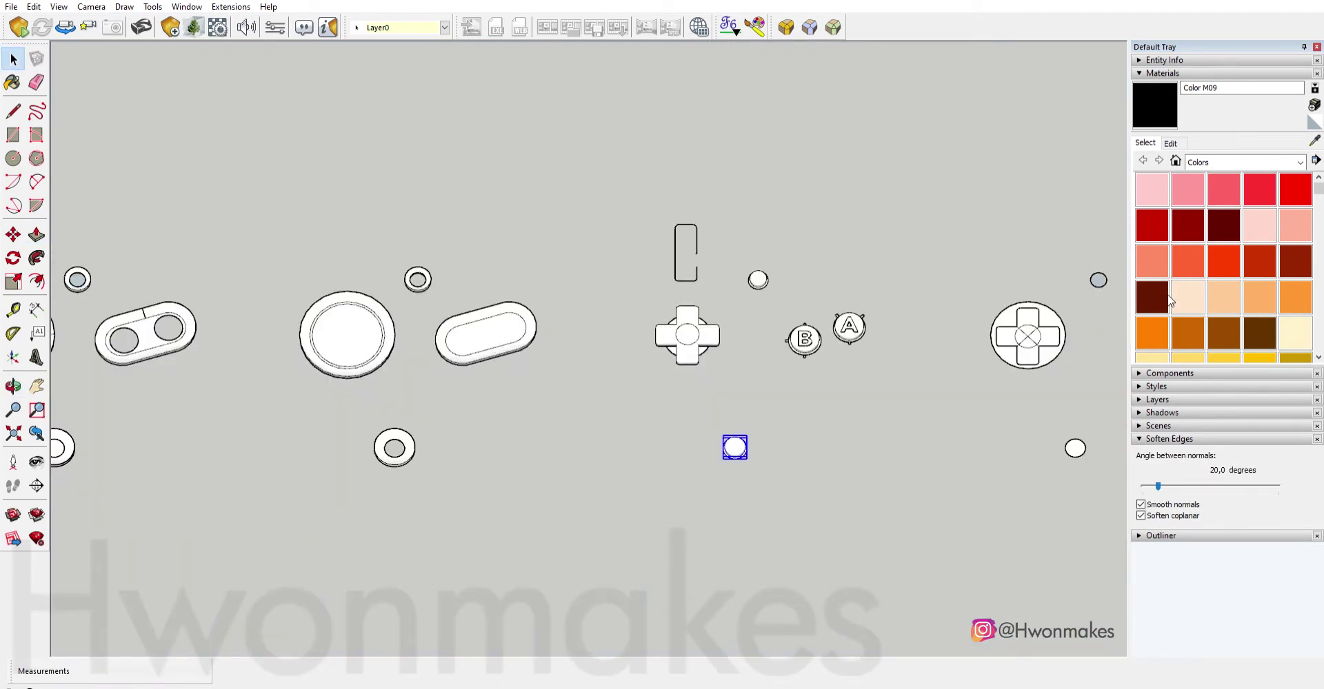
{"action": "key", "text": "b"}
{"action": "scroll", "coordinate": [1170, 302], "scroll_direction": "down", "scroll_amount": 10}
{"action": "left_click", "coordinate": [1260, 293]}
{"action": "scroll", "coordinate": [690, 310], "scroll_direction": "up", "scroll_amount": 2}
{"action": "left_click", "coordinate": [658, 290]}
{"action": "left_click", "coordinate": [917, 276]}
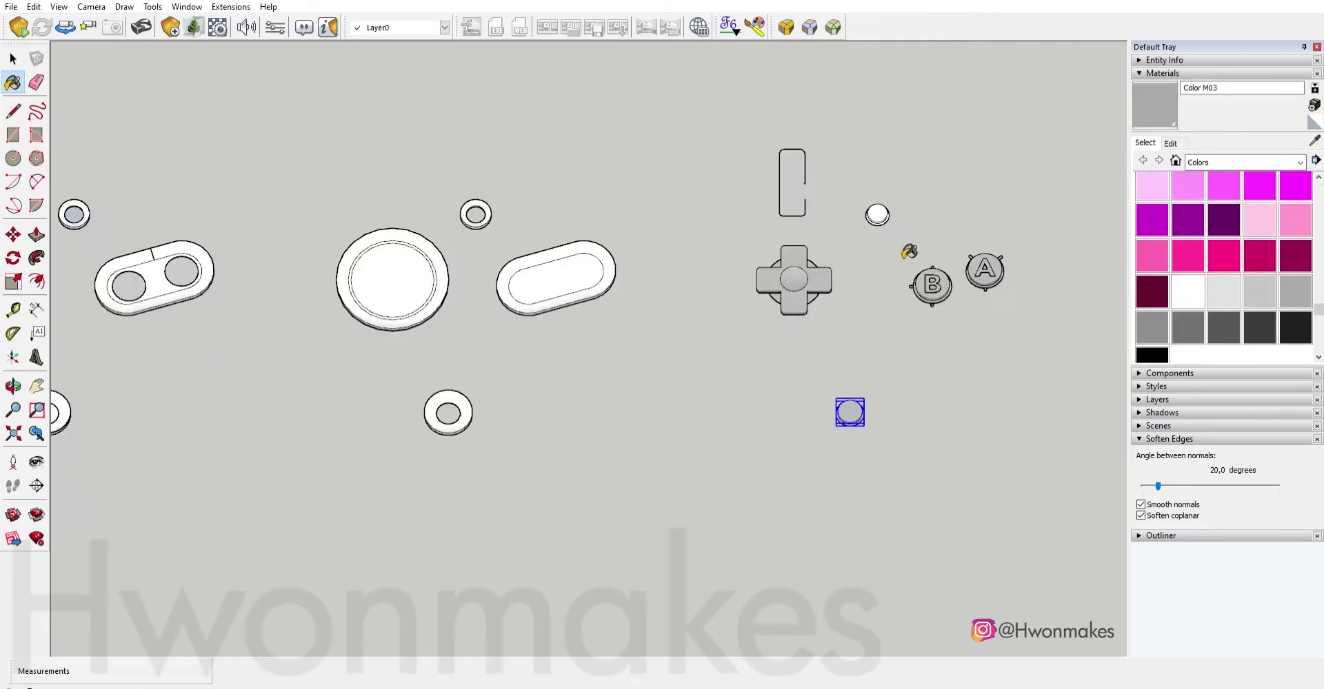
{"action": "scroll", "coordinate": [909, 251], "scroll_direction": "down", "scroll_amount": 2}
{"action": "scroll", "coordinate": [786, 289], "scroll_direction": "down", "scroll_amount": 1}
{"action": "scroll", "coordinate": [717, 300], "scroll_direction": "down", "scroll_amount": 1}
Select the D-pad, its base, the B/A base and the two small rings.
{"action": "key", "text": "space"}
{"action": "scroll", "coordinate": [228, 268], "scroll_direction": "up", "scroll_amount": 3}
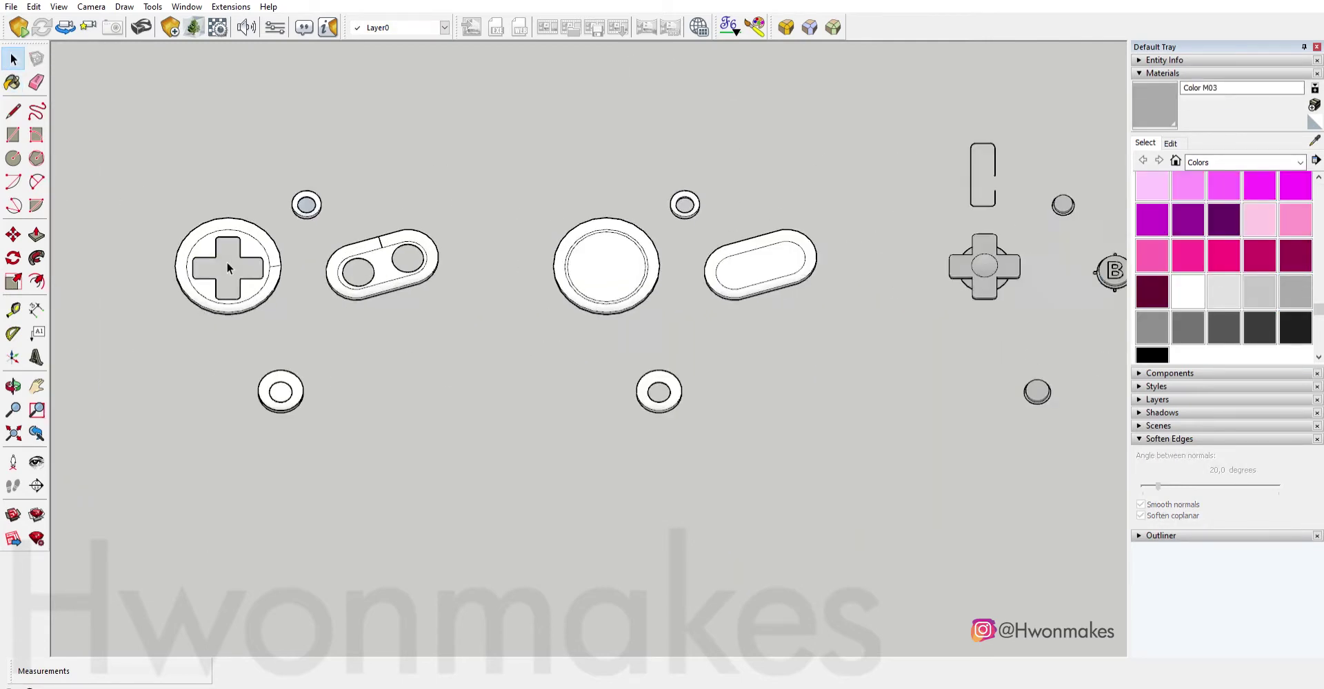
{"action": "scroll", "coordinate": [228, 268], "scroll_direction": "up", "scroll_amount": 2}
{"action": "left_click", "coordinate": [349, 191]}
{"action": "scroll", "coordinate": [387, 432], "scroll_direction": "down", "scroll_amount": 2}
{"action": "scroll", "coordinate": [287, 284], "scroll_direction": "up", "scroll_amount": 2}
{"action": "left_click", "coordinate": [286, 284]}
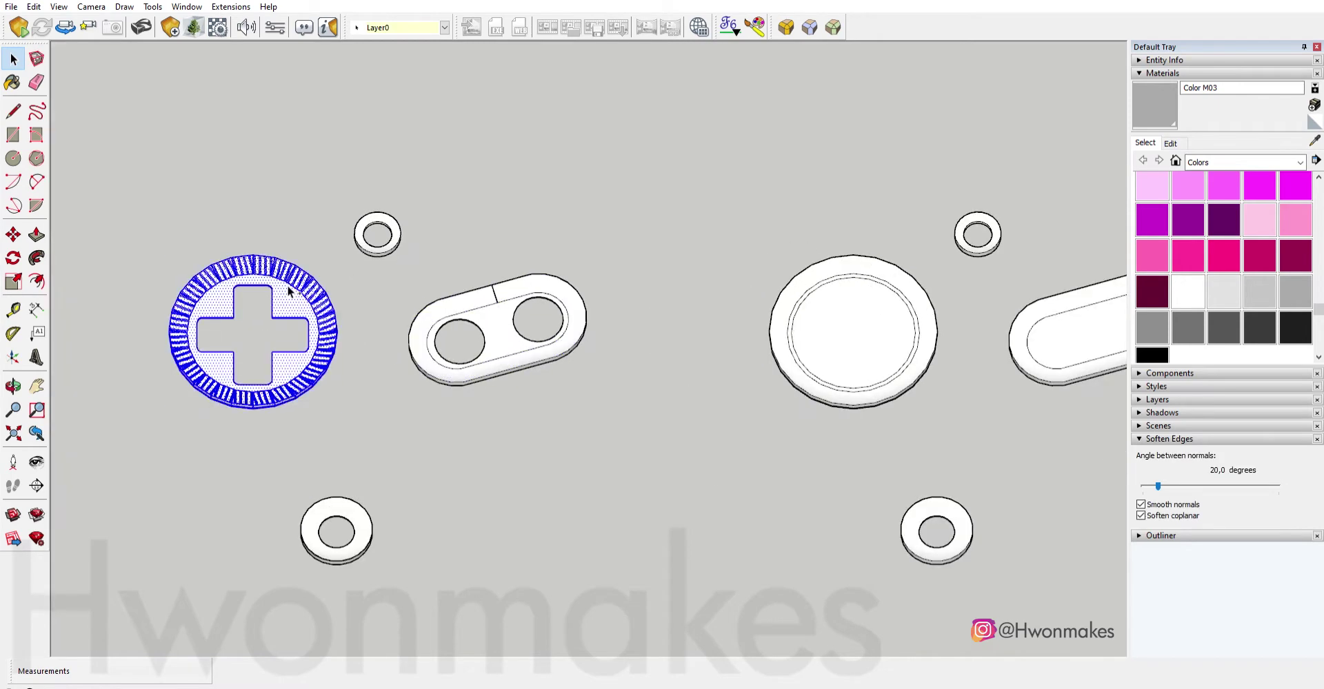
{"action": "left_click", "coordinate": [482, 324]}
{"action": "left_click", "coordinate": [402, 256]}
{"action": "left_click", "coordinate": [364, 536]}
{"action": "scroll", "coordinate": [363, 536], "scroll_direction": "down", "scroll_amount": 2}
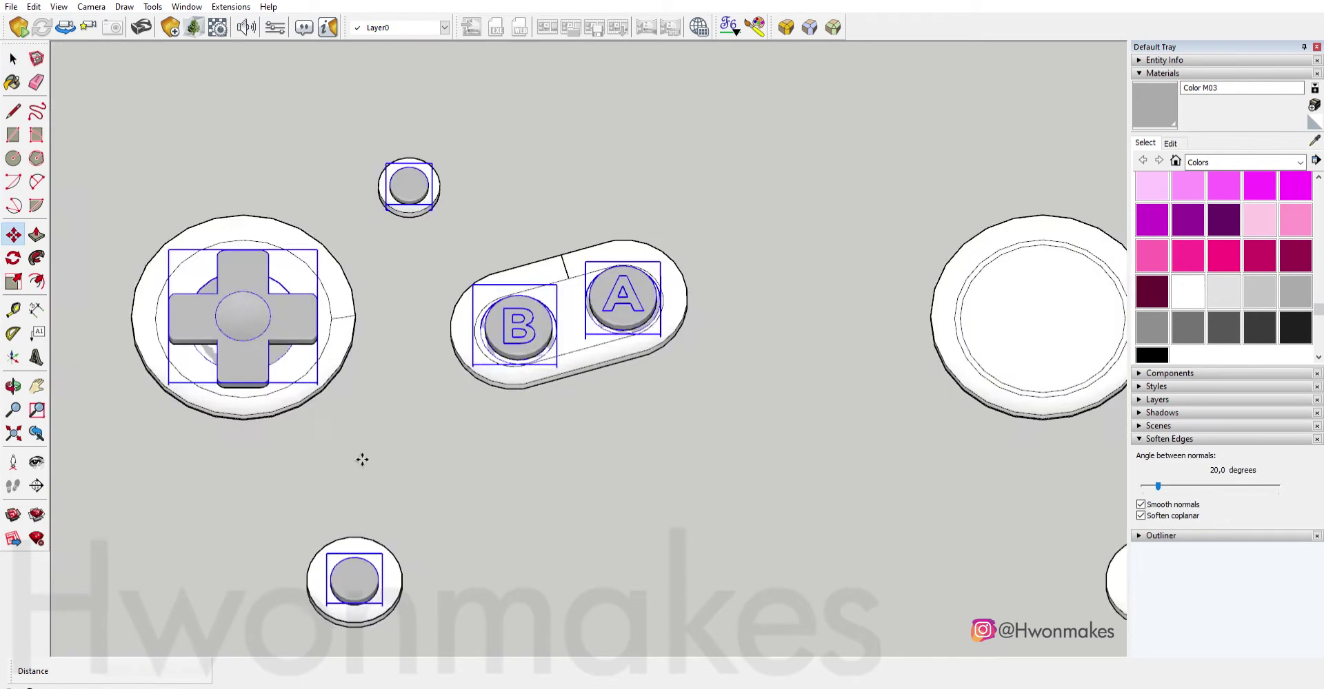
Seat the selected buttons in their bases, checking from tilted and top-down views.
{"action": "mouse_move", "coordinate": [360, 458]}
{"action": "middle_mouse_down"}
{"action": "mouse_move", "coordinate": [504, 289]}
{"action": "mouse_move", "coordinate": [524, 344]}
{"action": "middle_mouse_up"}
{"action": "scroll", "coordinate": [552, 324], "scroll_direction": "up", "scroll_amount": 3}
{"action": "key", "text": "m"}
{"action": "scroll", "coordinate": [609, 357], "scroll_direction": "up", "scroll_amount": 2}
{"action": "scroll", "coordinate": [648, 276], "scroll_direction": "down", "scroll_amount": 1}
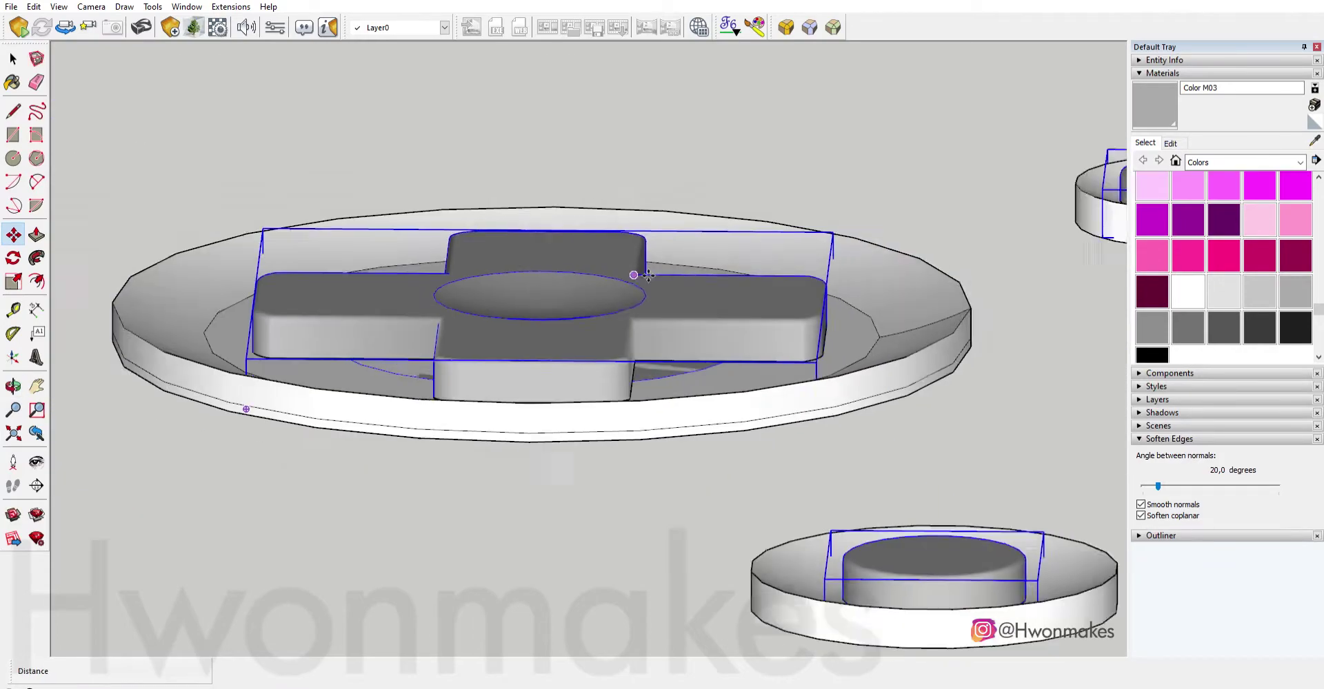
{"action": "scroll", "coordinate": [758, 324], "scroll_direction": "down", "scroll_amount": 3}
{"action": "scroll", "coordinate": [874, 370], "scroll_direction": "up", "scroll_amount": 2}
{"action": "middle_click_drag", "start_coordinate": [864, 370], "coordinate": [889, 416]}
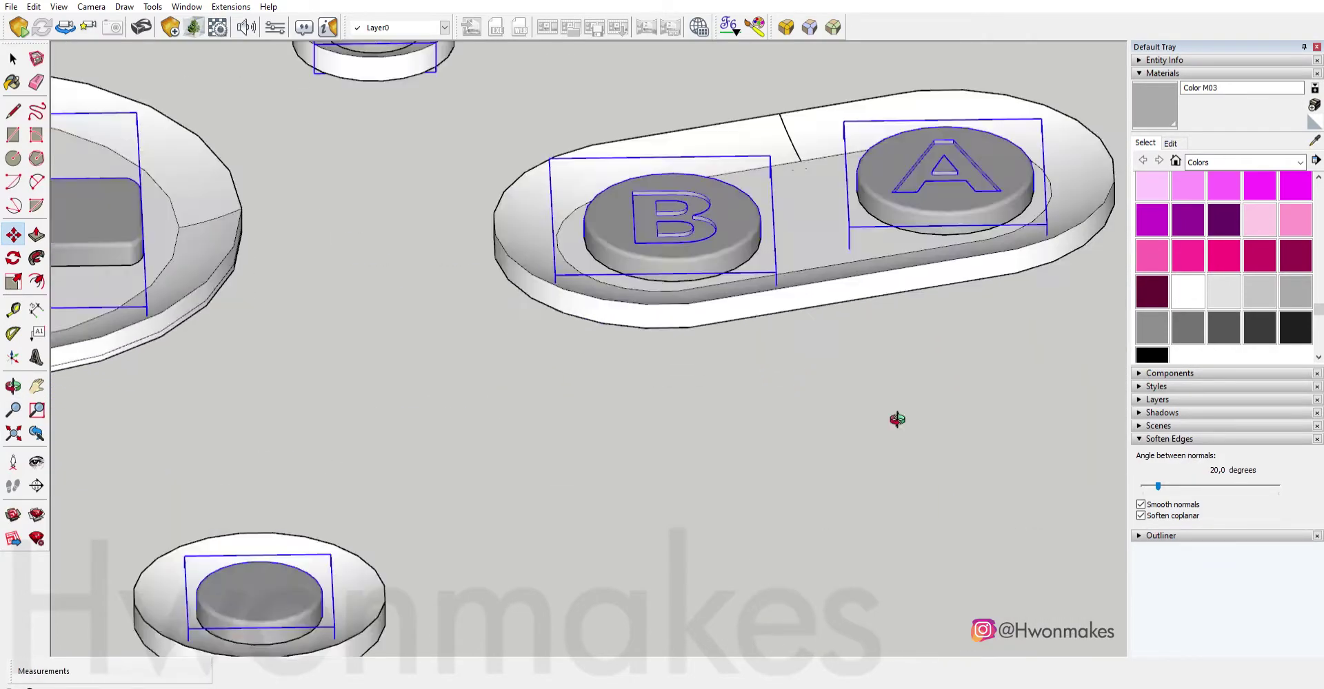
{"action": "scroll", "coordinate": [763, 257], "scroll_direction": "down", "scroll_amount": 5}
{"action": "middle_click_drag", "start_coordinate": [763, 257], "coordinate": [793, 448]}
{"action": "scroll", "coordinate": [812, 532], "scroll_direction": "up", "scroll_amount": 4}
{"action": "scroll", "coordinate": [757, 366], "scroll_direction": "down", "scroll_amount": 3}
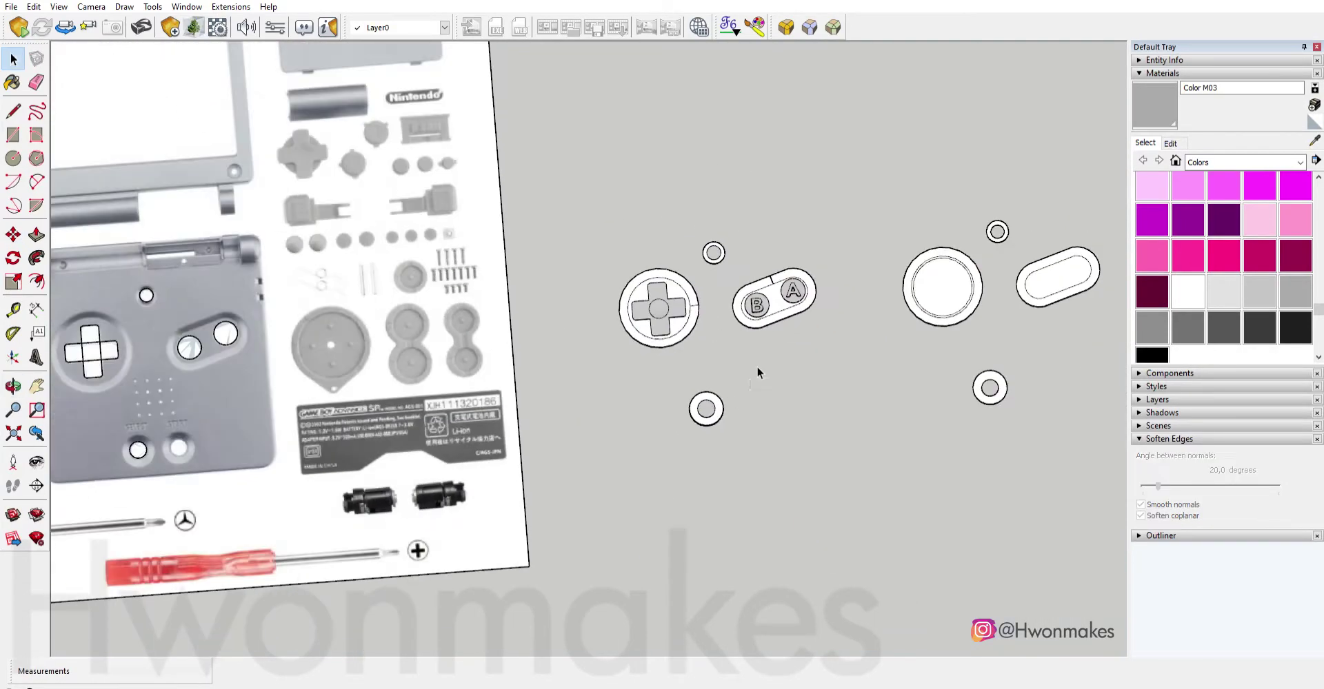
{"action": "scroll", "coordinate": [757, 367], "scroll_direction": "up", "scroll_amount": 2}
Paint the button bases dark magenta with Color L11.
{"action": "left_click", "coordinate": [1296, 256]}
{"action": "scroll", "coordinate": [689, 275], "scroll_direction": "down", "scroll_amount": 4}
{"action": "scroll", "coordinate": [567, 257], "scroll_direction": "up", "scroll_amount": 5}
{"action": "left_click", "coordinate": [567, 256]}
{"action": "scroll", "coordinate": [443, 142], "scroll_direction": "up", "scroll_amount": 2}
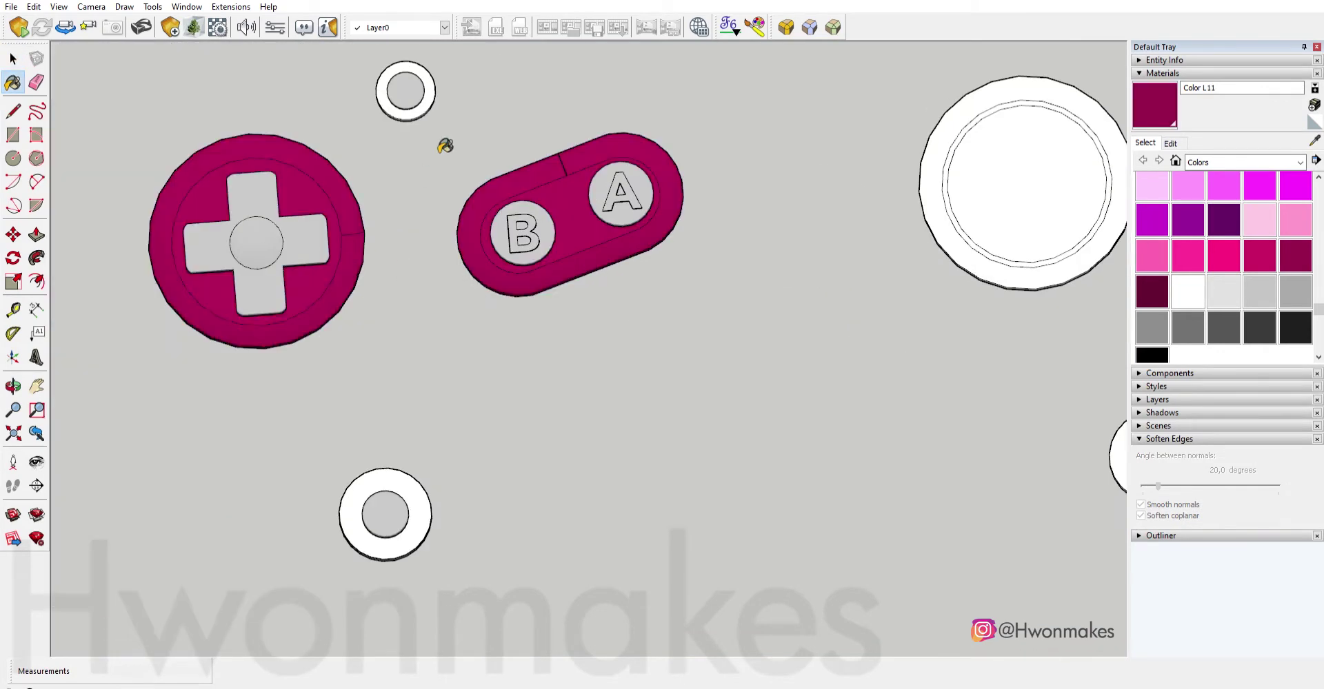
{"action": "scroll", "coordinate": [624, 408], "scroll_direction": "down", "scroll_amount": 2}
{"action": "key", "text": "space"}
Select the D-pad and button parts together and pick a base point to move them from.
{"action": "mouse_move", "coordinate": [624, 408]}
{"action": "middle_mouse_down"}
{"action": "mouse_move", "coordinate": [415, 204]}
{"action": "mouse_move", "coordinate": [493, 247]}
{"action": "middle_mouse_up"}
{"action": "scroll", "coordinate": [424, 206], "scroll_direction": "up", "scroll_amount": 2}
{"action": "scroll", "coordinate": [424, 205], "scroll_direction": "down", "scroll_amount": 5}
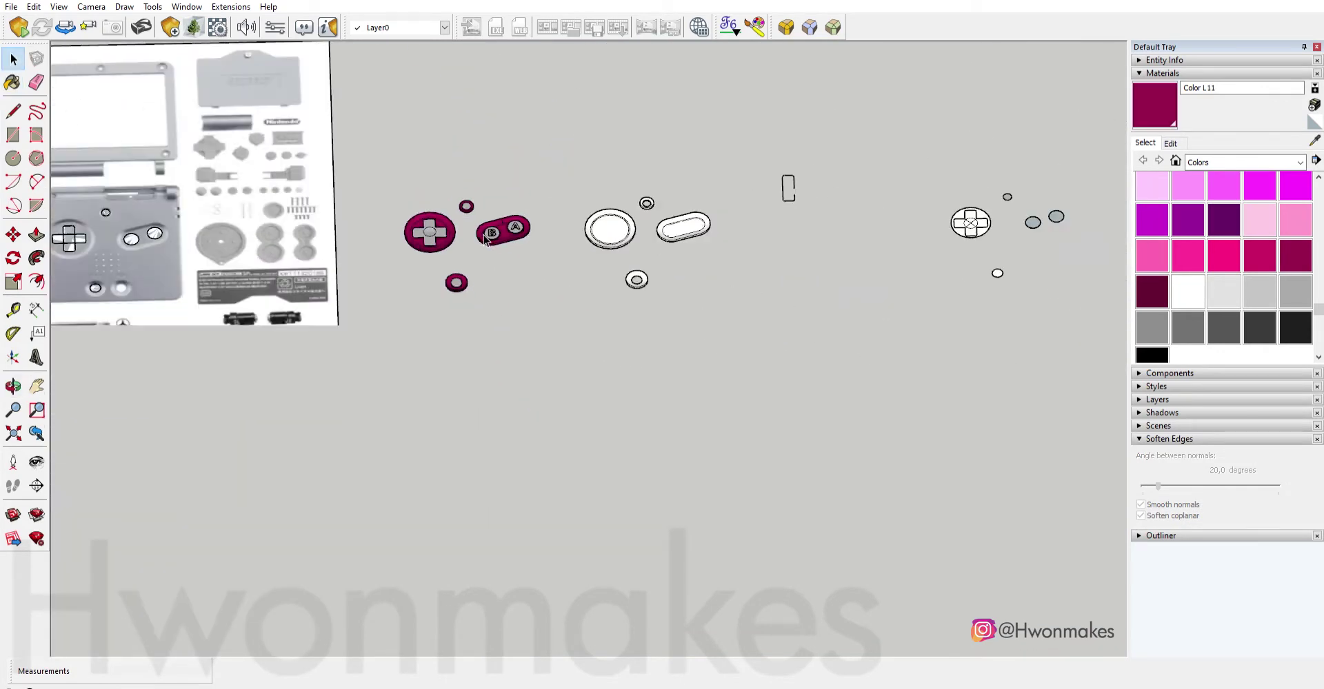
{"action": "left_click_drag", "start_coordinate": [450, 227], "coordinate": [451, 229]}
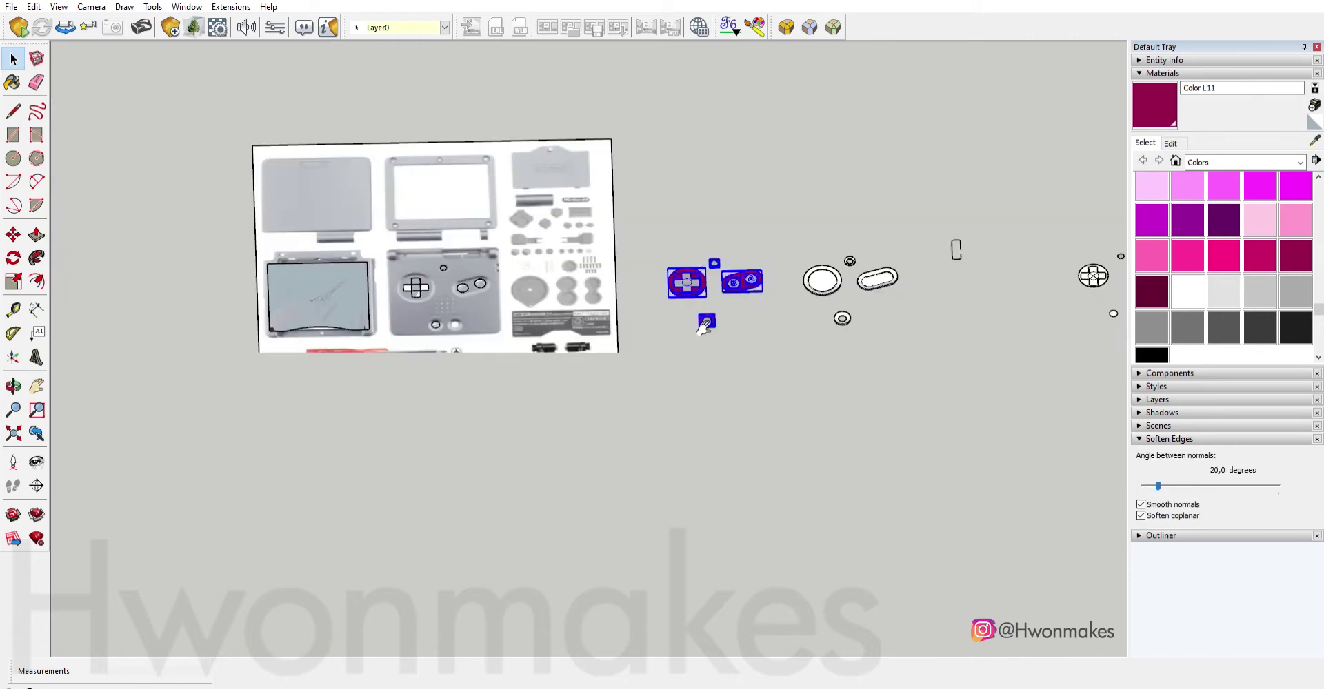
{"action": "scroll", "coordinate": [276, 311], "scroll_direction": "up", "scroll_amount": 5}
{"action": "scroll", "coordinate": [207, 358], "scroll_direction": "up", "scroll_amount": 5}
{"action": "key", "text": "m"}
{"action": "left_click", "coordinate": [129, 379]}
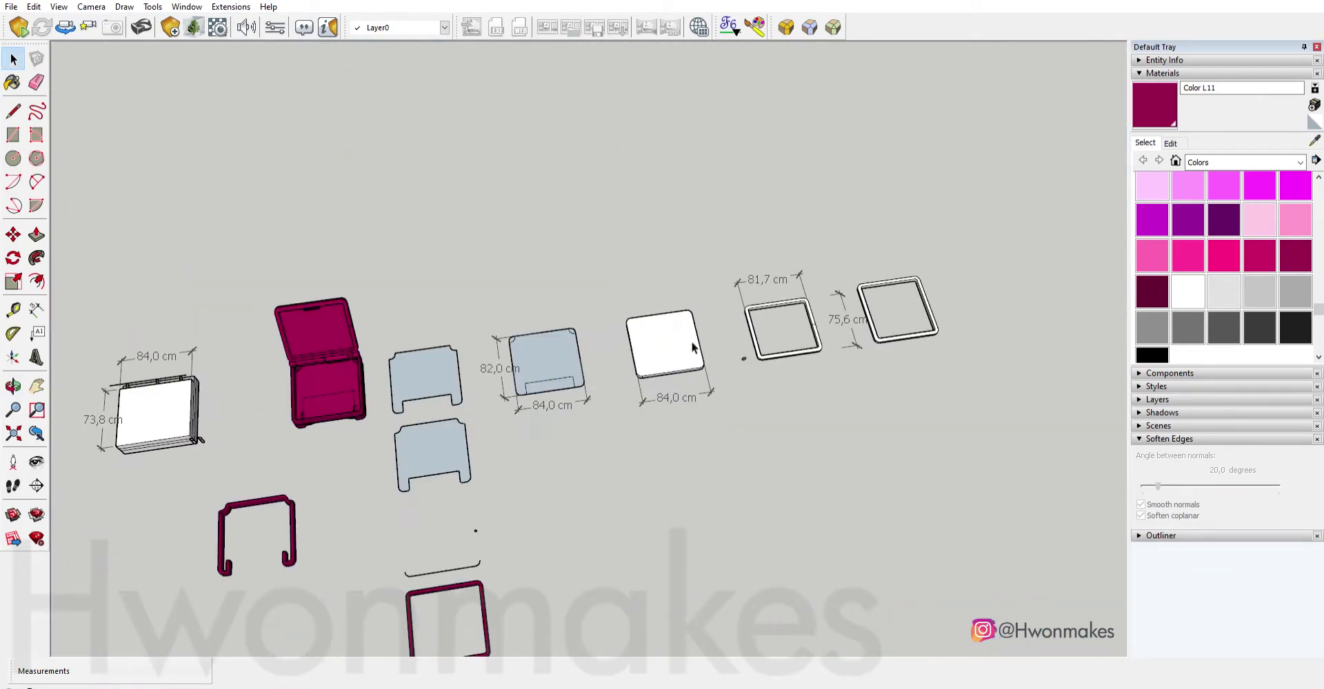
Move the faceplate a distance of 200 onto the magenta body, then box-select it with its parts.
{"action": "scroll", "coordinate": [460, 333], "scroll_direction": "down", "scroll_amount": 5}
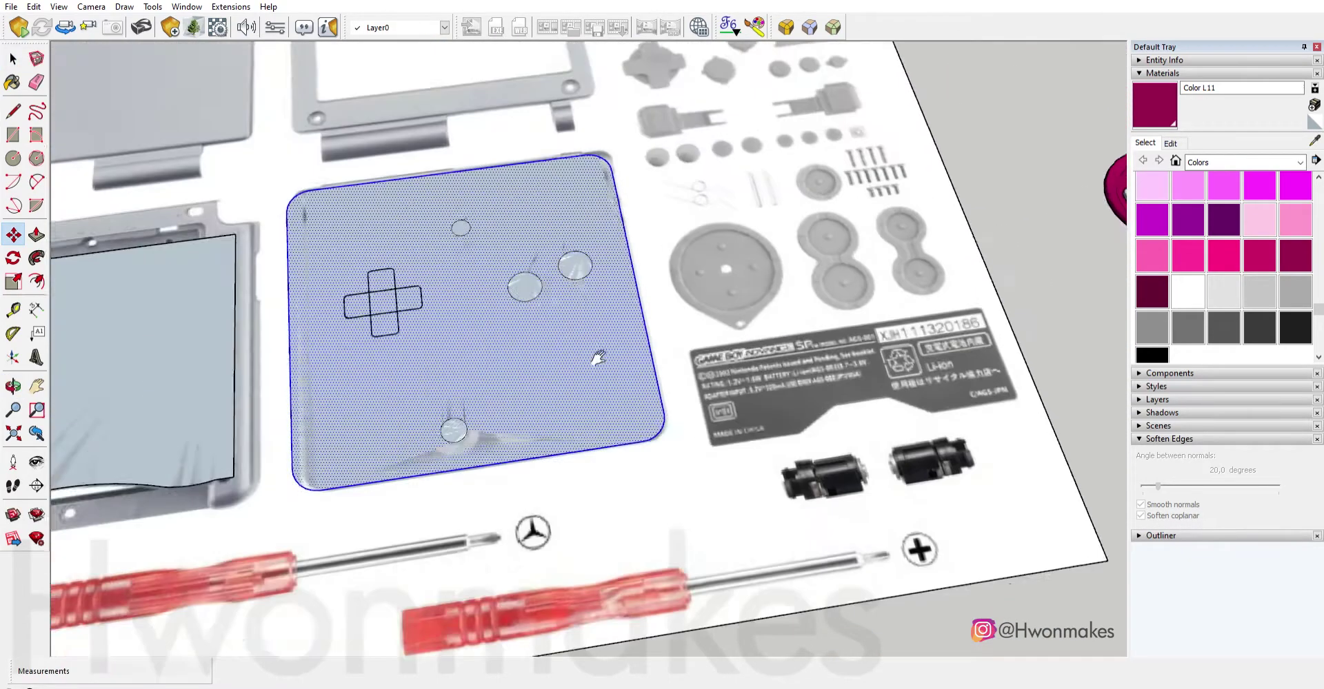
{"action": "scroll", "coordinate": [460, 333], "scroll_direction": "down", "scroll_amount": 3}
{"action": "scroll", "coordinate": [459, 333], "scroll_direction": "down", "scroll_amount": 3}
{"action": "type", "text": "200"}
{"action": "key", "text": "Return"}
{"action": "key", "text": "space"}
{"action": "left_click_drag", "start_coordinate": [633, 275], "coordinate": [908, 486]}
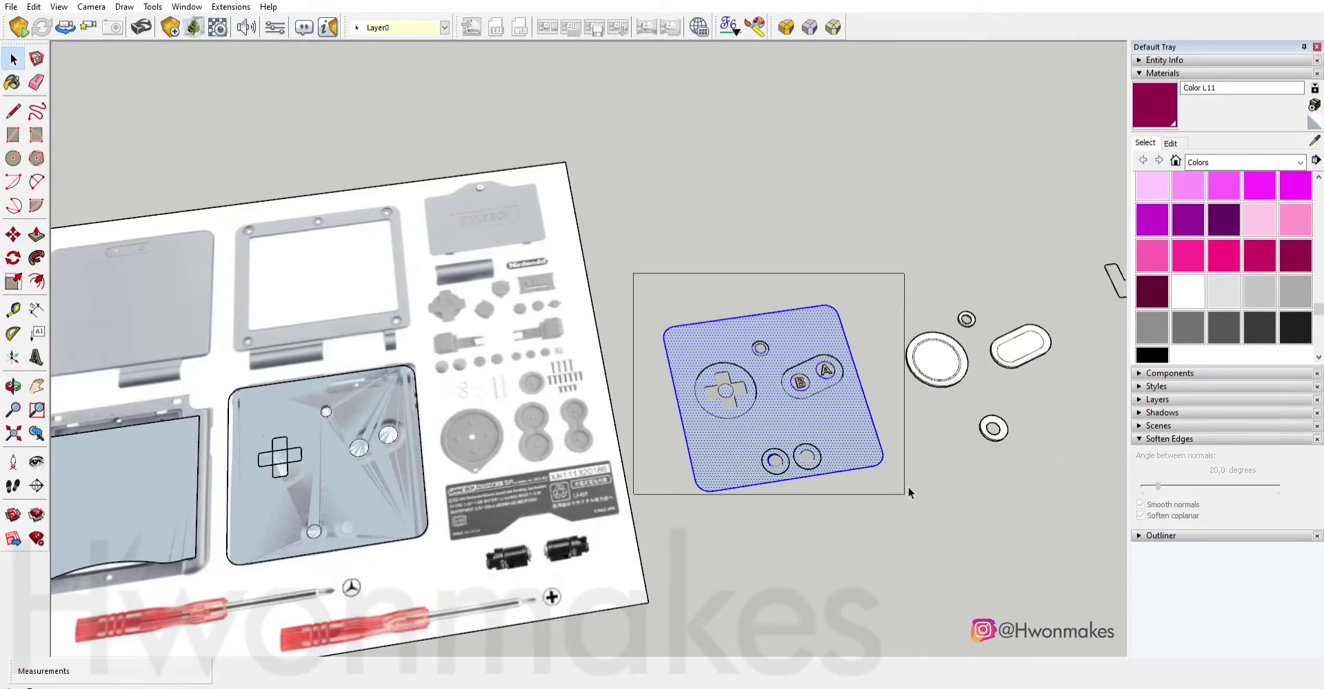
{"action": "scroll", "coordinate": [855, 437], "scroll_direction": "up", "scroll_amount": 2}
{"action": "key", "text": "space"}
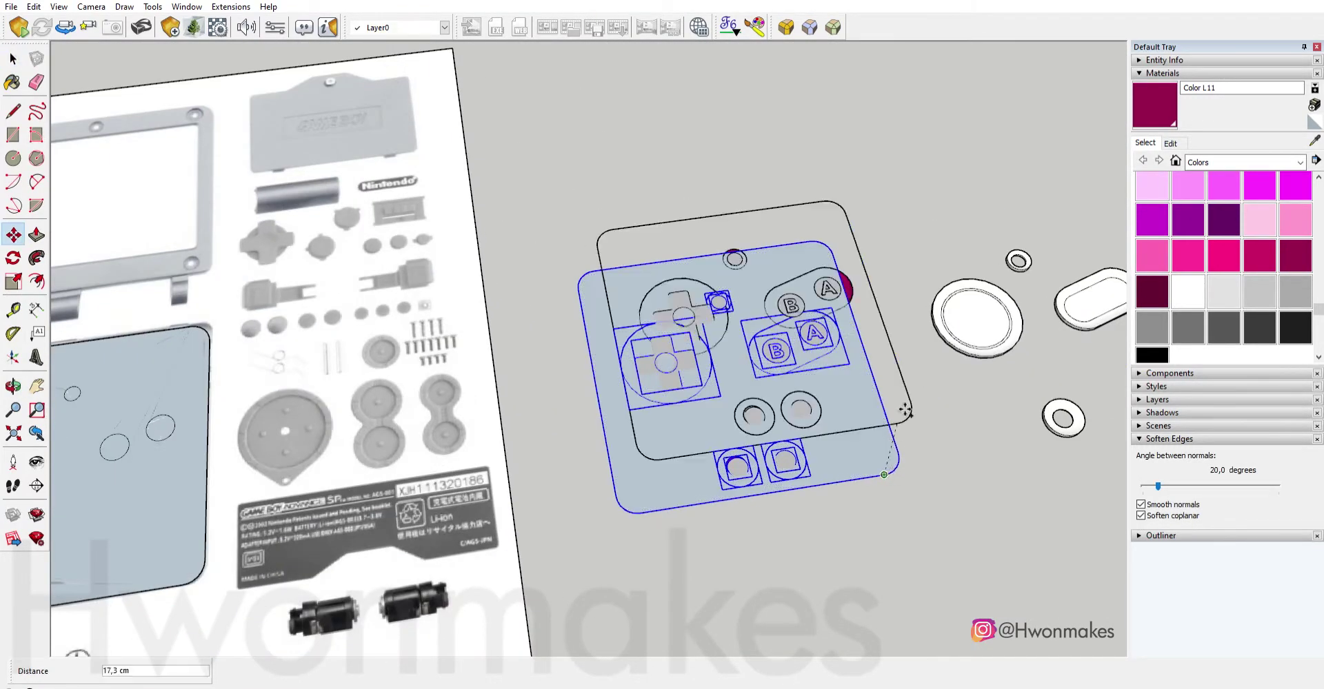
{"action": "scroll", "coordinate": [905, 412], "scroll_direction": "down", "scroll_amount": 5}
{"action": "scroll", "coordinate": [469, 386], "scroll_direction": "up", "scroll_amount": 6}
Set the faceplate down on the magenta body and orbit to inspect the open device.
{"action": "left_click", "coordinate": [421, 307]}
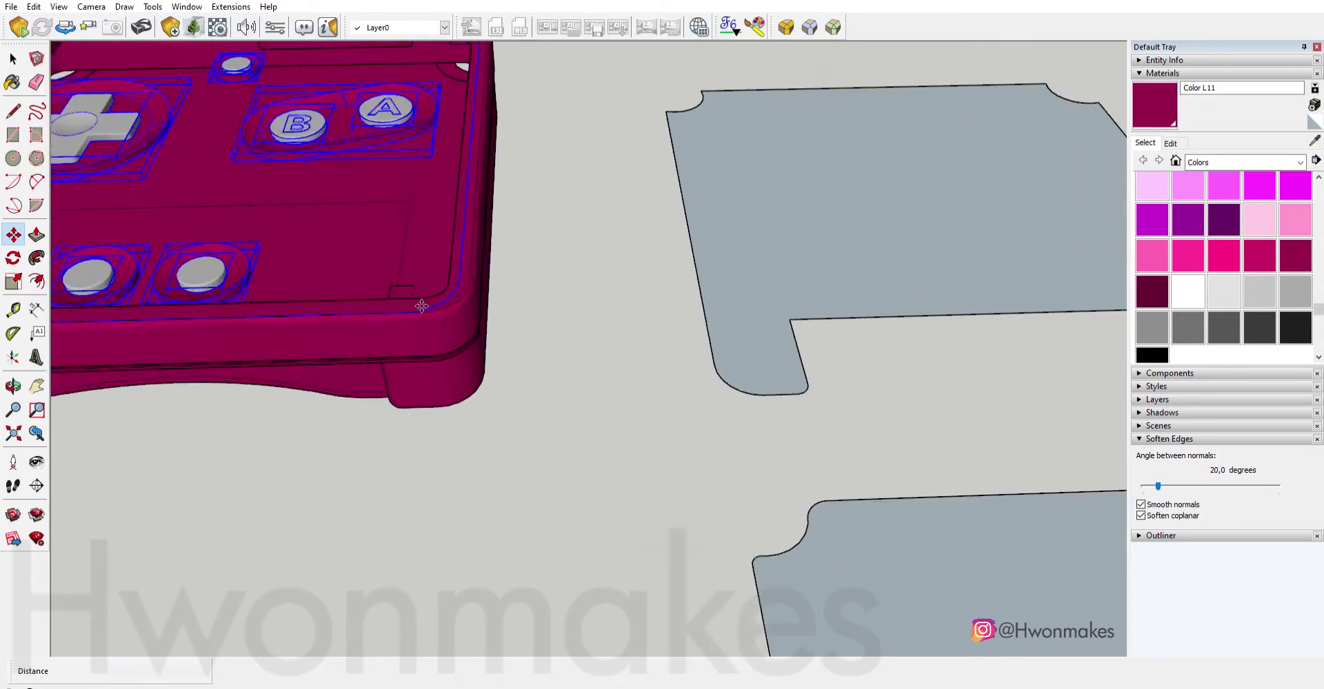
{"action": "scroll", "coordinate": [422, 306], "scroll_direction": "up", "scroll_amount": 2}
{"action": "scroll", "coordinate": [422, 310], "scroll_direction": "up", "scroll_amount": 1}
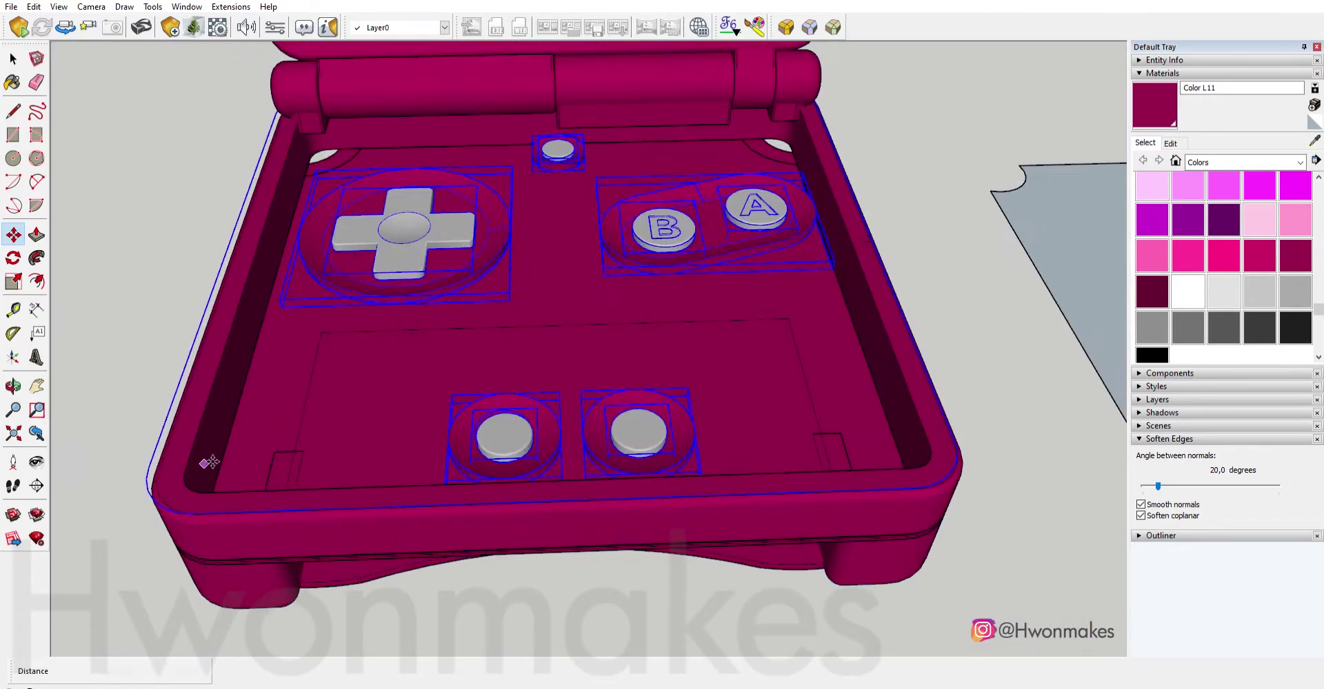
{"action": "middle_click_drag", "start_coordinate": [237, 540], "coordinate": [836, 375]}
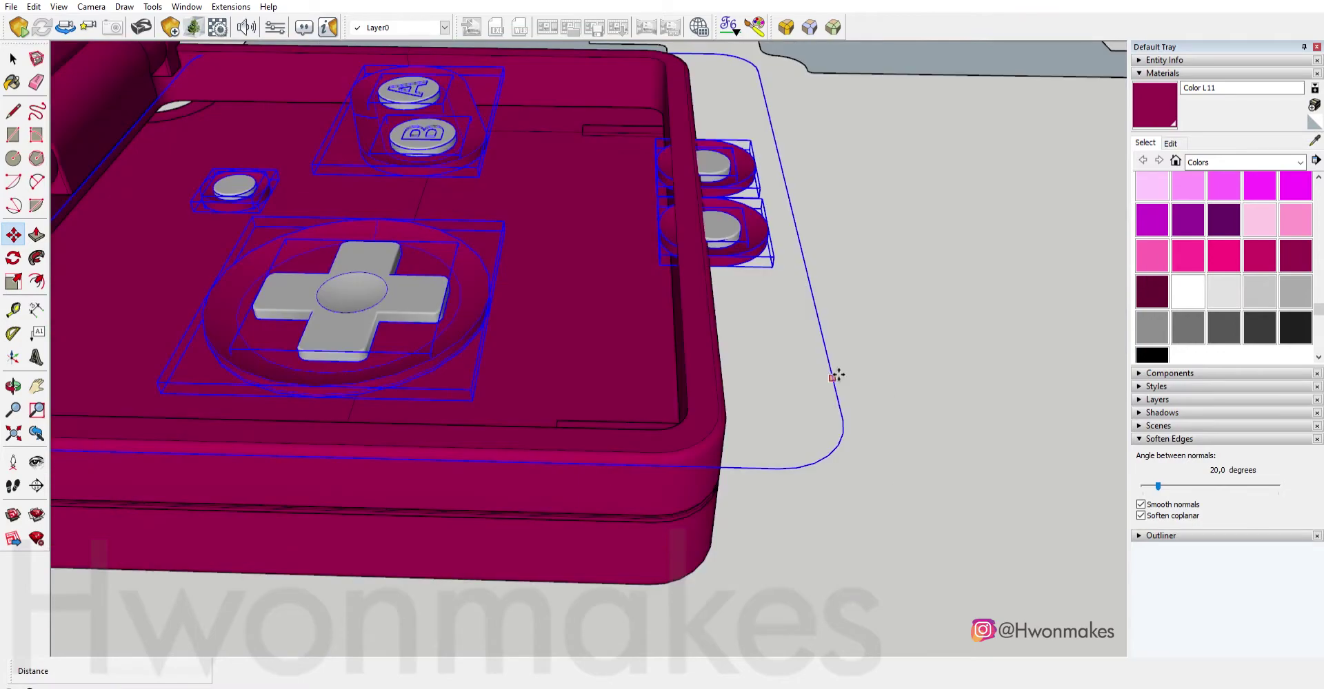
{"action": "scroll", "coordinate": [836, 375], "scroll_direction": "down", "scroll_amount": 3}
{"action": "mouse_move", "coordinate": [733, 370]}
{"action": "middle_mouse_down"}
{"action": "mouse_move", "coordinate": [352, 267]}
{"action": "mouse_move", "coordinate": [709, 644]}
{"action": "mouse_move", "coordinate": [883, 568]}
{"action": "middle_mouse_up"}
Enter and exit the body group, then select the whole magenta lower shell.
{"action": "key", "text": "space"}
{"action": "double_click", "coordinate": [746, 481]}
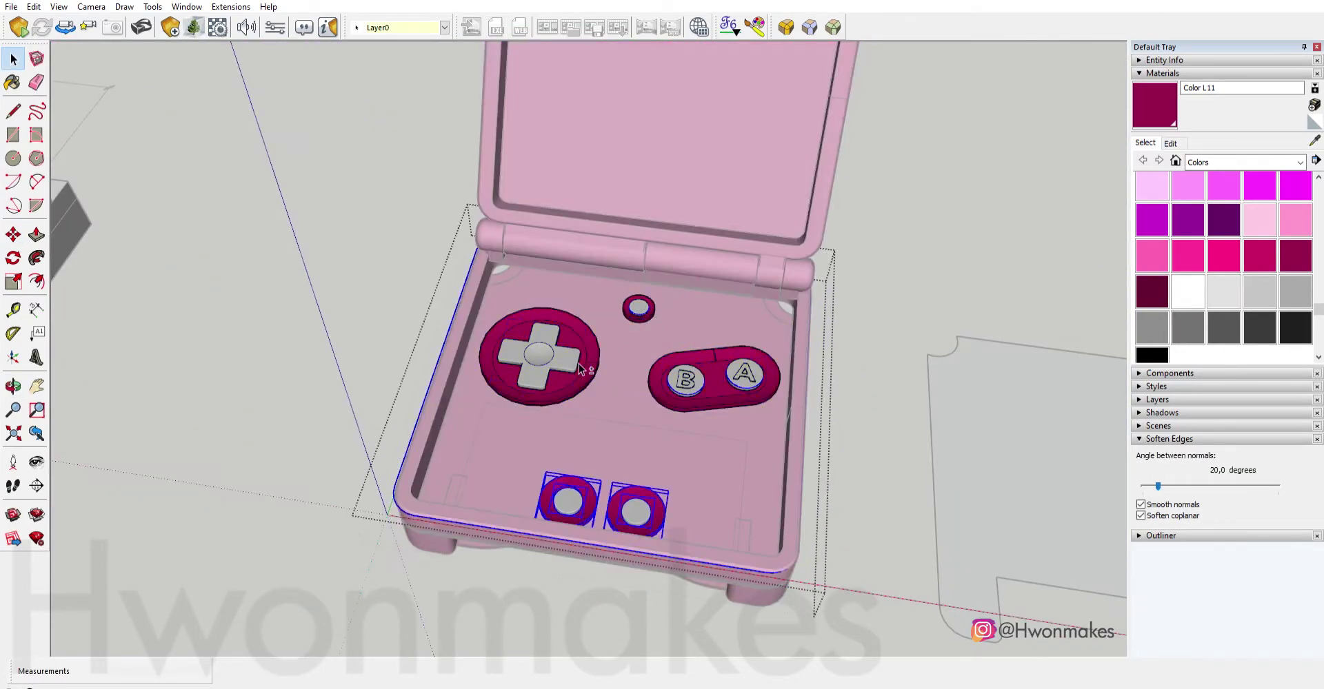
{"action": "left_click", "coordinate": [751, 467]}
{"action": "mouse_move", "coordinate": [750, 467]}
{"action": "middle_mouse_down"}
{"action": "mouse_move", "coordinate": [715, 424]}
{"action": "mouse_move", "coordinate": [863, 510]}
{"action": "mouse_move", "coordinate": [692, 341]}
{"action": "mouse_move", "coordinate": [346, 369]}
{"action": "middle_mouse_up"}
{"action": "left_click", "coordinate": [716, 424]}
{"action": "scroll", "coordinate": [644, 371], "scroll_direction": "down", "scroll_amount": 2}
{"action": "scroll", "coordinate": [346, 369], "scroll_direction": "up", "scroll_amount": 2}
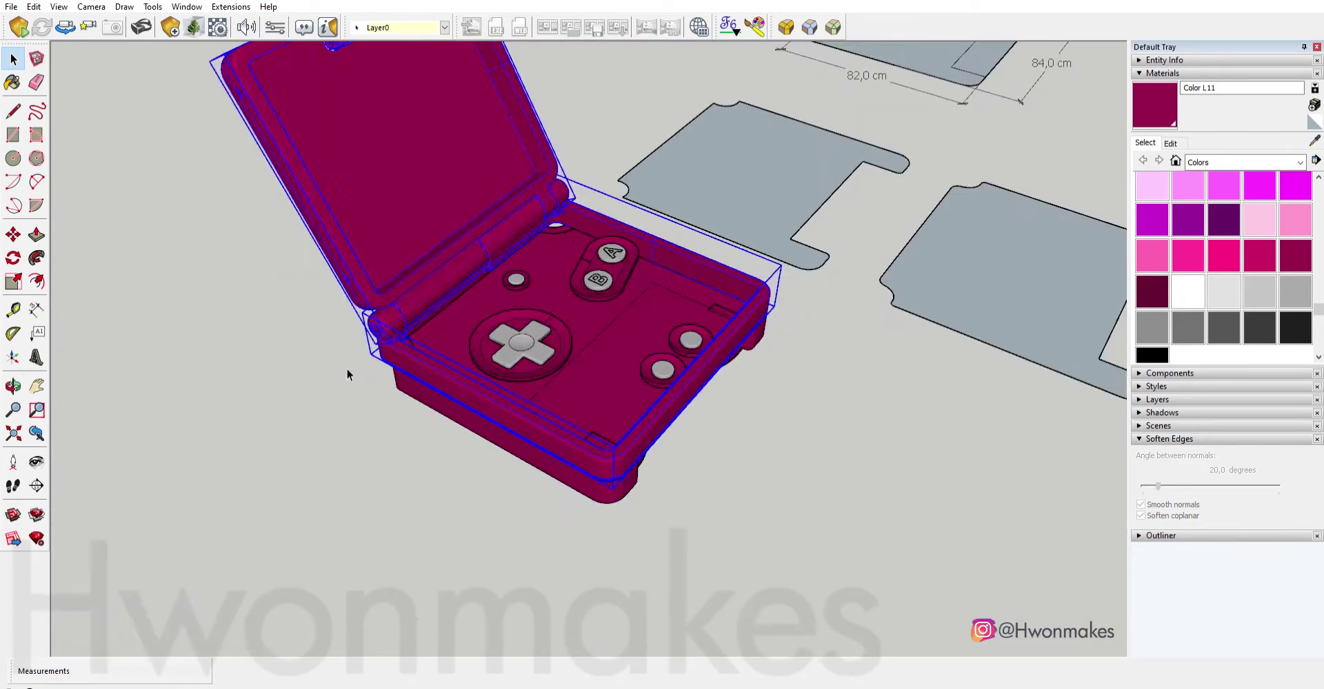
{"action": "scroll", "coordinate": [588, 299], "scroll_direction": "down", "scroll_amount": 3}
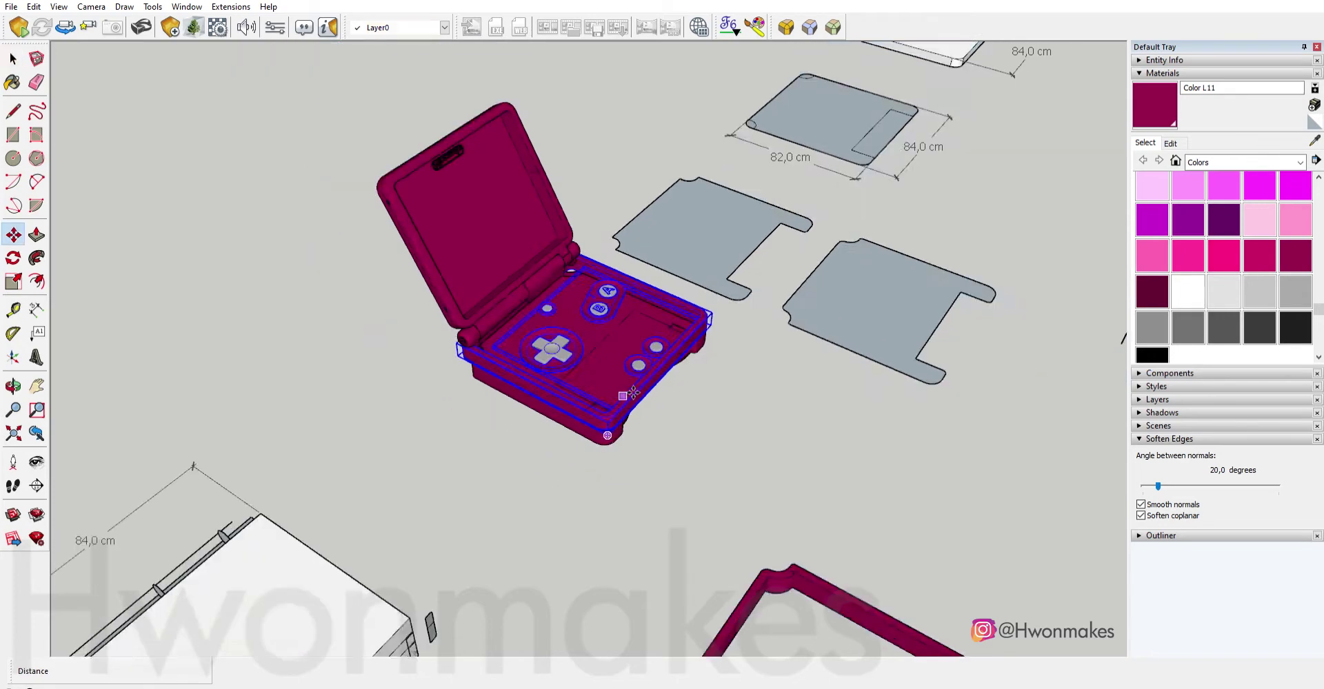
Place a copy of the lower shell among the loose parts, then select the bracket piece.
{"action": "key", "text": "m"}
{"action": "left_click", "coordinate": [649, 413]}
{"action": "key", "text": "ctrl"}
{"action": "left_click", "coordinate": [853, 508]}
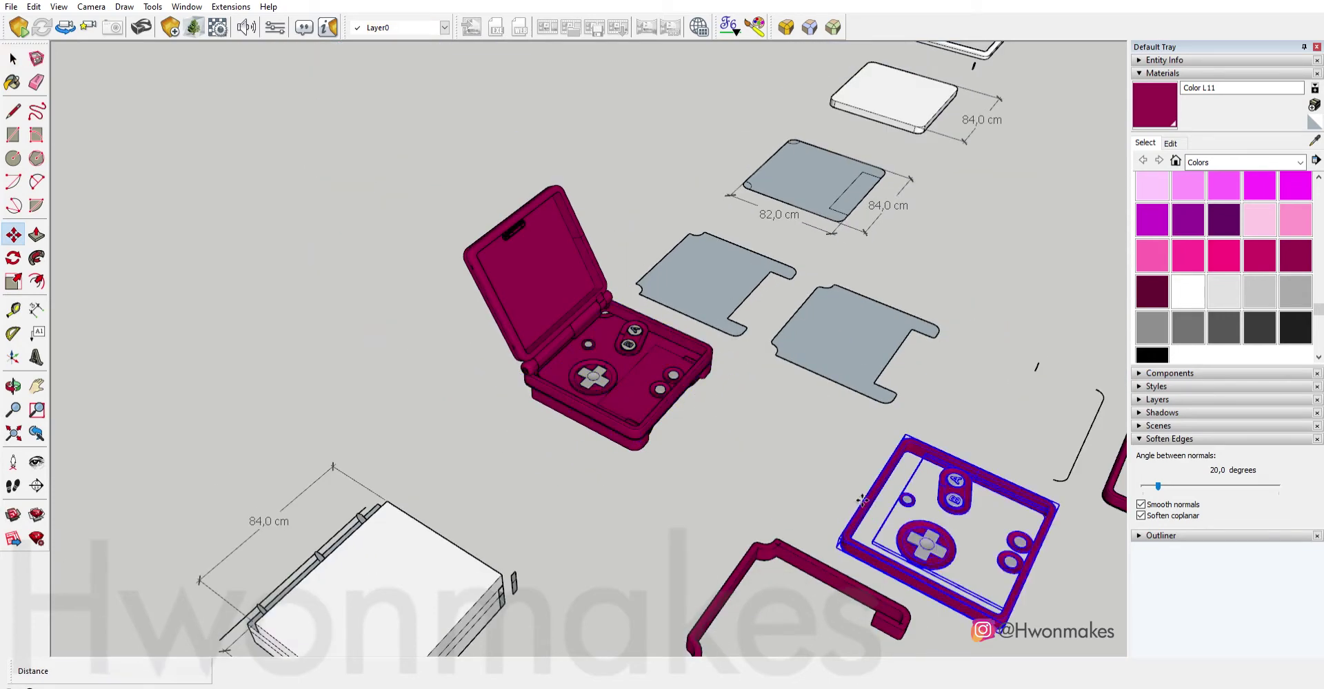
{"action": "middle_click_drag", "start_coordinate": [853, 508], "coordinate": [591, 458], "text": "shift"}
{"action": "key", "text": "space"}
{"action": "scroll", "coordinate": [554, 331], "scroll_direction": "up", "scroll_amount": 3}
{"action": "left_click", "coordinate": [396, 378]}
Open the device shell for editing and delete the grey button caps.
{"action": "scroll", "coordinate": [396, 378], "scroll_direction": "down", "scroll_amount": 3}
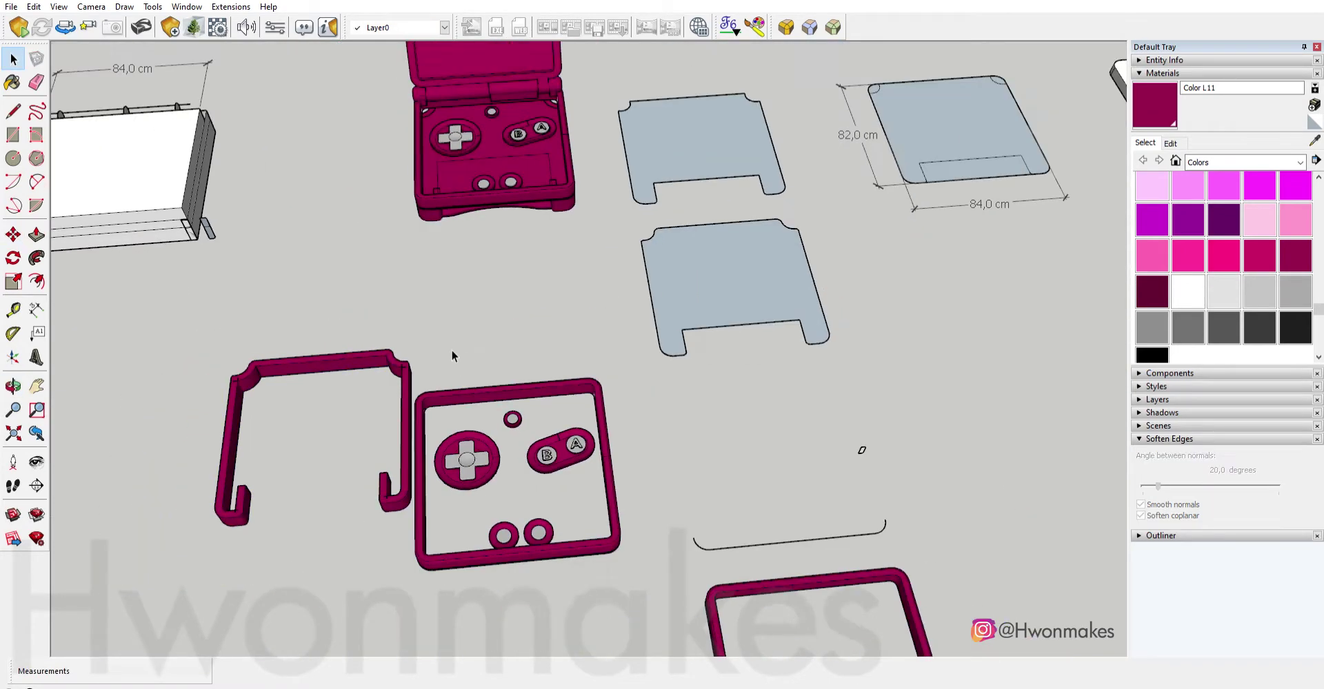
{"action": "left_click", "coordinate": [452, 350]}
{"action": "scroll", "coordinate": [626, 558], "scroll_direction": "up", "scroll_amount": 5}
{"action": "double_click", "coordinate": [663, 568]}
{"action": "scroll", "coordinate": [668, 522], "scroll_direction": "up", "scroll_amount": 2}
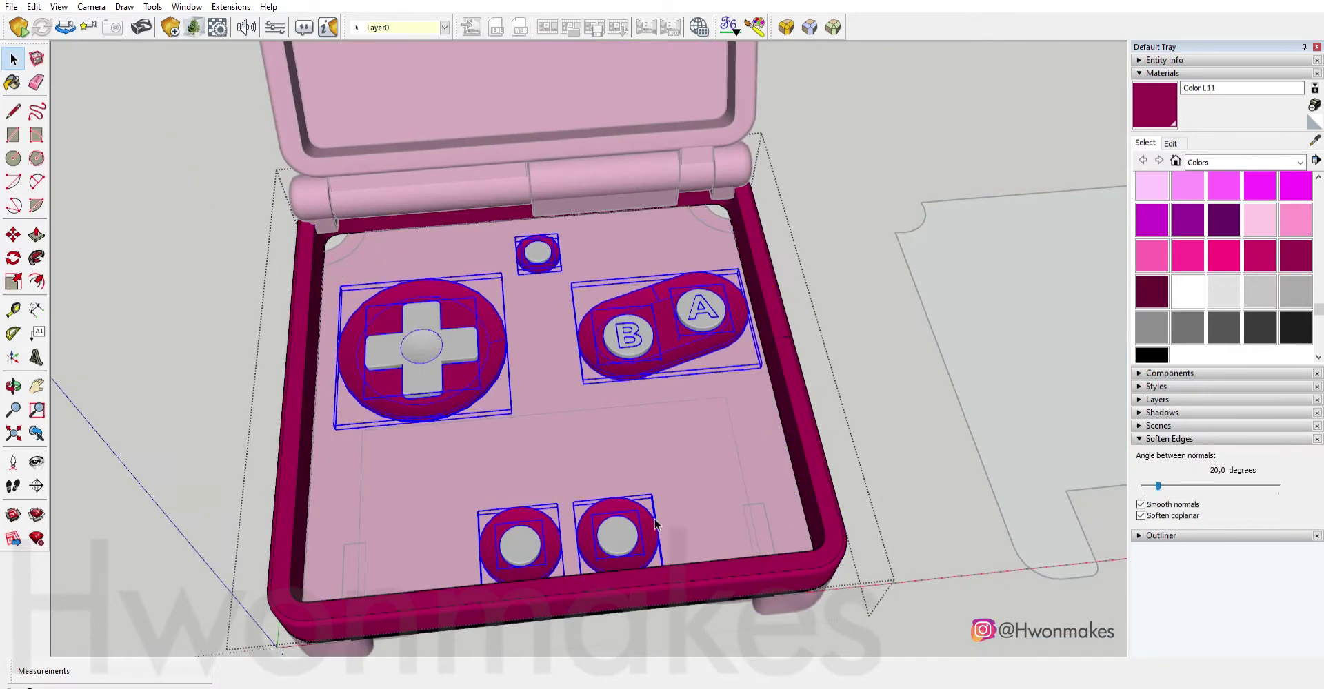
{"action": "scroll", "coordinate": [655, 524], "scroll_direction": "up", "scroll_amount": 2}
{"action": "left_click", "coordinate": [634, 523]}
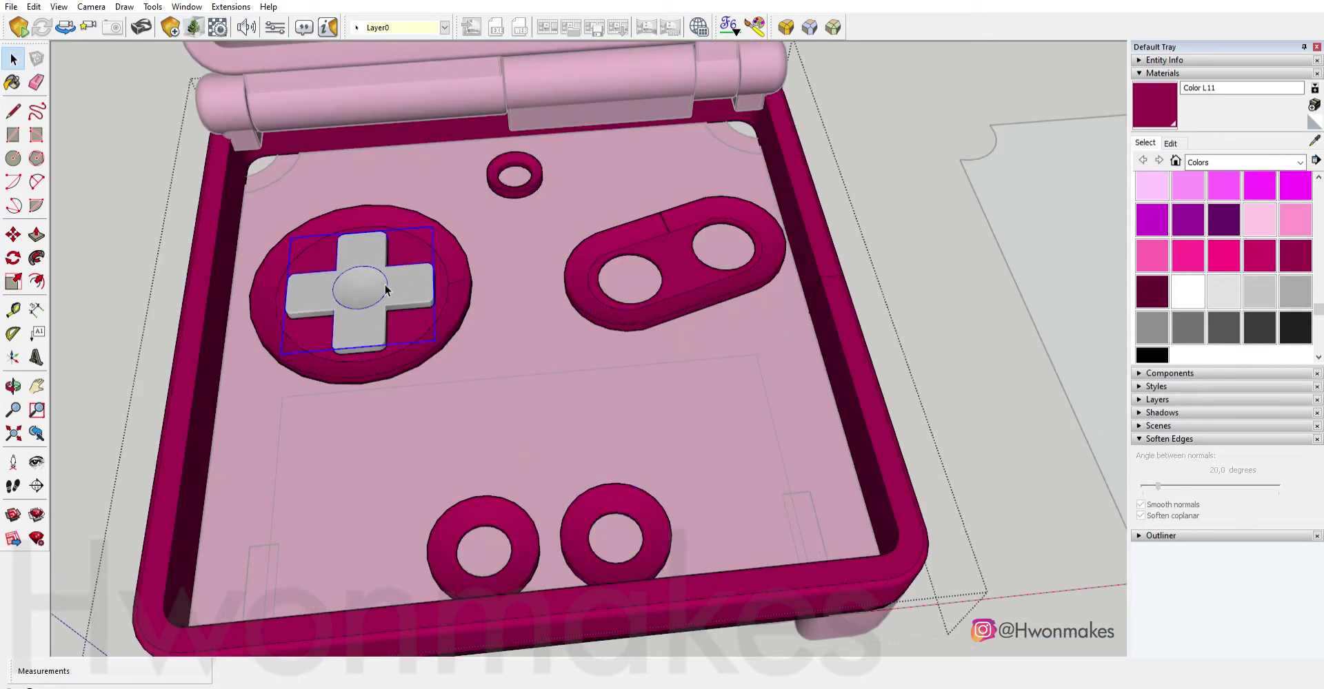
{"action": "key", "text": "Delete"}
{"action": "scroll", "coordinate": [385, 290], "scroll_direction": "down", "scroll_amount": 3}
Try a line to close the shell's top face, then drop the button rings into the shell.
{"action": "middle_click_drag", "start_coordinate": [591, 284], "coordinate": [847, 372]}
{"action": "scroll", "coordinate": [847, 372], "scroll_direction": "up", "scroll_amount": 3}
{"action": "left_click", "coordinate": [848, 372]}
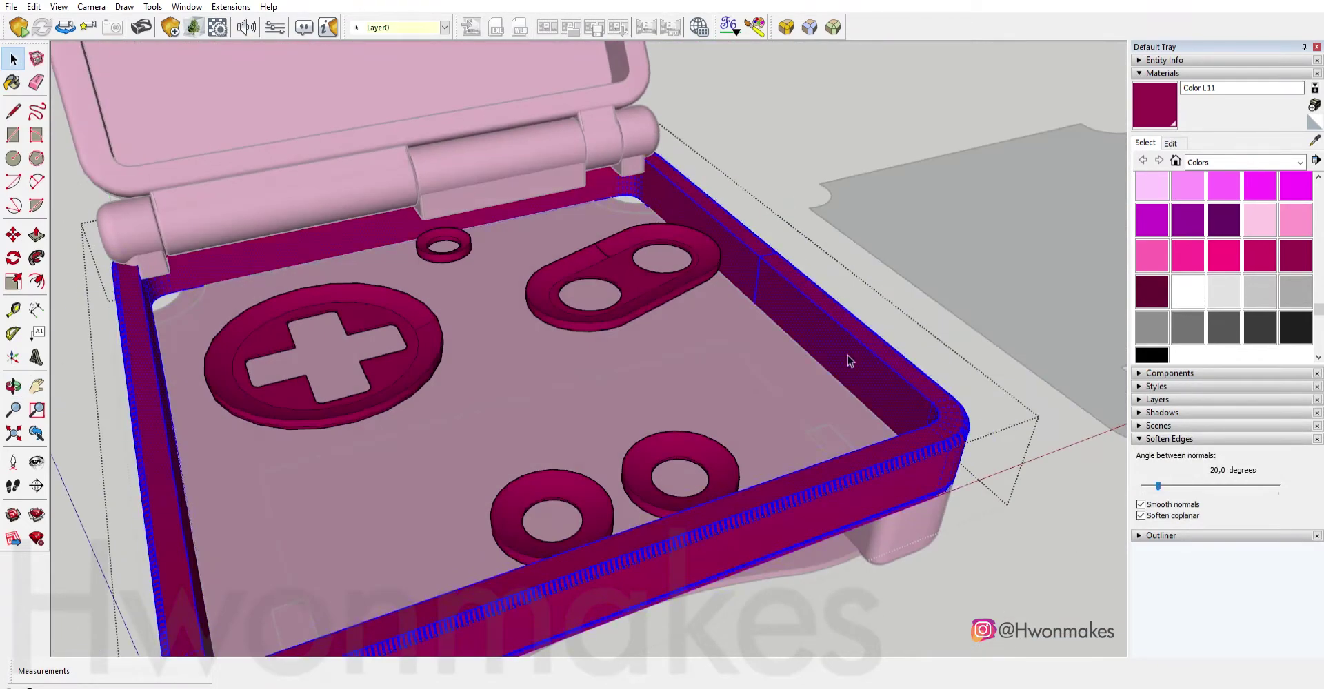
{"action": "left_click", "coordinate": [948, 400]}
{"action": "key", "text": "ctrl+z"}
{"action": "key", "text": "space"}
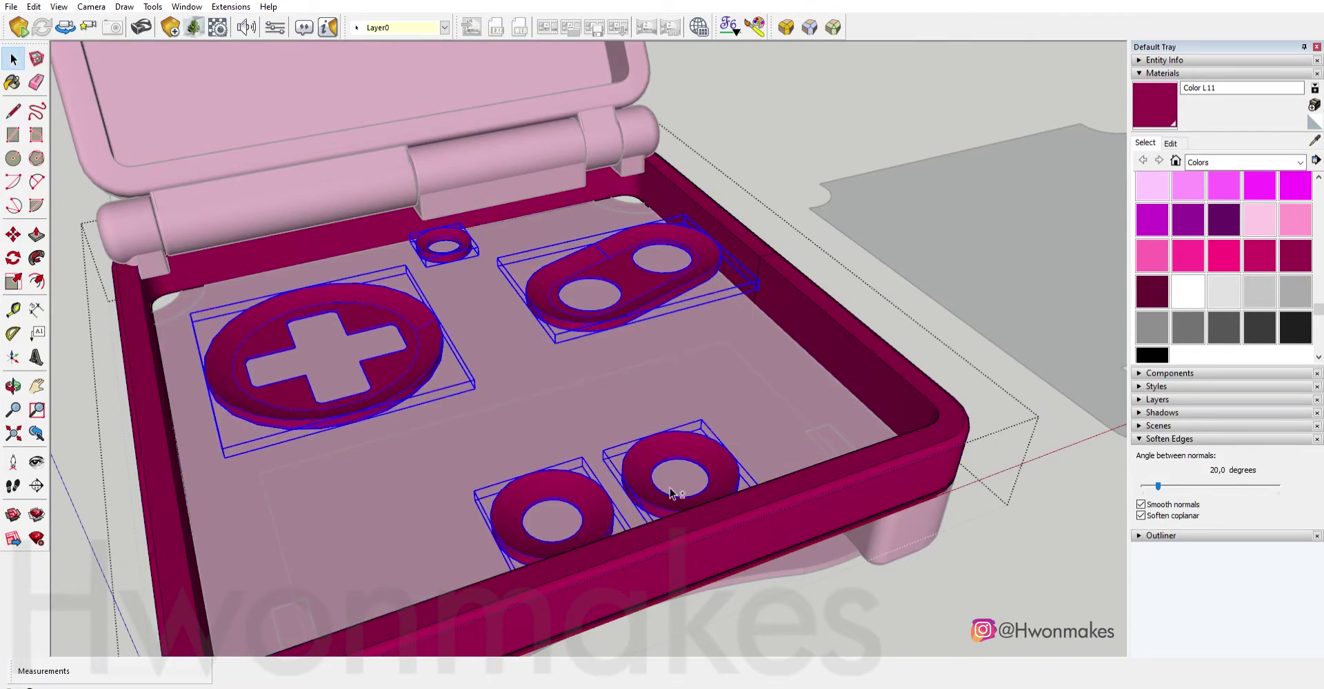
{"action": "key", "text": "m"}
{"action": "middle_click_drag", "start_coordinate": [670, 492], "coordinate": [730, 317]}
{"action": "left_click", "coordinate": [731, 317]}
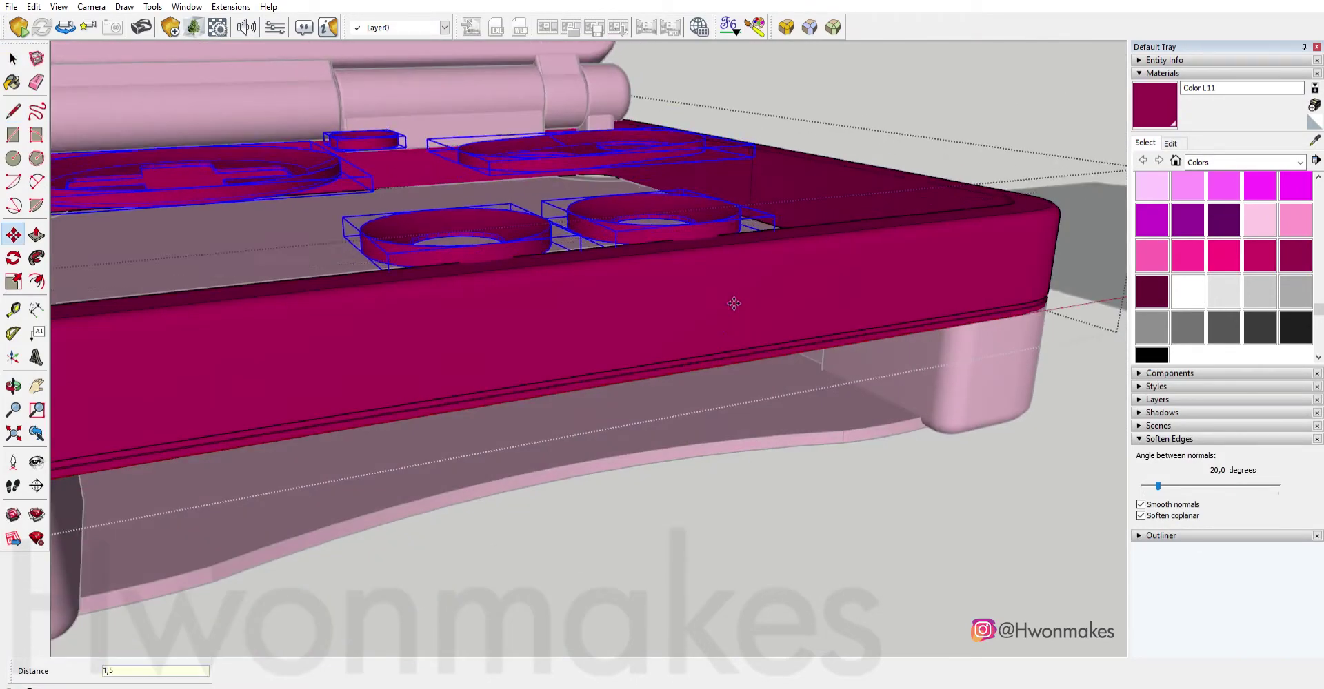
{"action": "left_click", "coordinate": [734, 297]}
{"action": "middle_click_drag", "start_coordinate": [736, 275], "coordinate": [762, 542]}
{"action": "scroll", "coordinate": [762, 413], "scroll_direction": "down", "scroll_amount": 2}
Draw a line closing a new flat face and set the button rings 1,8 cm lower.
{"action": "key", "text": "l"}
{"action": "left_click", "coordinate": [924, 487]}
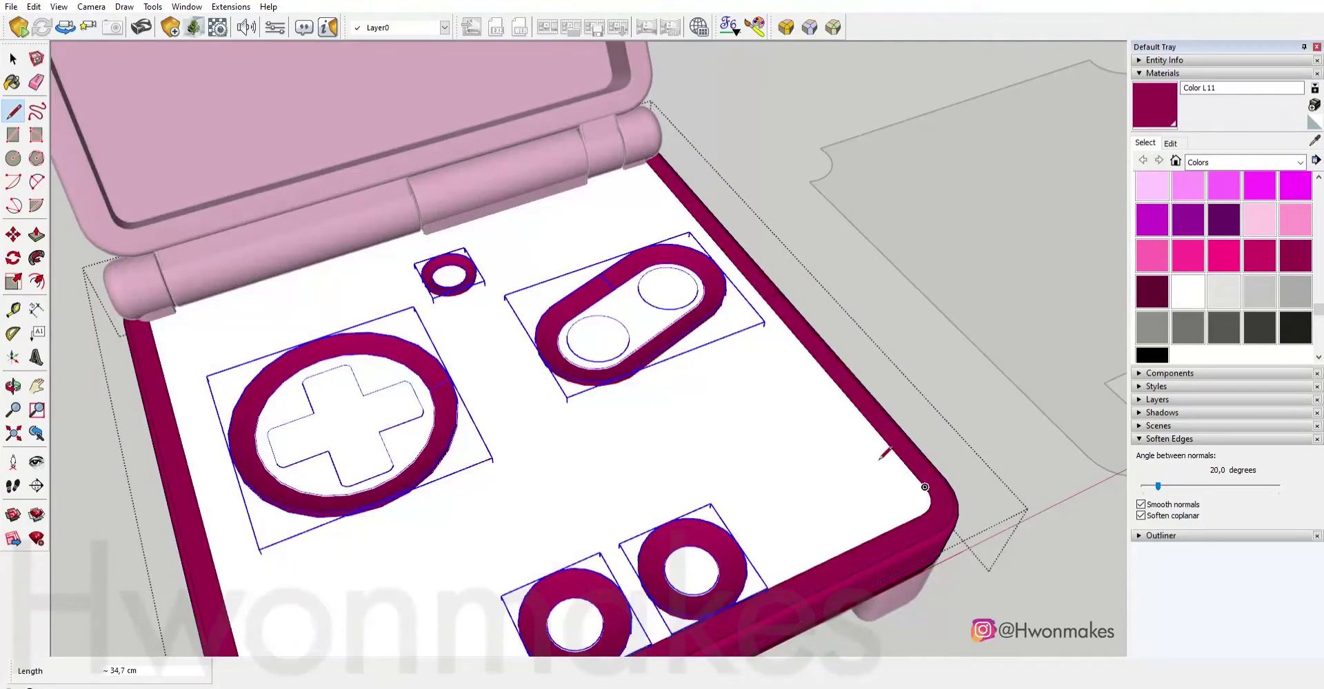
{"action": "scroll", "coordinate": [517, 467], "scroll_direction": "down", "scroll_amount": 3}
{"action": "key", "text": "ctrl+z"}
{"action": "middle_click_drag", "start_coordinate": [517, 467], "coordinate": [544, 290]}
{"action": "key", "text": "m"}
{"action": "scroll", "coordinate": [547, 281], "scroll_direction": "up", "scroll_amount": 3}
{"action": "left_click", "coordinate": [544, 284]}
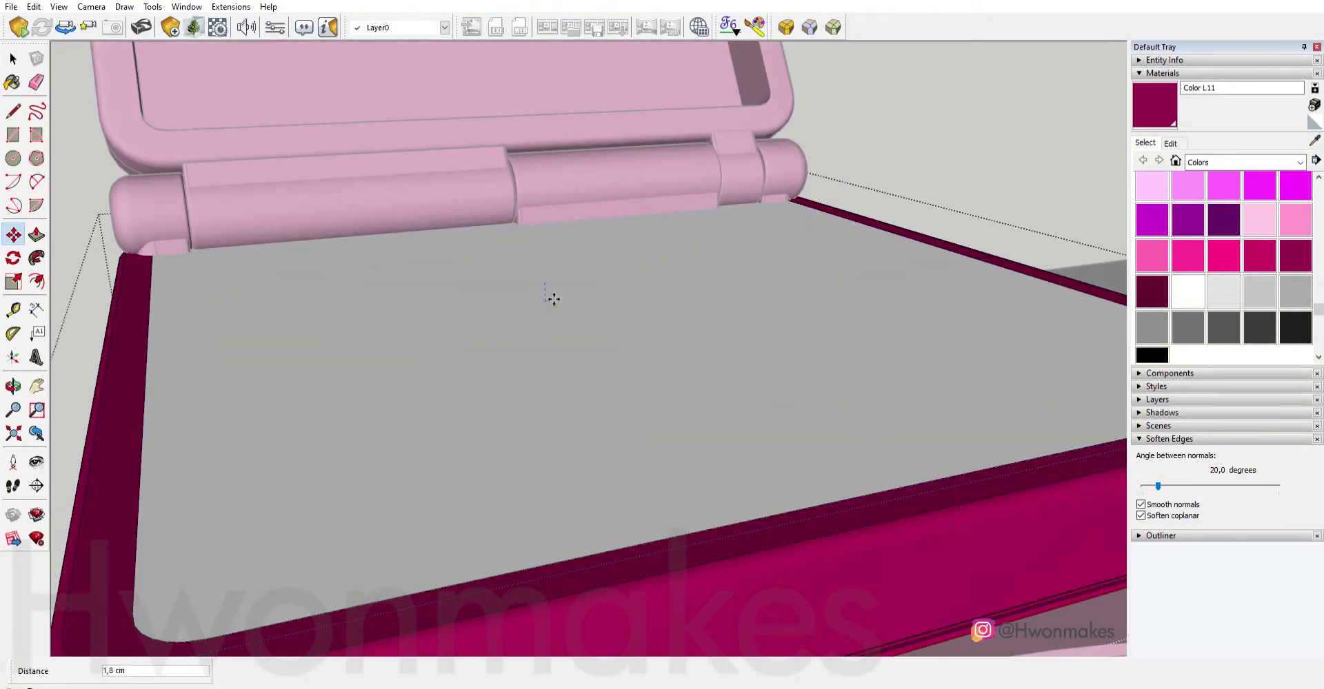
From a top-down view, select the new white top face with the button outlines.
{"action": "scroll", "coordinate": [548, 293], "scroll_direction": "down", "scroll_amount": 2}
{"action": "scroll", "coordinate": [641, 428], "scroll_direction": "up", "scroll_amount": 4}
{"action": "scroll", "coordinate": [641, 428], "scroll_direction": "down", "scroll_amount": 4}
{"action": "left_click", "coordinate": [667, 433]}
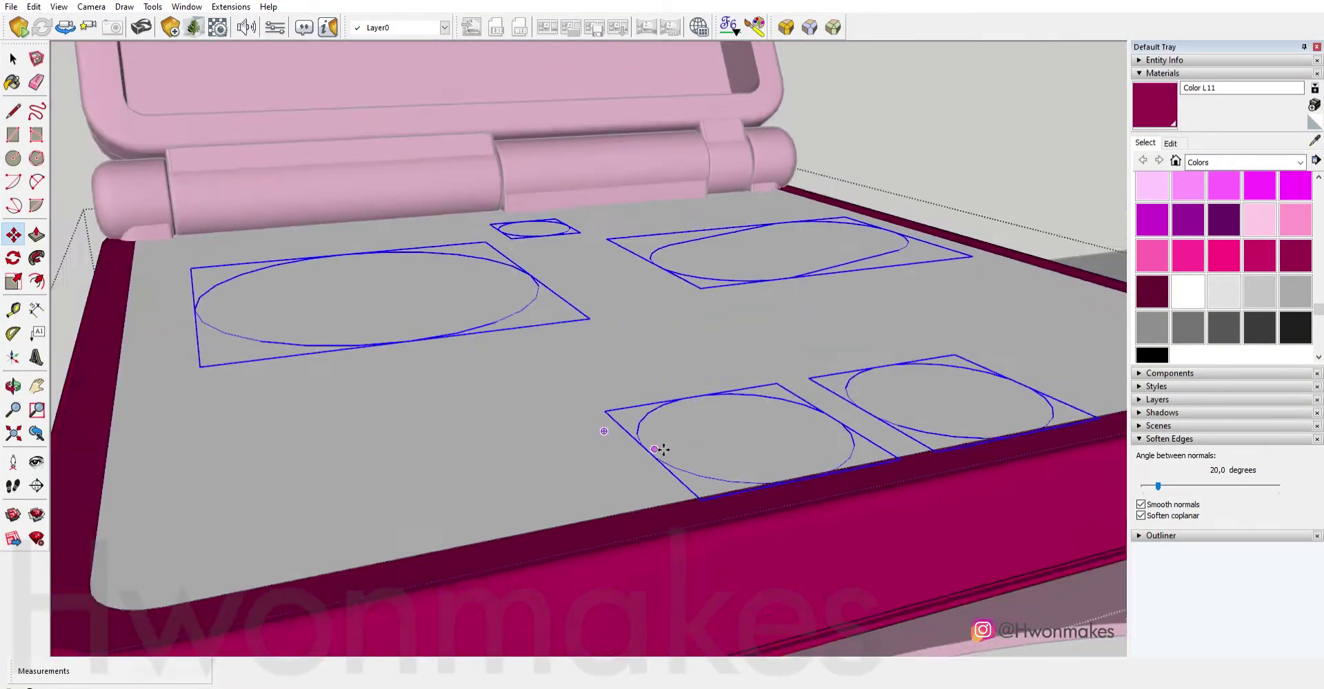
{"action": "middle_click_drag", "start_coordinate": [667, 432], "coordinate": [664, 443]}
{"action": "key", "text": "space"}
{"action": "left_click", "coordinate": [502, 469]}
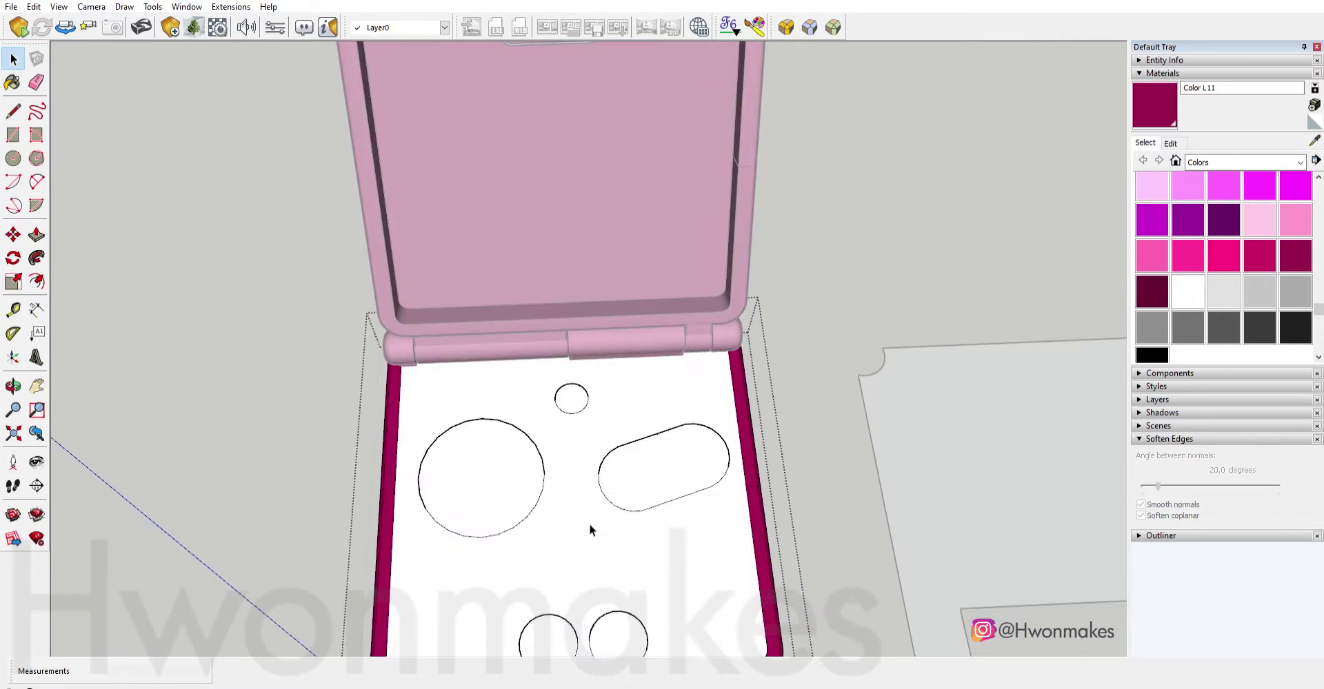
{"action": "scroll", "coordinate": [588, 523], "scroll_direction": "down", "scroll_amount": 3}
{"action": "left_click", "coordinate": [643, 468]}
{"action": "scroll", "coordinate": [621, 455], "scroll_direction": "up", "scroll_amount": 3}
{"action": "scroll", "coordinate": [621, 455], "scroll_direction": "down", "scroll_amount": 3}
Copy the button plate and its parts, placing the copy to the right of the console.
{"action": "scroll", "coordinate": [791, 482], "scroll_direction": "down", "scroll_amount": 3}
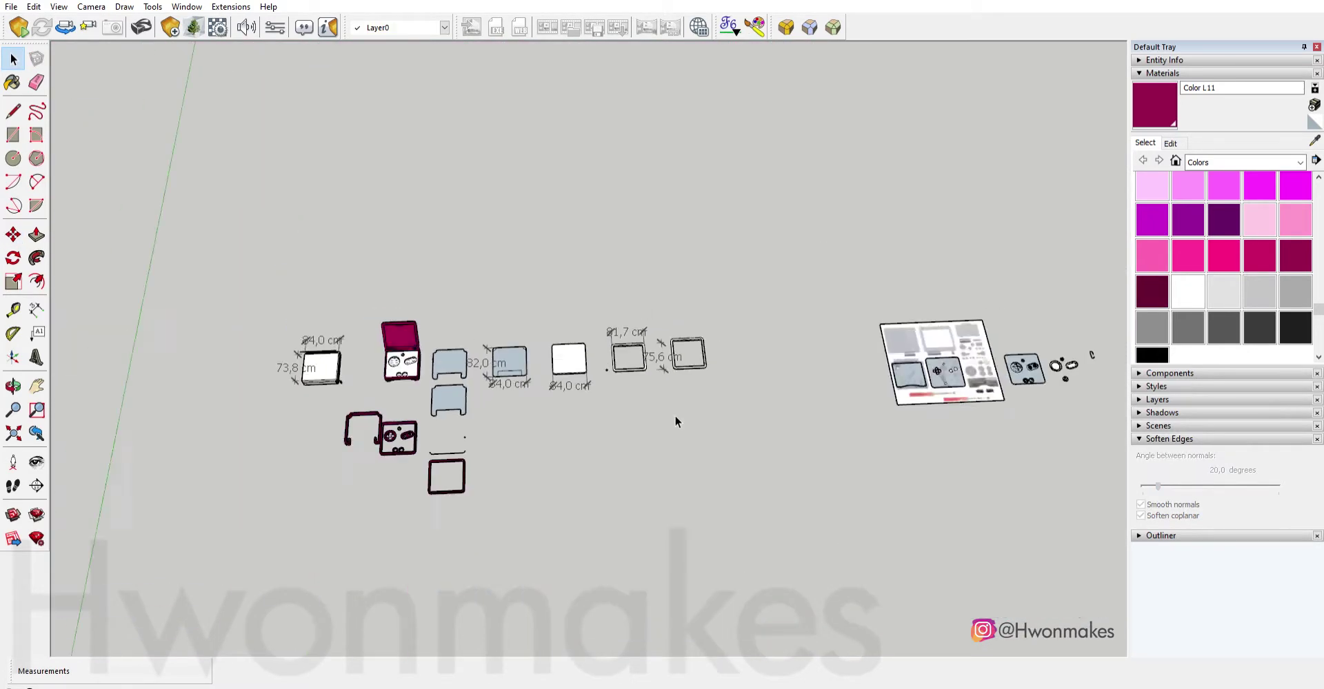
{"action": "scroll", "coordinate": [676, 417], "scroll_direction": "up", "scroll_amount": 4}
{"action": "scroll", "coordinate": [787, 387], "scroll_direction": "up", "scroll_amount": 3}
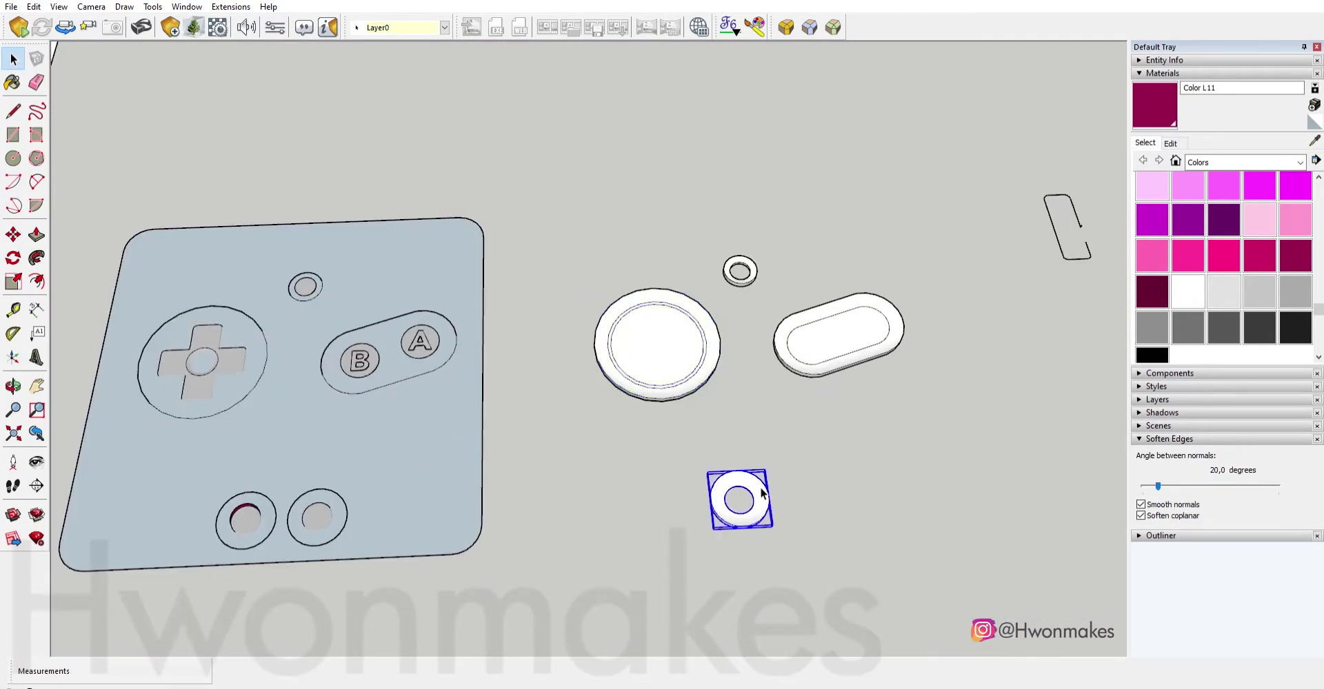
{"action": "key", "text": "m"}
{"action": "scroll", "coordinate": [218, 526], "scroll_direction": "up", "scroll_amount": 2}
{"action": "key", "text": "space"}
{"action": "scroll", "coordinate": [624, 498], "scroll_direction": "down", "scroll_amount": 4}
{"action": "left_click_drag", "start_coordinate": [818, 540], "coordinate": [717, 426]}
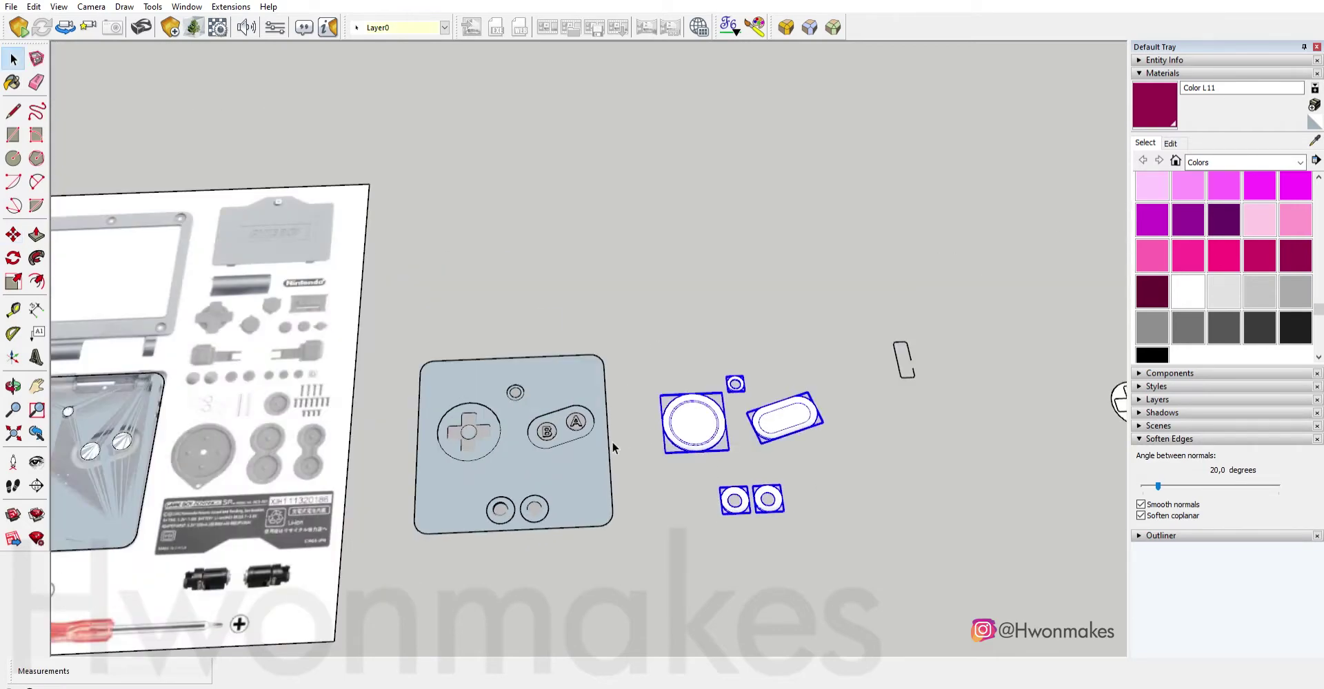
{"action": "key", "text": "m"}
{"action": "key", "text": "ctrl"}
{"action": "left_click", "coordinate": [641, 529]}
{"action": "left_click", "coordinate": [823, 544]}
{"action": "scroll", "coordinate": [816, 446], "scroll_direction": "down", "scroll_amount": 2}
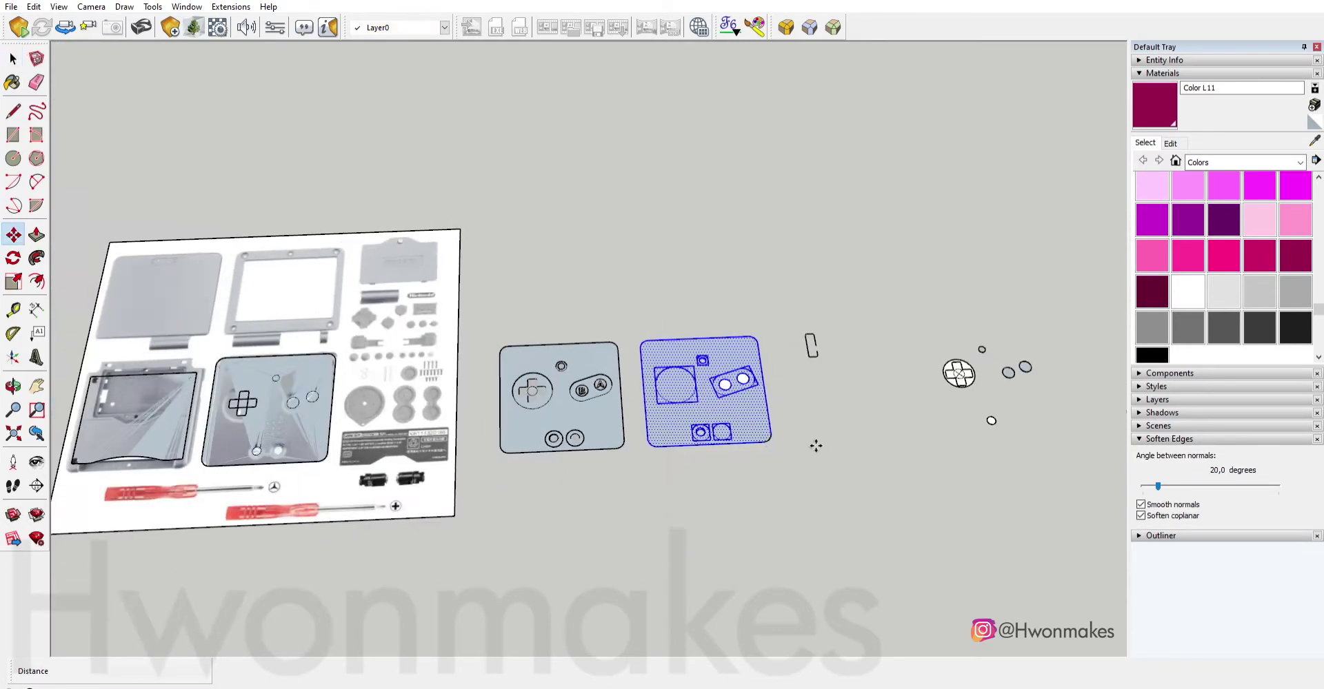
{"action": "key", "text": "Return"}
Inspect the copied plate, selecting its slot outline, top face and small hole walls.
{"action": "scroll", "coordinate": [692, 504], "scroll_direction": "up", "scroll_amount": 3}
{"action": "middle_click_drag", "start_coordinate": [692, 505], "coordinate": [702, 408]}
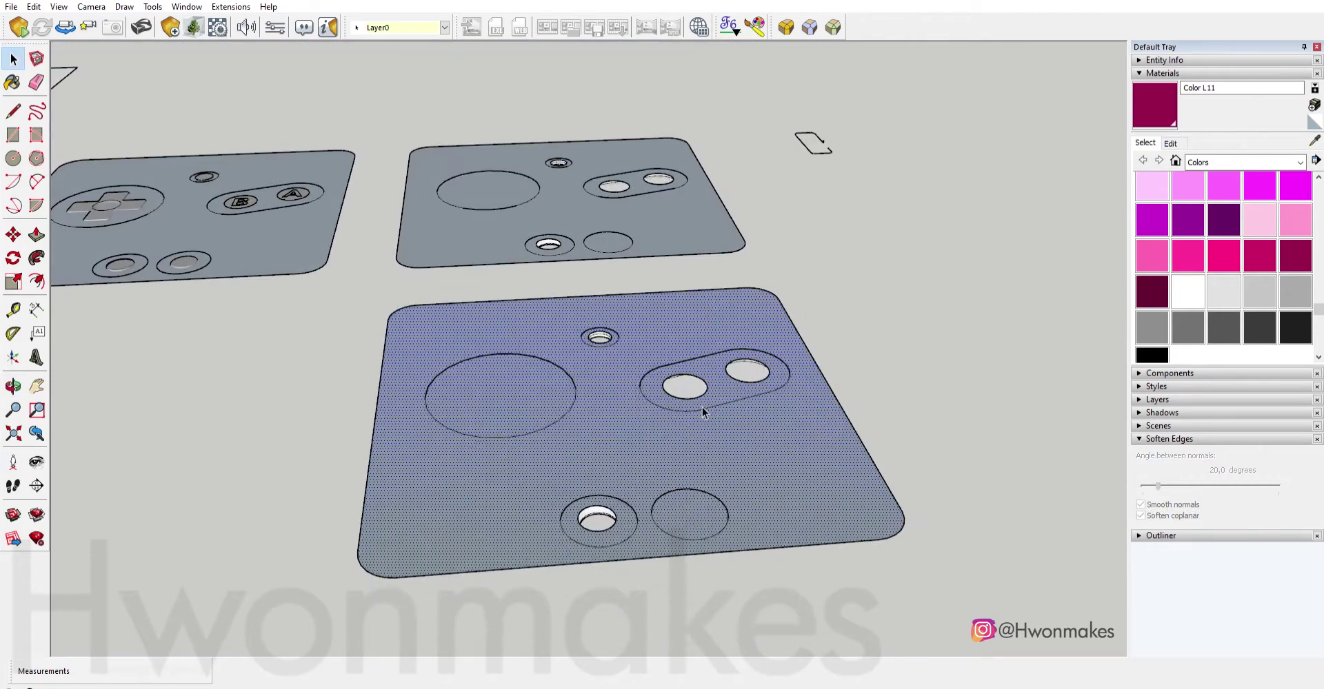
{"action": "key", "text": "space"}
{"action": "left_click", "coordinate": [713, 414]}
{"action": "scroll", "coordinate": [712, 432], "scroll_direction": "up", "scroll_amount": 3}
{"action": "mouse_move", "coordinate": [630, 373]}
{"action": "middle_mouse_down"}
{"action": "mouse_move", "coordinate": [621, 169]}
{"action": "mouse_move", "coordinate": [691, 378]}
{"action": "middle_mouse_up"}
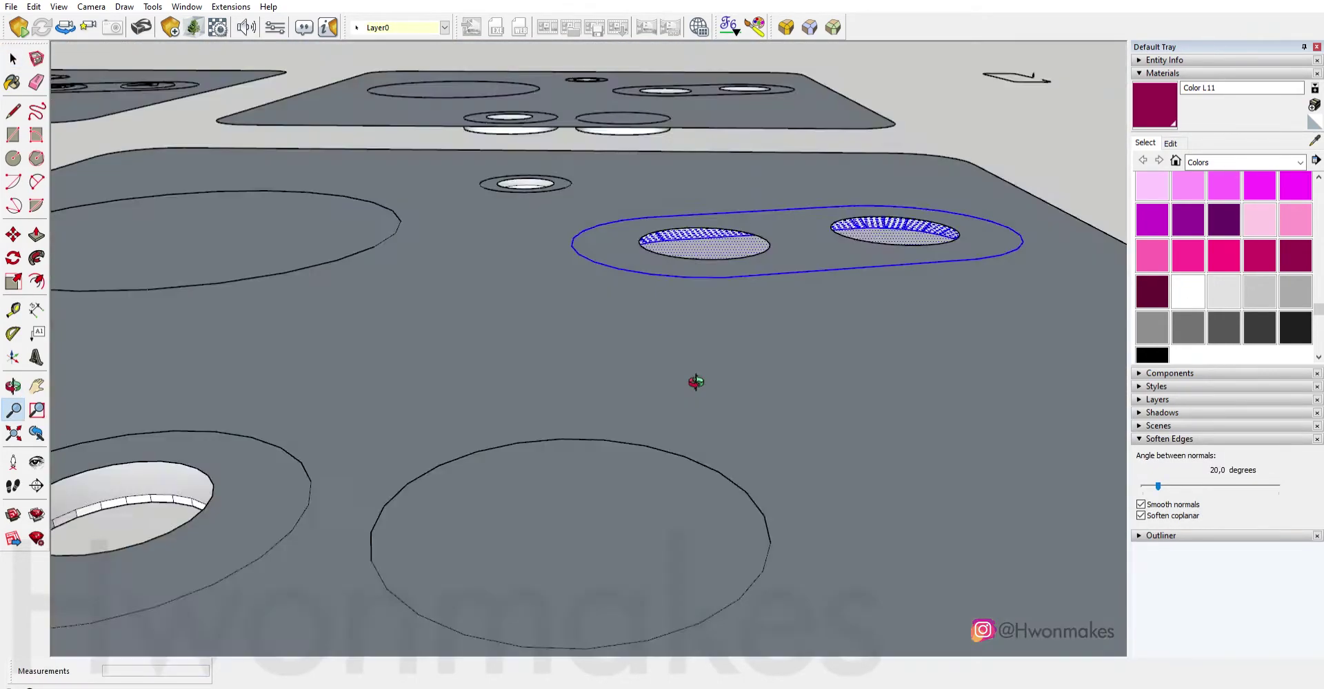
{"action": "scroll", "coordinate": [691, 378], "scroll_direction": "up", "scroll_amount": 2}
{"action": "left_click", "coordinate": [649, 290]}
{"action": "left_click", "coordinate": [650, 290]}
{"action": "left_click", "coordinate": [633, 305]}
{"action": "key", "text": "shift+z"}
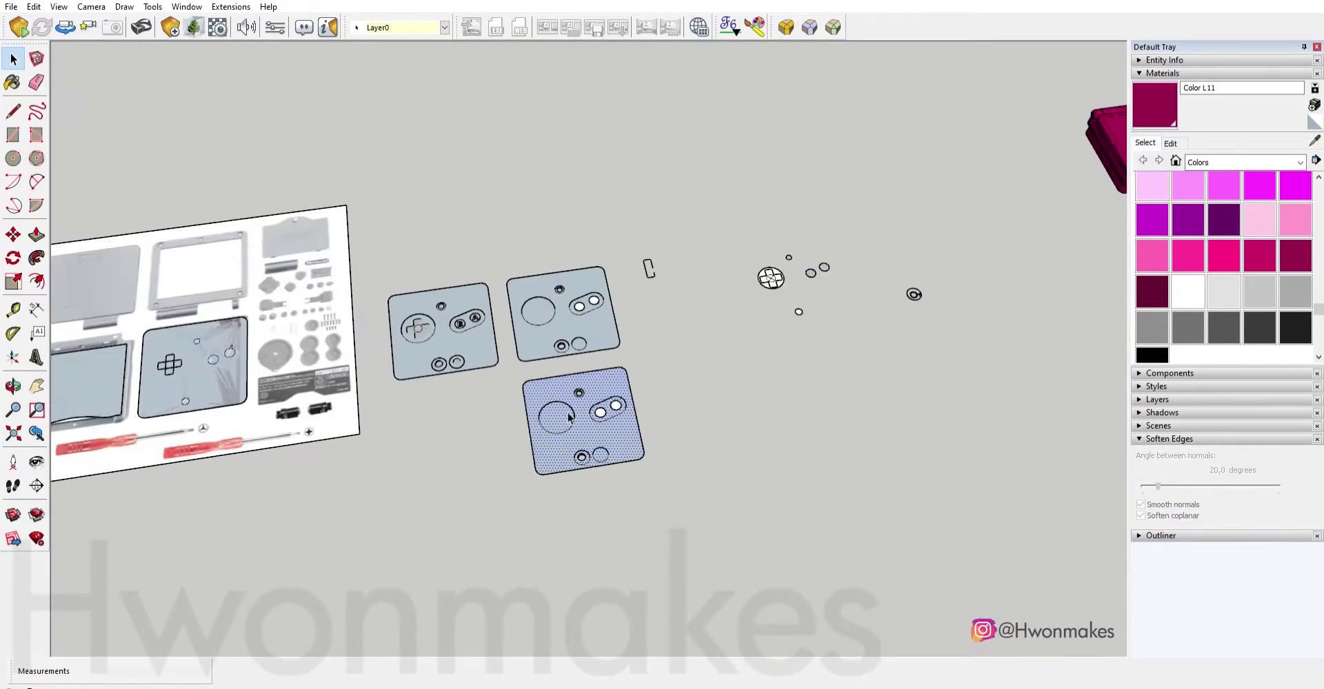
{"action": "scroll", "coordinate": [793, 497], "scroll_direction": "up", "scroll_amount": 5}
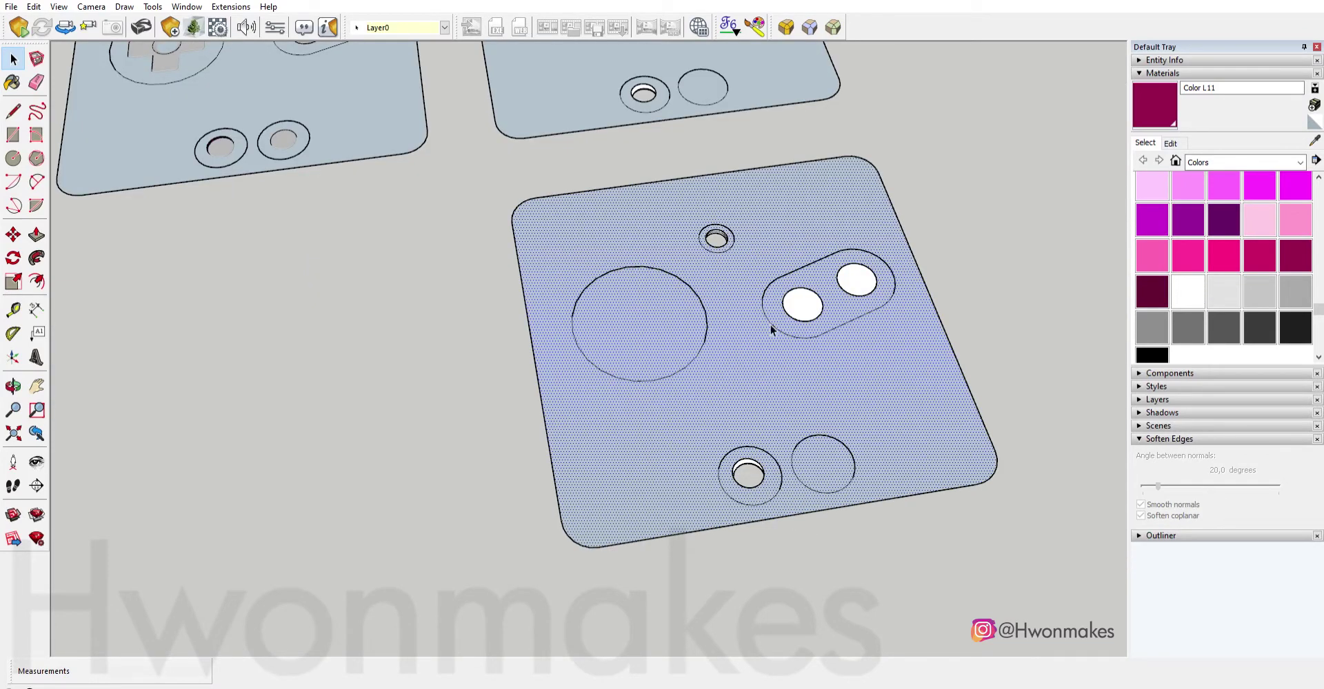
{"action": "scroll", "coordinate": [770, 330], "scroll_direction": "up", "scroll_amount": 2}
{"action": "left_click", "coordinate": [685, 180]}
{"action": "scroll", "coordinate": [712, 266], "scroll_direction": "up", "scroll_amount": 4}
{"action": "scroll", "coordinate": [715, 264], "scroll_direction": "up", "scroll_amount": 1}
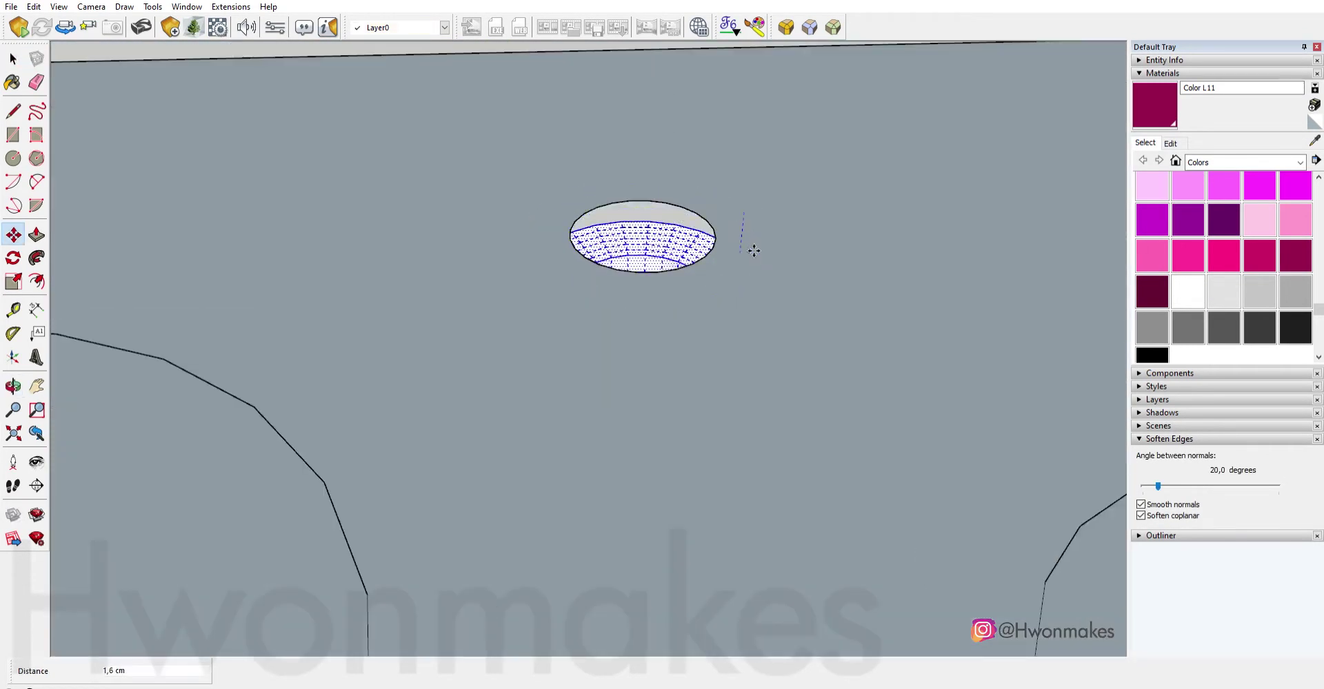
Try moving the plate further down, then cancel and undo that change.
{"action": "key", "text": "space"}
{"action": "scroll", "coordinate": [751, 268], "scroll_direction": "down", "scroll_amount": 5}
{"action": "scroll", "coordinate": [750, 269], "scroll_direction": "down", "scroll_amount": 5}
{"action": "scroll", "coordinate": [899, 584], "scroll_direction": "down", "scroll_amount": 2}
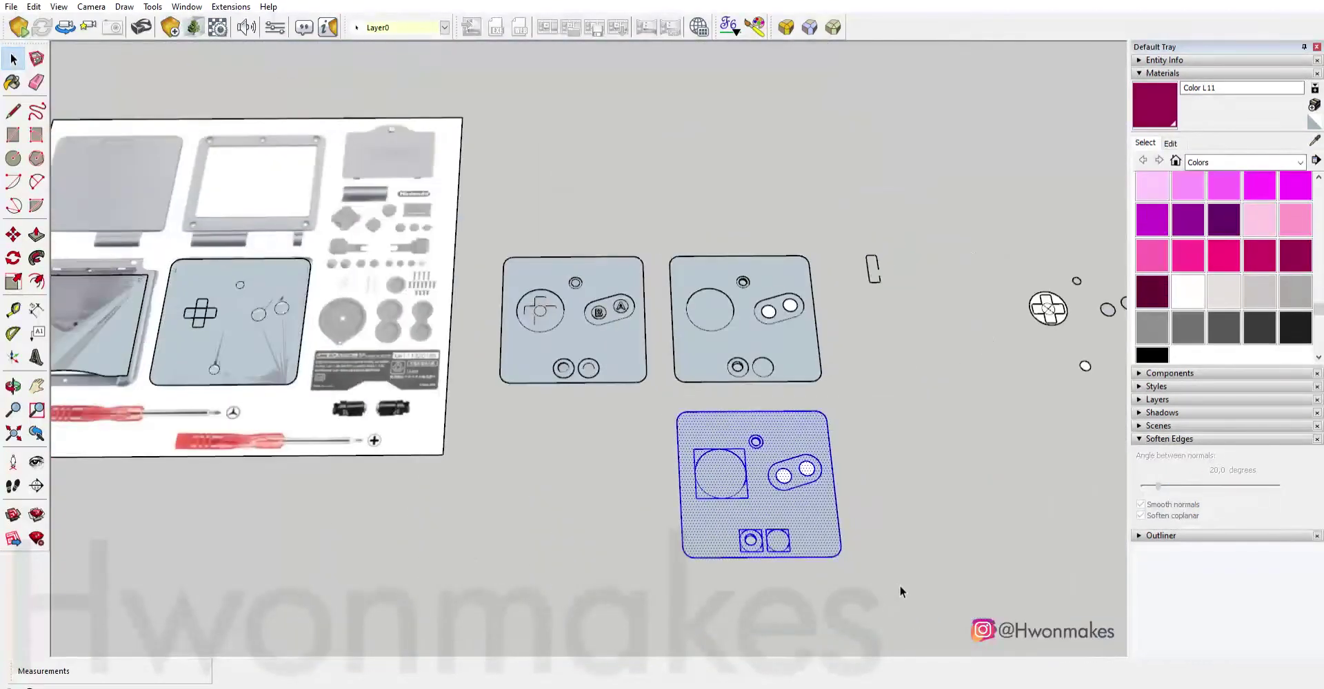
{"action": "scroll", "coordinate": [828, 504], "scroll_direction": "up", "scroll_amount": 3}
{"action": "scroll", "coordinate": [762, 449], "scroll_direction": "down", "scroll_amount": 2}
{"action": "key", "text": "m"}
{"action": "left_click_drag", "start_coordinate": [824, 426], "coordinate": [843, 532]}
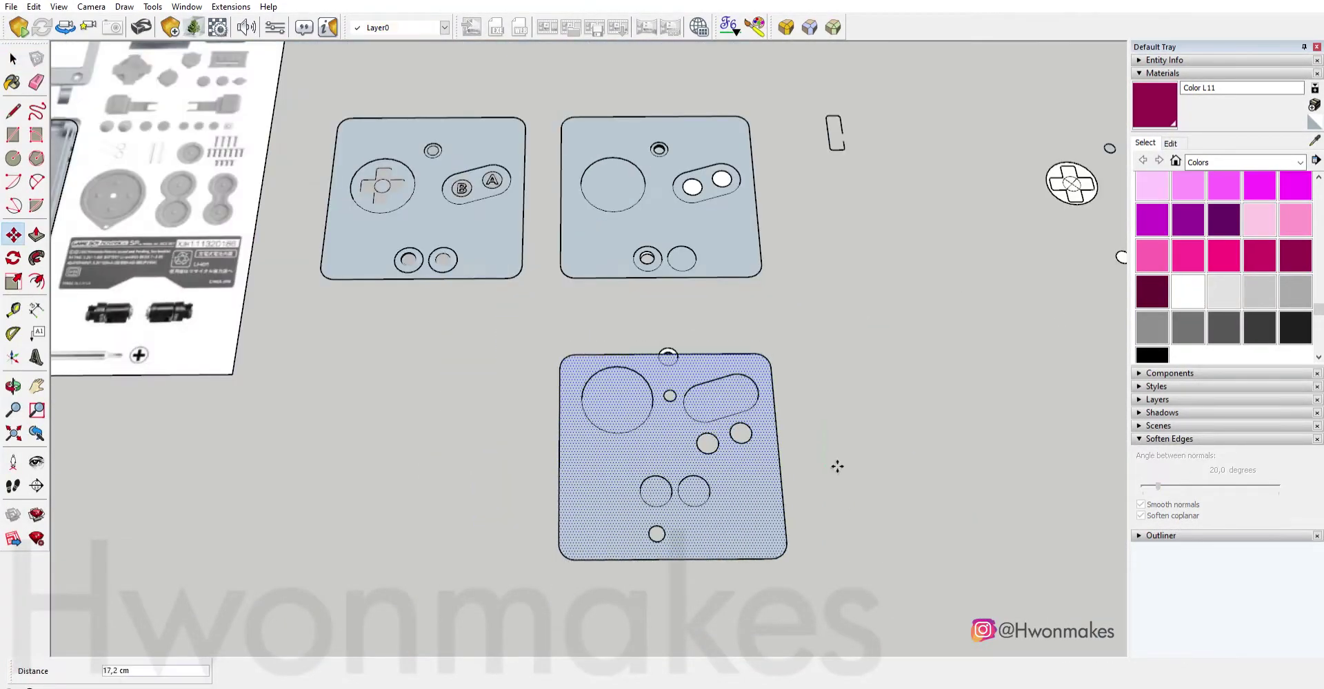
{"action": "key", "text": "Escape"}
{"action": "key", "text": "Delete"}
{"action": "key", "text": "space"}
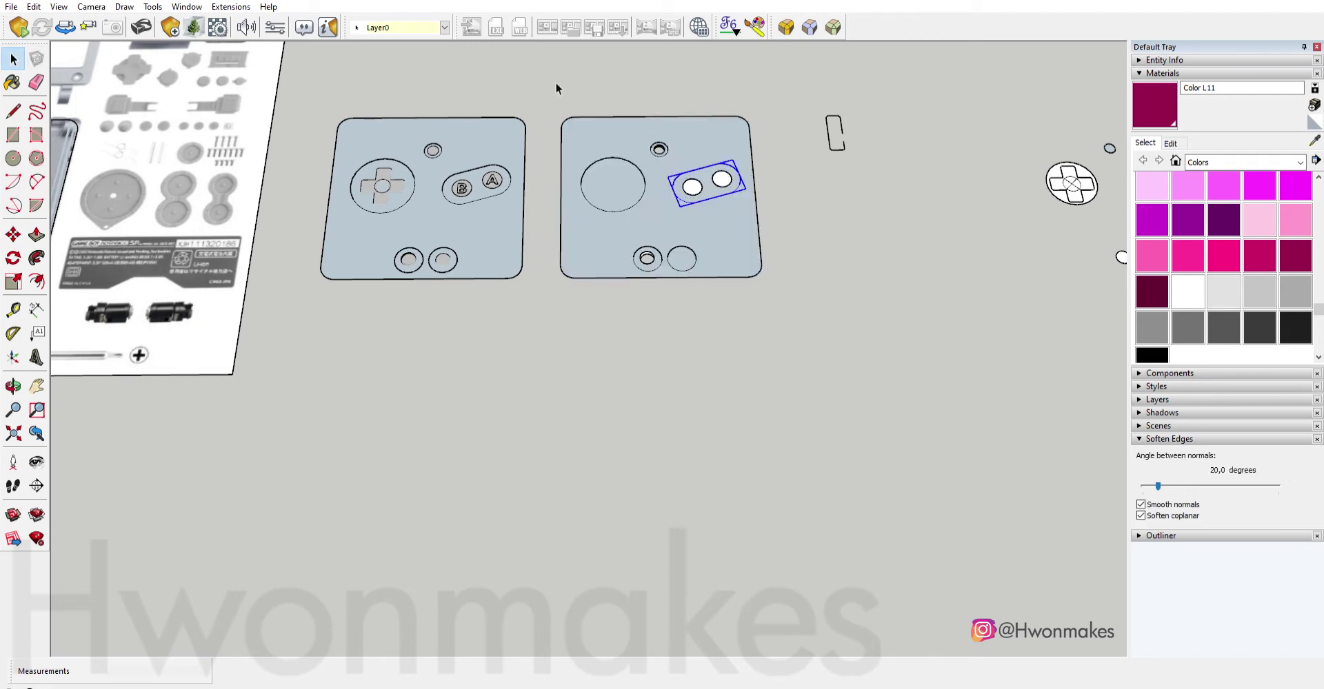
{"action": "type", "text": "100"}
{"action": "key", "text": "Return"}
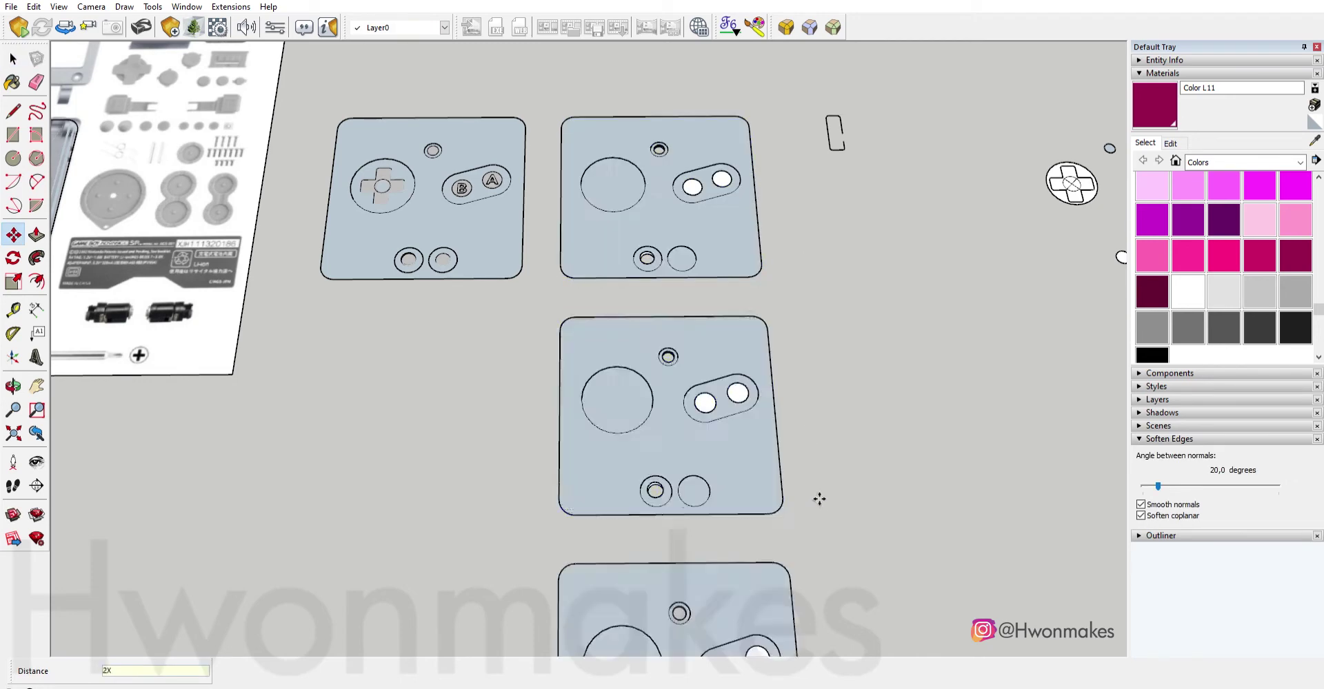
{"action": "key", "text": "space"}
{"action": "scroll", "coordinate": [798, 532], "scroll_direction": "down", "scroll_amount": 2}
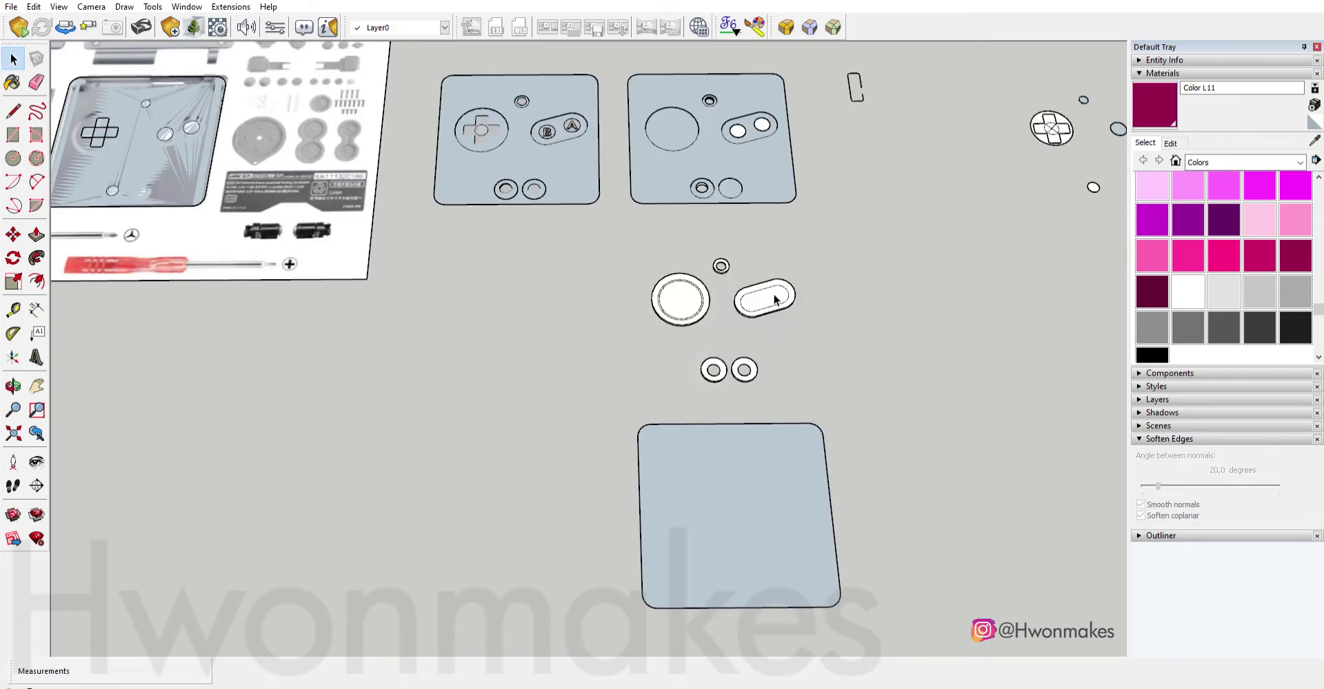
{"action": "scroll", "coordinate": [775, 300], "scroll_direction": "up", "scroll_amount": 3}
Select all the hole-plate pieces with Ctrl+A and pick a move start point.
{"action": "left_click", "coordinate": [817, 334]}
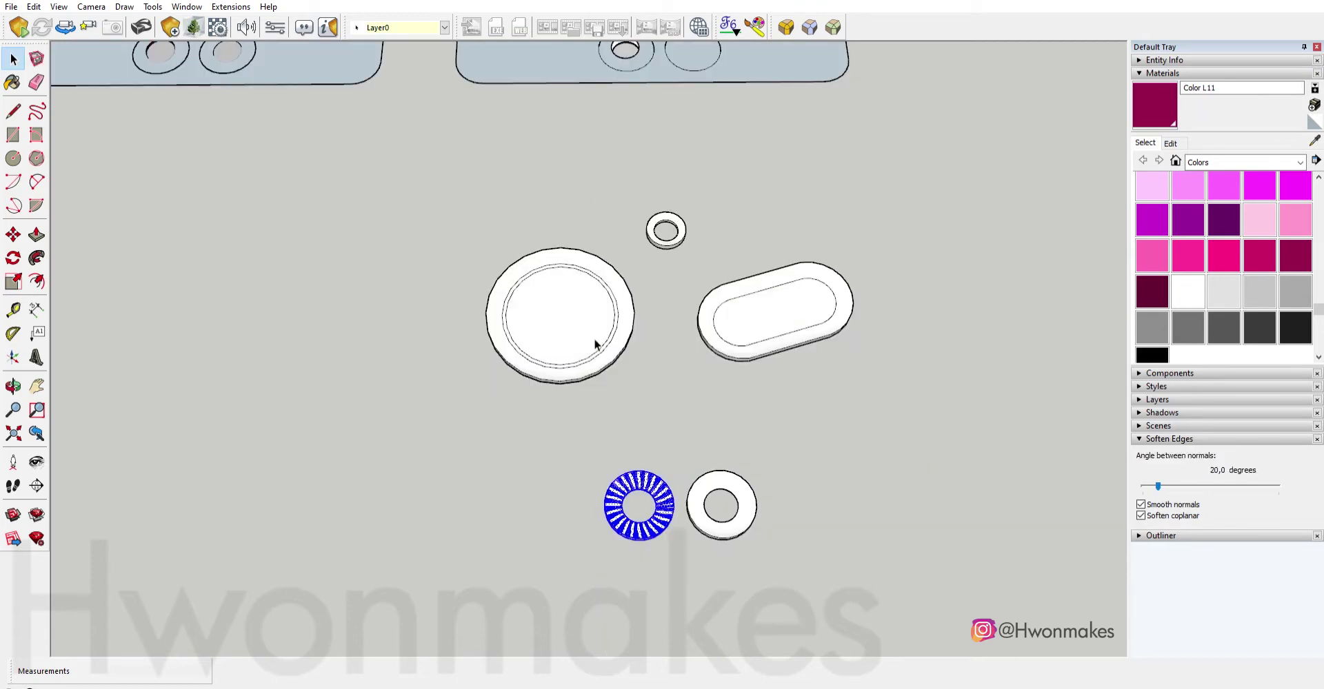
{"action": "scroll", "coordinate": [686, 230], "scroll_direction": "up", "scroll_amount": 2}
{"action": "left_click", "coordinate": [686, 229]}
{"action": "scroll", "coordinate": [684, 227], "scroll_direction": "up", "scroll_amount": 3}
{"action": "key", "text": "ctrl+a"}
{"action": "scroll", "coordinate": [682, 245], "scroll_direction": "down", "scroll_amount": 3}
{"action": "mouse_move", "coordinate": [725, 379]}
{"action": "middle_mouse_down"}
{"action": "mouse_move", "coordinate": [692, 619]}
{"action": "mouse_move", "coordinate": [540, 478]}
{"action": "middle_mouse_up"}
{"action": "key", "text": "m"}
{"action": "left_click", "coordinate": [658, 448]}
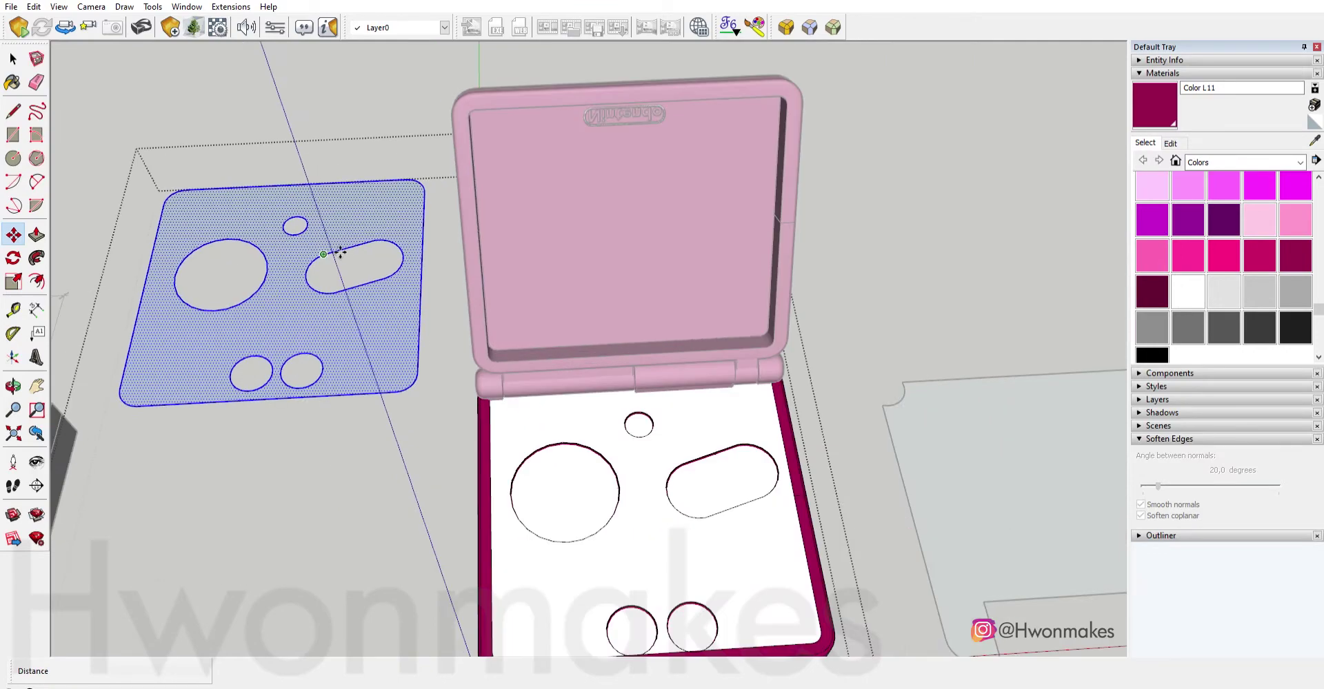
Pick up the plate by its oval hole edge and snap it onto the case's hinge edge.
{"action": "left_click", "coordinate": [338, 253]}
{"action": "scroll", "coordinate": [668, 433], "scroll_direction": "up", "scroll_amount": 5}
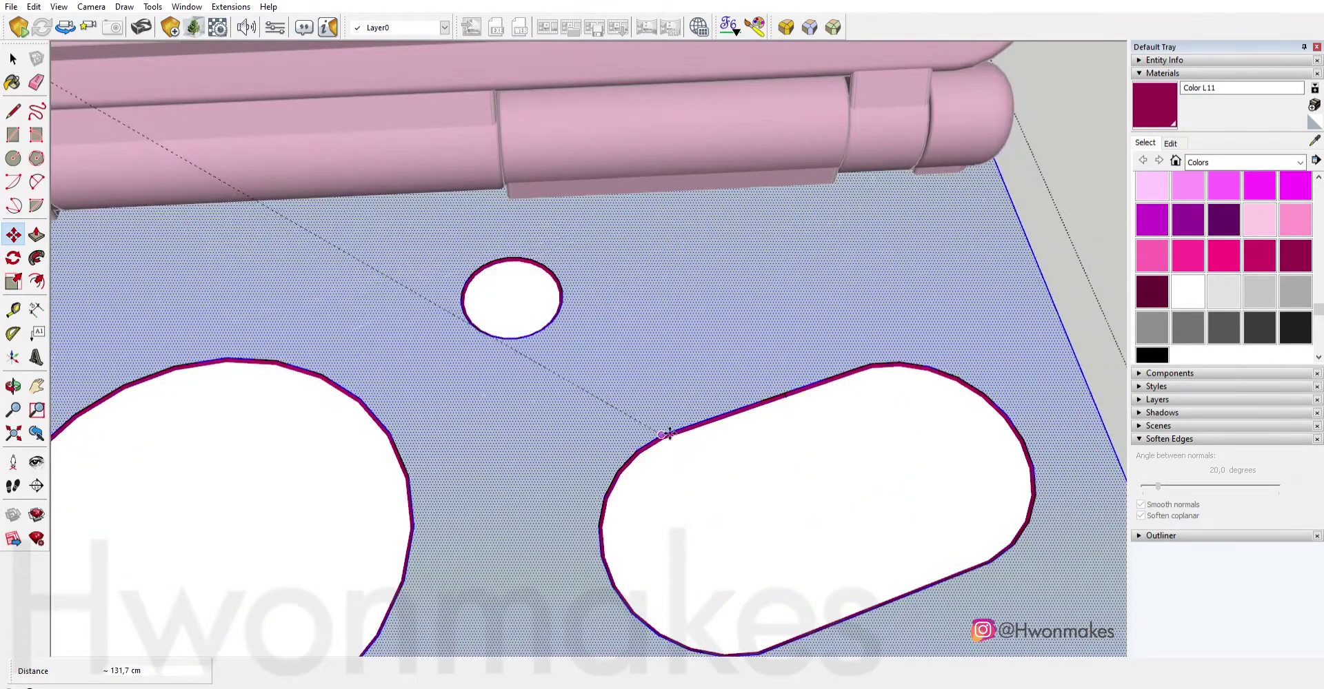
{"action": "scroll", "coordinate": [669, 433], "scroll_direction": "down", "scroll_amount": 5}
{"action": "middle_click_drag", "start_coordinate": [629, 379], "coordinate": [630, 331]}
{"action": "scroll", "coordinate": [505, 289], "scroll_direction": "up", "scroll_amount": 5}
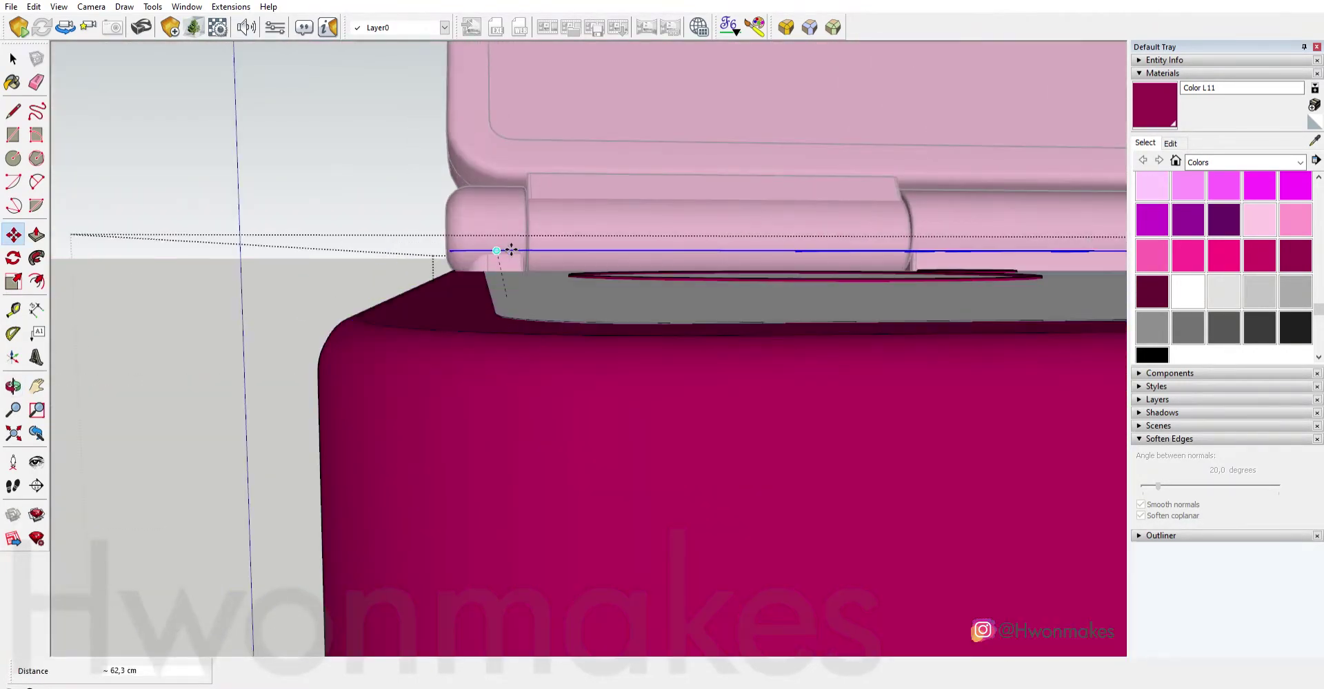
{"action": "mouse_move", "coordinate": [511, 250]}
{"action": "middle_mouse_down"}
{"action": "mouse_move", "coordinate": [532, 386]}
{"action": "mouse_move", "coordinate": [845, 347]}
{"action": "middle_mouse_up"}
{"action": "left_click", "coordinate": [532, 386]}
{"action": "scroll", "coordinate": [506, 411], "scroll_direction": "down", "scroll_amount": 3}
{"action": "scroll", "coordinate": [717, 399], "scroll_direction": "up", "scroll_amount": 3}
{"action": "scroll", "coordinate": [778, 394], "scroll_direction": "down", "scroll_amount": 3}
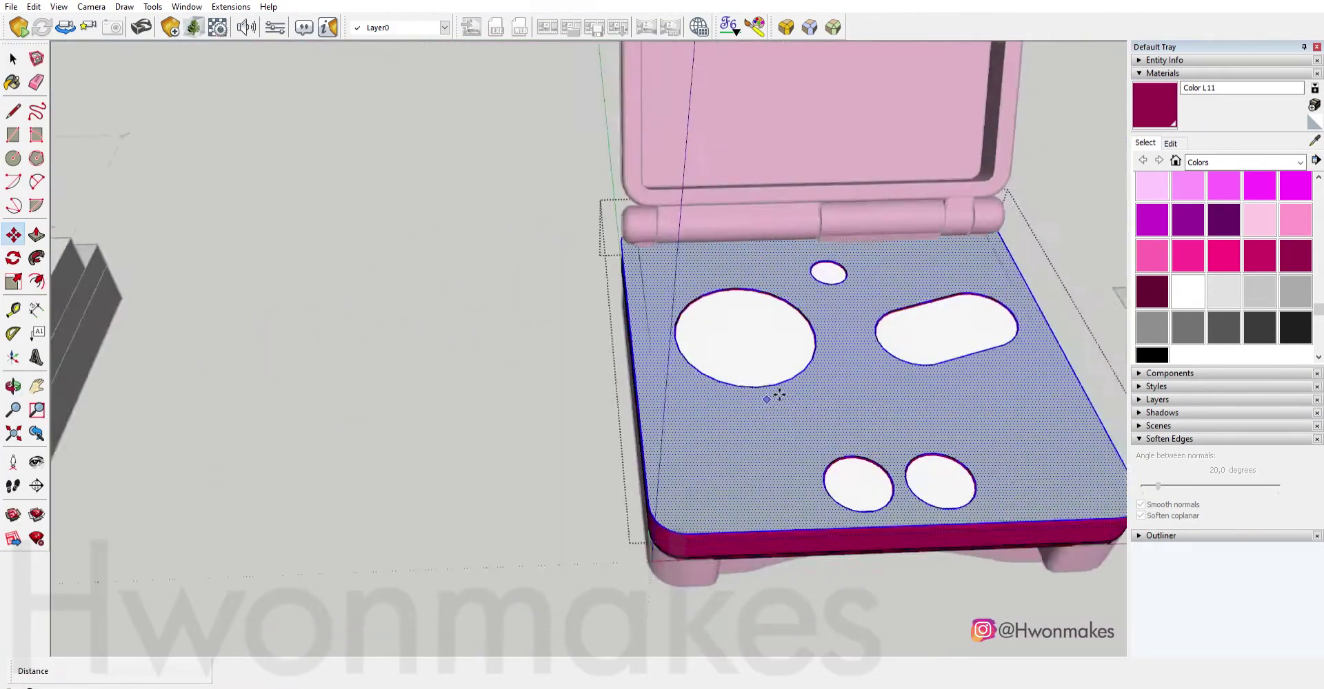
{"action": "scroll", "coordinate": [778, 394], "scroll_direction": "down", "scroll_amount": 3}
Connect the spare plate's hole outlines with lines, then tidy stray edges with the Eraser.
{"action": "key", "text": "space"}
{"action": "key", "text": "l"}
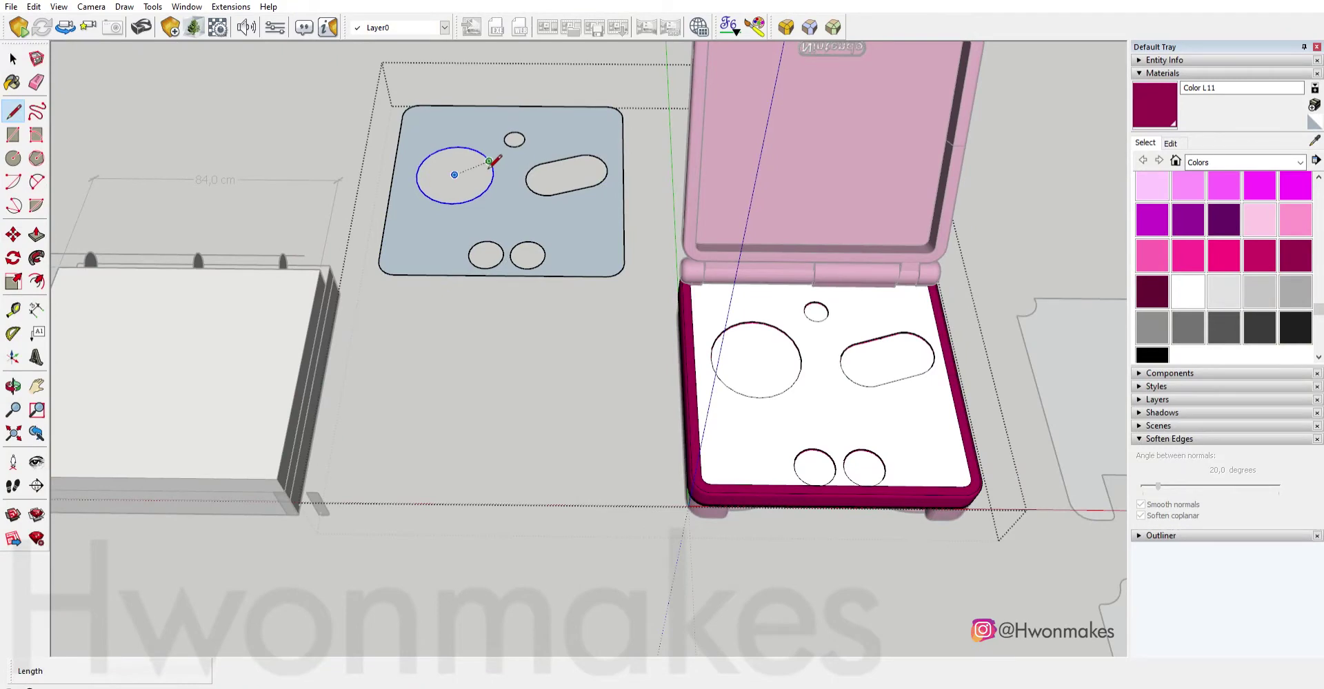
{"action": "scroll", "coordinate": [490, 164], "scroll_direction": "up", "scroll_amount": 2}
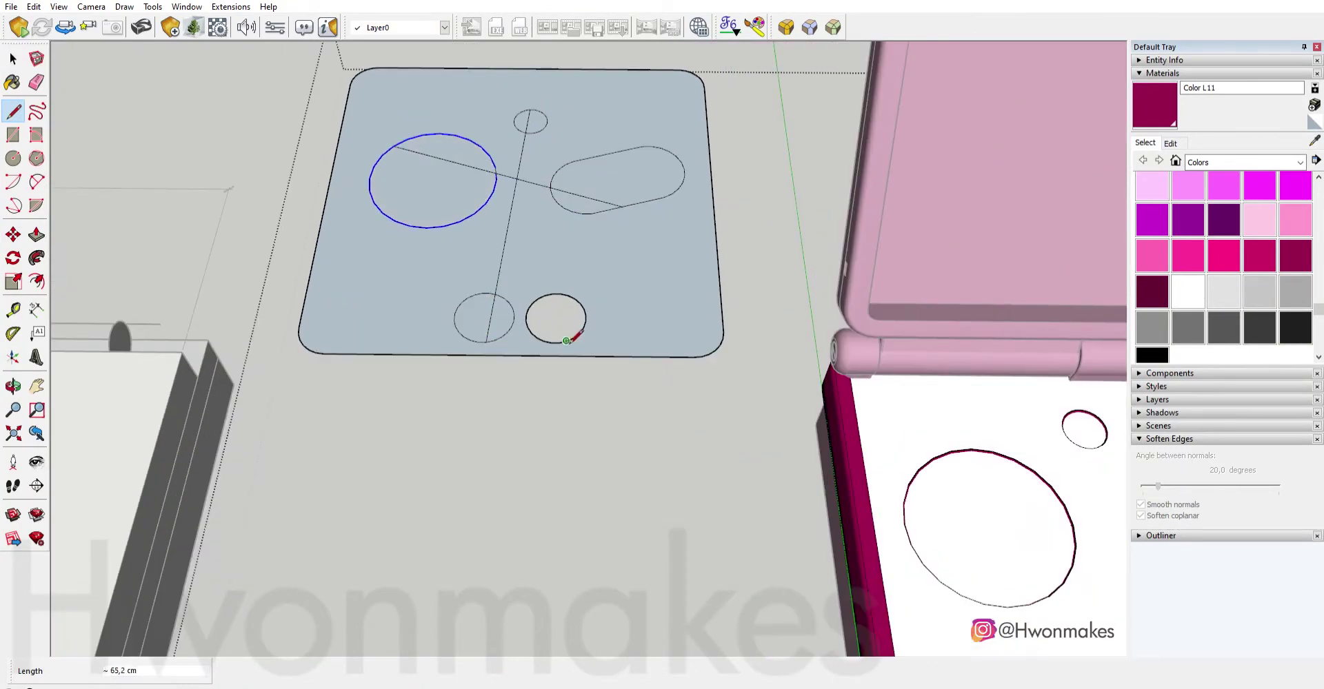
{"action": "scroll", "coordinate": [566, 341], "scroll_direction": "up", "scroll_amount": 2}
{"action": "scroll", "coordinate": [547, 304], "scroll_direction": "down", "scroll_amount": 1}
{"action": "scroll", "coordinate": [510, 241], "scroll_direction": "down", "scroll_amount": 2}
{"action": "key", "text": "e"}
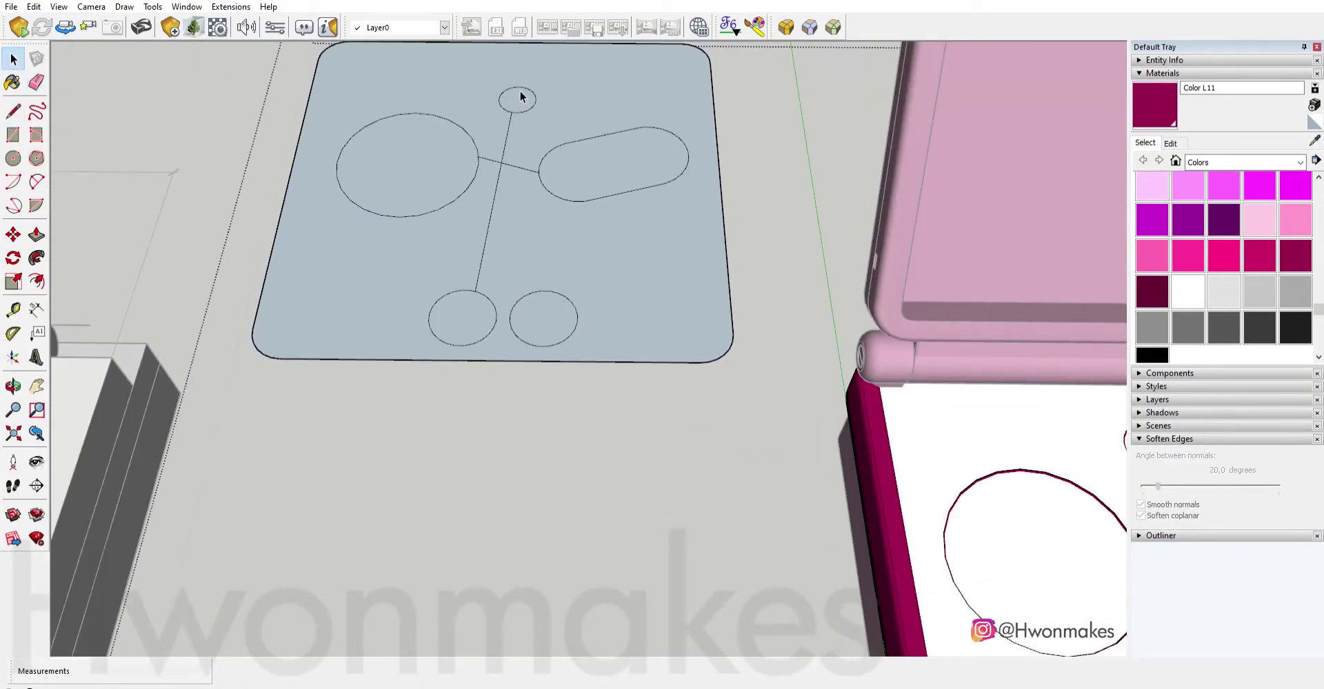
{"action": "scroll", "coordinate": [535, 319], "scroll_direction": "down", "scroll_amount": 3}
{"action": "scroll", "coordinate": [800, 490], "scroll_direction": "up", "scroll_amount": 3}
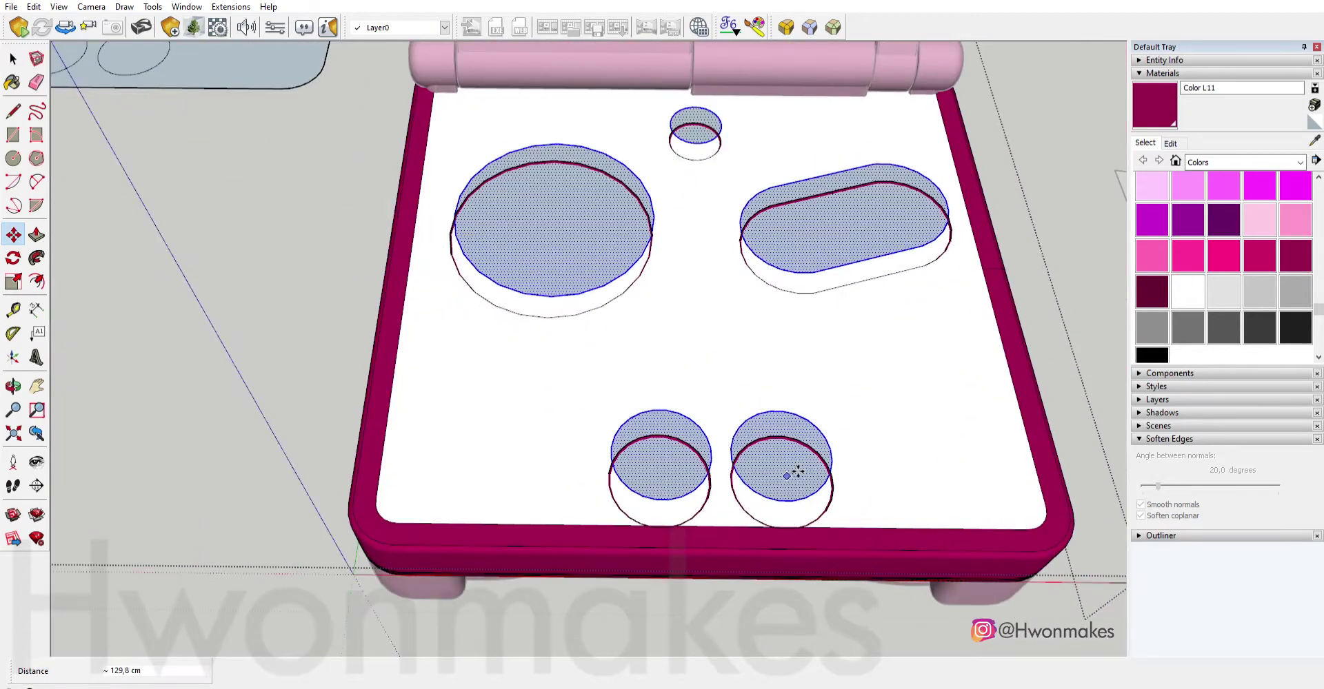
Move the button-hole outlines onto the case and push them down into the shell.
{"action": "key", "text": "m"}
{"action": "scroll", "coordinate": [896, 390], "scroll_direction": "up", "scroll_amount": 2}
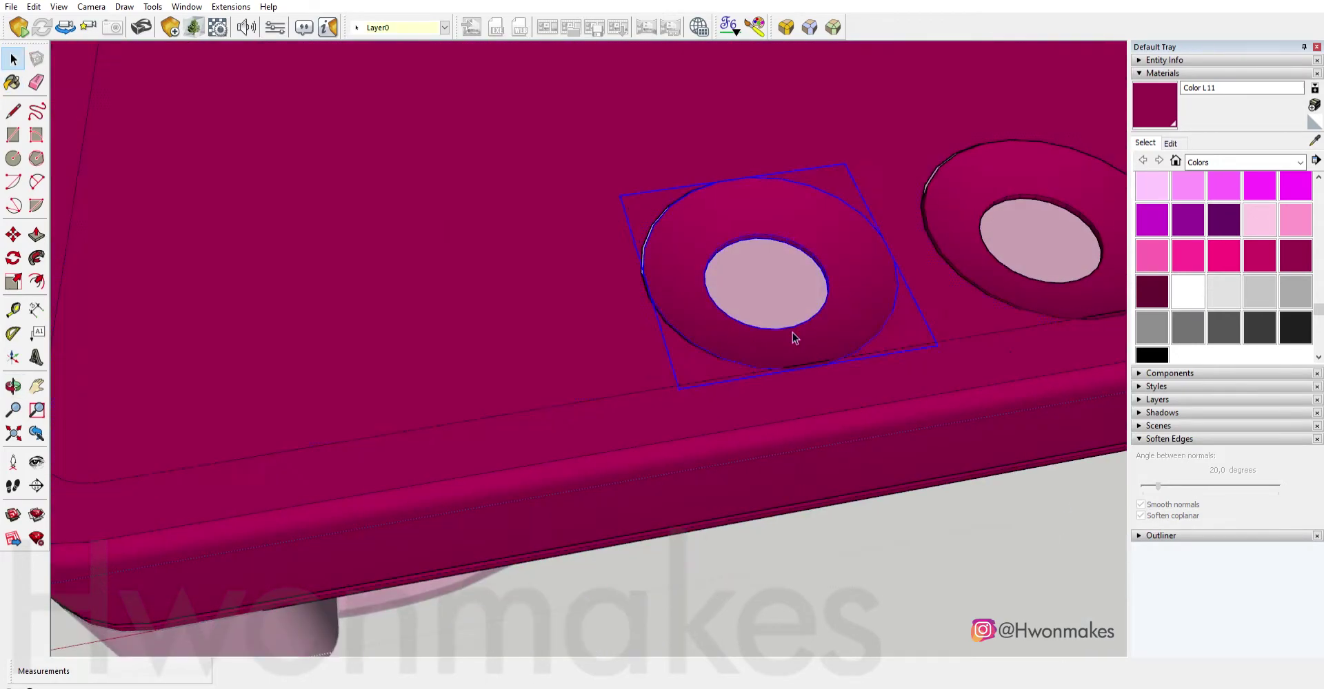
{"action": "scroll", "coordinate": [621, 360], "scroll_direction": "up", "scroll_amount": 3}
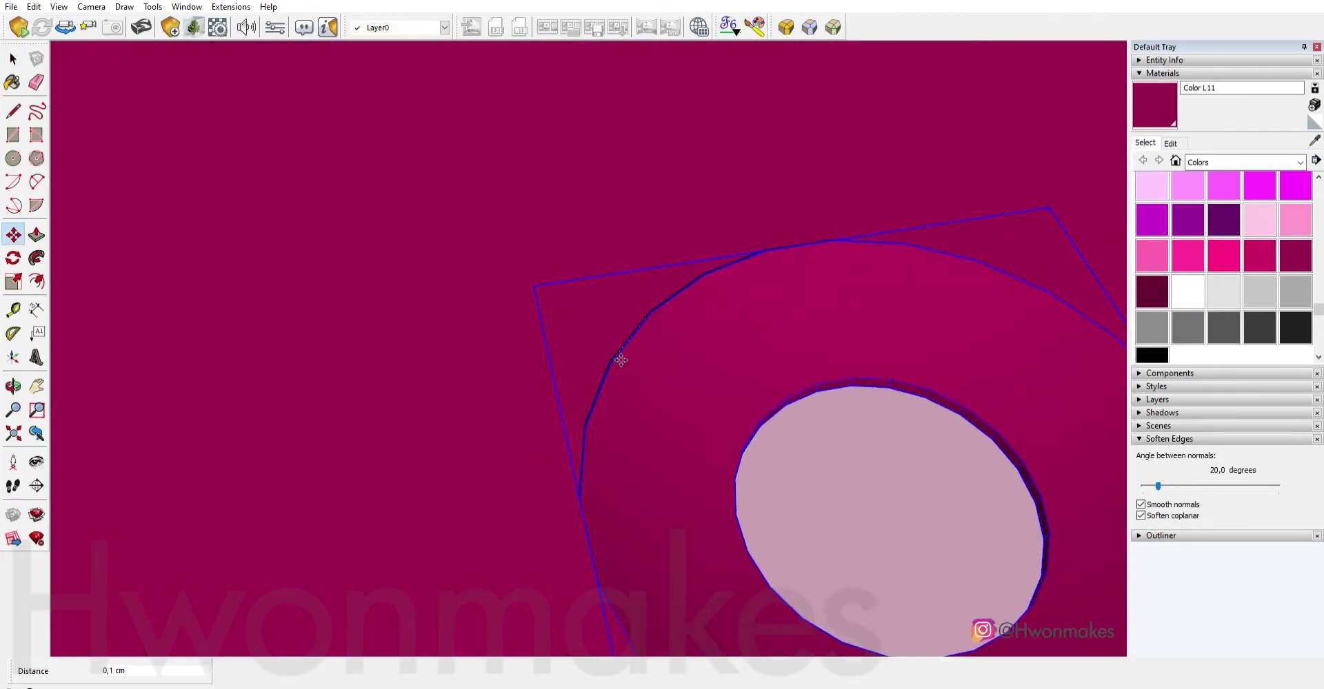
{"action": "scroll", "coordinate": [633, 363], "scroll_direction": "up", "scroll_amount": 3}
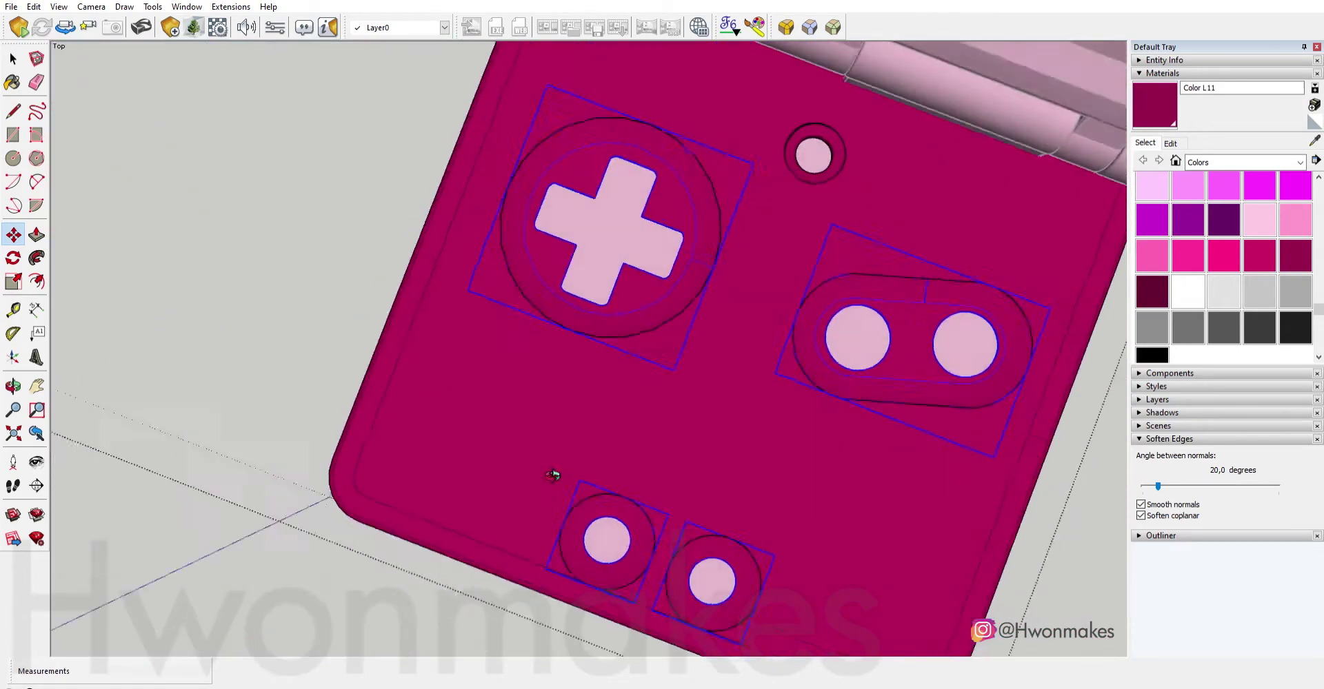
{"action": "scroll", "coordinate": [731, 117], "scroll_direction": "down", "scroll_amount": 5}
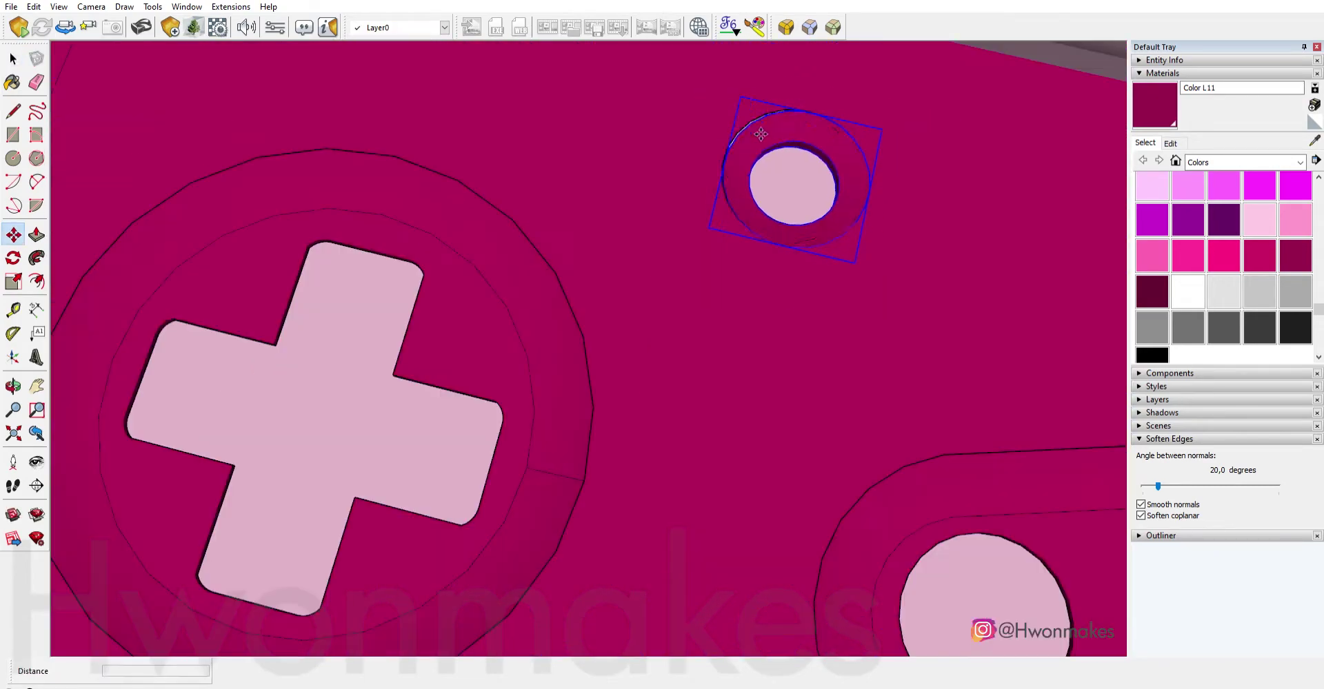
{"action": "scroll", "coordinate": [772, 172], "scroll_direction": "down", "scroll_amount": 5}
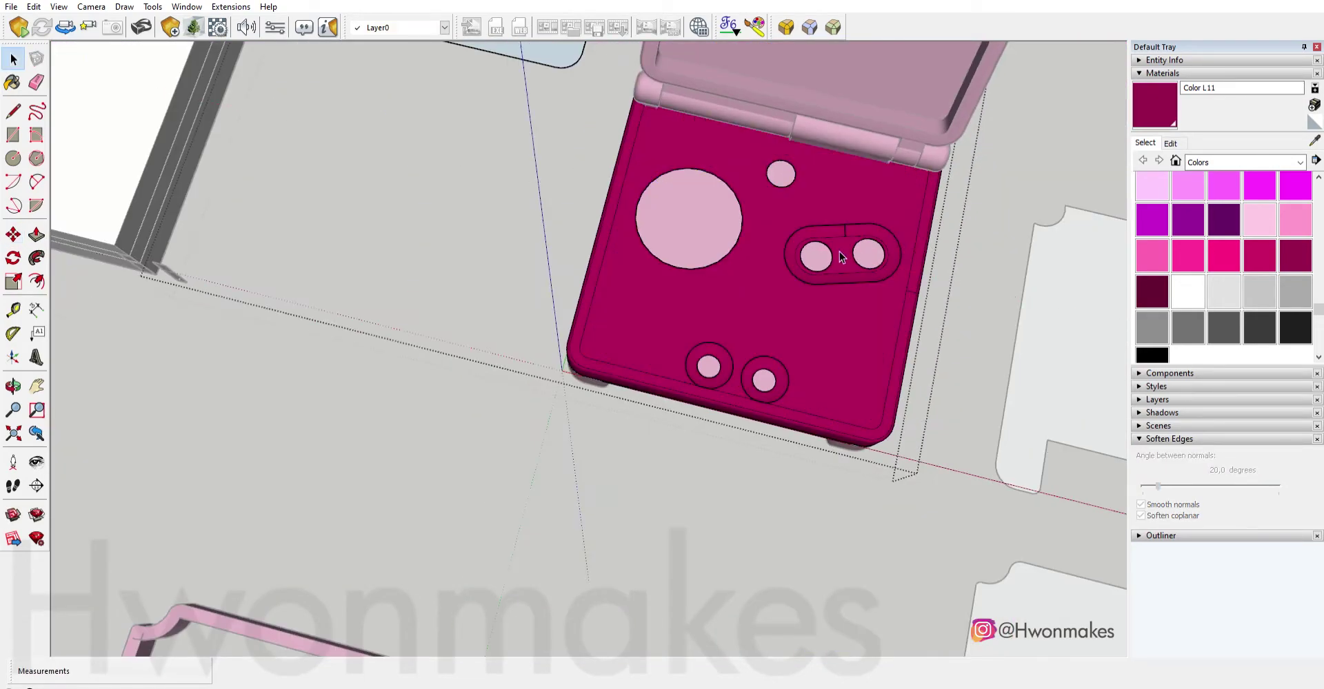
{"action": "mouse_move", "coordinate": [730, 367]}
{"action": "middle_mouse_down"}
{"action": "mouse_move", "coordinate": [856, 227]}
{"action": "mouse_move", "coordinate": [709, 230]}
{"action": "middle_mouse_up"}
{"action": "key", "text": "p"}
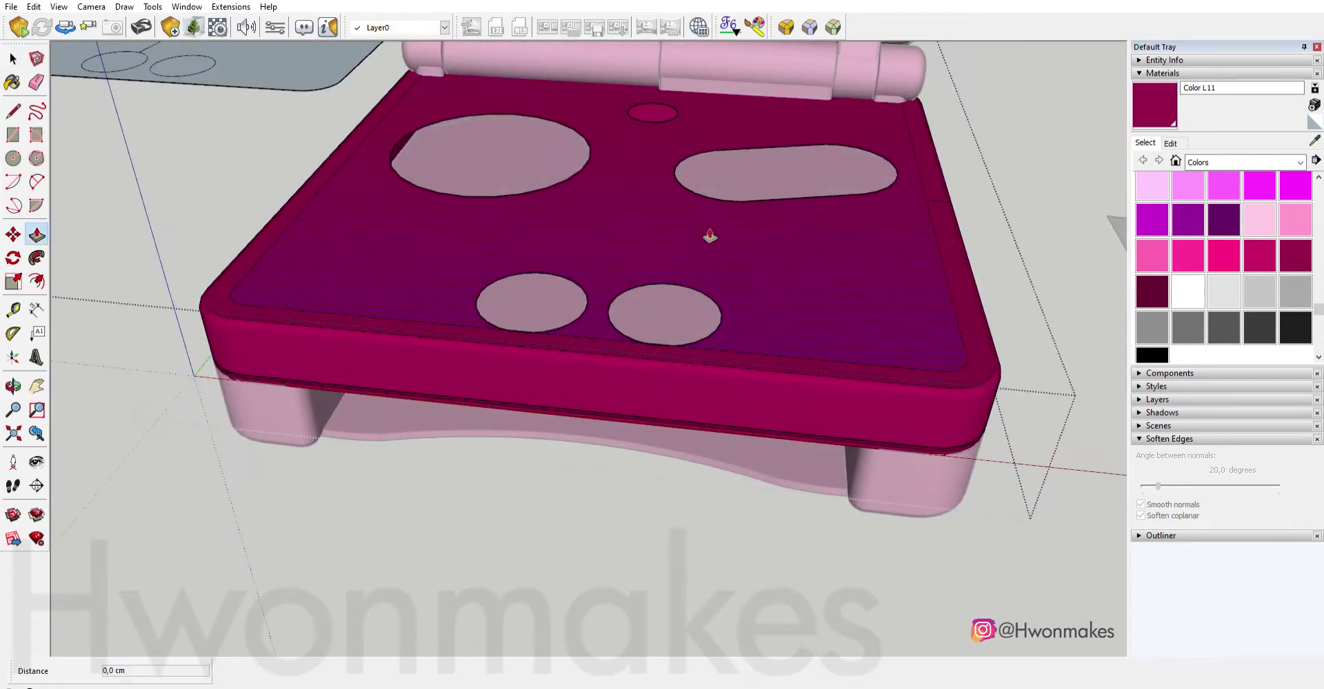
{"action": "scroll", "coordinate": [810, 295], "scroll_direction": "up", "scroll_amount": 5}
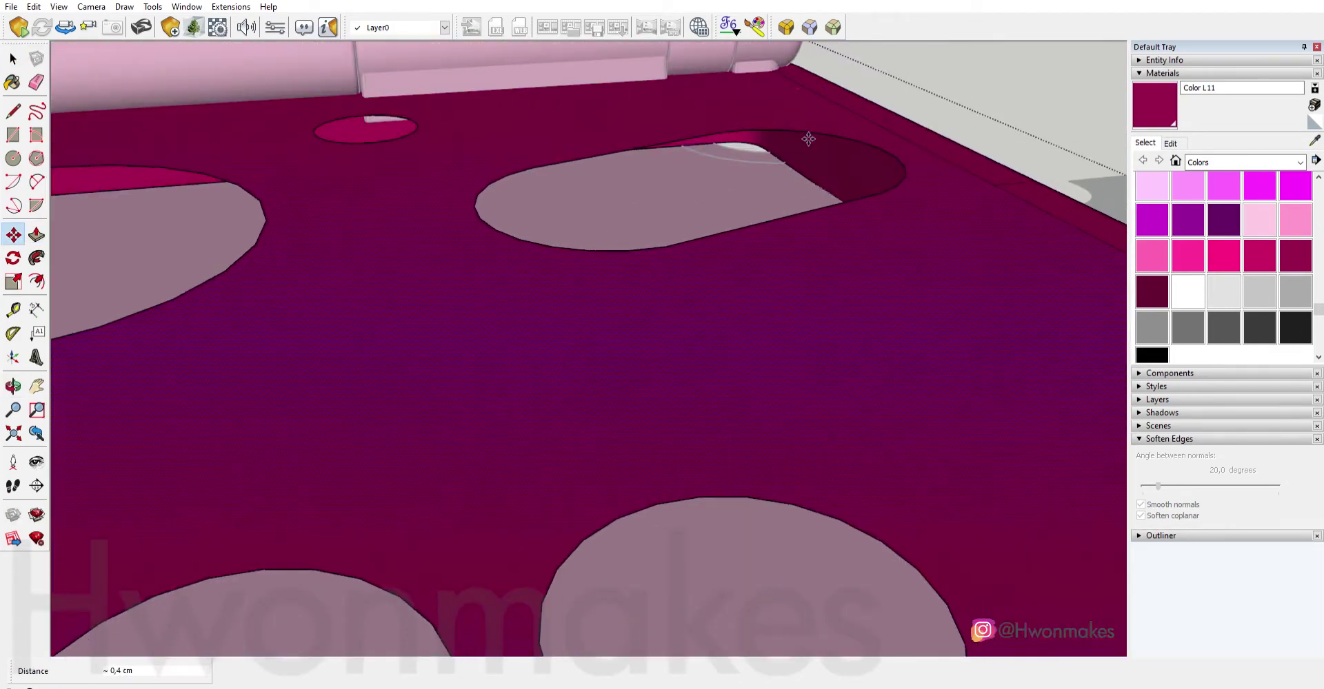
{"action": "scroll", "coordinate": [886, 384], "scroll_direction": "down", "scroll_amount": 5}
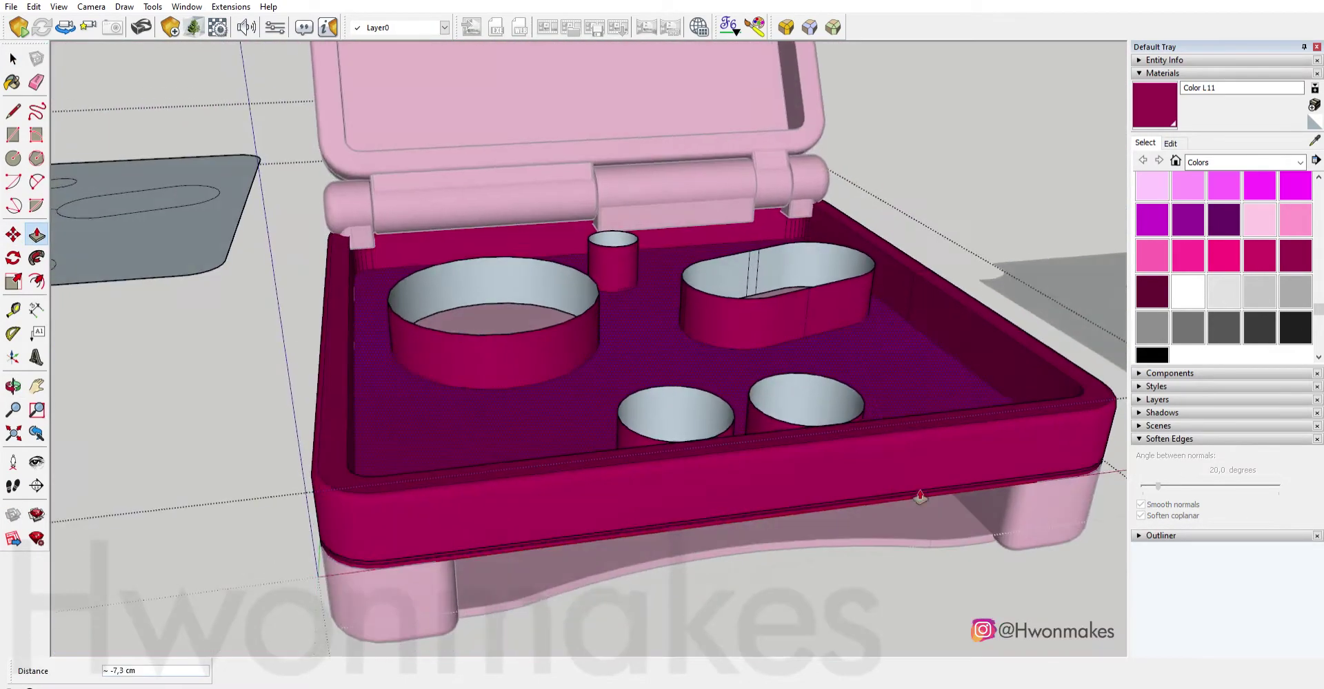
{"action": "key", "text": "space"}
Temporarily delete the case's top face to check the hole walls, then restore it.
{"action": "key", "text": "m"}
{"action": "scroll", "coordinate": [824, 188], "scroll_direction": "up", "scroll_amount": 5}
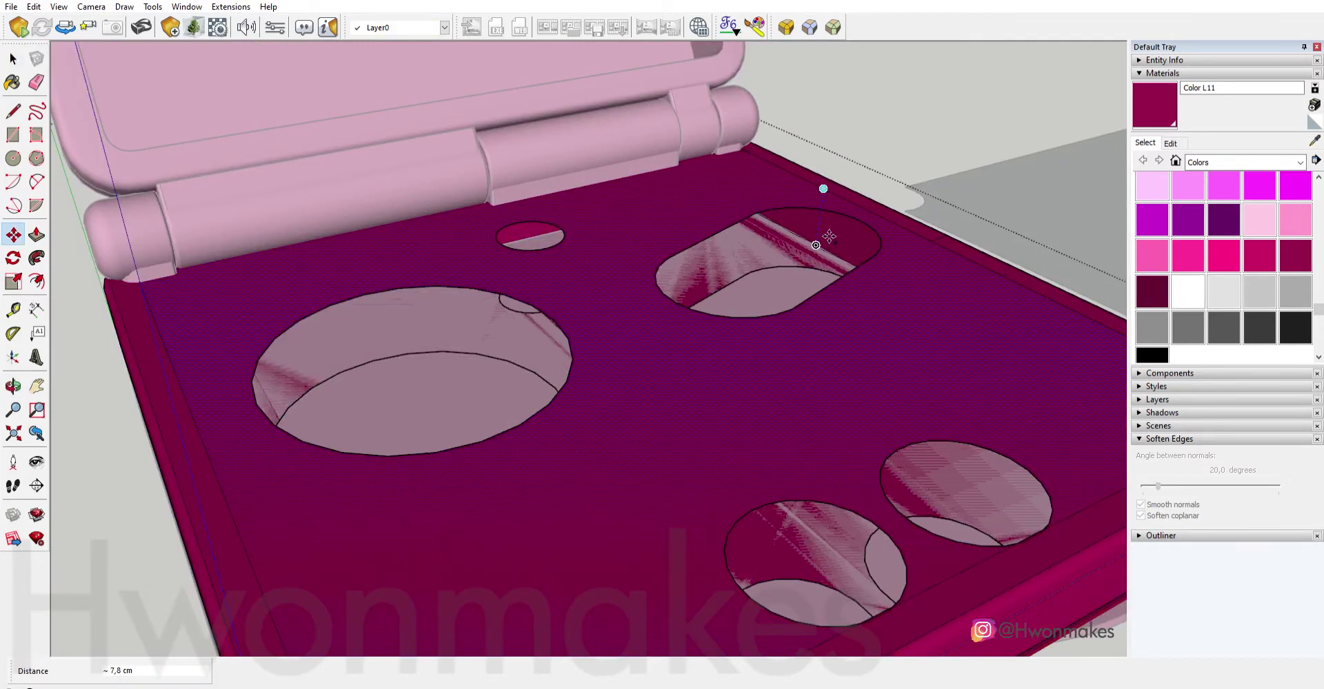
{"action": "scroll", "coordinate": [820, 193], "scroll_direction": "down", "scroll_amount": 5}
{"action": "scroll", "coordinate": [841, 205], "scroll_direction": "up", "scroll_amount": 3}
{"action": "key", "text": "space"}
{"action": "left_click", "coordinate": [841, 205]}
{"action": "key", "text": "Delete"}
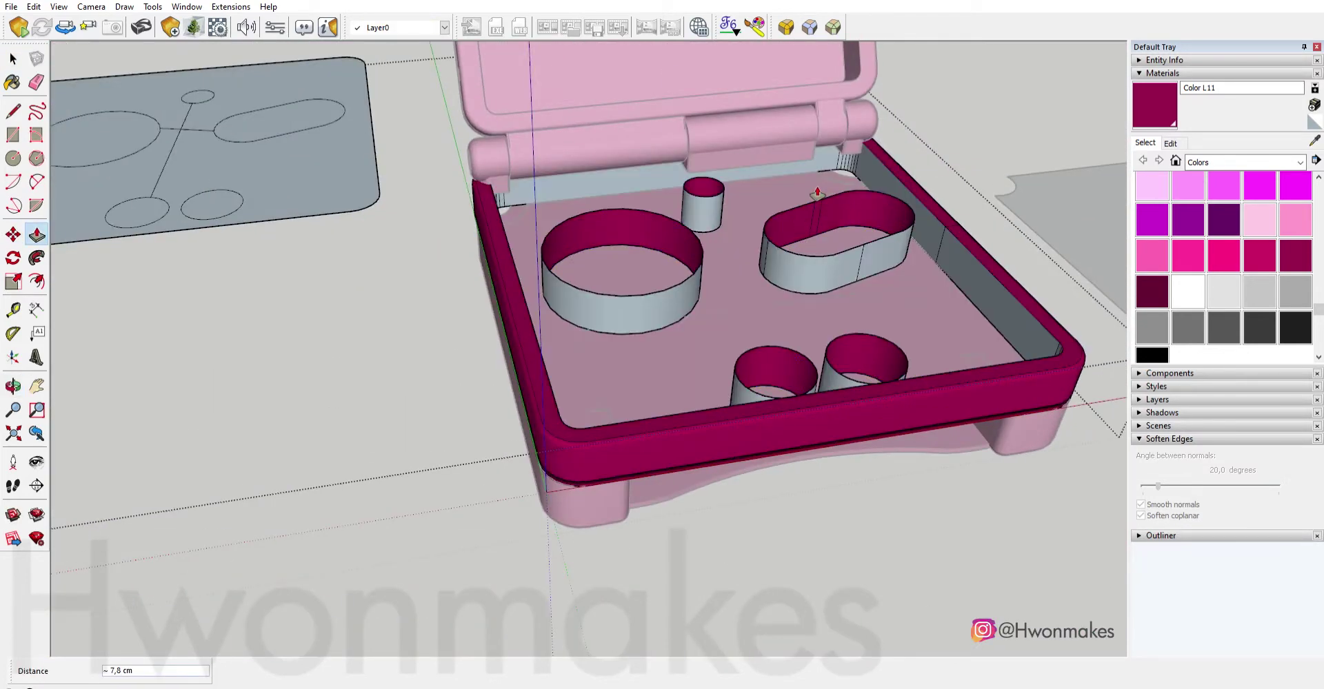
{"action": "key", "text": "ctrl+z"}
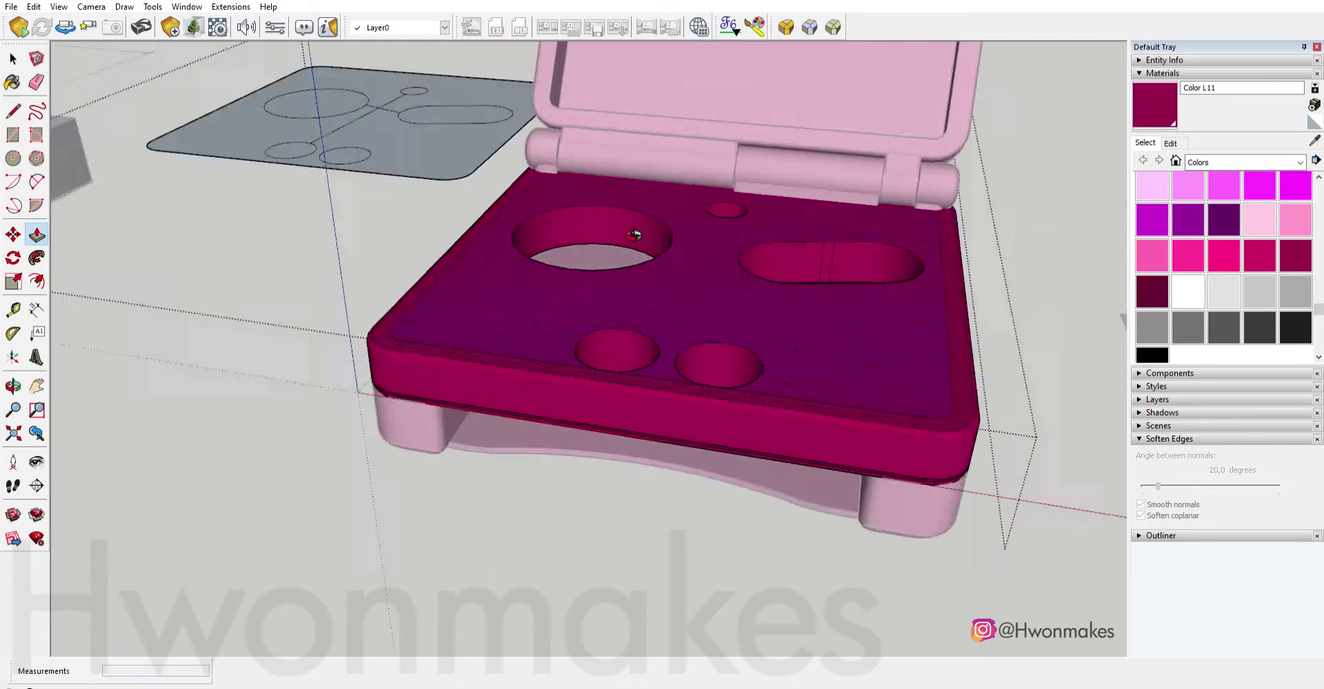
Move the gray D-pad, A/B and round button group down into the case openings.
{"action": "middle_click_drag", "start_coordinate": [817, 234], "coordinate": [771, 252]}
{"action": "scroll", "coordinate": [771, 252], "scroll_direction": "down", "scroll_amount": 2}
{"action": "key", "text": "p"}
{"action": "scroll", "coordinate": [907, 354], "scroll_direction": "down", "scroll_amount": 3}
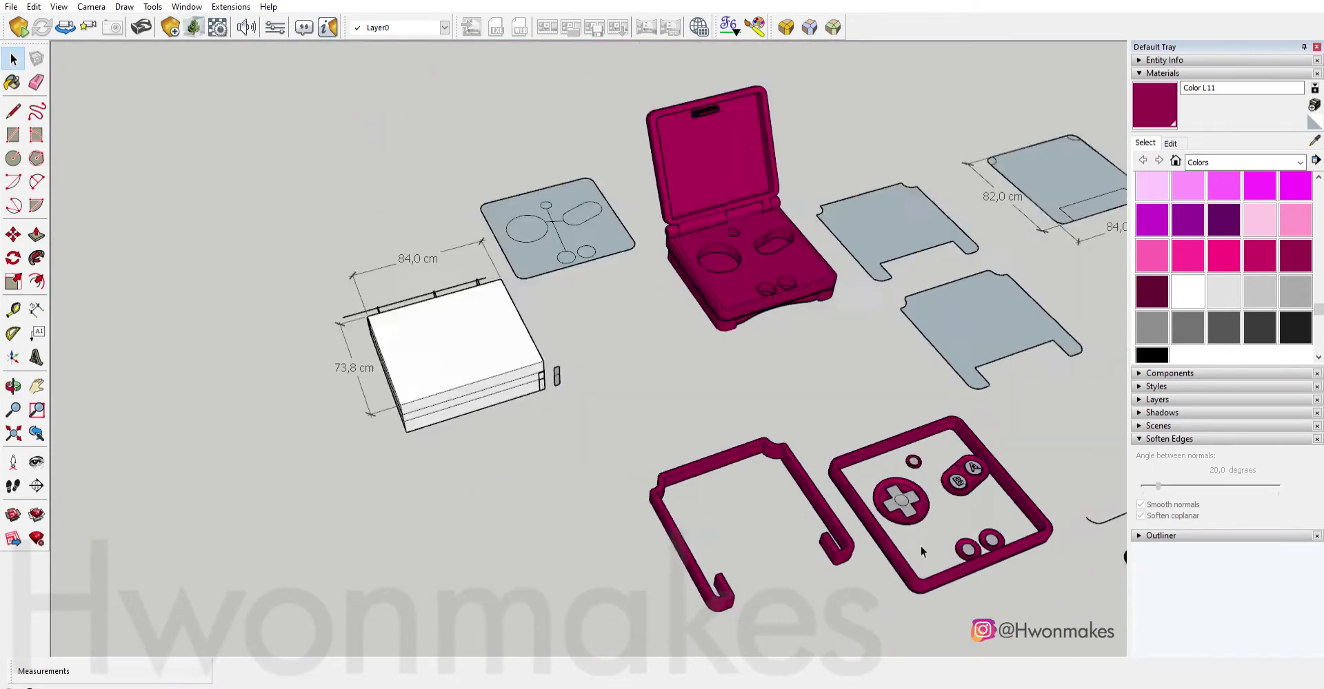
{"action": "key", "text": "m"}
{"action": "left_click", "coordinate": [690, 228]}
{"action": "scroll", "coordinate": [759, 227], "scroll_direction": "up", "scroll_amount": 10}
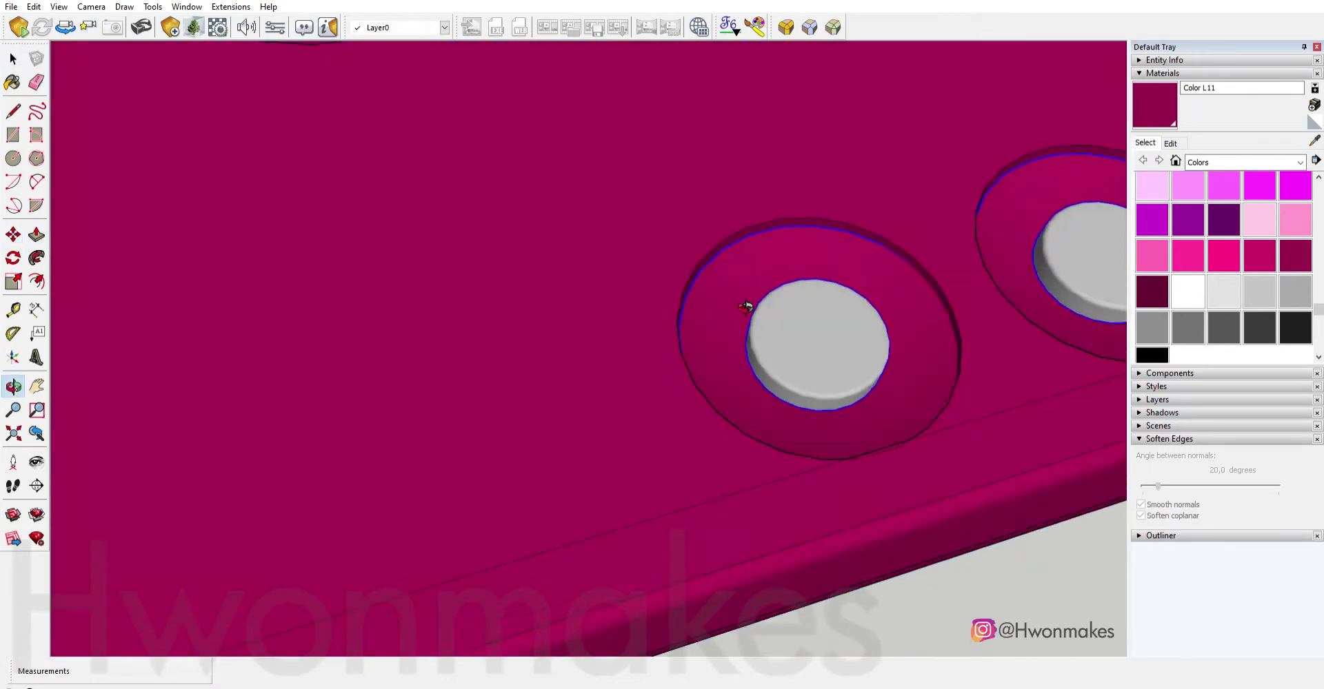
{"action": "scroll", "coordinate": [758, 220], "scroll_direction": "up", "scroll_amount": 3}
{"action": "scroll", "coordinate": [758, 220], "scroll_direction": "down", "scroll_amount": 3}
{"action": "scroll", "coordinate": [758, 220], "scroll_direction": "down", "scroll_amount": 5}
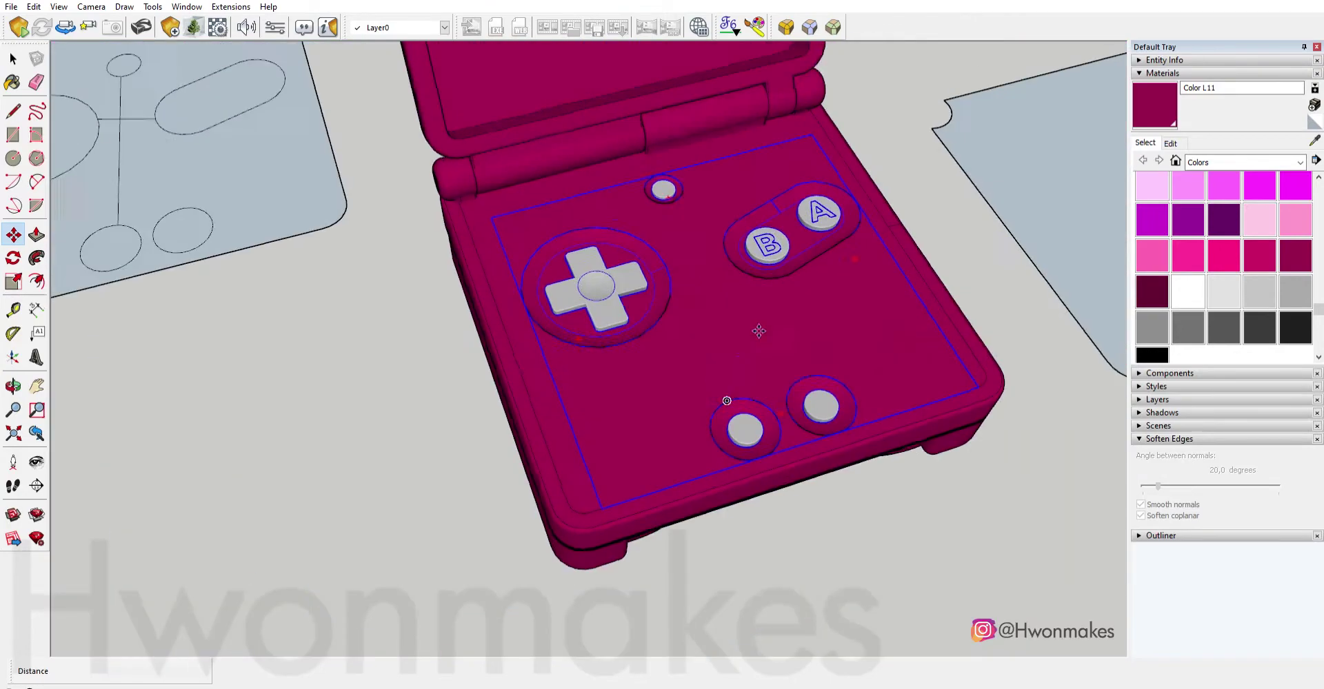
{"action": "scroll", "coordinate": [748, 404], "scroll_direction": "up", "scroll_amount": 3}
{"action": "mouse_move", "coordinate": [703, 165]}
{"action": "middle_mouse_down"}
{"action": "mouse_move", "coordinate": [663, 375]}
{"action": "mouse_move", "coordinate": [836, 522]}
{"action": "middle_mouse_up"}
{"action": "scroll", "coordinate": [632, 481], "scroll_direction": "down", "scroll_amount": 3}
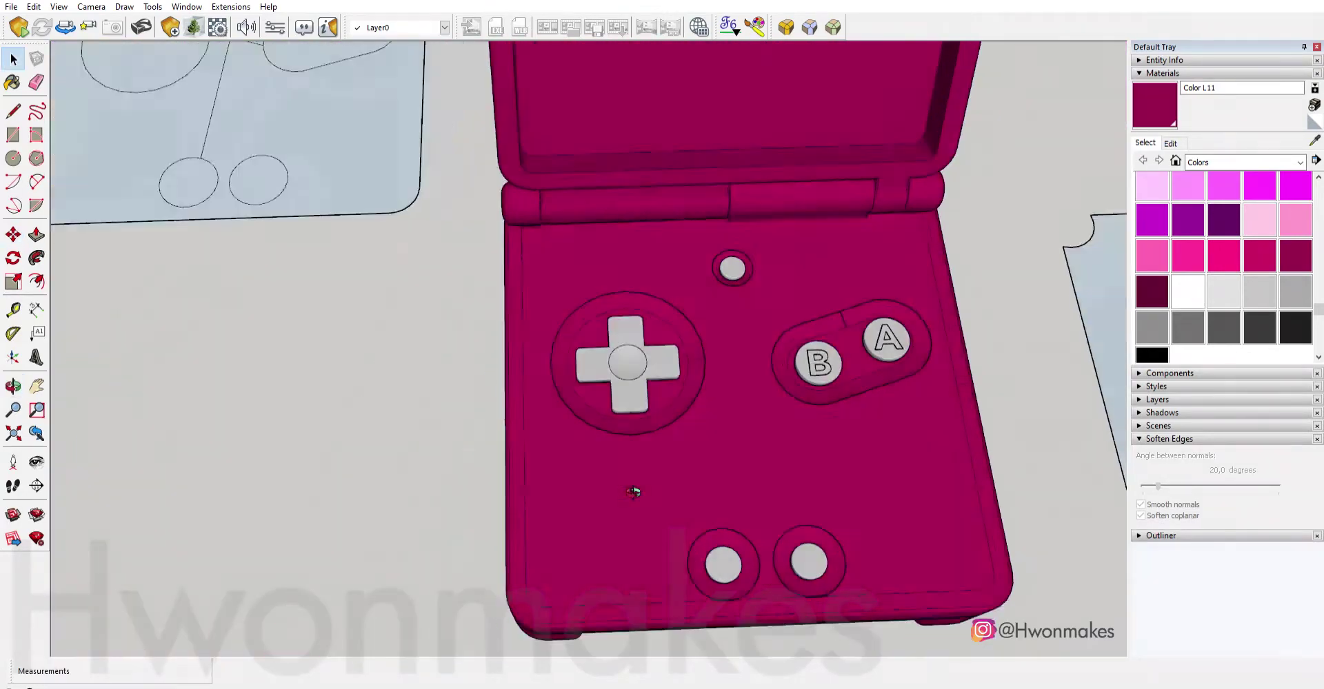
{"action": "scroll", "coordinate": [724, 423], "scroll_direction": "down", "scroll_amount": 3}
{"action": "key", "text": "space"}
{"action": "scroll", "coordinate": [692, 430], "scroll_direction": "up", "scroll_amount": 1}
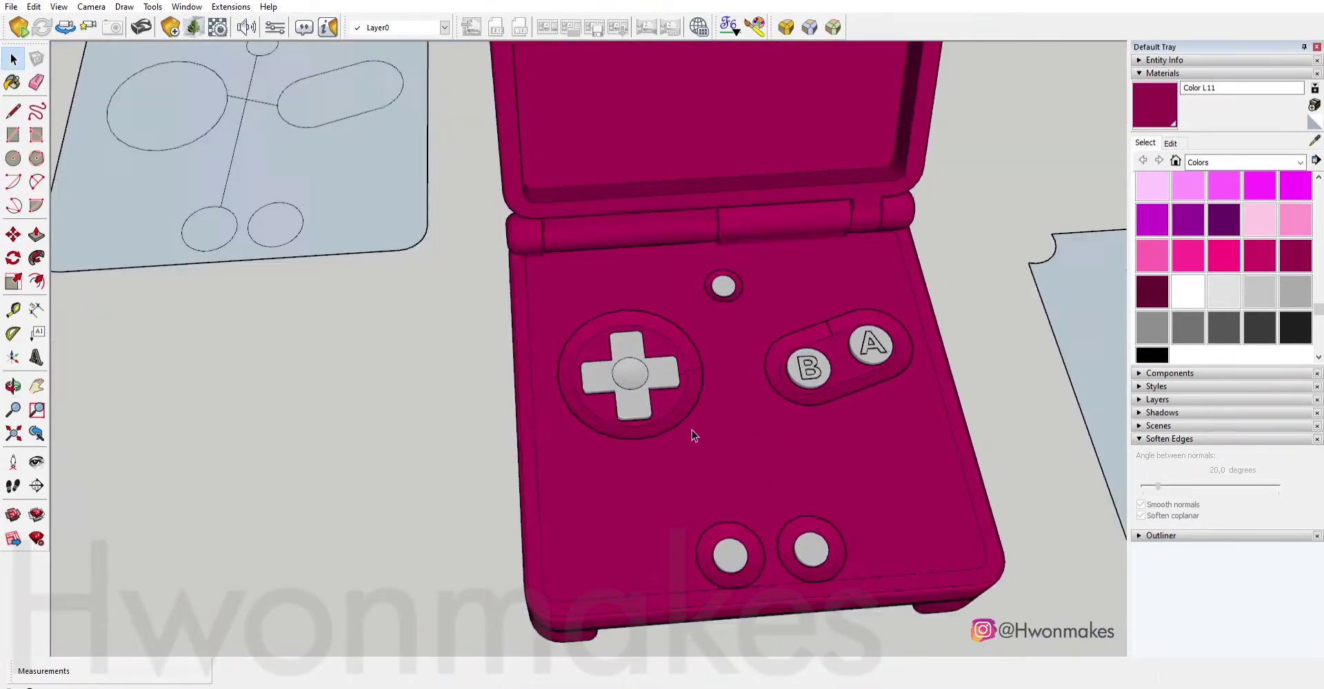
{"action": "scroll", "coordinate": [694, 391], "scroll_direction": "up", "scroll_amount": 2}
{"action": "scroll", "coordinate": [832, 506], "scroll_direction": "down", "scroll_amount": 2}
Draw the first 0.5 cm-radius speaker-hole circle on the reference photo.
{"action": "scroll", "coordinate": [769, 540], "scroll_direction": "down", "scroll_amount": 6}
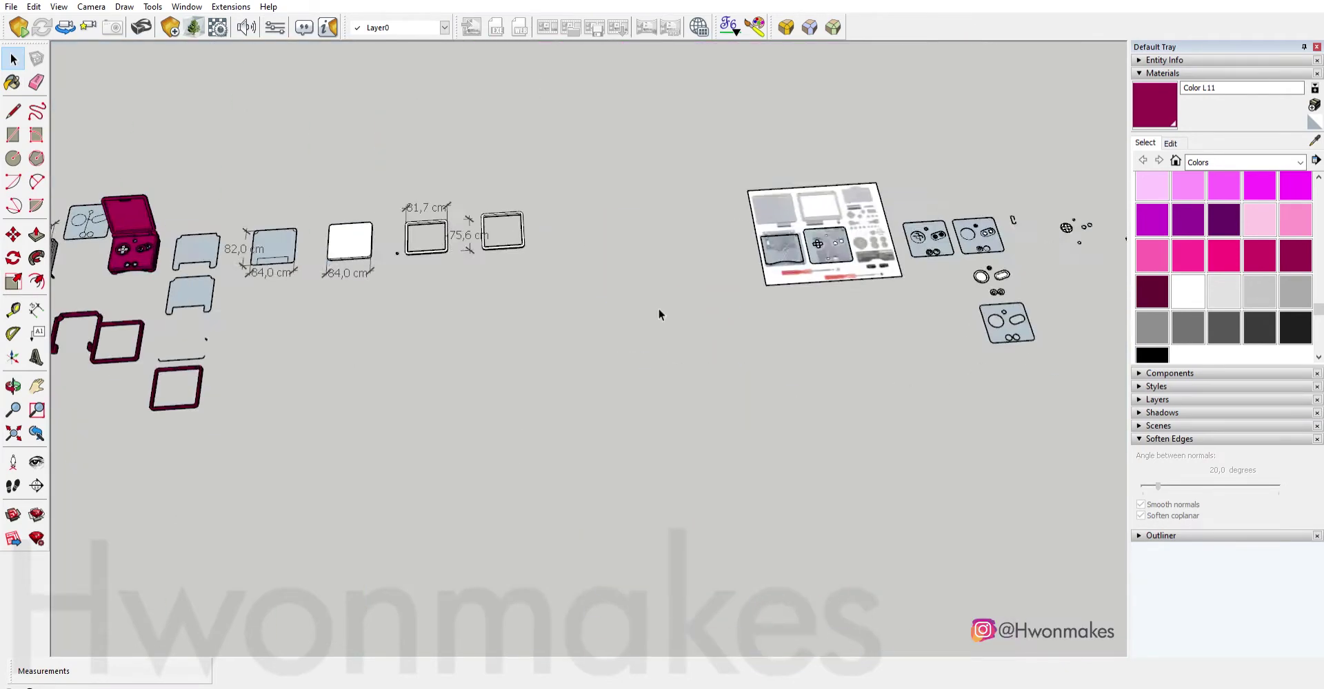
{"action": "scroll", "coordinate": [662, 310], "scroll_direction": "up", "scroll_amount": 5}
{"action": "scroll", "coordinate": [742, 333], "scroll_direction": "up", "scroll_amount": 2}
{"action": "scroll", "coordinate": [771, 185], "scroll_direction": "up", "scroll_amount": 2}
{"action": "scroll", "coordinate": [707, 167], "scroll_direction": "up", "scroll_amount": 5}
{"action": "key", "text": "c"}
{"action": "left_click", "coordinate": [626, 190]}
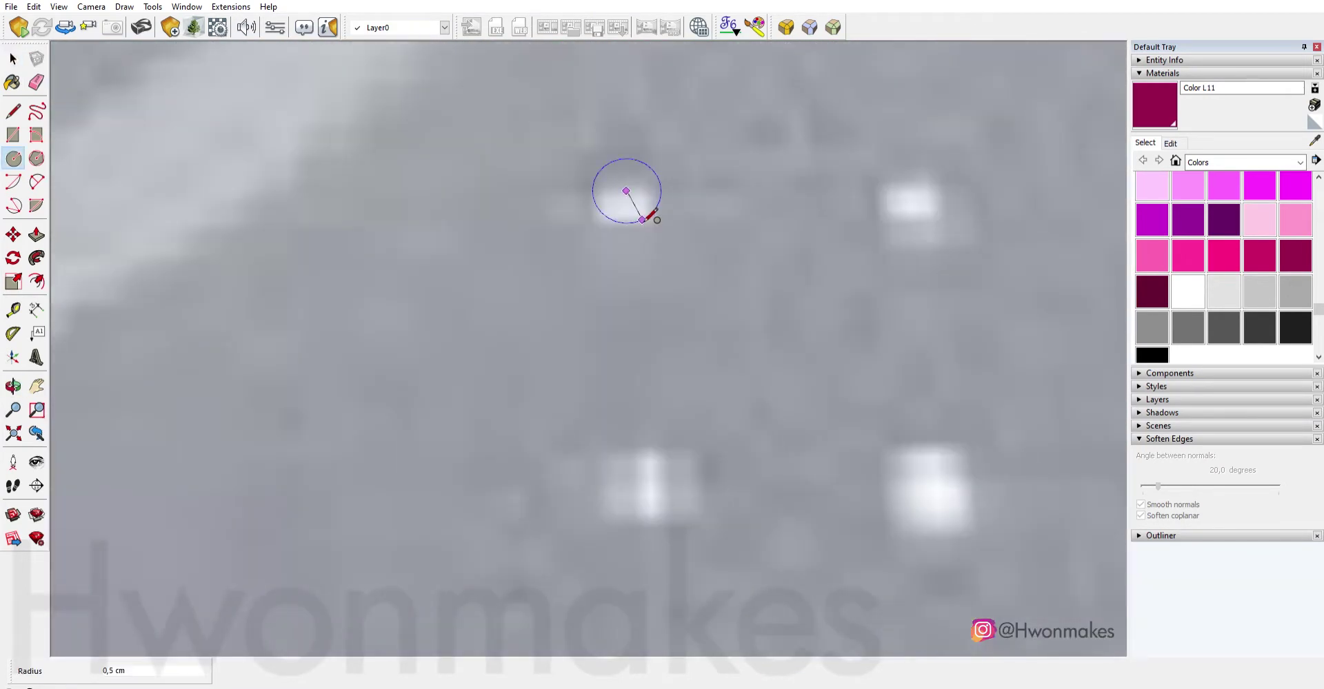
{"action": "left_click", "coordinate": [641, 213]}
{"action": "scroll", "coordinate": [645, 218], "scroll_direction": "down", "scroll_amount": 3}
Copy the circle sideways 4,2 cm three times to make a row of four.
{"action": "key", "text": "m"}
{"action": "left_click", "coordinate": [670, 235]}
{"action": "key", "text": "ctrl"}
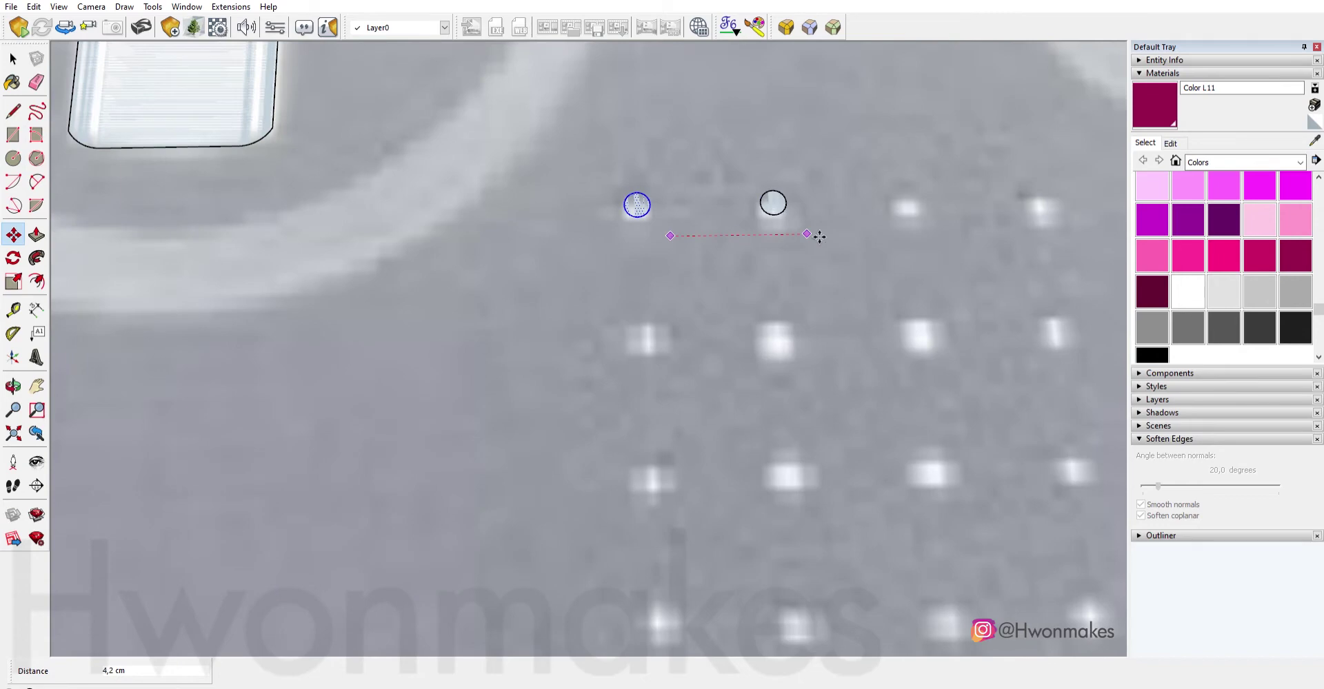
{"action": "key", "text": "Return"}
{"action": "scroll", "coordinate": [896, 248], "scroll_direction": "down", "scroll_amount": 2}
{"action": "scroll", "coordinate": [984, 260], "scroll_direction": "up", "scroll_amount": 2}
Copy the row of circles downward three times to form a 4×4 grid.
{"action": "left_click", "coordinate": [953, 200]}
{"action": "key", "text": "ctrl"}
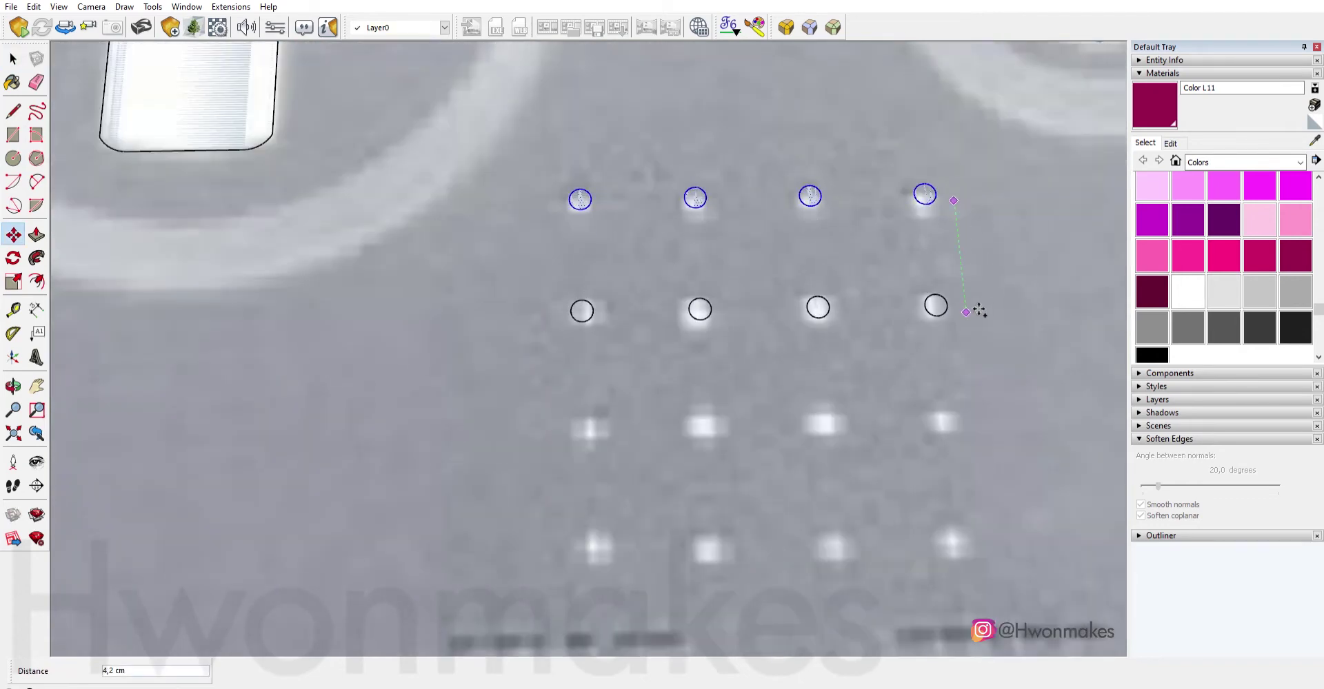
{"action": "type", "text": "3"}
{"action": "key", "text": "Return"}
{"action": "key", "text": "space"}
{"action": "scroll", "coordinate": [965, 478], "scroll_direction": "down", "scroll_amount": 2}
{"action": "scroll", "coordinate": [900, 442], "scroll_direction": "down", "scroll_amount": 4}
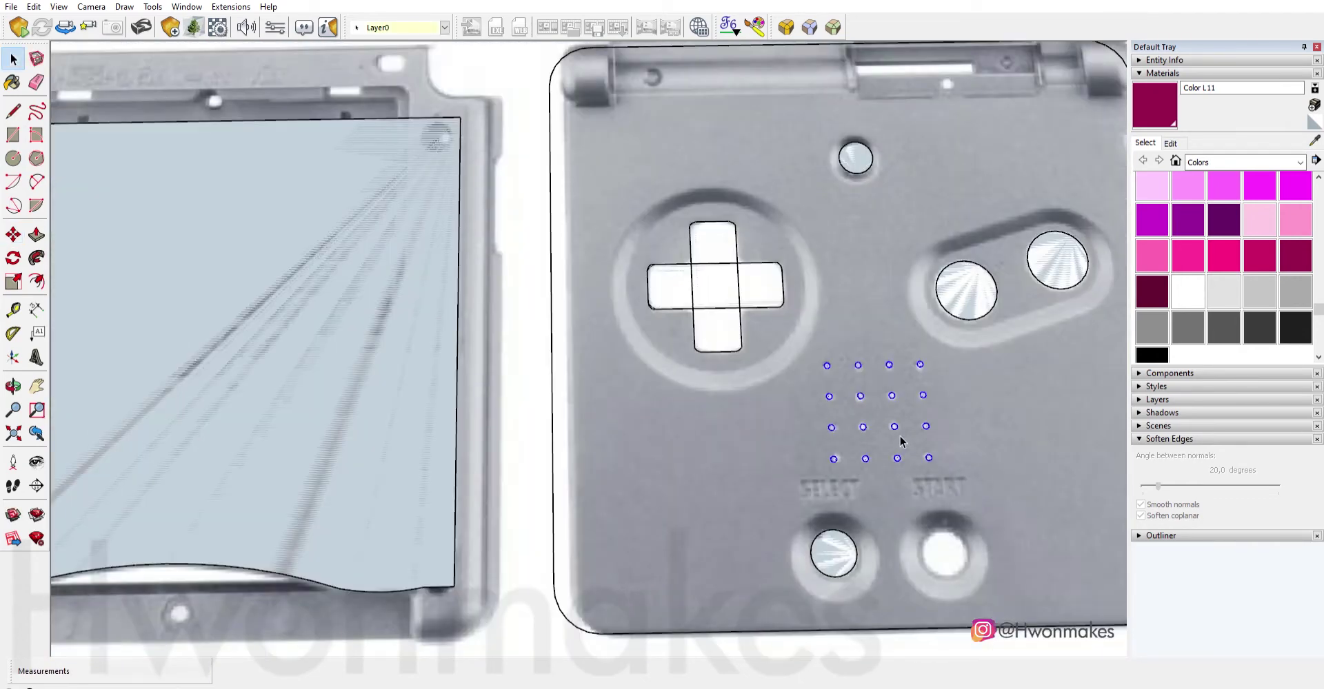
{"action": "scroll", "coordinate": [912, 452], "scroll_direction": "up", "scroll_amount": 3}
{"action": "scroll", "coordinate": [848, 494], "scroll_direction": "down", "scroll_amount": 2}
{"action": "scroll", "coordinate": [848, 485], "scroll_direction": "up", "scroll_amount": 2}
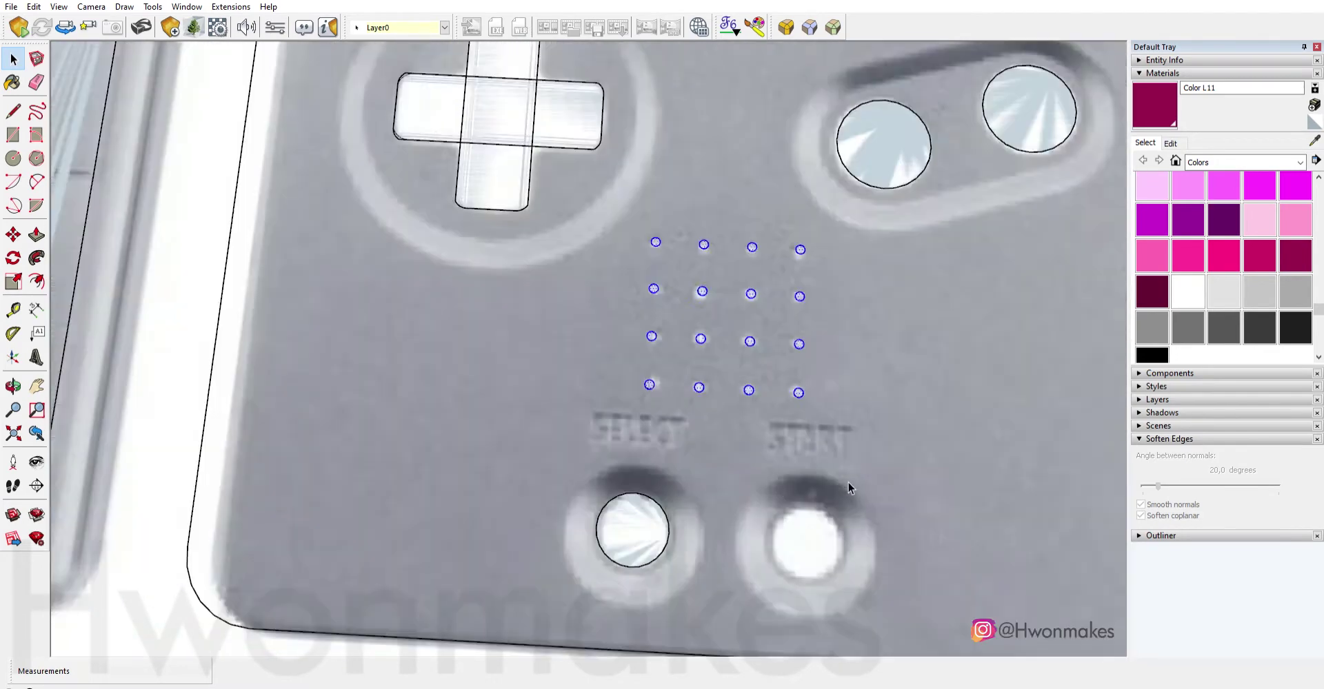
{"action": "scroll", "coordinate": [848, 485], "scroll_direction": "up", "scroll_amount": 1}
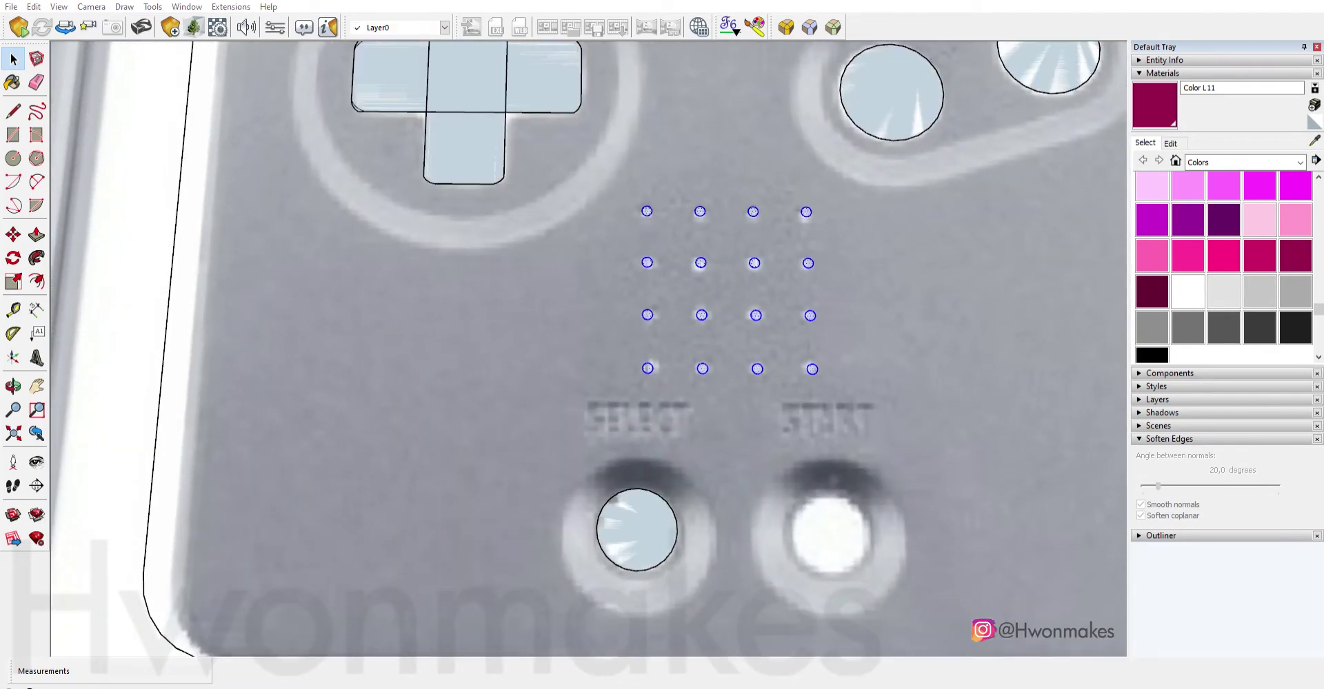
Paste the SELECT lettering above the left small button and scale it.
{"action": "key", "text": "ctrl+v"}
{"action": "left_click", "coordinate": [698, 427]}
{"action": "key", "text": "s"}
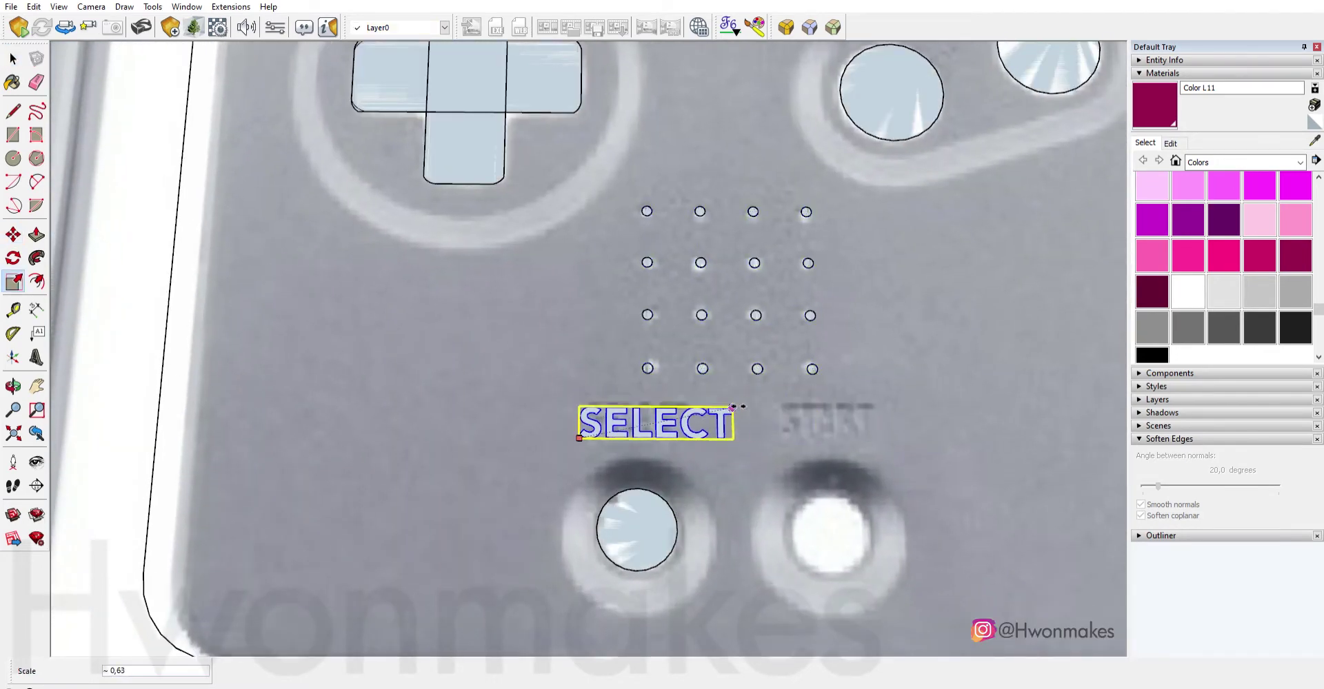
{"action": "scroll", "coordinate": [704, 424], "scroll_direction": "up", "scroll_amount": 2}
{"action": "scroll", "coordinate": [689, 424], "scroll_direction": "up", "scroll_amount": 2}
{"action": "scroll", "coordinate": [763, 435], "scroll_direction": "down", "scroll_amount": 2}
{"action": "key", "text": "m"}
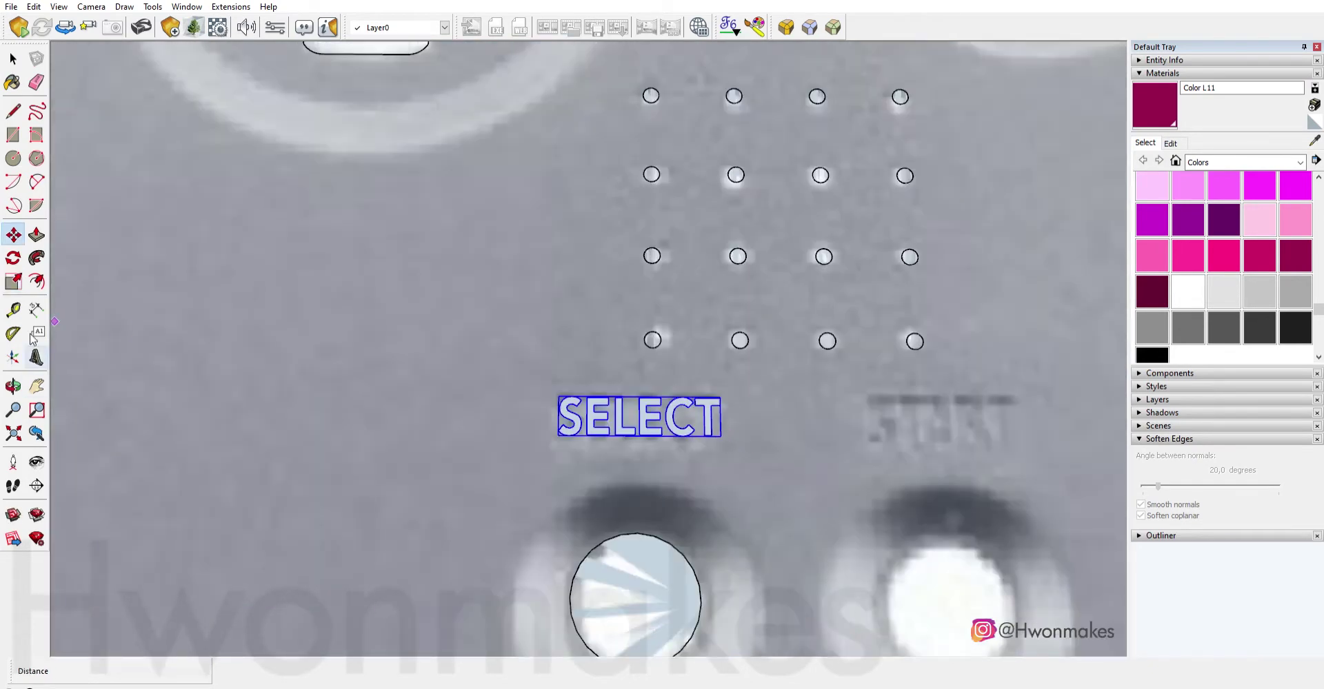
Paste START, shrink it to match SELECT, and place it right of SELECT.
{"action": "key", "text": "ctrl+v"}
{"action": "left_click", "coordinate": [883, 399]}
{"action": "key", "text": "s"}
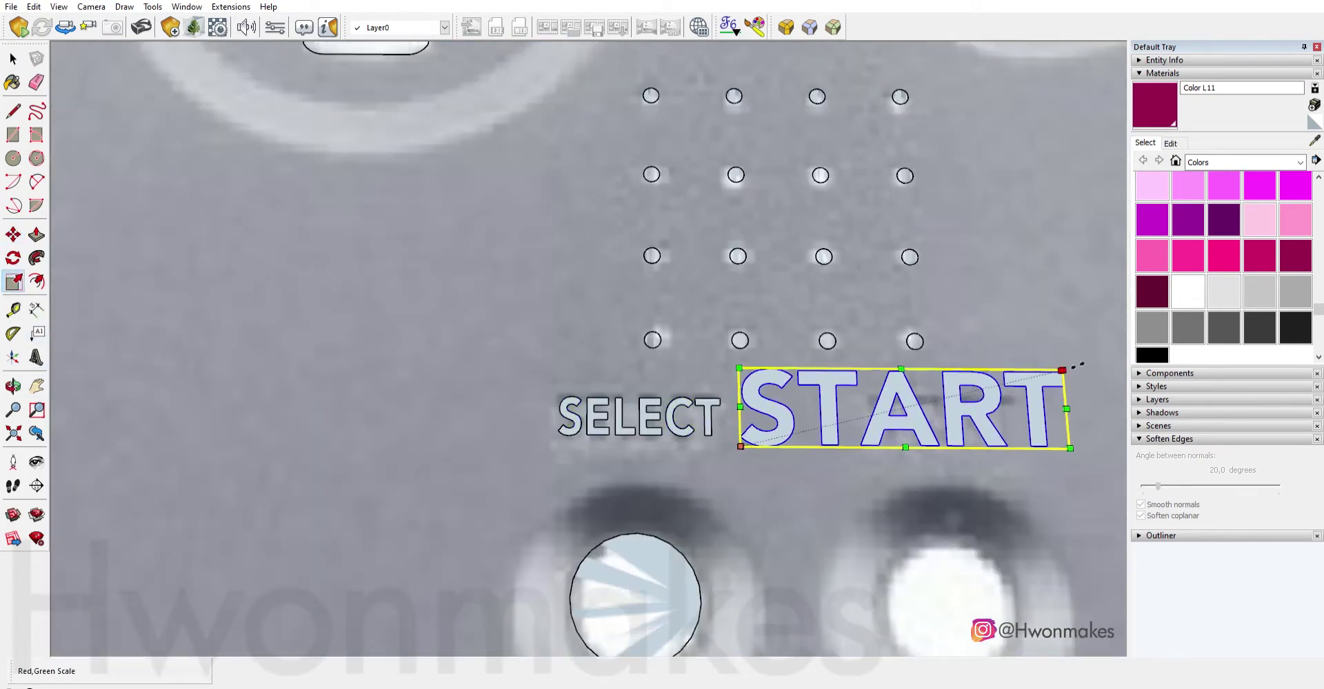
{"action": "left_click_drag", "start_coordinate": [984, 369], "coordinate": [873, 414]}
{"action": "scroll", "coordinate": [800, 433], "scroll_direction": "up", "scroll_amount": 3}
{"action": "key", "text": "m"}
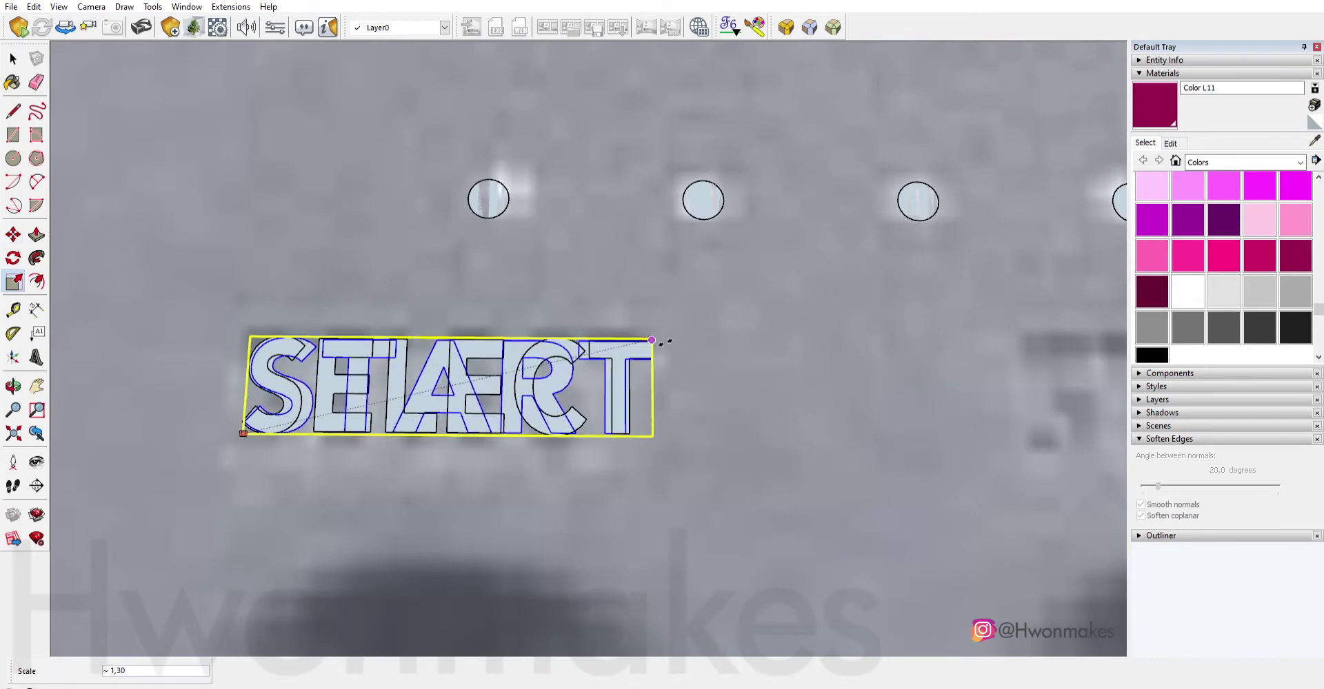
{"action": "scroll", "coordinate": [896, 455], "scroll_direction": "down", "scroll_amount": 2}
{"action": "scroll", "coordinate": [925, 466], "scroll_direction": "down", "scroll_amount": 2}
{"action": "left_click", "coordinate": [924, 466]}
{"action": "scroll", "coordinate": [925, 467], "scroll_direction": "up", "scroll_amount": 2}
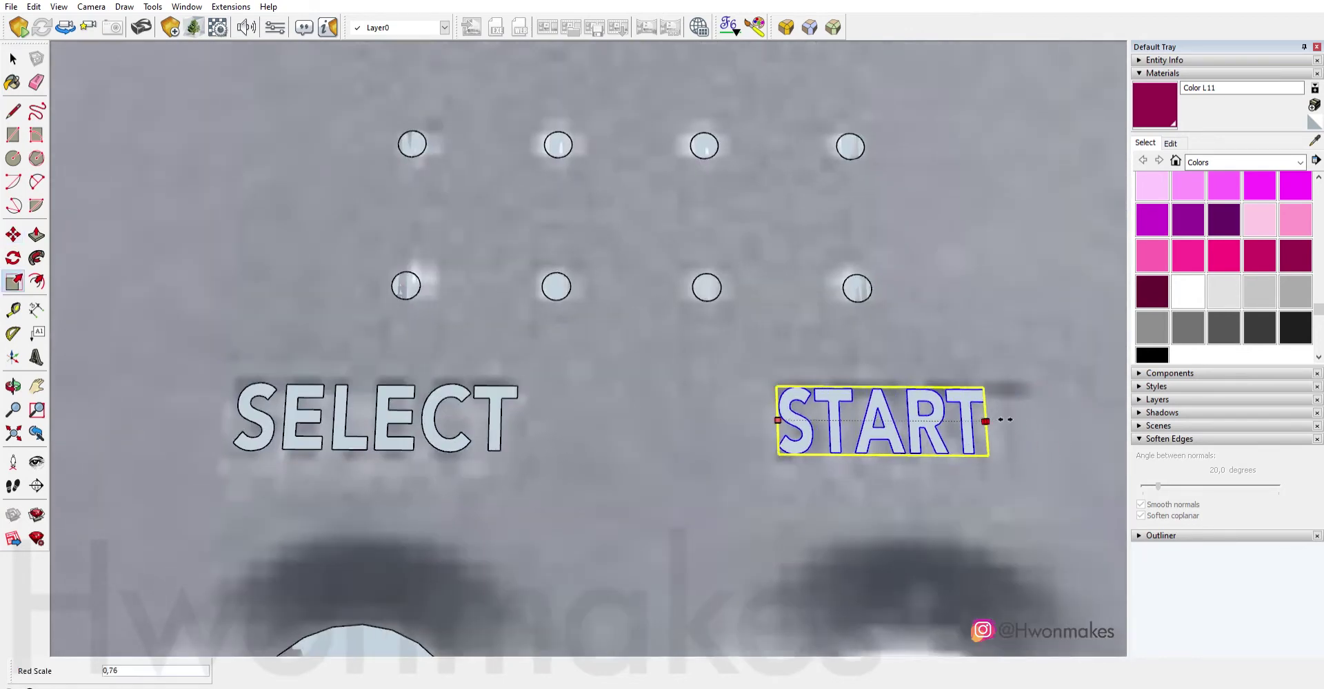
{"action": "scroll", "coordinate": [1005, 413], "scroll_direction": "down", "scroll_amount": 5}
Select the speaker dot grid together with the SELECT and START labels.
{"action": "middle_click_drag", "start_coordinate": [774, 432], "coordinate": [786, 354]}
{"action": "key", "text": "space"}
{"action": "scroll", "coordinate": [738, 329], "scroll_direction": "down", "scroll_amount": 3}
{"action": "left_click_drag", "start_coordinate": [636, 198], "coordinate": [836, 345]}
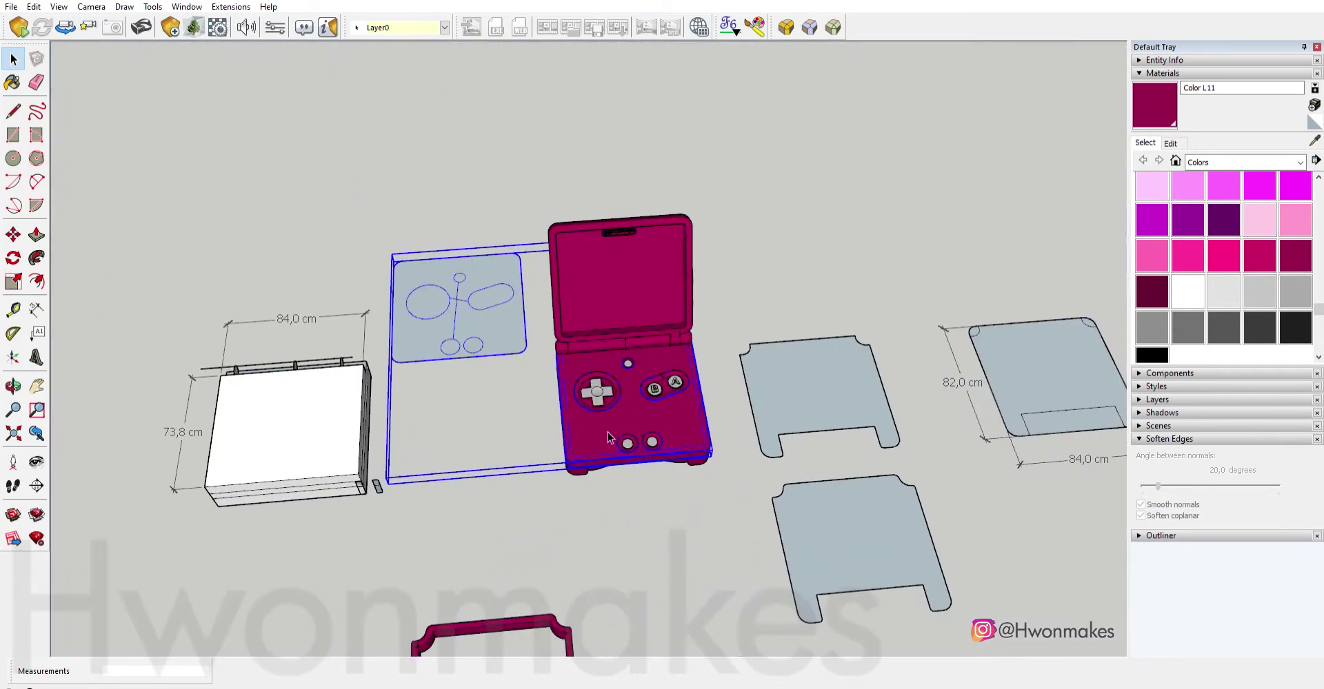
Select the SELECT lettering group on the case face.
{"action": "scroll", "coordinate": [569, 384], "scroll_direction": "up", "scroll_amount": 5}
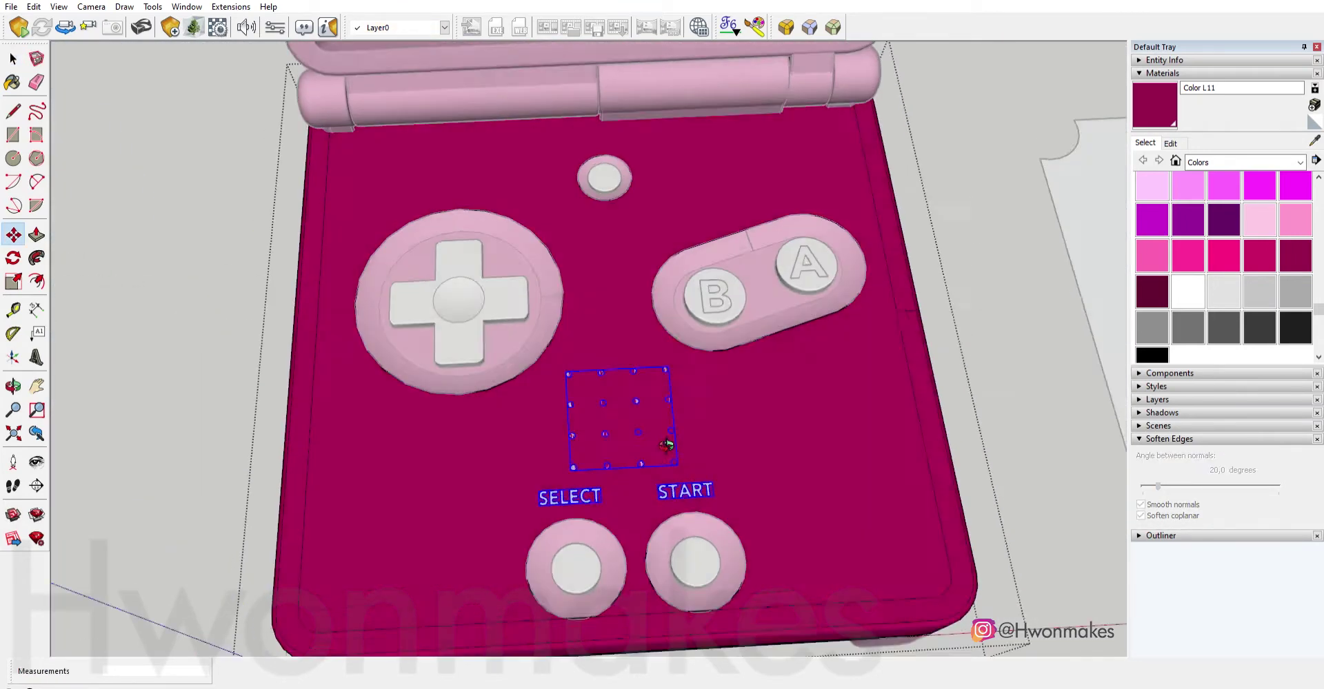
{"action": "key", "text": "m"}
{"action": "key", "text": "space"}
{"action": "scroll", "coordinate": [511, 534], "scroll_direction": "down", "scroll_amount": 2}
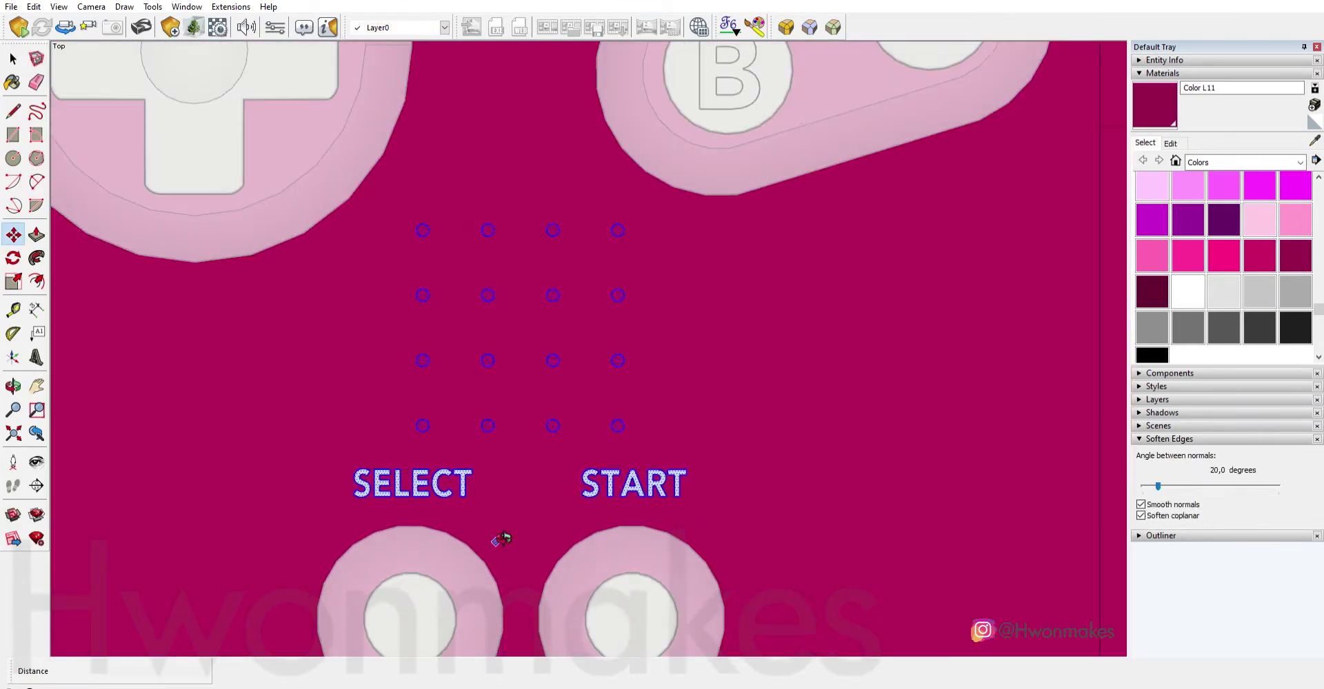
{"action": "middle_click_drag", "start_coordinate": [502, 535], "coordinate": [683, 453]}
{"action": "scroll", "coordinate": [632, 348], "scroll_direction": "up", "scroll_amount": 5}
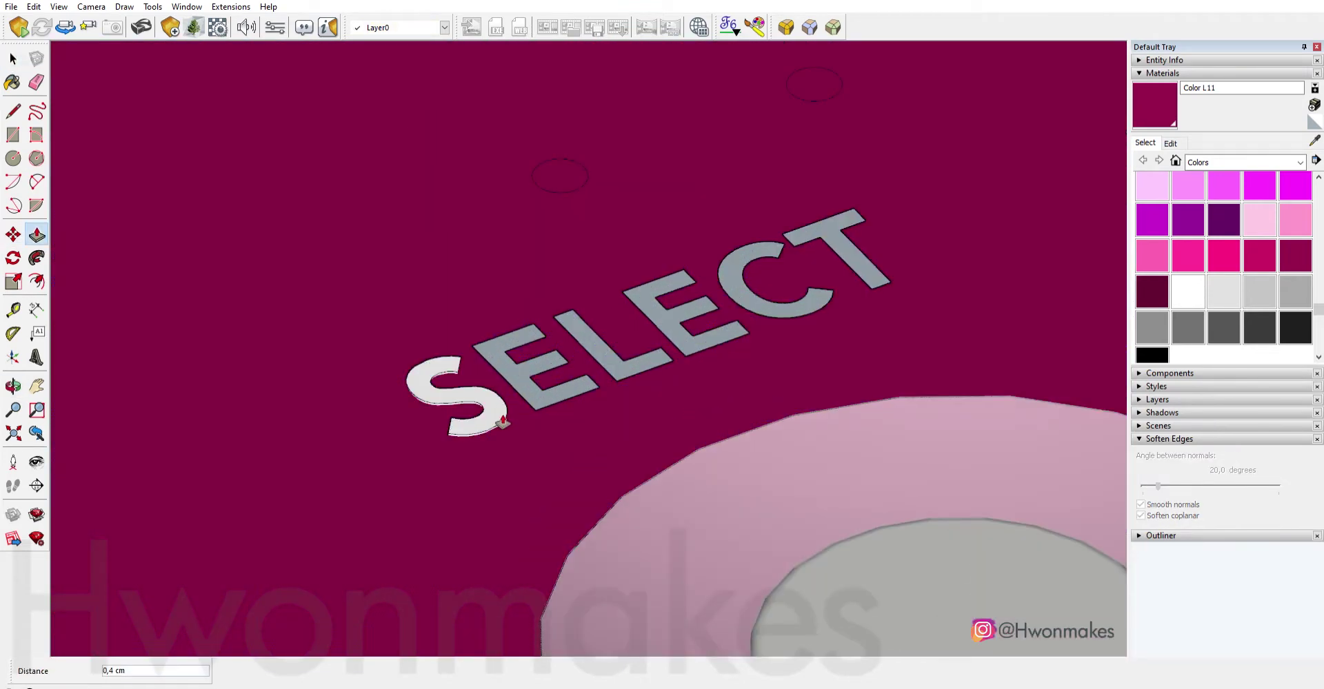
{"action": "double_click", "coordinate": [502, 414]}
{"action": "key", "text": "Escape"}
{"action": "middle_click_drag", "start_coordinate": [452, 437], "coordinate": [566, 298]}
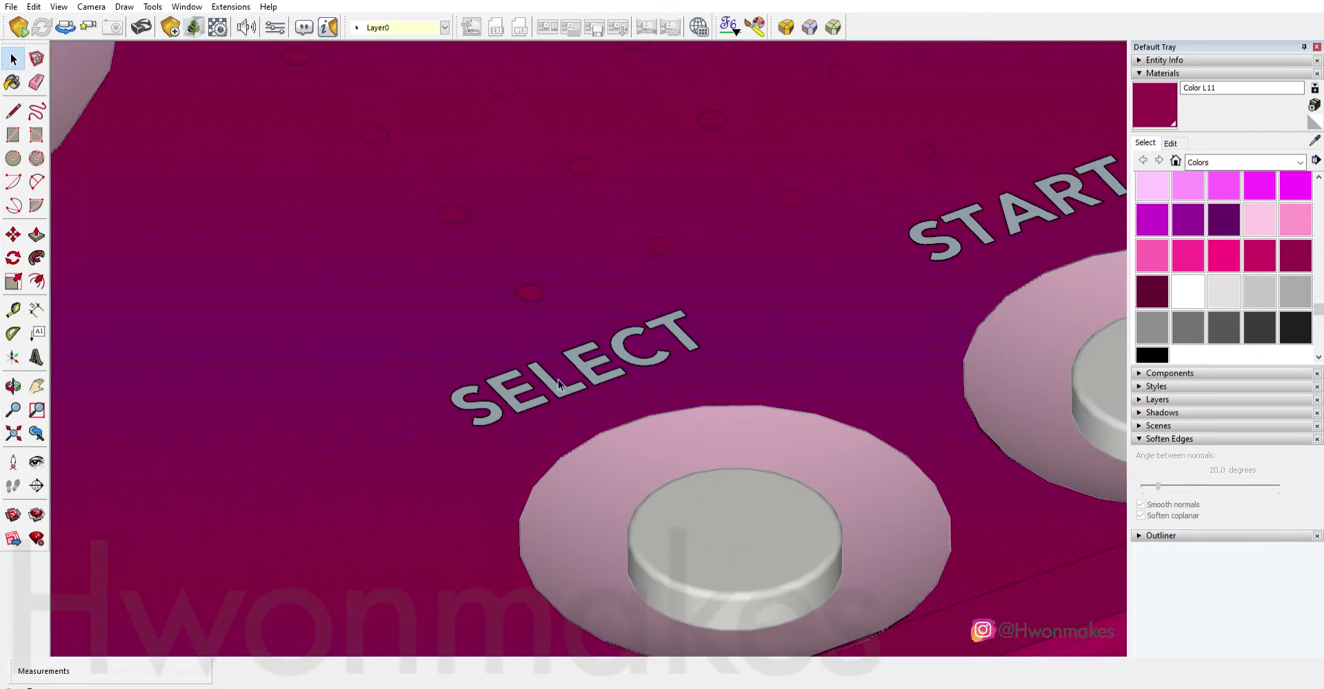
{"action": "scroll", "coordinate": [612, 377], "scroll_direction": "up", "scroll_amount": 4}
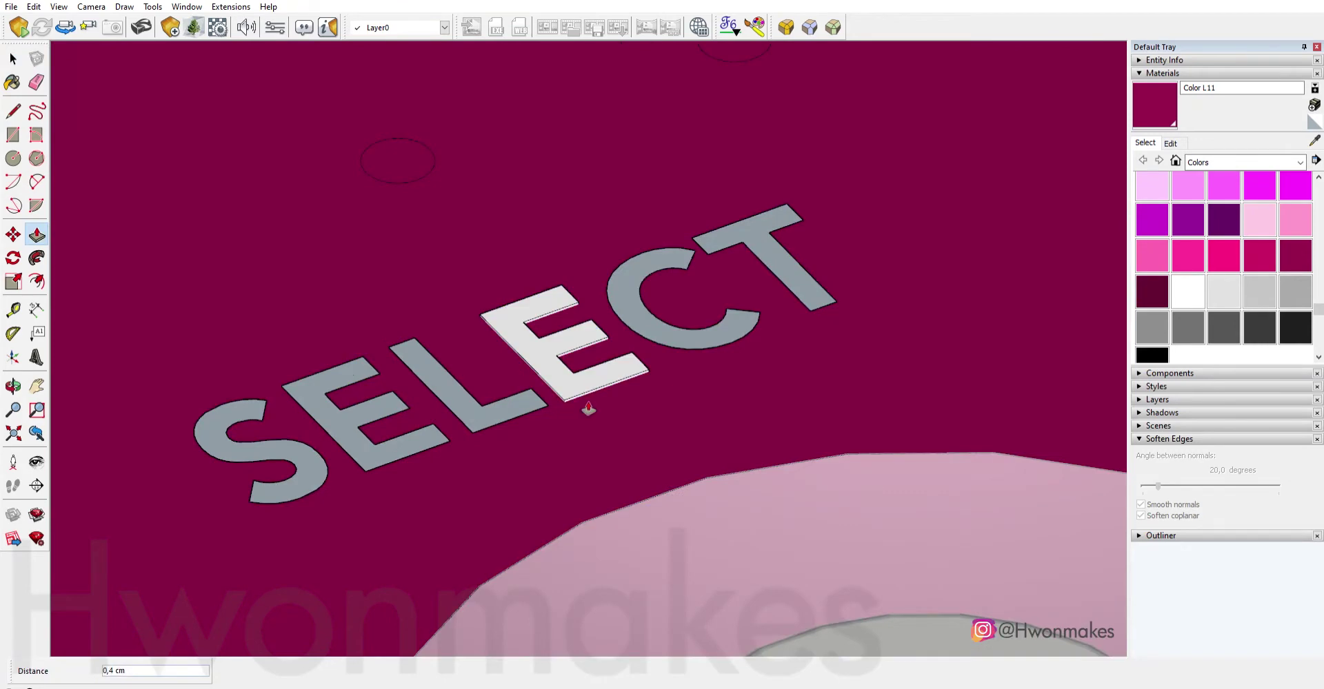
{"action": "left_click", "coordinate": [591, 375]}
{"action": "scroll", "coordinate": [738, 374], "scroll_direction": "down", "scroll_amount": 3}
{"action": "scroll", "coordinate": [443, 422], "scroll_direction": "up", "scroll_amount": 3}
{"action": "scroll", "coordinate": [413, 413], "scroll_direction": "up", "scroll_amount": 3}
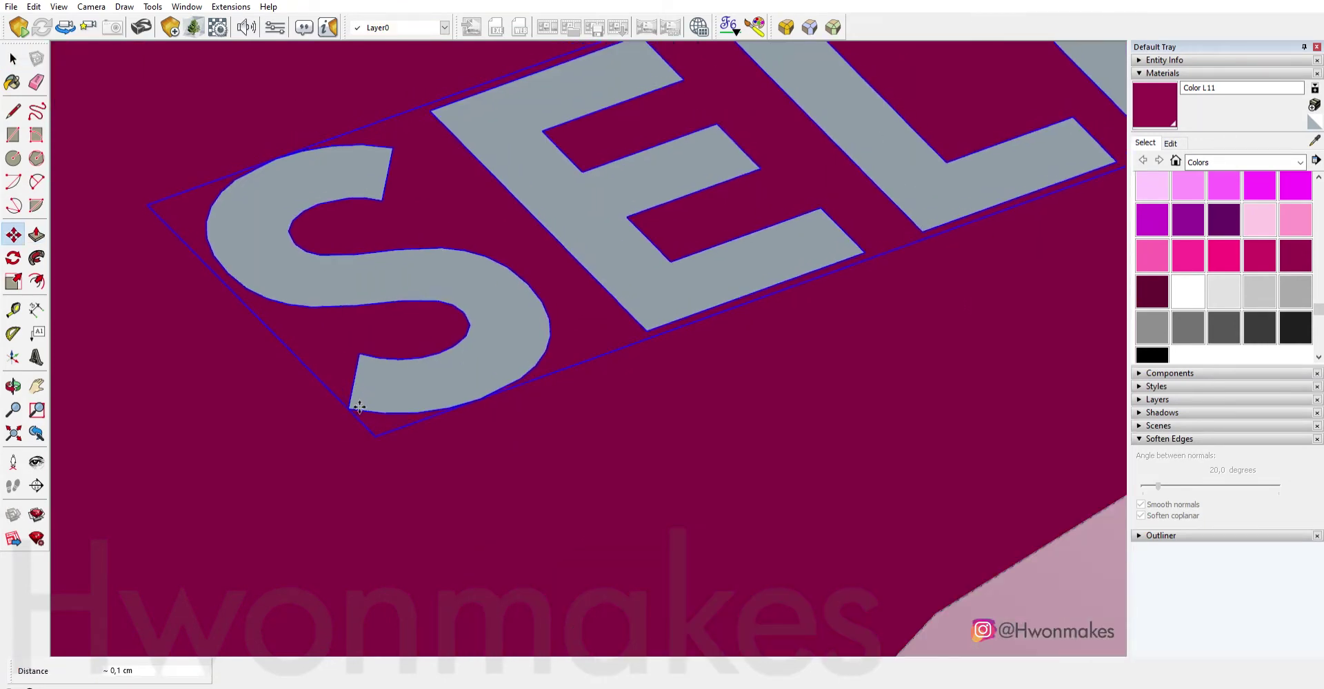
Lower the SELECT lettering into the magenta shell surface.
{"action": "key", "text": "m"}
{"action": "left_click", "coordinate": [358, 426]}
{"action": "scroll", "coordinate": [352, 410], "scroll_direction": "up", "scroll_amount": 3}
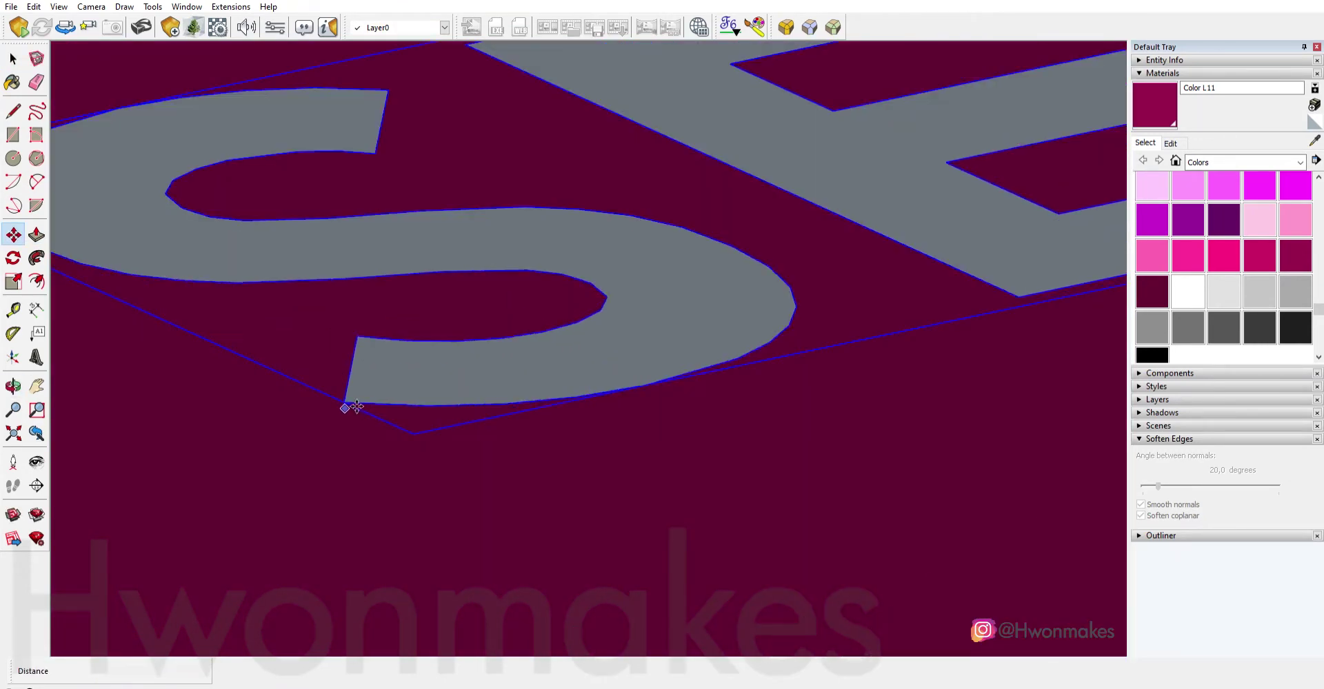
{"action": "scroll", "coordinate": [351, 414], "scroll_direction": "up", "scroll_amount": 1}
{"action": "scroll", "coordinate": [362, 475], "scroll_direction": "up", "scroll_amount": 2}
{"action": "scroll", "coordinate": [351, 448], "scroll_direction": "down", "scroll_amount": 3}
{"action": "scroll", "coordinate": [362, 434], "scroll_direction": "up", "scroll_amount": 2}
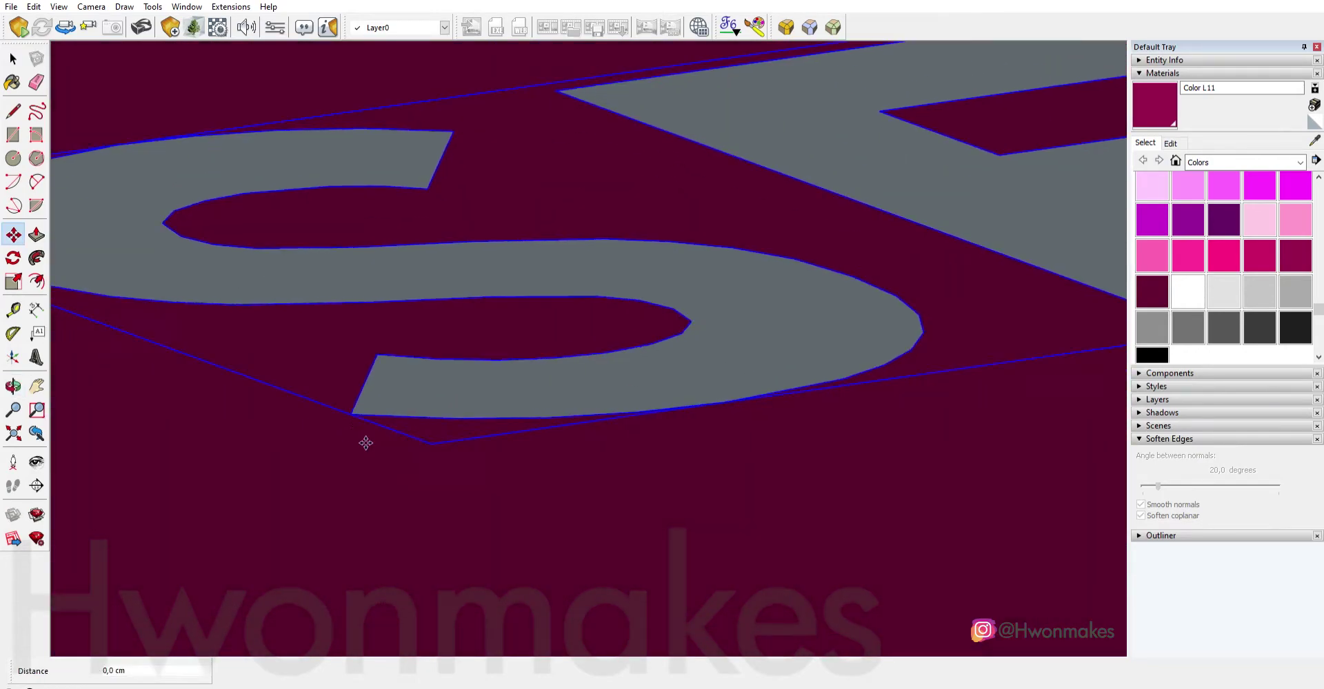
{"action": "scroll", "coordinate": [345, 483], "scroll_direction": "down", "scroll_amount": 1}
{"action": "scroll", "coordinate": [607, 386], "scroll_direction": "down", "scroll_amount": 2}
{"action": "scroll", "coordinate": [690, 407], "scroll_direction": "down", "scroll_amount": 5}
{"action": "scroll", "coordinate": [738, 435], "scroll_direction": "up", "scroll_amount": 4}
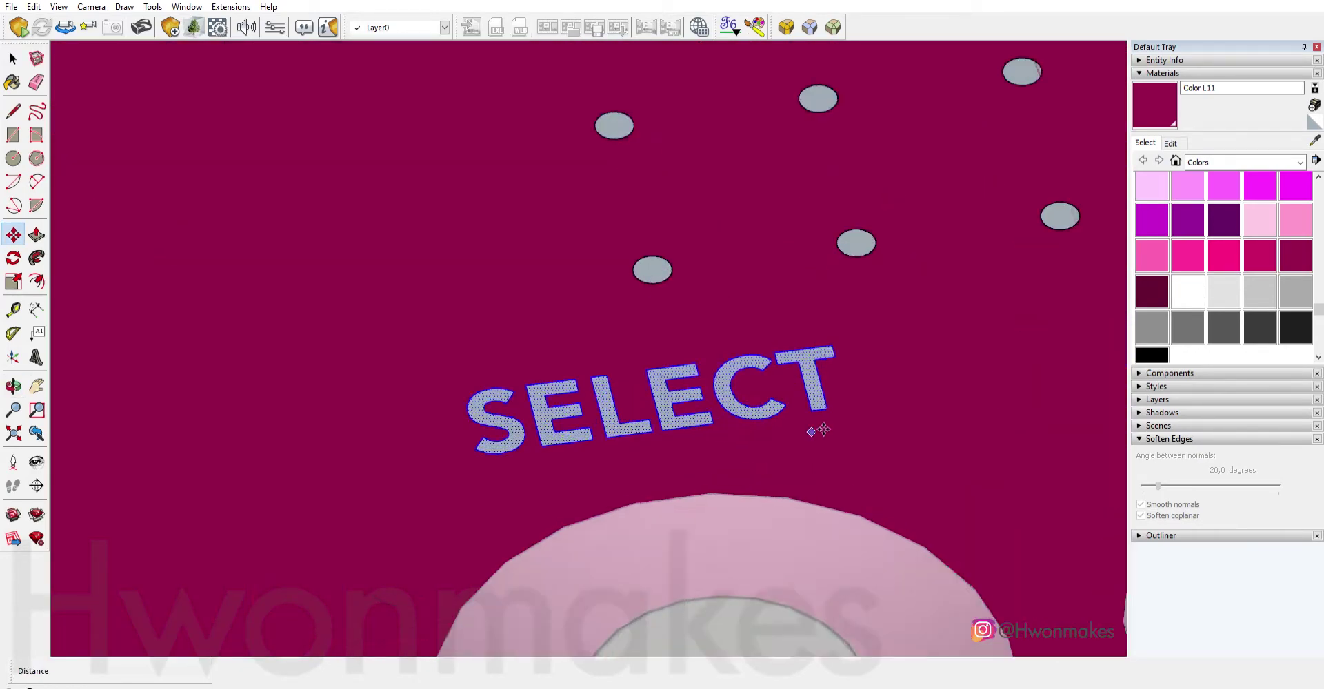
{"action": "scroll", "coordinate": [765, 441], "scroll_direction": "up", "scroll_amount": 2}
{"action": "scroll", "coordinate": [741, 429], "scroll_direction": "down", "scroll_amount": 1}
{"action": "scroll", "coordinate": [745, 429], "scroll_direction": "down", "scroll_amount": 4}
Draw a line on the case face near the speaker holes.
{"action": "scroll", "coordinate": [875, 417], "scroll_direction": "up", "scroll_amount": 4}
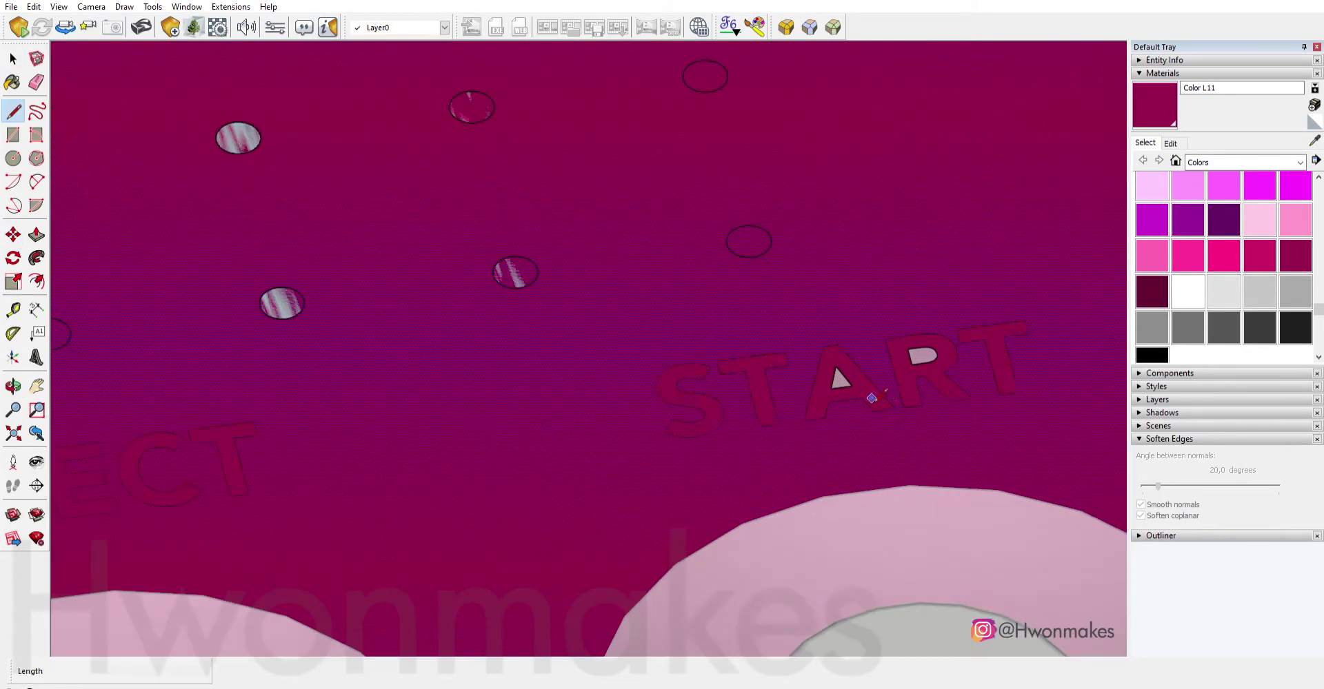
{"action": "key", "text": "l"}
{"action": "scroll", "coordinate": [855, 374], "scroll_direction": "up", "scroll_amount": 2}
{"action": "left_click", "coordinate": [855, 374]}
{"action": "scroll", "coordinate": [583, 355], "scroll_direction": "down", "scroll_amount": 3}
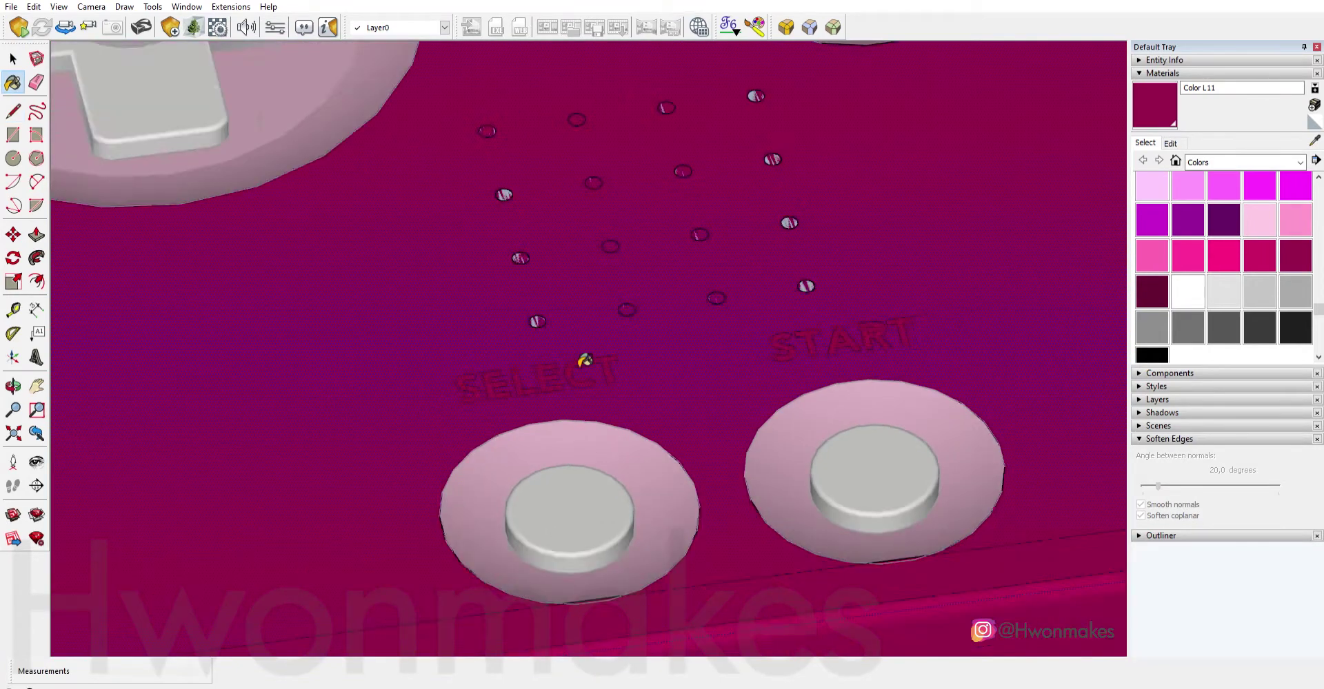
{"action": "scroll", "coordinate": [546, 304], "scroll_direction": "up", "scroll_amount": 2}
{"action": "scroll", "coordinate": [576, 310], "scroll_direction": "down", "scroll_amount": 2}
Paint the inside of one speaker hole black.
{"action": "key", "text": "p"}
{"action": "scroll", "coordinate": [592, 320], "scroll_direction": "up", "scroll_amount": 3}
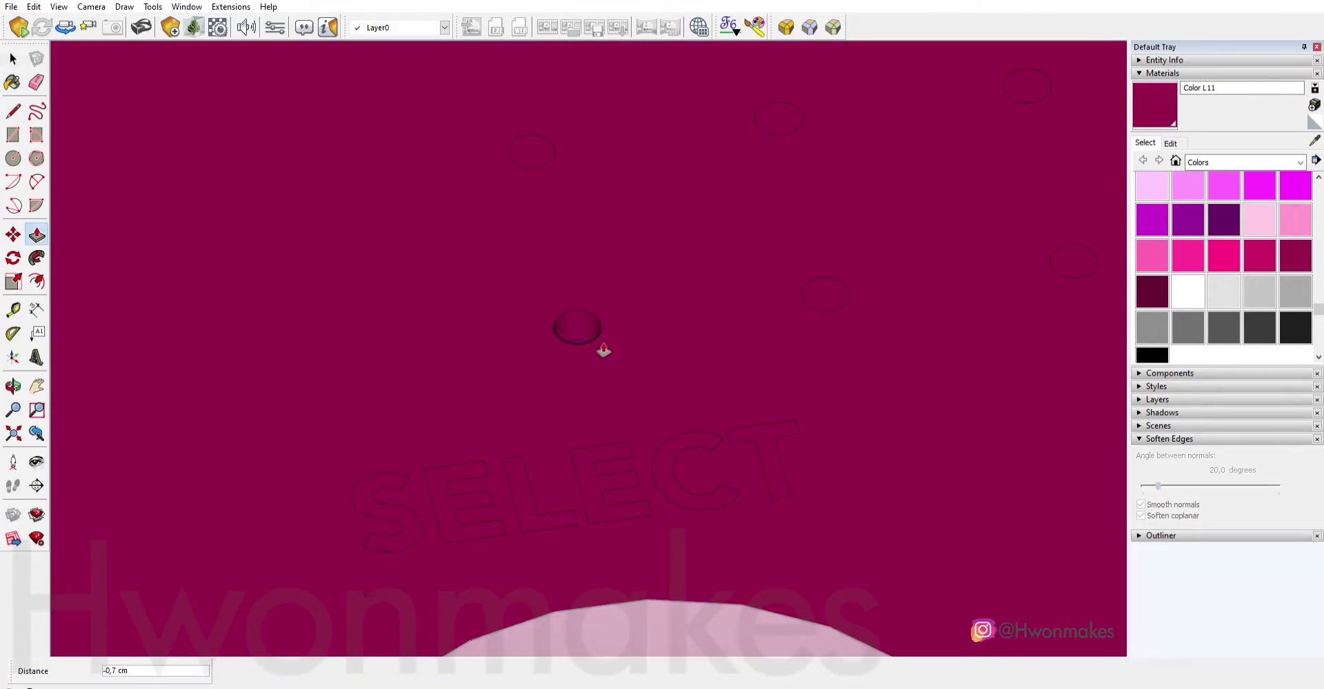
{"action": "scroll", "coordinate": [603, 351], "scroll_direction": "down", "scroll_amount": 3}
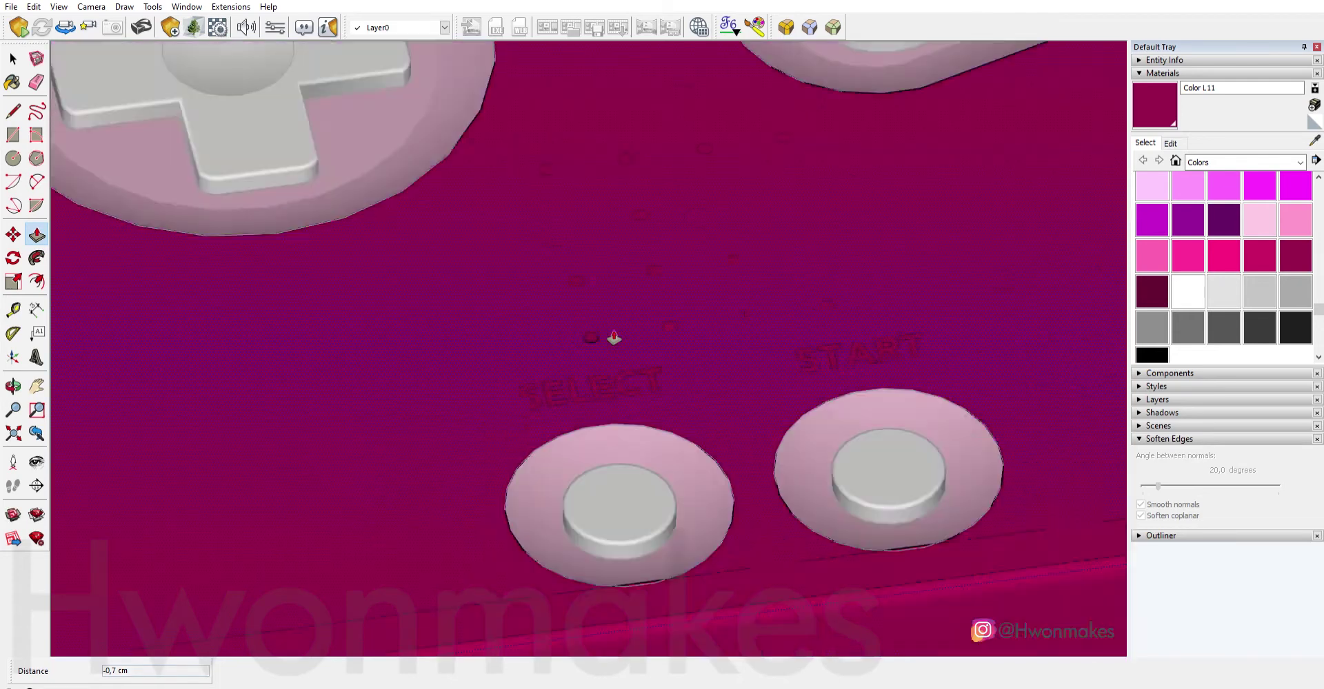
{"action": "scroll", "coordinate": [641, 358], "scroll_direction": "down", "scroll_amount": 1}
{"action": "scroll", "coordinate": [689, 331], "scroll_direction": "down", "scroll_amount": 1}
{"action": "scroll", "coordinate": [620, 300], "scroll_direction": "up", "scroll_amount": 5}
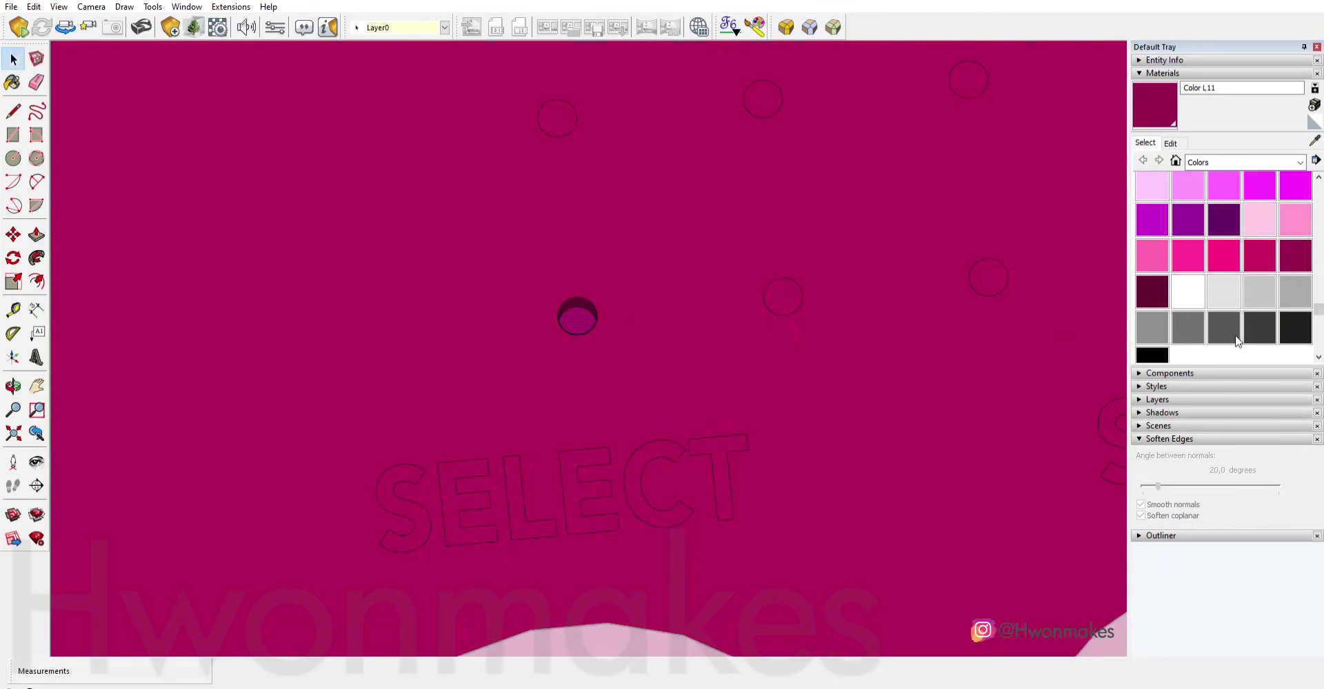
{"action": "key", "text": "b"}
{"action": "left_click", "coordinate": [555, 302]}
{"action": "scroll", "coordinate": [634, 336], "scroll_direction": "down", "scroll_amount": 1}
{"action": "key", "text": "space"}
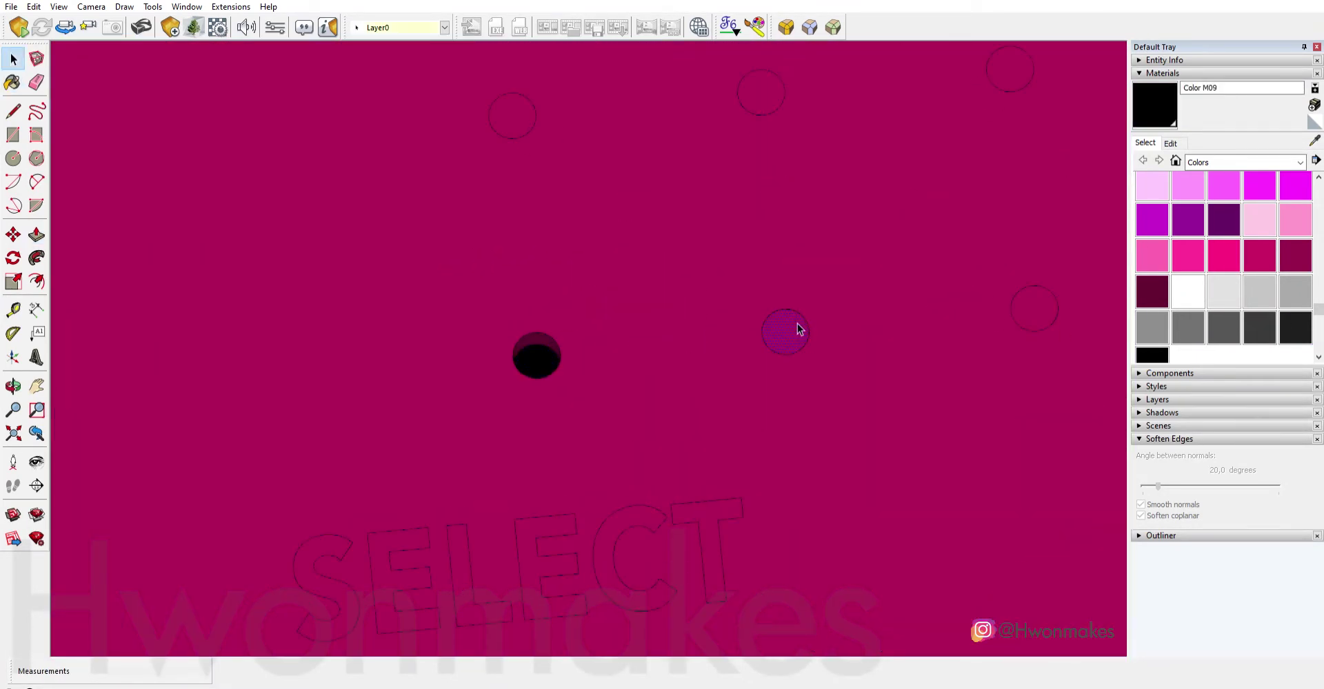
Push the speaker circles 0,7 cm into the shell, repeating the depth on each hole.
{"action": "middle_click_drag", "start_coordinate": [542, 355], "coordinate": [740, 382]}
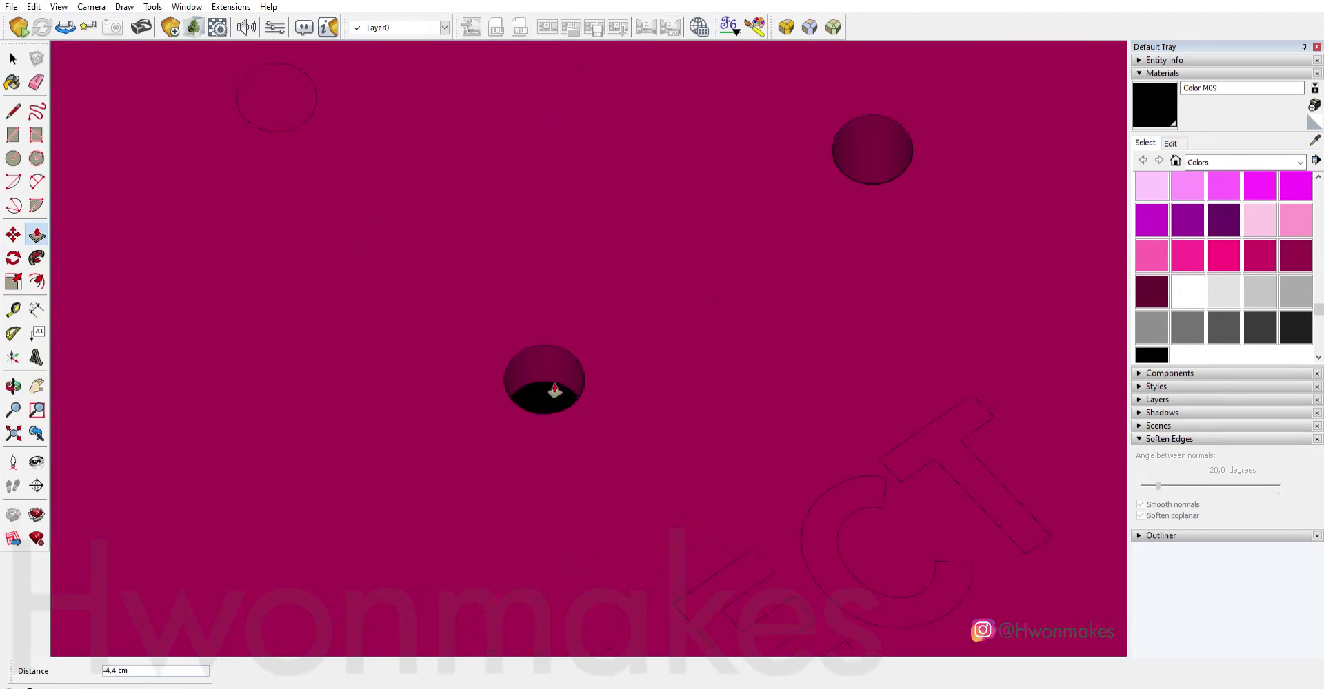
{"action": "middle_click_drag", "start_coordinate": [589, 372], "coordinate": [754, 338]}
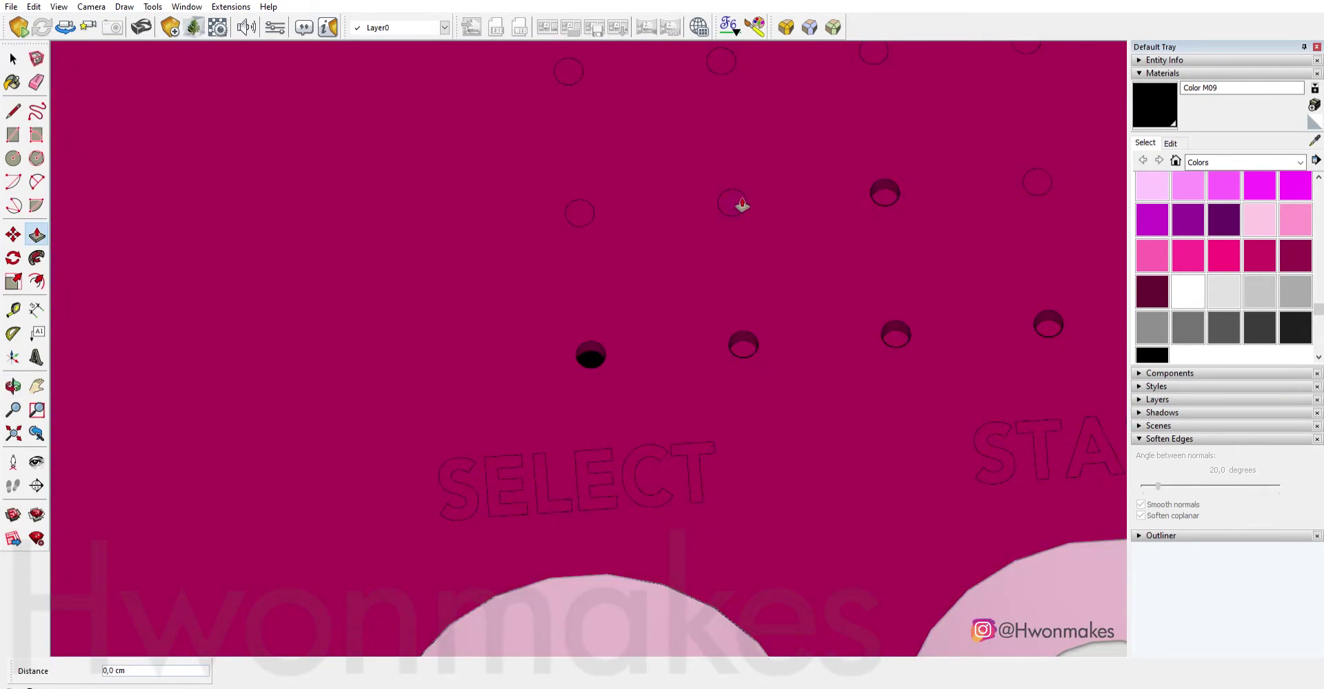
{"action": "middle_click_drag", "start_coordinate": [593, 209], "coordinate": [673, 186]}
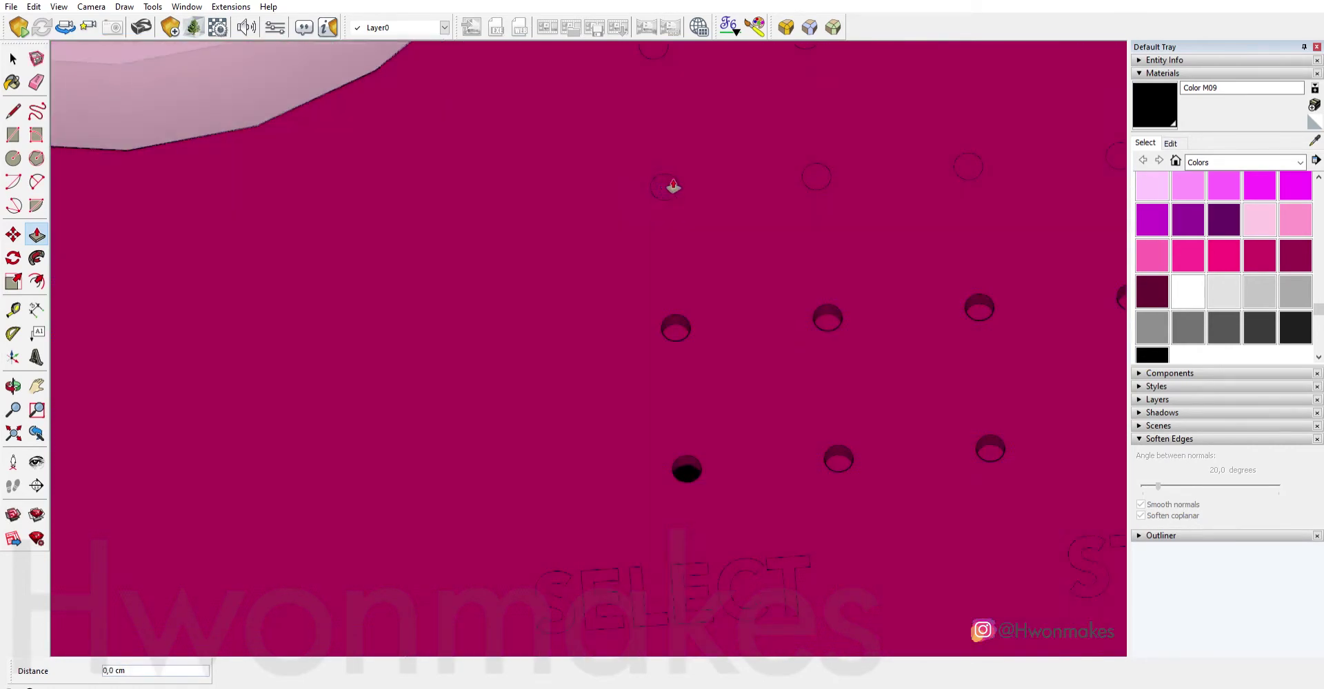
{"action": "double_click", "coordinate": [821, 175]}
{"action": "middle_click_drag", "start_coordinate": [822, 175], "coordinate": [921, 216]}
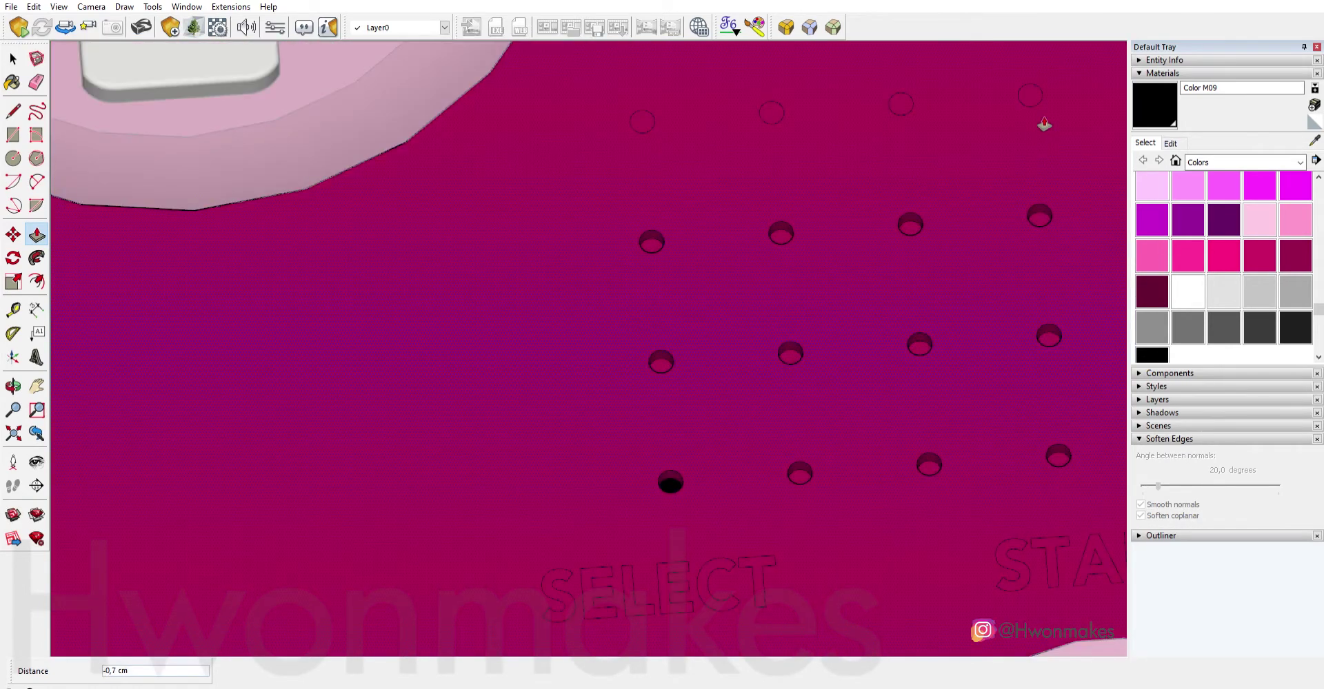
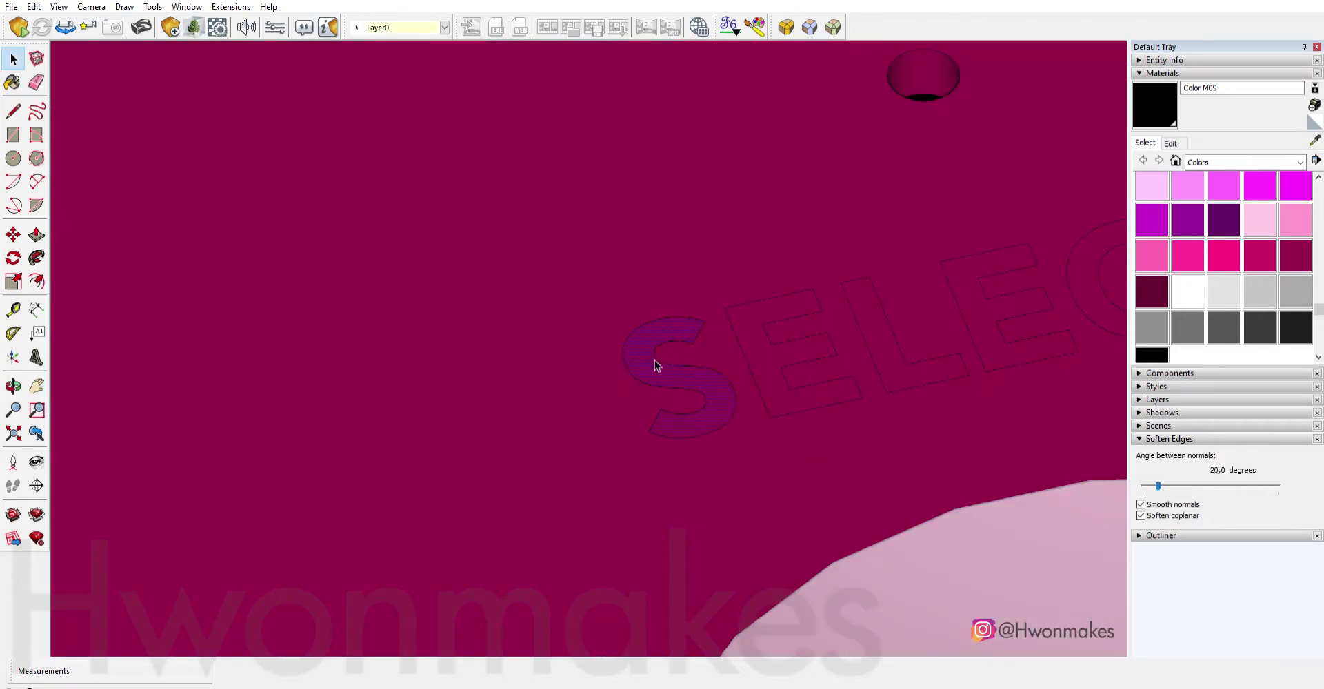
Paint the engraved START lettering with the dark Color L16 swatch.
{"action": "scroll", "coordinate": [730, 333], "scroll_direction": "down", "scroll_amount": 2}
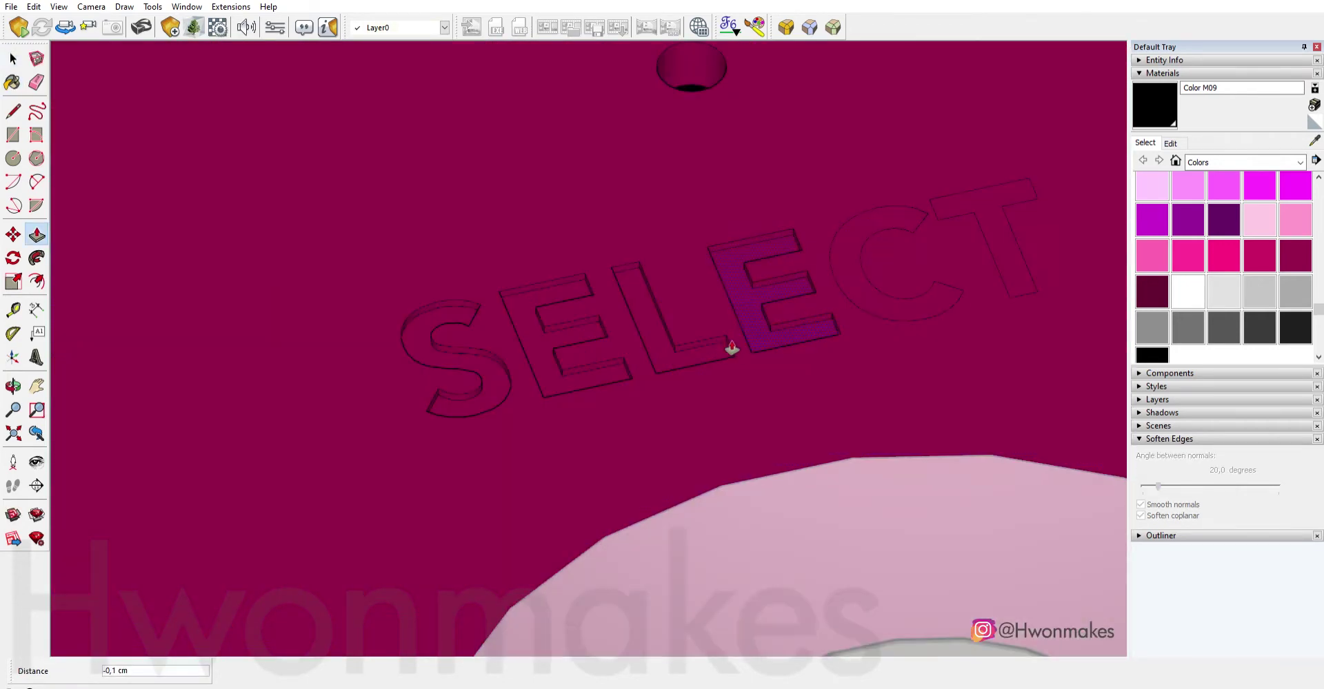
{"action": "scroll", "coordinate": [961, 271], "scroll_direction": "down", "scroll_amount": 4}
{"action": "scroll", "coordinate": [310, 370], "scroll_direction": "up", "scroll_amount": 5}
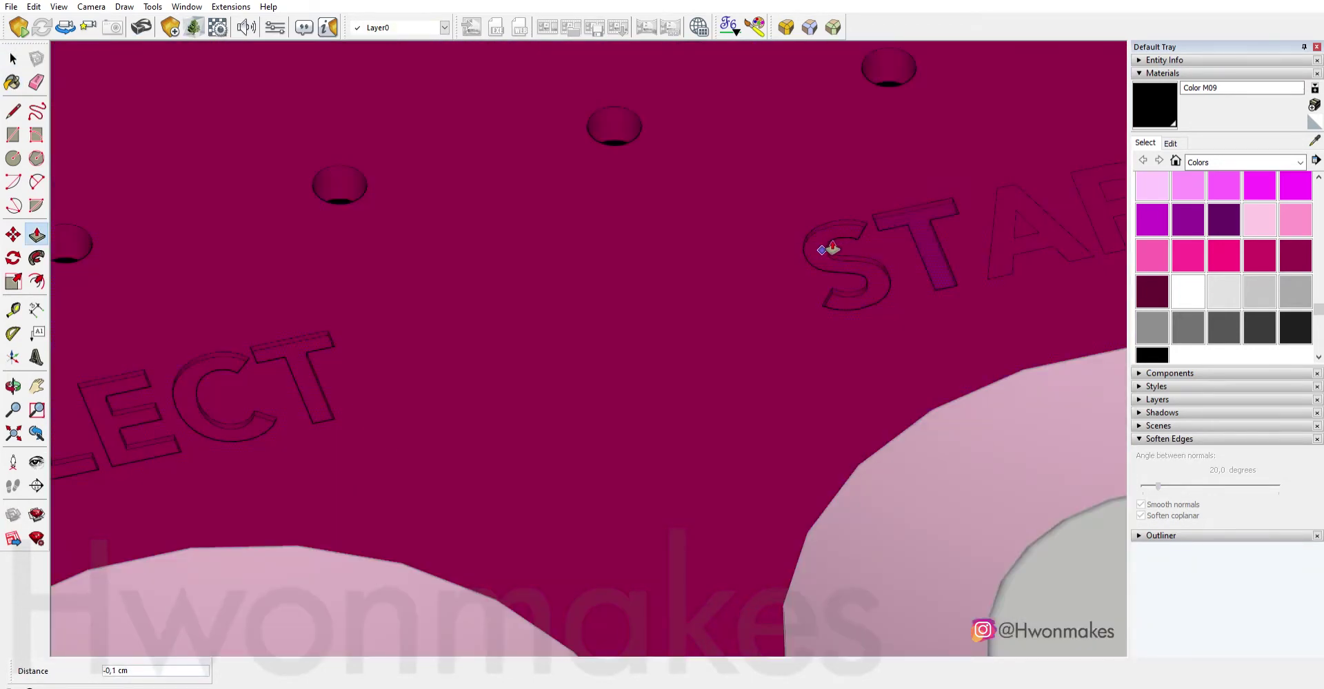
{"action": "middle_click_drag", "start_coordinate": [833, 248], "coordinate": [860, 231]}
{"action": "scroll", "coordinate": [951, 222], "scroll_direction": "down", "scroll_amount": 5}
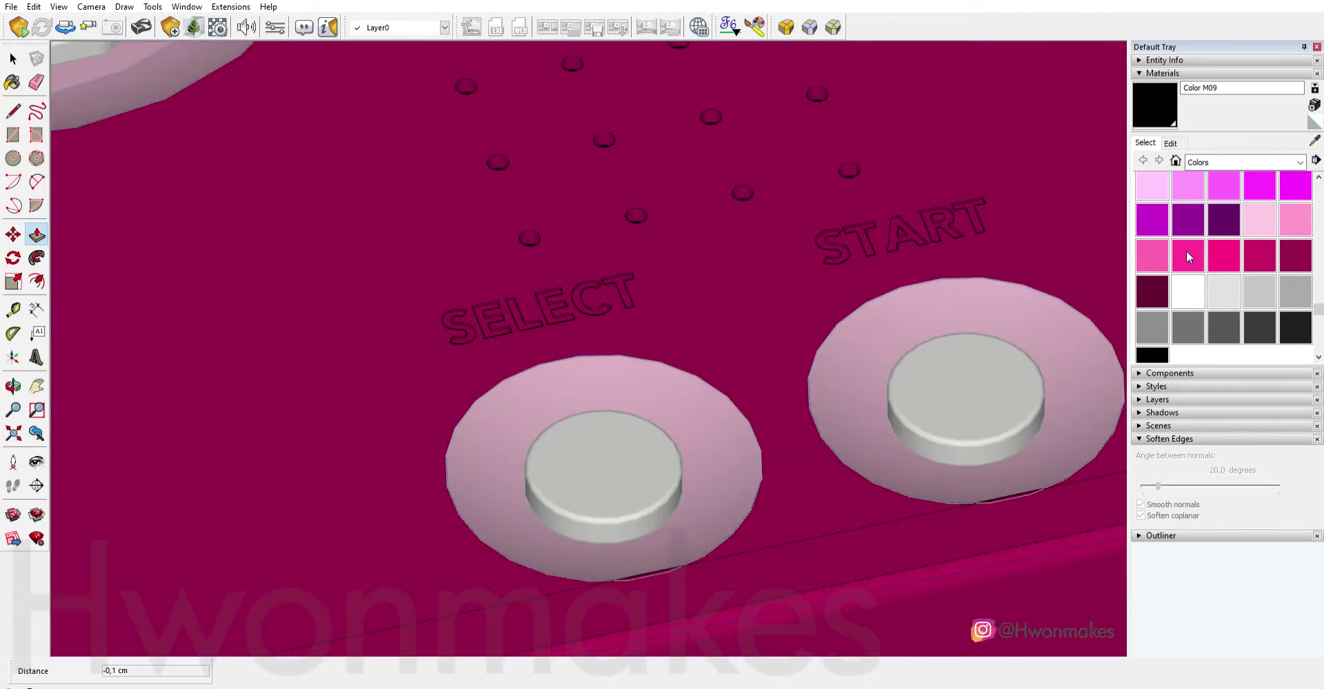
{"action": "left_click", "coordinate": [1248, 248]}
{"action": "scroll", "coordinate": [952, 229], "scroll_direction": "up", "scroll_amount": 2}
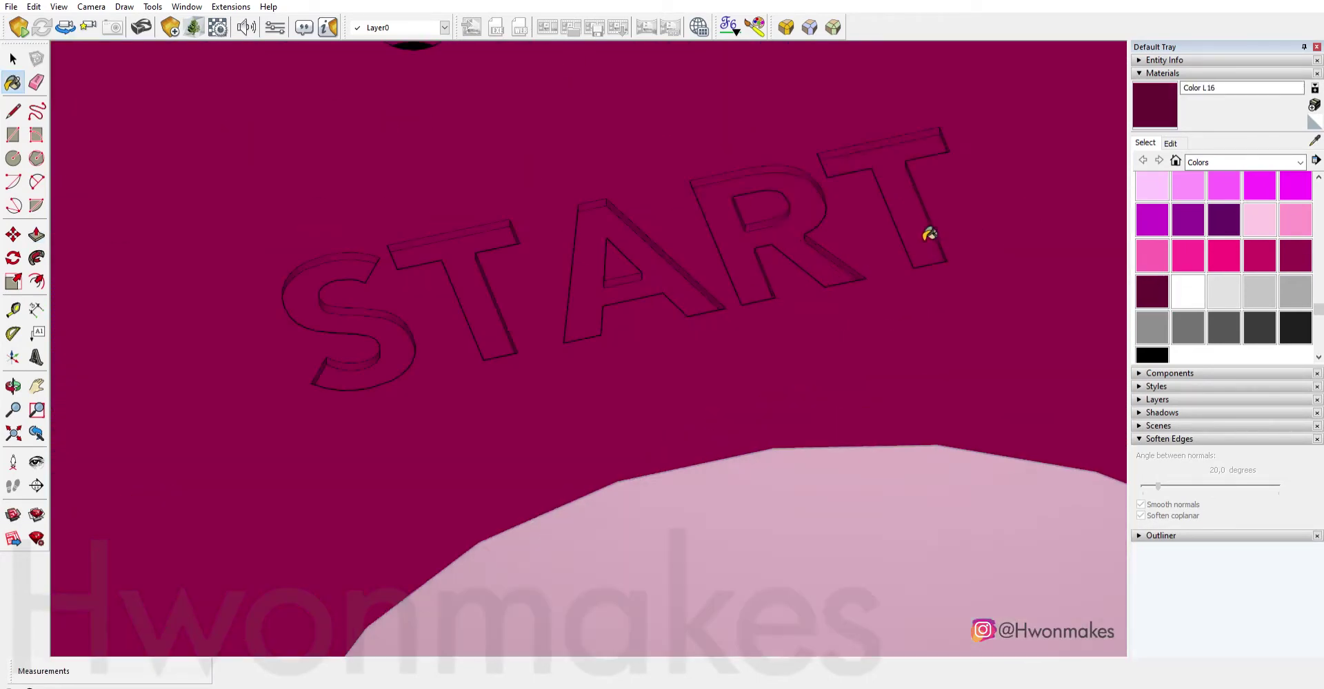
{"action": "left_click", "coordinate": [929, 231]}
{"action": "left_click", "coordinate": [532, 272]}
Paint the S, E, L and C letters of SELECT dark as well.
{"action": "scroll", "coordinate": [1050, 216], "scroll_direction": "down", "scroll_amount": 3}
{"action": "scroll", "coordinate": [765, 254], "scroll_direction": "up", "scroll_amount": 3}
{"action": "left_click", "coordinate": [766, 253]}
{"action": "left_click", "coordinate": [765, 253]}
{"action": "scroll", "coordinate": [766, 253], "scroll_direction": "down", "scroll_amount": 2}
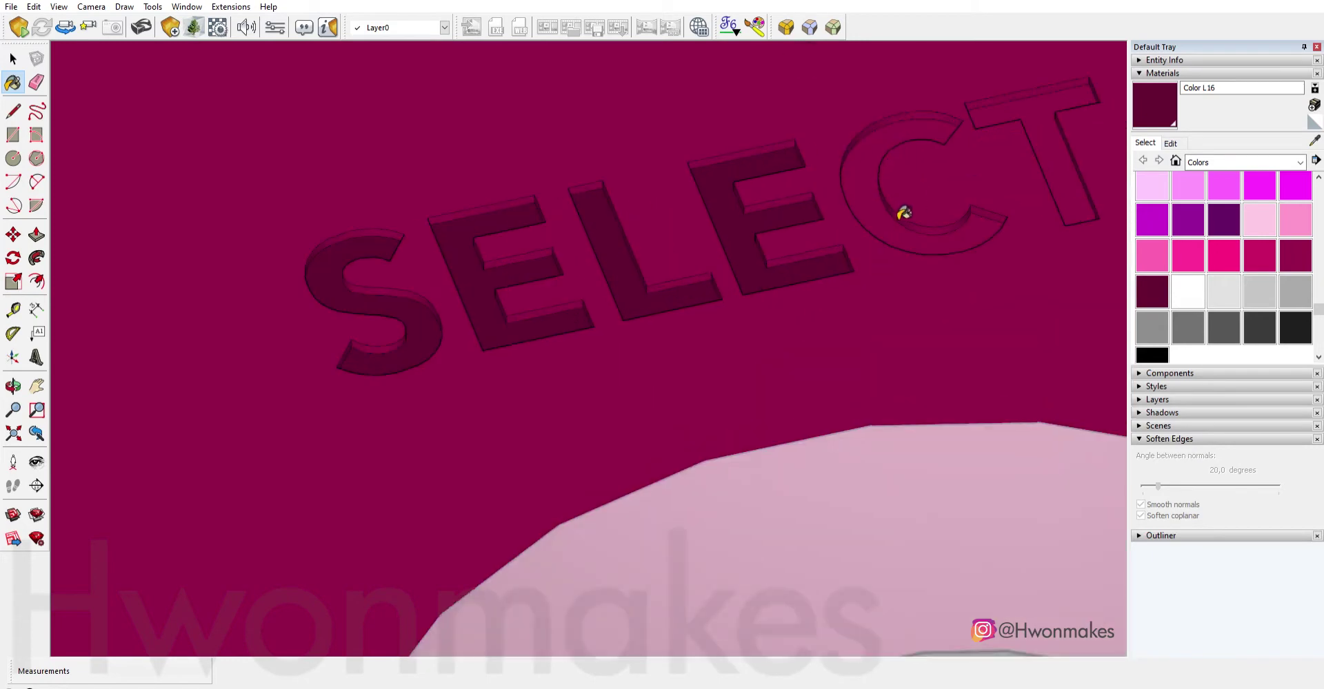
{"action": "left_click", "coordinate": [901, 212]}
{"action": "scroll", "coordinate": [875, 172], "scroll_direction": "down", "scroll_amount": 5}
{"action": "key", "text": "space"}
{"action": "scroll", "coordinate": [641, 391], "scroll_direction": "up", "scroll_amount": 3}
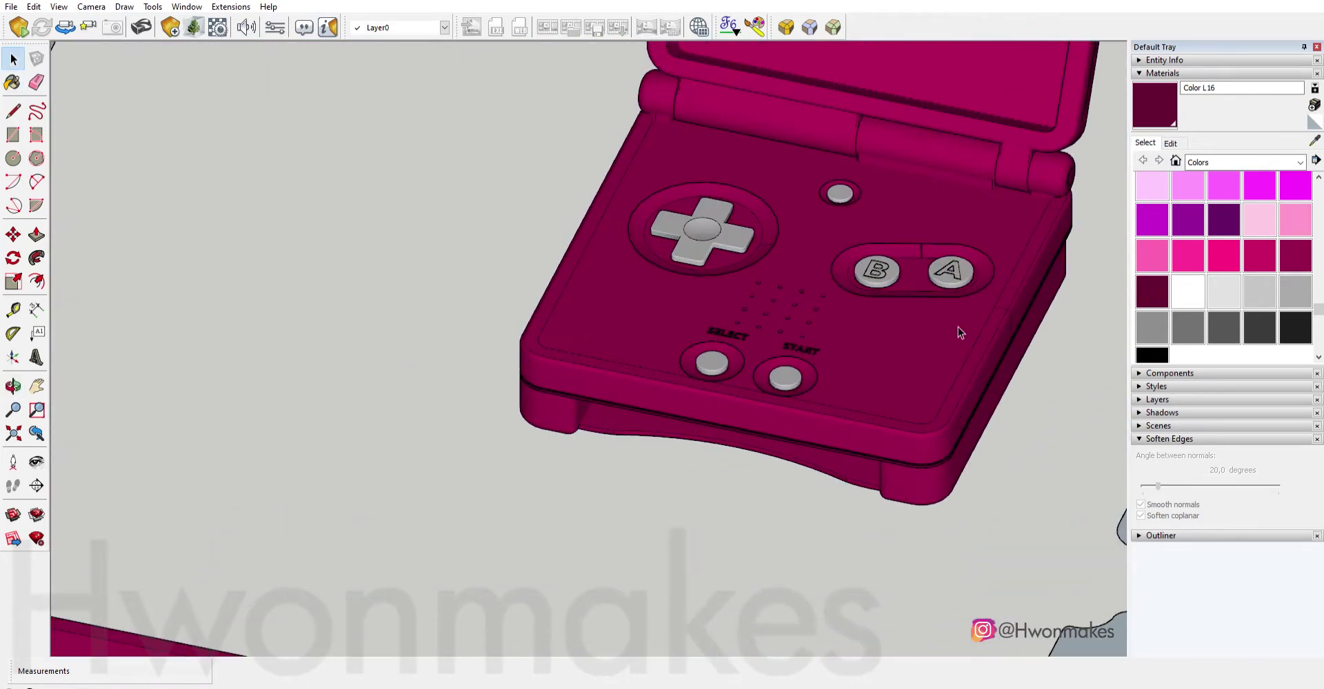
Draw a rectangle on the side of the lower body near its front-left corner.
{"action": "left_click", "coordinate": [526, 334]}
{"action": "scroll", "coordinate": [455, 266], "scroll_direction": "up", "scroll_amount": 3}
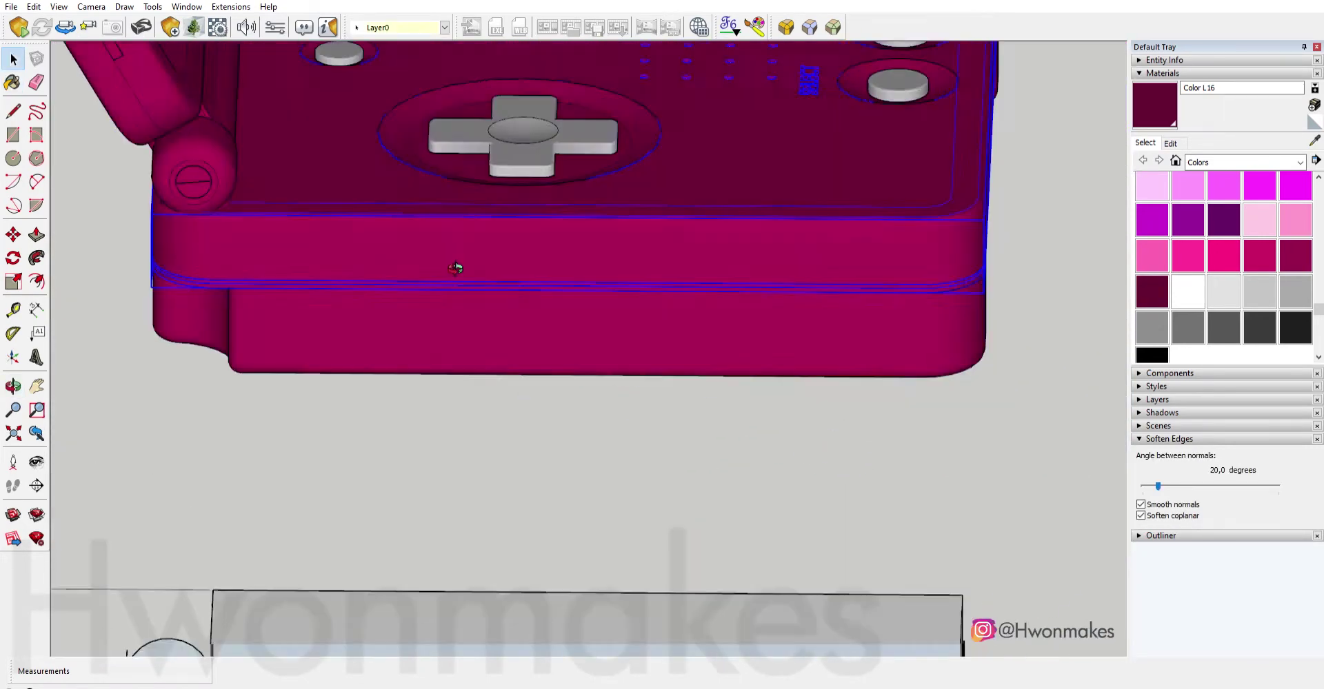
{"action": "scroll", "coordinate": [424, 413], "scroll_direction": "up", "scroll_amount": 3}
{"action": "scroll", "coordinate": [485, 412], "scroll_direction": "down", "scroll_amount": 2}
{"action": "scroll", "coordinate": [480, 383], "scroll_direction": "down", "scroll_amount": 3}
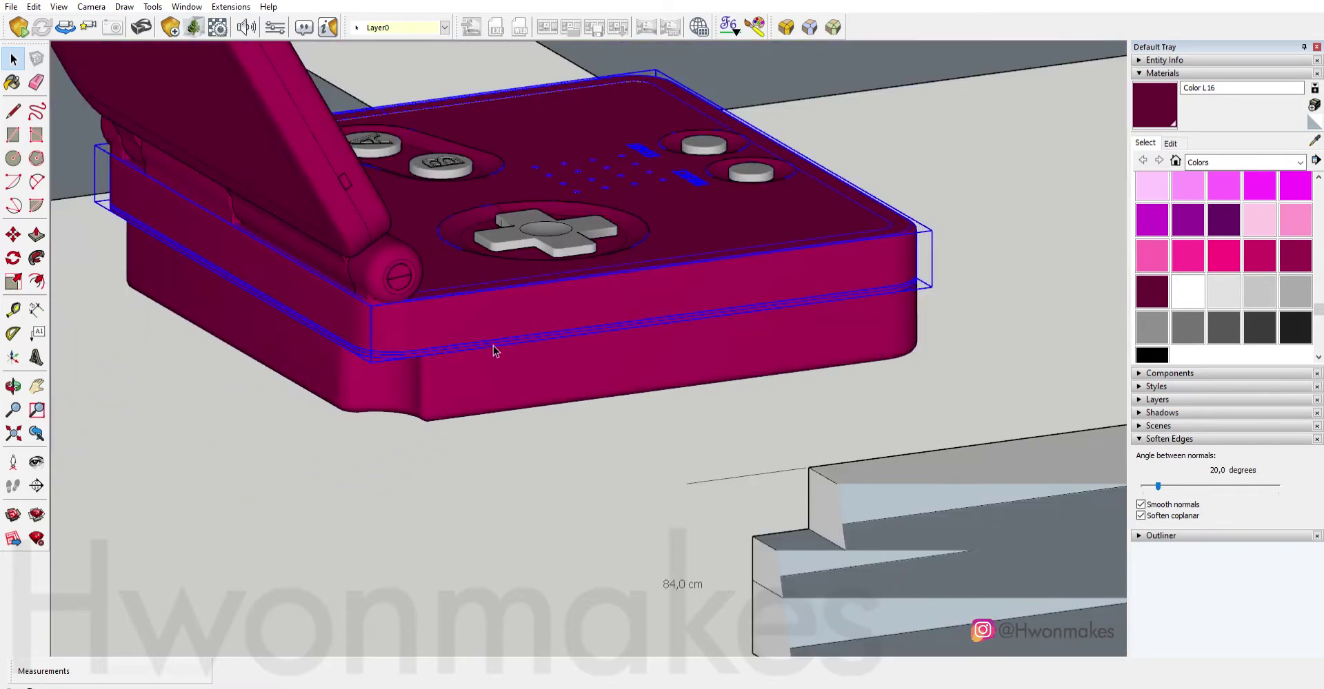
{"action": "scroll", "coordinate": [493, 346], "scroll_direction": "up", "scroll_amount": 2}
{"action": "scroll", "coordinate": [483, 391], "scroll_direction": "up", "scroll_amount": 2}
{"action": "key", "text": "r"}
{"action": "scroll", "coordinate": [355, 368], "scroll_direction": "up", "scroll_amount": 2}
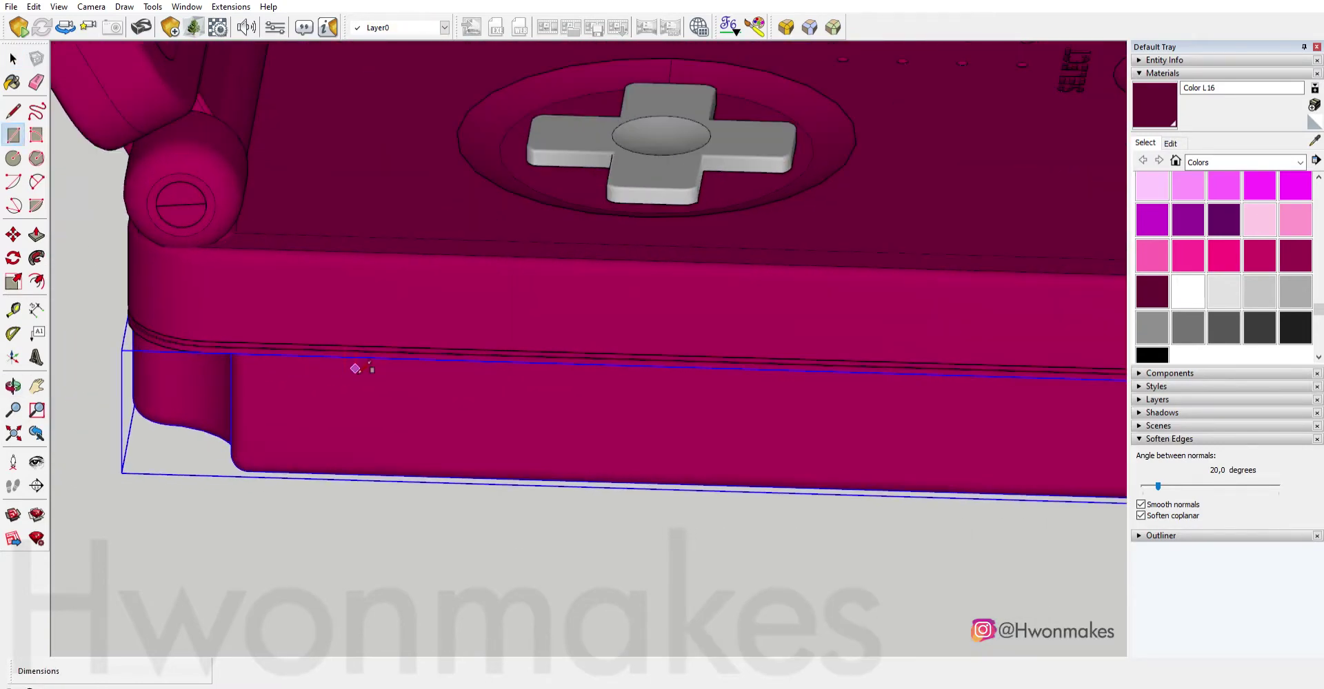
{"action": "left_click", "coordinate": [537, 423]}
{"action": "middle_click_drag", "start_coordinate": [537, 423], "coordinate": [485, 346]}
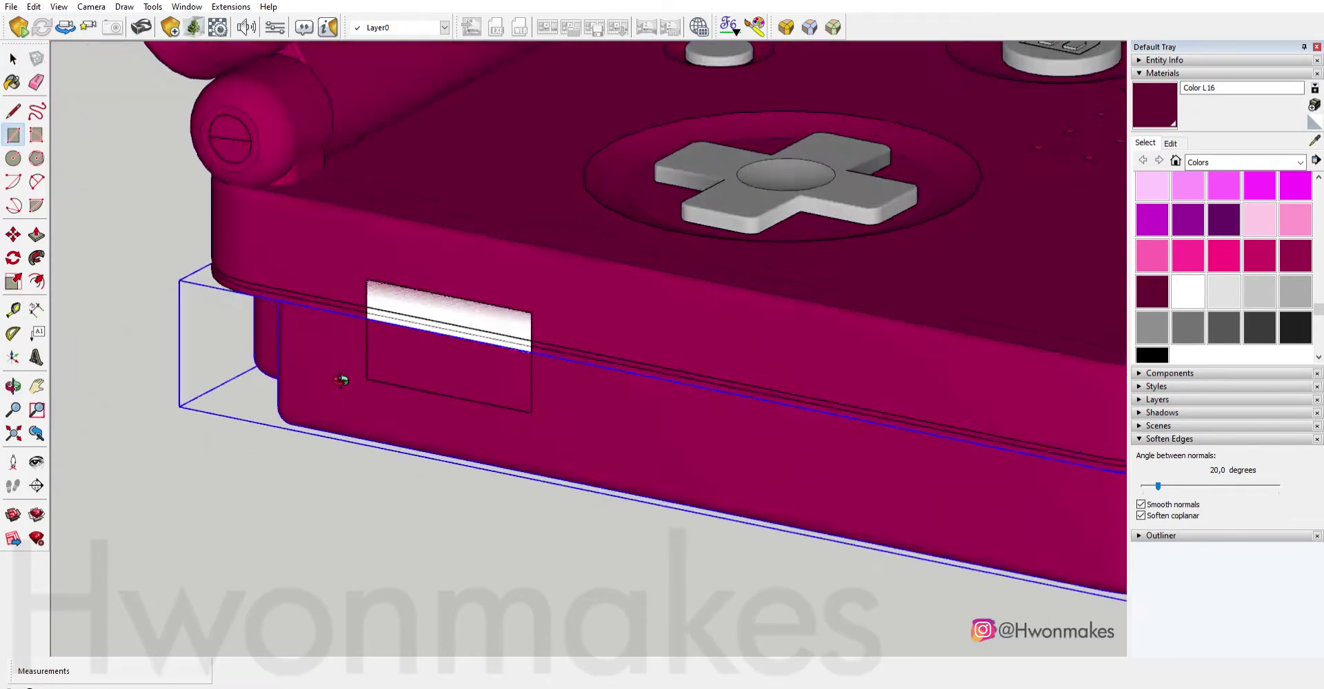
{"action": "key", "text": "space"}
Inside the lower body group, push the rectangle 0.9 cm into the body.
{"action": "double_click", "coordinate": [601, 400]}
{"action": "scroll", "coordinate": [349, 344], "scroll_direction": "up", "scroll_amount": 2}
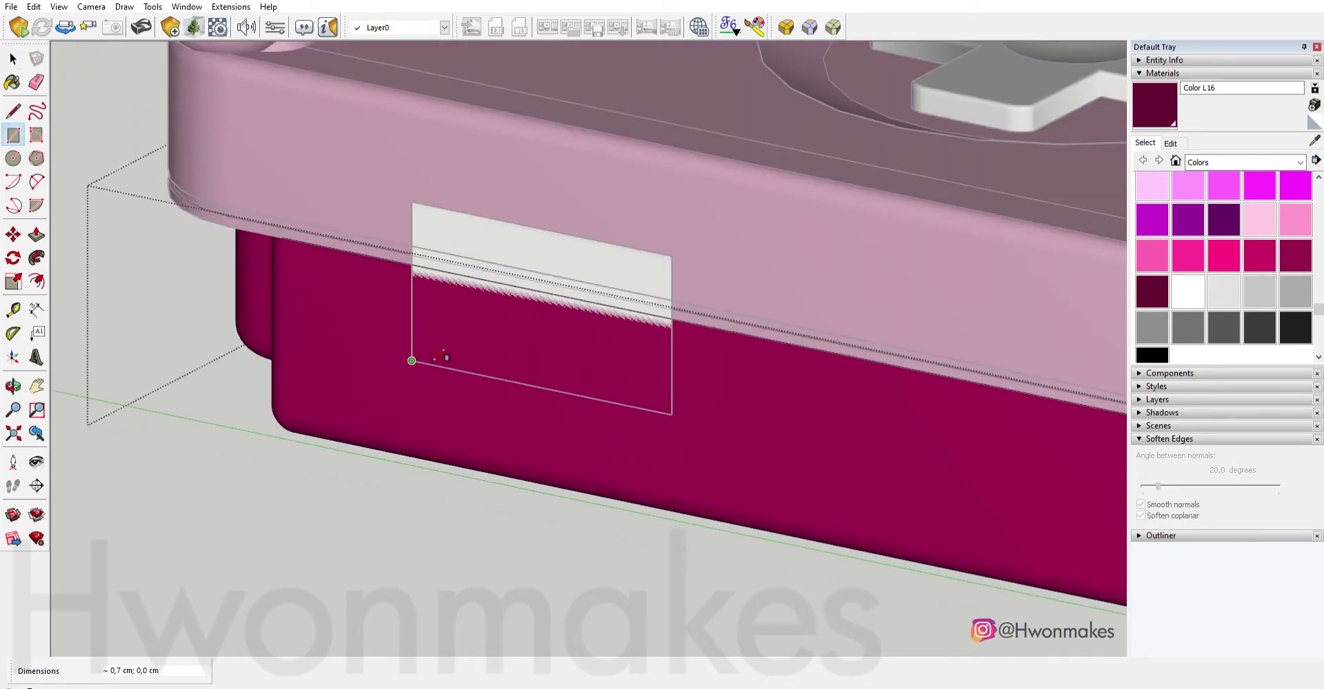
{"action": "scroll", "coordinate": [441, 357], "scroll_direction": "up", "scroll_amount": 1}
{"action": "middle_click_drag", "start_coordinate": [524, 370], "coordinate": [842, 363]}
{"action": "key", "text": "b"}
{"action": "left_click", "coordinate": [560, 380]}
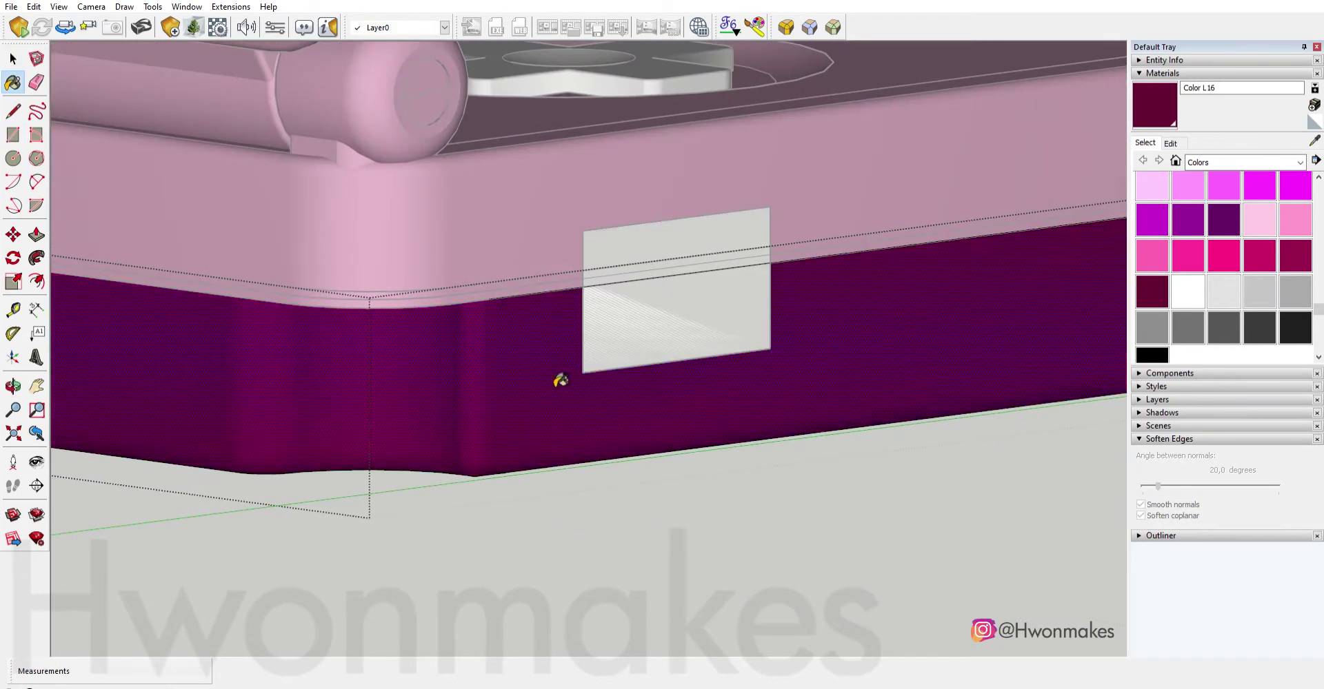
{"action": "key", "text": "ctrl+z"}
{"action": "left_click", "coordinate": [602, 375], "text": "alt"}
{"action": "middle_click_drag", "start_coordinate": [715, 358], "coordinate": [709, 369]}
{"action": "key", "text": "p"}
{"action": "double_click", "coordinate": [710, 371]}
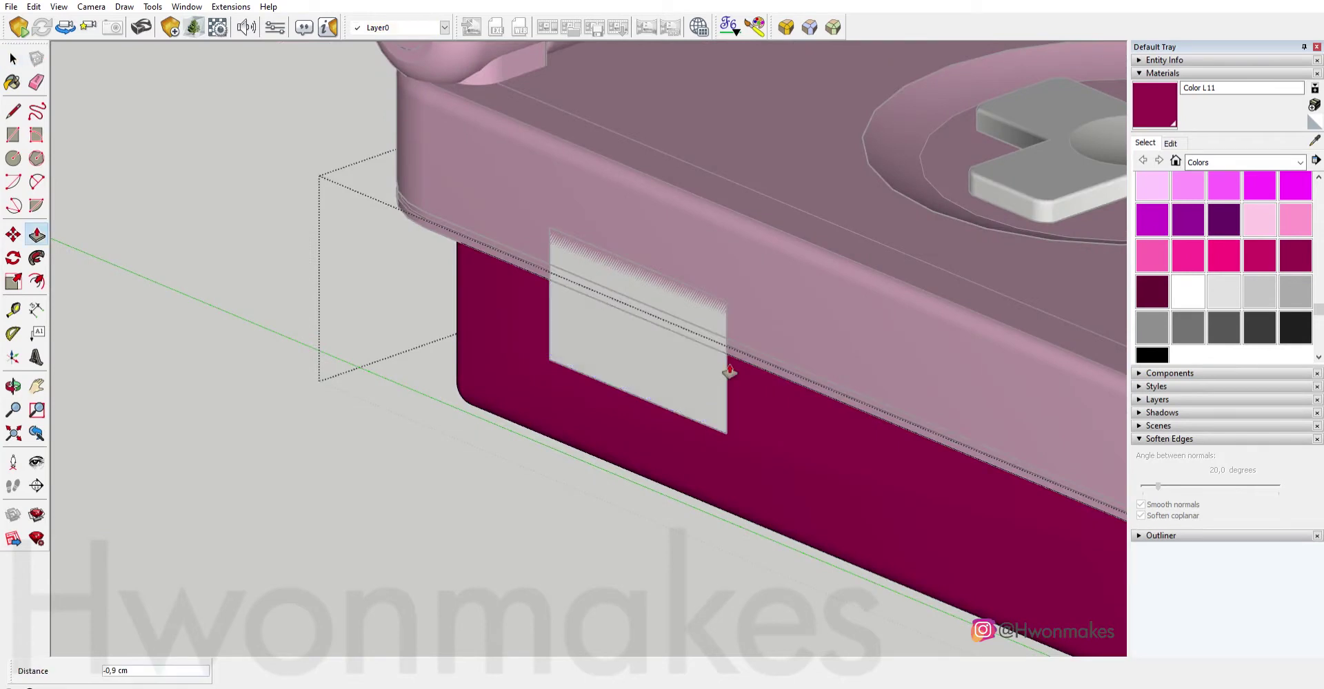
{"action": "key", "text": "space"}
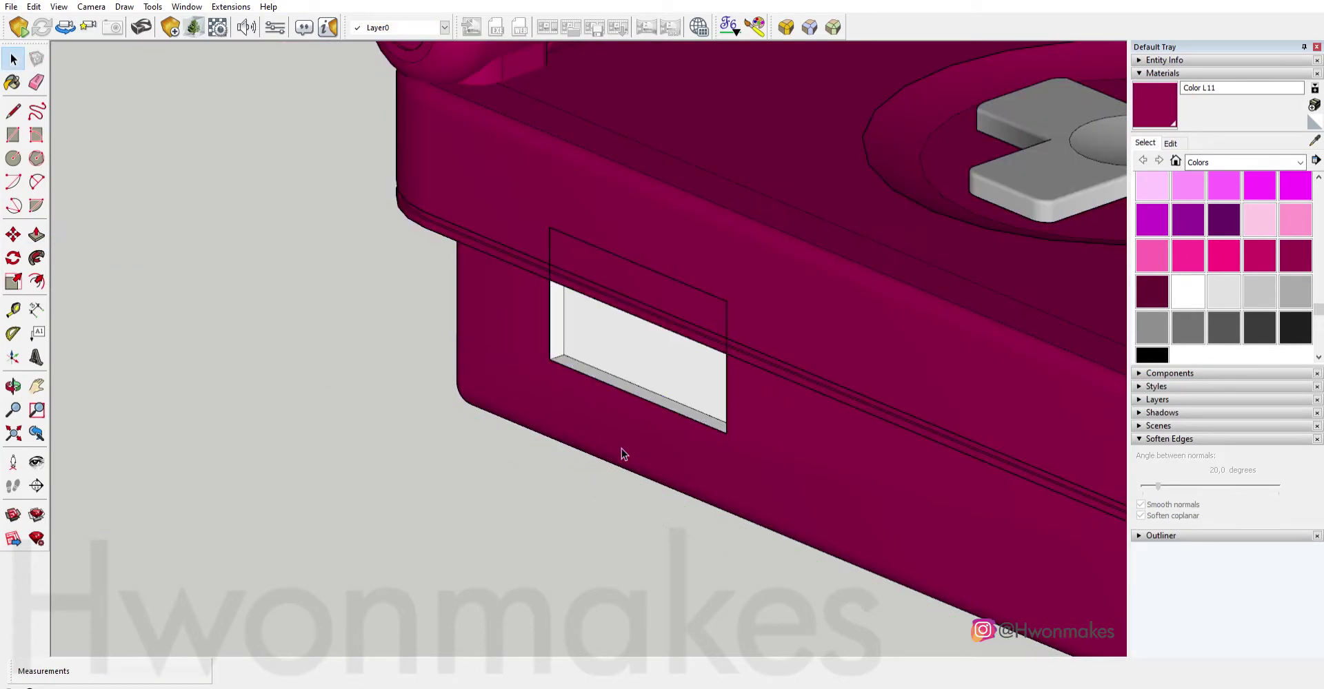
Select just the recessed face of the new side slot.
{"action": "triple_click", "coordinate": [598, 415]}
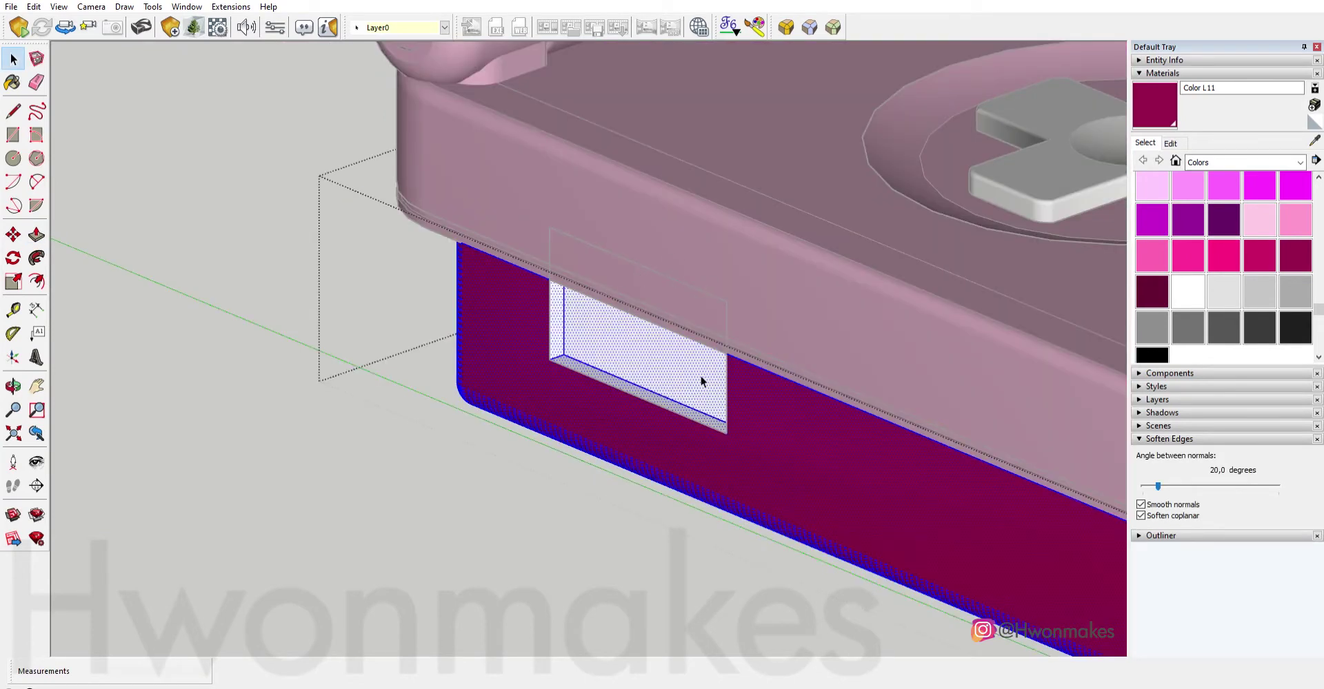
{"action": "middle_click_drag", "start_coordinate": [680, 366], "coordinate": [526, 335]}
{"action": "left_click", "coordinate": [617, 357]}
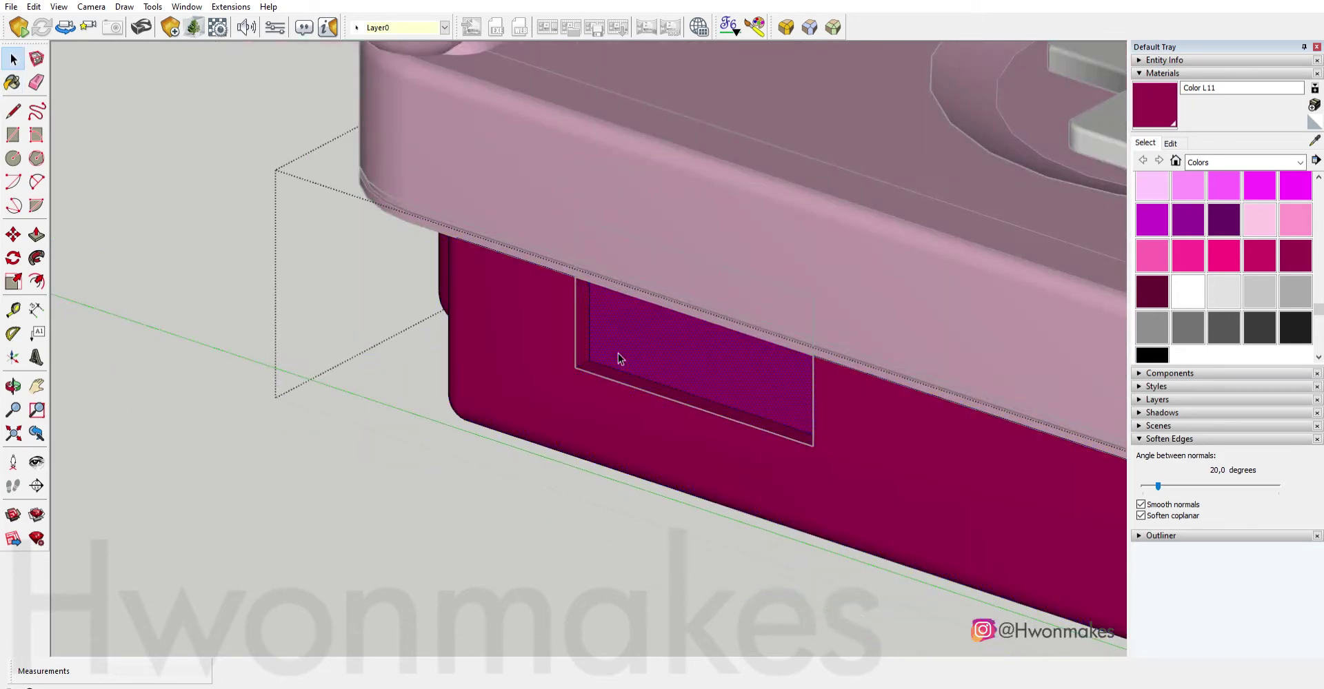
{"action": "mouse_move", "coordinate": [618, 357]}
{"action": "middle_mouse_down"}
{"action": "mouse_move", "coordinate": [748, 354]}
{"action": "mouse_move", "coordinate": [532, 483]}
{"action": "middle_mouse_up"}
Draw a rectangle inside the recess and offset it inward 0.8 cm.
{"action": "key", "text": "r"}
{"action": "scroll", "coordinate": [488, 299], "scroll_direction": "up", "scroll_amount": 3}
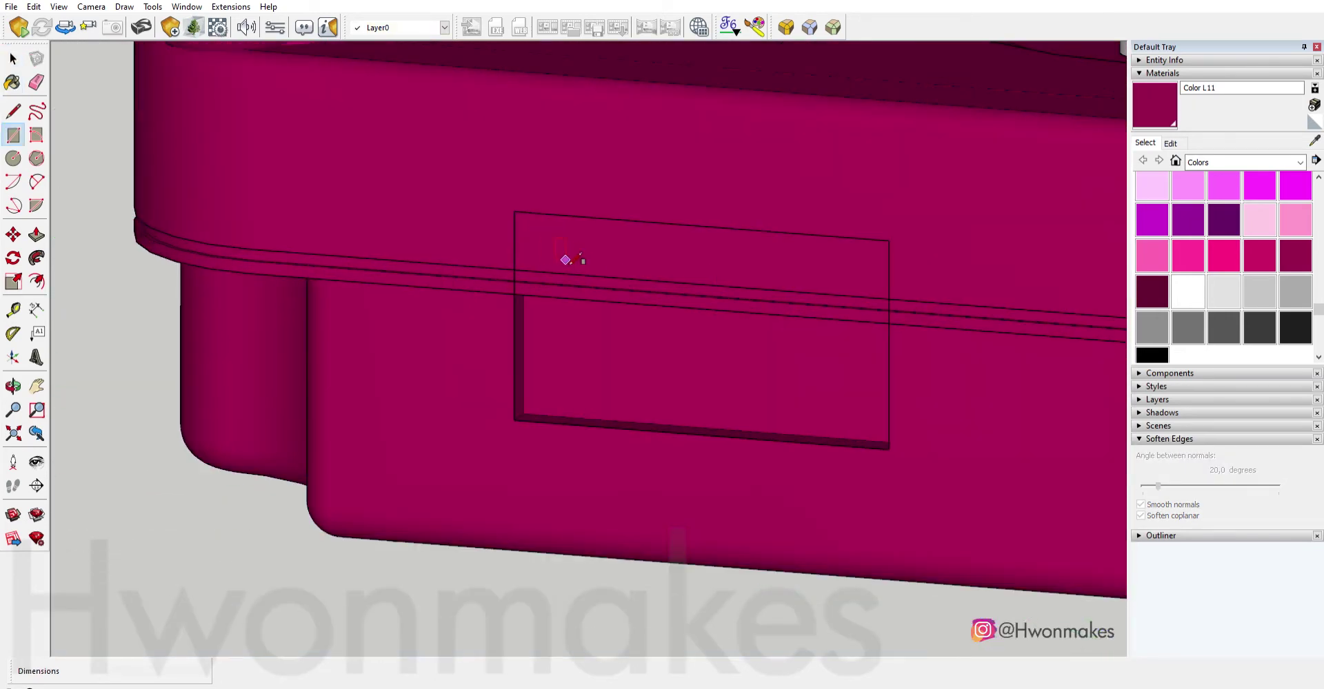
{"action": "left_click", "coordinate": [917, 404]}
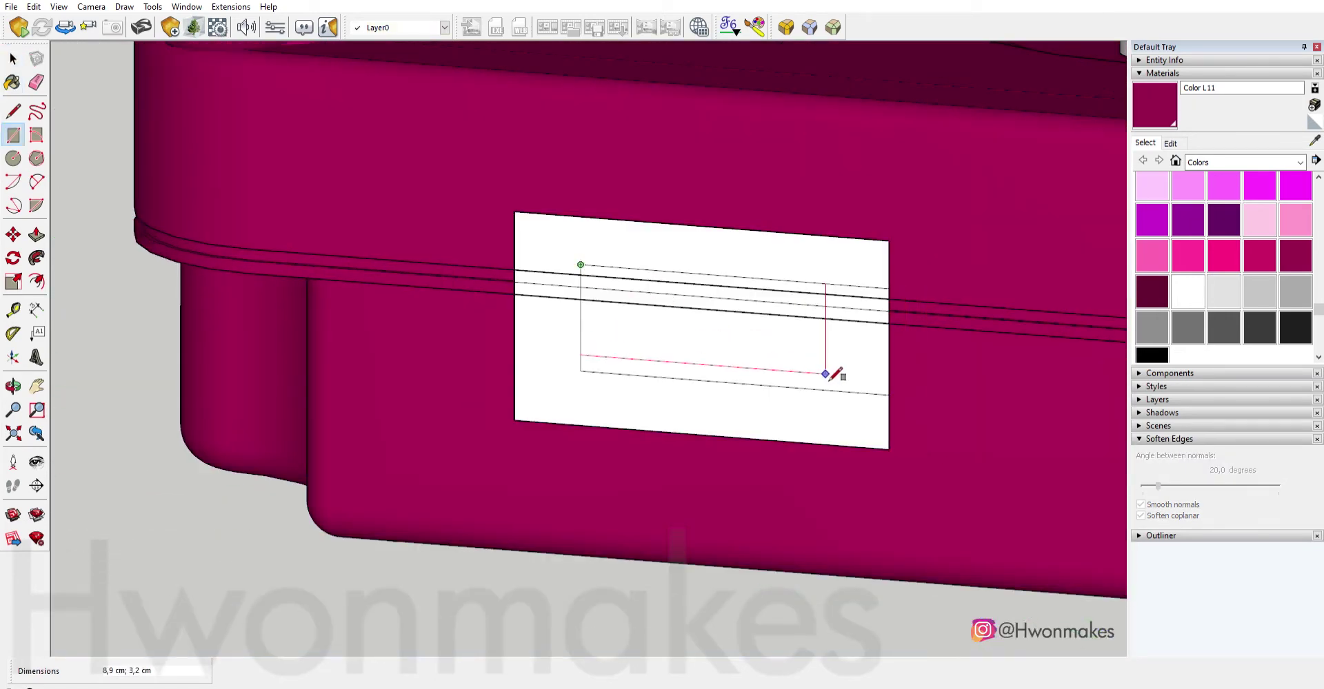
{"action": "left_click", "coordinate": [641, 269]}
{"action": "key", "text": "f"}
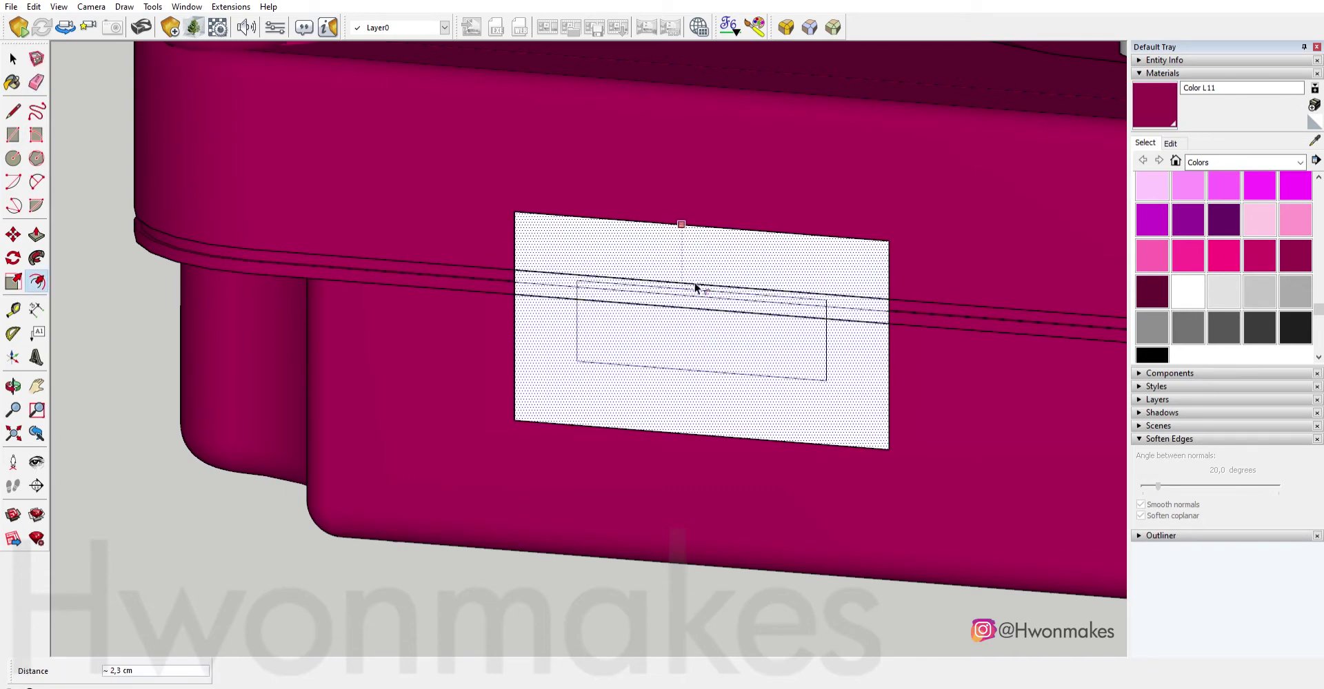
{"action": "left_click", "coordinate": [695, 286]}
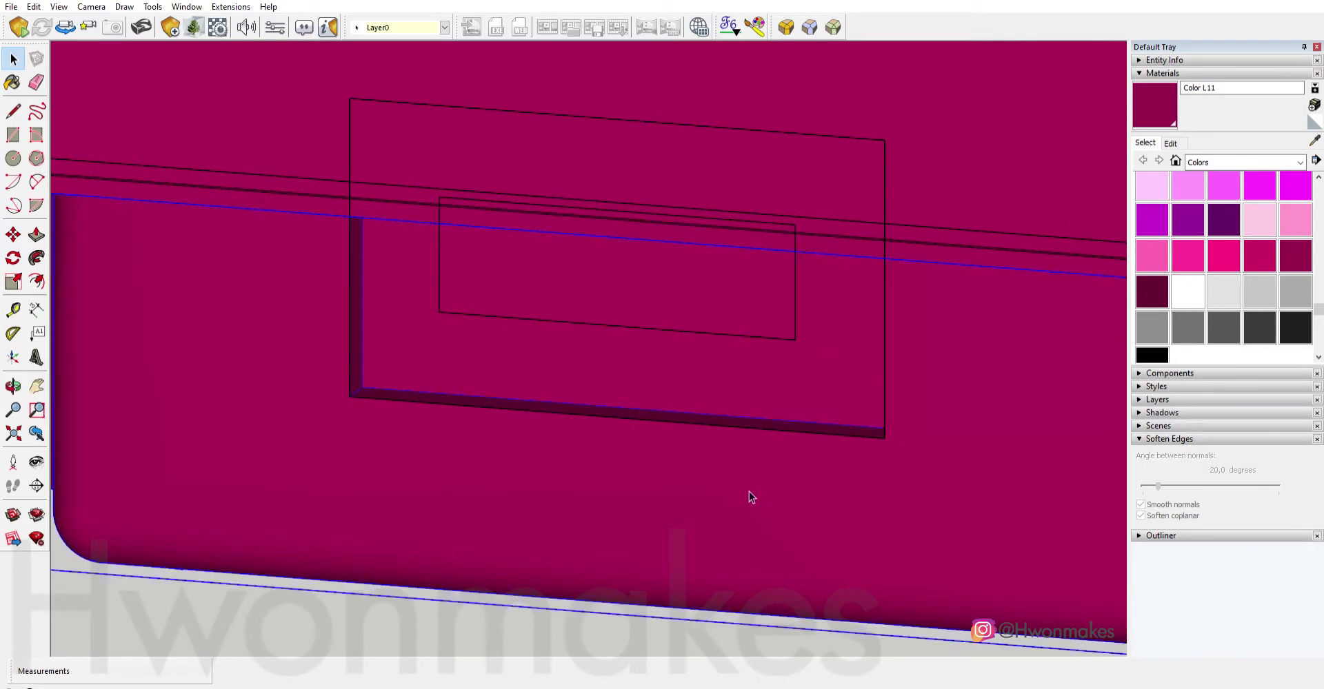
{"action": "middle_click_drag", "start_coordinate": [750, 497], "coordinate": [838, 362]}
{"action": "key", "text": "f"}
{"action": "left_click", "coordinate": [858, 347]}
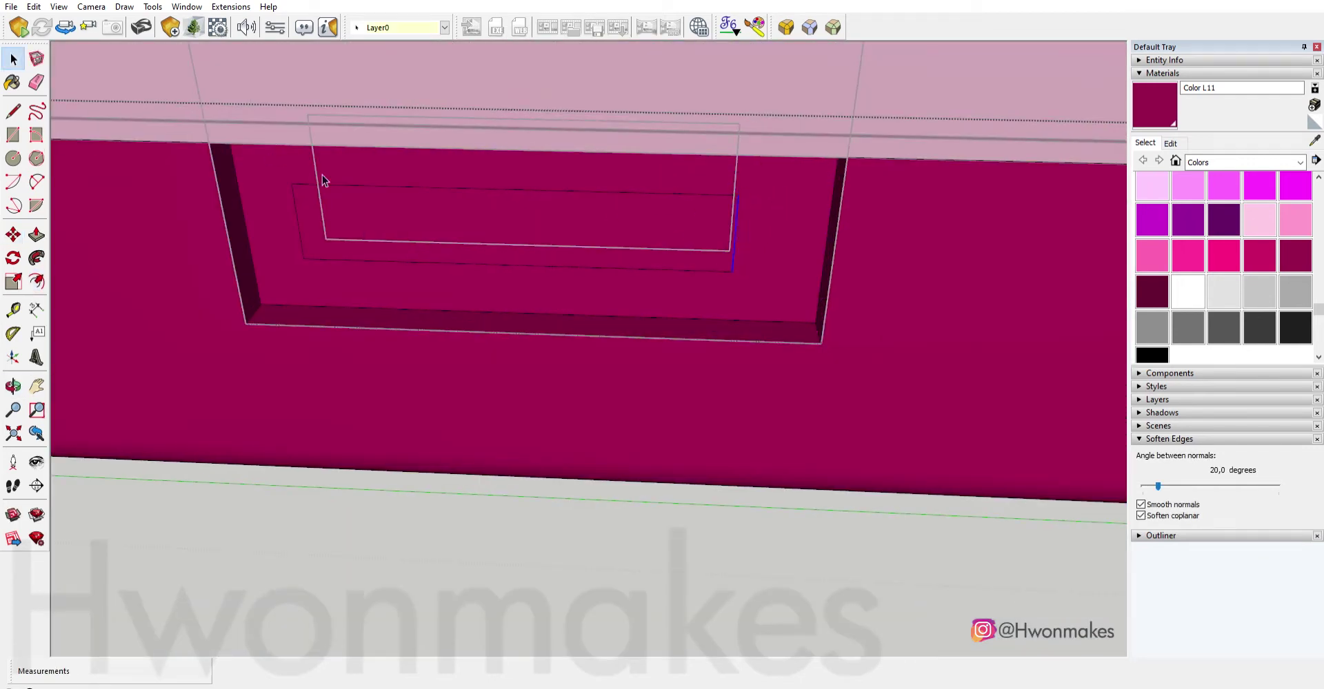
Move the inner rectangle's edge up to the recess top and close it with a line.
{"action": "scroll", "coordinate": [758, 275], "scroll_direction": "up", "scroll_amount": 3}
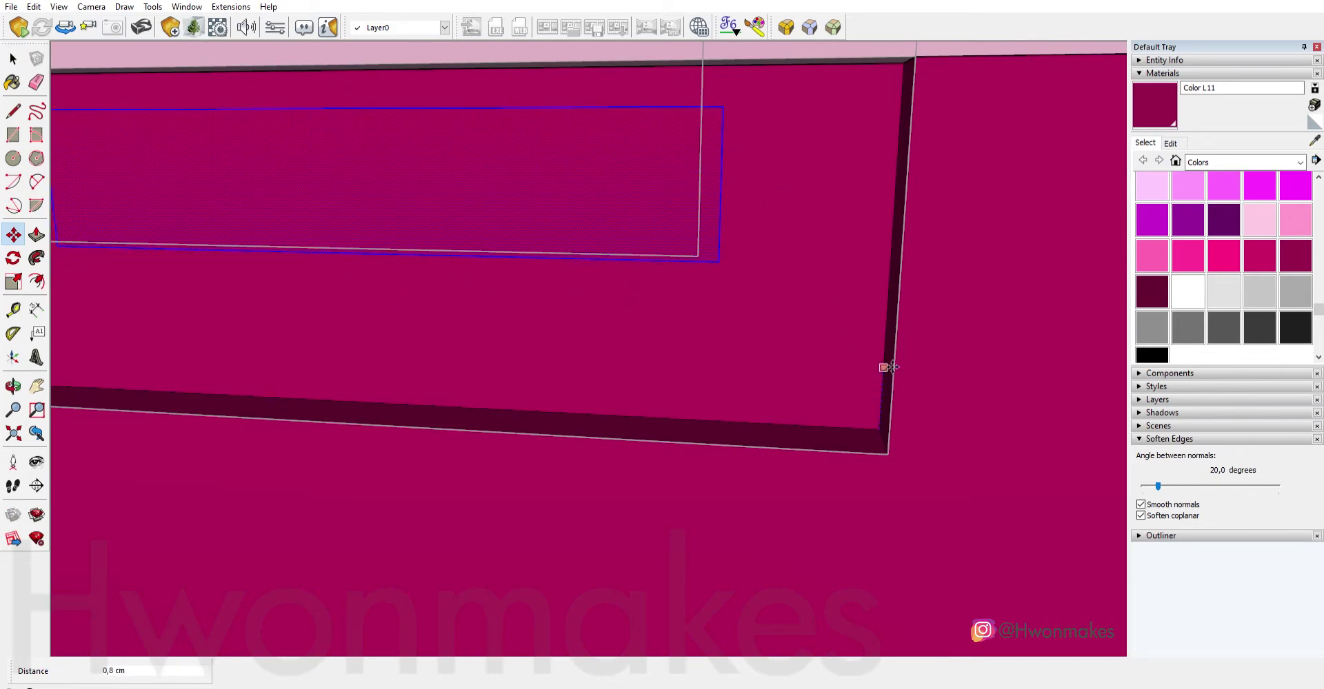
{"action": "left_click", "coordinate": [732, 61]}
{"action": "scroll", "coordinate": [734, 64], "scroll_direction": "up", "scroll_amount": 3}
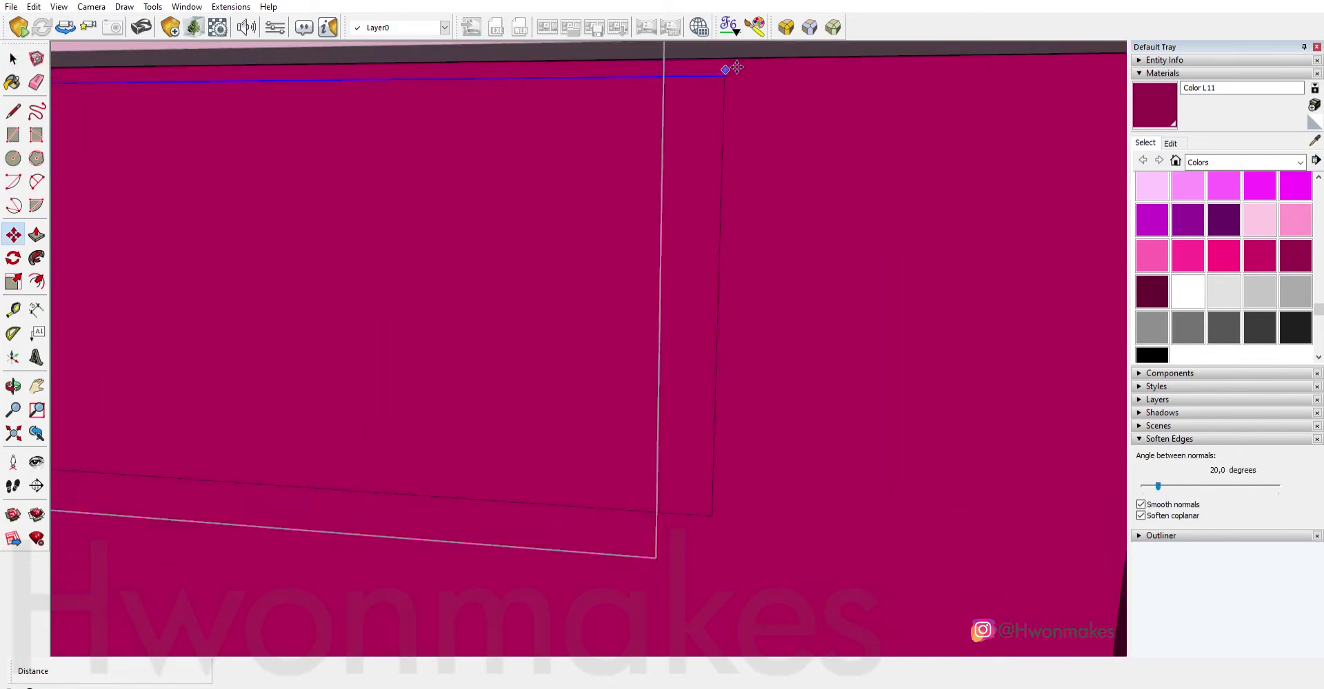
{"action": "left_click", "coordinate": [751, 89]}
{"action": "scroll", "coordinate": [750, 89], "scroll_direction": "down", "scroll_amount": 2}
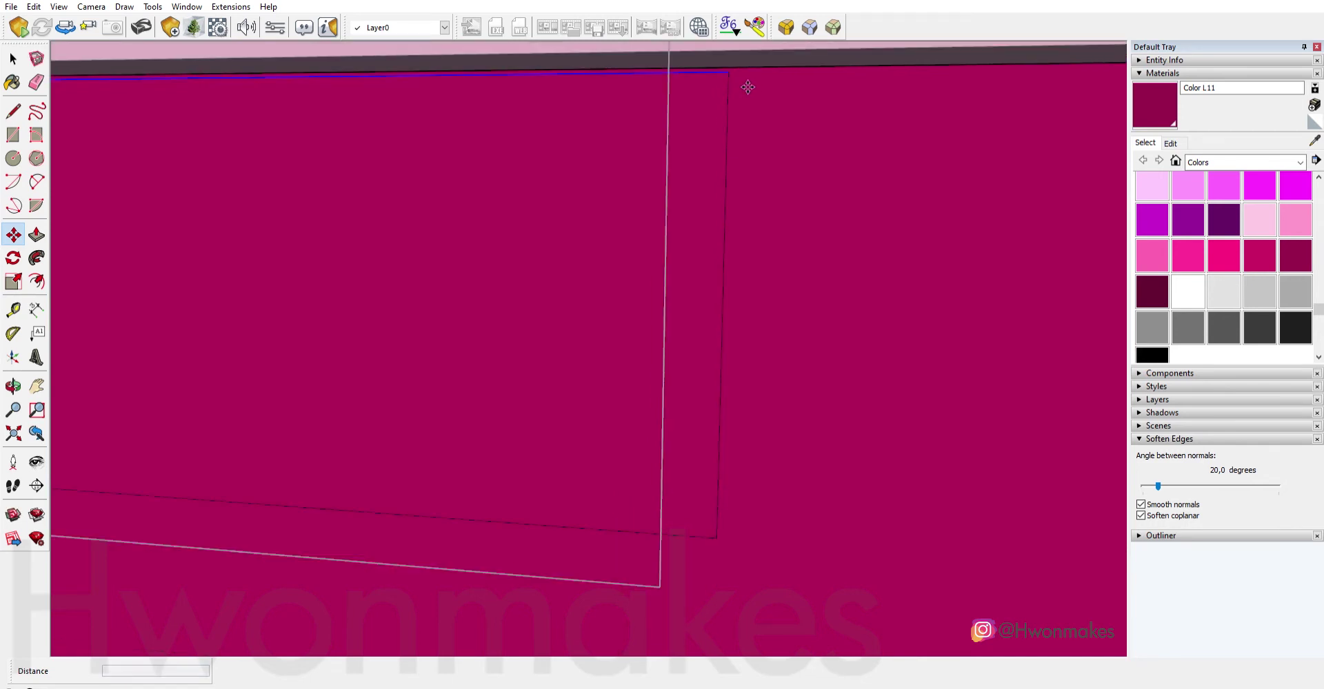
{"action": "scroll", "coordinate": [749, 93], "scroll_direction": "down", "scroll_amount": 2}
{"action": "scroll", "coordinate": [875, 139], "scroll_direction": "down", "scroll_amount": 3}
{"action": "scroll", "coordinate": [508, 97], "scroll_direction": "up", "scroll_amount": 3}
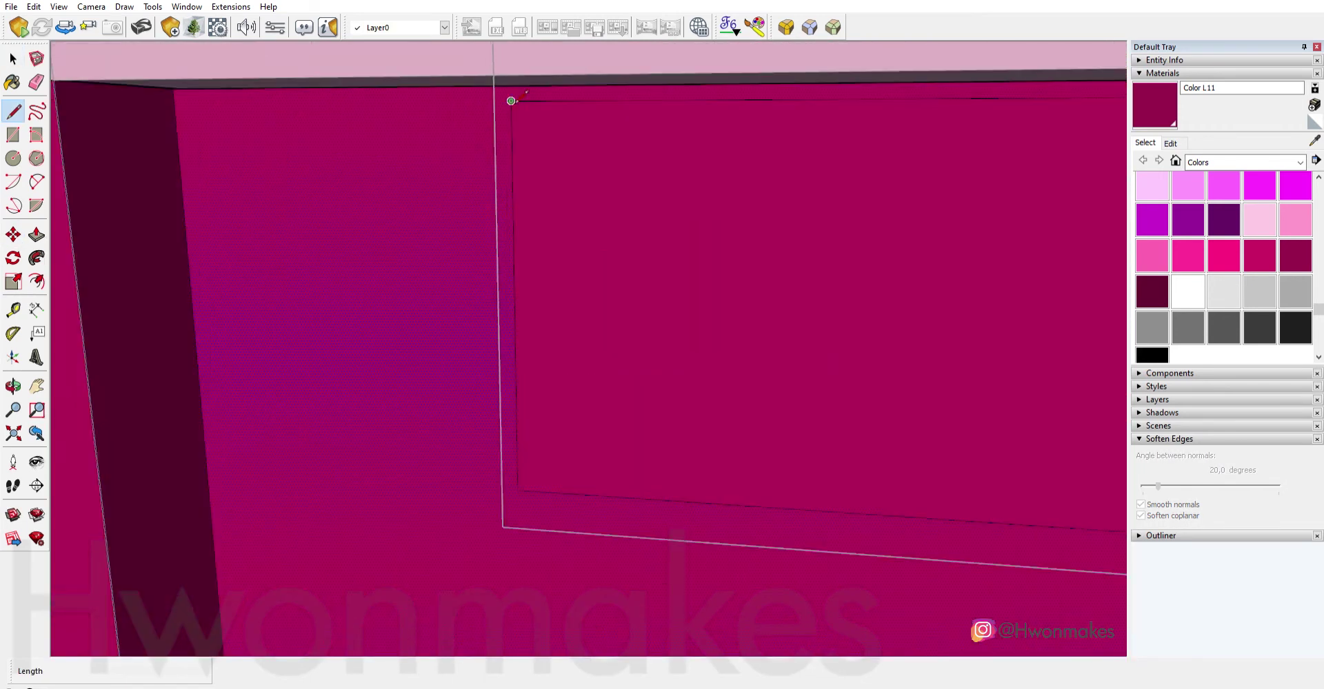
{"action": "left_click", "coordinate": [511, 89]}
{"action": "scroll", "coordinate": [453, 93], "scroll_direction": "down", "scroll_amount": 3}
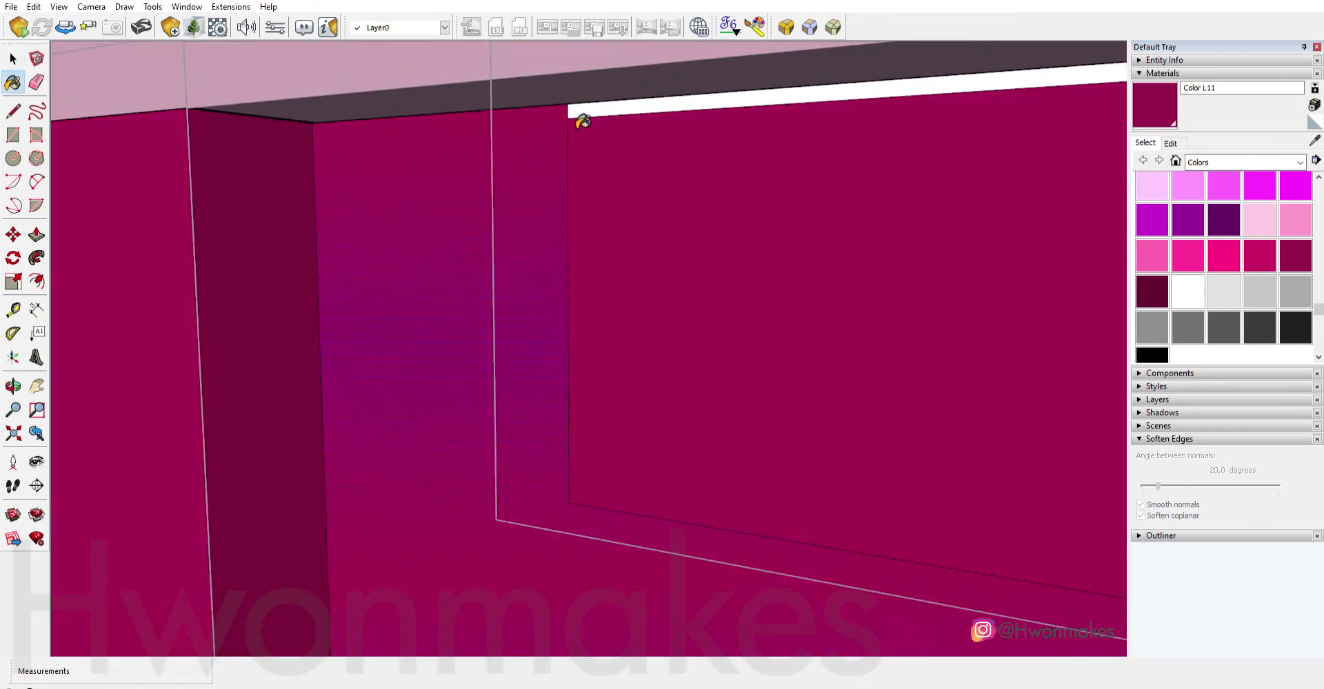
Push the inner face 2 deeper to form the switch pocket.
{"action": "key", "text": "p"}
{"action": "scroll", "coordinate": [620, 198], "scroll_direction": "down", "scroll_amount": 2}
{"action": "left_click", "coordinate": [628, 202]}
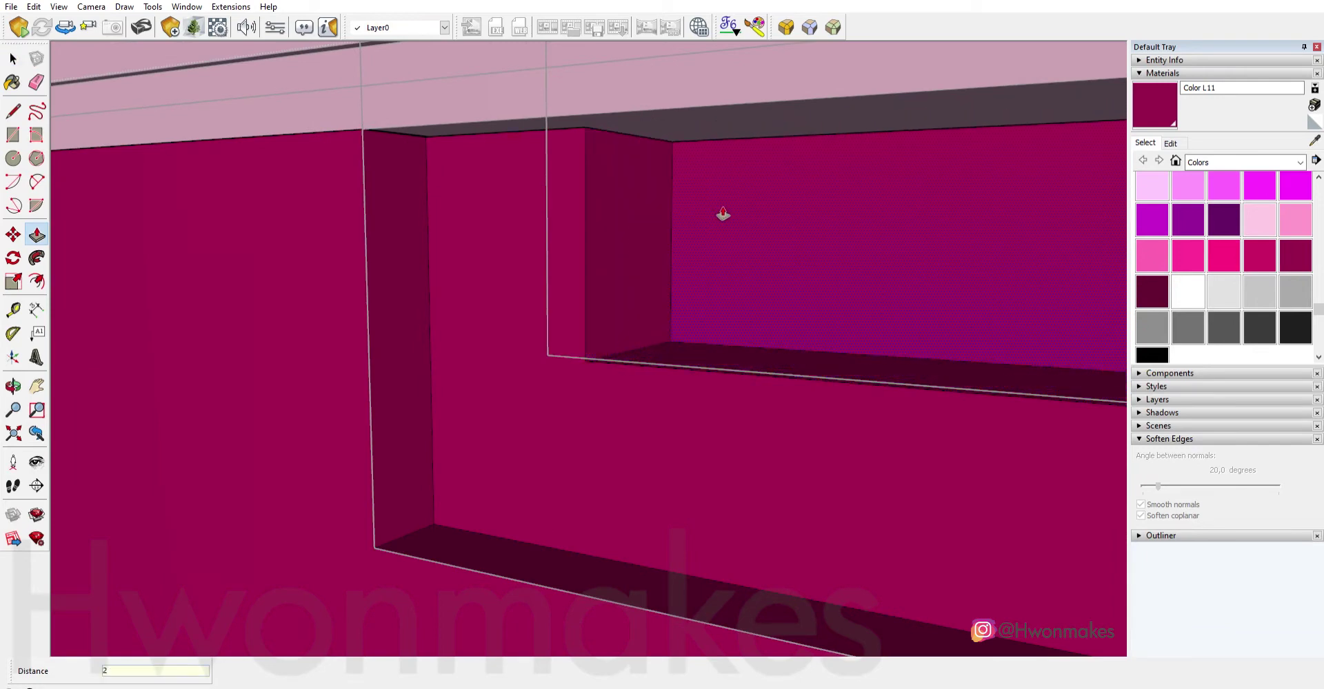
{"action": "scroll", "coordinate": [717, 216], "scroll_direction": "down", "scroll_amount": 3}
{"action": "scroll", "coordinate": [786, 278], "scroll_direction": "down", "scroll_amount": 2}
{"action": "left_click", "coordinate": [786, 278]}
Paint the inner pocket dark grey.
{"action": "key", "text": "b"}
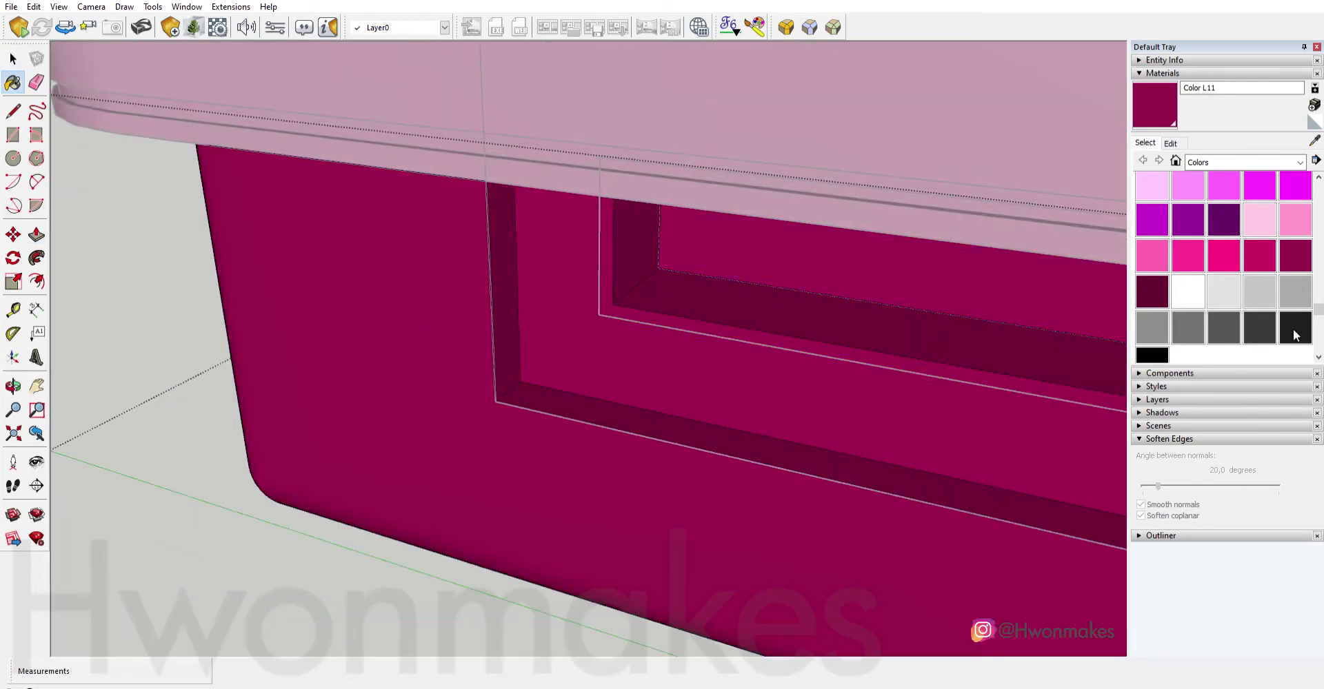
{"action": "left_click", "coordinate": [630, 287]}
{"action": "middle_click_drag", "start_coordinate": [630, 287], "coordinate": [517, 316]}
{"action": "scroll", "coordinate": [1106, 369], "scroll_direction": "up", "scroll_amount": 3}
In the upper shell, draw a rectangle over the slot and recess it 1 cm.
{"action": "scroll", "coordinate": [1106, 370], "scroll_direction": "down", "scroll_amount": 5}
{"action": "key", "text": "space"}
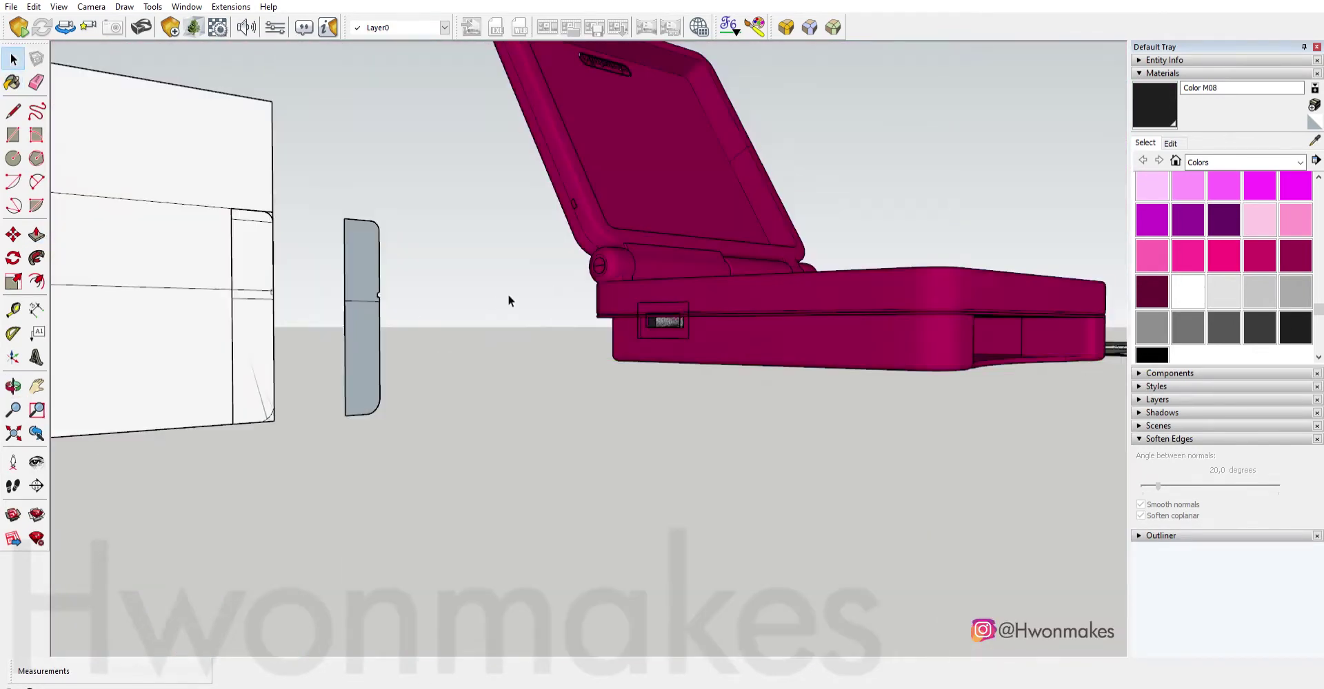
{"action": "scroll", "coordinate": [688, 240], "scroll_direction": "up", "scroll_amount": 4}
{"action": "middle_click_drag", "start_coordinate": [688, 240], "coordinate": [705, 182]}
{"action": "double_click", "coordinate": [705, 182]}
{"action": "key", "text": "r"}
{"action": "left_click", "coordinate": [421, 200]}
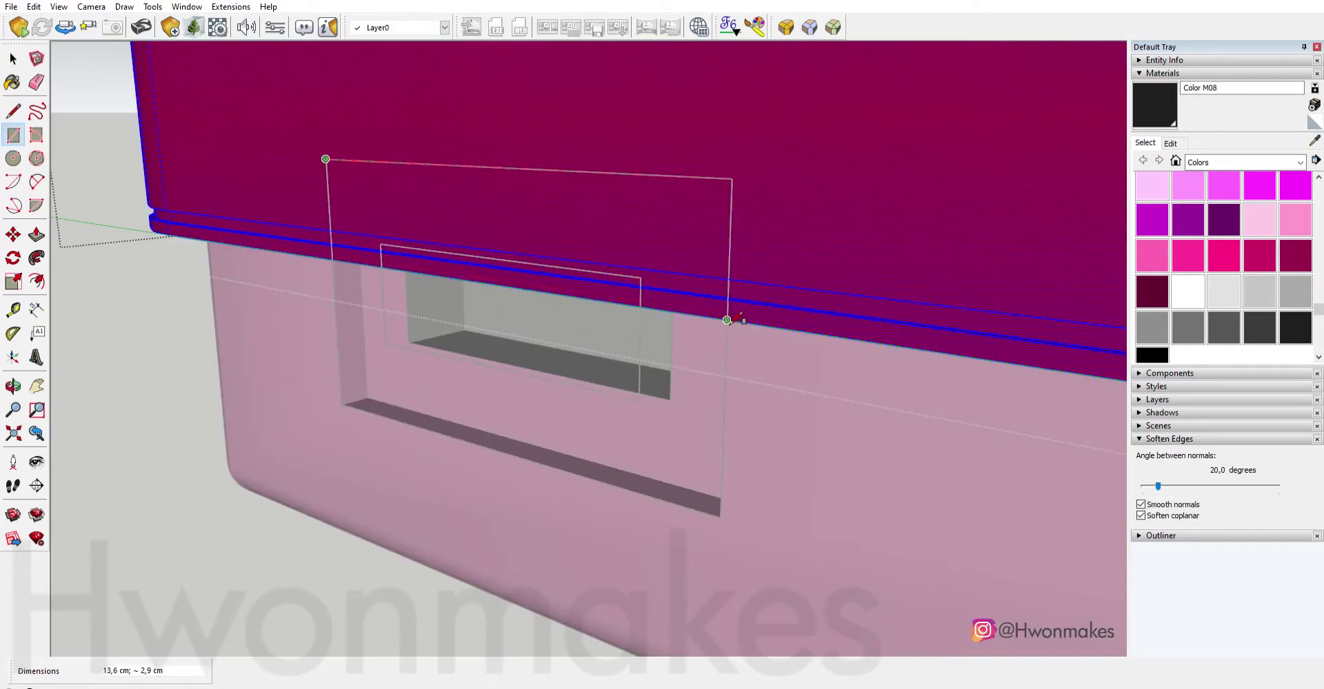
{"action": "left_click", "coordinate": [729, 297]}
{"action": "key", "text": "p"}
{"action": "left_click", "coordinate": [682, 214]}
{"action": "left_click", "coordinate": [727, 350]}
{"action": "scroll", "coordinate": [345, 233], "scroll_direction": "up", "scroll_amount": 3}
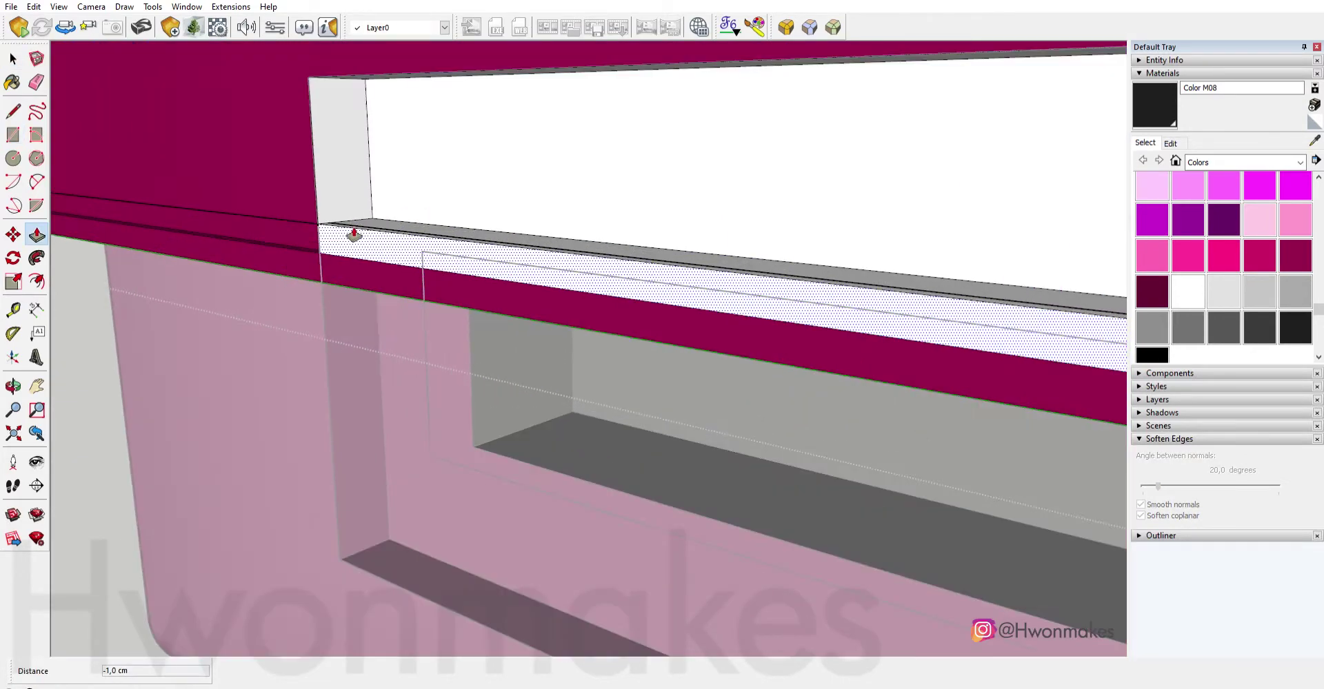
Push the white strip above the inner pocket in slightly to form a ledge.
{"action": "key", "text": "e"}
{"action": "scroll", "coordinate": [331, 242], "scroll_direction": "down", "scroll_amount": 2}
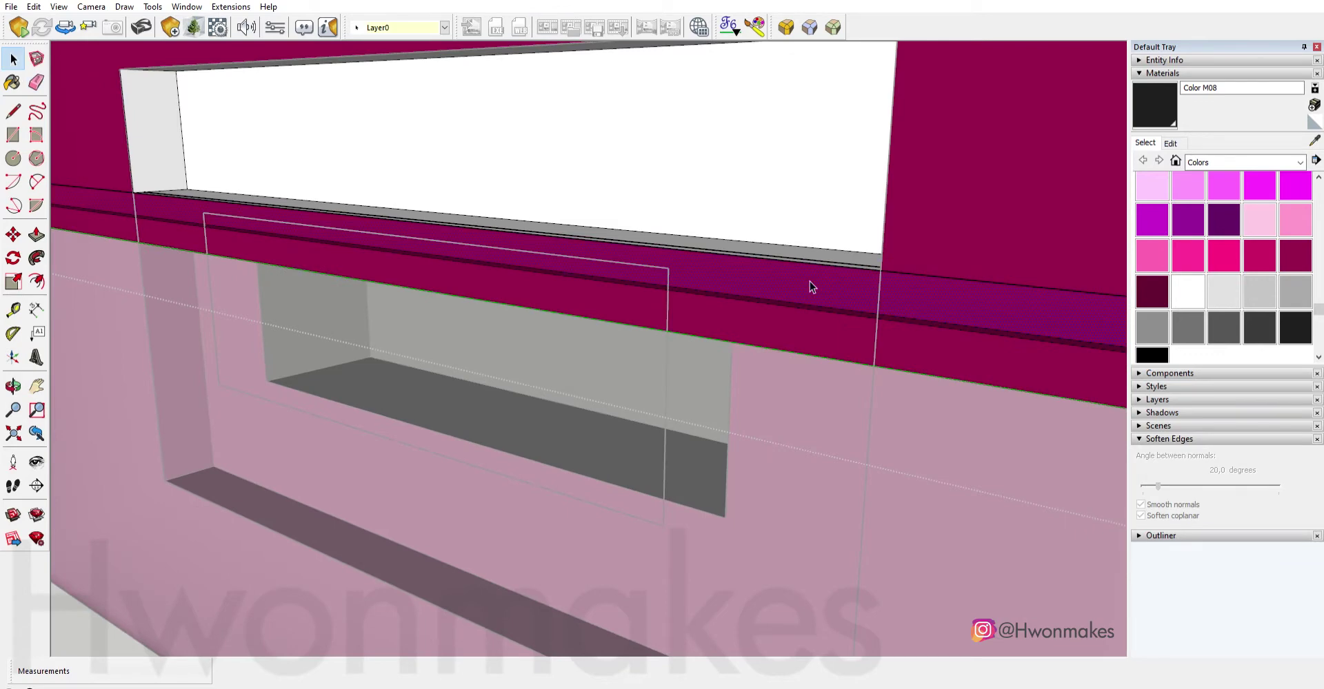
{"action": "mouse_move", "coordinate": [809, 282]}
{"action": "middle_mouse_down"}
{"action": "mouse_move", "coordinate": [878, 273]}
{"action": "mouse_move", "coordinate": [745, 225]}
{"action": "mouse_move", "coordinate": [719, 256]}
{"action": "mouse_move", "coordinate": [730, 189]}
{"action": "mouse_move", "coordinate": [630, 220]}
{"action": "mouse_move", "coordinate": [266, 213]}
{"action": "middle_mouse_up"}
{"action": "key", "text": "p"}
{"action": "left_click", "coordinate": [675, 268]}
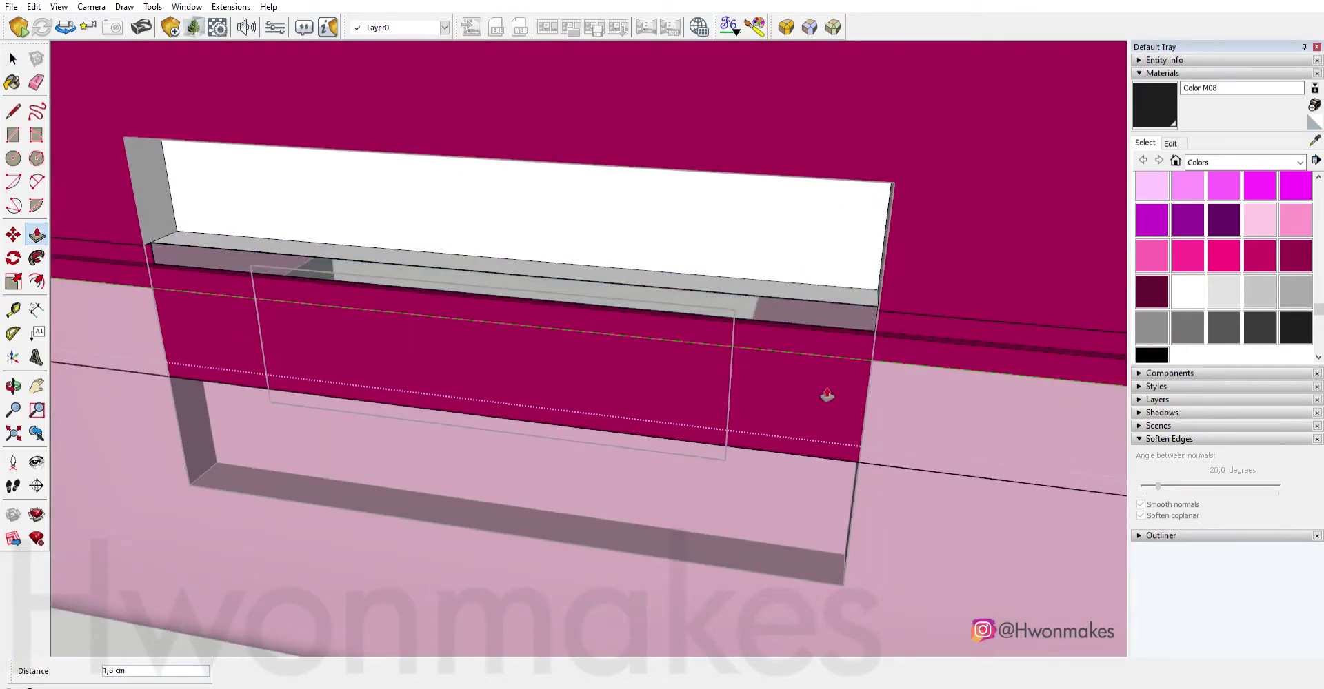
{"action": "middle_click_drag", "start_coordinate": [826, 395], "coordinate": [798, 287]}
{"action": "scroll", "coordinate": [907, 272], "scroll_direction": "up", "scroll_amount": 3}
{"action": "key", "text": "l"}
{"action": "left_click", "coordinate": [905, 282]}
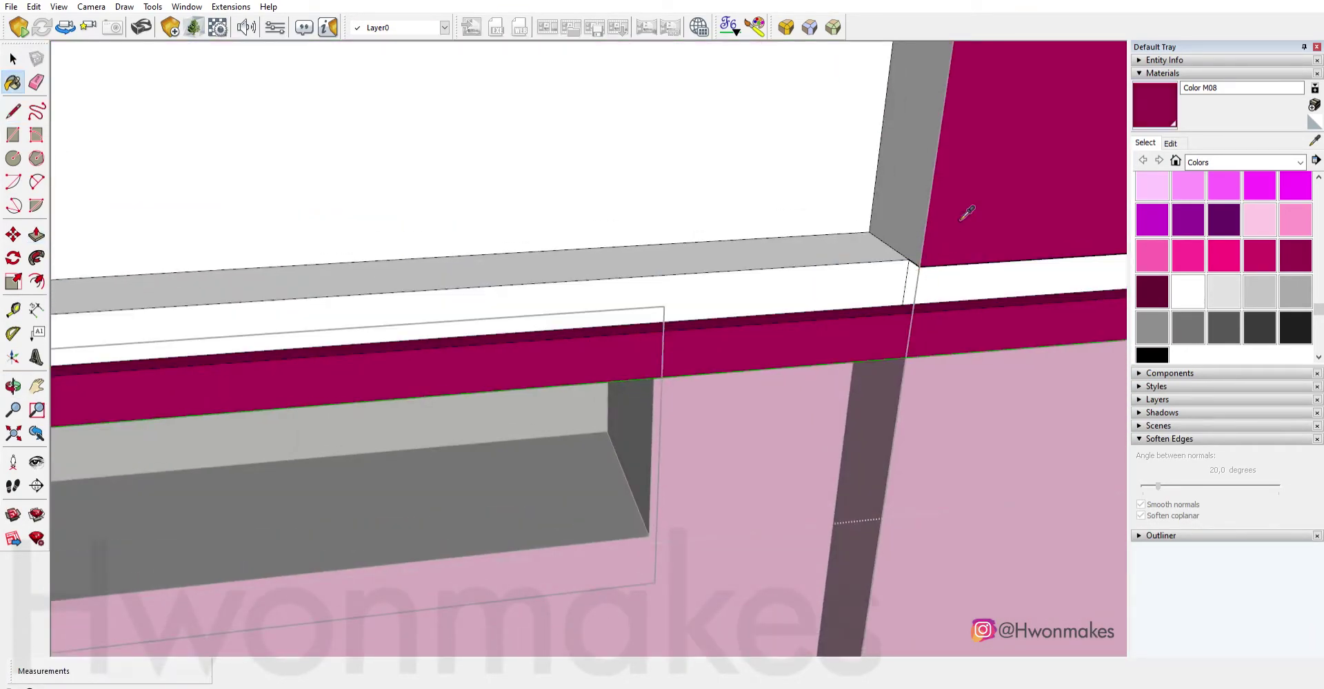
Paint the exposed face magenta Color L11.
{"action": "left_click", "coordinate": [966, 212], "text": "alt"}
{"action": "scroll", "coordinate": [1000, 220], "scroll_direction": "down", "scroll_amount": 2}
{"action": "key", "text": "space"}
{"action": "scroll", "coordinate": [943, 286], "scroll_direction": "down", "scroll_amount": 5}
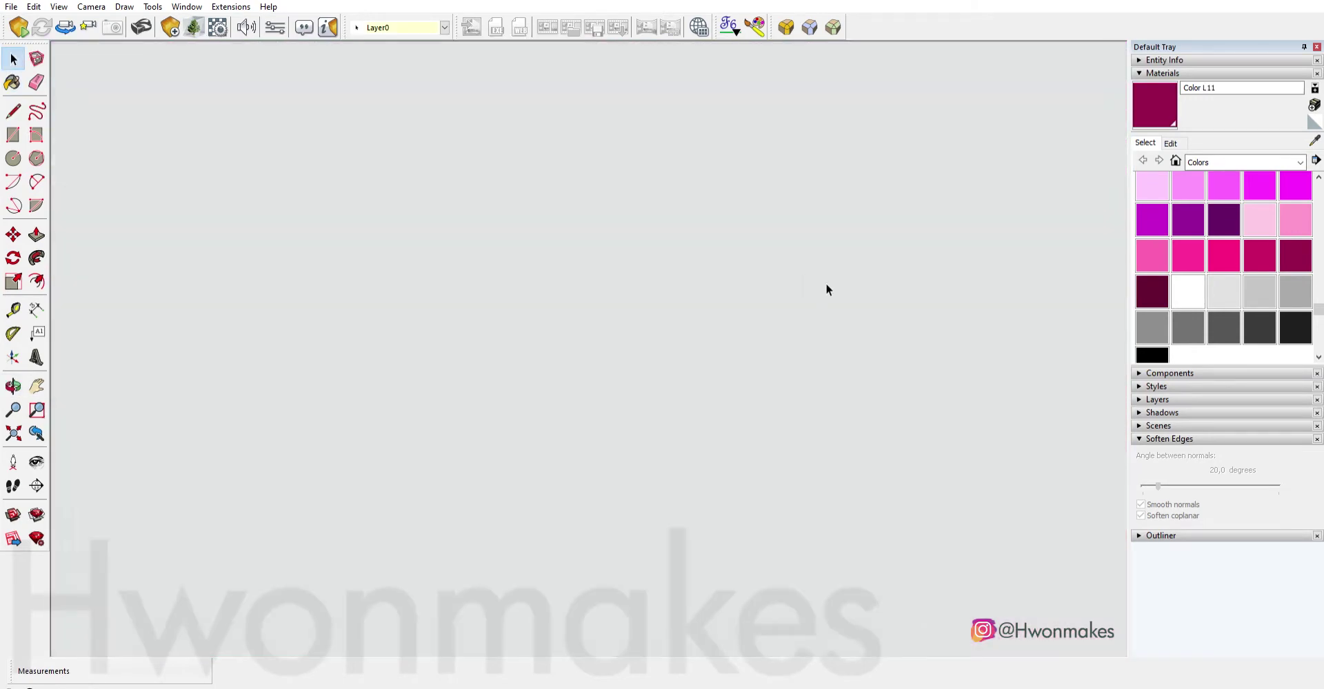
{"action": "scroll", "coordinate": [797, 344], "scroll_direction": "up", "scroll_amount": 5}
{"action": "scroll", "coordinate": [474, 156], "scroll_direction": "up", "scroll_amount": 3}
{"action": "scroll", "coordinate": [549, 200], "scroll_direction": "up", "scroll_amount": 2}
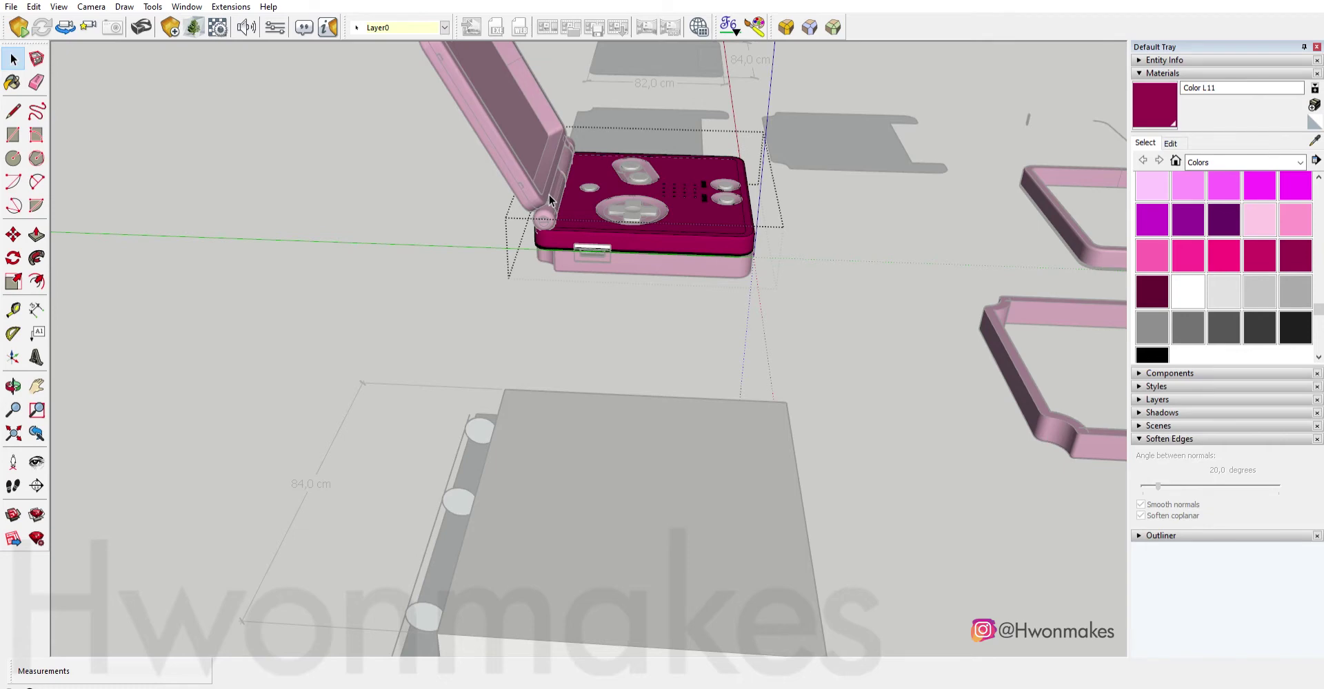
{"action": "scroll", "coordinate": [594, 260], "scroll_direction": "up", "scroll_amount": 3}
{"action": "scroll", "coordinate": [644, 316], "scroll_direction": "up", "scroll_amount": 2}
{"action": "scroll", "coordinate": [297, 258], "scroll_direction": "up", "scroll_amount": 3}
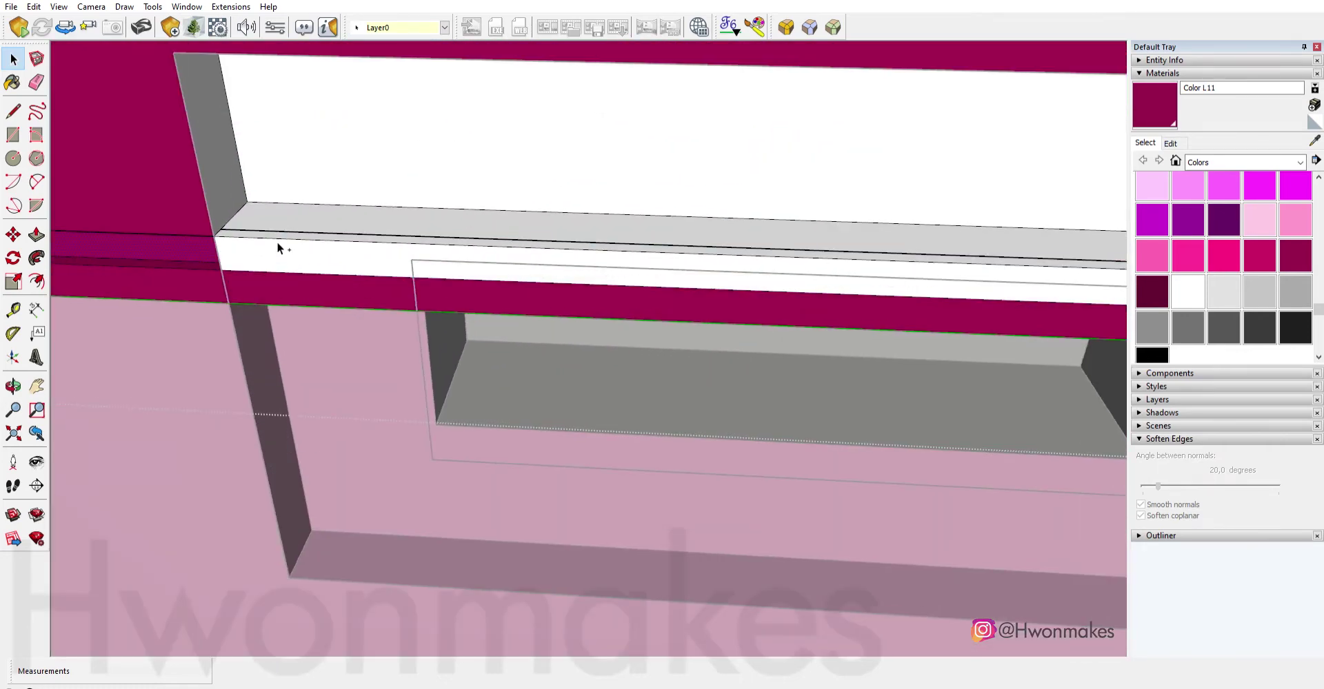
Push the cartridge slot's front face inward with Push/Pull.
{"action": "key", "text": "p"}
{"action": "left_click", "coordinate": [266, 281]}
{"action": "left_click", "coordinate": [376, 375]}
{"action": "mouse_move", "coordinate": [443, 413]}
{"action": "middle_mouse_down"}
{"action": "mouse_move", "coordinate": [286, 264]}
{"action": "mouse_move", "coordinate": [296, 309]}
{"action": "middle_mouse_up"}
{"action": "scroll", "coordinate": [668, 296], "scroll_direction": "down", "scroll_amount": 5}
{"action": "scroll", "coordinate": [704, 153], "scroll_direction": "up", "scroll_amount": 5}
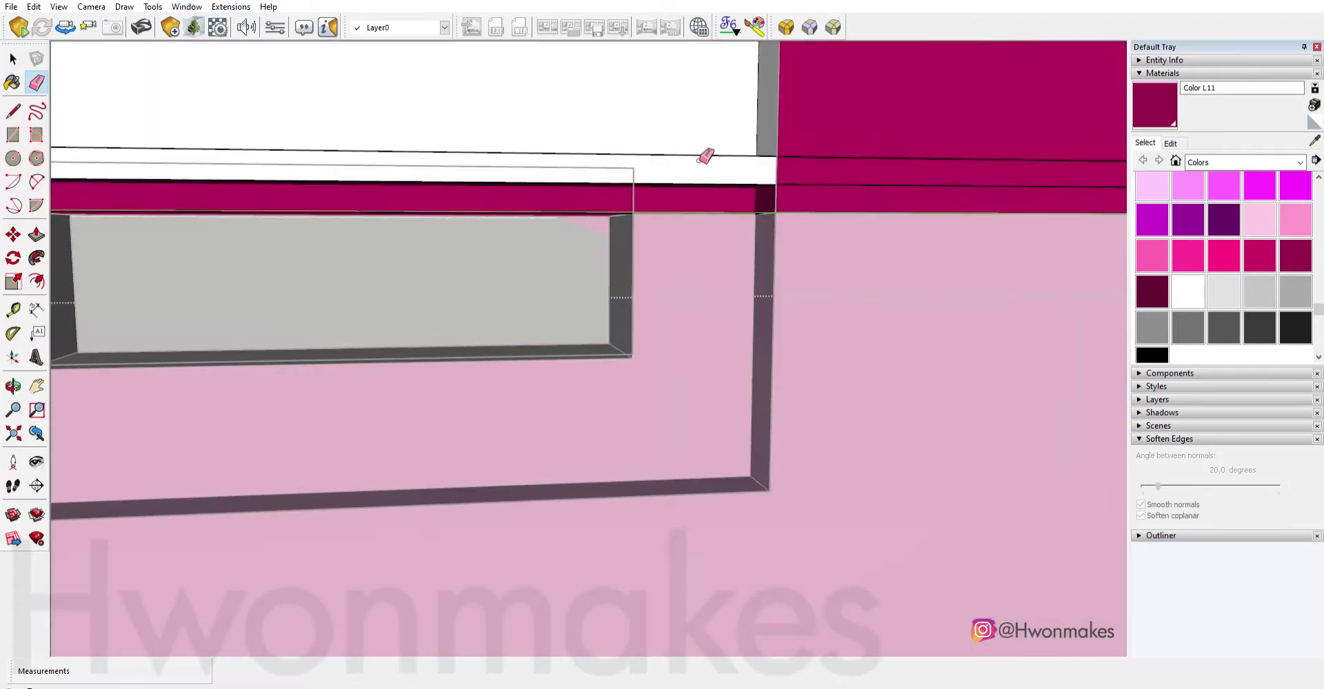
{"action": "key", "text": "space"}
{"action": "mouse_move", "coordinate": [703, 154]}
{"action": "middle_mouse_down"}
{"action": "mouse_move", "coordinate": [759, 153]}
{"action": "mouse_move", "coordinate": [310, 261]}
{"action": "middle_mouse_up"}
Erase stray slot edges and draw a line from the slot corner.
{"action": "key", "text": "e"}
{"action": "scroll", "coordinate": [310, 260], "scroll_direction": "up", "scroll_amount": 2}
{"action": "scroll", "coordinate": [428, 218], "scroll_direction": "up", "scroll_amount": 1}
{"action": "scroll", "coordinate": [429, 219], "scroll_direction": "down", "scroll_amount": 3}
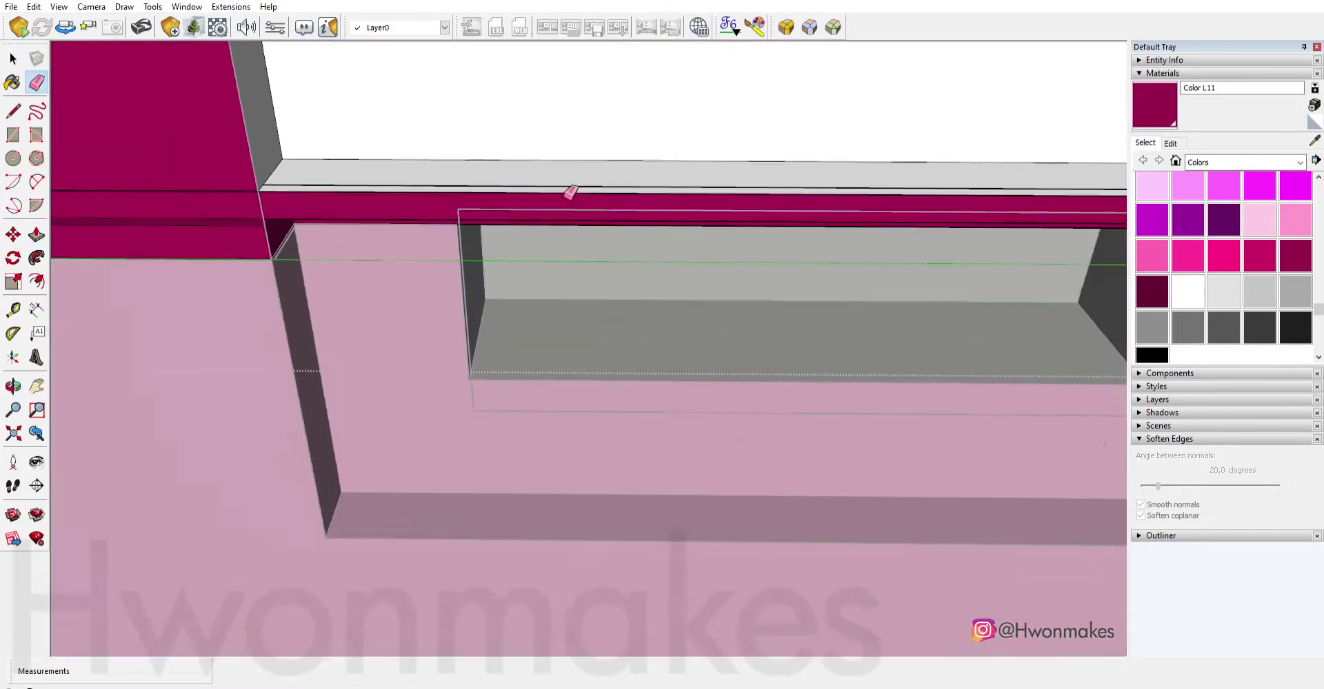
{"action": "mouse_move", "coordinate": [428, 219]}
{"action": "middle_mouse_down"}
{"action": "mouse_move", "coordinate": [404, 163]}
{"action": "mouse_move", "coordinate": [315, 305]}
{"action": "middle_mouse_up"}
{"action": "key", "text": "space"}
{"action": "key", "text": "l"}
{"action": "scroll", "coordinate": [601, 206], "scroll_direction": "up", "scroll_amount": 3}
{"action": "left_click", "coordinate": [602, 207]}
{"action": "scroll", "coordinate": [602, 207], "scroll_direction": "down", "scroll_amount": 3}
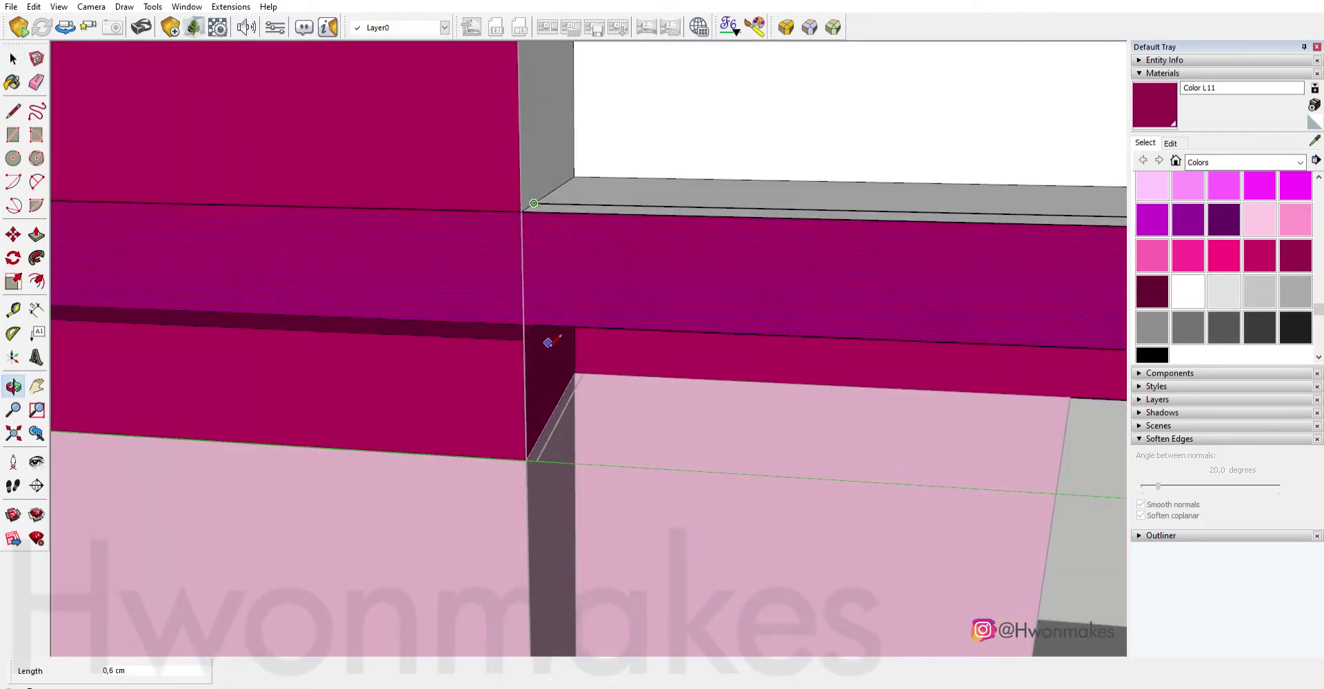
{"action": "mouse_move", "coordinate": [551, 331]}
{"action": "middle_mouse_down"}
{"action": "mouse_move", "coordinate": [792, 266]}
{"action": "mouse_move", "coordinate": [787, 242]}
{"action": "middle_mouse_up"}
{"action": "scroll", "coordinate": [792, 266], "scroll_direction": "up", "scroll_amount": 3}
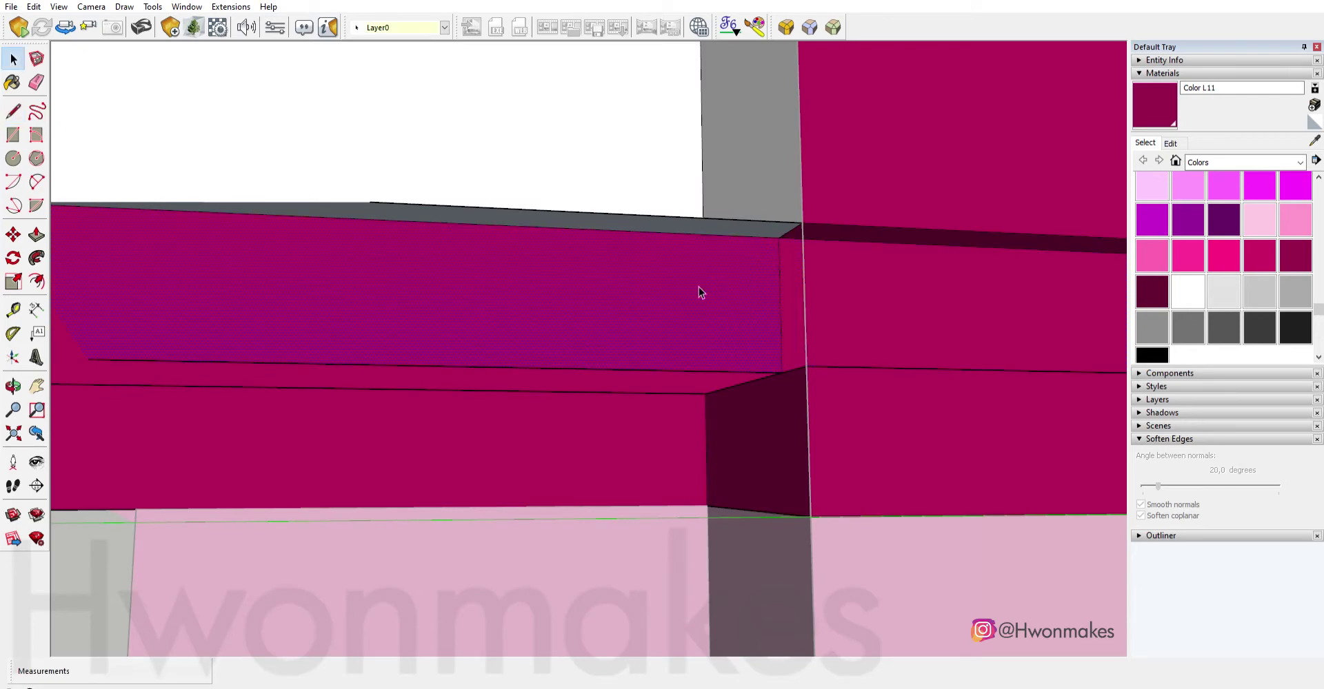
{"action": "mouse_move", "coordinate": [698, 287]}
{"action": "middle_mouse_down"}
{"action": "mouse_move", "coordinate": [701, 328]}
{"action": "mouse_move", "coordinate": [633, 447]}
{"action": "middle_mouse_up"}
Erase leftover edges on the slot ledges, then select the console body.
{"action": "key", "text": "e"}
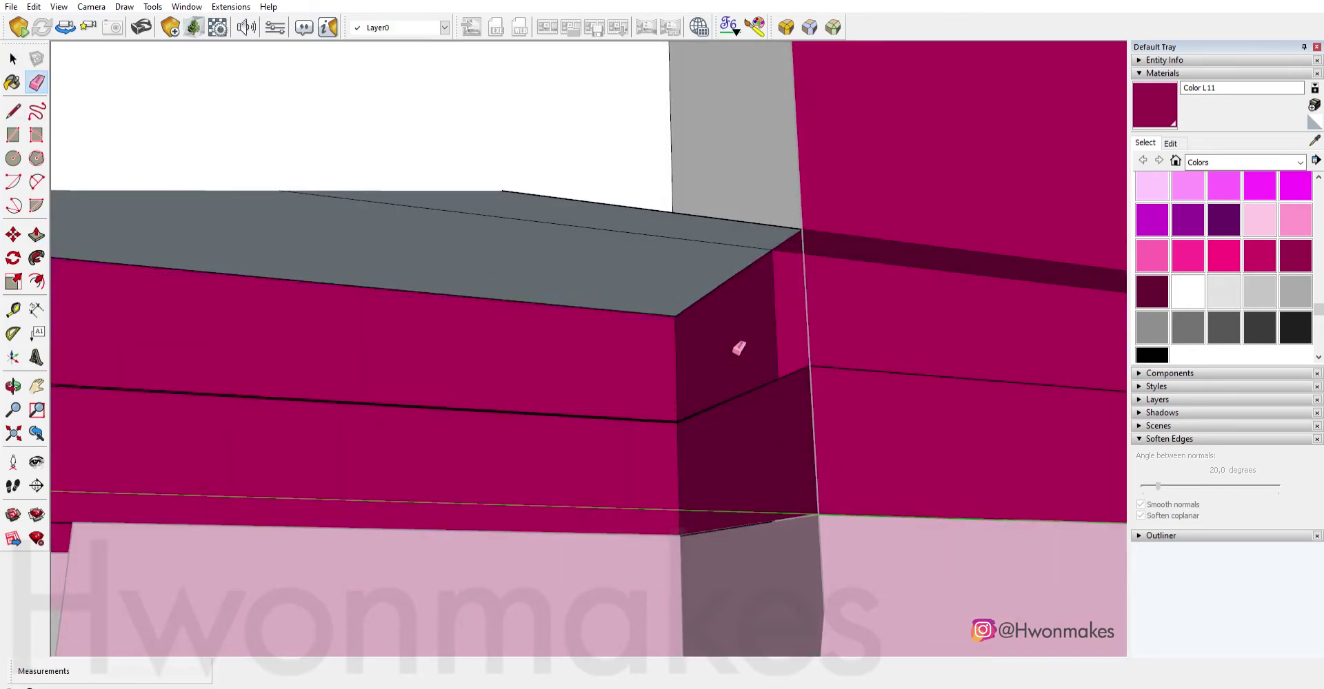
{"action": "mouse_move", "coordinate": [738, 348]}
{"action": "middle_mouse_down"}
{"action": "mouse_move", "coordinate": [488, 453]}
{"action": "mouse_move", "coordinate": [198, 379]}
{"action": "mouse_move", "coordinate": [262, 302]}
{"action": "mouse_move", "coordinate": [195, 379]}
{"action": "mouse_move", "coordinate": [265, 338]}
{"action": "middle_mouse_up"}
{"action": "key", "text": "space"}
{"action": "key", "text": "e"}
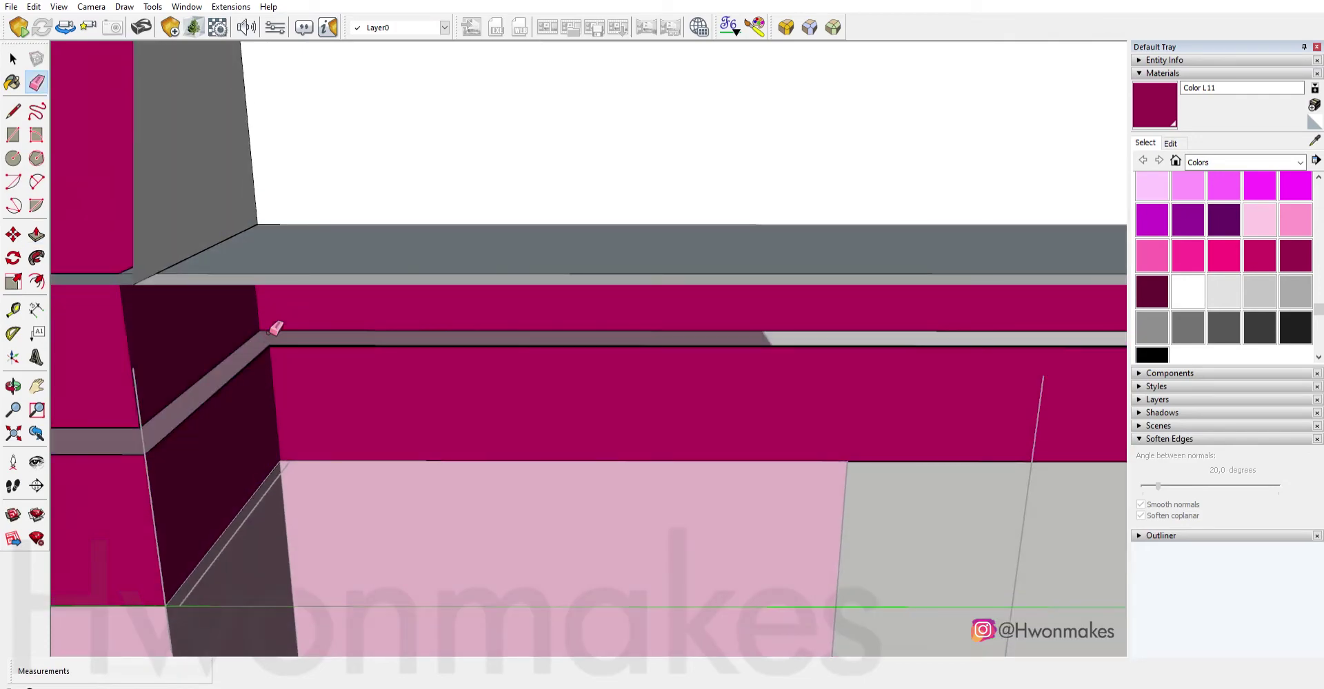
{"action": "scroll", "coordinate": [274, 328], "scroll_direction": "down", "scroll_amount": 5}
{"action": "mouse_move", "coordinate": [473, 342]}
{"action": "middle_mouse_down"}
{"action": "mouse_move", "coordinate": [408, 423]}
{"action": "mouse_move", "coordinate": [714, 367]}
{"action": "middle_mouse_up"}
{"action": "scroll", "coordinate": [714, 367], "scroll_direction": "up", "scroll_amount": 5}
{"action": "key", "text": "space"}
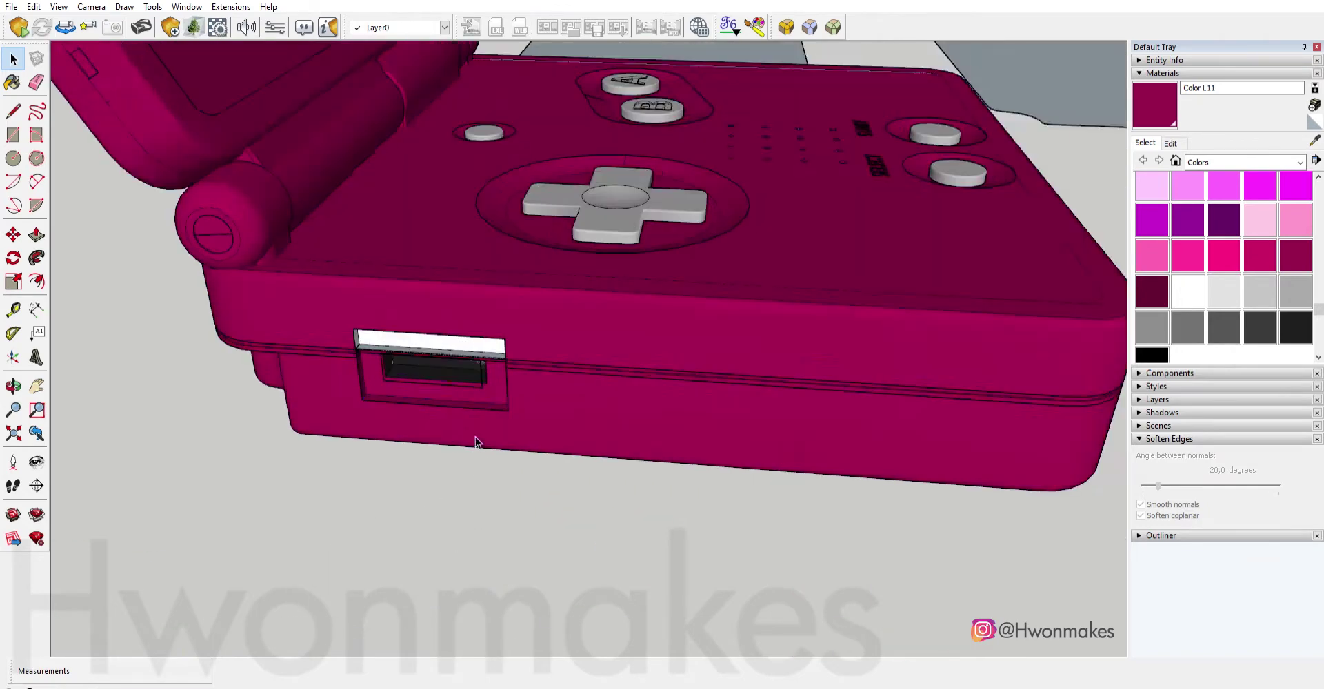
{"action": "left_click", "coordinate": [622, 271]}
{"action": "mouse_move", "coordinate": [622, 271]}
{"action": "middle_mouse_down"}
{"action": "mouse_move", "coordinate": [735, 448]}
{"action": "mouse_move", "coordinate": [708, 409]}
{"action": "middle_mouse_up"}
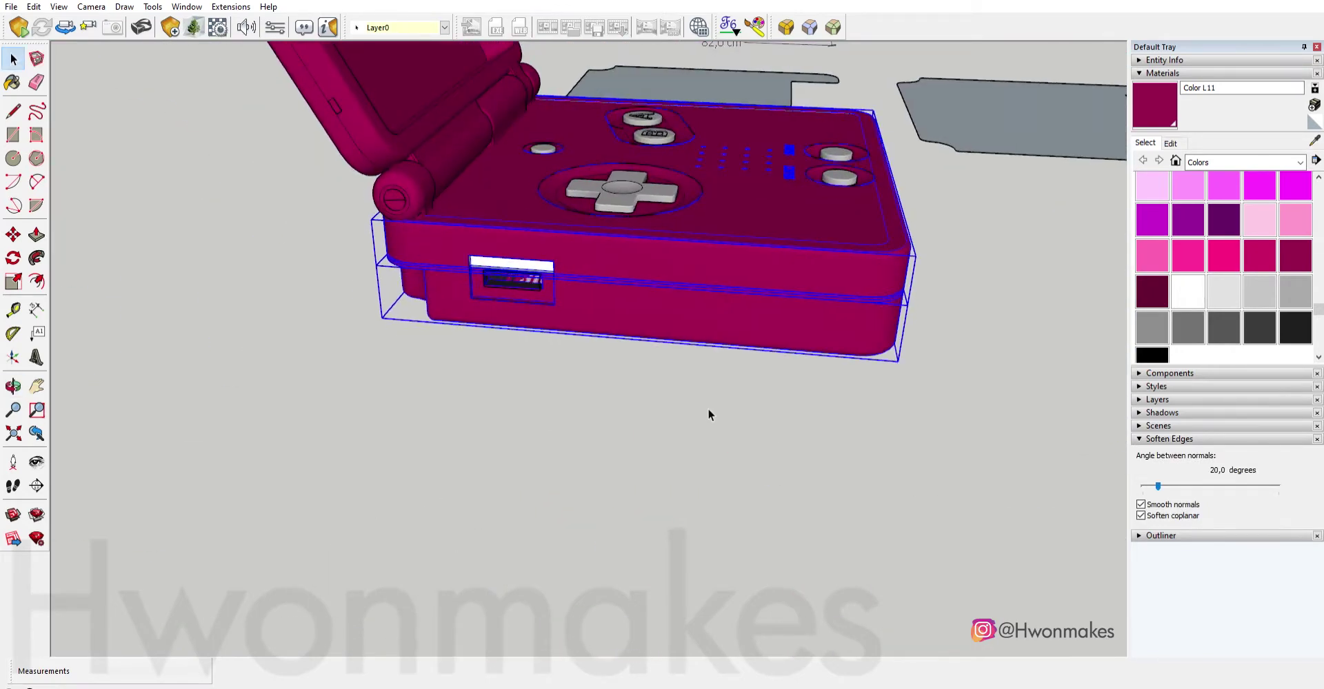
Inside the console body group, erase and push/pull the recessed slot faces.
{"action": "double_click", "coordinate": [471, 315]}
{"action": "scroll", "coordinate": [465, 291], "scroll_direction": "up", "scroll_amount": 5}
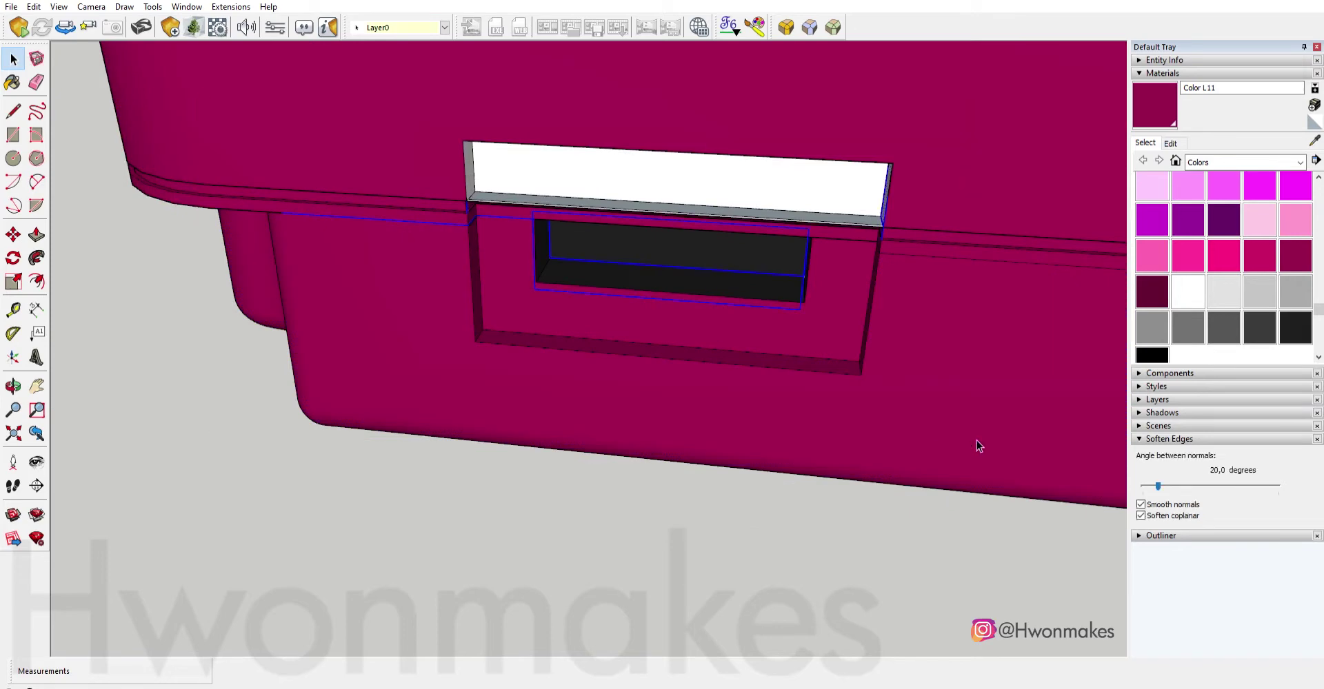
{"action": "scroll", "coordinate": [924, 344], "scroll_direction": "down", "scroll_amount": 3}
{"action": "key", "text": "e"}
{"action": "scroll", "coordinate": [662, 289], "scroll_direction": "up", "scroll_amount": 3}
{"action": "scroll", "coordinate": [532, 284], "scroll_direction": "up", "scroll_amount": 3}
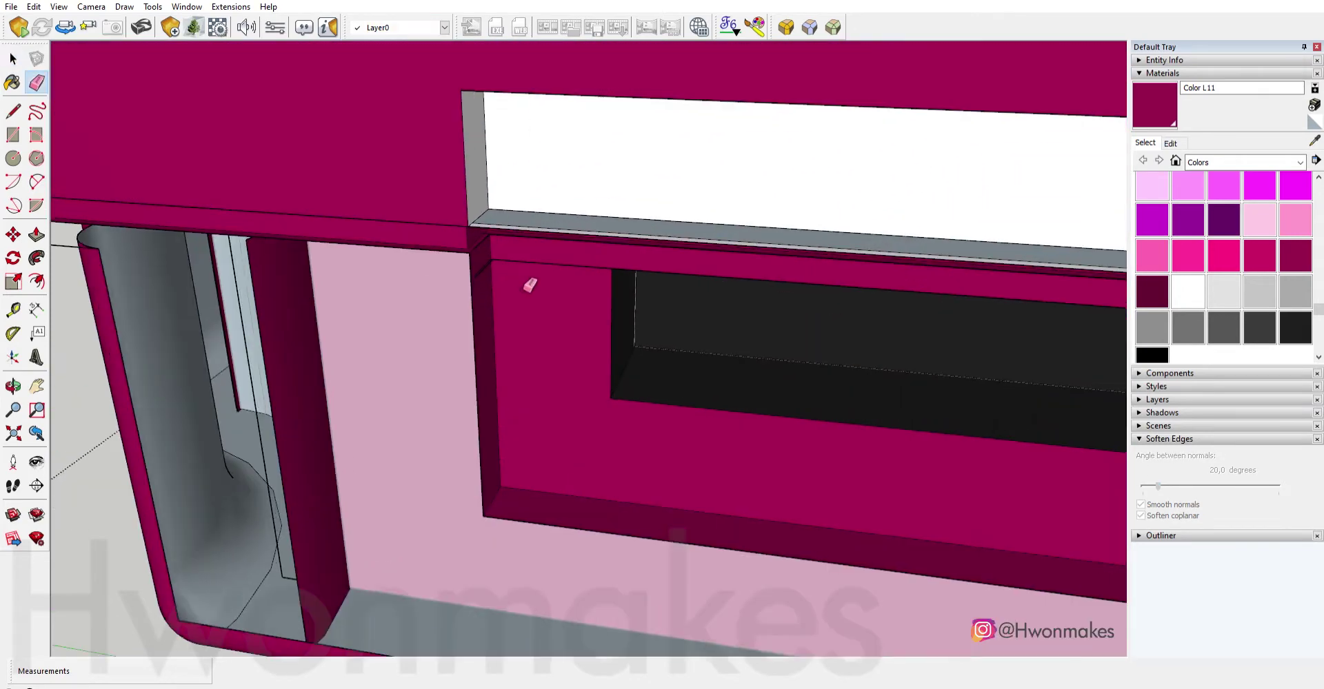
{"action": "scroll", "coordinate": [495, 269], "scroll_direction": "up", "scroll_amount": 2}
{"action": "scroll", "coordinate": [495, 269], "scroll_direction": "down", "scroll_amount": 3}
{"action": "scroll", "coordinate": [877, 213], "scroll_direction": "up", "scroll_amount": 2}
{"action": "scroll", "coordinate": [910, 262], "scroll_direction": "up", "scroll_amount": 3}
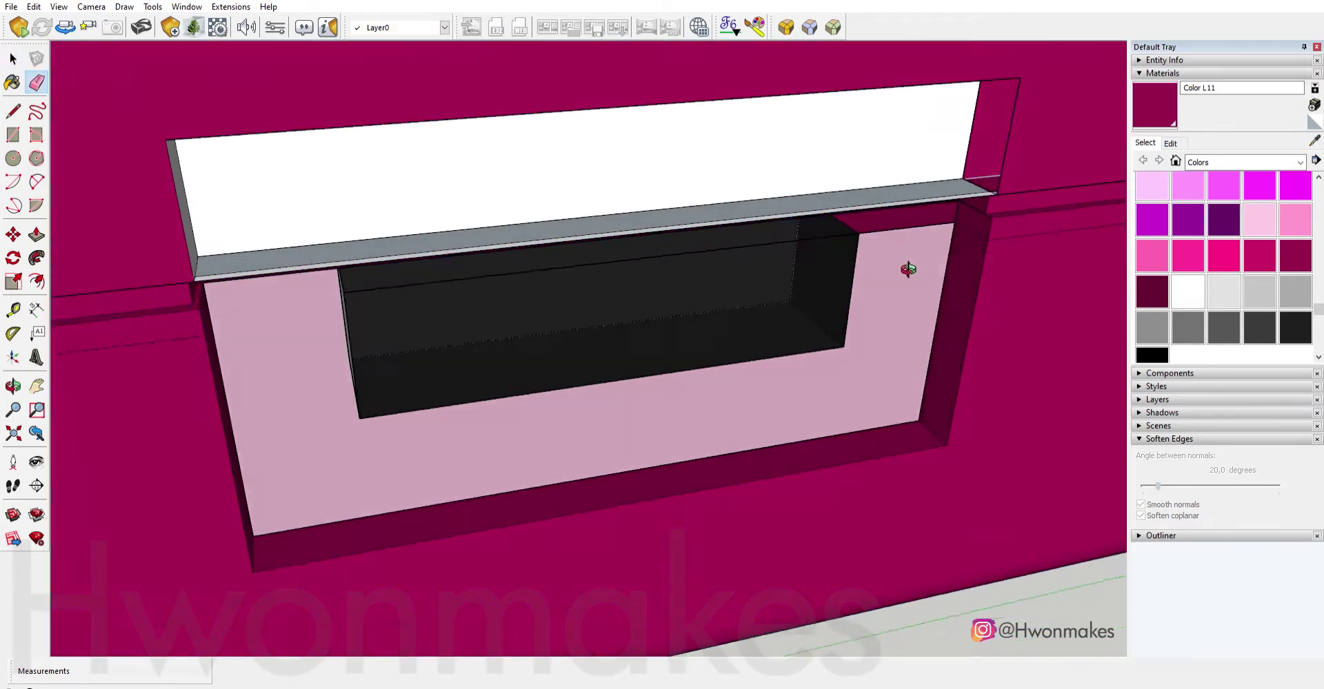
{"action": "scroll", "coordinate": [650, 108], "scroll_direction": "down", "scroll_amount": 1}
{"action": "scroll", "coordinate": [650, 108], "scroll_direction": "down", "scroll_amount": 2}
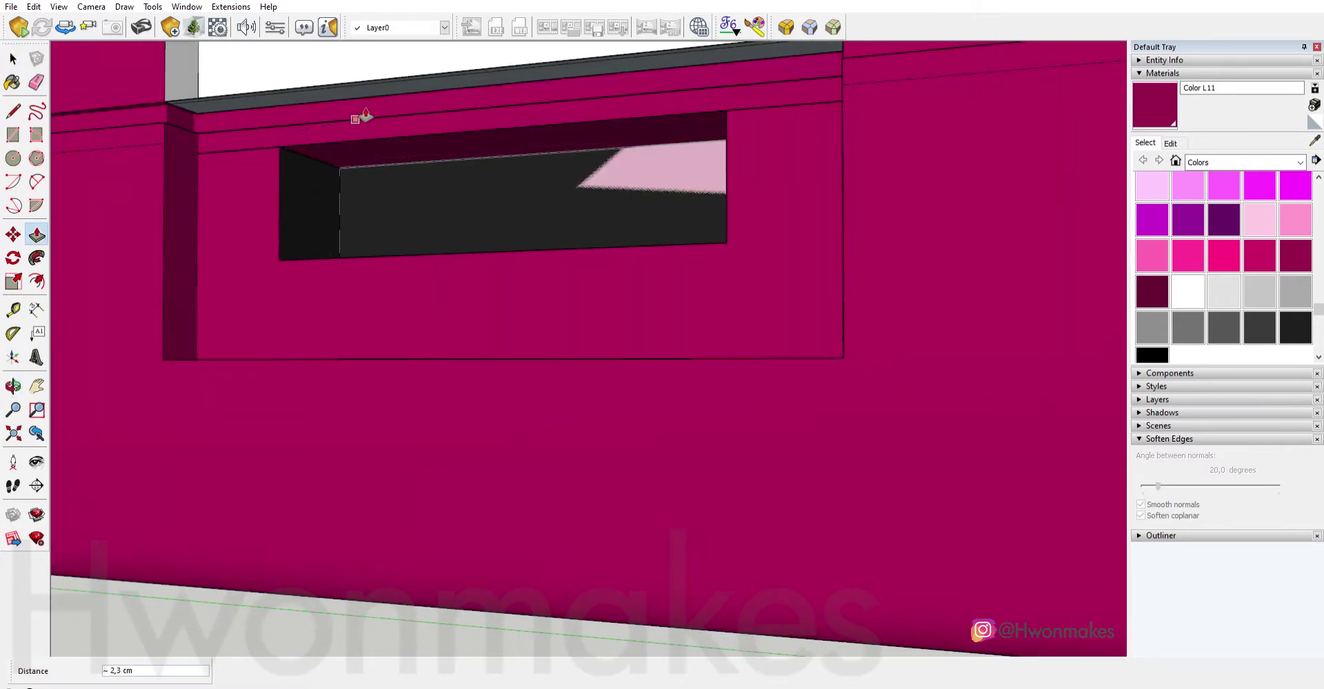
{"action": "key", "text": "p"}
{"action": "scroll", "coordinate": [390, 230], "scroll_direction": "up", "scroll_amount": 1}
{"action": "scroll", "coordinate": [213, 189], "scroll_direction": "down", "scroll_amount": 1}
Draw a line along the slot's upper edge and erase the extra edges.
{"action": "middle_click_drag", "start_coordinate": [234, 213], "coordinate": [228, 297]}
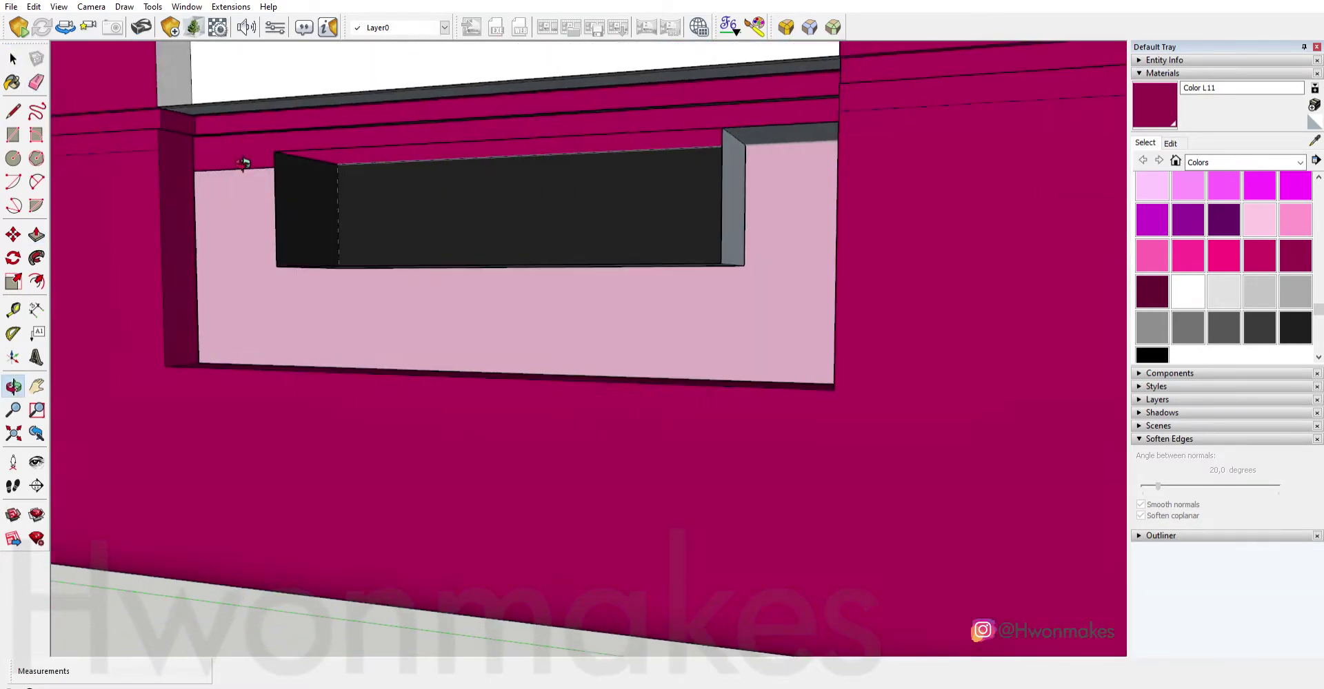
{"action": "key", "text": "l"}
{"action": "mouse_move", "coordinate": [188, 127]}
{"action": "middle_mouse_down"}
{"action": "mouse_move", "coordinate": [679, 402]}
{"action": "mouse_move", "coordinate": [980, 272]}
{"action": "mouse_move", "coordinate": [1018, 342]}
{"action": "middle_mouse_up"}
{"action": "scroll", "coordinate": [980, 272], "scroll_direction": "up", "scroll_amount": 3}
{"action": "scroll", "coordinate": [1034, 276], "scroll_direction": "up", "scroll_amount": 1}
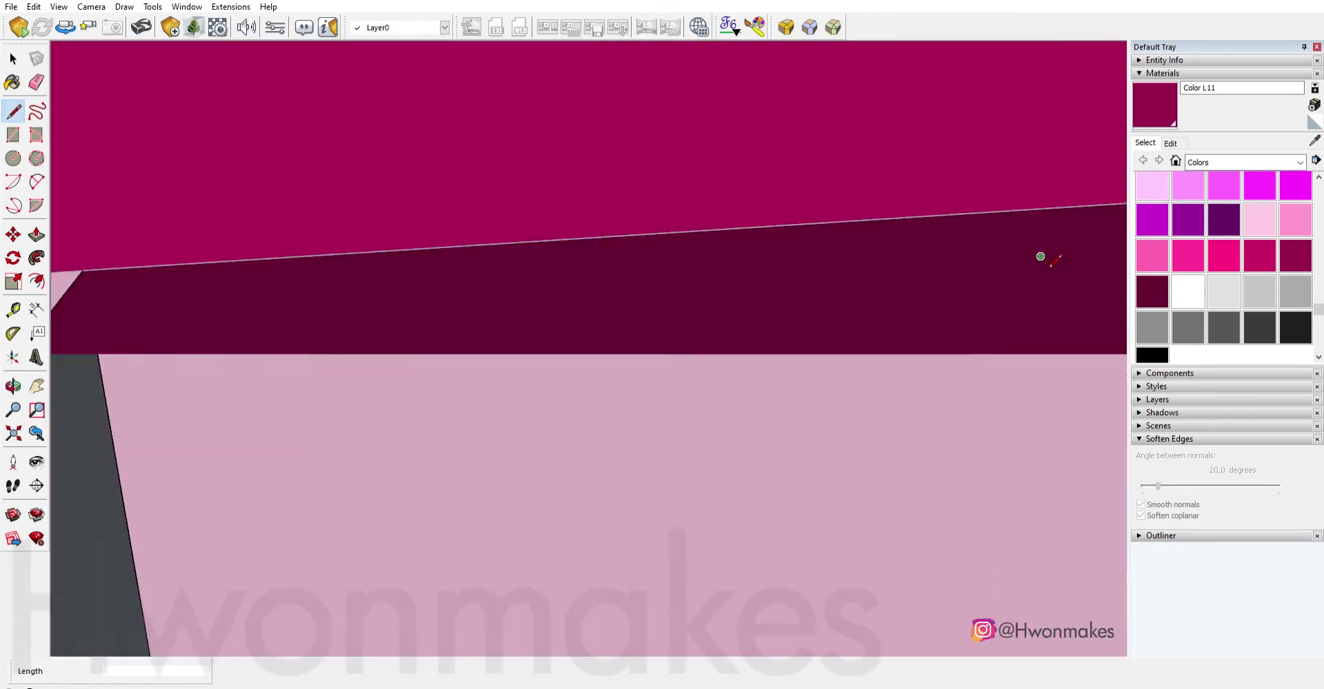
{"action": "scroll", "coordinate": [990, 266], "scroll_direction": "down", "scroll_amount": 4}
{"action": "key", "text": "e"}
{"action": "scroll", "coordinate": [916, 287], "scroll_direction": "up", "scroll_amount": 2}
{"action": "scroll", "coordinate": [877, 283], "scroll_direction": "up", "scroll_amount": 1}
{"action": "scroll", "coordinate": [877, 282], "scroll_direction": "down", "scroll_amount": 2}
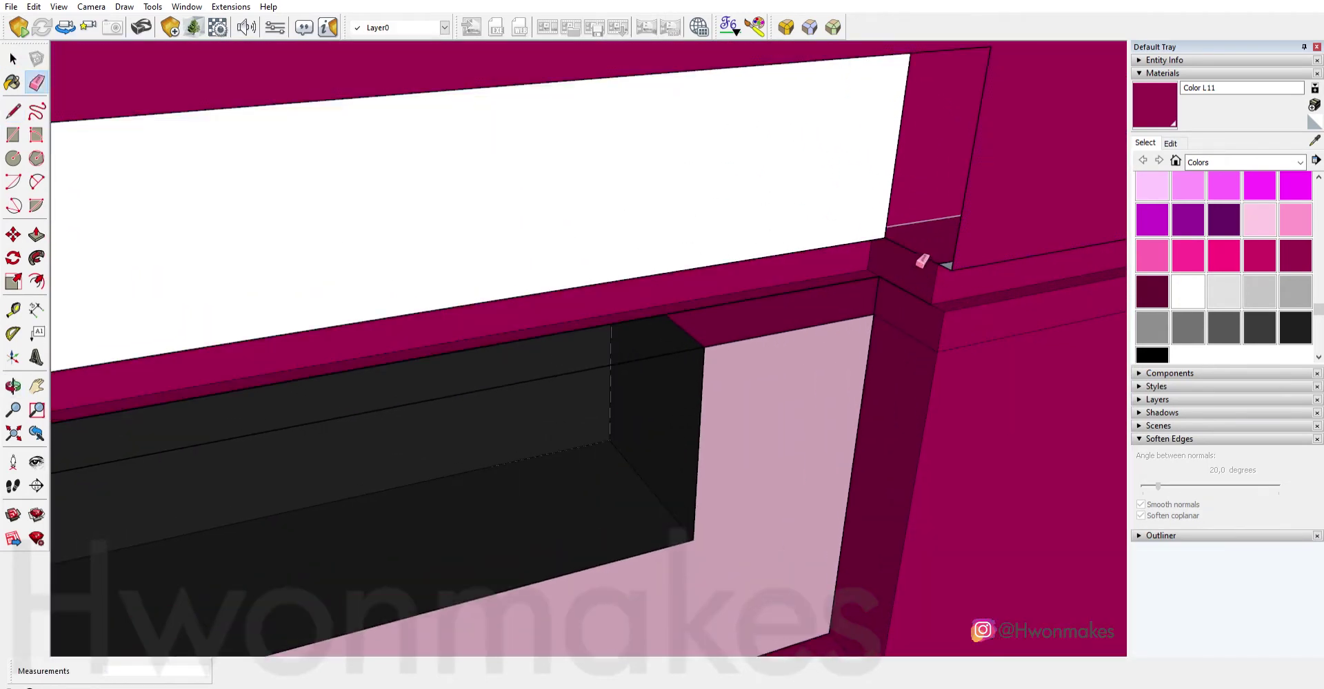
{"action": "mouse_move", "coordinate": [919, 260]}
{"action": "middle_mouse_down"}
{"action": "mouse_move", "coordinate": [824, 307]}
{"action": "mouse_move", "coordinate": [878, 322]}
{"action": "mouse_move", "coordinate": [295, 212]}
{"action": "mouse_move", "coordinate": [714, 207]}
{"action": "middle_mouse_up"}
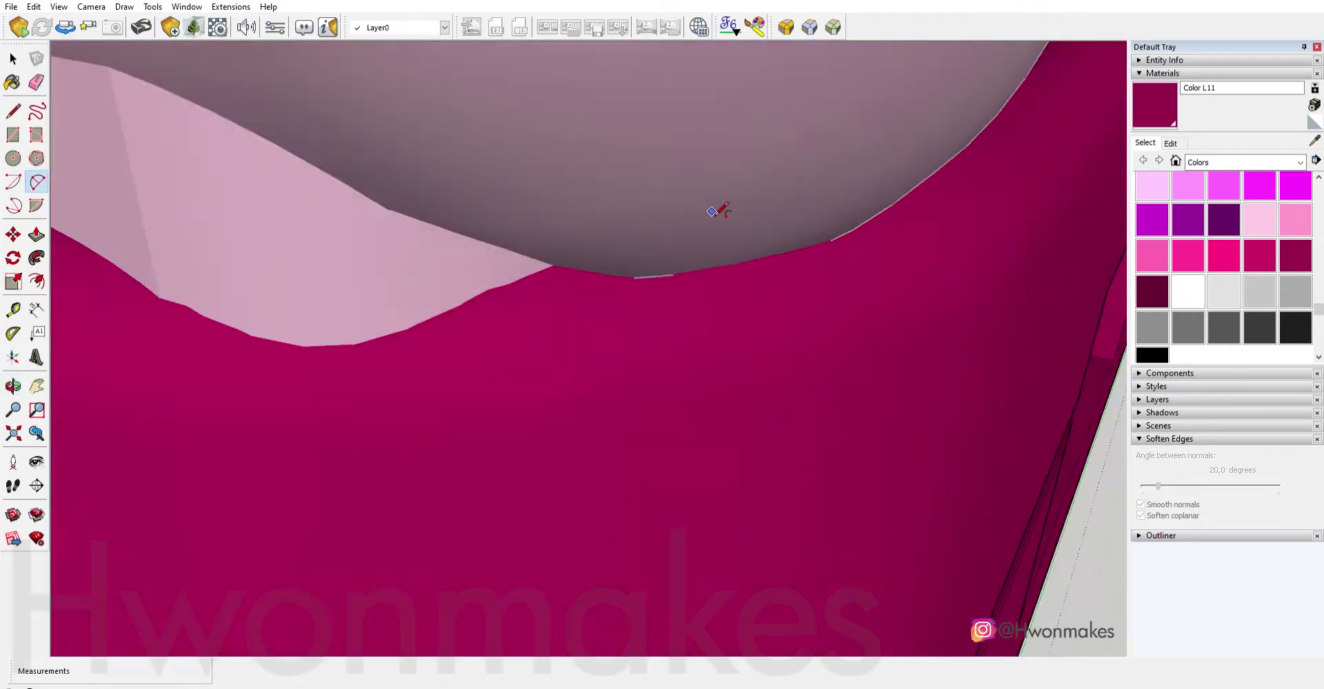
{"action": "scroll", "coordinate": [718, 378], "scroll_direction": "down", "scroll_amount": 5}
{"action": "mouse_move", "coordinate": [718, 378]}
{"action": "middle_mouse_down"}
{"action": "mouse_move", "coordinate": [871, 363]}
{"action": "mouse_move", "coordinate": [805, 471]}
{"action": "mouse_move", "coordinate": [855, 561]}
{"action": "mouse_move", "coordinate": [782, 378]}
{"action": "middle_mouse_up"}
Tidy the slot corner with the 2 Point Arc and Eraser tools.
{"action": "key", "text": "a"}
{"action": "scroll", "coordinate": [806, 471], "scroll_direction": "up", "scroll_amount": 3}
{"action": "key", "text": "e"}
{"action": "scroll", "coordinate": [772, 476], "scroll_direction": "up", "scroll_amount": 2}
{"action": "scroll", "coordinate": [783, 378], "scroll_direction": "down", "scroll_amount": 3}
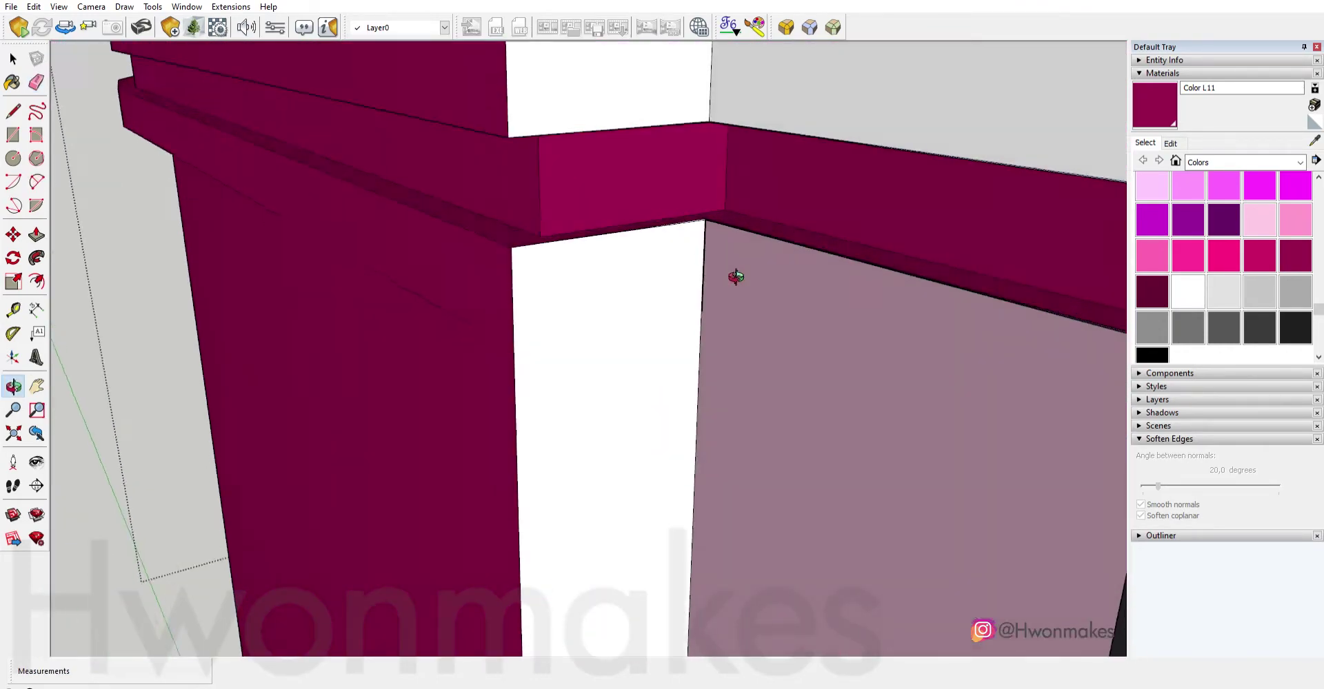
{"action": "middle_click_drag", "start_coordinate": [733, 280], "coordinate": [710, 213]}
{"action": "scroll", "coordinate": [710, 210], "scroll_direction": "up", "scroll_amount": 3}
{"action": "scroll", "coordinate": [709, 207], "scroll_direction": "down", "scroll_amount": 3}
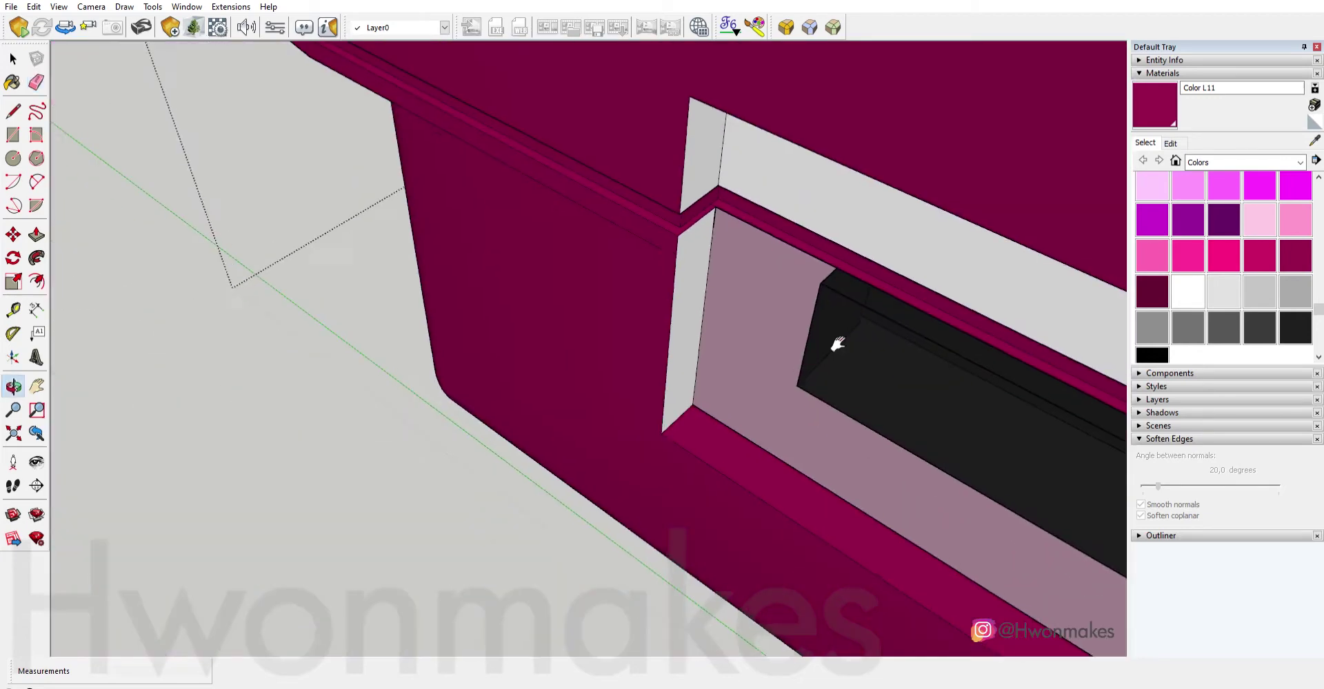
{"action": "middle_click_drag", "start_coordinate": [839, 334], "coordinate": [472, 251]}
{"action": "scroll", "coordinate": [473, 251], "scroll_direction": "up", "scroll_amount": 1}
{"action": "scroll", "coordinate": [407, 144], "scroll_direction": "down", "scroll_amount": 3}
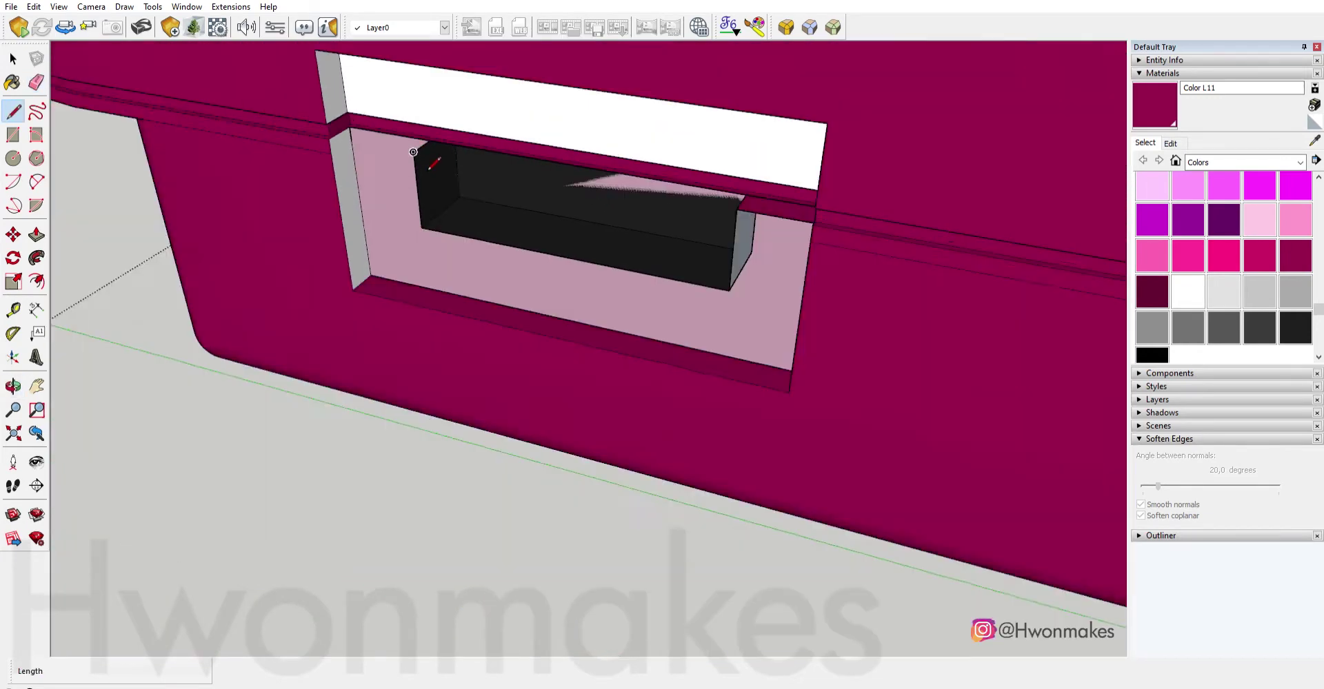
{"action": "middle_click_drag", "start_coordinate": [406, 144], "coordinate": [428, 157]}
Exit the group and zoom out to show the whole console.
{"action": "double_click", "coordinate": [434, 158]}
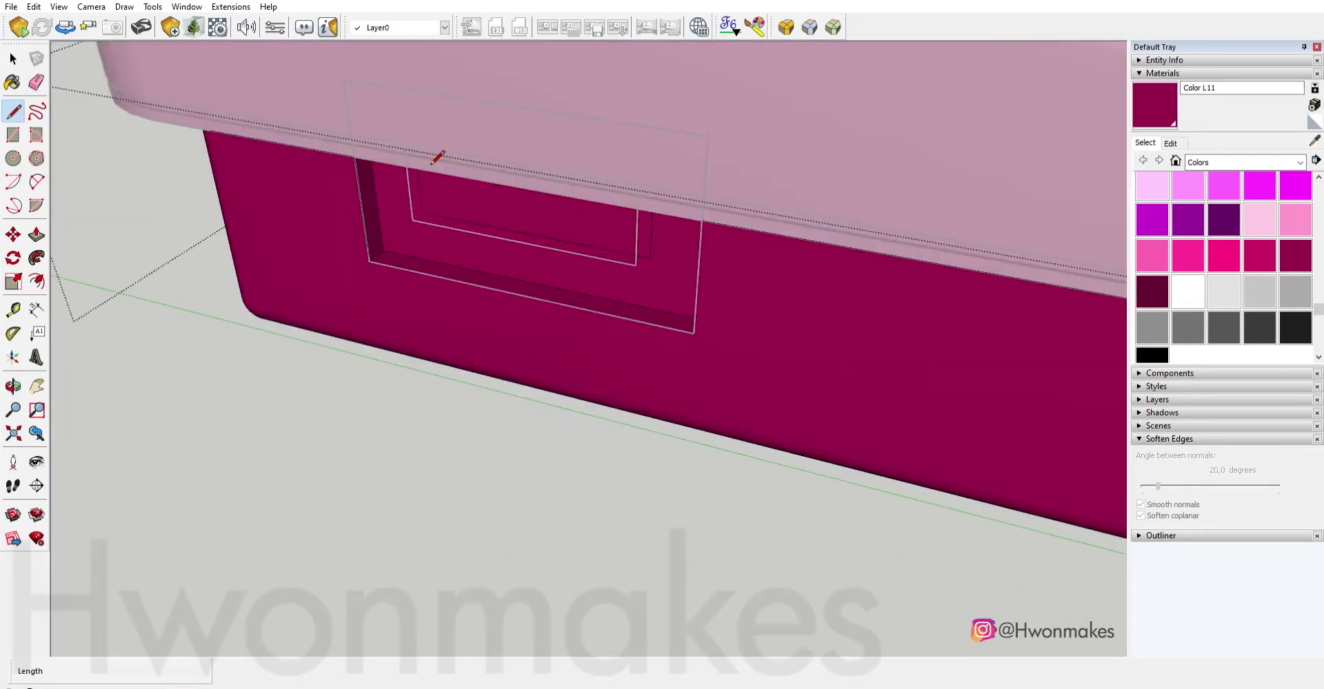
{"action": "left_click", "coordinate": [437, 158]}
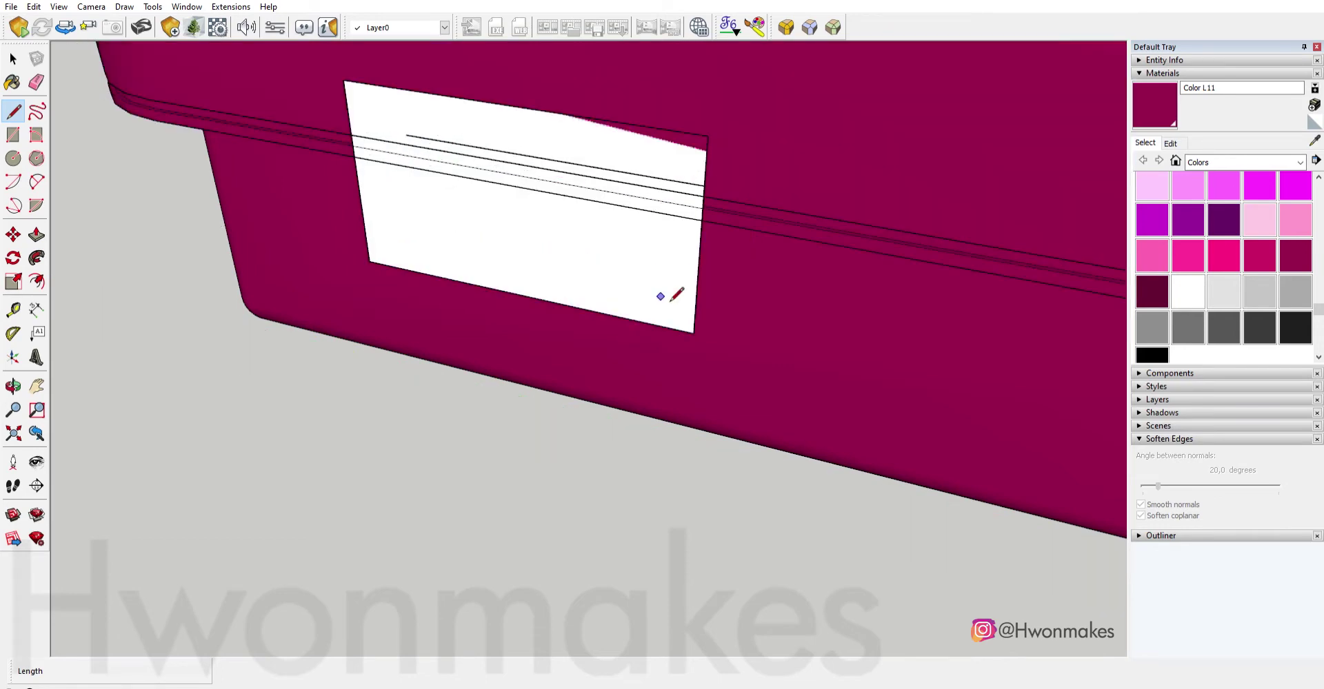
{"action": "scroll", "coordinate": [602, 358], "scroll_direction": "down", "scroll_amount": 10}
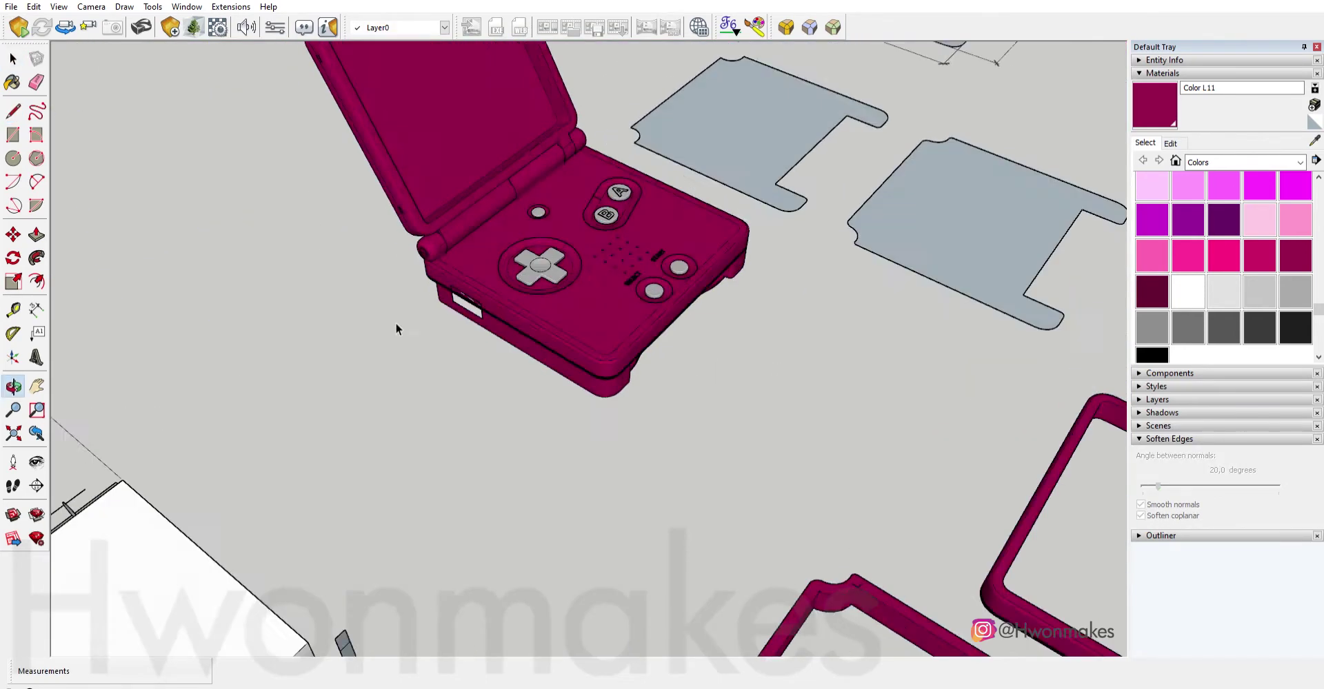
Move the Game Boy 2200 cm along the red axis and open its lower body group.
{"action": "left_click_drag", "start_coordinate": [624, 334], "coordinate": [450, 107]}
{"action": "scroll", "coordinate": [450, 107], "scroll_direction": "down", "scroll_amount": 5}
{"action": "key", "text": "m"}
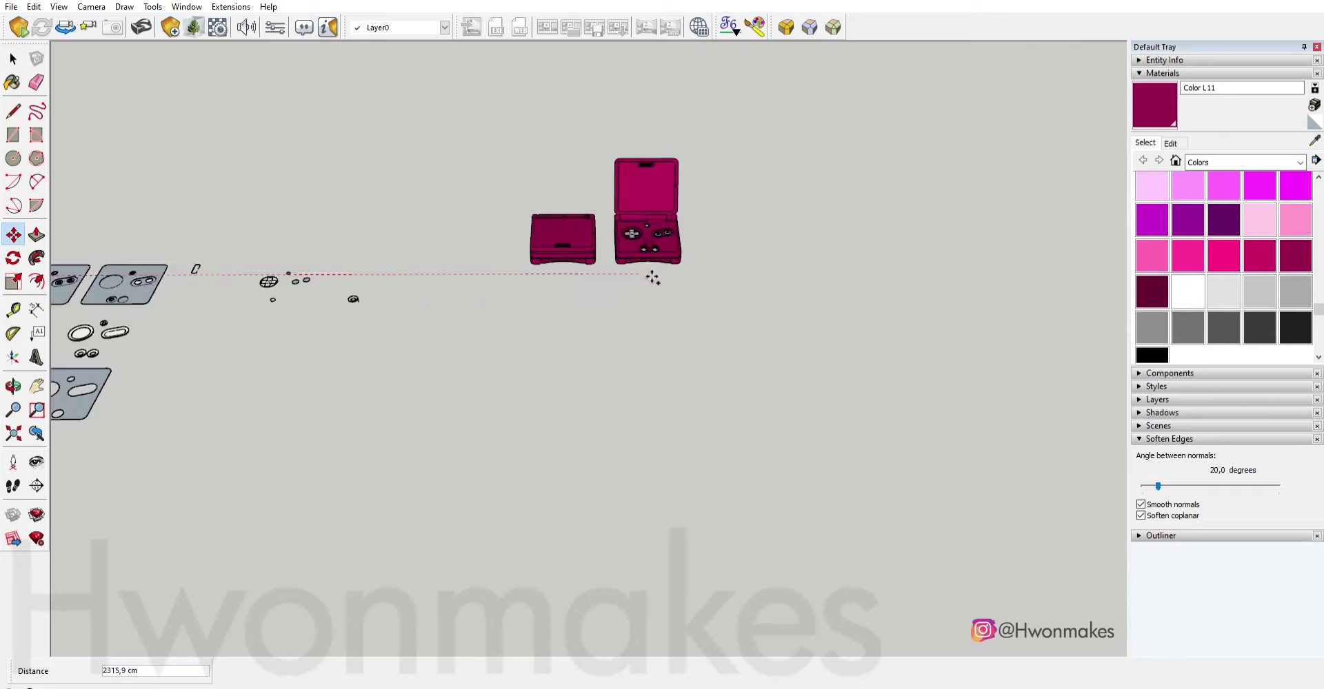
{"action": "scroll", "coordinate": [596, 262], "scroll_direction": "up", "scroll_amount": 2}
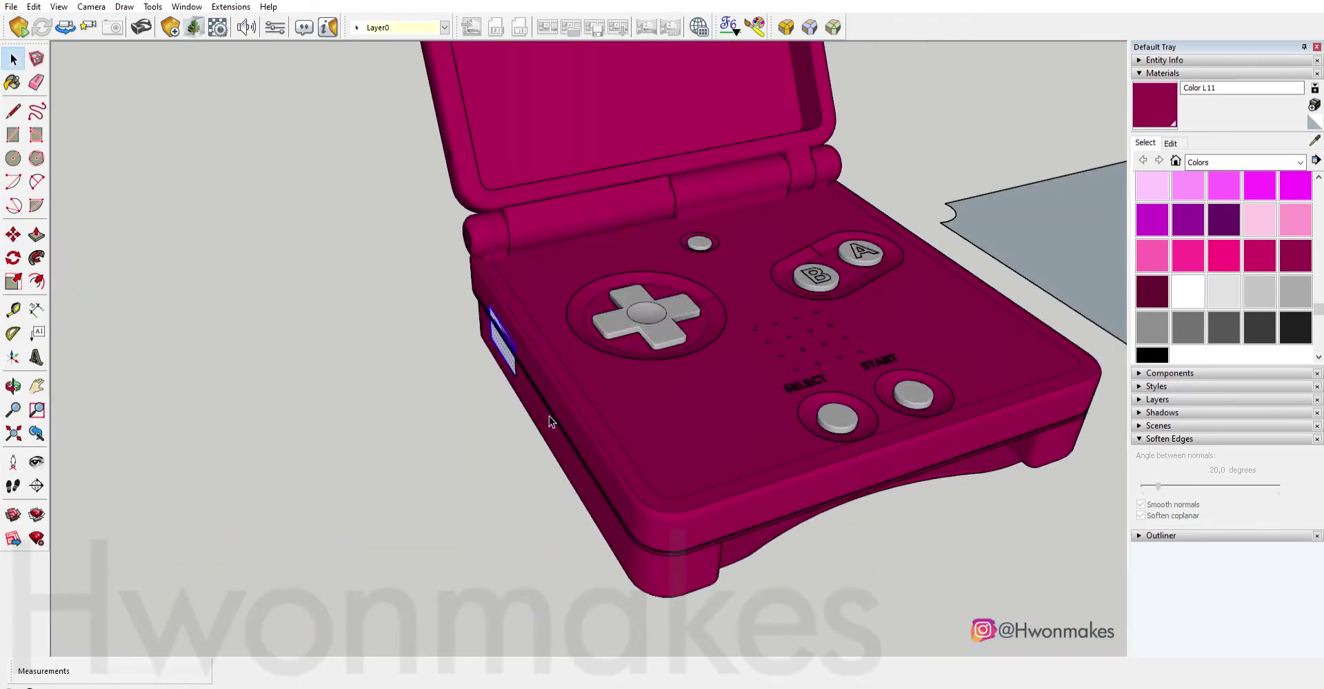
{"action": "scroll", "coordinate": [549, 416], "scroll_direction": "down", "scroll_amount": 6}
{"action": "left_click", "coordinate": [607, 358]}
{"action": "key", "text": "m"}
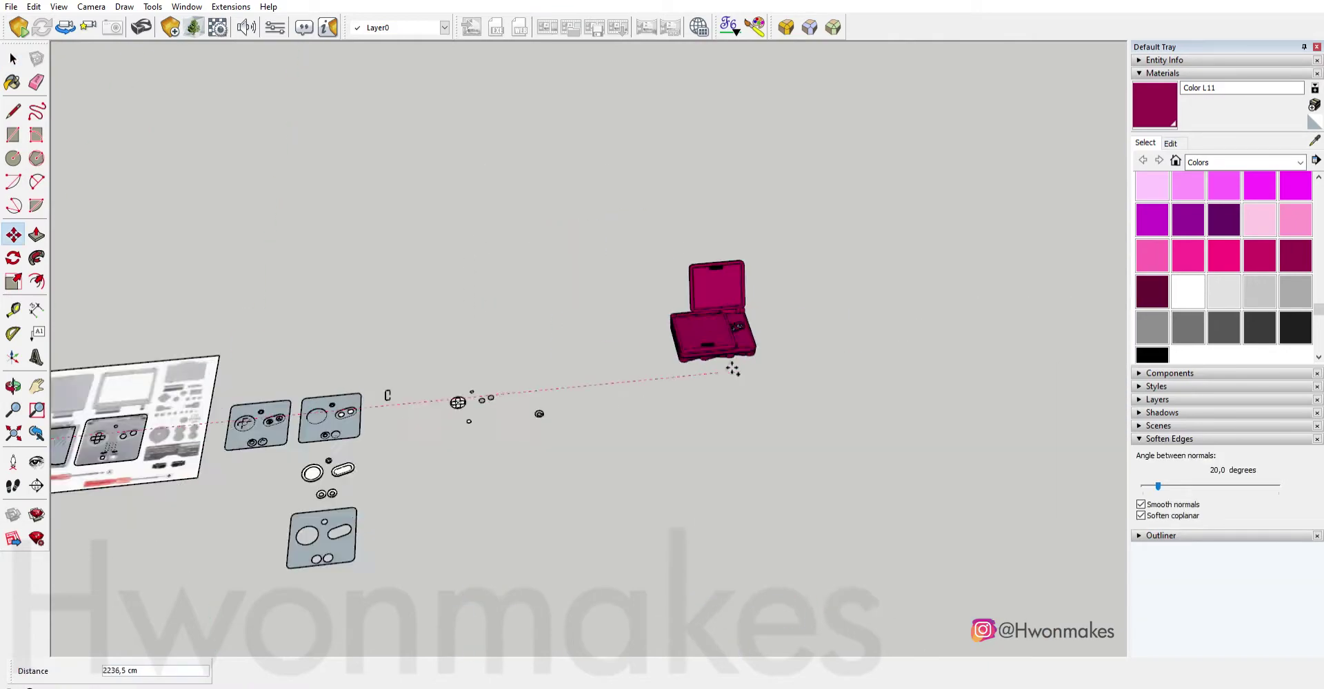
{"action": "middle_click_drag", "start_coordinate": [732, 370], "coordinate": [706, 371]}
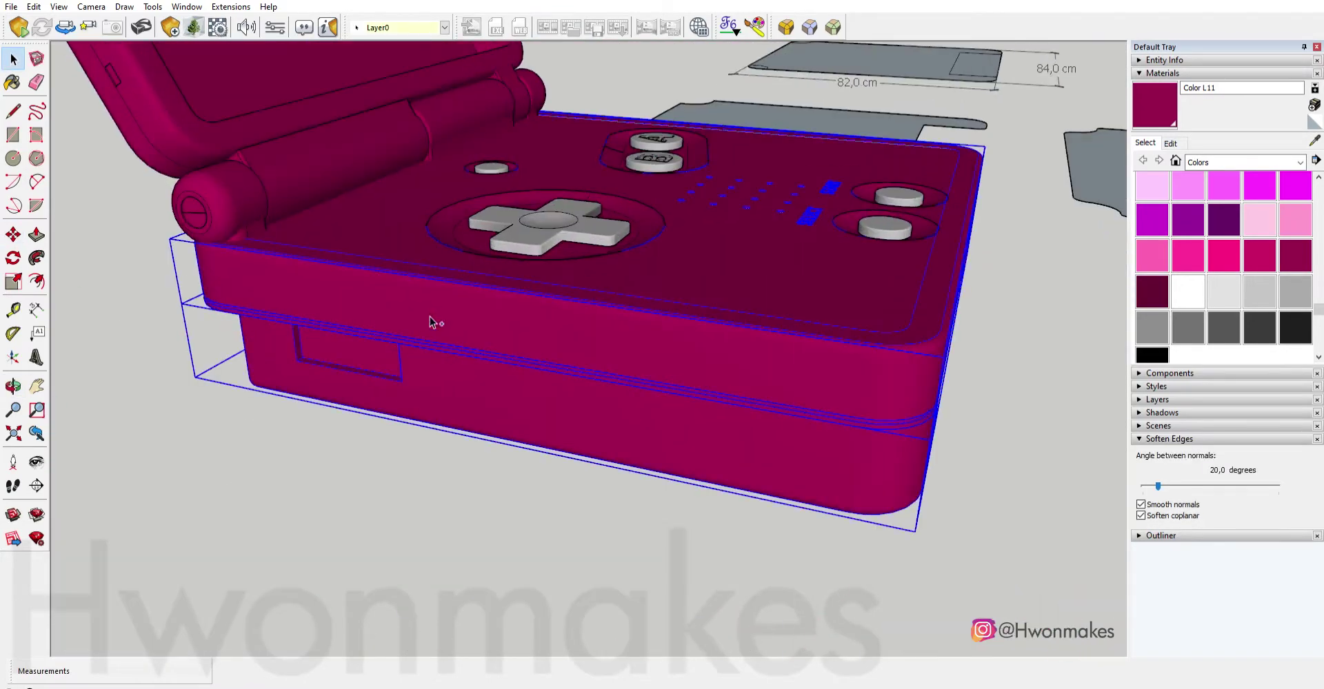
{"action": "double_click", "coordinate": [441, 317]}
{"action": "scroll", "coordinate": [376, 381], "scroll_direction": "up", "scroll_amount": 5}
Draw a line across the lower body's side to close the recess outline into a face.
{"action": "scroll", "coordinate": [354, 325], "scroll_direction": "up", "scroll_amount": 3}
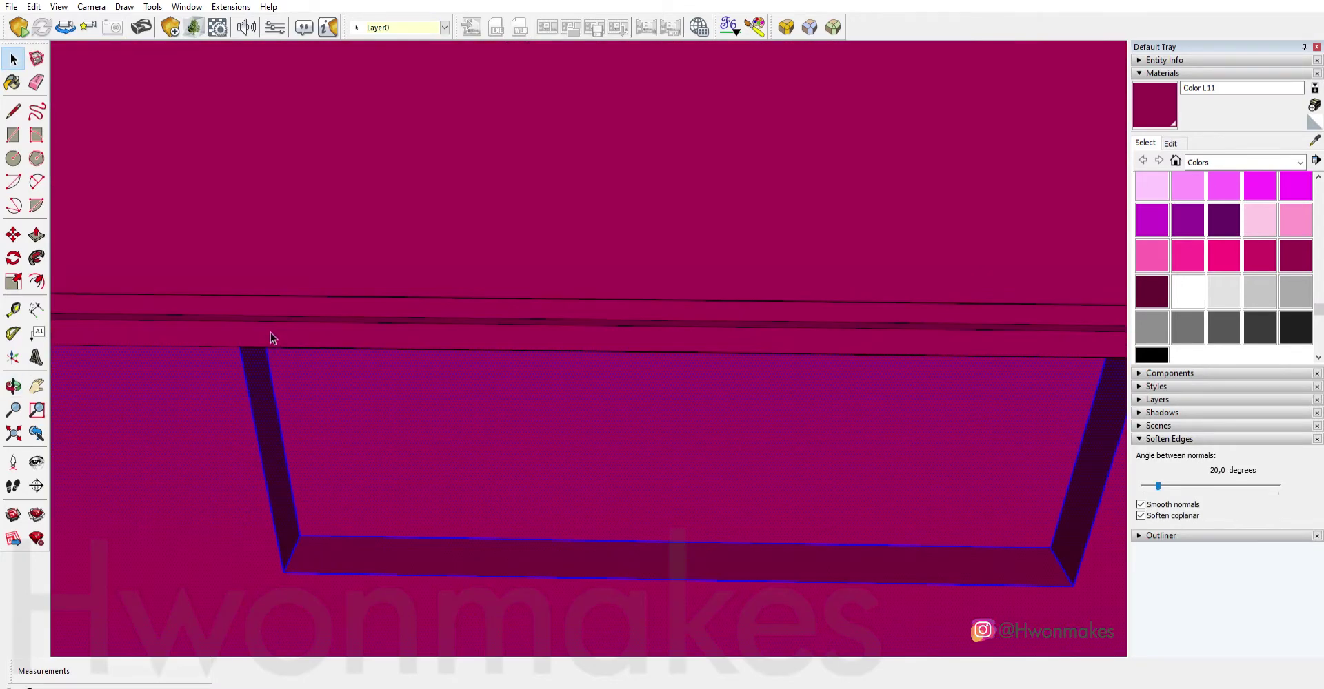
{"action": "key", "text": "l"}
{"action": "left_click", "coordinate": [250, 320]}
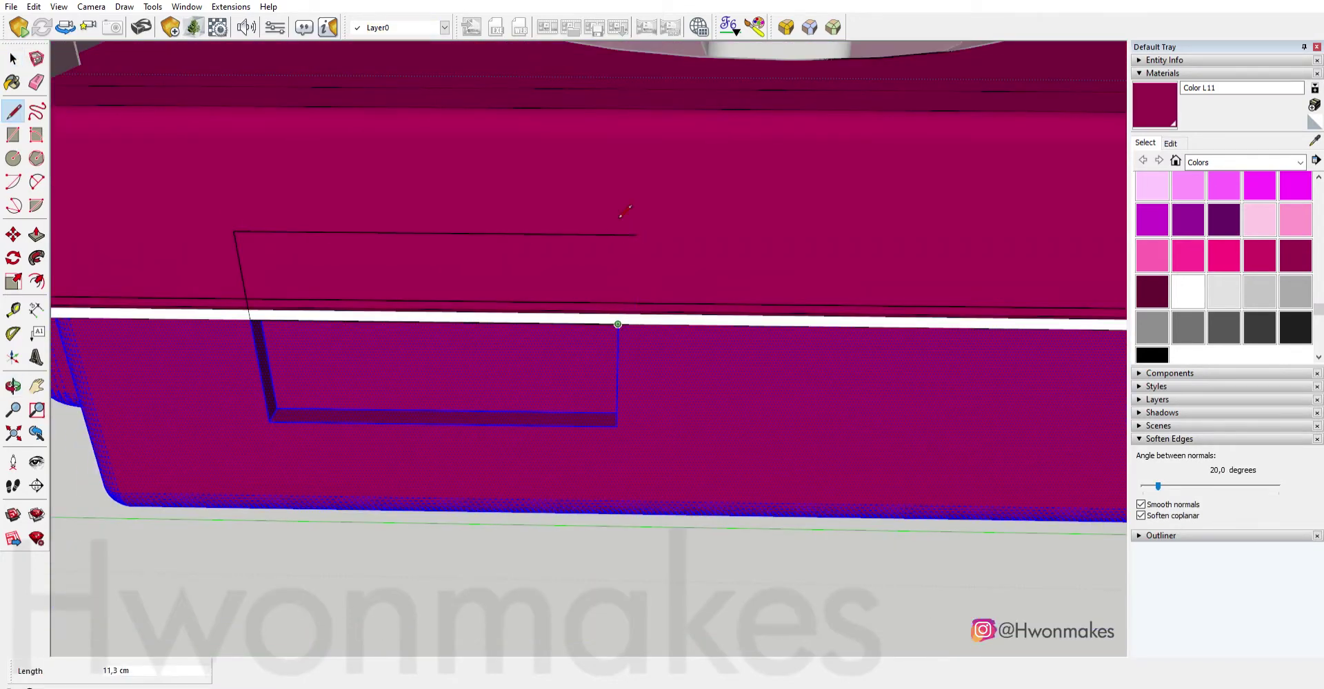
{"action": "left_click", "coordinate": [622, 215]}
{"action": "scroll", "coordinate": [624, 208], "scroll_direction": "down", "scroll_amount": 5}
{"action": "key", "text": "space"}
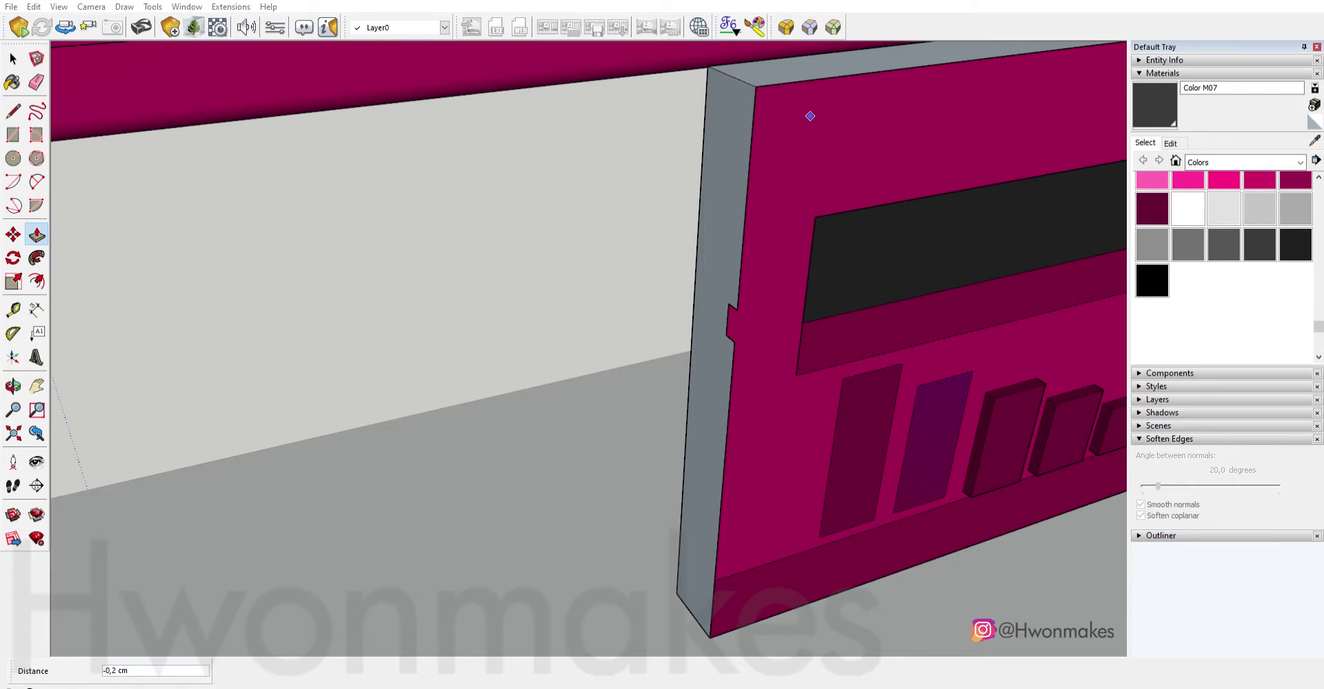
Turn to the ribbed switch piece and open the bottom slot group.
{"action": "scroll", "coordinate": [848, 228], "scroll_direction": "down", "scroll_amount": 5}
{"action": "scroll", "coordinate": [727, 233], "scroll_direction": "up", "scroll_amount": 2}
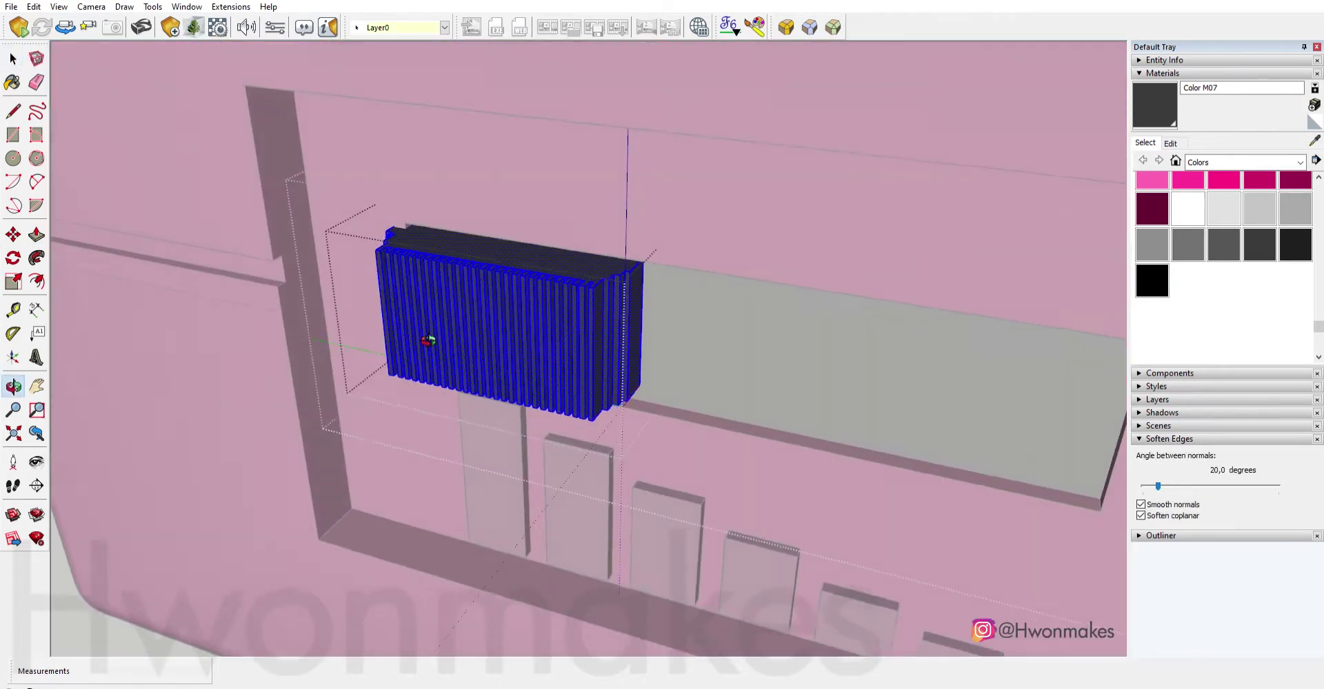
{"action": "left_click_drag", "start_coordinate": [428, 340], "coordinate": [591, 355]}
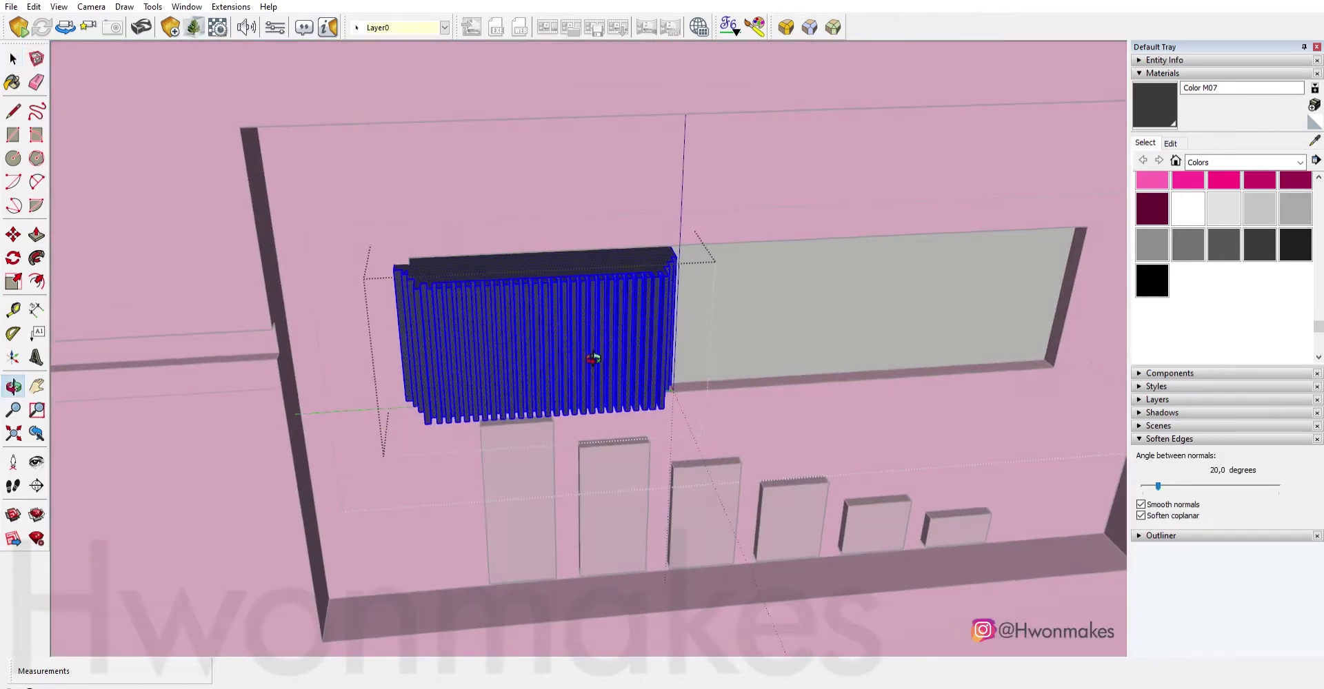
{"action": "scroll", "coordinate": [523, 287], "scroll_direction": "down", "scroll_amount": 3}
{"action": "scroll", "coordinate": [524, 289], "scroll_direction": "up", "scroll_amount": 3}
{"action": "scroll", "coordinate": [397, 287], "scroll_direction": "up", "scroll_amount": 2}
{"action": "key", "text": "space"}
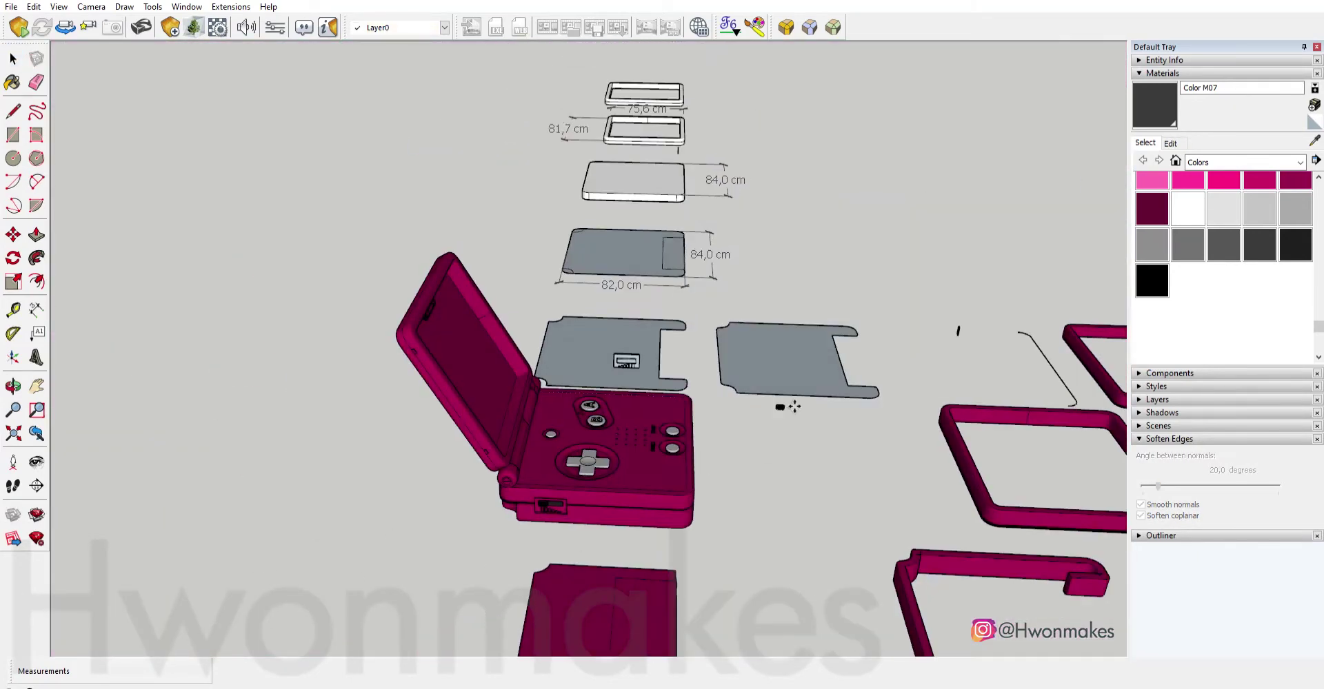
{"action": "scroll", "coordinate": [551, 503], "scroll_direction": "up", "scroll_amount": 3}
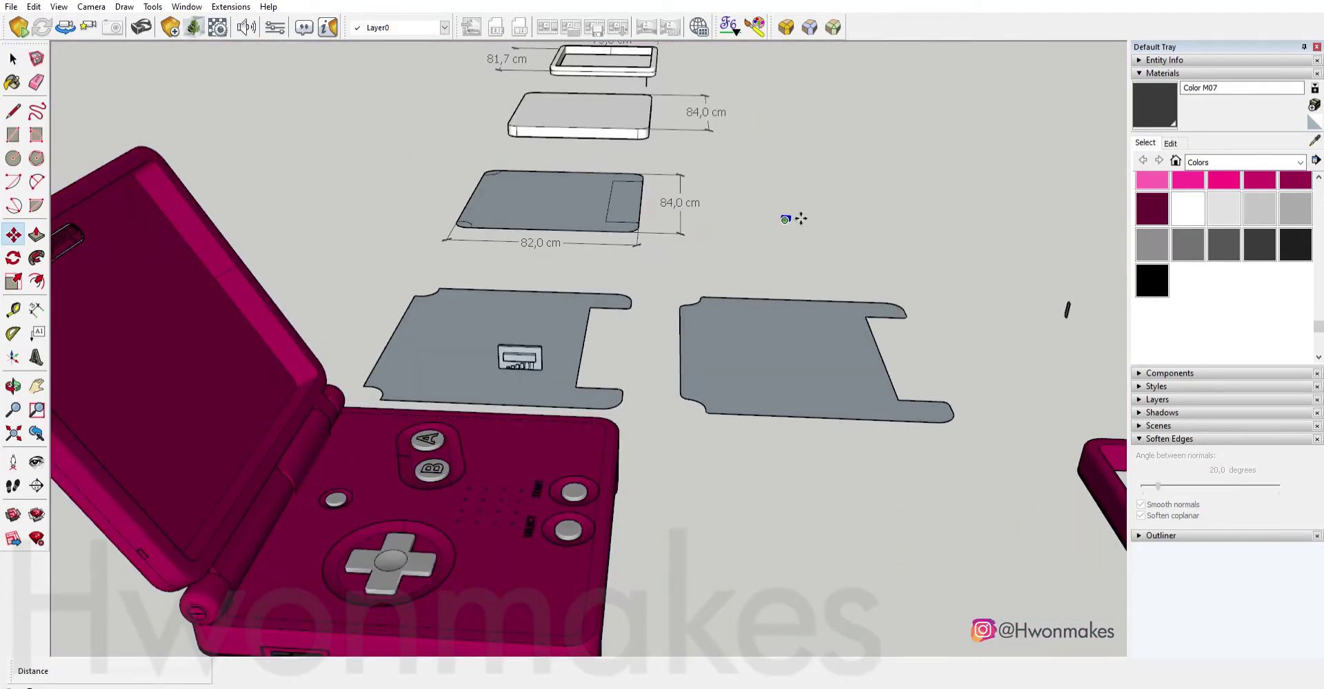
{"action": "scroll", "coordinate": [634, 355], "scroll_direction": "up", "scroll_amount": 5}
{"action": "double_click", "coordinate": [634, 341]}
{"action": "scroll", "coordinate": [620, 303], "scroll_direction": "up", "scroll_amount": 3}
{"action": "scroll", "coordinate": [620, 290], "scroll_direction": "up", "scroll_amount": 3}
Draw the switch block rectangle and a thin divider inside the slot window.
{"action": "key", "text": "r"}
{"action": "left_click", "coordinate": [513, 272]}
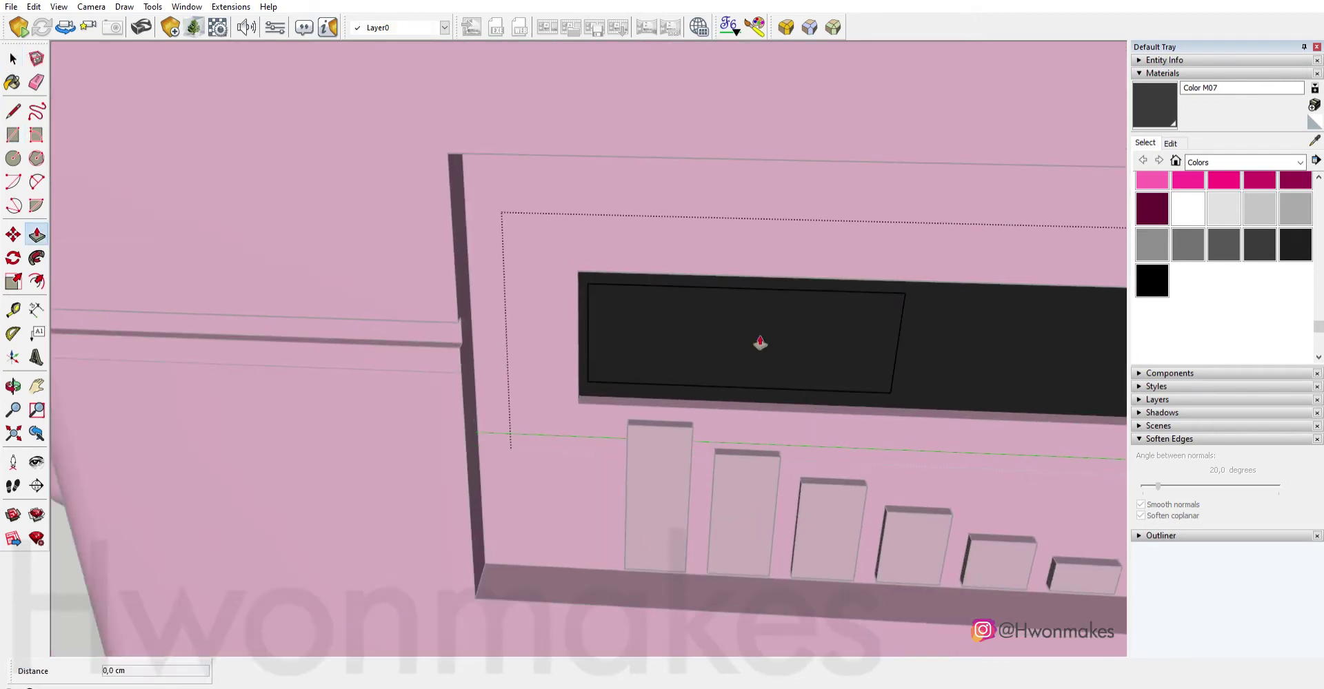
{"action": "left_click", "coordinate": [946, 433]}
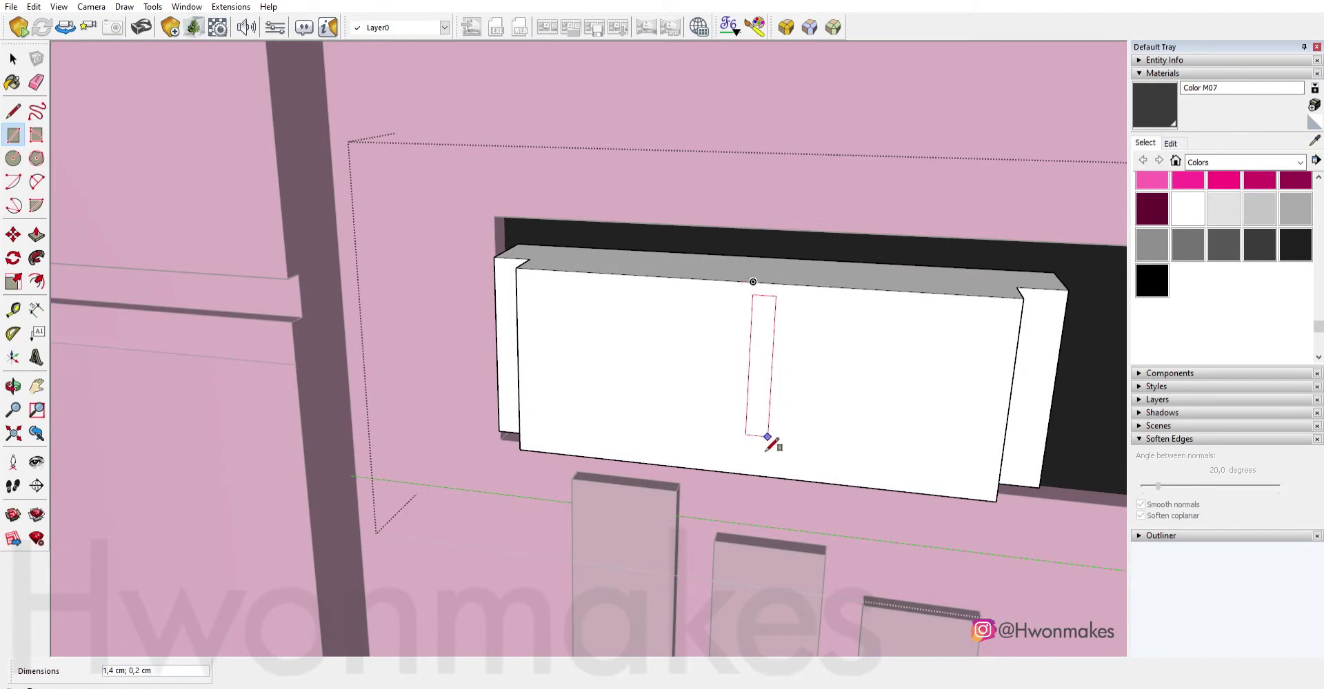
{"action": "left_click", "coordinate": [770, 463]}
{"action": "key", "text": "m"}
{"action": "scroll", "coordinate": [793, 296], "scroll_direction": "up", "scroll_amount": 2}
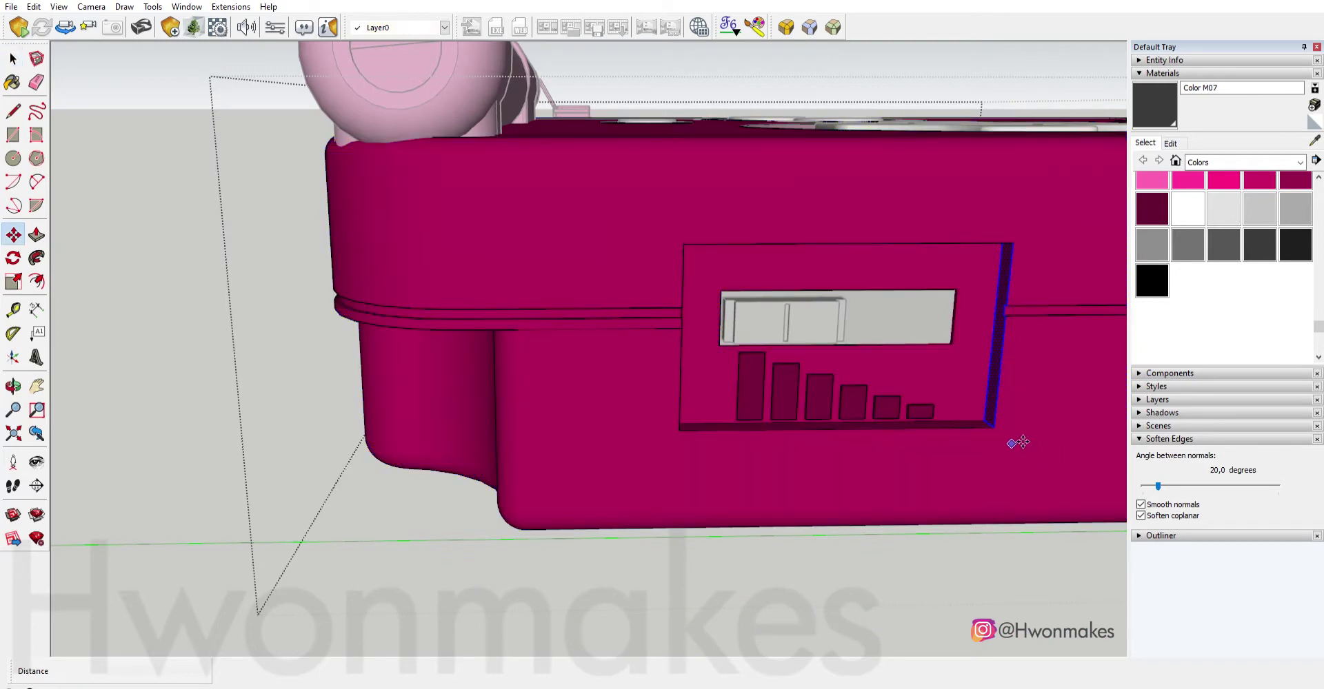
{"action": "key", "text": "space"}
{"action": "scroll", "coordinate": [896, 390], "scroll_direction": "up", "scroll_amount": 5}
{"action": "scroll", "coordinate": [919, 391], "scroll_direction": "up", "scroll_amount": 2}
{"action": "scroll", "coordinate": [1016, 449], "scroll_direction": "down", "scroll_amount": 2}
Scale the switch block to 0.99 along the green axis to fit the opening.
{"action": "left_click_drag", "start_coordinate": [504, 278], "coordinate": [979, 461]}
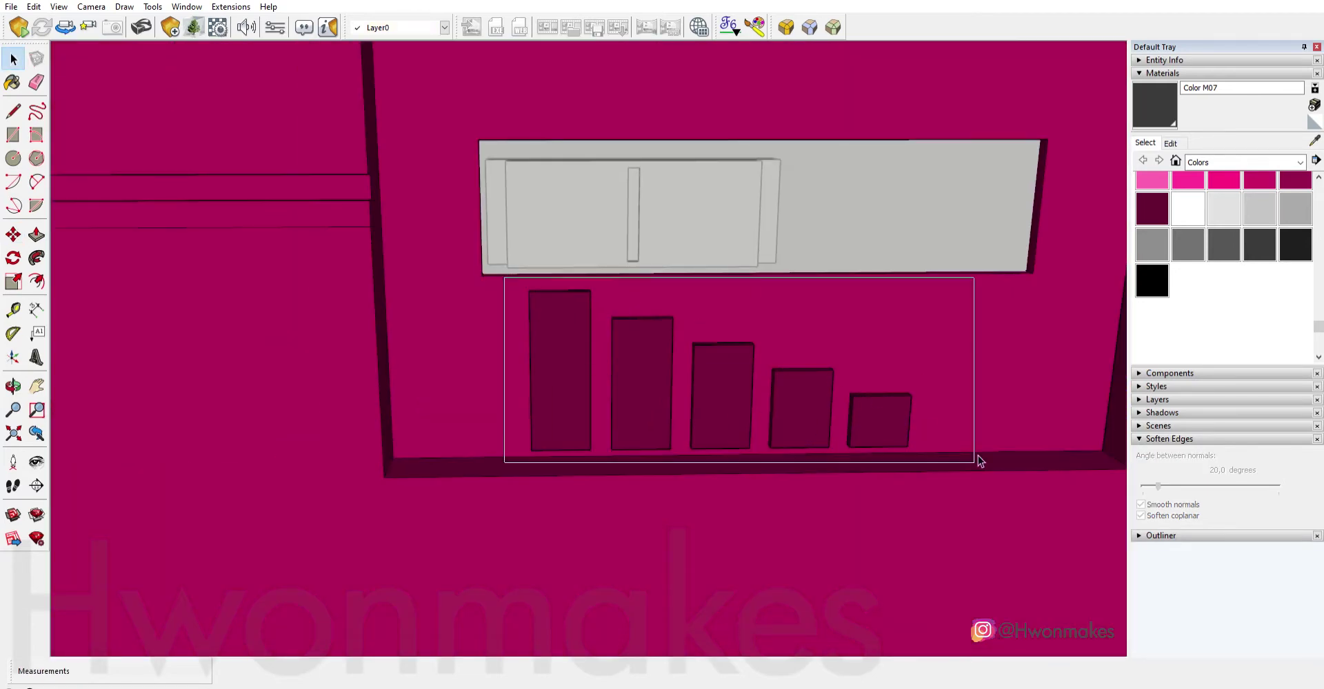
{"action": "scroll", "coordinate": [896, 407], "scroll_direction": "down", "scroll_amount": 3}
{"action": "scroll", "coordinate": [804, 384], "scroll_direction": "up", "scroll_amount": 3}
{"action": "double_click", "coordinate": [769, 312]}
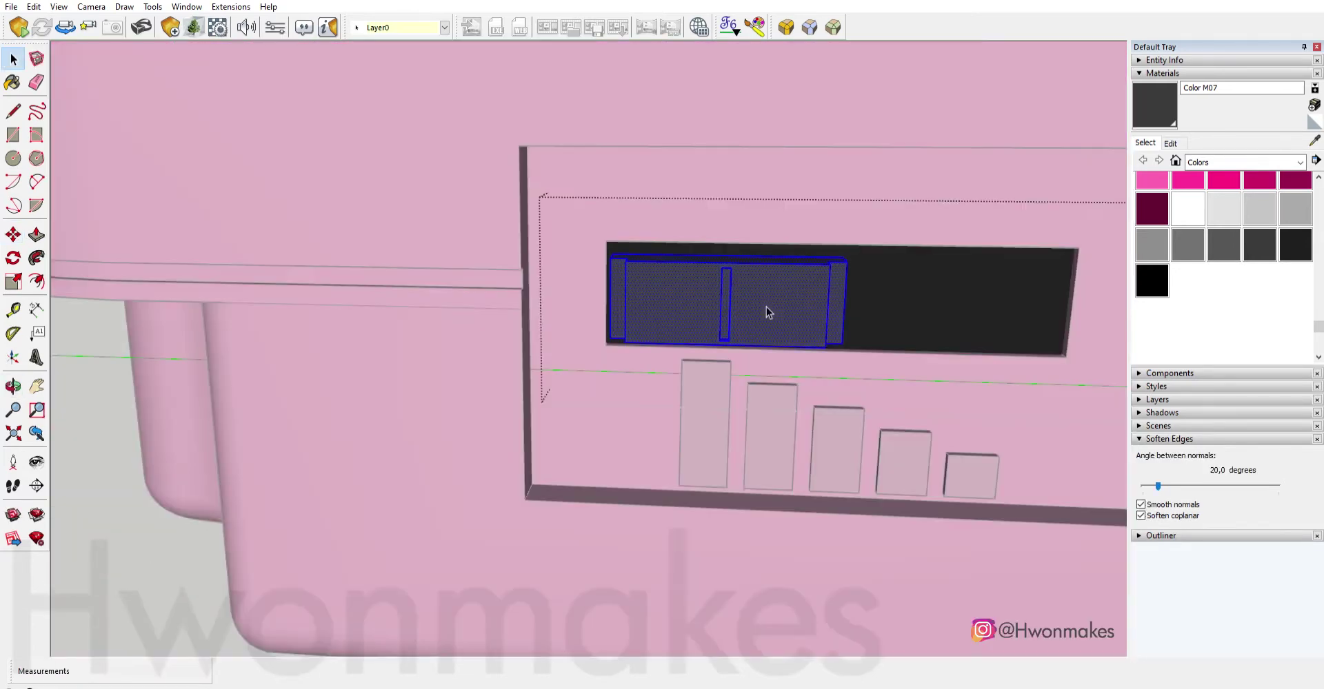
{"action": "key", "text": "s"}
{"action": "scroll", "coordinate": [621, 257], "scroll_direction": "up", "scroll_amount": 5}
{"action": "scroll", "coordinate": [591, 287], "scroll_direction": "down", "scroll_amount": 4}
{"action": "scroll", "coordinate": [600, 316], "scroll_direction": "up", "scroll_amount": 1}
{"action": "scroll", "coordinate": [579, 324], "scroll_direction": "up", "scroll_amount": 2}
{"action": "left_click", "coordinate": [567, 331]}
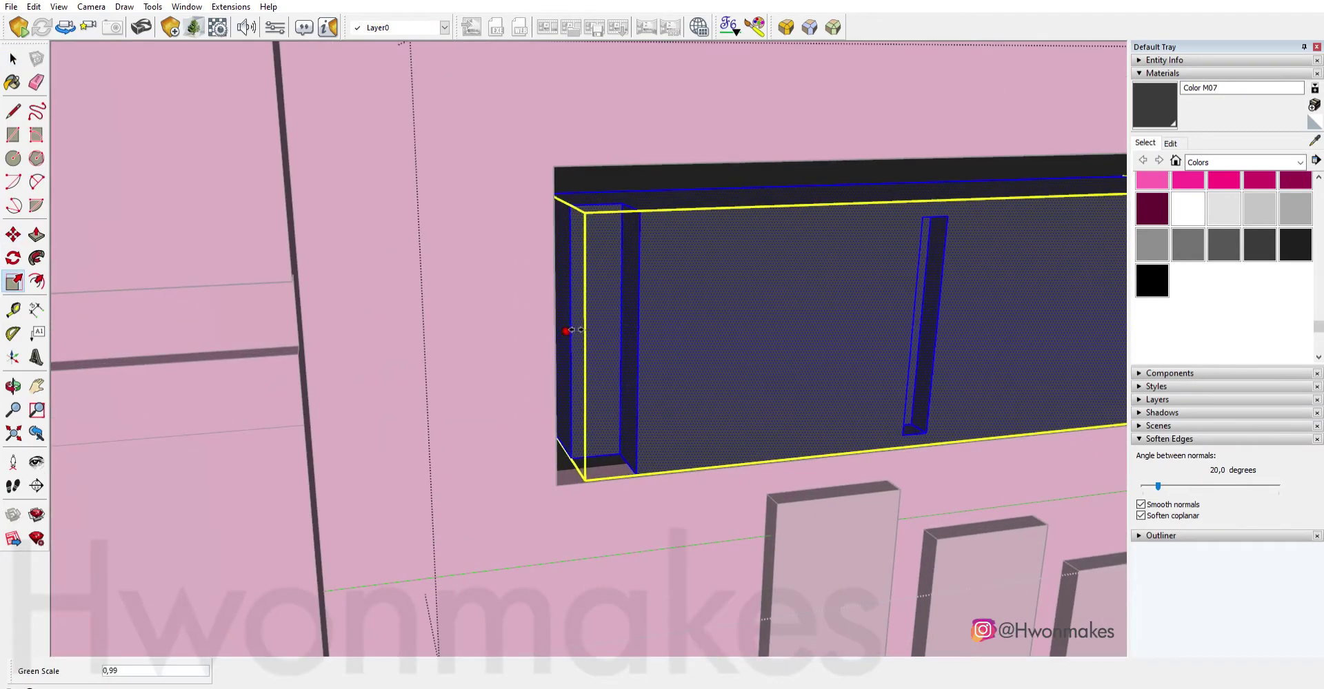
{"action": "scroll", "coordinate": [566, 331], "scroll_direction": "down", "scroll_amount": 3}
{"action": "mouse_move", "coordinate": [723, 361]}
{"action": "middle_mouse_down"}
{"action": "mouse_move", "coordinate": [901, 343]}
{"action": "mouse_move", "coordinate": [538, 455]}
{"action": "middle_mouse_up"}
{"action": "left_click", "coordinate": [901, 343]}
{"action": "scroll", "coordinate": [466, 458], "scroll_direction": "down", "scroll_amount": 3}
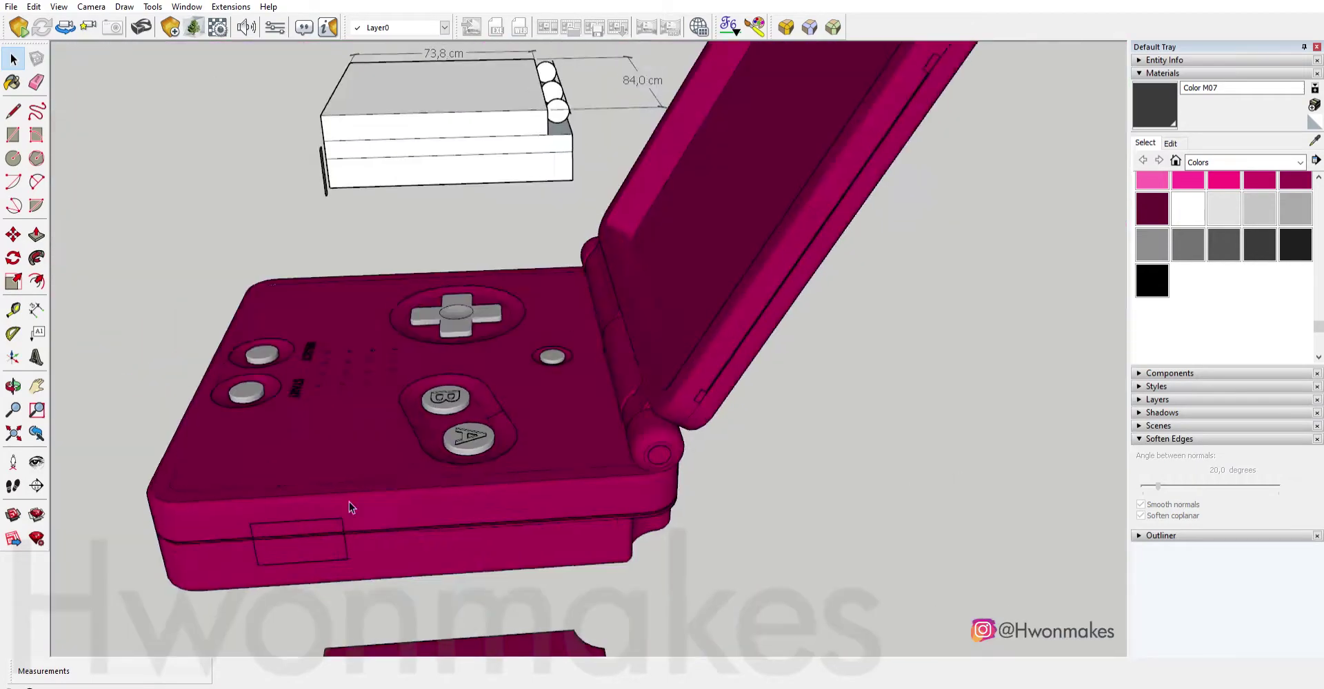
Draw a line along the body seam across the side rectangle, splitting it into upper and lower faces.
{"action": "scroll", "coordinate": [351, 508], "scroll_direction": "up", "scroll_amount": 3}
{"action": "scroll", "coordinate": [407, 384], "scroll_direction": "down", "scroll_amount": 3}
{"action": "scroll", "coordinate": [544, 354], "scroll_direction": "up", "scroll_amount": 3}
{"action": "scroll", "coordinate": [505, 369], "scroll_direction": "up", "scroll_amount": 2}
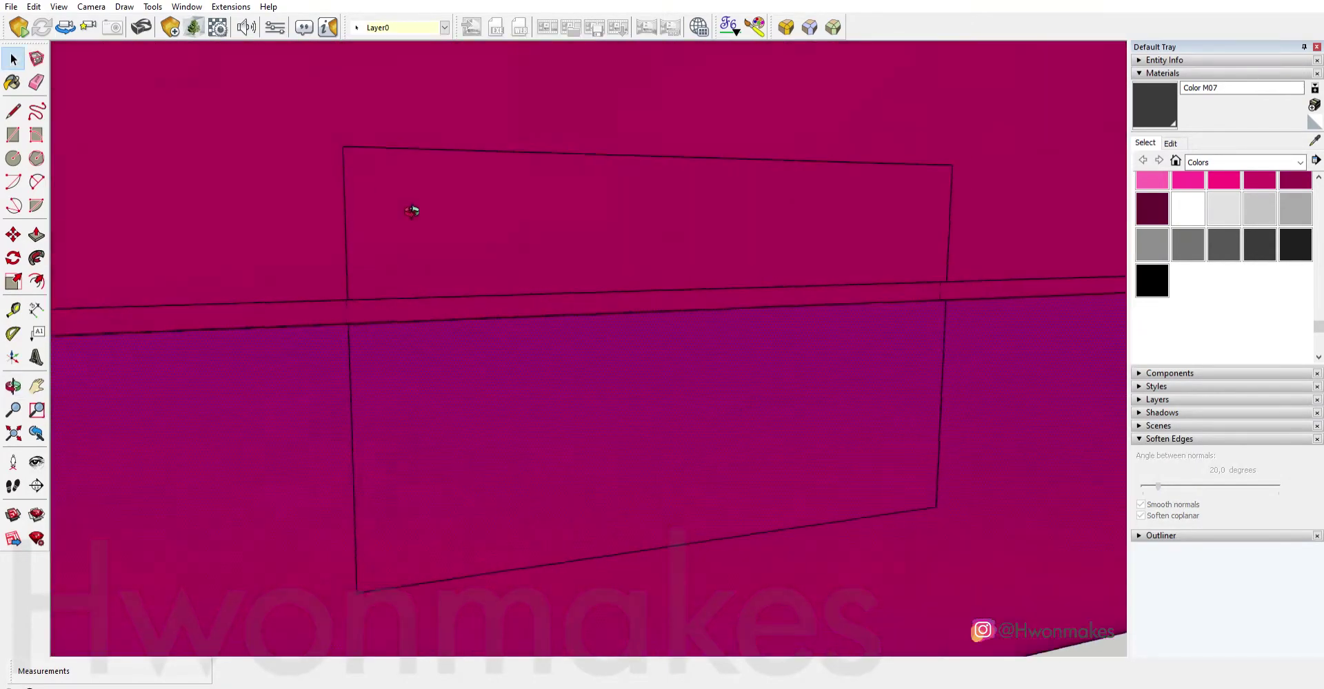
{"action": "middle_click_drag", "start_coordinate": [412, 211], "coordinate": [867, 321]}
{"action": "scroll", "coordinate": [882, 283], "scroll_direction": "down", "scroll_amount": 3}
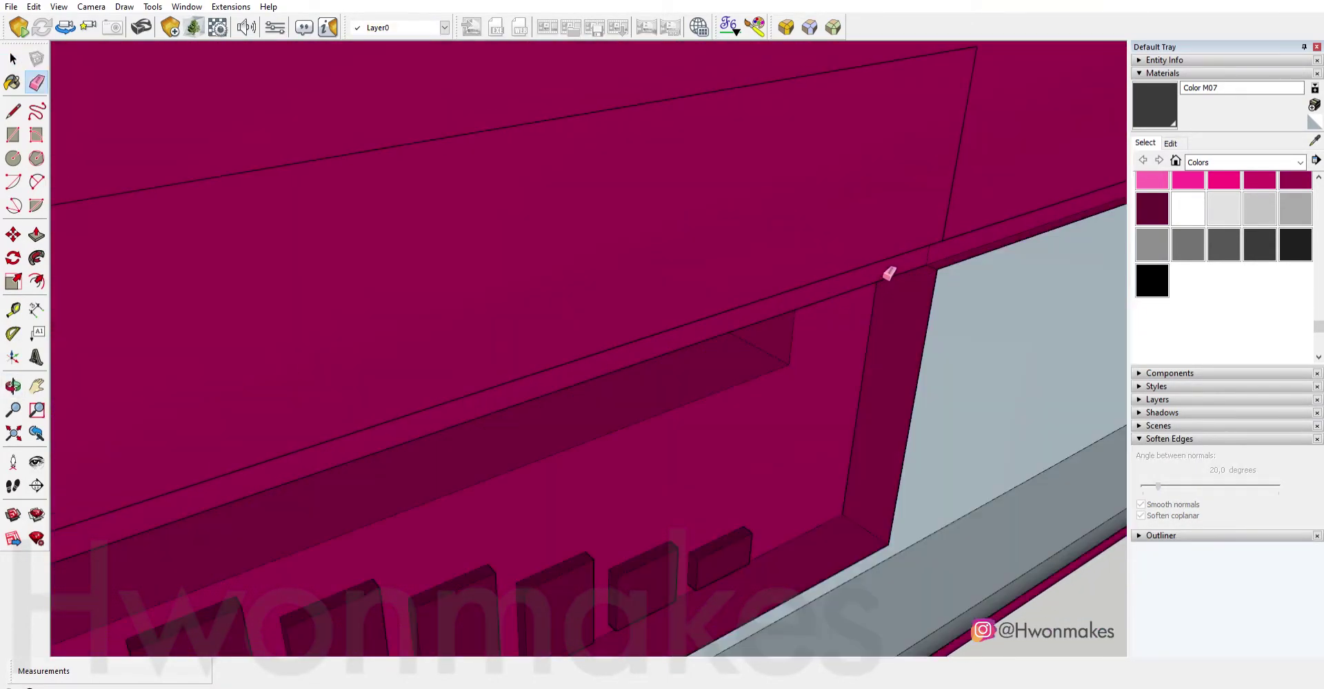
{"action": "scroll", "coordinate": [890, 286], "scroll_direction": "up", "scroll_amount": 3}
{"action": "key", "text": "l"}
{"action": "scroll", "coordinate": [924, 287], "scroll_direction": "down", "scroll_amount": 3}
{"action": "scroll", "coordinate": [928, 287], "scroll_direction": "down", "scroll_amount": 1}
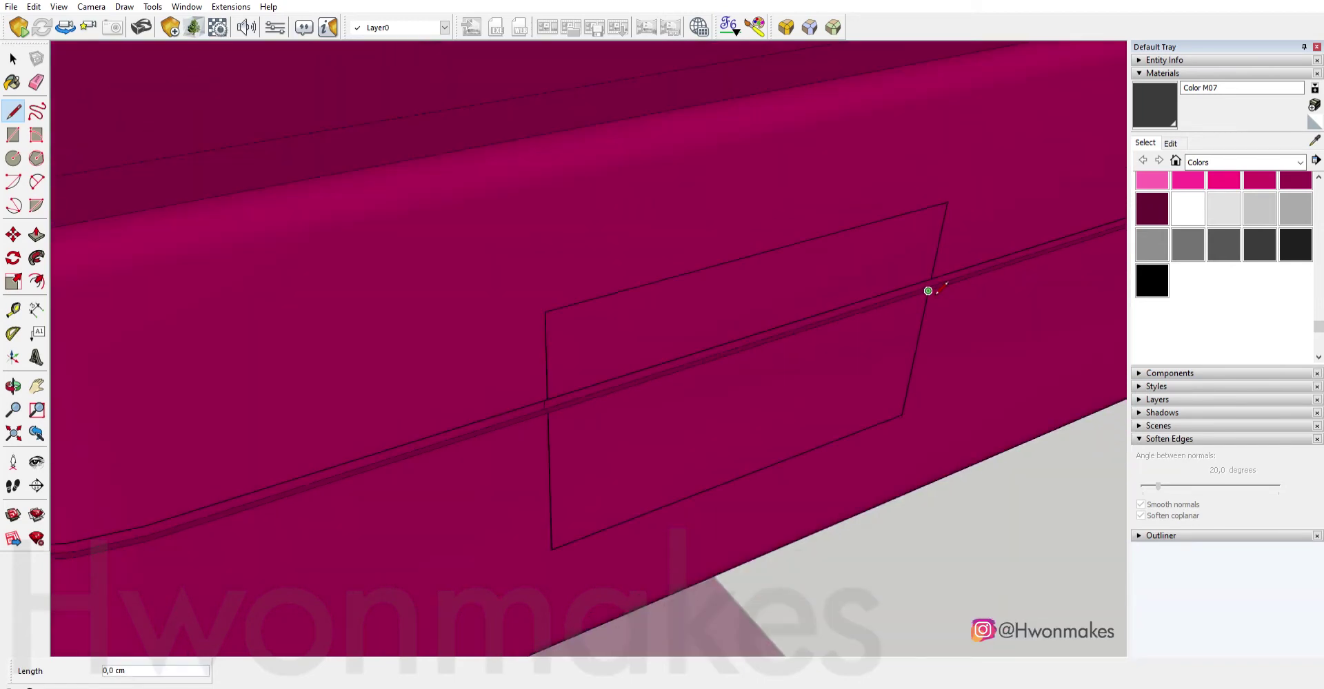
{"action": "scroll", "coordinate": [928, 287], "scroll_direction": "down", "scroll_amount": 2}
{"action": "scroll", "coordinate": [621, 358], "scroll_direction": "up", "scroll_amount": 5}
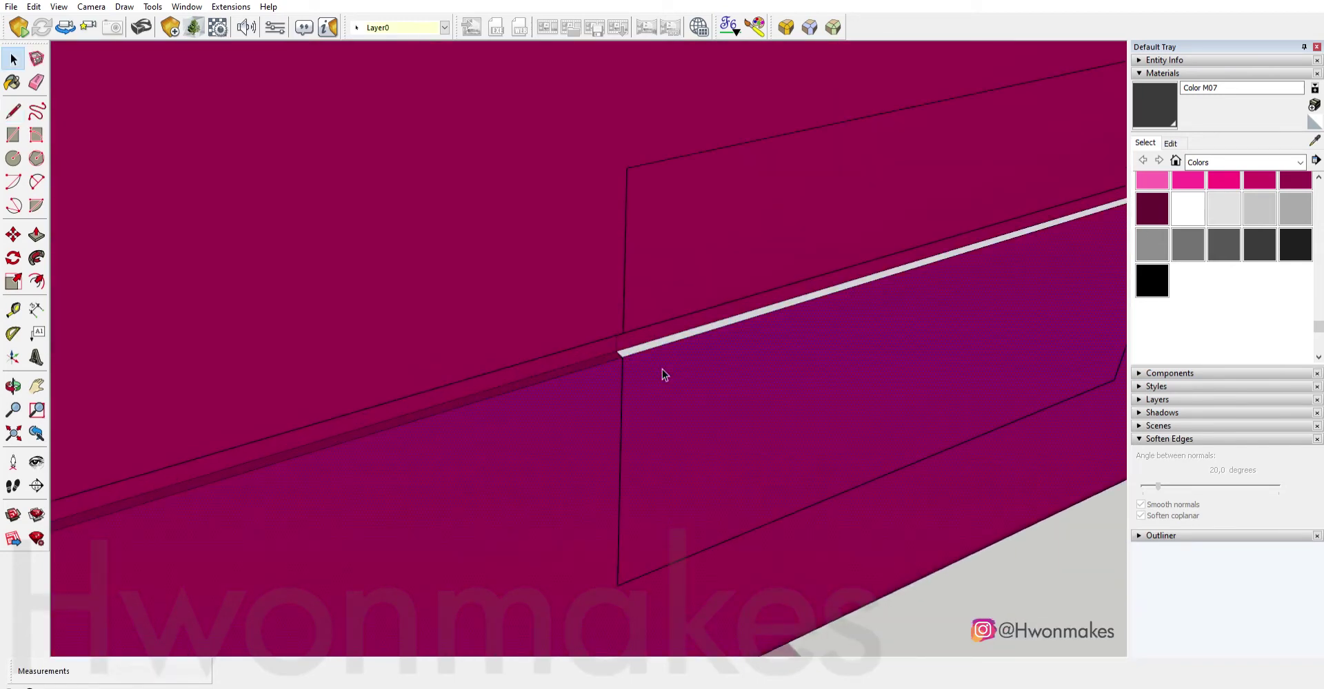
{"action": "scroll", "coordinate": [662, 369], "scroll_direction": "down", "scroll_amount": 3}
{"action": "scroll", "coordinate": [670, 363], "scroll_direction": "down", "scroll_amount": 3}
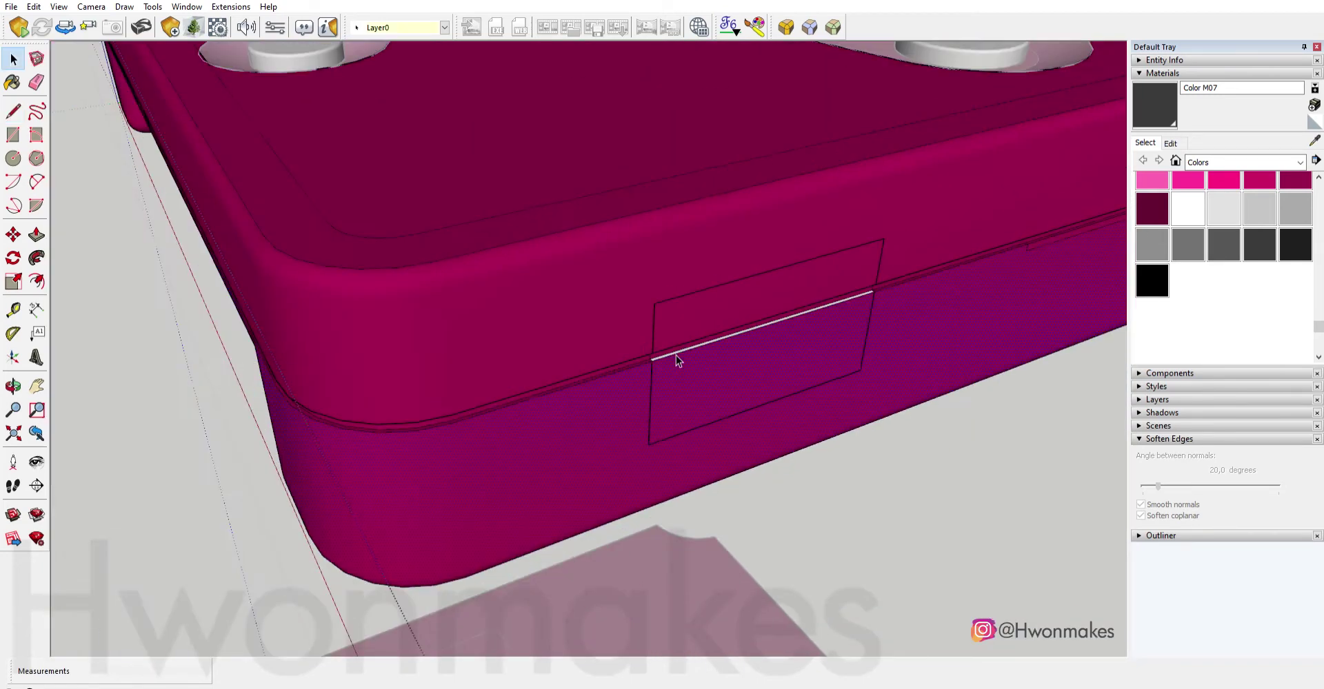
{"action": "scroll", "coordinate": [657, 407], "scroll_direction": "up", "scroll_amount": 3}
{"action": "scroll", "coordinate": [657, 406], "scroll_direction": "up", "scroll_amount": 2}
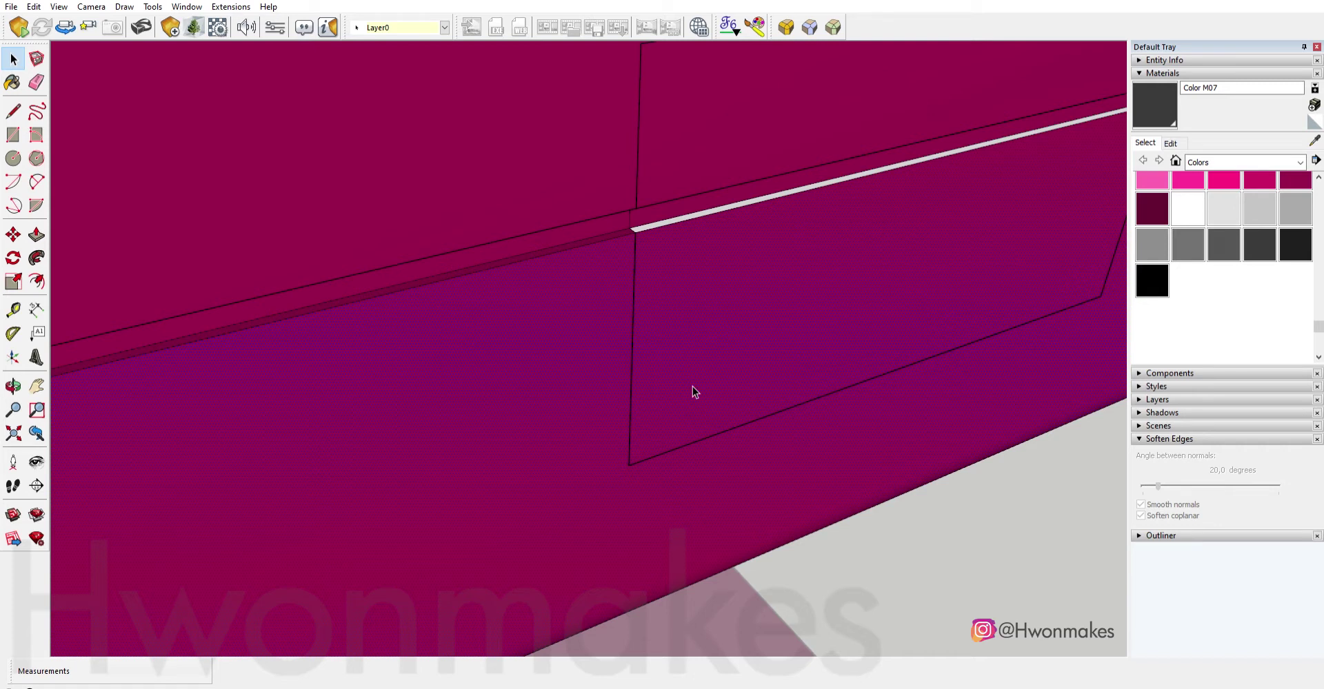
{"action": "scroll", "coordinate": [646, 298], "scroll_direction": "down", "scroll_amount": 2}
{"action": "scroll", "coordinate": [647, 296], "scroll_direction": "down", "scroll_amount": 2}
{"action": "scroll", "coordinate": [691, 426], "scroll_direction": "down", "scroll_amount": 2}
Finish the rectangle on the side face and start another at its corner.
{"action": "key", "text": "r"}
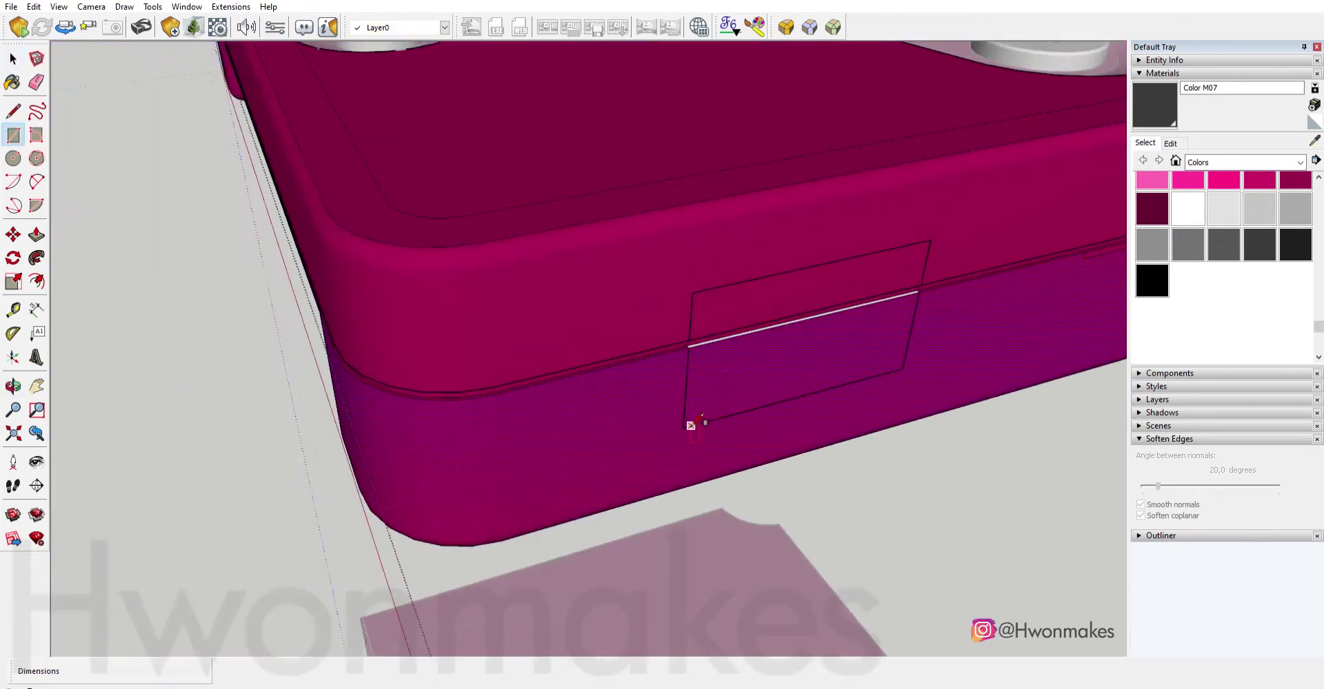
{"action": "left_click", "coordinate": [930, 240]}
{"action": "key", "text": "space"}
{"action": "mouse_move", "coordinate": [887, 326]}
{"action": "middle_mouse_down"}
{"action": "mouse_move", "coordinate": [531, 370]}
{"action": "mouse_move", "coordinate": [948, 296]}
{"action": "middle_mouse_up"}
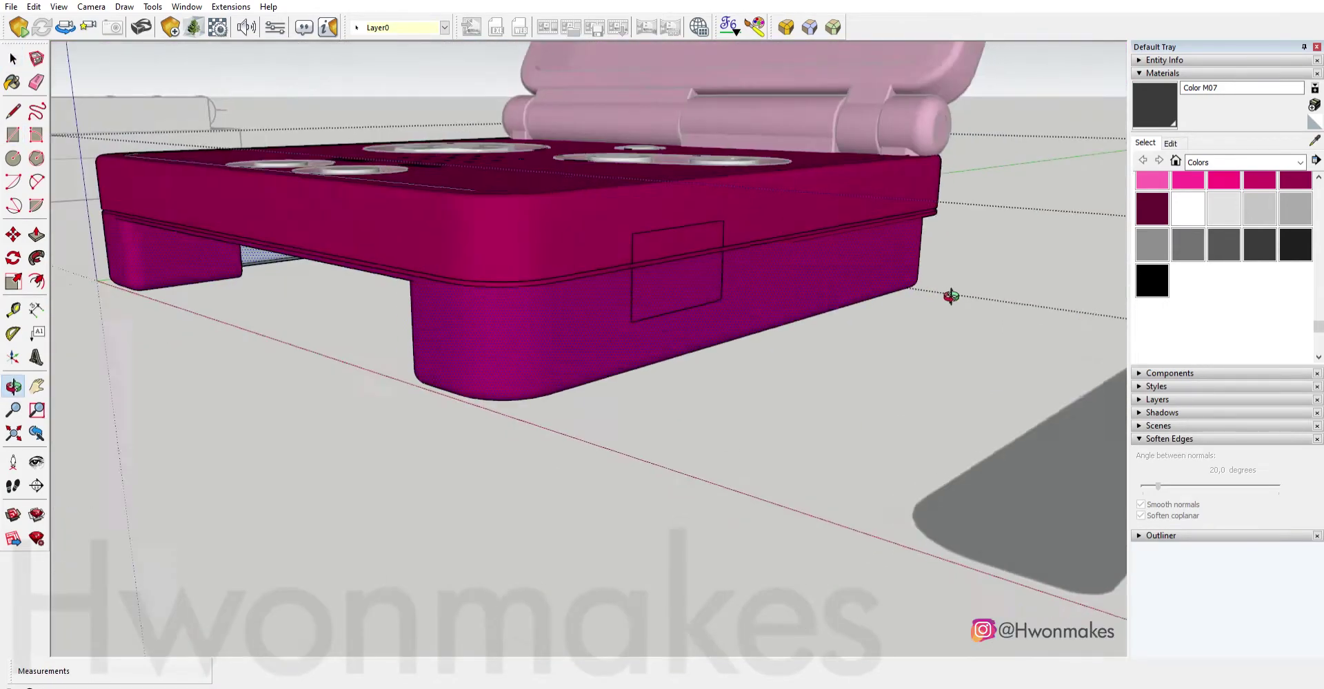
{"action": "scroll", "coordinate": [949, 296], "scroll_direction": "up", "scroll_amount": 3}
{"action": "scroll", "coordinate": [662, 287], "scroll_direction": "up", "scroll_amount": 3}
{"action": "scroll", "coordinate": [472, 263], "scroll_direction": "down", "scroll_amount": 1}
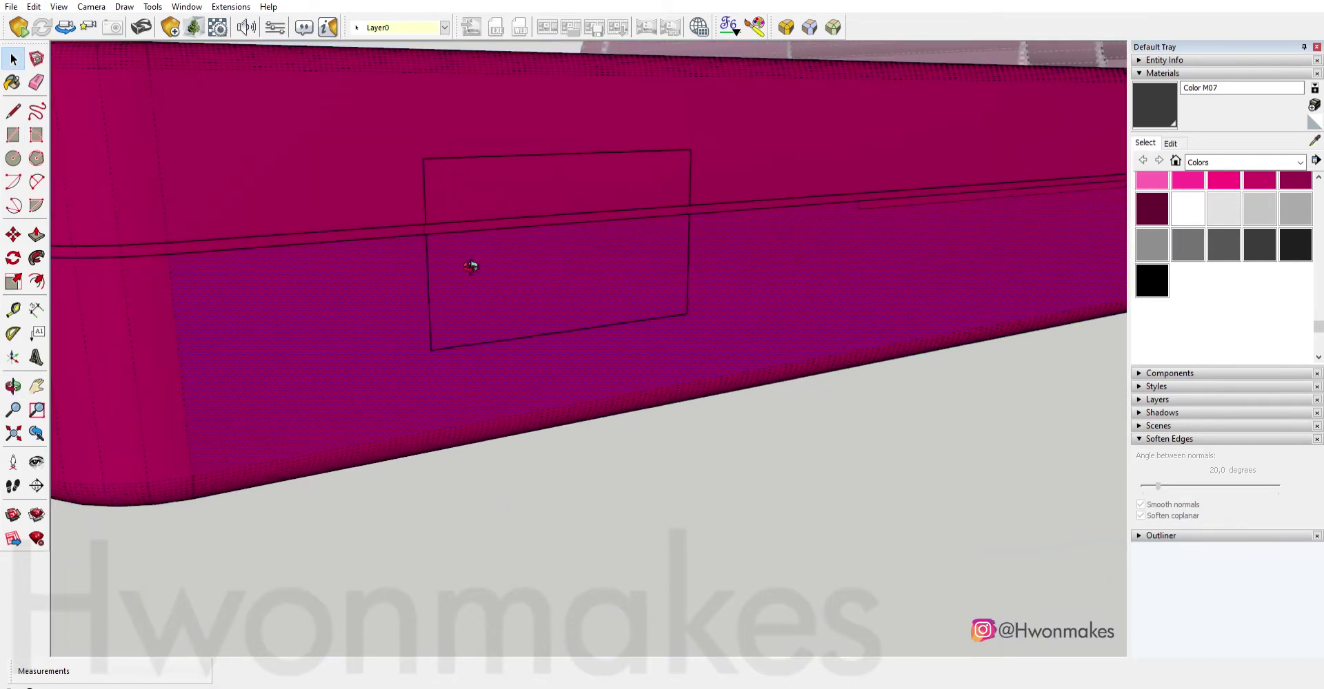
{"action": "scroll", "coordinate": [473, 263], "scroll_direction": "up", "scroll_amount": 1}
{"action": "key", "text": "r"}
{"action": "mouse_move", "coordinate": [462, 409]}
{"action": "middle_mouse_down"}
{"action": "mouse_move", "coordinate": [597, 298]}
{"action": "mouse_move", "coordinate": [774, 222]}
{"action": "mouse_move", "coordinate": [737, 442]}
{"action": "middle_mouse_up"}
{"action": "left_click", "coordinate": [736, 442]}
Complete the new rectangle and a vertical line splitting the side panel face.
{"action": "scroll", "coordinate": [736, 442], "scroll_direction": "up", "scroll_amount": 1}
{"action": "scroll", "coordinate": [736, 442], "scroll_direction": "down", "scroll_amount": 2}
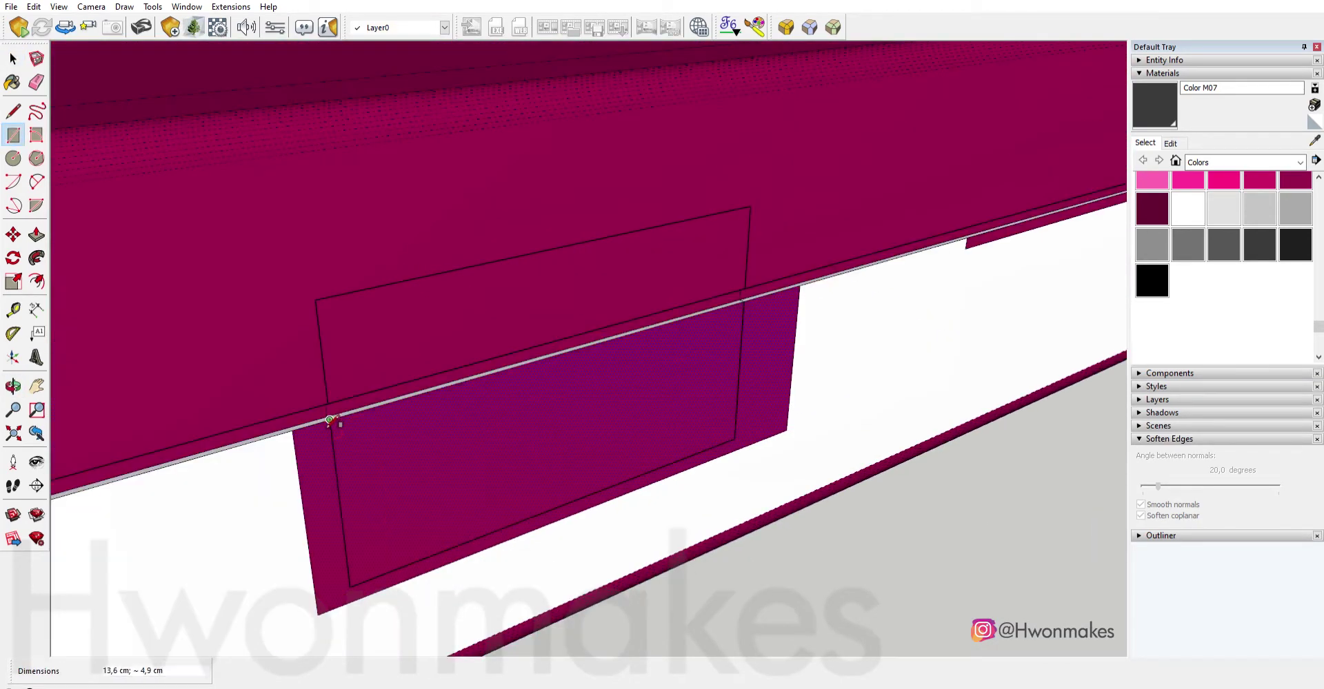
{"action": "key", "text": "Escape"}
{"action": "middle_click_drag", "start_coordinate": [419, 439], "coordinate": [565, 407]}
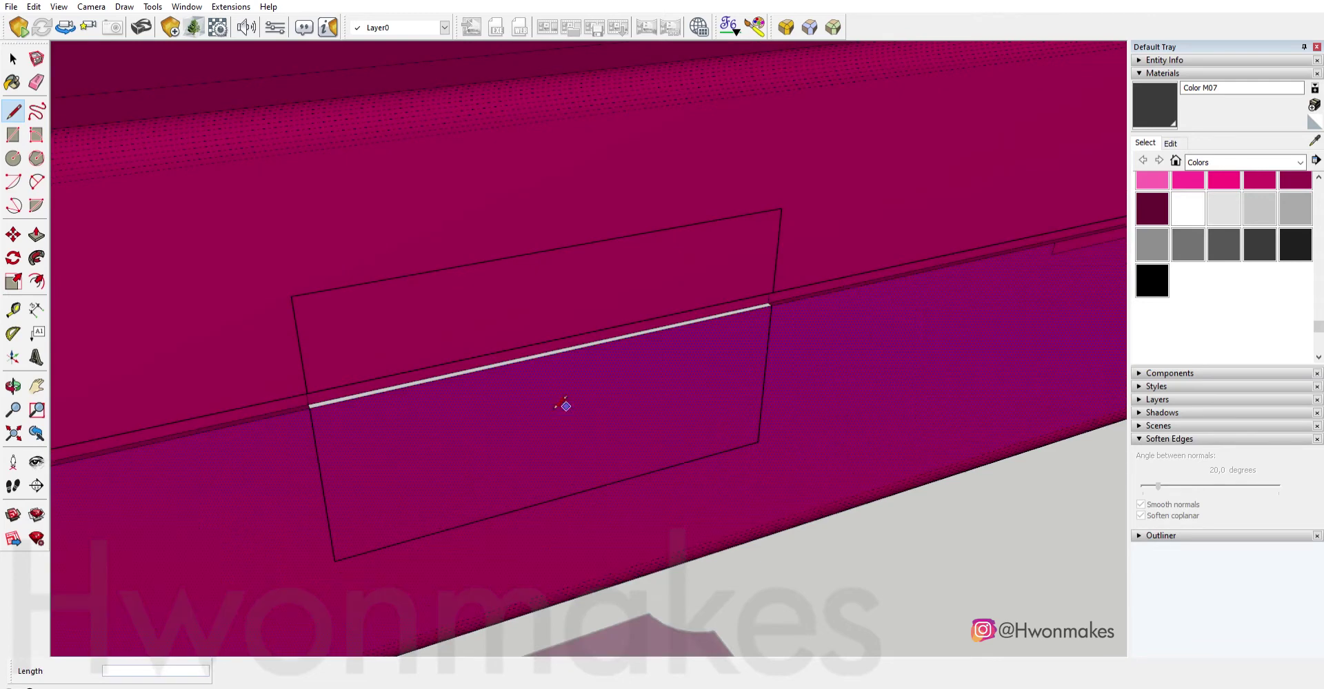
{"action": "left_click", "coordinate": [797, 450]}
{"action": "middle_click_drag", "start_coordinate": [798, 450], "coordinate": [598, 490]}
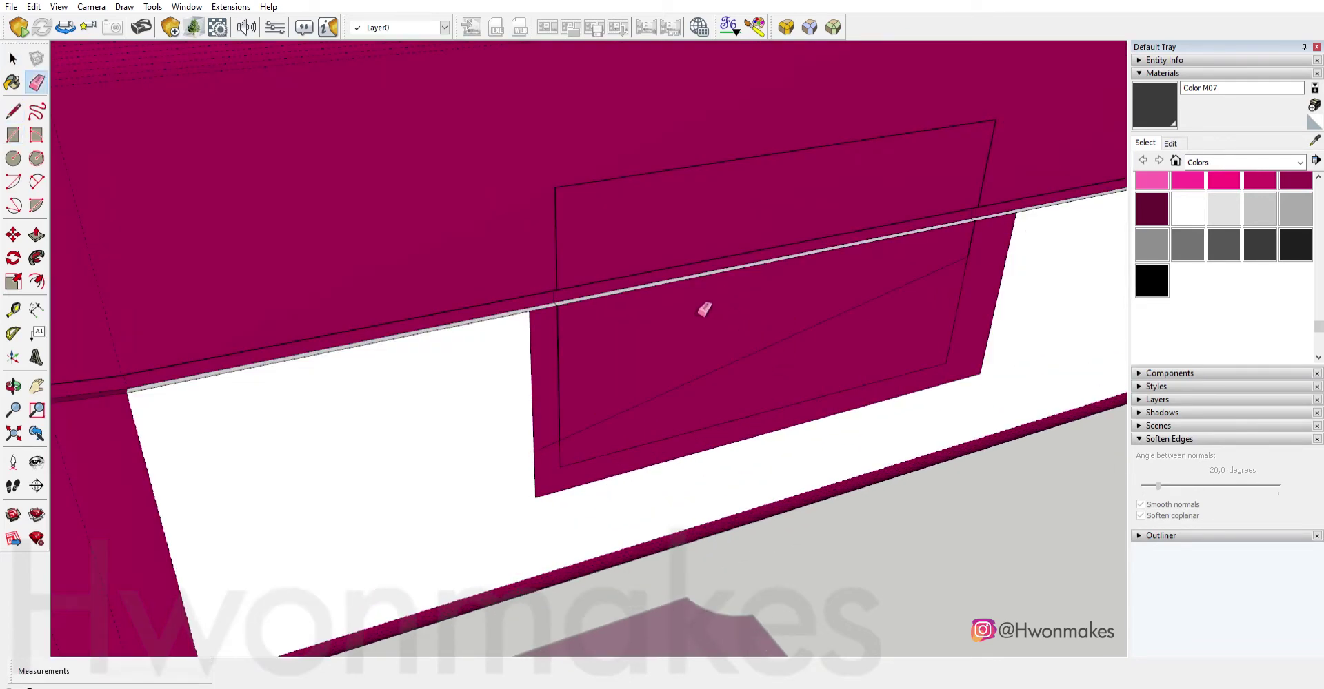
{"action": "left_click", "coordinate": [1016, 212]}
{"action": "middle_click_drag", "start_coordinate": [1016, 212], "coordinate": [626, 384]}
{"action": "key", "text": "e"}
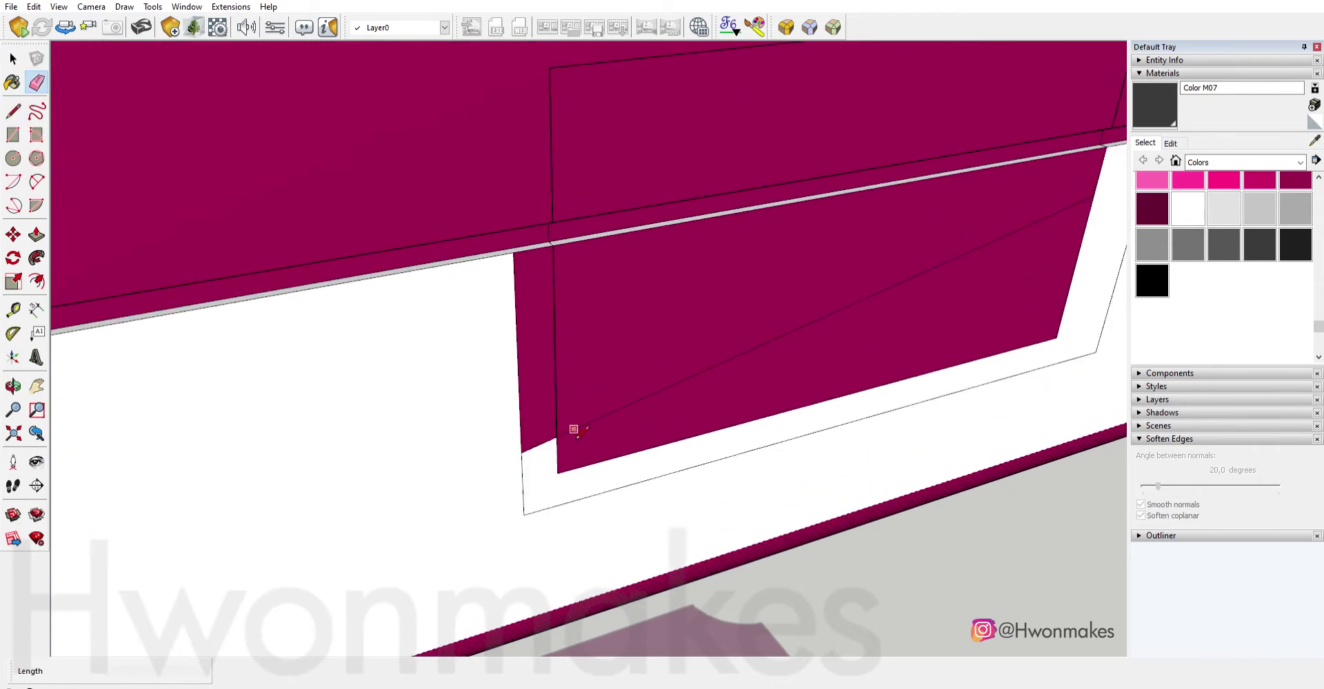
{"action": "left_click", "coordinate": [552, 222]}
Delete the face covering the side panel recess to expose the bars.
{"action": "middle_click_drag", "start_coordinate": [653, 315], "coordinate": [901, 269]}
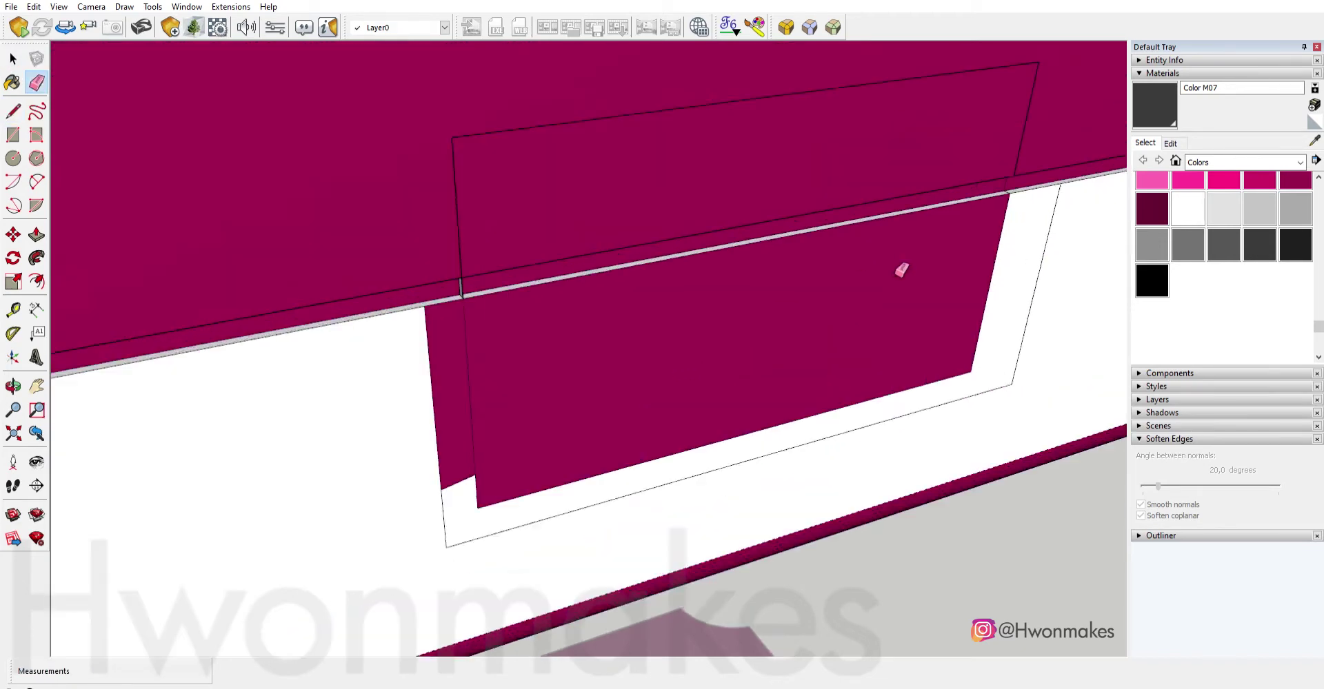
{"action": "key", "text": "space"}
{"action": "left_click", "coordinate": [900, 262]}
{"action": "key", "text": "Delete"}
{"action": "middle_click_drag", "start_coordinate": [988, 369], "coordinate": [396, 272]}
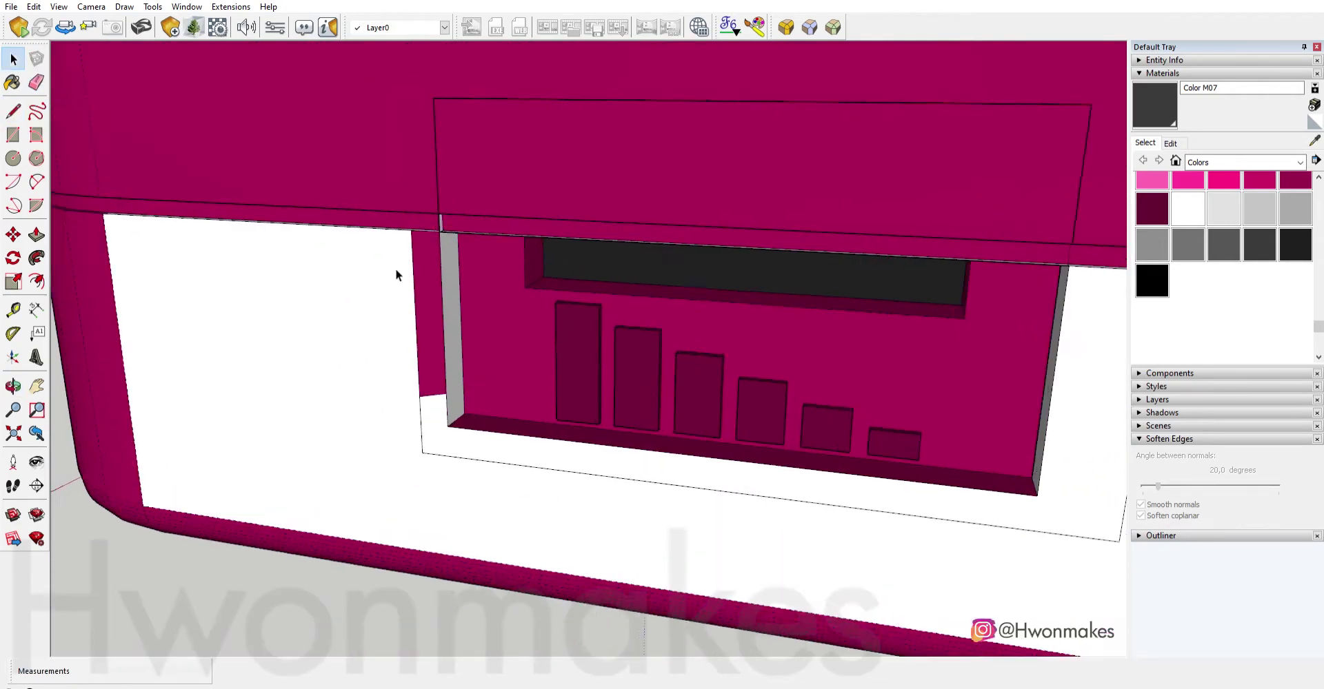
{"action": "scroll", "coordinate": [493, 216], "scroll_direction": "up", "scroll_amount": 5}
{"action": "left_click", "coordinate": [519, 226]}
{"action": "middle_click_drag", "start_coordinate": [519, 227], "coordinate": [495, 211]}
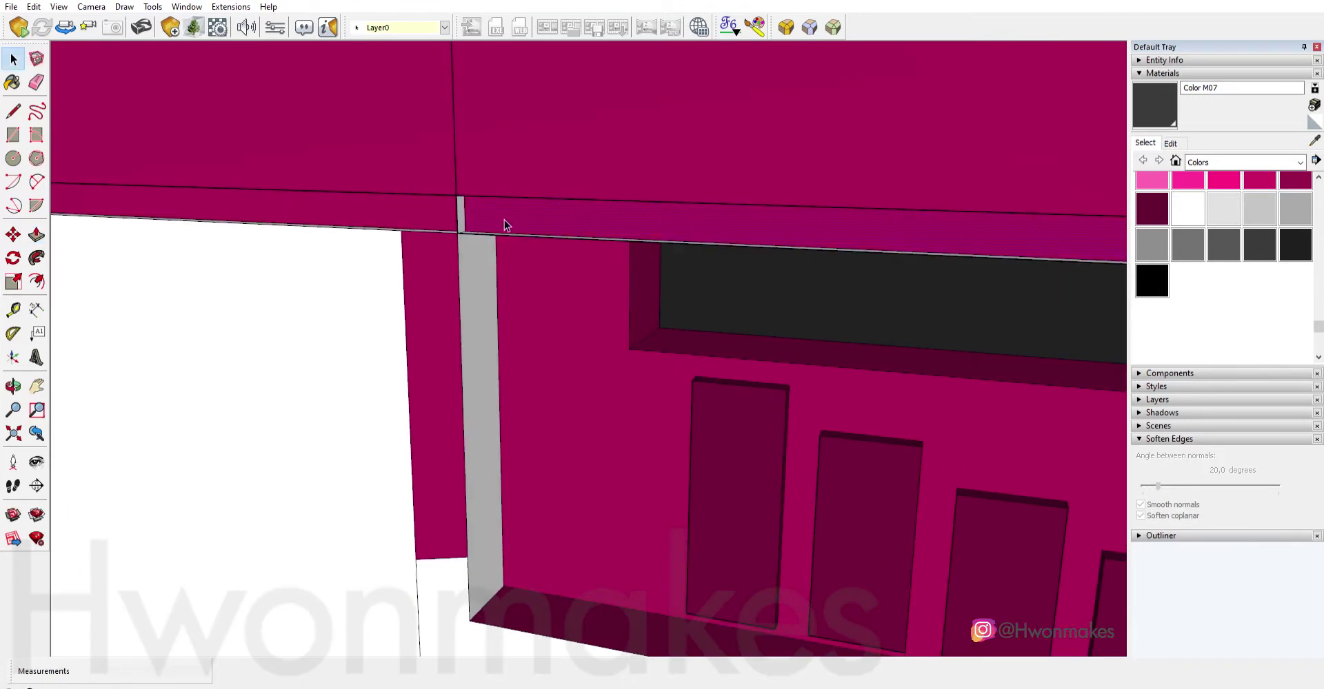
{"action": "scroll", "coordinate": [504, 224], "scroll_direction": "down", "scroll_amount": 5}
{"action": "scroll", "coordinate": [879, 229], "scroll_direction": "up", "scroll_amount": 5}
Erase the stray line across the side panel with the Eraser.
{"action": "key", "text": "e"}
{"action": "scroll", "coordinate": [866, 269], "scroll_direction": "down", "scroll_amount": 2}
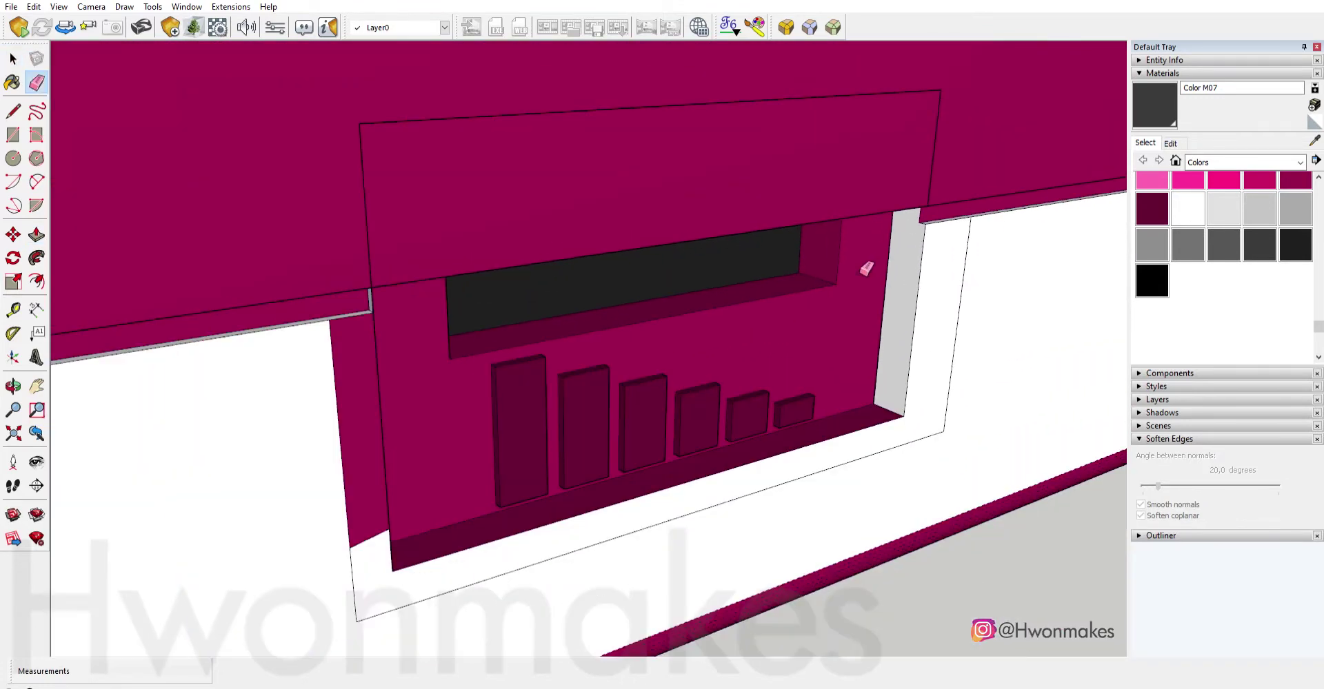
{"action": "middle_click_drag", "start_coordinate": [866, 268], "coordinate": [535, 204]}
{"action": "scroll", "coordinate": [437, 124], "scroll_direction": "up", "scroll_amount": 3}
{"action": "scroll", "coordinate": [348, 240], "scroll_direction": "up", "scroll_amount": 3}
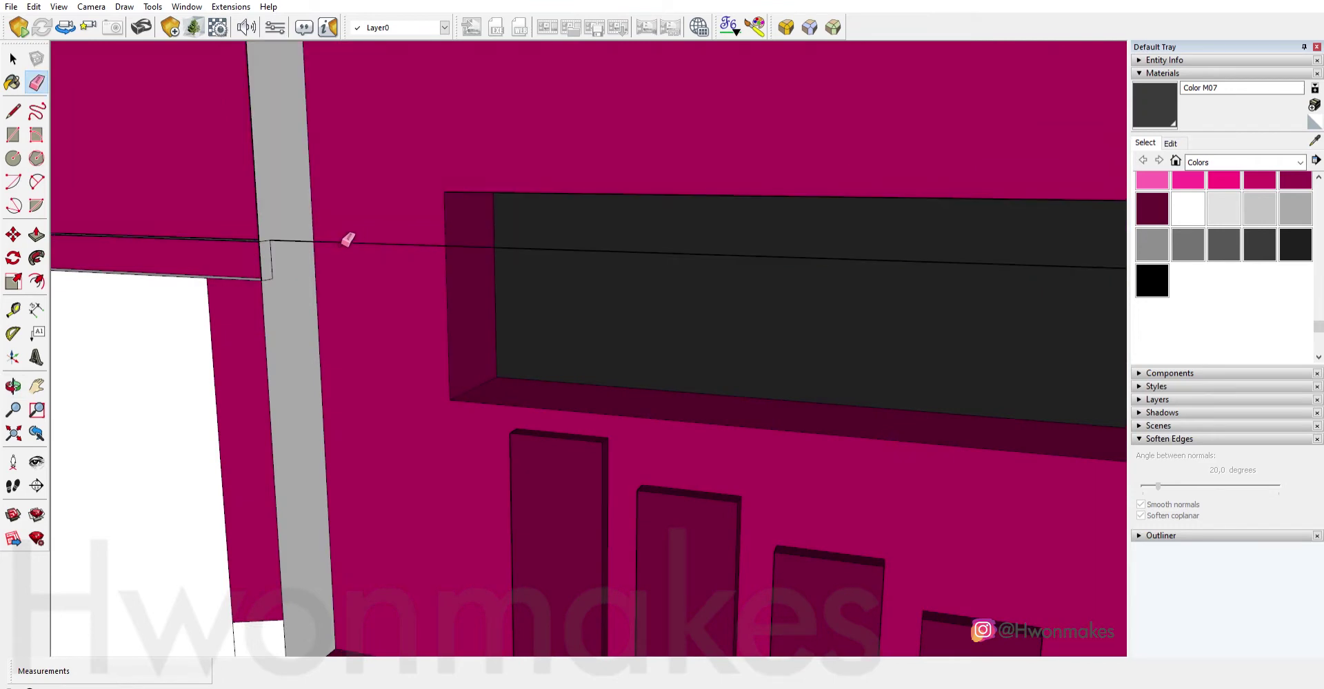
{"action": "left_click", "coordinate": [348, 239]}
{"action": "scroll", "coordinate": [355, 290], "scroll_direction": "down", "scroll_amount": 3}
{"action": "scroll", "coordinate": [363, 341], "scroll_direction": "down", "scroll_amount": 3}
{"action": "middle_click_drag", "start_coordinate": [728, 370], "coordinate": [745, 293]}
{"action": "key", "text": "r"}
{"action": "left_click", "coordinate": [295, 227]}
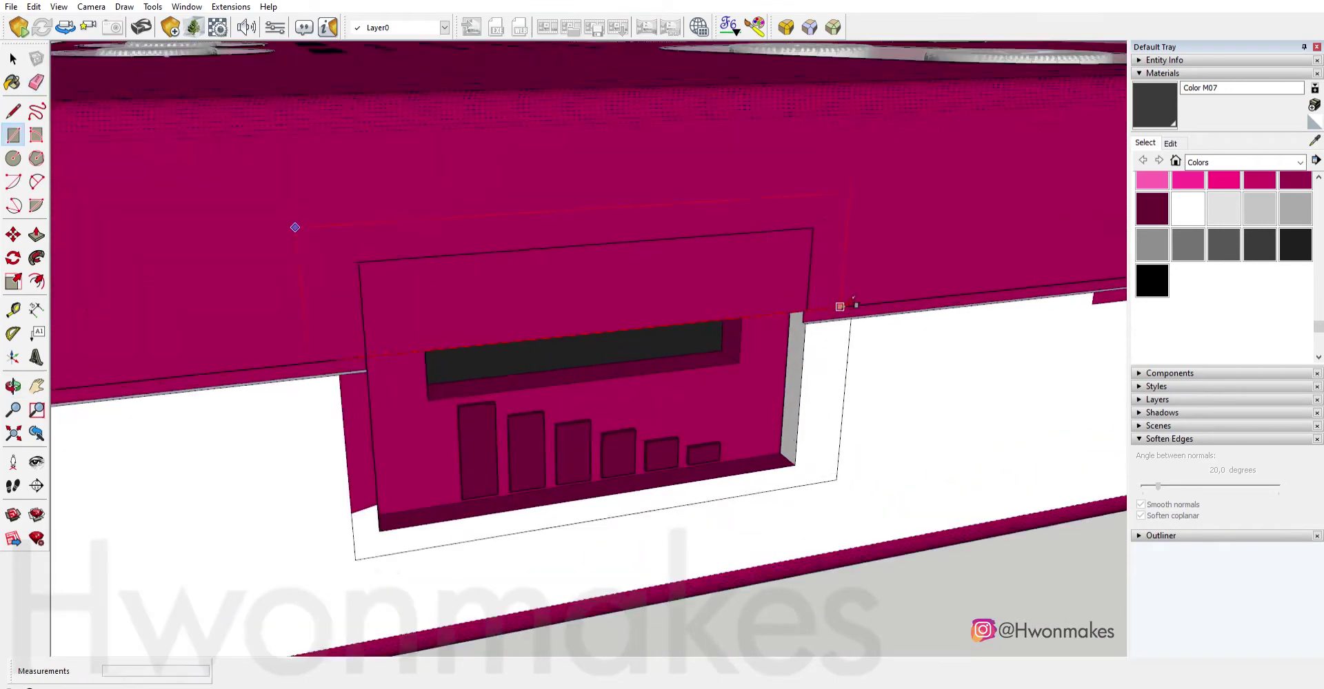
{"action": "scroll", "coordinate": [735, 265], "scroll_direction": "up", "scroll_amount": 1}
{"action": "key", "text": "e"}
{"action": "scroll", "coordinate": [694, 260], "scroll_direction": "up", "scroll_amount": 2}
{"action": "scroll", "coordinate": [783, 311], "scroll_direction": "down", "scroll_amount": 4}
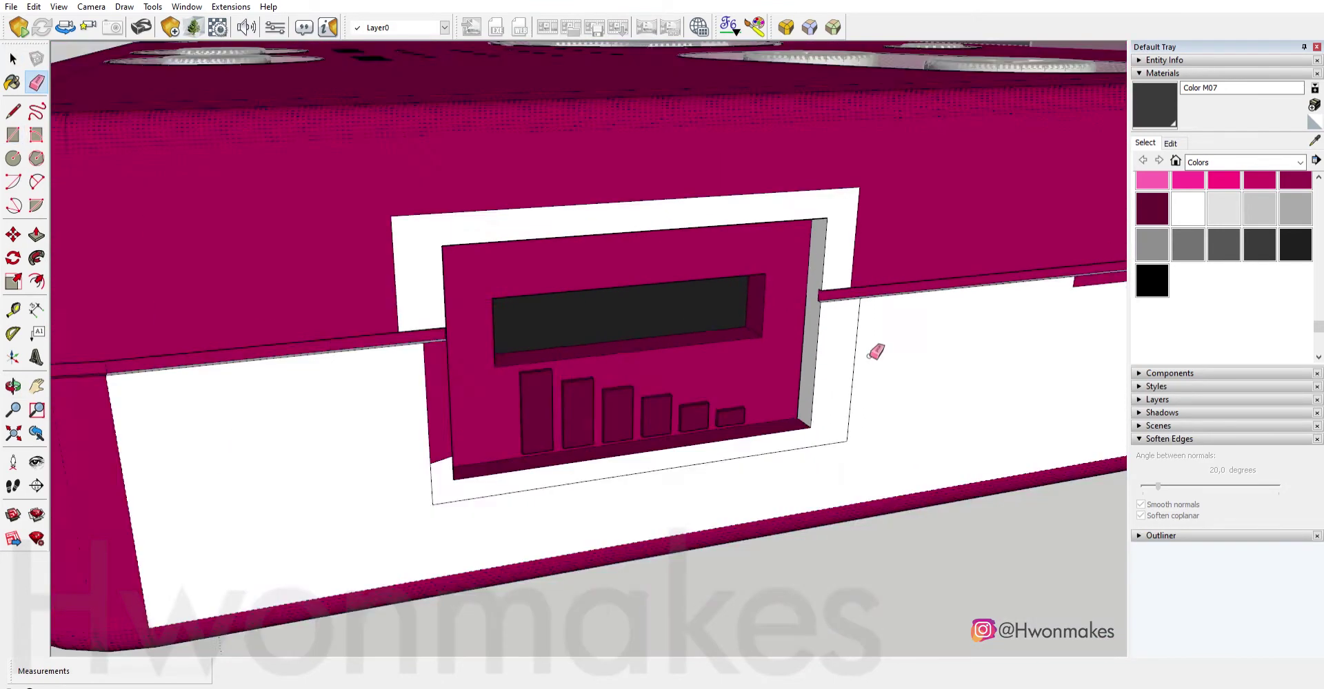
{"action": "mouse_move", "coordinate": [874, 349]}
{"action": "middle_mouse_down"}
{"action": "mouse_move", "coordinate": [915, 204]}
{"action": "mouse_move", "coordinate": [1024, 405]}
{"action": "middle_mouse_up"}
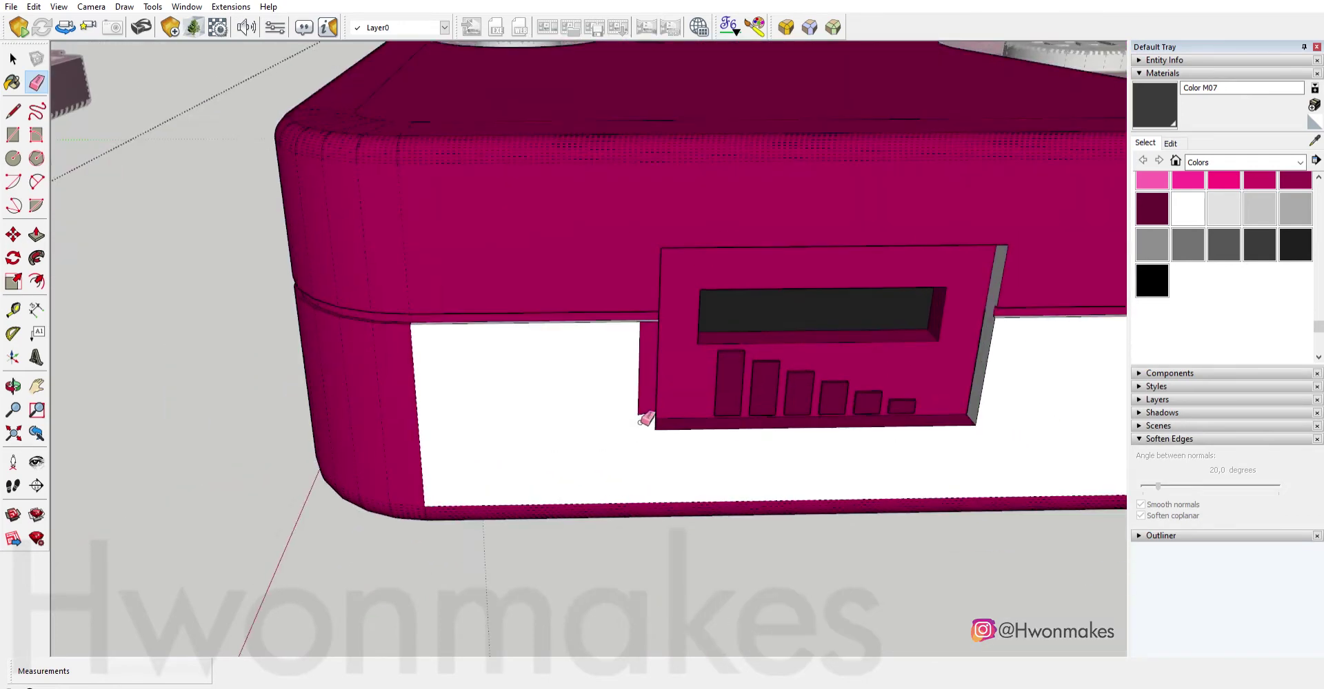
Paint the white faces and ledge strip with the body's magenta Color L11.
{"action": "key", "text": "b"}
{"action": "left_click", "coordinate": [635, 394]}
{"action": "left_click", "coordinate": [412, 372], "text": "alt"}
{"action": "left_click", "coordinate": [483, 413]}
{"action": "scroll", "coordinate": [548, 444], "scroll_direction": "up", "scroll_amount": 5}
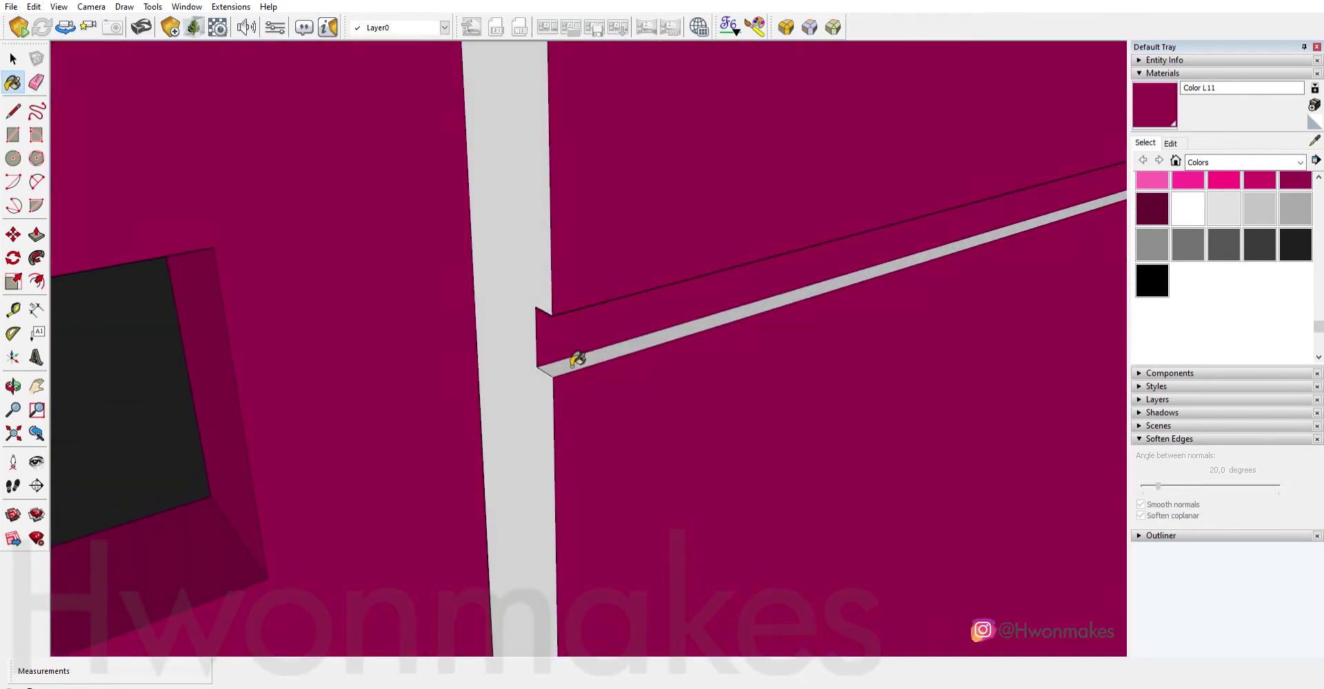
{"action": "scroll", "coordinate": [576, 360], "scroll_direction": "down", "scroll_amount": 4}
{"action": "scroll", "coordinate": [668, 333], "scroll_direction": "up", "scroll_amount": 4}
{"action": "scroll", "coordinate": [520, 407], "scroll_direction": "up", "scroll_amount": 2}
{"action": "left_click", "coordinate": [498, 393]}
{"action": "scroll", "coordinate": [498, 393], "scroll_direction": "down", "scroll_amount": 5}
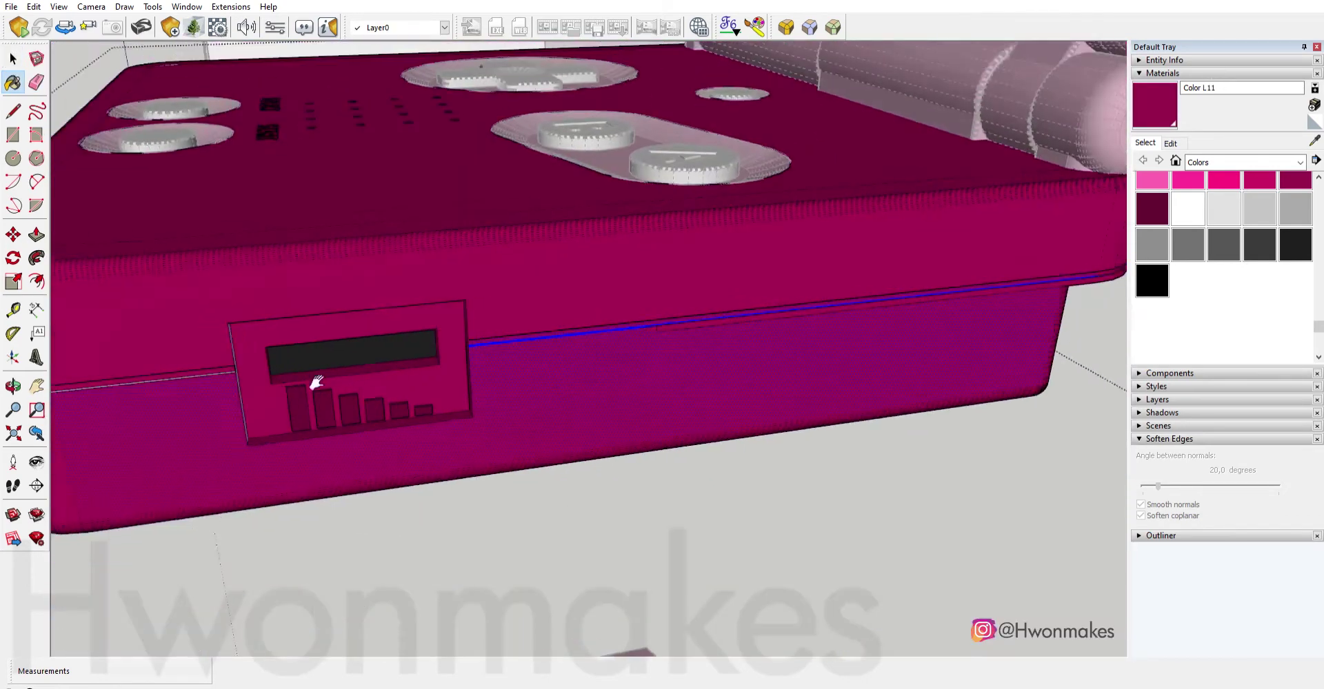
{"action": "scroll", "coordinate": [674, 331], "scroll_direction": "up", "scroll_amount": 3}
Select the six recessed bars in the side panel.
{"action": "key", "text": "e"}
{"action": "scroll", "coordinate": [733, 370], "scroll_direction": "up", "scroll_amount": 3}
{"action": "scroll", "coordinate": [730, 329], "scroll_direction": "up", "scroll_amount": 1}
{"action": "scroll", "coordinate": [728, 329], "scroll_direction": "down", "scroll_amount": 3}
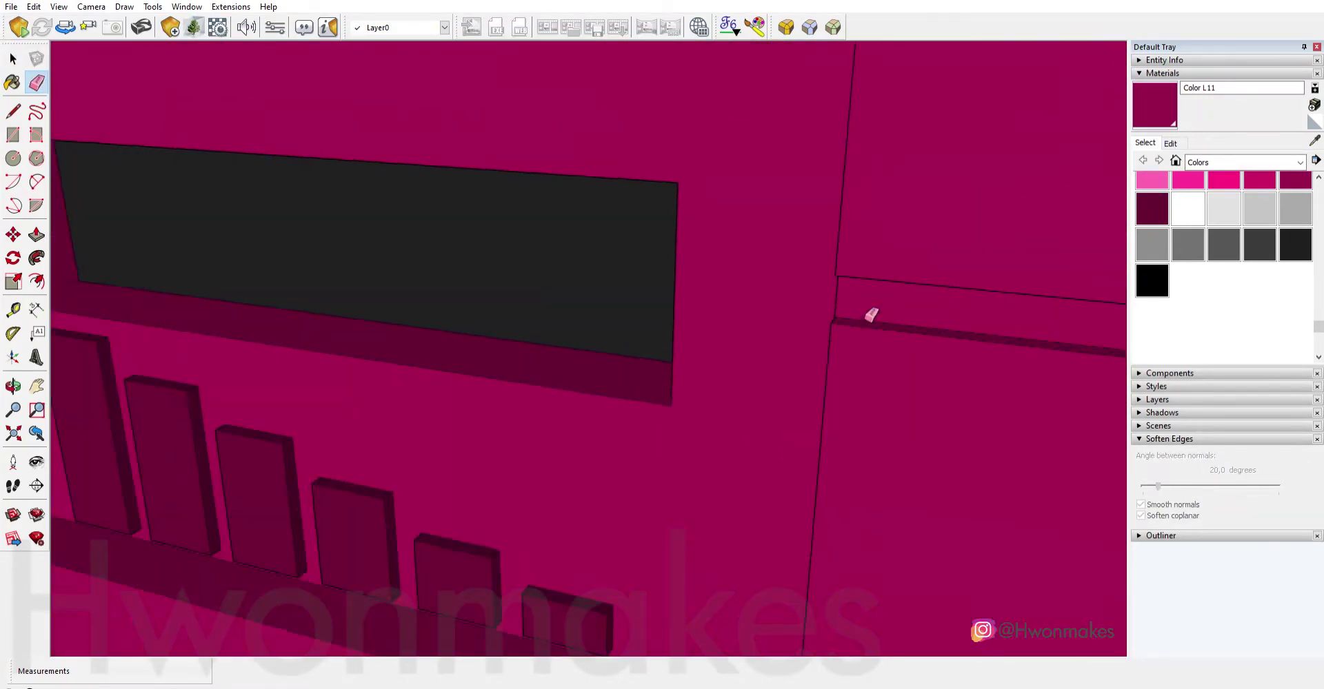
{"action": "scroll", "coordinate": [874, 308], "scroll_direction": "down", "scroll_amount": 2}
{"action": "scroll", "coordinate": [703, 381], "scroll_direction": "up", "scroll_amount": 3}
{"action": "scroll", "coordinate": [642, 361], "scroll_direction": "up", "scroll_amount": 2}
{"action": "key", "text": "space"}
{"action": "mouse_move", "coordinate": [578, 287]}
{"action": "left_mouse_down"}
{"action": "mouse_move", "coordinate": [657, 334]}
{"action": "mouse_move", "coordinate": [965, 415]}
{"action": "left_mouse_up"}
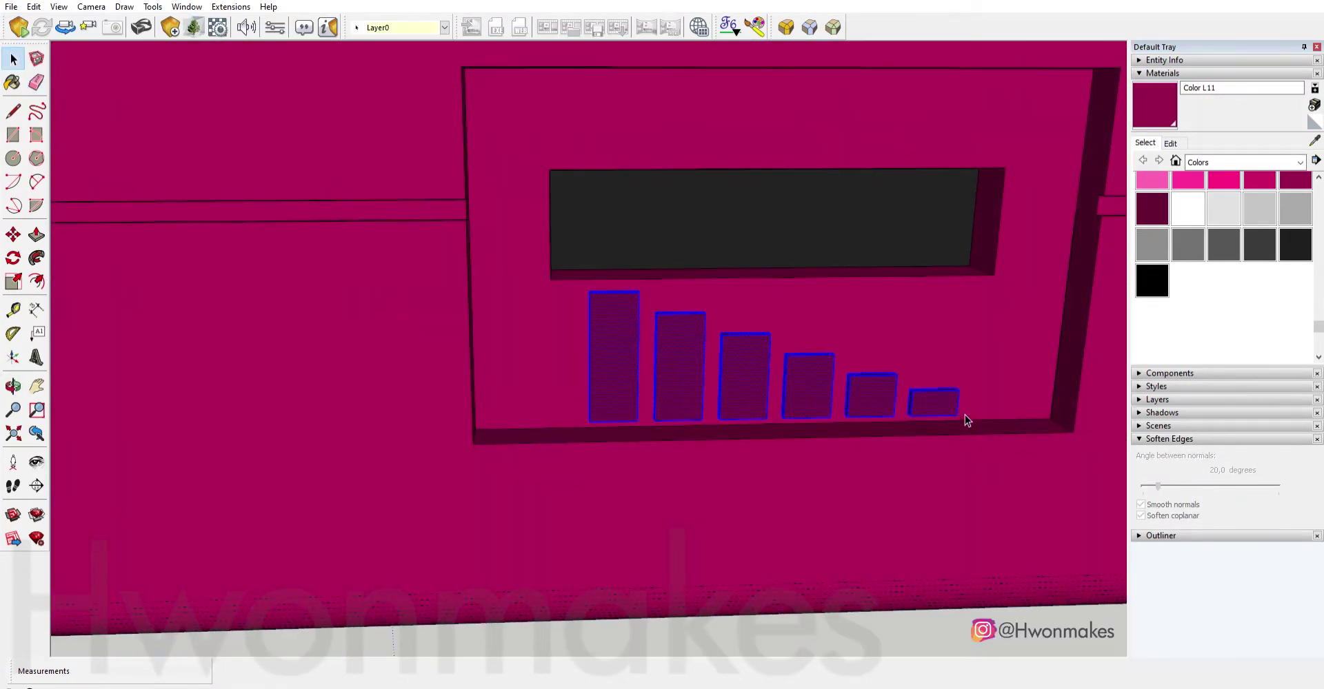
Delete the six bars, then paste and scale the OFF · ON 3D text on the panel.
{"action": "key", "text": "Delete"}
{"action": "scroll", "coordinate": [731, 321], "scroll_direction": "down", "scroll_amount": 3}
{"action": "scroll", "coordinate": [728, 372], "scroll_direction": "up", "scroll_amount": 2}
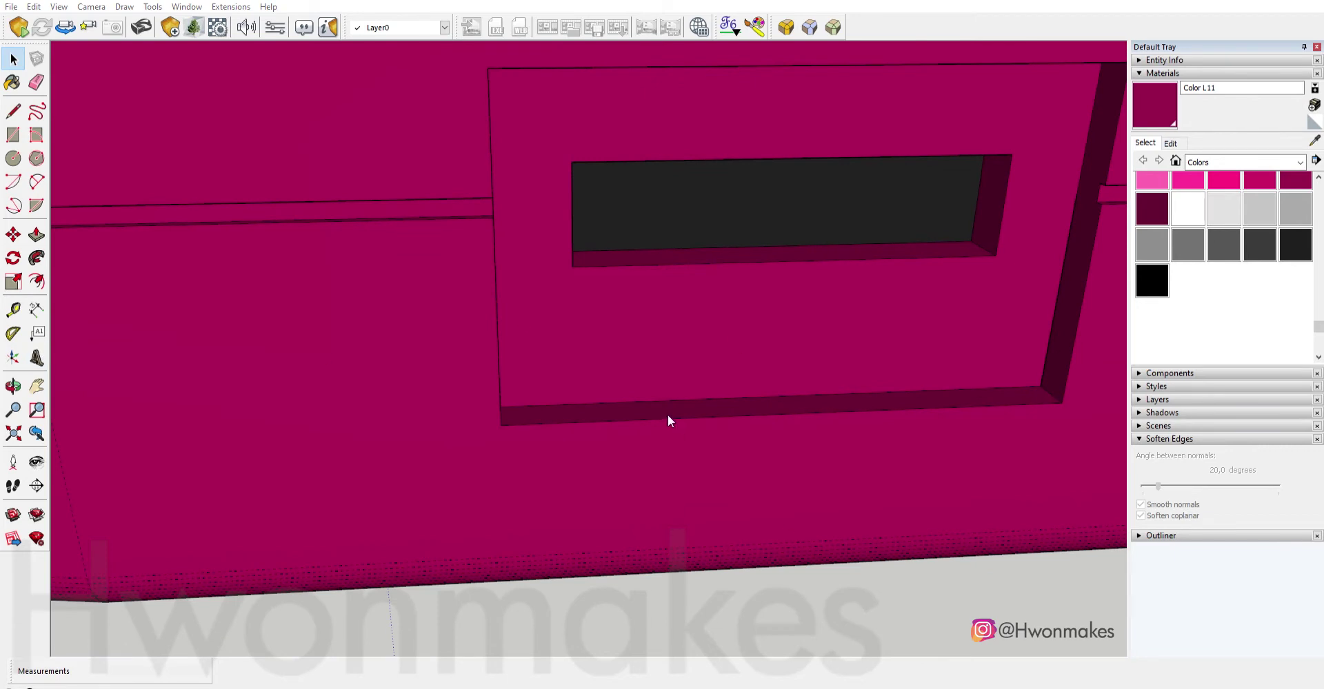
{"action": "key", "text": "ctrl+v"}
{"action": "left_click", "coordinate": [793, 380]}
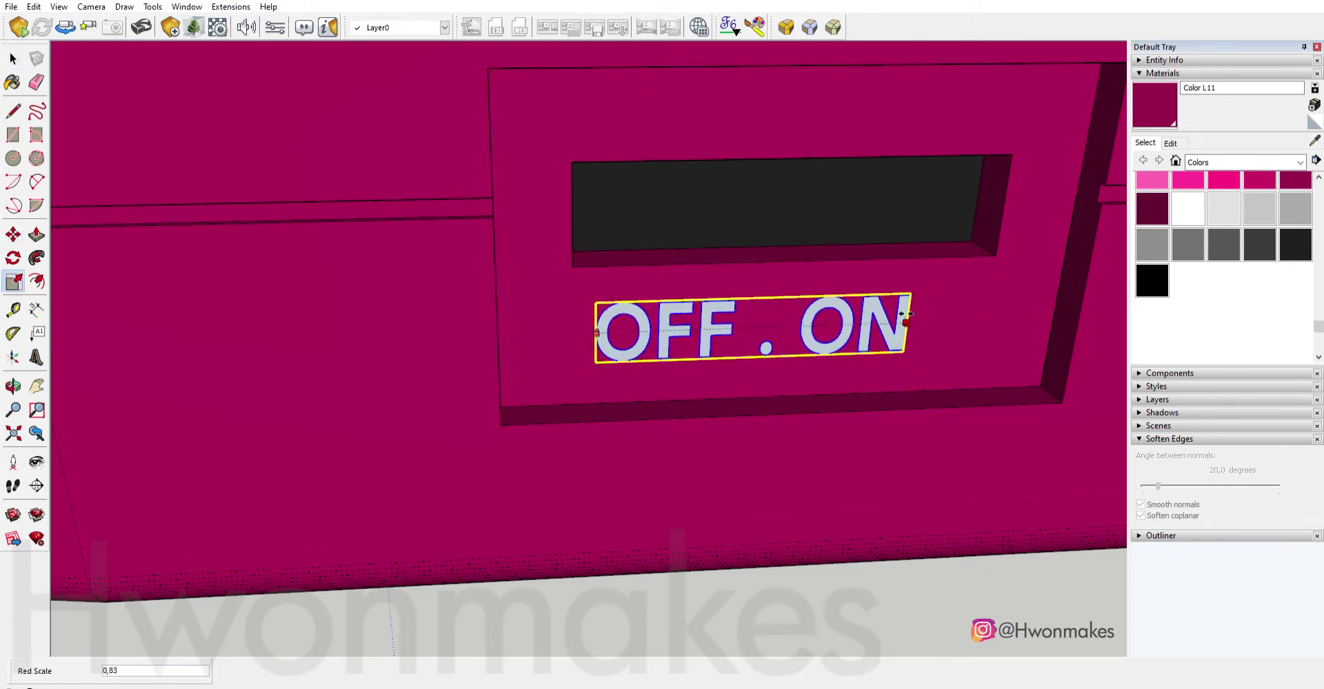
{"action": "key", "text": "s"}
{"action": "scroll", "coordinate": [617, 271], "scroll_direction": "up", "scroll_amount": 3}
{"action": "scroll", "coordinate": [618, 271], "scroll_direction": "down", "scroll_amount": 3}
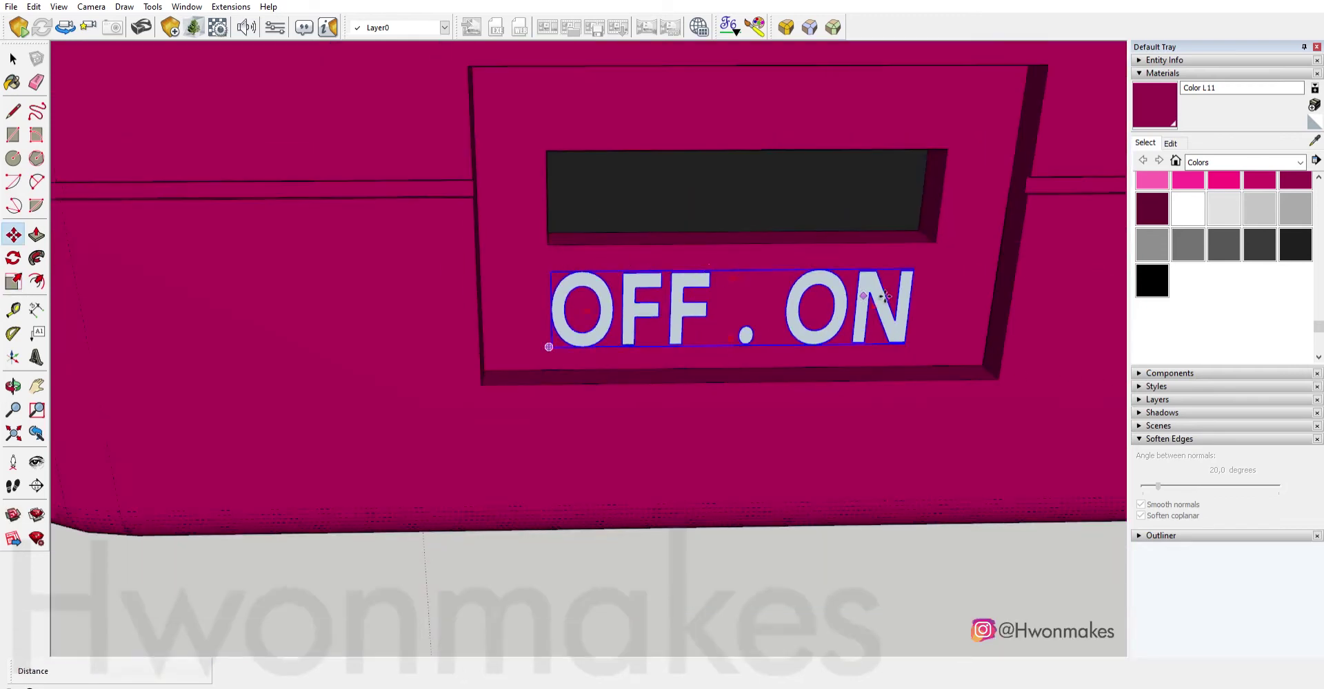
{"action": "scroll", "coordinate": [960, 331], "scroll_direction": "up", "scroll_amount": 2}
{"action": "scroll", "coordinate": [856, 370], "scroll_direction": "down", "scroll_amount": 2}
Move the OFF · ON text 0.8 cm into the side panel.
{"action": "key", "text": "m"}
{"action": "scroll", "coordinate": [765, 296], "scroll_direction": "up", "scroll_amount": 2}
{"action": "left_click", "coordinate": [766, 295]}
{"action": "scroll", "coordinate": [767, 296], "scroll_direction": "up", "scroll_amount": 3}
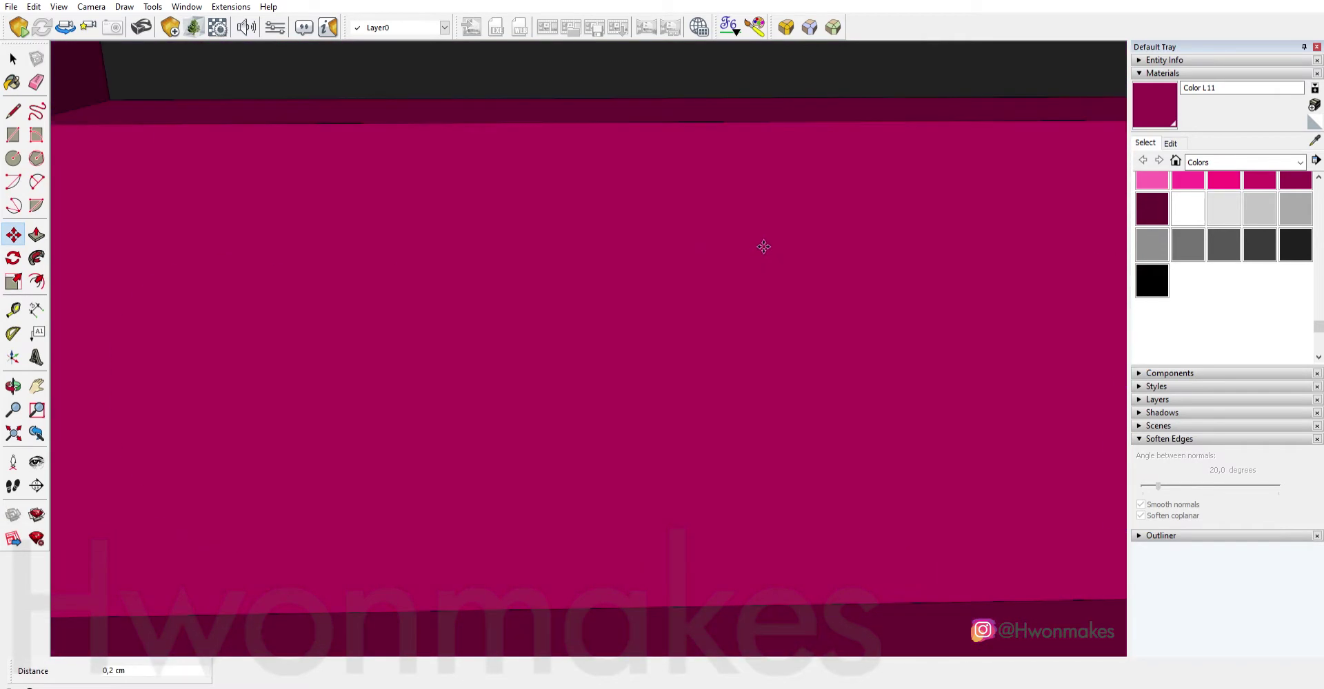
{"action": "scroll", "coordinate": [845, 351], "scroll_direction": "down", "scroll_amount": 2}
{"action": "scroll", "coordinate": [834, 243], "scroll_direction": "down", "scroll_amount": 3}
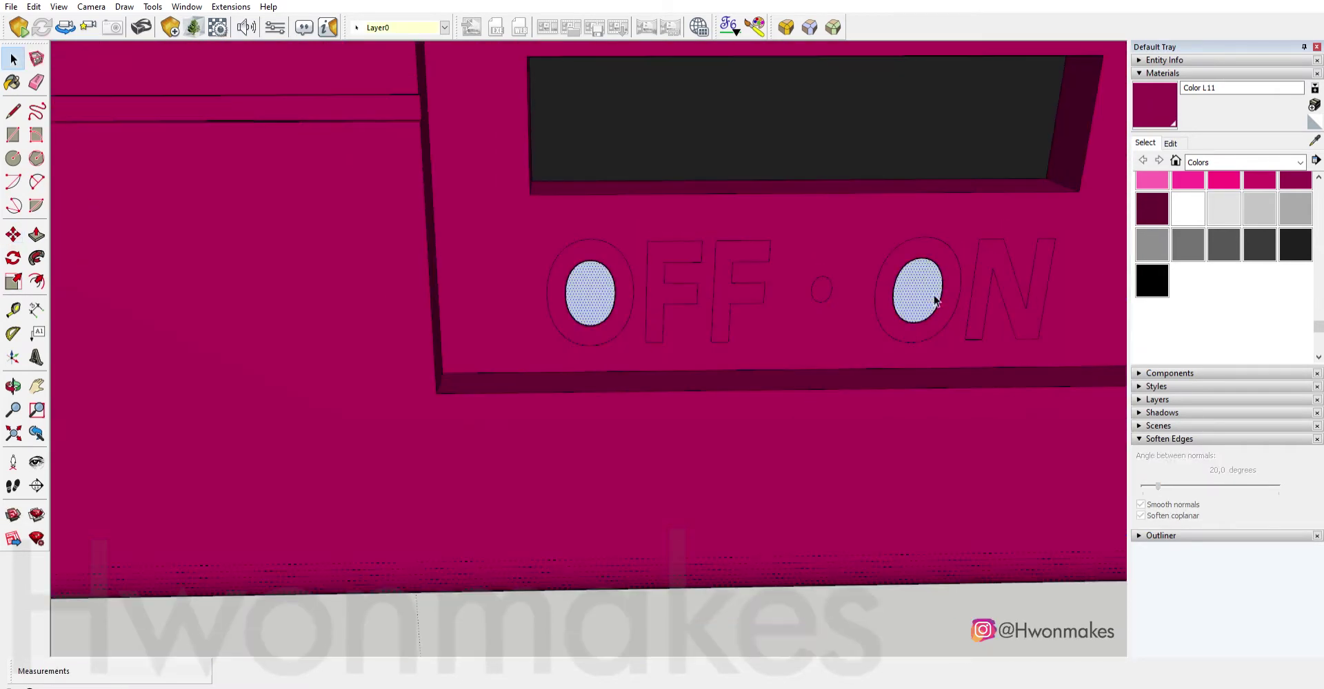
Fix the letter O's in OFF and ON by drawing and erasing lines across them.
{"action": "key", "text": "space"}
{"action": "left_click", "coordinate": [547, 294]}
{"action": "left_click", "coordinate": [633, 292]}
{"action": "left_click", "coordinate": [876, 291]}
{"action": "left_click", "coordinate": [961, 288]}
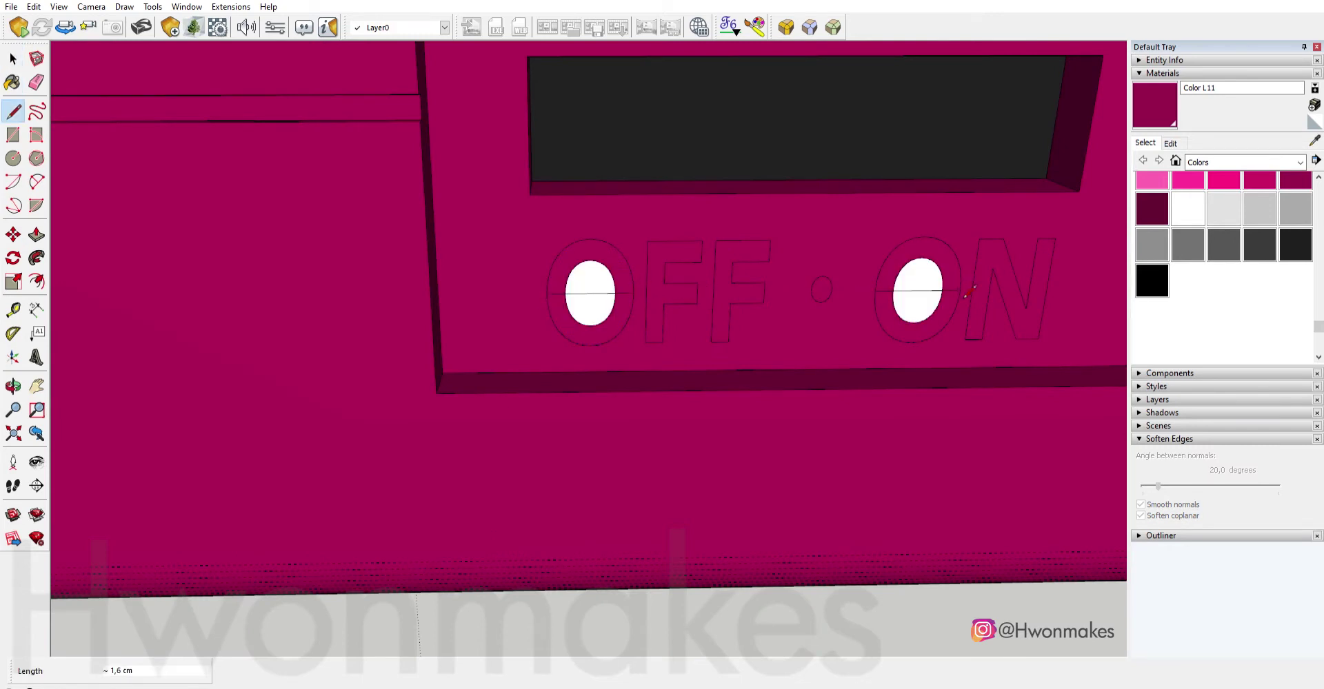
{"action": "key", "text": "e"}
{"action": "scroll", "coordinate": [960, 286], "scroll_direction": "up", "scroll_amount": 3}
{"action": "left_click", "coordinate": [545, 296]}
{"action": "key", "text": "space"}
{"action": "scroll", "coordinate": [793, 272], "scroll_direction": "down", "scroll_amount": 3}
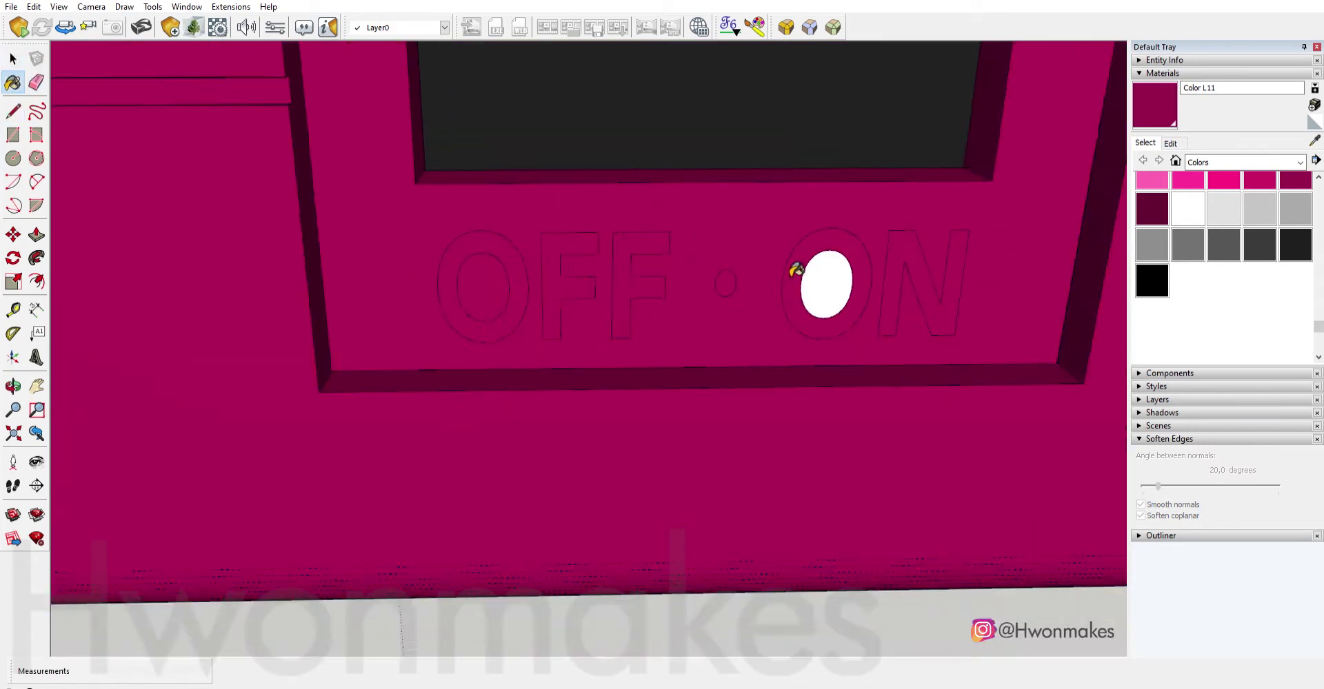
{"action": "scroll", "coordinate": [722, 273], "scroll_direction": "up", "scroll_amount": 3}
Paint the ON and OFF letters dark Color L16.
{"action": "key", "text": "b"}
{"action": "left_click", "coordinate": [722, 273], "text": "alt"}
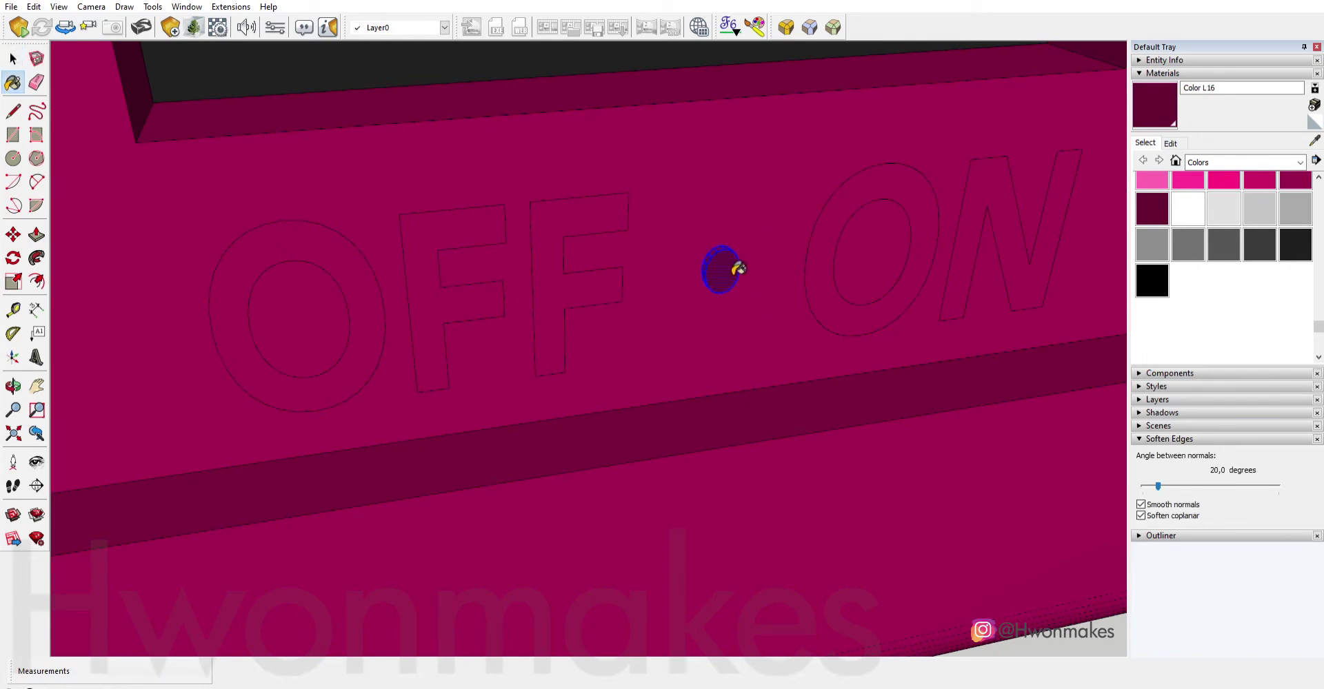
{"action": "left_click", "coordinate": [883, 236]}
{"action": "left_click", "coordinate": [979, 198]}
{"action": "middle_click_drag", "start_coordinate": [979, 198], "coordinate": [604, 258]}
{"action": "left_click", "coordinate": [603, 258]}
{"action": "scroll", "coordinate": [717, 222], "scroll_direction": "down", "scroll_amount": 3}
{"action": "middle_click_drag", "start_coordinate": [718, 221], "coordinate": [700, 221]}
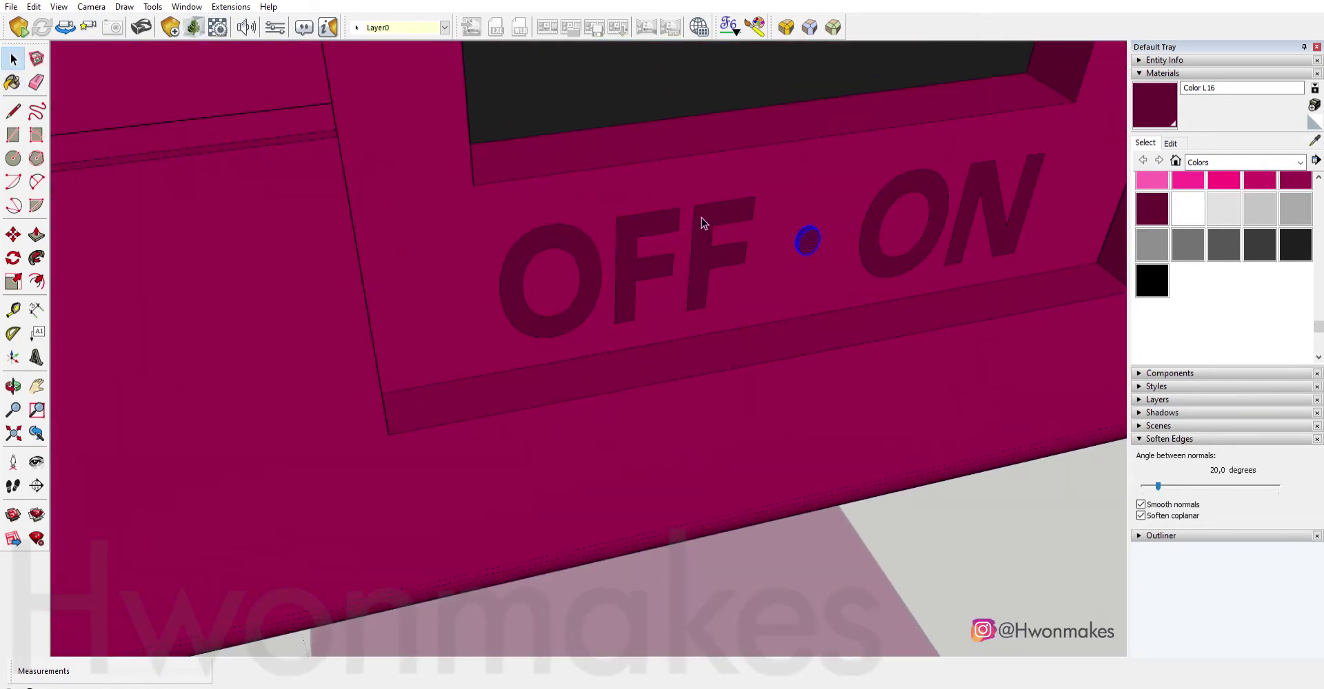
Push/pull the letter faces to a depth of 0.1 cm.
{"action": "key", "text": "p"}
{"action": "left_click_drag", "start_coordinate": [699, 222], "coordinate": [792, 230]}
{"action": "mouse_move", "coordinate": [574, 254]}
{"action": "middle_mouse_down"}
{"action": "mouse_move", "coordinate": [855, 263]}
{"action": "mouse_move", "coordinate": [986, 213]}
{"action": "mouse_move", "coordinate": [839, 219]}
{"action": "middle_mouse_up"}
{"action": "key", "text": "space"}
{"action": "scroll", "coordinate": [839, 219], "scroll_direction": "down", "scroll_amount": 5}
Turn the slide switch piece around by 180°.
{"action": "mouse_move", "coordinate": [694, 318]}
{"action": "middle_mouse_down"}
{"action": "mouse_move", "coordinate": [987, 445]}
{"action": "mouse_move", "coordinate": [626, 379]}
{"action": "mouse_move", "coordinate": [932, 481]}
{"action": "middle_mouse_up"}
{"action": "scroll", "coordinate": [316, 350], "scroll_direction": "up", "scroll_amount": 5}
{"action": "scroll", "coordinate": [317, 350], "scroll_direction": "down", "scroll_amount": 3}
{"action": "key", "text": "m"}
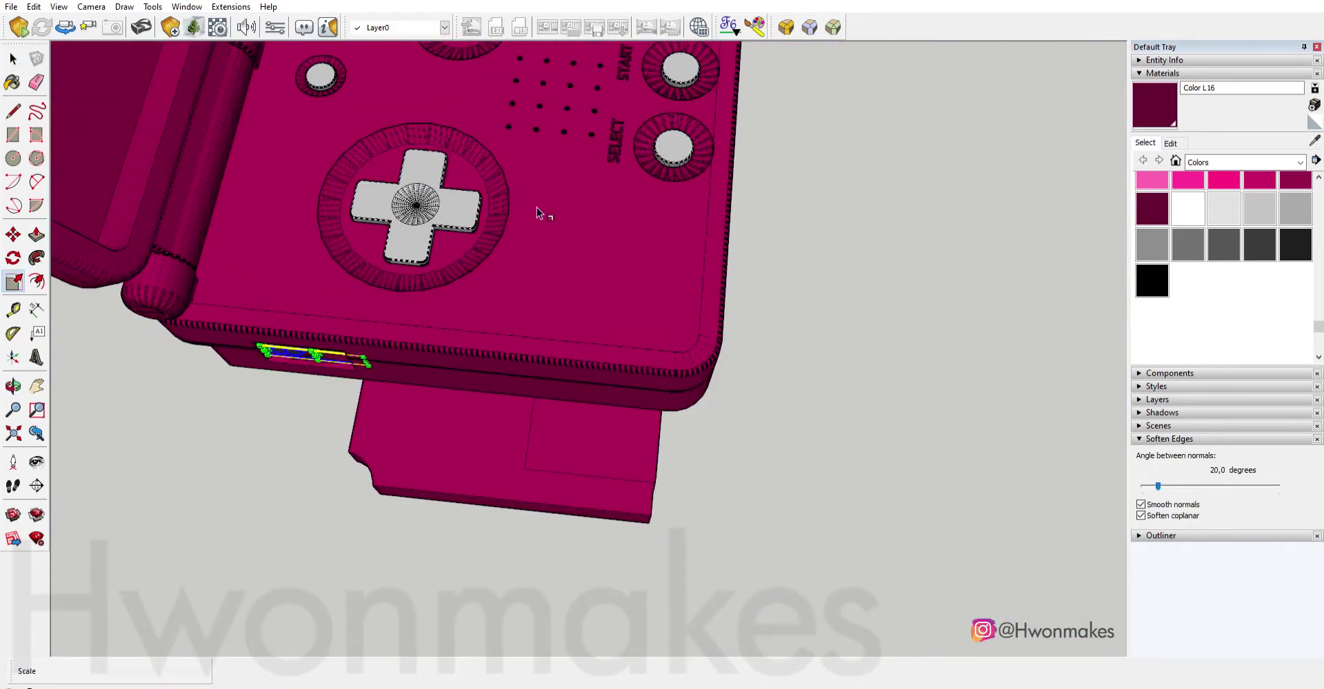
{"action": "scroll", "coordinate": [537, 208], "scroll_direction": "down", "scroll_amount": 5}
{"action": "mouse_move", "coordinate": [482, 268]}
{"action": "middle_mouse_down"}
{"action": "mouse_move", "coordinate": [880, 285]}
{"action": "mouse_move", "coordinate": [600, 488]}
{"action": "middle_mouse_up"}
{"action": "scroll", "coordinate": [697, 423], "scroll_direction": "up", "scroll_amount": 5}
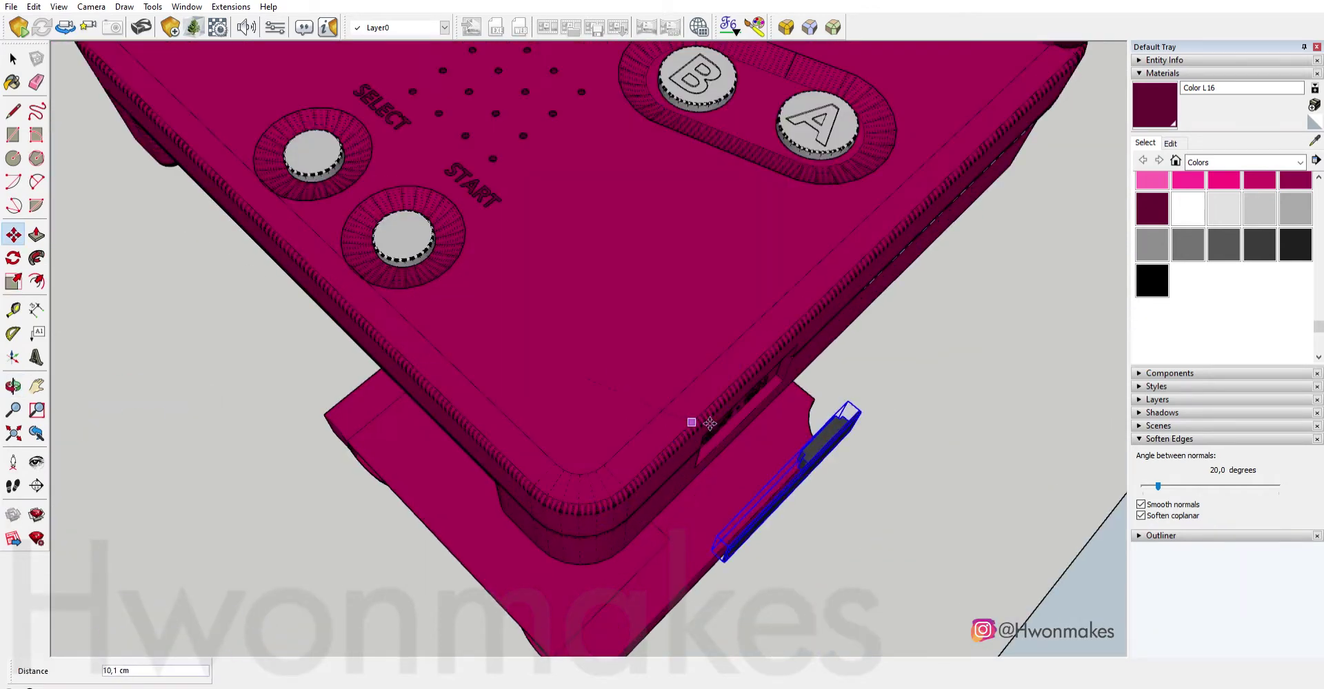
{"action": "key", "text": "q"}
{"action": "left_click", "coordinate": [823, 456]}
{"action": "type", "text": "180"}
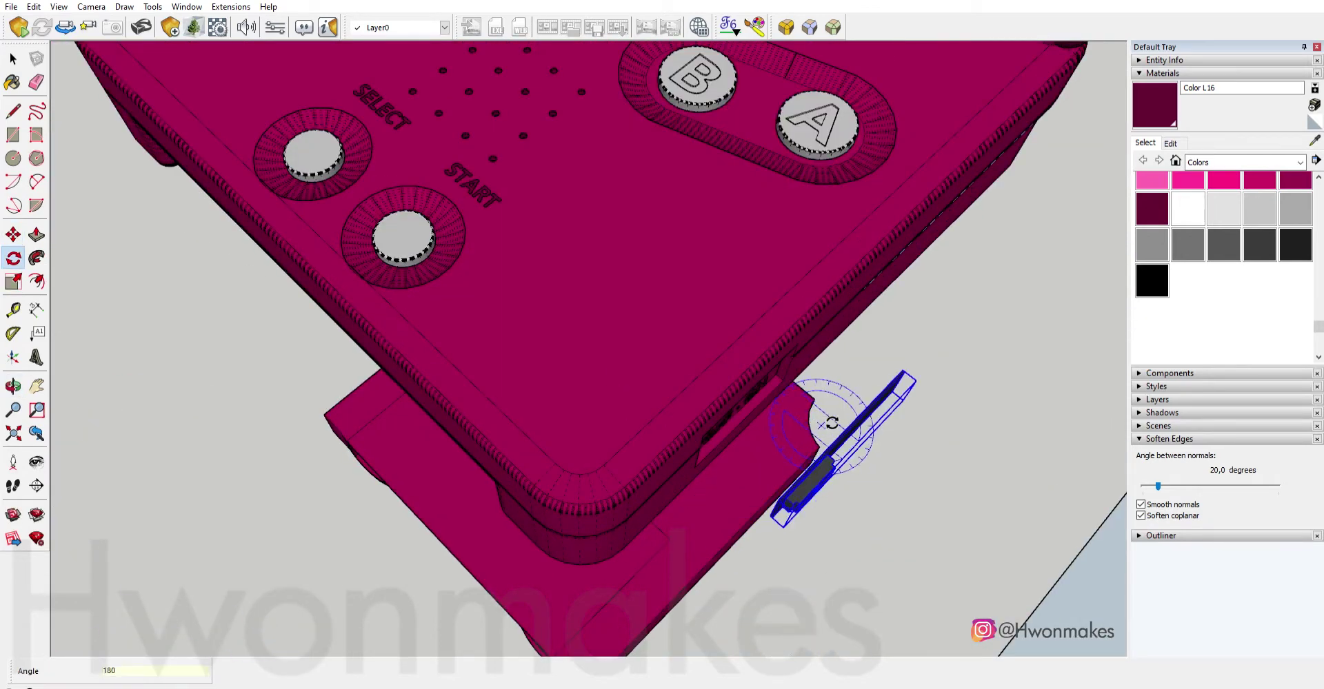
Seat the switch block in the OFF · ON slot, shifted toward the OFF side.
{"action": "key", "text": "m"}
{"action": "mouse_move", "coordinate": [833, 422]}
{"action": "middle_mouse_down"}
{"action": "mouse_move", "coordinate": [784, 453]}
{"action": "mouse_move", "coordinate": [795, 461]}
{"action": "mouse_move", "coordinate": [753, 346]}
{"action": "mouse_move", "coordinate": [537, 253]}
{"action": "middle_mouse_up"}
{"action": "scroll", "coordinate": [753, 346], "scroll_direction": "down", "scroll_amount": 3}
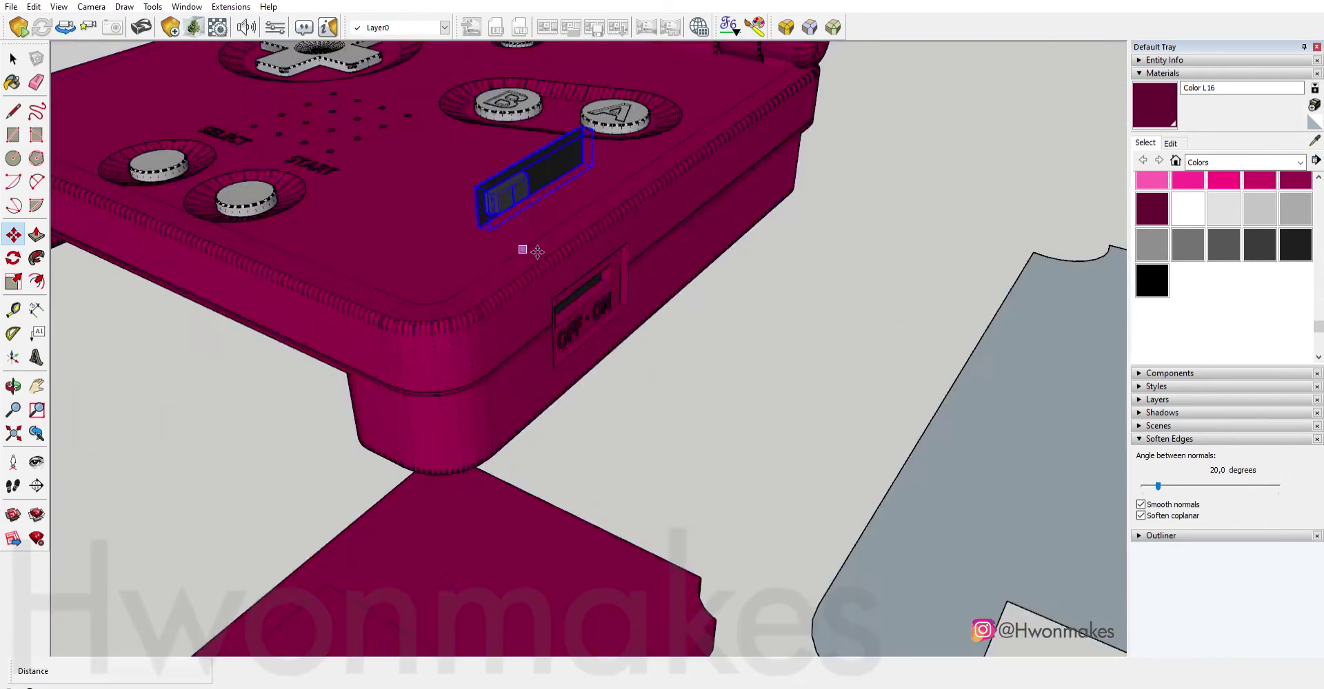
{"action": "scroll", "coordinate": [572, 297], "scroll_direction": "up", "scroll_amount": 3}
{"action": "scroll", "coordinate": [731, 331], "scroll_direction": "up", "scroll_amount": 3}
{"action": "scroll", "coordinate": [862, 303], "scroll_direction": "up", "scroll_amount": 2}
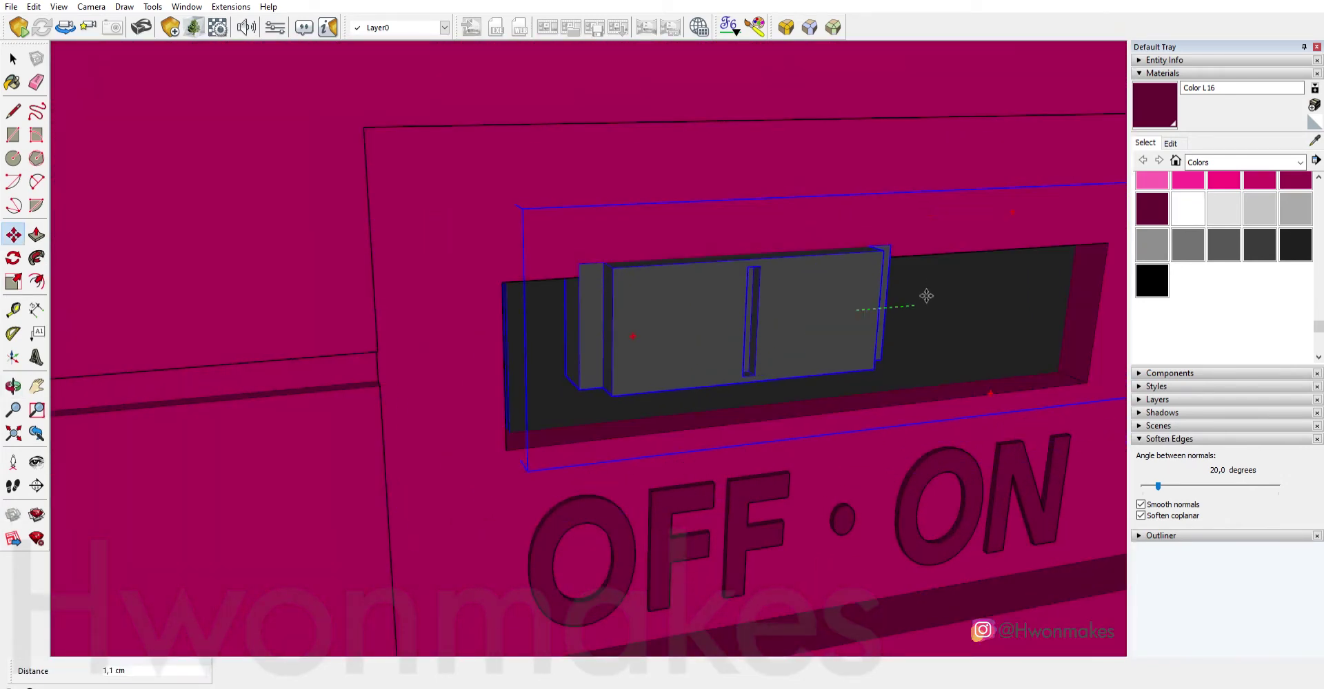
{"action": "middle_click_drag", "start_coordinate": [926, 295], "coordinate": [531, 343]}
{"action": "scroll", "coordinate": [549, 319], "scroll_direction": "up", "scroll_amount": 2}
{"action": "scroll", "coordinate": [591, 354], "scroll_direction": "down", "scroll_amount": 3}
{"action": "scroll", "coordinate": [847, 392], "scroll_direction": "up", "scroll_amount": 3}
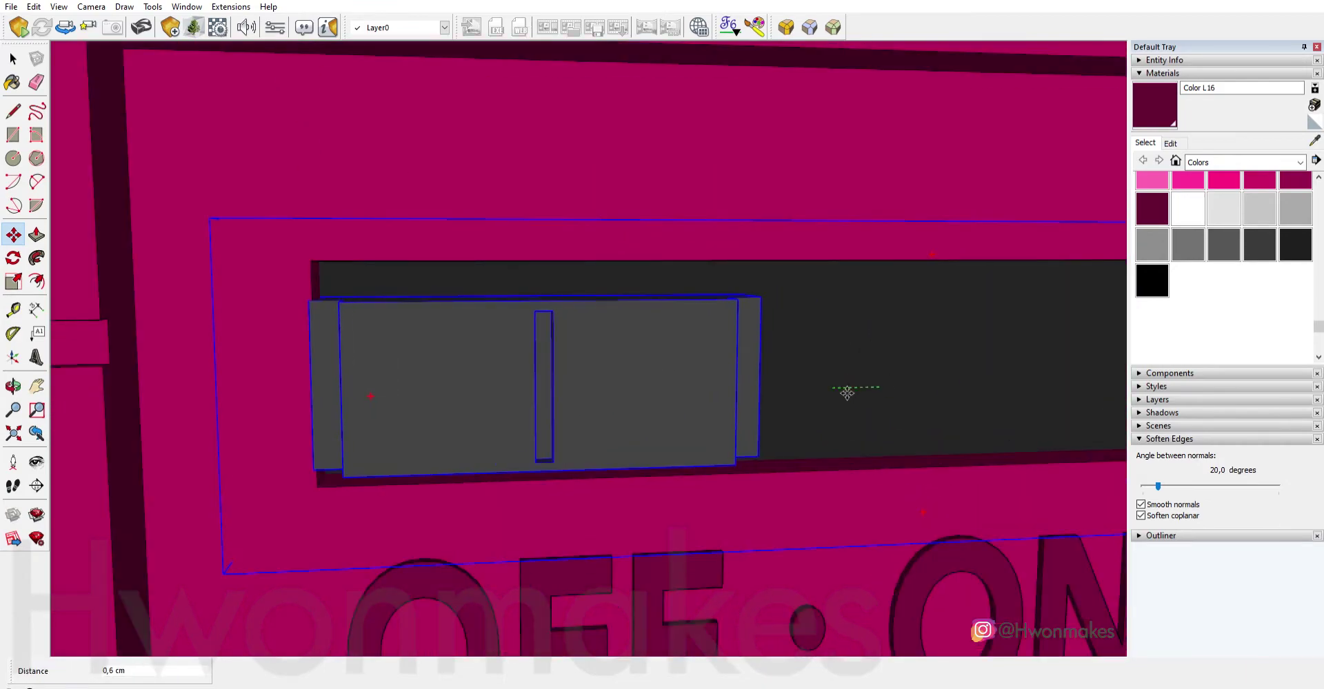
{"action": "scroll", "coordinate": [847, 391], "scroll_direction": "up", "scroll_amount": 2}
{"action": "scroll", "coordinate": [821, 355], "scroll_direction": "down", "scroll_amount": 5}
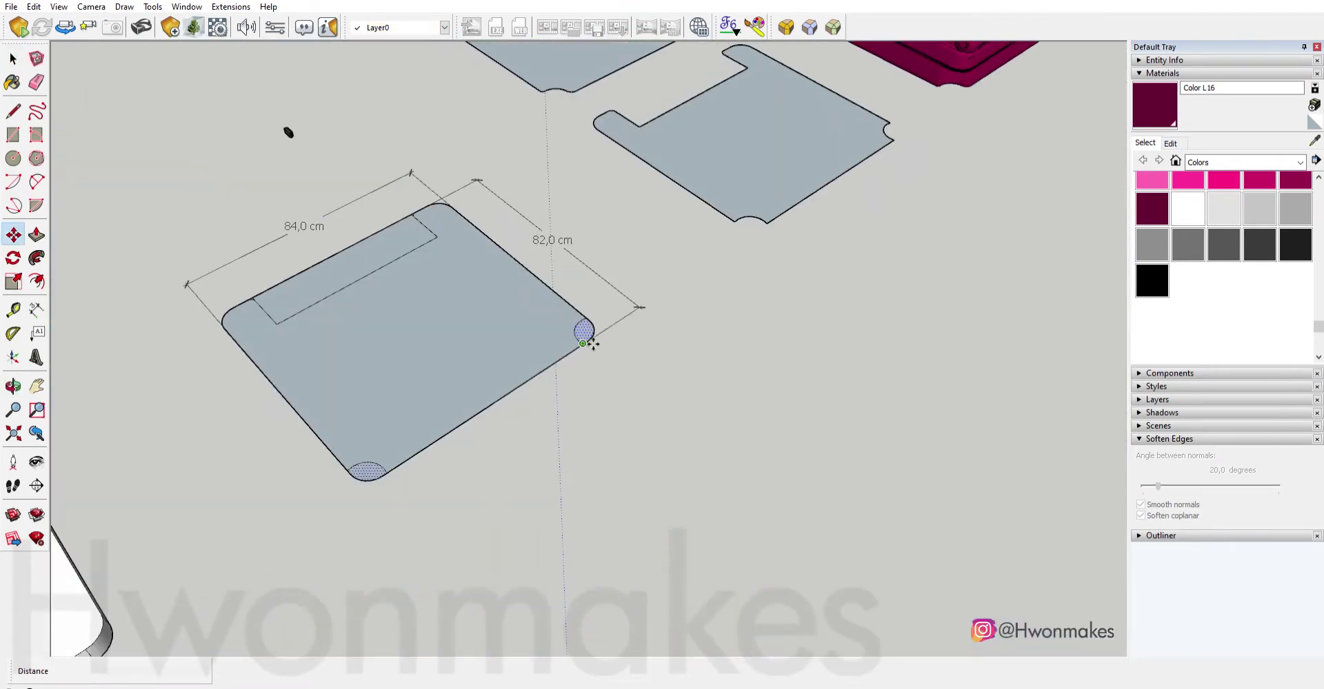
Start RoundCorner on the shoulder-button block's edges with a 0,6 cm offset and 6 segments.
{"action": "left_click", "coordinate": [583, 343], "text": "ctrl"}
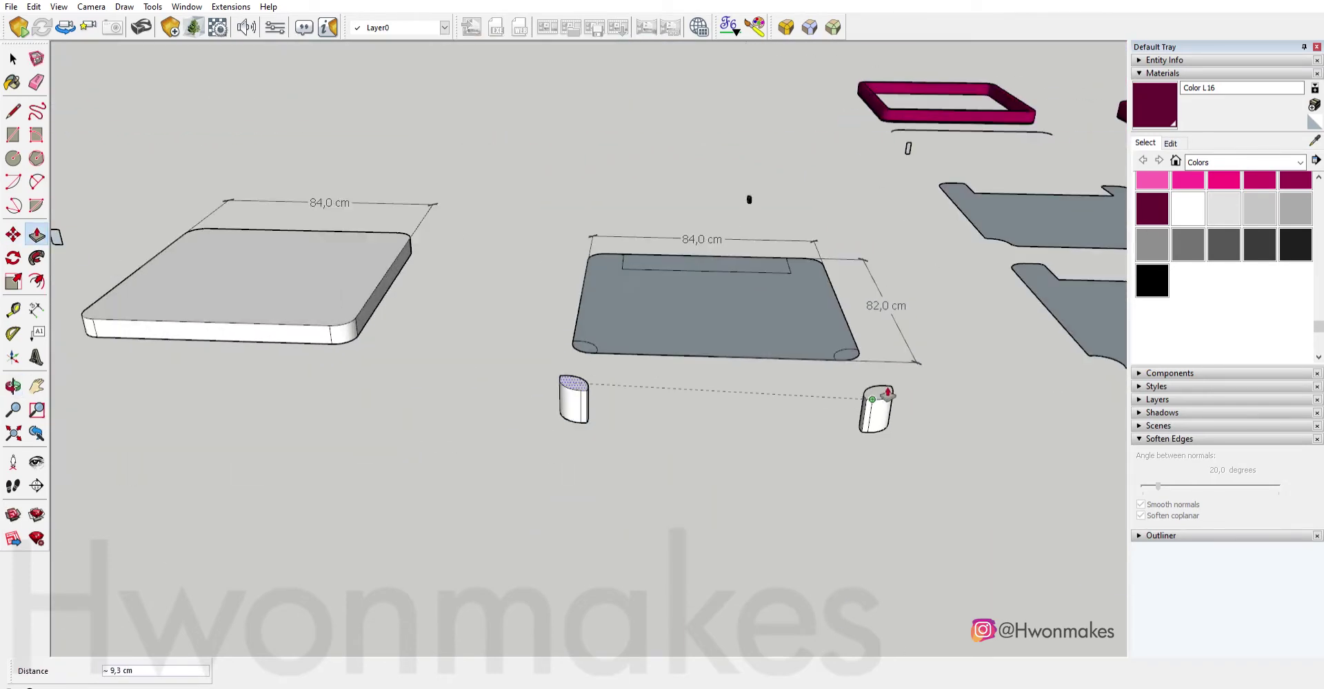
{"action": "scroll", "coordinate": [610, 424], "scroll_direction": "up", "scroll_amount": 2}
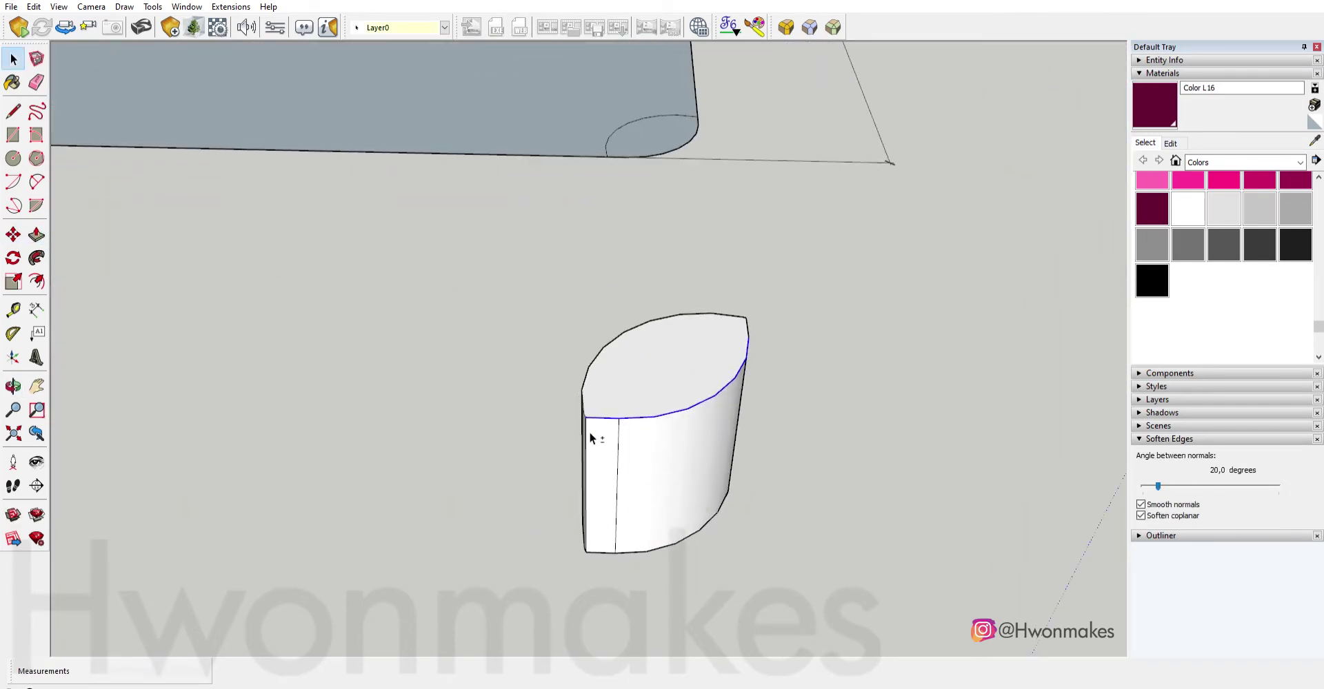
{"action": "scroll", "coordinate": [692, 524], "scroll_direction": "up", "scroll_amount": 3}
{"action": "middle_click_drag", "start_coordinate": [752, 488], "coordinate": [764, 380]}
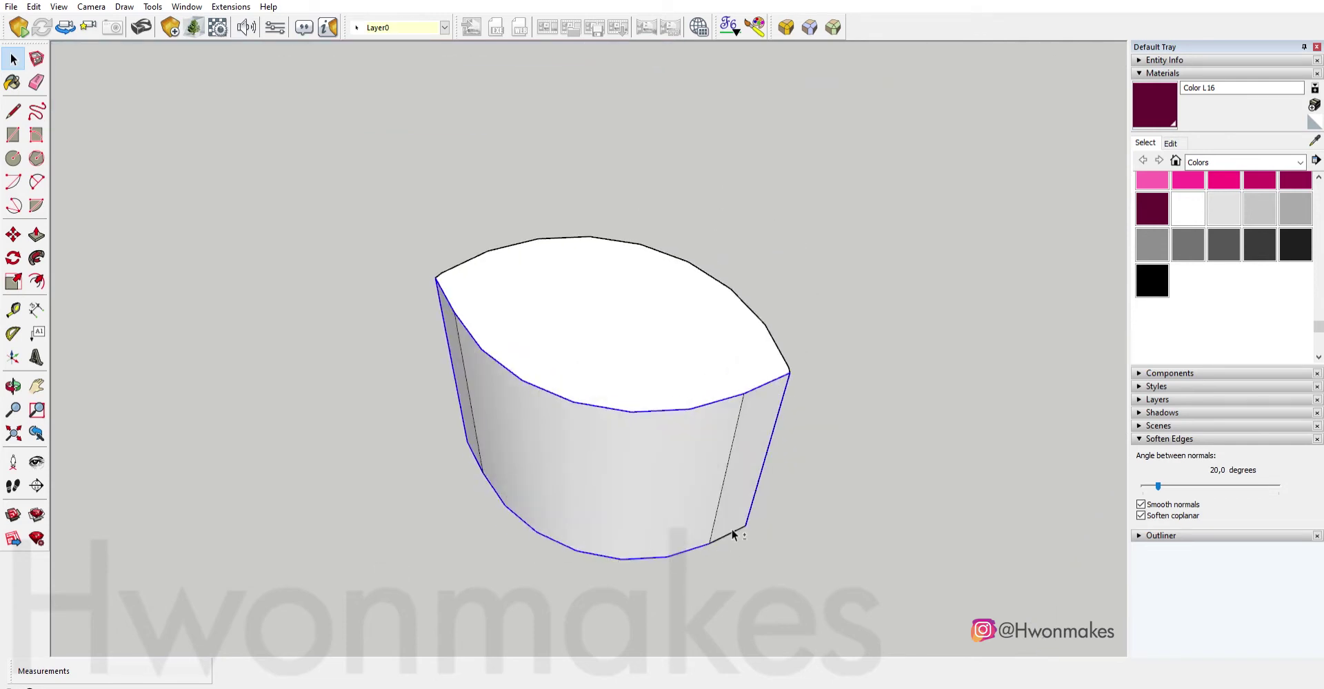
{"action": "left_click", "coordinate": [786, 27]}
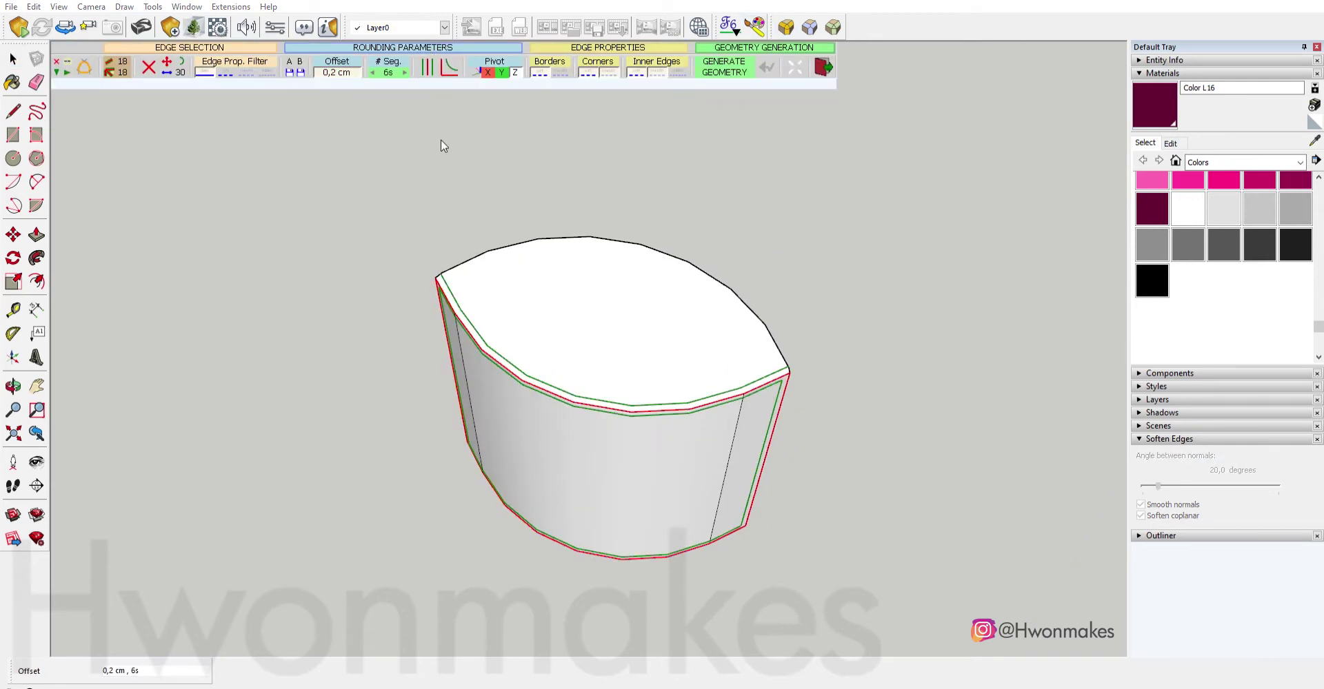
{"action": "scroll", "coordinate": [591, 319], "scroll_direction": "down", "scroll_amount": 5}
{"action": "scroll", "coordinate": [574, 483], "scroll_direction": "up", "scroll_amount": 8}
{"action": "scroll", "coordinate": [591, 505], "scroll_direction": "up", "scroll_amount": 2}
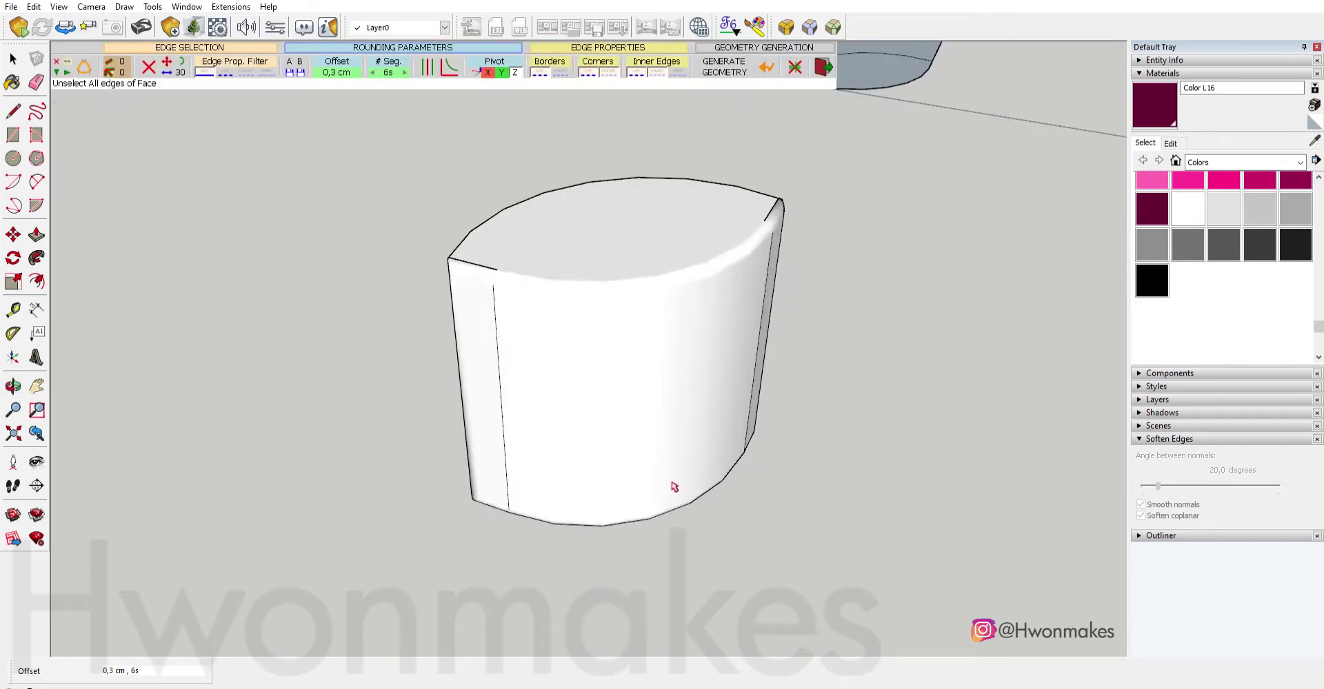
Round the curved side edges and top rim, then select the rounded piece.
{"action": "left_click", "coordinate": [674, 487]}
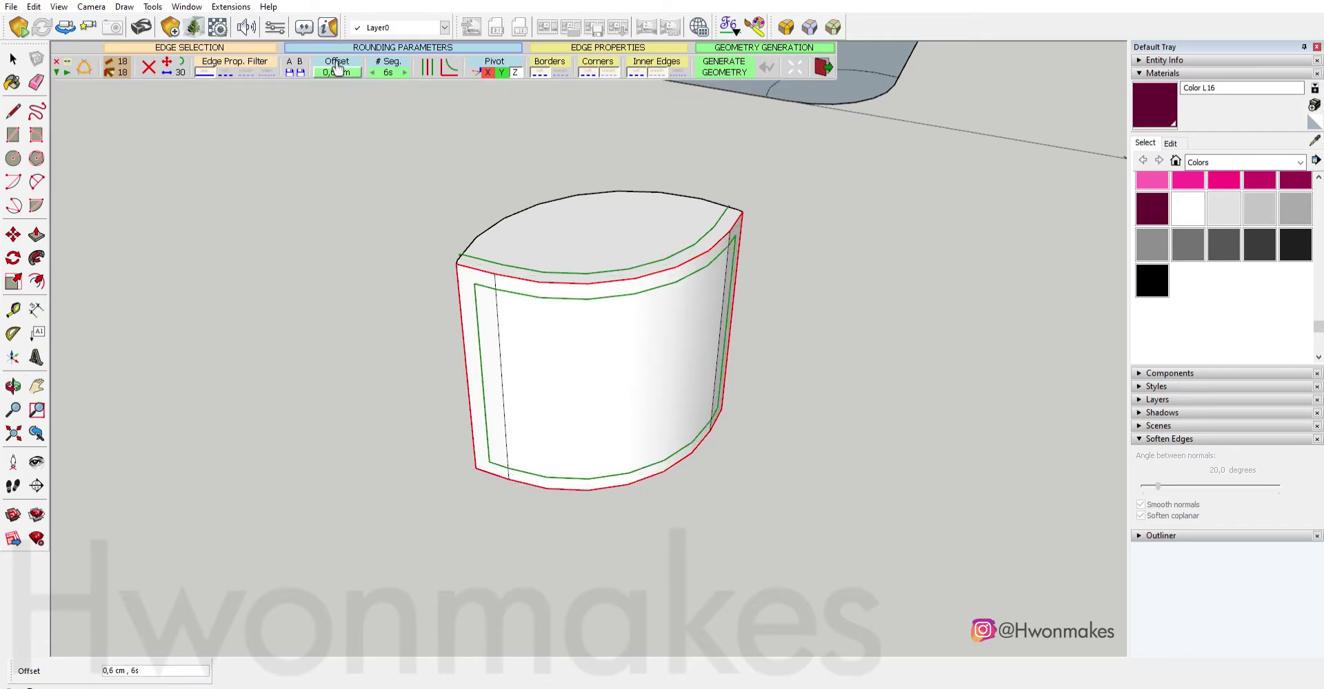
{"action": "mouse_move", "coordinate": [579, 283]}
{"action": "middle_mouse_down"}
{"action": "mouse_move", "coordinate": [550, 302]}
{"action": "mouse_move", "coordinate": [866, 395]}
{"action": "middle_mouse_up"}
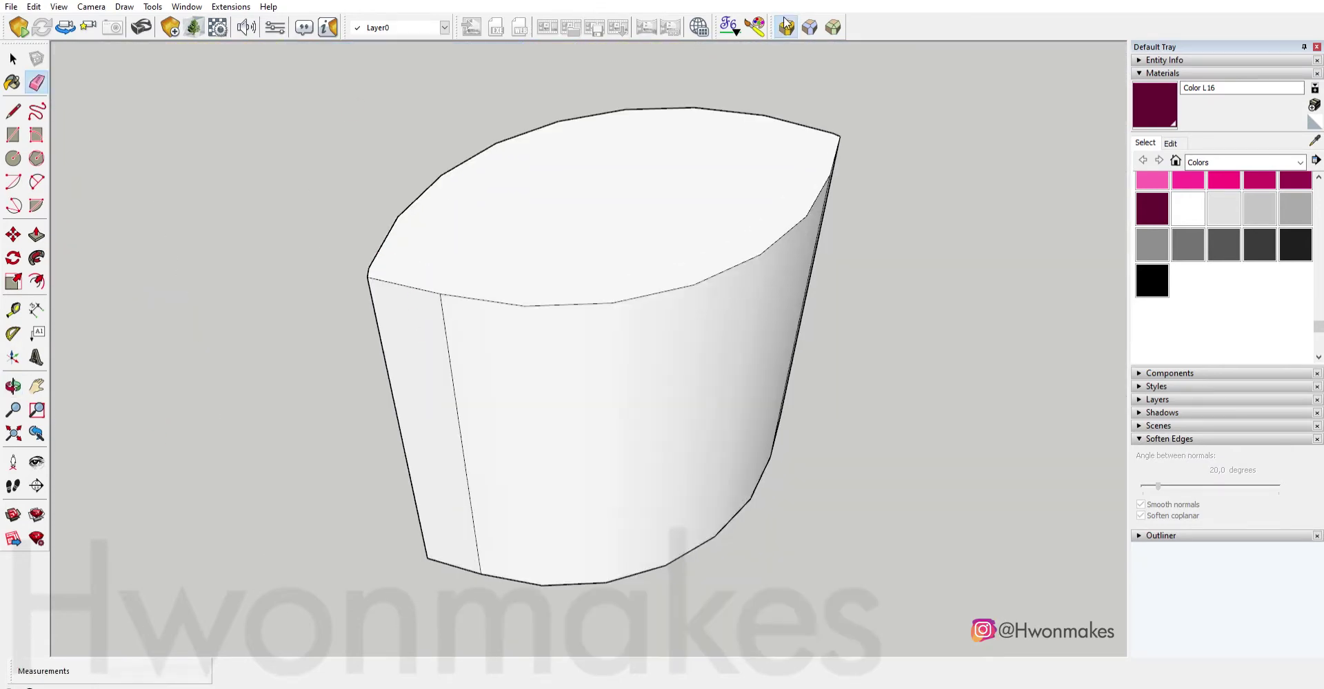
{"action": "left_click", "coordinate": [786, 24]}
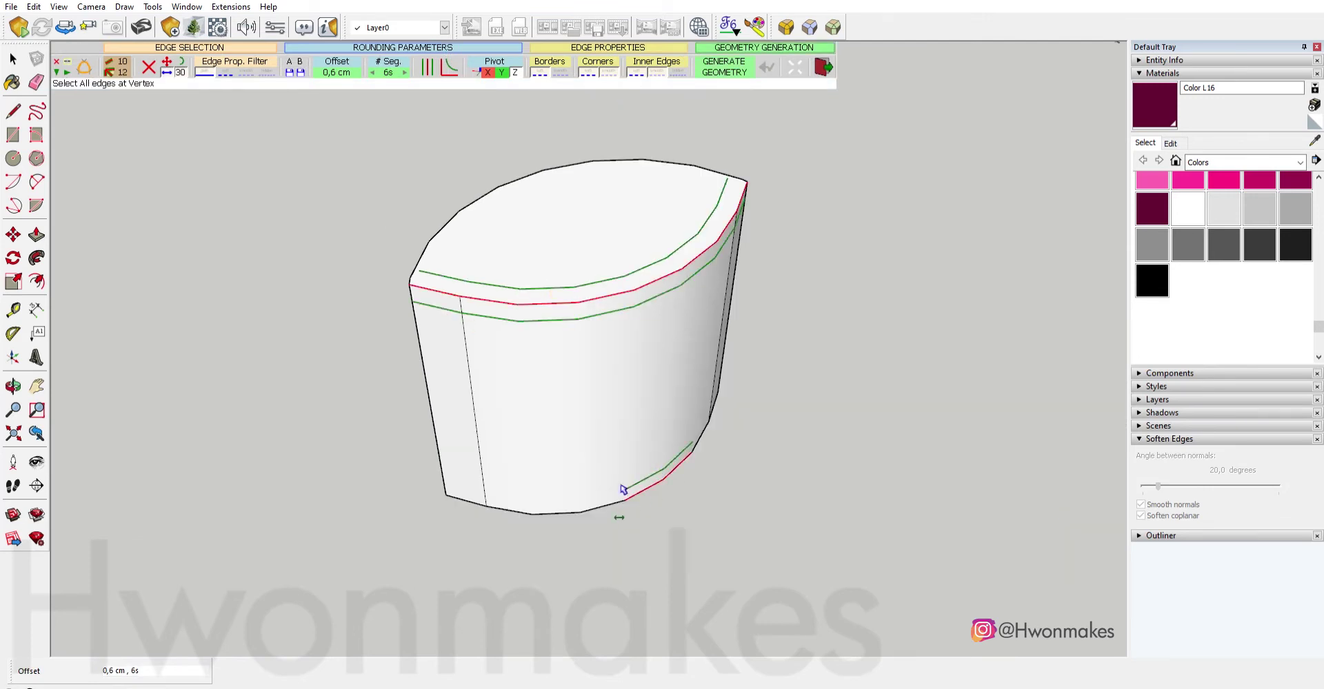
{"action": "middle_click_drag", "start_coordinate": [433, 403], "coordinate": [409, 59]}
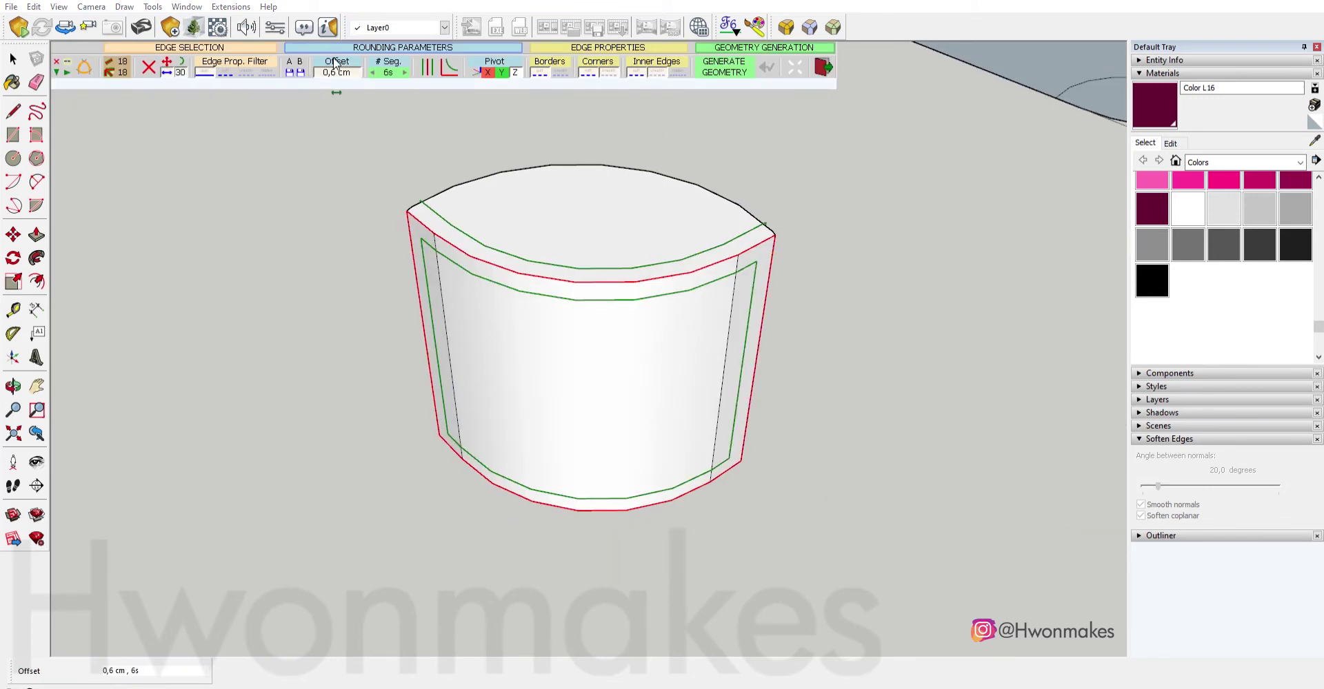
{"action": "key", "text": "Return"}
{"action": "key", "text": "space"}
{"action": "scroll", "coordinate": [366, 251], "scroll_direction": "down", "scroll_amount": 3}
{"action": "left_click_drag", "start_coordinate": [334, 158], "coordinate": [706, 433]}
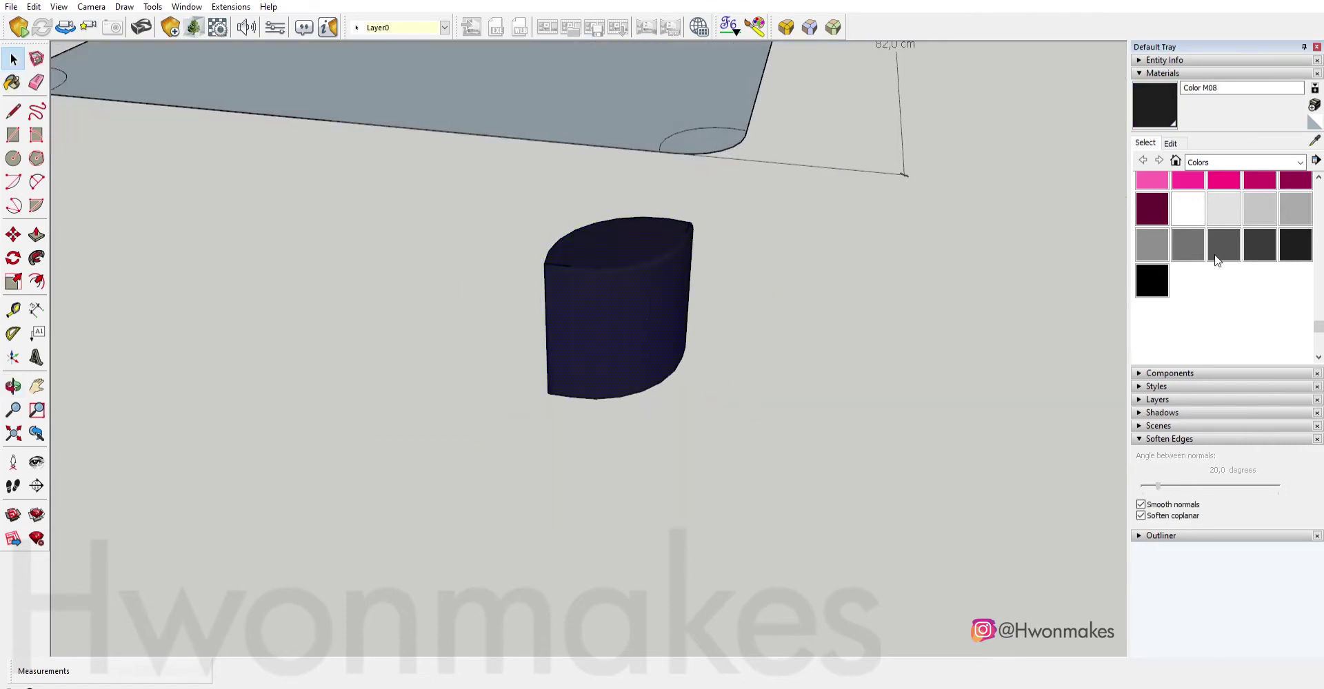
Paint the rounded button dark grey (Color M07) and place a second copy beside it.
{"action": "left_click", "coordinate": [1220, 251]}
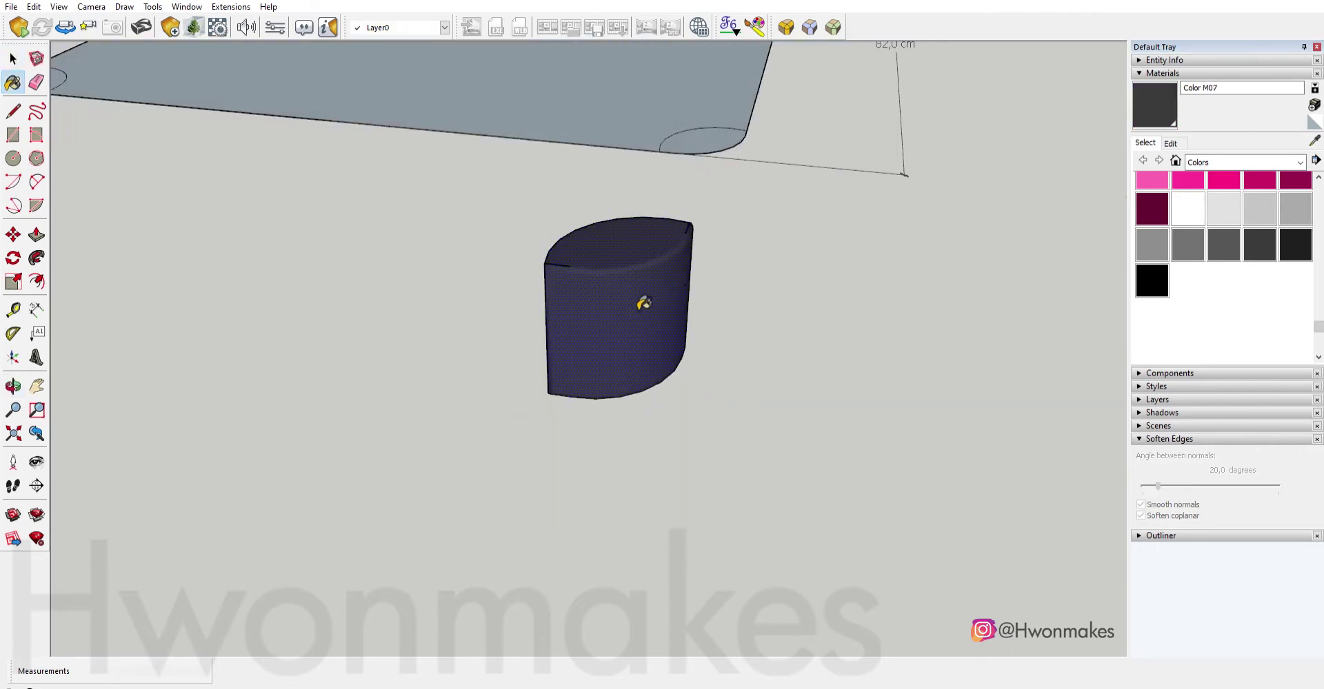
{"action": "scroll", "coordinate": [603, 399], "scroll_direction": "down", "scroll_amount": 3}
{"action": "scroll", "coordinate": [673, 357], "scroll_direction": "up", "scroll_amount": 3}
{"action": "left_click", "coordinate": [673, 344]}
{"action": "key", "text": "space"}
{"action": "left_click", "coordinate": [664, 326]}
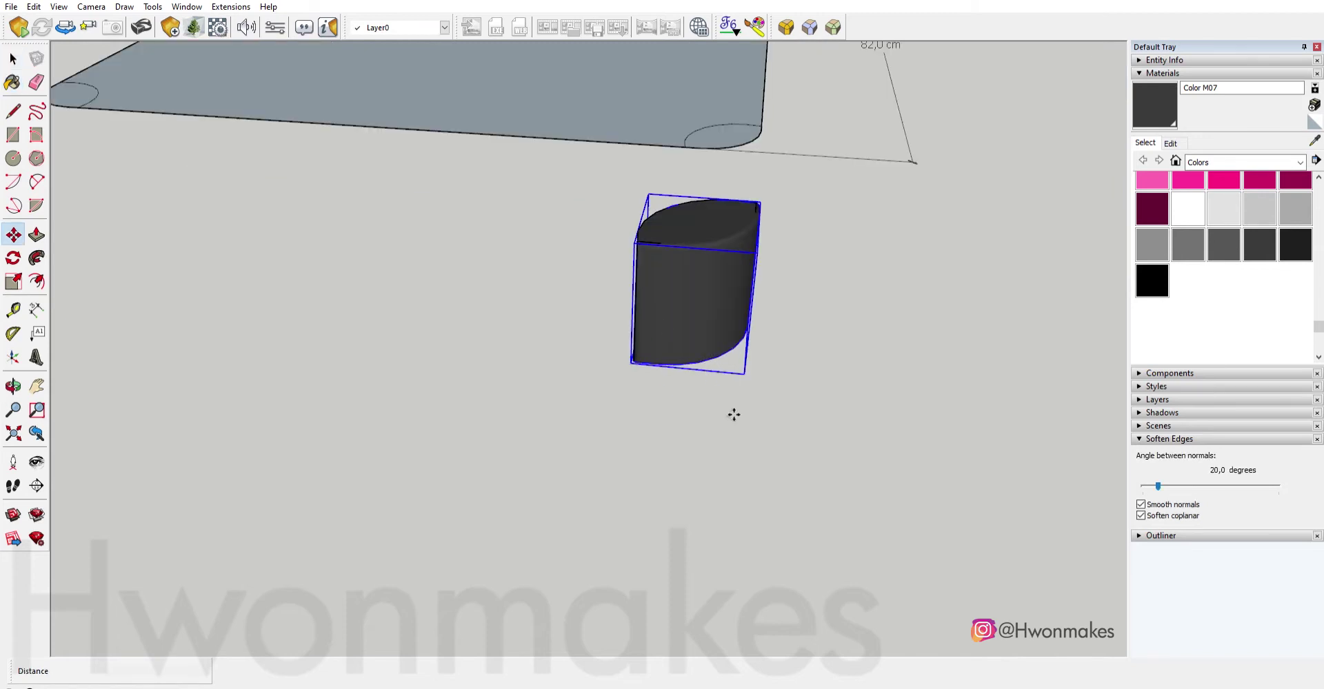
{"action": "middle_click_drag", "start_coordinate": [734, 414], "coordinate": [689, 406]}
{"action": "key", "text": "space"}
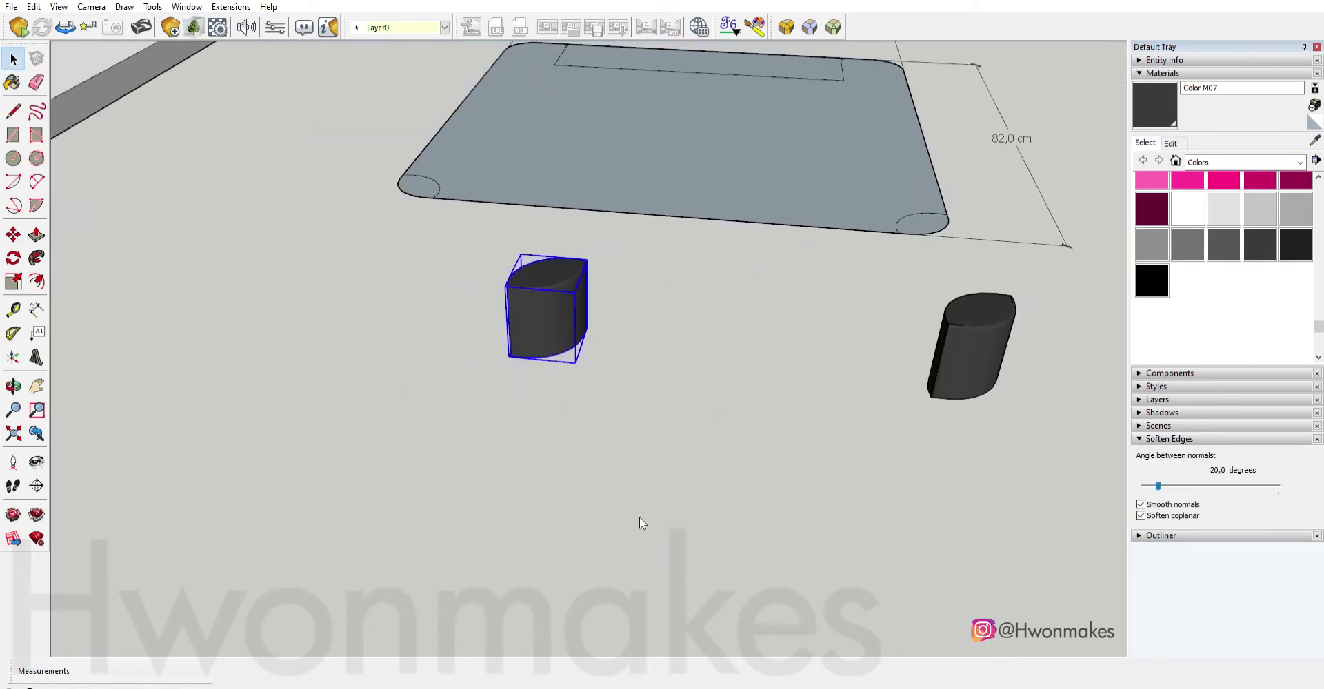
Move the left button piece toward the 84 × 82 cm base.
{"action": "mouse_move", "coordinate": [639, 517]}
{"action": "middle_mouse_down"}
{"action": "mouse_move", "coordinate": [546, 348]}
{"action": "mouse_move", "coordinate": [752, 221]}
{"action": "mouse_move", "coordinate": [338, 271]}
{"action": "mouse_move", "coordinate": [473, 299]}
{"action": "middle_mouse_up"}
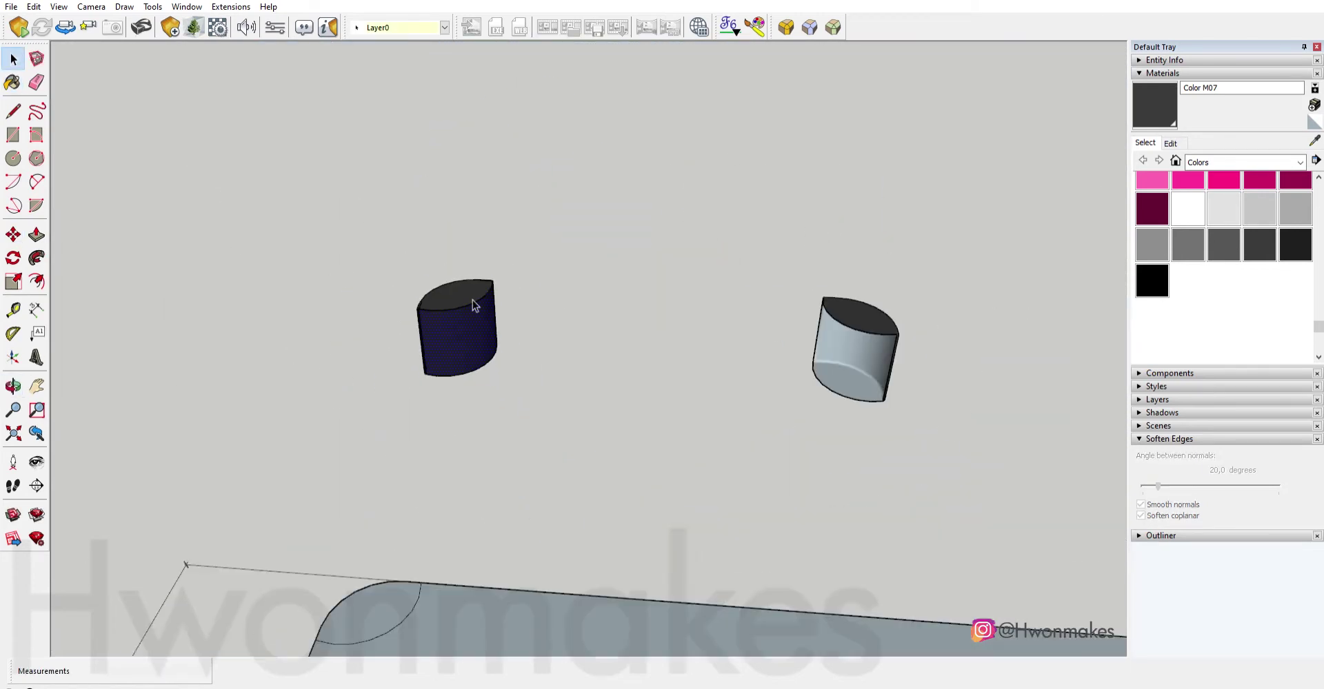
{"action": "left_click_drag", "start_coordinate": [364, 228], "coordinate": [593, 464]}
{"action": "left_click", "coordinate": [842, 354]}
{"action": "left_click", "coordinate": [517, 340]}
{"action": "key", "text": "m"}
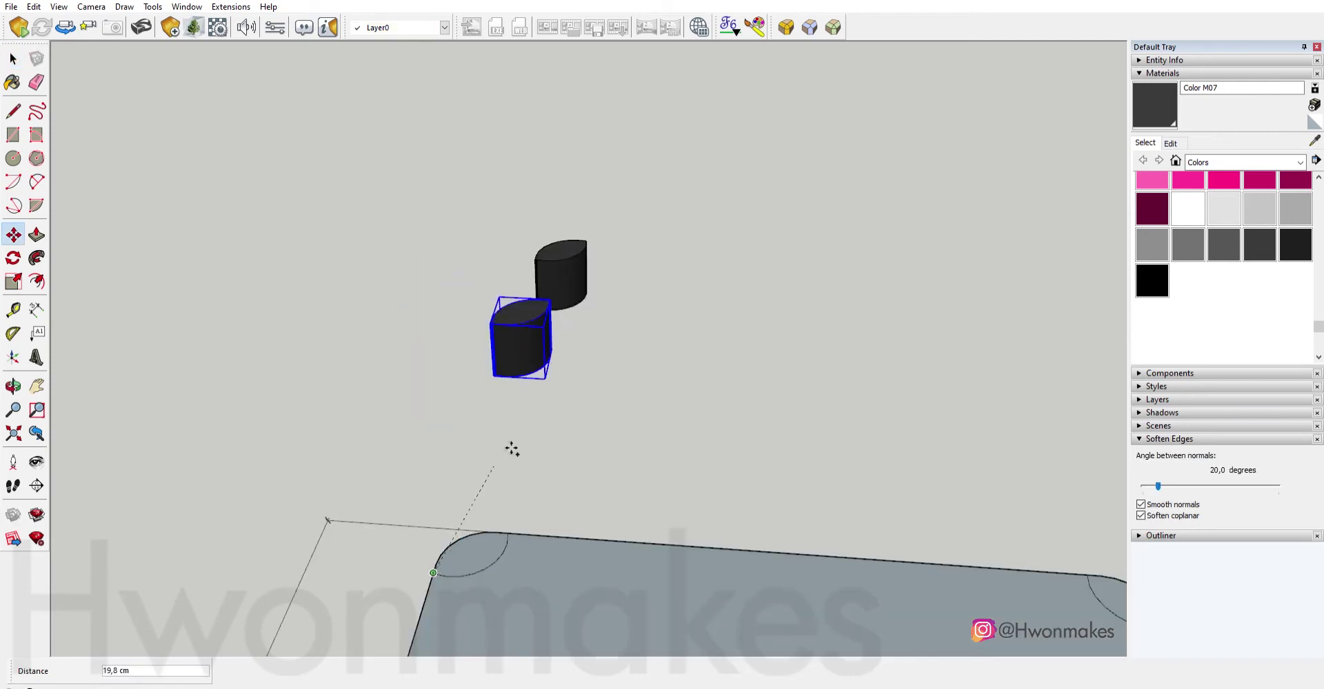
{"action": "middle_click_drag", "start_coordinate": [512, 449], "coordinate": [908, 527]}
{"action": "key", "text": "space"}
Set the button piece down on the left corner of the grey plate.
{"action": "middle_click_drag", "start_coordinate": [1063, 299], "coordinate": [676, 391]}
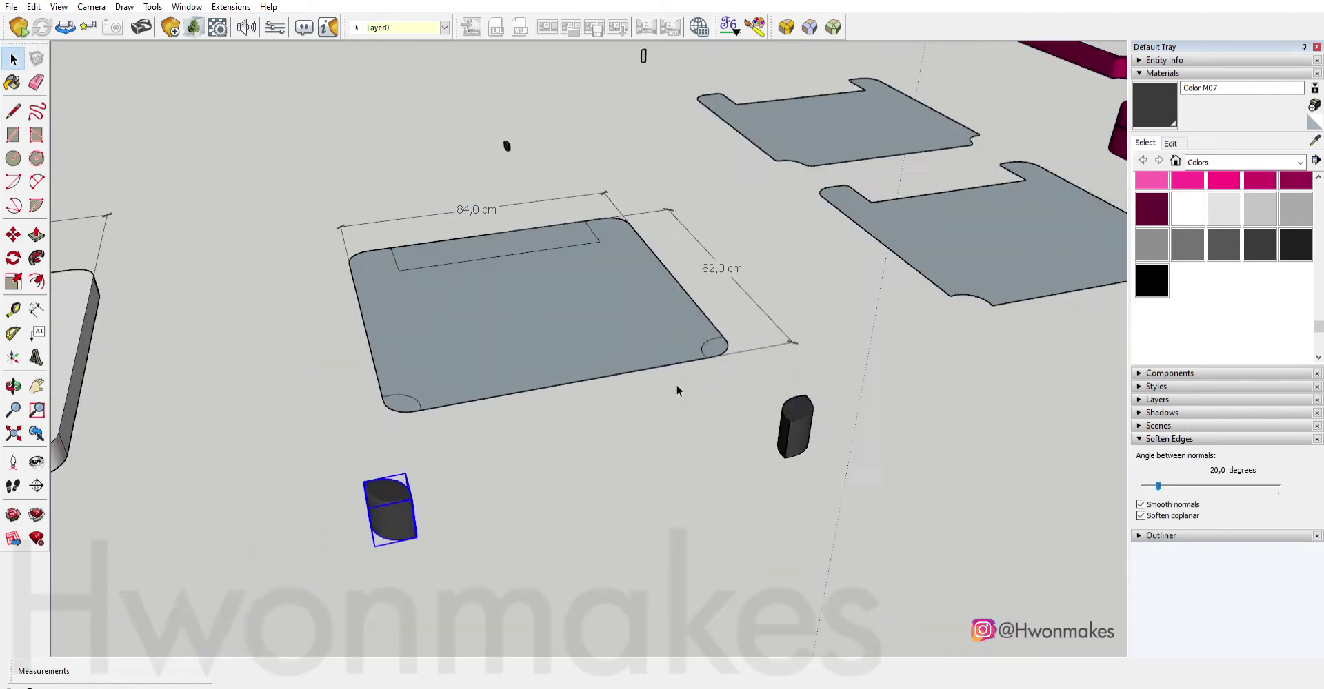
{"action": "left_click", "coordinate": [404, 505], "text": "ctrl"}
{"action": "key", "text": "m"}
{"action": "left_click", "coordinate": [403, 505]}
{"action": "scroll", "coordinate": [425, 384], "scroll_direction": "up", "scroll_amount": 5}
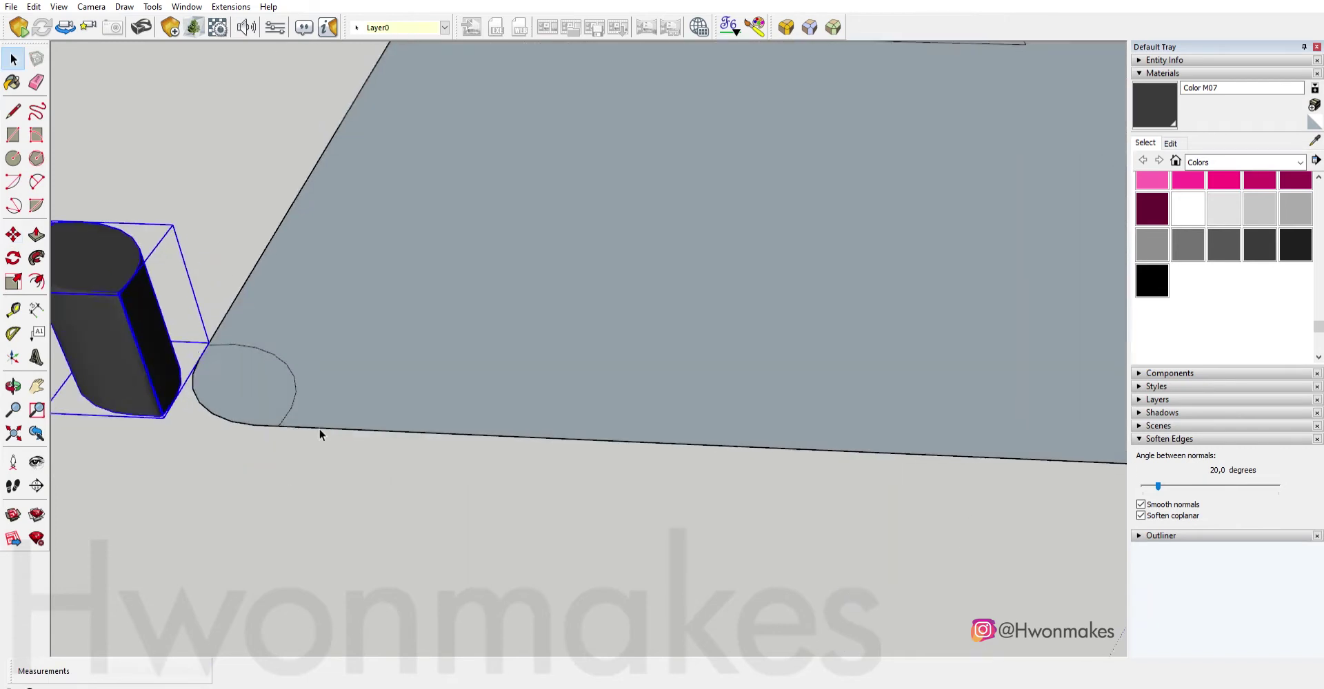
{"action": "left_click", "coordinate": [304, 400]}
{"action": "key", "text": "space"}
{"action": "scroll", "coordinate": [304, 401], "scroll_direction": "down", "scroll_amount": 5}
{"action": "middle_click_drag", "start_coordinate": [591, 334], "coordinate": [590, 392]}
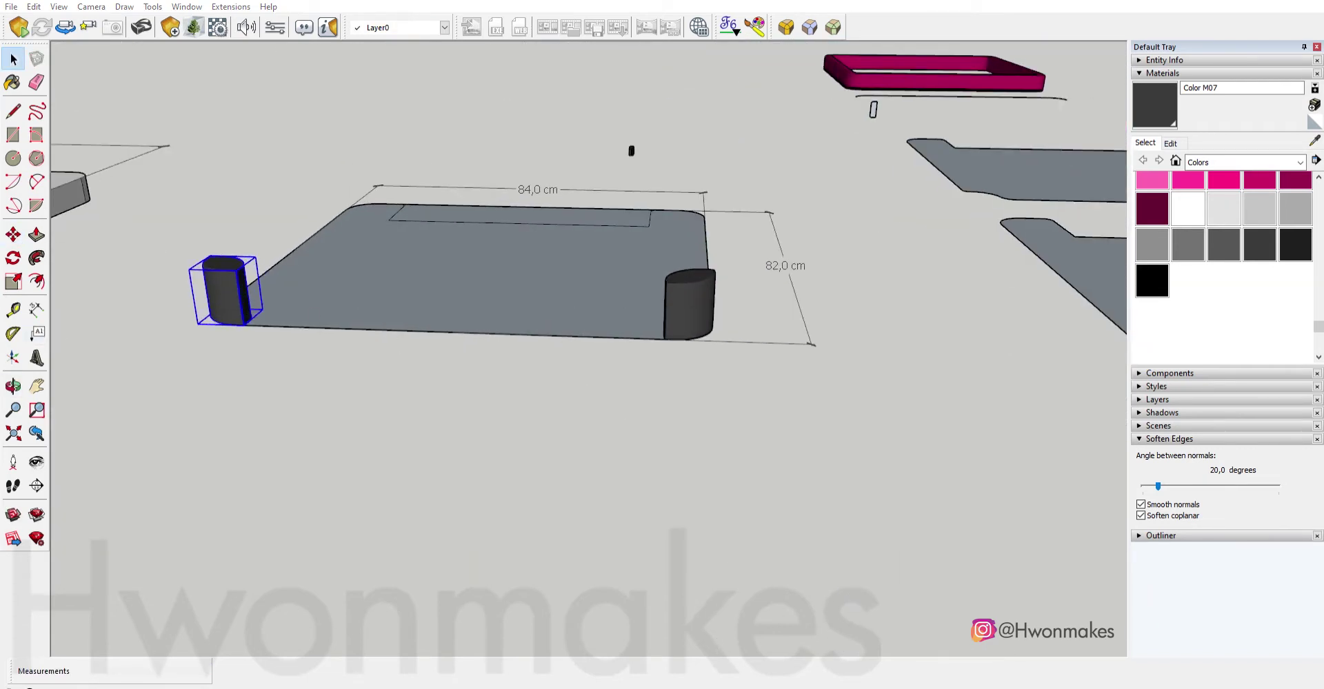
Paste the LR lettering component against the button and scale it down.
{"action": "key", "text": "ctrl+v"}
{"action": "scroll", "coordinate": [667, 350], "scroll_direction": "up", "scroll_amount": 4}
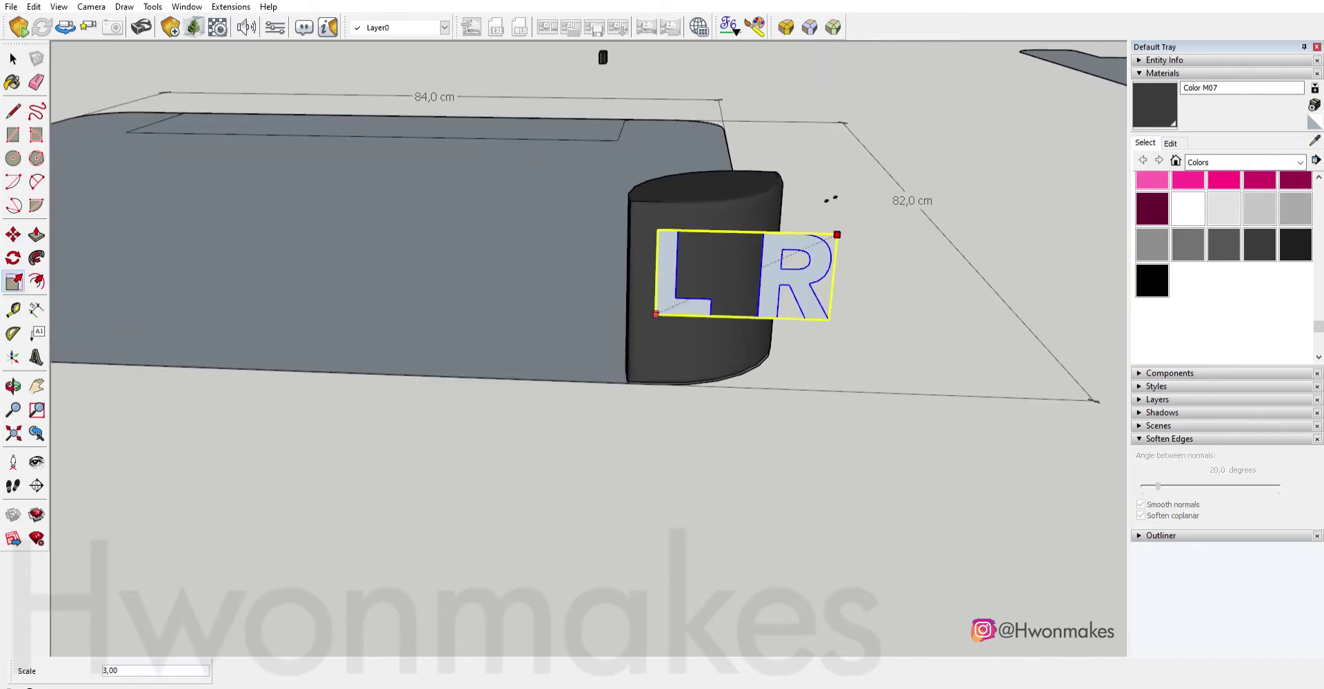
{"action": "middle_click_drag", "start_coordinate": [748, 317], "coordinate": [753, 313]}
{"action": "scroll", "coordinate": [753, 314], "scroll_direction": "down", "scroll_amount": 2}
{"action": "left_click", "coordinate": [709, 288]}
{"action": "key", "text": "s"}
{"action": "scroll", "coordinate": [709, 288], "scroll_direction": "down", "scroll_amount": 3}
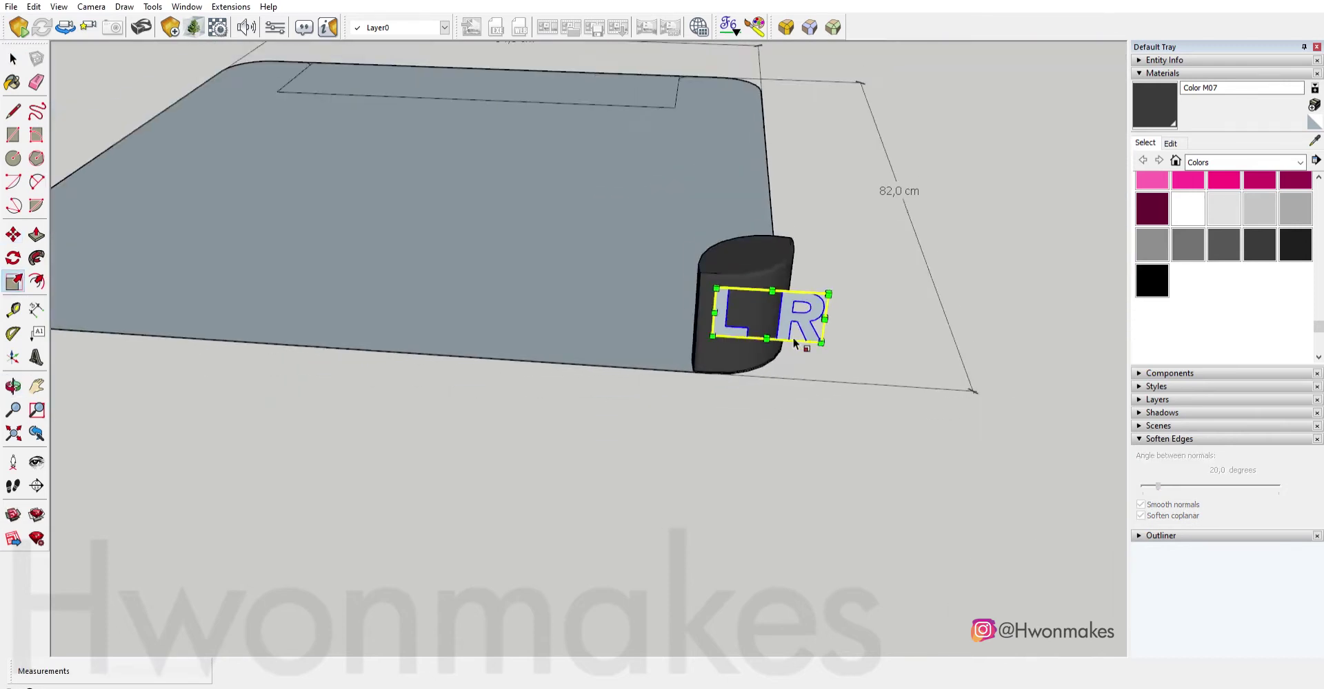
{"action": "scroll", "coordinate": [773, 398], "scroll_direction": "up", "scroll_amount": 2}
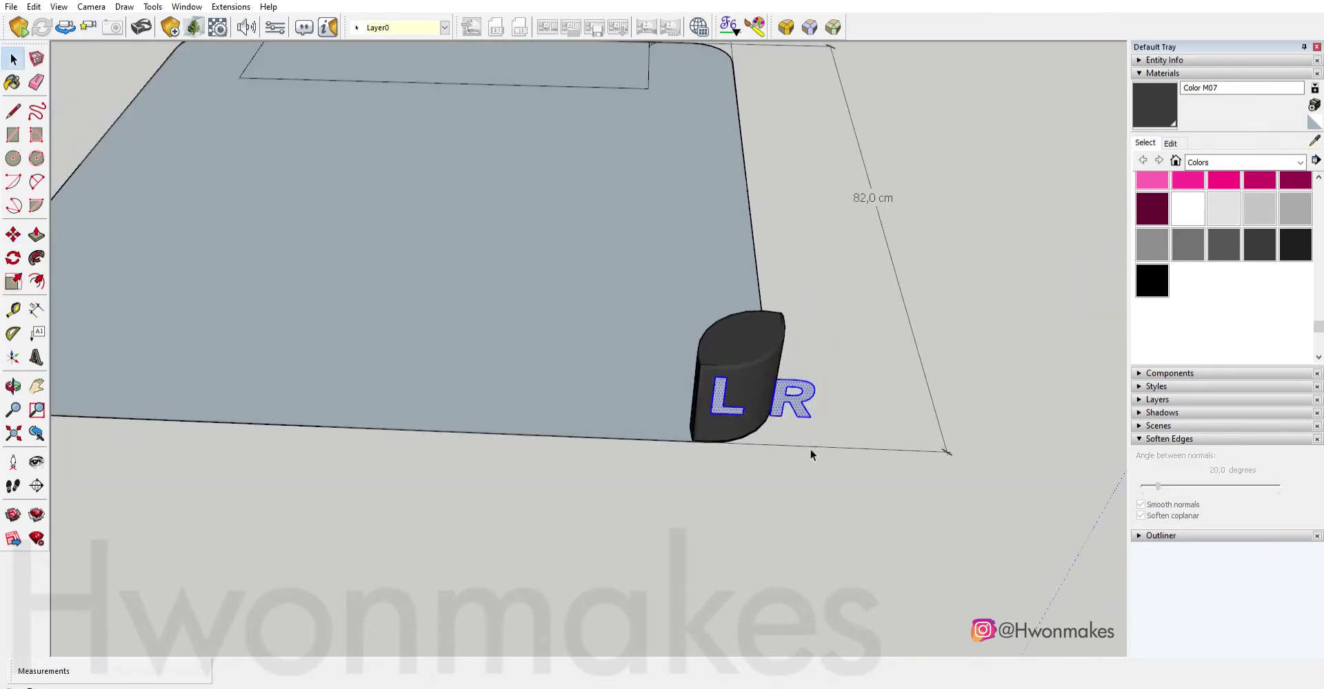
Carry the R lettering across and seat it on the other shoulder button.
{"action": "middle_click_drag", "start_coordinate": [753, 408], "coordinate": [795, 400]}
{"action": "key", "text": "m"}
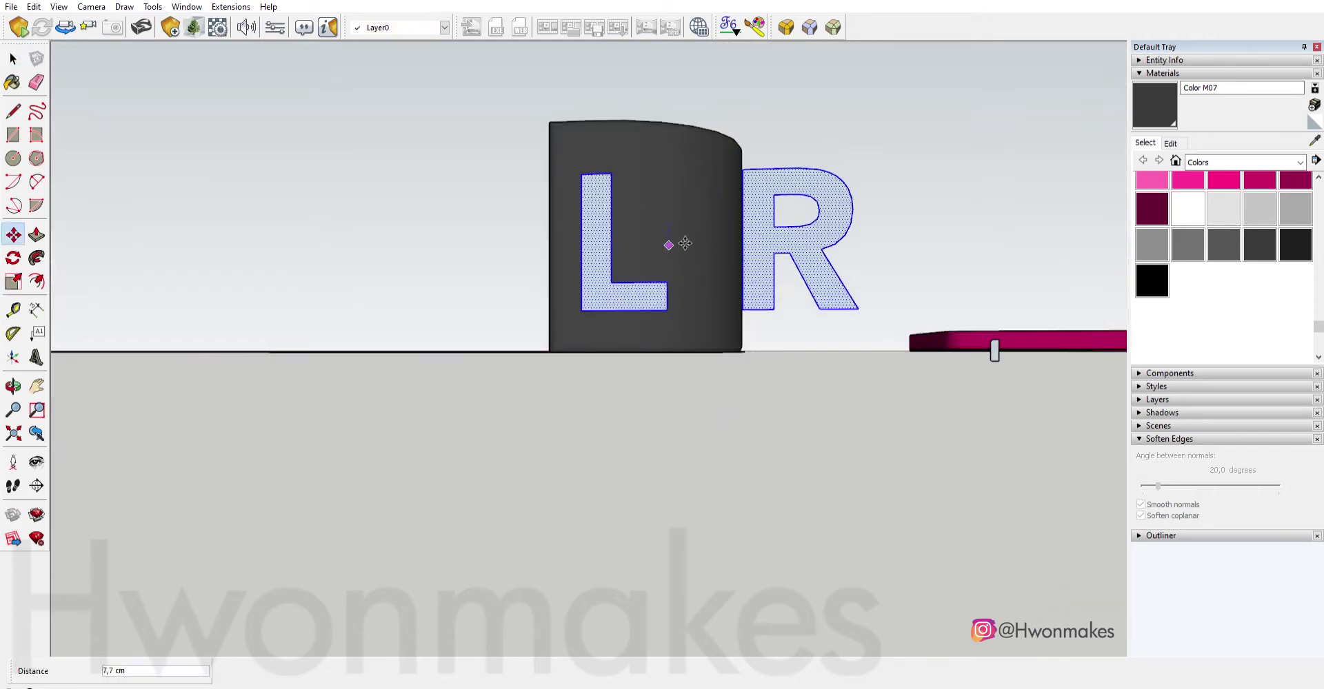
{"action": "mouse_move", "coordinate": [677, 242]}
{"action": "middle_mouse_down"}
{"action": "mouse_move", "coordinate": [703, 468]}
{"action": "mouse_move", "coordinate": [662, 376]}
{"action": "middle_mouse_up"}
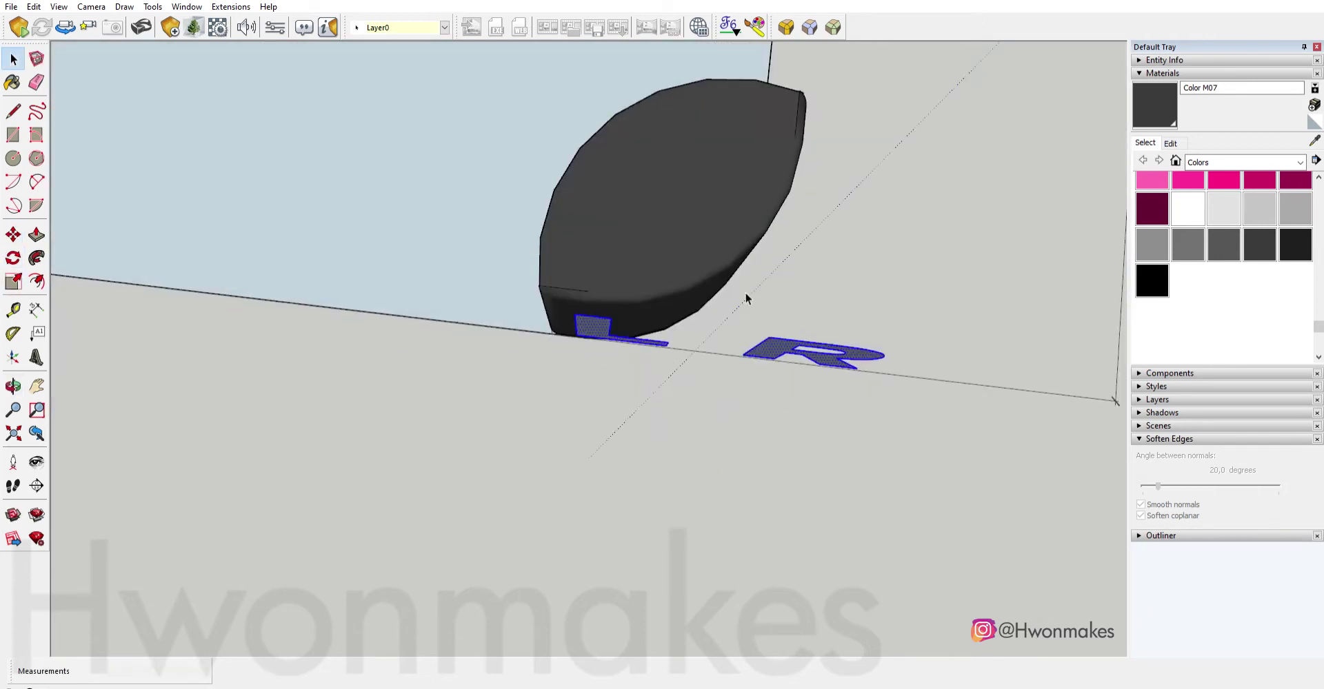
{"action": "middle_click_drag", "start_coordinate": [746, 298], "coordinate": [514, 469]}
{"action": "left_click", "coordinate": [388, 368]}
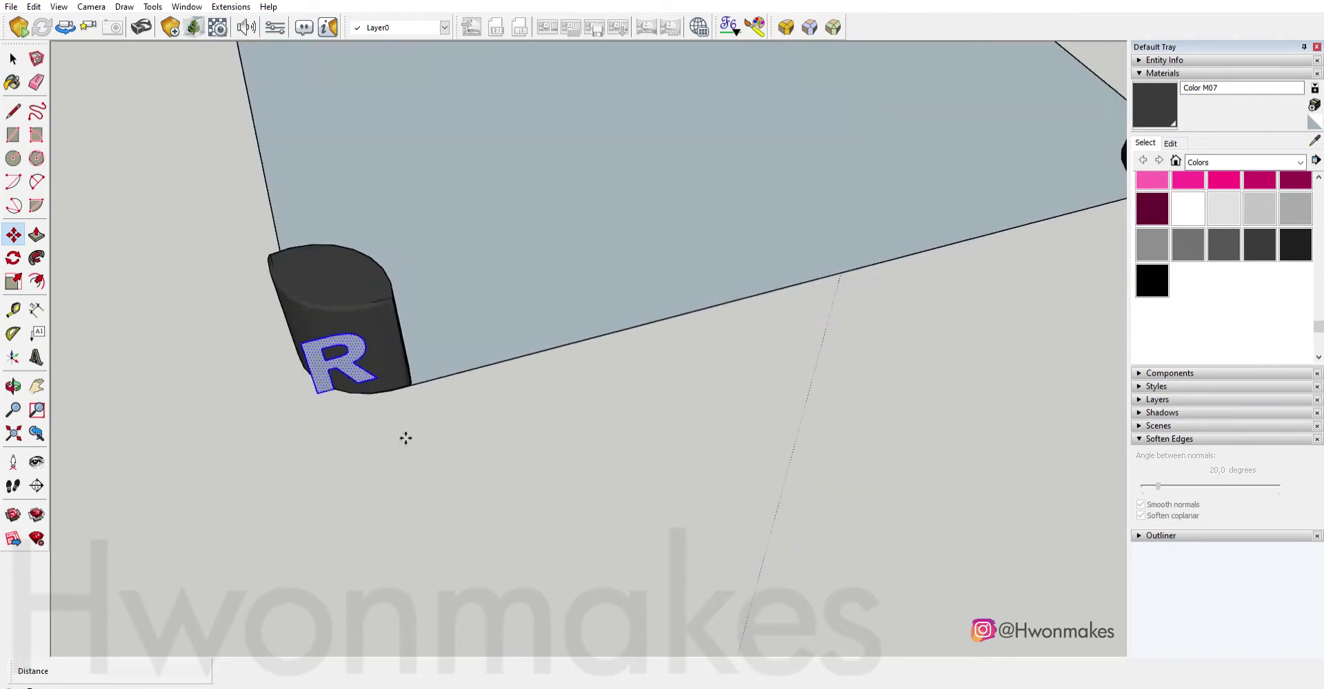
{"action": "key", "text": "space"}
Delete the unwanted large face beneath the lettering.
{"action": "scroll", "coordinate": [606, 394], "scroll_direction": "down", "scroll_amount": 5}
{"action": "scroll", "coordinate": [710, 308], "scroll_direction": "up", "scroll_amount": 5}
{"action": "left_click", "coordinate": [509, 313]}
{"action": "scroll", "coordinate": [508, 313], "scroll_direction": "down", "scroll_amount": 4}
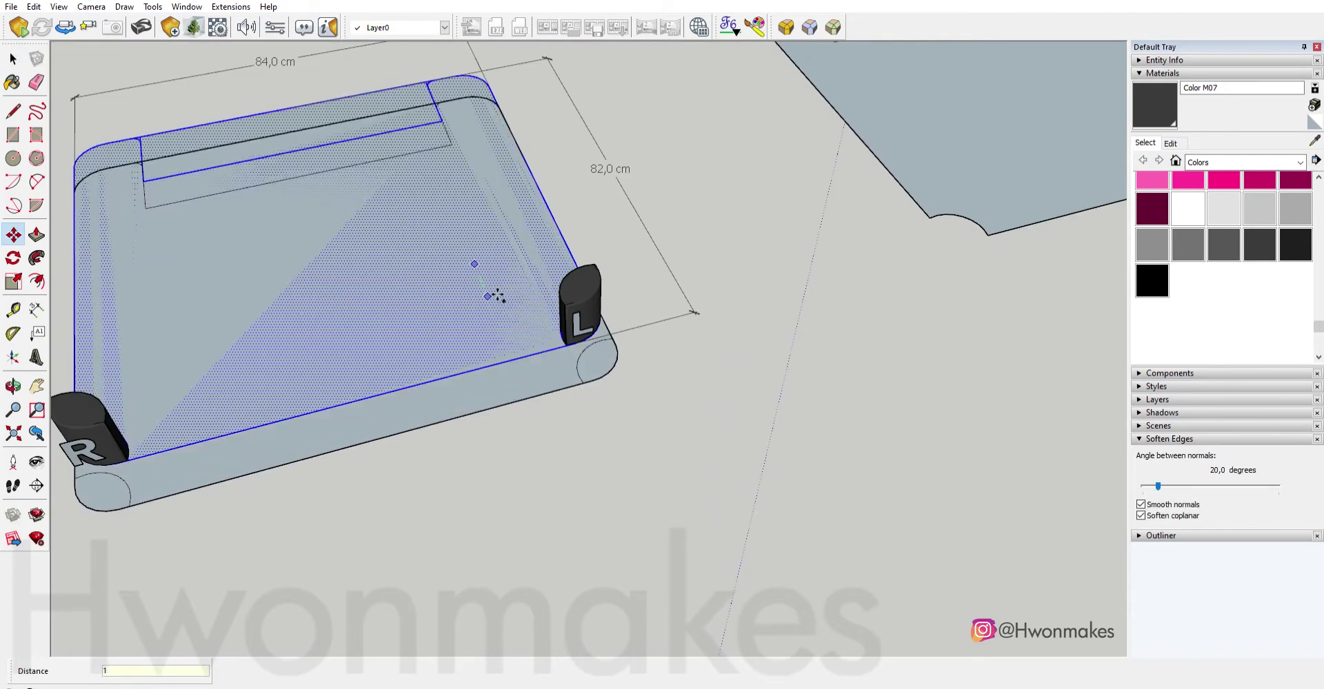
{"action": "middle_click_drag", "start_coordinate": [473, 261], "coordinate": [643, 445]}
{"action": "key", "text": "Delete"}
{"action": "scroll", "coordinate": [657, 429], "scroll_direction": "up", "scroll_amount": 5}
Finish the vertical edge, select the arc, and cancel the leftover line.
{"action": "scroll", "coordinate": [656, 429], "scroll_direction": "up", "scroll_amount": 2}
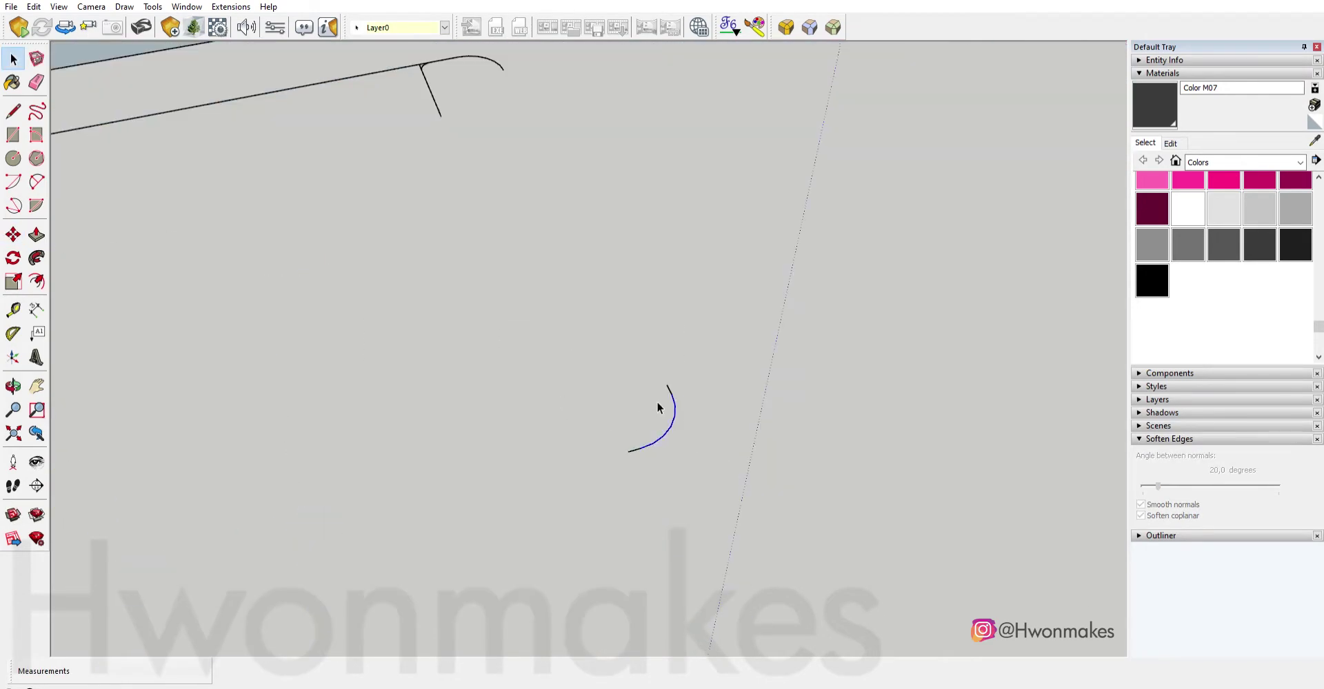
{"action": "key", "text": "p"}
{"action": "scroll", "coordinate": [657, 432], "scroll_direction": "up", "scroll_amount": 2}
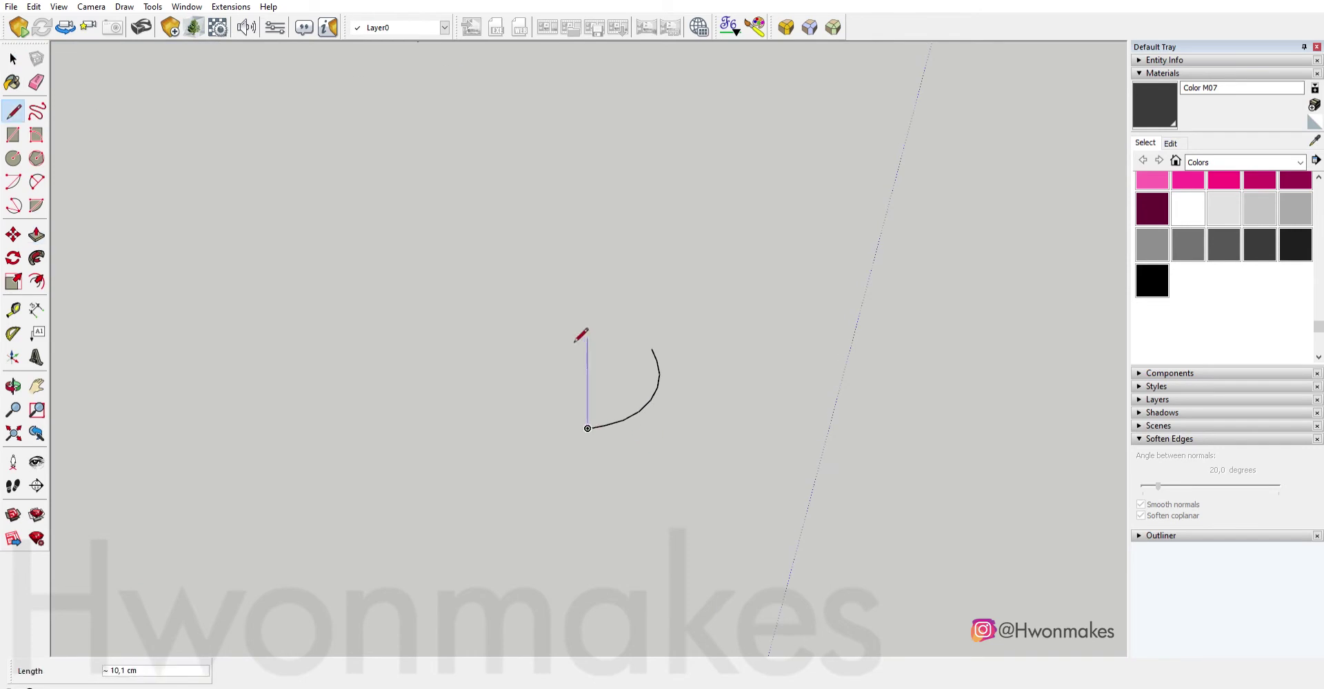
{"action": "left_click", "coordinate": [657, 257]}
{"action": "key", "text": "space"}
{"action": "left_click_drag", "start_coordinate": [687, 453], "coordinate": [650, 401]}
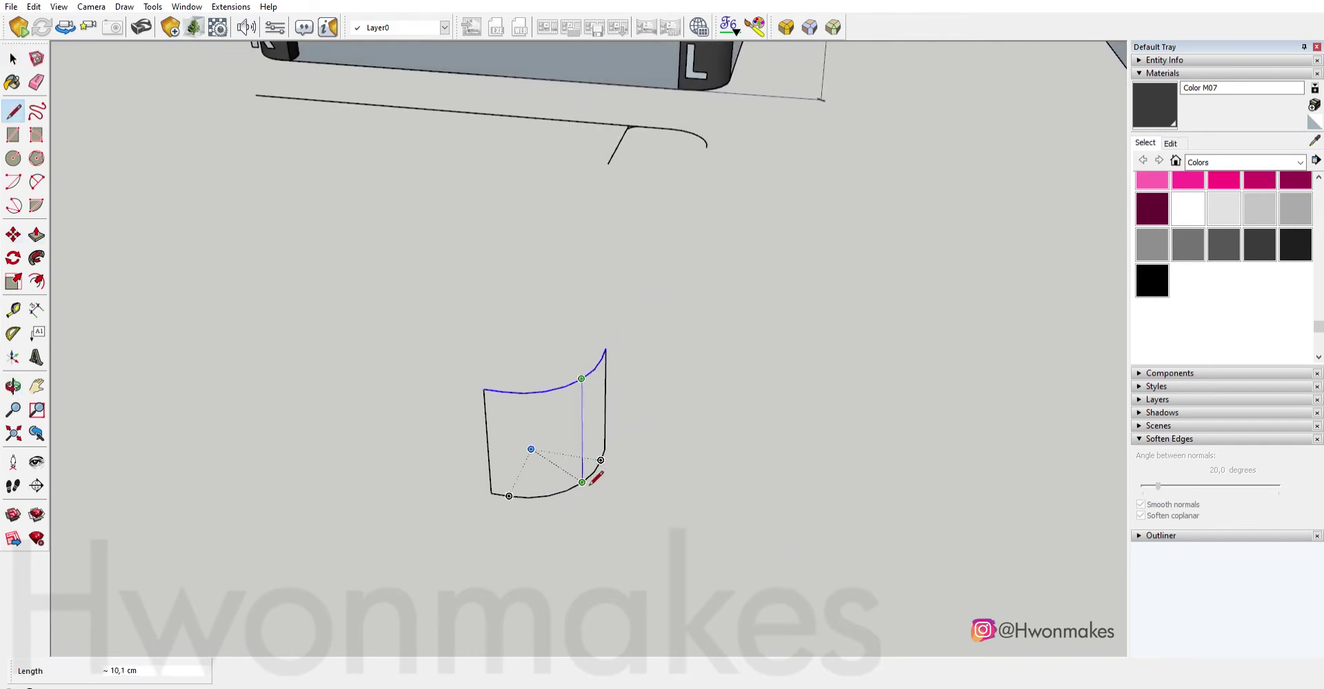
{"action": "key", "text": "Escape"}
{"action": "scroll", "coordinate": [611, 449], "scroll_direction": "down", "scroll_amount": 3}
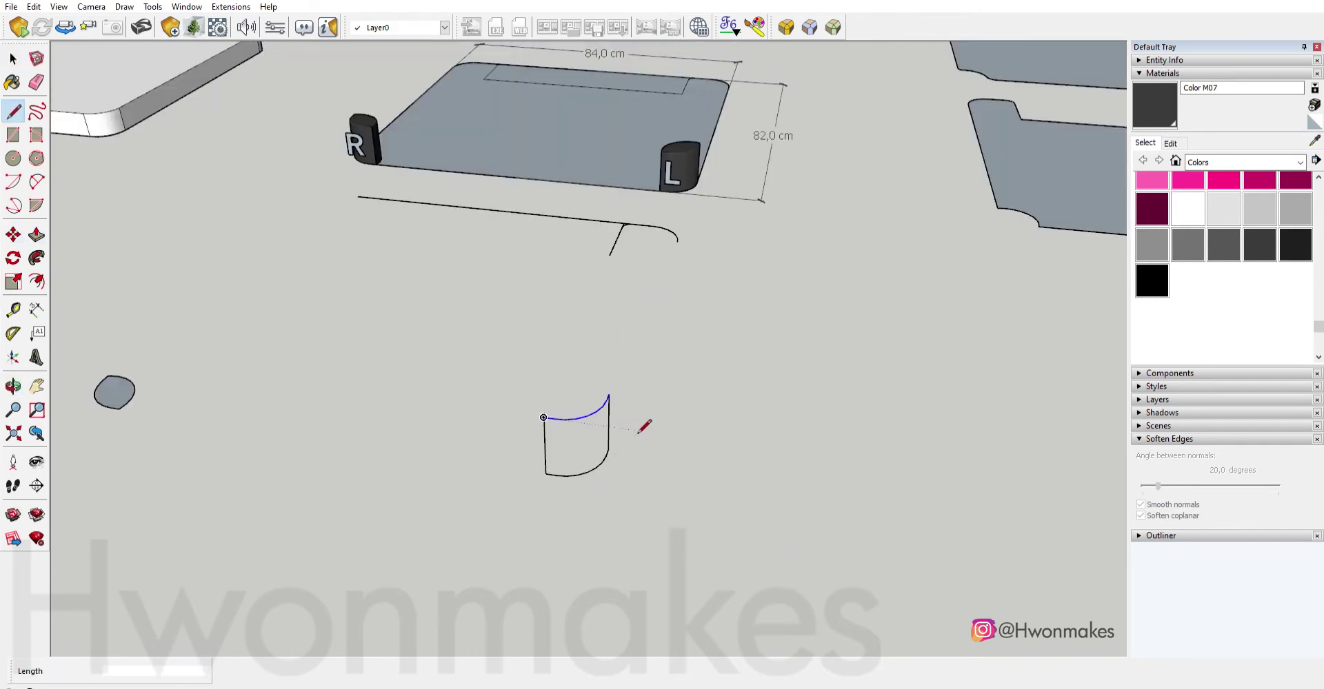
{"action": "scroll", "coordinate": [698, 159], "scroll_direction": "up", "scroll_amount": 3}
{"action": "scroll", "coordinate": [569, 491], "scroll_direction": "up", "scroll_amount": 5}
{"action": "key", "text": "space"}
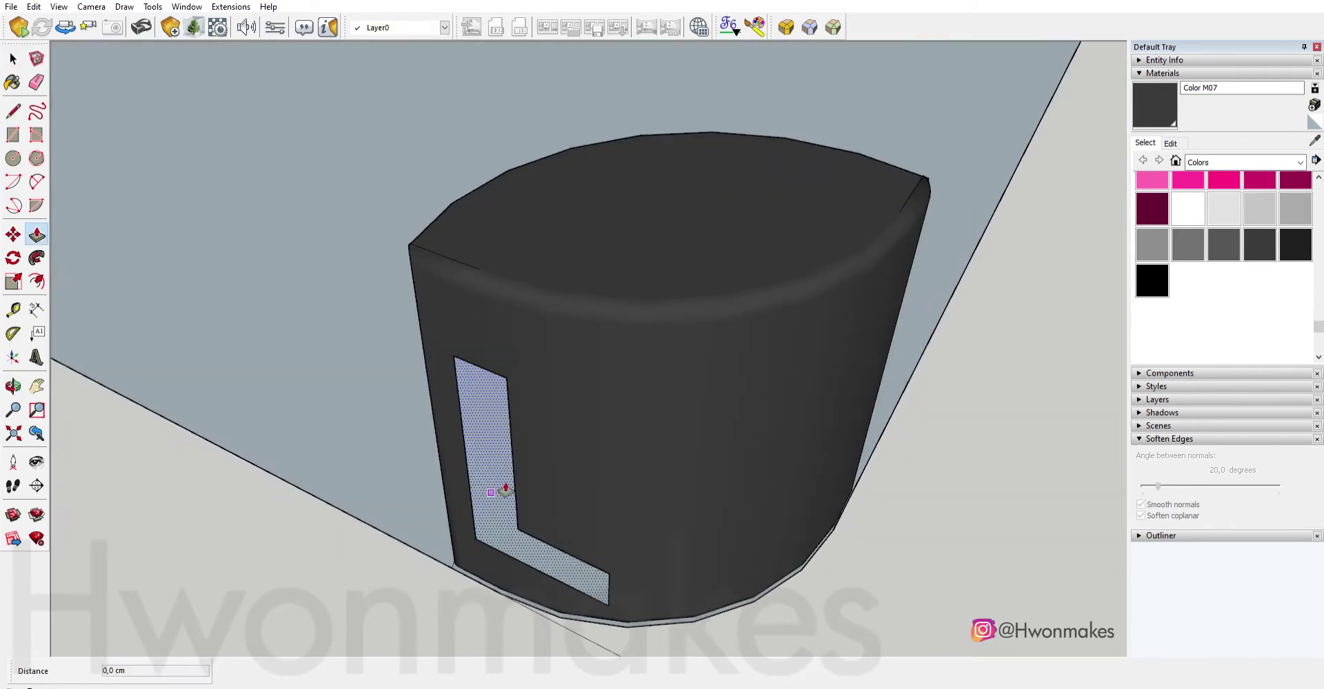
Resize the L lettering and turn it 15° flush against the left button's curved side.
{"action": "left_click", "coordinate": [502, 474]}
{"action": "middle_click_drag", "start_coordinate": [579, 346], "coordinate": [507, 452]}
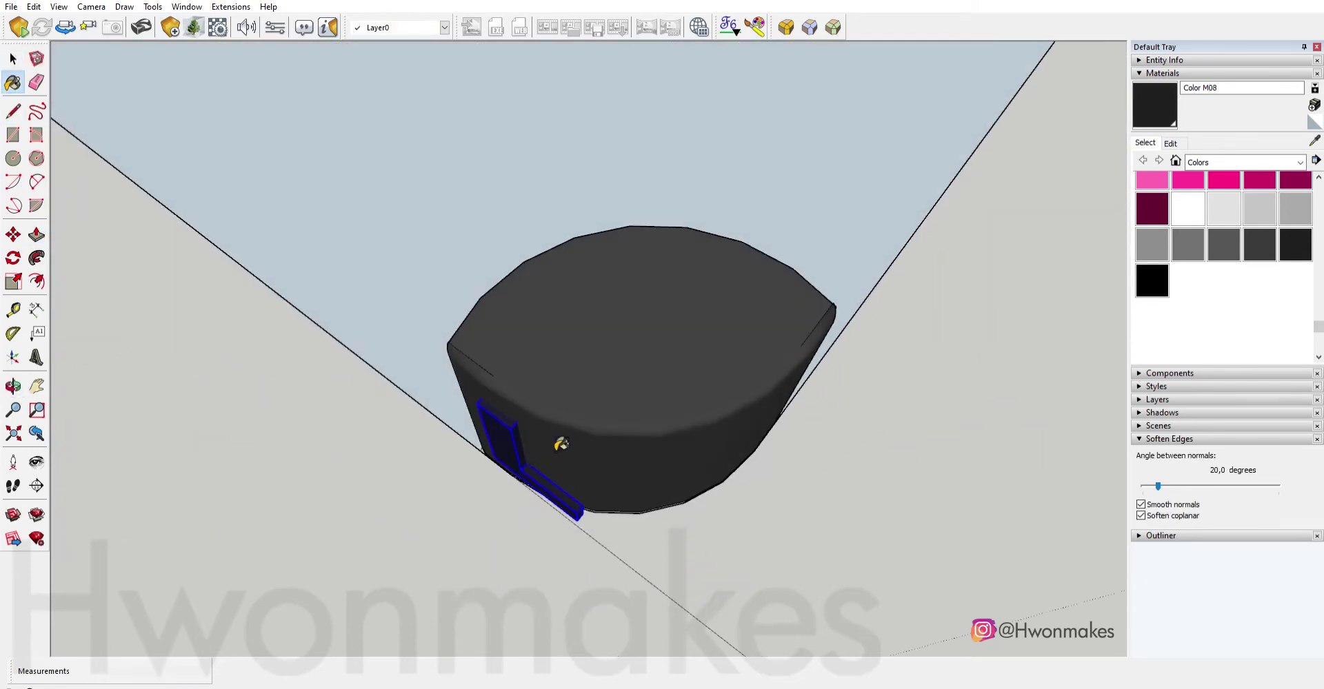
{"action": "key", "text": "q"}
{"action": "scroll", "coordinate": [496, 453], "scroll_direction": "up", "scroll_amount": 2}
{"action": "key", "text": "s"}
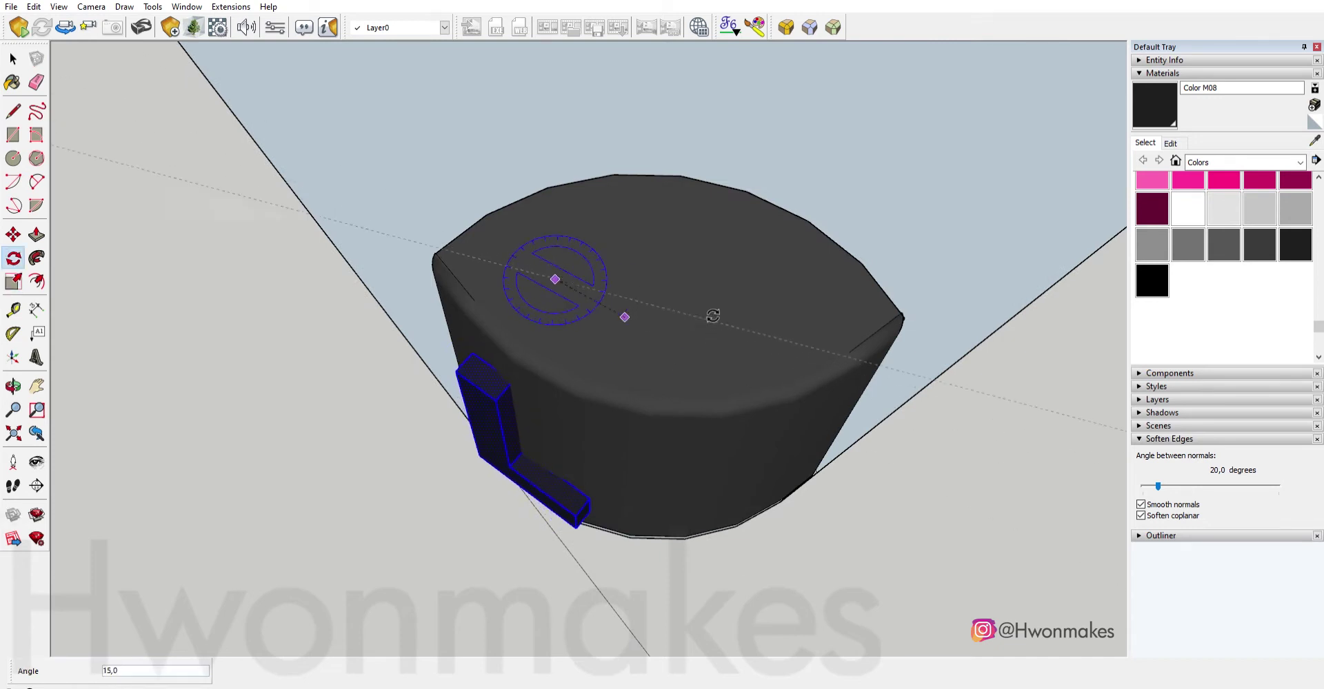
{"action": "left_click_drag", "start_coordinate": [520, 422], "coordinate": [516, 457]}
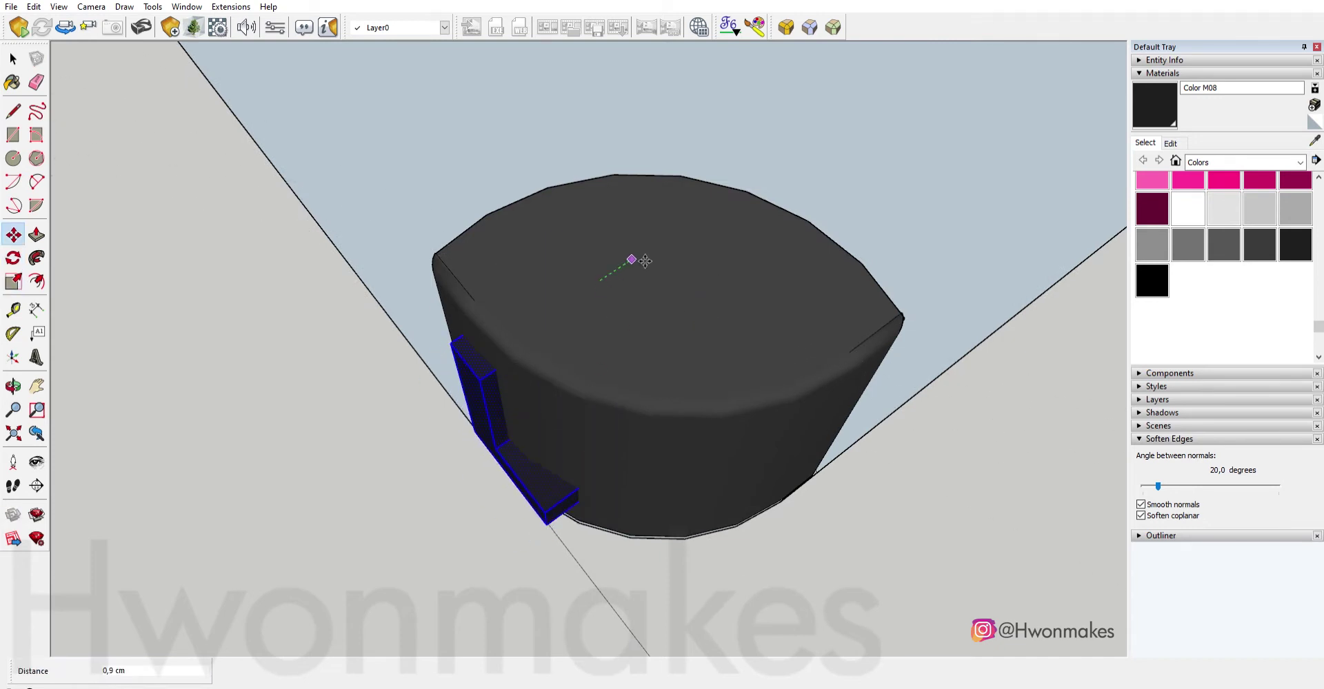
{"action": "key", "text": "q"}
{"action": "middle_click_drag", "start_coordinate": [709, 296], "coordinate": [614, 448]}
{"action": "key", "text": "m"}
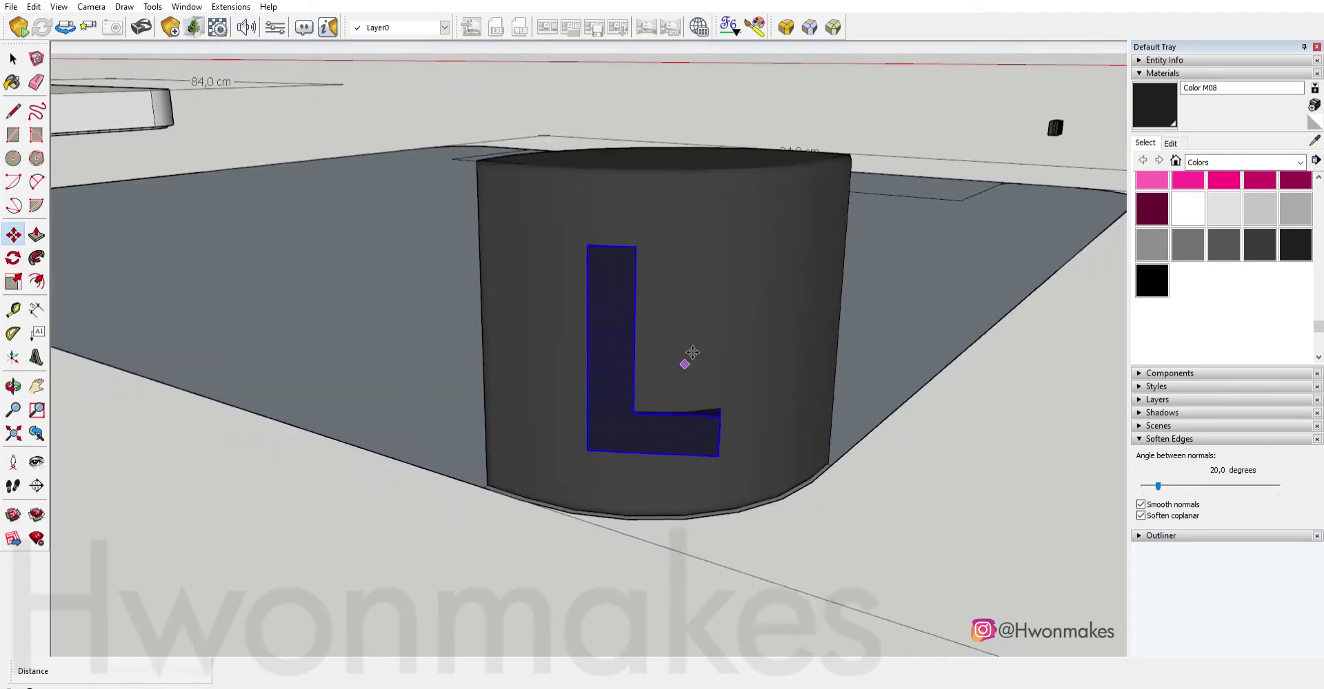
{"action": "scroll", "coordinate": [655, 389], "scroll_direction": "down", "scroll_amount": 4}
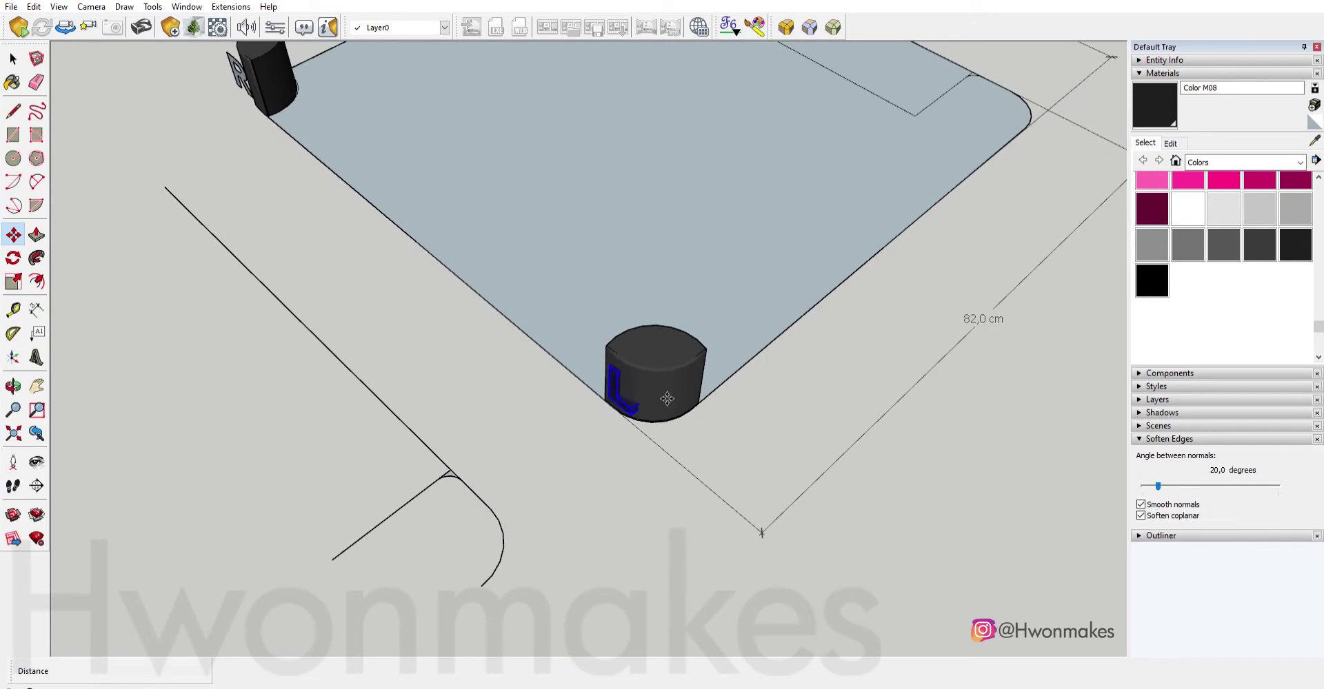
{"action": "key", "text": "space"}
Open the dark cylinder component for editing.
{"action": "double_click", "coordinate": [665, 386]}
{"action": "scroll", "coordinate": [665, 386], "scroll_direction": "up", "scroll_amount": 3}
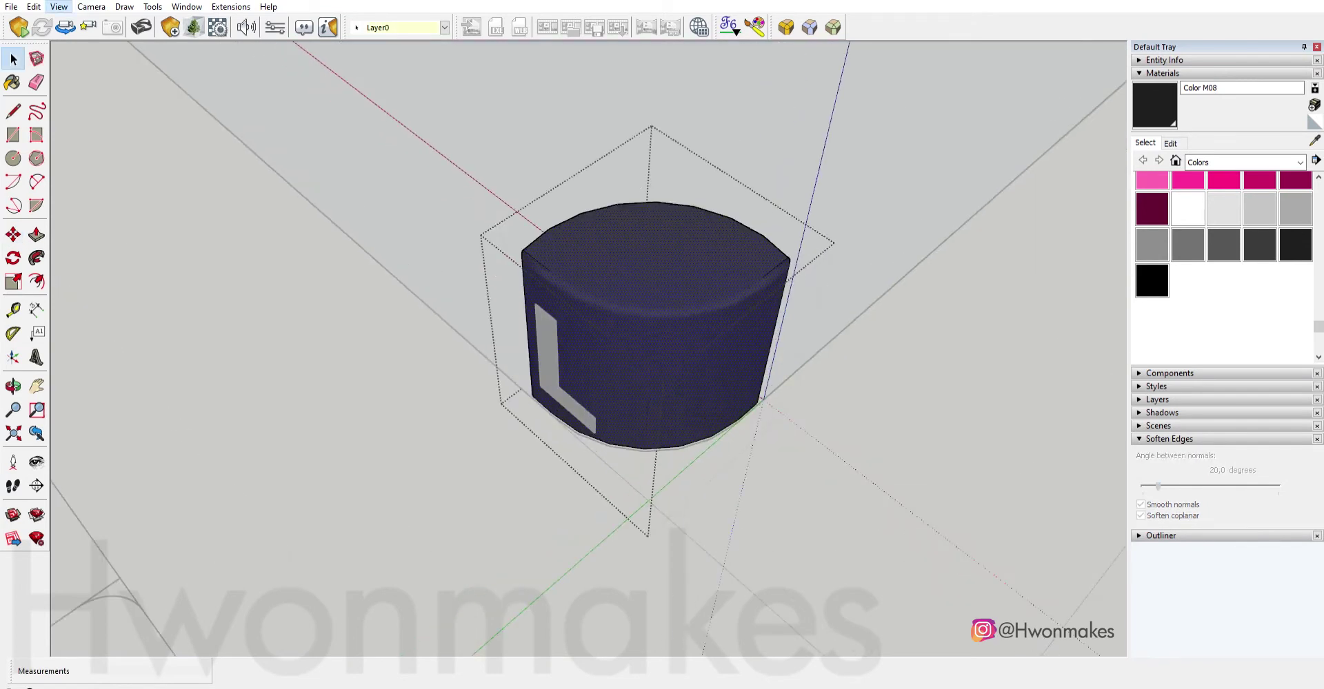
{"action": "scroll", "coordinate": [561, 346], "scroll_direction": "up", "scroll_amount": 2}
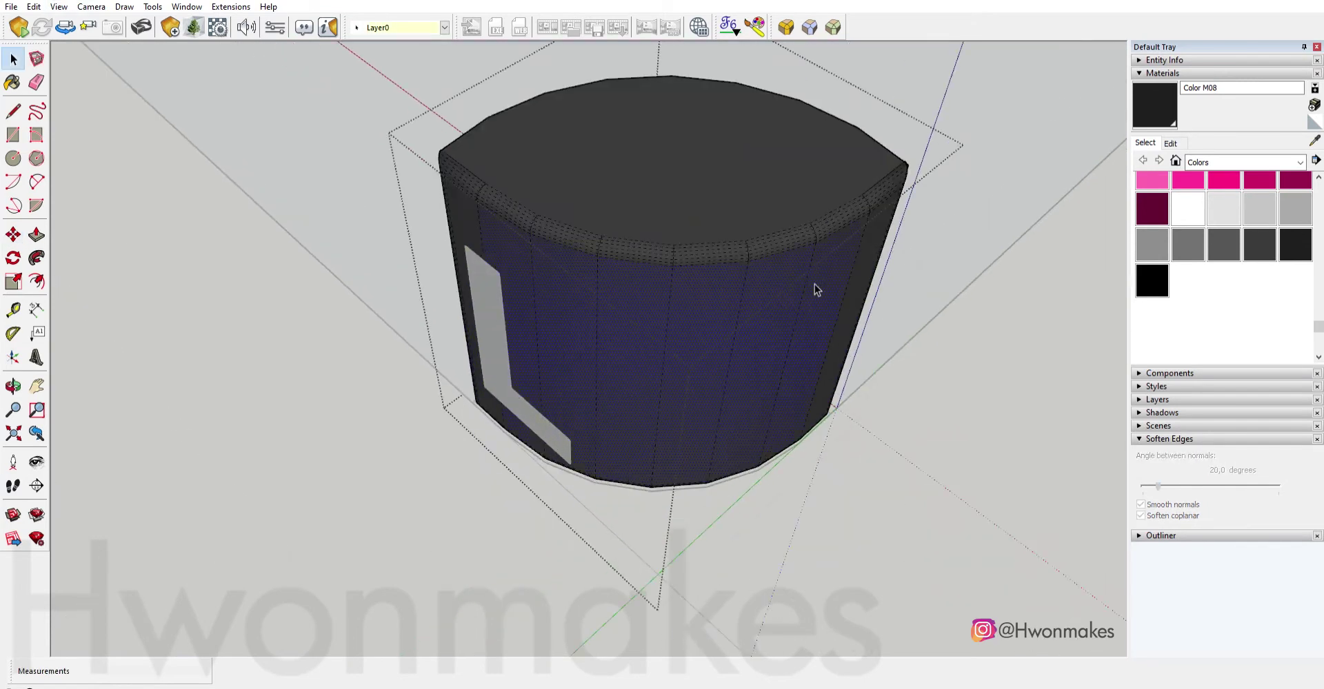
{"action": "scroll", "coordinate": [816, 290], "scroll_direction": "down", "scroll_amount": 3}
Copy the curved wall strip behind the L into open space in Top view.
{"action": "middle_click_drag", "start_coordinate": [508, 435], "coordinate": [695, 376]}
{"action": "left_click", "coordinate": [683, 365]}
{"action": "key", "text": "m"}
{"action": "key", "text": "2"}
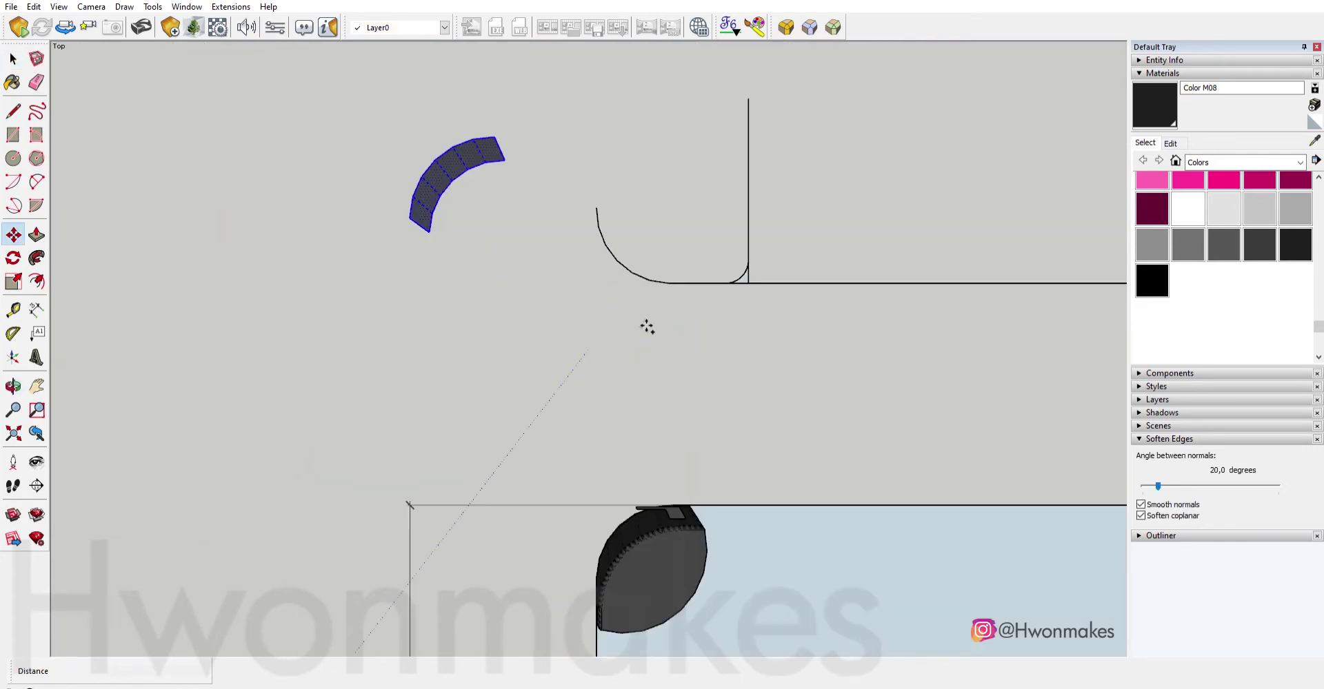
{"action": "key", "text": "1"}
{"action": "key", "text": "2"}
{"action": "middle_click_drag", "start_coordinate": [281, 393], "coordinate": [599, 360], "text": "shift"}
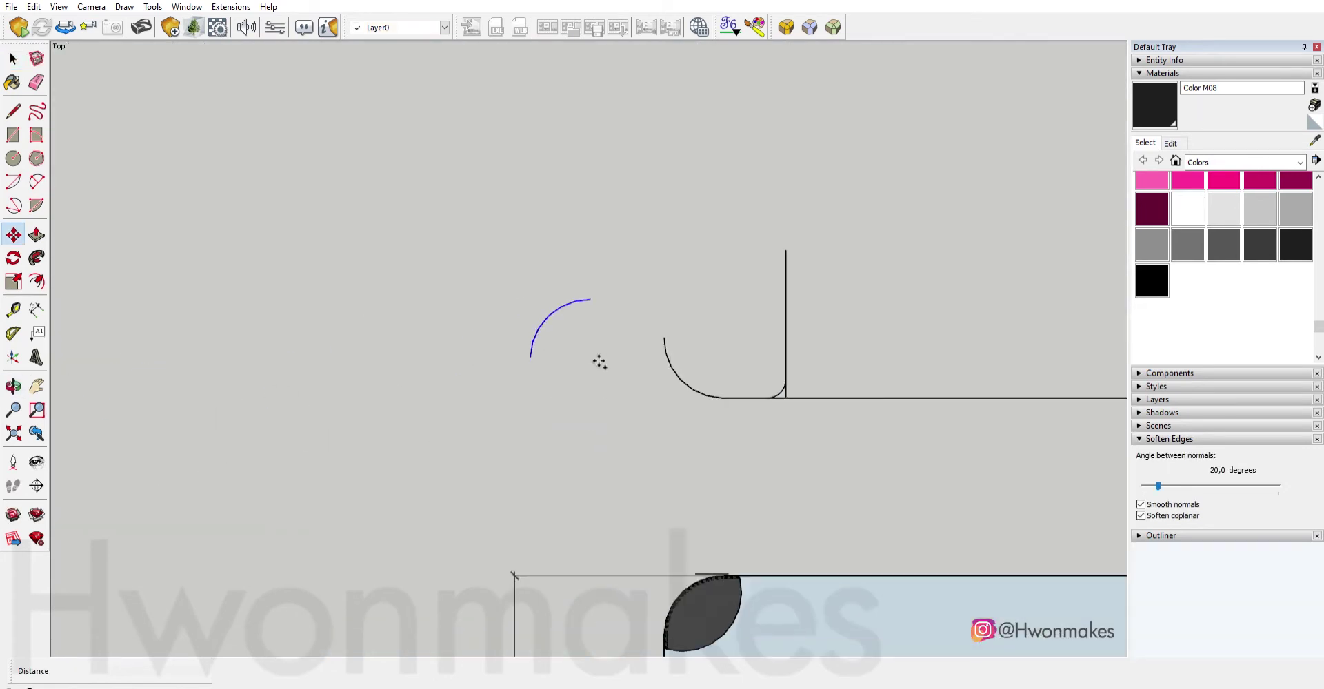
{"action": "scroll", "coordinate": [599, 360], "scroll_direction": "up", "scroll_amount": 2}
Rotate the copied strip in Top view, then return to the isometric view.
{"action": "key", "text": "l"}
{"action": "key", "text": "q"}
{"action": "left_click", "coordinate": [571, 304]}
{"action": "left_click", "coordinate": [622, 255]}
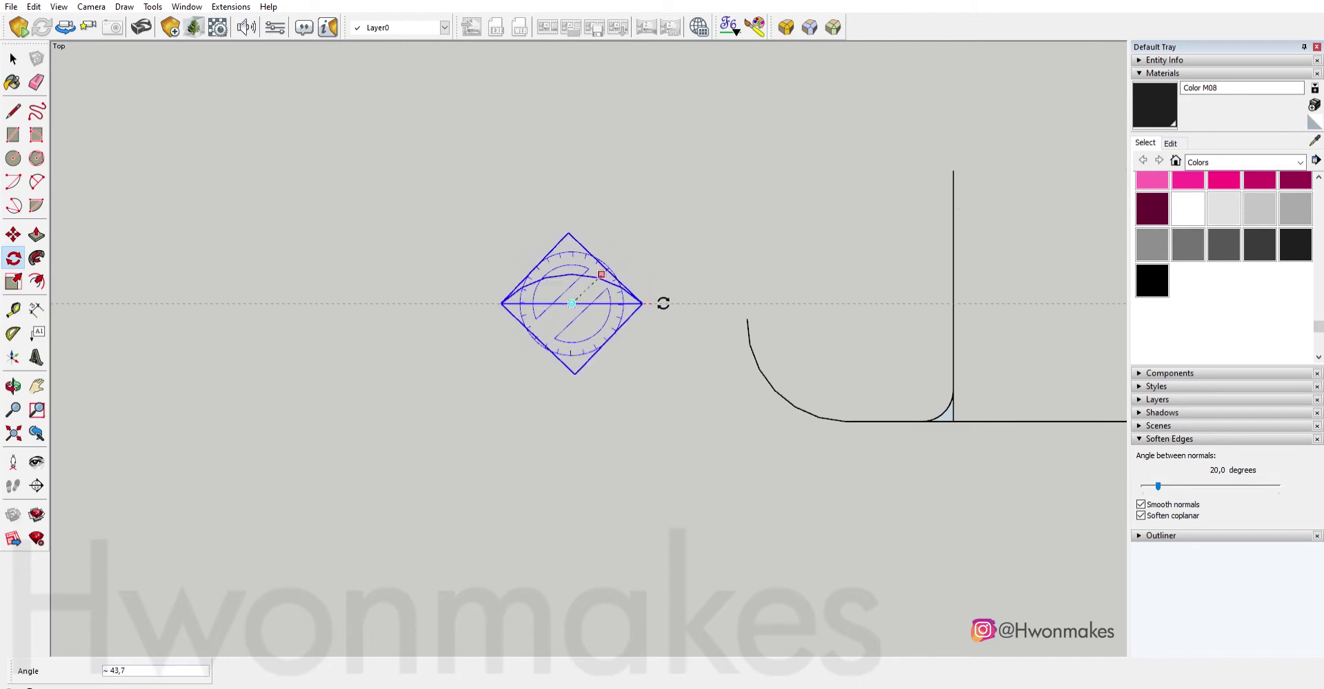
{"action": "left_click", "coordinate": [663, 303]}
{"action": "key", "text": "8"}
{"action": "scroll", "coordinate": [518, 466], "scroll_direction": "up", "scroll_amount": 2}
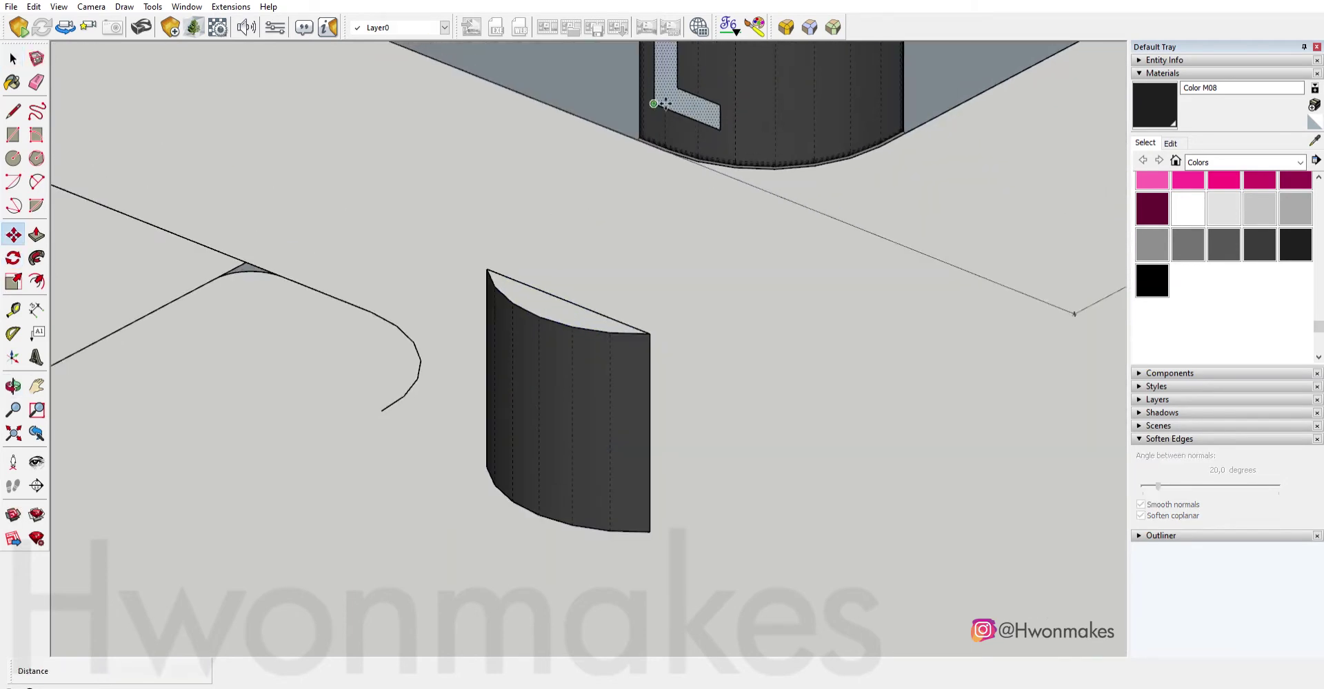
Inspect the copied strip with the raised L up close and select it.
{"action": "key", "text": "m"}
{"action": "middle_click_drag", "start_coordinate": [517, 466], "coordinate": [482, 488]}
{"action": "scroll", "coordinate": [635, 411], "scroll_direction": "up", "scroll_amount": 3}
{"action": "key", "text": "space"}
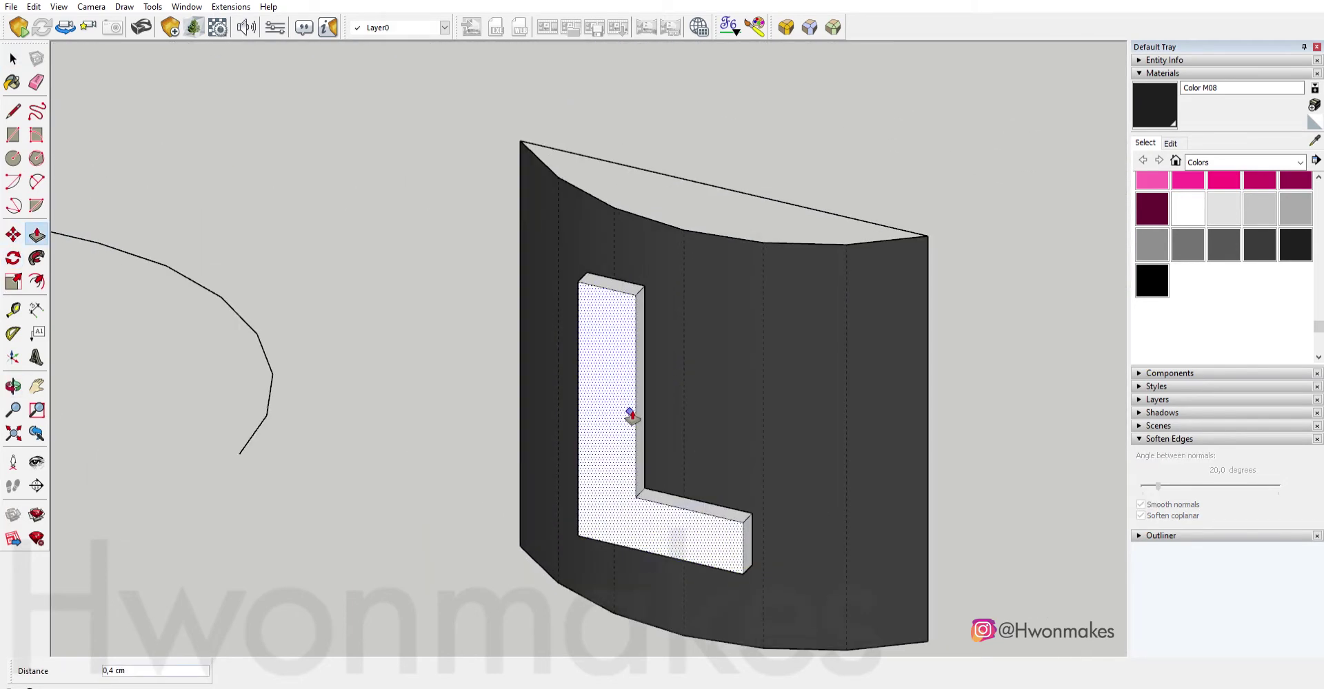
{"action": "middle_click_drag", "start_coordinate": [626, 417], "coordinate": [805, 357]}
{"action": "left_click", "coordinate": [805, 357]}
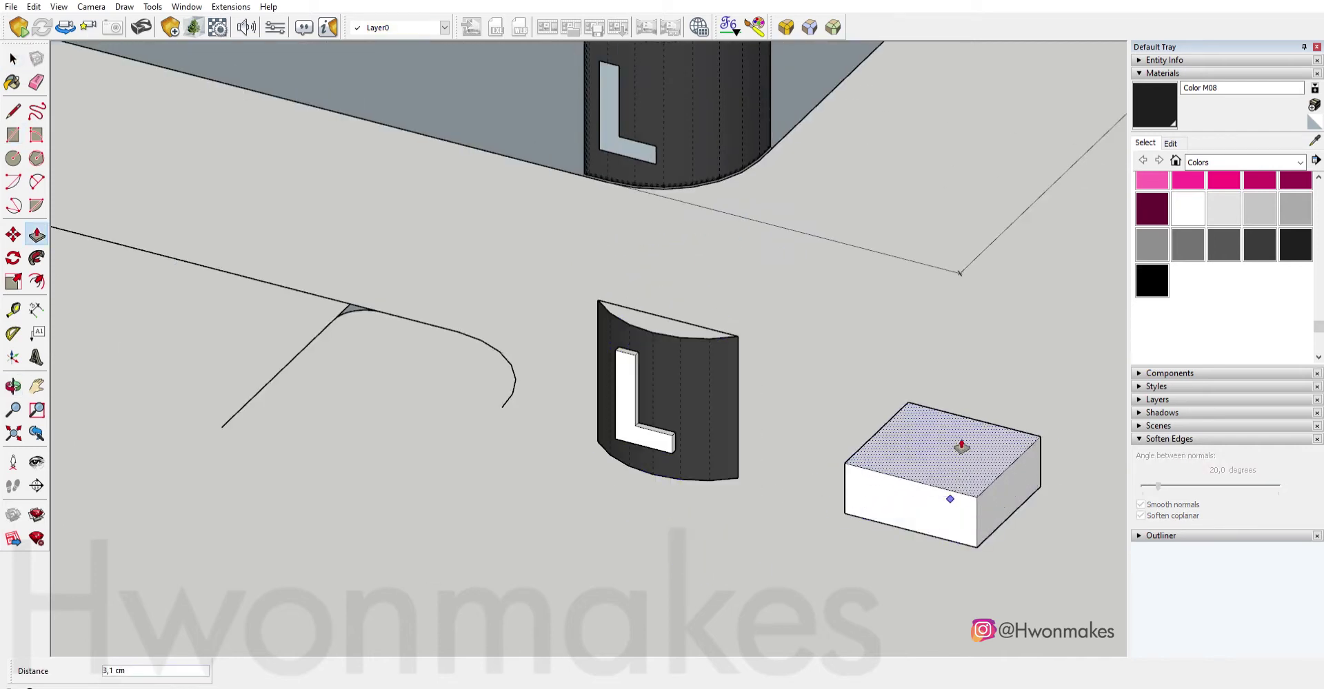
Select the raised L piece and rotate it to lie flat.
{"action": "middle_click_drag", "start_coordinate": [961, 447], "coordinate": [658, 355]}
{"action": "left_click_drag", "start_coordinate": [679, 508], "coordinate": [613, 361]}
{"action": "left_click", "coordinate": [37, 181]}
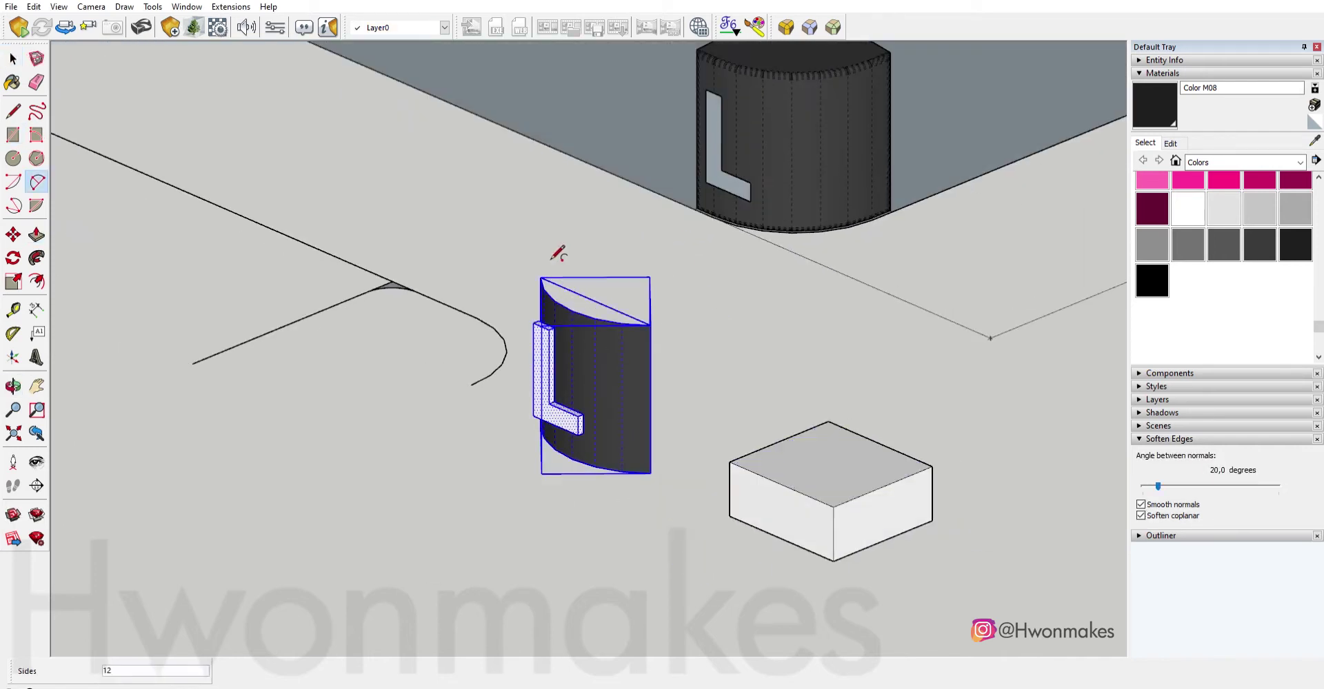
{"action": "key", "text": "q"}
{"action": "left_click", "coordinate": [798, 429]}
{"action": "key", "text": "space"}
Move the flat L piece aside near the cylinder.
{"action": "scroll", "coordinate": [620, 332], "scroll_direction": "up", "scroll_amount": 3}
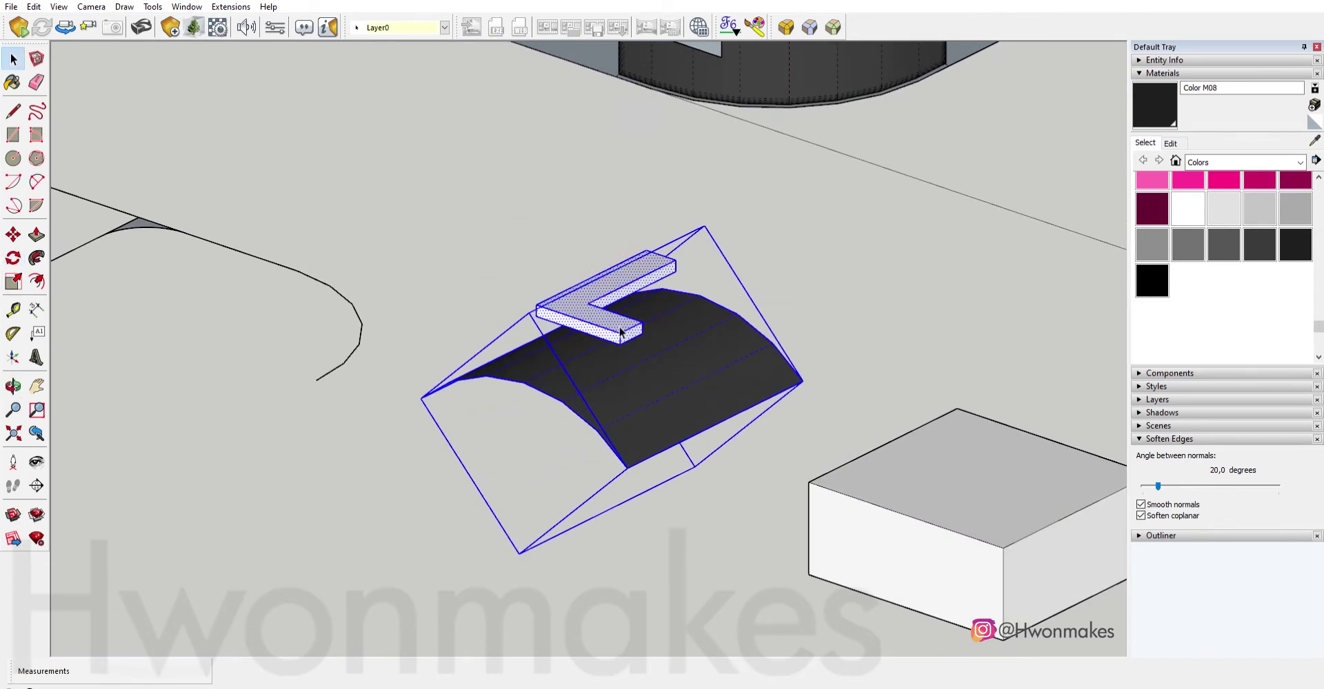
{"action": "scroll", "coordinate": [620, 331], "scroll_direction": "down", "scroll_amount": 3}
{"action": "key", "text": "m"}
{"action": "left_click", "coordinate": [768, 506]}
{"action": "left_click", "coordinate": [774, 377]}
Draw a vertical edge up from the strip and copy it to the strip's corners.
{"action": "key", "text": "l"}
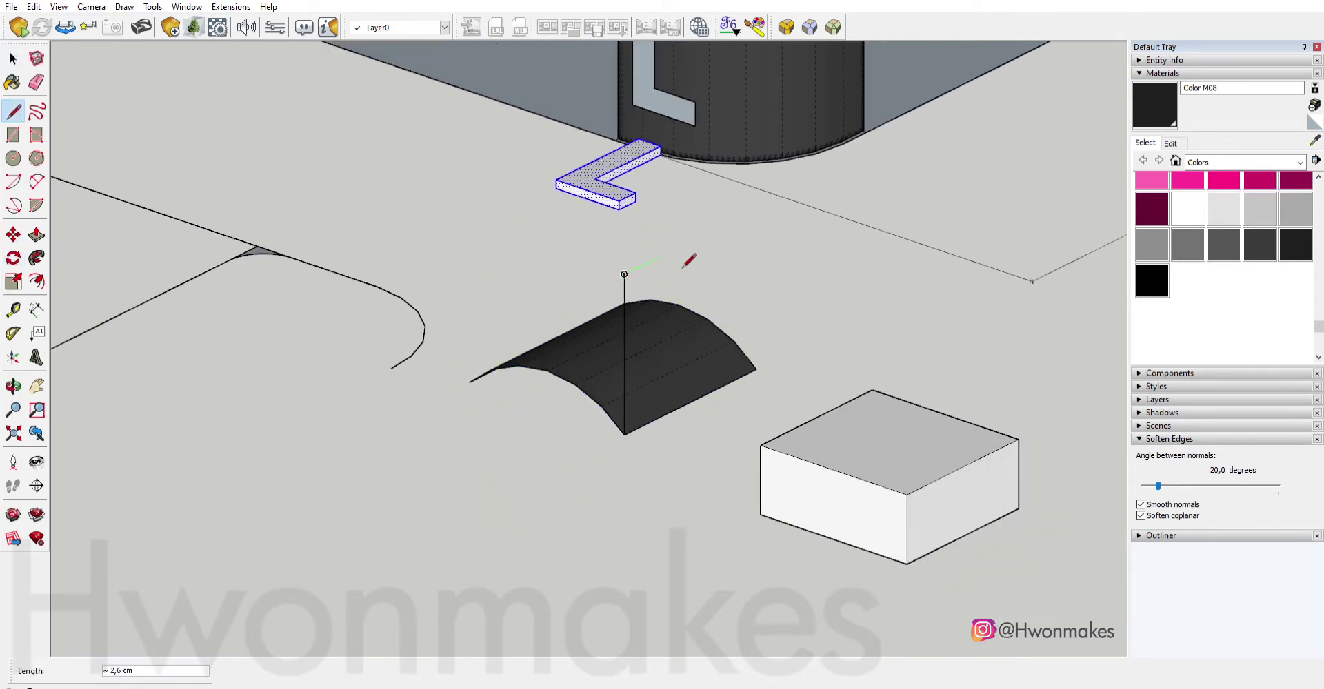
{"action": "left_click", "coordinate": [620, 290]}
{"action": "key", "text": "m"}
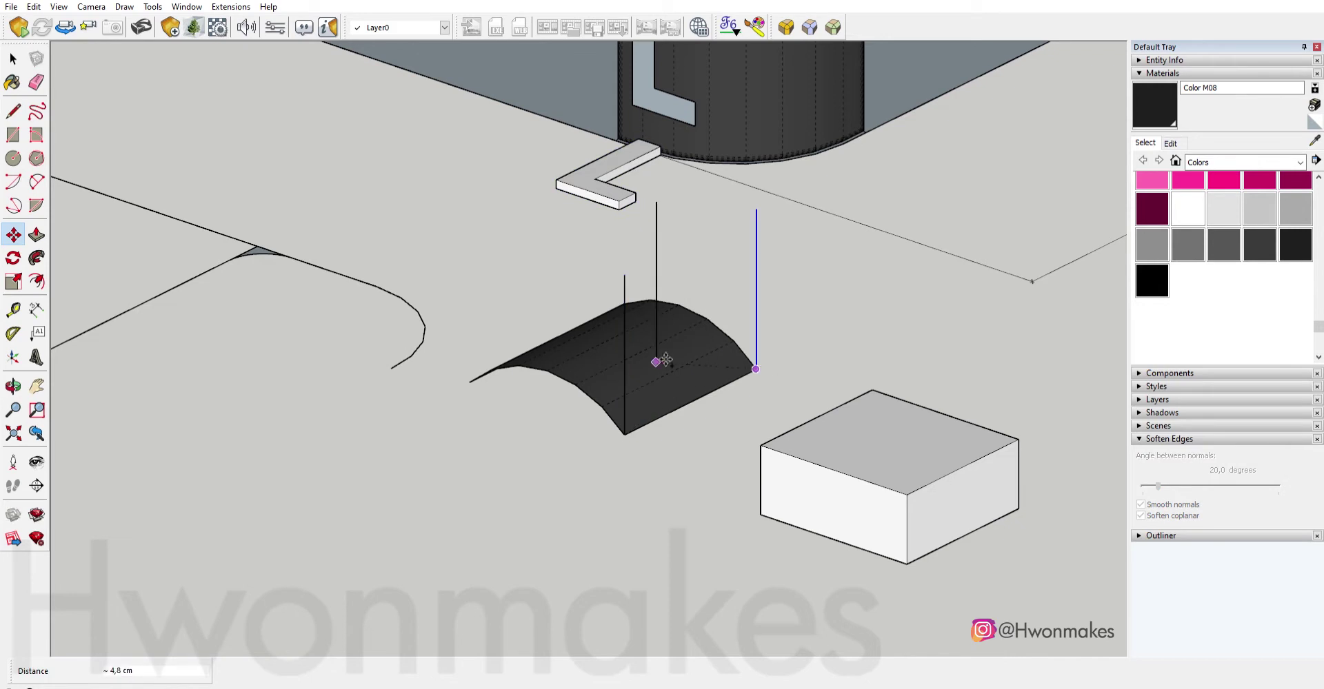
{"action": "scroll", "coordinate": [585, 422], "scroll_direction": "up", "scroll_amount": 3}
{"action": "mouse_move", "coordinate": [585, 423]}
{"action": "middle_mouse_down"}
{"action": "mouse_move", "coordinate": [632, 437]}
{"action": "mouse_move", "coordinate": [545, 252]}
{"action": "middle_mouse_up"}
{"action": "left_click", "coordinate": [545, 251]}
{"action": "scroll", "coordinate": [544, 252], "scroll_direction": "down", "scroll_amount": 5}
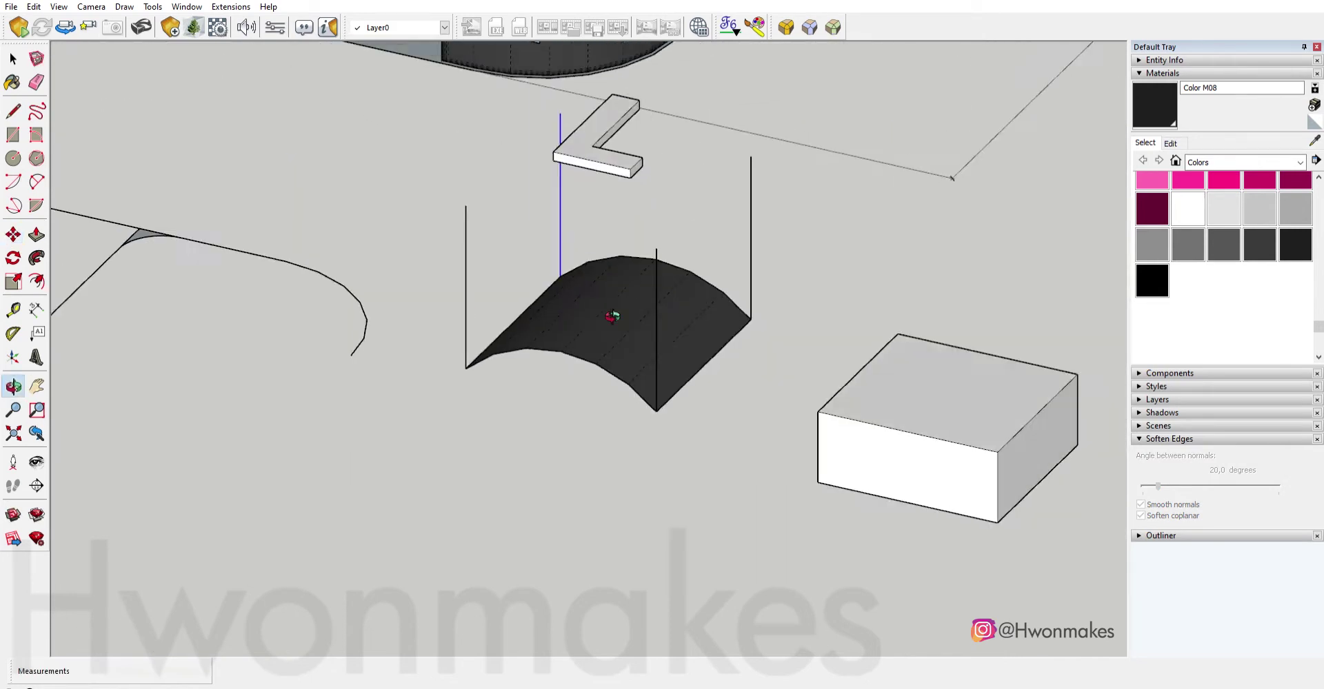
Delete the box's right side face, leaving it open, and select its top face.
{"action": "key", "text": "space"}
{"action": "left_click", "coordinate": [713, 274]}
{"action": "key", "text": "Delete"}
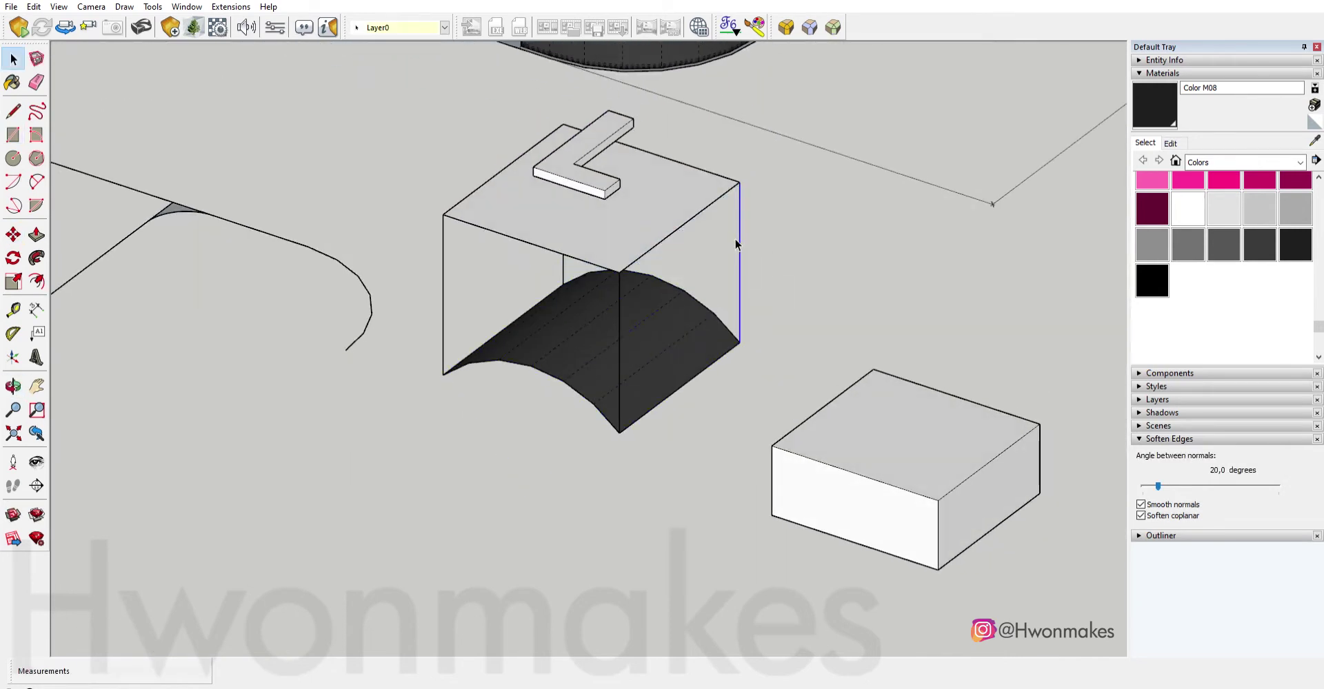
{"action": "middle_click_drag", "start_coordinate": [714, 274], "coordinate": [762, 351]}
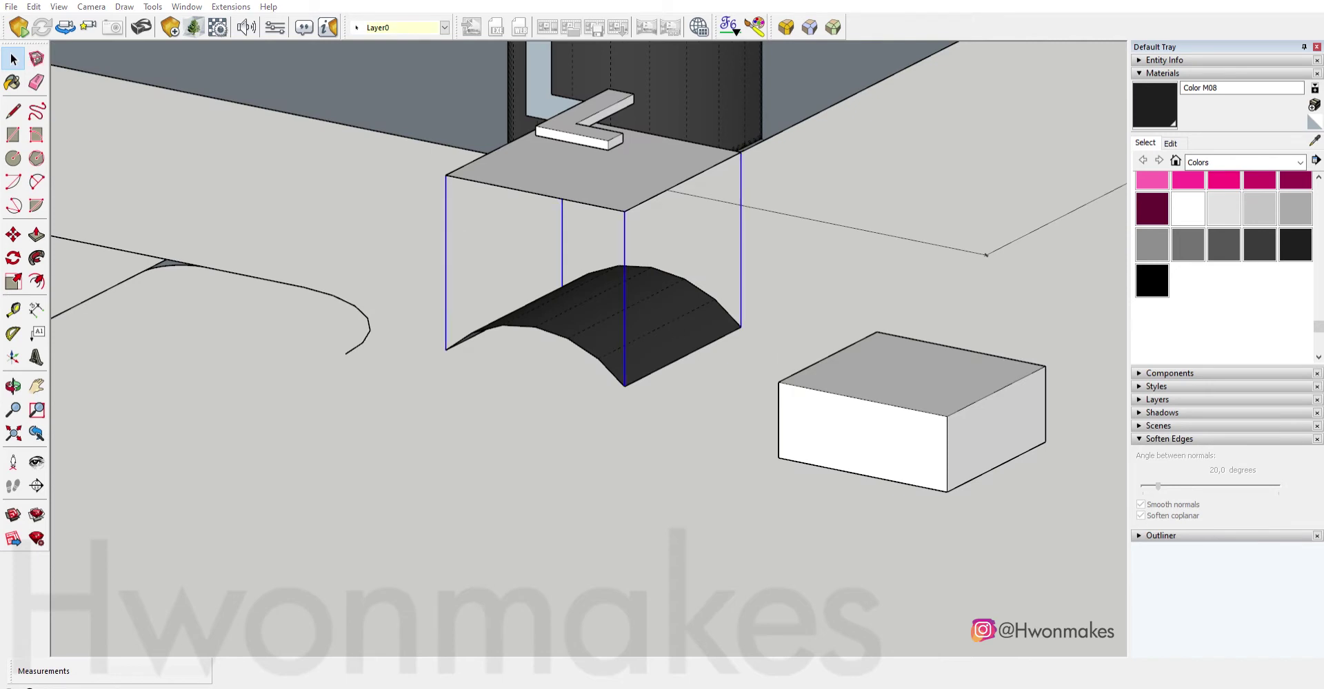
{"action": "left_click", "coordinate": [601, 176]}
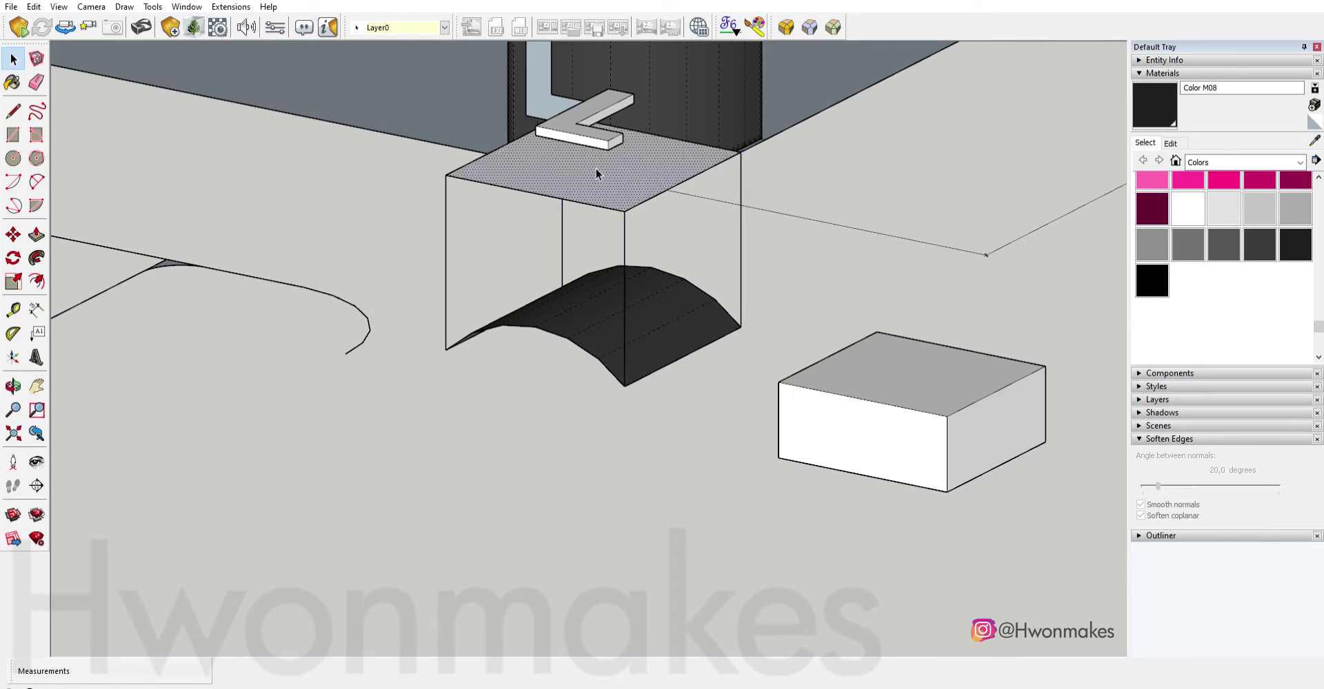
Align the L face in top view and place it onto the box top.
{"action": "key", "text": "2"}
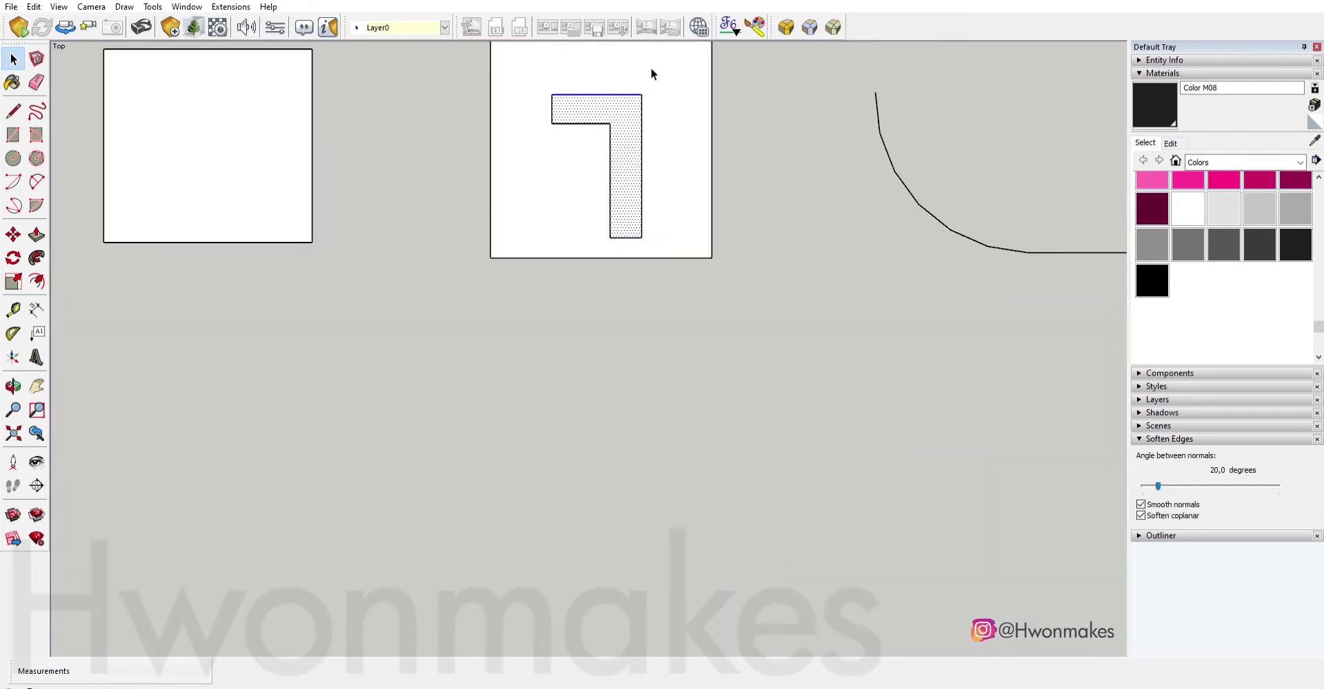
{"action": "key", "text": "m"}
{"action": "left_click", "coordinate": [579, 163]}
{"action": "key", "text": "1"}
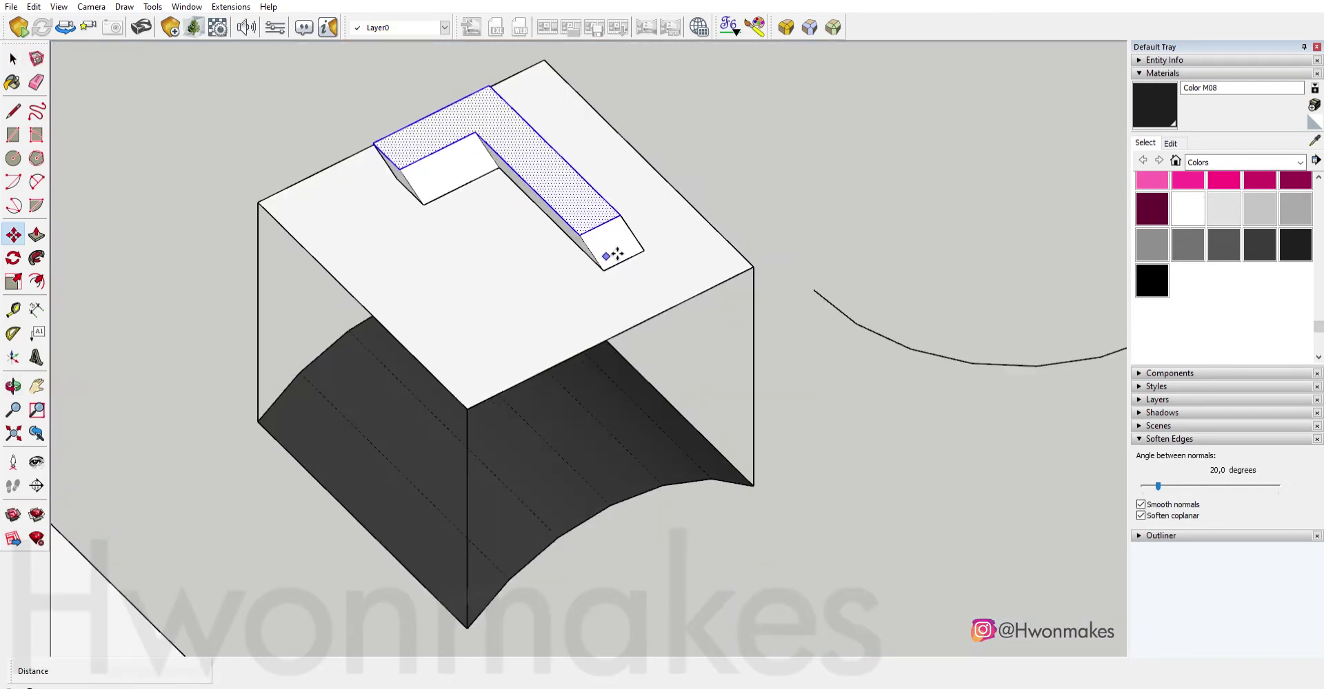
{"action": "key", "text": "2"}
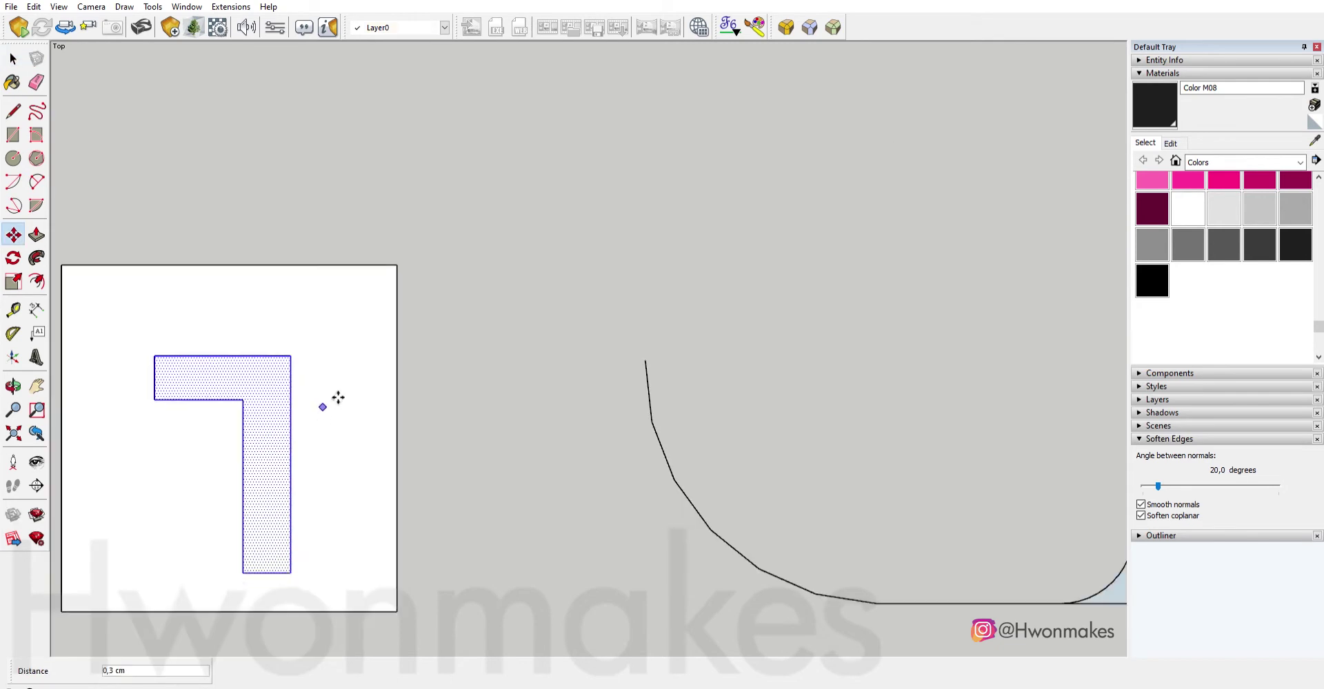
{"action": "key", "text": "1"}
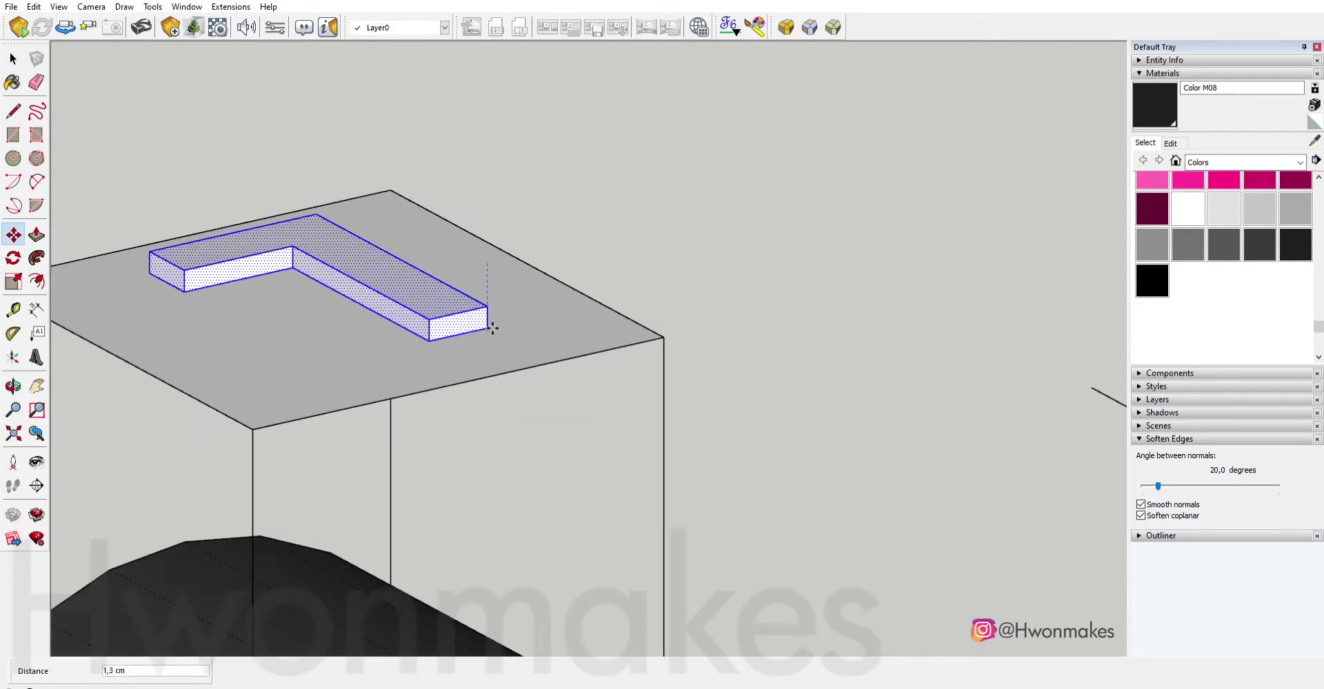
{"action": "left_click", "coordinate": [488, 340]}
Erase the L's leftover edges and push the L face down through the box top.
{"action": "key", "text": "e"}
{"action": "mouse_move", "coordinate": [496, 311]}
{"action": "left_mouse_down"}
{"action": "mouse_move", "coordinate": [319, 213]}
{"action": "mouse_move", "coordinate": [360, 248]}
{"action": "left_mouse_up"}
{"action": "scroll", "coordinate": [138, 275], "scroll_direction": "up", "scroll_amount": 2}
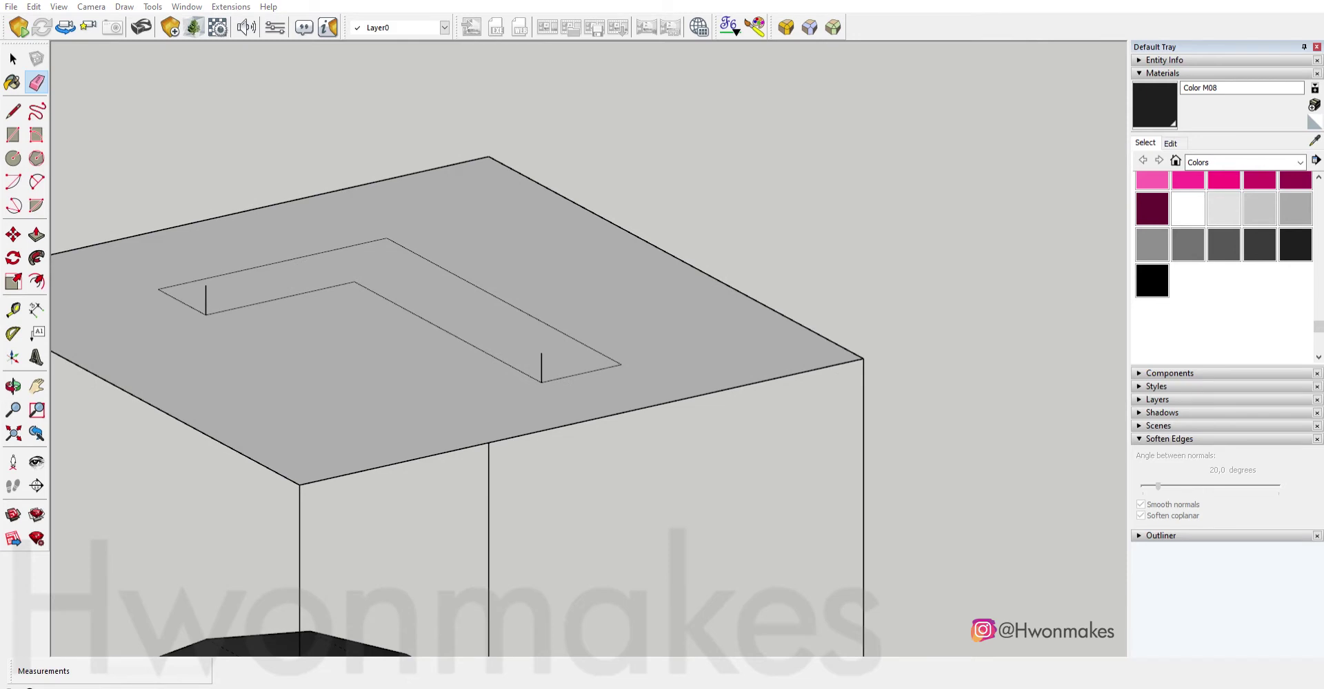
{"action": "key", "text": "p"}
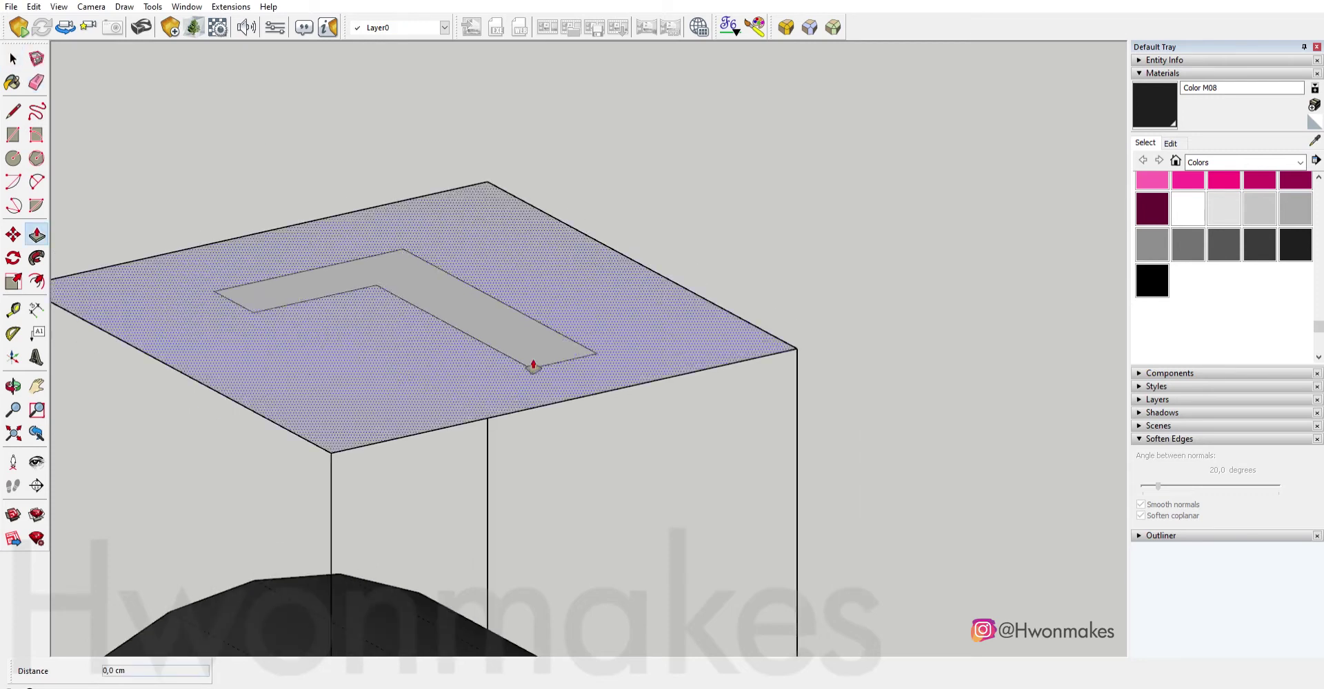
{"action": "middle_click_drag", "start_coordinate": [531, 364], "coordinate": [526, 319]}
{"action": "left_click", "coordinate": [526, 319]}
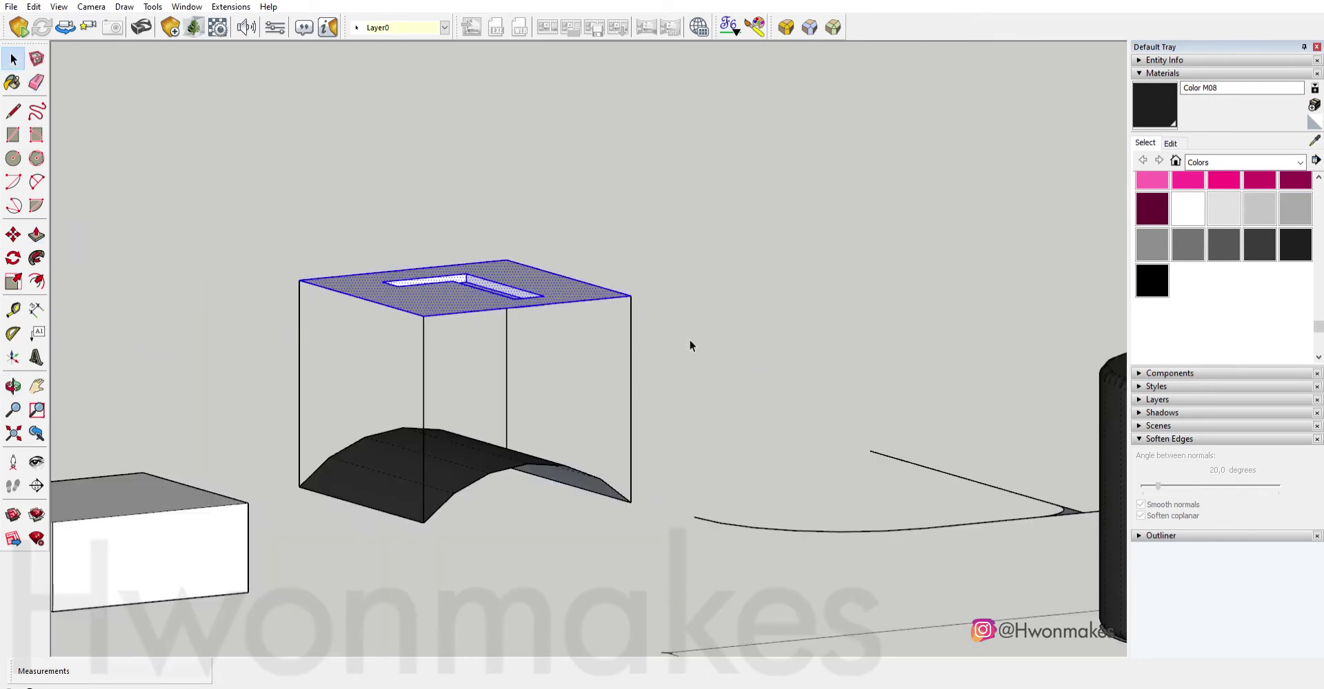
Lift the top slab 2,4 cm above the box and retrace its edges for a new top face.
{"action": "left_click", "coordinate": [593, 373]}
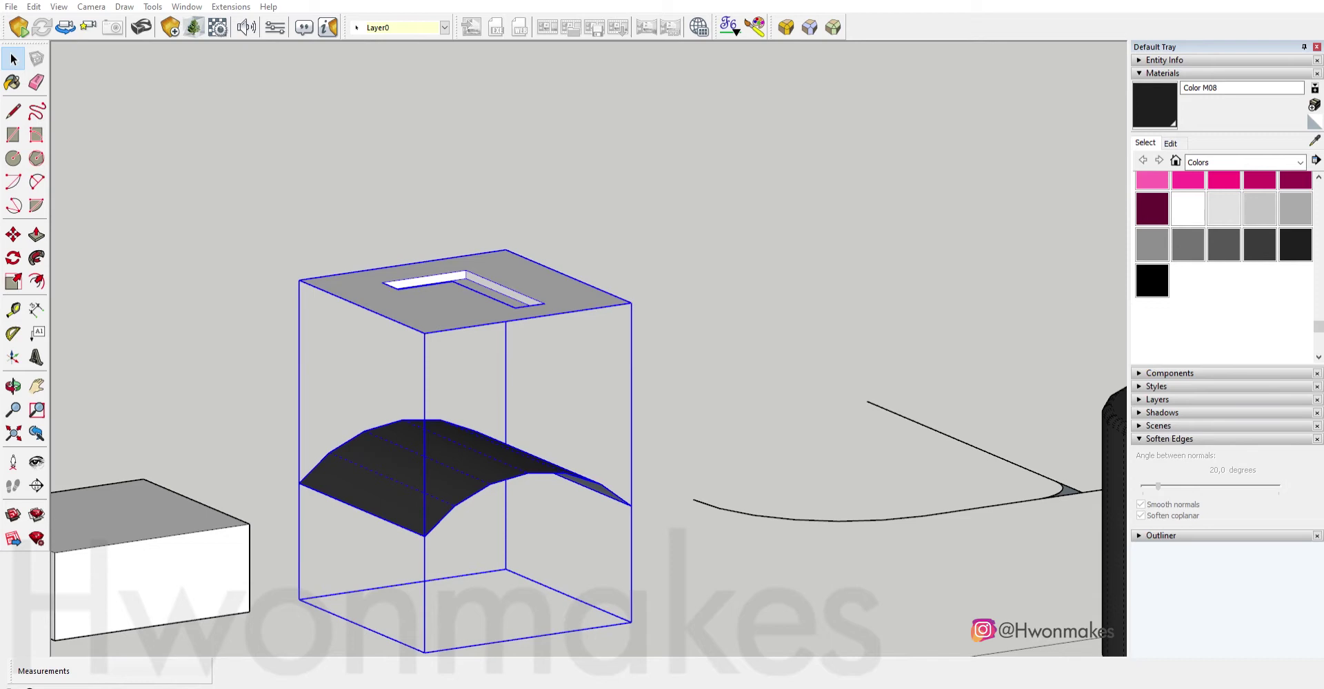
{"action": "left_click", "coordinate": [627, 222]}
{"action": "left_click", "coordinate": [553, 293]}
{"action": "key", "text": "m"}
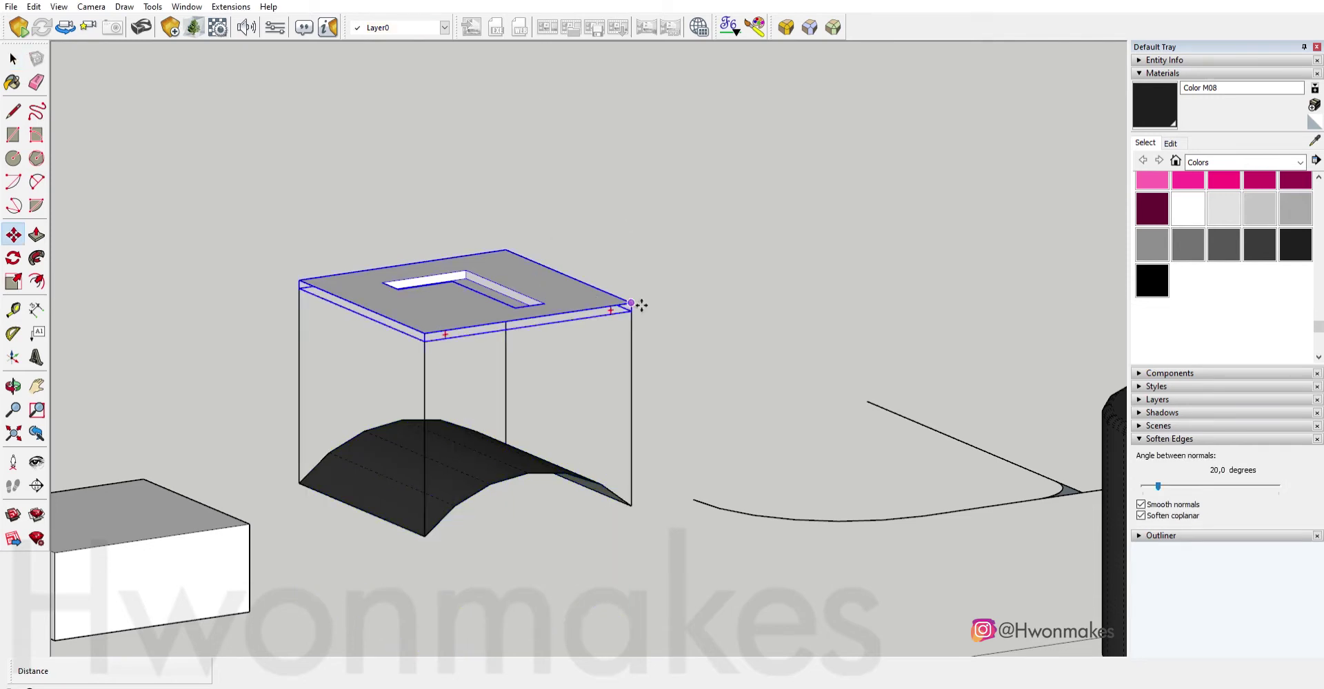
{"action": "left_click", "coordinate": [631, 302]}
{"action": "left_click", "coordinate": [298, 281]}
{"action": "left_click", "coordinate": [506, 256]}
{"action": "left_click", "coordinate": [631, 304]}
{"action": "left_click", "coordinate": [425, 333]}
{"action": "left_click", "coordinate": [298, 281]}
Select all the connected box geometry and remove the diagonal edges inside the box.
{"action": "key", "text": "space"}
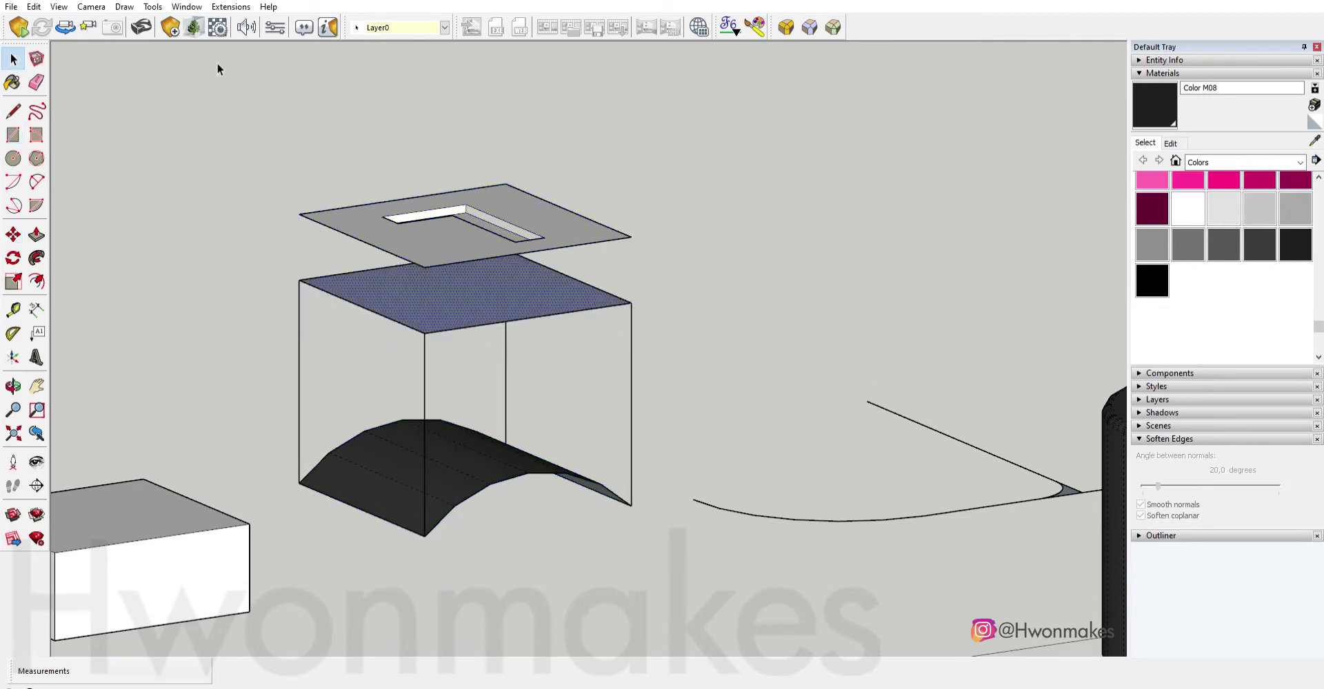
{"action": "scroll", "coordinate": [422, 333], "scroll_direction": "up", "scroll_amount": 1}
{"action": "scroll", "coordinate": [505, 366], "scroll_direction": "up", "scroll_amount": 1}
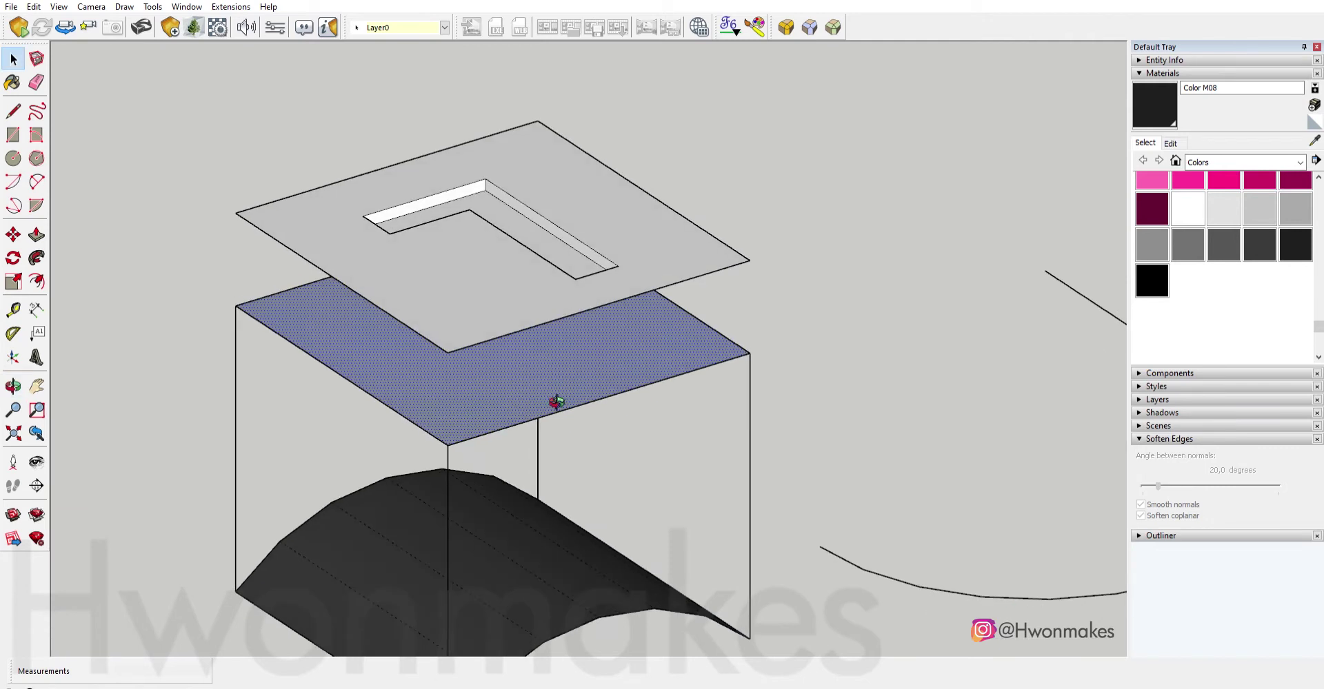
{"action": "scroll", "coordinate": [552, 396], "scroll_direction": "up", "scroll_amount": 1}
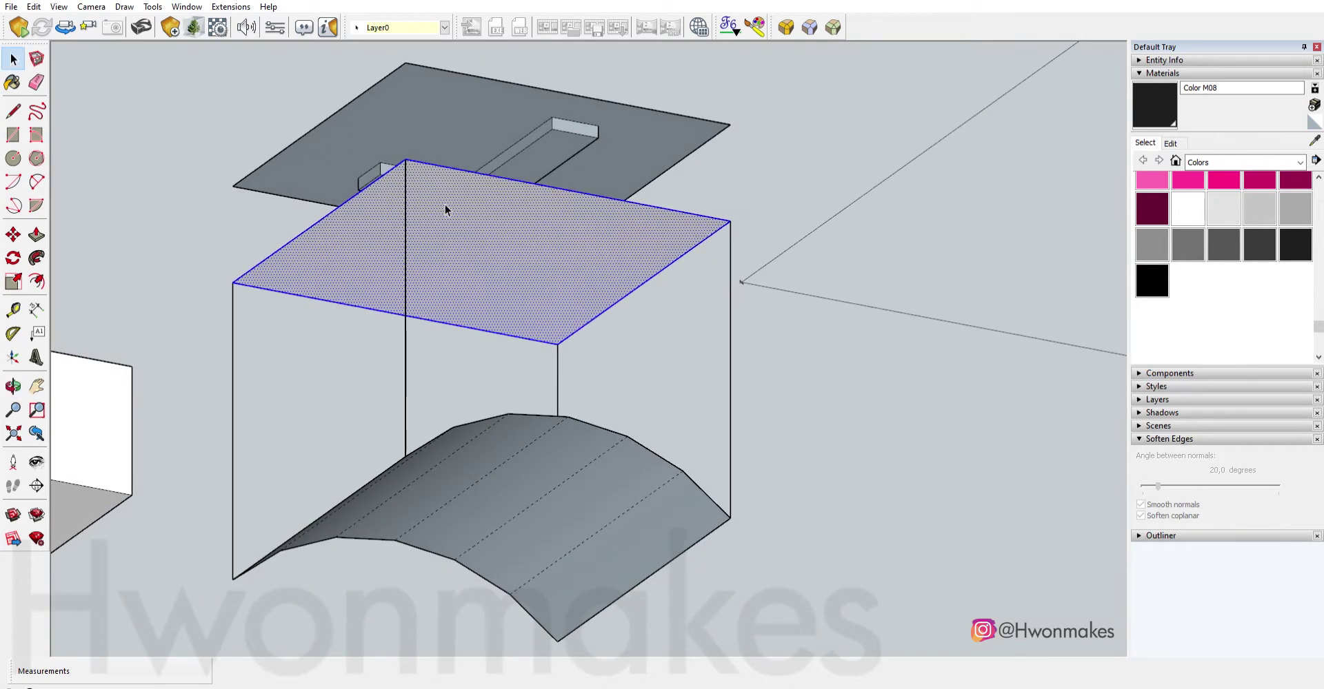
{"action": "middle_click_drag", "start_coordinate": [446, 210], "coordinate": [455, 316]}
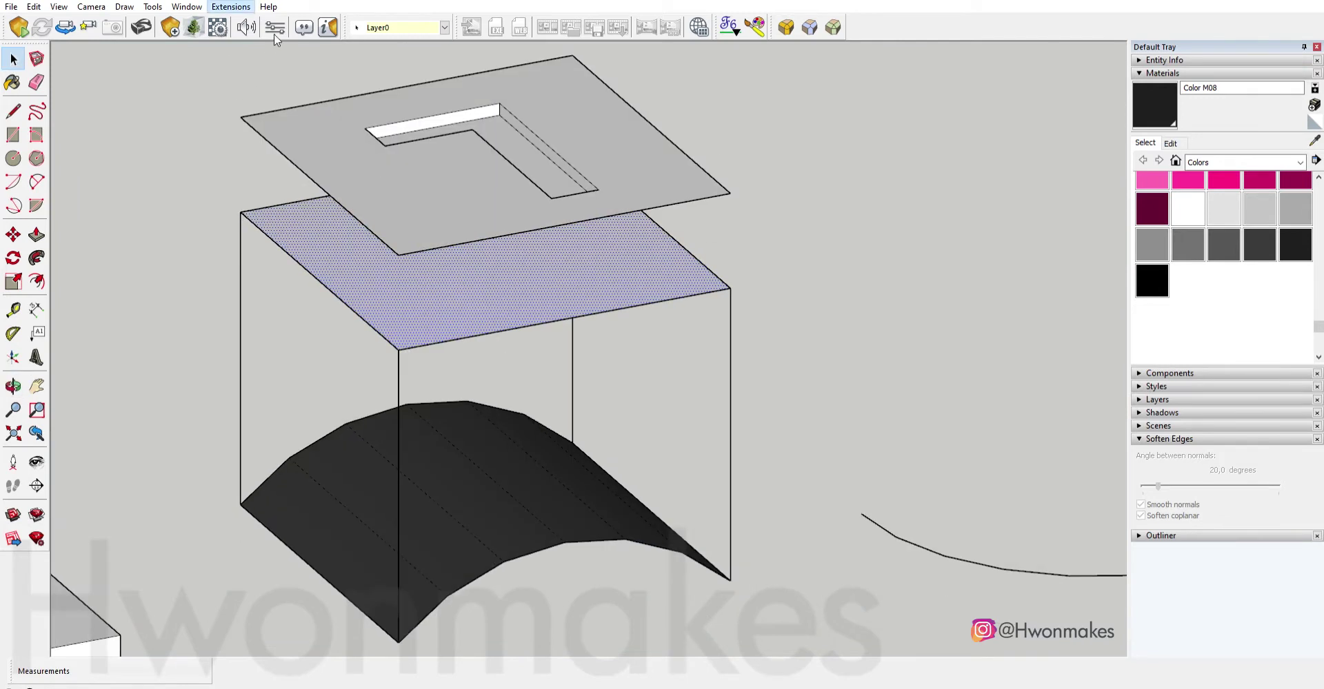
{"action": "scroll", "coordinate": [407, 358], "scroll_direction": "up", "scroll_amount": 3}
{"action": "scroll", "coordinate": [403, 355], "scroll_direction": "down", "scroll_amount": 1}
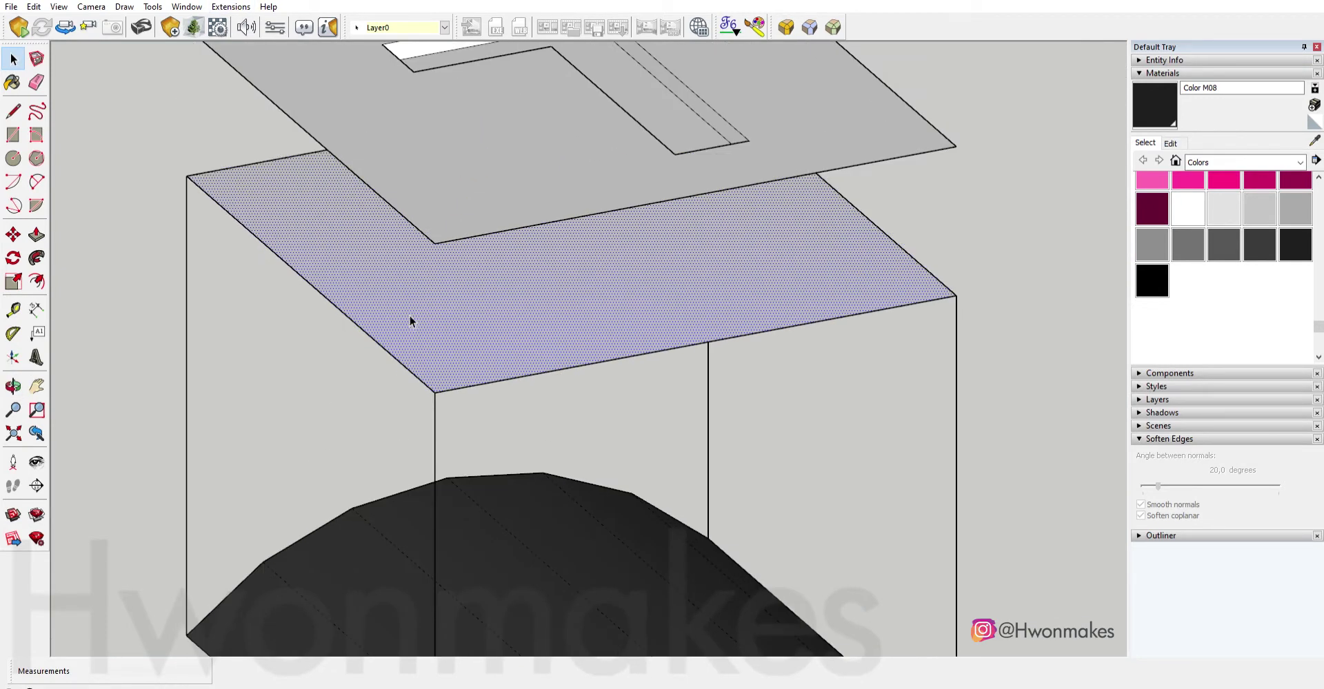
{"action": "scroll", "coordinate": [510, 345], "scroll_direction": "down", "scroll_amount": 2}
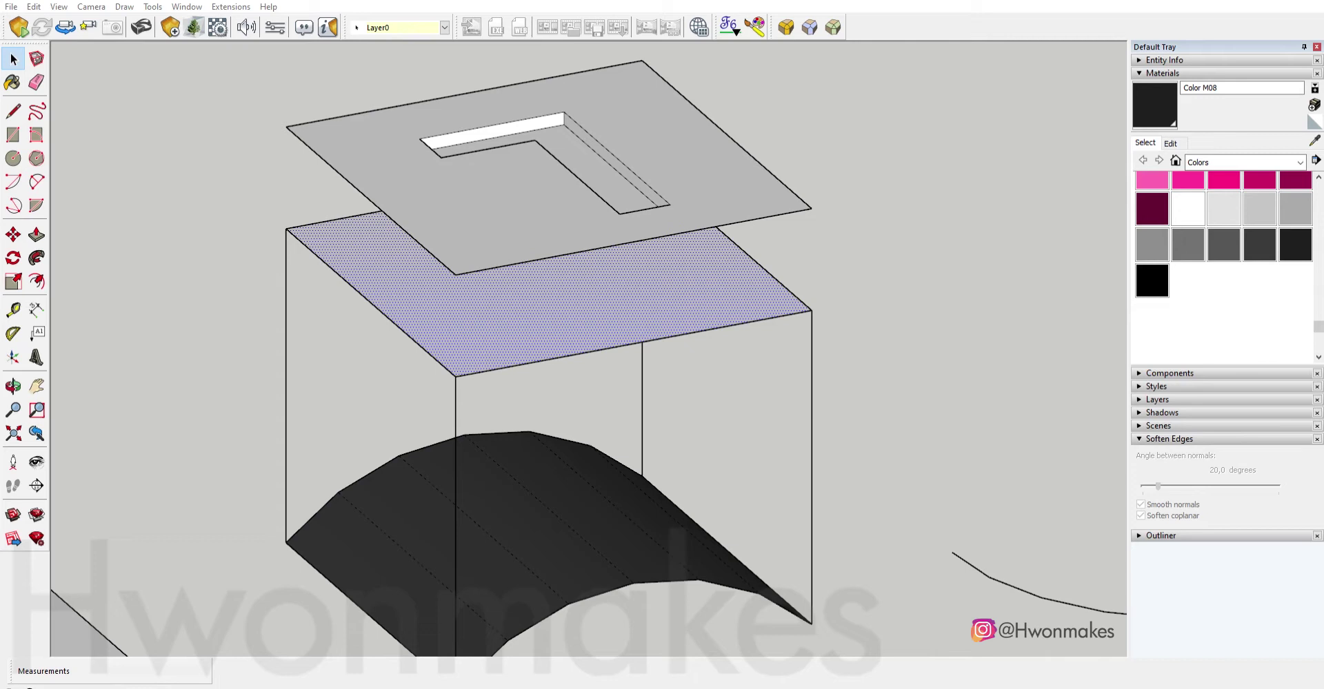
{"action": "scroll", "coordinate": [708, 366], "scroll_direction": "down", "scroll_amount": 2}
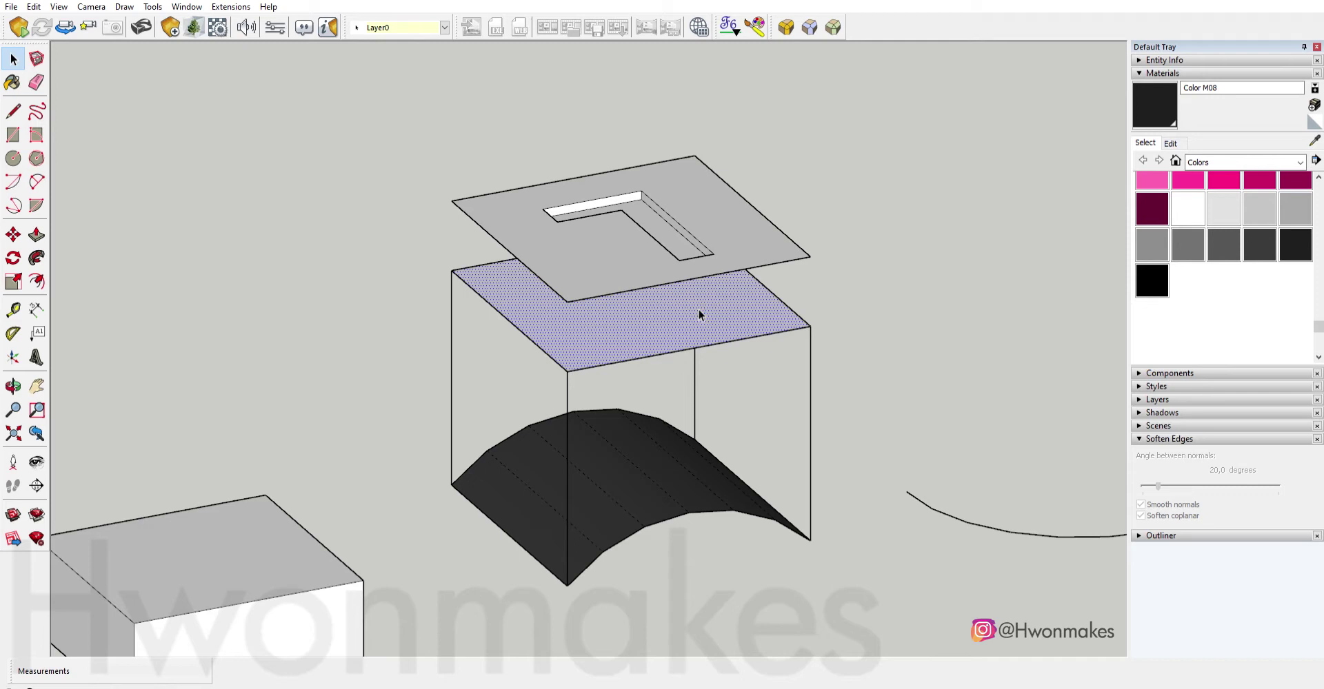
{"action": "left_click", "coordinate": [719, 315], "text": "shift"}
{"action": "triple_click", "coordinate": [545, 309]}
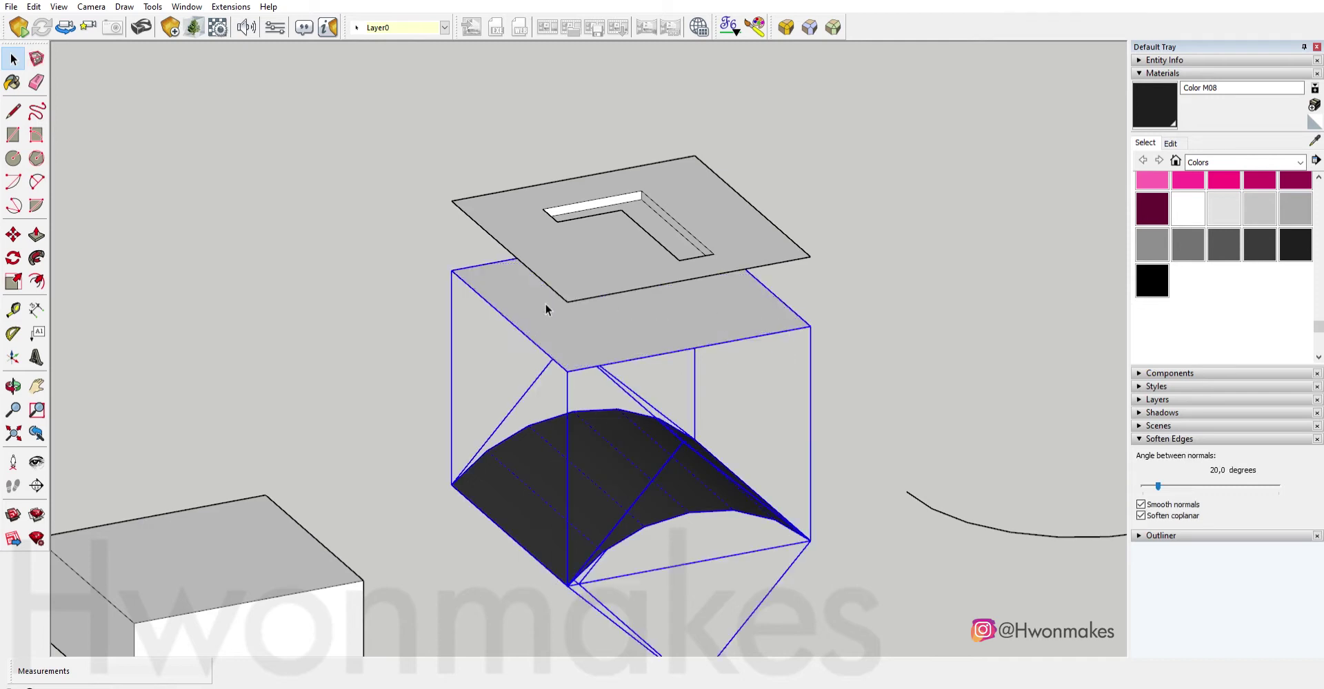
{"action": "key", "text": "Delete"}
{"action": "left_click", "coordinate": [857, 356]}
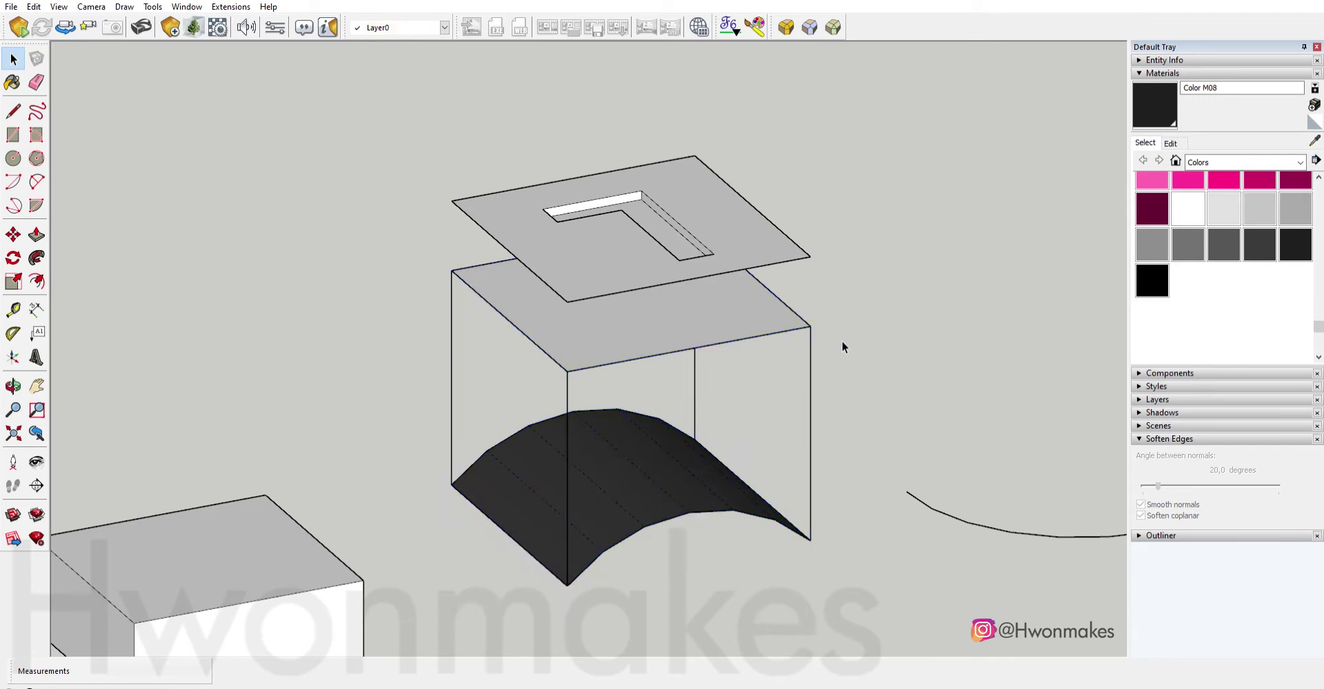
Select the box and top plate together and edit the geometry inside the box group.
{"action": "left_click_drag", "start_coordinate": [842, 341], "coordinate": [272, 80]}
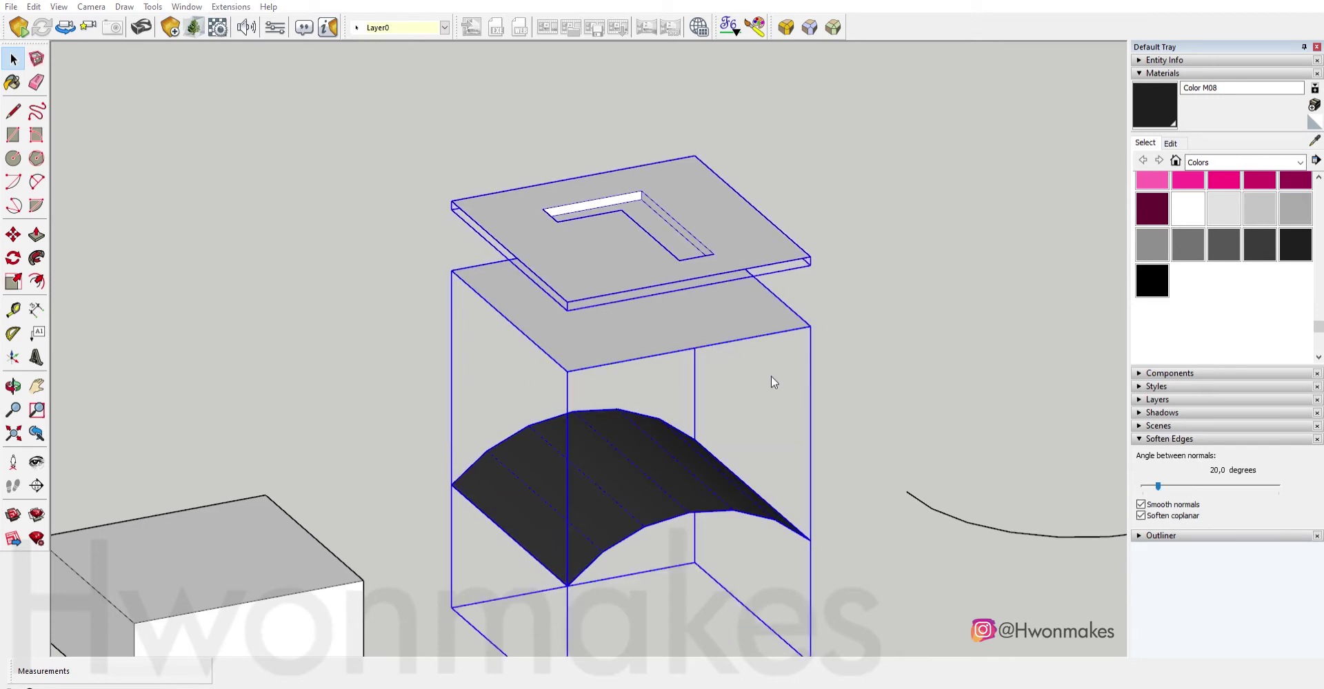
{"action": "left_click", "coordinate": [354, 260]}
{"action": "double_click", "coordinate": [582, 384]}
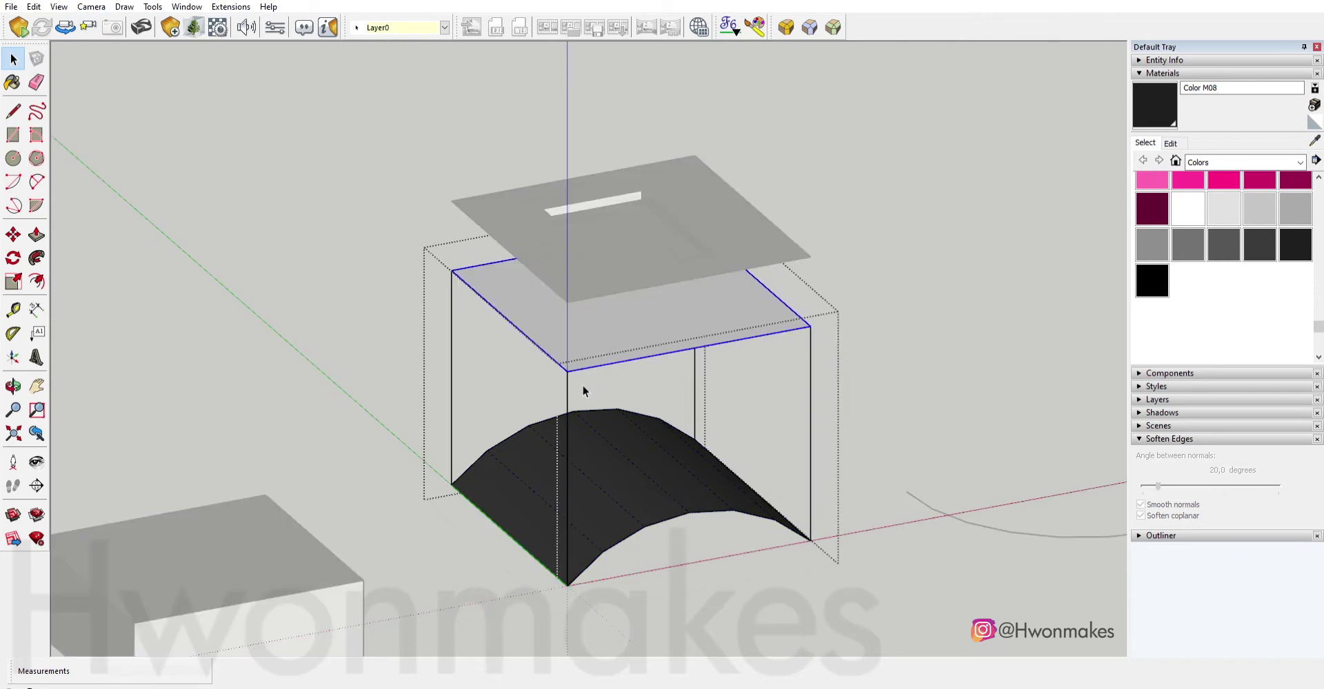
{"action": "triple_click", "coordinate": [570, 371]}
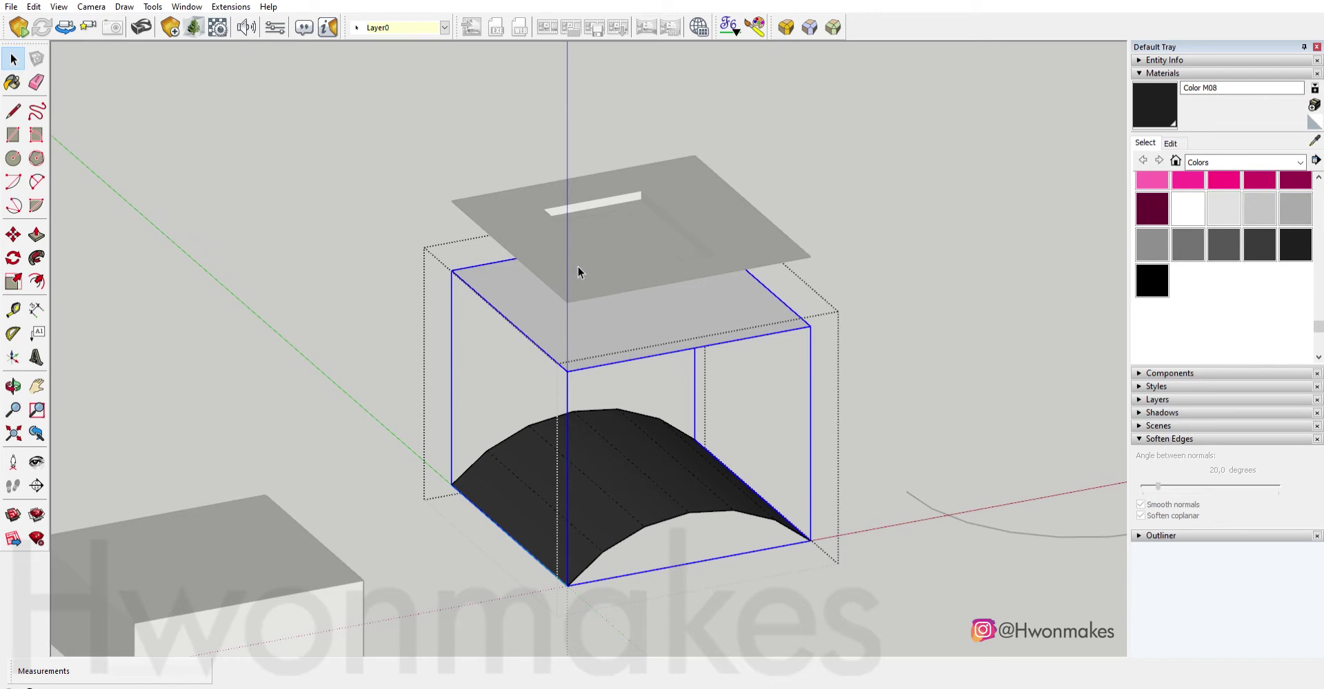
{"action": "left_click", "coordinate": [863, 289]}
Drop the floating slotted plate onto the box top and select the box pieces.
{"action": "key", "text": "m"}
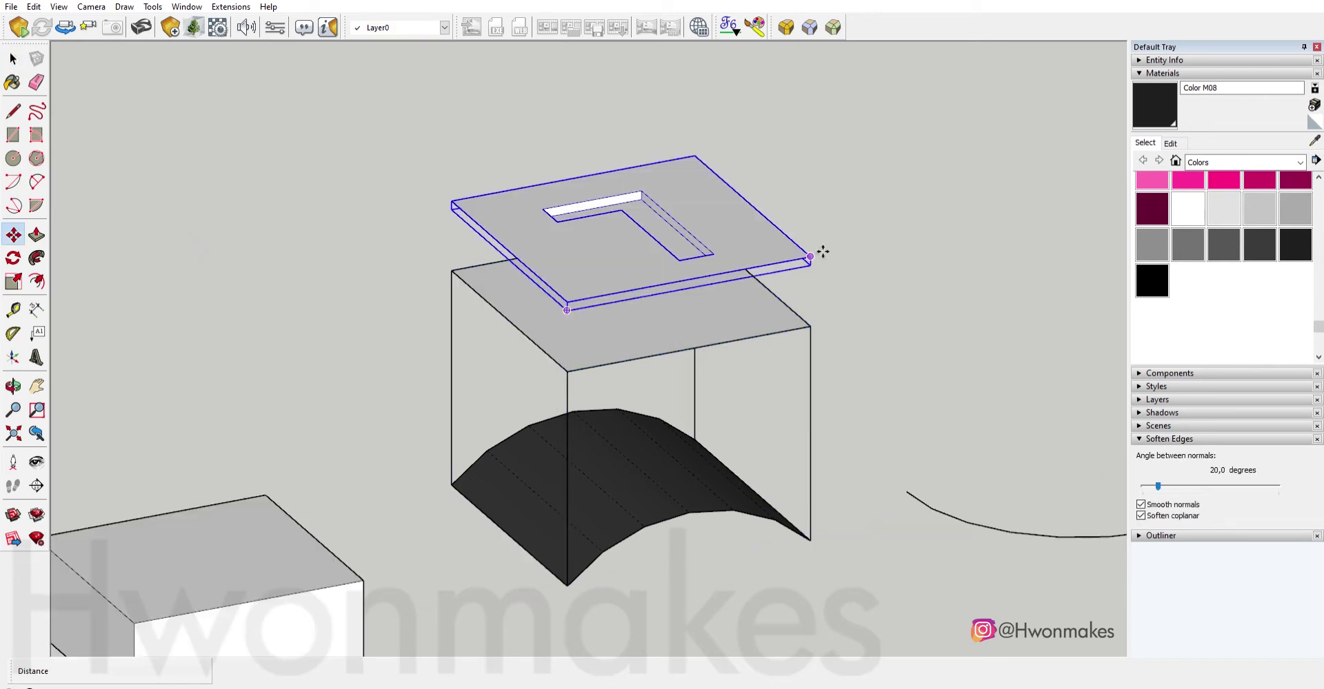
{"action": "left_click", "coordinate": [814, 251]}
{"action": "left_click", "coordinate": [811, 320]}
{"action": "key", "text": "space"}
{"action": "left_click", "coordinate": [773, 398]}
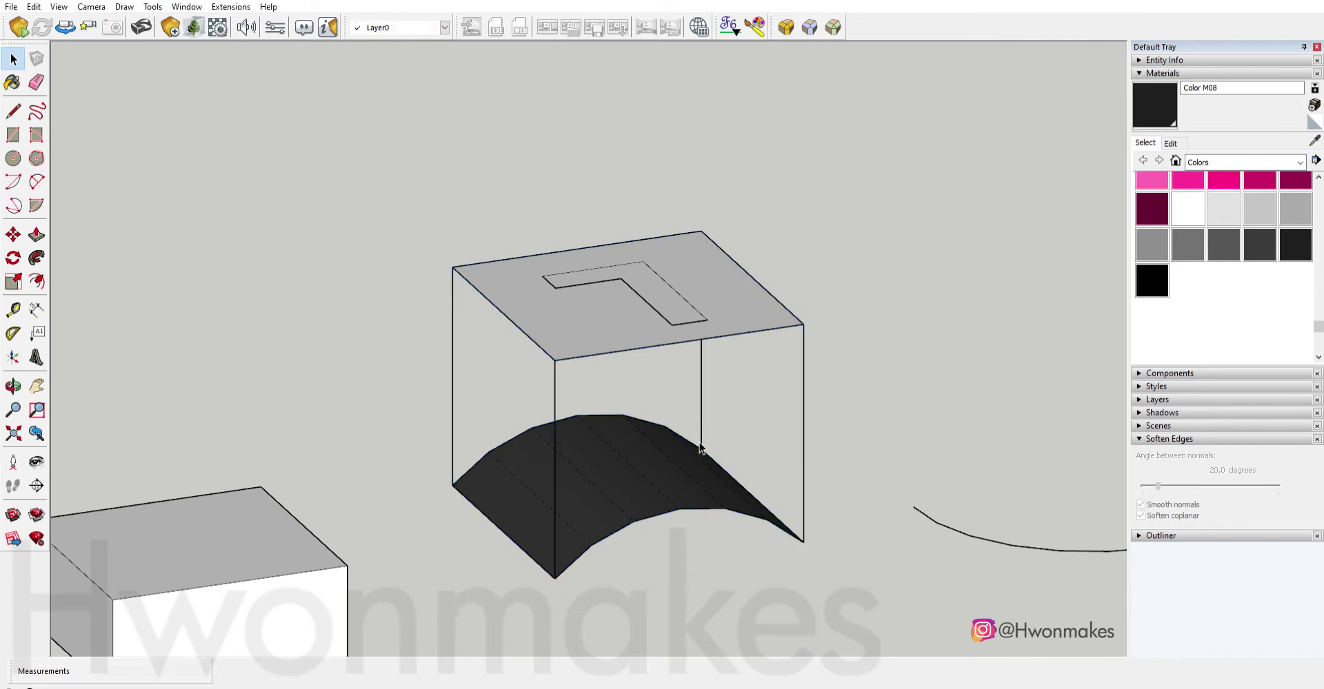
{"action": "left_click_drag", "start_coordinate": [865, 459], "coordinate": [486, 231]}
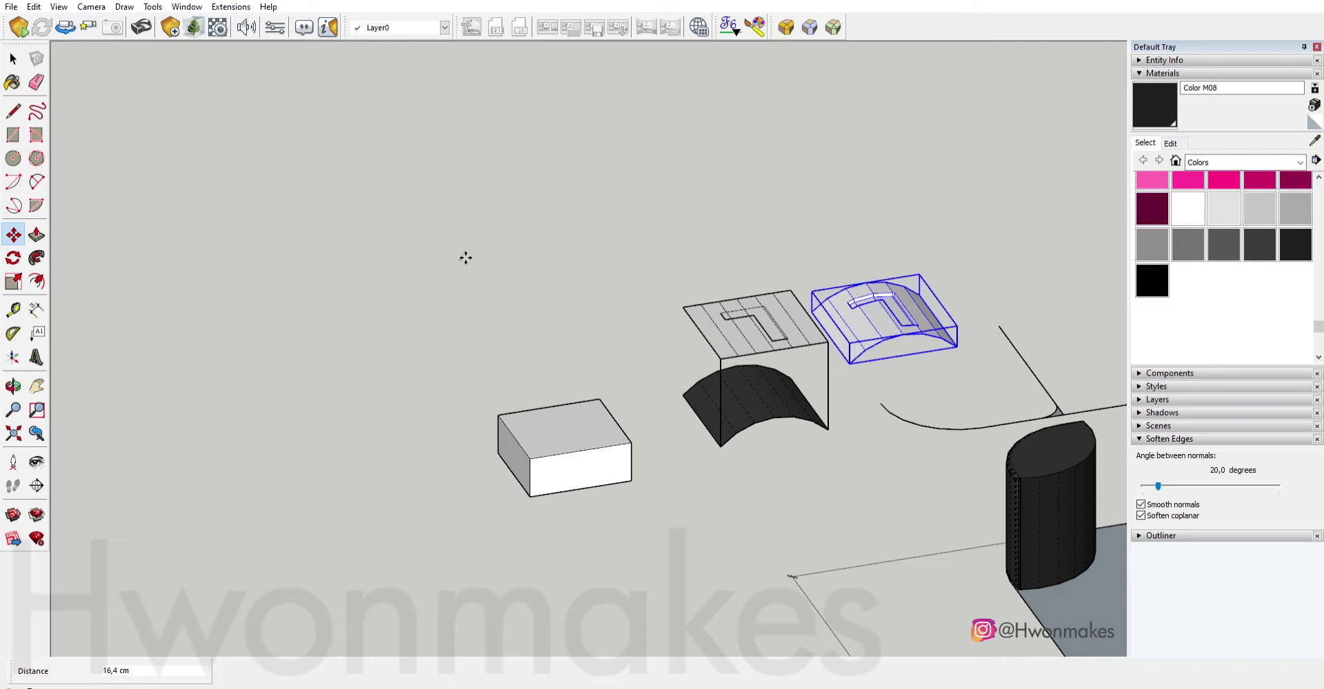
{"action": "key", "text": "space"}
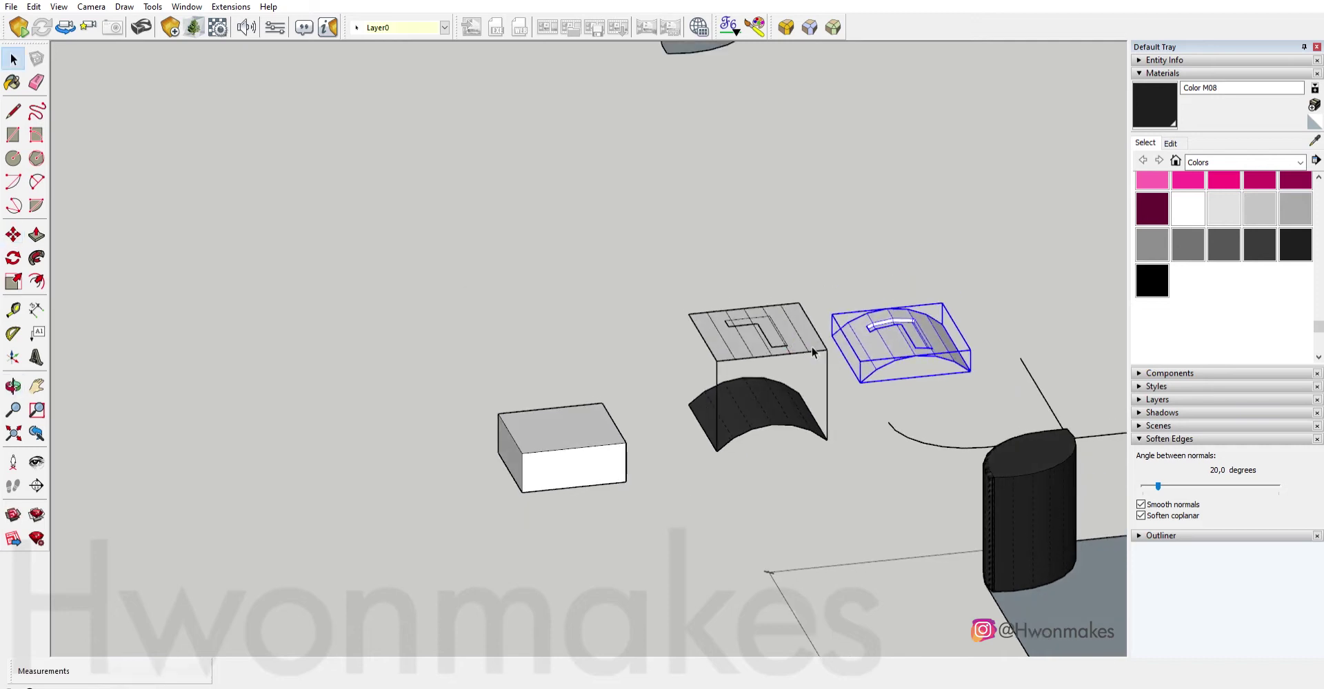
{"action": "left_click", "coordinate": [772, 337]}
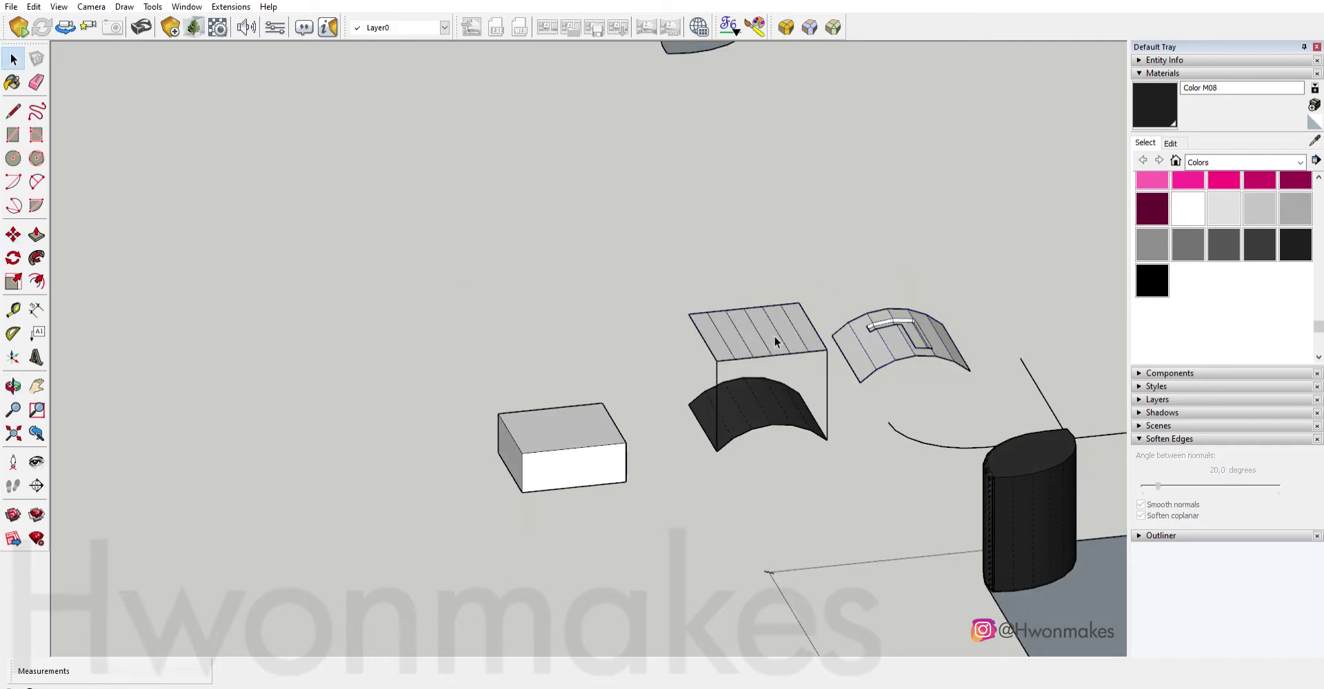
Move the R letter from the cylinder onto the flat plate.
{"action": "scroll", "coordinate": [775, 336], "scroll_direction": "down", "scroll_amount": 5}
{"action": "scroll", "coordinate": [561, 420], "scroll_direction": "up", "scroll_amount": 10}
{"action": "key", "text": "m"}
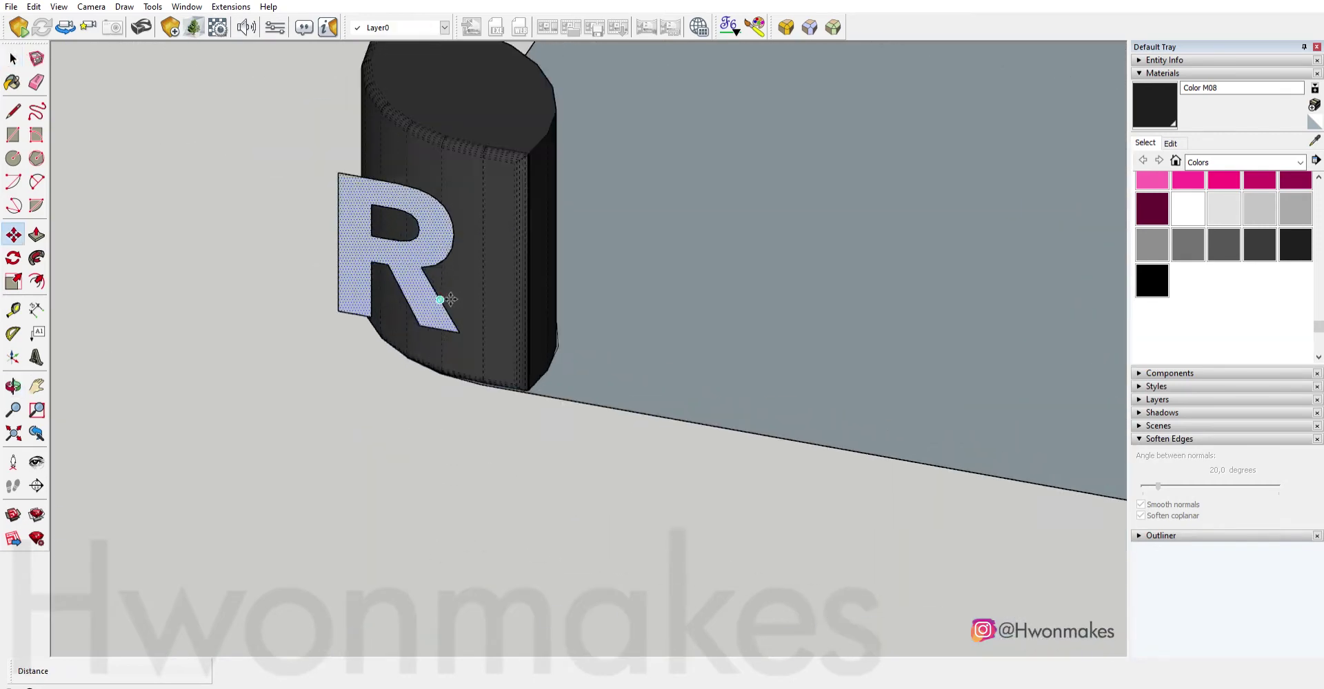
{"action": "left_click", "coordinate": [449, 300]}
{"action": "scroll", "coordinate": [449, 299], "scroll_direction": "down", "scroll_amount": 5}
{"action": "left_click", "coordinate": [793, 372]}
Rotate the R letter flat and position it within the plate.
{"action": "key", "text": "q"}
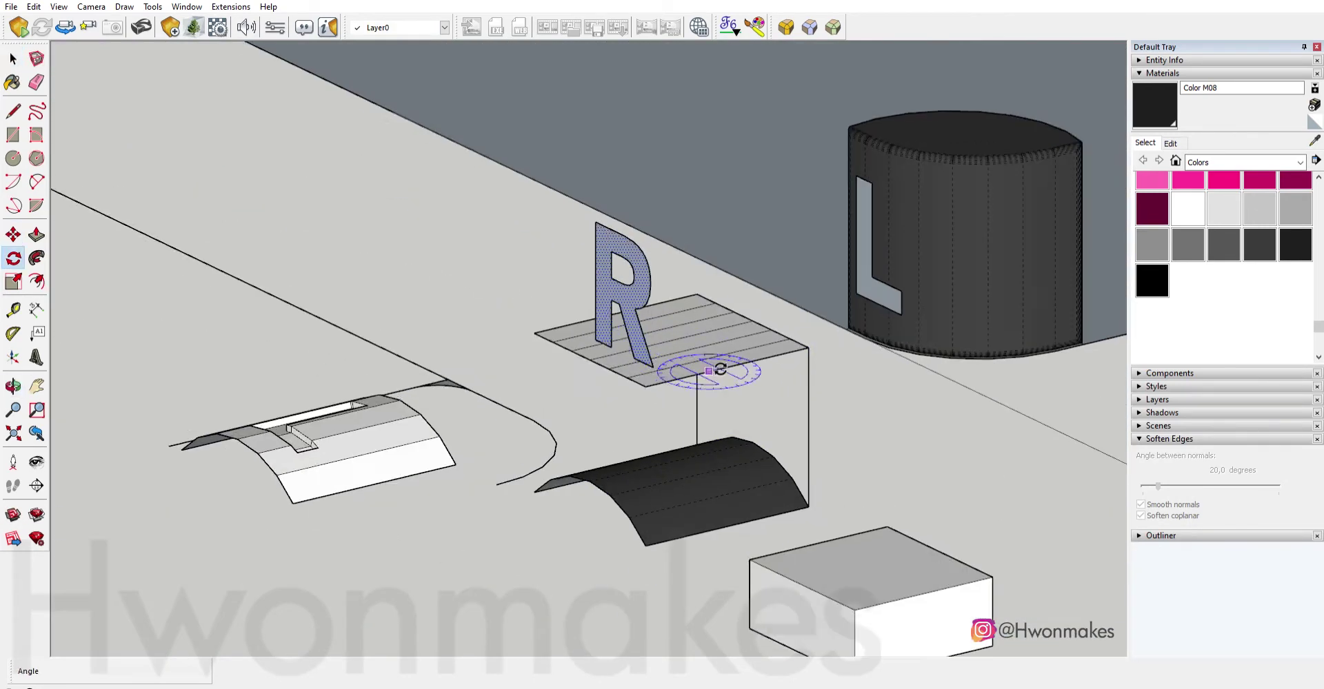
{"action": "left_click", "coordinate": [709, 370]}
{"action": "left_click", "coordinate": [730, 376]}
{"action": "left_click", "coordinate": [737, 399]}
{"action": "key", "text": "m"}
{"action": "scroll", "coordinate": [697, 394], "scroll_direction": "up", "scroll_amount": 5}
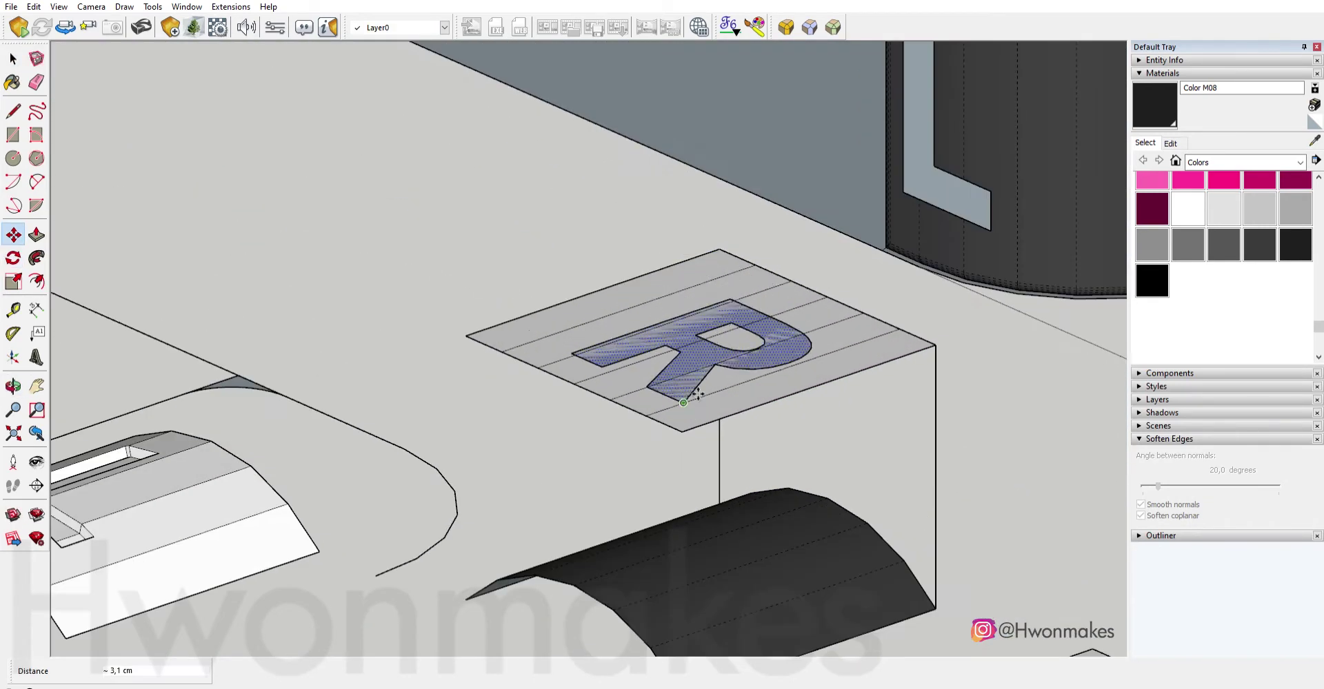
{"action": "left_click", "coordinate": [696, 393]}
{"action": "scroll", "coordinate": [696, 394], "scroll_direction": "down", "scroll_amount": 5}
Draw a rectangle covering the plate from the top-down view.
{"action": "key", "text": "space"}
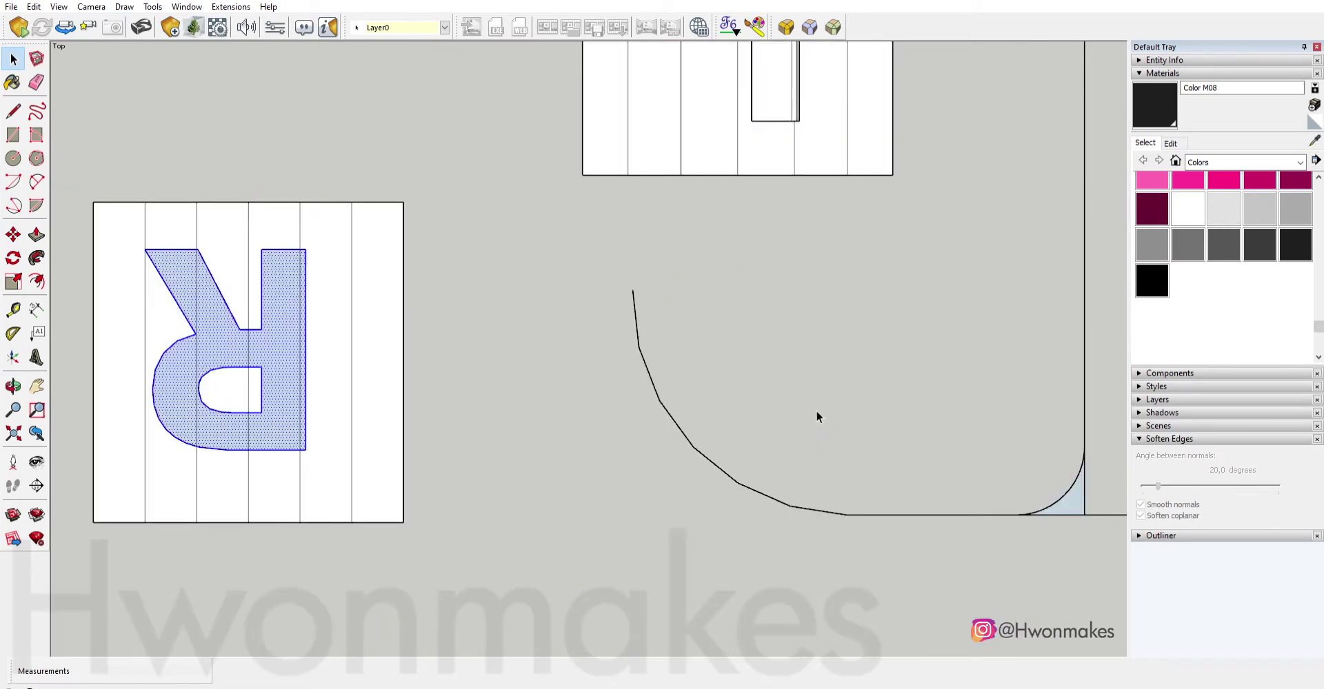
{"action": "scroll", "coordinate": [479, 464], "scroll_direction": "up", "scroll_amount": 1}
{"action": "key", "text": "r"}
{"action": "left_click", "coordinate": [212, 162]}
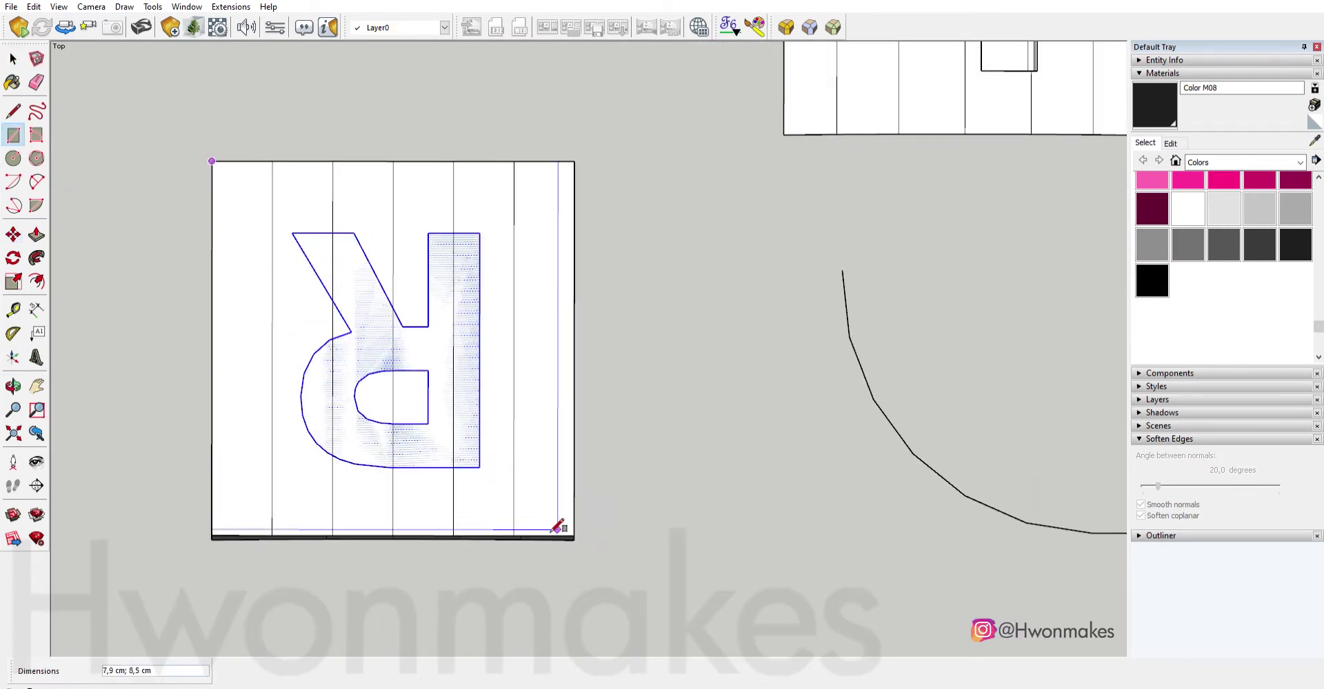
{"action": "left_click", "coordinate": [557, 528]}
{"action": "mouse_move", "coordinate": [557, 528]}
{"action": "middle_mouse_down"}
{"action": "mouse_move", "coordinate": [626, 449]}
{"action": "mouse_move", "coordinate": [544, 314]}
{"action": "middle_mouse_up"}
Push the R shape through the plate.
{"action": "key", "text": "p"}
{"action": "scroll", "coordinate": [527, 324], "scroll_direction": "up", "scroll_amount": 3}
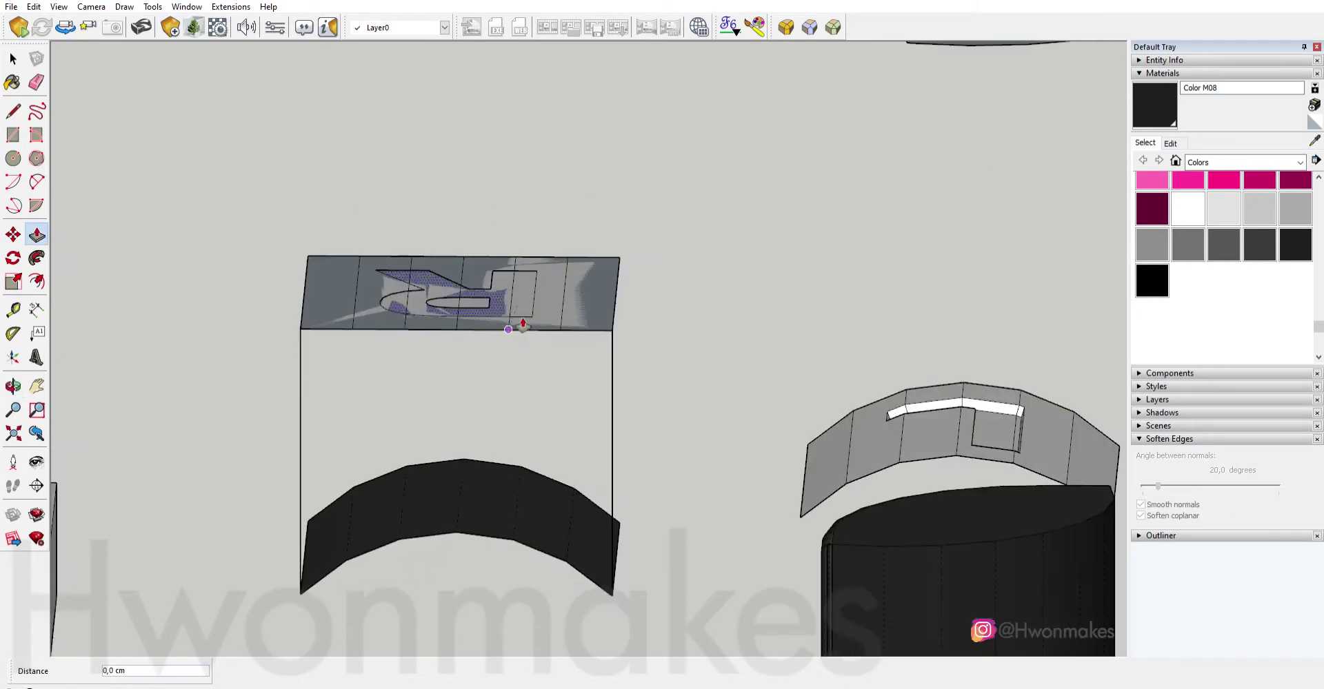
{"action": "left_click", "coordinate": [523, 324]}
{"action": "scroll", "coordinate": [523, 324], "scroll_direction": "down", "scroll_amount": 3}
{"action": "scroll", "coordinate": [473, 346], "scroll_direction": "up", "scroll_amount": 3}
Lower the cutter box below the plate, then raise it 1,9 cm into place.
{"action": "left_click", "coordinate": [472, 346]}
{"action": "key", "text": "m"}
{"action": "left_click", "coordinate": [579, 327]}
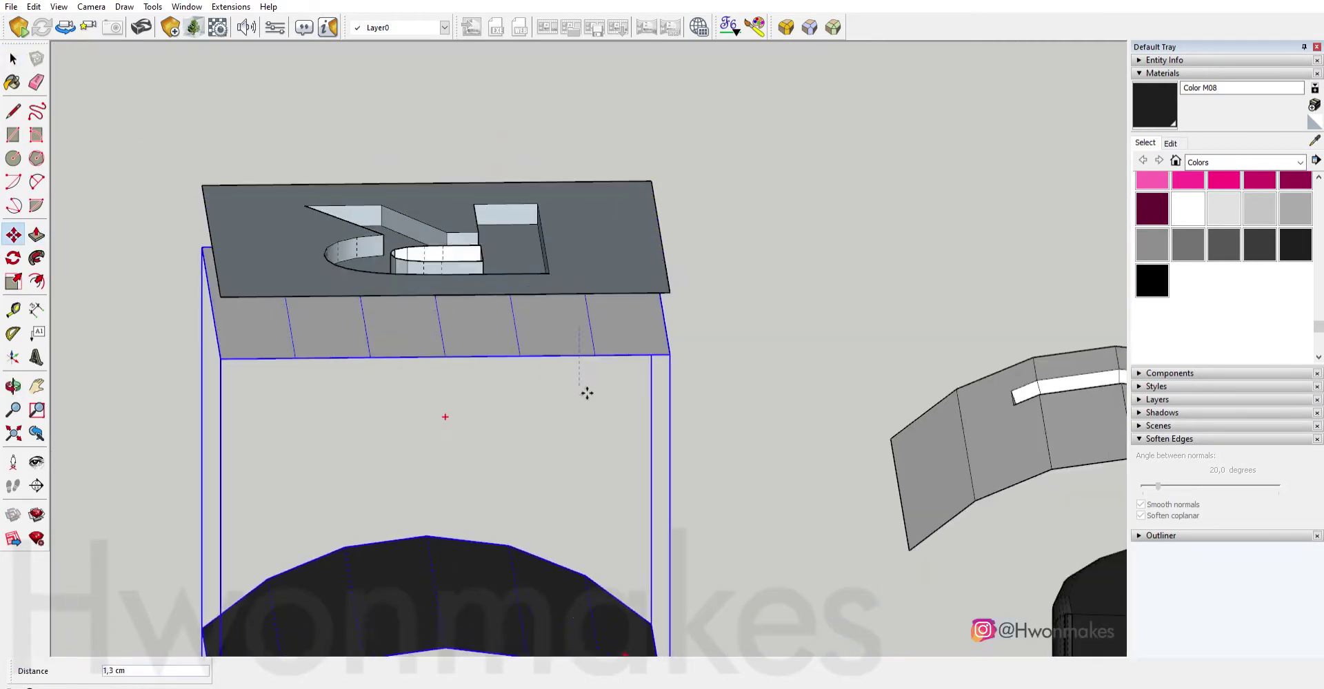
{"action": "left_click", "coordinate": [586, 579]}
{"action": "key", "text": "space"}
{"action": "scroll", "coordinate": [467, 349], "scroll_direction": "up", "scroll_amount": 3}
{"action": "key", "text": "l"}
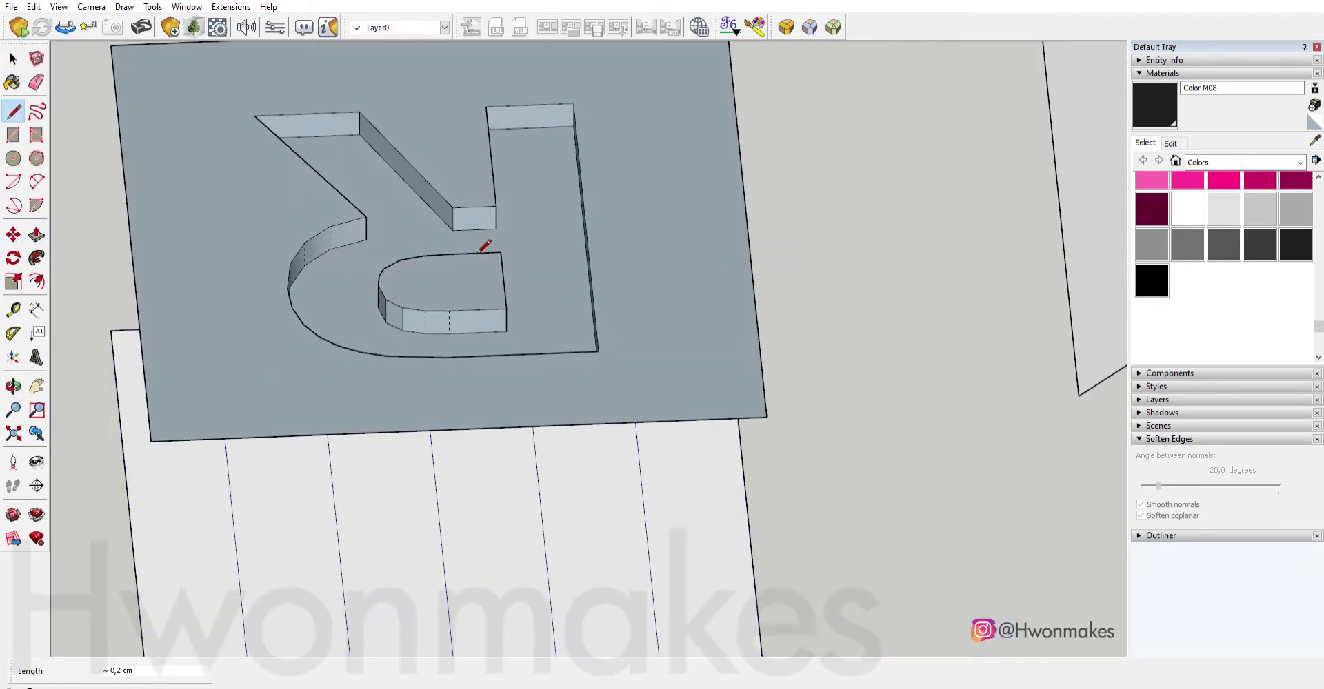
{"action": "scroll", "coordinate": [484, 247], "scroll_direction": "down", "scroll_amount": 3}
{"action": "key", "text": "m"}
{"action": "left_click", "coordinate": [624, 458]}
{"action": "middle_click_drag", "start_coordinate": [624, 459], "coordinate": [649, 352]}
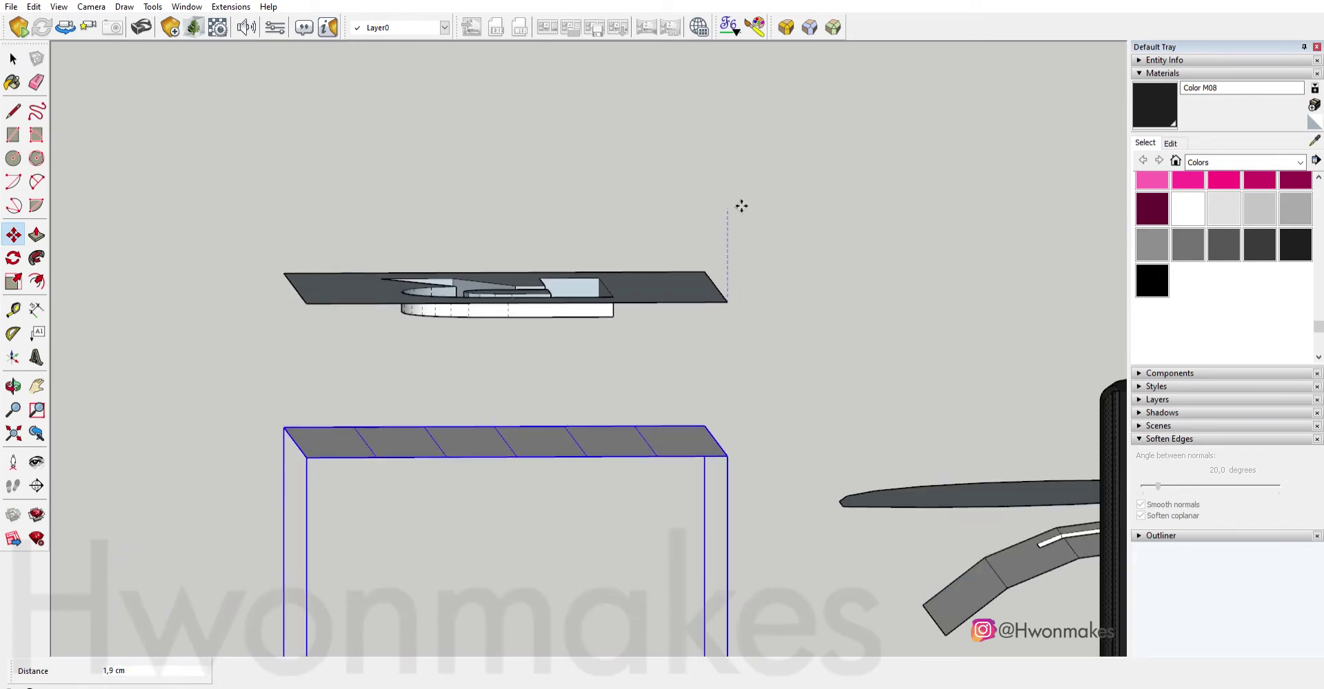
{"action": "left_click", "coordinate": [741, 206]}
Move the R cutter onto the curved piece.
{"action": "middle_click_drag", "start_coordinate": [741, 206], "coordinate": [502, 479]}
{"action": "key", "text": "space"}
{"action": "middle_click_drag", "start_coordinate": [556, 414], "coordinate": [700, 526]}
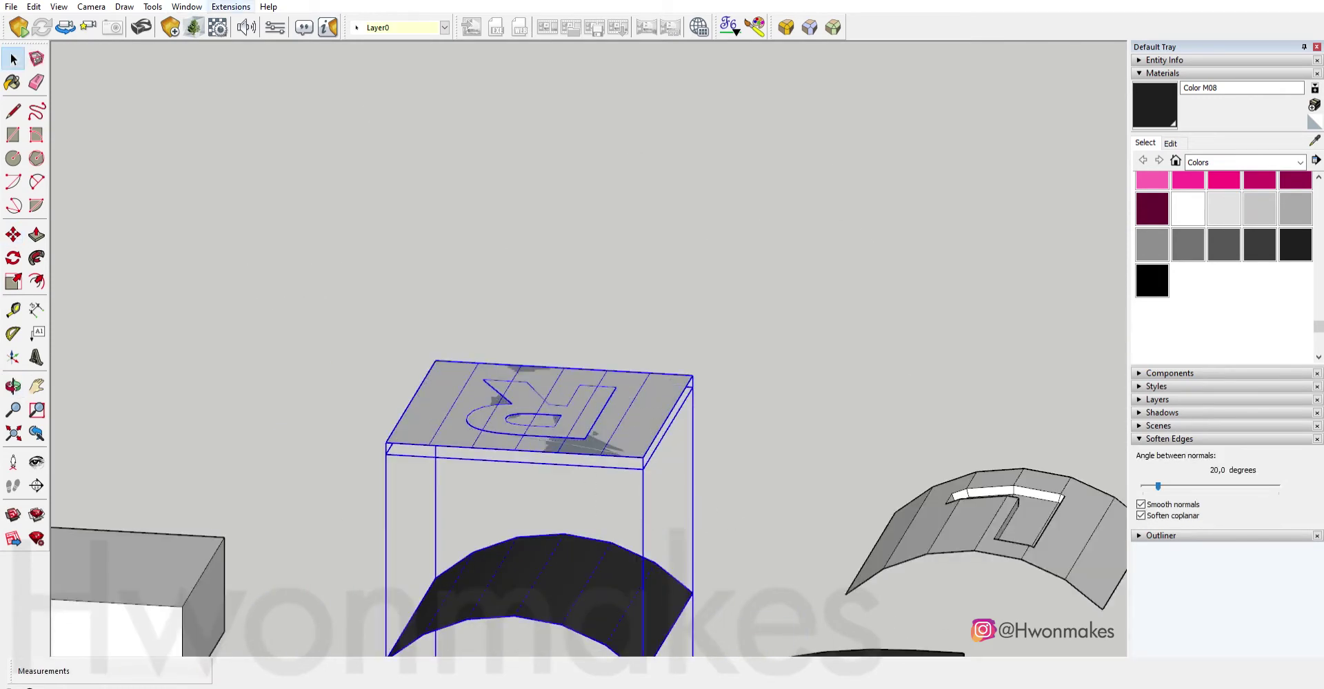
{"action": "middle_click_drag", "start_coordinate": [537, 413], "coordinate": [455, 510]}
{"action": "key", "text": "m"}
{"action": "left_click", "coordinate": [538, 593]}
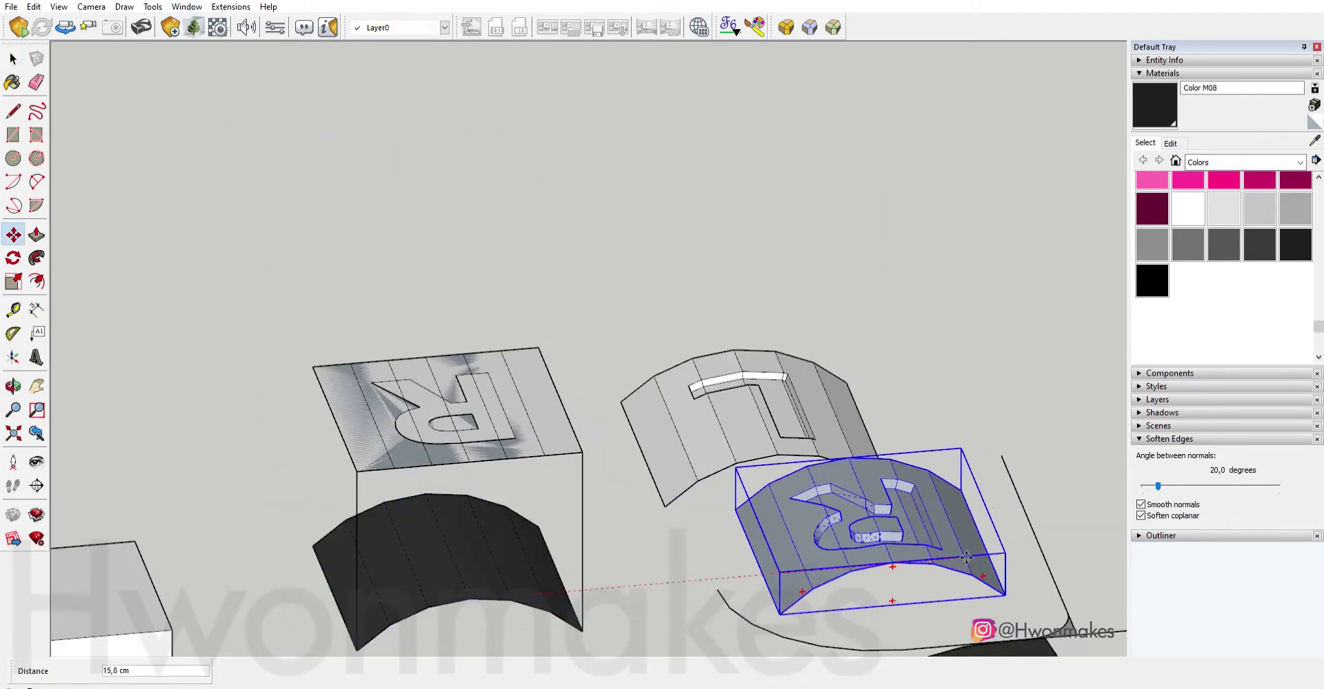
{"action": "left_click", "coordinate": [965, 557]}
Select the curved R piece and start rotating it 90° upright.
{"action": "middle_click_drag", "start_coordinate": [834, 579], "coordinate": [620, 409]}
{"action": "scroll", "coordinate": [620, 378], "scroll_direction": "down", "scroll_amount": 3}
{"action": "key", "text": "space"}
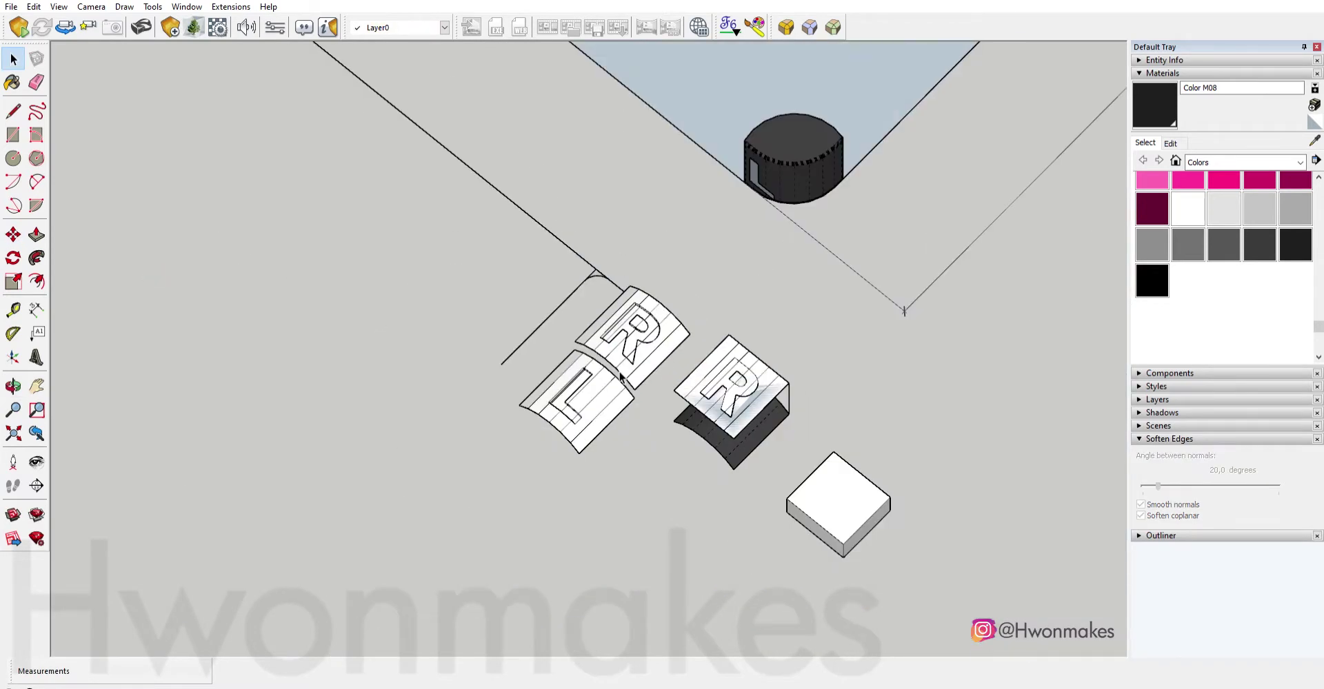
{"action": "left_click", "coordinate": [621, 377]}
{"action": "key", "text": "q"}
{"action": "middle_click_drag", "start_coordinate": [655, 372], "coordinate": [748, 306]}
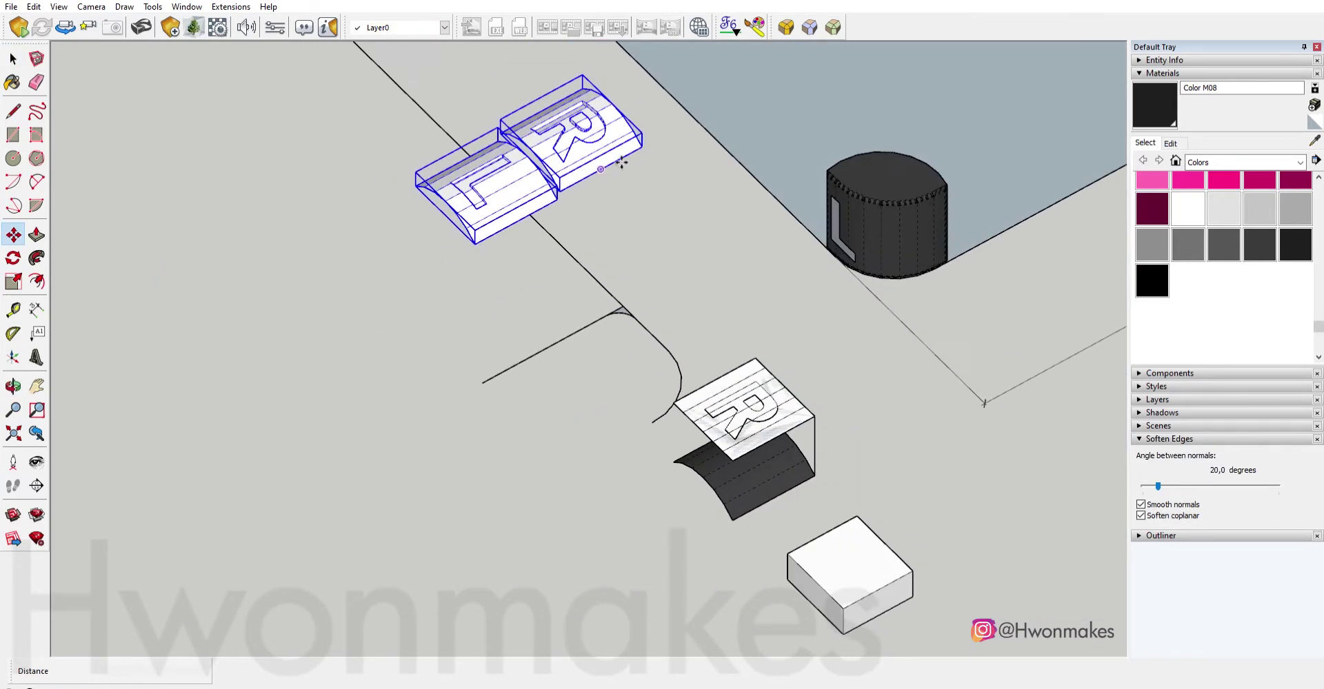
{"action": "left_click", "coordinate": [709, 295]}
Stand the letter pieces upright and move the L piece onto its cylinder's face.
{"action": "left_click", "coordinate": [697, 248]}
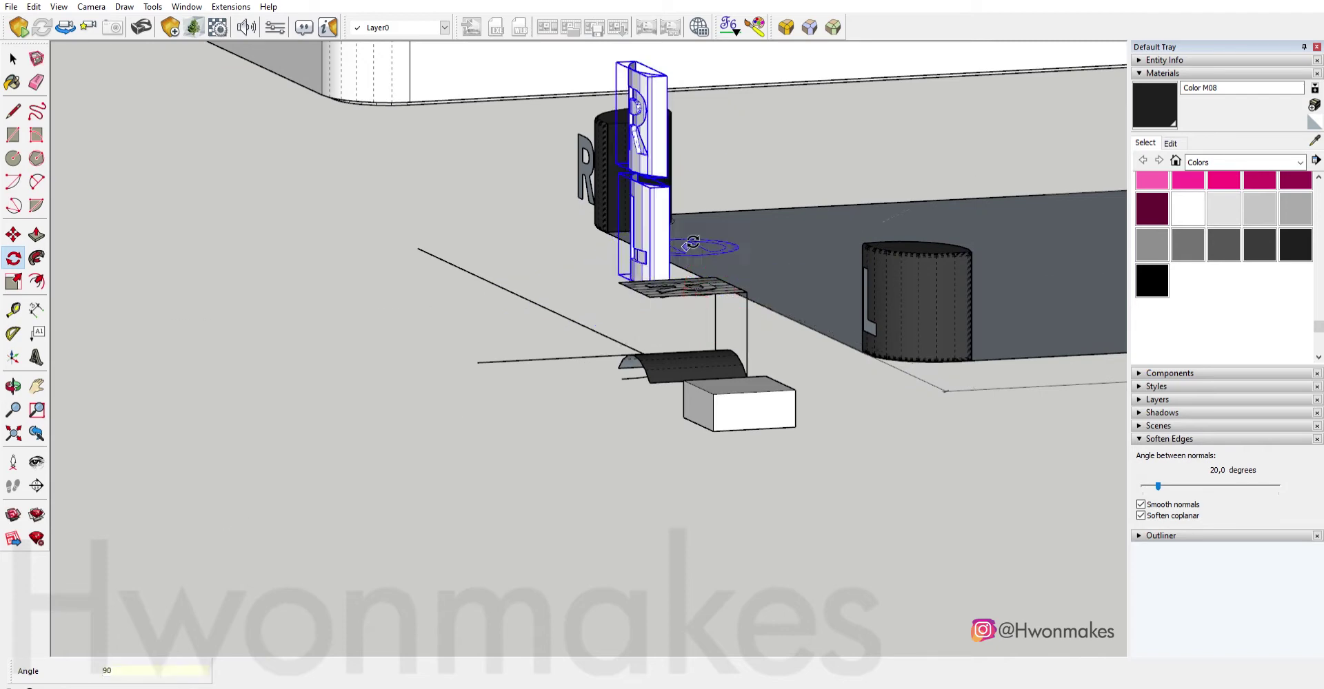
{"action": "key", "text": "m"}
{"action": "middle_click_drag", "start_coordinate": [697, 249], "coordinate": [763, 396]}
{"action": "left_click", "coordinate": [763, 395]}
{"action": "scroll", "coordinate": [827, 386], "scroll_direction": "up", "scroll_amount": 2}
{"action": "left_click", "coordinate": [925, 367]}
{"action": "scroll", "coordinate": [926, 366], "scroll_direction": "up", "scroll_amount": 3}
{"action": "scroll", "coordinate": [903, 441], "scroll_direction": "up", "scroll_amount": 3}
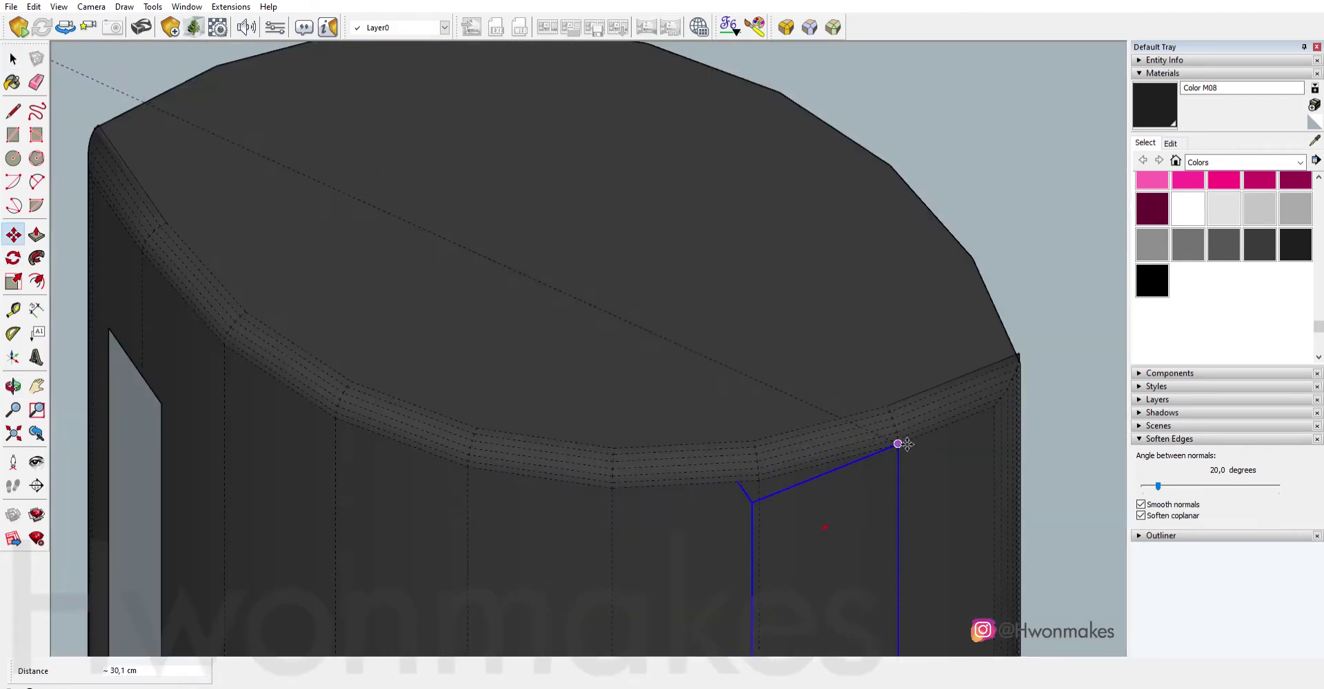
Rotate the L panel to follow the cylinder's curve.
{"action": "key", "text": "q"}
{"action": "scroll", "coordinate": [899, 441], "scroll_direction": "down", "scroll_amount": 5}
{"action": "scroll", "coordinate": [526, 334], "scroll_direction": "up", "scroll_amount": 2}
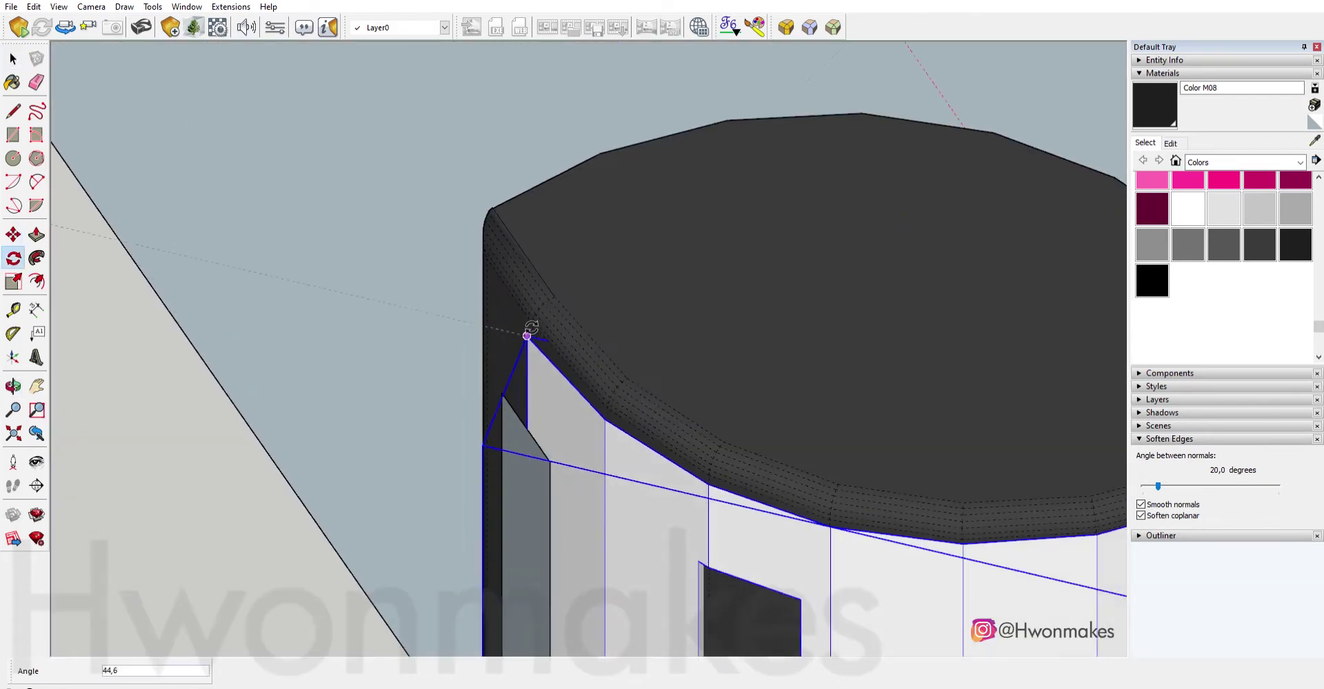
{"action": "scroll", "coordinate": [537, 319], "scroll_direction": "up", "scroll_amount": 2}
{"action": "scroll", "coordinate": [573, 305], "scroll_direction": "down", "scroll_amount": 1}
{"action": "scroll", "coordinate": [574, 305], "scroll_direction": "down", "scroll_amount": 5}
{"action": "key", "text": "space"}
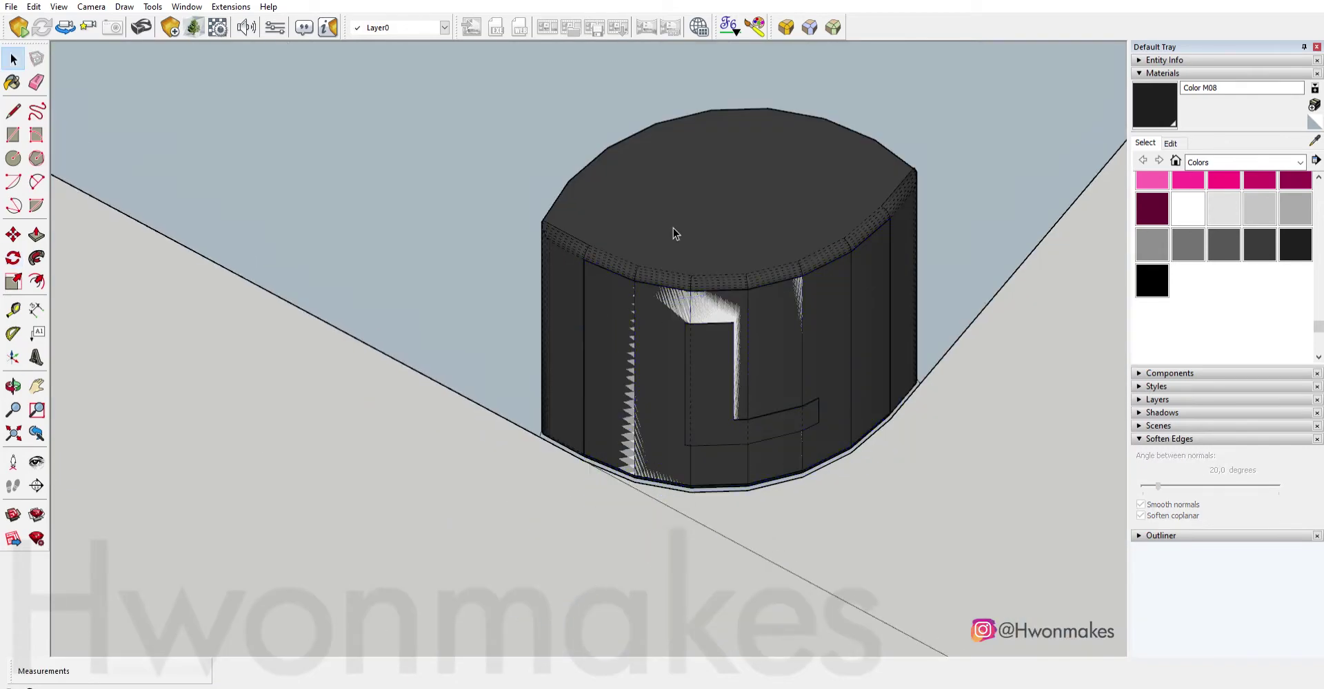
Inside the L cylinder group, select the cylinder and letter and paint them Color M08.
{"action": "double_click", "coordinate": [674, 228]}
{"action": "scroll", "coordinate": [726, 340], "scroll_direction": "up", "scroll_amount": 1}
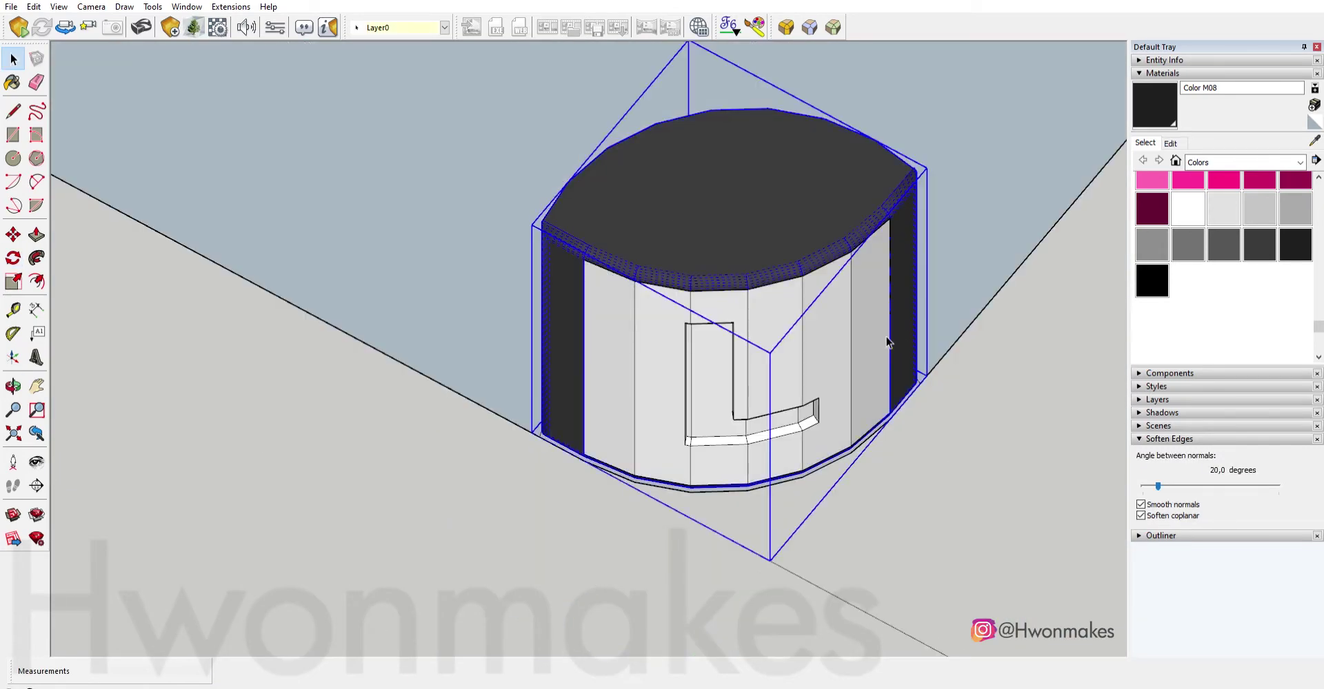
{"action": "triple_click", "coordinate": [813, 210]}
{"action": "scroll", "coordinate": [744, 227], "scroll_direction": "up", "scroll_amount": 2}
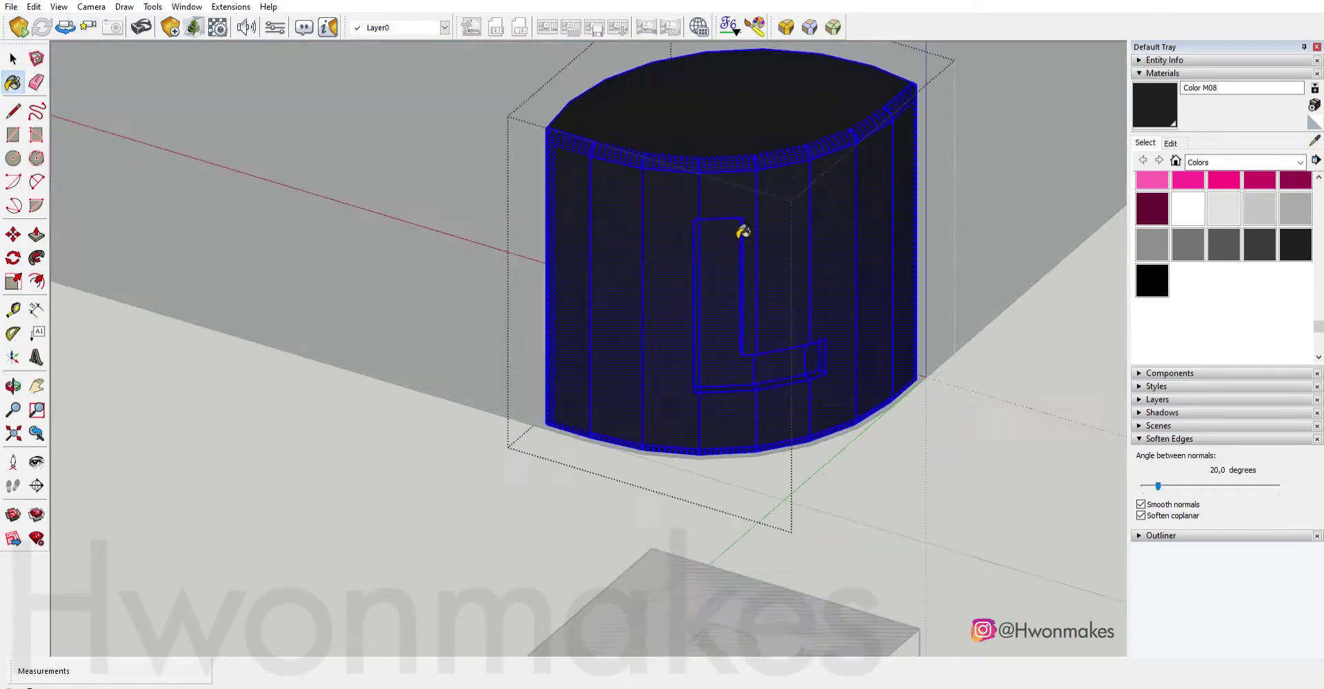
{"action": "scroll", "coordinate": [473, 296], "scroll_direction": "up", "scroll_amount": 2}
{"action": "scroll", "coordinate": [763, 269], "scroll_direction": "down", "scroll_amount": 2}
{"action": "key", "text": "Escape"}
{"action": "key", "text": "Escape"}
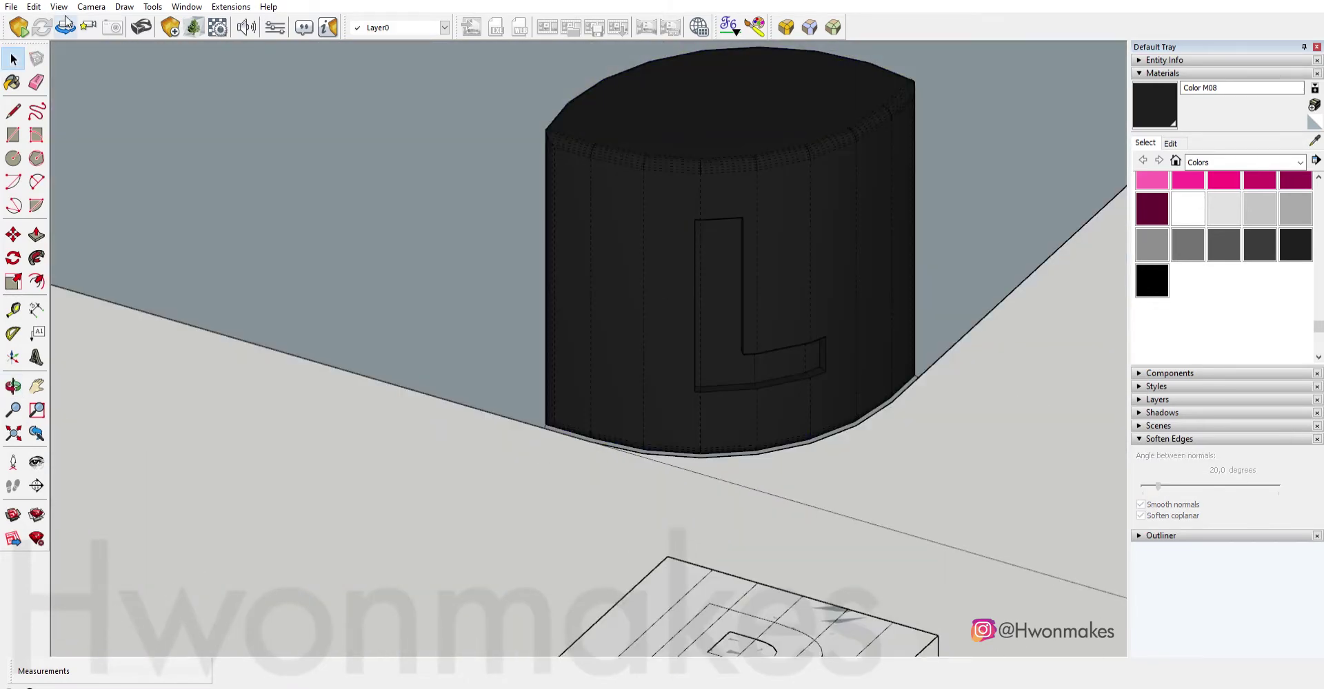
{"action": "scroll", "coordinate": [614, 260], "scroll_direction": "down", "scroll_amount": 2}
{"action": "scroll", "coordinate": [614, 260], "scroll_direction": "down", "scroll_amount": 3}
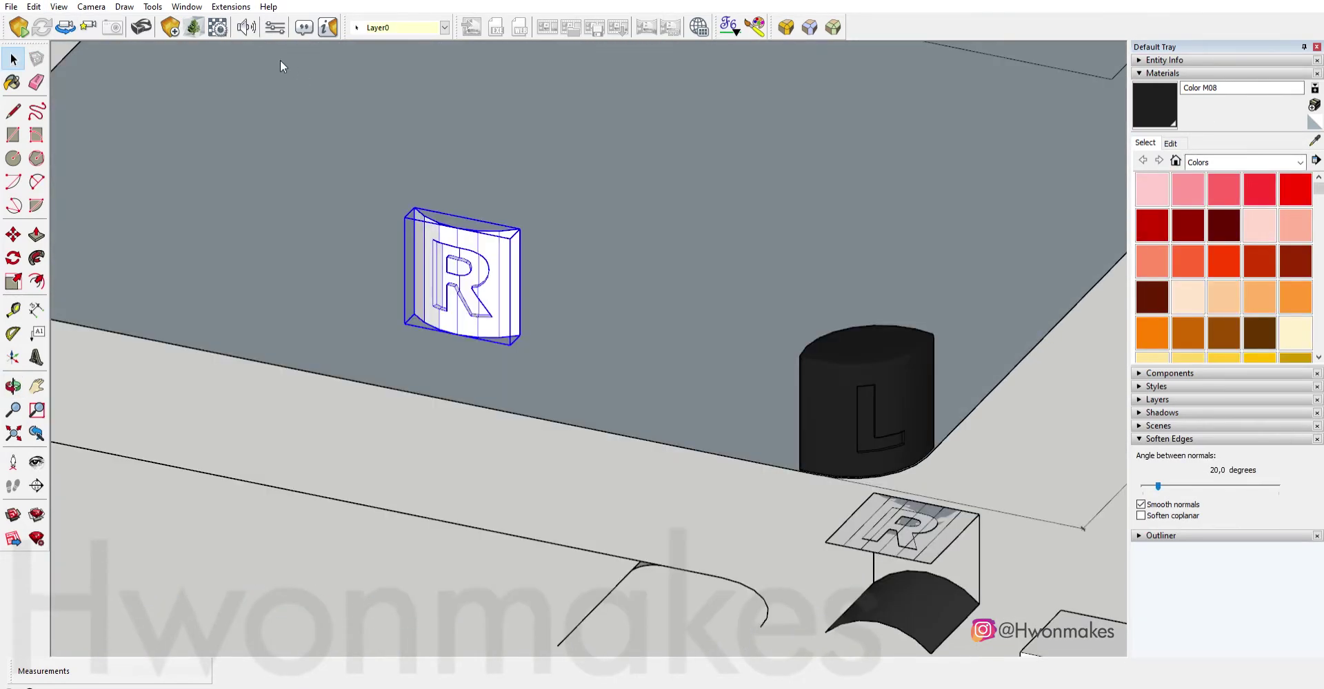
Move the R panel against the second cylinder.
{"action": "key", "text": "m"}
{"action": "left_click", "coordinate": [918, 377]}
{"action": "scroll", "coordinate": [907, 370], "scroll_direction": "up", "scroll_amount": 3}
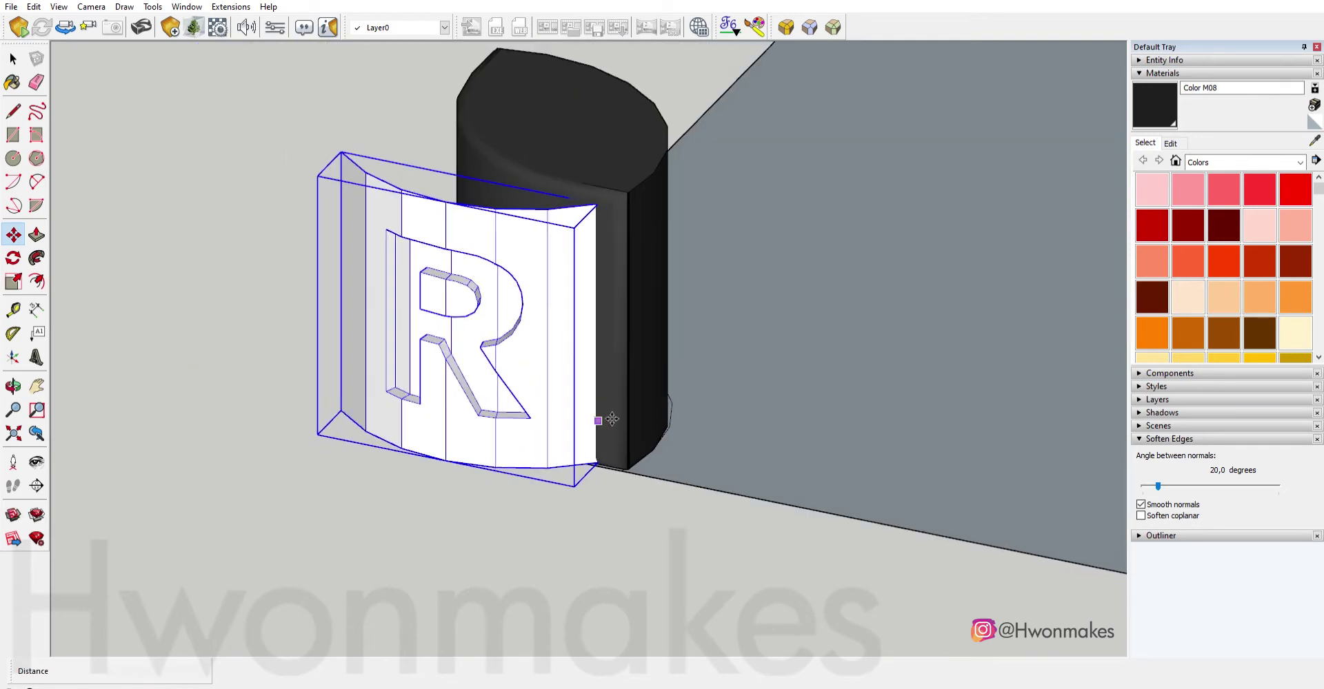
{"action": "scroll", "coordinate": [617, 219], "scroll_direction": "up", "scroll_amount": 3}
{"action": "scroll", "coordinate": [617, 219], "scroll_direction": "up", "scroll_amount": 3}
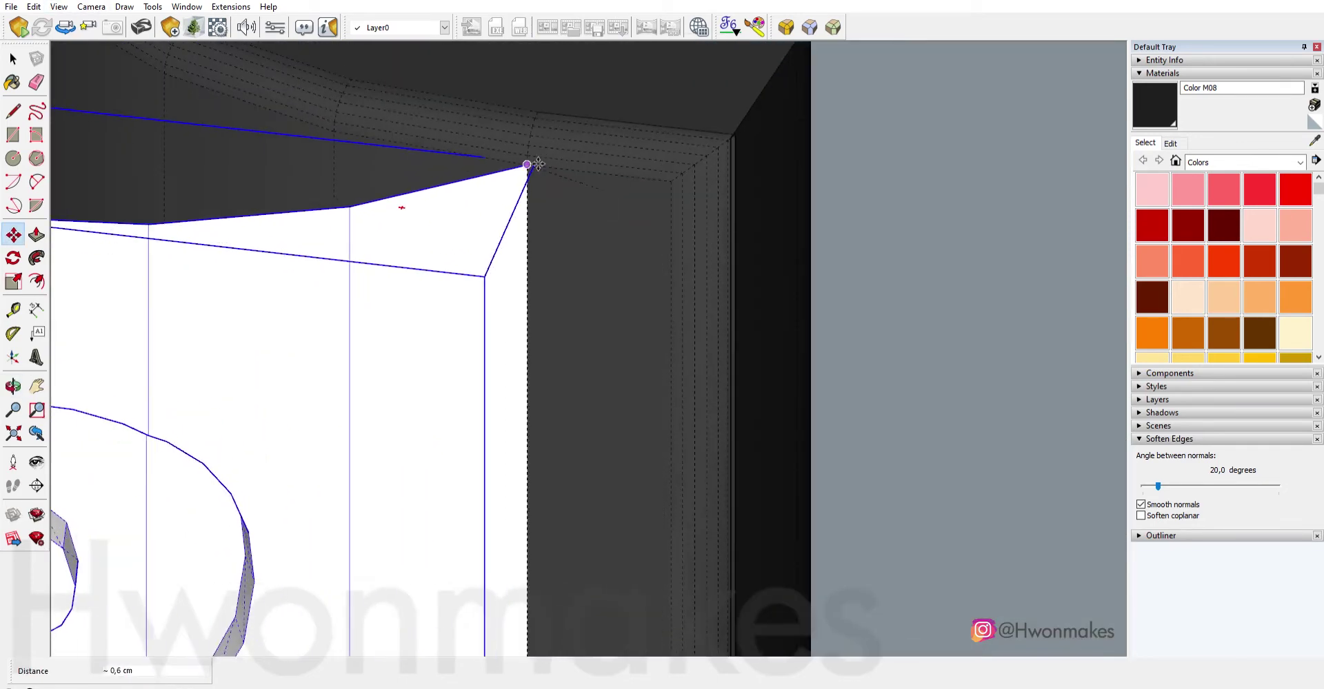
Rotate the R panel to follow the curve and paint the R cylinder Color M08.
{"action": "key", "text": "q"}
{"action": "scroll", "coordinate": [526, 166], "scroll_direction": "down", "scroll_amount": 2}
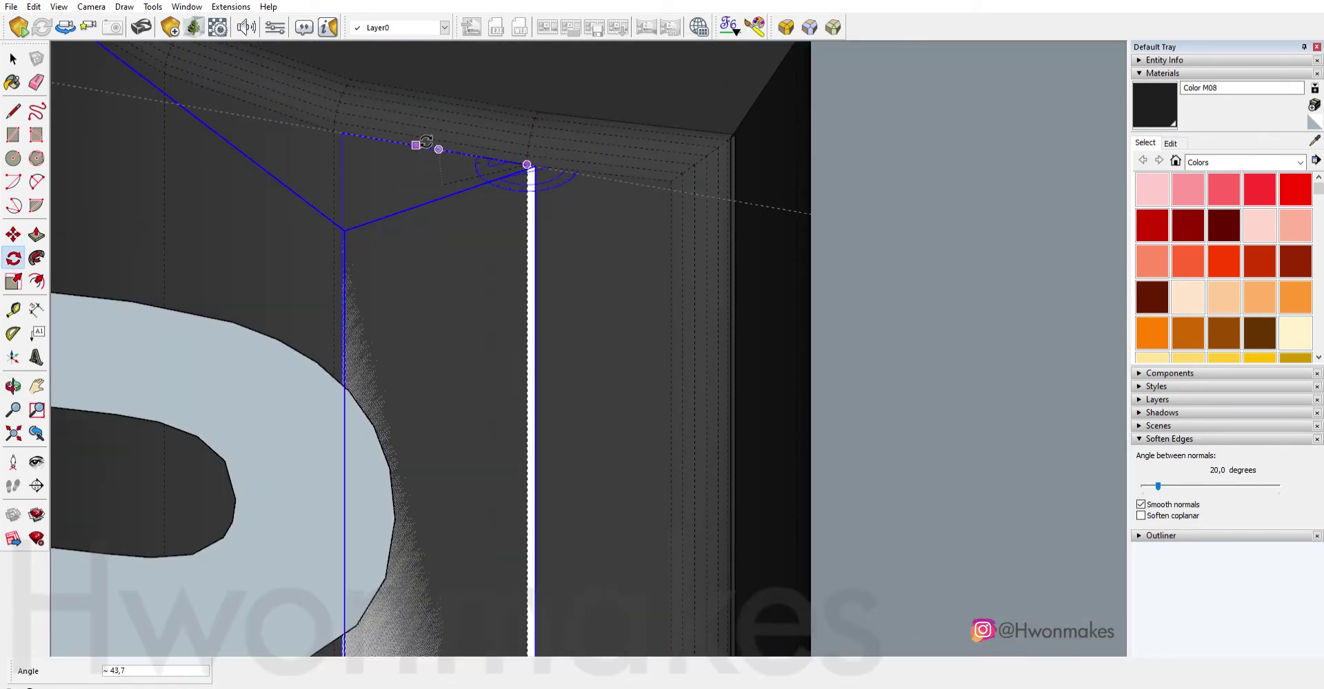
{"action": "scroll", "coordinate": [483, 193], "scroll_direction": "down", "scroll_amount": 2}
{"action": "scroll", "coordinate": [572, 296], "scroll_direction": "down", "scroll_amount": 2}
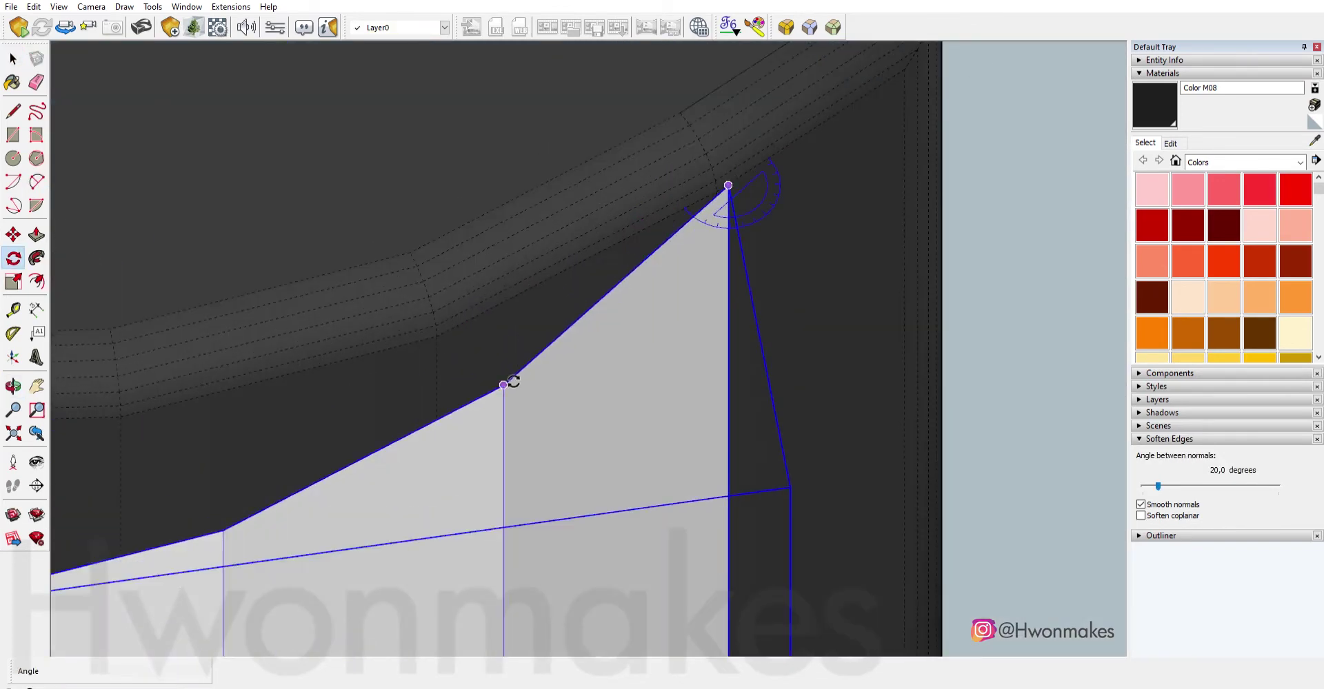
{"action": "scroll", "coordinate": [828, 116], "scroll_direction": "up", "scroll_amount": 3}
{"action": "scroll", "coordinate": [830, 111], "scroll_direction": "up", "scroll_amount": 2}
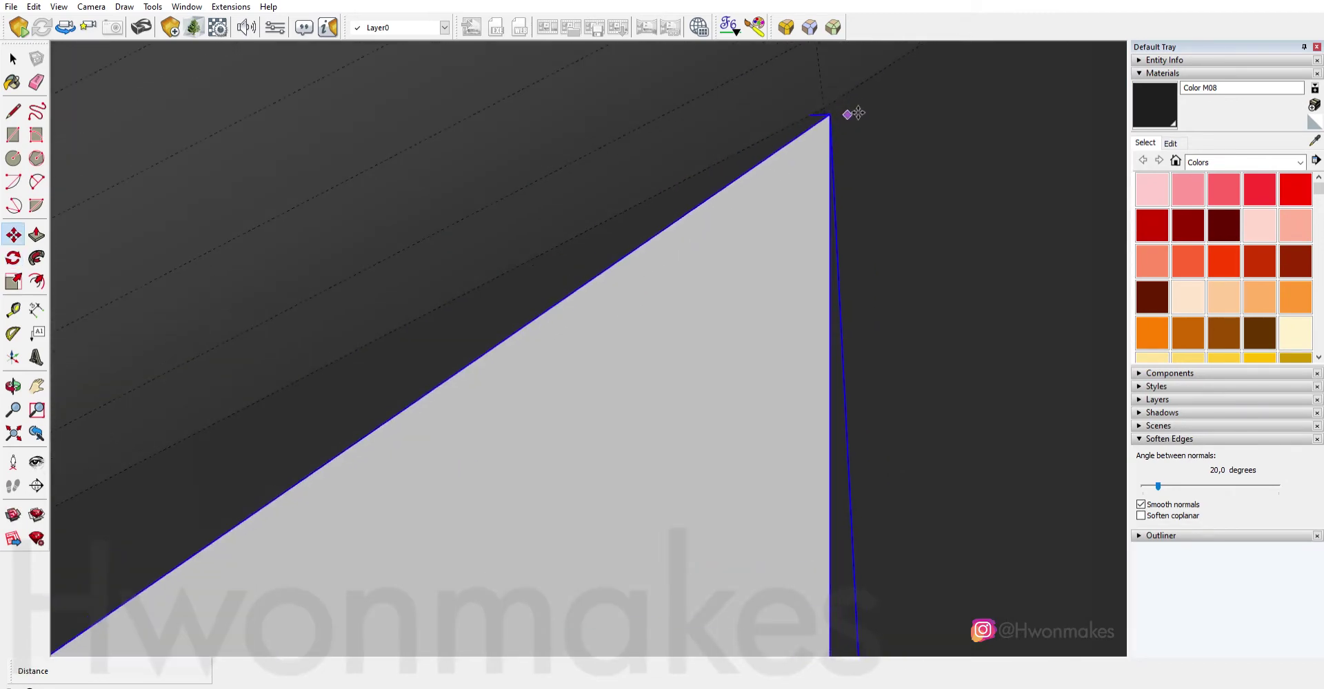
{"action": "key", "text": "q"}
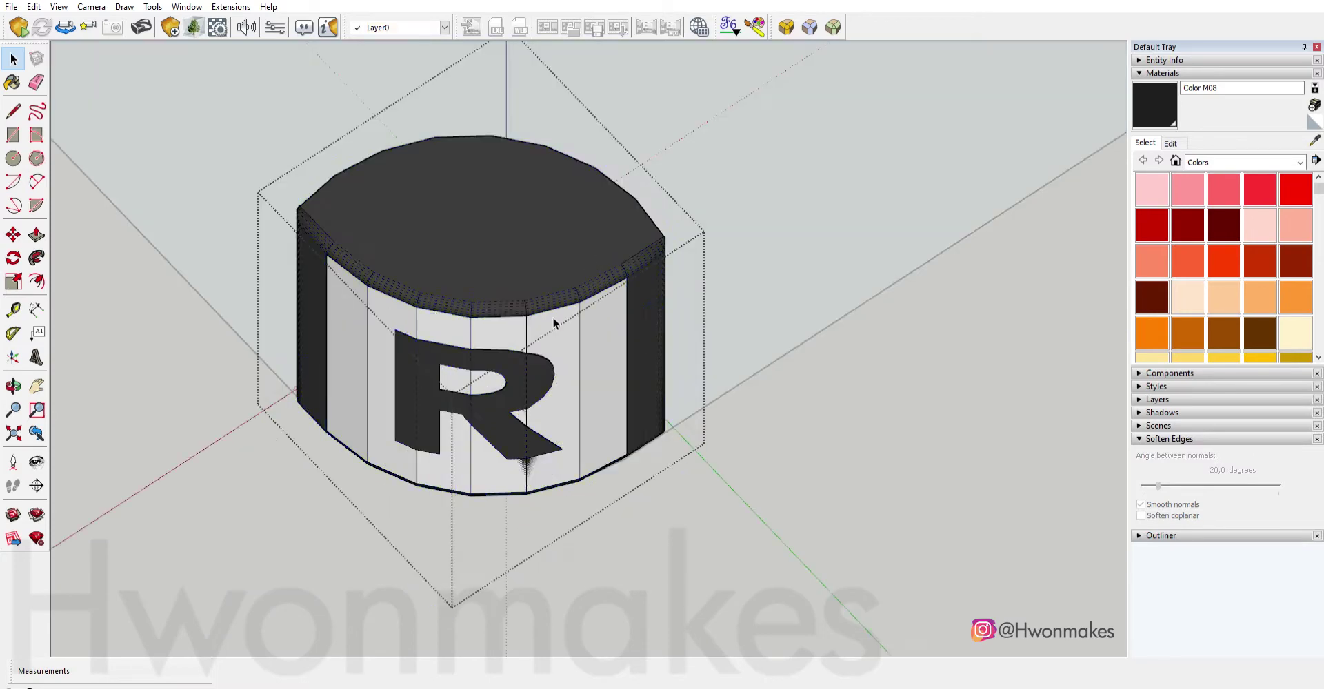
{"action": "triple_click", "coordinate": [552, 319]}
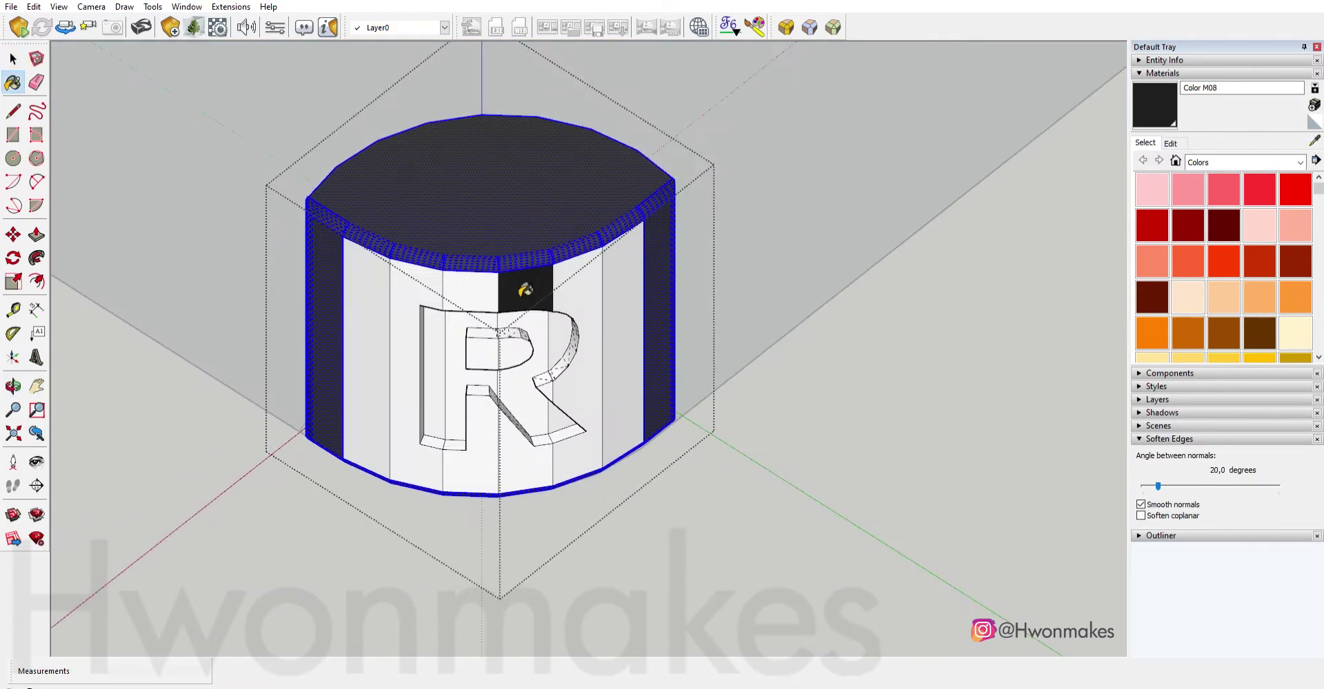
{"action": "left_click", "coordinate": [524, 291]}
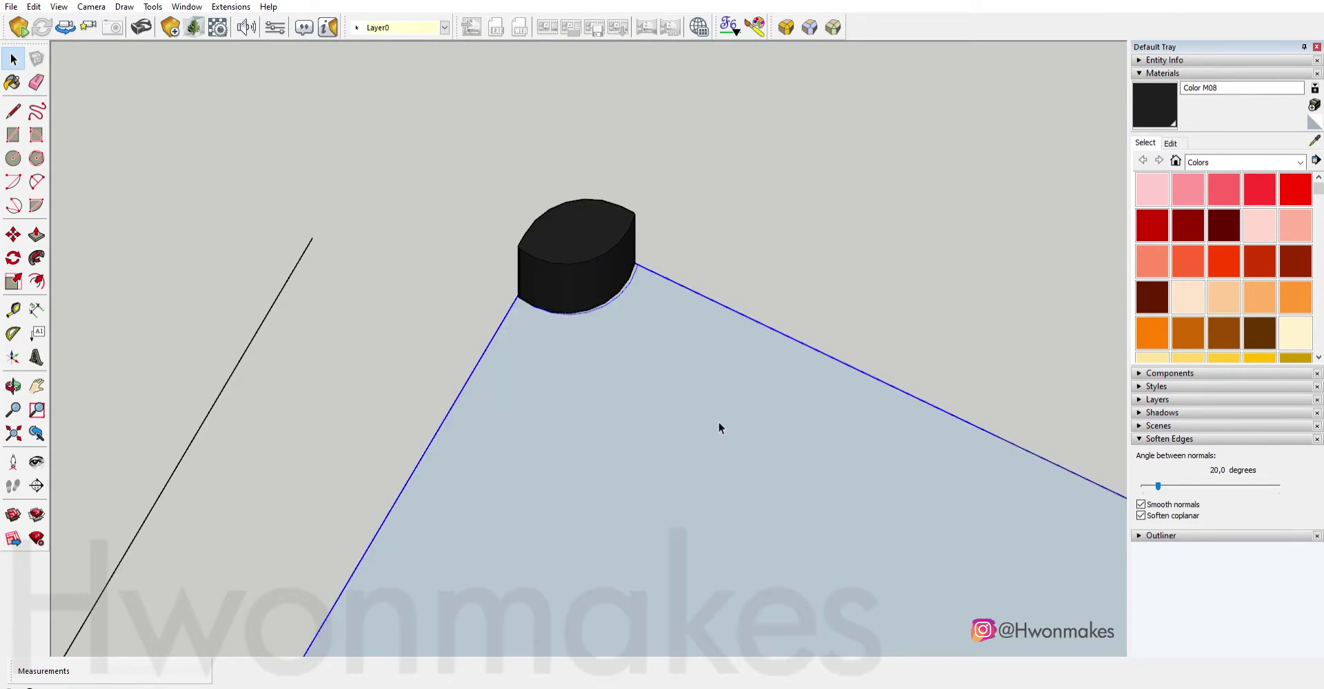
Draw a rectangle beside the cylinder and line the block up in Top view.
{"action": "key", "text": "r"}
{"action": "left_click", "coordinate": [560, 373]}
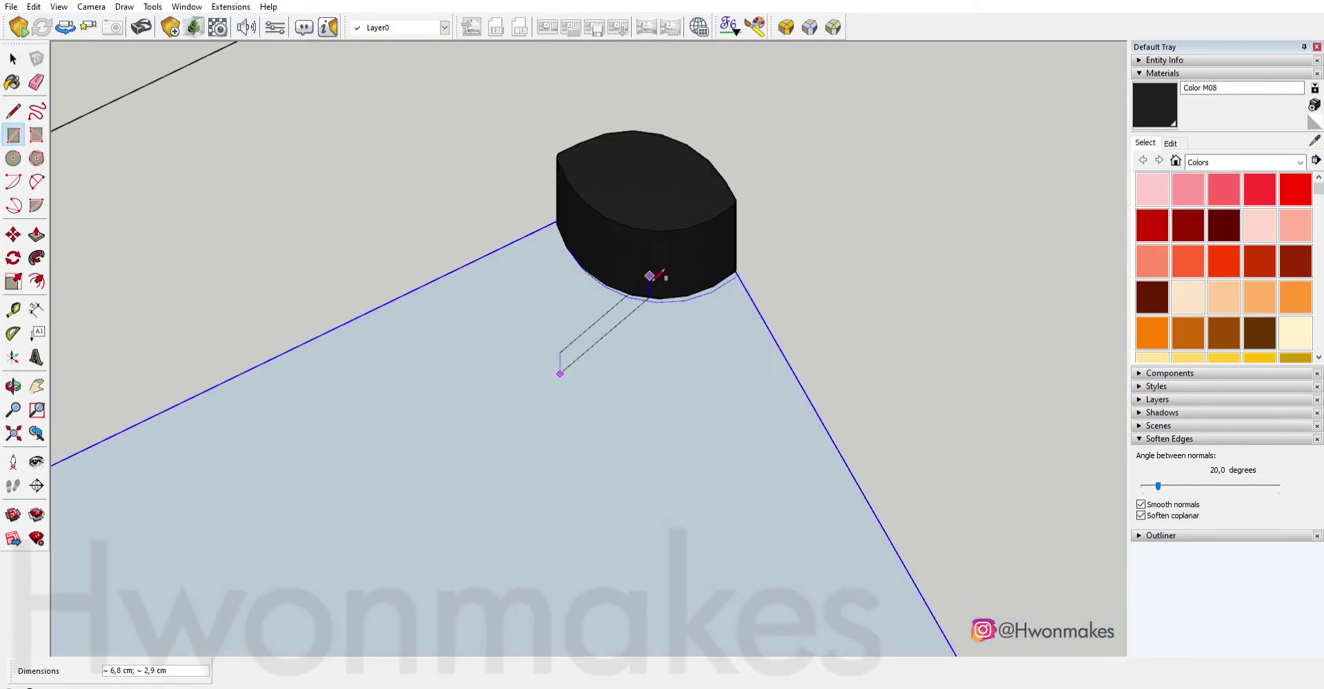
{"action": "left_click", "coordinate": [784, 437]}
{"action": "middle_click_drag", "start_coordinate": [756, 431], "coordinate": [569, 471]}
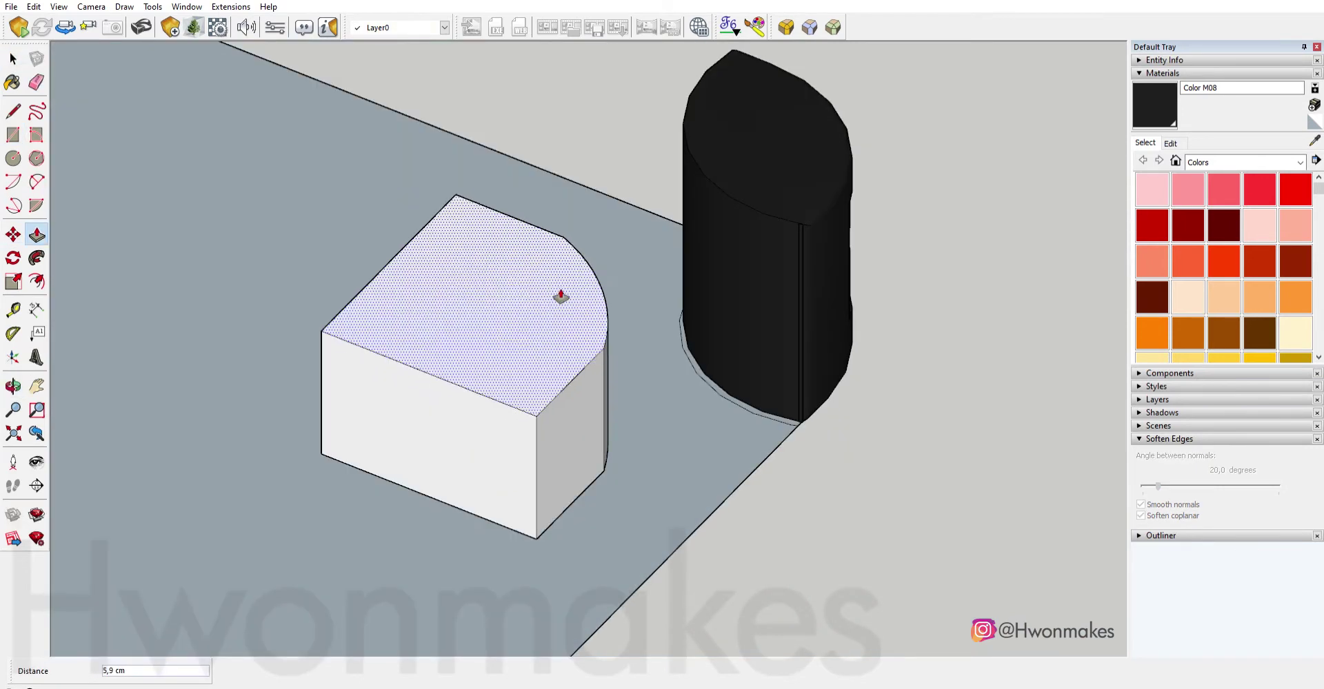
{"action": "key", "text": "m"}
{"action": "key", "text": "F2"}
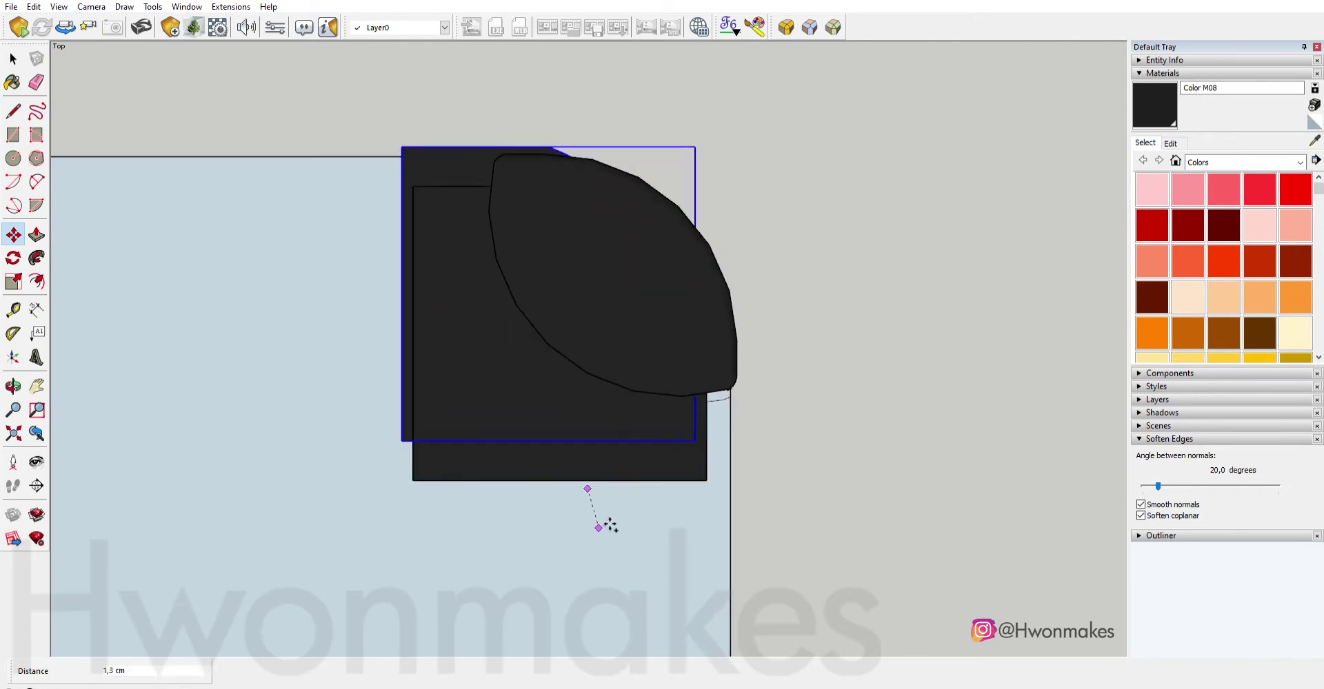
{"action": "left_click", "coordinate": [597, 521]}
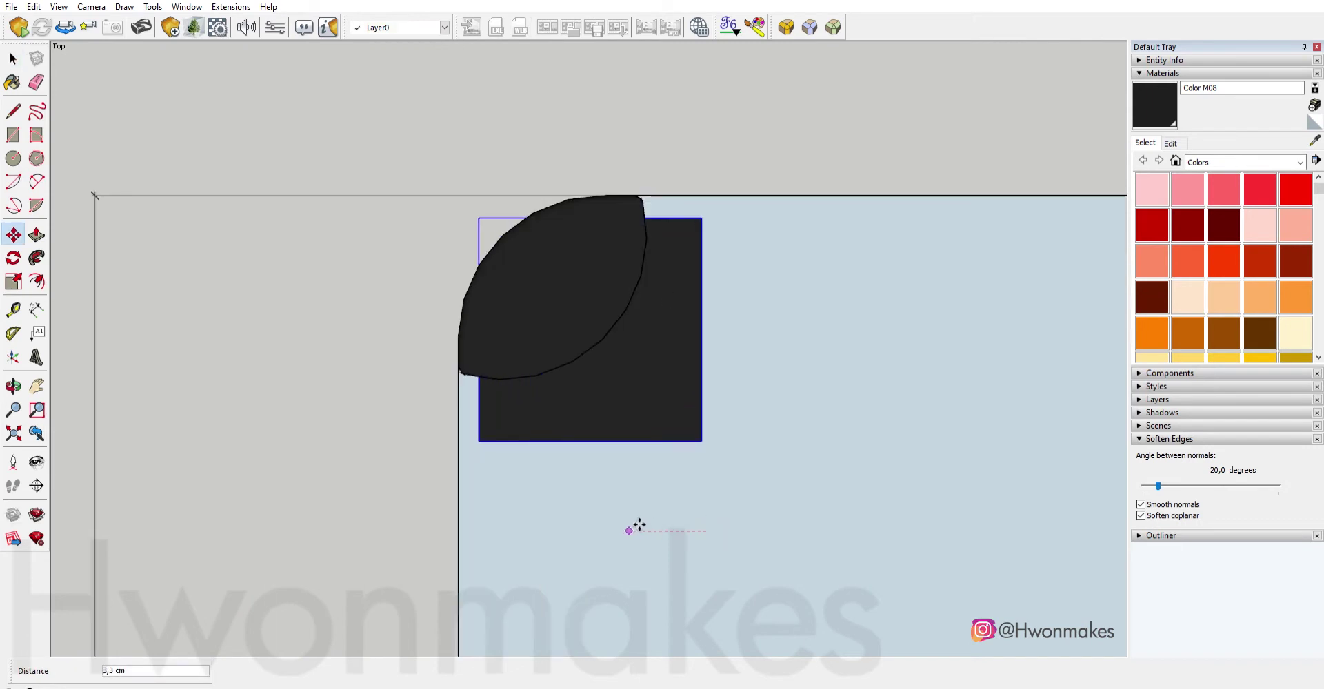
Select both dark L and R button blocks and start moving them.
{"action": "left_click", "coordinate": [745, 407]}
{"action": "scroll", "coordinate": [745, 407], "scroll_direction": "down", "scroll_amount": 5}
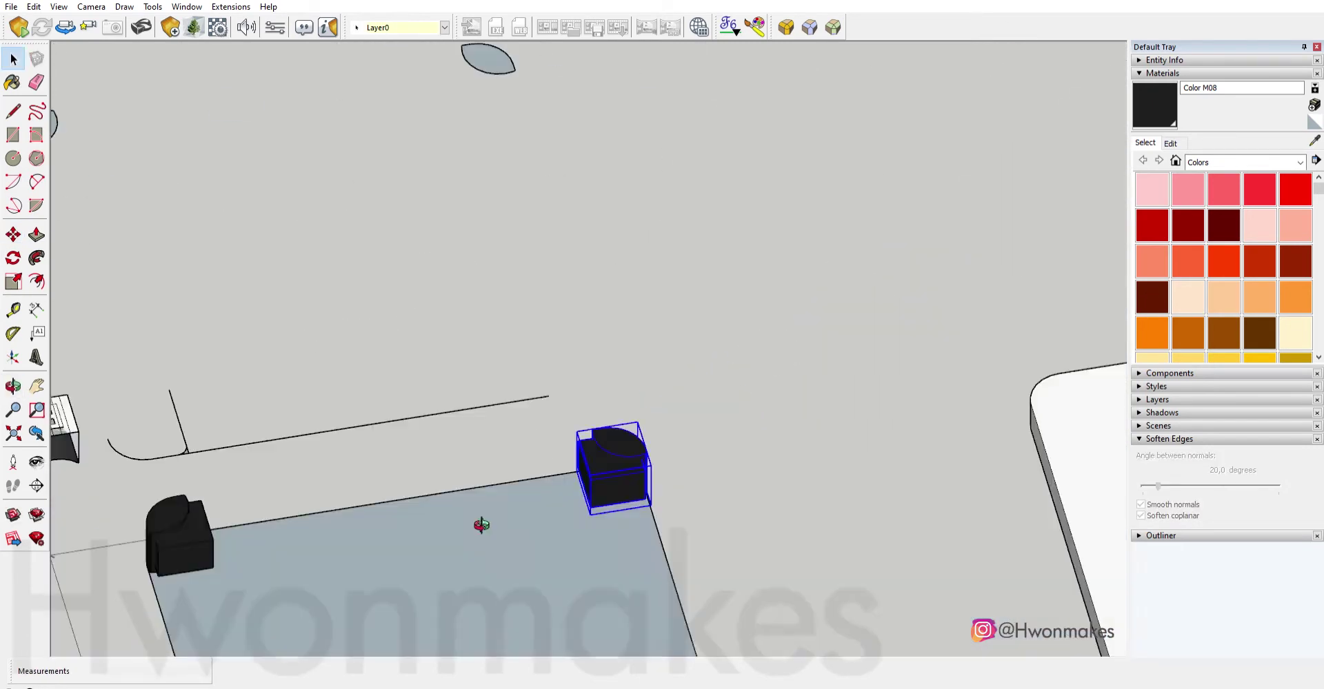
{"action": "left_click", "coordinate": [331, 494], "text": "ctrl"}
{"action": "type", "text": "m2"}
{"action": "scroll", "coordinate": [457, 498], "scroll_direction": "down", "scroll_amount": 5}
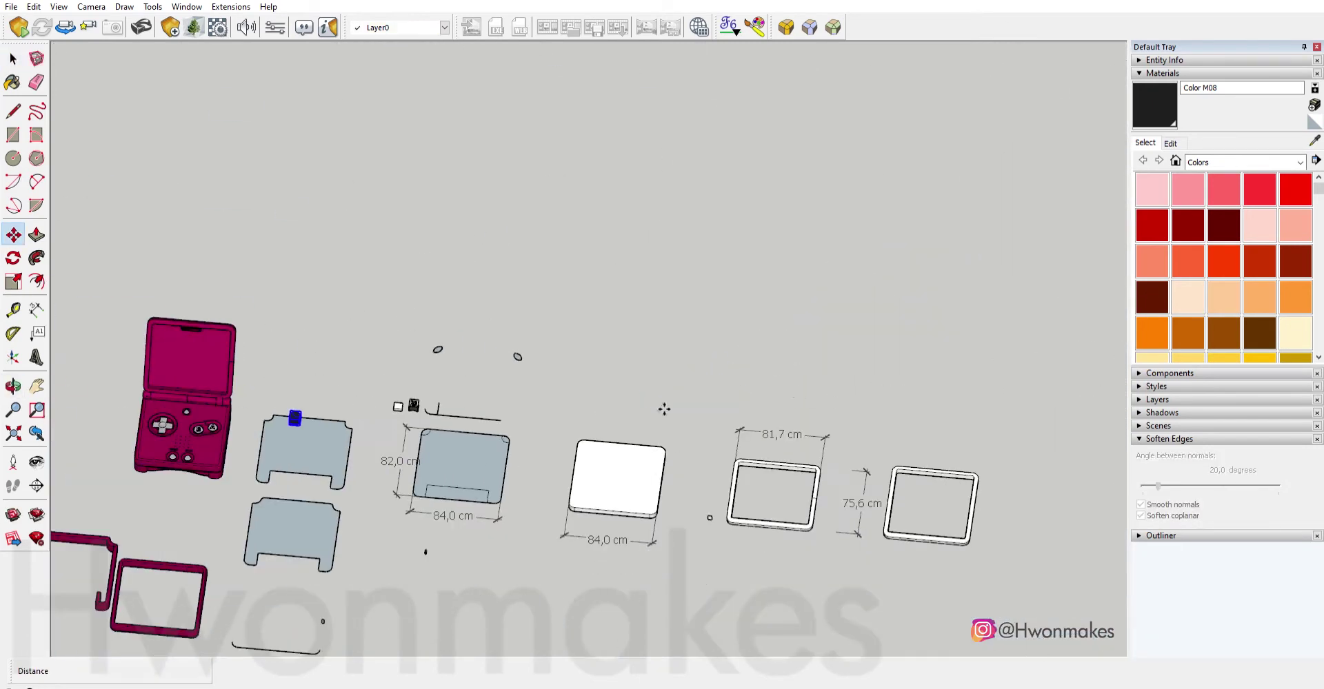
Seat the two dark buttons at the lower rear corners of the magenta case.
{"action": "middle_click_drag", "start_coordinate": [579, 402], "coordinate": [635, 292]}
{"action": "scroll", "coordinate": [635, 292], "scroll_direction": "up", "scroll_amount": 5}
{"action": "scroll", "coordinate": [608, 484], "scroll_direction": "up", "scroll_amount": 3}
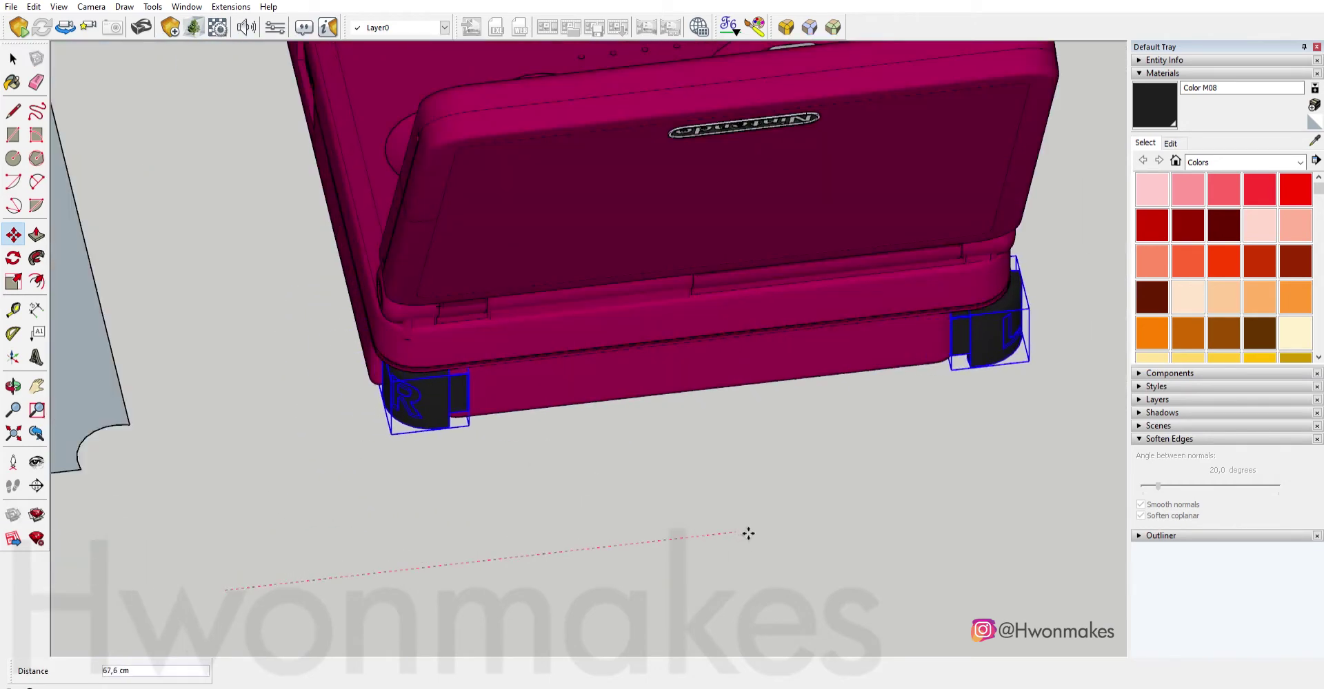
{"action": "scroll", "coordinate": [798, 378], "scroll_direction": "up", "scroll_amount": 5}
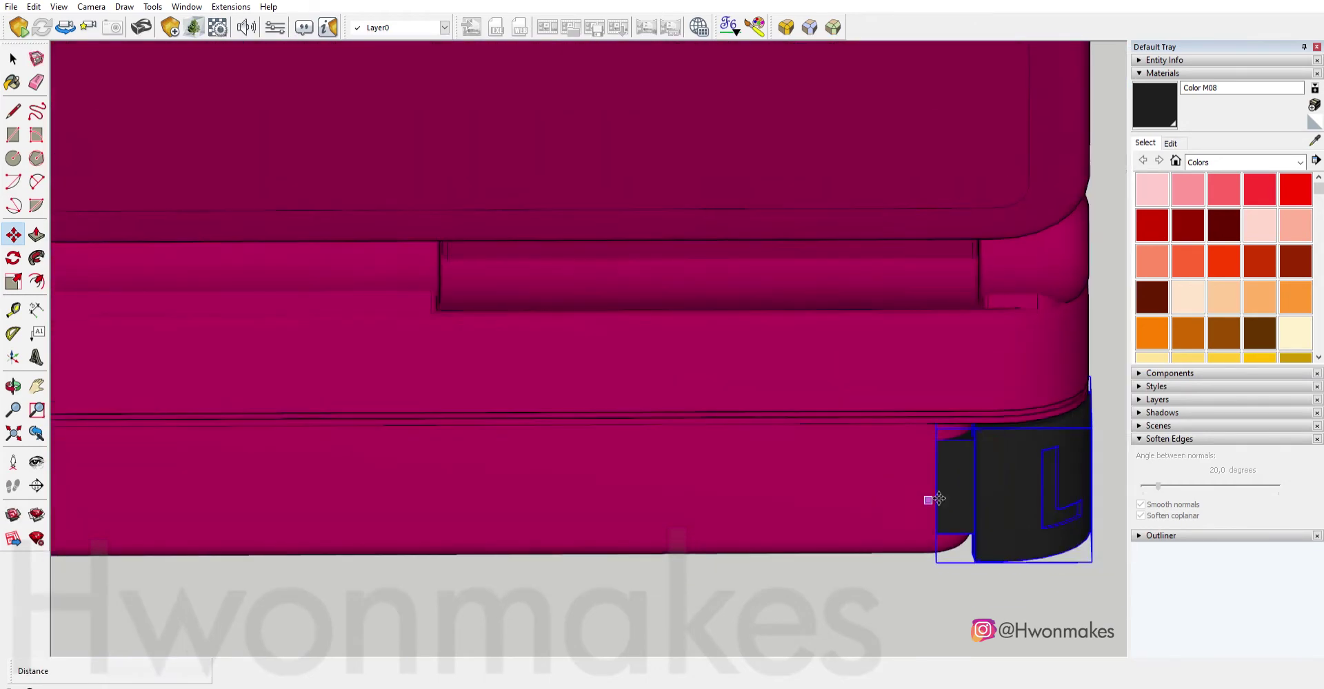
{"action": "mouse_move", "coordinate": [934, 497]}
{"action": "middle_mouse_down"}
{"action": "mouse_move", "coordinate": [980, 491]}
{"action": "mouse_move", "coordinate": [735, 447]}
{"action": "mouse_move", "coordinate": [578, 469]}
{"action": "mouse_move", "coordinate": [713, 504]}
{"action": "mouse_move", "coordinate": [481, 556]}
{"action": "mouse_move", "coordinate": [680, 355]}
{"action": "mouse_move", "coordinate": [591, 458]}
{"action": "mouse_move", "coordinate": [574, 412]}
{"action": "mouse_move", "coordinate": [664, 118]}
{"action": "middle_mouse_up"}
{"action": "scroll", "coordinate": [578, 469], "scroll_direction": "up", "scroll_amount": 3}
{"action": "scroll", "coordinate": [480, 556], "scroll_direction": "down", "scroll_amount": 5}
{"action": "key", "text": "space"}
{"action": "left_click", "coordinate": [574, 412]}
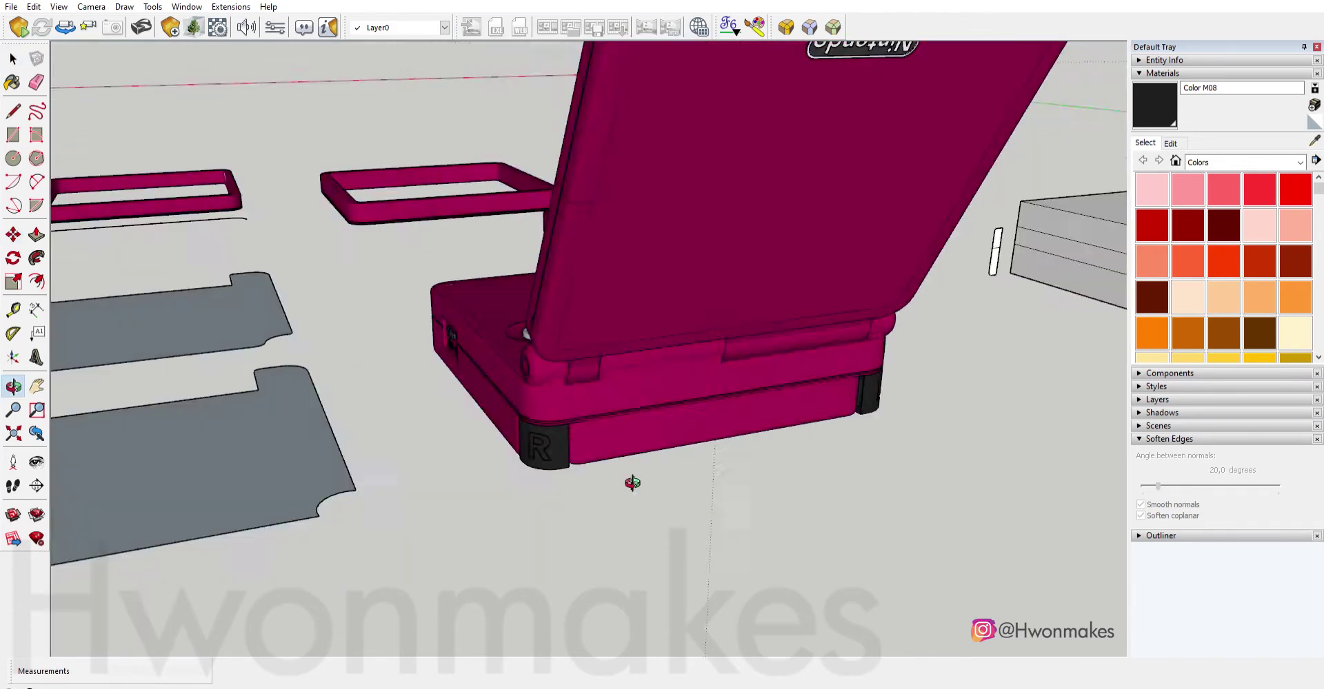
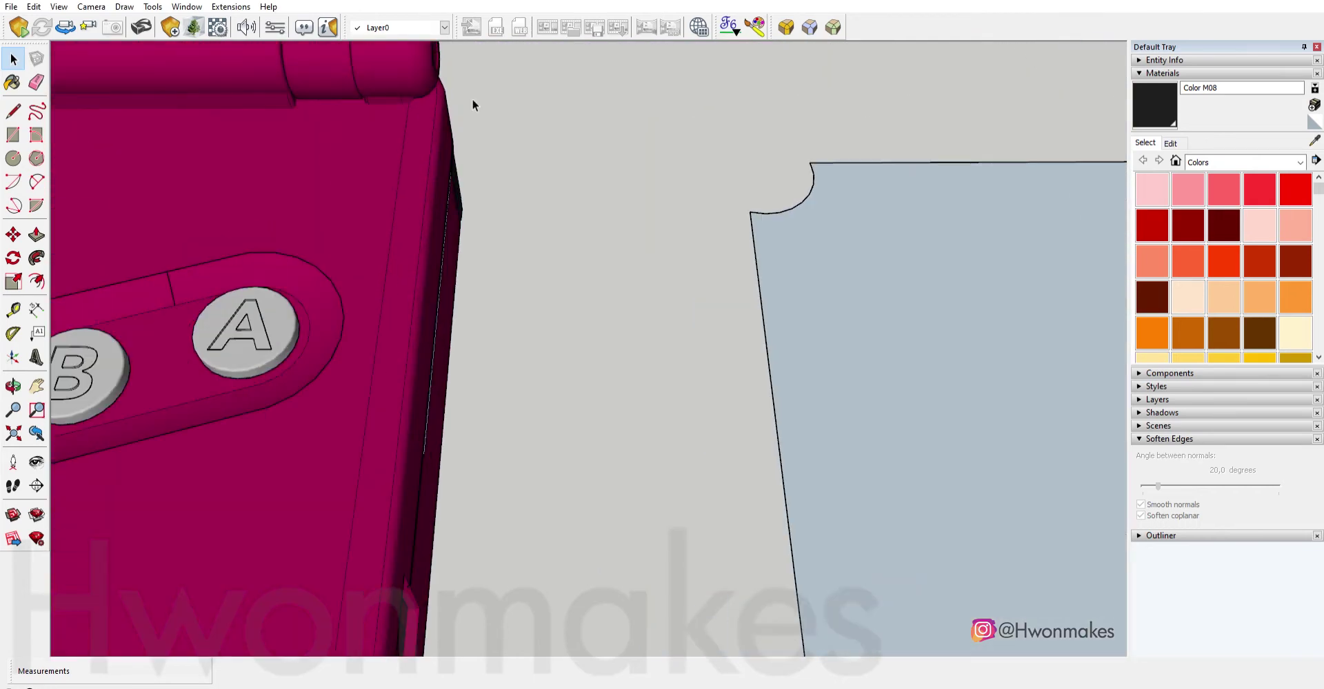
Open the magenta console body group and select its side part.
{"action": "left_click", "coordinate": [396, 167]}
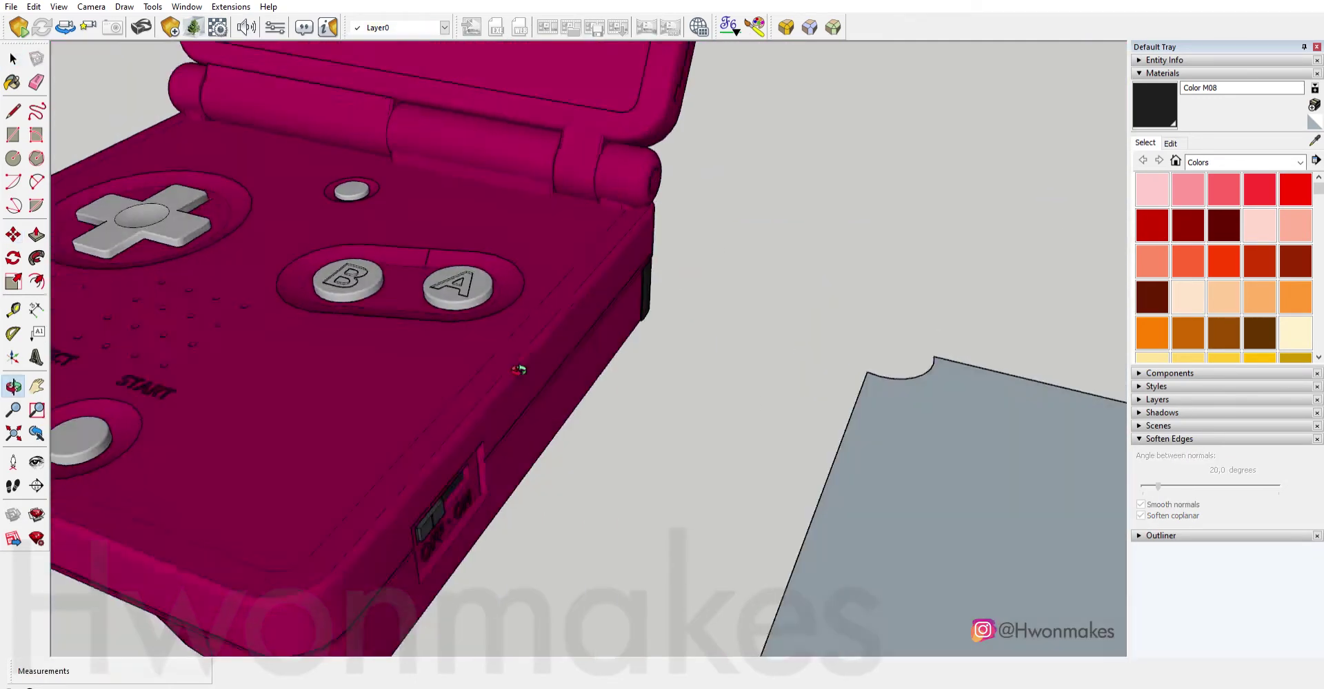
{"action": "scroll", "coordinate": [558, 331], "scroll_direction": "up", "scroll_amount": 2}
{"action": "key", "text": "m"}
{"action": "key", "text": "space"}
{"action": "left_click", "coordinate": [614, 227]}
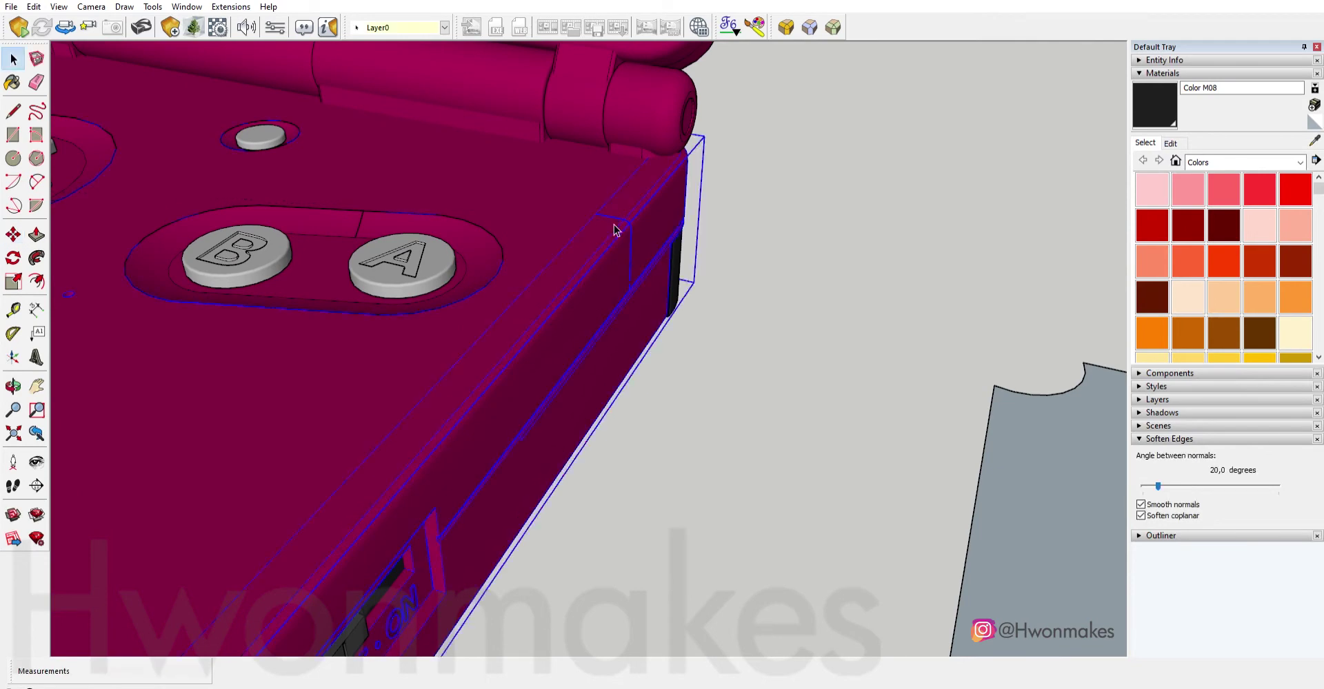
{"action": "double_click", "coordinate": [602, 250]}
{"action": "left_click", "coordinate": [606, 242]}
{"action": "scroll", "coordinate": [644, 226], "scroll_direction": "up", "scroll_amount": 3}
{"action": "scroll", "coordinate": [644, 227], "scroll_direction": "up", "scroll_amount": 3}
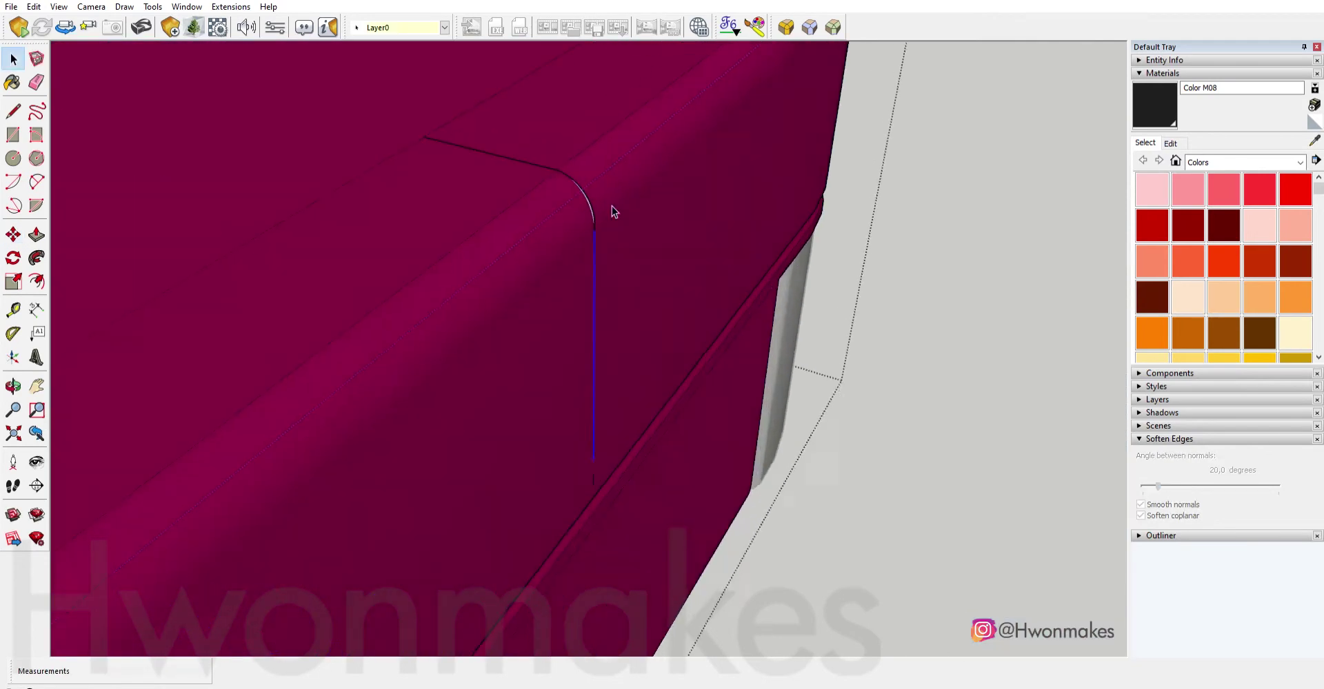
{"action": "scroll", "coordinate": [611, 205], "scroll_direction": "up", "scroll_amount": 3}
{"action": "scroll", "coordinate": [743, 184], "scroll_direction": "up", "scroll_amount": 2}
Draw an arc ending at the rounded corner of the side.
{"action": "key", "text": "a"}
{"action": "left_click", "coordinate": [771, 291]}
{"action": "scroll", "coordinate": [706, 275], "scroll_direction": "up", "scroll_amount": 2}
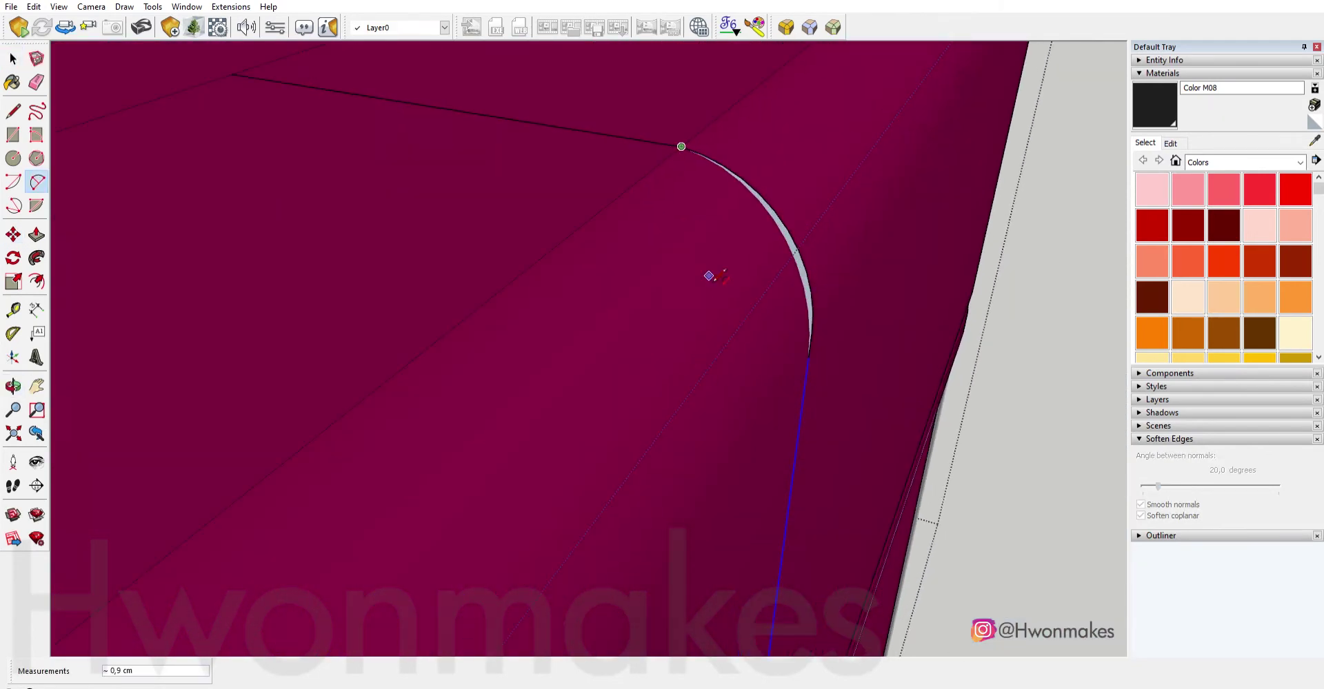
{"action": "scroll", "coordinate": [795, 236], "scroll_direction": "up", "scroll_amount": 2}
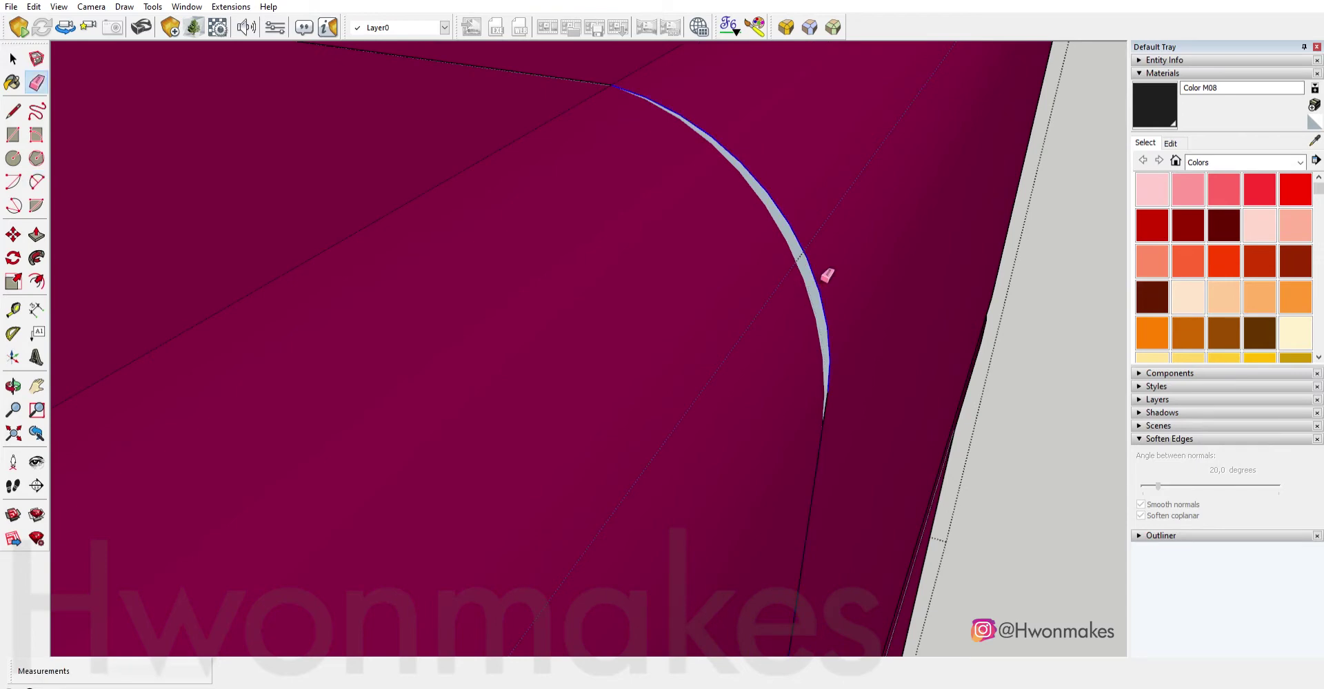
{"action": "key", "text": "space"}
{"action": "scroll", "coordinate": [783, 271], "scroll_direction": "down", "scroll_amount": 3}
{"action": "scroll", "coordinate": [793, 274], "scroll_direction": "down", "scroll_amount": 5}
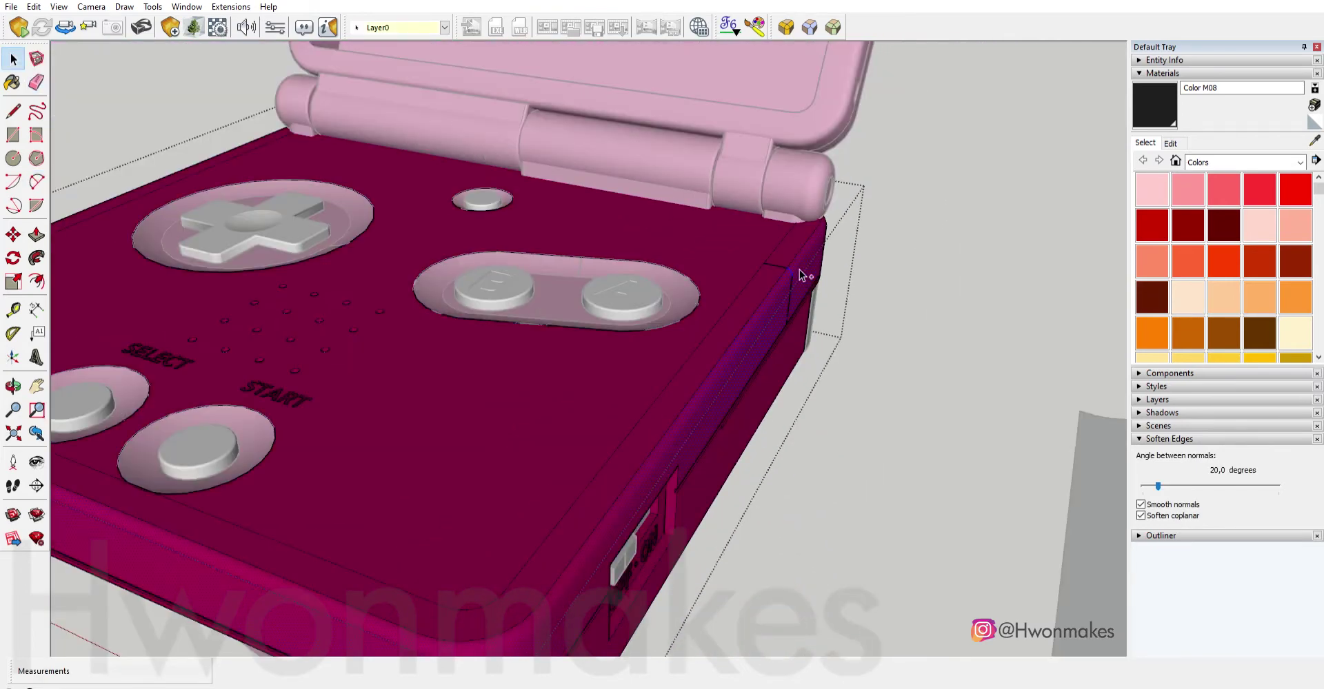
Delete the console body to expose inner parts and paste a copy of the clip face.
{"action": "left_click", "coordinate": [823, 321]}
{"action": "key", "text": "Delete"}
{"action": "scroll", "coordinate": [371, 270], "scroll_direction": "up", "scroll_amount": 3}
{"action": "key", "text": "ctrl+v"}
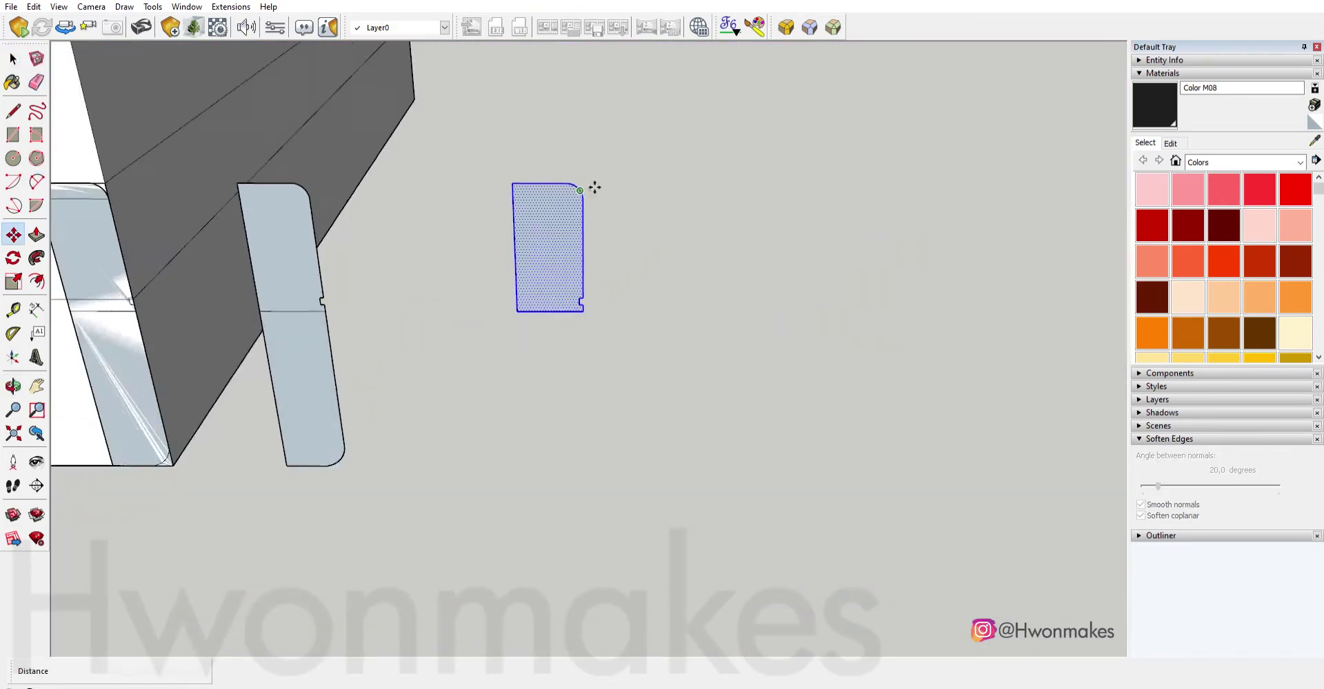
{"action": "left_click", "coordinate": [591, 186]}
{"action": "scroll", "coordinate": [551, 207], "scroll_direction": "up", "scroll_amount": 3}
Split the pasted clip face with a line and select the cut-off upper-right piece.
{"action": "key", "text": "l"}
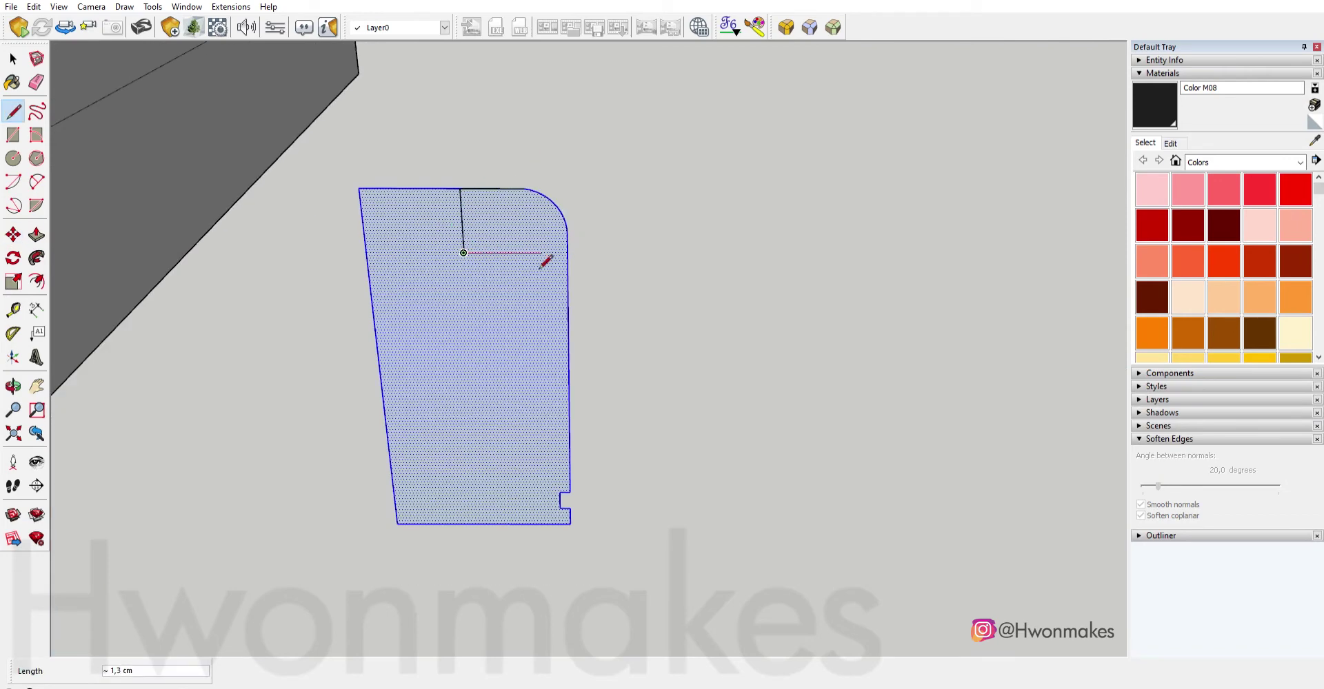
{"action": "left_click", "coordinate": [562, 275]}
{"action": "key", "text": "space"}
{"action": "left_click", "coordinate": [531, 248]}
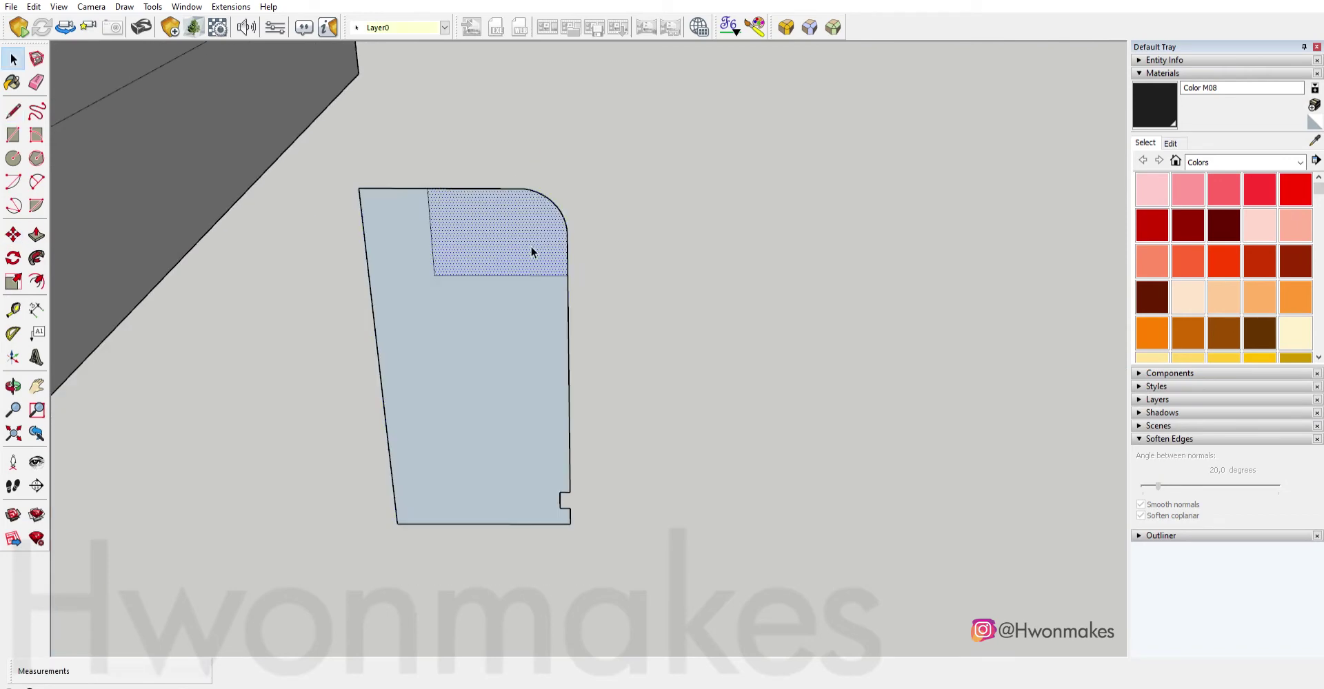
Move the small curved piece onto the console's side near the hinge.
{"action": "key", "text": "m"}
{"action": "left_click", "coordinate": [429, 186]}
{"action": "scroll", "coordinate": [443, 276], "scroll_direction": "down", "scroll_amount": 3}
{"action": "scroll", "coordinate": [443, 276], "scroll_direction": "down", "scroll_amount": 3}
{"action": "scroll", "coordinate": [719, 274], "scroll_direction": "up", "scroll_amount": 3}
{"action": "scroll", "coordinate": [719, 274], "scroll_direction": "up", "scroll_amount": 3}
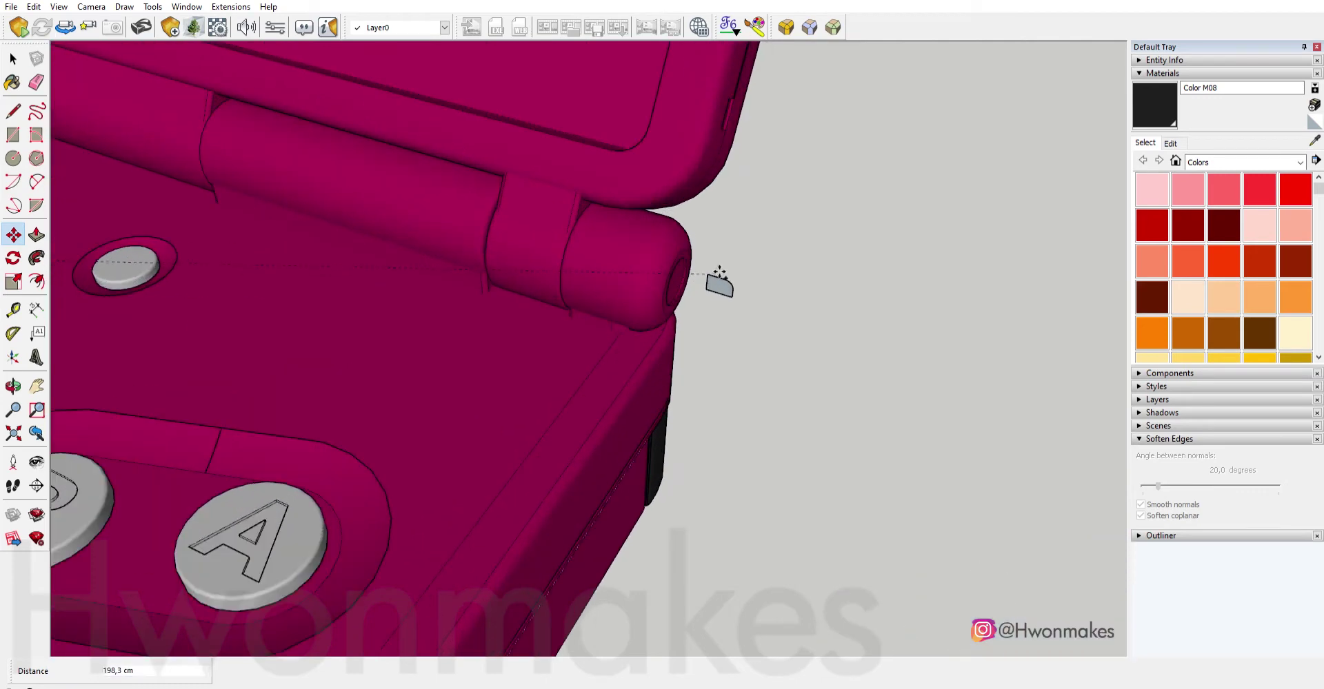
{"action": "scroll", "coordinate": [635, 375], "scroll_direction": "up", "scroll_amount": 3}
{"action": "scroll", "coordinate": [635, 369], "scroll_direction": "up", "scroll_amount": 2}
{"action": "scroll", "coordinate": [748, 213], "scroll_direction": "up", "scroll_amount": 3}
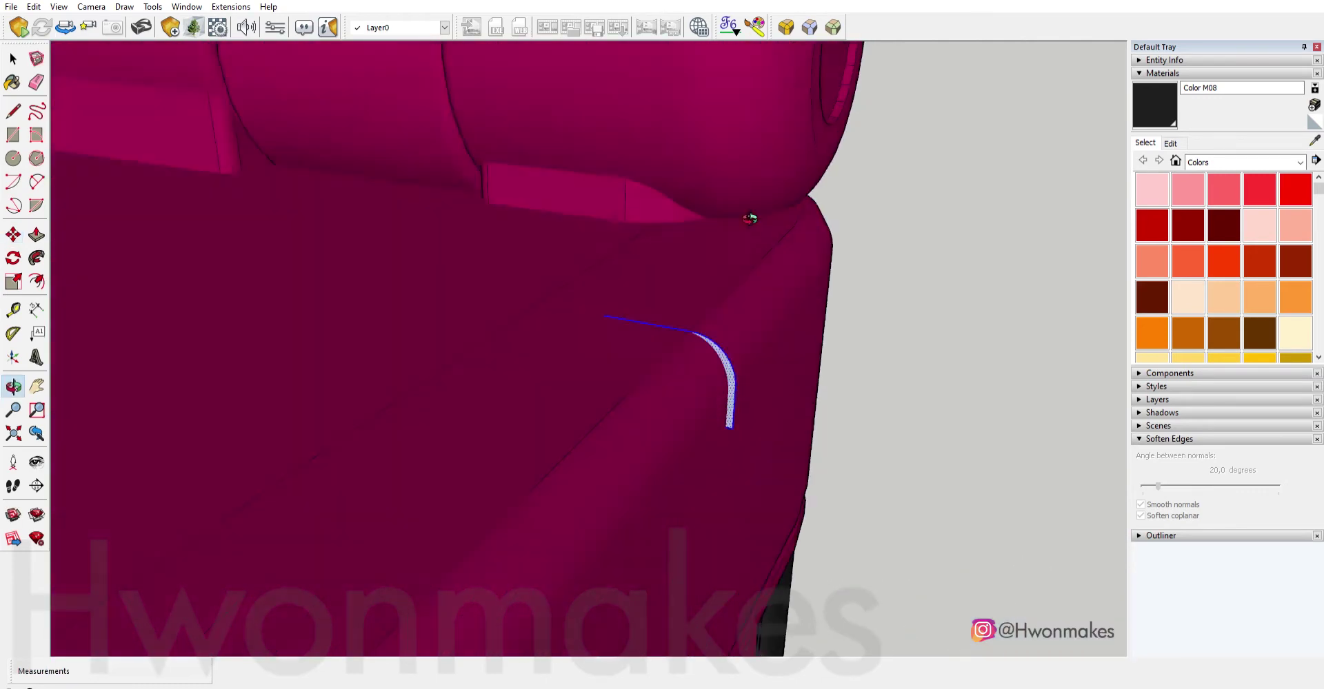
{"action": "scroll", "coordinate": [631, 193], "scroll_direction": "up", "scroll_amount": 2}
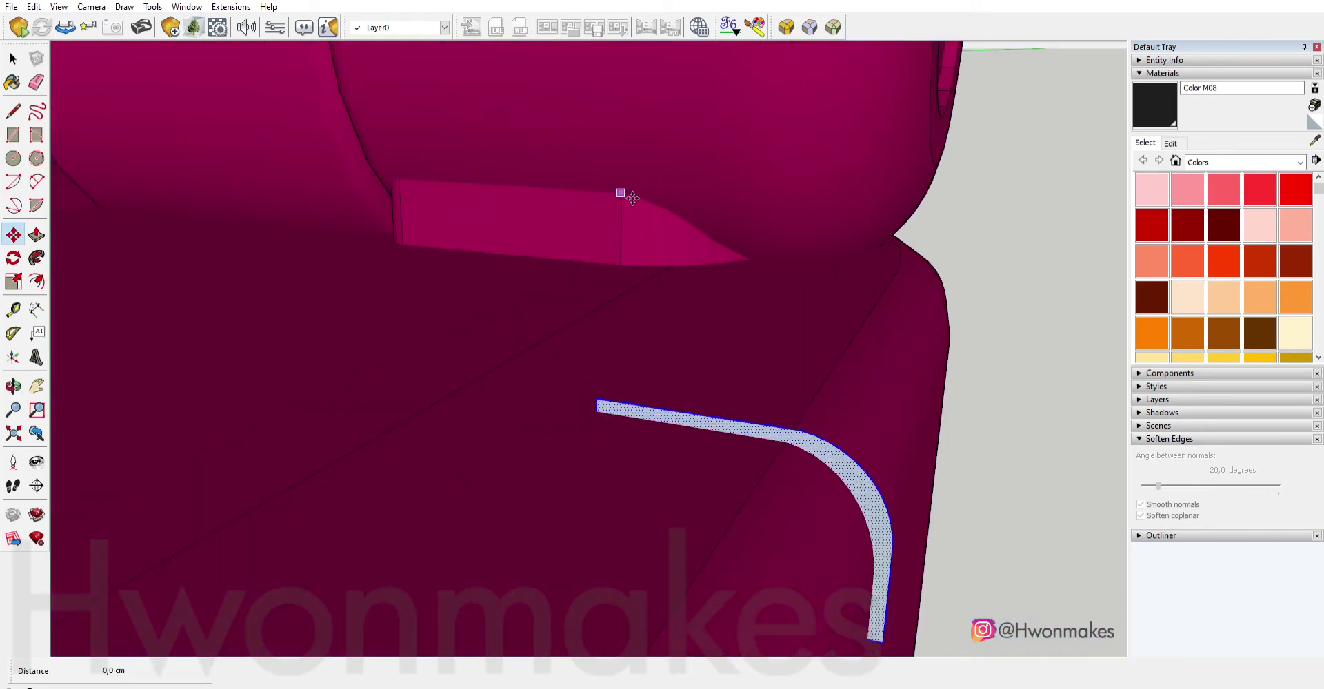
{"action": "left_click", "coordinate": [632, 199]}
{"action": "key", "text": "Return"}
Push/Pull the curved strip to give it thickness and paint it dark grey M06.
{"action": "key", "text": "p"}
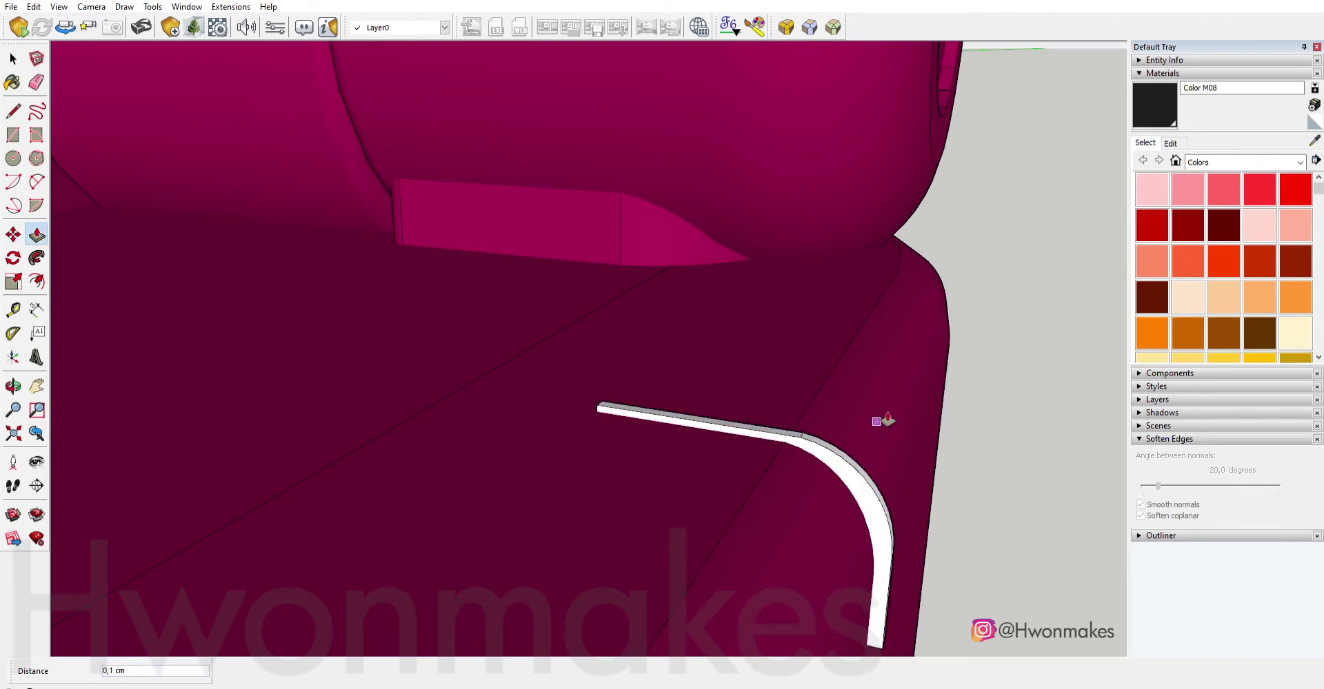
{"action": "left_click", "coordinate": [689, 422]}
{"action": "scroll", "coordinate": [694, 325], "scroll_direction": "down", "scroll_amount": 5}
{"action": "scroll", "coordinate": [694, 372], "scroll_direction": "up", "scroll_amount": 3}
{"action": "scroll", "coordinate": [708, 407], "scroll_direction": "down", "scroll_amount": 3}
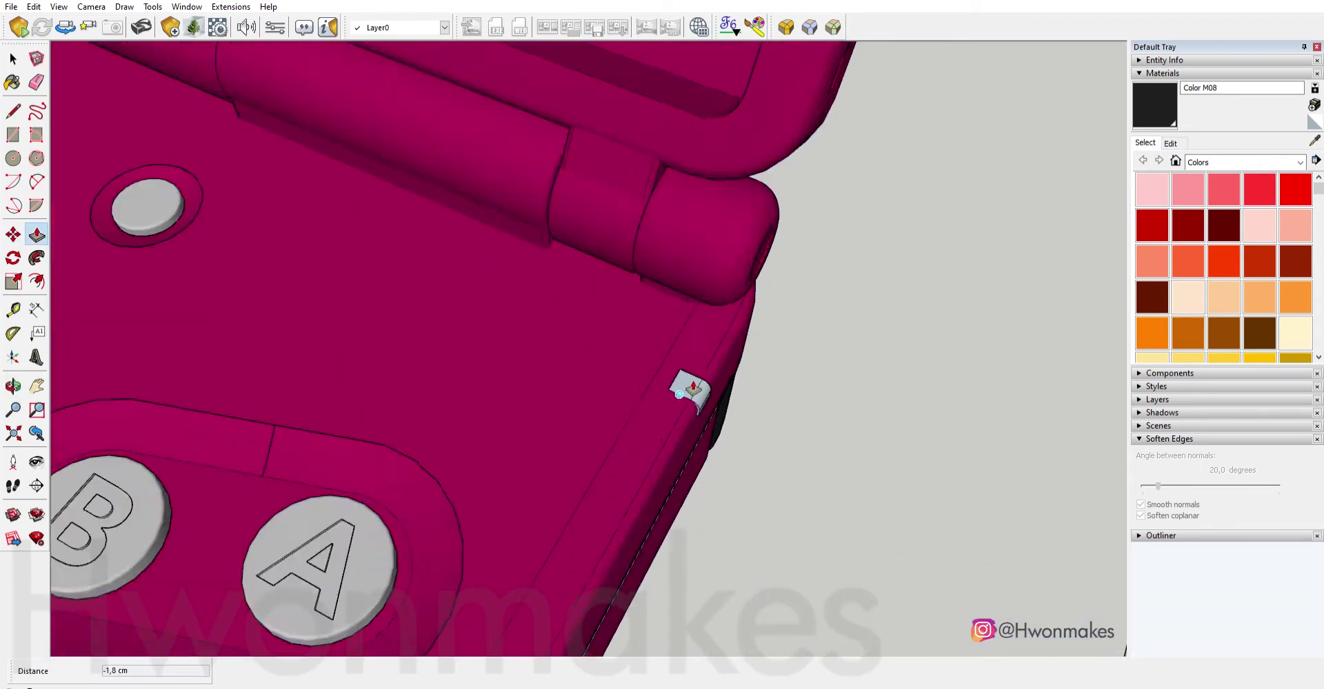
{"action": "scroll", "coordinate": [640, 330], "scroll_direction": "up", "scroll_amount": 4}
{"action": "scroll", "coordinate": [1220, 276], "scroll_direction": "down", "scroll_amount": 10}
{"action": "left_click", "coordinate": [1224, 245]}
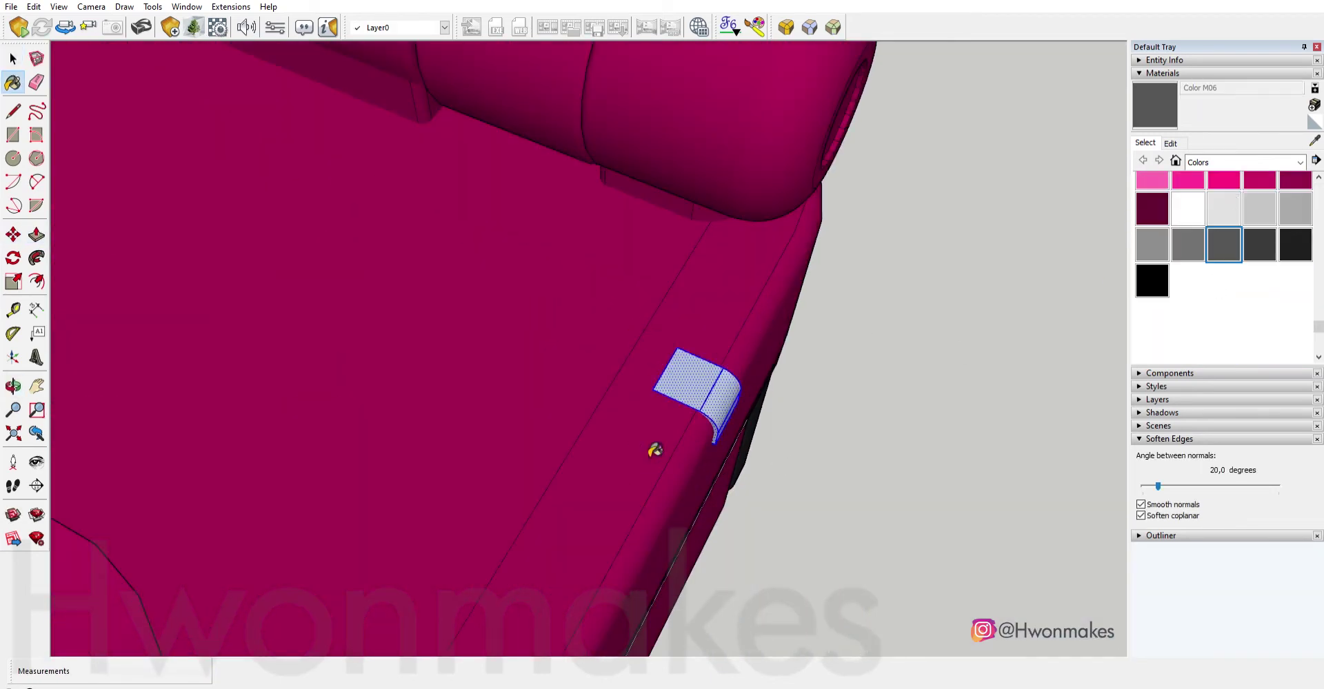
{"action": "left_click", "coordinate": [689, 396]}
Place a copy of the grey tab beside the original.
{"action": "left_click", "coordinate": [597, 415]}
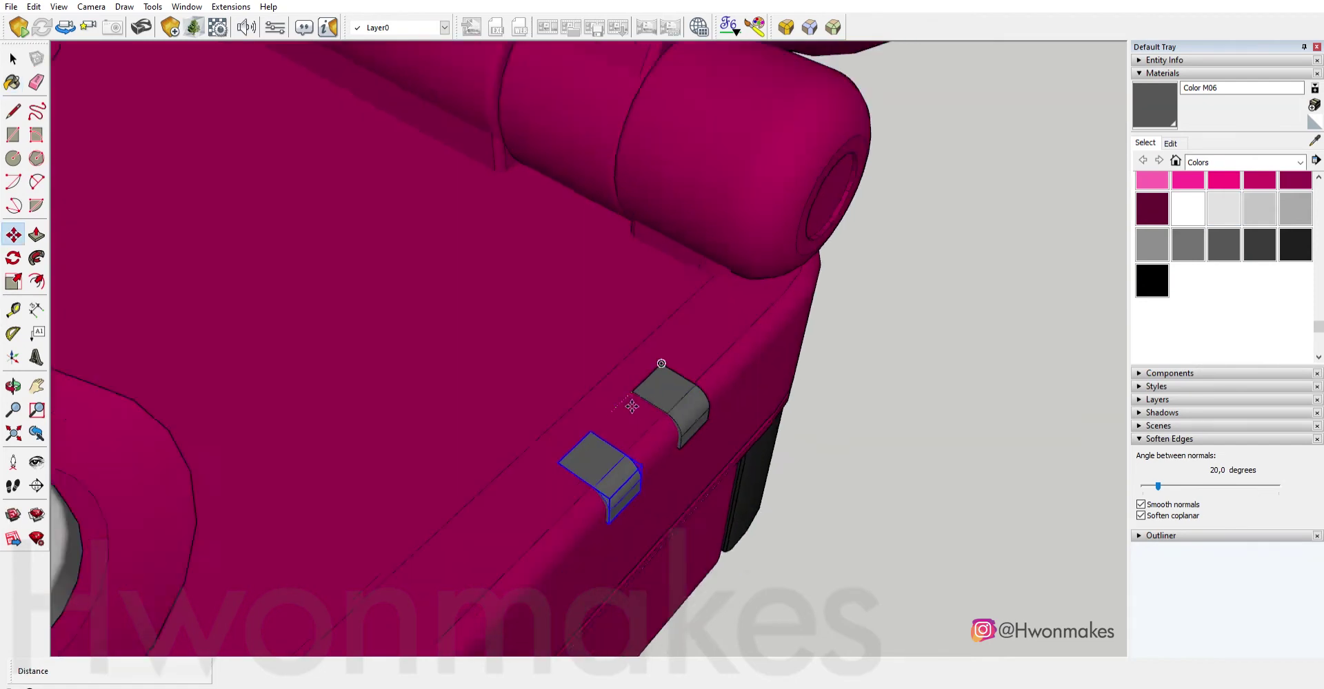
{"action": "scroll", "coordinate": [690, 496], "scroll_direction": "down", "scroll_amount": 3}
{"action": "scroll", "coordinate": [594, 380], "scroll_direction": "up", "scroll_amount": 3}
{"action": "scroll", "coordinate": [593, 381], "scroll_direction": "up", "scroll_amount": 3}
Paint the copied tab bright green G06.
{"action": "double_click", "coordinate": [627, 334]}
{"action": "key", "text": "b"}
{"action": "scroll", "coordinate": [1224, 276], "scroll_direction": "up", "scroll_amount": 10}
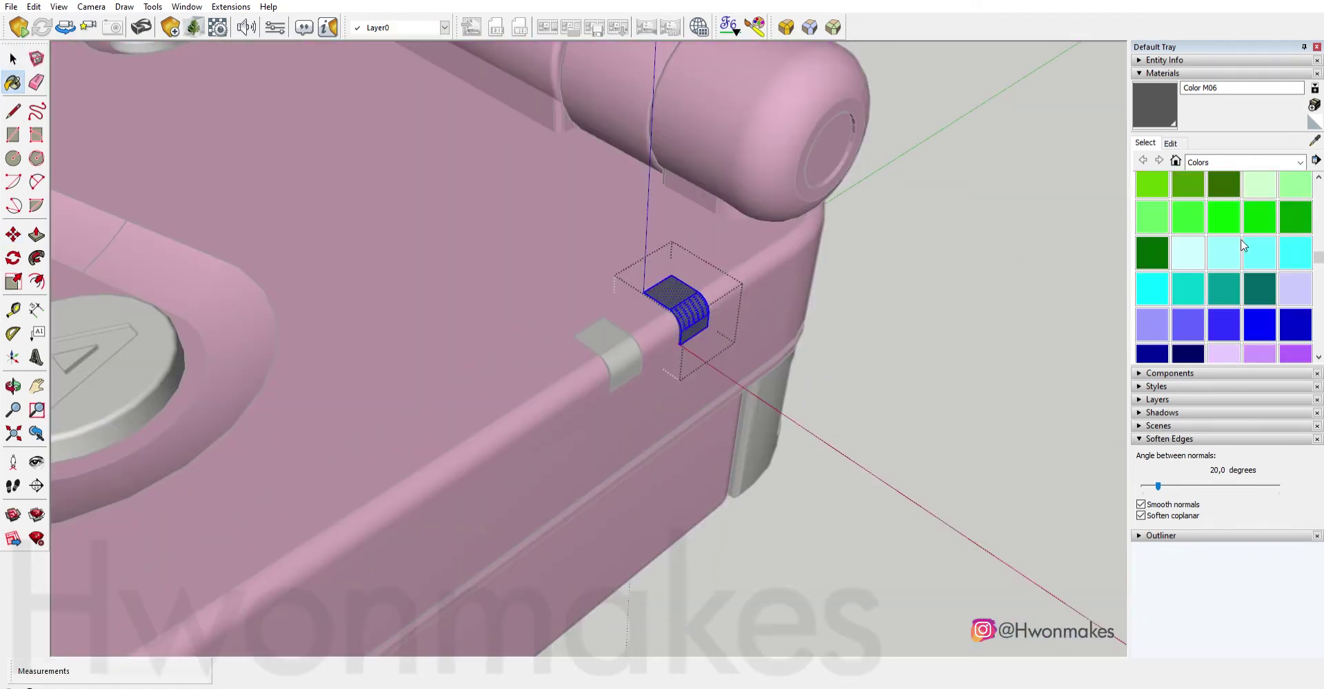
{"action": "left_click", "coordinate": [1187, 184]}
{"action": "left_click", "coordinate": [672, 293]}
{"action": "scroll", "coordinate": [708, 303], "scroll_direction": "down", "scroll_amount": 1}
{"action": "left_click", "coordinate": [1187, 218]}
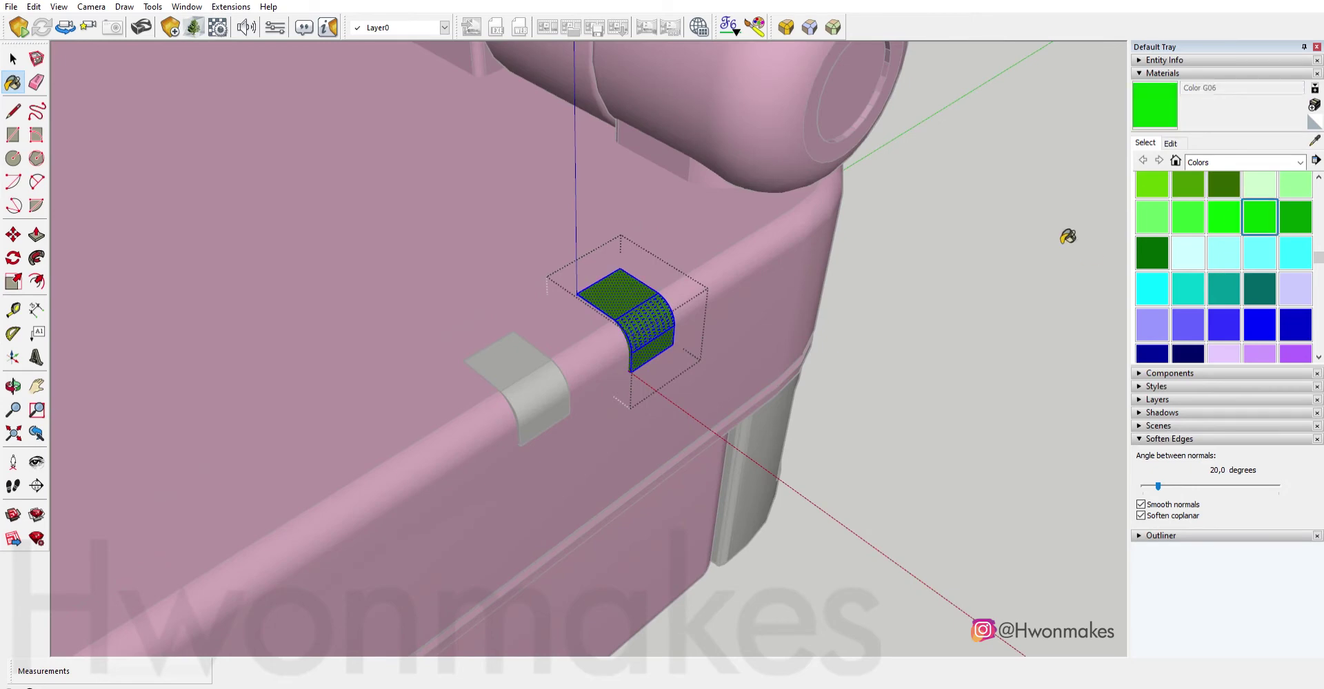
{"action": "left_click", "coordinate": [624, 303]}
{"action": "key", "text": "space"}
{"action": "left_click", "coordinate": [881, 350]}
{"action": "scroll", "coordinate": [943, 345], "scroll_direction": "down", "scroll_amount": 5}
{"action": "scroll", "coordinate": [906, 367], "scroll_direction": "up", "scroll_amount": 1}
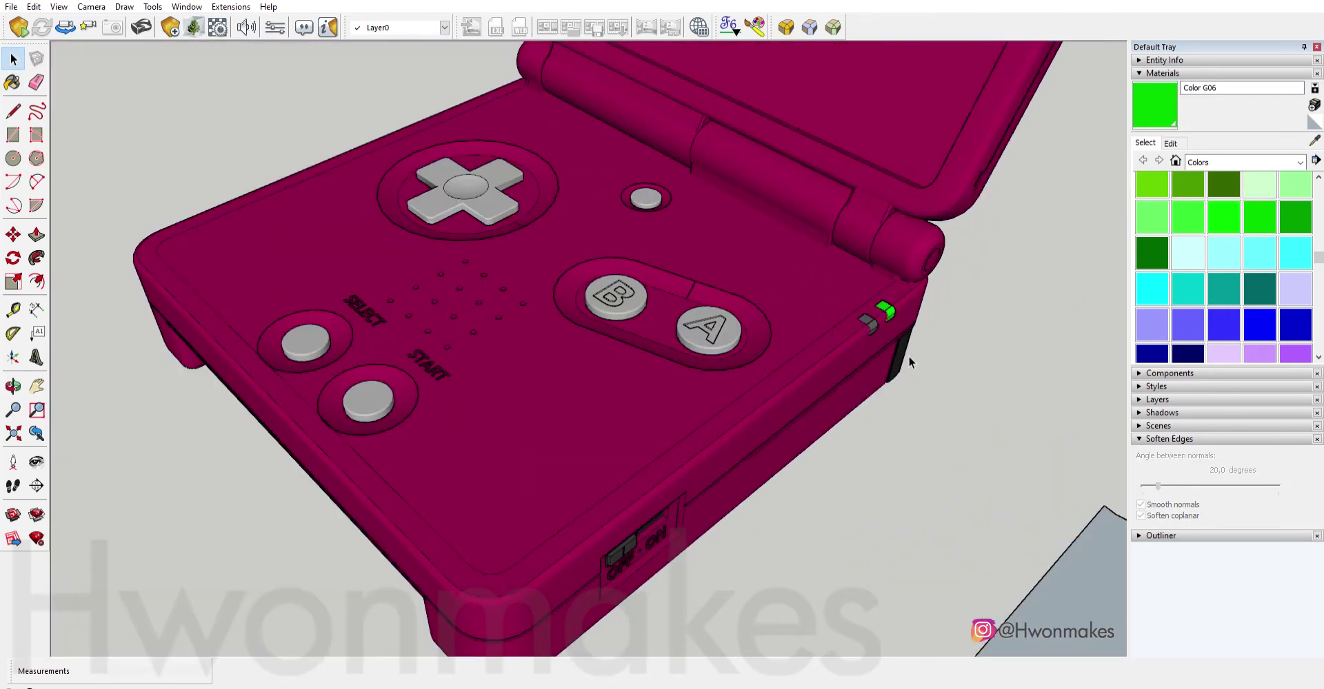
{"action": "scroll", "coordinate": [916, 353], "scroll_direction": "down", "scroll_amount": 5}
Open the magenta lid group for editing and look down on it.
{"action": "middle_click_drag", "start_coordinate": [916, 353], "coordinate": [745, 323]}
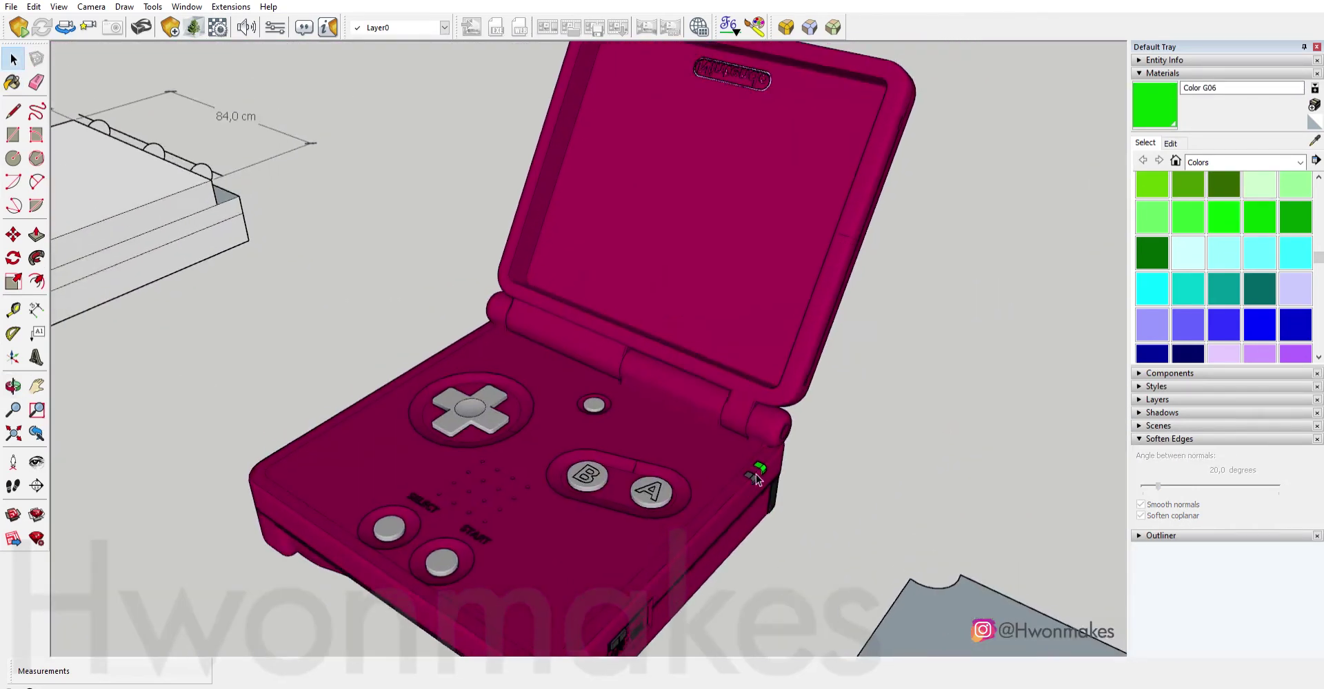
{"action": "scroll", "coordinate": [744, 323], "scroll_direction": "up", "scroll_amount": 5}
{"action": "left_click", "coordinate": [744, 322]}
{"action": "double_click", "coordinate": [748, 333]}
{"action": "scroll", "coordinate": [747, 333], "scroll_direction": "down", "scroll_amount": 5}
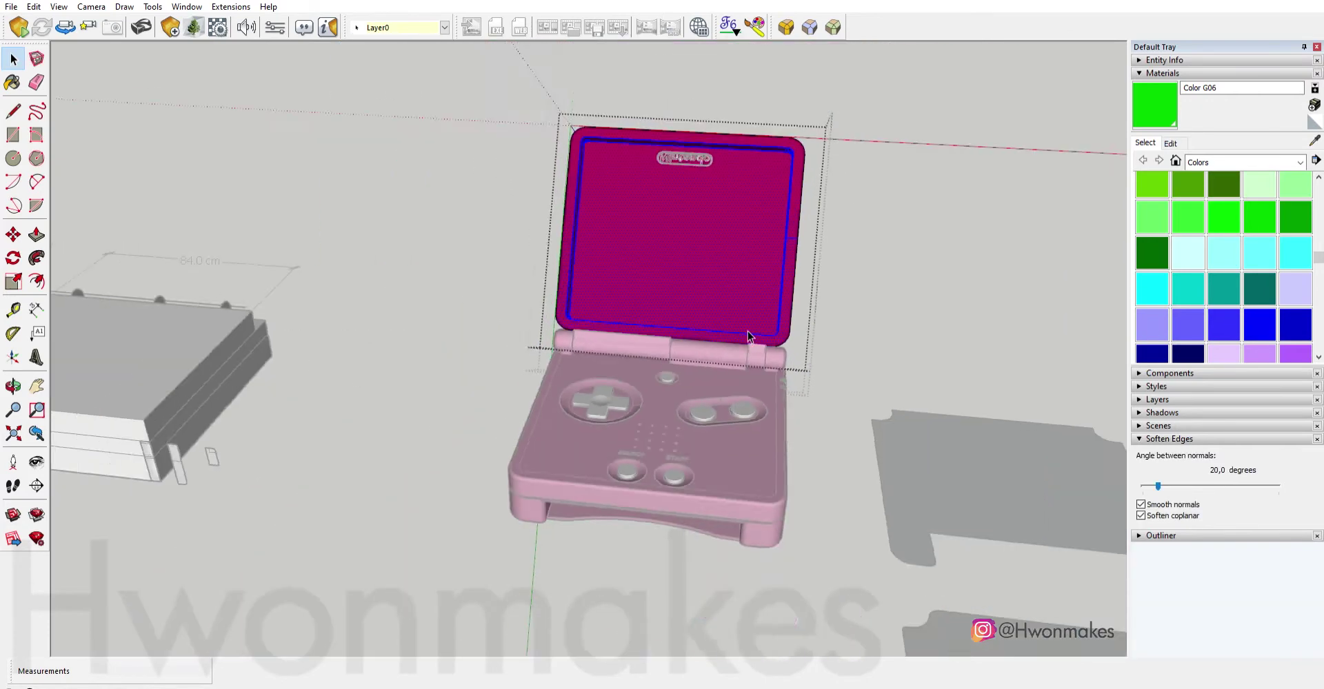
{"action": "scroll", "coordinate": [758, 262], "scroll_direction": "up", "scroll_amount": 5}
{"action": "middle_click_drag", "start_coordinate": [758, 268], "coordinate": [803, 238]}
Draw a line starting on the lid's right edge.
{"action": "key", "text": "l"}
{"action": "left_click", "coordinate": [805, 238]}
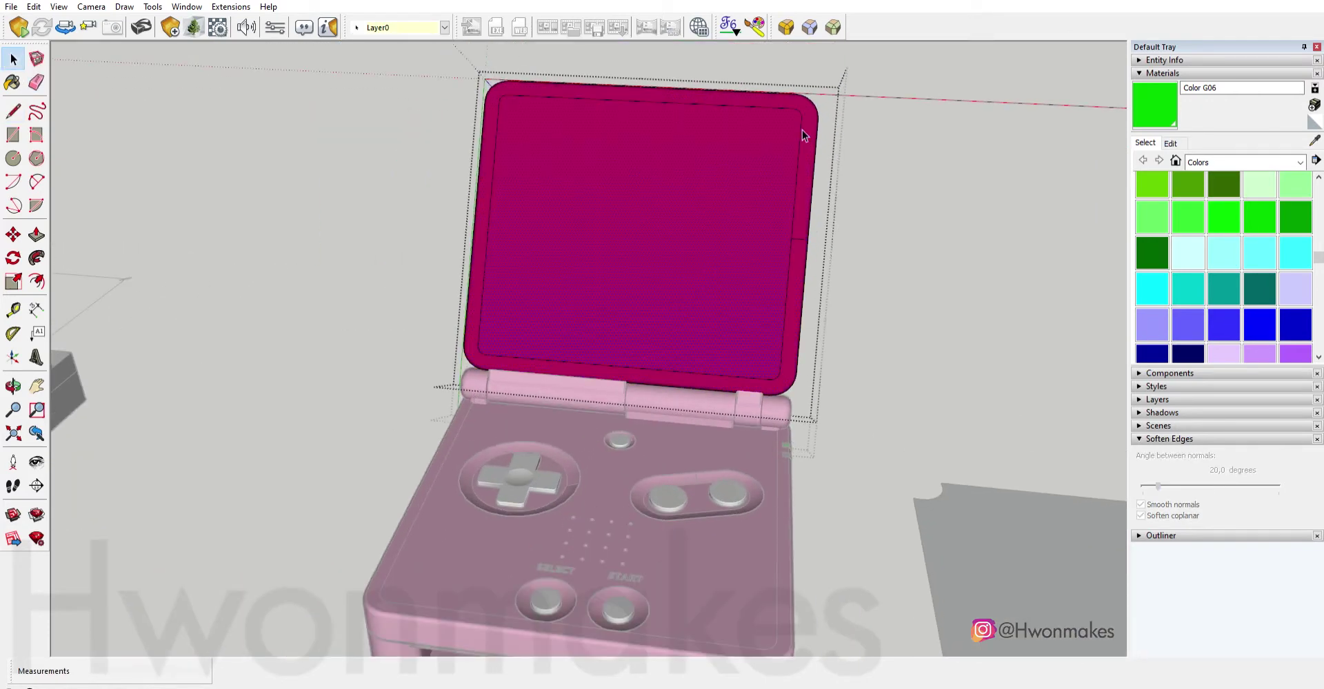
{"action": "scroll", "coordinate": [784, 82], "scroll_direction": "up", "scroll_amount": 3}
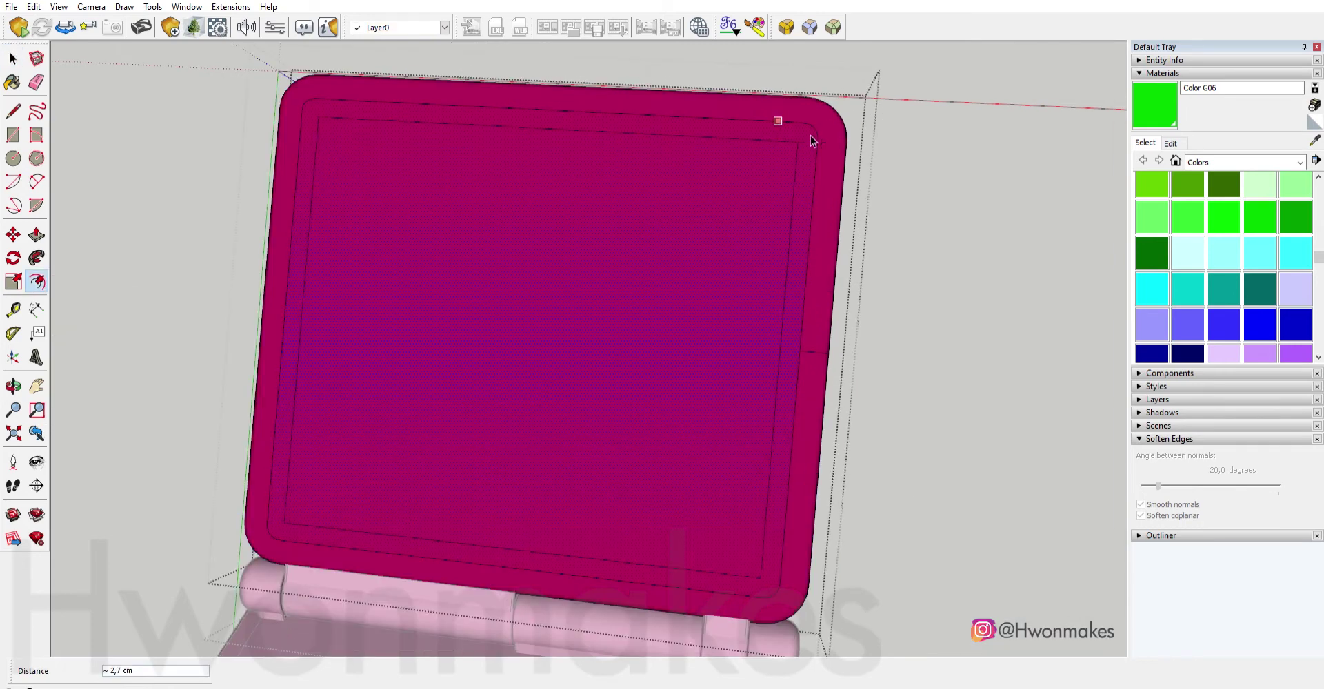
{"action": "scroll", "coordinate": [815, 130], "scroll_direction": "up", "scroll_amount": 3}
{"action": "scroll", "coordinate": [819, 122], "scroll_direction": "down", "scroll_amount": 5}
{"action": "key", "text": "space"}
{"action": "mouse_move", "coordinate": [824, 130]}
{"action": "middle_mouse_down"}
{"action": "mouse_move", "coordinate": [680, 218]}
{"action": "mouse_move", "coordinate": [789, 392]}
{"action": "middle_mouse_up"}
{"action": "scroll", "coordinate": [602, 108], "scroll_direction": "up", "scroll_amount": 3}
Select all of the lid's geometry and reposition the inner outline.
{"action": "triple_click", "coordinate": [582, 110]}
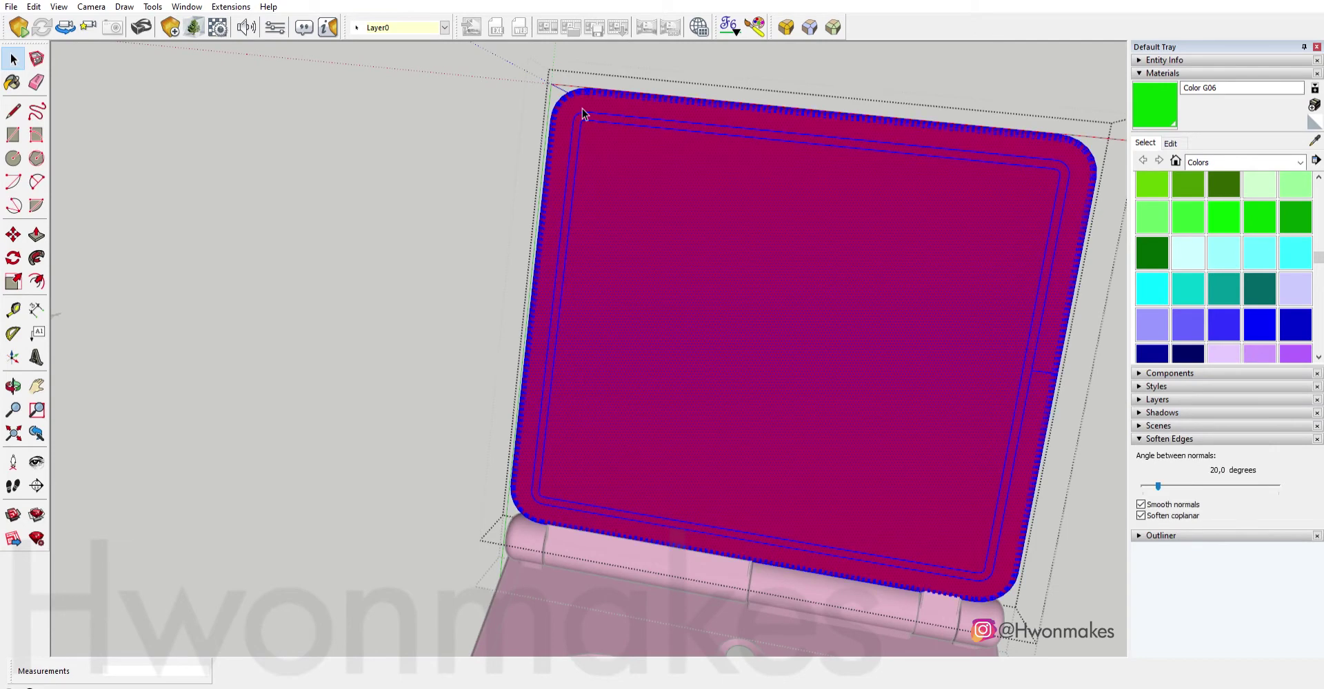
{"action": "scroll", "coordinate": [597, 184], "scroll_direction": "down", "scroll_amount": 5}
{"action": "mouse_move", "coordinate": [598, 169]}
{"action": "middle_mouse_down"}
{"action": "mouse_move", "coordinate": [647, 313]}
{"action": "mouse_move", "coordinate": [488, 341]}
{"action": "mouse_move", "coordinate": [460, 308]}
{"action": "middle_mouse_up"}
{"action": "scroll", "coordinate": [619, 315], "scroll_direction": "up", "scroll_amount": 5}
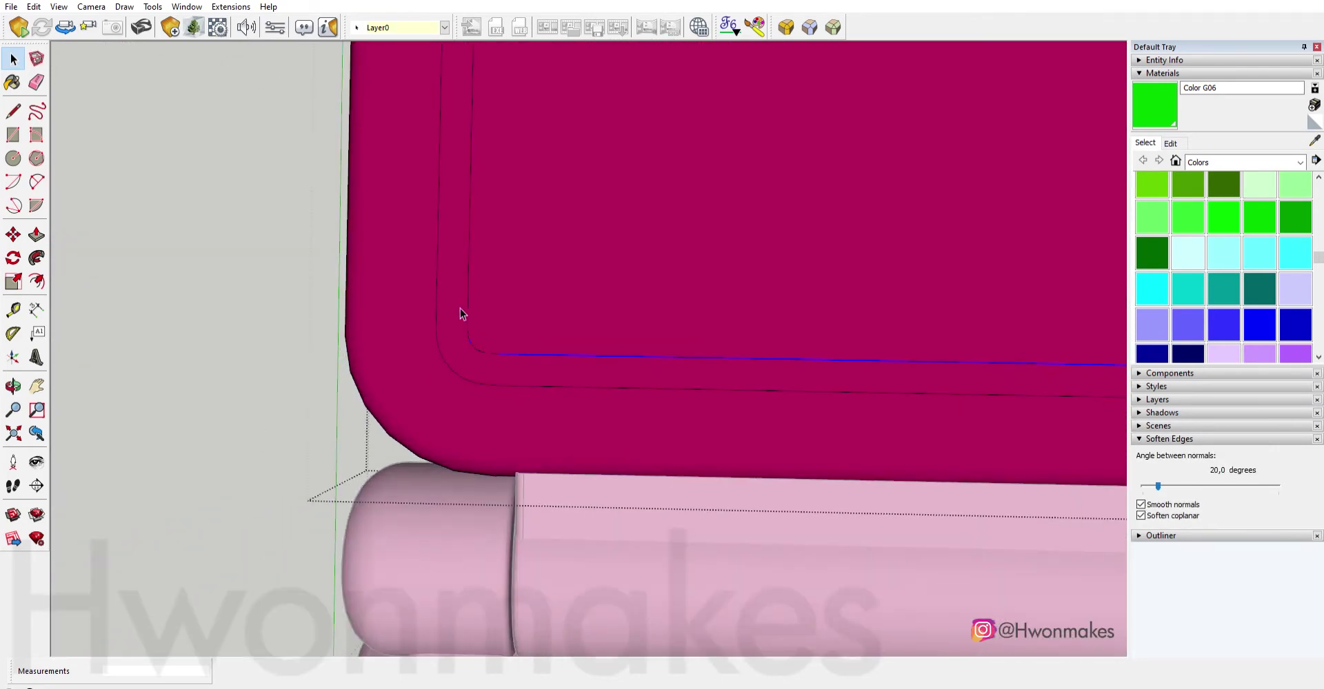
{"action": "scroll", "coordinate": [476, 282], "scroll_direction": "down", "scroll_amount": 4}
{"action": "scroll", "coordinate": [820, 313], "scroll_direction": "up", "scroll_amount": 4}
{"action": "scroll", "coordinate": [767, 263], "scroll_direction": "up", "scroll_amount": 1}
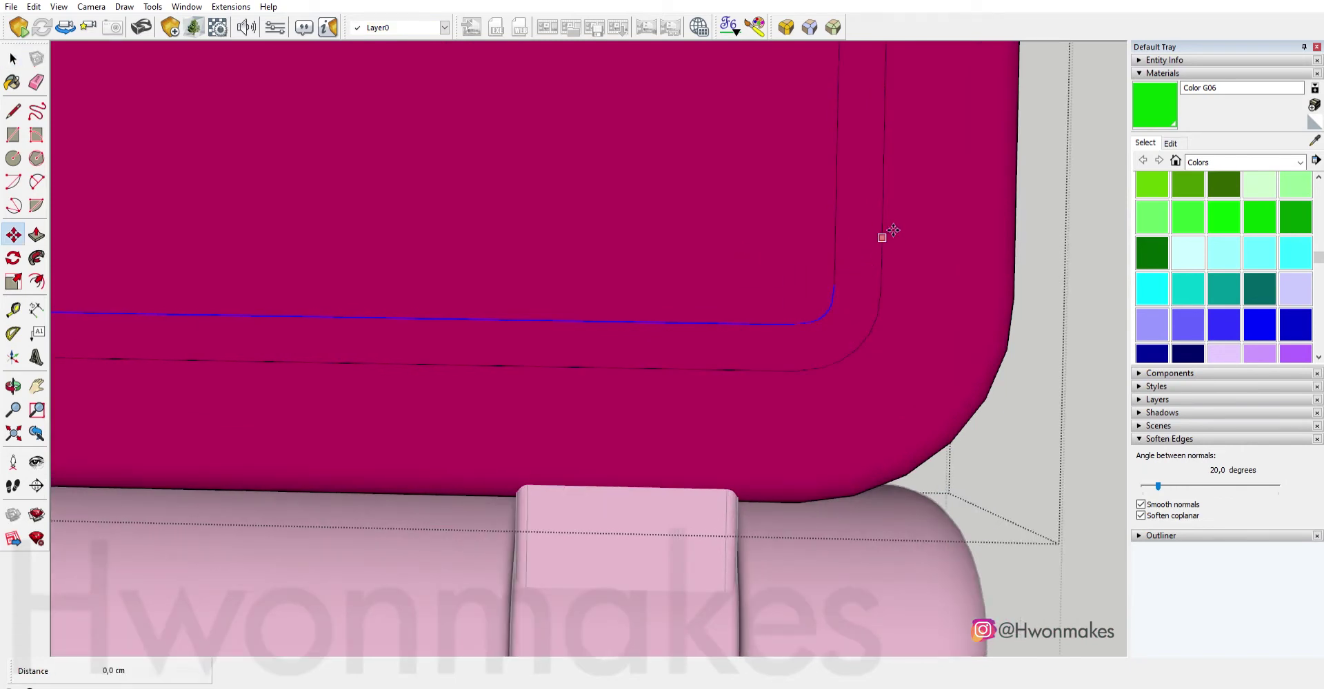
{"action": "left_click", "coordinate": [901, 131]}
{"action": "scroll", "coordinate": [901, 131], "scroll_direction": "down", "scroll_amount": 5}
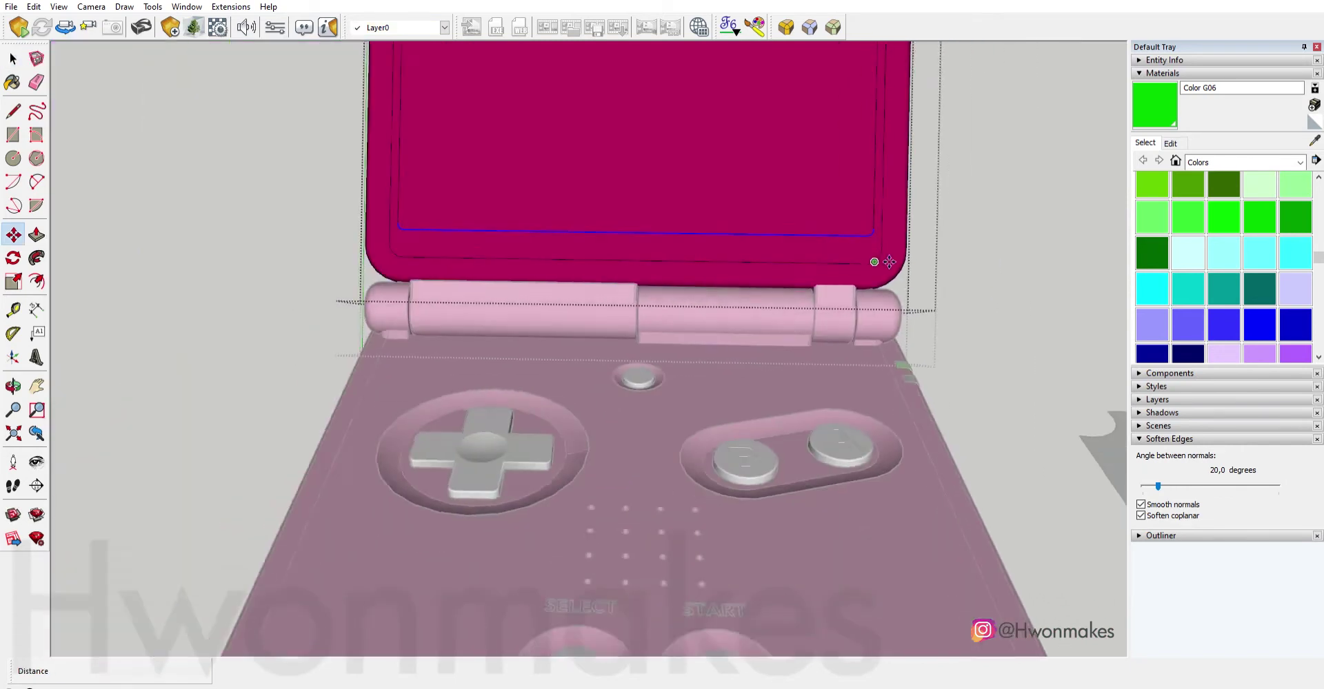
{"action": "scroll", "coordinate": [473, 423], "scroll_direction": "up", "scroll_amount": 3}
{"action": "scroll", "coordinate": [486, 414], "scroll_direction": "down", "scroll_amount": 2}
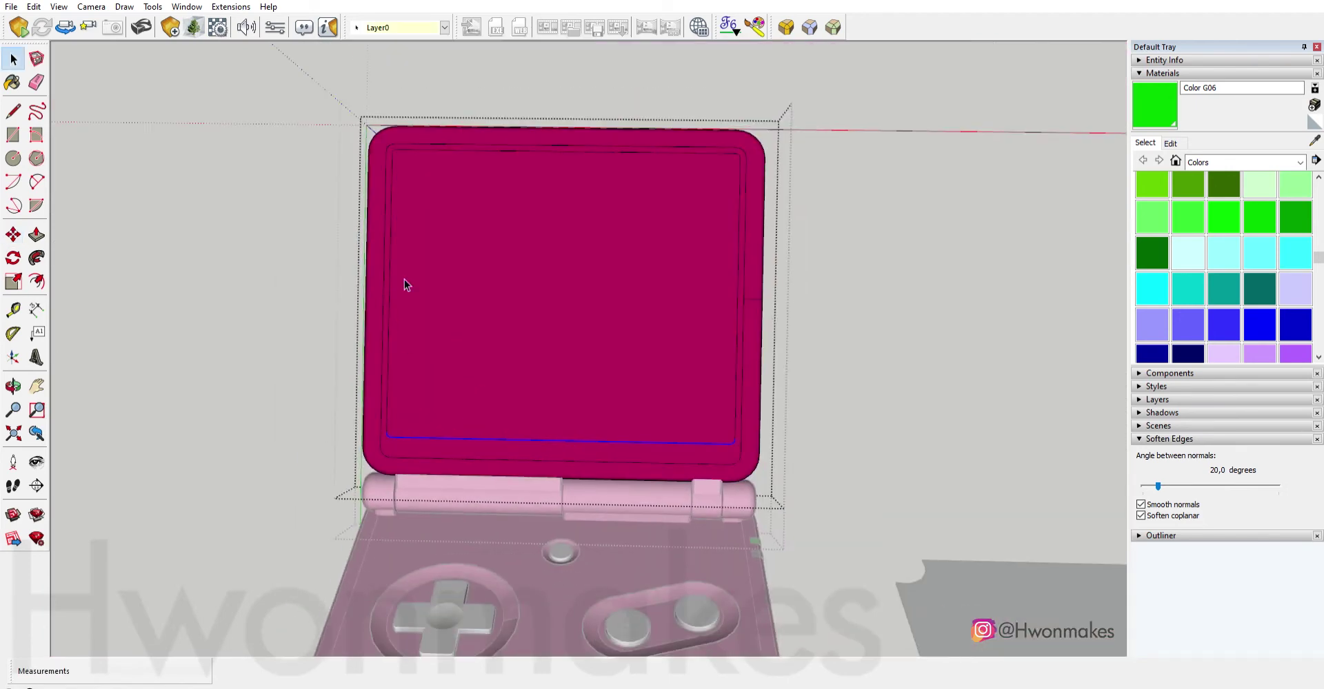
{"action": "scroll", "coordinate": [407, 154], "scroll_direction": "up", "scroll_amount": 3}
Push the inner lid face in -1,6 cm, then orbit out to view the whole handheld.
{"action": "left_click", "coordinate": [408, 155]}
{"action": "scroll", "coordinate": [407, 155], "scroll_direction": "down", "scroll_amount": 2}
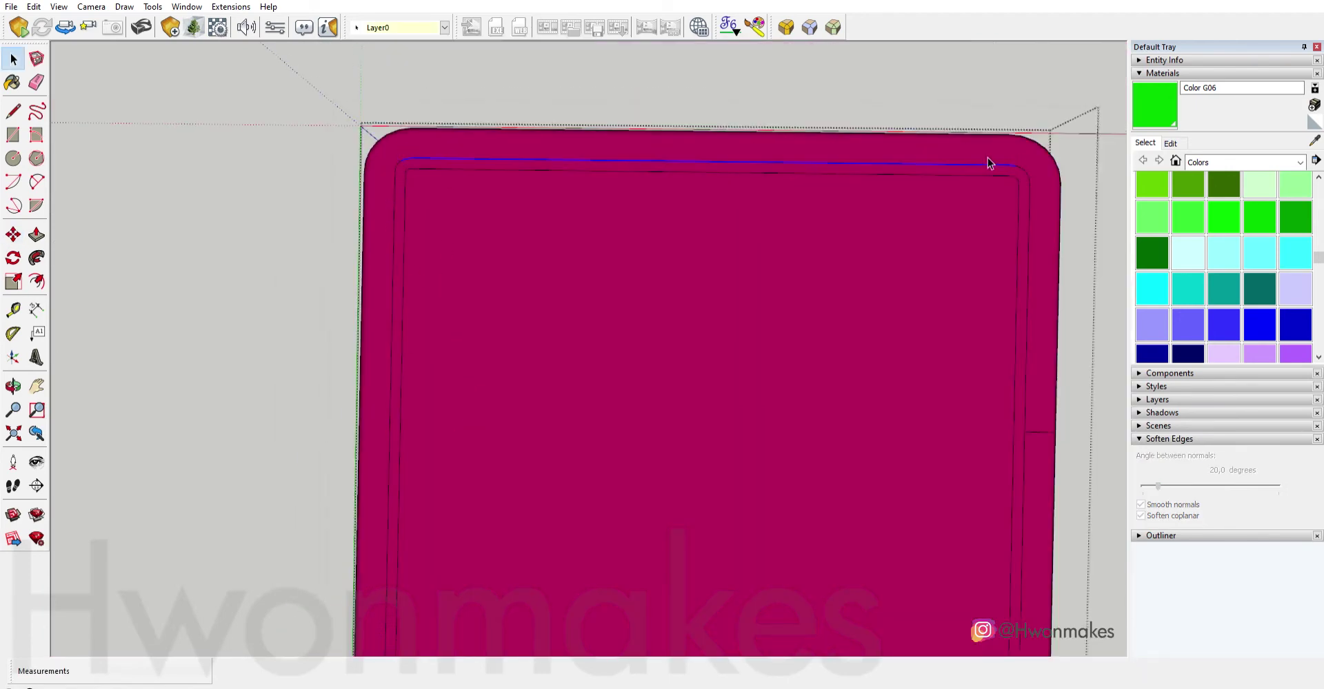
{"action": "scroll", "coordinate": [724, 436], "scroll_direction": "down", "scroll_amount": 3}
{"action": "key", "text": "p"}
{"action": "scroll", "coordinate": [721, 445], "scroll_direction": "up", "scroll_amount": 2}
{"action": "left_click", "coordinate": [718, 453]}
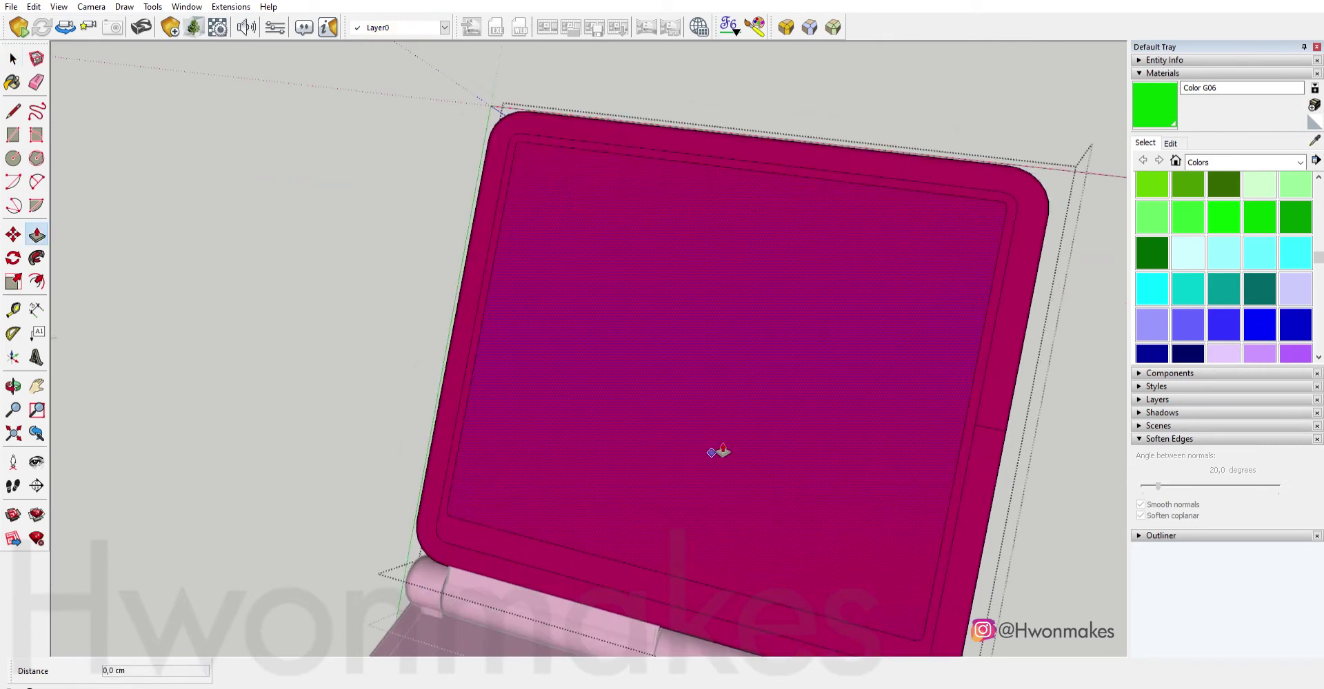
{"action": "left_click", "coordinate": [724, 451]}
{"action": "scroll", "coordinate": [725, 451], "scroll_direction": "up", "scroll_amount": 3}
{"action": "scroll", "coordinate": [725, 452], "scroll_direction": "down", "scroll_amount": 3}
{"action": "middle_click_drag", "start_coordinate": [682, 464], "coordinate": [1037, 462]}
{"action": "key", "text": "space"}
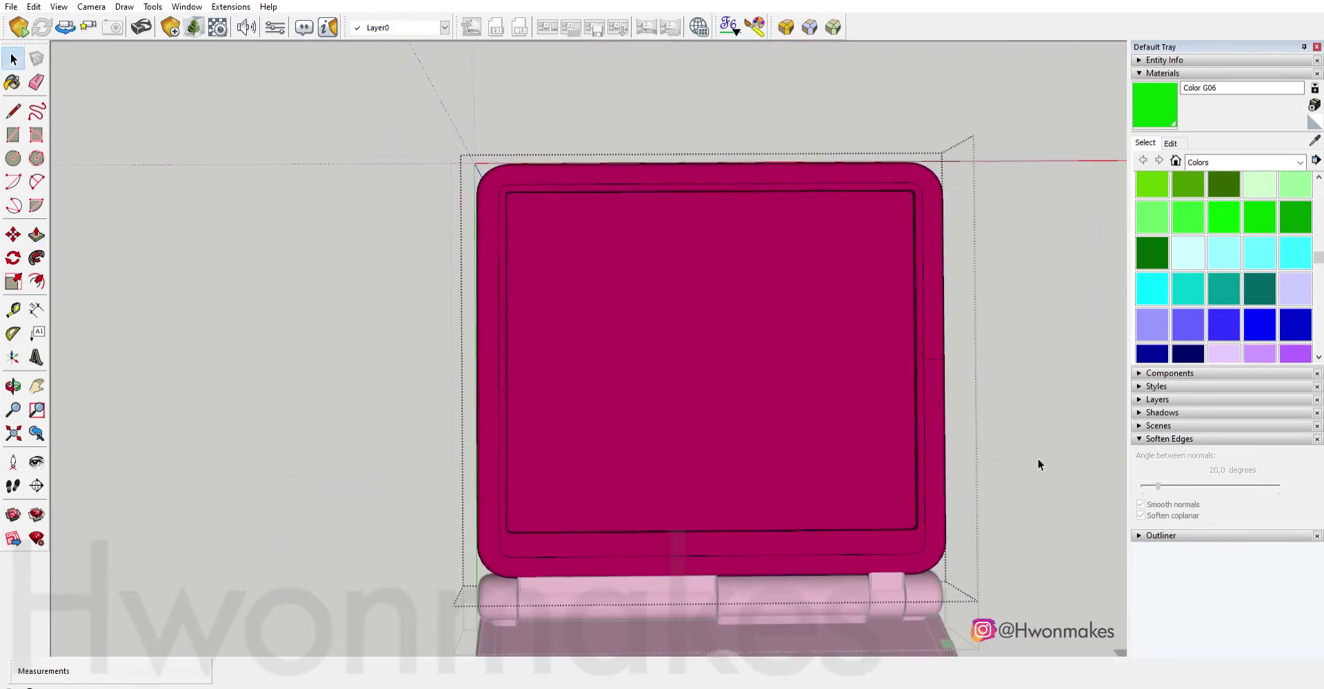
{"action": "mouse_move", "coordinate": [690, 386]}
{"action": "middle_mouse_down"}
{"action": "mouse_move", "coordinate": [484, 466]}
{"action": "mouse_move", "coordinate": [593, 424]}
{"action": "middle_mouse_up"}
Sample the lid's dark magenta Color L16 with the Paint Bucket eyedropper as the current paint.
{"action": "scroll", "coordinate": [444, 484], "scroll_direction": "up", "scroll_amount": 2}
{"action": "scroll", "coordinate": [586, 420], "scroll_direction": "down", "scroll_amount": 2}
{"action": "key", "text": "m"}
{"action": "key", "text": "space"}
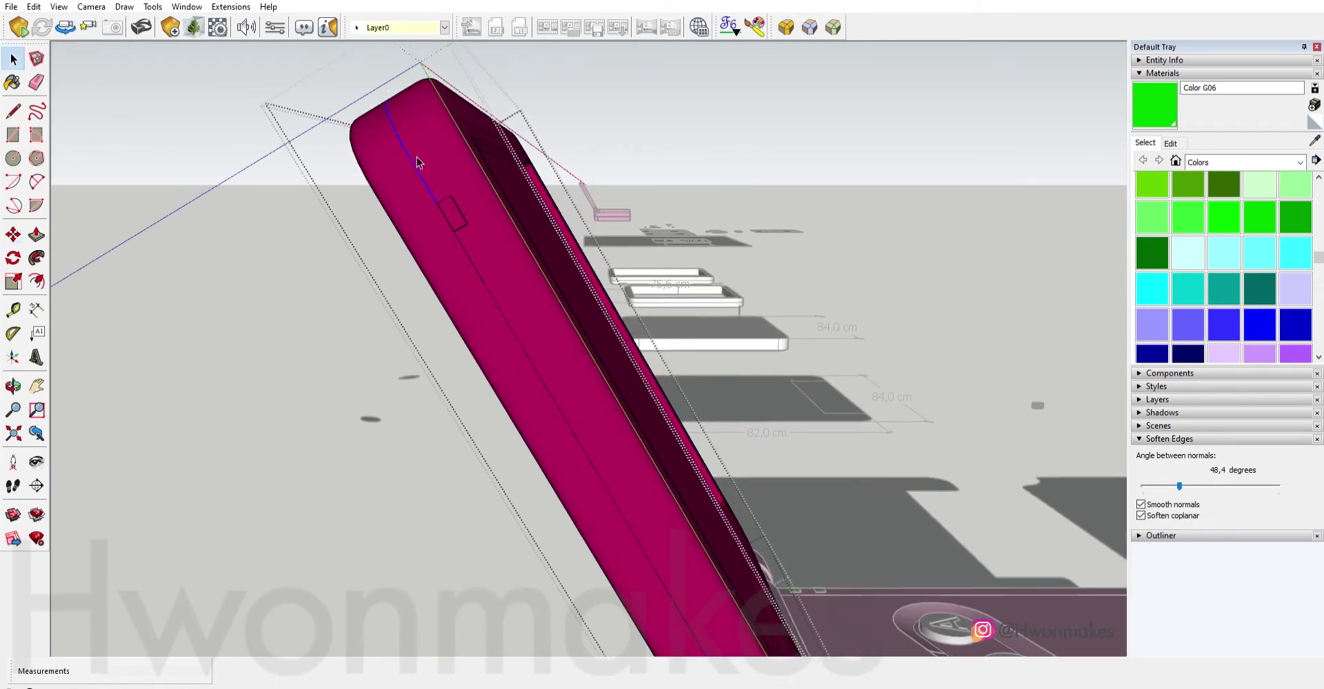
{"action": "middle_click_drag", "start_coordinate": [490, 244], "coordinate": [524, 331]}
{"action": "scroll", "coordinate": [526, 336], "scroll_direction": "up", "scroll_amount": 3}
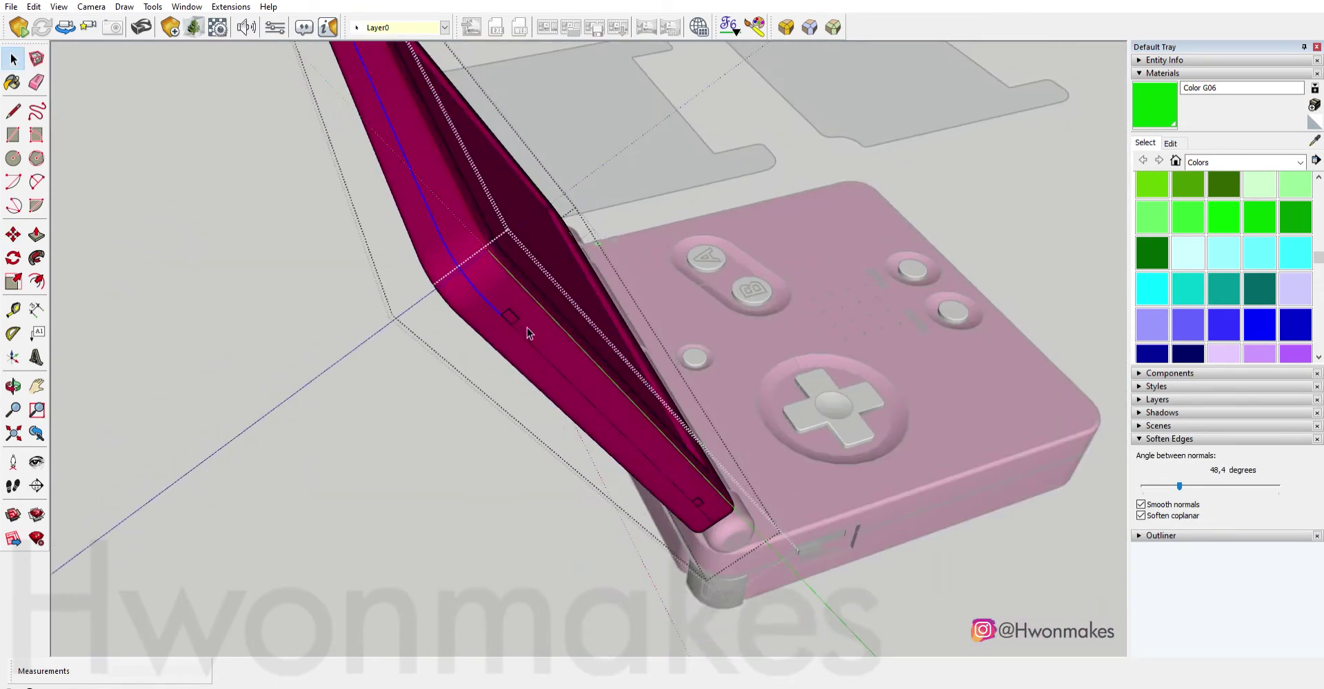
{"action": "key", "text": "m"}
{"action": "scroll", "coordinate": [535, 308], "scroll_direction": "up", "scroll_amount": 3}
{"action": "scroll", "coordinate": [521, 300], "scroll_direction": "up", "scroll_amount": 3}
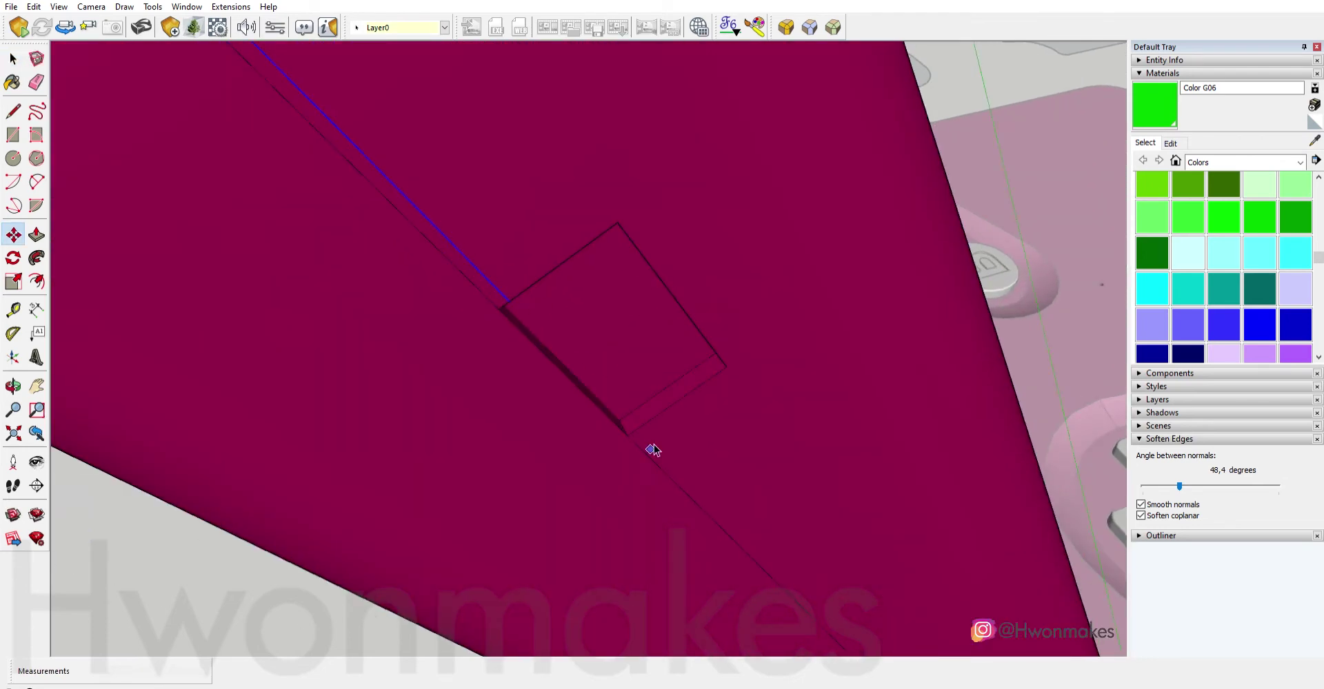
{"action": "key", "text": "b"}
{"action": "scroll", "coordinate": [1227, 211], "scroll_direction": "down", "scroll_amount": 5}
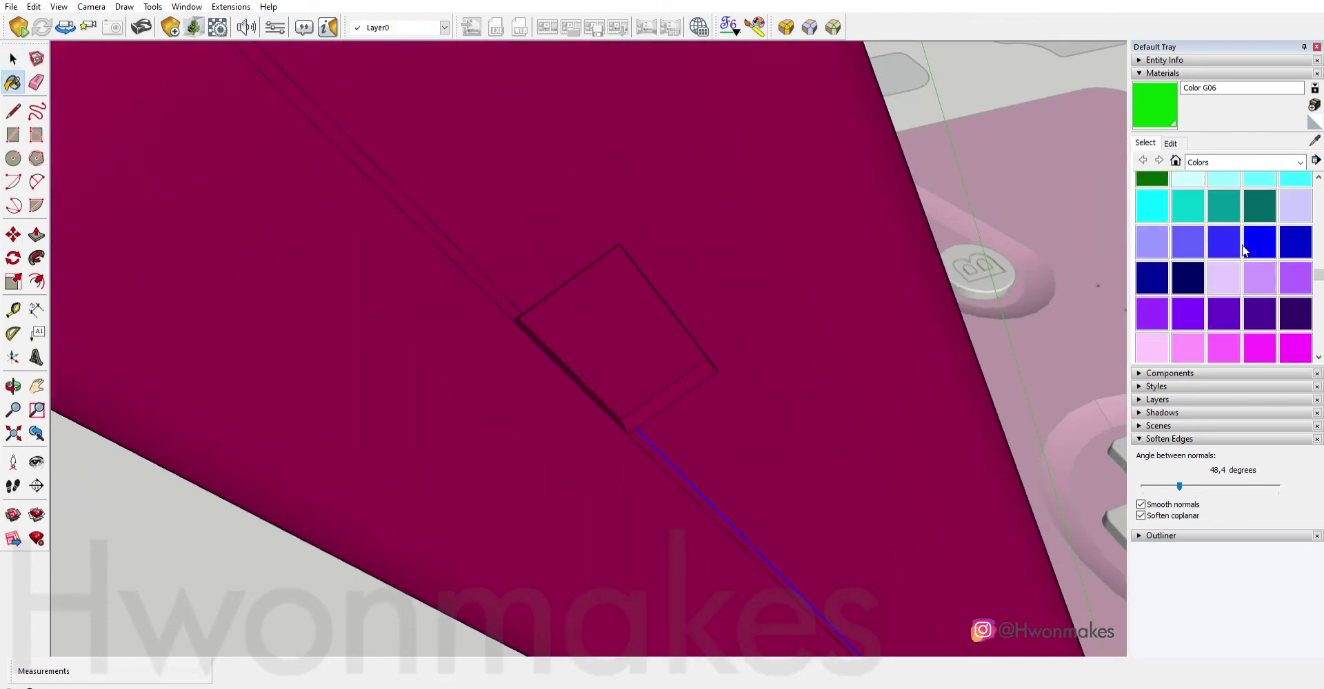
{"action": "left_click", "coordinate": [633, 410], "text": "alt"}
{"action": "scroll", "coordinate": [473, 298], "scroll_direction": "down", "scroll_amount": 5}
Orbit to the lid's lower corner and select the curved edge along its side.
{"action": "middle_click_drag", "start_coordinate": [508, 308], "coordinate": [662, 344]}
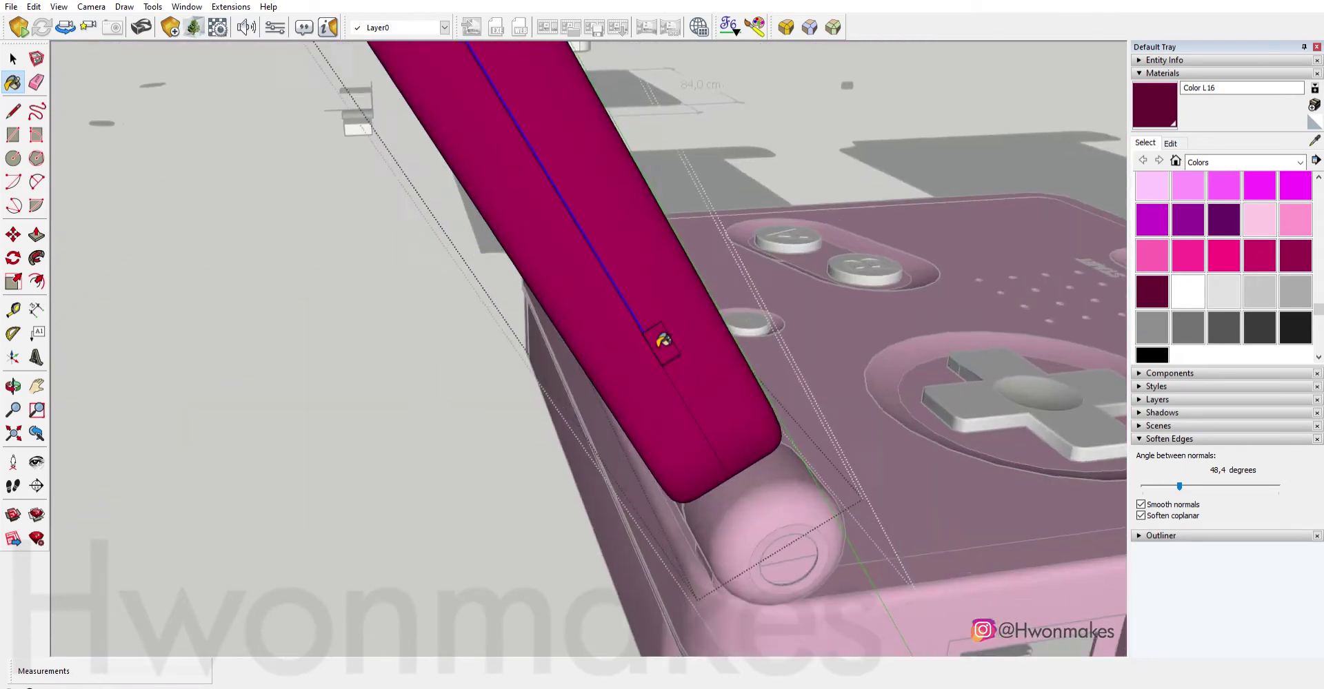
{"action": "scroll", "coordinate": [684, 400], "scroll_direction": "up", "scroll_amount": 4}
{"action": "key", "text": "space"}
{"action": "scroll", "coordinate": [685, 399], "scroll_direction": "up", "scroll_amount": 2}
{"action": "scroll", "coordinate": [586, 355], "scroll_direction": "down", "scroll_amount": 5}
{"action": "middle_click_drag", "start_coordinate": [586, 423], "coordinate": [496, 488]}
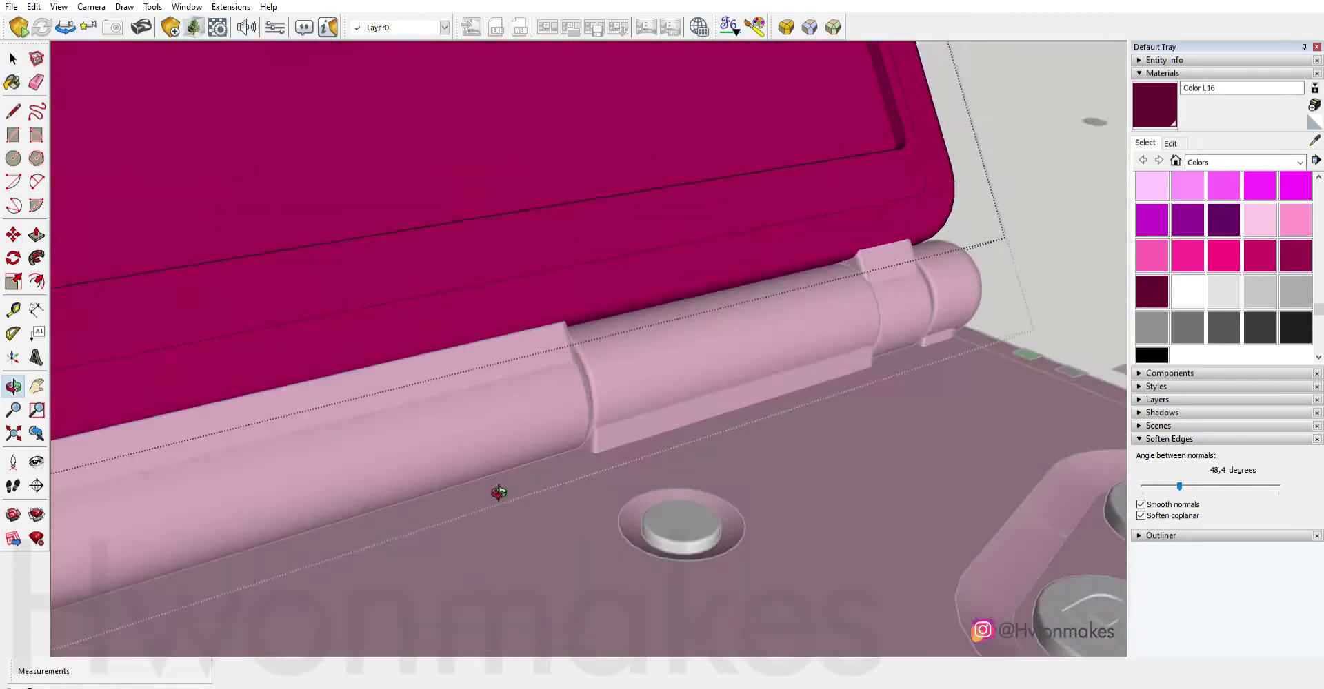
{"action": "scroll", "coordinate": [663, 460], "scroll_direction": "up", "scroll_amount": 2}
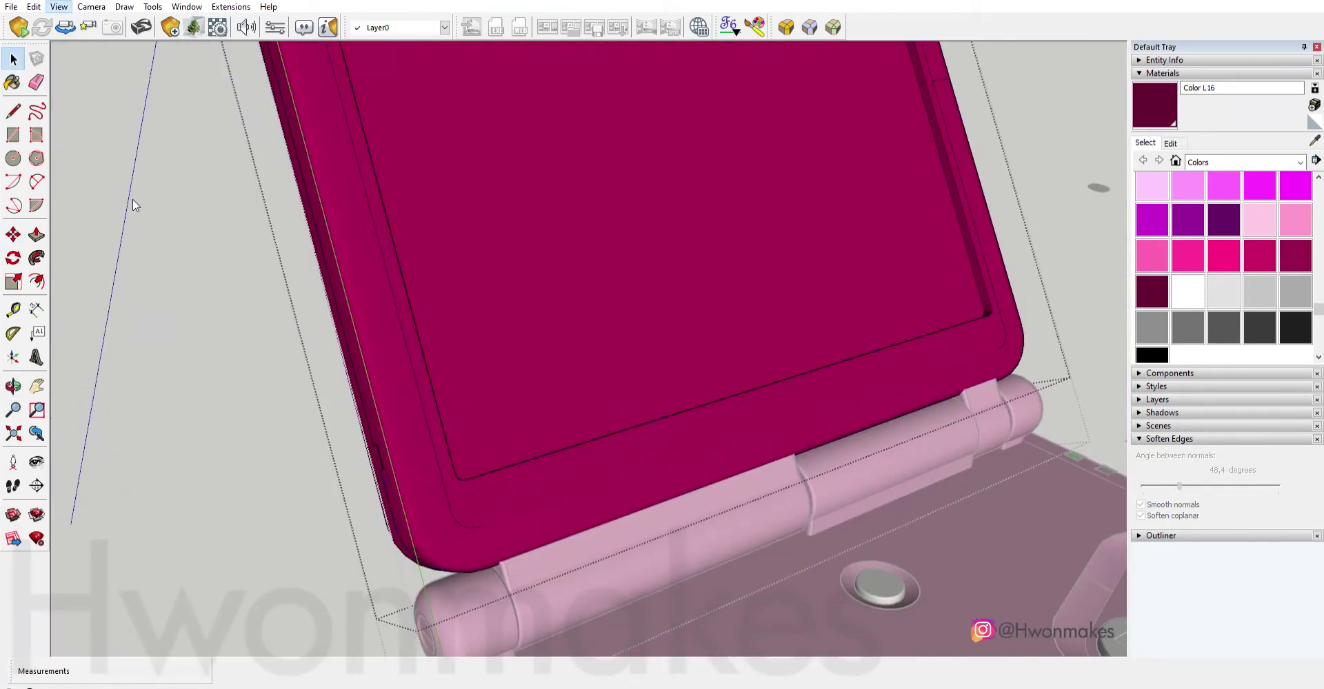
{"action": "middle_click_drag", "start_coordinate": [132, 198], "coordinate": [591, 384]}
{"action": "scroll", "coordinate": [544, 375], "scroll_direction": "up", "scroll_amount": 3}
{"action": "scroll", "coordinate": [565, 363], "scroll_direction": "up", "scroll_amount": 3}
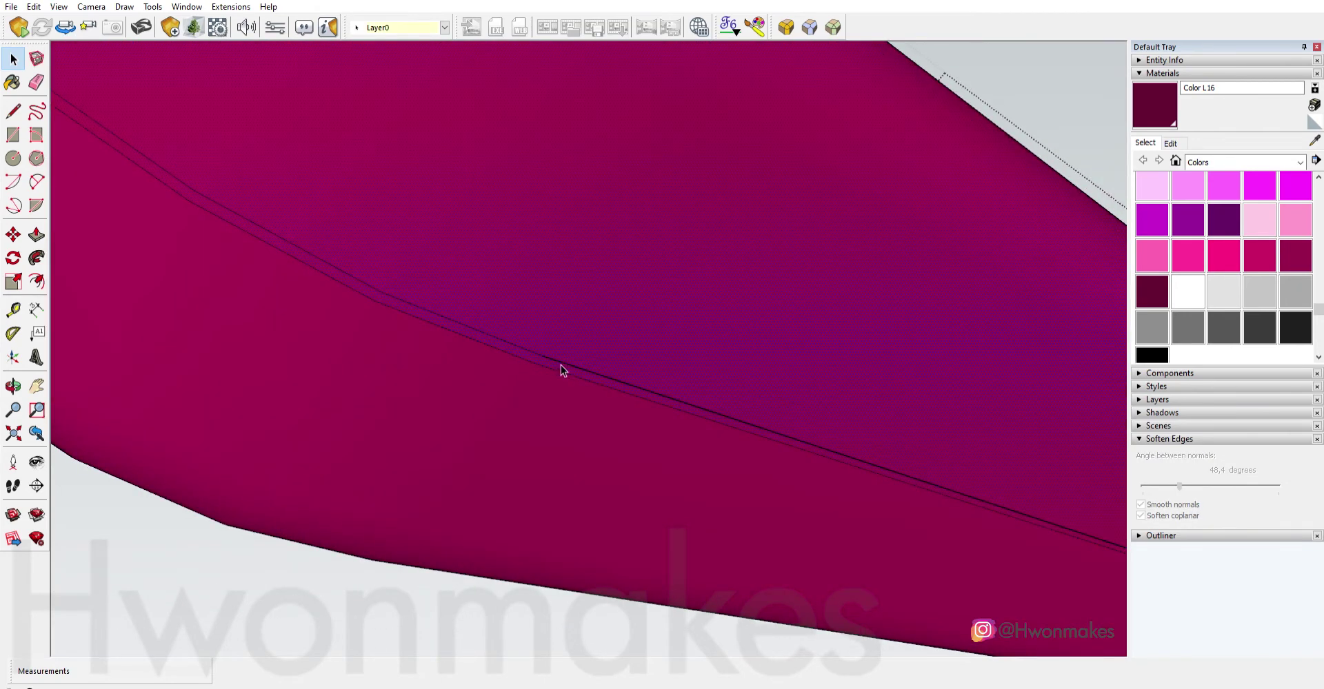
{"action": "left_click", "coordinate": [561, 367]}
{"action": "scroll", "coordinate": [544, 341], "scroll_direction": "down", "scroll_amount": 3}
{"action": "scroll", "coordinate": [621, 372], "scroll_direction": "down", "scroll_amount": 2}
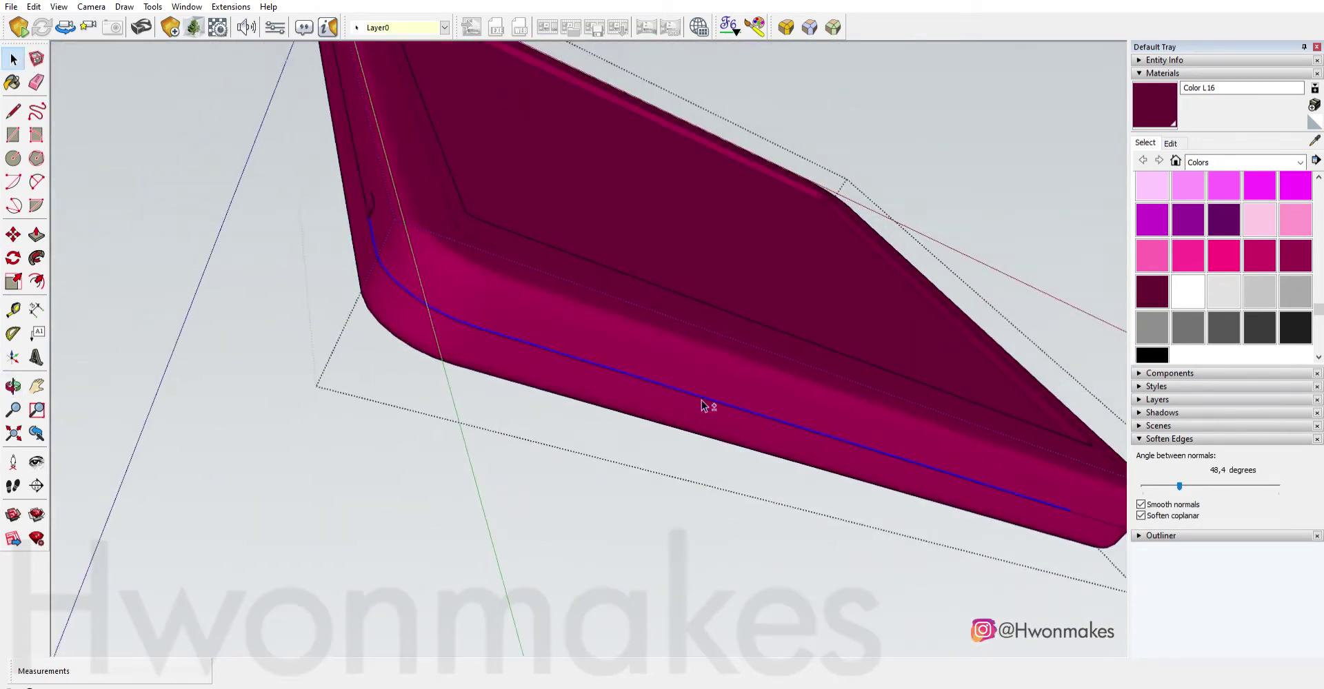
{"action": "scroll", "coordinate": [758, 427], "scroll_direction": "up", "scroll_amount": 5}
Nudge the small rectangle on the lid's side by 0,1 cm with Move.
{"action": "key", "text": "m"}
{"action": "key", "text": "space"}
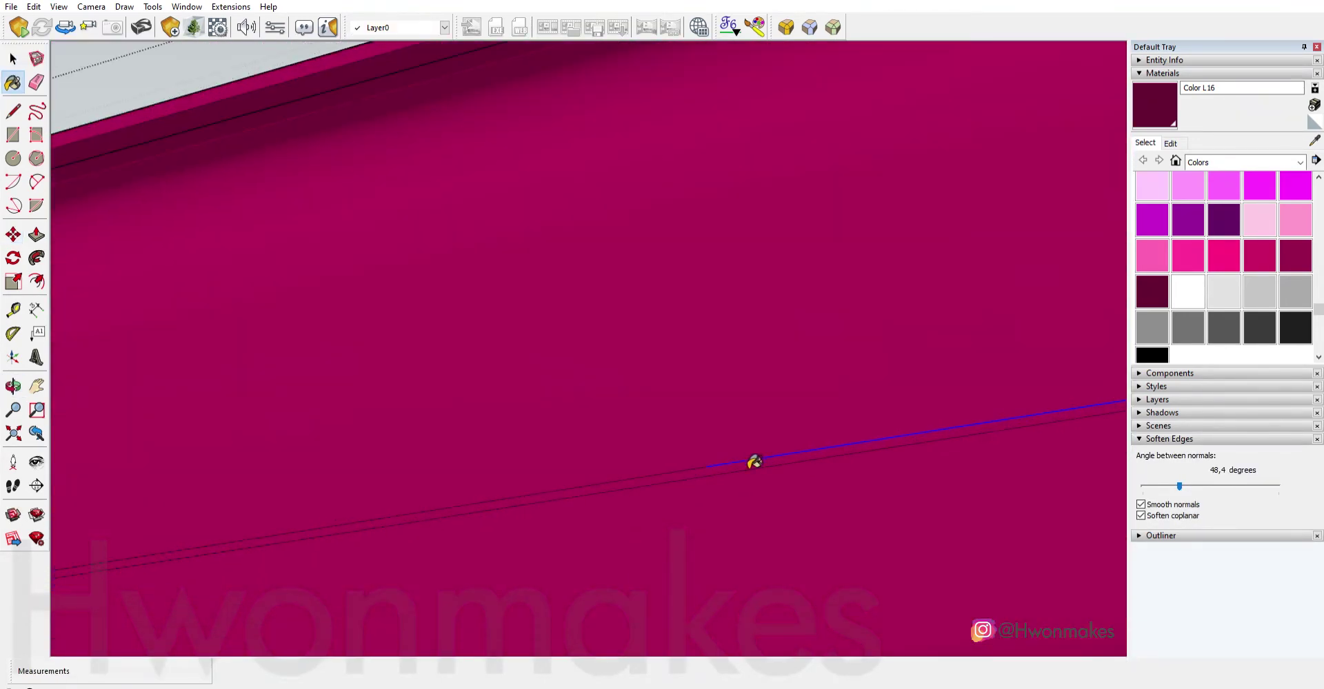
{"action": "scroll", "coordinate": [753, 458], "scroll_direction": "down", "scroll_amount": 4}
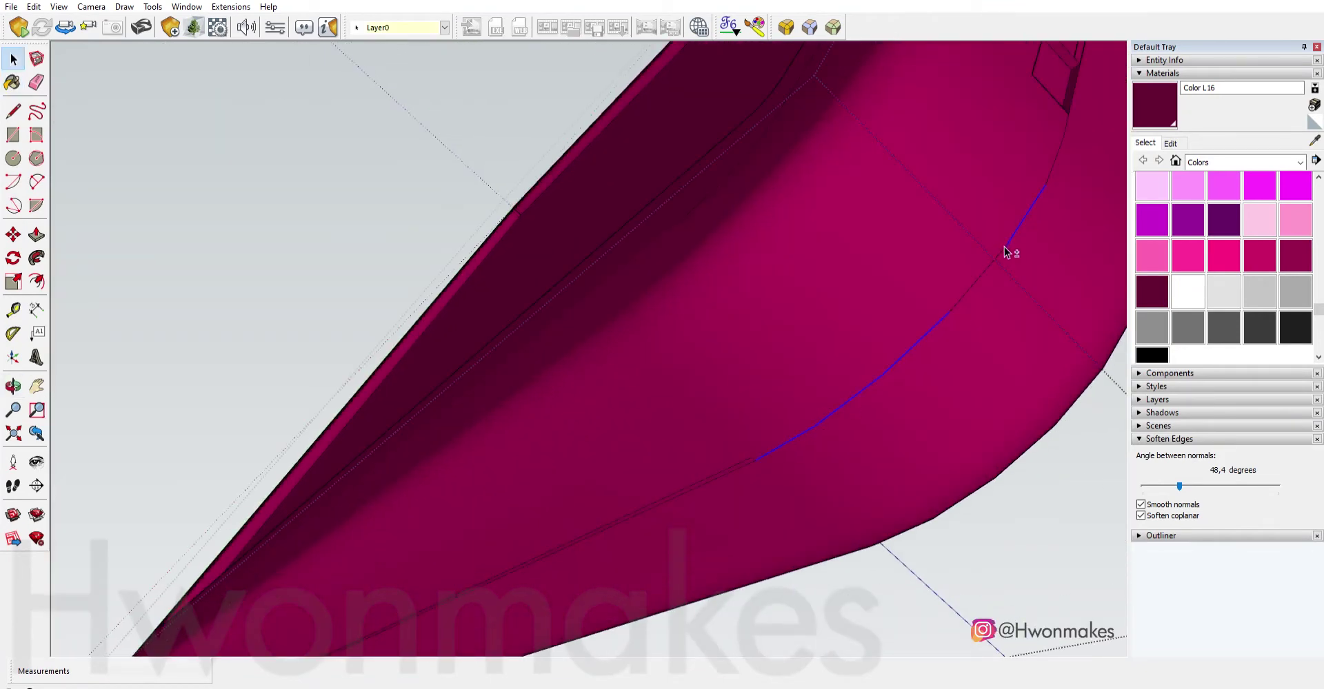
{"action": "scroll", "coordinate": [1067, 137], "scroll_direction": "up", "scroll_amount": 2}
{"action": "mouse_move", "coordinate": [1066, 141]}
{"action": "middle_mouse_down"}
{"action": "mouse_move", "coordinate": [650, 541]}
{"action": "mouse_move", "coordinate": [729, 464]}
{"action": "middle_mouse_up"}
{"action": "key", "text": "b"}
{"action": "middle_click_drag", "start_coordinate": [783, 422], "coordinate": [958, 250]}
{"action": "scroll", "coordinate": [788, 401], "scroll_direction": "up", "scroll_amount": 3}
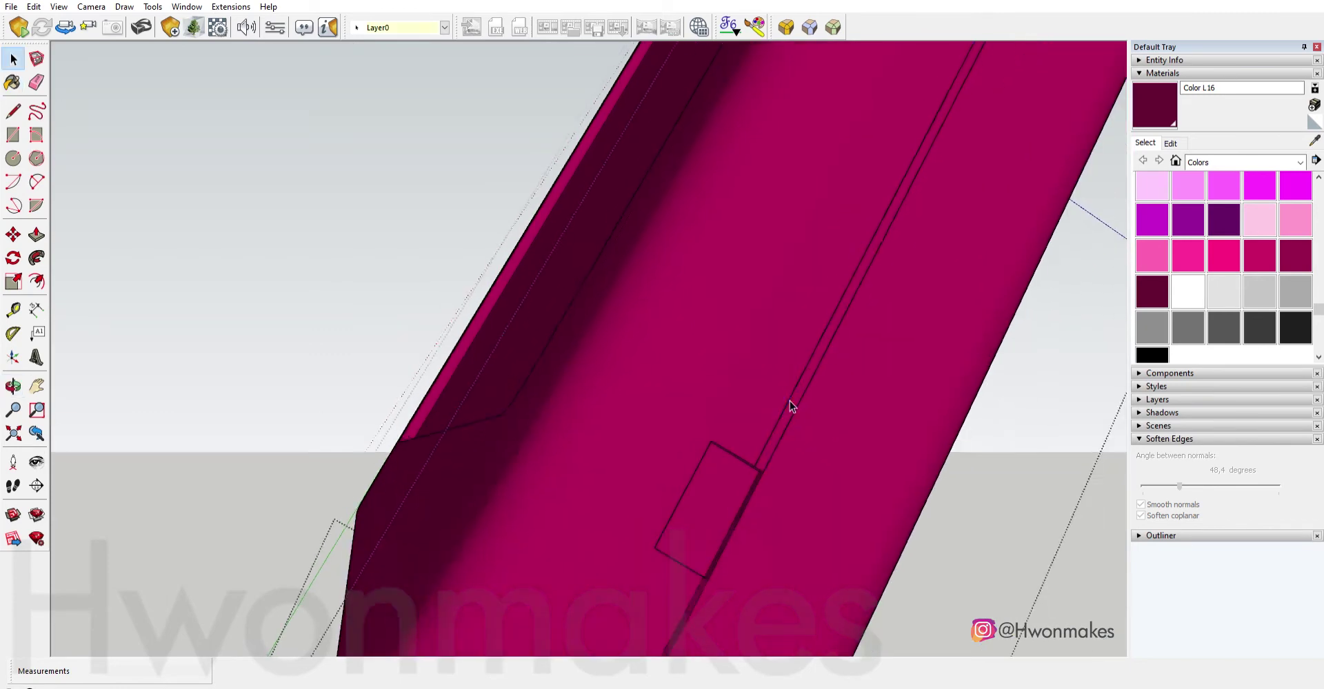
{"action": "key", "text": "m"}
{"action": "scroll", "coordinate": [779, 424], "scroll_direction": "up", "scroll_amount": 2}
{"action": "left_click", "coordinate": [777, 432]}
{"action": "mouse_move", "coordinate": [777, 433]}
{"action": "middle_mouse_down"}
{"action": "mouse_move", "coordinate": [828, 413]}
{"action": "mouse_move", "coordinate": [829, 334]}
{"action": "middle_mouse_up"}
{"action": "key", "text": "space"}
Orbit around the lid to inspect the moved rectangle and the lid's curved end.
{"action": "mouse_move", "coordinate": [900, 219]}
{"action": "middle_mouse_down"}
{"action": "mouse_move", "coordinate": [798, 378]}
{"action": "mouse_move", "coordinate": [896, 402]}
{"action": "middle_mouse_up"}
{"action": "scroll", "coordinate": [801, 382], "scroll_direction": "up", "scroll_amount": 3}
{"action": "scroll", "coordinate": [839, 307], "scroll_direction": "up", "scroll_amount": 2}
{"action": "key", "text": "space"}
{"action": "scroll", "coordinate": [813, 331], "scroll_direction": "down", "scroll_amount": 2}
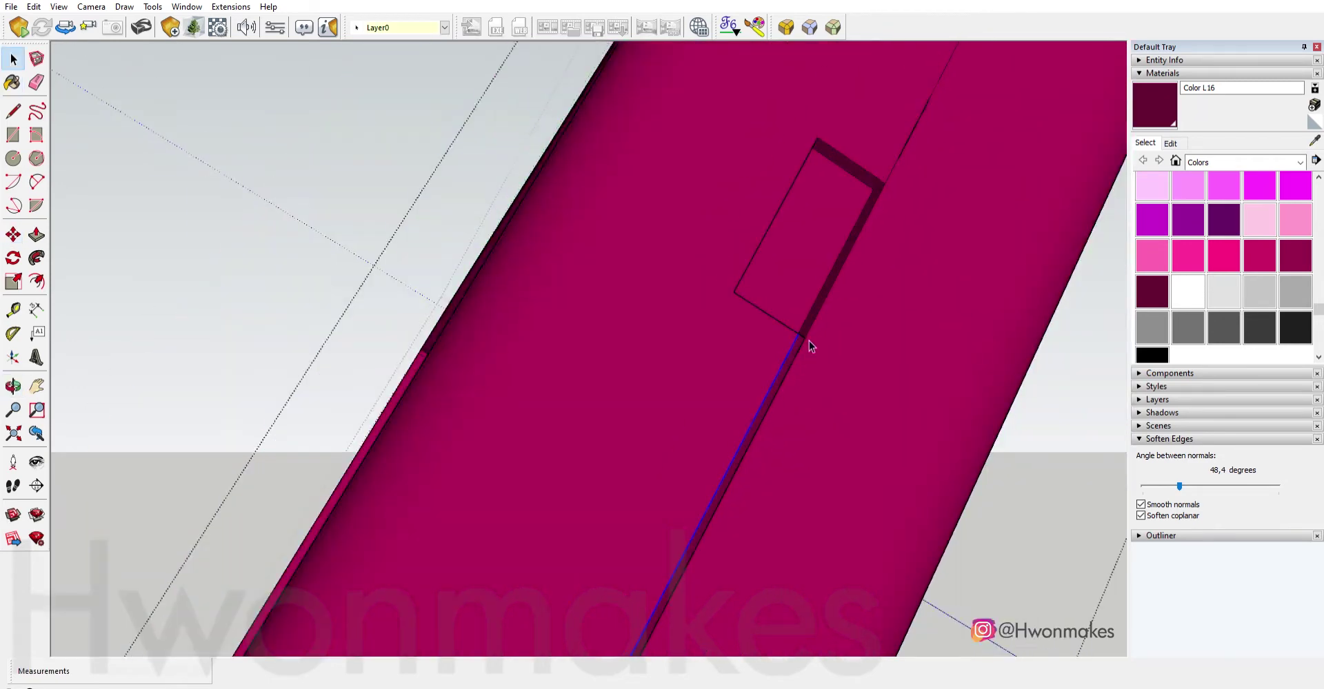
{"action": "scroll", "coordinate": [792, 324], "scroll_direction": "down", "scroll_amount": 2}
{"action": "middle_click_drag", "start_coordinate": [656, 379], "coordinate": [738, 401]}
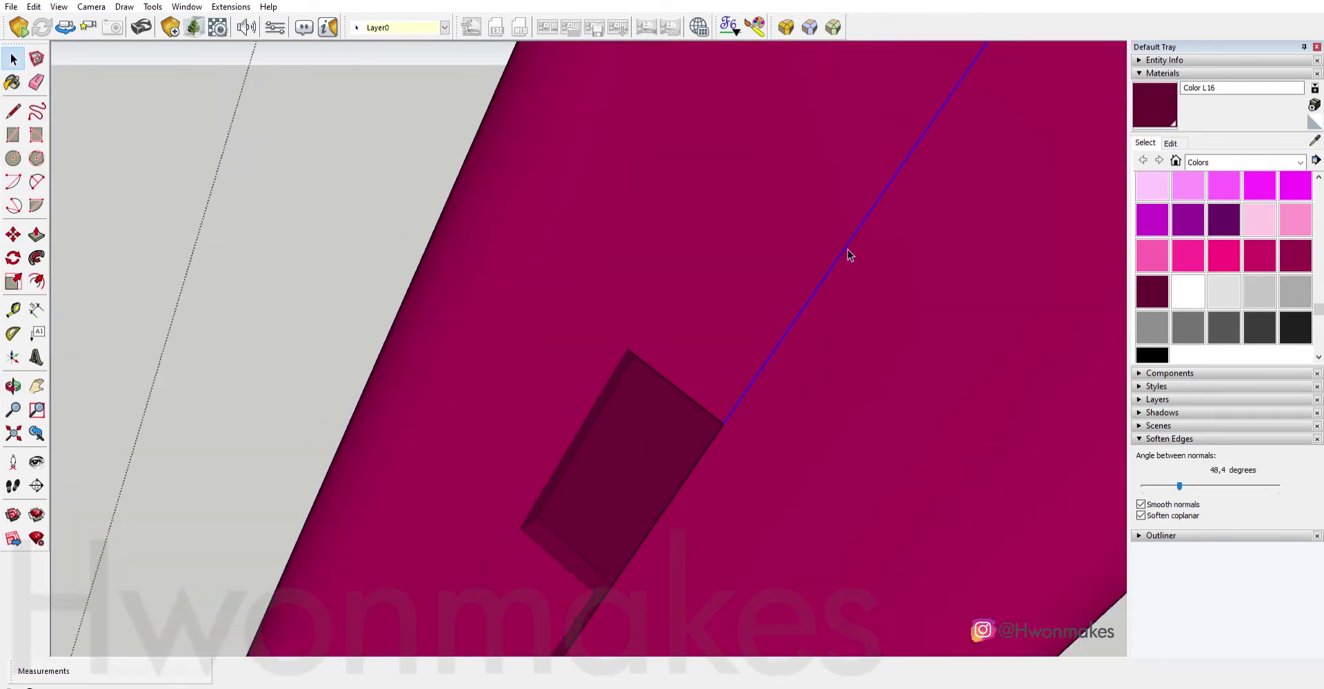
{"action": "scroll", "coordinate": [851, 255], "scroll_direction": "down", "scroll_amount": 3}
{"action": "scroll", "coordinate": [822, 303], "scroll_direction": "down", "scroll_amount": 3}
{"action": "scroll", "coordinate": [745, 296], "scroll_direction": "up", "scroll_amount": 1}
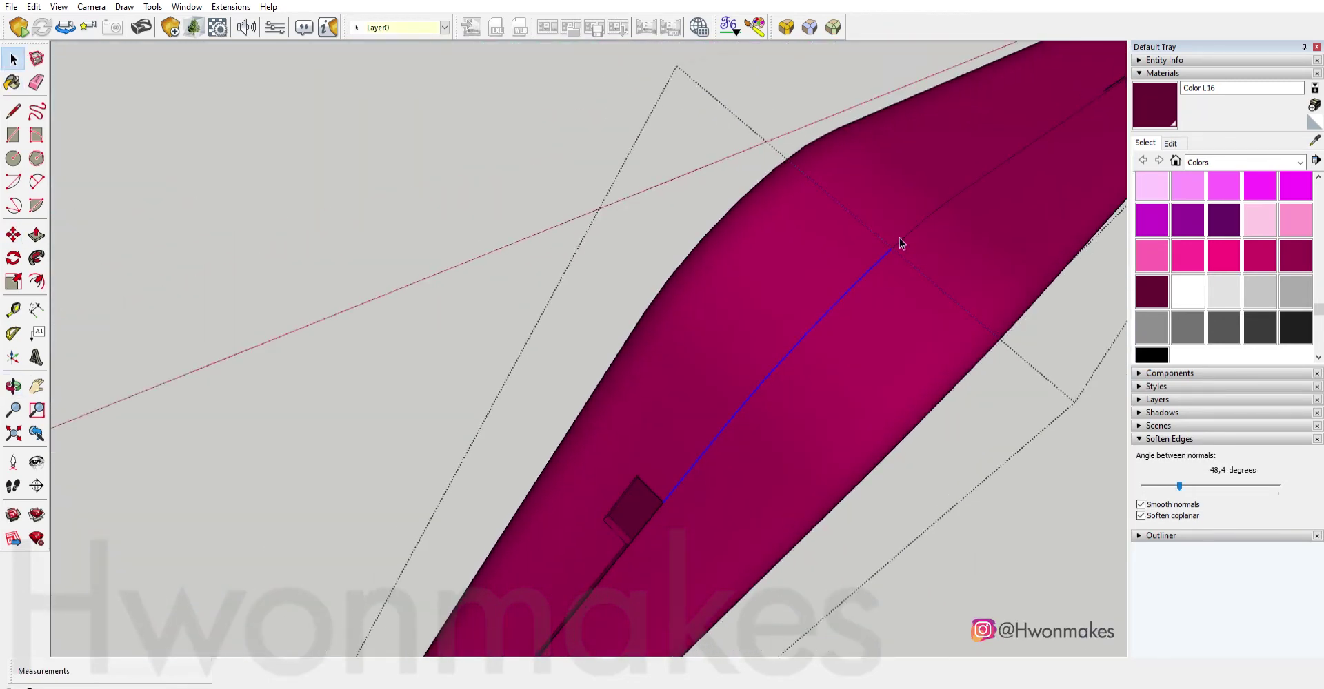
{"action": "scroll", "coordinate": [889, 262], "scroll_direction": "up", "scroll_amount": 2}
{"action": "scroll", "coordinate": [927, 222], "scroll_direction": "down", "scroll_amount": 3}
{"action": "scroll", "coordinate": [833, 333], "scroll_direction": "up", "scroll_amount": 2}
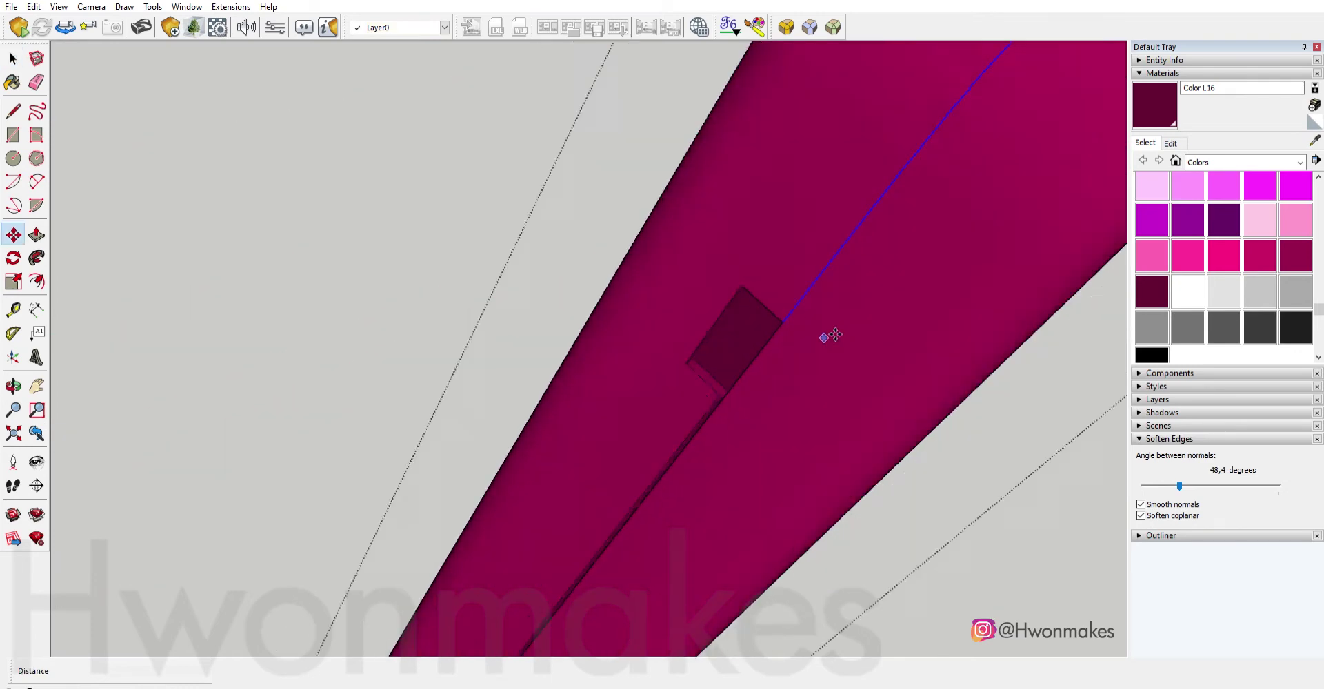
{"action": "scroll", "coordinate": [772, 306], "scroll_direction": "up", "scroll_amount": 3}
{"action": "key", "text": "m"}
{"action": "scroll", "coordinate": [768, 304], "scroll_direction": "down", "scroll_amount": 3}
{"action": "middle_click_drag", "start_coordinate": [792, 319], "coordinate": [842, 331]}
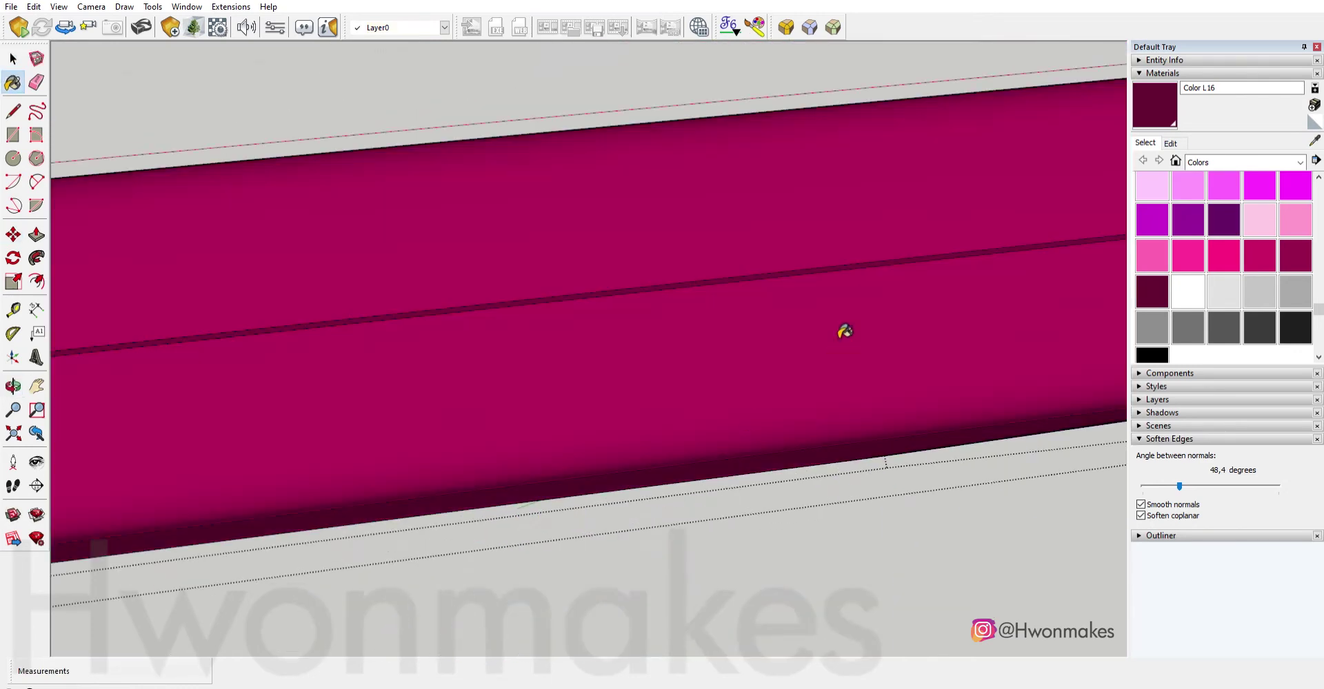
{"action": "scroll", "coordinate": [668, 416], "scroll_direction": "down", "scroll_amount": 3}
{"action": "scroll", "coordinate": [702, 319], "scroll_direction": "up", "scroll_amount": 4}
{"action": "scroll", "coordinate": [702, 318], "scroll_direction": "down", "scroll_amount": 5}
{"action": "middle_click_drag", "start_coordinate": [762, 444], "coordinate": [828, 386]}
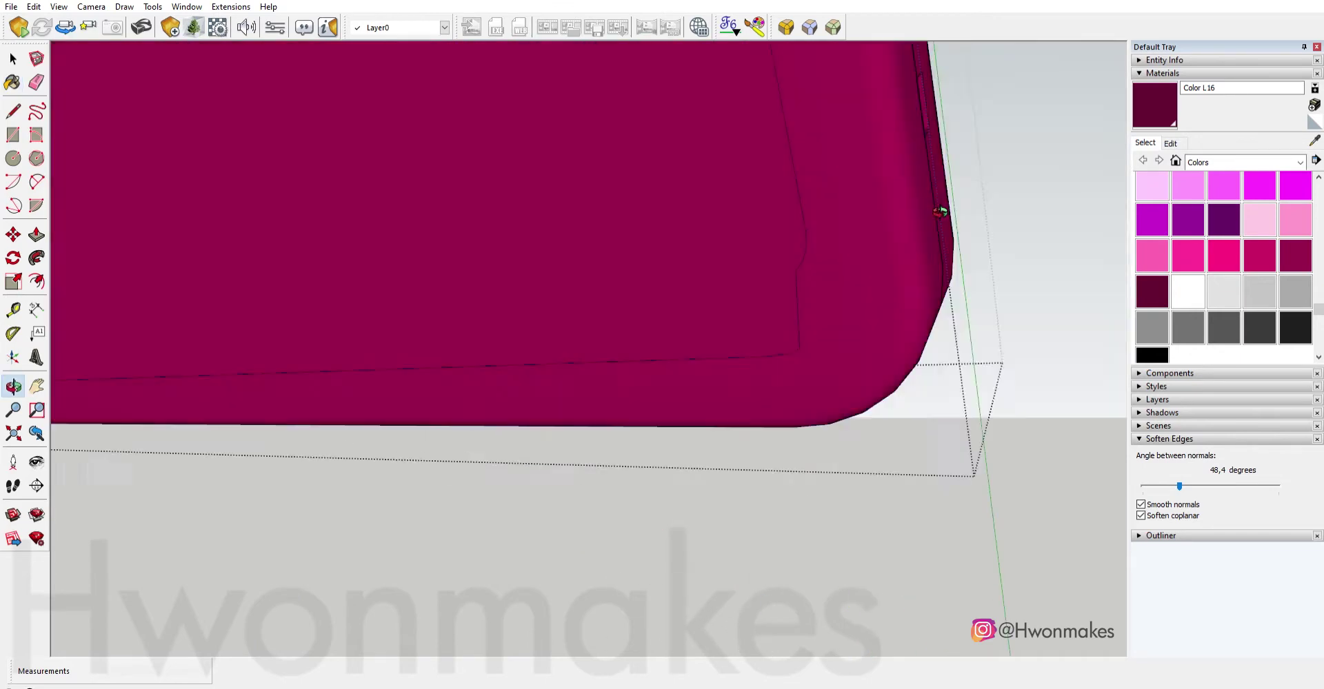
{"action": "scroll", "coordinate": [889, 355], "scroll_direction": "down", "scroll_amount": 4}
{"action": "middle_click_drag", "start_coordinate": [889, 355], "coordinate": [867, 347]}
{"action": "scroll", "coordinate": [924, 375], "scroll_direction": "up", "scroll_amount": 3}
{"action": "mouse_move", "coordinate": [941, 389]}
{"action": "middle_mouse_down"}
{"action": "mouse_move", "coordinate": [389, 420]}
{"action": "mouse_move", "coordinate": [962, 362]}
{"action": "middle_mouse_up"}
{"action": "key", "text": "space"}
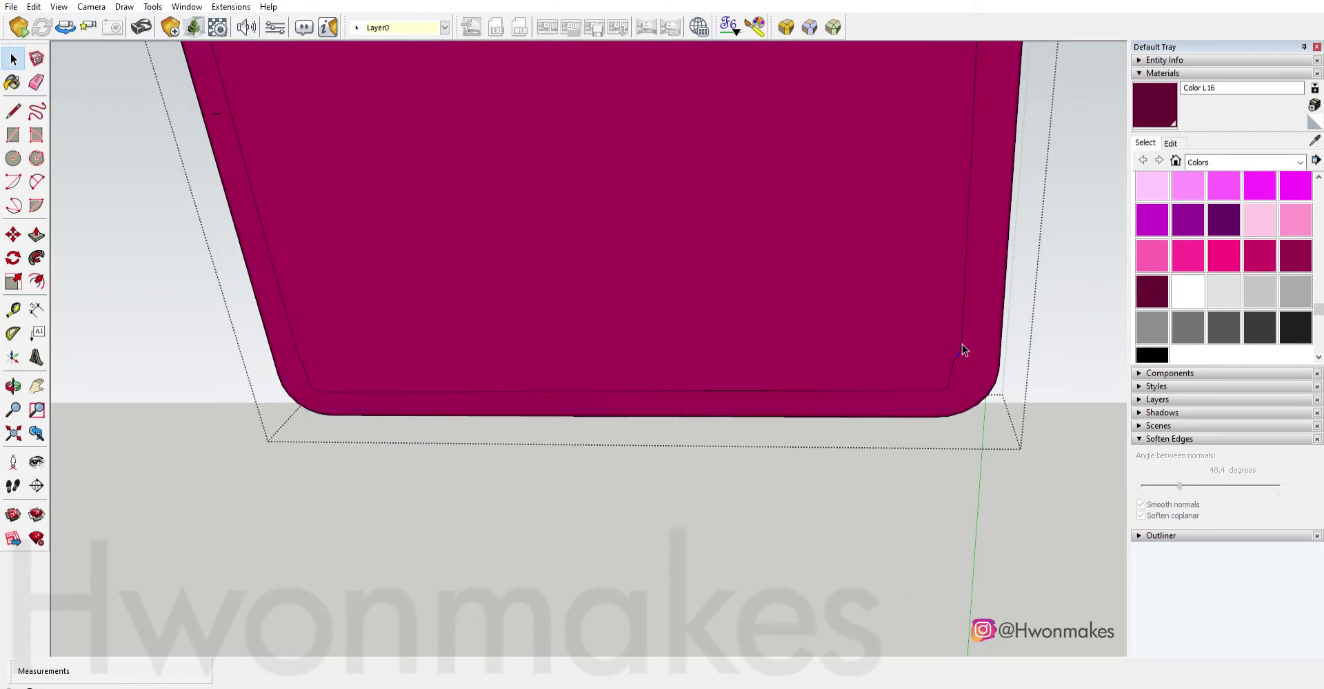
Move the circle to the plate's opposite lower-left corner.
{"action": "scroll", "coordinate": [961, 345], "scroll_direction": "down", "scroll_amount": 2}
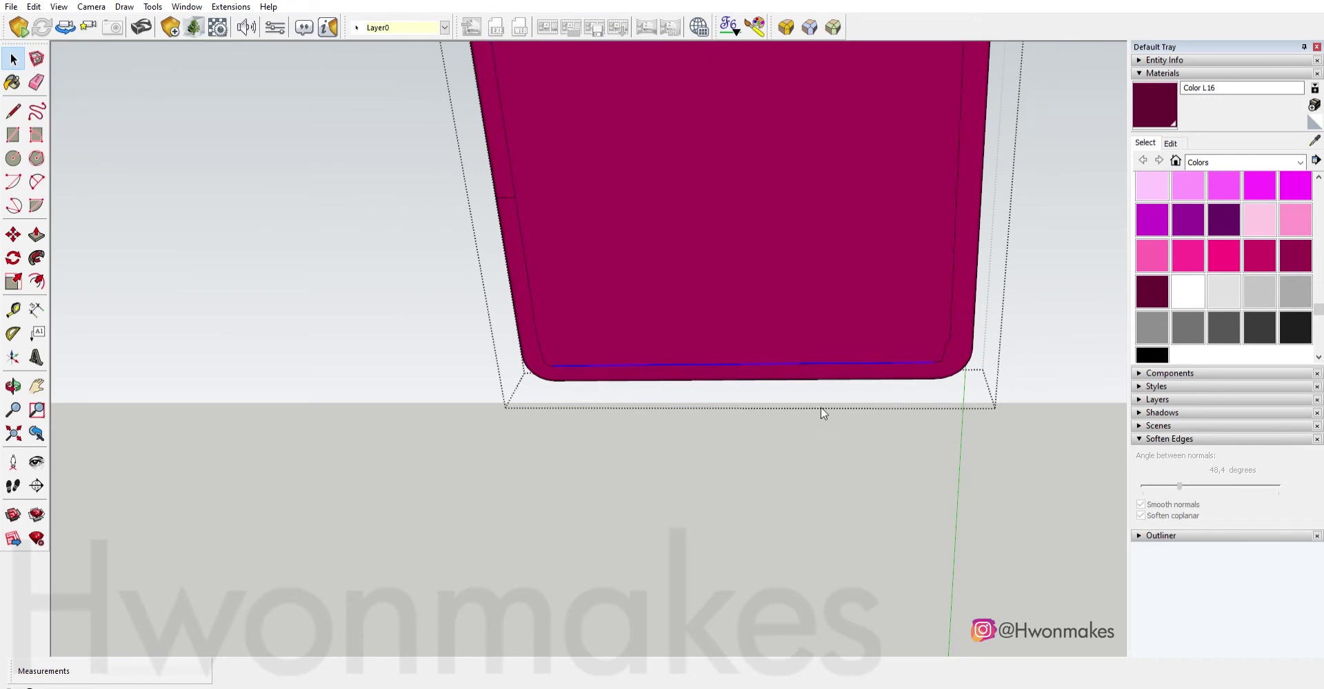
{"action": "scroll", "coordinate": [563, 359], "scroll_direction": "up", "scroll_amount": 3}
{"action": "scroll", "coordinate": [667, 363], "scroll_direction": "down", "scroll_amount": 5}
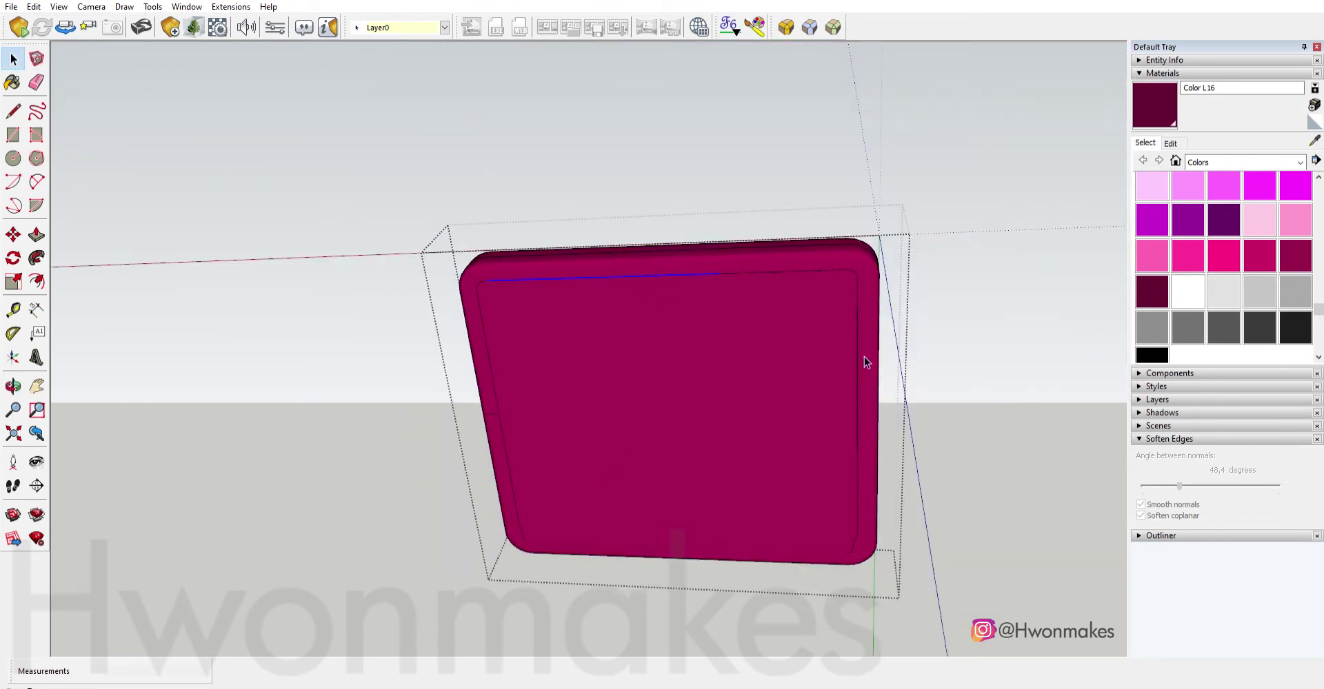
{"action": "scroll", "coordinate": [865, 362], "scroll_direction": "down", "scroll_amount": 4}
{"action": "scroll", "coordinate": [519, 382], "scroll_direction": "up", "scroll_amount": 5}
{"action": "scroll", "coordinate": [570, 384], "scroll_direction": "down", "scroll_amount": 2}
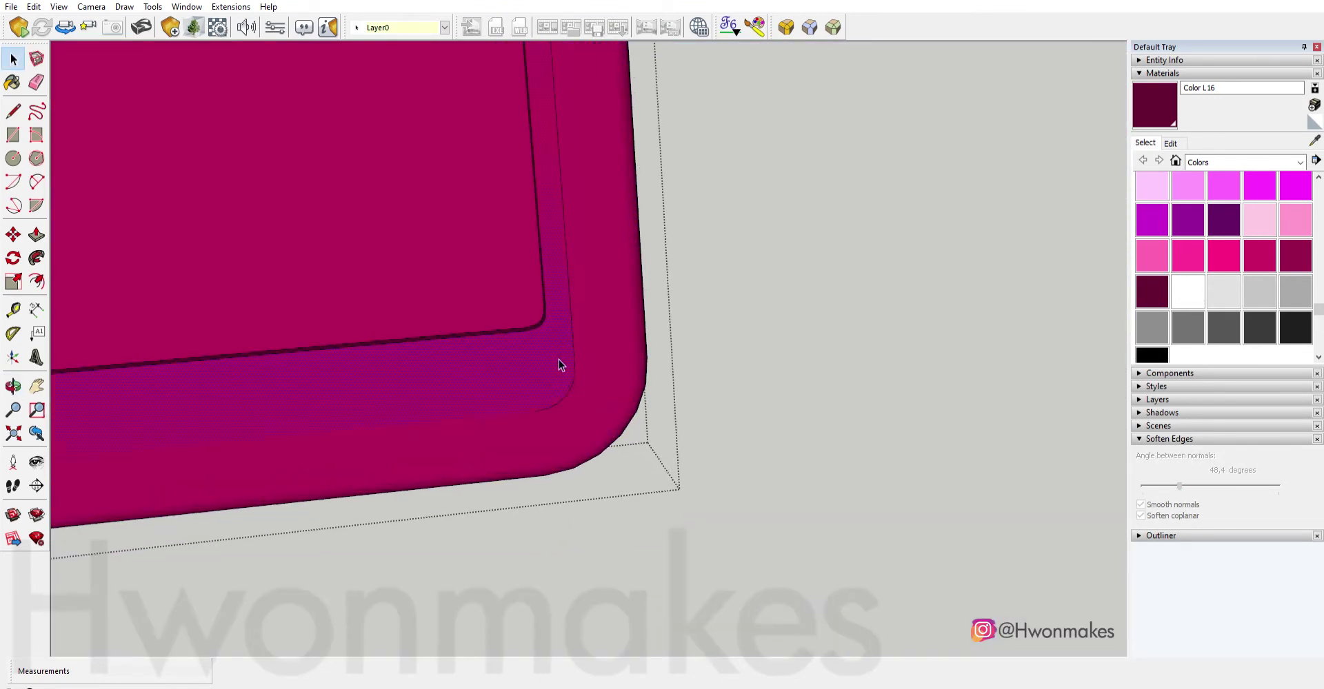
{"action": "key", "text": "c"}
{"action": "scroll", "coordinate": [572, 375], "scroll_direction": "up", "scroll_amount": 1}
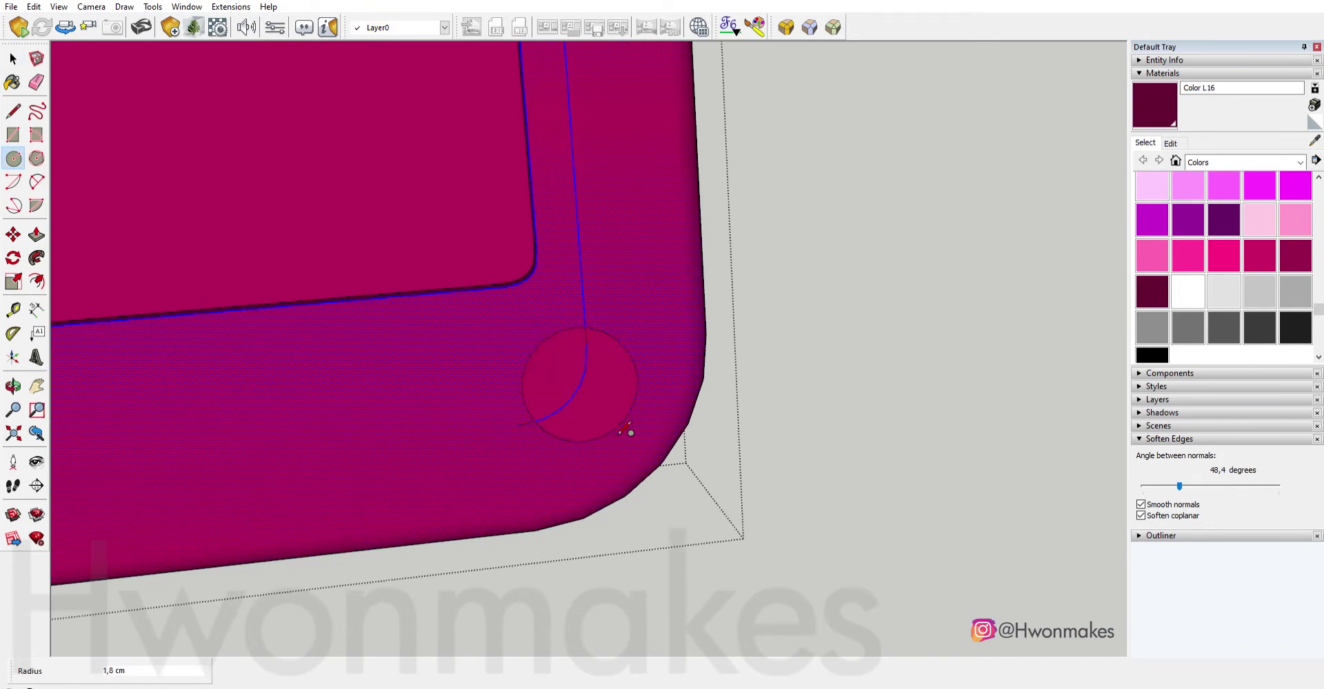
{"action": "scroll", "coordinate": [626, 424], "scroll_direction": "down", "scroll_amount": 1}
{"action": "scroll", "coordinate": [638, 404], "scroll_direction": "up", "scroll_amount": 2}
{"action": "key", "text": "space"}
{"action": "left_click", "coordinate": [645, 391]}
{"action": "left_click", "coordinate": [615, 376]}
{"action": "scroll", "coordinate": [628, 375], "scroll_direction": "down", "scroll_amount": 3}
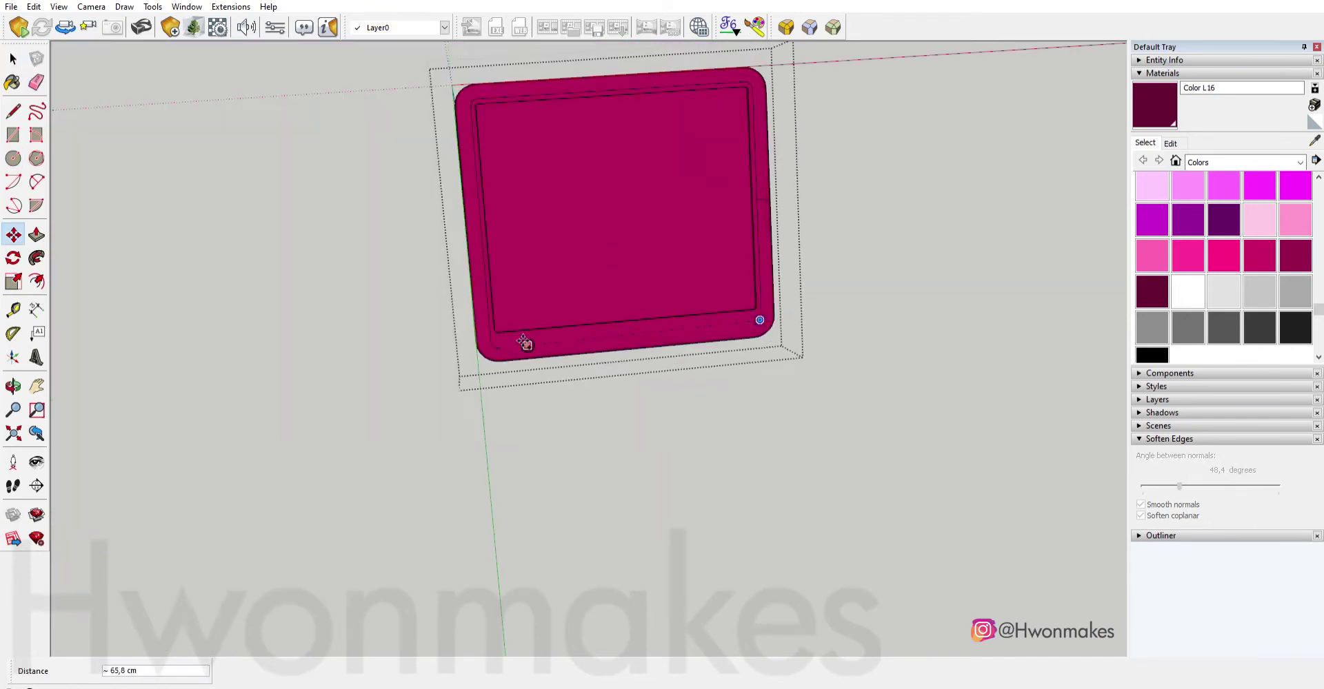
{"action": "scroll", "coordinate": [551, 329], "scroll_direction": "up", "scroll_amount": 3}
{"action": "left_click", "coordinate": [535, 329]}
{"action": "scroll", "coordinate": [531, 324], "scroll_direction": "down", "scroll_amount": 2}
{"action": "scroll", "coordinate": [510, 338], "scroll_direction": "up", "scroll_amount": 3}
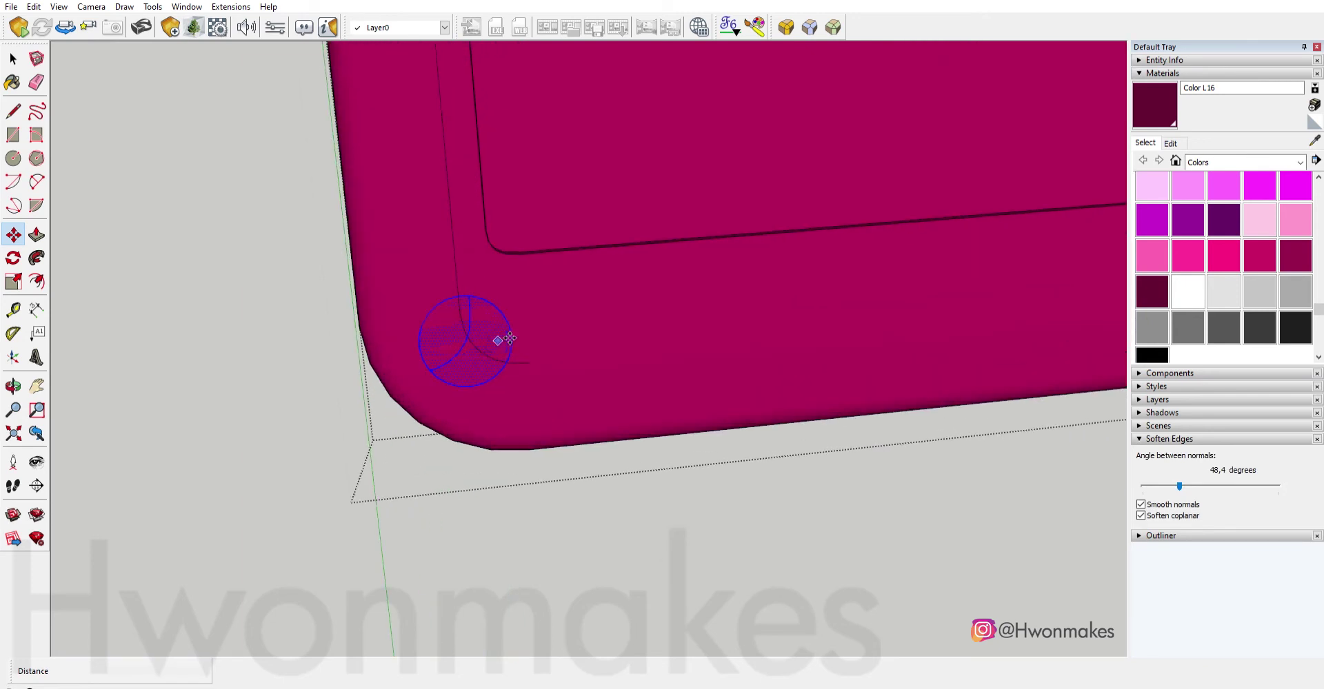
{"action": "key", "text": "space"}
{"action": "scroll", "coordinate": [483, 332], "scroll_direction": "up", "scroll_amount": 2}
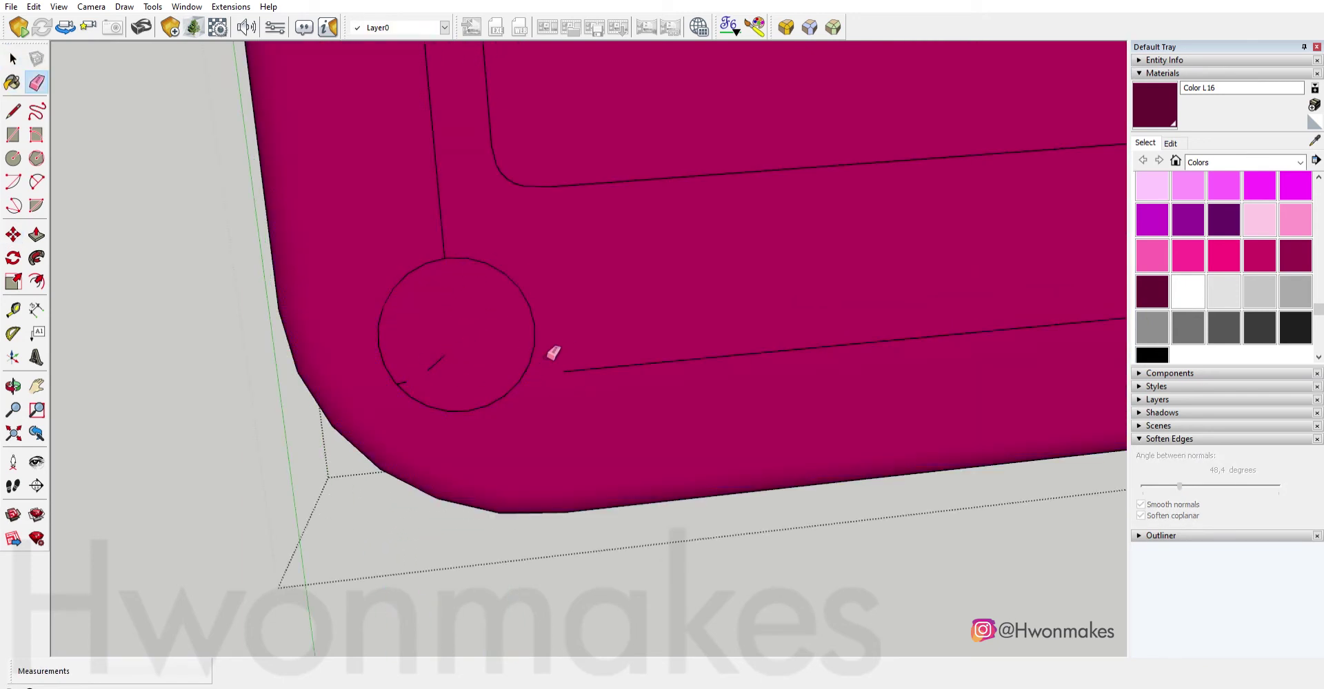
{"action": "scroll", "coordinate": [460, 335], "scroll_direction": "down", "scroll_amount": 2}
{"action": "middle_click_drag", "start_coordinate": [458, 333], "coordinate": [449, 293]}
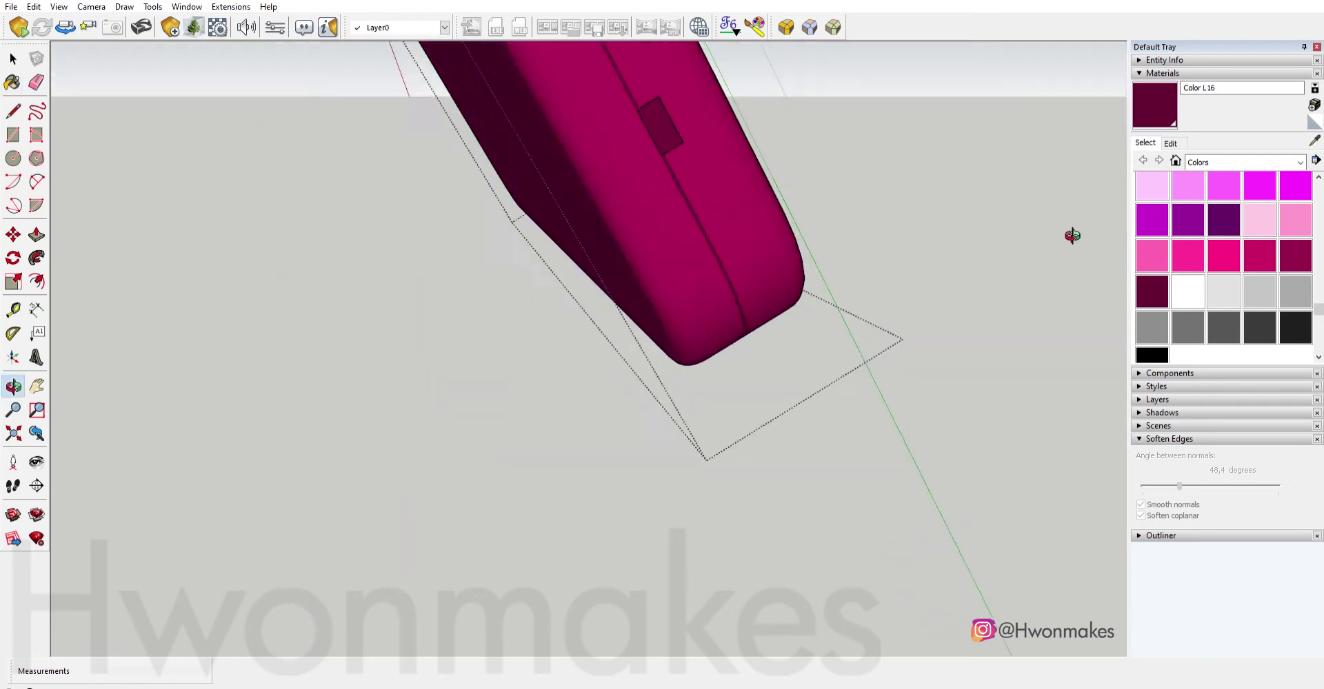
{"action": "scroll", "coordinate": [593, 292], "scroll_direction": "down", "scroll_amount": 2}
Draw a circle on the tray corner and extrude it into a thin disc.
{"action": "key", "text": "ctrl+a"}
{"action": "scroll", "coordinate": [855, 260], "scroll_direction": "up", "scroll_amount": 2}
{"action": "scroll", "coordinate": [900, 244], "scroll_direction": "up", "scroll_amount": 3}
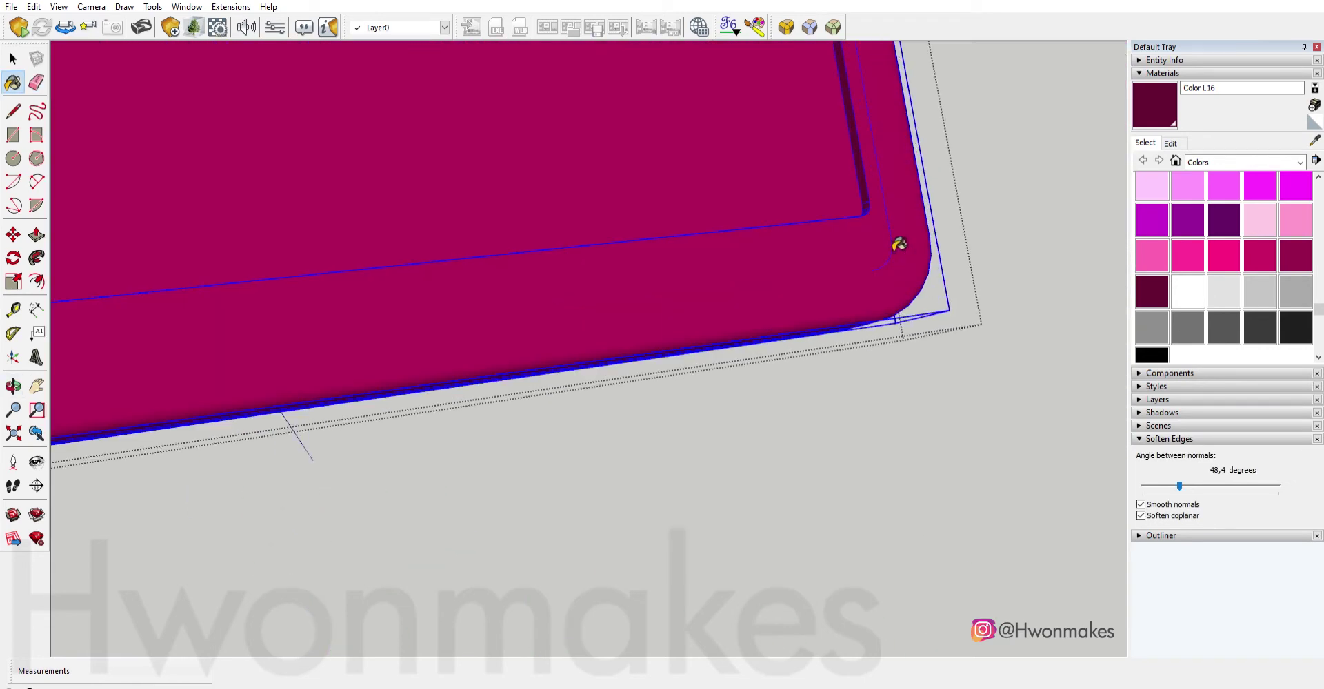
{"action": "scroll", "coordinate": [891, 237], "scroll_direction": "up", "scroll_amount": 3}
{"action": "left_click", "coordinate": [939, 255]}
{"action": "left_click", "coordinate": [965, 349]}
{"action": "key", "text": "space"}
{"action": "mouse_move", "coordinate": [965, 348]}
{"action": "middle_mouse_down"}
{"action": "mouse_move", "coordinate": [883, 232]}
{"action": "mouse_move", "coordinate": [834, 221]}
{"action": "middle_mouse_up"}
{"action": "key", "text": "Return"}
{"action": "key", "text": "space"}
{"action": "scroll", "coordinate": [833, 221], "scroll_direction": "up", "scroll_amount": 2}
{"action": "left_click", "coordinate": [840, 248]}
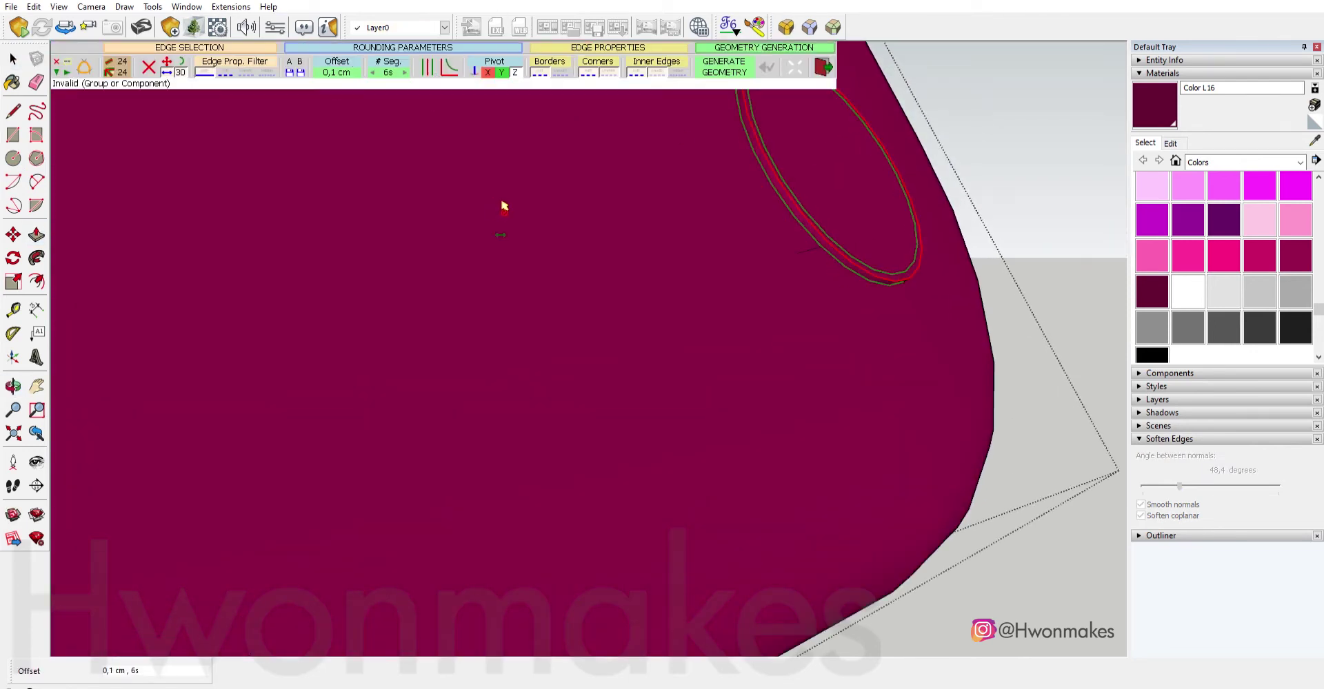
Give the thin disc rounded edges with RoundCorner.
{"action": "middle_click_drag", "start_coordinate": [502, 207], "coordinate": [867, 248]}
{"action": "key", "text": "Return"}
{"action": "scroll", "coordinate": [855, 222], "scroll_direction": "down", "scroll_amount": 3}
{"action": "key", "text": "space"}
Copy the rounded disc into the opposite bottom corner and the top-right corner.
{"action": "left_click", "coordinate": [826, 269]}
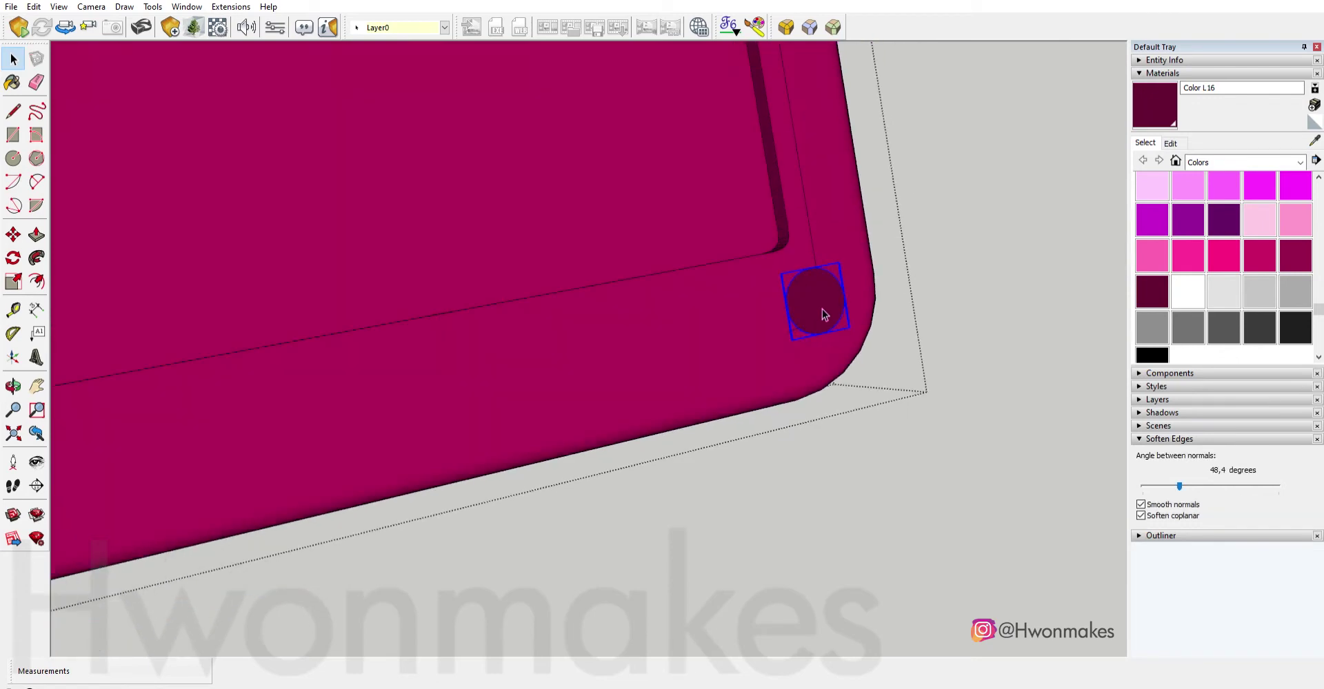
{"action": "key", "text": "m"}
{"action": "key", "text": "ctrl"}
{"action": "left_click", "coordinate": [828, 304]}
{"action": "mouse_move", "coordinate": [414, 386]}
{"action": "middle_mouse_down"}
{"action": "mouse_move", "coordinate": [599, 363]}
{"action": "mouse_move", "coordinate": [975, 404]}
{"action": "middle_mouse_up"}
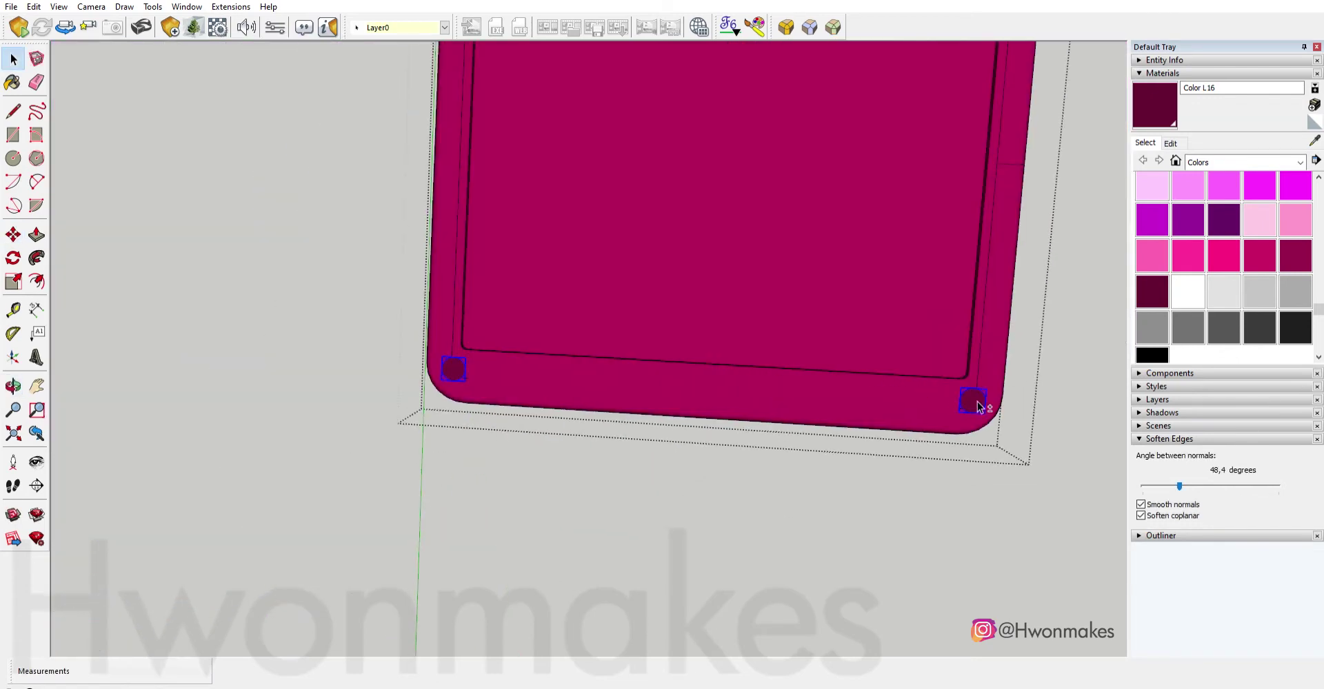
{"action": "left_click", "coordinate": [975, 404]}
{"action": "middle_click_drag", "start_coordinate": [990, 184], "coordinate": [893, 303]}
{"action": "scroll", "coordinate": [893, 304], "scroll_direction": "up", "scroll_amount": 3}
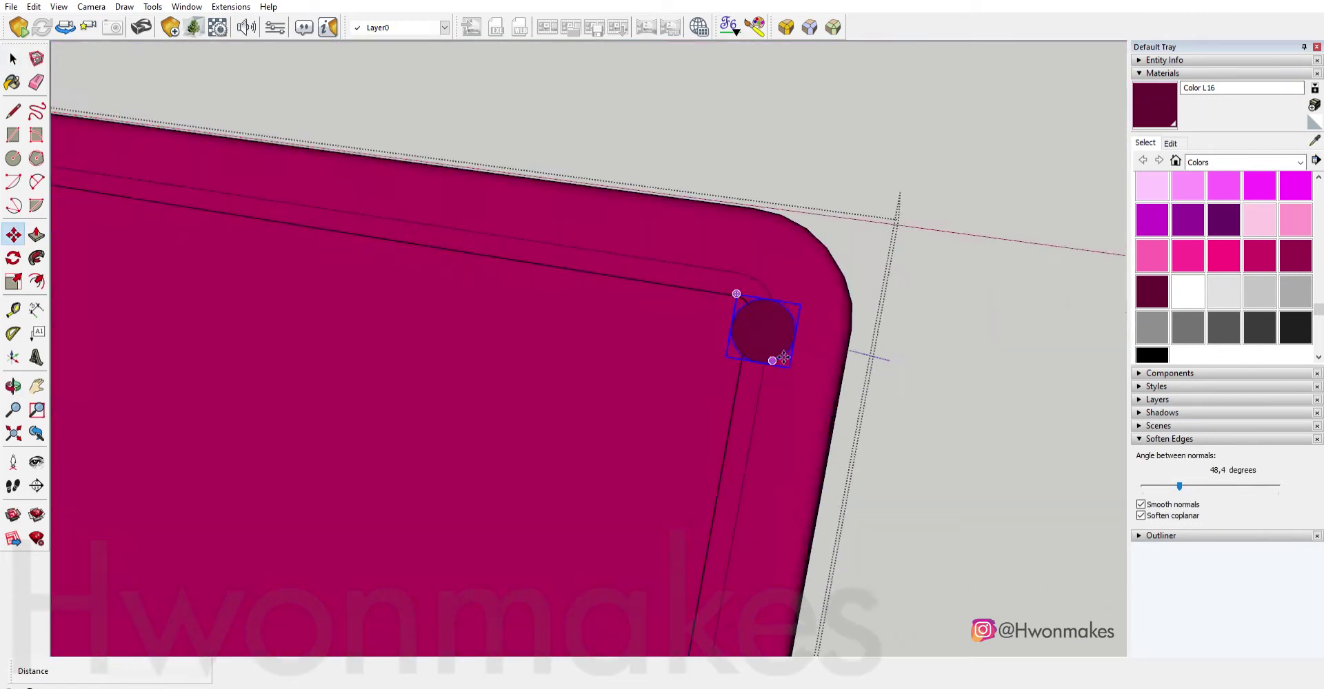
{"action": "scroll", "coordinate": [776, 355], "scroll_direction": "up", "scroll_amount": 2}
{"action": "left_click", "coordinate": [793, 296]}
{"action": "scroll", "coordinate": [331, 236], "scroll_direction": "down", "scroll_amount": 5}
{"action": "key", "text": "space"}
{"action": "middle_click_drag", "start_coordinate": [331, 237], "coordinate": [459, 264]}
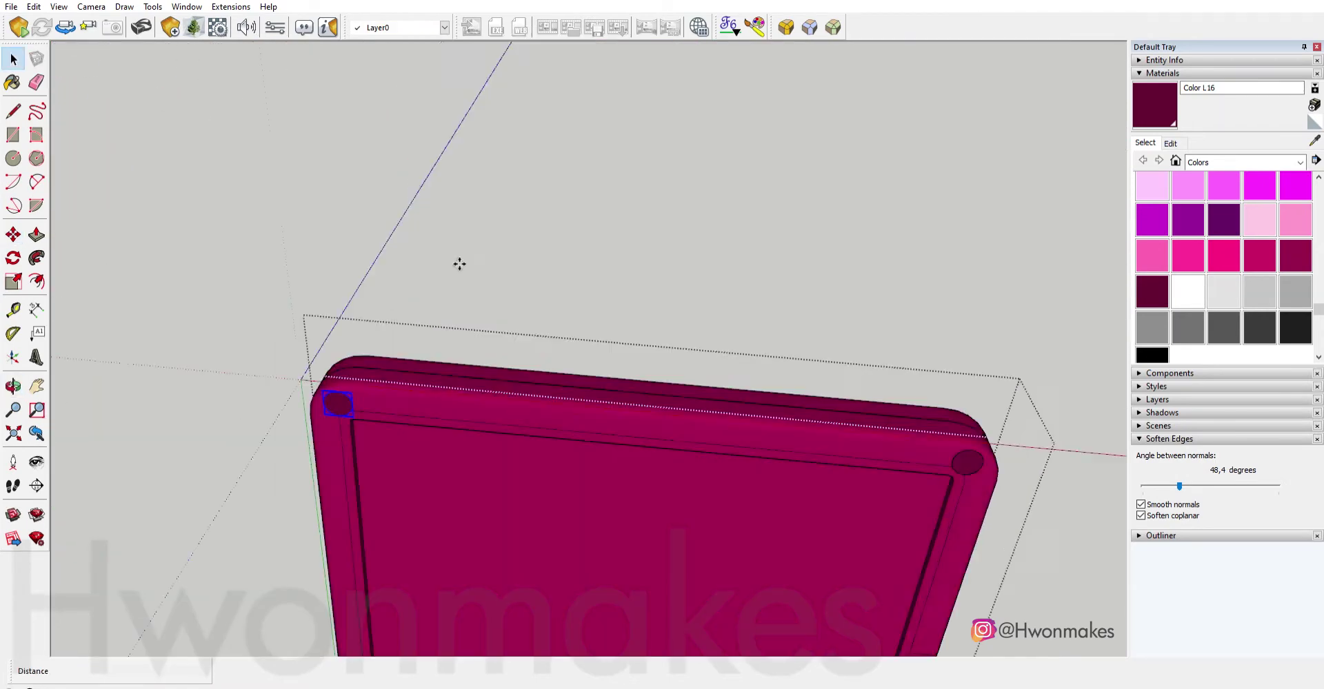
Copy a corner disc to the top edge and centre it using a short reference line.
{"action": "key", "text": "m"}
{"action": "key", "text": "ctrl"}
{"action": "left_click", "coordinate": [338, 403]}
{"action": "scroll", "coordinate": [483, 427], "scroll_direction": "up", "scroll_amount": 2}
{"action": "scroll", "coordinate": [714, 492], "scroll_direction": "down", "scroll_amount": 2}
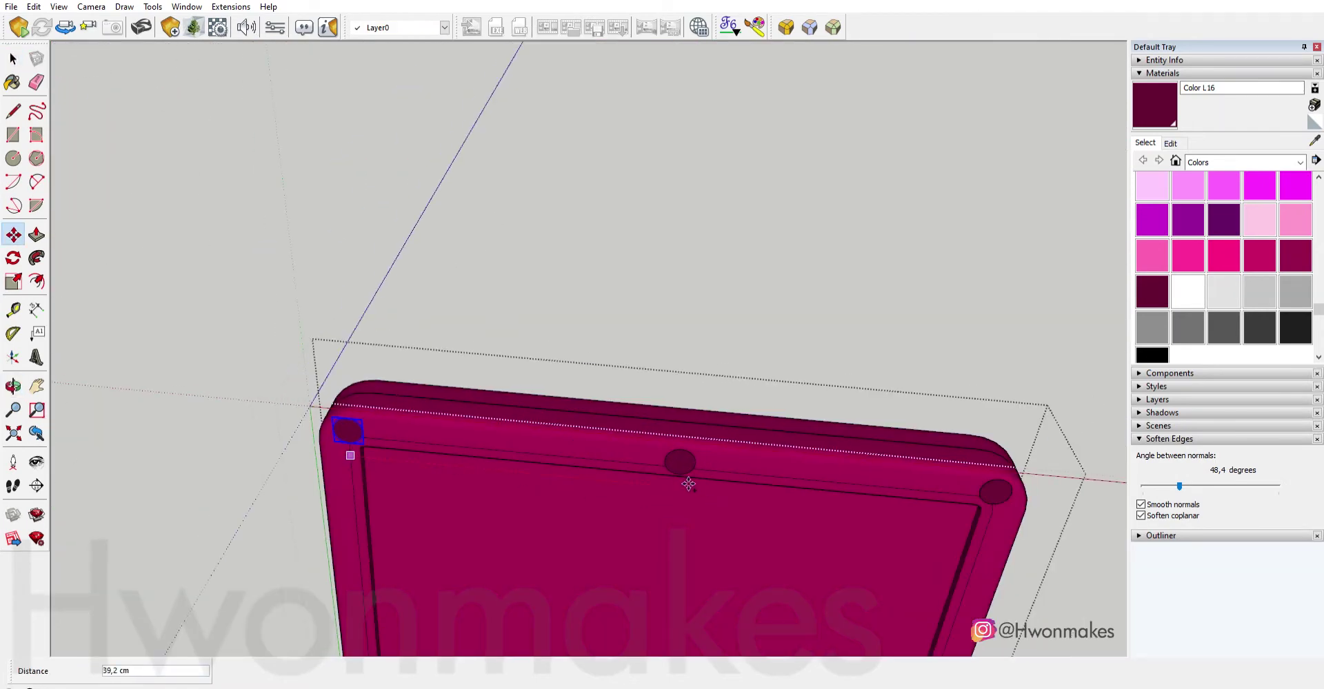
{"action": "scroll", "coordinate": [704, 276], "scroll_direction": "up", "scroll_amount": 3}
{"action": "left_click", "coordinate": [654, 261]}
{"action": "key", "text": "l"}
{"action": "scroll", "coordinate": [672, 269], "scroll_direction": "down", "scroll_amount": 2}
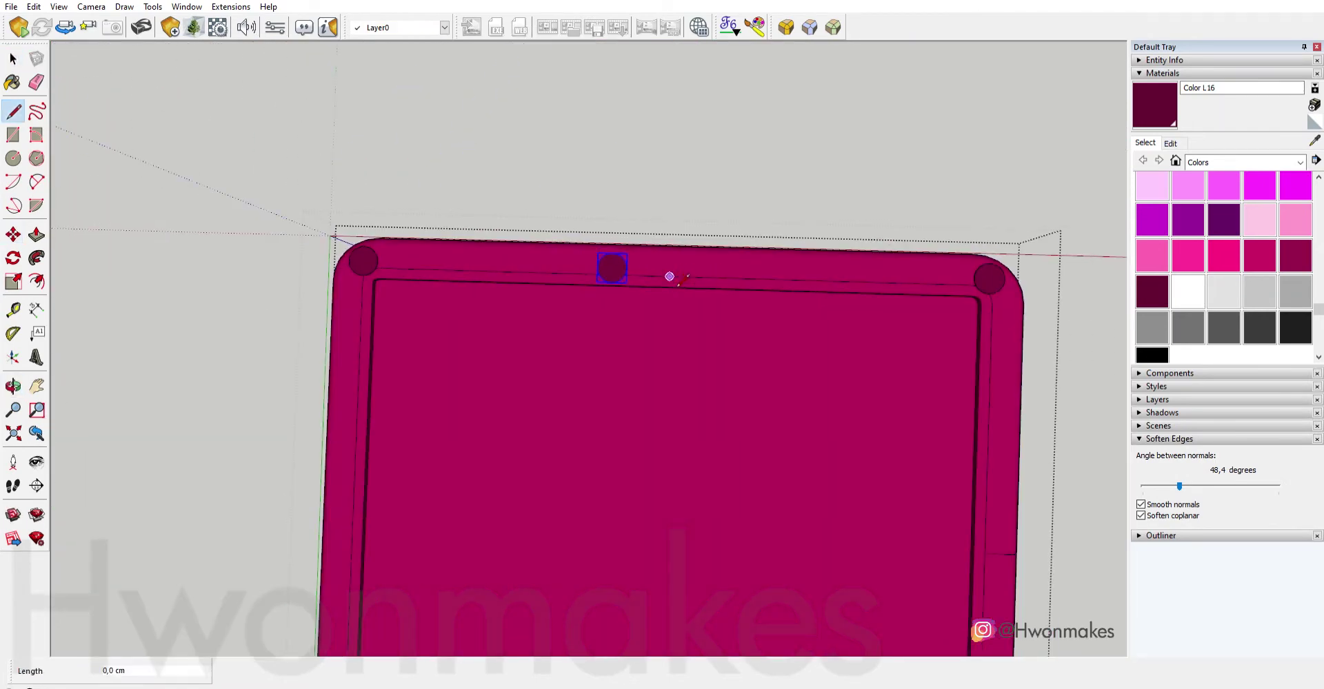
{"action": "left_click", "coordinate": [673, 288]}
{"action": "left_click", "coordinate": [672, 314]}
{"action": "scroll", "coordinate": [672, 289], "scroll_direction": "up", "scroll_amount": 2}
{"action": "key", "text": "m"}
{"action": "scroll", "coordinate": [611, 248], "scroll_direction": "up", "scroll_amount": 2}
{"action": "left_click", "coordinate": [654, 249]}
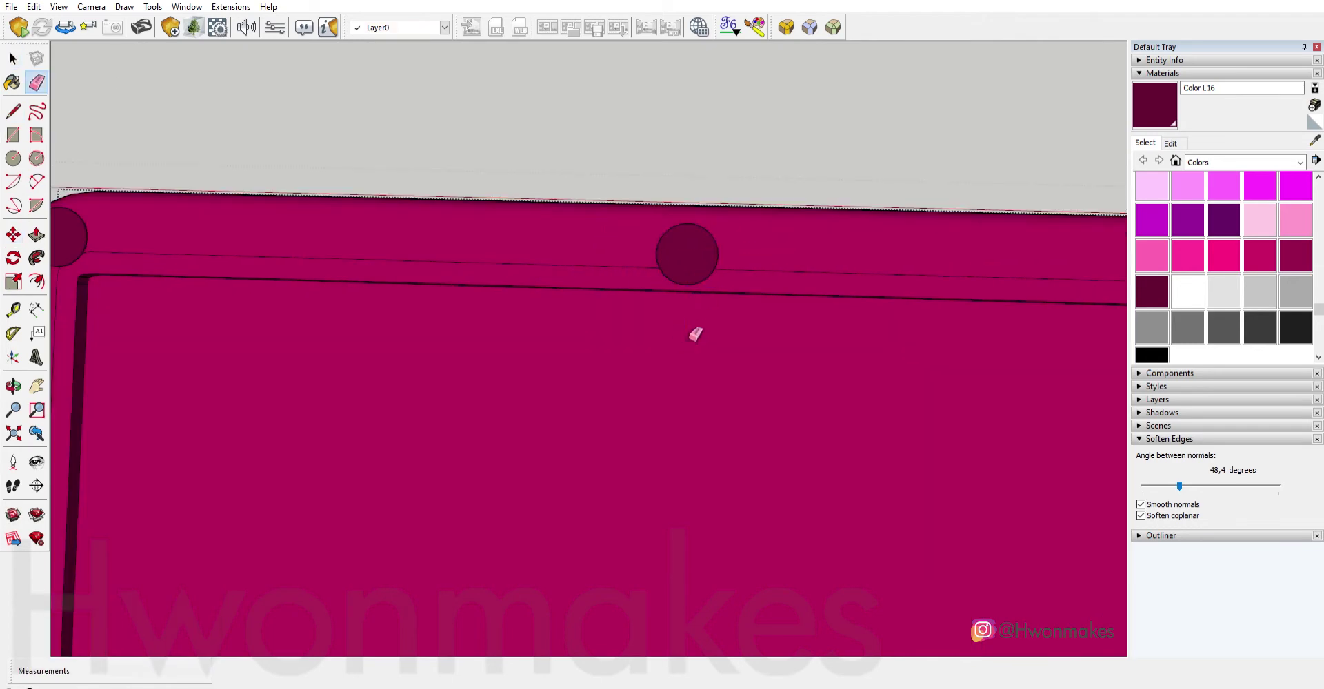
{"action": "key", "text": "space"}
{"action": "scroll", "coordinate": [703, 331], "scroll_direction": "down", "scroll_amount": 5}
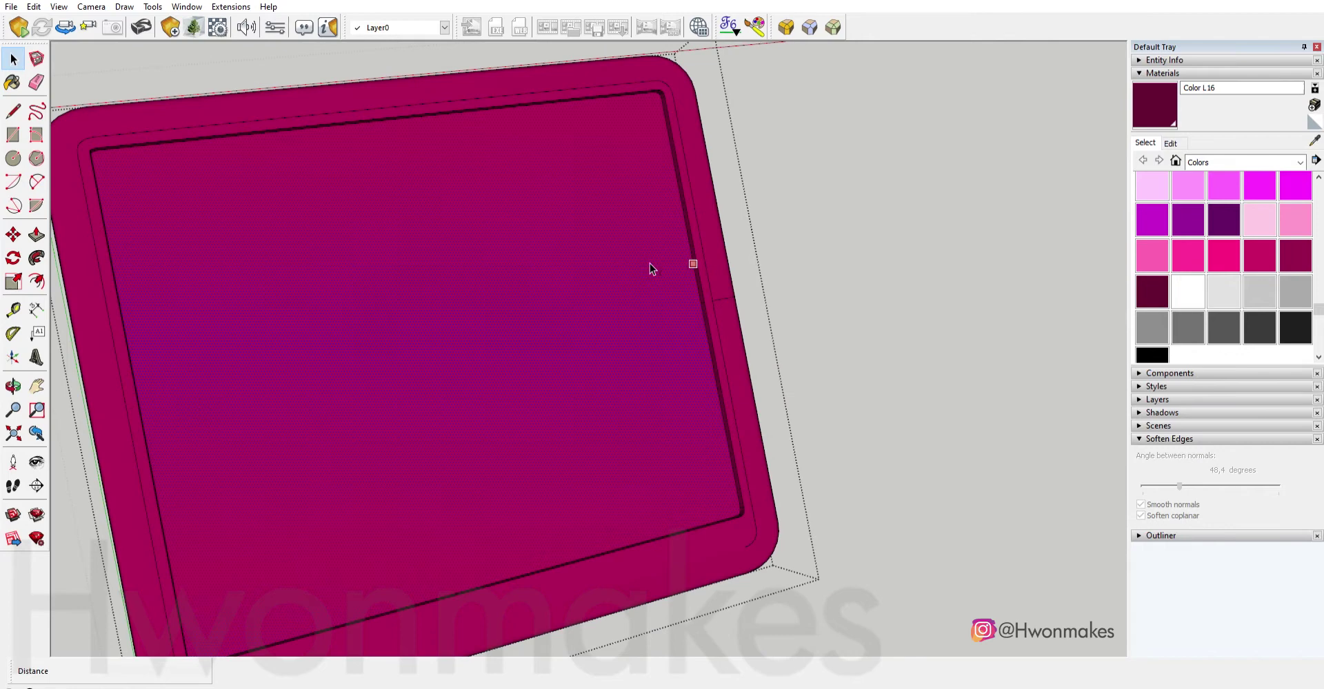
Offset the grey screen rectangle's outline 6 cm inward.
{"action": "scroll", "coordinate": [649, 263], "scroll_direction": "down", "scroll_amount": 3}
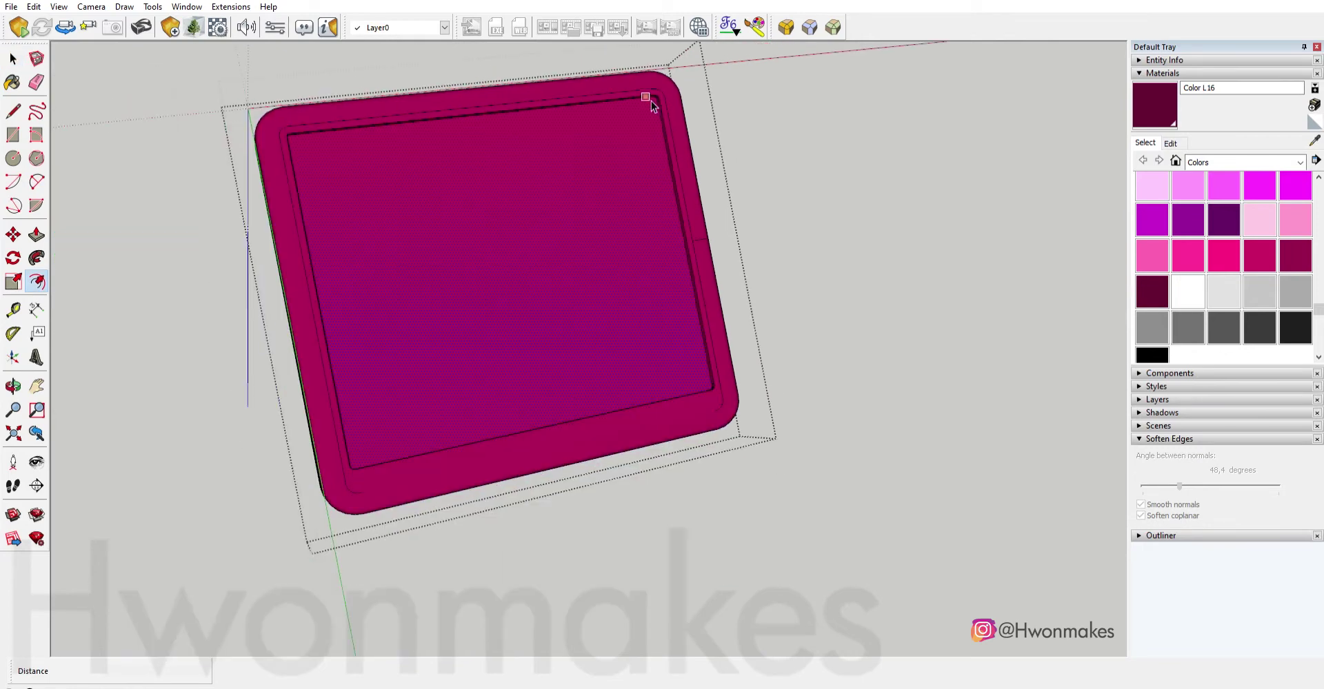
{"action": "left_click", "coordinate": [826, 294]}
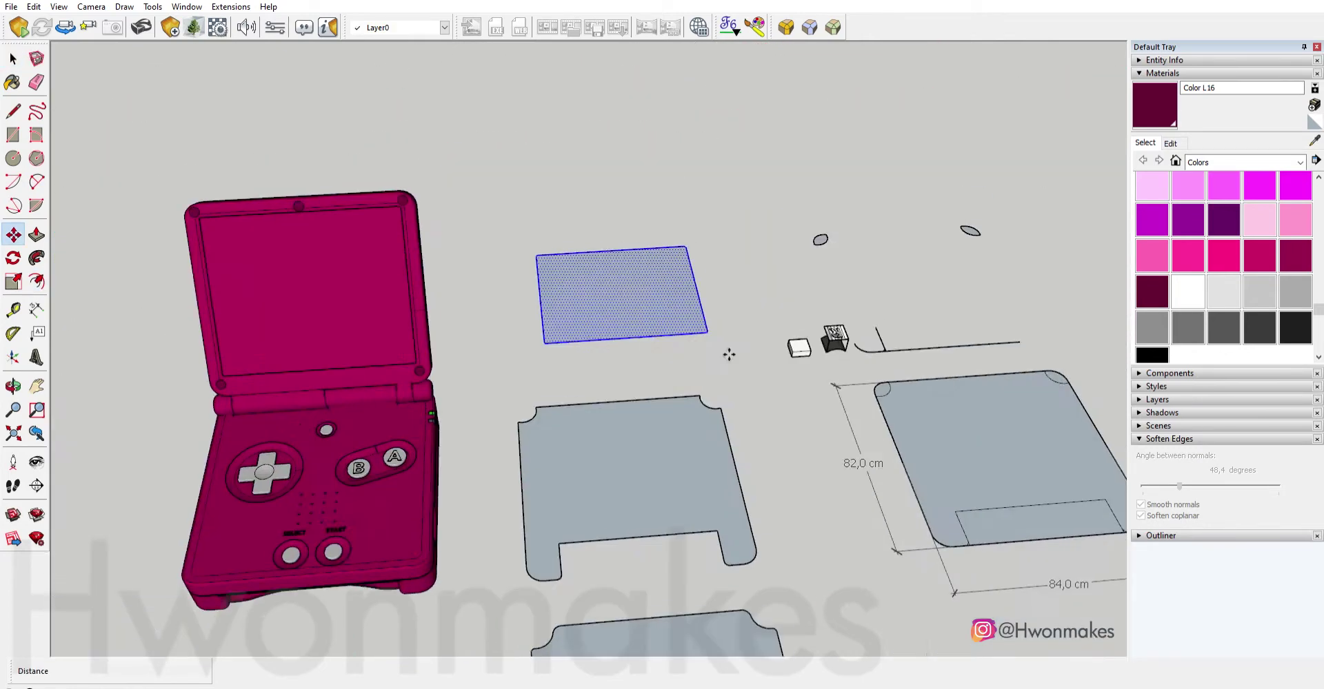
{"action": "key", "text": "f"}
{"action": "left_click", "coordinate": [714, 543]}
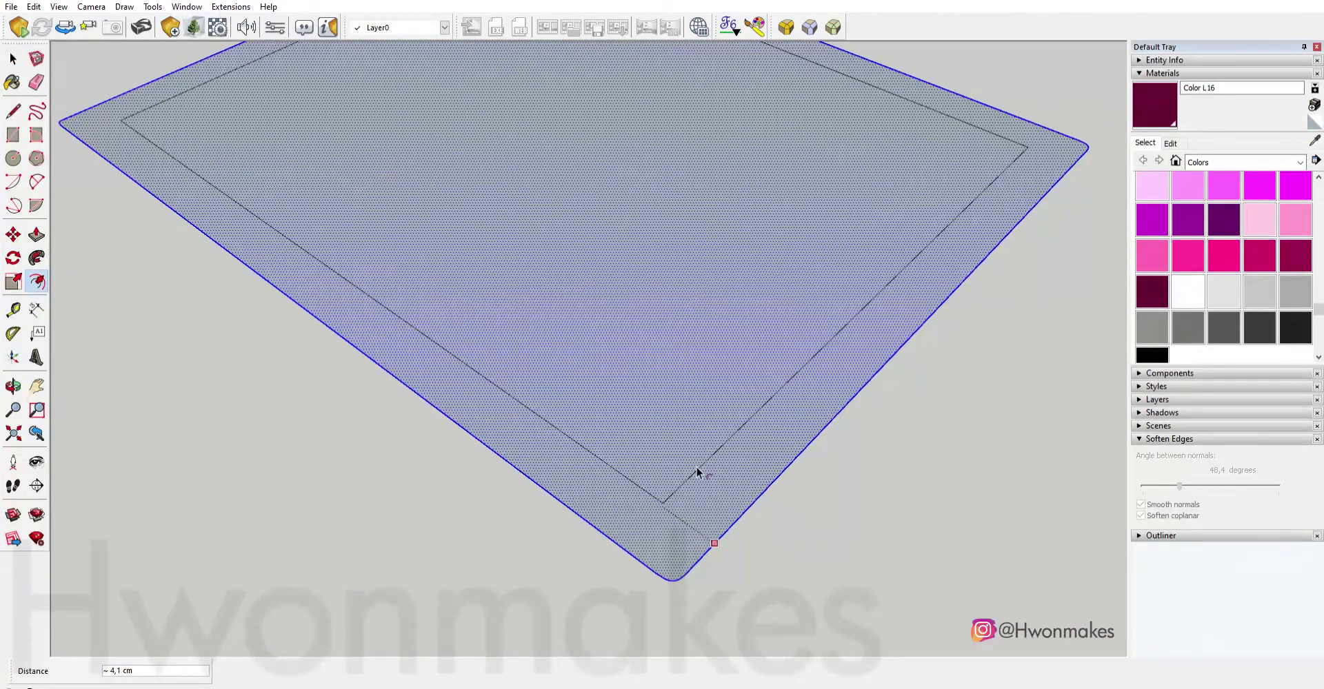
{"action": "type", "text": "6"}
{"action": "key", "text": "Return"}
Move the inner bottom edge up to widen the bezel's bottom bar.
{"action": "key", "text": "space"}
{"action": "left_click", "coordinate": [629, 526]}
{"action": "scroll", "coordinate": [655, 510], "scroll_direction": "down", "scroll_amount": 2}
{"action": "key", "text": "m"}
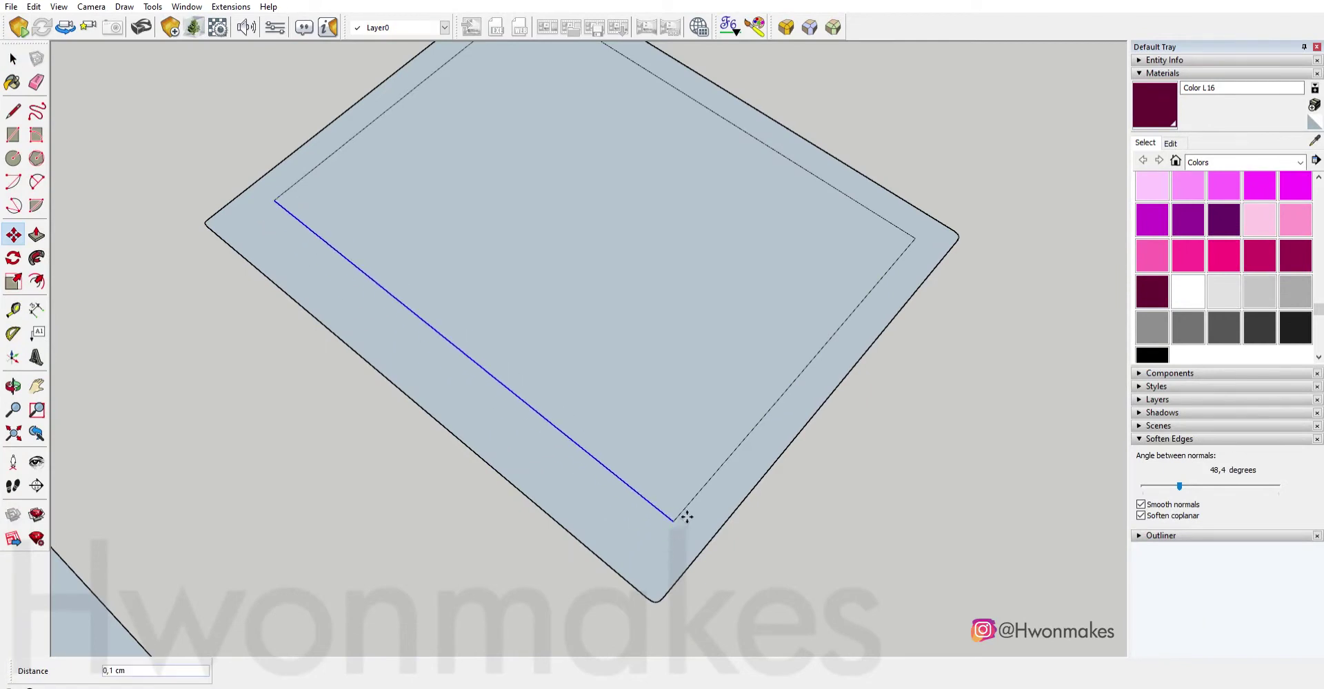
{"action": "left_click", "coordinate": [694, 503]}
{"action": "scroll", "coordinate": [694, 503], "scroll_direction": "down", "scroll_amount": 3}
Paint the outer frame black and the inner screen area white, then select the frame.
{"action": "key", "text": "space"}
{"action": "left_click", "coordinate": [607, 358]}
{"action": "key", "text": "b"}
{"action": "scroll", "coordinate": [1202, 322], "scroll_direction": "down", "scroll_amount": 2}
{"action": "left_click", "coordinate": [1151, 198]}
{"action": "left_click", "coordinate": [728, 486]}
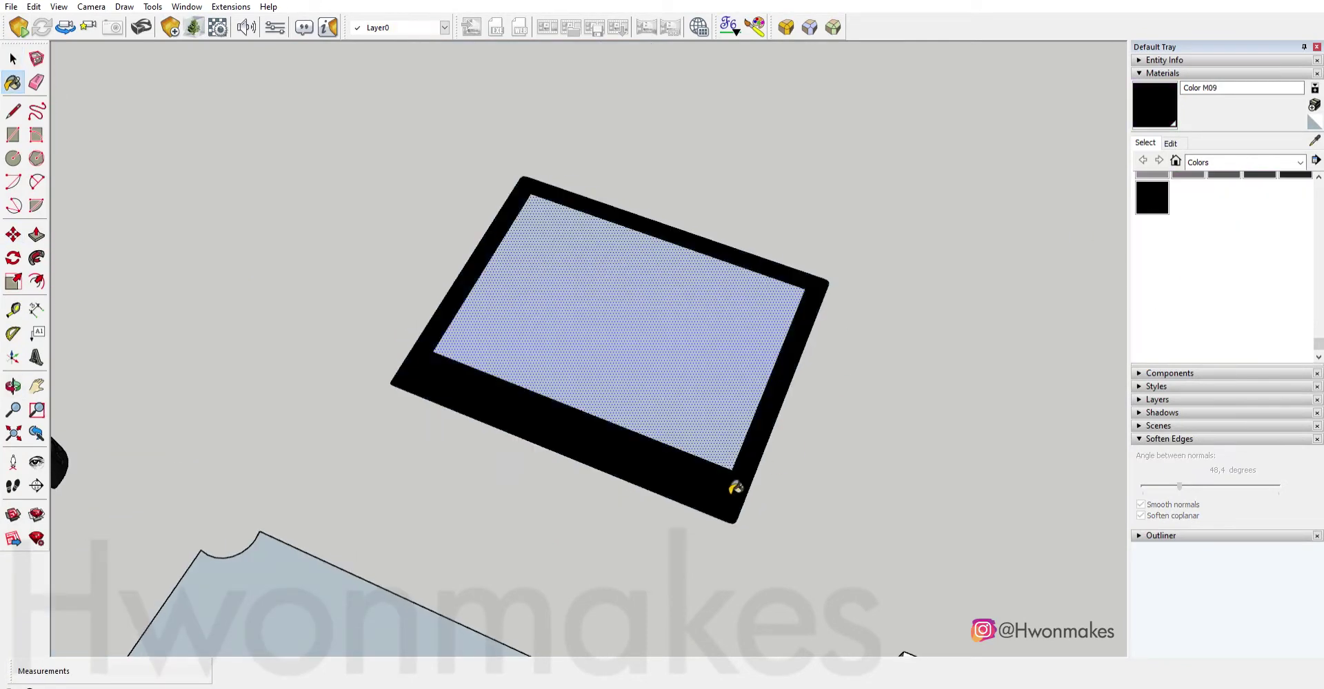
{"action": "left_click", "coordinate": [1187, 291]}
{"action": "left_click", "coordinate": [635, 405]}
{"action": "middle_click_drag", "start_coordinate": [689, 386], "coordinate": [635, 405]}
{"action": "left_click_drag", "start_coordinate": [382, 142], "coordinate": [837, 449]}
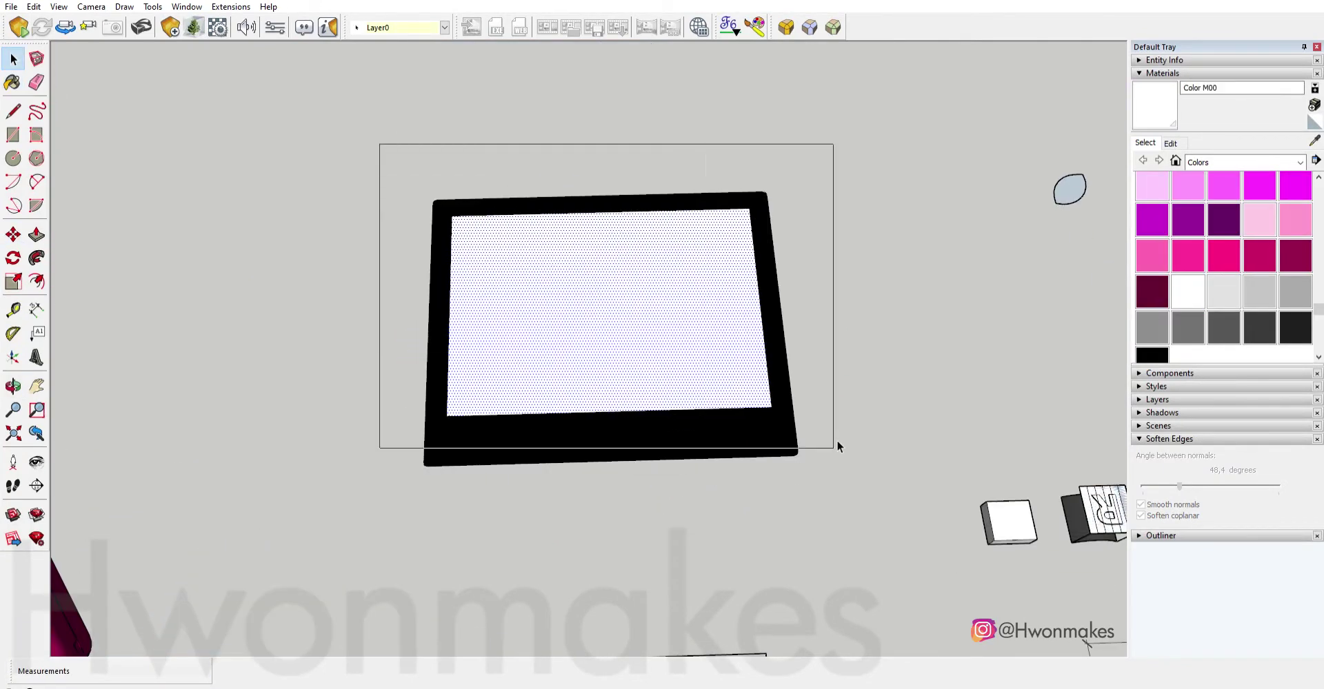
Orbit to a face-on view and paste the GAMEBOY logo text (Ctrl+V).
{"action": "middle_click_drag", "start_coordinate": [701, 452], "coordinate": [690, 441]}
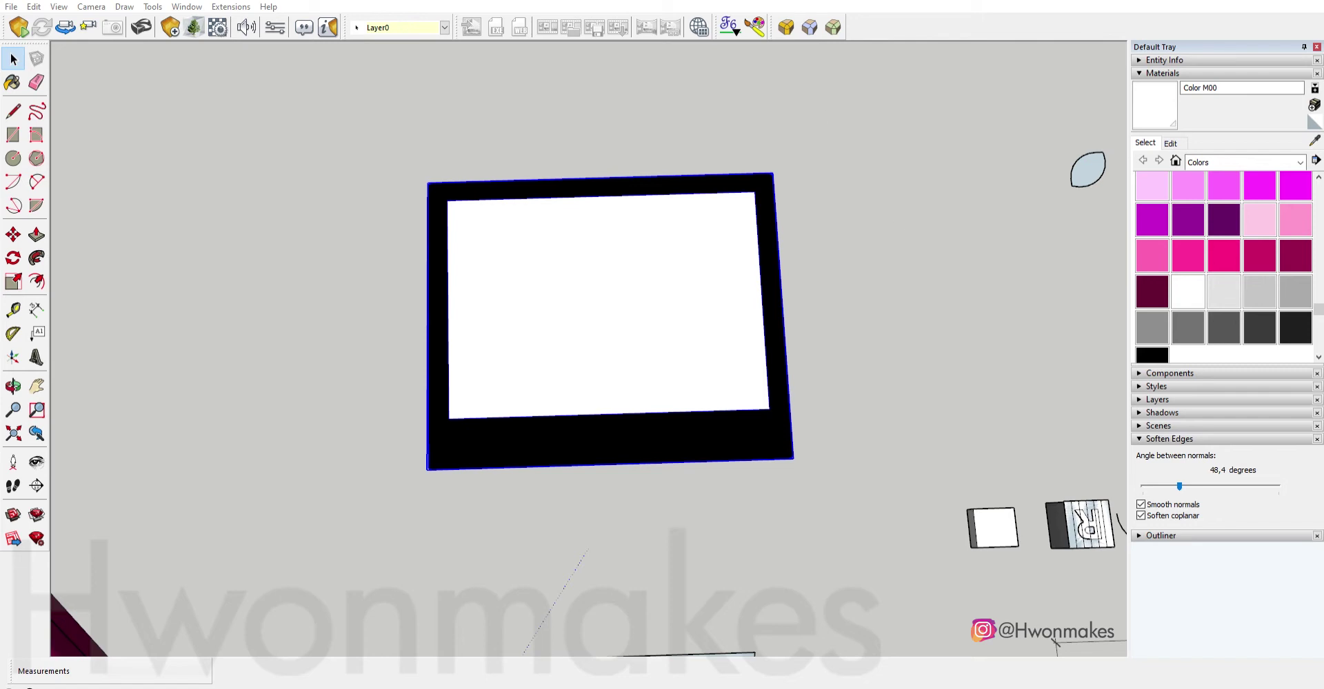
{"action": "middle_click_drag", "start_coordinate": [641, 414], "coordinate": [656, 422]}
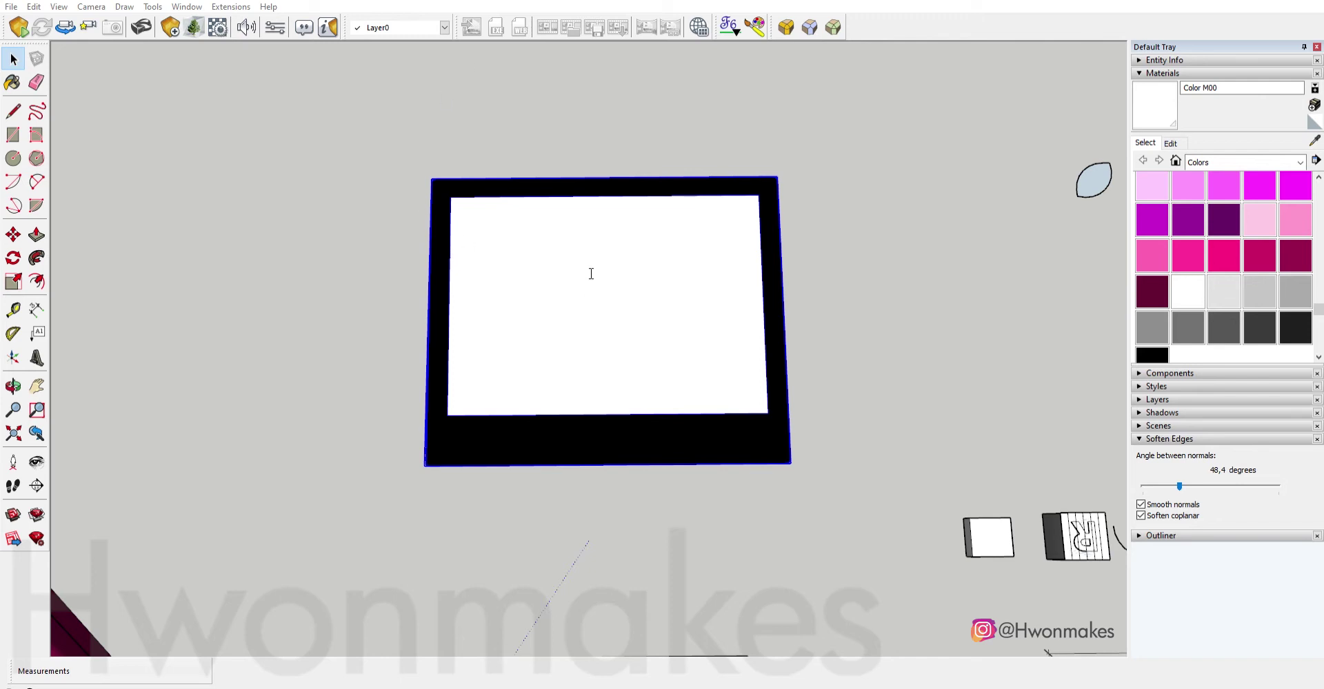
{"action": "key", "text": "ctrl+v"}
Place the GAMEBOY ADVANCE SP logo on the bottom bar and scale it up to span it.
{"action": "left_click", "coordinate": [523, 445]}
{"action": "scroll", "coordinate": [523, 444], "scroll_direction": "up", "scroll_amount": 5}
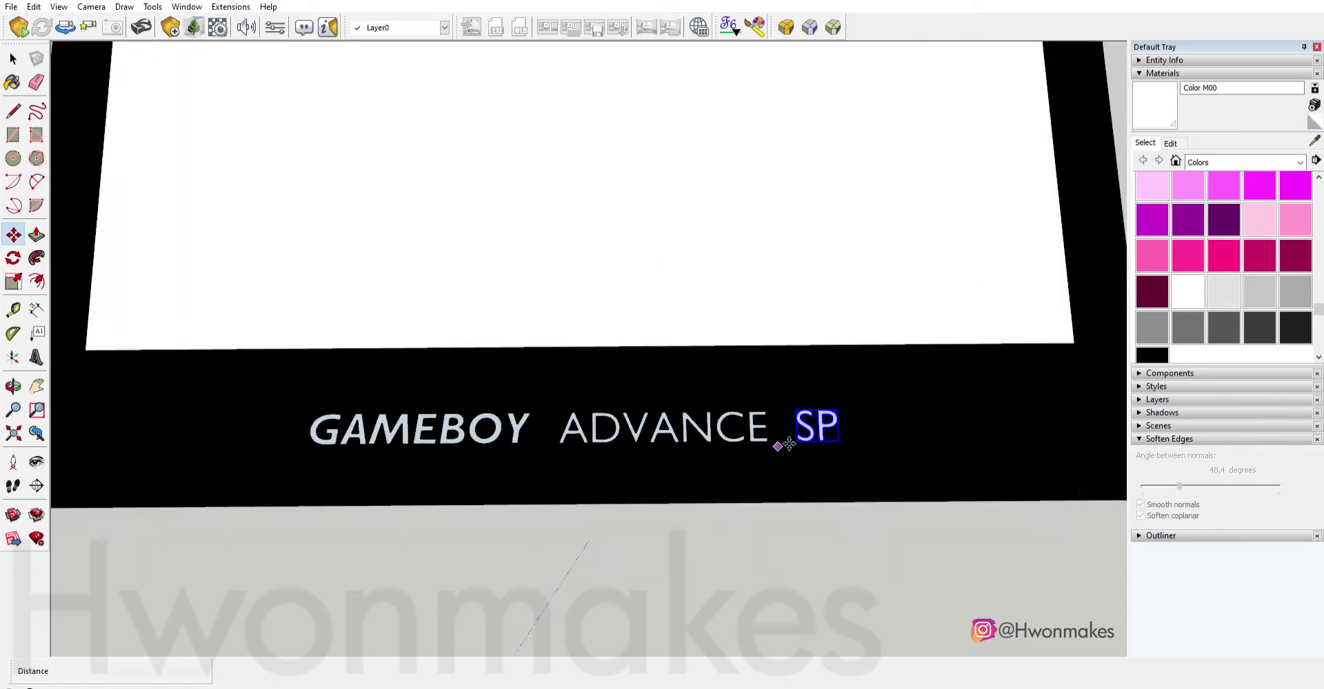
{"action": "key", "text": "space"}
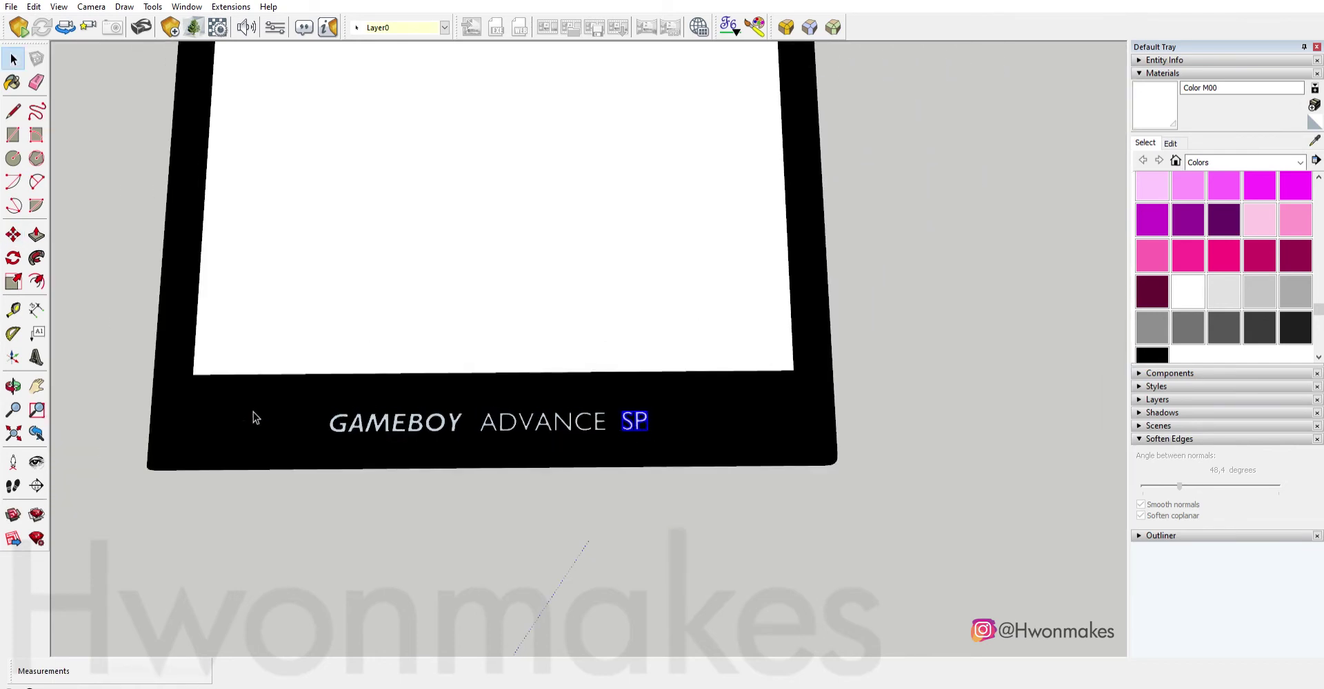
{"action": "left_click_drag", "start_coordinate": [304, 384], "coordinate": [663, 441]}
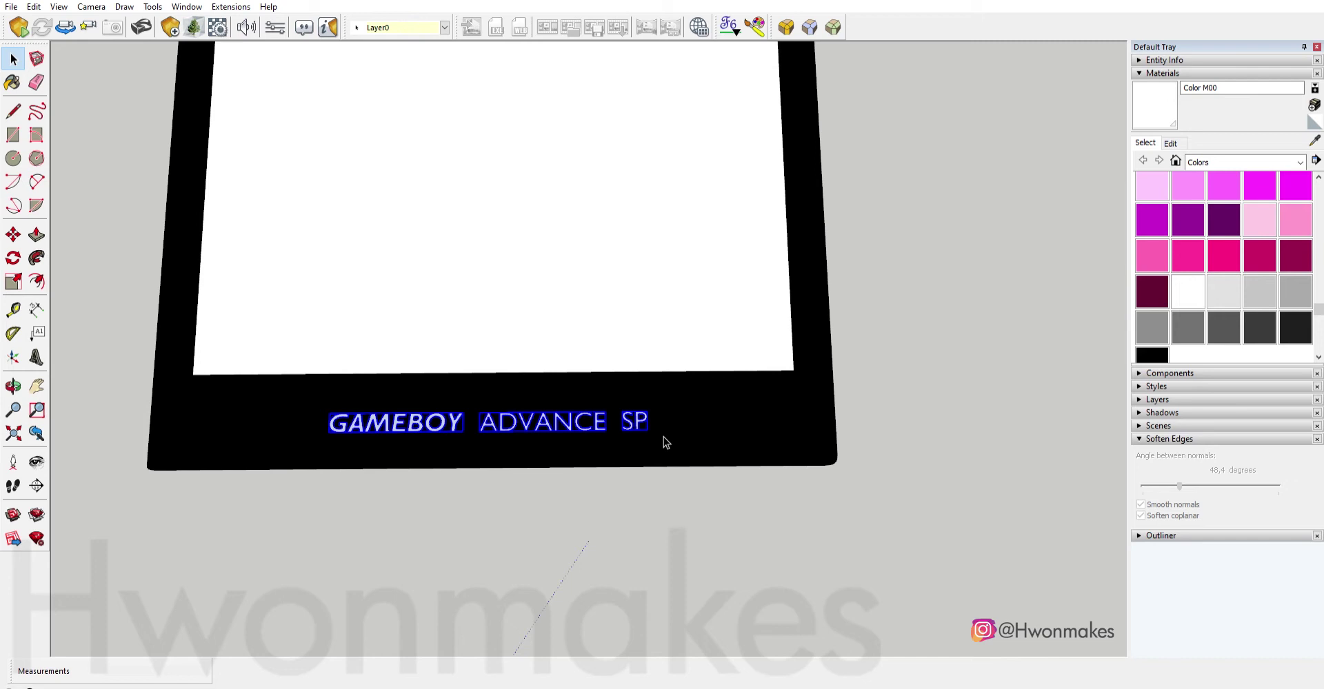
{"action": "key", "text": "s"}
{"action": "scroll", "coordinate": [335, 407], "scroll_direction": "up", "scroll_amount": 2}
{"action": "mouse_move", "coordinate": [326, 412]}
{"action": "left_mouse_down"}
{"action": "mouse_move", "coordinate": [158, 293]}
{"action": "mouse_move", "coordinate": [158, 452]}
{"action": "mouse_move", "coordinate": [800, 426]}
{"action": "left_mouse_up"}
{"action": "key", "text": "t"}
Orbit down to a close, low view of the logo letters on the black plate.
{"action": "key", "text": "m"}
{"action": "key", "text": "space"}
{"action": "scroll", "coordinate": [726, 482], "scroll_direction": "down", "scroll_amount": 3}
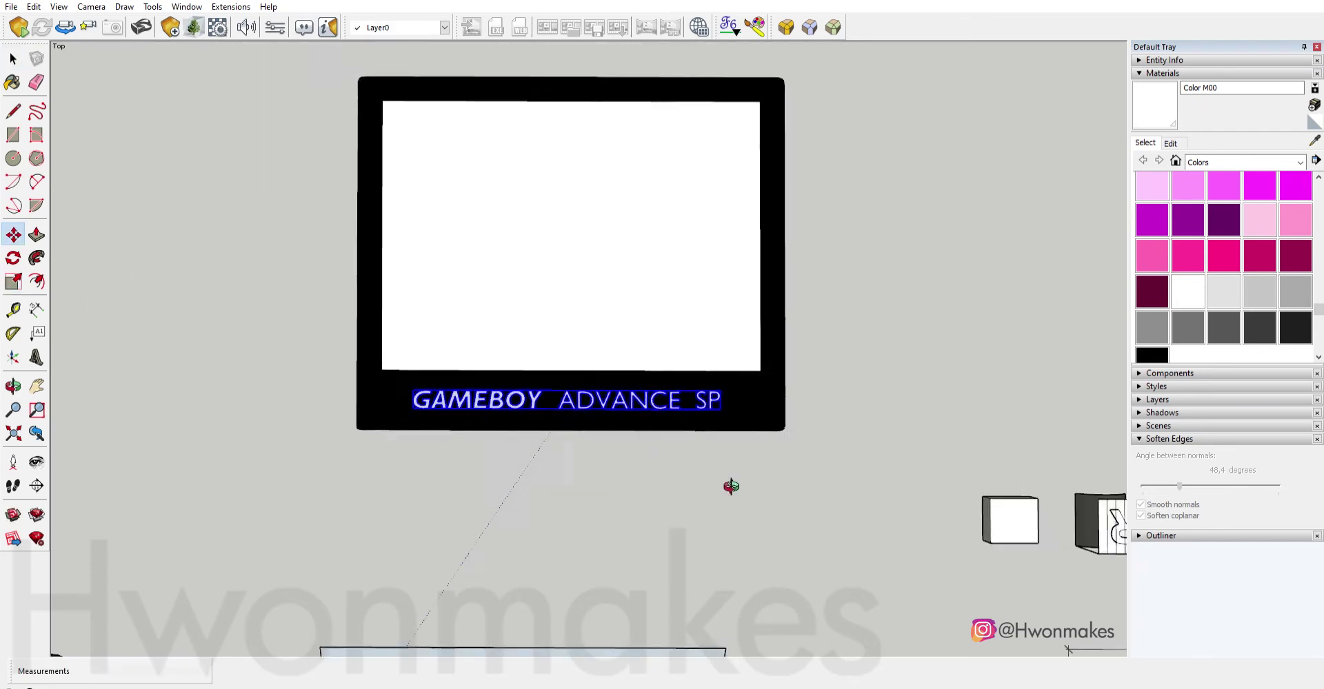
{"action": "middle_click_drag", "start_coordinate": [726, 482], "coordinate": [674, 153]}
{"action": "scroll", "coordinate": [639, 426], "scroll_direction": "up", "scroll_amount": 5}
{"action": "middle_click_drag", "start_coordinate": [639, 425], "coordinate": [652, 288]}
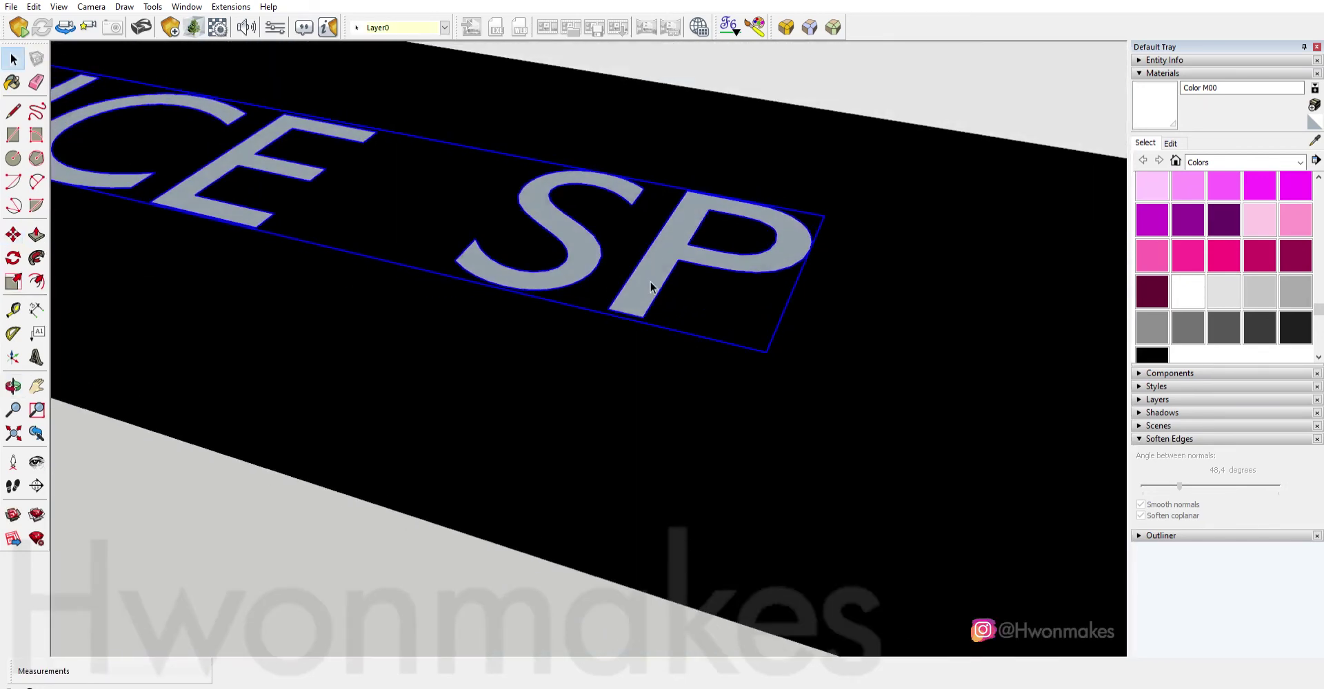
{"action": "left_click", "coordinate": [624, 366]}
{"action": "mouse_move", "coordinate": [625, 366]}
{"action": "middle_mouse_down"}
{"action": "mouse_move", "coordinate": [655, 215]}
{"action": "mouse_move", "coordinate": [677, 317]}
{"action": "middle_mouse_up"}
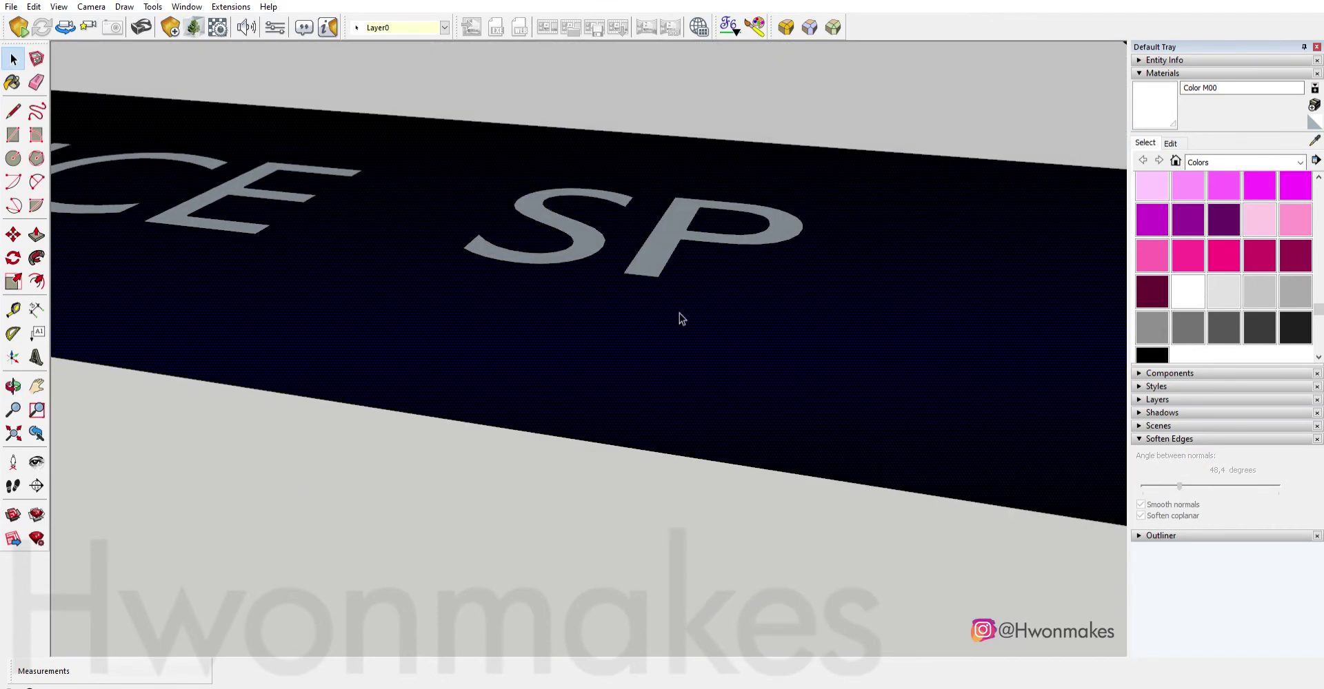
{"action": "key", "text": "m"}
{"action": "left_click", "coordinate": [588, 372]}
{"action": "key", "text": "Escape"}
{"action": "scroll", "coordinate": [750, 502], "scroll_direction": "down", "scroll_amount": 5}
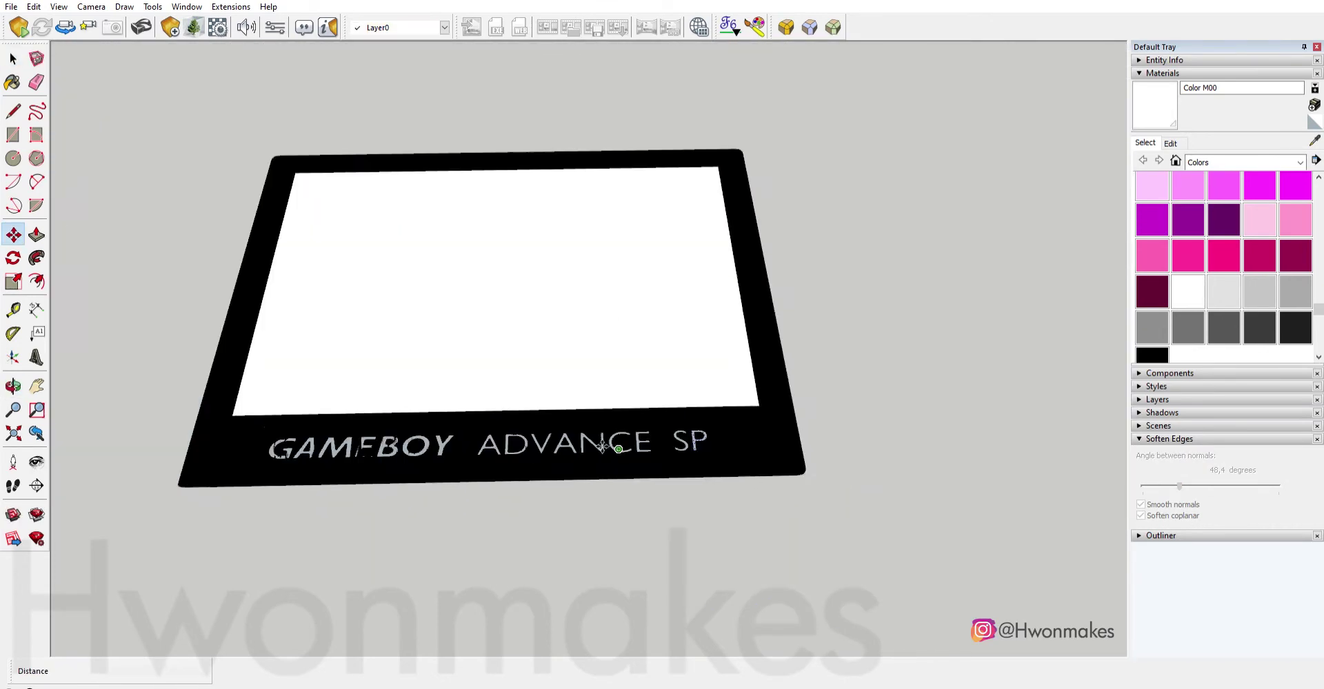
Select the whole GAMEBOY ADVANCE SP text and move it 0,4 cm down.
{"action": "key", "text": "space"}
{"action": "left_click_drag", "start_coordinate": [266, 399], "coordinate": [611, 464]}
{"action": "scroll", "coordinate": [703, 451], "scroll_direction": "up", "scroll_amount": 5}
{"action": "key", "text": "m"}
{"action": "left_click", "coordinate": [693, 396]}
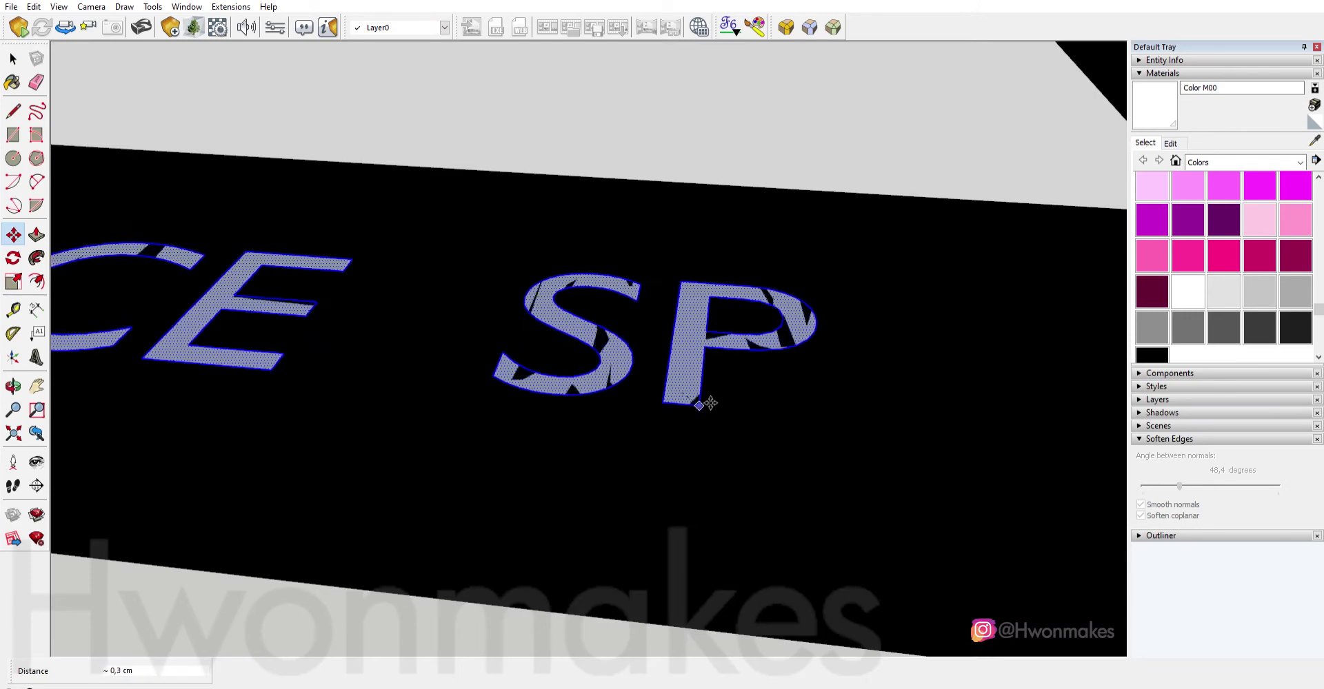
{"action": "type", "text": "0,4"}
{"action": "key", "text": "Return"}
{"action": "scroll", "coordinate": [703, 408], "scroll_direction": "down", "scroll_amount": 5}
{"action": "key", "text": "F2"}
{"action": "scroll", "coordinate": [497, 421], "scroll_direction": "up", "scroll_amount": 3}
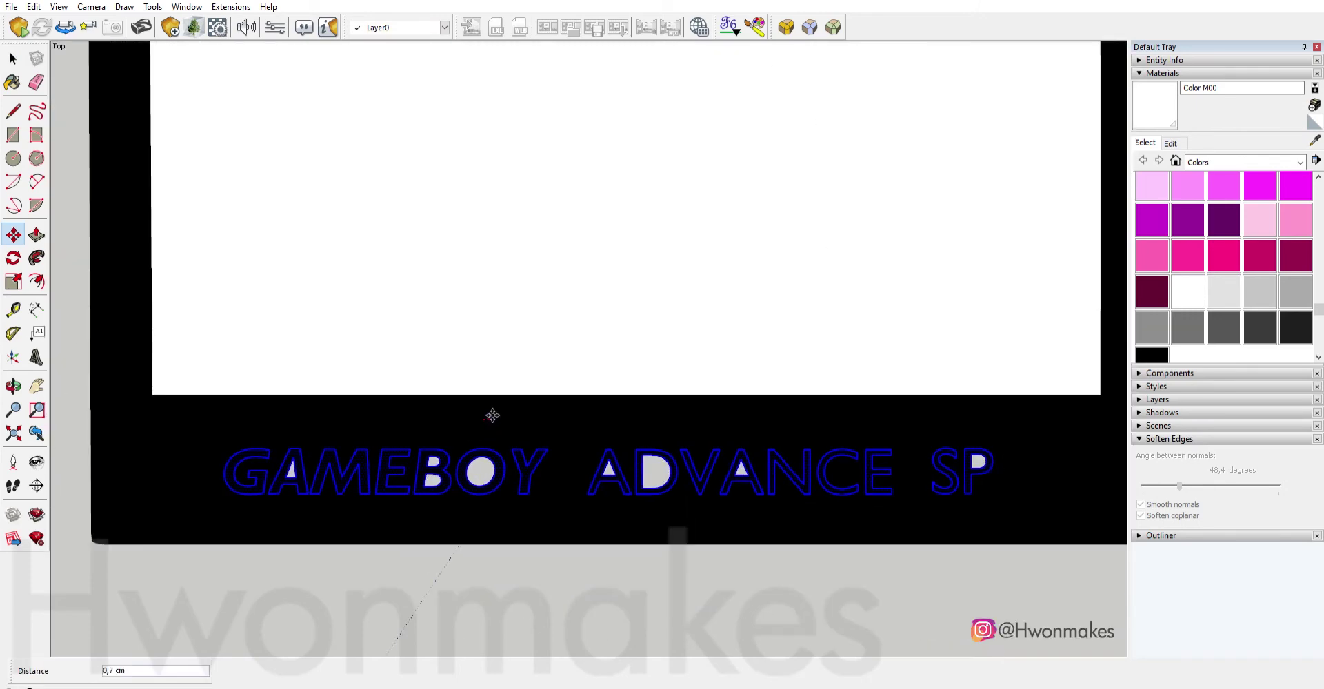
{"action": "scroll", "coordinate": [276, 483], "scroll_direction": "up", "scroll_amount": 4}
Paint the logo plate face and repaint the surrounding frame black.
{"action": "key", "text": "l"}
{"action": "mouse_move", "coordinate": [335, 466]}
{"action": "middle_mouse_down"}
{"action": "mouse_move", "coordinate": [290, 386]}
{"action": "mouse_move", "coordinate": [269, 448]}
{"action": "middle_mouse_up"}
{"action": "key", "text": "space"}
{"action": "left_click", "coordinate": [294, 386]}
{"action": "scroll", "coordinate": [268, 448], "scroll_direction": "down", "scroll_amount": 3}
{"action": "key", "text": "b"}
{"action": "left_click", "coordinate": [328, 371]}
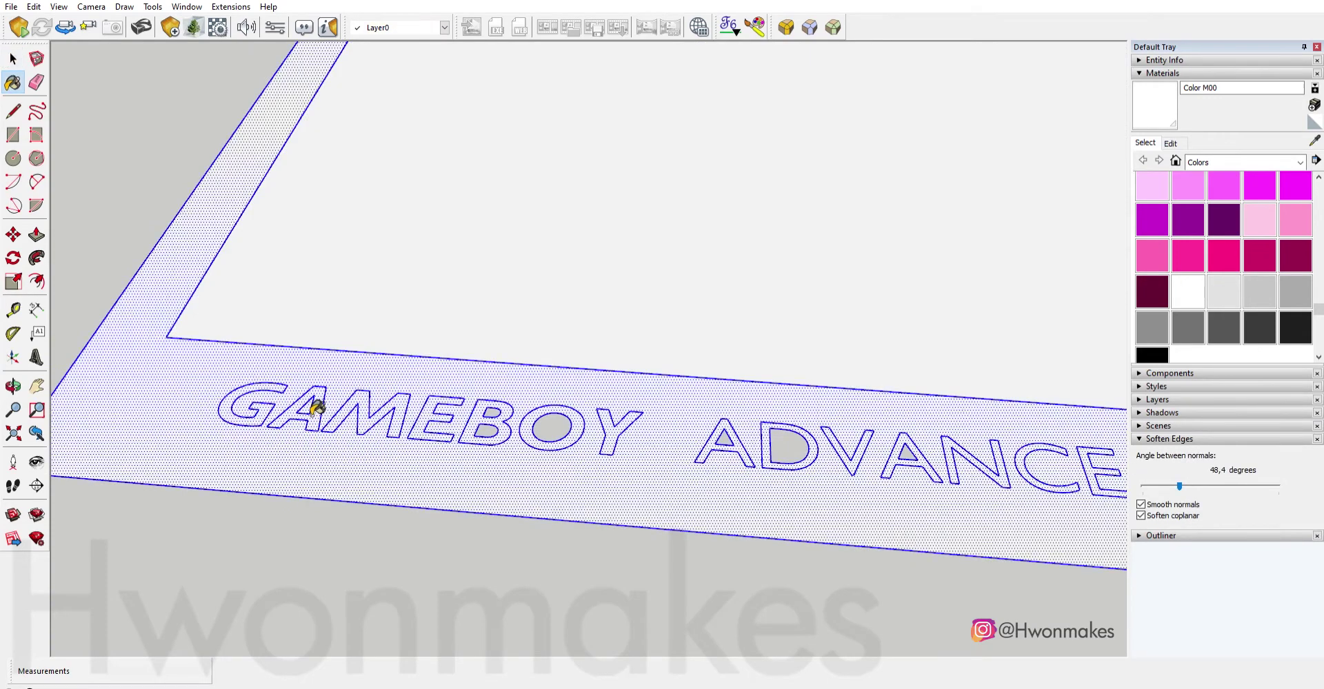
{"action": "left_click", "coordinate": [1152, 353]}
{"action": "left_click", "coordinate": [780, 428]}
Draw lines closing the inner triangles of both A's and the counter of the P.
{"action": "key", "text": "l"}
{"action": "scroll", "coordinate": [482, 459], "scroll_direction": "up", "scroll_amount": 1}
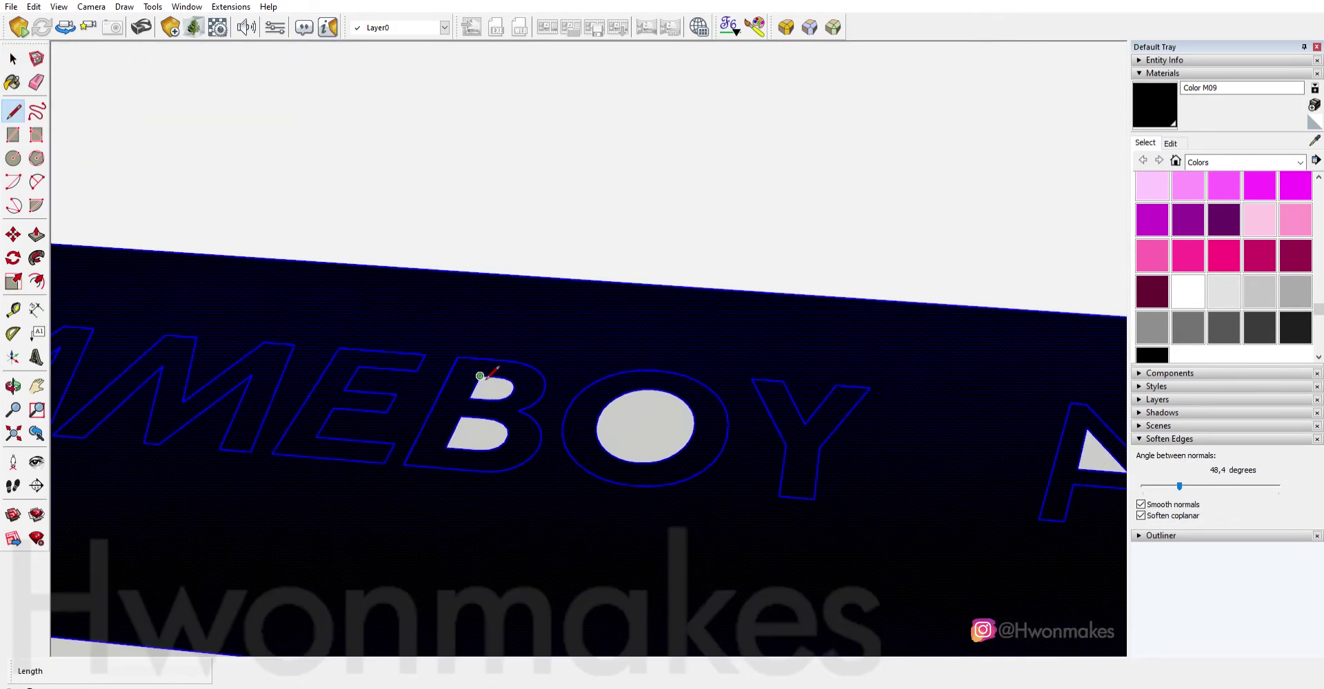
{"action": "scroll", "coordinate": [862, 455], "scroll_direction": "down", "scroll_amount": 1}
{"action": "scroll", "coordinate": [862, 455], "scroll_direction": "up", "scroll_amount": 1}
{"action": "left_click", "coordinate": [848, 455]}
{"action": "left_click", "coordinate": [894, 457]}
{"action": "middle_click_drag", "start_coordinate": [894, 458], "coordinate": [584, 428], "text": "shift"}
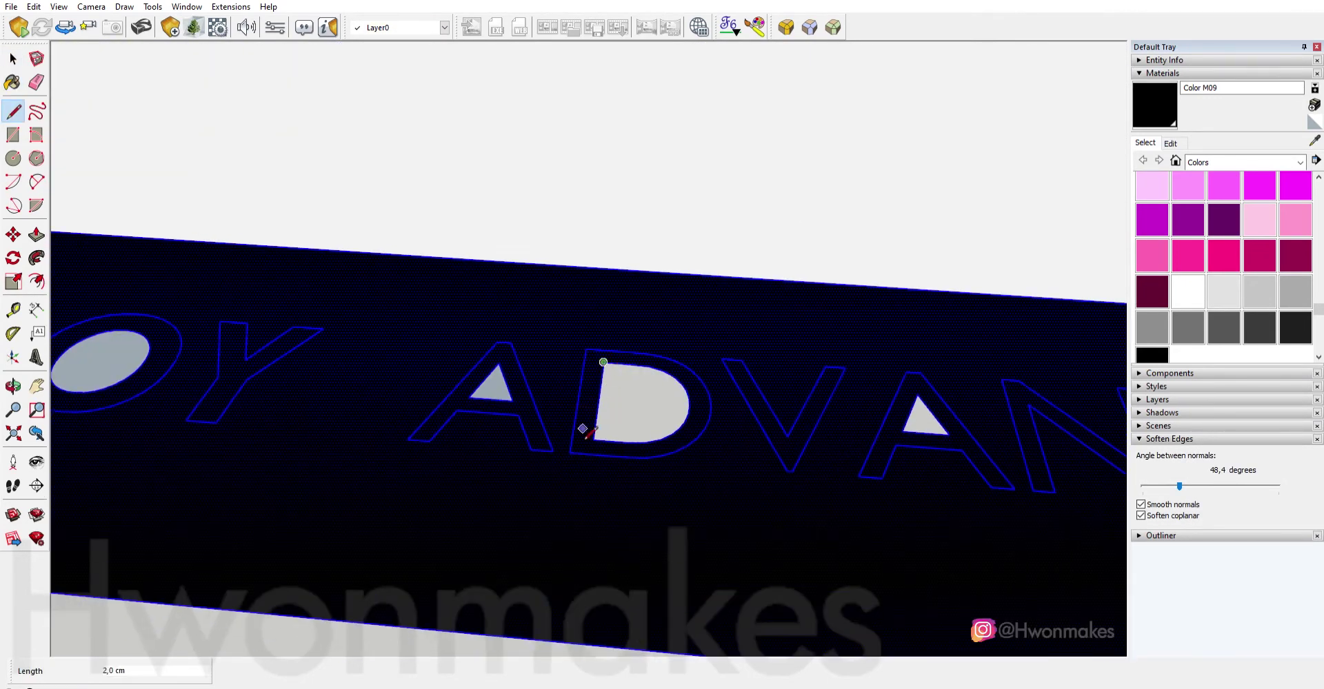
{"action": "left_click", "coordinate": [930, 434]}
{"action": "scroll", "coordinate": [923, 420], "scroll_direction": "down", "scroll_amount": 1}
{"action": "scroll", "coordinate": [952, 414], "scroll_direction": "up", "scroll_amount": 1}
{"action": "left_click", "coordinate": [943, 440]}
{"action": "scroll", "coordinate": [952, 410], "scroll_direction": "down", "scroll_amount": 2}
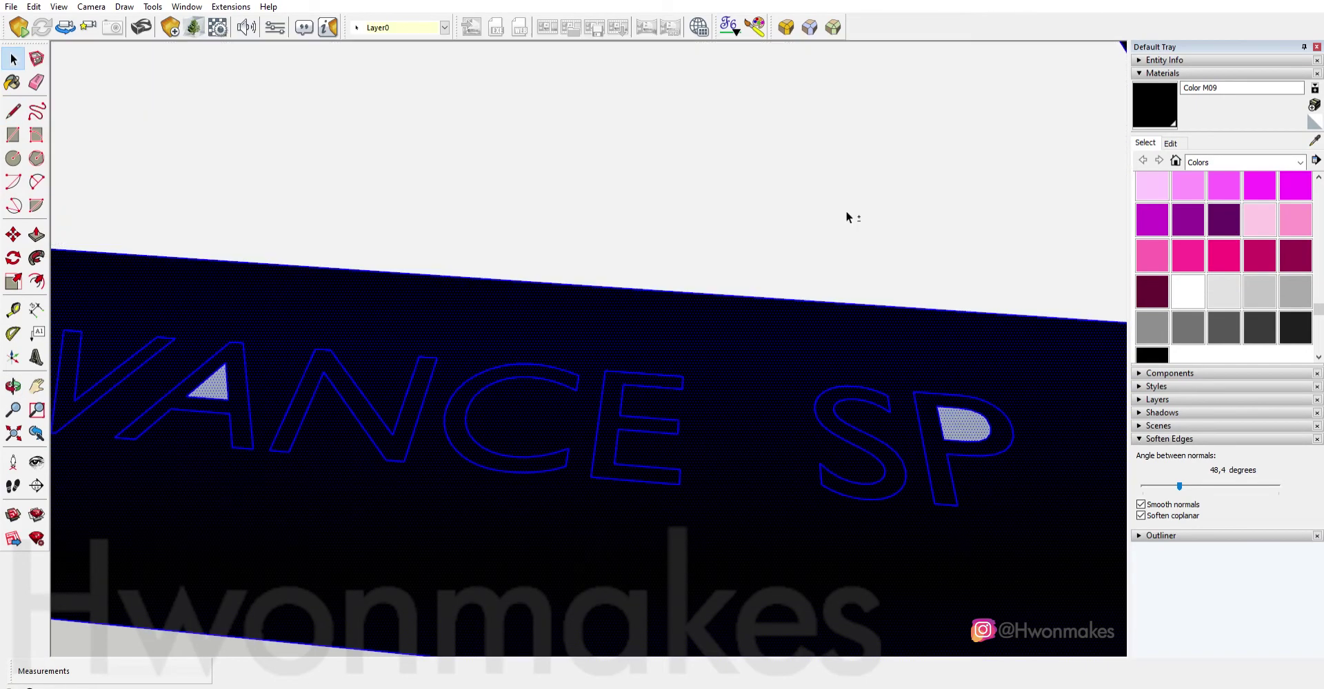
Paint the remaining screen plate faces black, then select the screen plate.
{"action": "key", "text": "b"}
{"action": "scroll", "coordinate": [942, 437], "scroll_direction": "down", "scroll_amount": 3}
{"action": "left_click", "coordinate": [855, 455]}
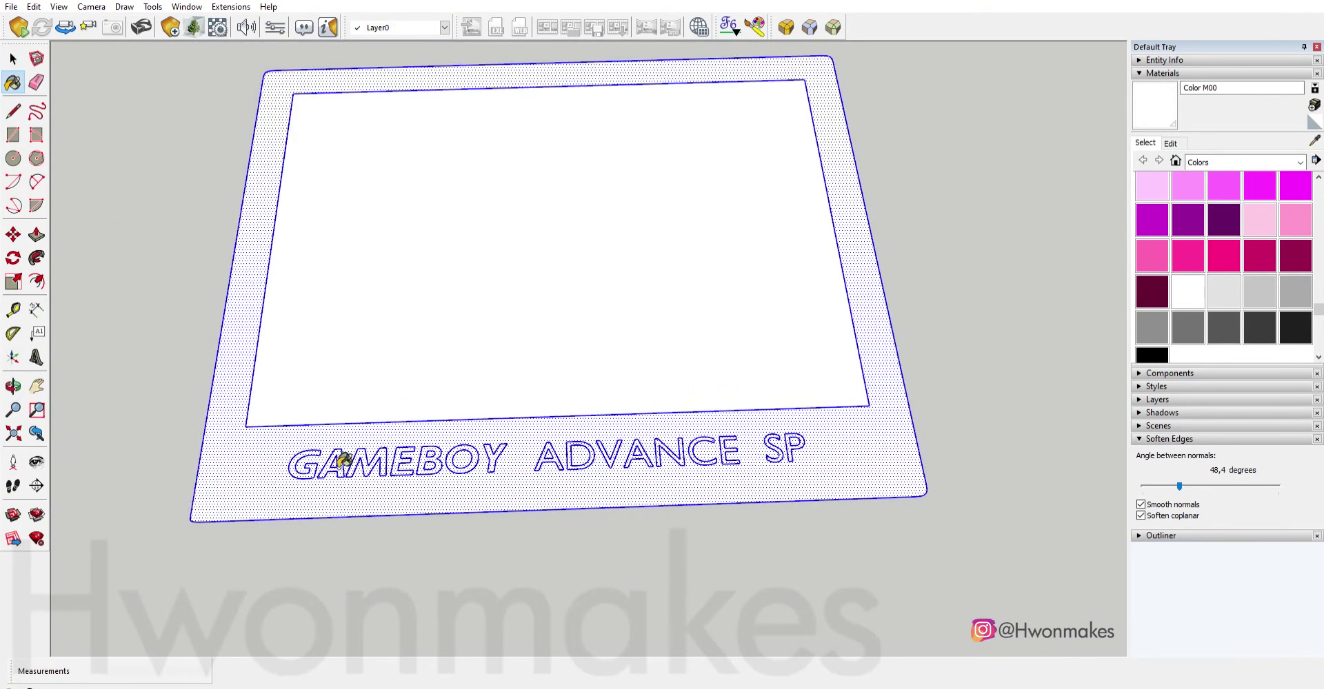
{"action": "left_click", "coordinate": [1151, 355]}
{"action": "left_click", "coordinate": [838, 451]}
{"action": "scroll", "coordinate": [347, 476], "scroll_direction": "up", "scroll_amount": 5}
{"action": "scroll", "coordinate": [347, 476], "scroll_direction": "up", "scroll_amount": 2}
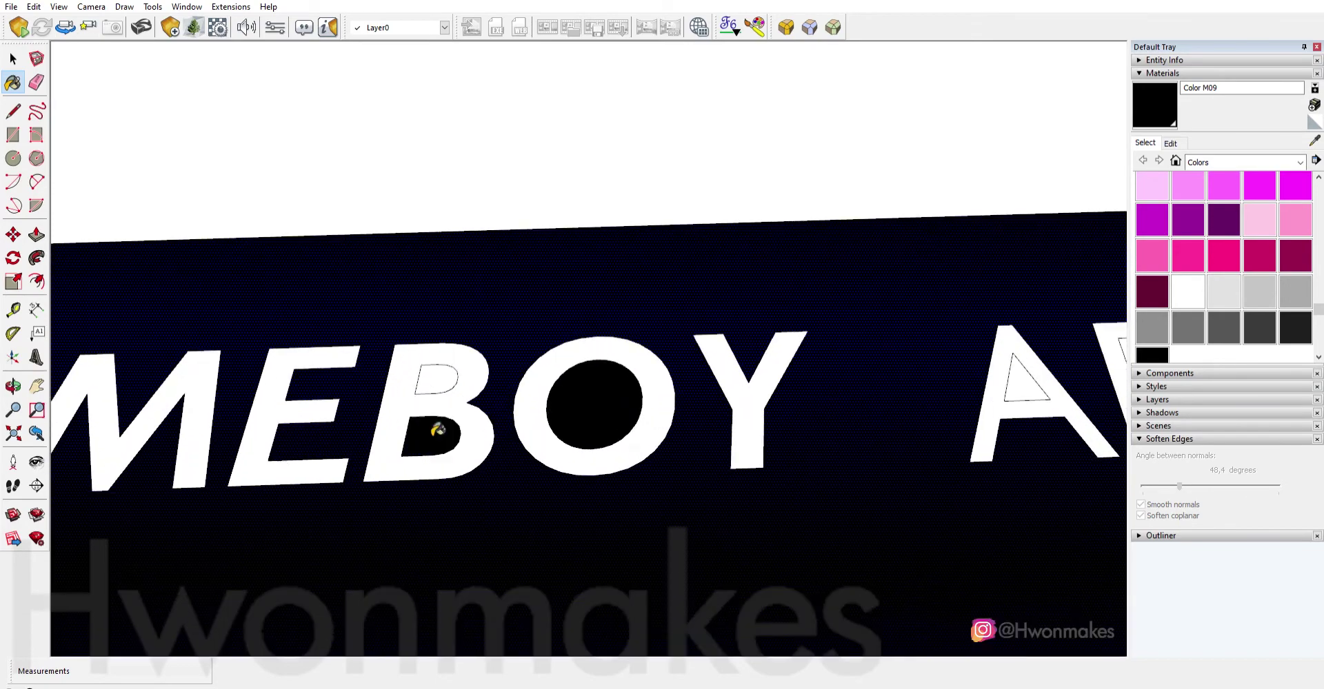
{"action": "scroll", "coordinate": [331, 384], "scroll_direction": "down", "scroll_amount": 1}
{"action": "scroll", "coordinate": [774, 325], "scroll_direction": "down", "scroll_amount": 3}
{"action": "scroll", "coordinate": [64, 379], "scroll_direction": "up", "scroll_amount": 3}
{"action": "scroll", "coordinate": [509, 340], "scroll_direction": "down", "scroll_amount": 2}
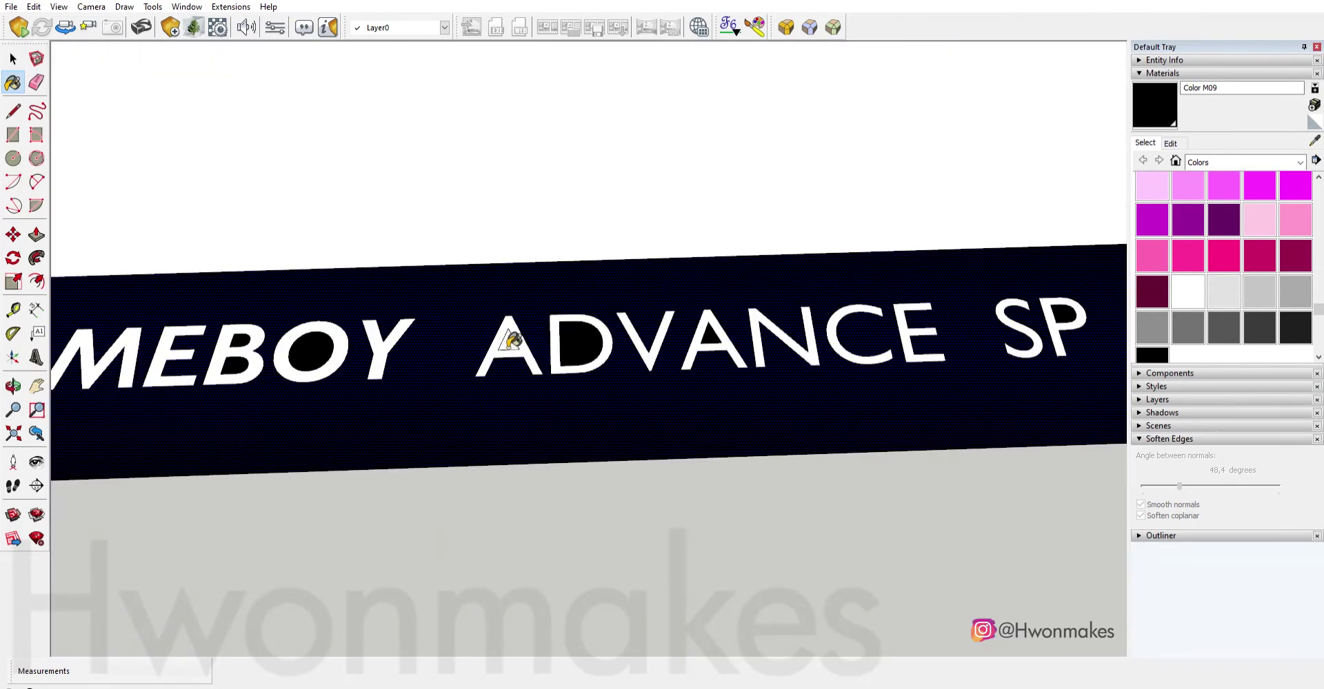
{"action": "scroll", "coordinate": [570, 464], "scroll_direction": "down", "scroll_amount": 3}
{"action": "scroll", "coordinate": [524, 235], "scroll_direction": "down", "scroll_amount": 3}
{"action": "key", "text": "space"}
{"action": "left_click", "coordinate": [523, 231]}
Copy the screen plate and rotate the copy to the lid's tilt angle.
{"action": "key", "text": "m"}
{"action": "middle_click_drag", "start_coordinate": [654, 395], "coordinate": [335, 239]}
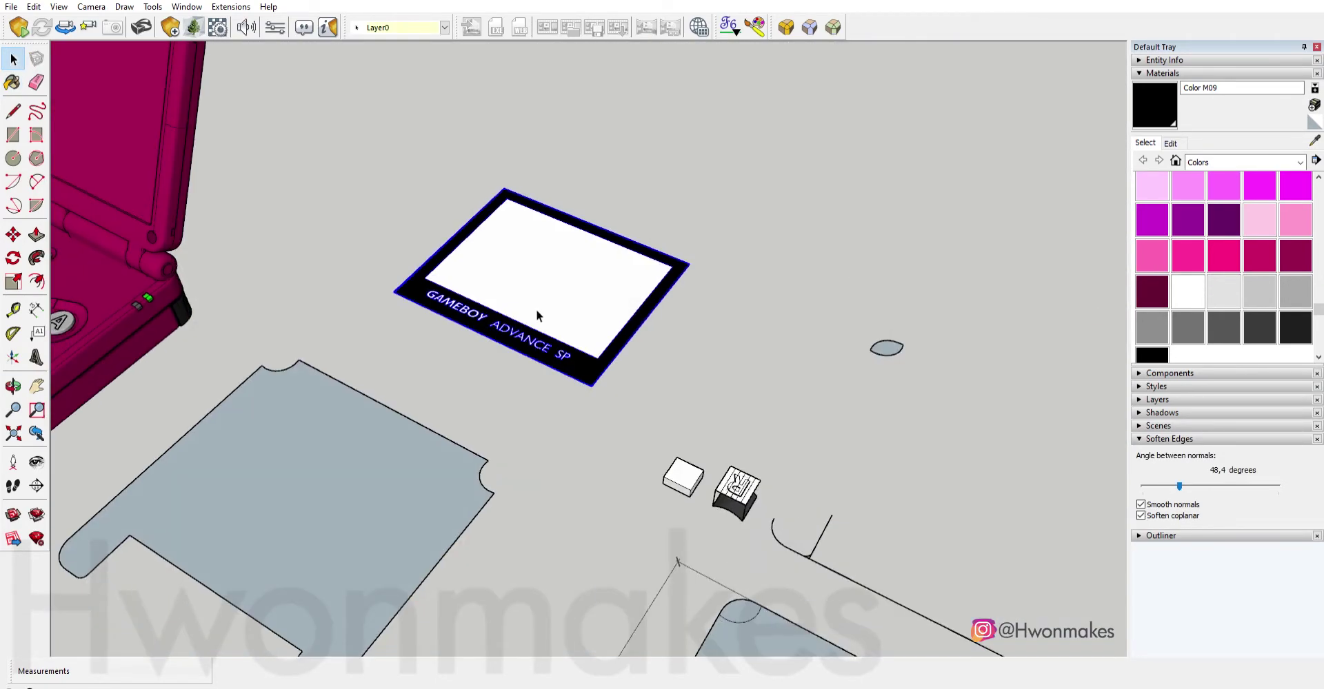
{"action": "scroll", "coordinate": [336, 240], "scroll_direction": "up", "scroll_amount": 5}
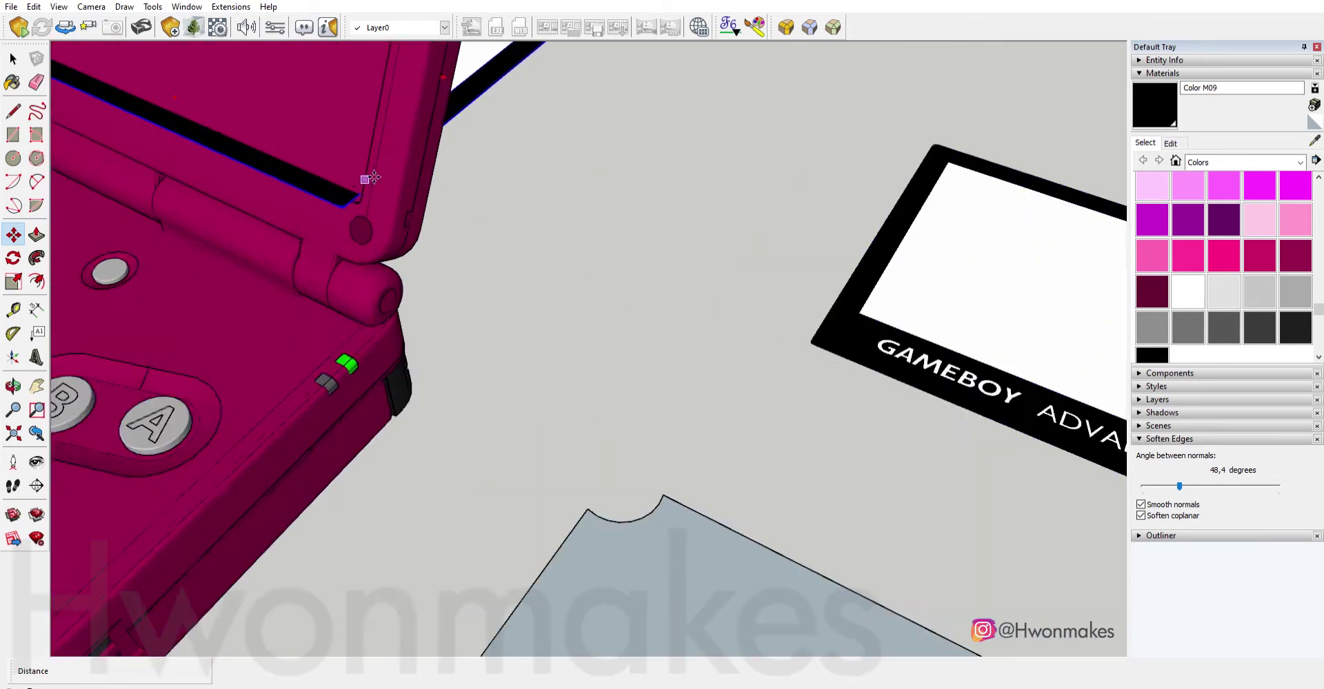
{"action": "scroll", "coordinate": [359, 207], "scroll_direction": "up", "scroll_amount": 4}
{"action": "key", "text": "q"}
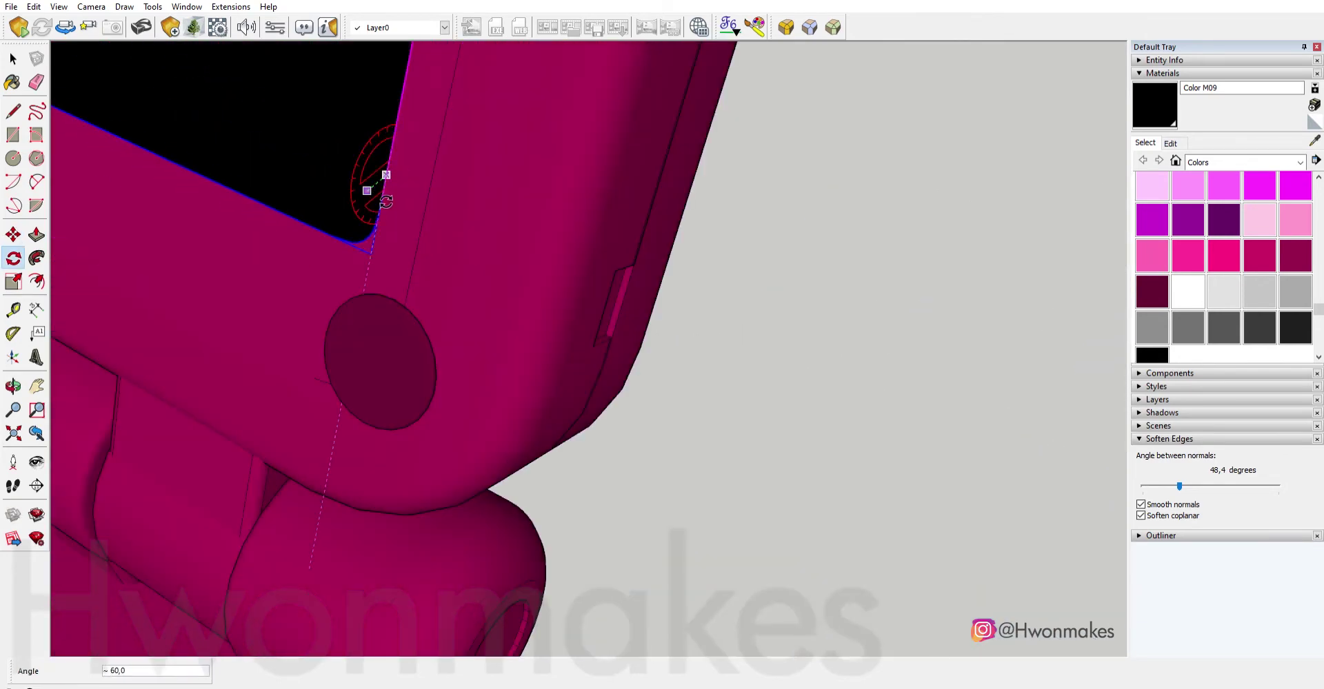
{"action": "scroll", "coordinate": [396, 166], "scroll_direction": "down", "scroll_amount": 5}
{"action": "scroll", "coordinate": [965, 310], "scroll_direction": "up", "scroll_amount": 5}
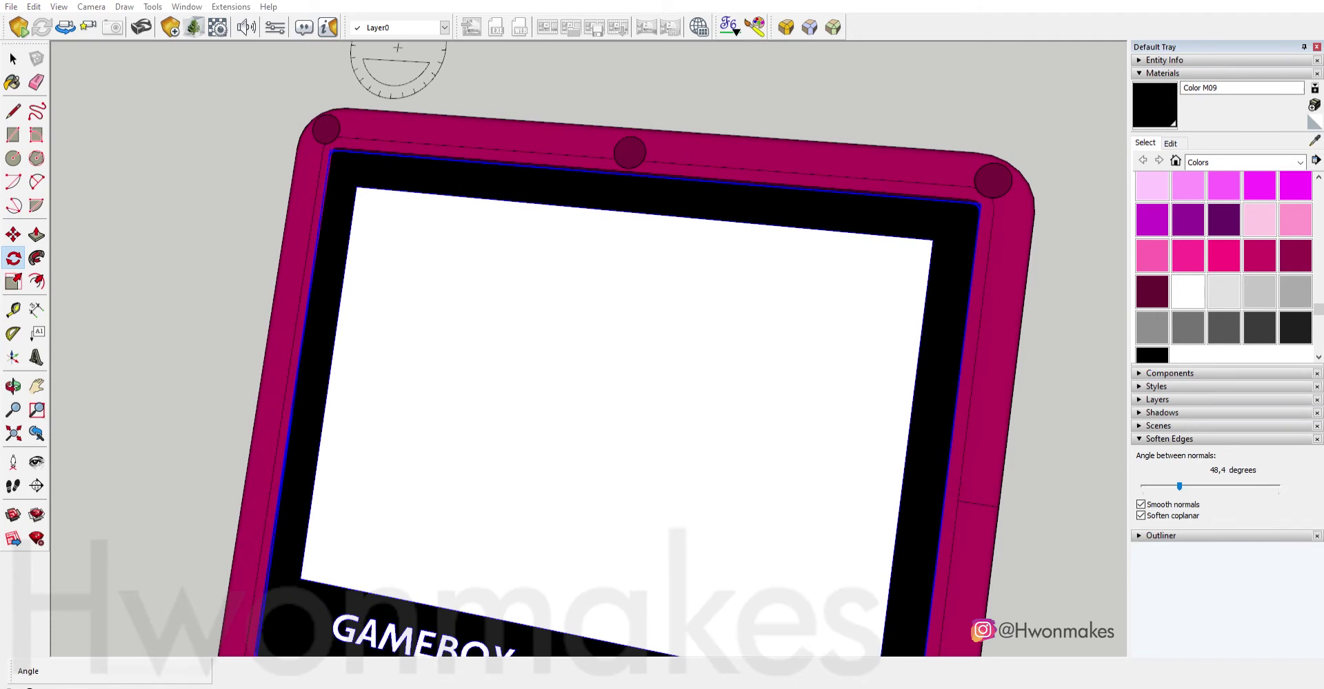
{"action": "scroll", "coordinate": [856, 261], "scroll_direction": "down", "scroll_amount": 2}
{"action": "scroll", "coordinate": [606, 437], "scroll_direction": "down", "scroll_amount": 3}
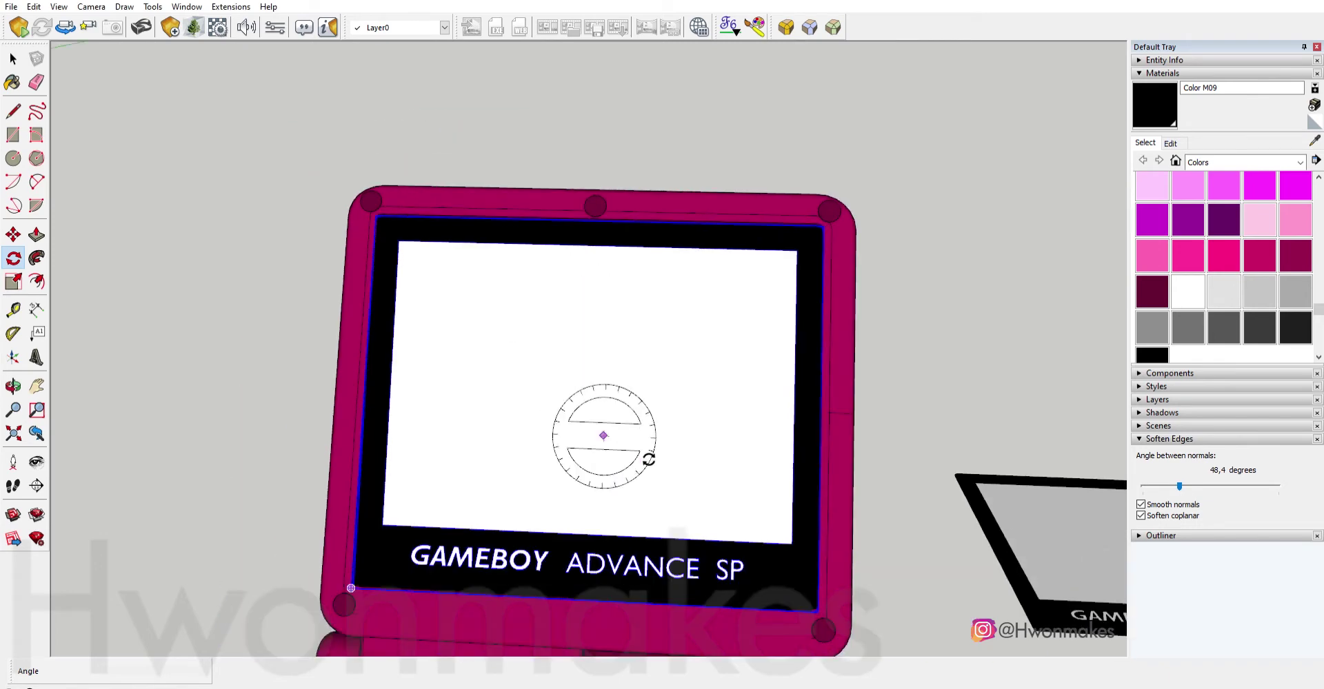
Move the plate copy into the lid's screen opening, nudging it 0,2 cm to align.
{"action": "key", "text": "m"}
{"action": "scroll", "coordinate": [378, 169], "scroll_direction": "up", "scroll_amount": 5}
{"action": "scroll", "coordinate": [416, 180], "scroll_direction": "up", "scroll_amount": 2}
{"action": "left_click", "coordinate": [417, 179]}
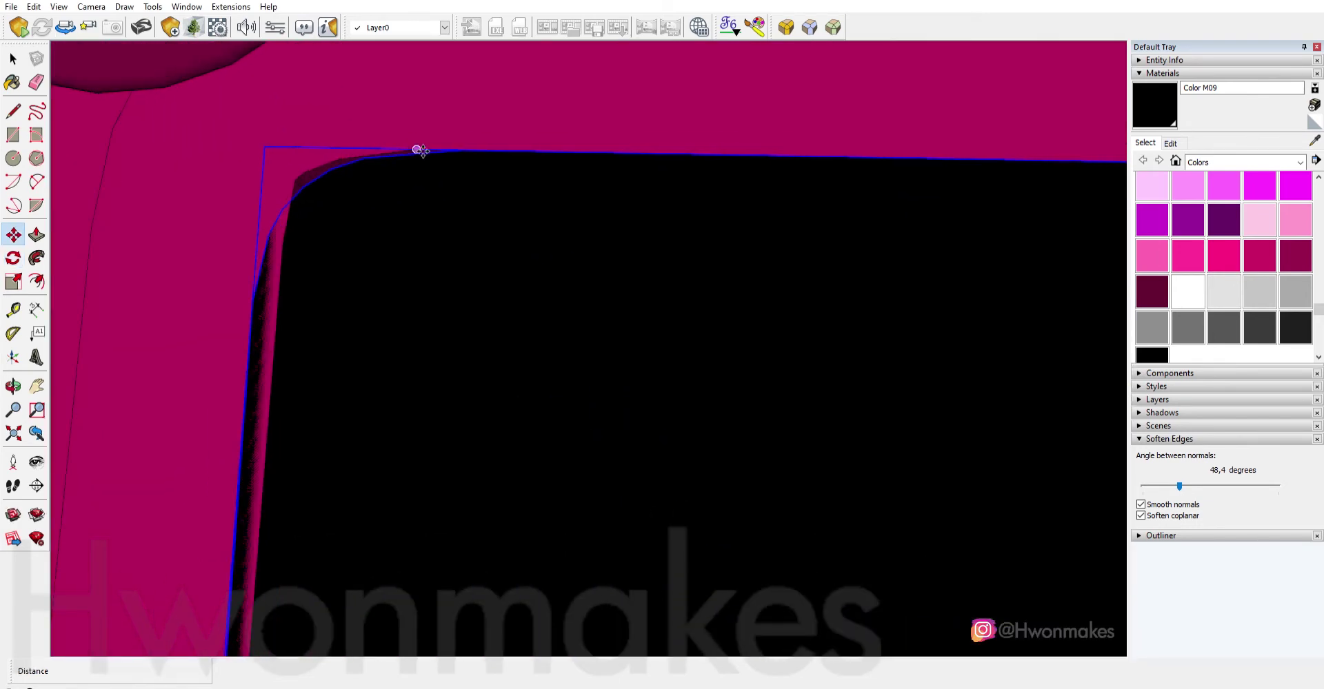
{"action": "scroll", "coordinate": [417, 148], "scroll_direction": "up", "scroll_amount": 2}
{"action": "scroll", "coordinate": [420, 138], "scroll_direction": "up", "scroll_amount": 1}
{"action": "scroll", "coordinate": [437, 139], "scroll_direction": "down", "scroll_amount": 3}
{"action": "scroll", "coordinate": [1031, 230], "scroll_direction": "up", "scroll_amount": 3}
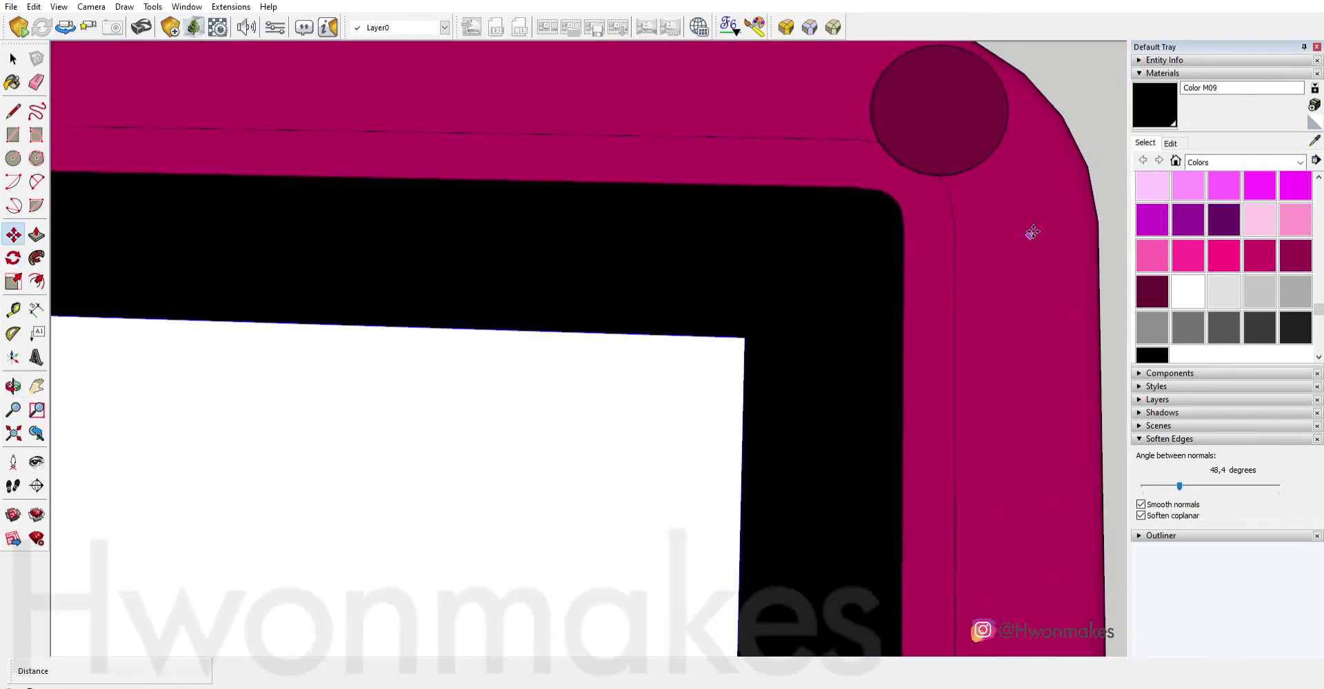
Orbit around the console to check the fitted plate from the corner and front.
{"action": "mouse_move", "coordinate": [1031, 230]}
{"action": "middle_mouse_down"}
{"action": "mouse_move", "coordinate": [833, 219]}
{"action": "mouse_move", "coordinate": [514, 440]}
{"action": "middle_mouse_up"}
{"action": "scroll", "coordinate": [514, 441], "scroll_direction": "down", "scroll_amount": 3}
{"action": "scroll", "coordinate": [313, 340], "scroll_direction": "up", "scroll_amount": 3}
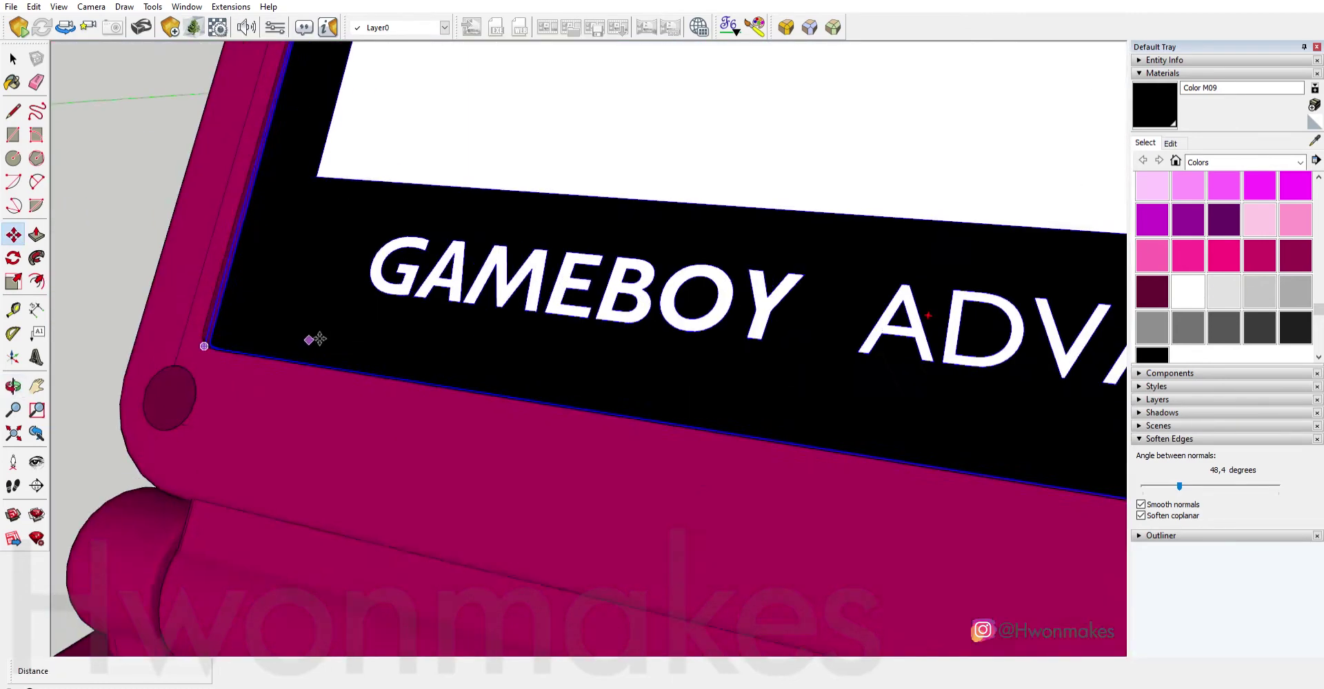
{"action": "scroll", "coordinate": [370, 443], "scroll_direction": "down", "scroll_amount": 1}
{"action": "key", "text": "space"}
{"action": "scroll", "coordinate": [647, 408], "scroll_direction": "down", "scroll_amount": 1}
{"action": "scroll", "coordinate": [645, 404], "scroll_direction": "down", "scroll_amount": 2}
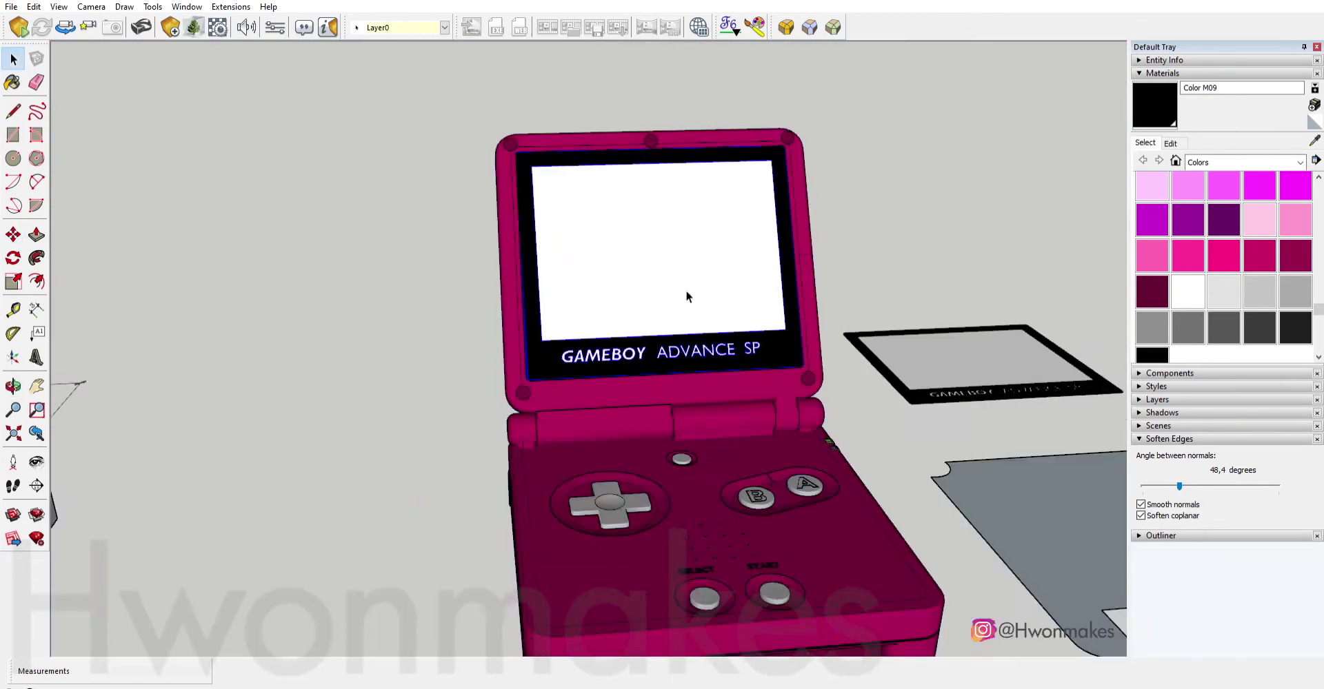
{"action": "middle_click_drag", "start_coordinate": [686, 289], "coordinate": [696, 276]}
{"action": "scroll", "coordinate": [697, 275], "scroll_direction": "up", "scroll_amount": 1}
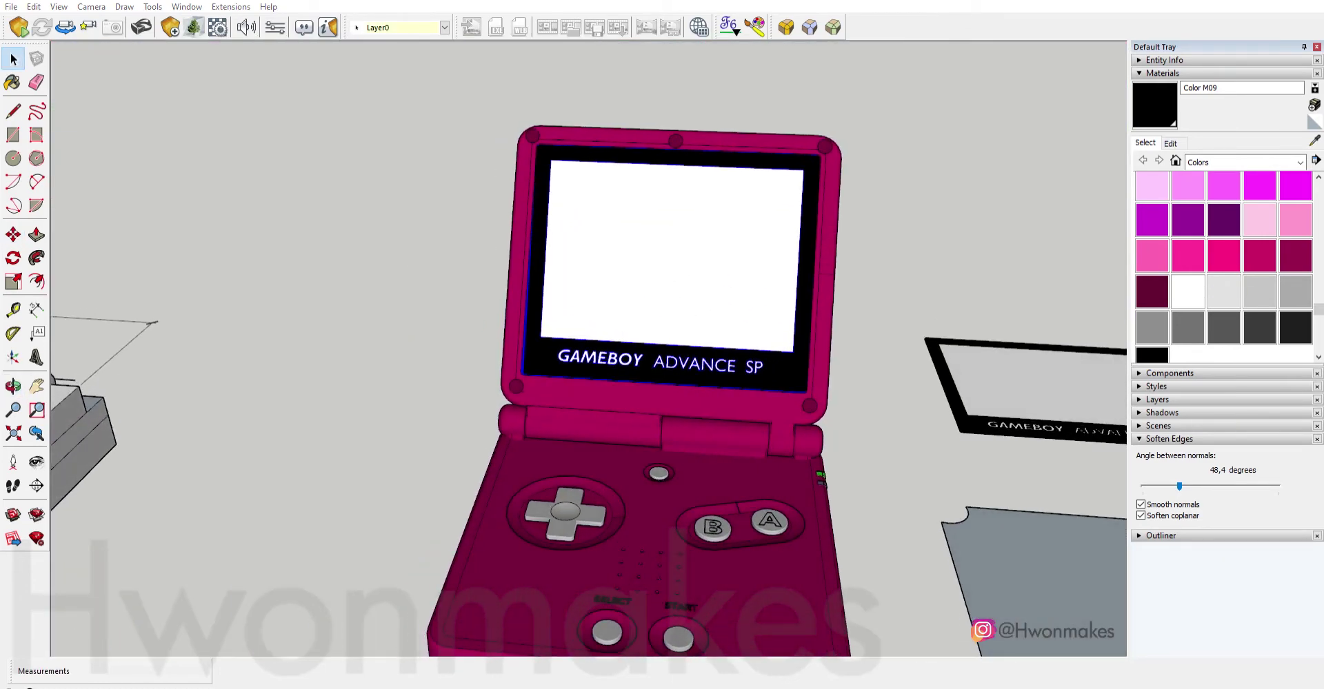
{"action": "scroll", "coordinate": [607, 357], "scroll_direction": "up", "scroll_amount": 2}
Select the letters BOY and move them right to split GAMEBOY into GAME BOY.
{"action": "scroll", "coordinate": [607, 357], "scroll_direction": "up", "scroll_amount": 3}
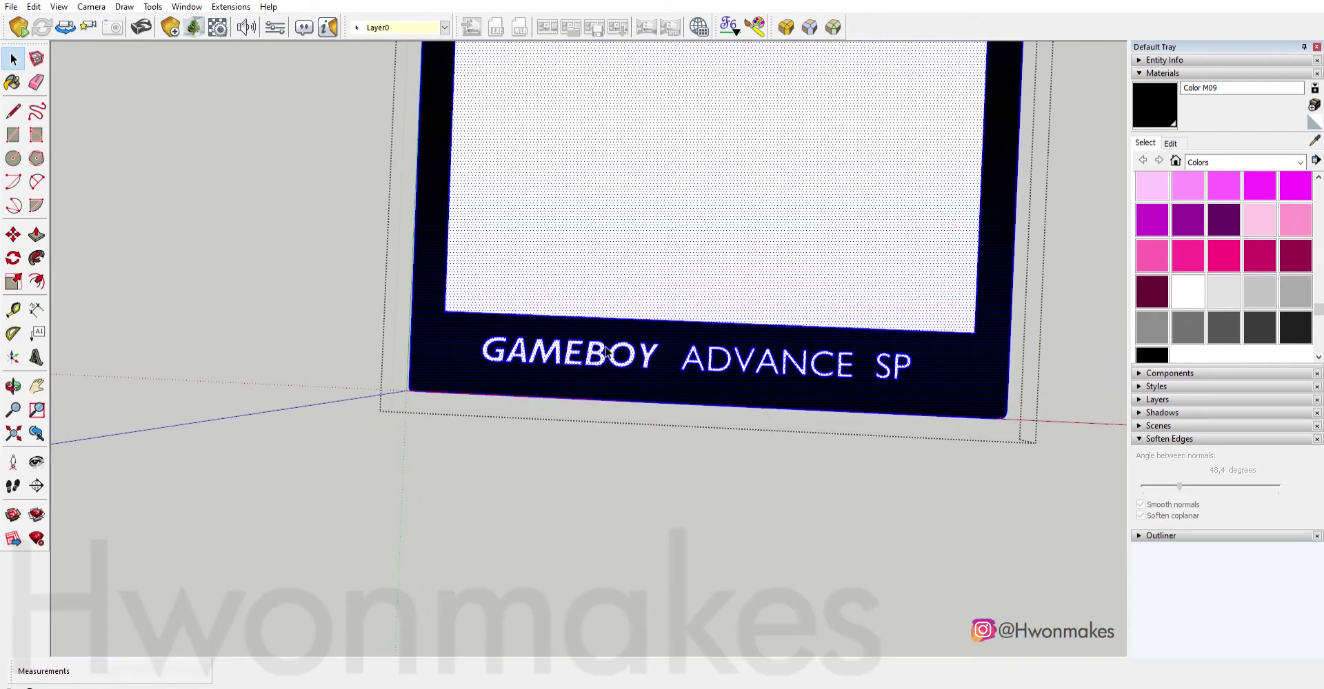
{"action": "scroll", "coordinate": [607, 357], "scroll_direction": "up", "scroll_amount": 2}
{"action": "left_click_drag", "start_coordinate": [585, 301], "coordinate": [755, 387]}
{"action": "middle_click_drag", "start_coordinate": [526, 369], "coordinate": [591, 346]}
{"action": "left_click", "coordinate": [695, 384]}
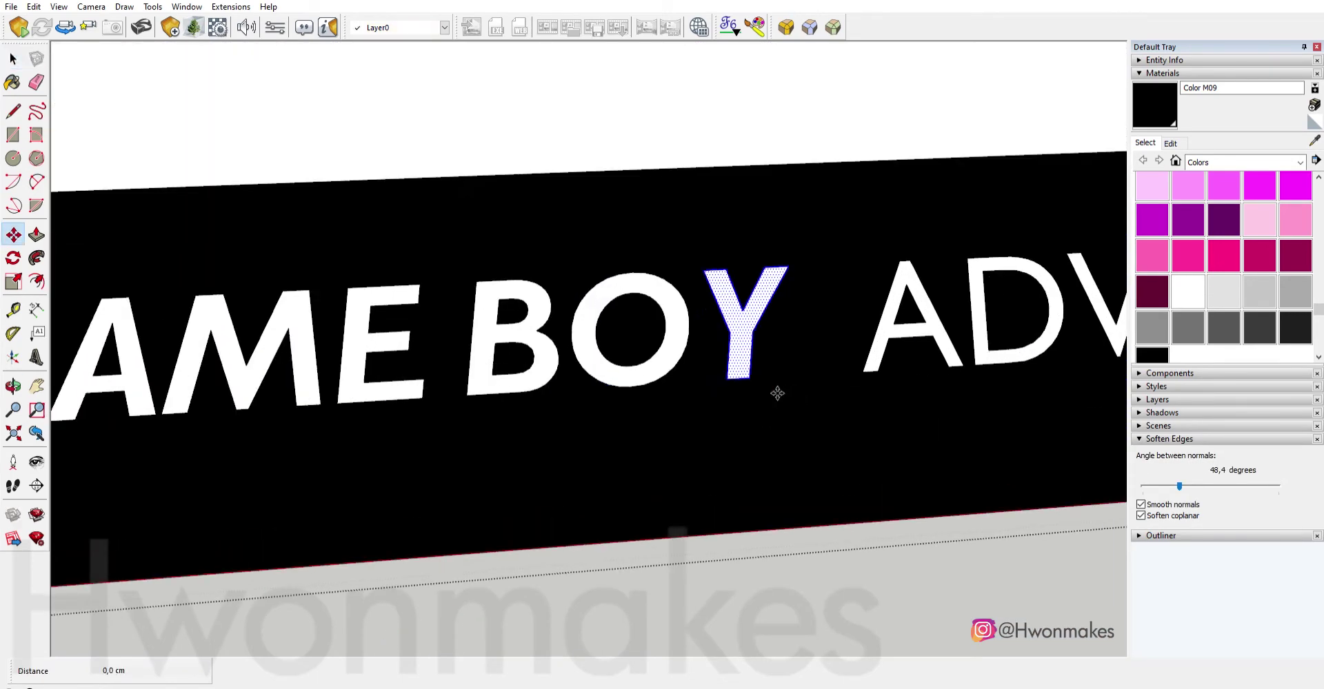
{"action": "middle_click_drag", "start_coordinate": [694, 384], "coordinate": [696, 397]}
Place a copy of the GAME BOY lettering on the white screen and scale it up.
{"action": "key", "text": "space"}
{"action": "key", "text": "m"}
{"action": "scroll", "coordinate": [762, 409], "scroll_direction": "down", "scroll_amount": 3}
{"action": "left_click_drag", "start_coordinate": [762, 408], "coordinate": [620, 131], "text": "ctrl"}
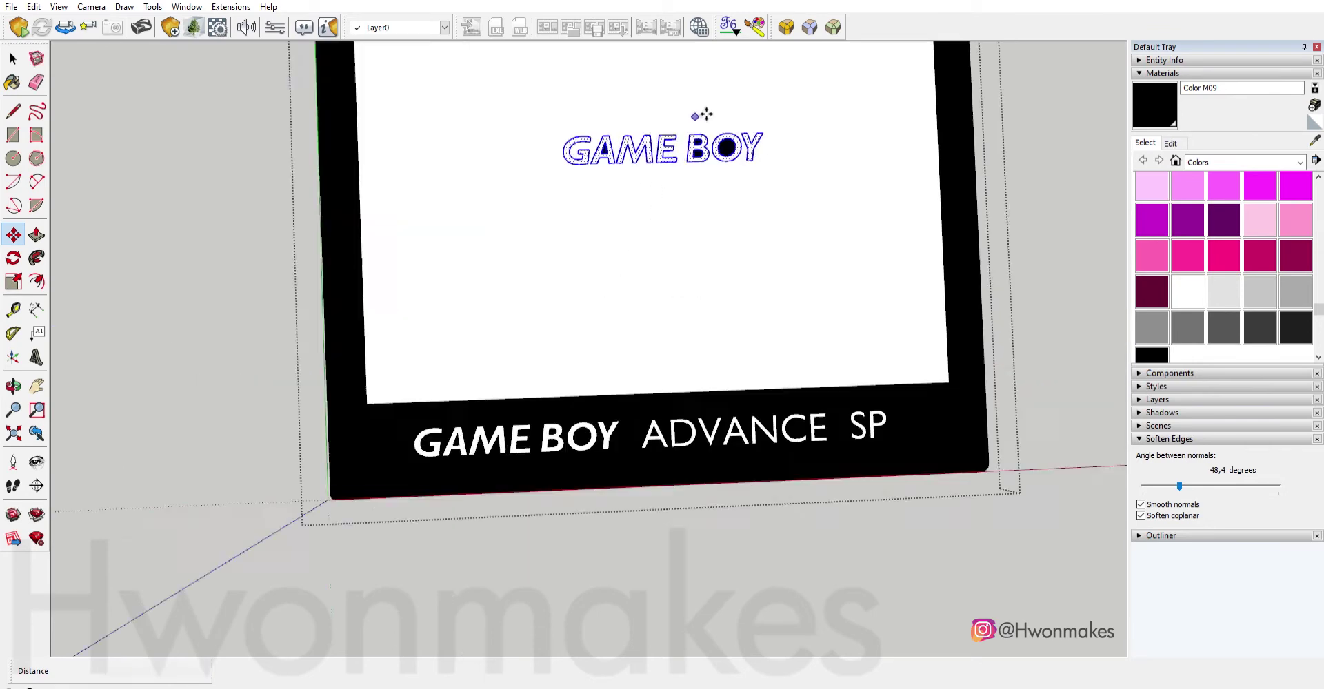
{"action": "key", "text": "s"}
{"action": "left_click", "coordinate": [739, 146]}
{"action": "left_click", "coordinate": [777, 162]}
{"action": "scroll", "coordinate": [777, 163], "scroll_direction": "down", "scroll_amount": 3}
Paint the screen's GAME BOY letters blue (Color I05) and fill the B's hole white.
{"action": "key", "text": "b"}
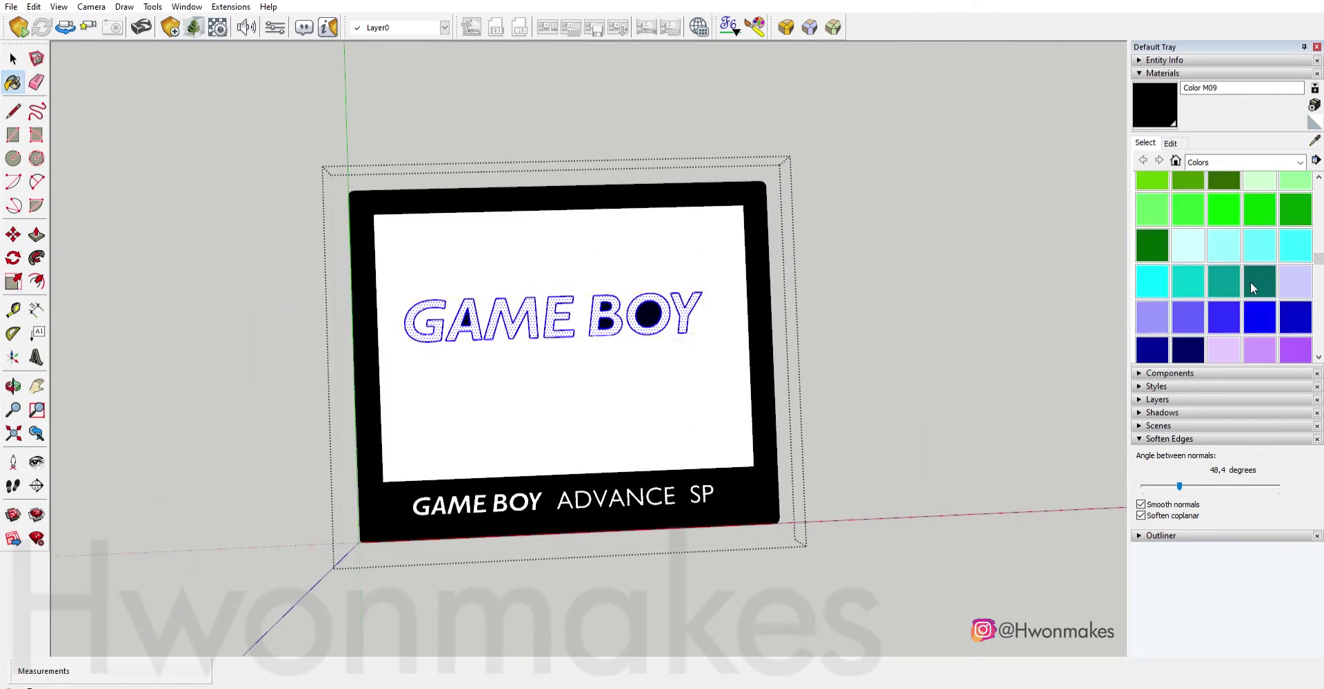
{"action": "left_click", "coordinate": [1259, 317]}
{"action": "scroll", "coordinate": [615, 313], "scroll_direction": "up", "scroll_amount": 3}
{"action": "left_click", "coordinate": [616, 314]}
{"action": "left_click", "coordinate": [616, 314], "text": "alt"}
{"action": "left_click", "coordinate": [595, 315]}
{"action": "scroll", "coordinate": [393, 325], "scroll_direction": "down", "scroll_amount": 3}
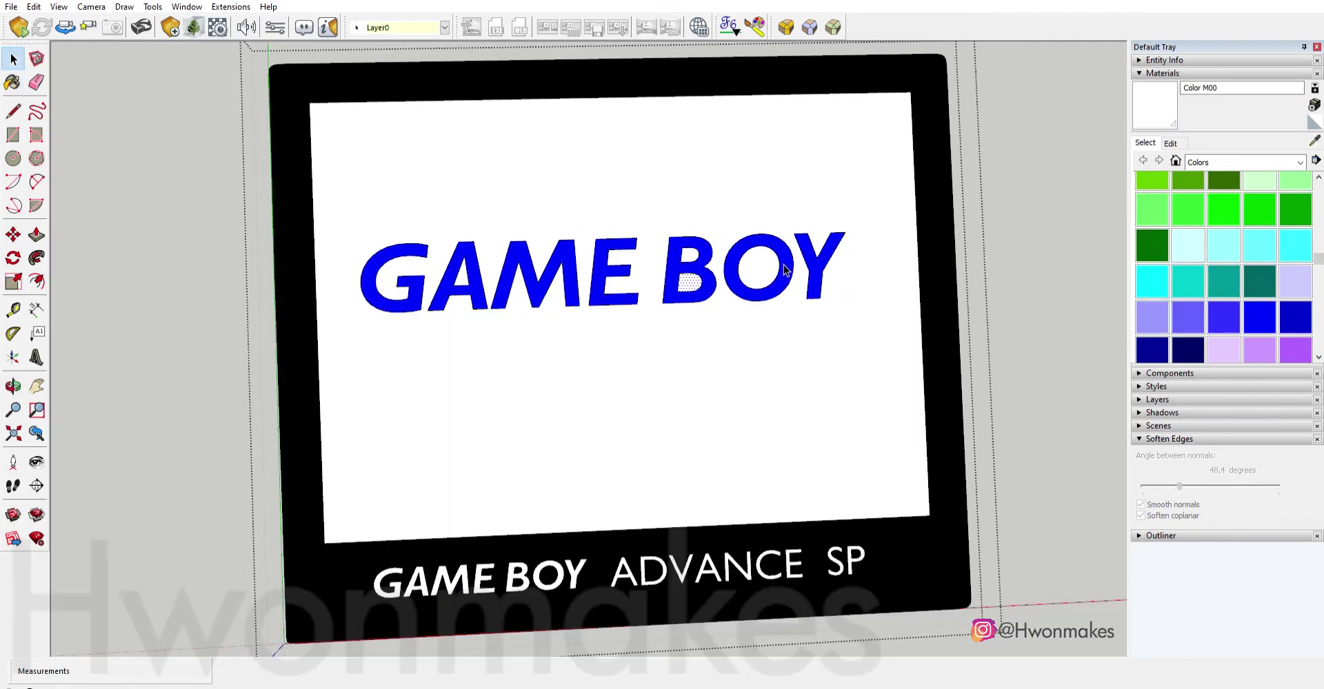
Close the plate group and orbit around the scattered console parts.
{"action": "key", "text": "space"}
{"action": "scroll", "coordinate": [777, 287], "scroll_direction": "up", "scroll_amount": 2}
{"action": "scroll", "coordinate": [756, 288], "scroll_direction": "up", "scroll_amount": 2}
{"action": "scroll", "coordinate": [774, 333], "scroll_direction": "down", "scroll_amount": 3}
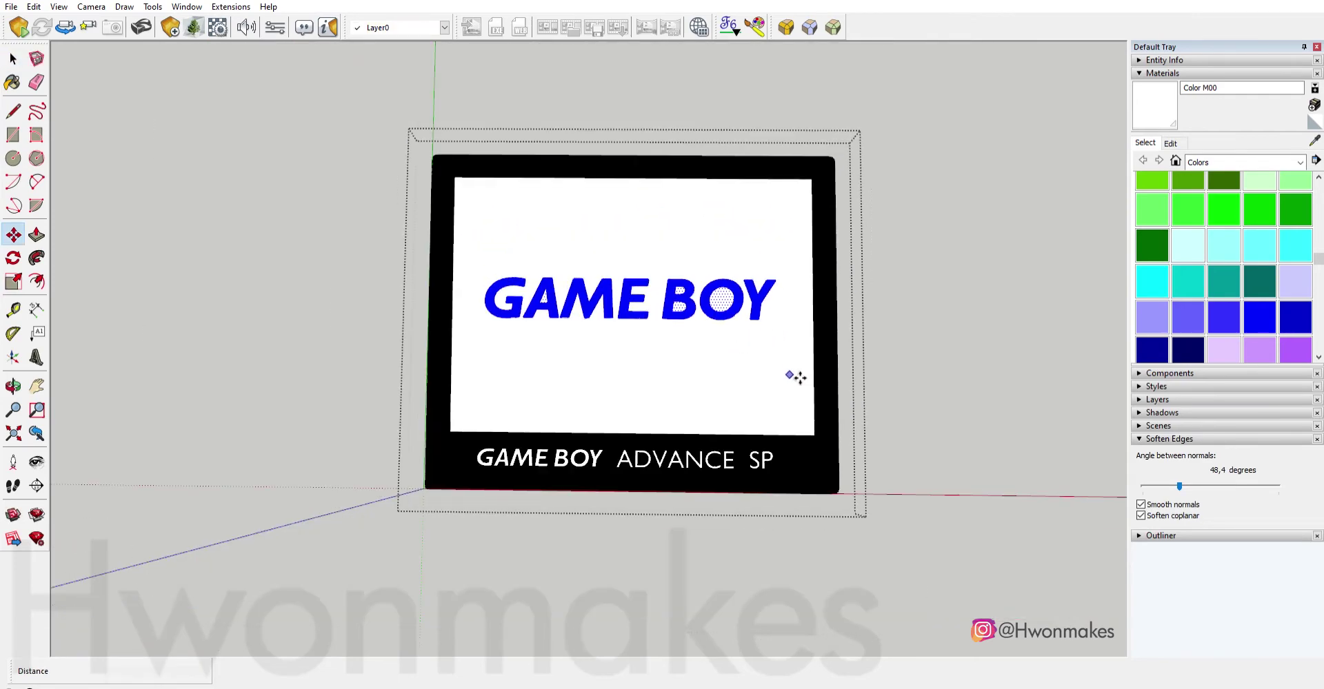
{"action": "scroll", "coordinate": [793, 373], "scroll_direction": "up", "scroll_amount": 4}
{"action": "left_click", "coordinate": [1031, 336]}
{"action": "scroll", "coordinate": [1032, 339], "scroll_direction": "down", "scroll_amount": 5}
{"action": "middle_click_drag", "start_coordinate": [1031, 340], "coordinate": [414, 297]}
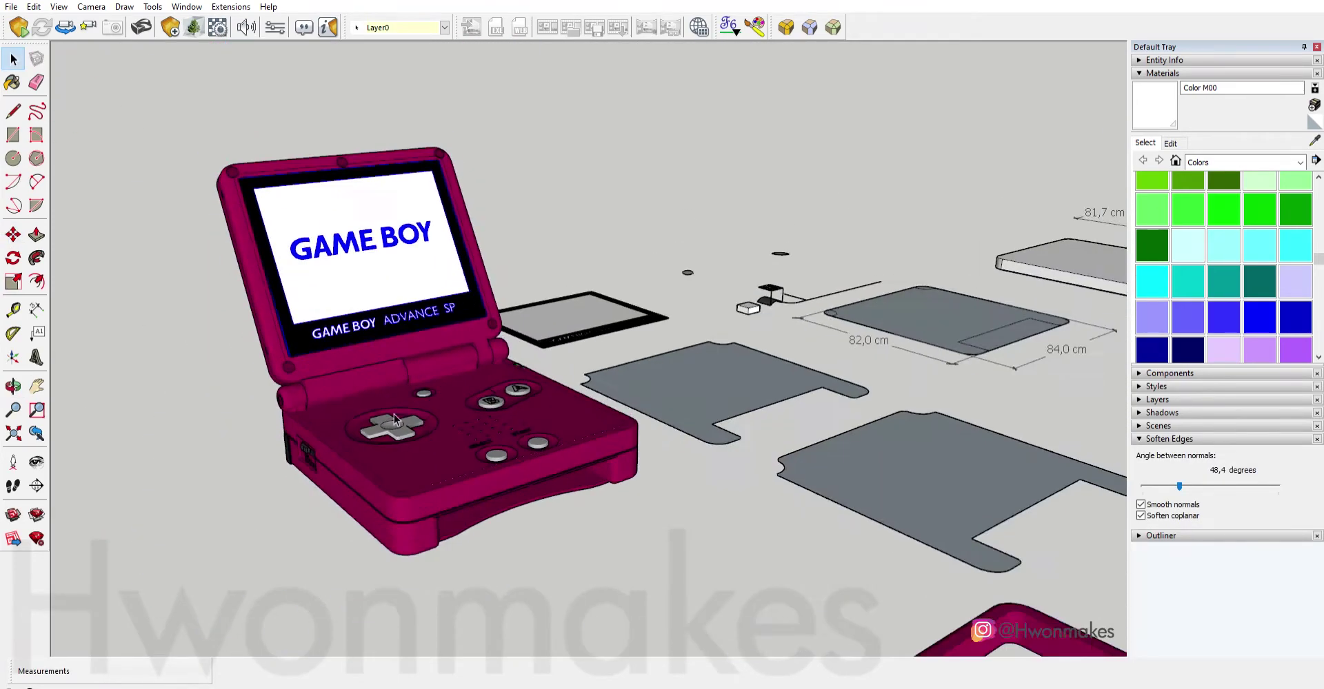
Draw a rectangle on the side wall of the pink lower body.
{"action": "scroll", "coordinate": [357, 288], "scroll_direction": "up", "scroll_amount": 4}
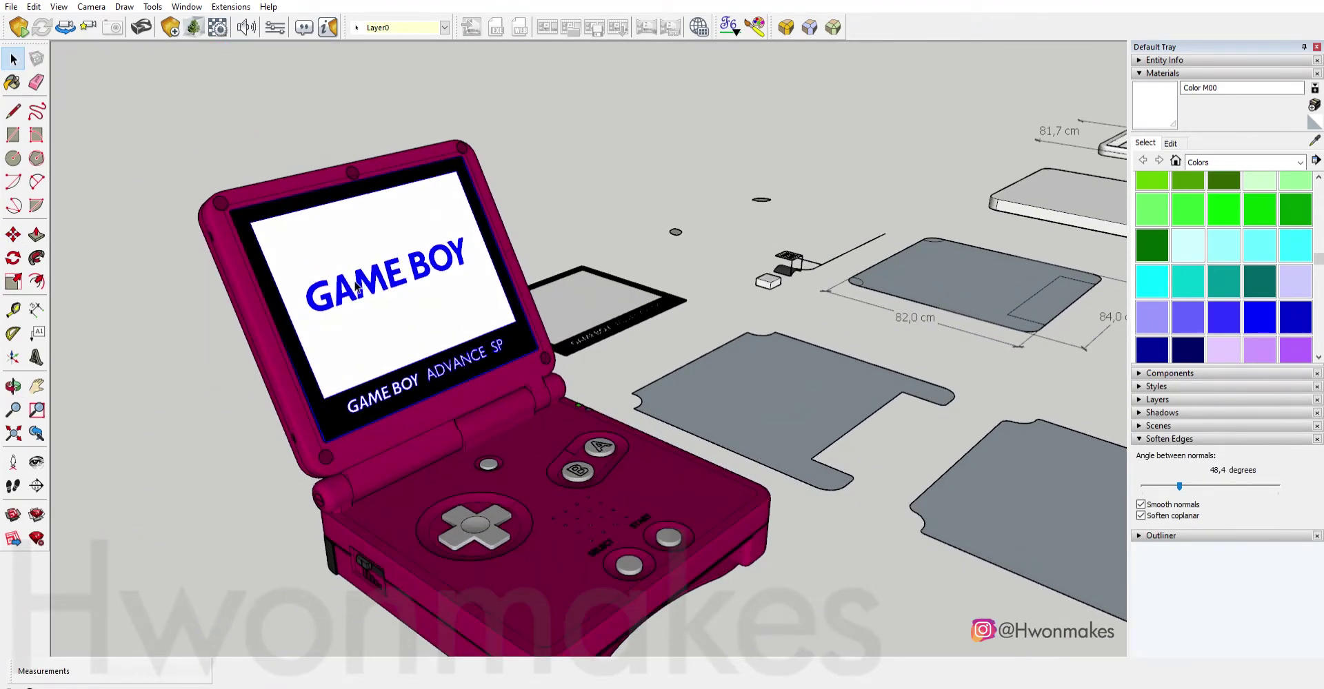
{"action": "scroll", "coordinate": [357, 288], "scroll_direction": "down", "scroll_amount": 2}
{"action": "scroll", "coordinate": [526, 475], "scroll_direction": "up", "scroll_amount": 8}
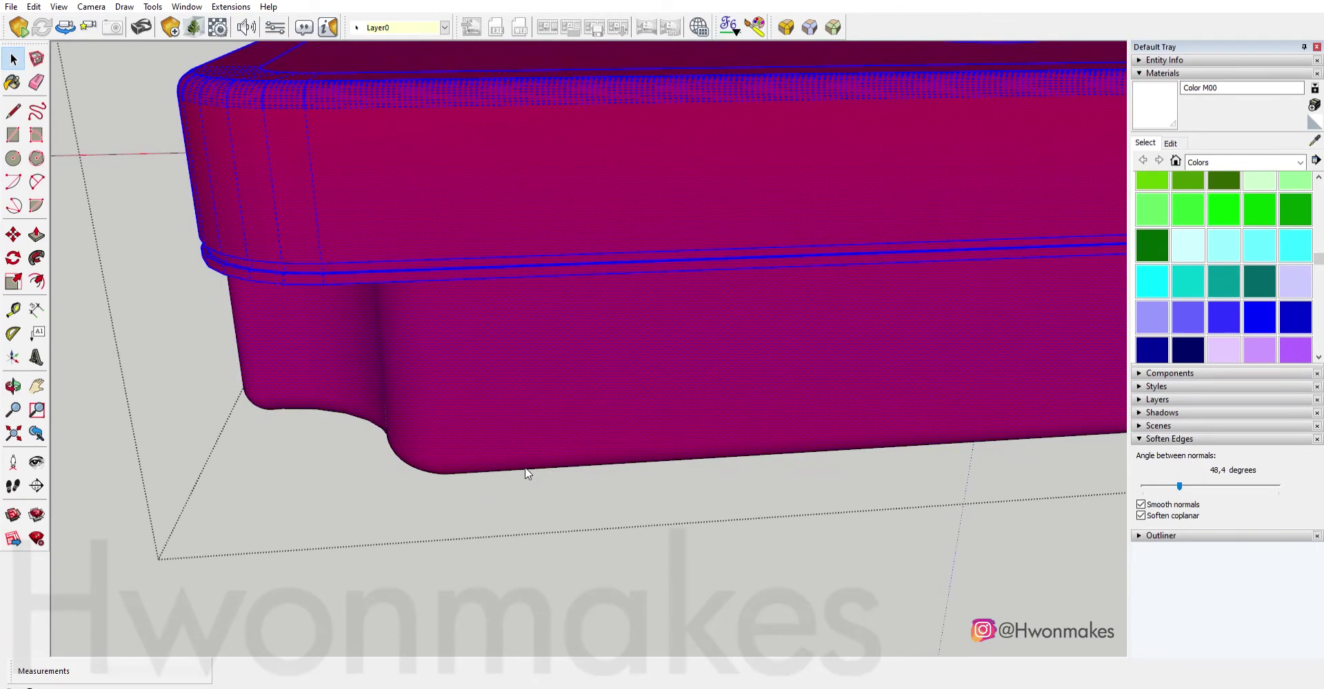
{"action": "scroll", "coordinate": [537, 444], "scroll_direction": "down", "scroll_amount": 3}
{"action": "left_click", "coordinate": [214, 327]}
{"action": "scroll", "coordinate": [432, 316], "scroll_direction": "up", "scroll_amount": 2}
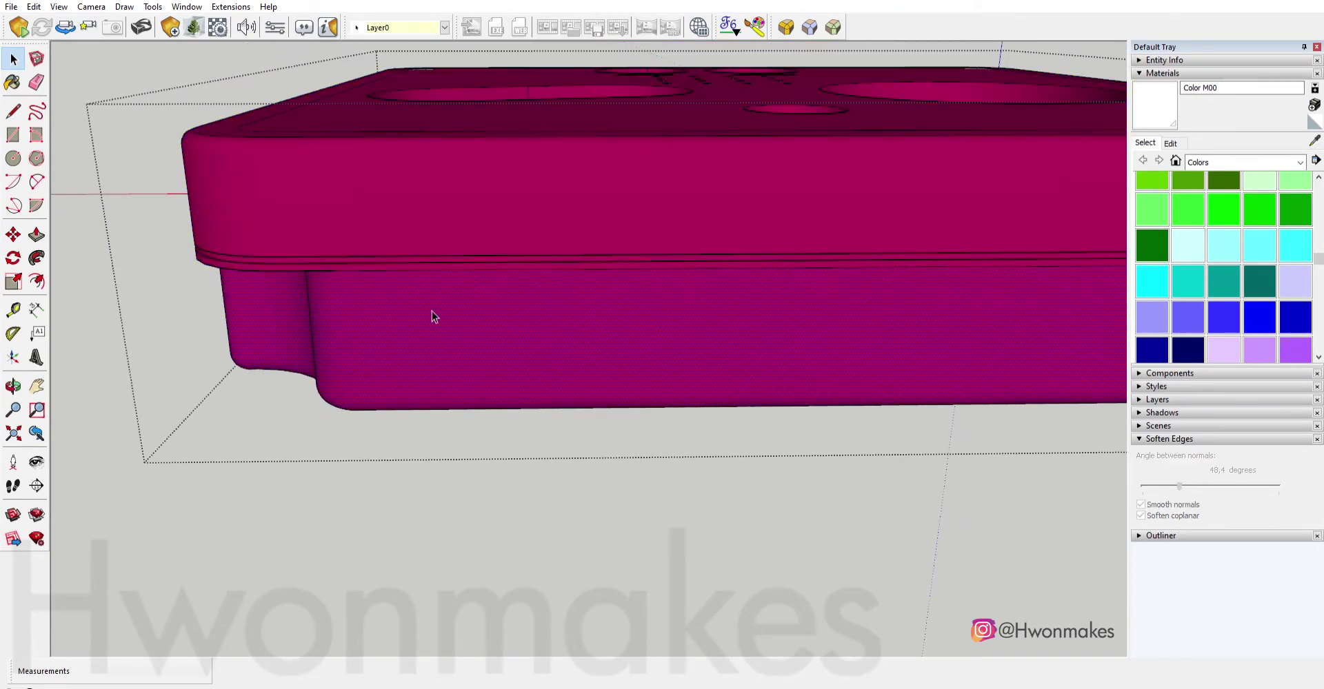
{"action": "key", "text": "r"}
{"action": "scroll", "coordinate": [437, 304], "scroll_direction": "up", "scroll_amount": 2}
{"action": "left_click", "coordinate": [403, 252]}
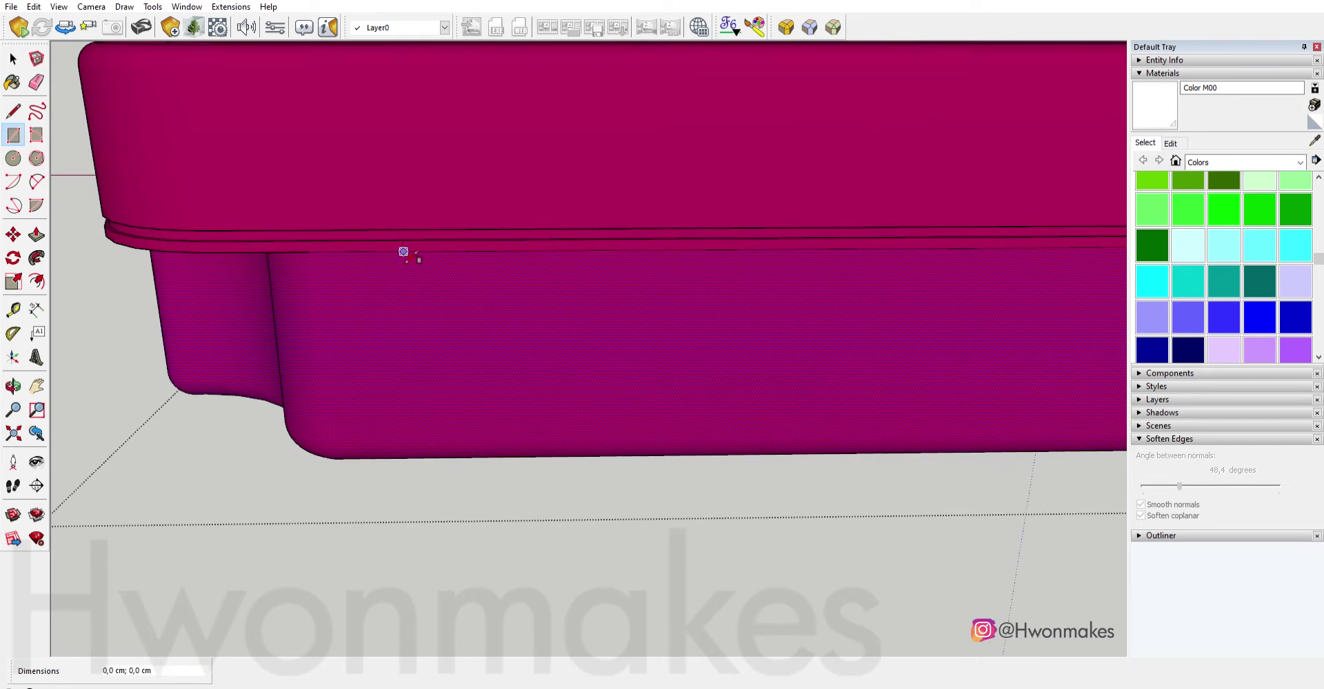
{"action": "left_click", "coordinate": [491, 417]}
Push the rectangle inward to form a shallow recess.
{"action": "key", "text": "p"}
{"action": "middle_click_drag", "start_coordinate": [491, 417], "coordinate": [464, 379]}
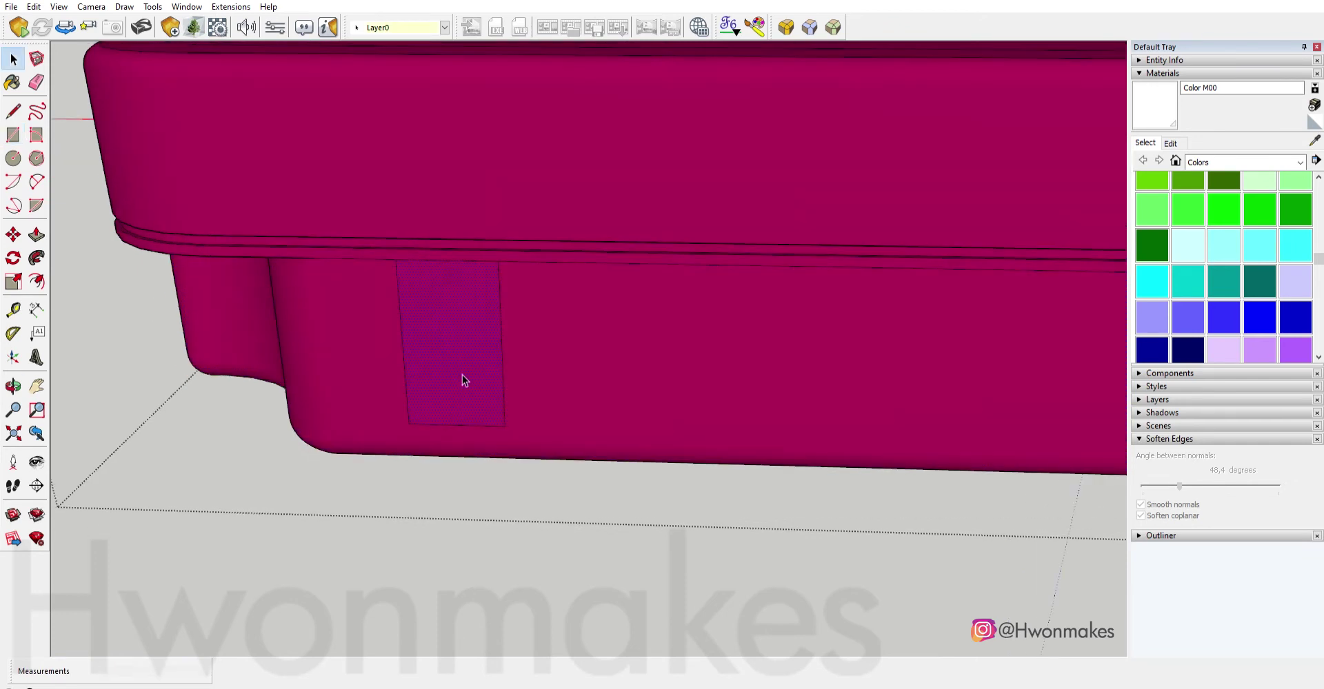
{"action": "left_click", "coordinate": [464, 379]}
{"action": "left_click", "coordinate": [484, 336]}
{"action": "scroll", "coordinate": [484, 338], "scroll_direction": "up", "scroll_amount": 2}
{"action": "scroll", "coordinate": [423, 473], "scroll_direction": "up", "scroll_amount": 2}
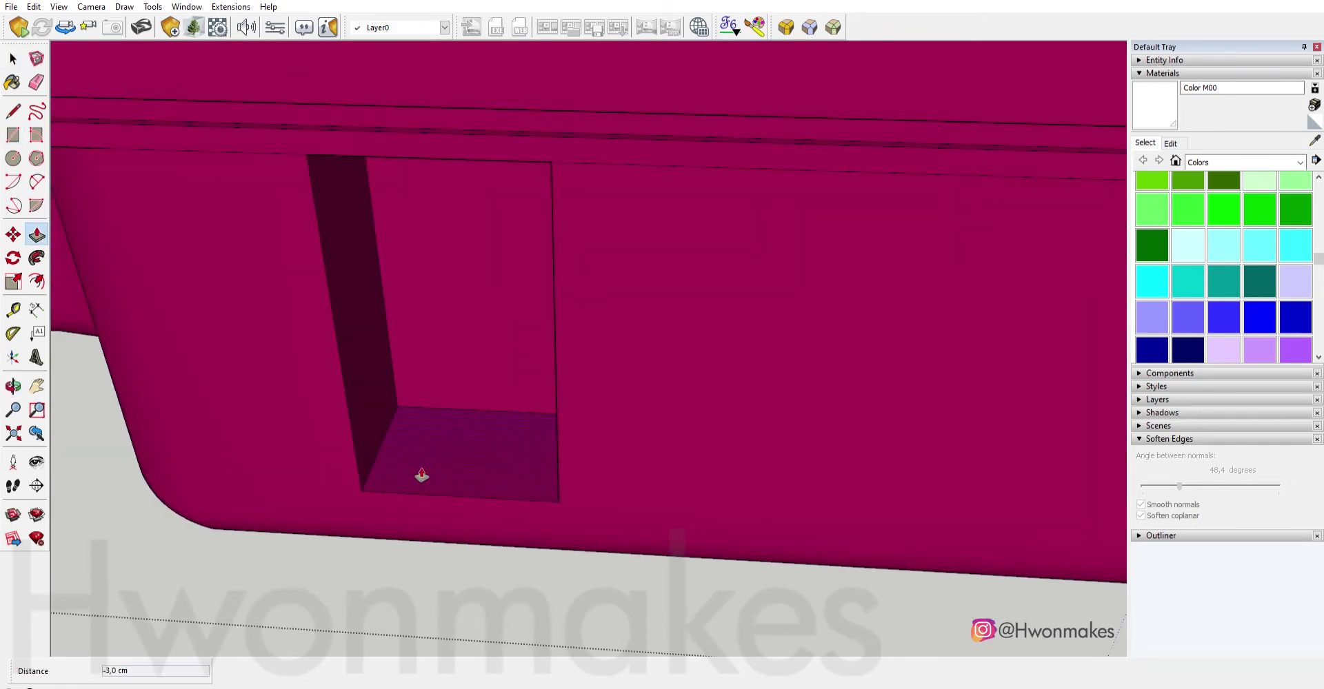
{"action": "key", "text": "space"}
{"action": "scroll", "coordinate": [411, 490], "scroll_direction": "down", "scroll_amount": 2}
Push the recess face deeper into the body.
{"action": "key", "text": "p"}
{"action": "scroll", "coordinate": [424, 416], "scroll_direction": "down", "scroll_amount": 2}
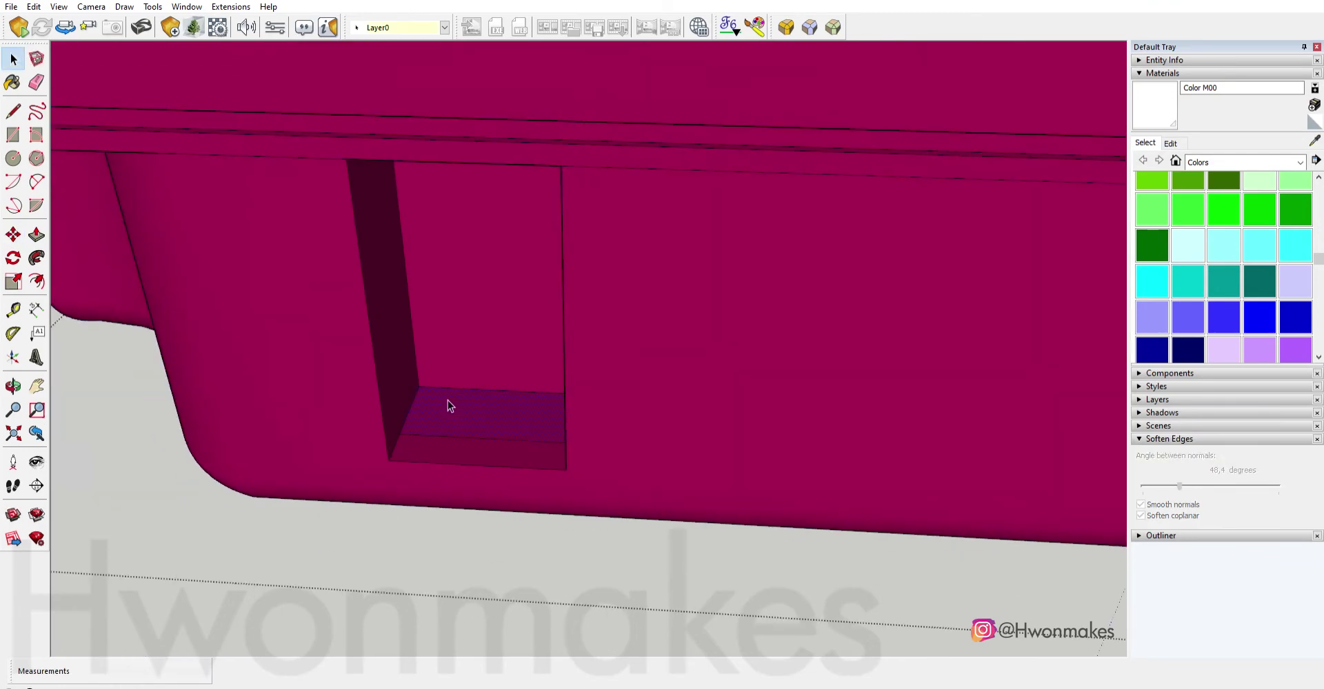
{"action": "left_click", "coordinate": [445, 403]}
{"action": "middle_click_drag", "start_coordinate": [444, 403], "coordinate": [458, 371]}
{"action": "left_click", "coordinate": [459, 371]}
{"action": "mouse_move", "coordinate": [511, 284]}
{"action": "middle_mouse_down"}
{"action": "mouse_move", "coordinate": [689, 131]}
{"action": "mouse_move", "coordinate": [672, 108]}
{"action": "middle_mouse_up"}
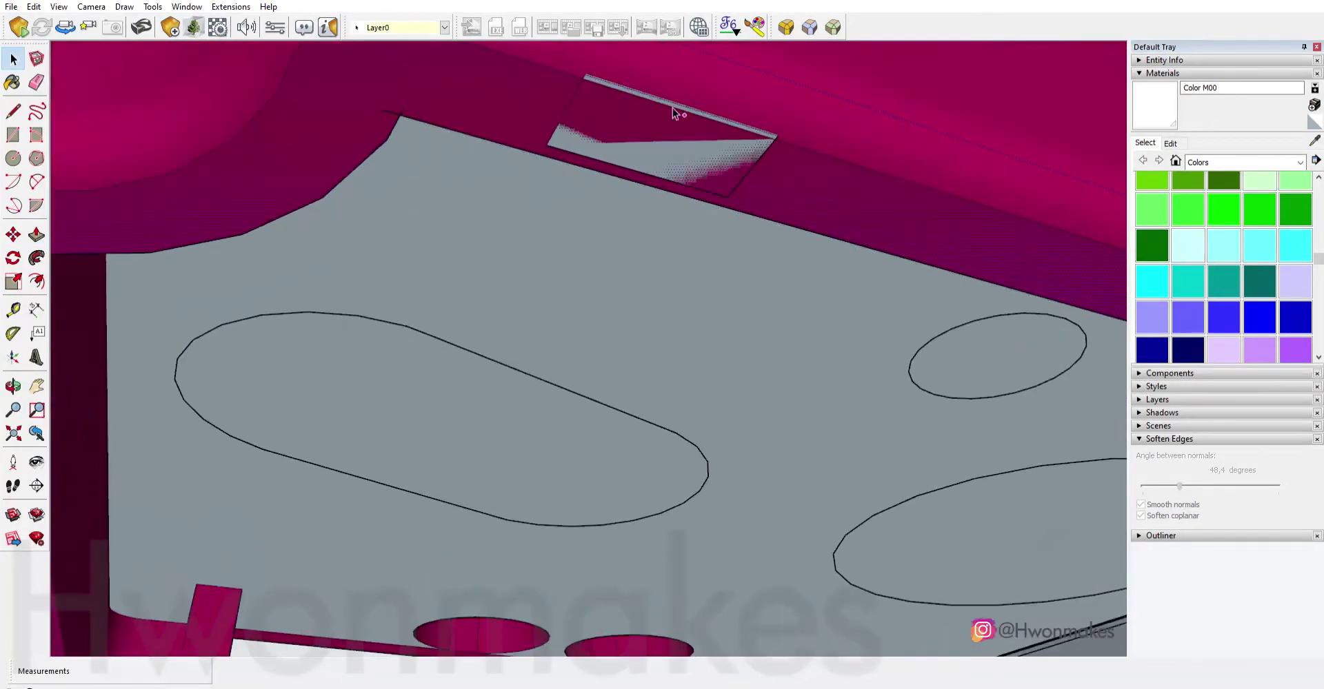
{"action": "scroll", "coordinate": [452, 465], "scroll_direction": "up", "scroll_amount": 3}
Push the recess face 2,0 cm further so the slot opens through the body.
{"action": "key", "text": "space"}
{"action": "scroll", "coordinate": [453, 471], "scroll_direction": "down", "scroll_amount": 2}
{"action": "key", "text": "p"}
{"action": "scroll", "coordinate": [340, 473], "scroll_direction": "up", "scroll_amount": 3}
{"action": "left_click", "coordinate": [446, 394]}
{"action": "scroll", "coordinate": [446, 394], "scroll_direction": "down", "scroll_amount": 3}
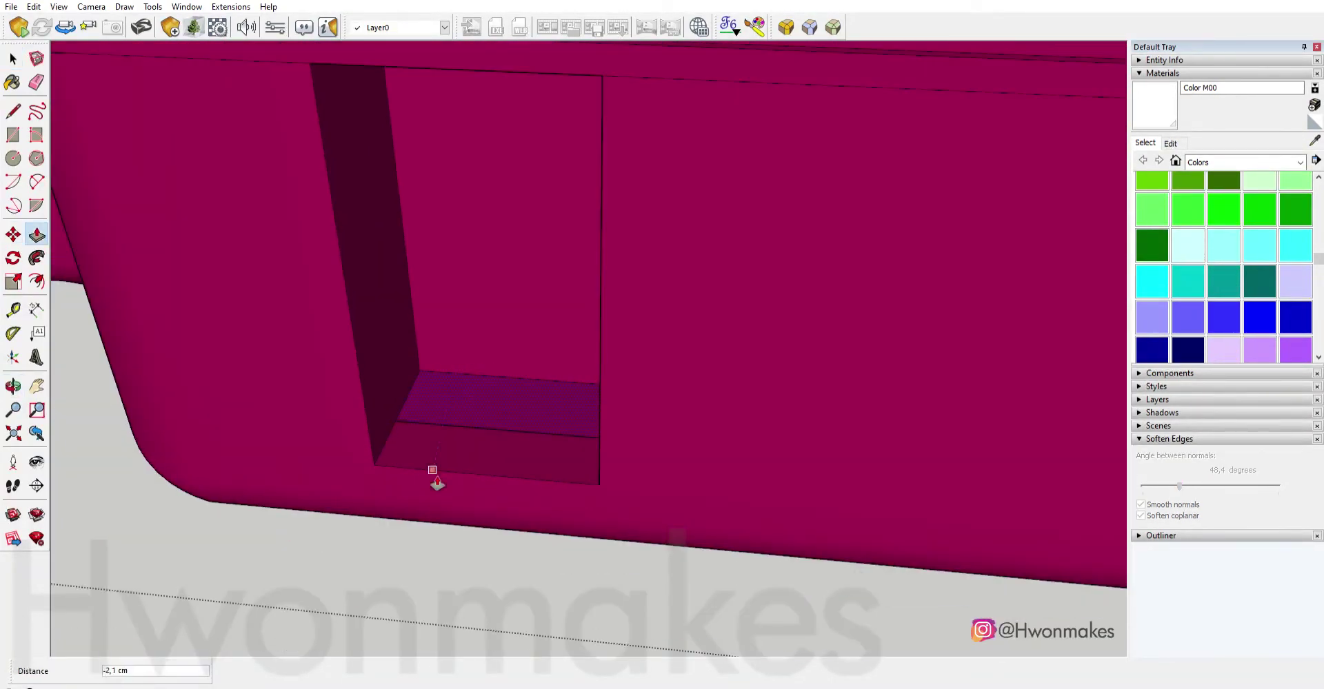
{"action": "middle_click_drag", "start_coordinate": [435, 467], "coordinate": [526, 269]}
{"action": "left_click", "coordinate": [526, 268]}
{"action": "scroll", "coordinate": [438, 526], "scroll_direction": "up", "scroll_amount": 3}
{"action": "scroll", "coordinate": [591, 172], "scroll_direction": "down", "scroll_amount": 3}
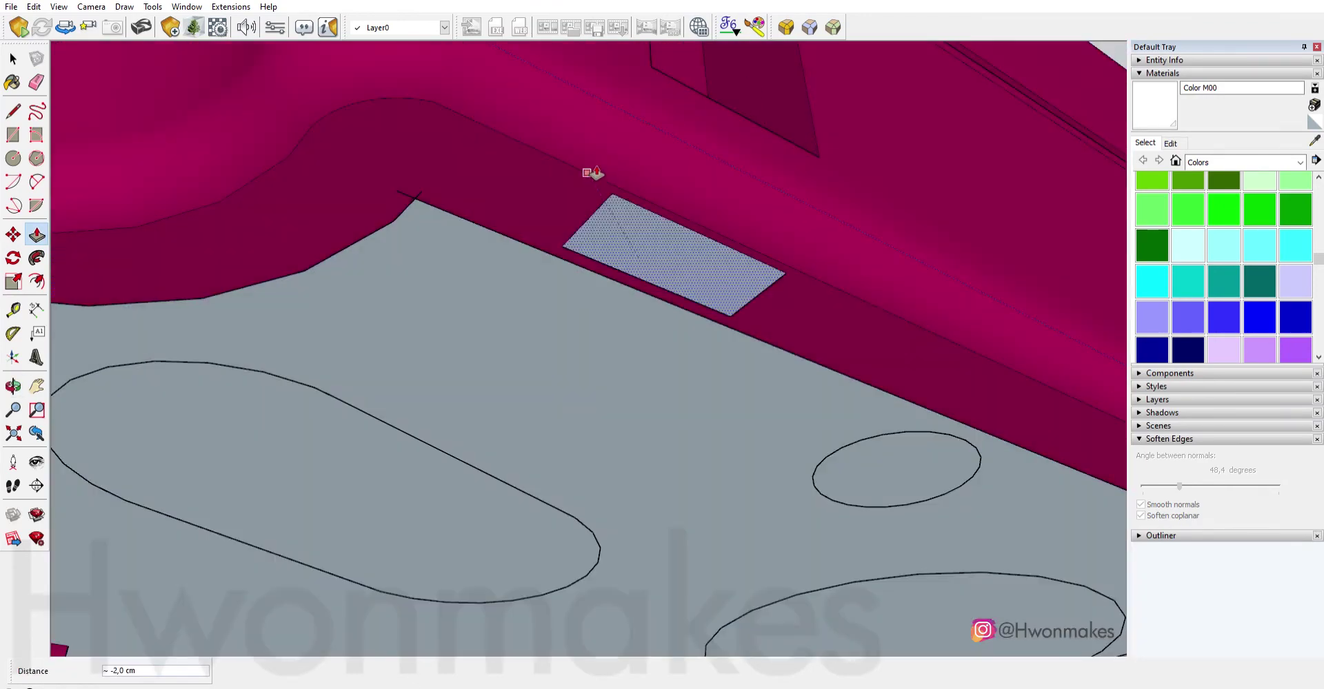
{"action": "key", "text": "space"}
{"action": "scroll", "coordinate": [723, 283], "scroll_direction": "down", "scroll_amount": 3}
{"action": "middle_click_drag", "start_coordinate": [722, 282], "coordinate": [684, 251]}
Start an edge at the opening's corner and select the slanted strip face around the recess.
{"action": "scroll", "coordinate": [684, 251], "scroll_direction": "up", "scroll_amount": 3}
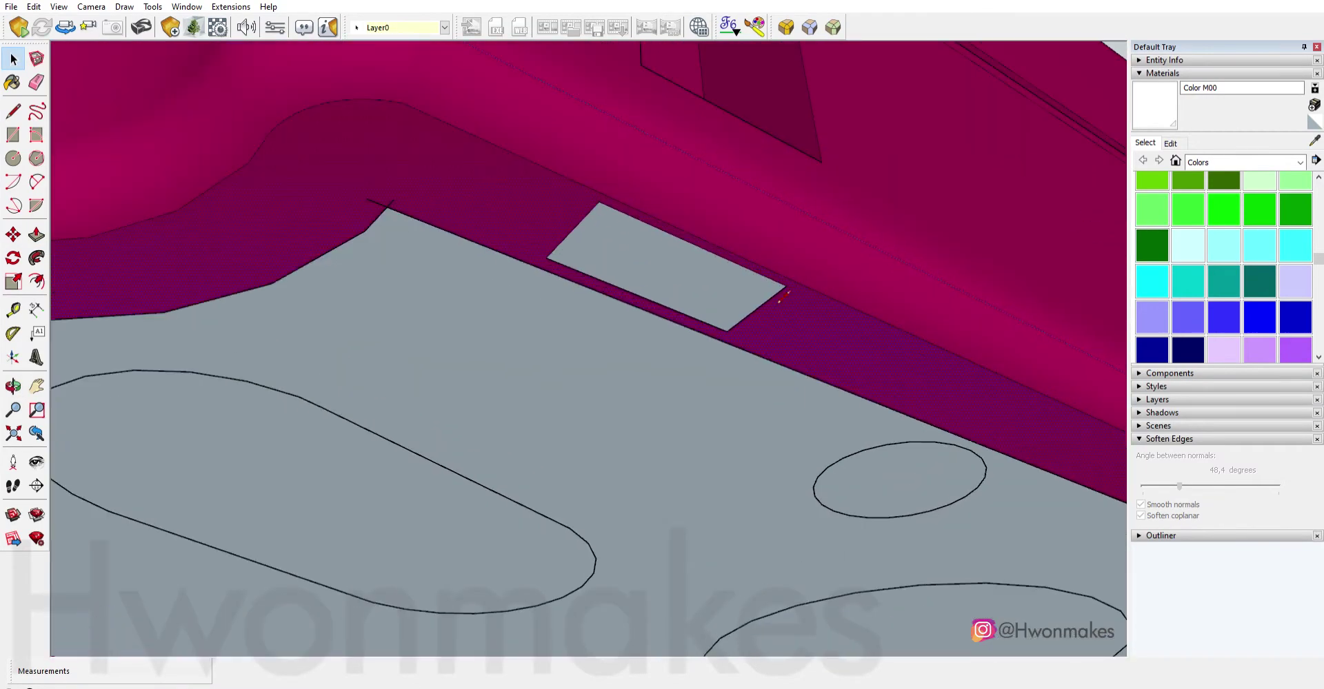
{"action": "key", "text": "l"}
{"action": "left_click", "coordinate": [793, 281]}
{"action": "middle_click_drag", "start_coordinate": [793, 275], "coordinate": [738, 316]}
{"action": "key", "text": "space"}
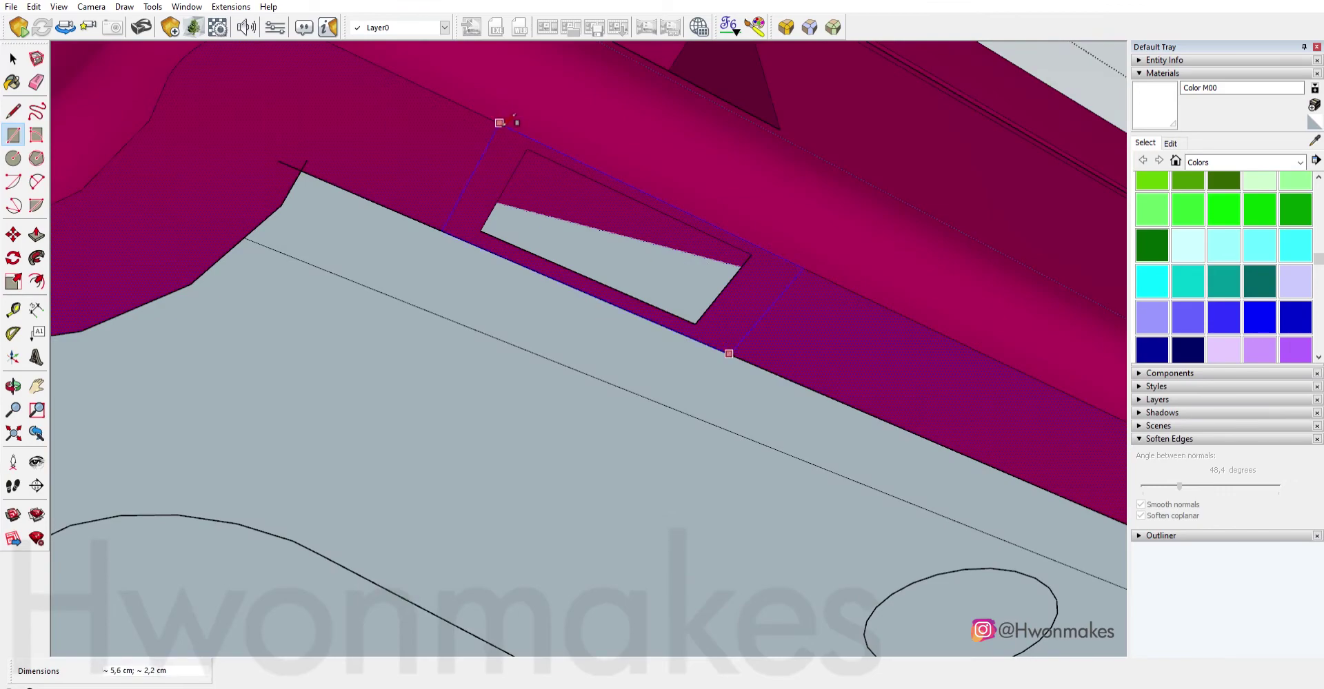
{"action": "left_click", "coordinate": [600, 259]}
{"action": "scroll", "coordinate": [597, 222], "scroll_direction": "down", "scroll_amount": 3}
{"action": "middle_click_drag", "start_coordinate": [596, 222], "coordinate": [873, 309]}
{"action": "scroll", "coordinate": [873, 308], "scroll_direction": "up", "scroll_amount": 2}
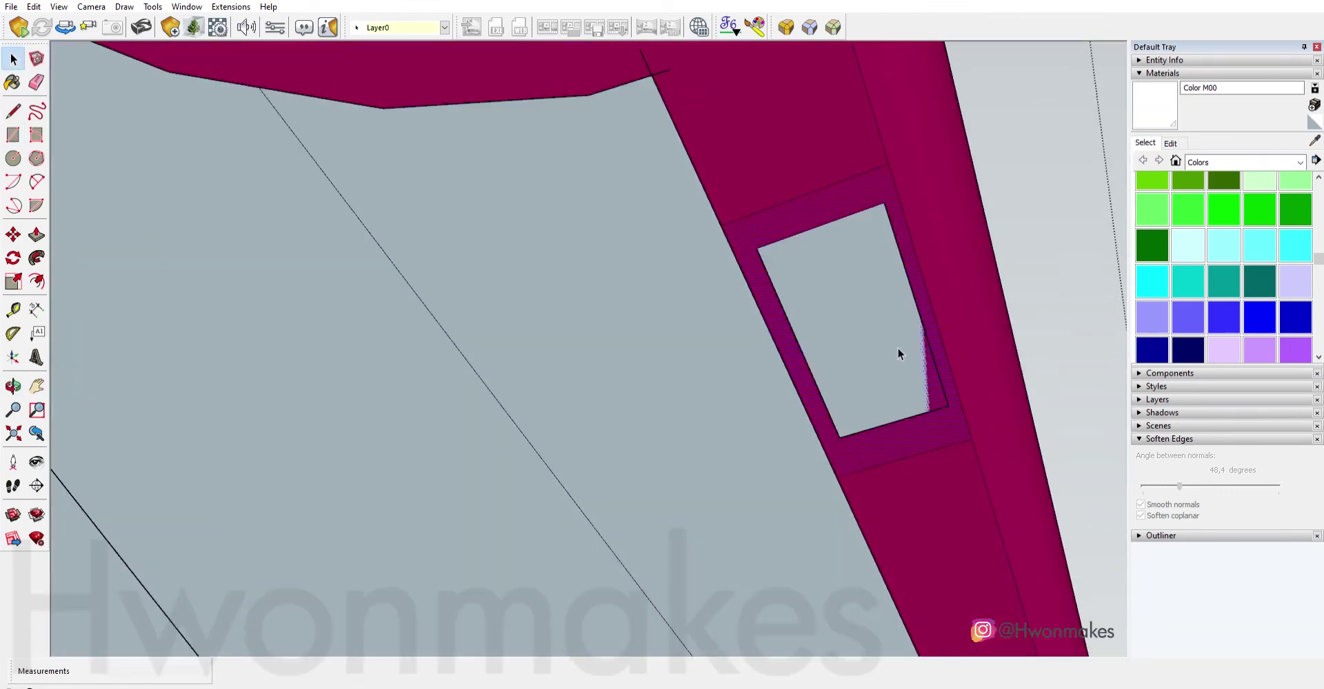
{"action": "mouse_move", "coordinate": [898, 353]}
{"action": "middle_mouse_down"}
{"action": "mouse_move", "coordinate": [887, 281]}
{"action": "mouse_move", "coordinate": [789, 275]}
{"action": "middle_mouse_up"}
Attempt a line and a rectangle at the plate's corners, then get closer to the opening frame.
{"action": "key", "text": "l"}
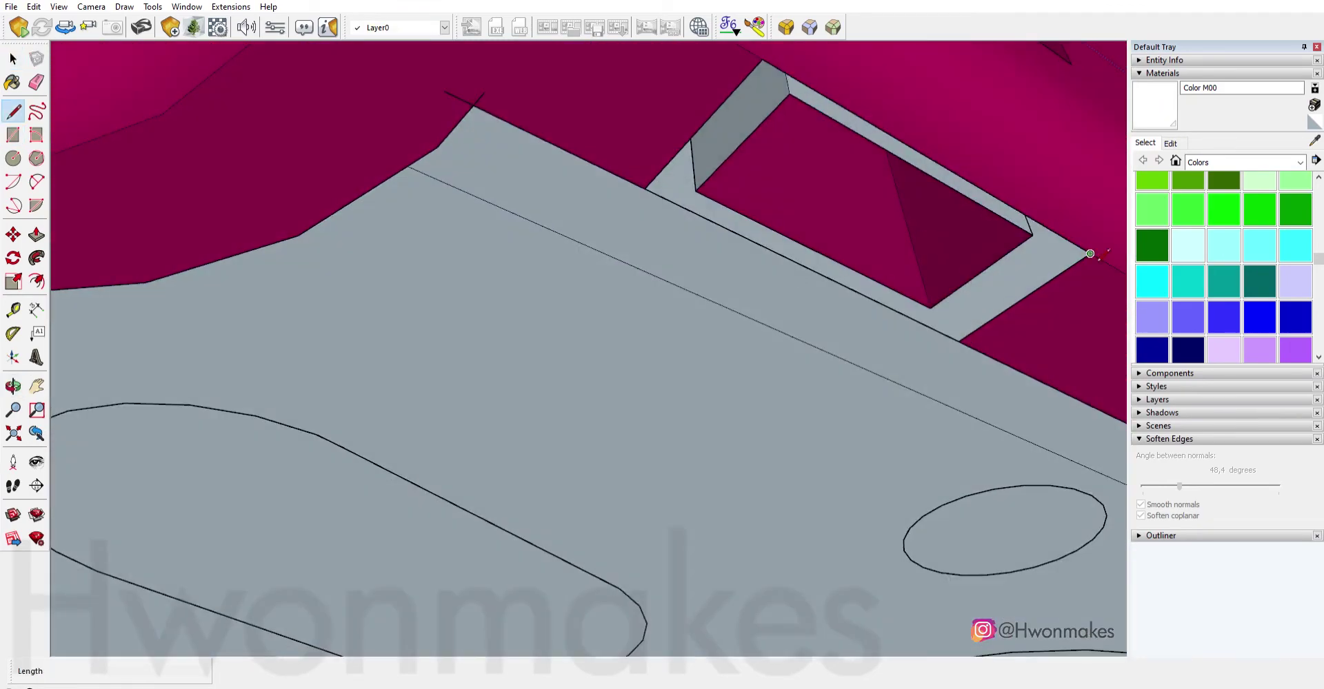
{"action": "left_click", "coordinate": [929, 232]}
{"action": "key", "text": "r"}
{"action": "left_click", "coordinate": [763, 63]}
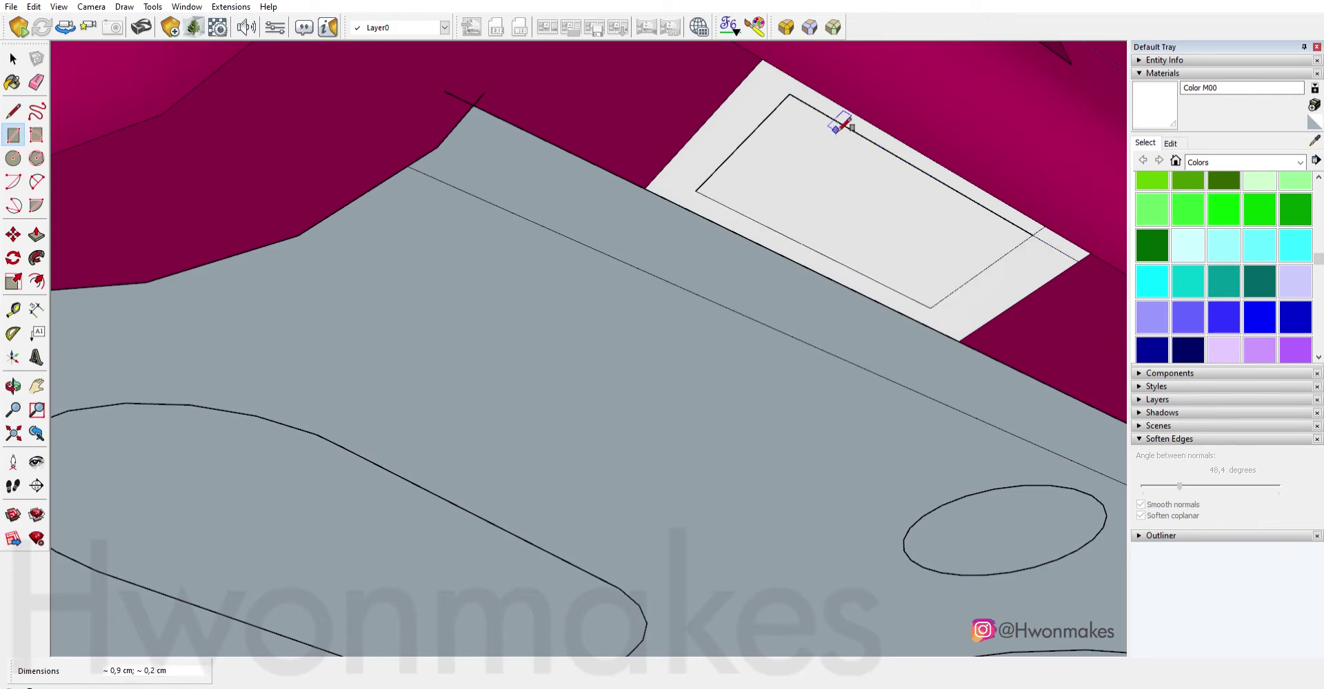
{"action": "key", "text": "Escape"}
{"action": "left_click", "coordinate": [695, 190]}
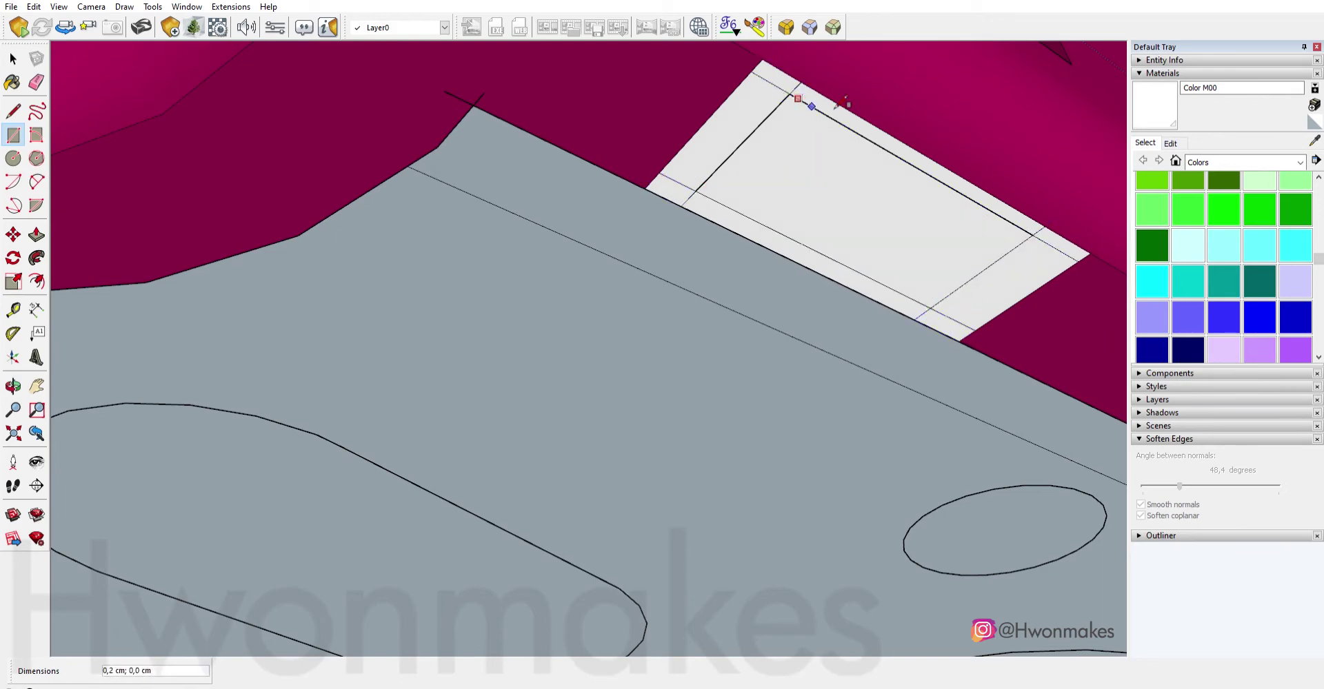
{"action": "key", "text": "space"}
{"action": "mouse_move", "coordinate": [813, 164]}
{"action": "middle_mouse_down"}
{"action": "mouse_move", "coordinate": [519, 491]}
{"action": "mouse_move", "coordinate": [649, 466]}
{"action": "middle_mouse_up"}
{"action": "key", "text": "space"}
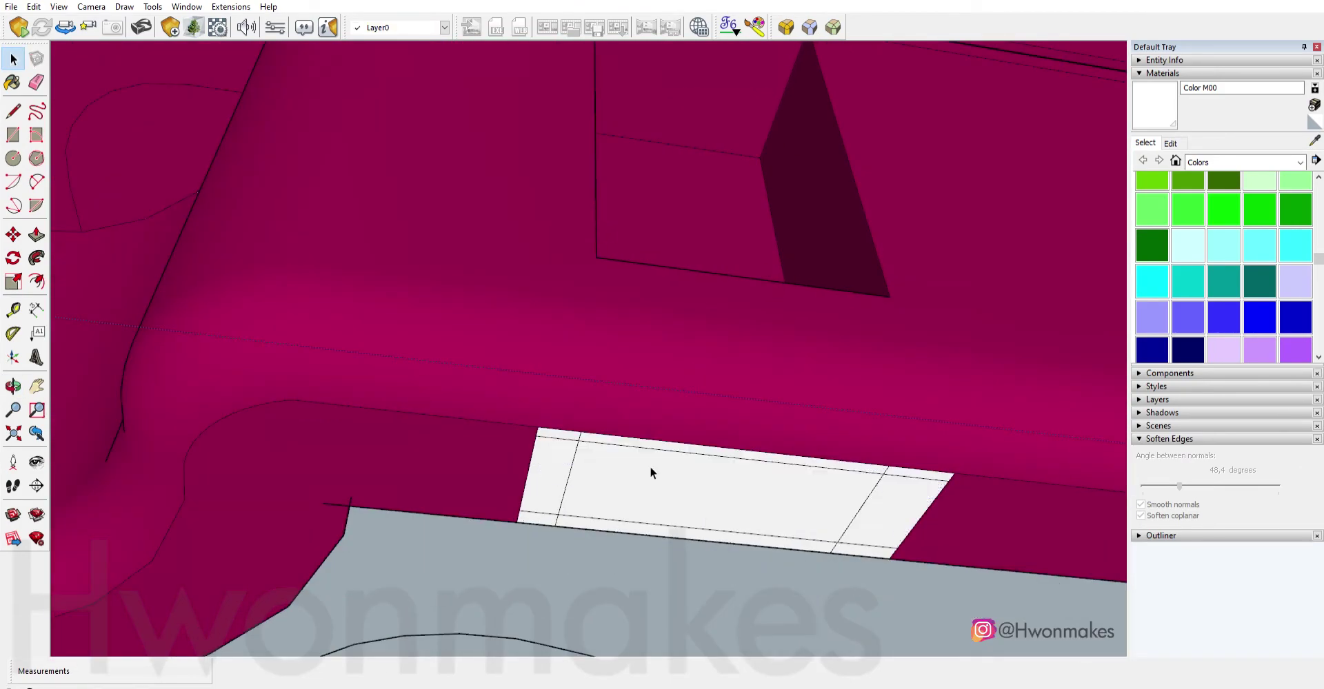
{"action": "scroll", "coordinate": [688, 366], "scroll_direction": "up", "scroll_amount": 3}
{"action": "mouse_move", "coordinate": [688, 366]}
{"action": "middle_mouse_down", "text": "shift"}
{"action": "mouse_move", "coordinate": [641, 424]}
{"action": "mouse_move", "coordinate": [742, 296]}
{"action": "mouse_move", "coordinate": [774, 417]}
{"action": "mouse_move", "coordinate": [822, 460]}
{"action": "middle_mouse_up", "text": "shift"}
Draw edges from the frame's corner to close the bevelled frame faces around the opening.
{"action": "key", "text": "l"}
{"action": "left_click", "coordinate": [735, 321]}
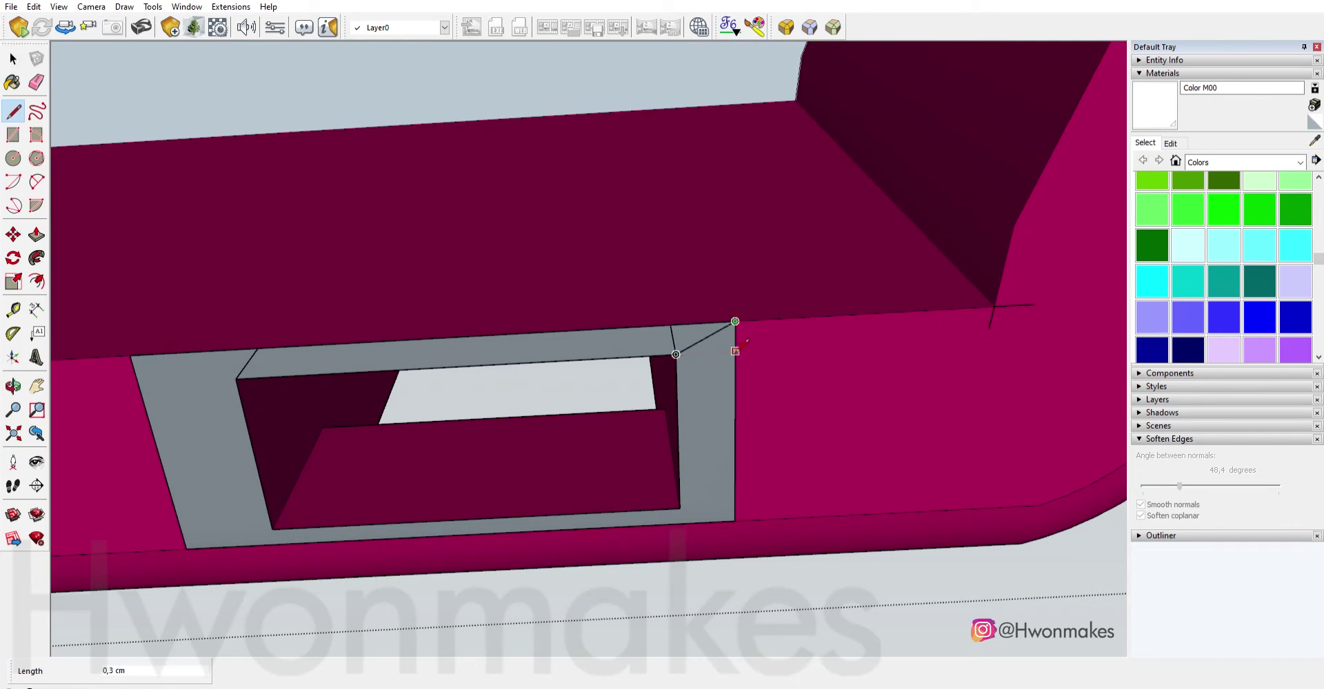
{"action": "left_click", "coordinate": [236, 378]}
{"action": "left_click", "coordinate": [272, 529]}
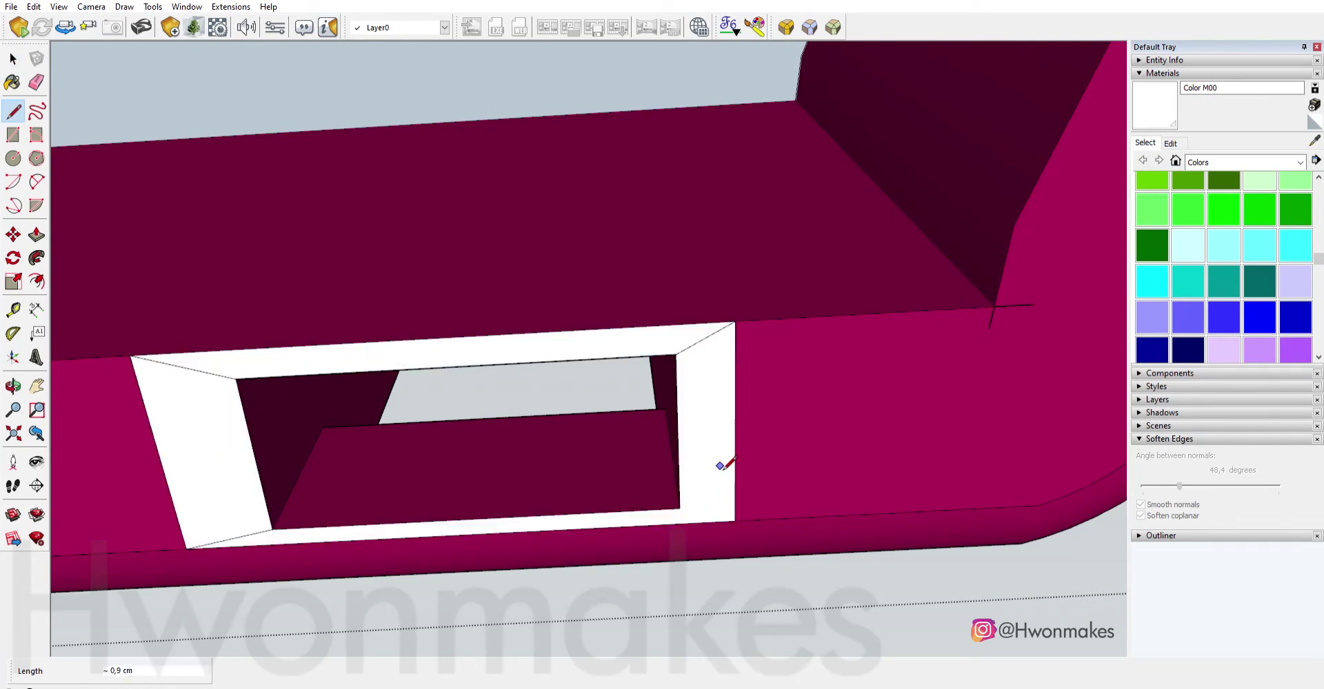
{"action": "key", "text": "b"}
{"action": "scroll", "coordinate": [535, 334], "scroll_direction": "down", "scroll_amount": 5}
Select the geometry around the existing side slot of the case.
{"action": "left_click", "coordinate": [644, 444]}
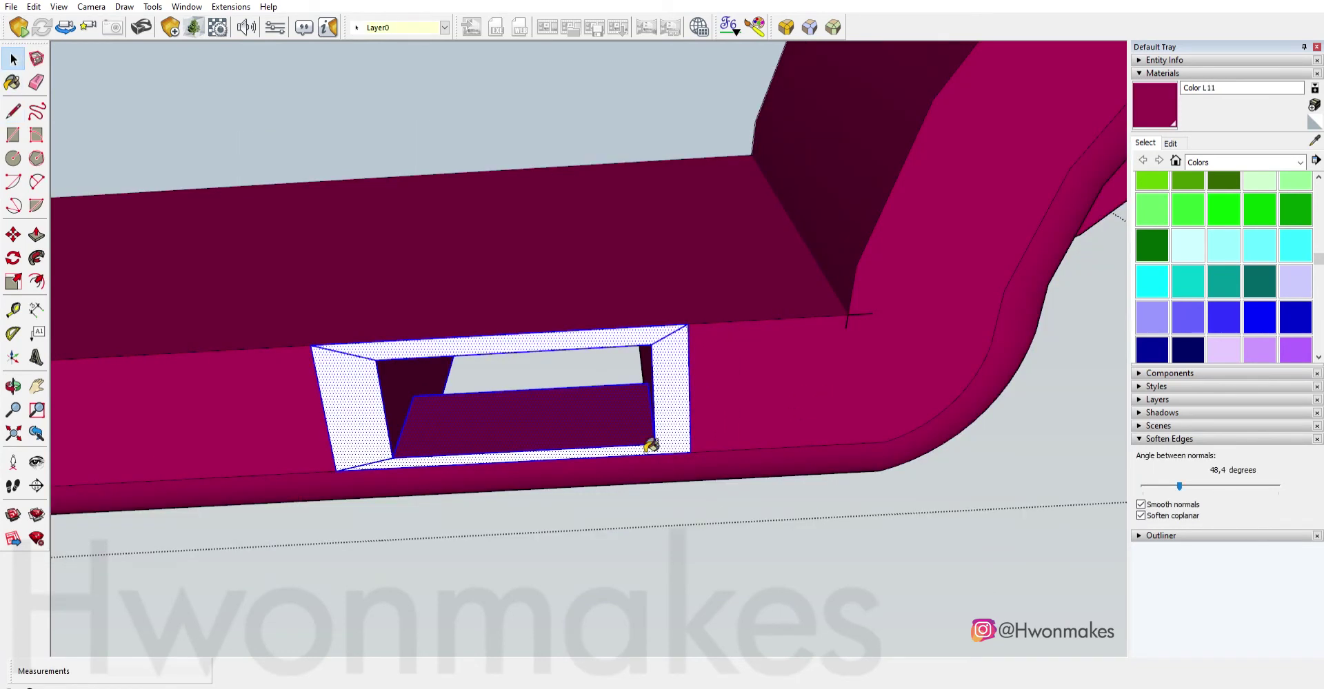
{"action": "mouse_move", "coordinate": [644, 444]}
{"action": "middle_mouse_down"}
{"action": "mouse_move", "coordinate": [434, 393]}
{"action": "mouse_move", "coordinate": [672, 293]}
{"action": "mouse_move", "coordinate": [508, 526]}
{"action": "middle_mouse_up"}
{"action": "key", "text": "space"}
{"action": "left_click_drag", "start_coordinate": [384, 237], "coordinate": [535, 530]}
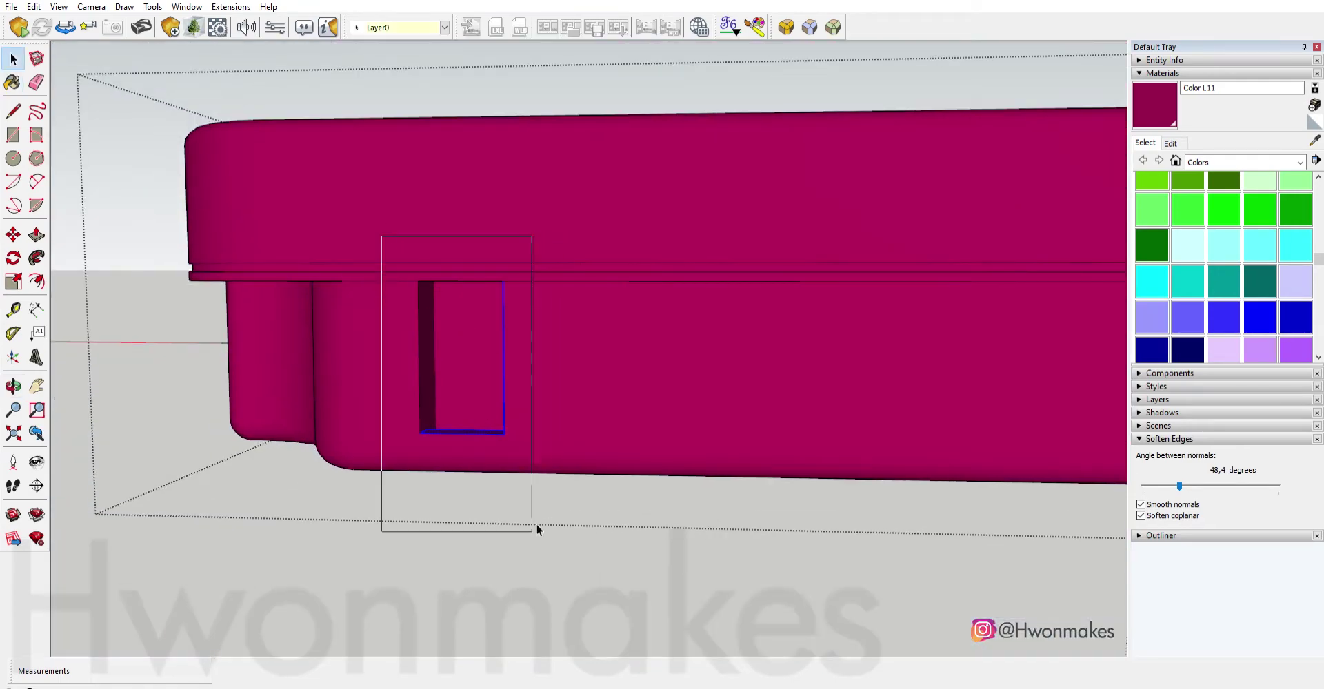
{"action": "mouse_move", "coordinate": [535, 529]}
{"action": "middle_mouse_down"}
{"action": "mouse_move", "coordinate": [600, 545]}
{"action": "mouse_move", "coordinate": [531, 446]}
{"action": "middle_mouse_up"}
{"action": "scroll", "coordinate": [531, 446], "scroll_direction": "down", "scroll_amount": 3}
{"action": "scroll", "coordinate": [413, 469], "scroll_direction": "up", "scroll_amount": 1}
Measure the length along the case side next to the slot.
{"action": "key", "text": "m"}
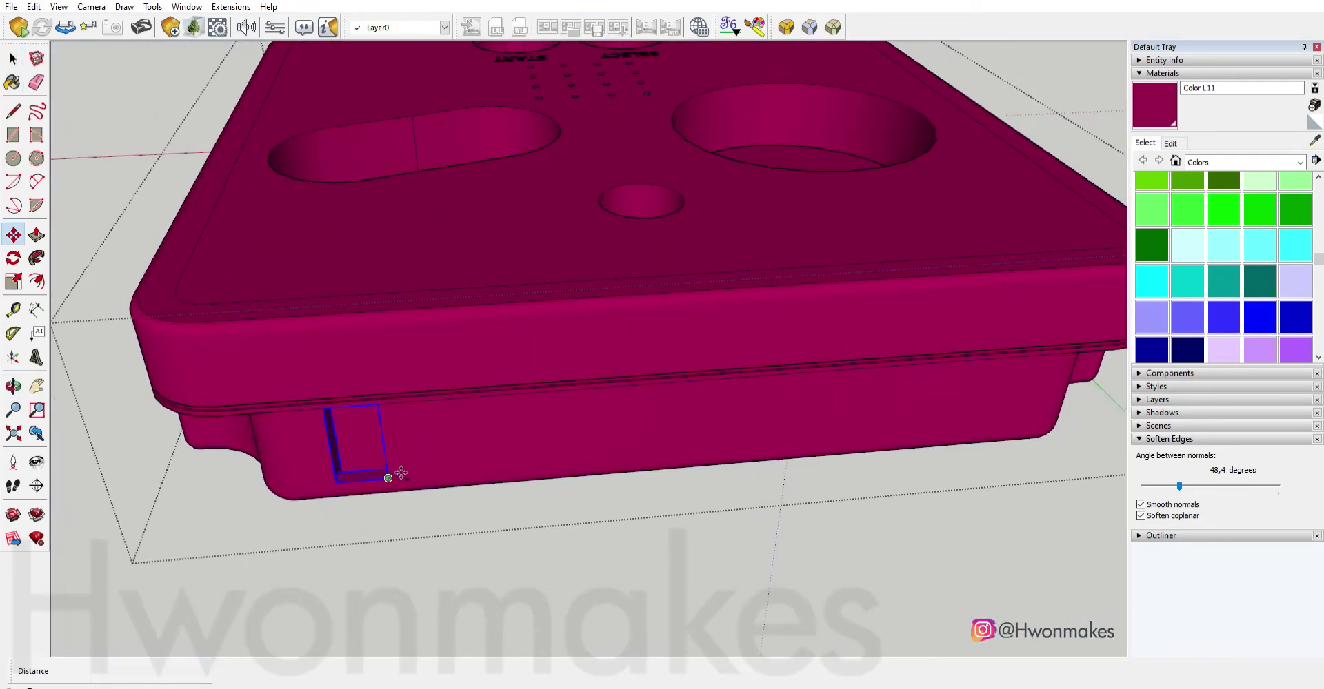
{"action": "scroll", "coordinate": [1017, 420], "scroll_direction": "down", "scroll_amount": 2}
{"action": "middle_click_drag", "start_coordinate": [1017, 421], "coordinate": [414, 372]}
{"action": "left_click", "coordinate": [36, 310]}
{"action": "left_click", "coordinate": [299, 557]}
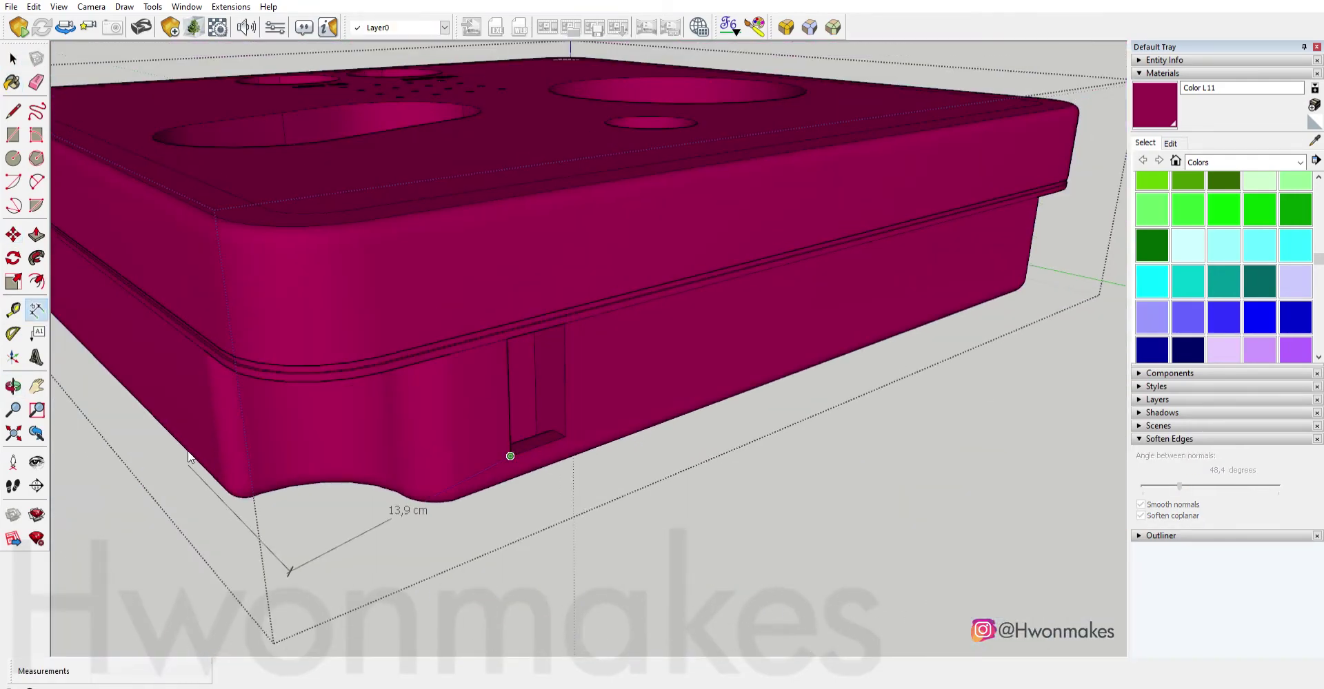
{"action": "scroll", "coordinate": [215, 469], "scroll_direction": "up", "scroll_amount": 2}
{"action": "scroll", "coordinate": [215, 469], "scroll_direction": "down", "scroll_amount": 3}
{"action": "mouse_move", "coordinate": [147, 340]}
{"action": "middle_mouse_down"}
{"action": "mouse_move", "coordinate": [510, 531]}
{"action": "mouse_move", "coordinate": [635, 481]}
{"action": "middle_mouse_up"}
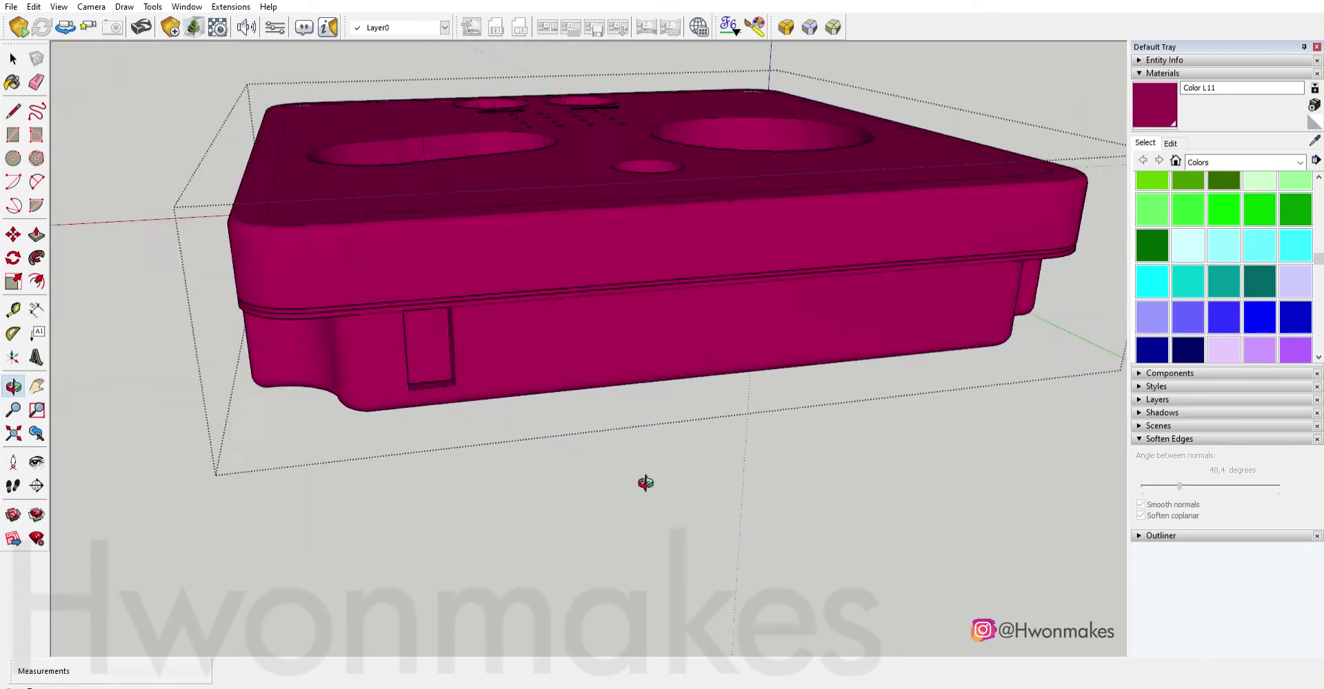
Draw a thin rectangle beside the case using typed dimensions.
{"action": "key", "text": "r"}
{"action": "left_click", "coordinate": [726, 530]}
{"action": "type", "text": "13,7CM;"}
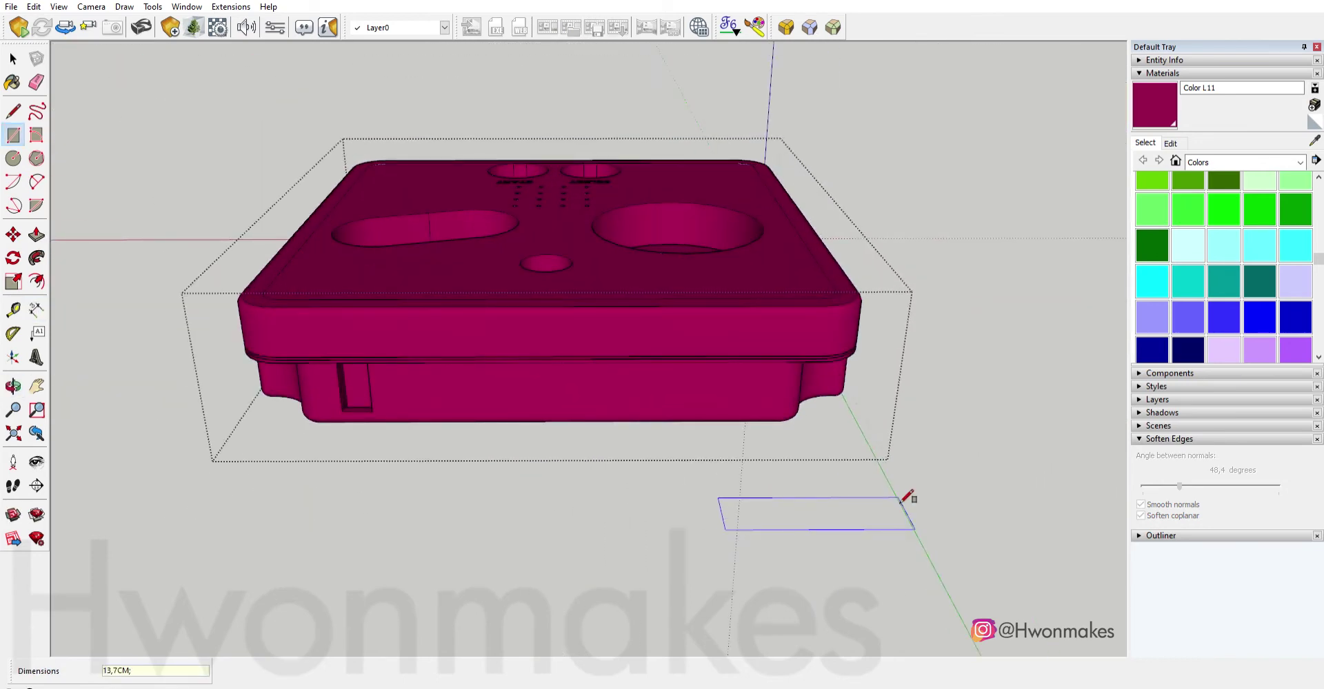
{"action": "key", "text": "Return"}
{"action": "key", "text": "space"}
Move the new box into the side slot of the case.
{"action": "left_click", "coordinate": [803, 491]}
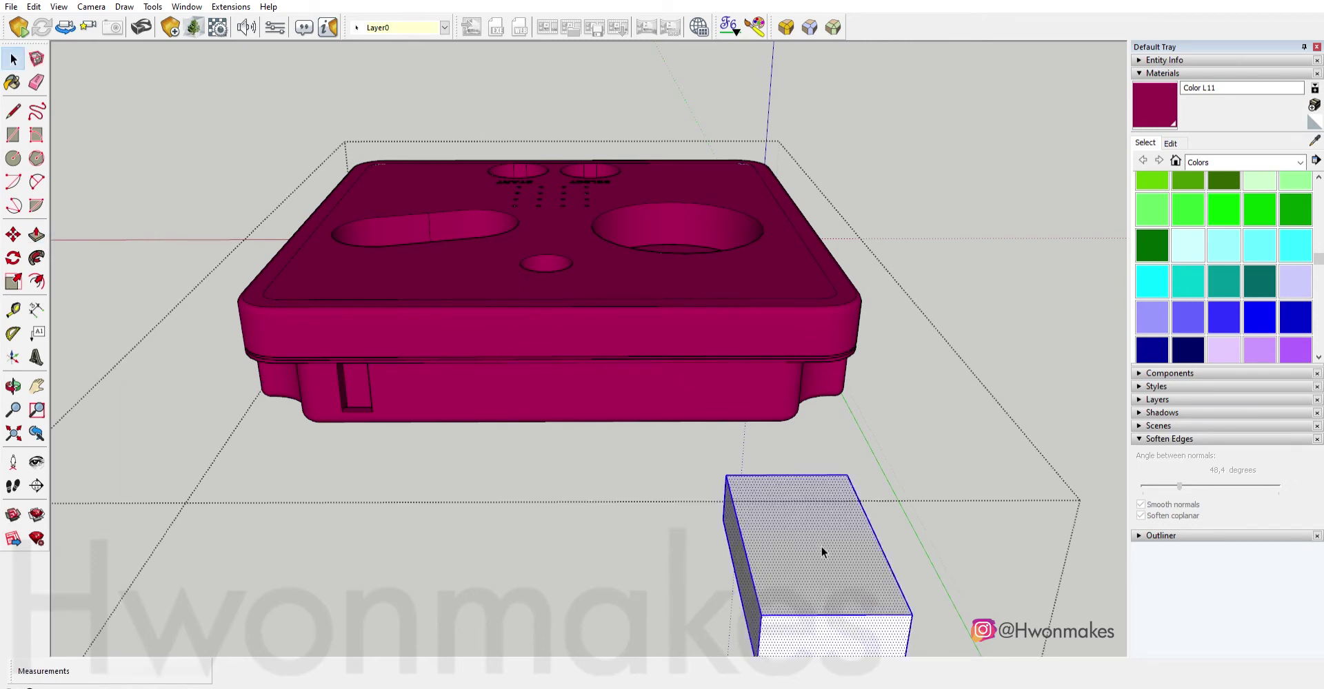
{"action": "middle_click_drag", "start_coordinate": [821, 547], "coordinate": [576, 580]}
{"action": "key", "text": "m"}
{"action": "left_click_drag", "start_coordinate": [576, 580], "coordinate": [876, 557]}
{"action": "mouse_move", "coordinate": [877, 557]}
{"action": "middle_mouse_down"}
{"action": "mouse_move", "coordinate": [872, 284]}
{"action": "mouse_move", "coordinate": [342, 423]}
{"action": "middle_mouse_up"}
{"action": "scroll", "coordinate": [313, 313], "scroll_direction": "up", "scroll_amount": 3}
{"action": "scroll", "coordinate": [481, 463], "scroll_direction": "down", "scroll_amount": 3}
{"action": "left_click", "coordinate": [481, 463]}
{"action": "scroll", "coordinate": [481, 463], "scroll_direction": "up", "scroll_amount": 5}
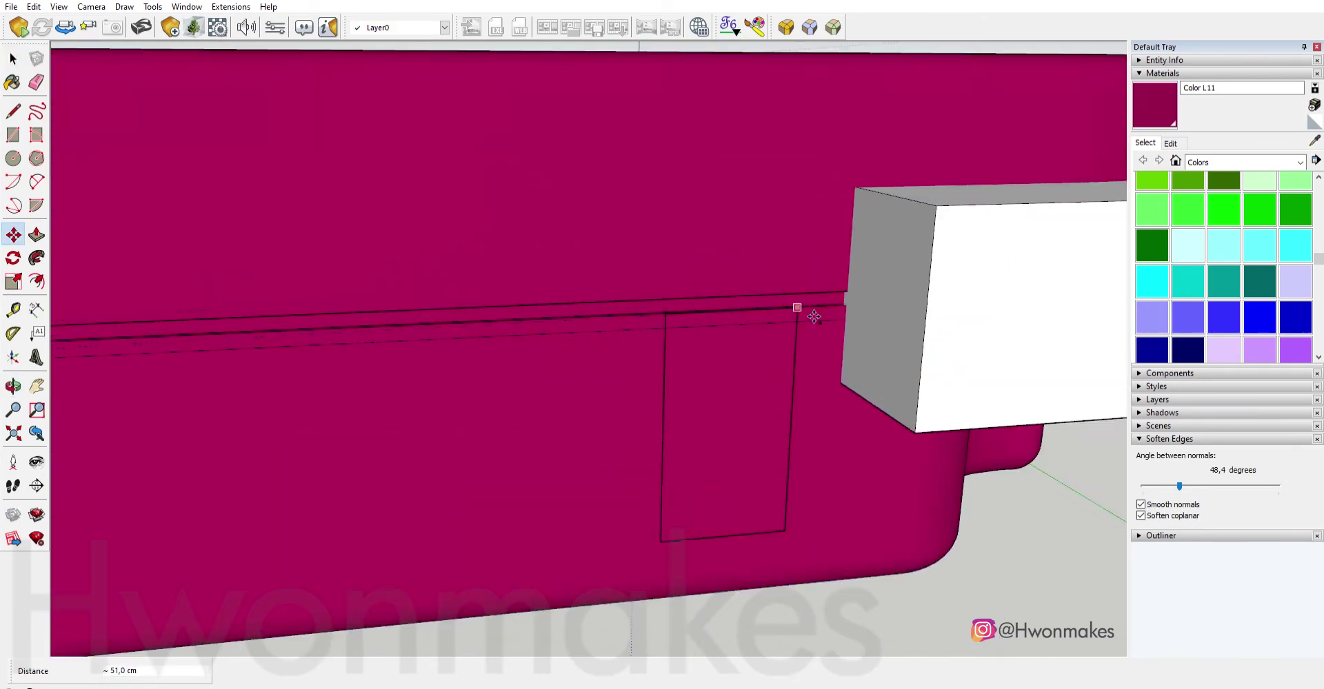
{"action": "scroll", "coordinate": [684, 396], "scroll_direction": "up", "scroll_amount": 3}
{"action": "scroll", "coordinate": [684, 396], "scroll_direction": "down", "scroll_amount": 4}
{"action": "key", "text": "space"}
{"action": "scroll", "coordinate": [684, 396], "scroll_direction": "up", "scroll_amount": 2}
{"action": "scroll", "coordinate": [756, 346], "scroll_direction": "down", "scroll_amount": 5}
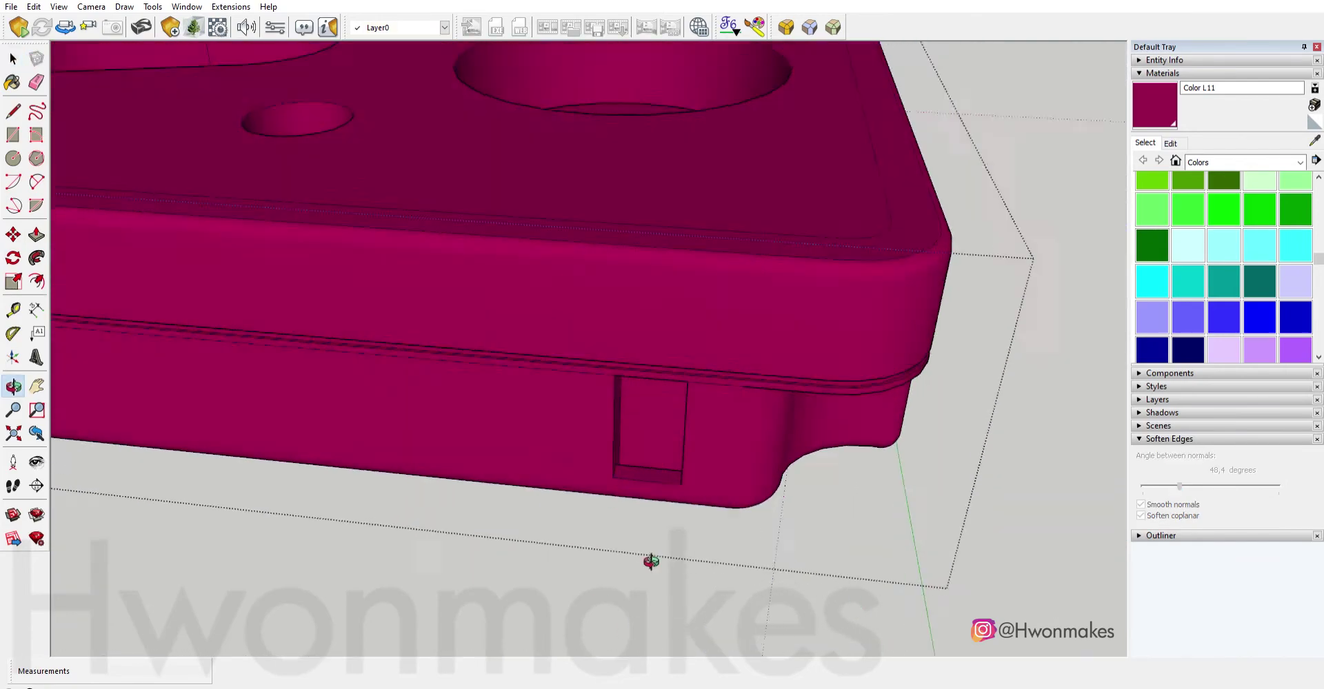
Select the box in the slot and paint it the darker L16 magenta.
{"action": "middle_click_drag", "start_coordinate": [642, 557], "coordinate": [652, 334]}
{"action": "scroll", "coordinate": [652, 333], "scroll_direction": "up", "scroll_amount": 5}
{"action": "left_click_drag", "start_coordinate": [397, 212], "coordinate": [725, 433]}
{"action": "scroll", "coordinate": [606, 295], "scroll_direction": "down", "scroll_amount": 5}
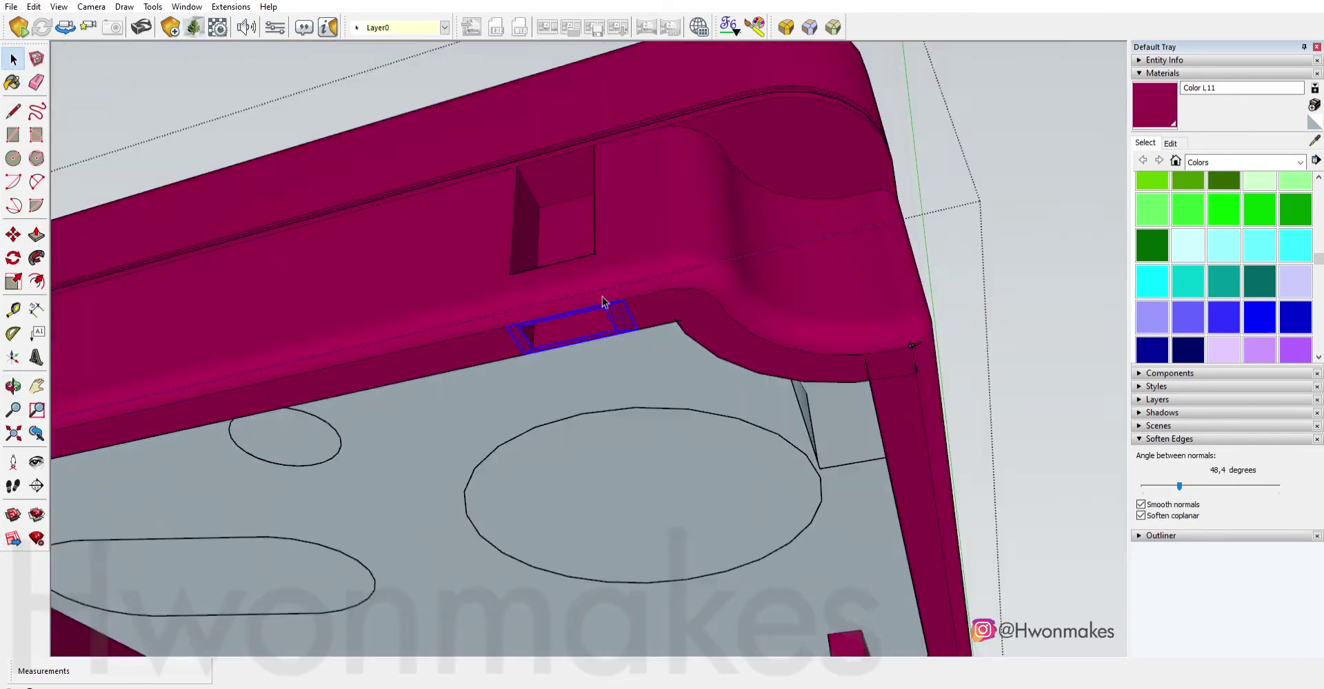
{"action": "middle_click_drag", "start_coordinate": [606, 296], "coordinate": [169, 295]}
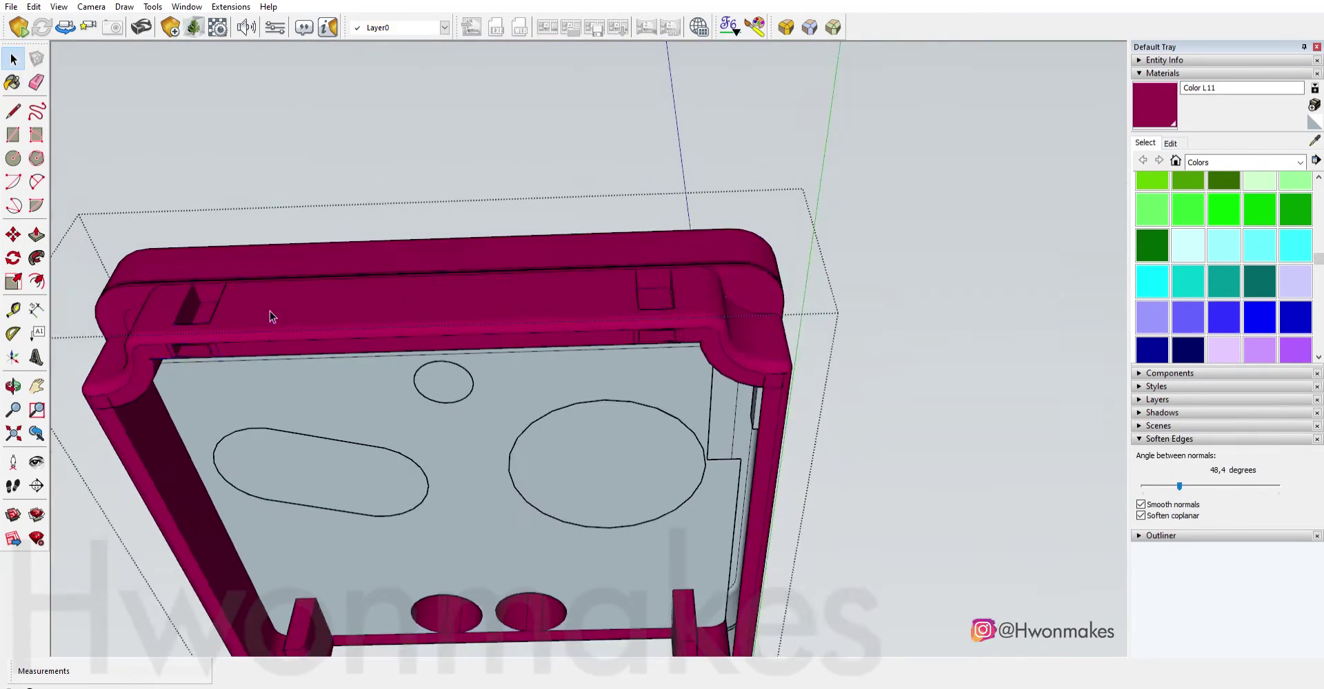
{"action": "middle_click_drag", "start_coordinate": [270, 312], "coordinate": [325, 420]}
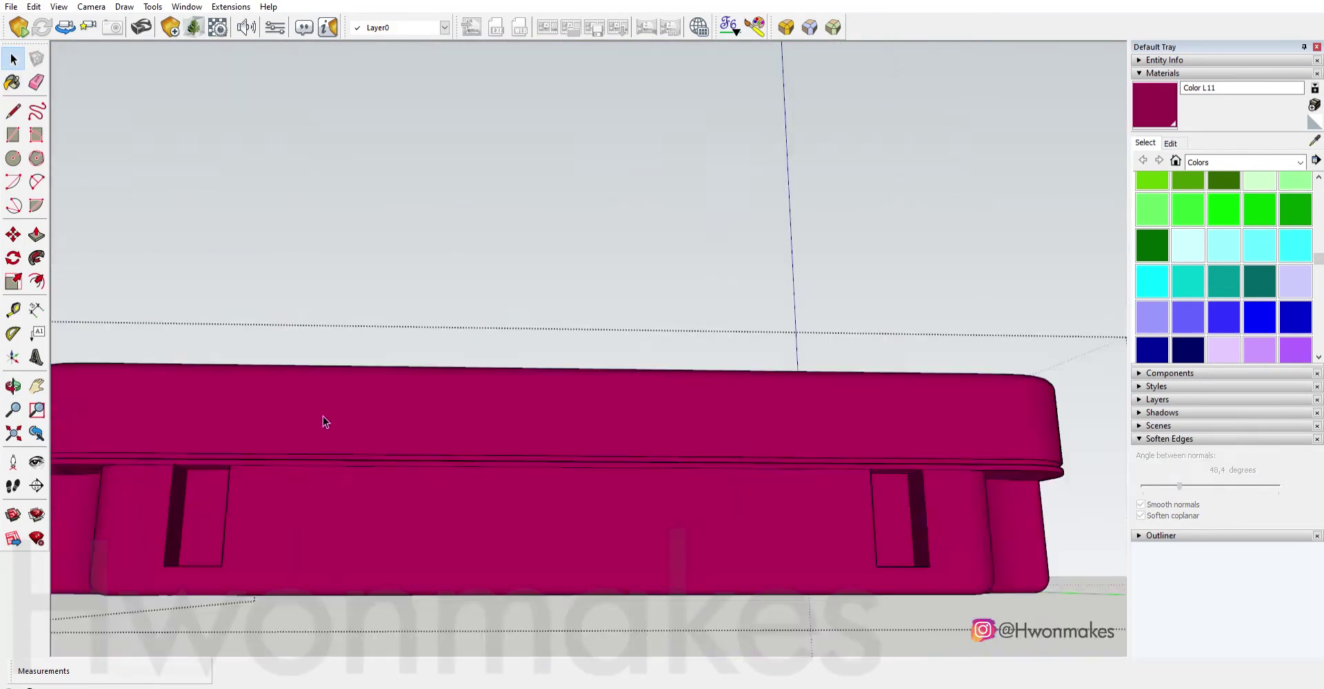
{"action": "scroll", "coordinate": [324, 420], "scroll_direction": "down", "scroll_amount": 3}
{"action": "scroll", "coordinate": [1223, 276], "scroll_direction": "down", "scroll_amount": 3}
{"action": "left_click", "coordinate": [1152, 283]}
{"action": "scroll", "coordinate": [857, 349], "scroll_direction": "up", "scroll_amount": 5}
{"action": "key", "text": "space"}
{"action": "left_click", "coordinate": [868, 443]}
{"action": "scroll", "coordinate": [862, 443], "scroll_direction": "down", "scroll_amount": 3}
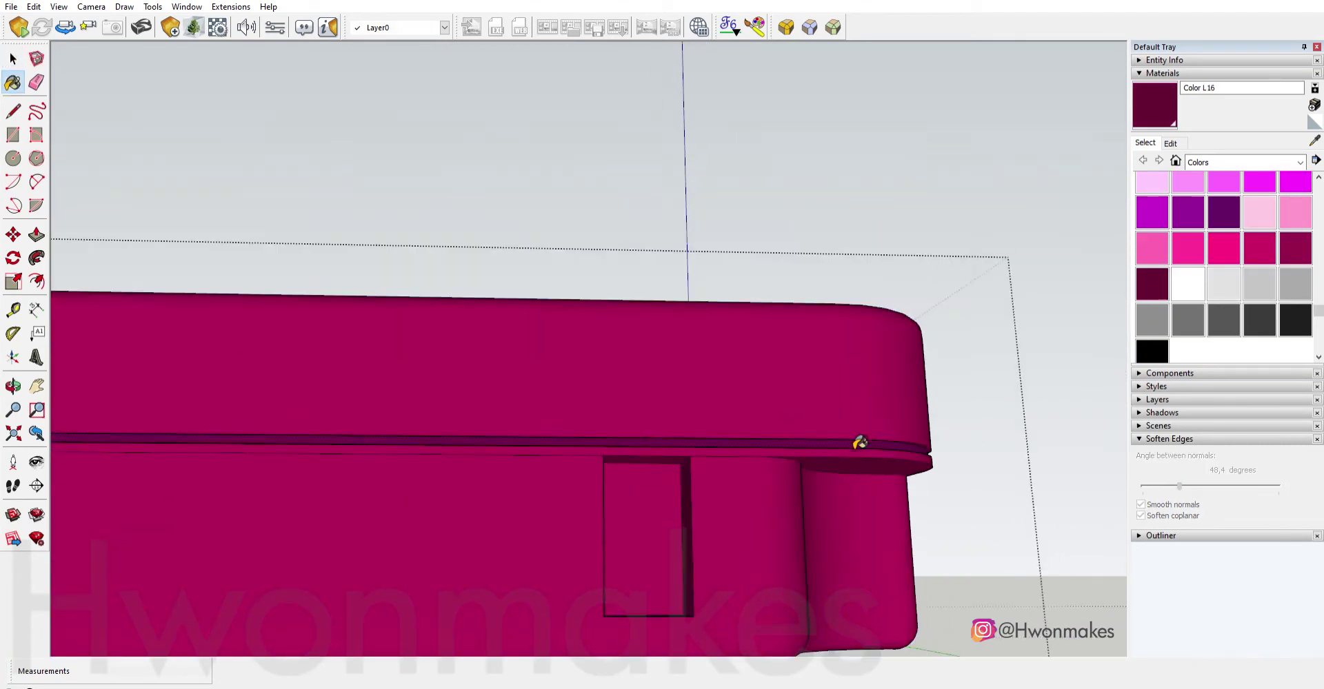
{"action": "mouse_move", "coordinate": [862, 443]}
{"action": "middle_mouse_down"}
{"action": "mouse_move", "coordinate": [758, 382]}
{"action": "mouse_move", "coordinate": [611, 375]}
{"action": "middle_mouse_up"}
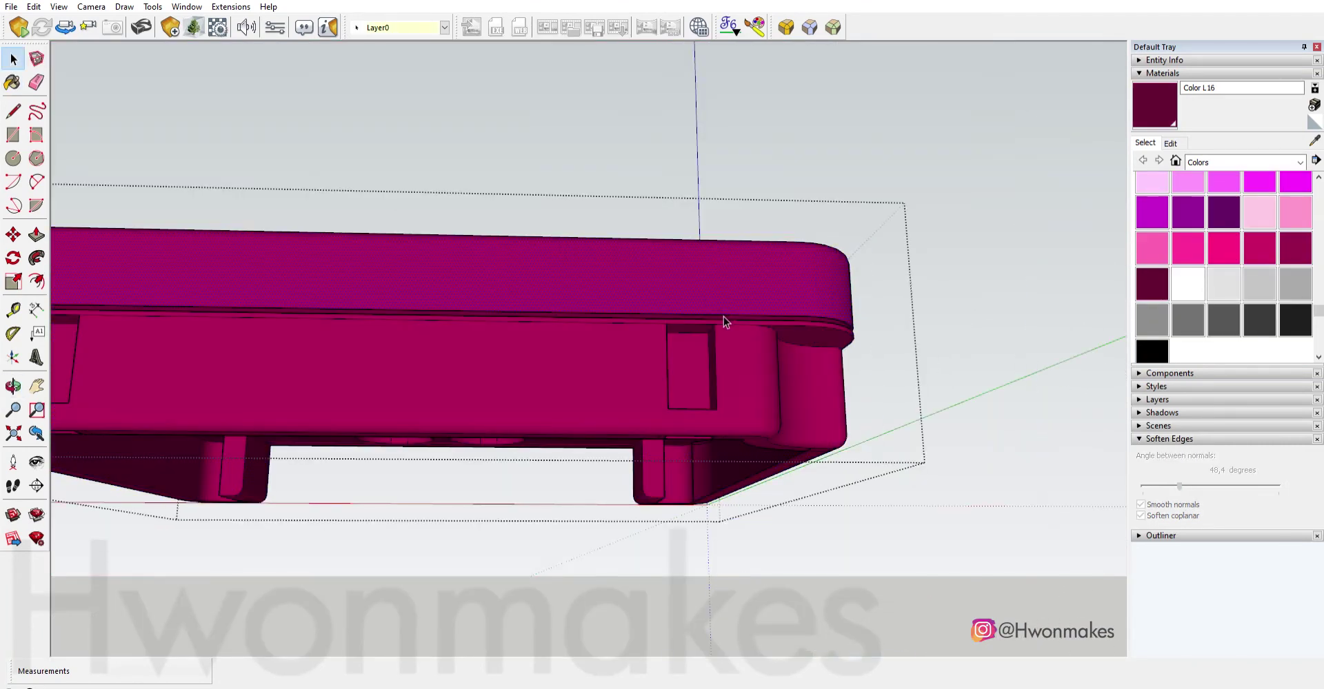
{"action": "key", "text": "3"}
{"action": "scroll", "coordinate": [663, 329], "scroll_direction": "up", "scroll_amount": 5}
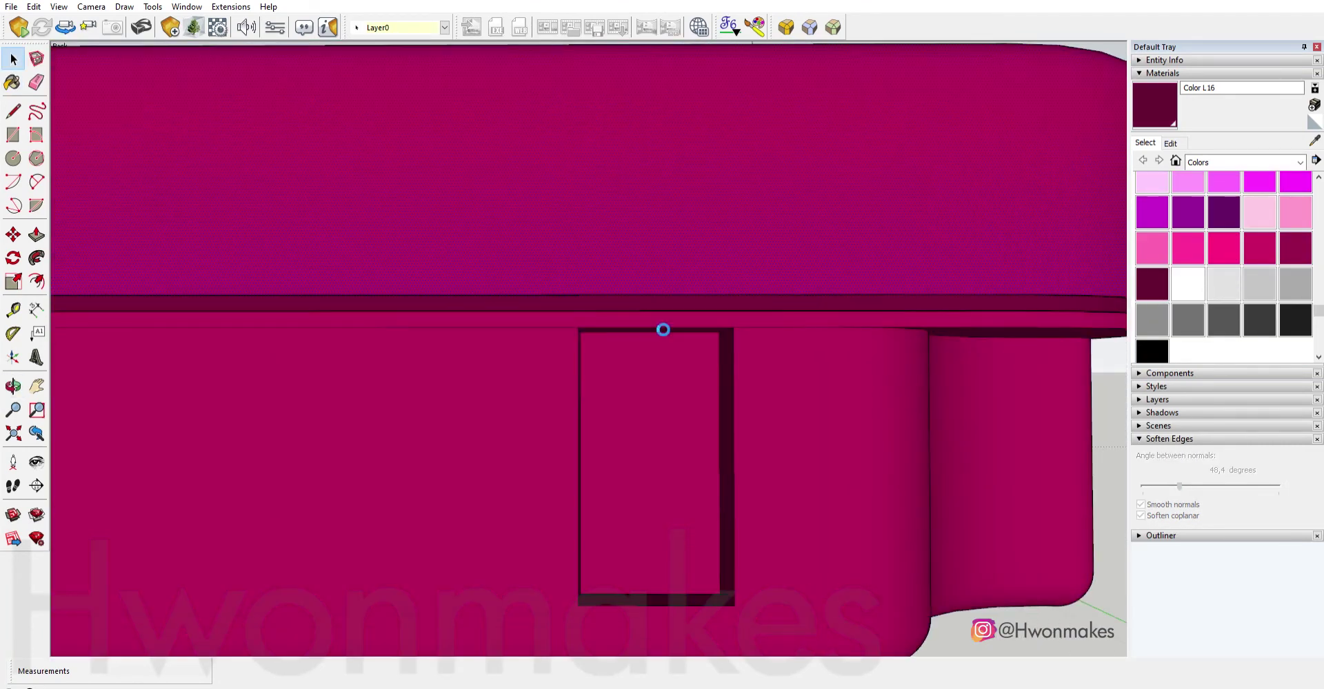
Select the slot rectangle and open corner rounding, then cancel it.
{"action": "left_click", "coordinate": [586, 352]}
{"action": "left_click", "coordinate": [832, 25]}
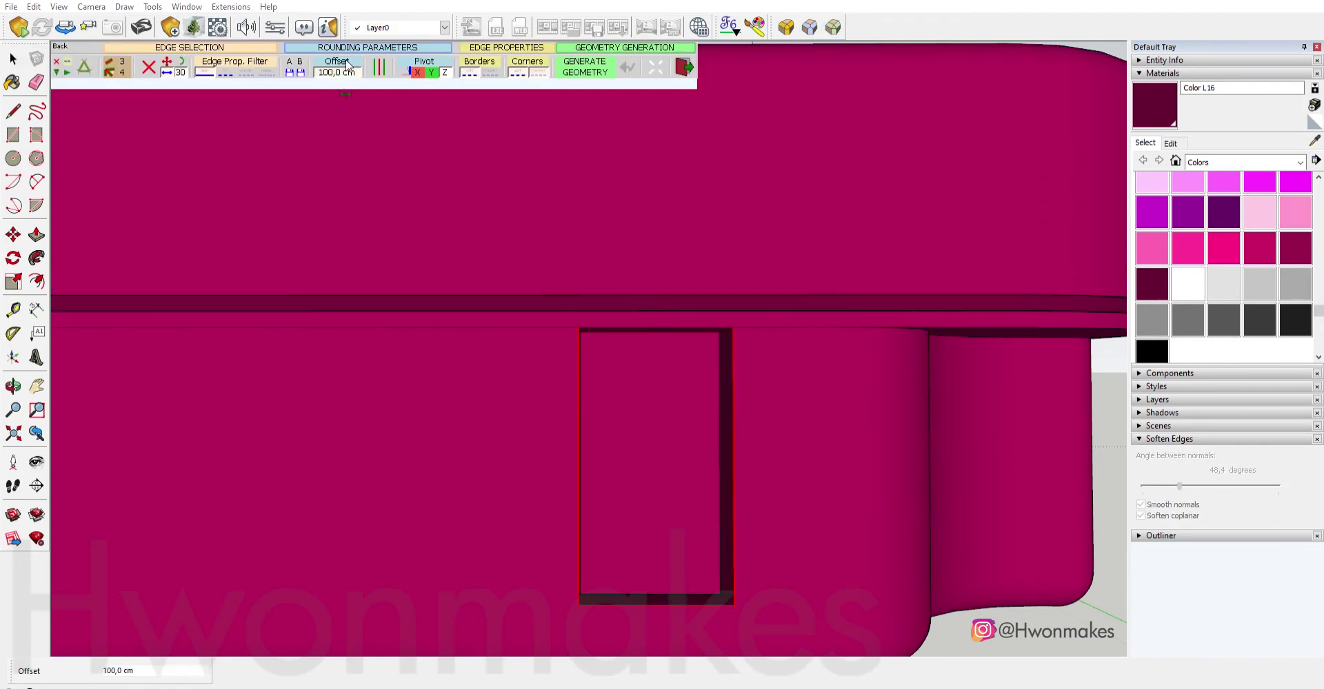
{"action": "key", "text": "Return"}
{"action": "mouse_move", "coordinate": [654, 355]}
{"action": "middle_mouse_down"}
{"action": "mouse_move", "coordinate": [570, 287]}
{"action": "mouse_move", "coordinate": [544, 302]}
{"action": "mouse_move", "coordinate": [570, 304]}
{"action": "mouse_move", "coordinate": [594, 333]}
{"action": "middle_mouse_up"}
{"action": "scroll", "coordinate": [593, 333], "scroll_direction": "up", "scroll_amount": 5}
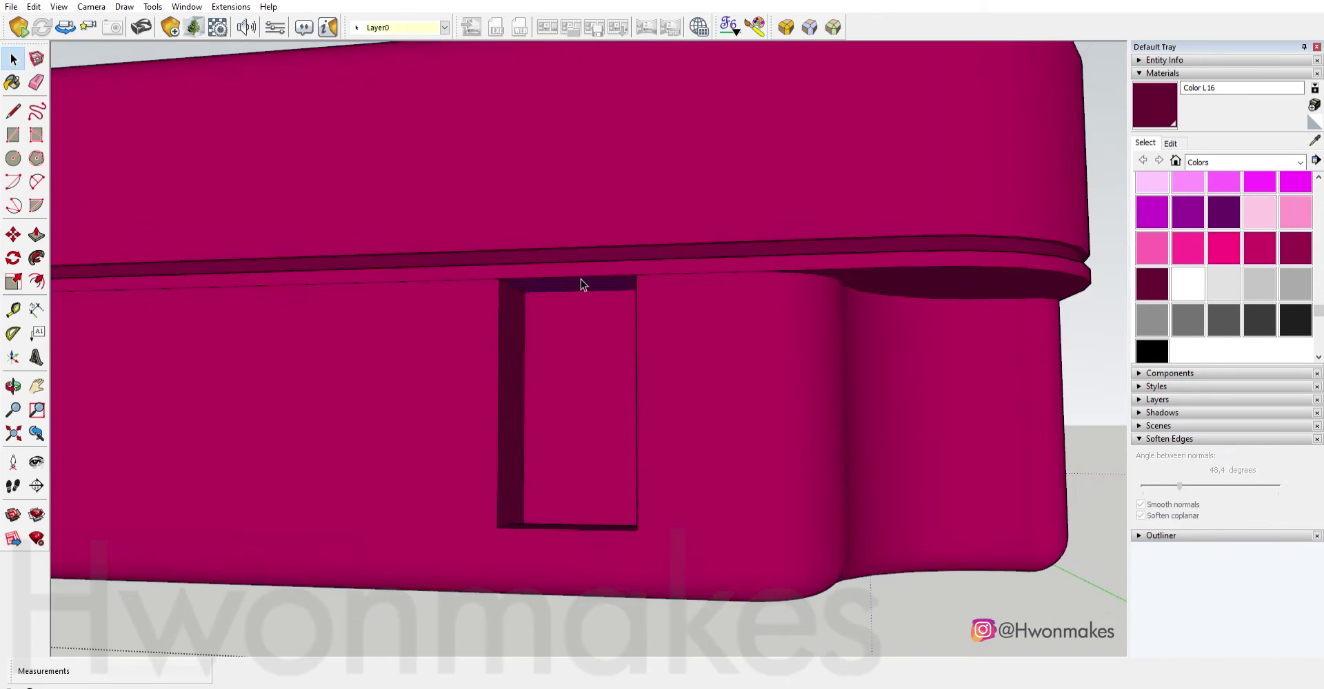
{"action": "key", "text": "p"}
{"action": "scroll", "coordinate": [592, 306], "scroll_direction": "down", "scroll_amount": 4}
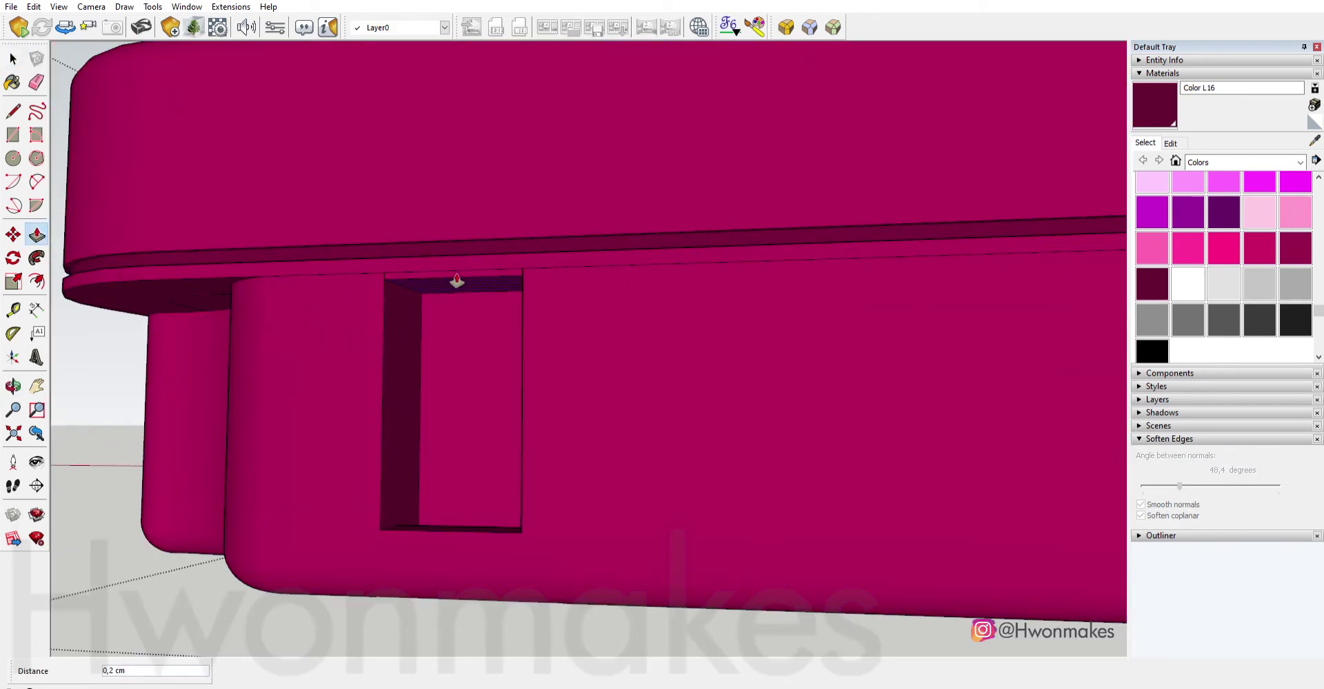
{"action": "middle_click_drag", "start_coordinate": [501, 527], "coordinate": [510, 368]}
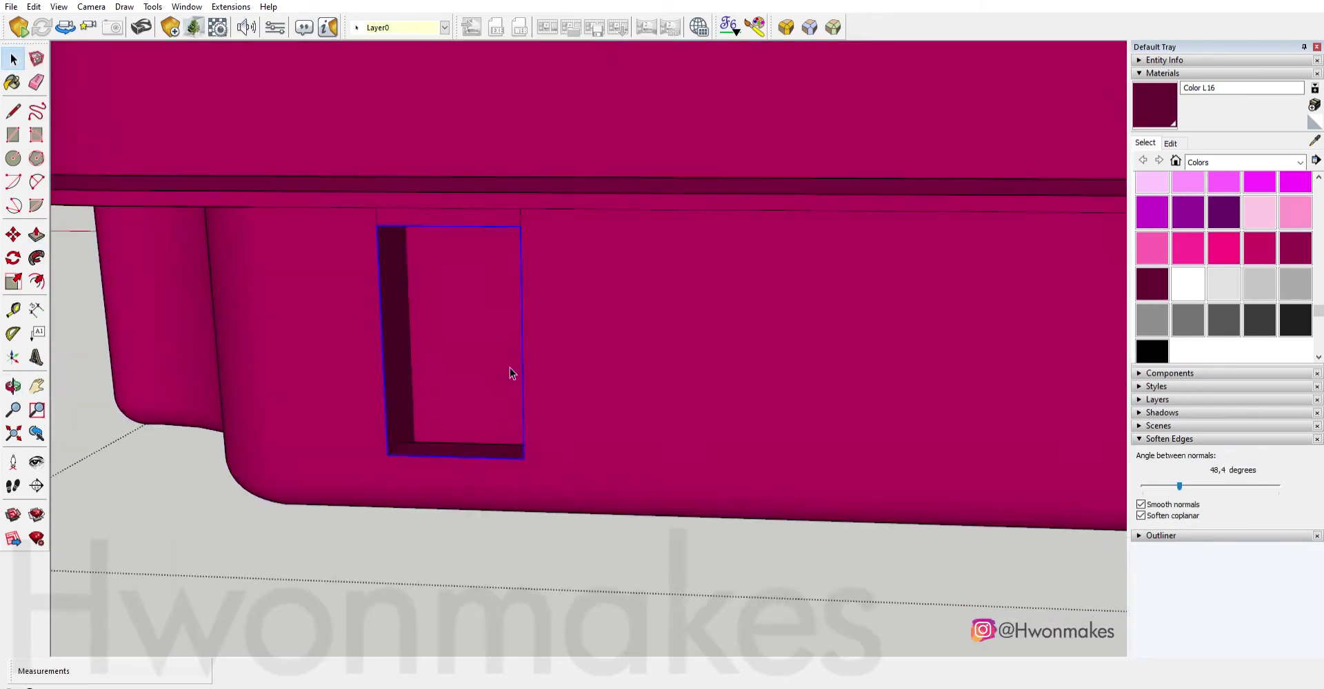
Reopen corner rounding on the slot and close it again.
{"action": "left_click", "coordinate": [785, 27]}
{"action": "scroll", "coordinate": [710, 459], "scroll_direction": "up", "scroll_amount": 3}
{"action": "scroll", "coordinate": [798, 474], "scroll_direction": "up", "scroll_amount": 3}
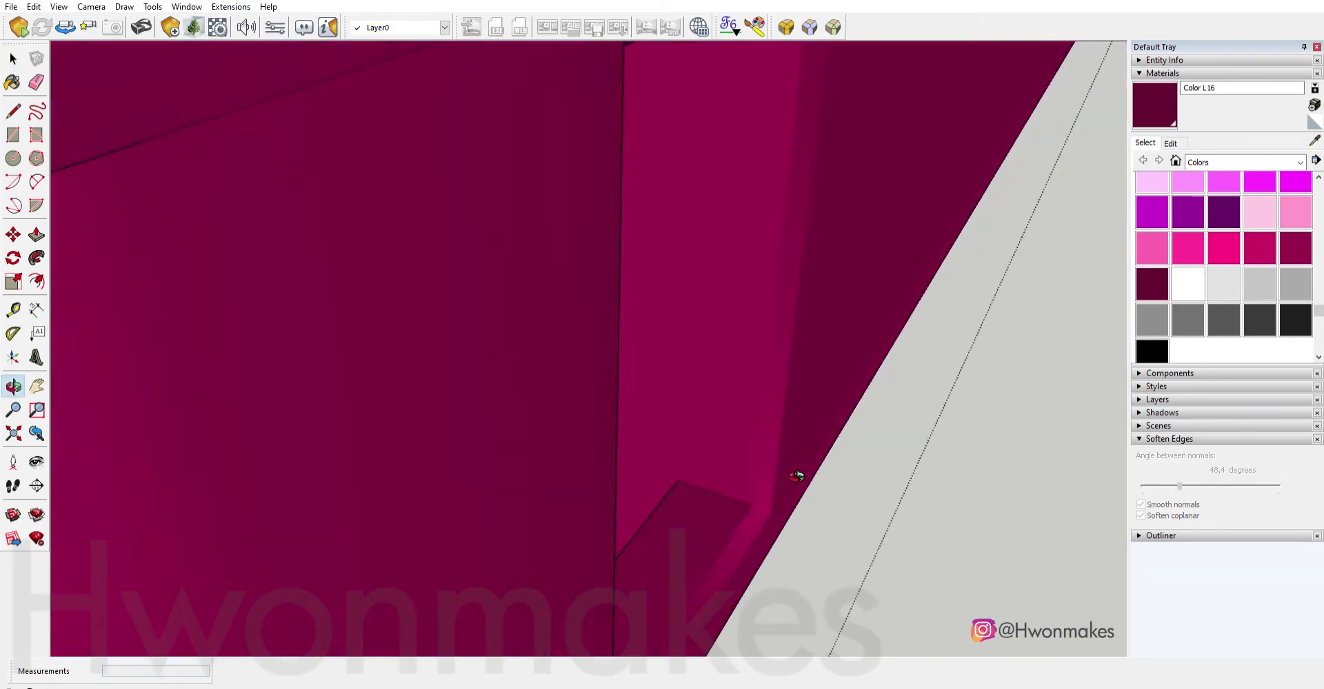
{"action": "scroll", "coordinate": [327, 421], "scroll_direction": "down", "scroll_amount": 3}
{"action": "scroll", "coordinate": [327, 421], "scroll_direction": "down", "scroll_amount": 3}
{"action": "scroll", "coordinate": [358, 213], "scroll_direction": "up", "scroll_amount": 3}
{"action": "key", "text": "space"}
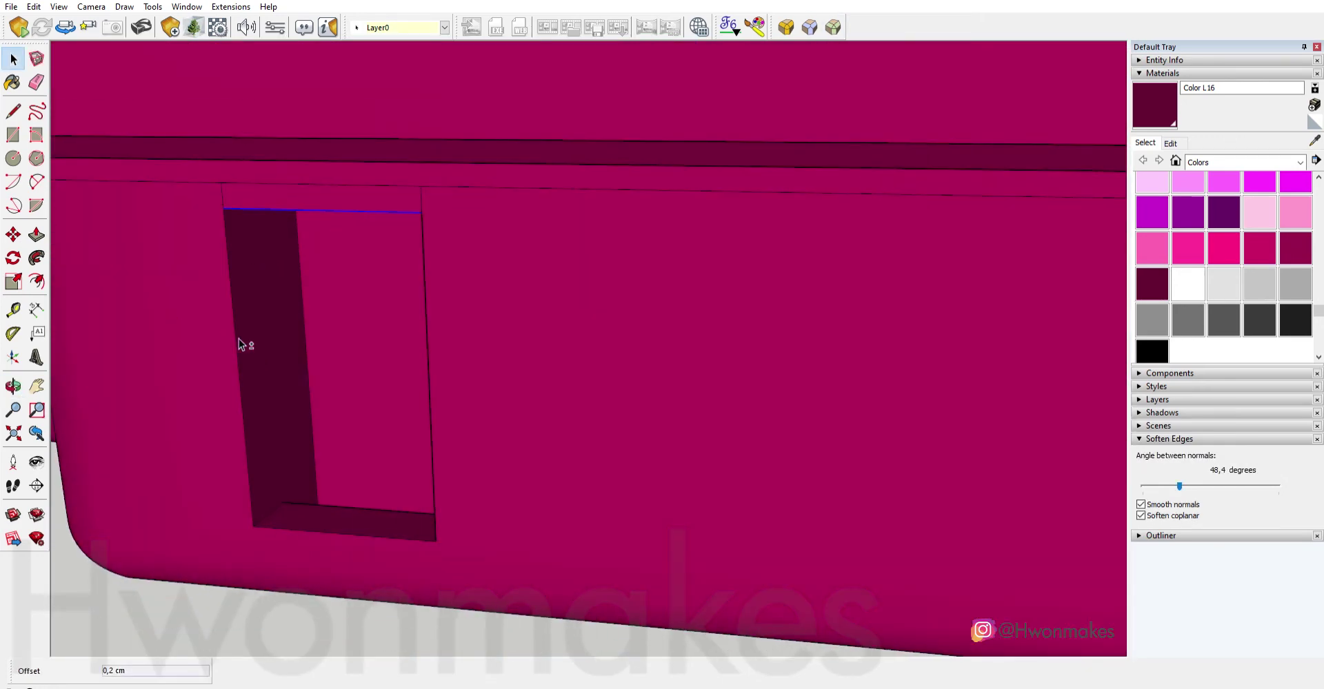
Round the slot edges with a 0,4 offset and inspect the corners.
{"action": "left_click", "coordinate": [832, 26]}
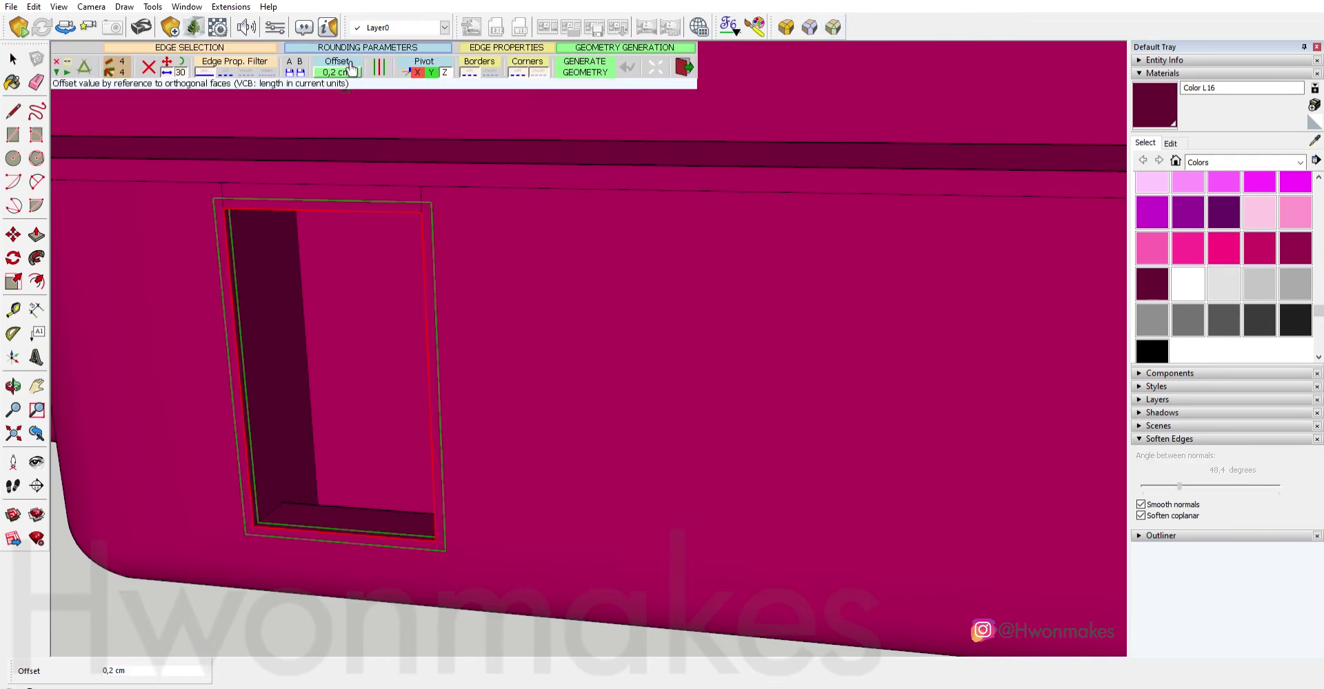
{"action": "type", "text": "0,4"}
{"action": "key", "text": "Return"}
{"action": "middle_click_drag", "start_coordinate": [342, 95], "coordinate": [709, 491]}
{"action": "scroll", "coordinate": [520, 414], "scroll_direction": "up", "scroll_amount": 3}
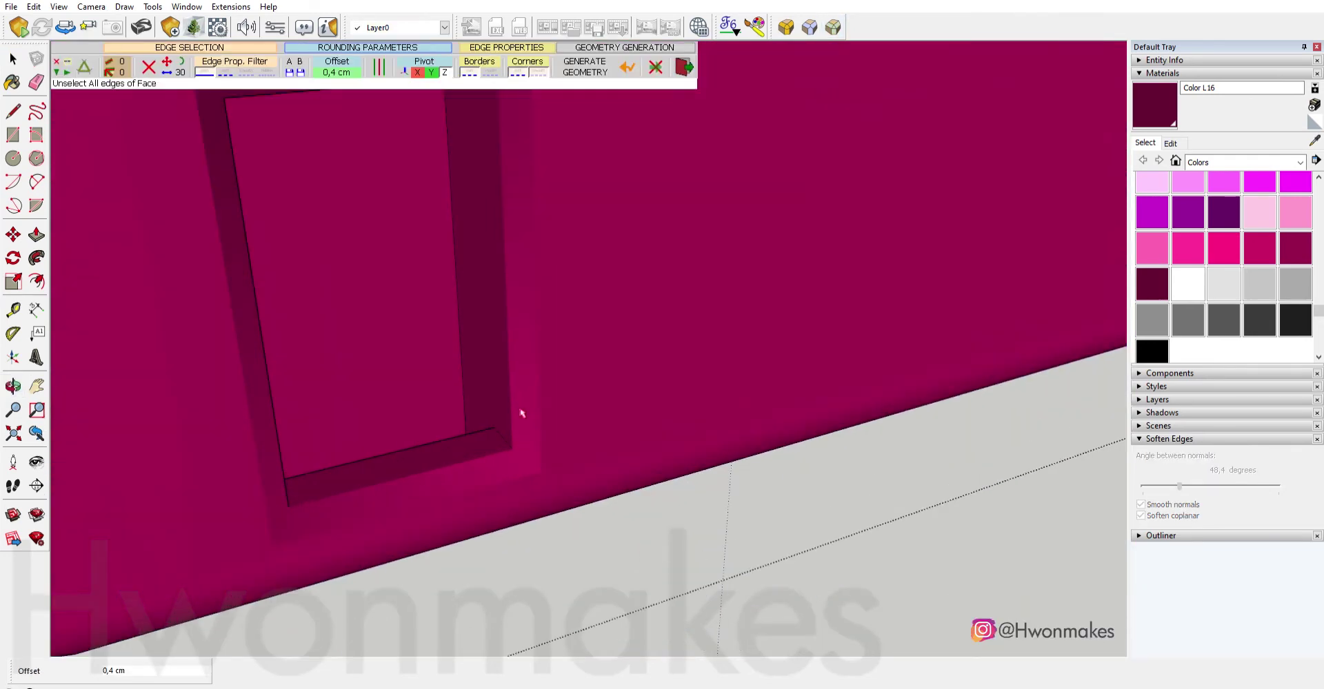
{"action": "scroll", "coordinate": [531, 446], "scroll_direction": "down", "scroll_amount": 3}
{"action": "key", "text": "space"}
{"action": "scroll", "coordinate": [506, 235], "scroll_direction": "up", "scroll_amount": 3}
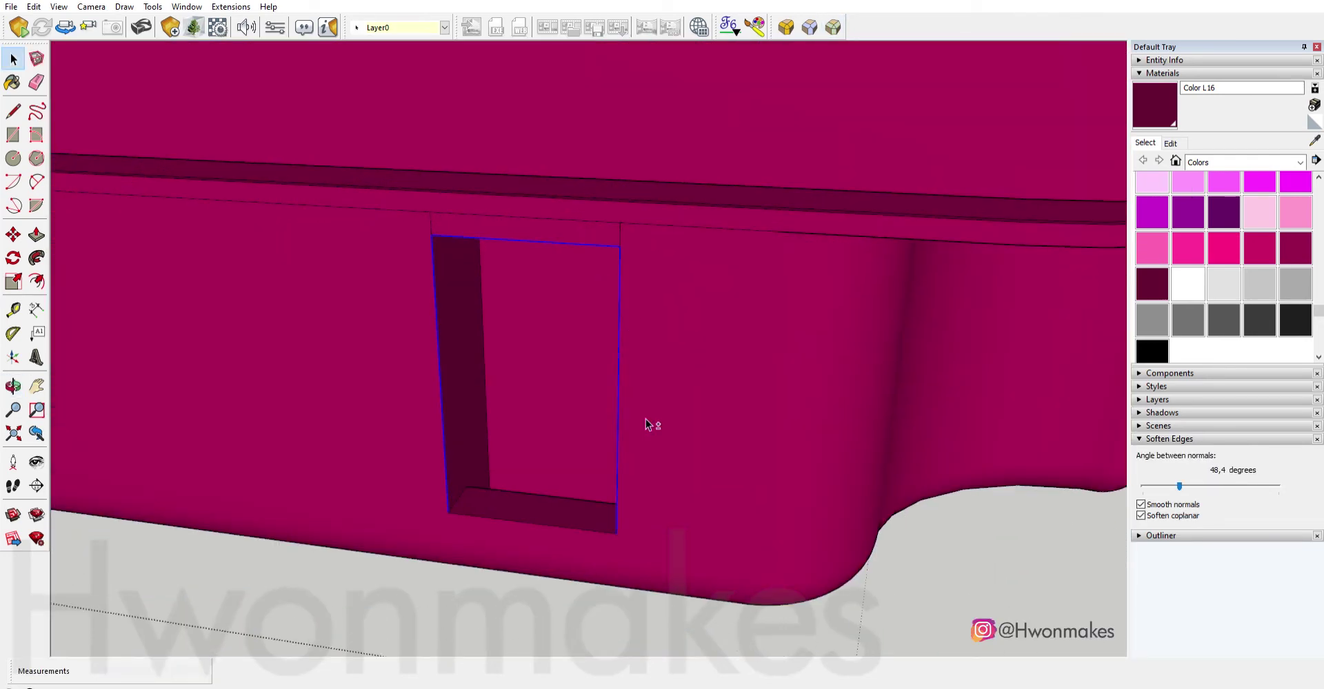
{"action": "left_click", "coordinate": [833, 27]}
{"action": "mouse_move", "coordinate": [582, 130]}
{"action": "middle_mouse_down"}
{"action": "mouse_move", "coordinate": [676, 108]}
{"action": "mouse_move", "coordinate": [639, 555]}
{"action": "middle_mouse_up"}
{"action": "scroll", "coordinate": [675, 108], "scroll_direction": "down", "scroll_amount": 5}
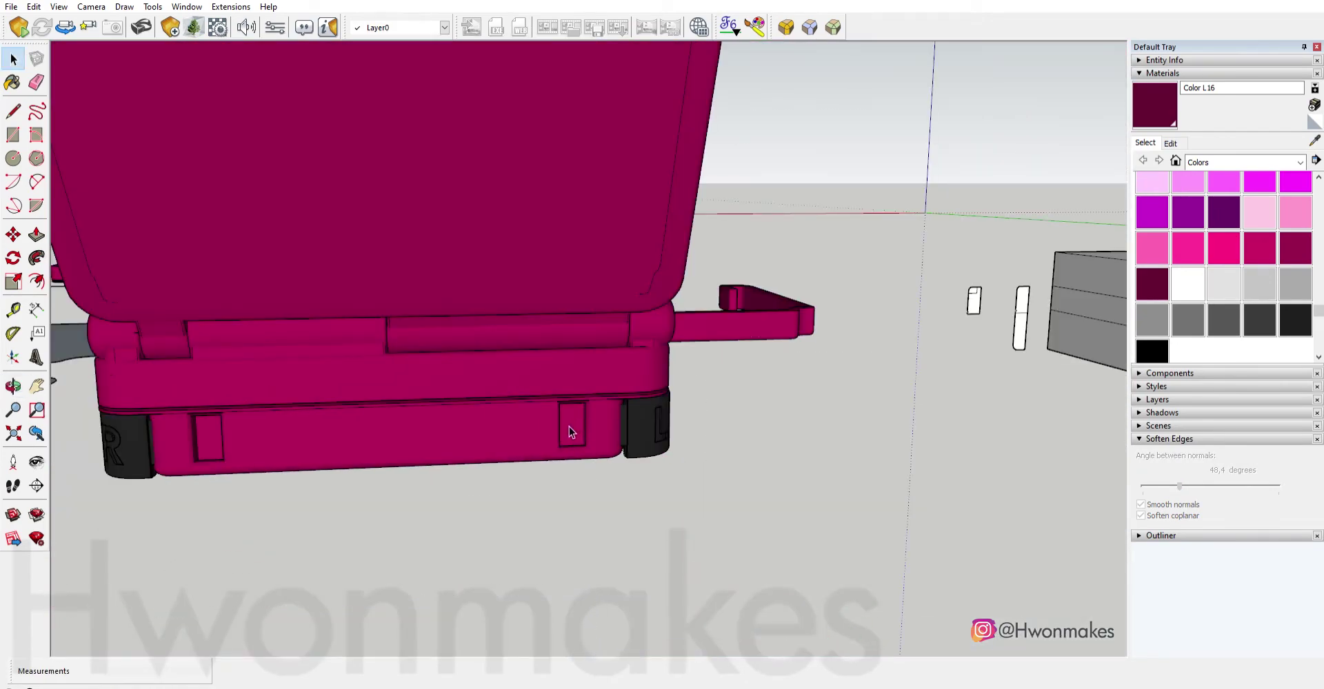
In Top view, select the photo-textured reference rectangle.
{"action": "key", "text": "t"}
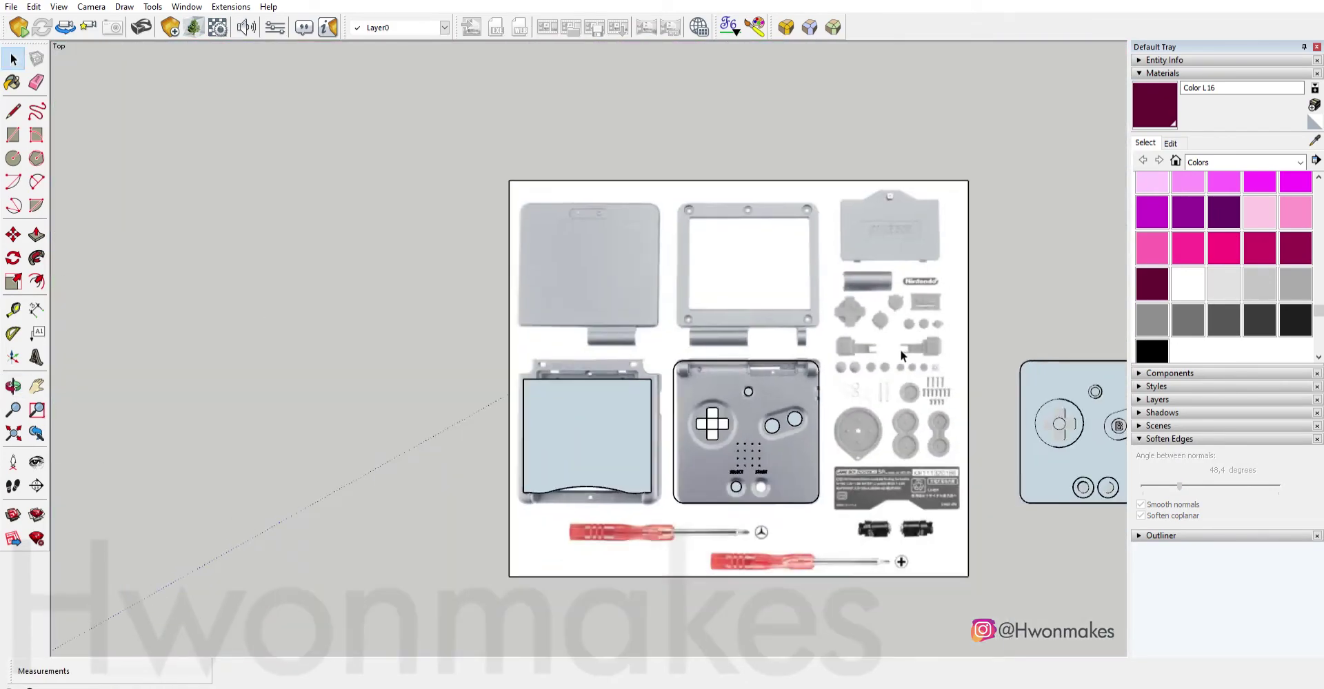
{"action": "mouse_move", "coordinate": [900, 349]}
{"action": "middle_mouse_down"}
{"action": "mouse_move", "coordinate": [931, 464]}
{"action": "mouse_move", "coordinate": [684, 404]}
{"action": "middle_mouse_up"}
{"action": "scroll", "coordinate": [786, 325], "scroll_direction": "up", "scroll_amount": 5}
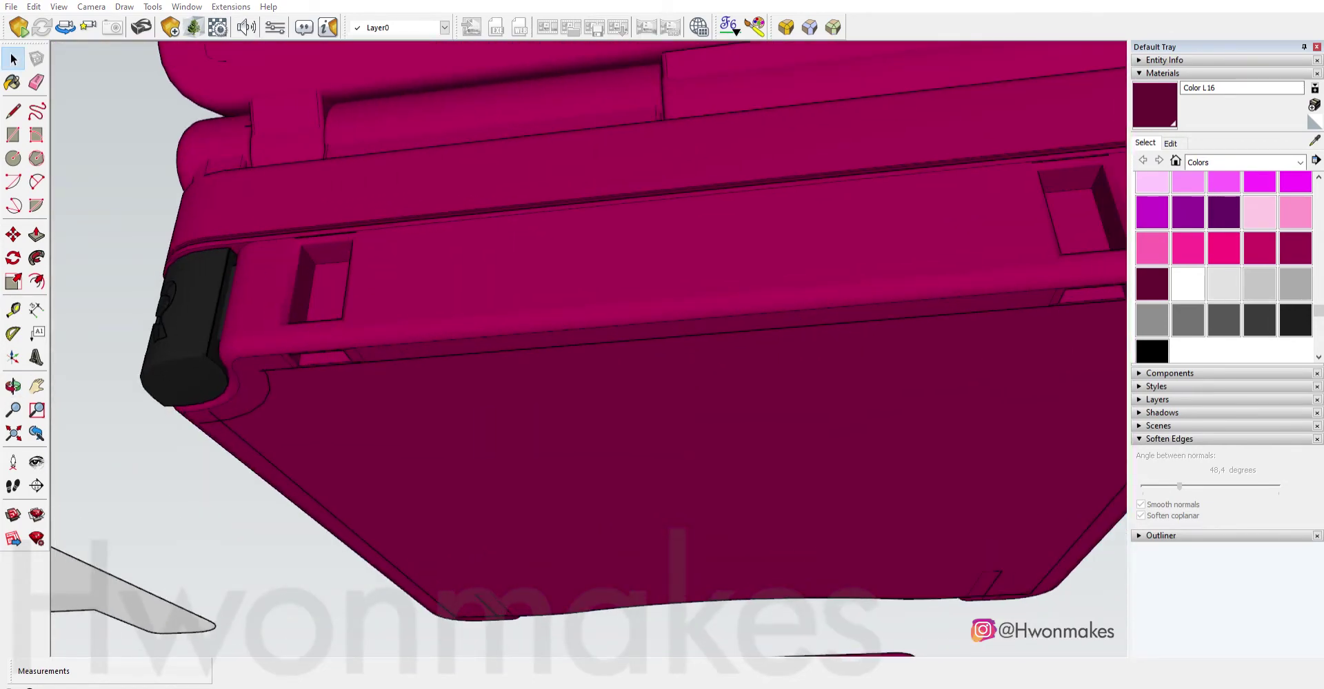
{"action": "scroll", "coordinate": [849, 149], "scroll_direction": "down", "scroll_amount": 10}
{"action": "middle_click_drag", "start_coordinate": [850, 148], "coordinate": [486, 160]}
{"action": "scroll", "coordinate": [999, 464], "scroll_direction": "up", "scroll_amount": 3}
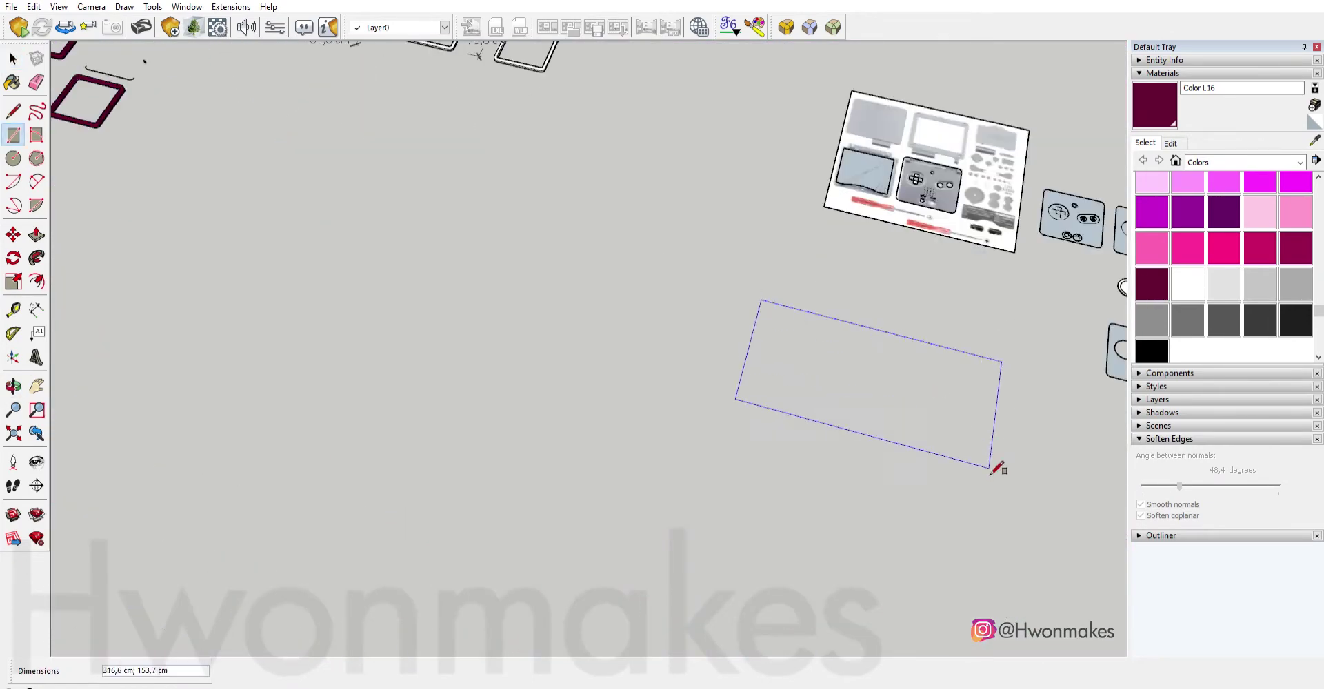
{"action": "left_click", "coordinate": [952, 455]}
{"action": "scroll", "coordinate": [793, 441], "scroll_direction": "up", "scroll_amount": 5}
{"action": "scroll", "coordinate": [838, 332], "scroll_direction": "up", "scroll_amount": 6}
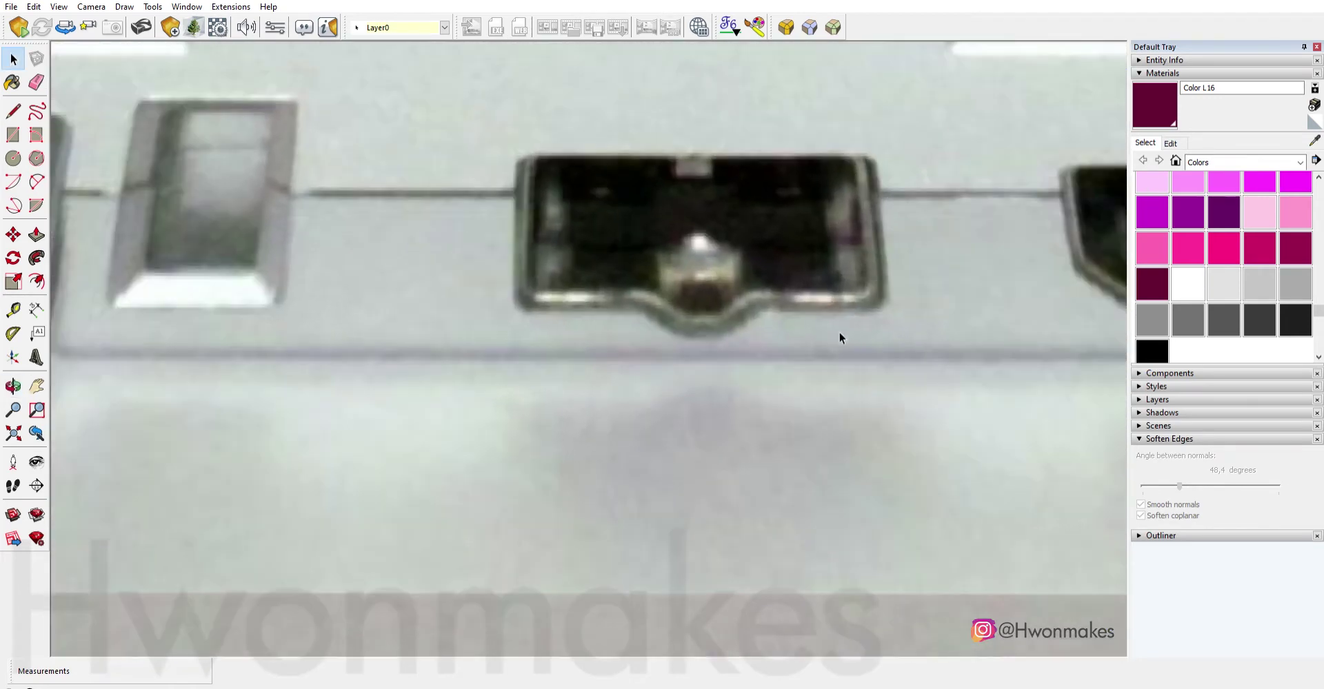
Trace a port over the photo with a rectangle and notched edge lines.
{"action": "key", "text": "r"}
{"action": "left_click", "coordinate": [487, 170]}
{"action": "scroll", "coordinate": [487, 171], "scroll_direction": "down", "scroll_amount": 2}
{"action": "scroll", "coordinate": [872, 334], "scroll_direction": "down", "scroll_amount": 3}
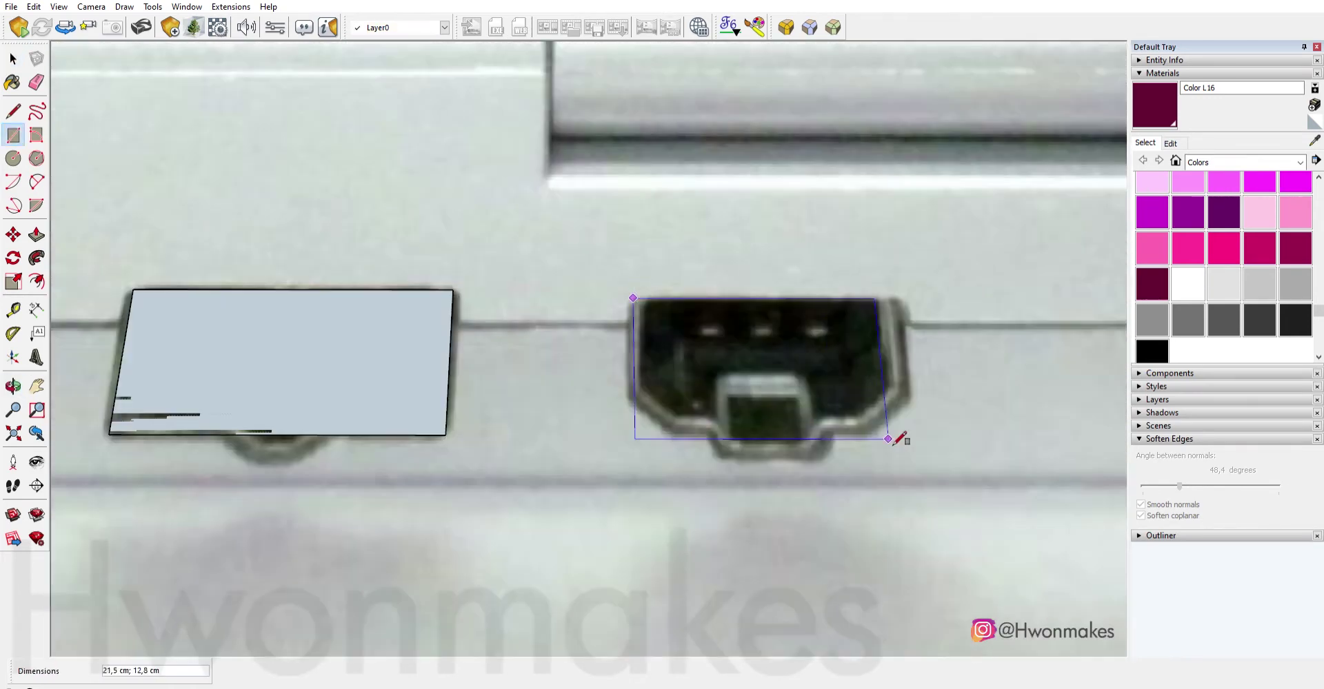
{"action": "left_click", "coordinate": [774, 457]}
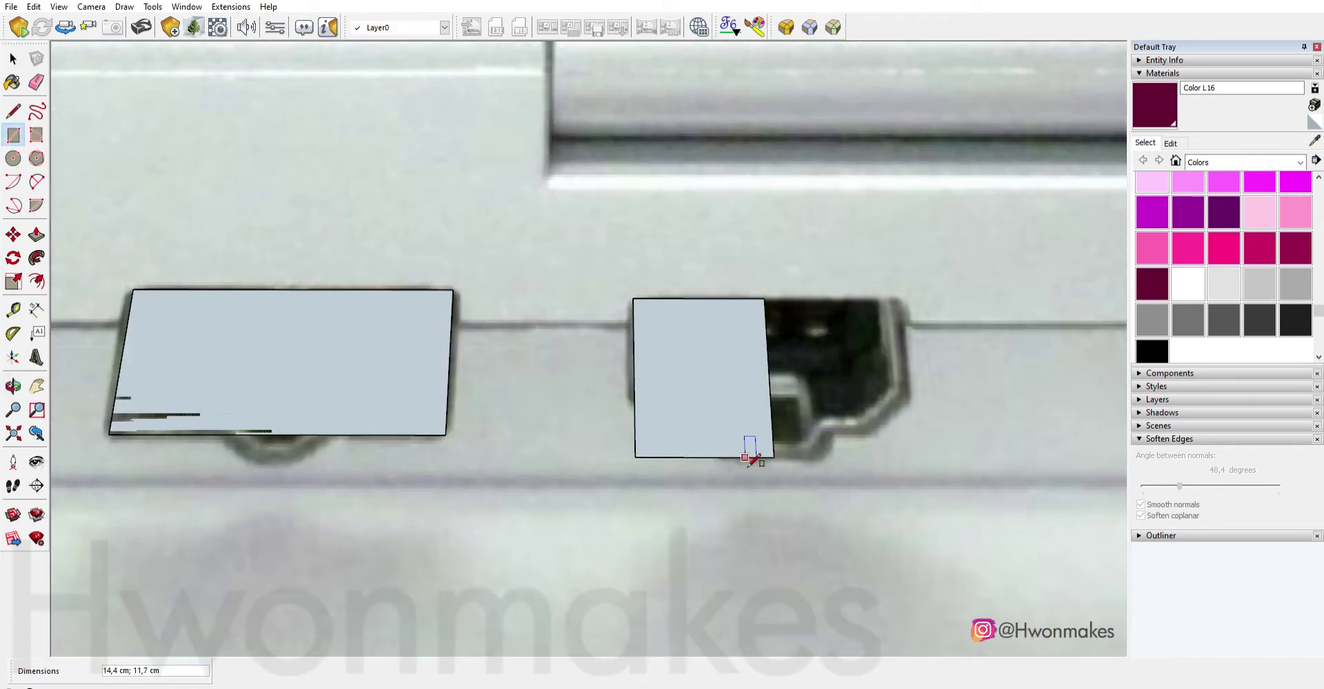
{"action": "key", "text": "l"}
{"action": "middle_click_drag", "start_coordinate": [749, 460], "coordinate": [675, 442]}
{"action": "left_click", "coordinate": [606, 372]}
{"action": "left_click", "coordinate": [656, 428]}
{"action": "left_click", "coordinate": [738, 443]}
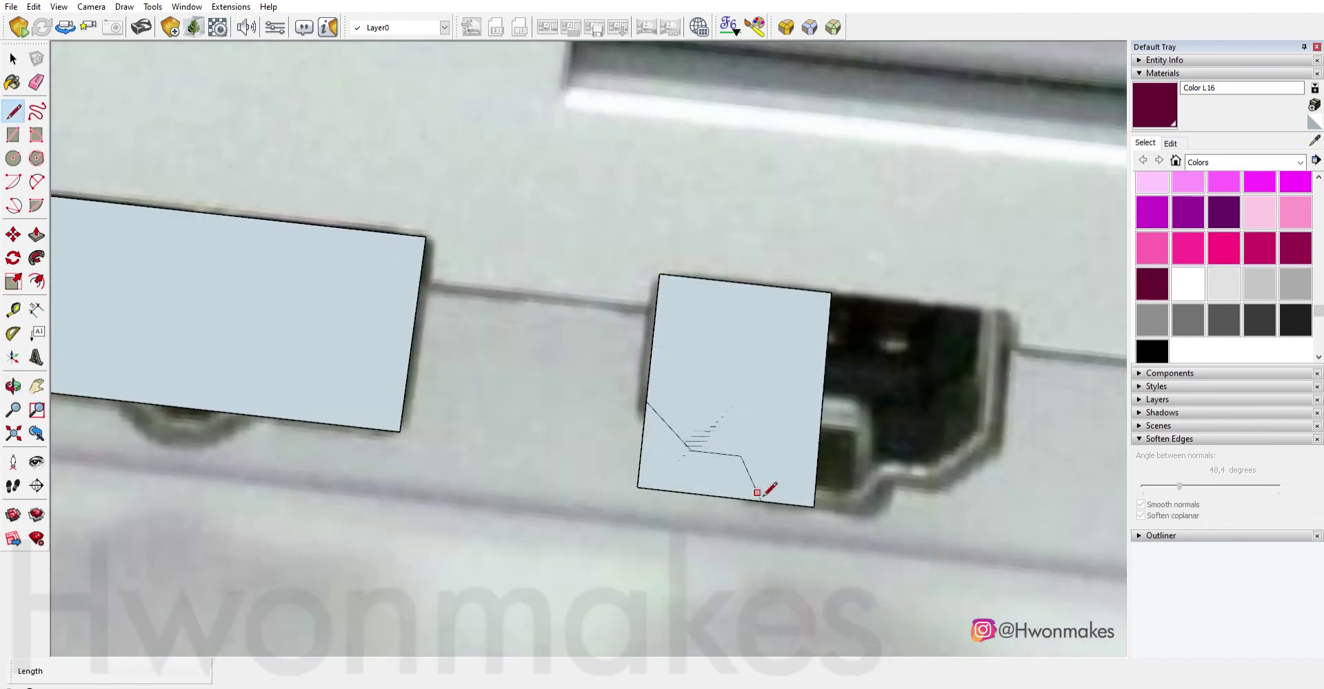
Erase extra edges to close the notched port face and copy it.
{"action": "key", "text": "e"}
{"action": "scroll", "coordinate": [759, 491], "scroll_direction": "down", "scroll_amount": 2}
{"action": "scroll", "coordinate": [442, 455], "scroll_direction": "up", "scroll_amount": 3}
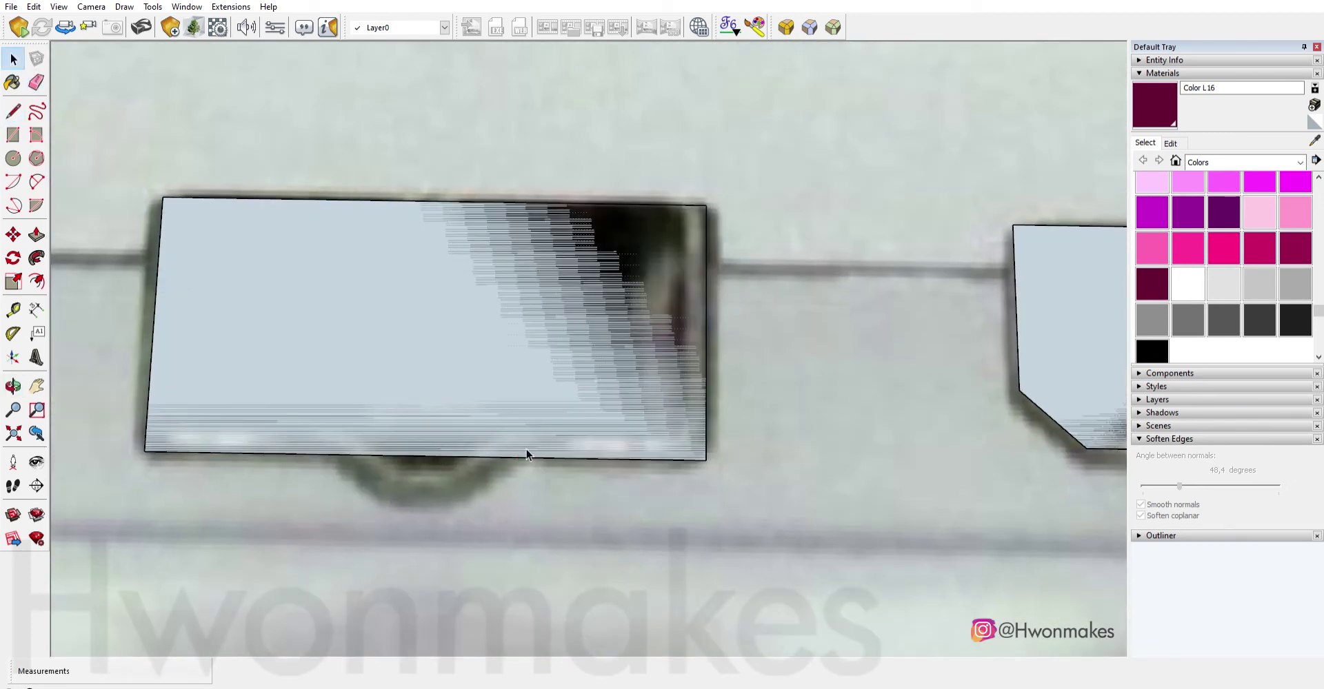
{"action": "left_click", "coordinate": [689, 443]}
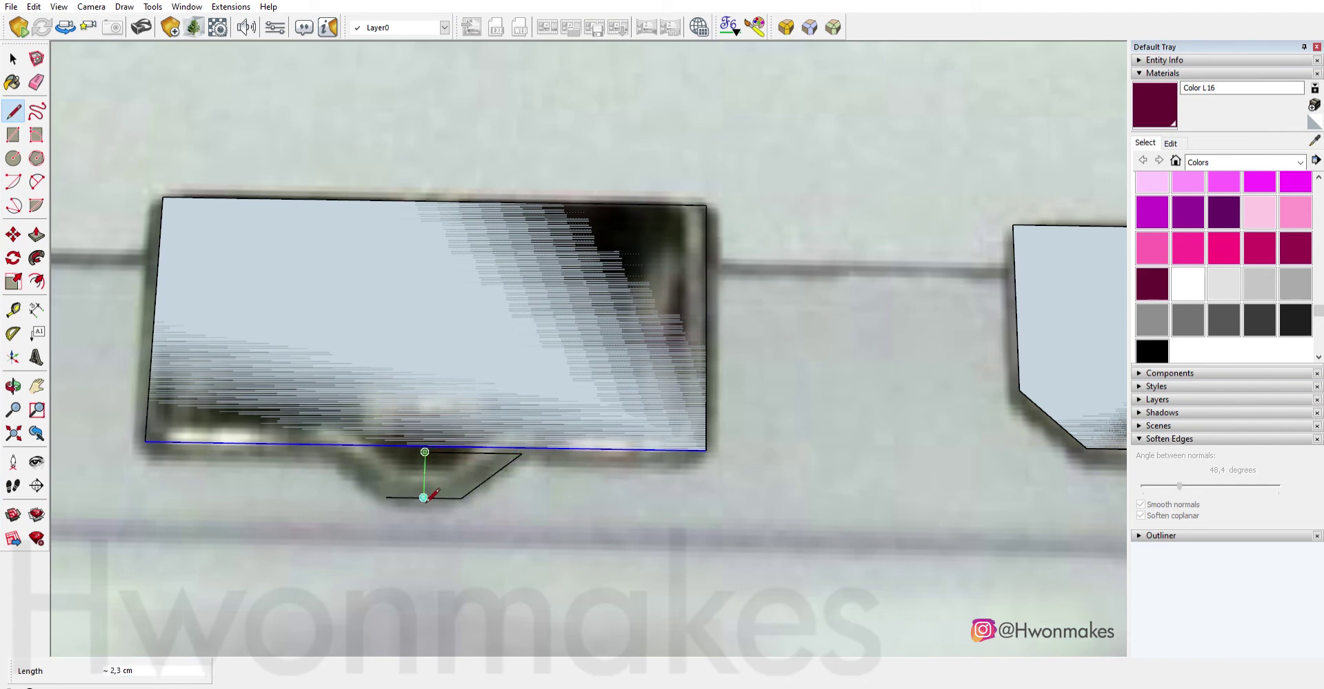
{"action": "left_click", "coordinate": [423, 497]}
{"action": "key", "text": "space"}
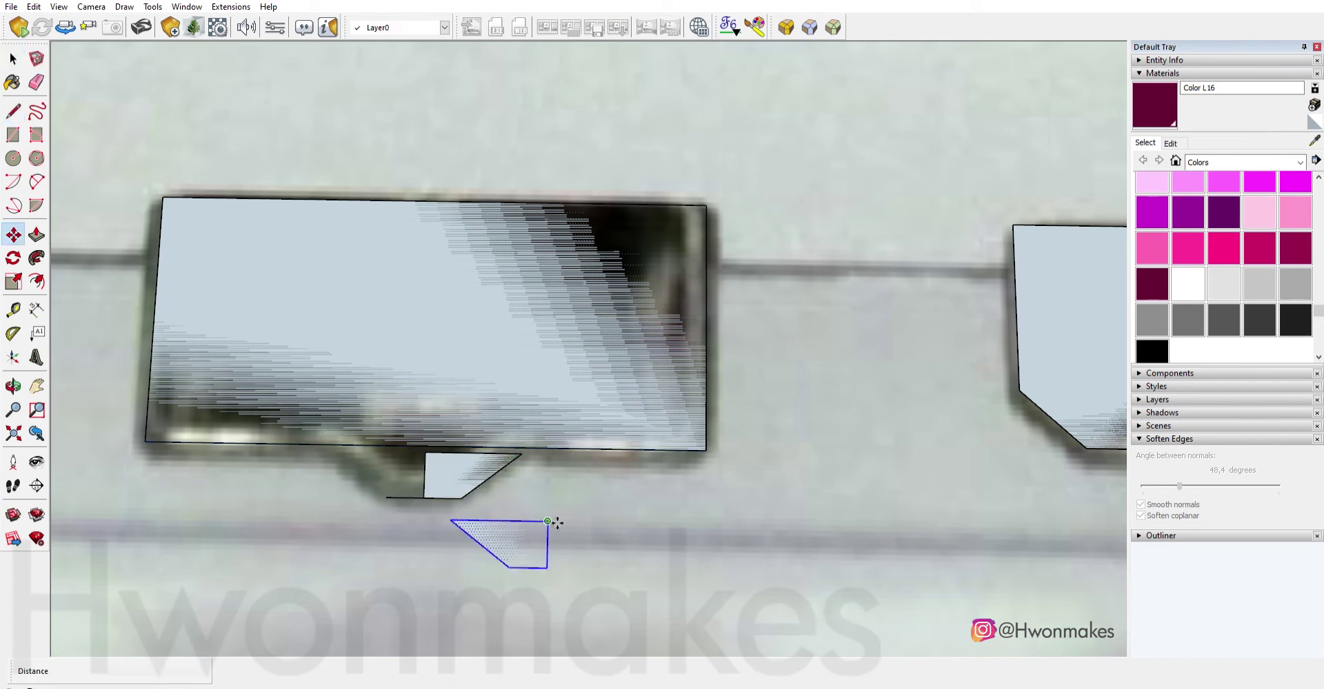
{"action": "left_click", "coordinate": [430, 441]}
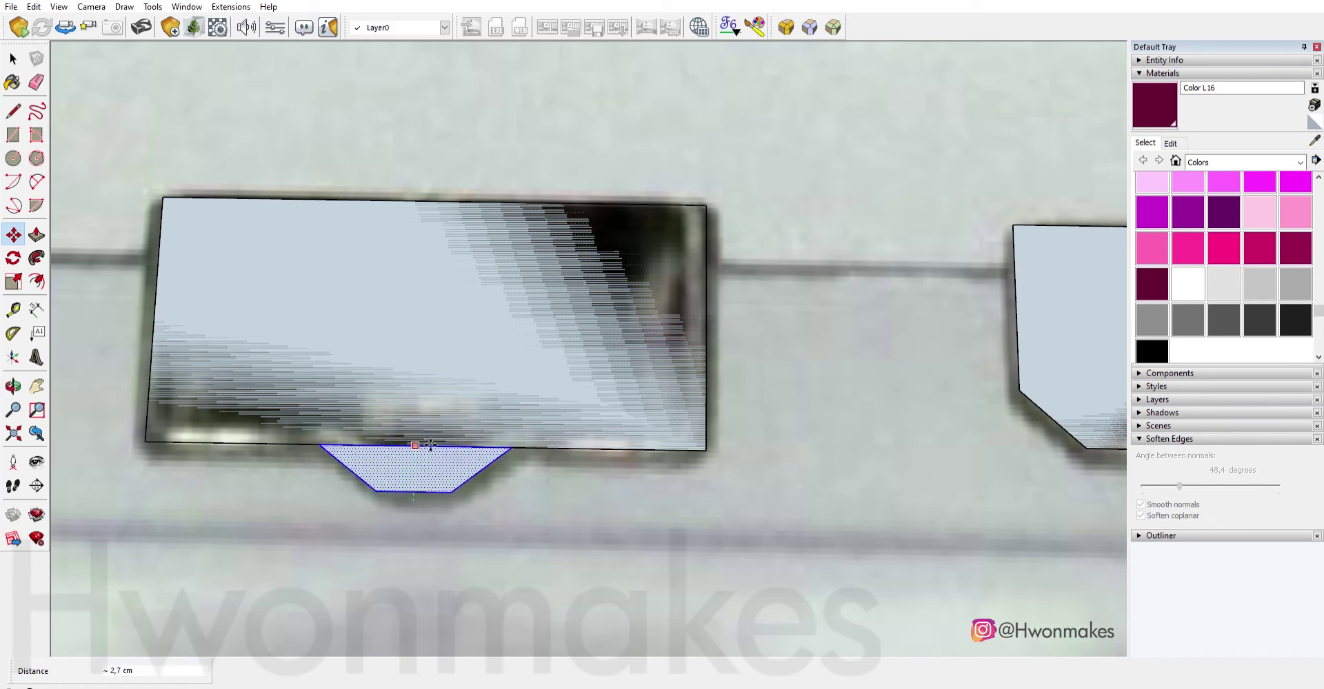
Erase leftover edges and snap the notch shape onto the right port outline.
{"action": "key", "text": "e"}
{"action": "scroll", "coordinate": [461, 441], "scroll_direction": "down", "scroll_amount": 5}
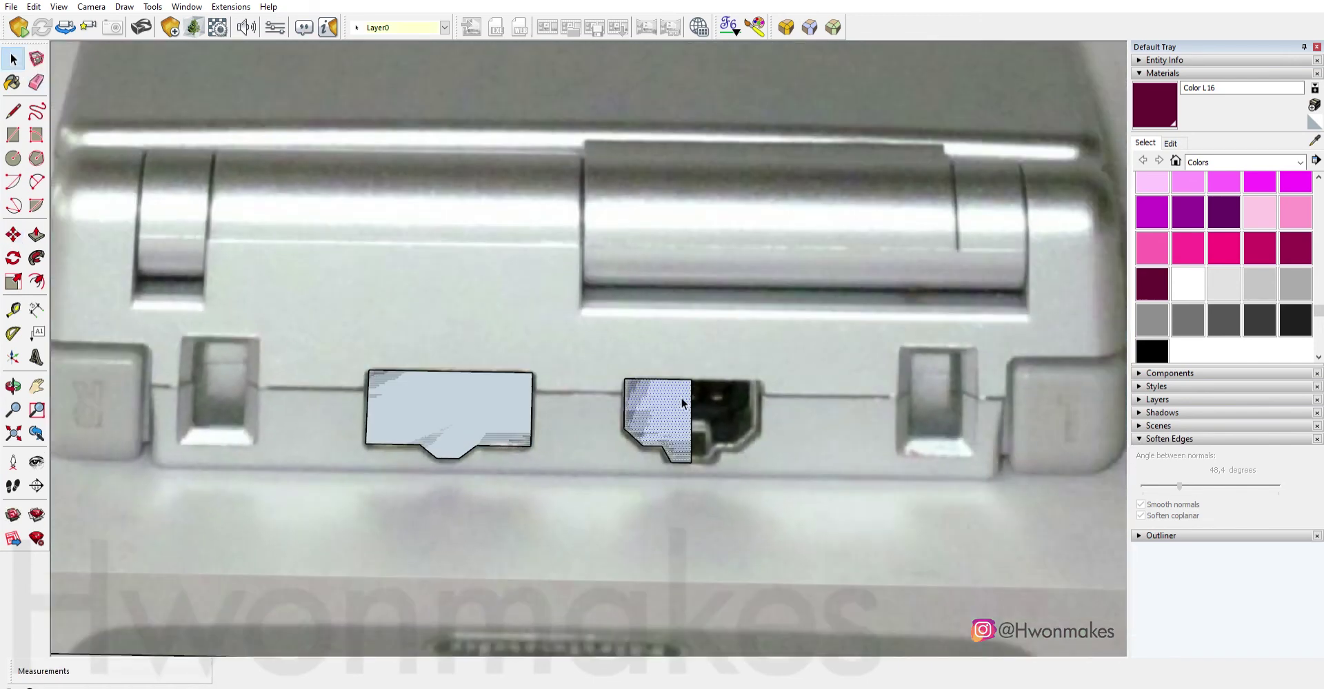
{"action": "scroll", "coordinate": [683, 404], "scroll_direction": "up", "scroll_amount": 1}
{"action": "left_click_drag", "start_coordinate": [683, 414], "coordinate": [808, 444]}
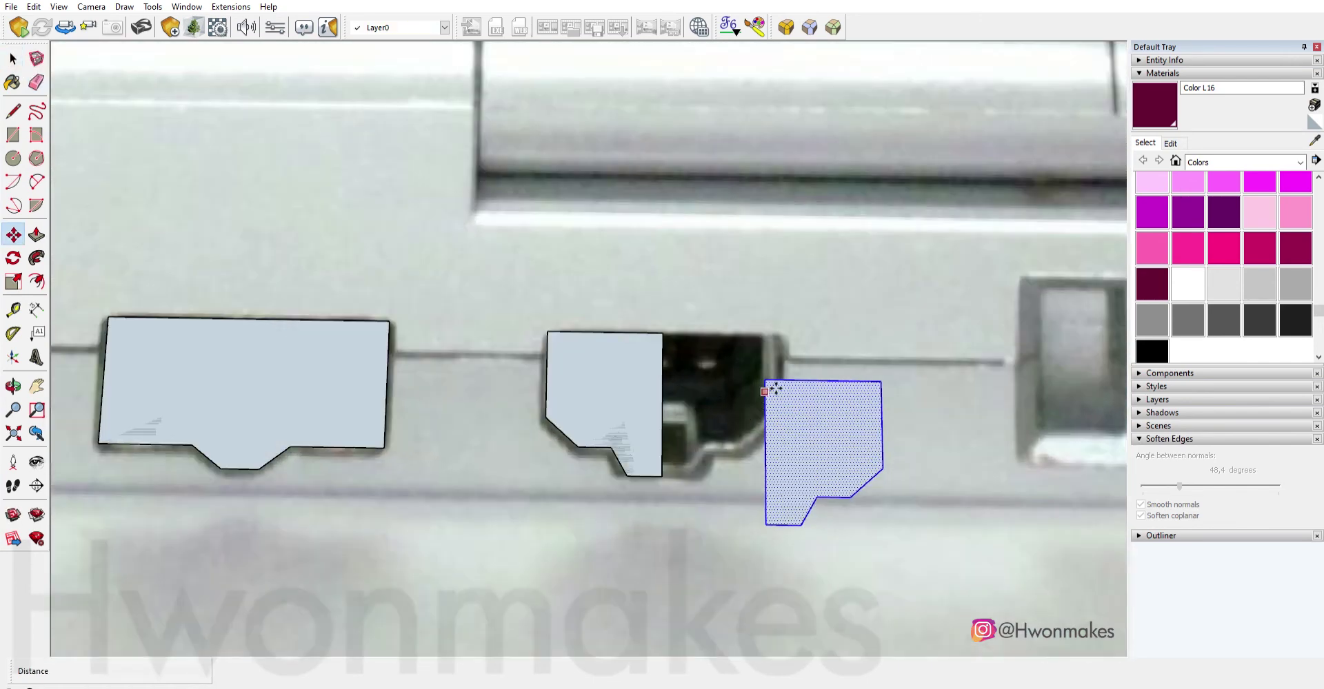
{"action": "left_click_drag", "start_coordinate": [765, 381], "coordinate": [674, 330]}
{"action": "scroll", "coordinate": [680, 378], "scroll_direction": "down", "scroll_amount": 2}
{"action": "scroll", "coordinate": [481, 370], "scroll_direction": "down", "scroll_amount": 1}
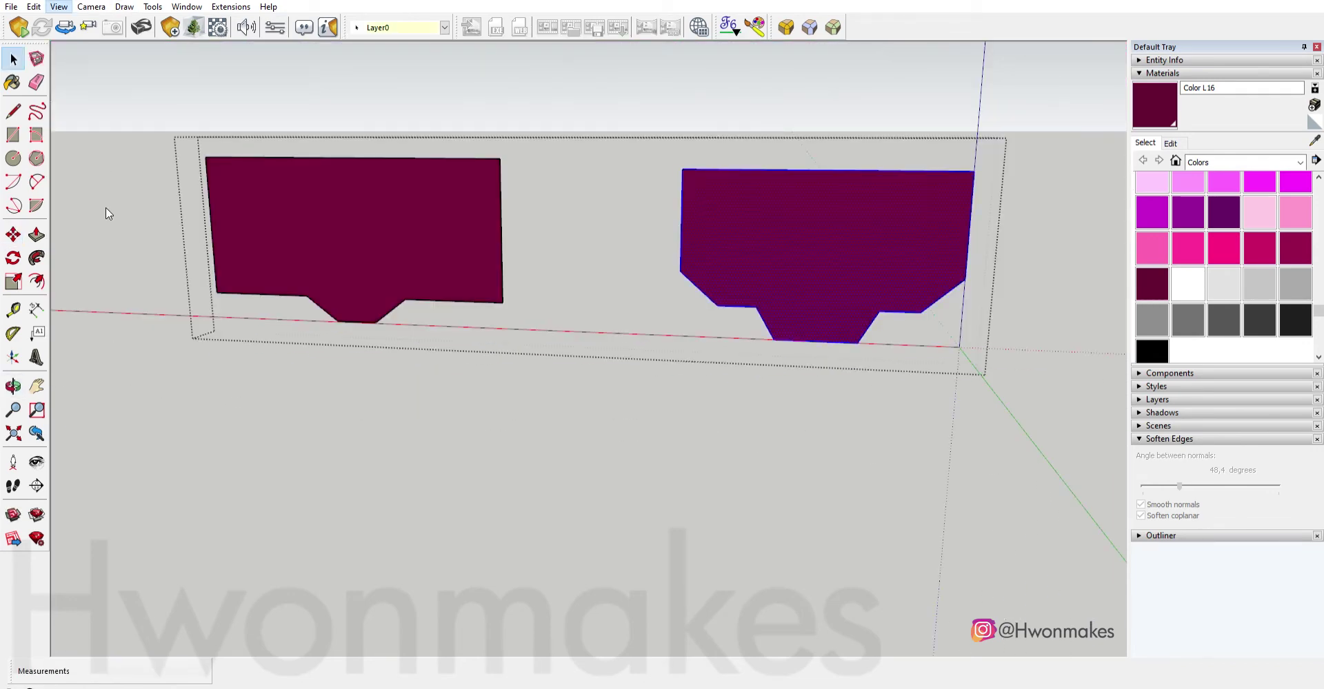
Select both port shapes and view the back wall straight on.
{"action": "scroll", "coordinate": [680, 172], "scroll_direction": "down", "scroll_amount": 2}
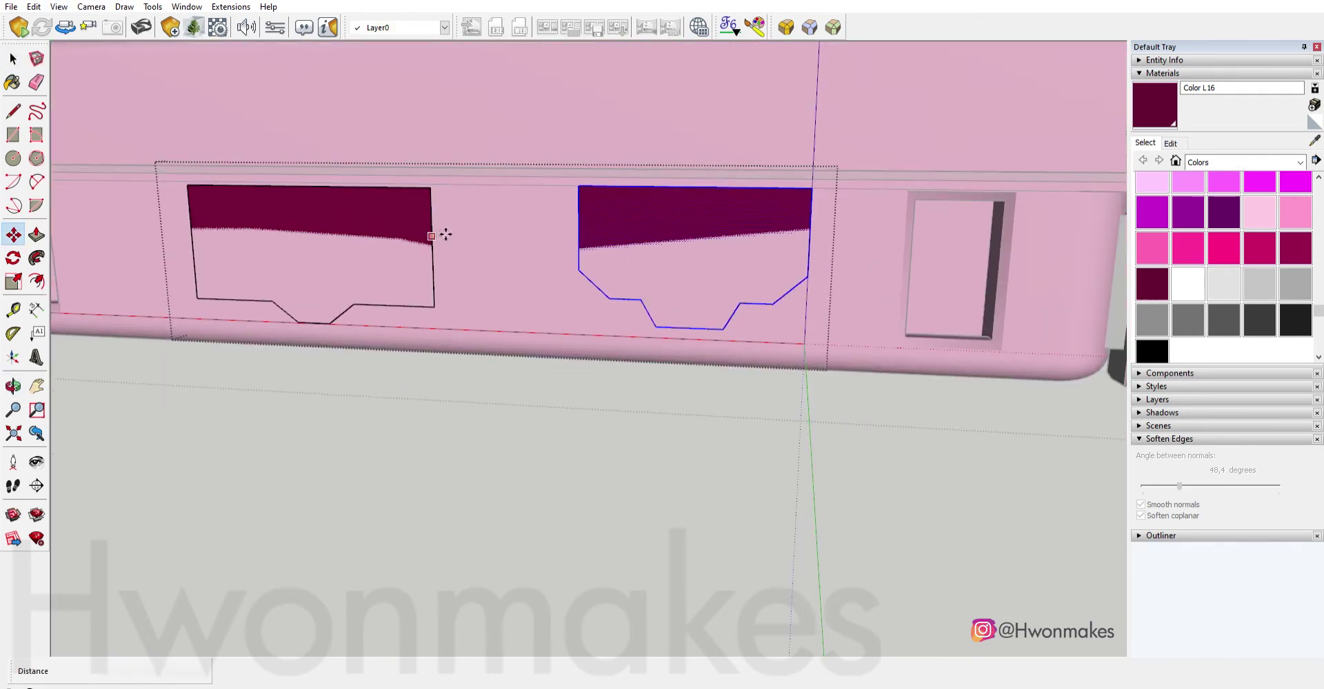
{"action": "left_click", "coordinate": [335, 260]}
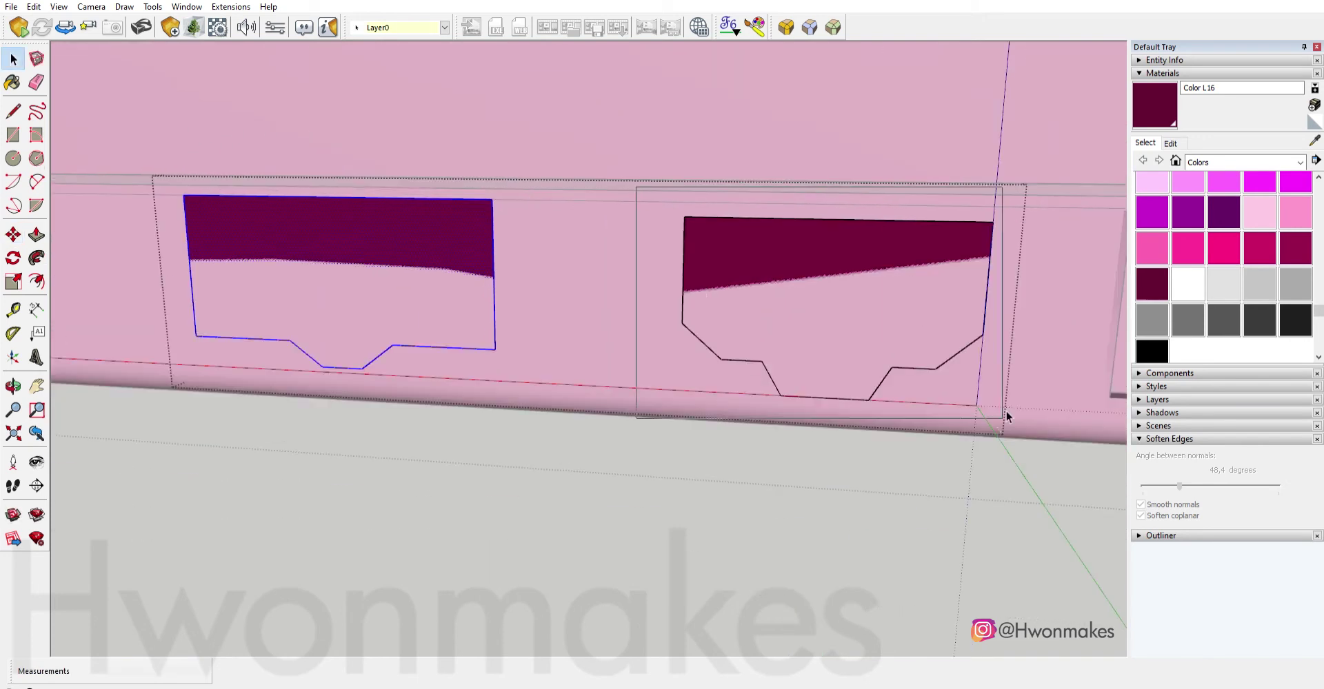
{"action": "left_click", "coordinate": [586, 149]}
{"action": "key", "text": "m"}
{"action": "key", "text": "space"}
{"action": "left_click", "coordinate": [429, 179], "text": "shift"}
{"action": "scroll", "coordinate": [690, 187], "scroll_direction": "up", "scroll_amount": 2}
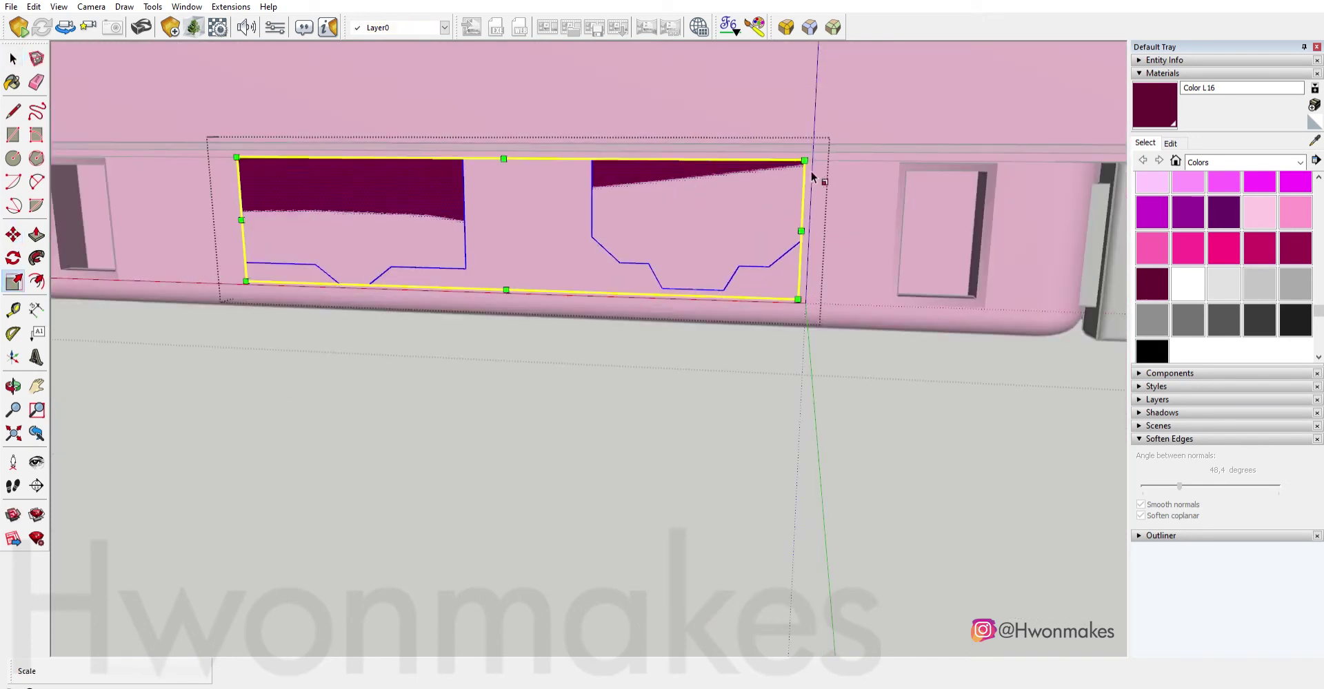
{"action": "scroll", "coordinate": [812, 177], "scroll_direction": "down", "scroll_amount": 1}
{"action": "scroll", "coordinate": [697, 183], "scroll_direction": "down", "scroll_amount": 1}
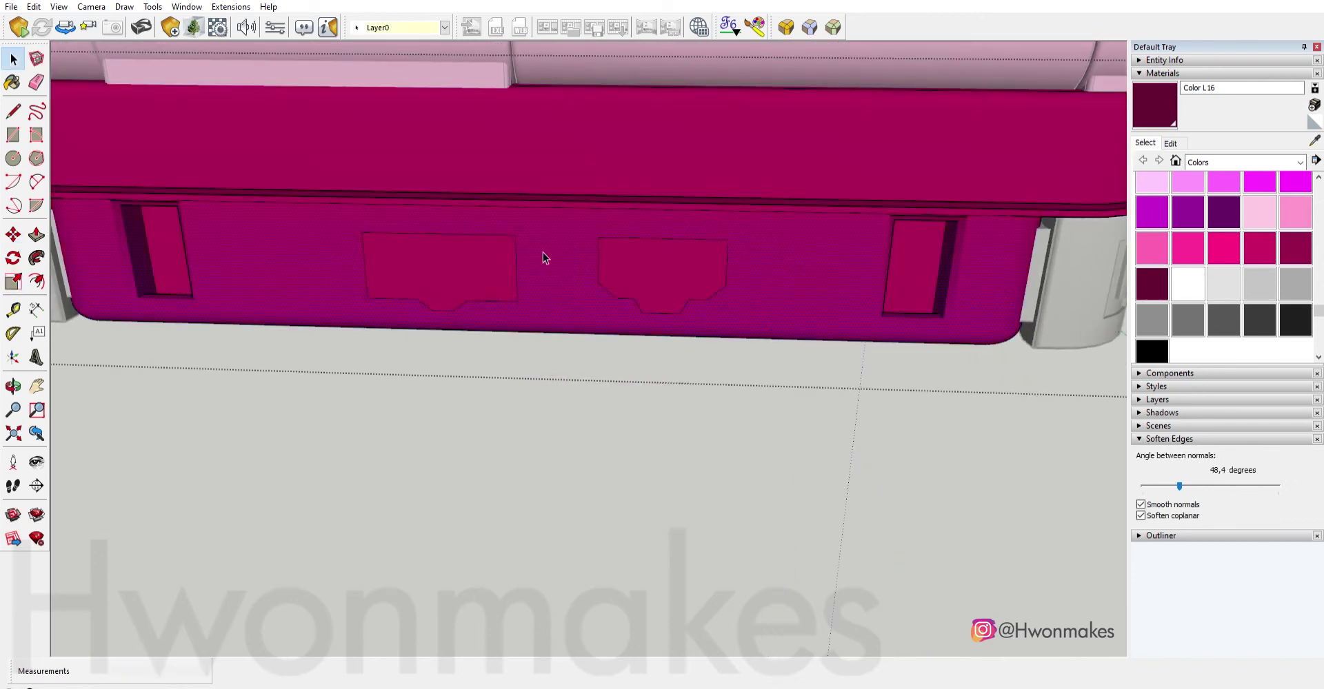
{"action": "scroll", "coordinate": [496, 264], "scroll_direction": "up", "scroll_amount": 2}
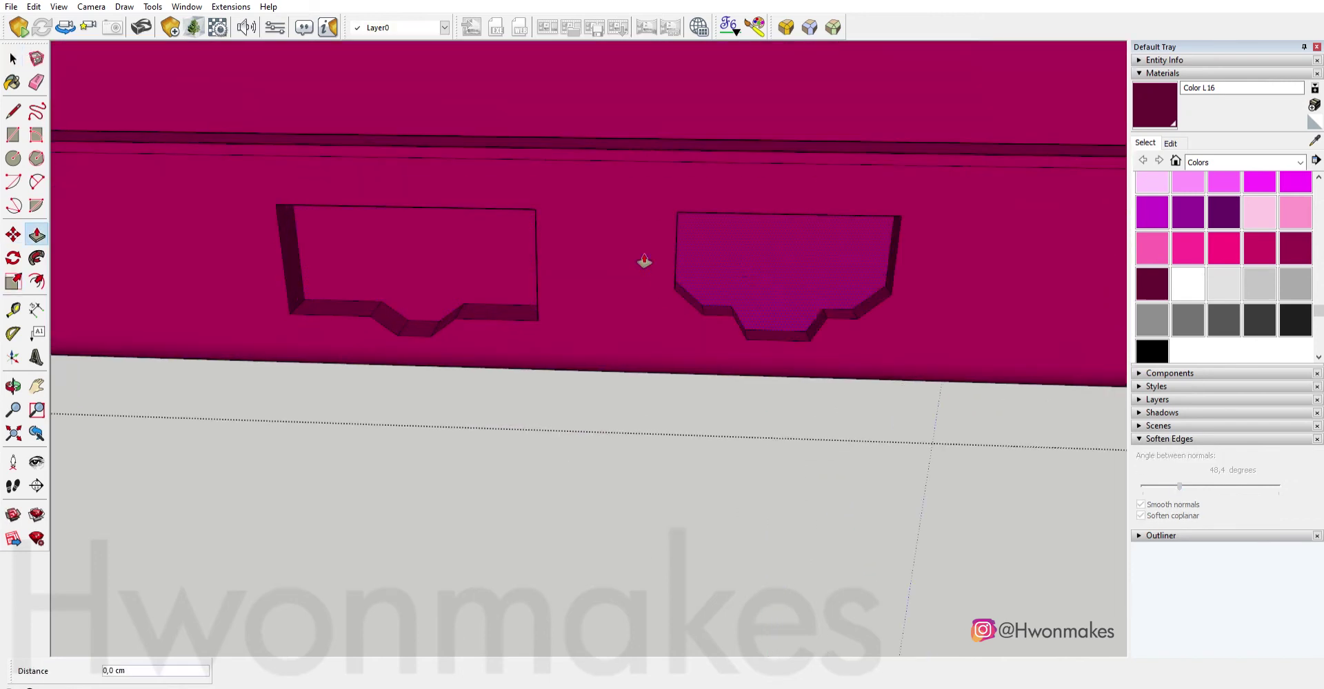
{"action": "scroll", "coordinate": [621, 260], "scroll_direction": "down", "scroll_amount": 2}
{"action": "scroll", "coordinate": [514, 320], "scroll_direction": "up", "scroll_amount": 3}
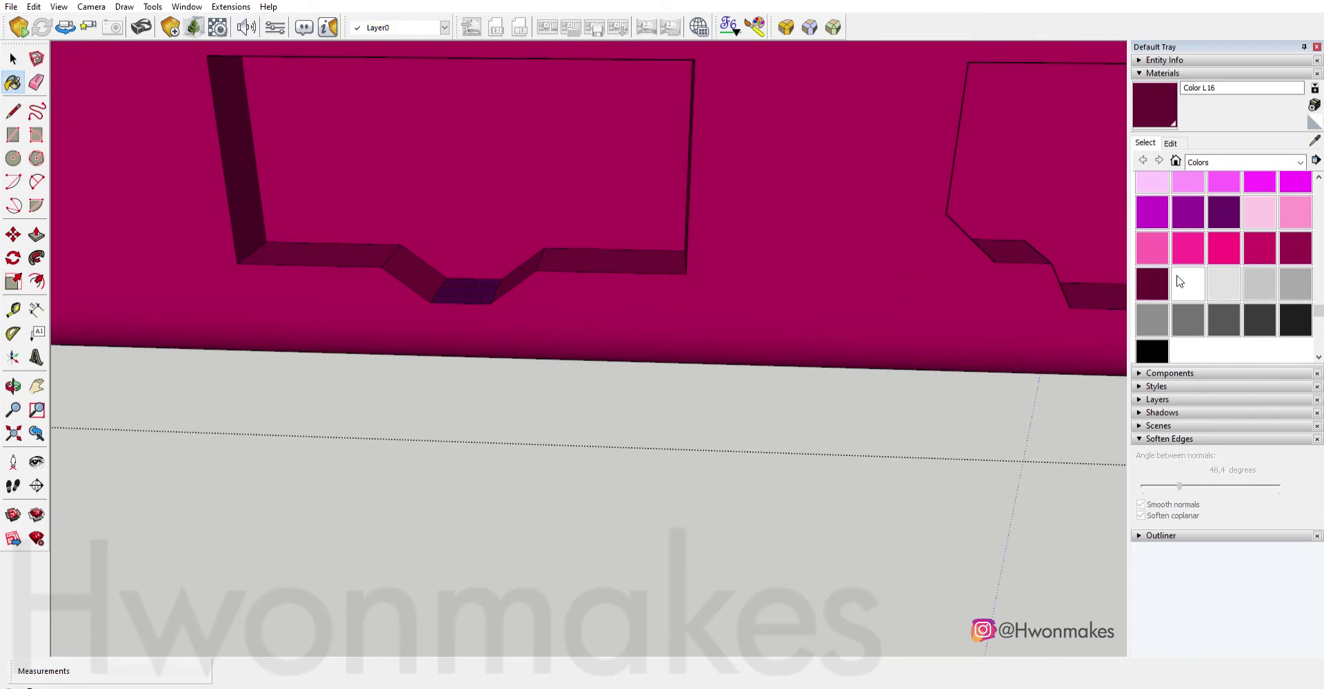
{"action": "scroll", "coordinate": [389, 258], "scroll_direction": "up", "scroll_amount": 1}
{"action": "scroll", "coordinate": [241, 183], "scroll_direction": "down", "scroll_amount": 5}
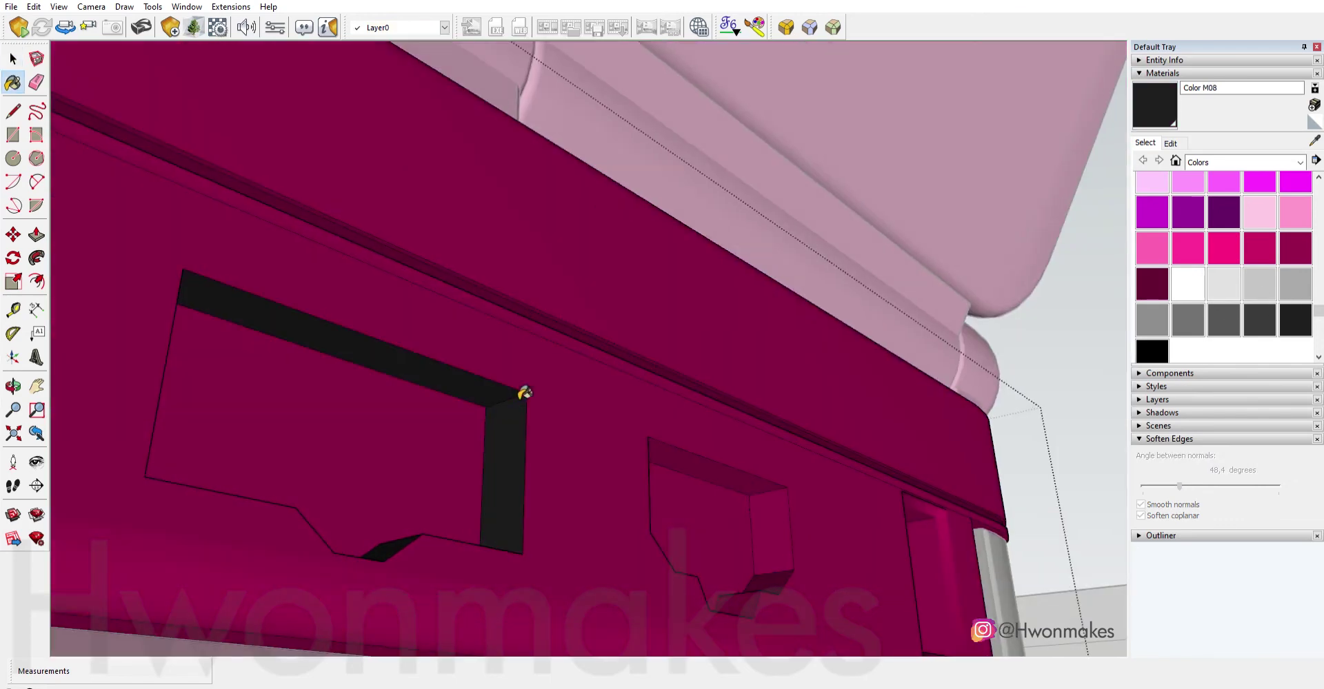
{"action": "scroll", "coordinate": [382, 422], "scroll_direction": "up", "scroll_amount": 4}
{"action": "key", "text": "ctrl+4"}
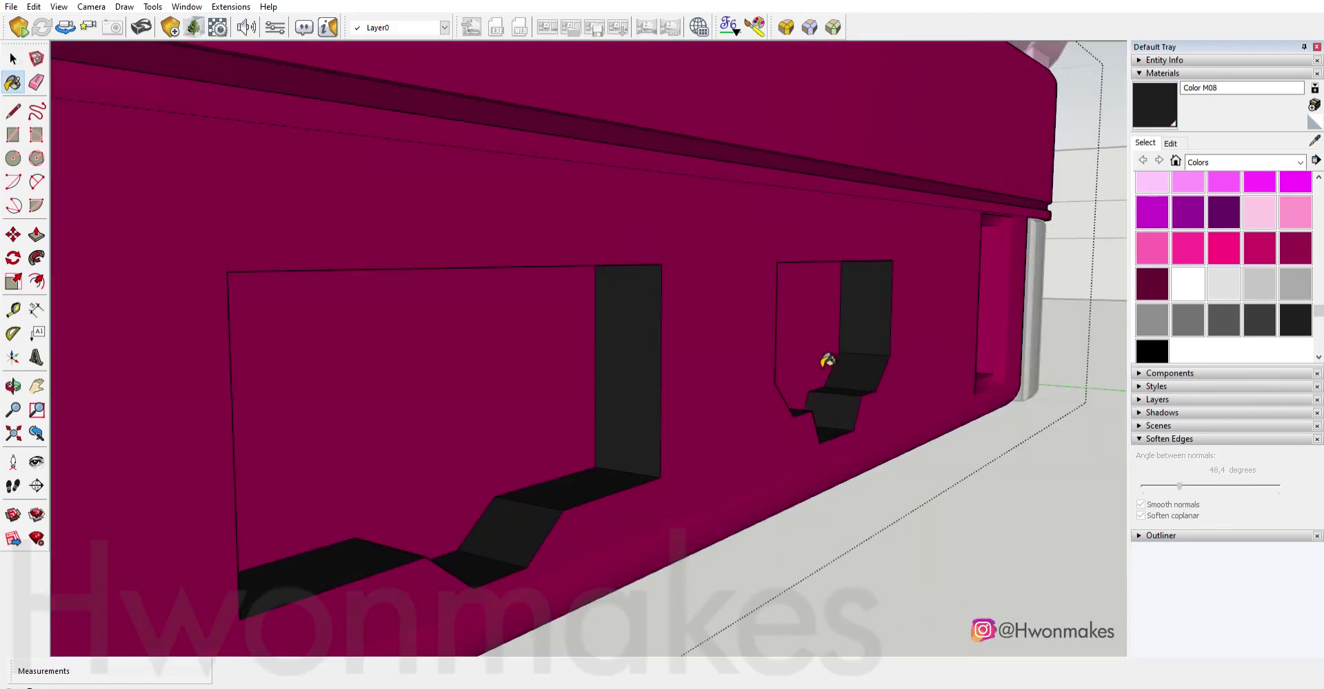
{"action": "key", "text": "space"}
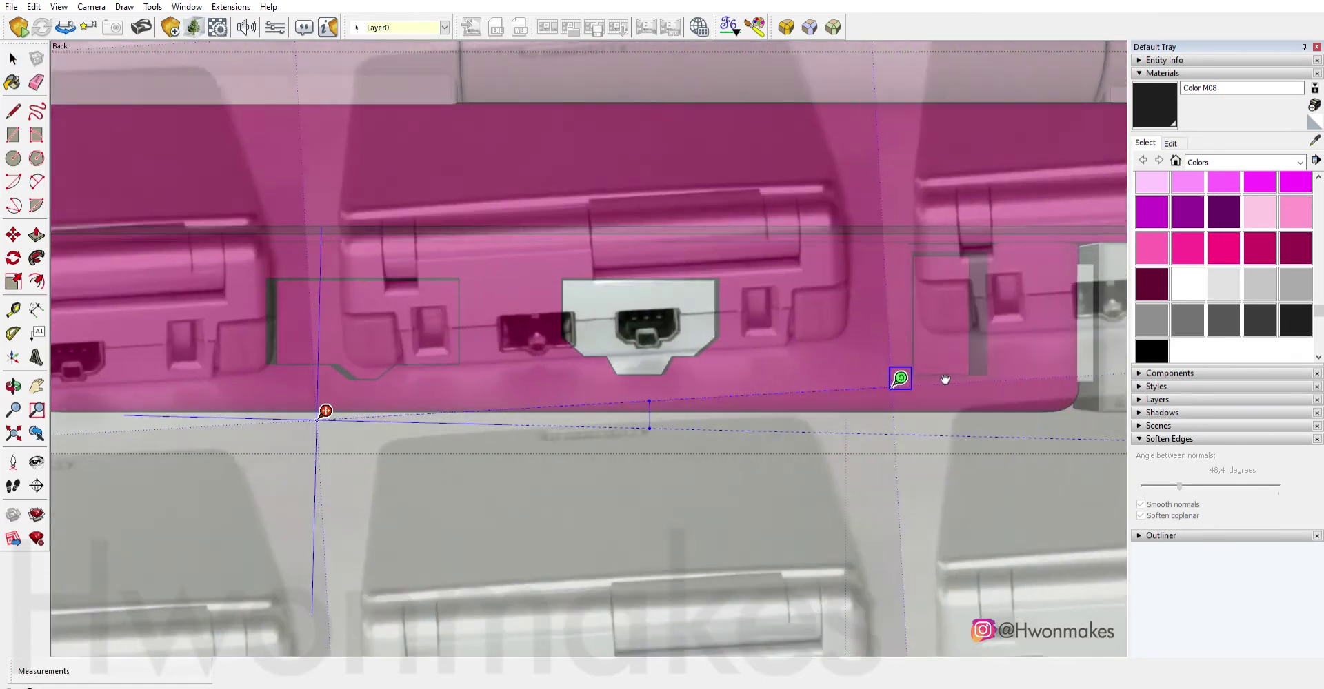
Line the reference photo up with the model and inspect the photo-textured port recesses.
{"action": "left_click_drag", "start_coordinate": [945, 379], "coordinate": [907, 435]}
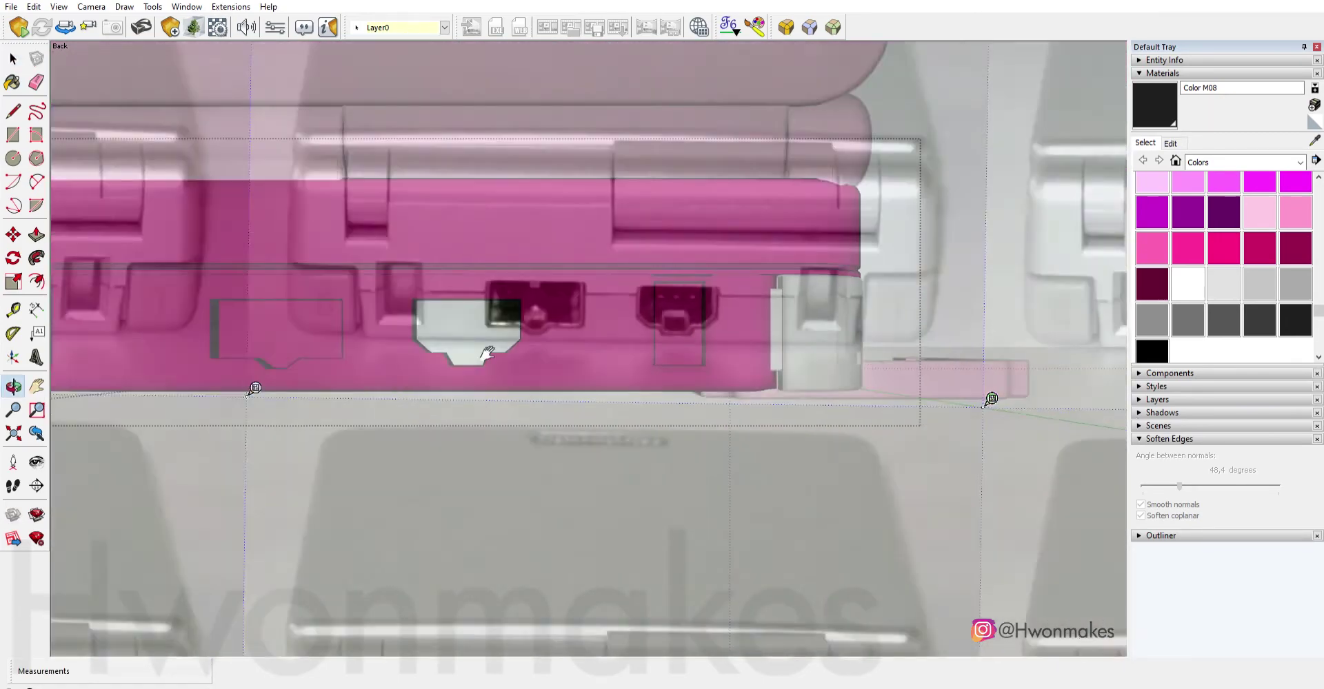
{"action": "scroll", "coordinate": [907, 436], "scroll_direction": "down", "scroll_amount": 3}
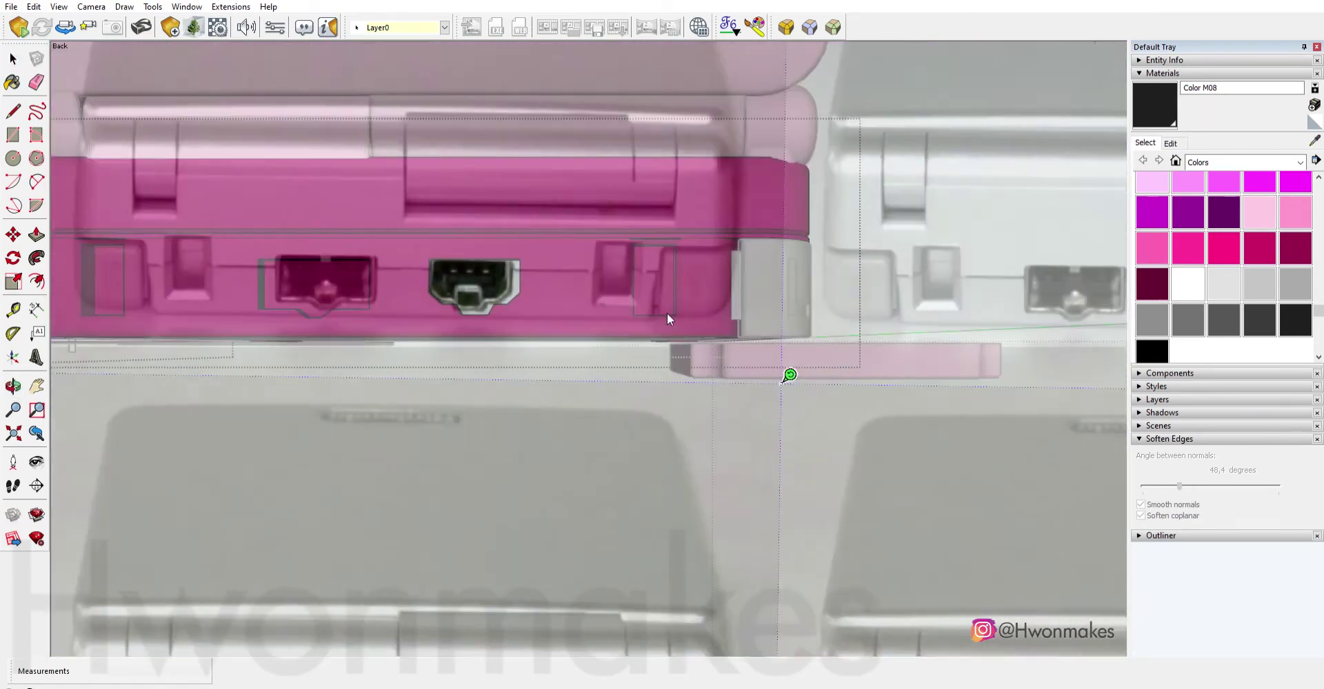
{"action": "scroll", "coordinate": [667, 313], "scroll_direction": "up", "scroll_amount": 4}
{"action": "middle_click_drag", "start_coordinate": [526, 280], "coordinate": [441, 285]}
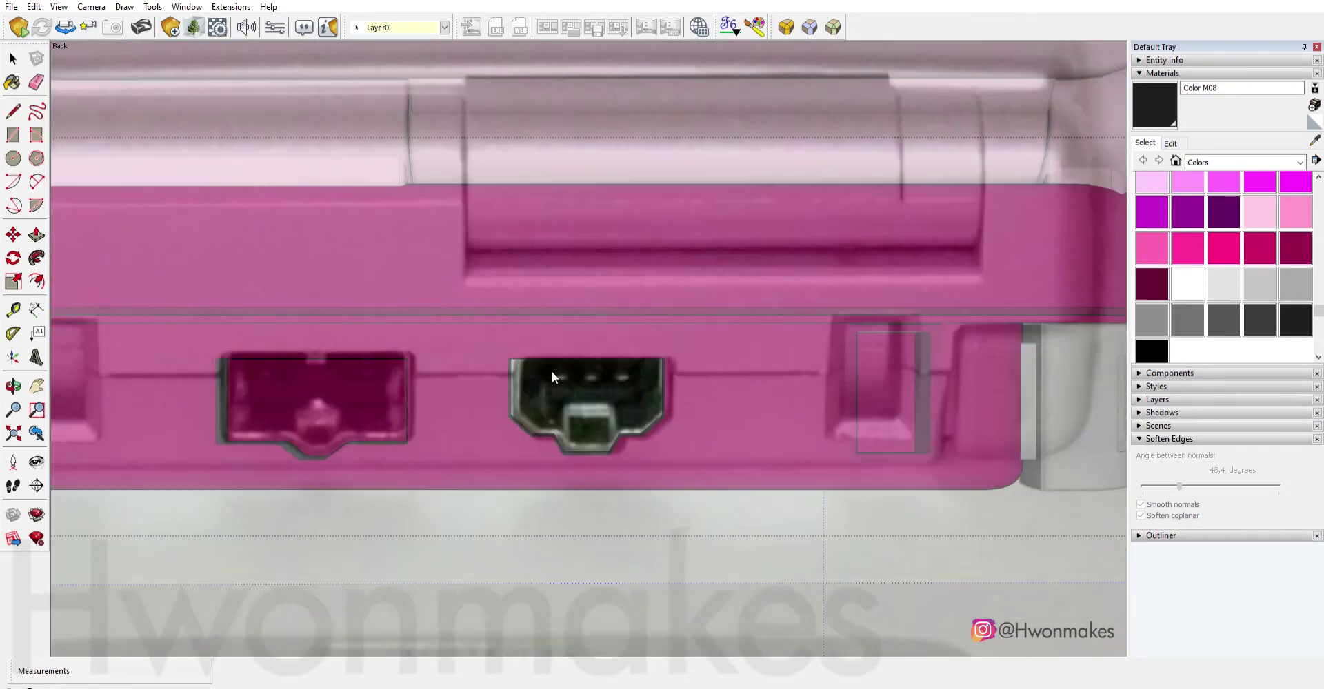
{"action": "scroll", "coordinate": [552, 371], "scroll_direction": "down", "scroll_amount": 5}
{"action": "scroll", "coordinate": [764, 386], "scroll_direction": "up", "scroll_amount": 5}
{"action": "scroll", "coordinate": [487, 361], "scroll_direction": "up", "scroll_amount": 3}
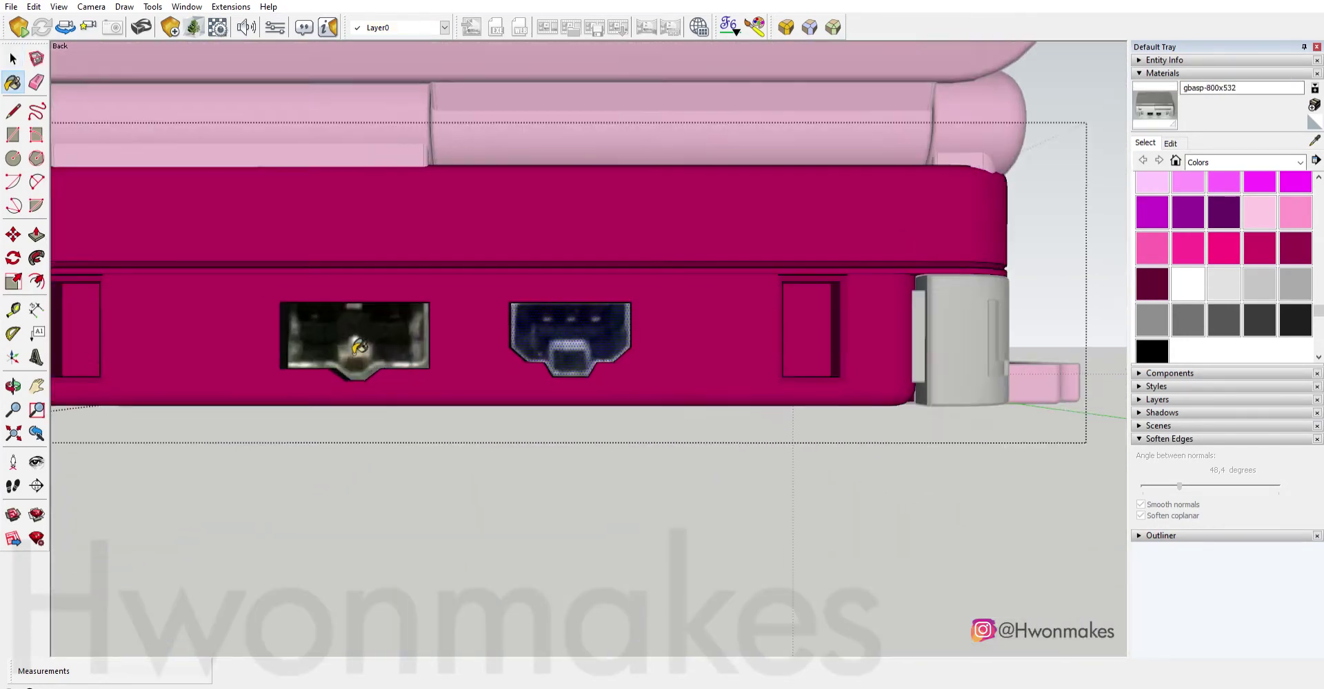
{"action": "scroll", "coordinate": [487, 361], "scroll_direction": "down", "scroll_amount": 2}
{"action": "mouse_move", "coordinate": [487, 362]}
{"action": "middle_mouse_down"}
{"action": "mouse_move", "coordinate": [665, 557]}
{"action": "mouse_move", "coordinate": [520, 369]}
{"action": "mouse_move", "coordinate": [624, 310]}
{"action": "mouse_move", "coordinate": [656, 272]}
{"action": "mouse_move", "coordinate": [570, 331]}
{"action": "middle_mouse_up"}
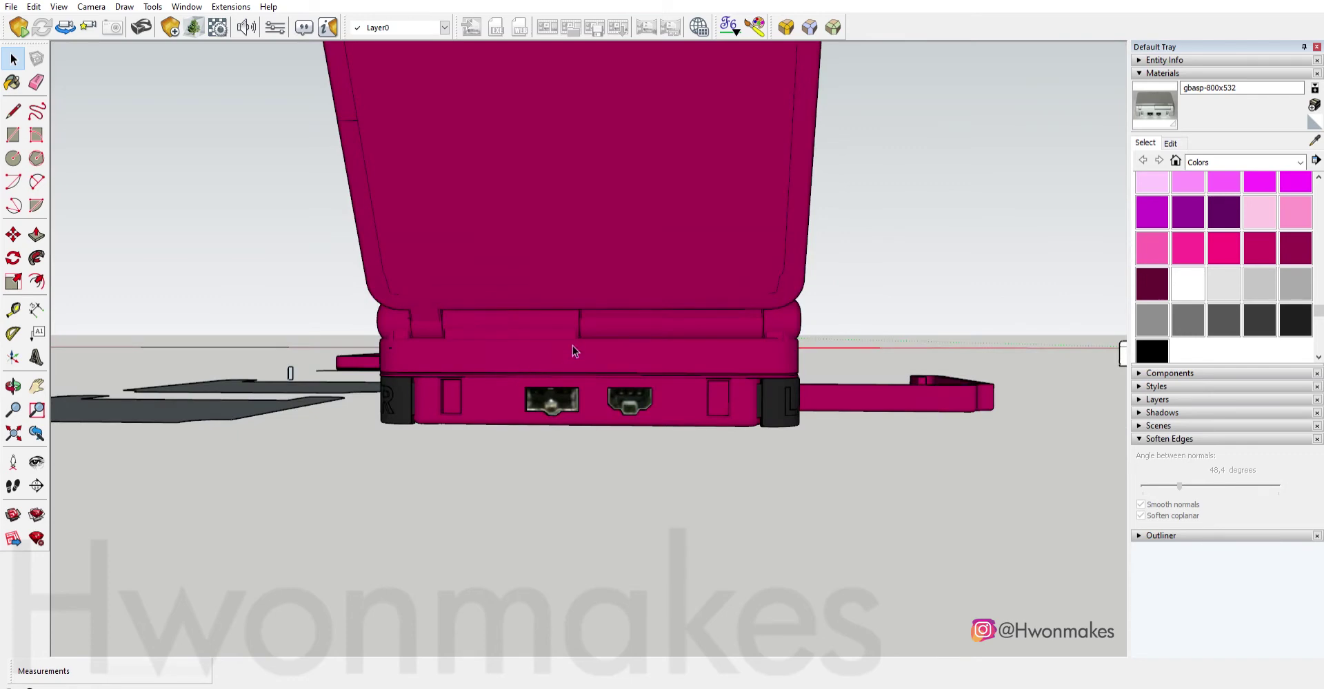
{"action": "scroll", "coordinate": [572, 346], "scroll_direction": "up", "scroll_amount": 5}
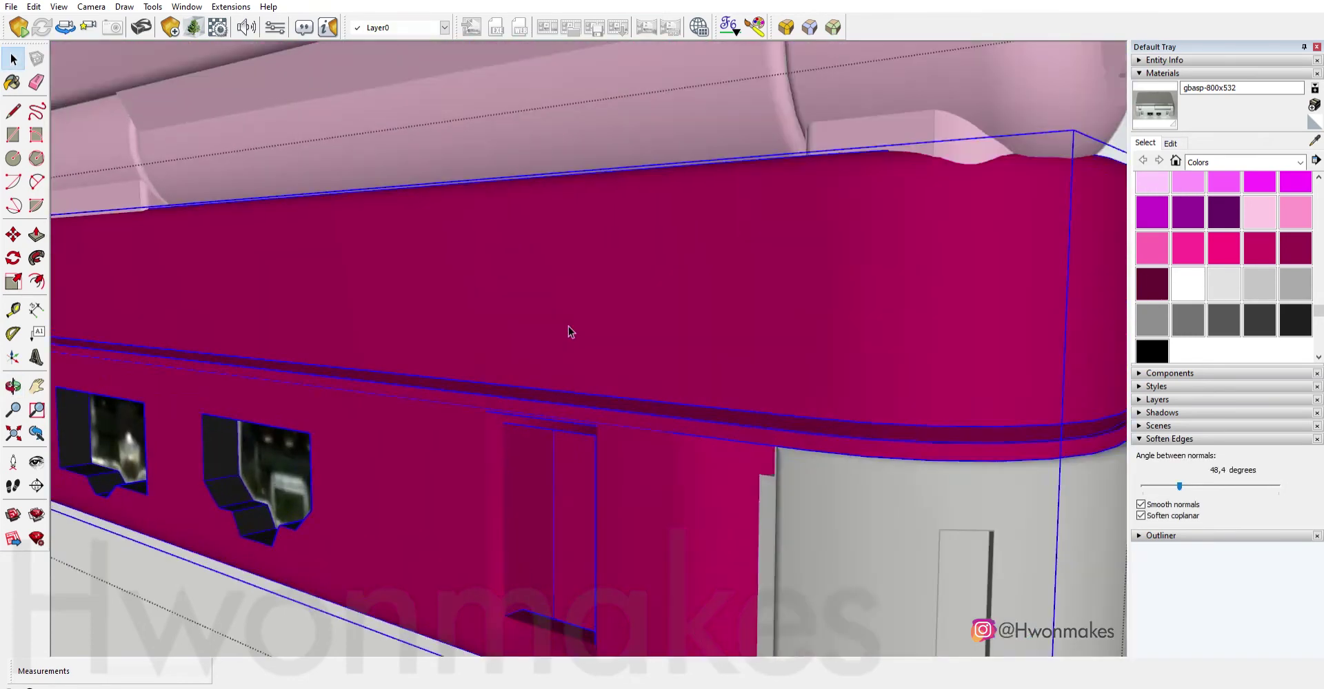
{"action": "scroll", "coordinate": [789, 398], "scroll_direction": "up", "scroll_amount": 5}
{"action": "key", "text": "space"}
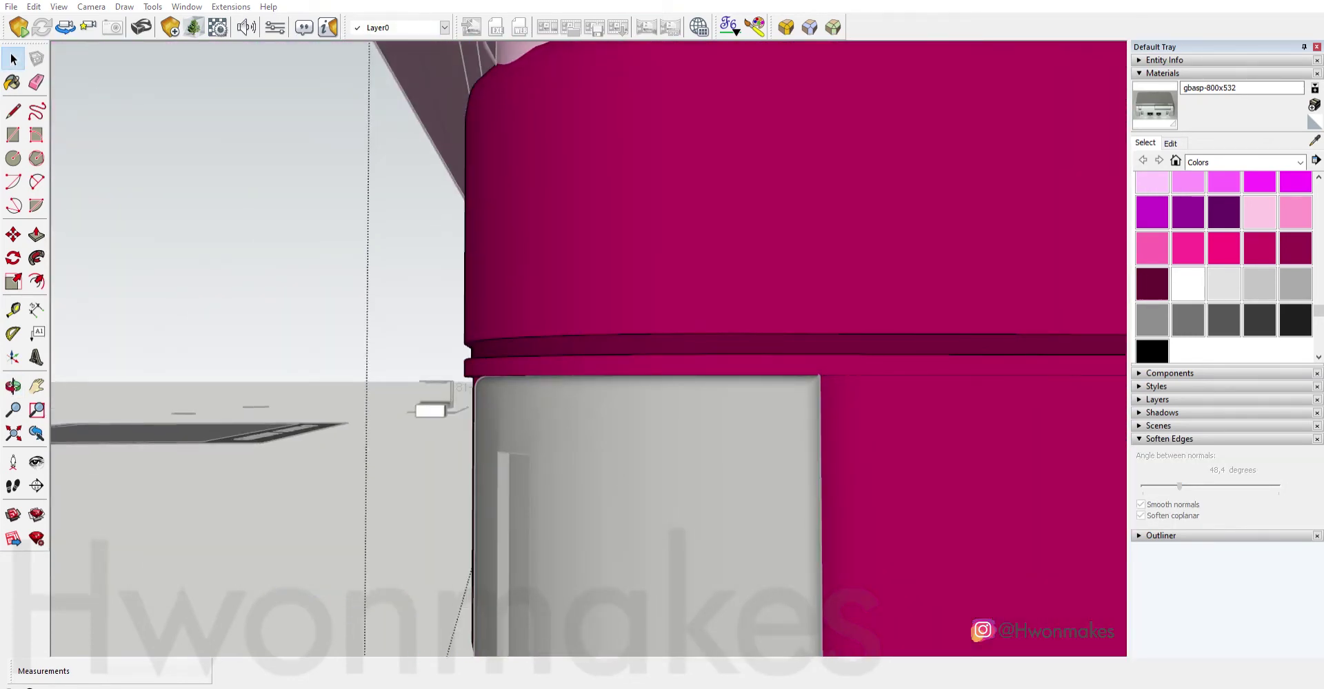
Zoom in on the top-rim ledge of the magenta lower case with the Line tool active.
{"action": "scroll", "coordinate": [689, 333], "scroll_direction": "down", "scroll_amount": 2}
{"action": "scroll", "coordinate": [792, 369], "scroll_direction": "up", "scroll_amount": 3}
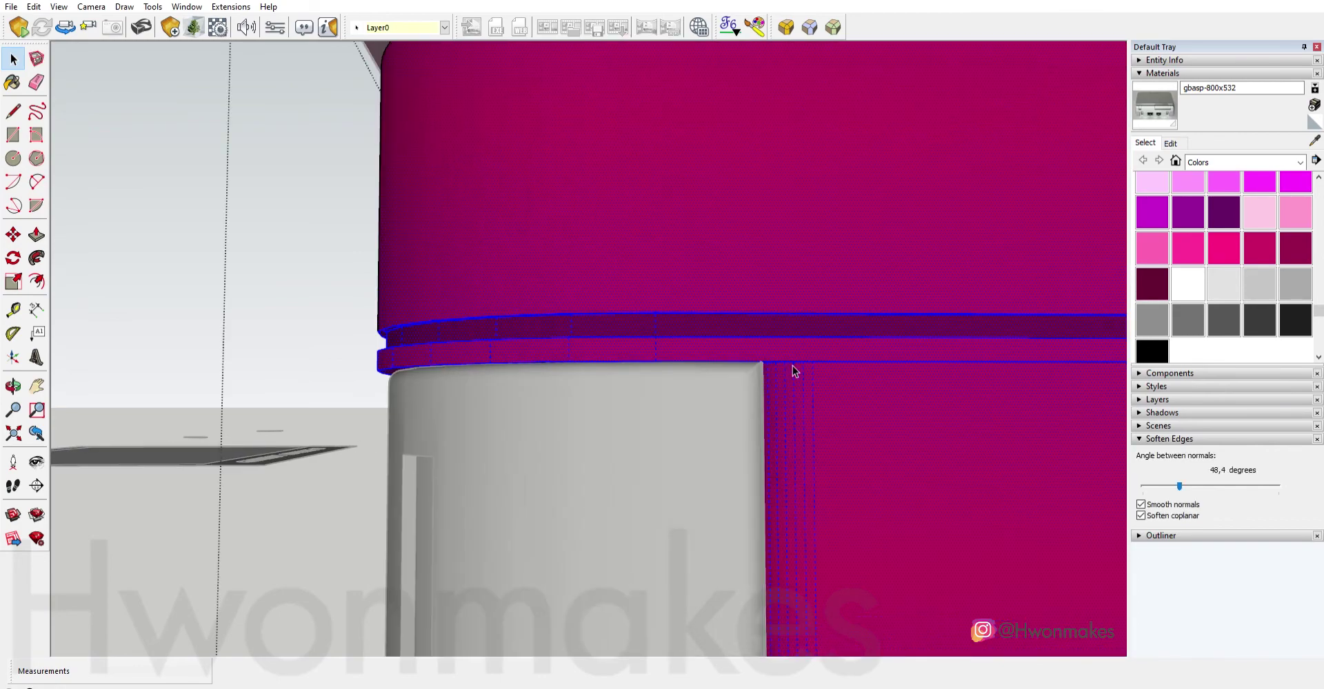
{"action": "scroll", "coordinate": [807, 407], "scroll_direction": "up", "scroll_amount": 2}
{"action": "scroll", "coordinate": [799, 420], "scroll_direction": "up", "scroll_amount": 2}
{"action": "key", "text": "l"}
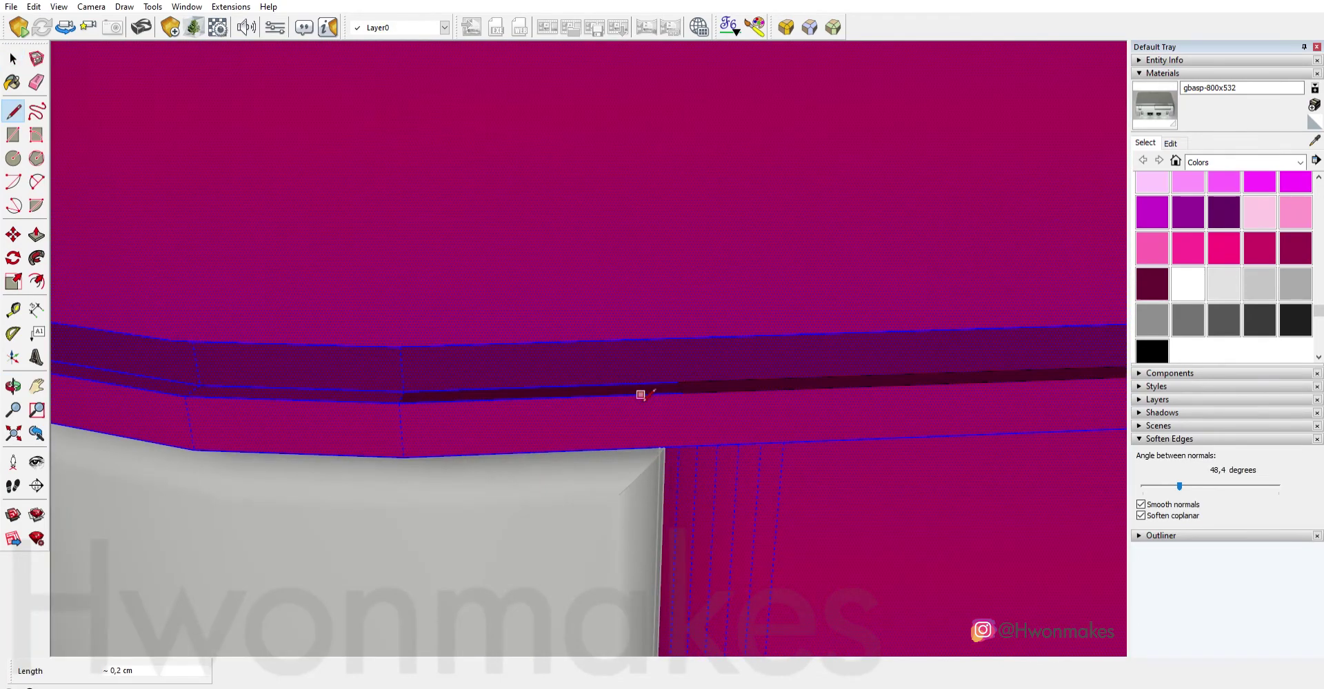
{"action": "scroll", "coordinate": [690, 386], "scroll_direction": "down", "scroll_amount": 5}
{"action": "scroll", "coordinate": [799, 428], "scroll_direction": "up", "scroll_amount": 4}
{"action": "scroll", "coordinate": [696, 429], "scroll_direction": "up", "scroll_amount": 3}
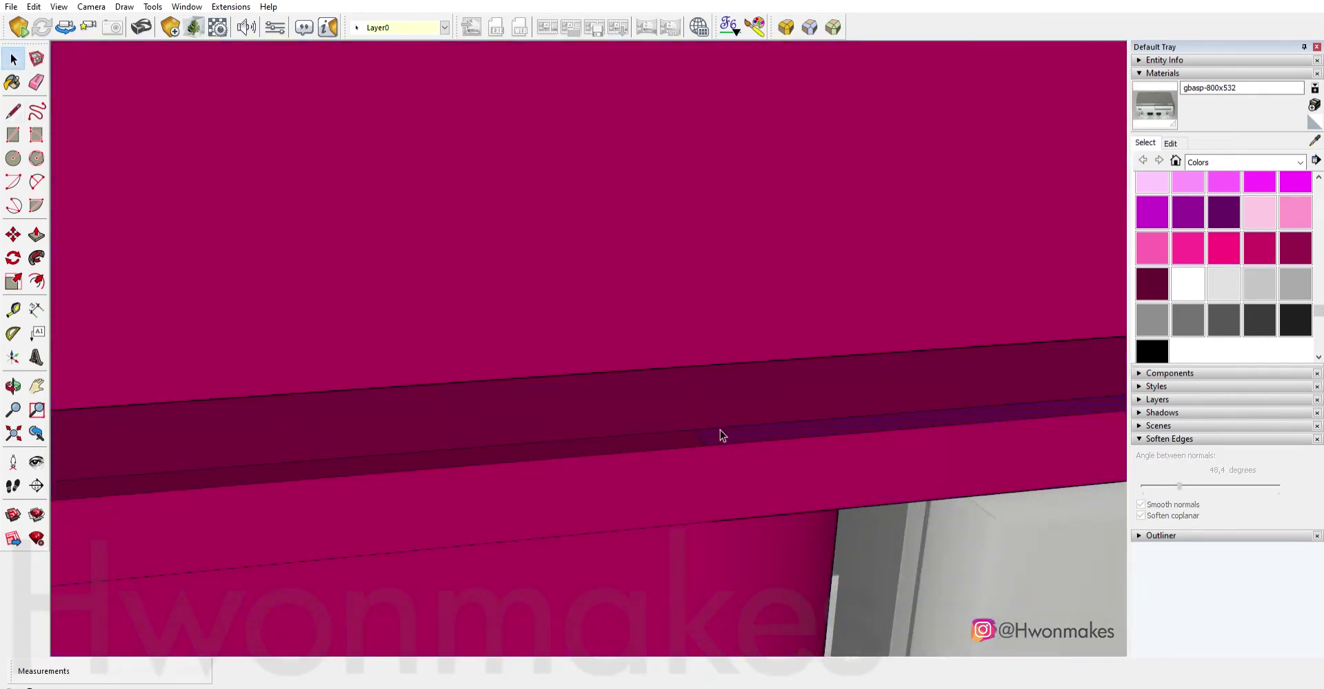
{"action": "scroll", "coordinate": [720, 435], "scroll_direction": "down", "scroll_amount": 1}
{"action": "scroll", "coordinate": [771, 326], "scroll_direction": "down", "scroll_amount": 2}
{"action": "scroll", "coordinate": [857, 405], "scroll_direction": "up", "scroll_amount": 2}
{"action": "scroll", "coordinate": [945, 400], "scroll_direction": "up", "scroll_amount": 2}
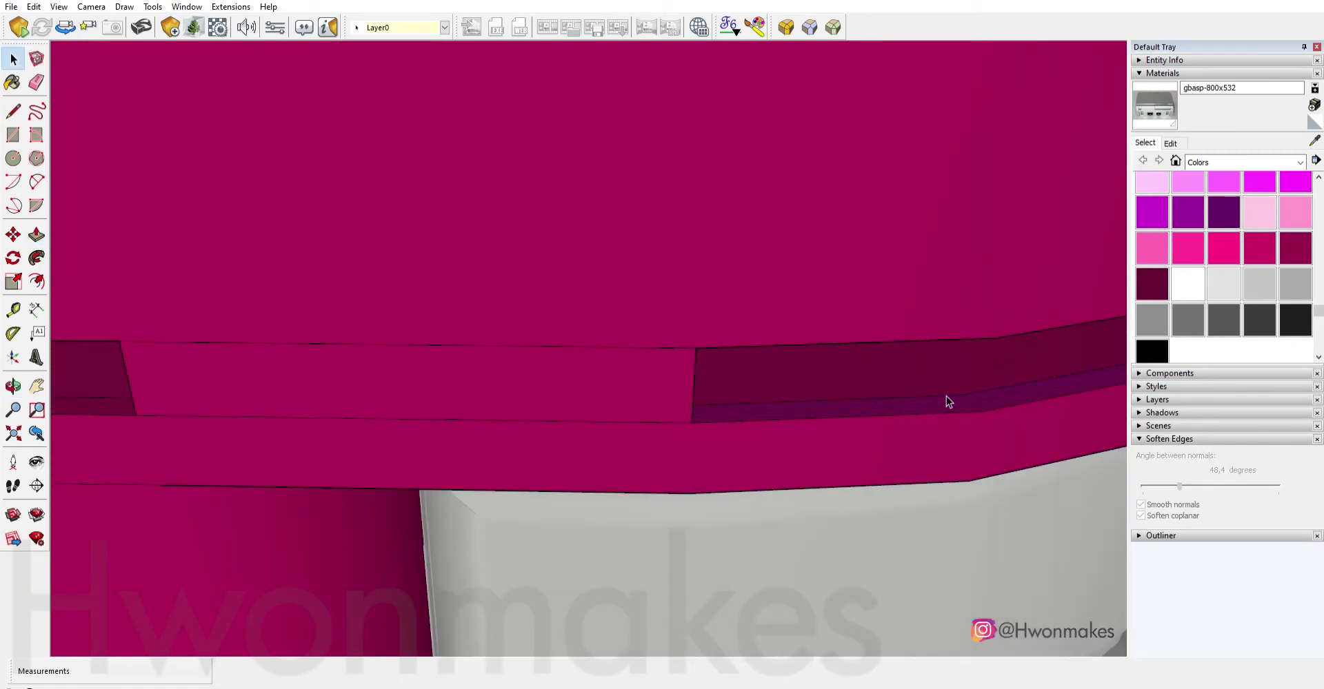
{"action": "scroll", "coordinate": [736, 407], "scroll_direction": "down", "scroll_amount": 4}
{"action": "scroll", "coordinate": [890, 395], "scroll_direction": "up", "scroll_amount": 5}
Orbit around the groove ledge to face the case's port side straight on.
{"action": "mouse_move", "coordinate": [856, 365]}
{"action": "middle_mouse_down"}
{"action": "mouse_move", "coordinate": [889, 395]}
{"action": "mouse_move", "coordinate": [1008, 397]}
{"action": "middle_mouse_up"}
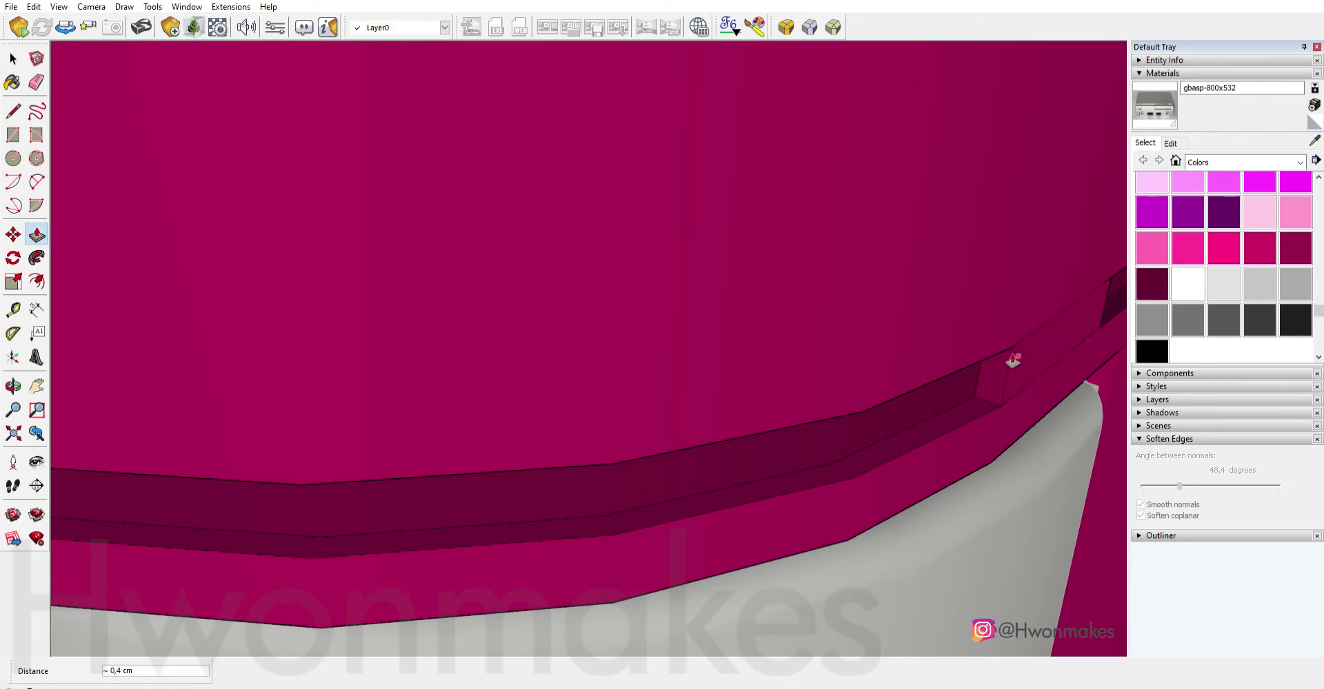
{"action": "key", "text": "space"}
{"action": "scroll", "coordinate": [916, 355], "scroll_direction": "down", "scroll_amount": 3}
{"action": "scroll", "coordinate": [580, 317], "scroll_direction": "down", "scroll_amount": 3}
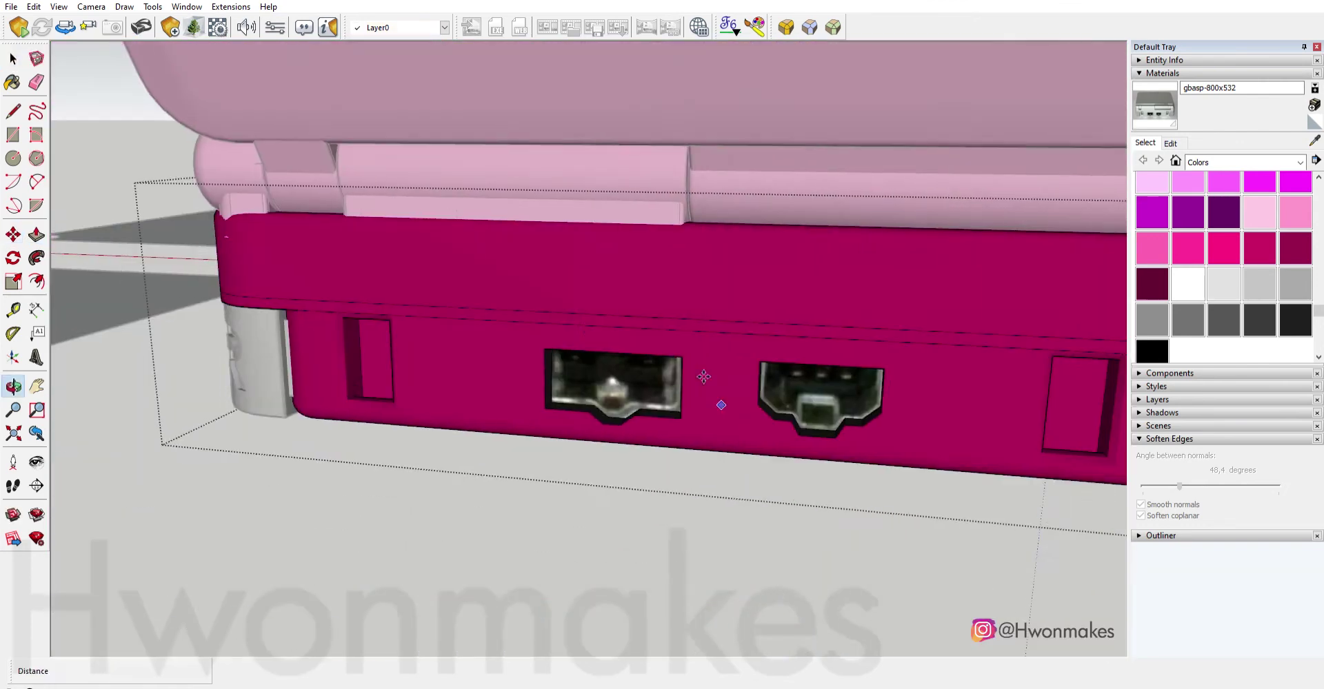
{"action": "middle_click_drag", "start_coordinate": [581, 317], "coordinate": [812, 354]}
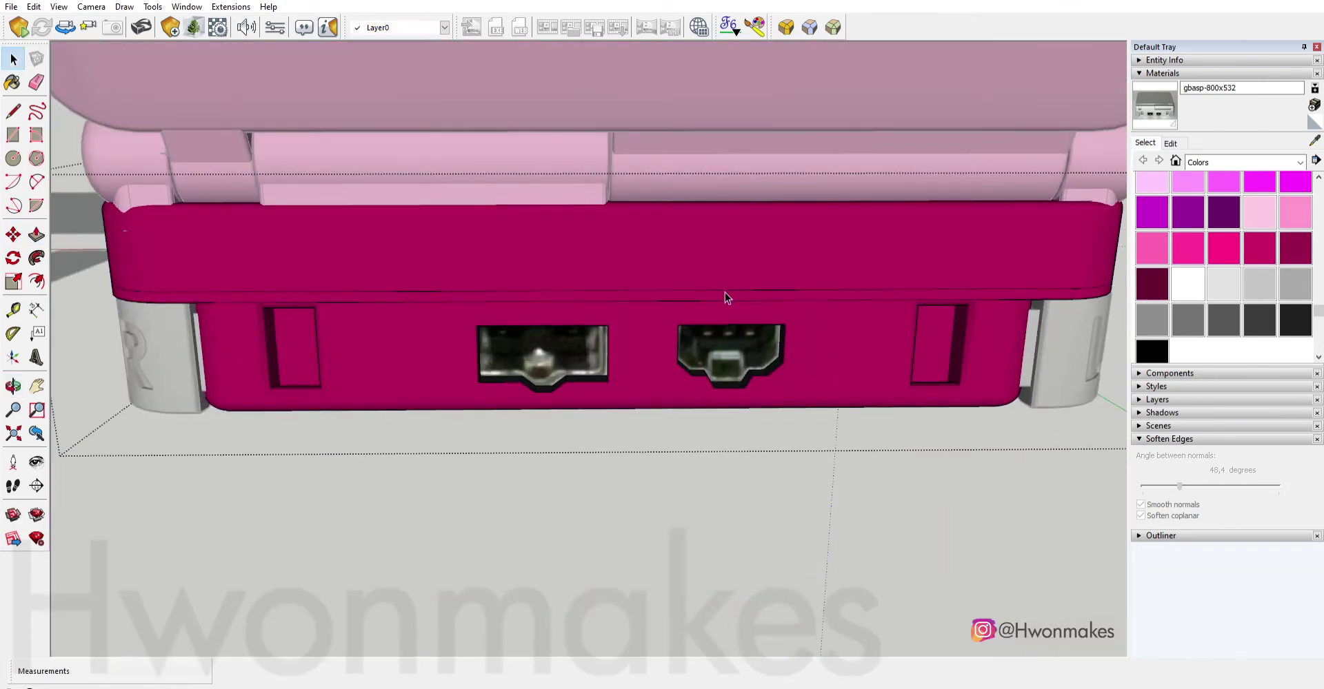
Bring the port side of the magenta case into an angled close-up view.
{"action": "key", "text": "m"}
{"action": "scroll", "coordinate": [865, 307], "scroll_direction": "up", "scroll_amount": 2}
{"action": "key", "text": "space"}
{"action": "scroll", "coordinate": [1060, 288], "scroll_direction": "up", "scroll_amount": 2}
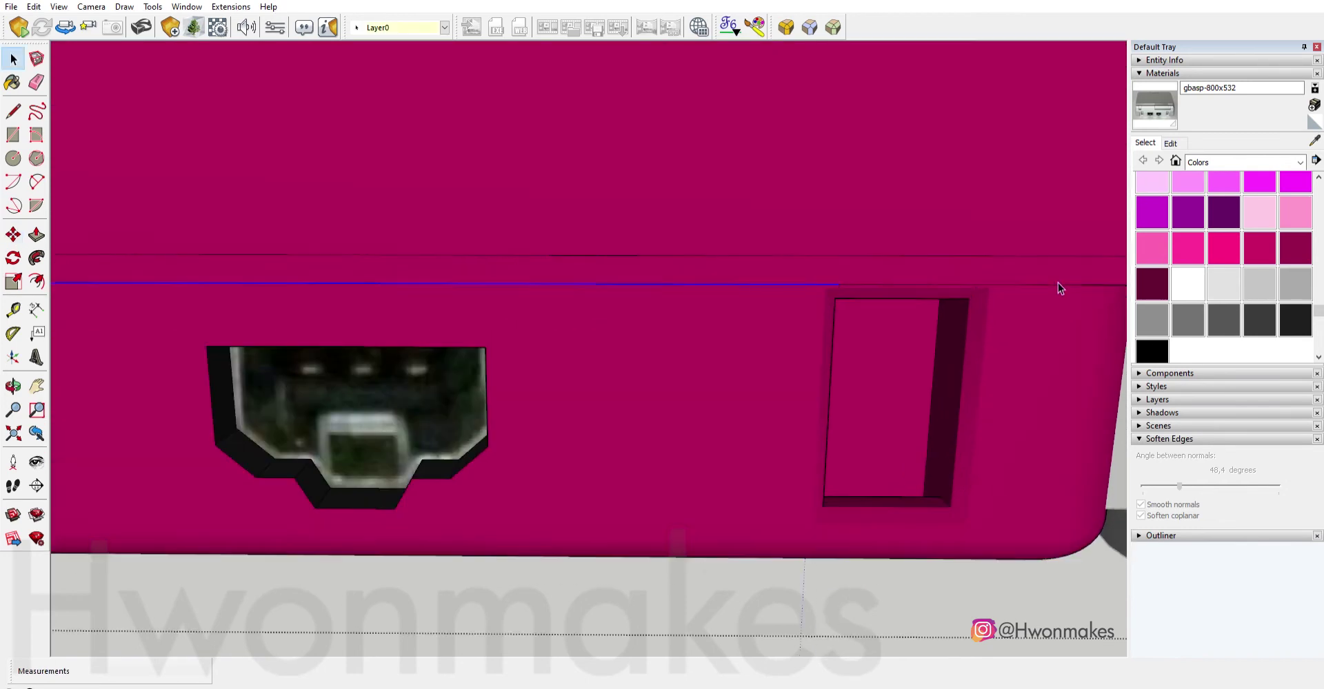
{"action": "middle_click_drag", "start_coordinate": [1016, 314], "coordinate": [651, 271]}
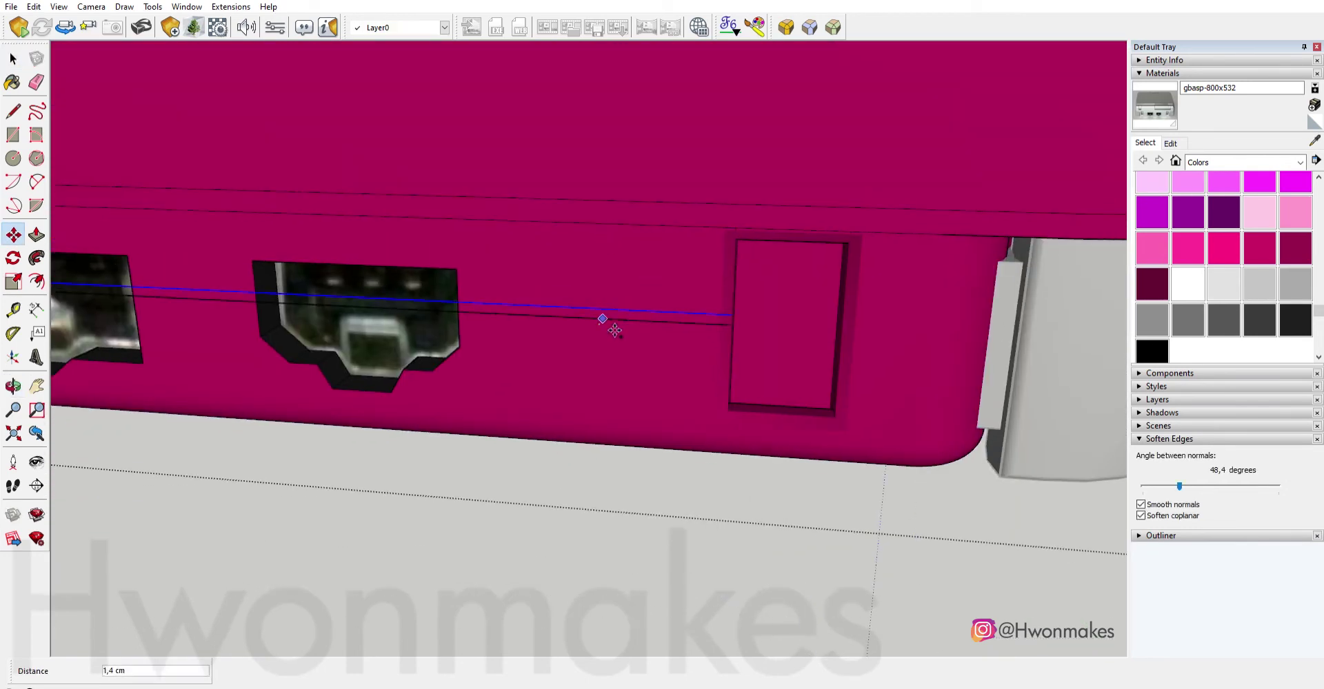
{"action": "key", "text": "b"}
{"action": "scroll", "coordinate": [561, 320], "scroll_direction": "down", "scroll_amount": 5}
{"action": "scroll", "coordinate": [603, 266], "scroll_direction": "up", "scroll_amount": 5}
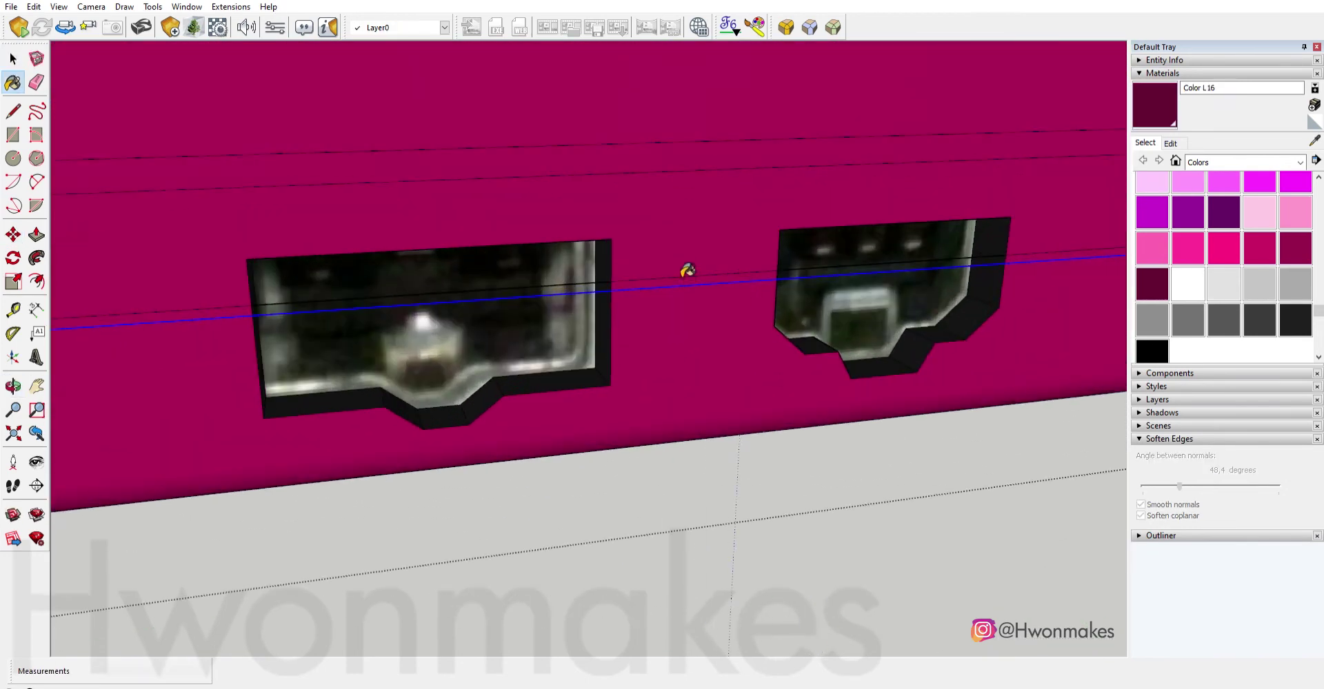
{"action": "scroll", "coordinate": [673, 272], "scroll_direction": "down", "scroll_amount": 3}
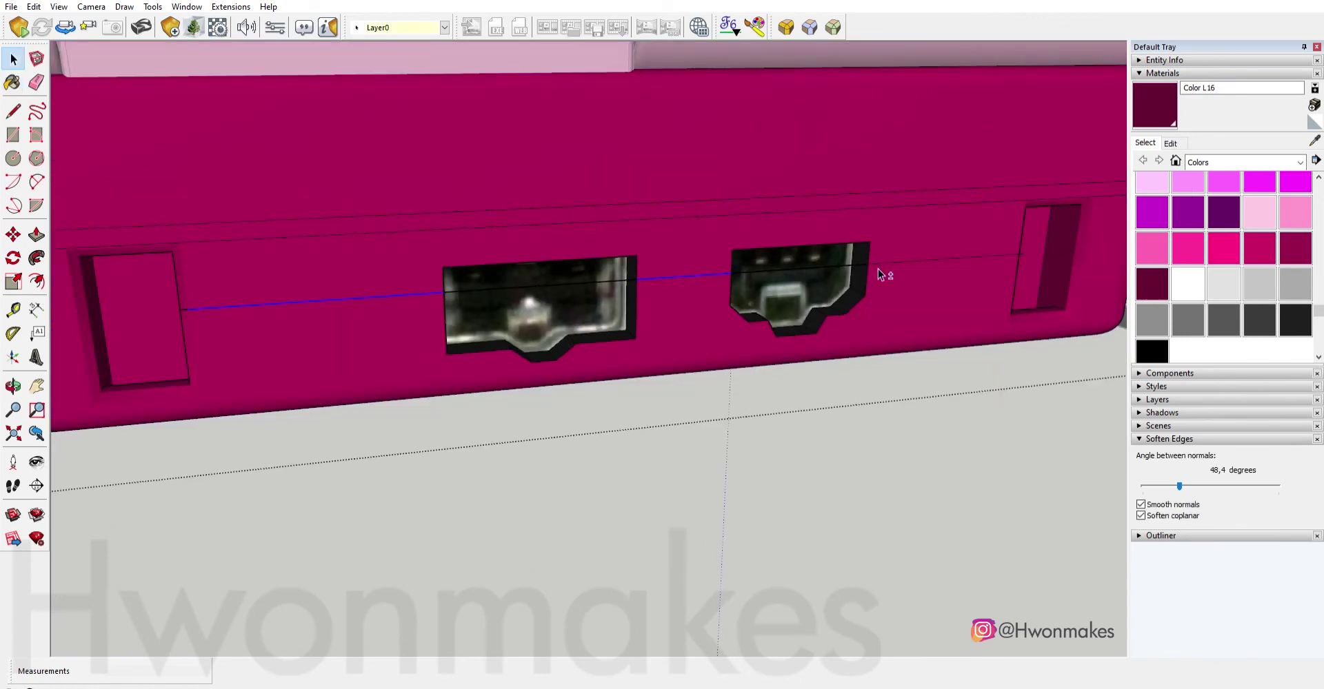
{"action": "scroll", "coordinate": [784, 253], "scroll_direction": "up", "scroll_amount": 3}
{"action": "scroll", "coordinate": [544, 304], "scroll_direction": "down", "scroll_amount": 2}
{"action": "scroll", "coordinate": [836, 272], "scroll_direction": "up", "scroll_amount": 1}
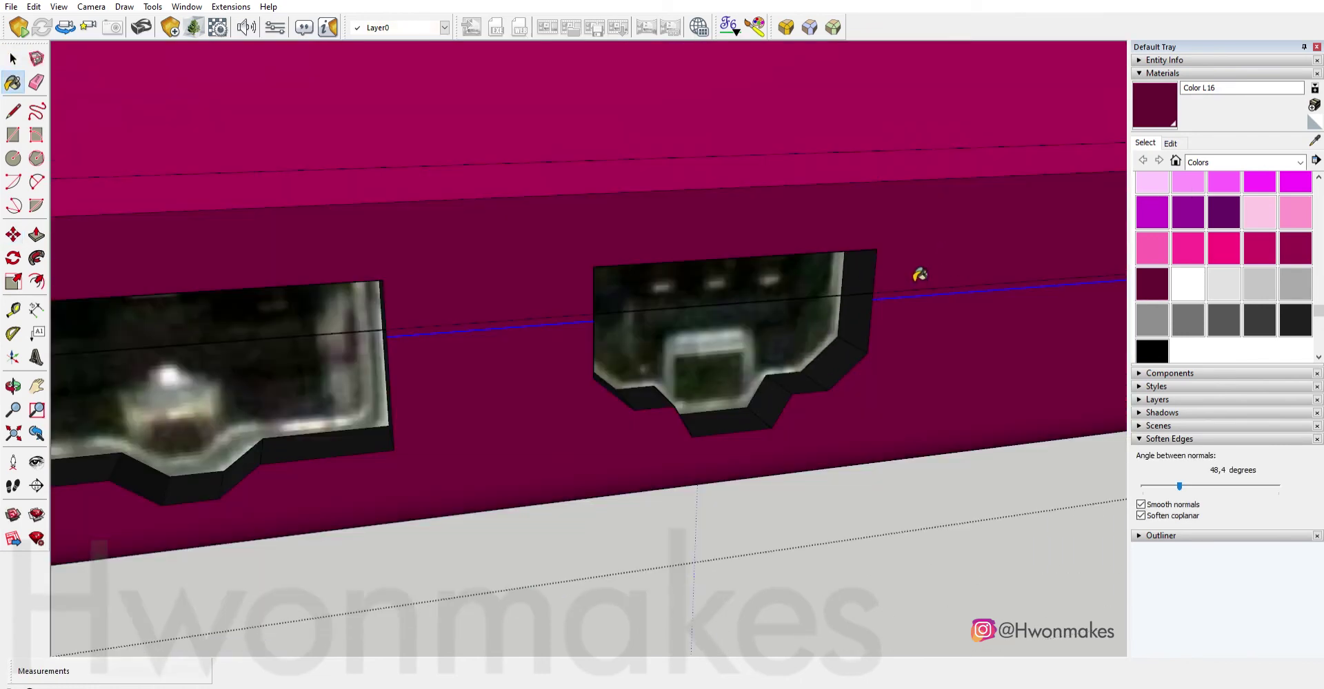
{"action": "scroll", "coordinate": [859, 286], "scroll_direction": "up", "scroll_amount": 2}
{"action": "scroll", "coordinate": [859, 286], "scroll_direction": "up", "scroll_amount": 4}
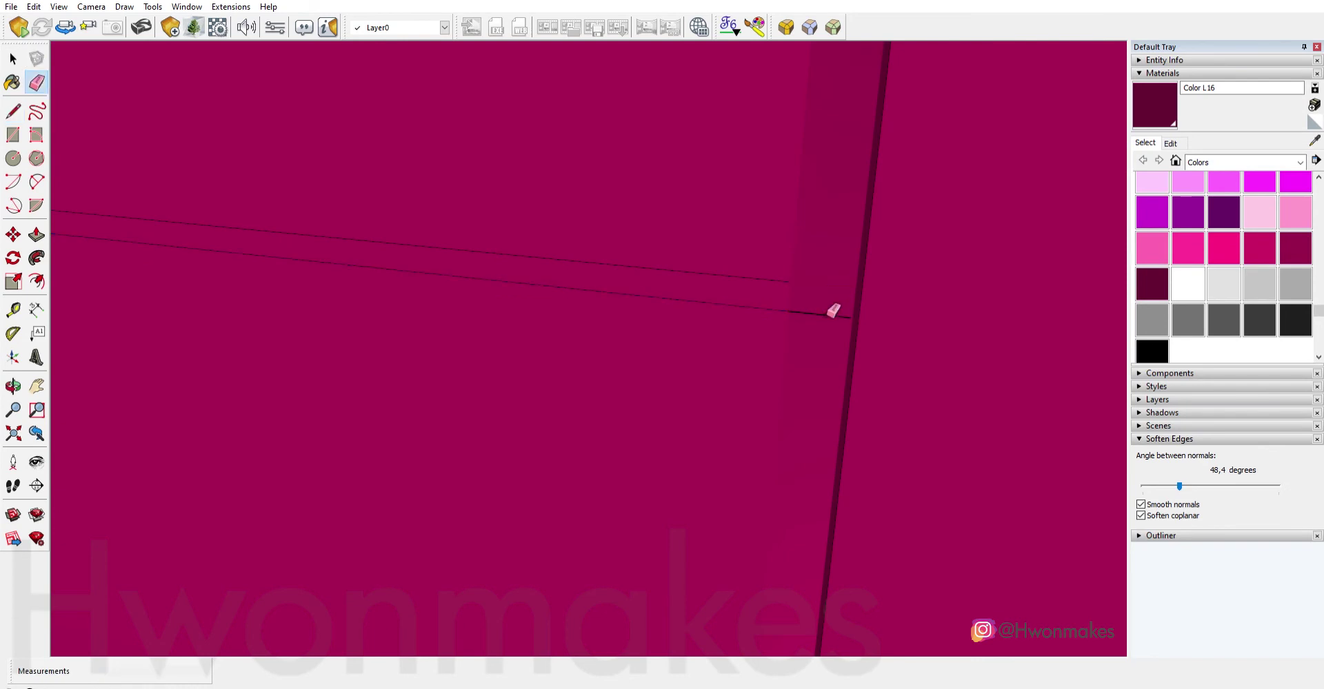
Draw a line from the recess corner, carrying it around the port-side corner.
{"action": "key", "text": "l"}
{"action": "scroll", "coordinate": [813, 307], "scroll_direction": "down", "scroll_amount": 2}
{"action": "scroll", "coordinate": [798, 305], "scroll_direction": "down", "scroll_amount": 2}
{"action": "left_click", "coordinate": [786, 298]}
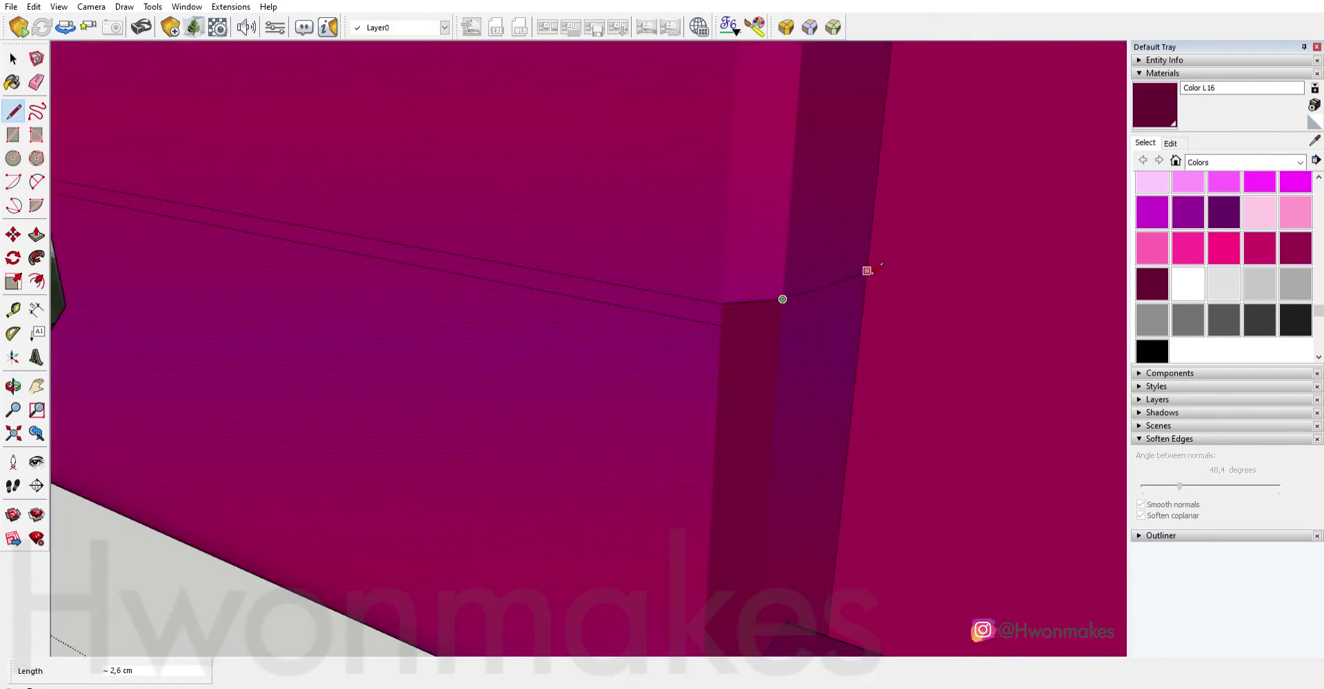
{"action": "scroll", "coordinate": [872, 270], "scroll_direction": "up", "scroll_amount": 1}
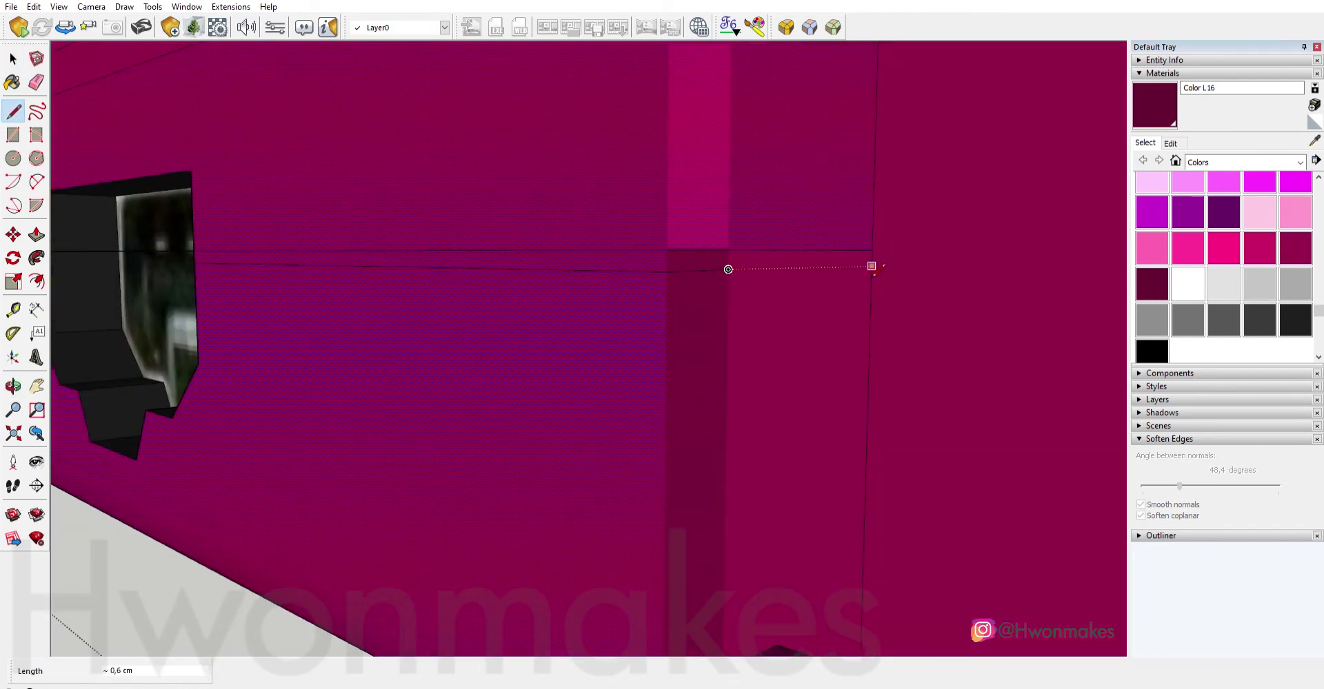
{"action": "middle_click_drag", "start_coordinate": [748, 287], "coordinate": [871, 242]}
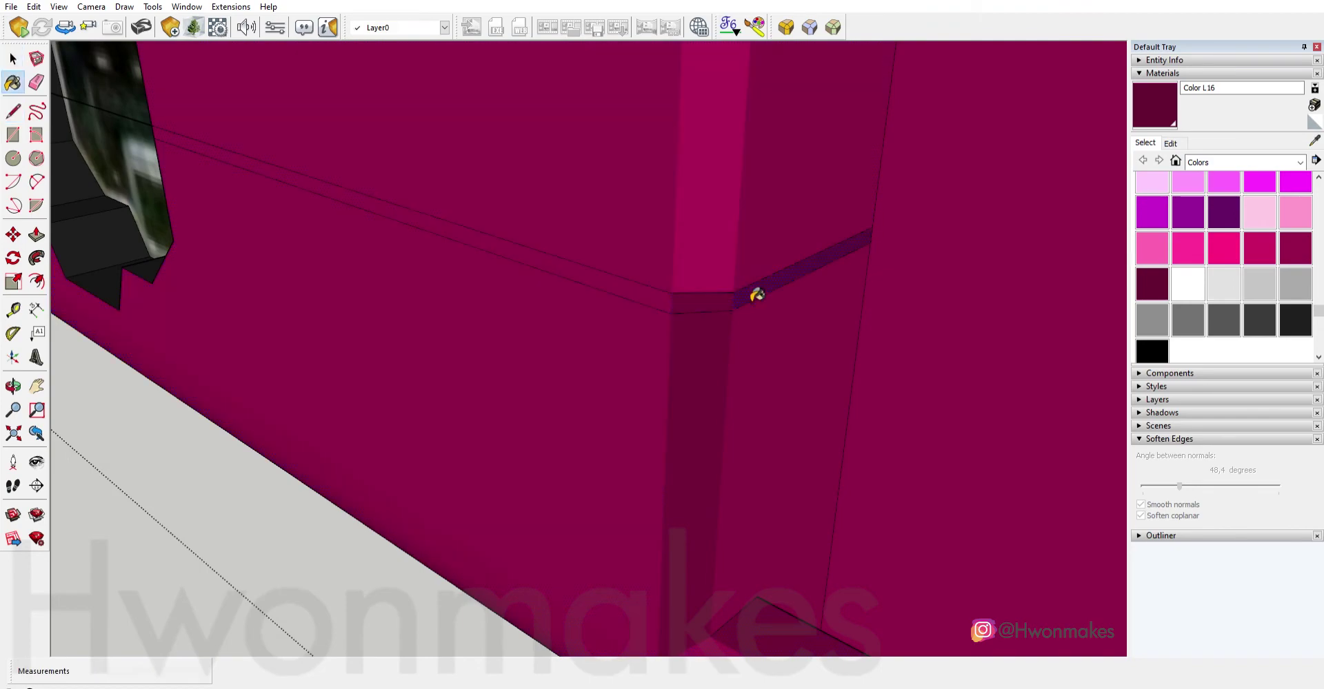
{"action": "scroll", "coordinate": [700, 305], "scroll_direction": "up", "scroll_amount": 2}
Paint the new groove strip in Color L11.
{"action": "left_click", "coordinate": [724, 384], "text": "alt"}
{"action": "scroll", "coordinate": [670, 384], "scroll_direction": "down", "scroll_amount": 2}
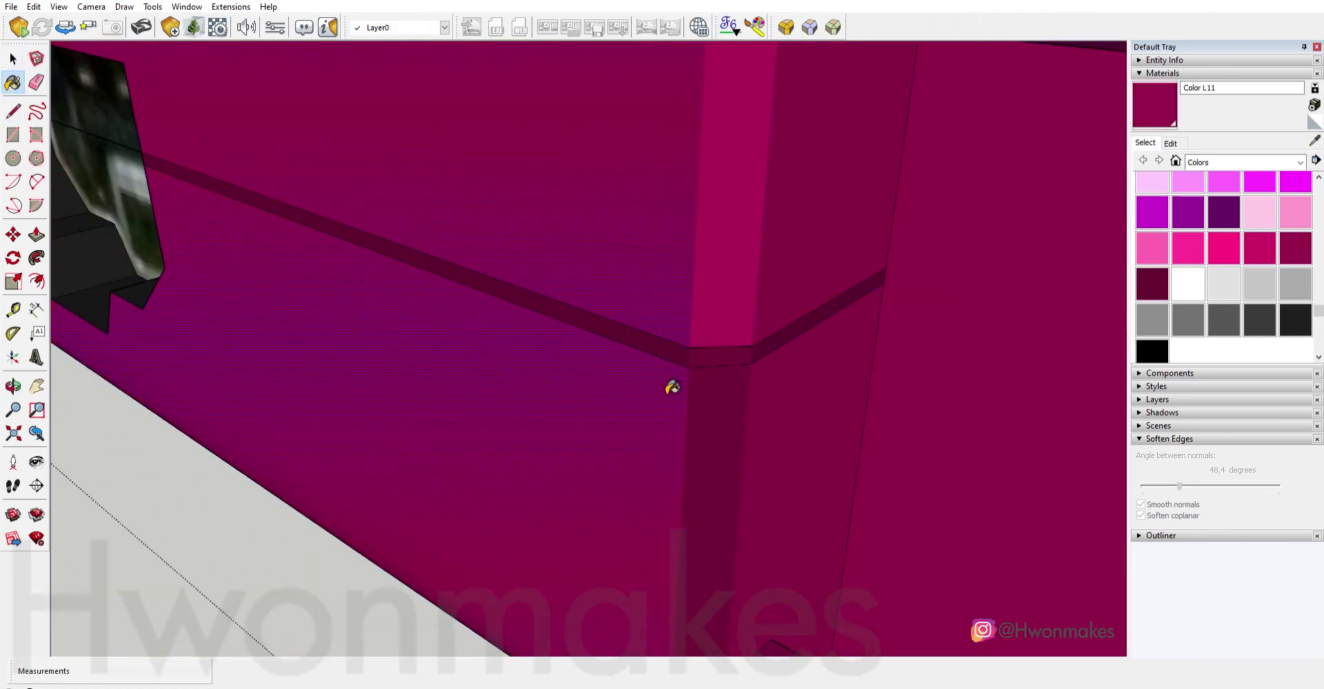
{"action": "middle_click_drag", "start_coordinate": [671, 384], "coordinate": [997, 425]}
{"action": "scroll", "coordinate": [997, 425], "scroll_direction": "down", "scroll_amount": 3}
{"action": "scroll", "coordinate": [531, 385], "scroll_direction": "up", "scroll_amount": 3}
{"action": "scroll", "coordinate": [340, 305], "scroll_direction": "up", "scroll_amount": 2}
Draw a line along the wall corner and paint that strip in Color L16.
{"action": "key", "text": "l"}
{"action": "left_click", "coordinate": [860, 284]}
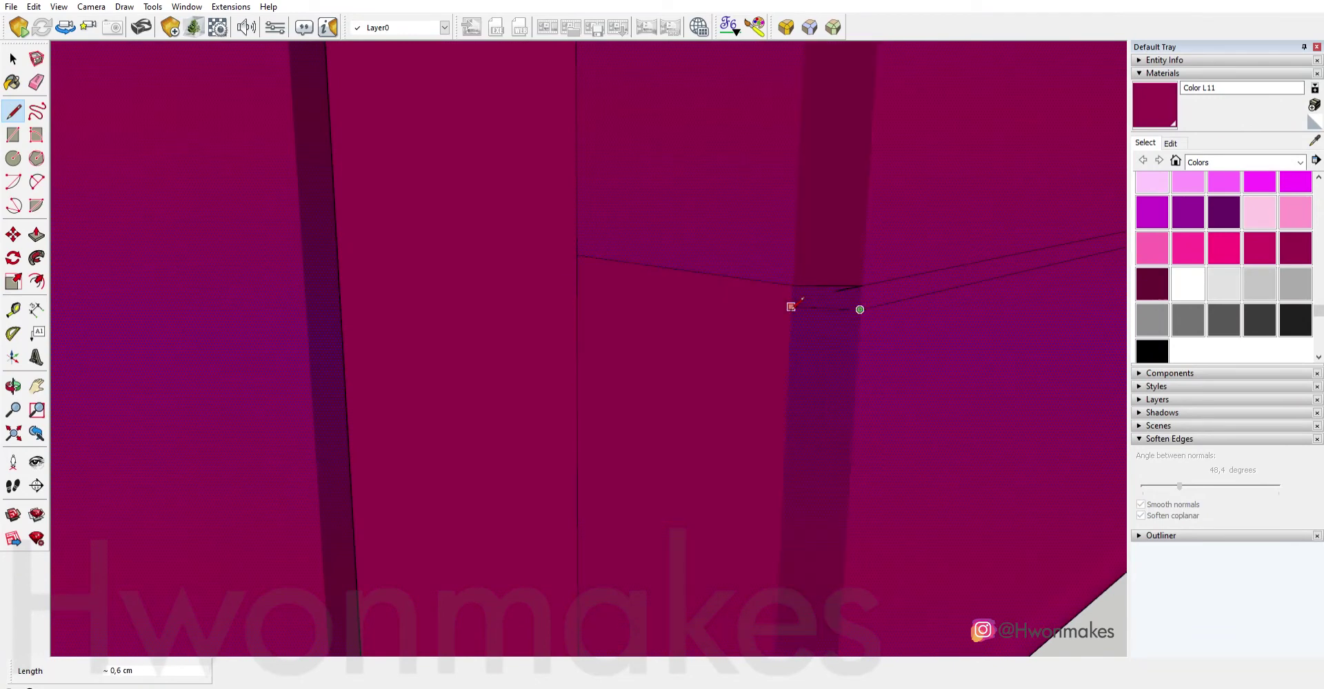
{"action": "key", "text": "b"}
{"action": "scroll", "coordinate": [662, 304], "scroll_direction": "down", "scroll_amount": 3}
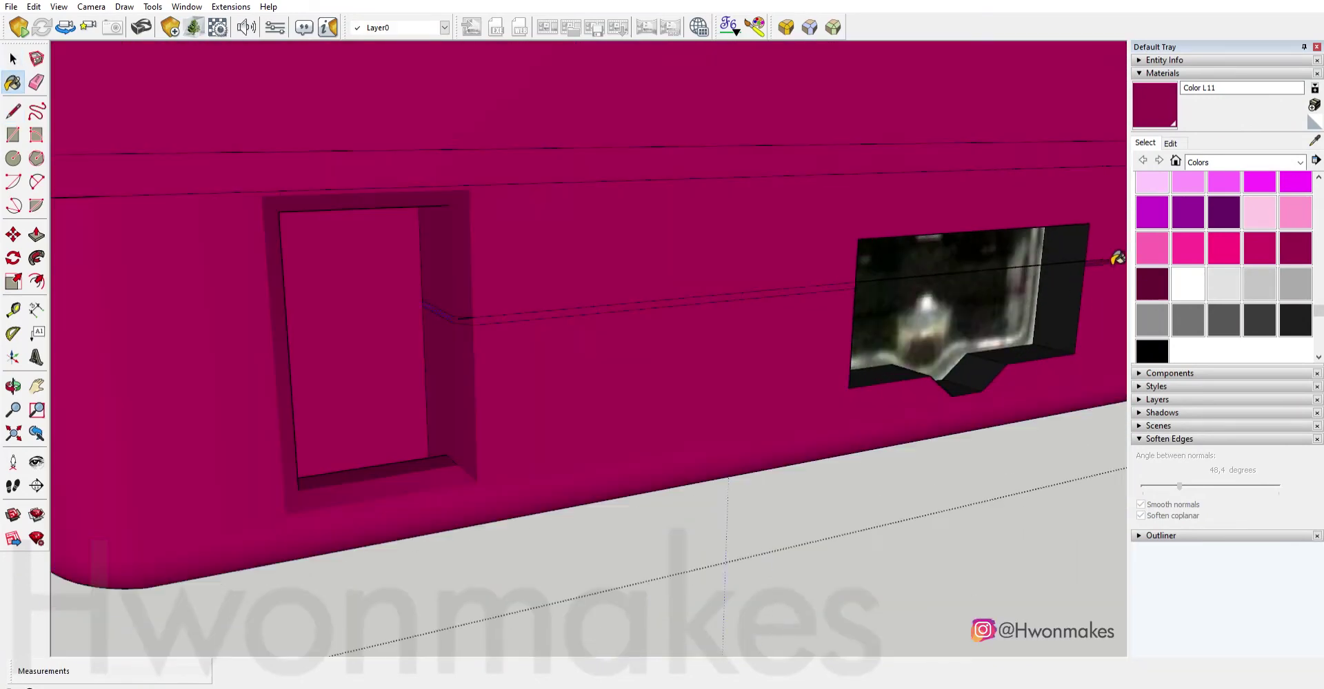
{"action": "left_click", "coordinate": [1152, 284]}
{"action": "scroll", "coordinate": [423, 308], "scroll_direction": "up", "scroll_amount": 3}
{"action": "scroll", "coordinate": [474, 321], "scroll_direction": "down", "scroll_amount": 1}
Zoom out to review the darker magenta groove continuing around the corner.
{"action": "key", "text": "space"}
{"action": "scroll", "coordinate": [474, 321], "scroll_direction": "down", "scroll_amount": 1}
{"action": "scroll", "coordinate": [562, 375], "scroll_direction": "down", "scroll_amount": 3}
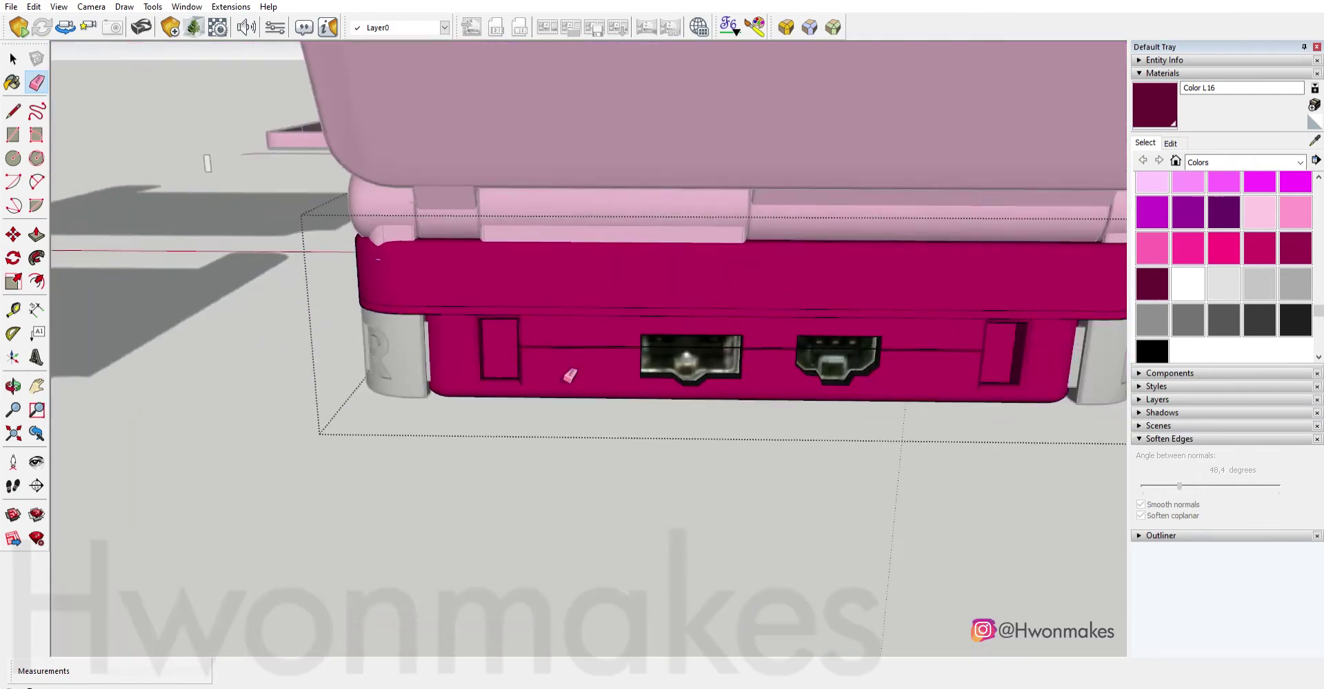
{"action": "scroll", "coordinate": [656, 299], "scroll_direction": "up", "scroll_amount": 3}
{"action": "scroll", "coordinate": [838, 512], "scroll_direction": "down", "scroll_amount": 2}
{"action": "scroll", "coordinate": [838, 511], "scroll_direction": "down", "scroll_amount": 3}
Select all of the base group's geometry and soften its edges at 66,7° with Smooth normals.
{"action": "scroll", "coordinate": [527, 365], "scroll_direction": "down", "scroll_amount": 2}
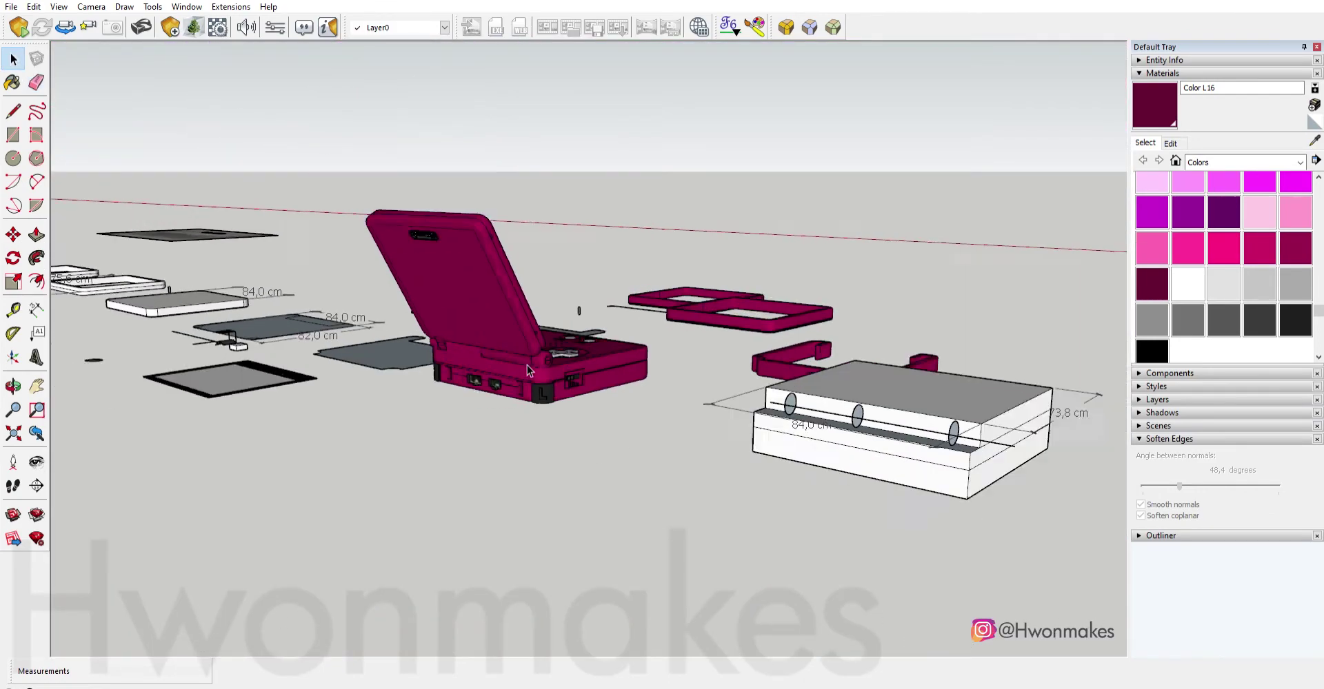
{"action": "mouse_move", "coordinate": [527, 365]}
{"action": "middle_mouse_down"}
{"action": "mouse_move", "coordinate": [553, 192]}
{"action": "mouse_move", "coordinate": [726, 350]}
{"action": "mouse_move", "coordinate": [693, 361]}
{"action": "middle_mouse_up"}
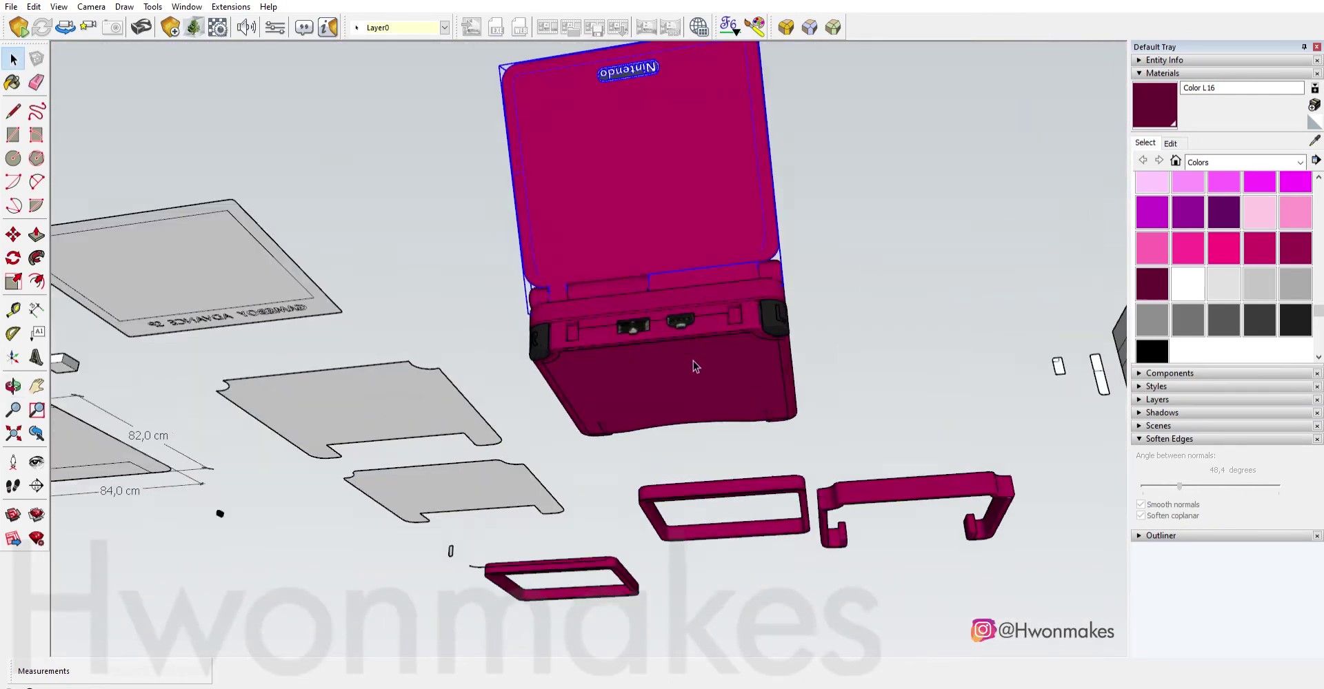
{"action": "scroll", "coordinate": [903, 194], "scroll_direction": "up", "scroll_amount": 3}
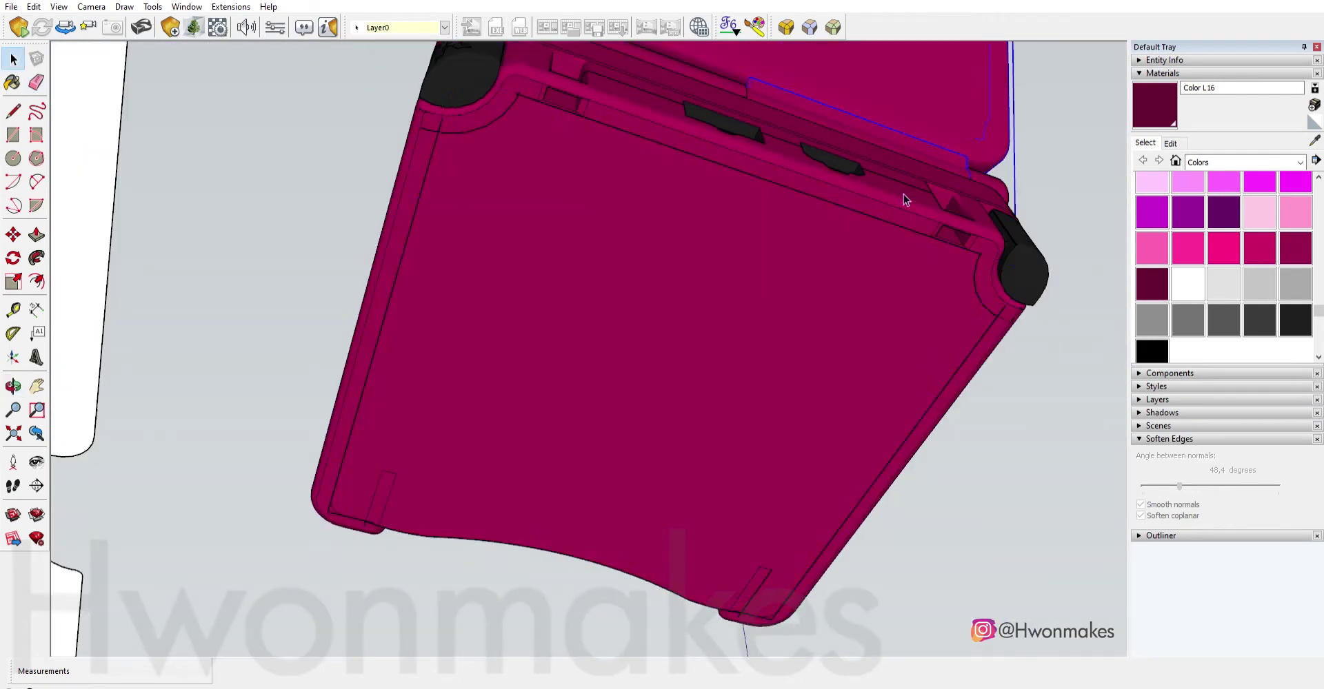
{"action": "triple_click", "coordinate": [431, 126]}
{"action": "scroll", "coordinate": [444, 114], "scroll_direction": "up", "scroll_amount": 2}
{"action": "scroll", "coordinate": [444, 119], "scroll_direction": "up", "scroll_amount": 2}
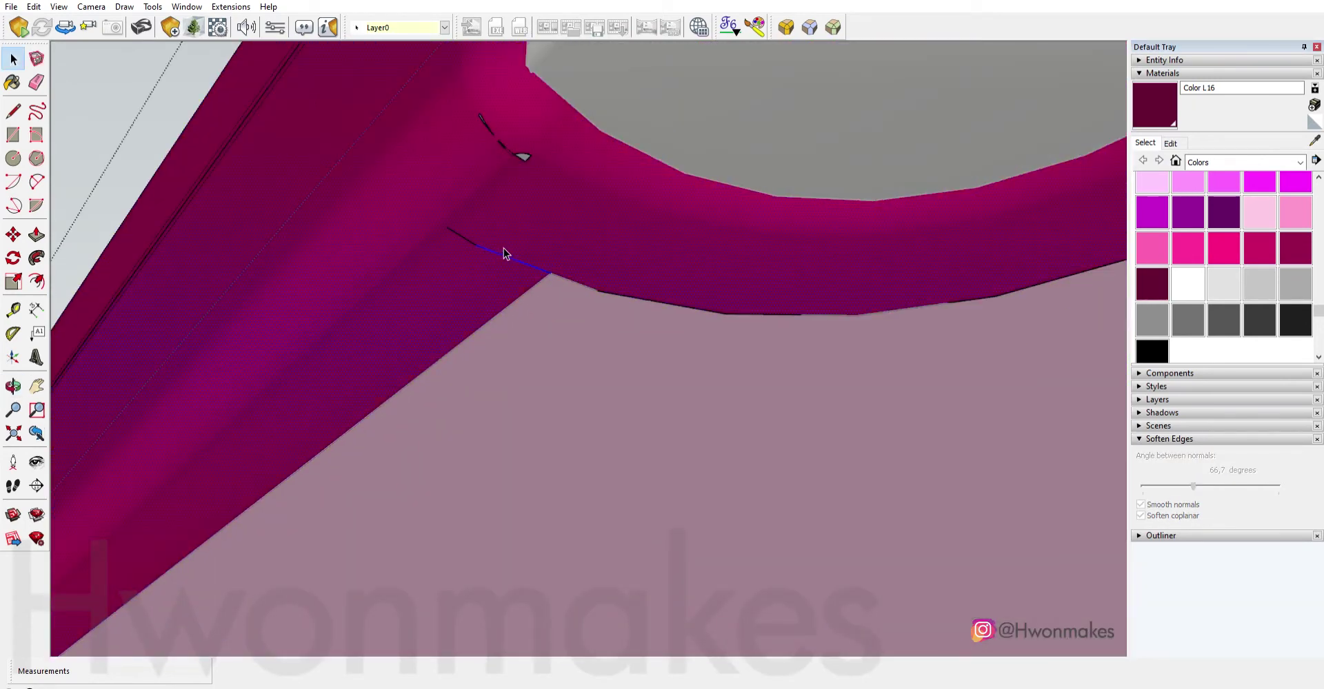
{"action": "scroll", "coordinate": [467, 235], "scroll_direction": "down", "scroll_amount": 5}
{"action": "mouse_move", "coordinate": [546, 384]}
{"action": "middle_mouse_down"}
{"action": "mouse_move", "coordinate": [999, 154]}
{"action": "mouse_move", "coordinate": [564, 352]}
{"action": "middle_mouse_up"}
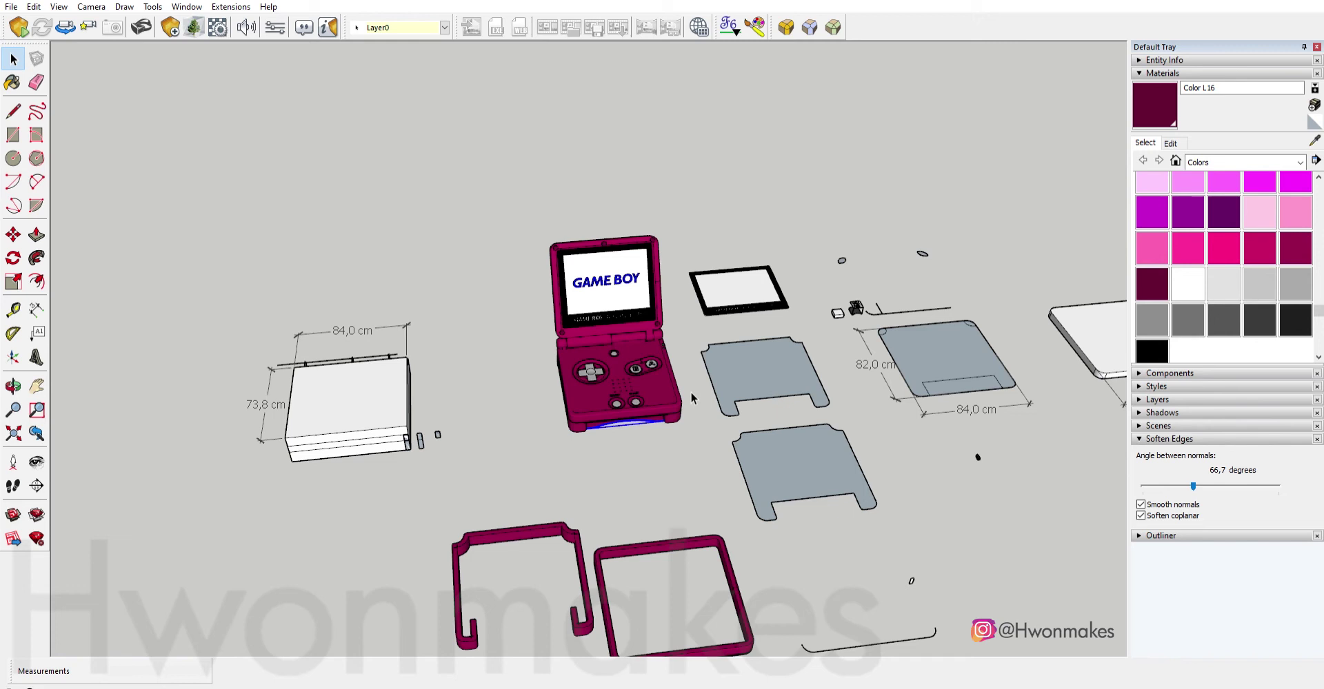
{"action": "scroll", "coordinate": [684, 364], "scroll_direction": "down", "scroll_amount": 3}
{"action": "scroll", "coordinate": [605, 395], "scroll_direction": "up", "scroll_amount": 2}
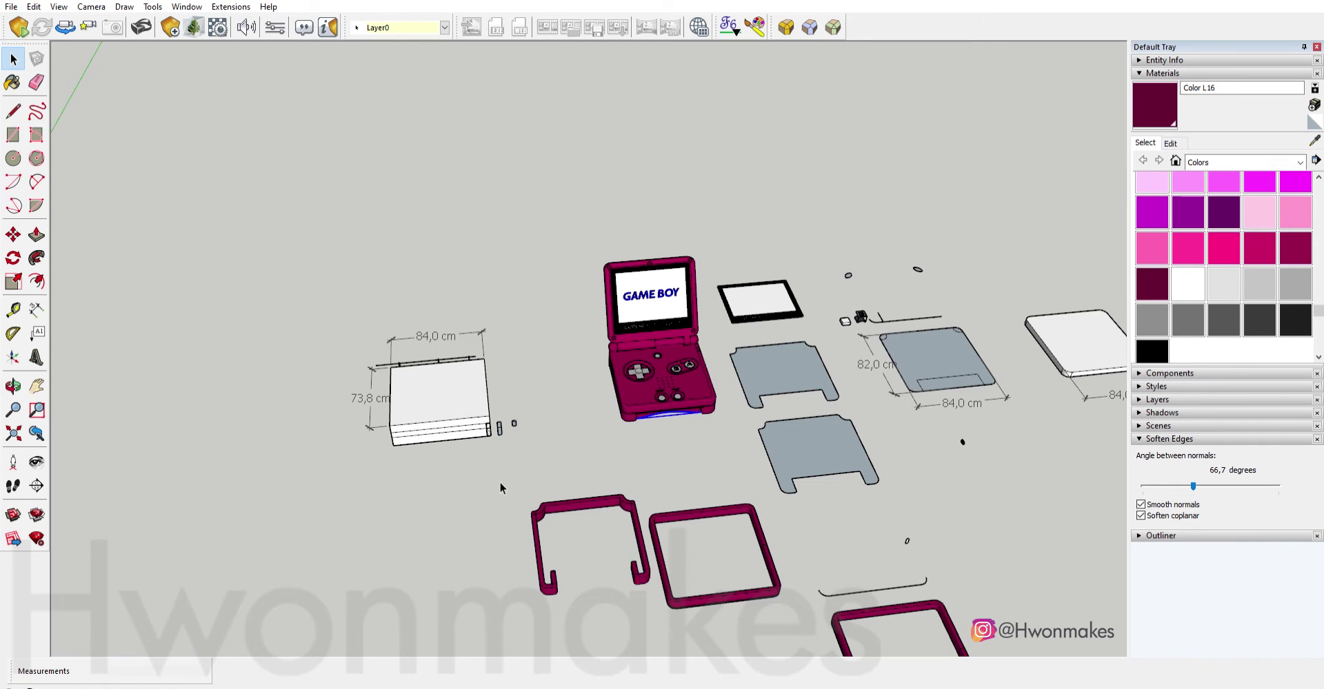
Delete the selected loose parts lying around the model.
{"action": "key", "text": "Delete"}
{"action": "scroll", "coordinate": [331, 362], "scroll_direction": "down", "scroll_amount": 3}
{"action": "key", "text": "Delete"}
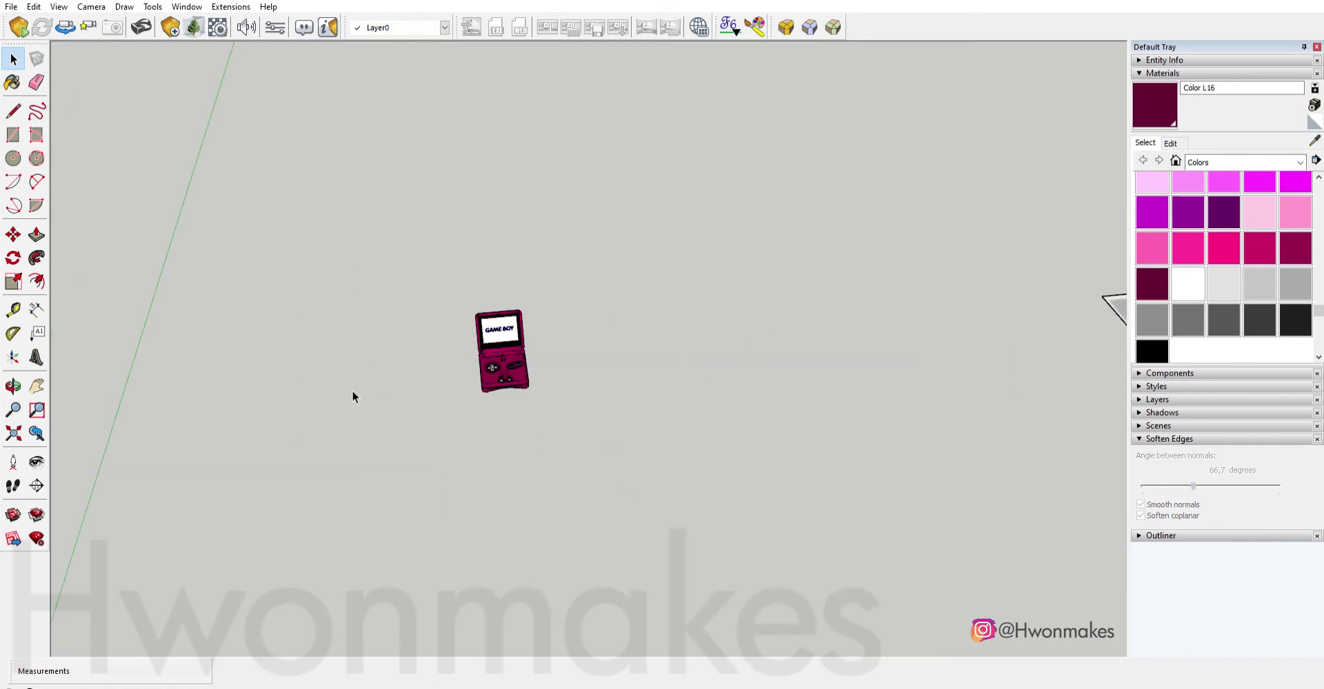
{"action": "scroll", "coordinate": [351, 393], "scroll_direction": "down", "scroll_amount": 3}
{"action": "scroll", "coordinate": [988, 345], "scroll_direction": "up", "scroll_amount": 2}
Copy the whole Game Boy and place the copy beside the original.
{"action": "left_click_drag", "start_coordinate": [937, 548], "coordinate": [520, 200]}
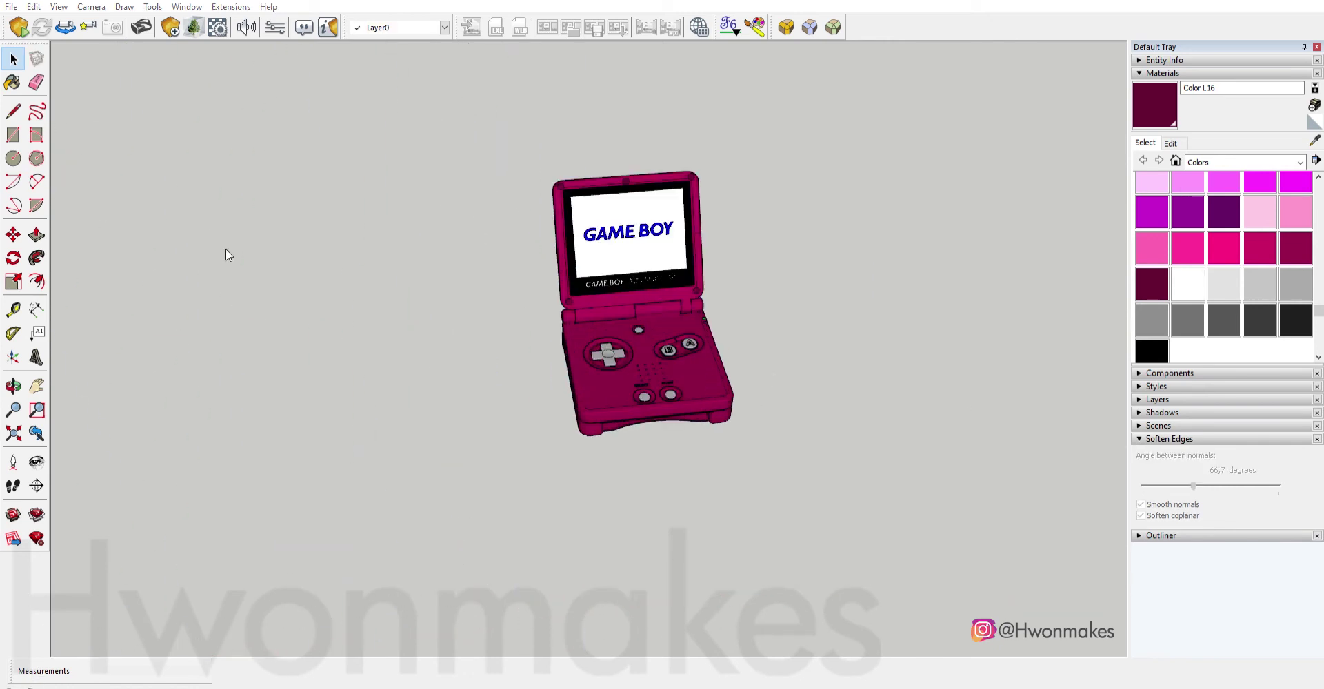
{"action": "left_click_drag", "start_coordinate": [487, 184], "coordinate": [692, 357]}
{"action": "key", "text": "m"}
{"action": "left_click", "coordinate": [655, 400]}
{"action": "key", "text": "ctrl"}
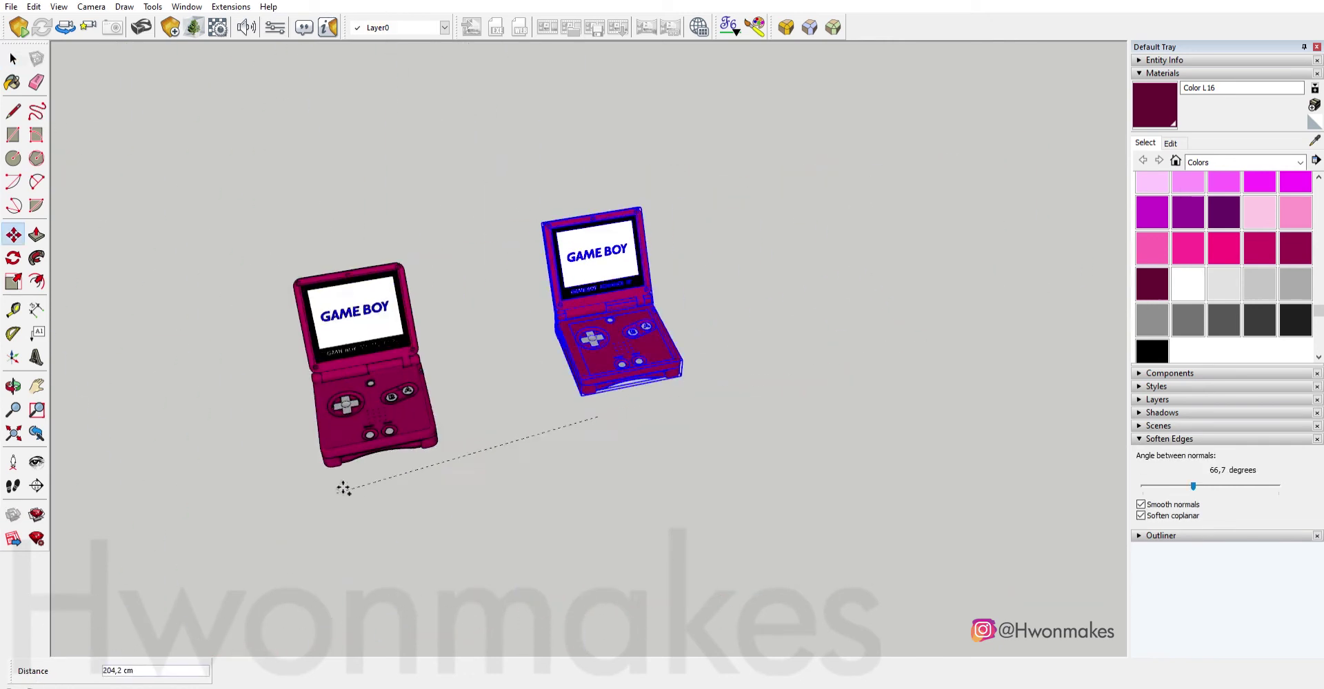
{"action": "left_click", "coordinate": [340, 482]}
{"action": "mouse_move", "coordinate": [340, 482]}
{"action": "middle_mouse_down"}
{"action": "mouse_move", "coordinate": [187, 348]}
{"action": "mouse_move", "coordinate": [521, 219]}
{"action": "middle_mouse_up"}
{"action": "scroll", "coordinate": [506, 204], "scroll_direction": "up", "scroll_amount": 3}
{"action": "scroll", "coordinate": [506, 204], "scroll_direction": "down", "scroll_amount": 2}
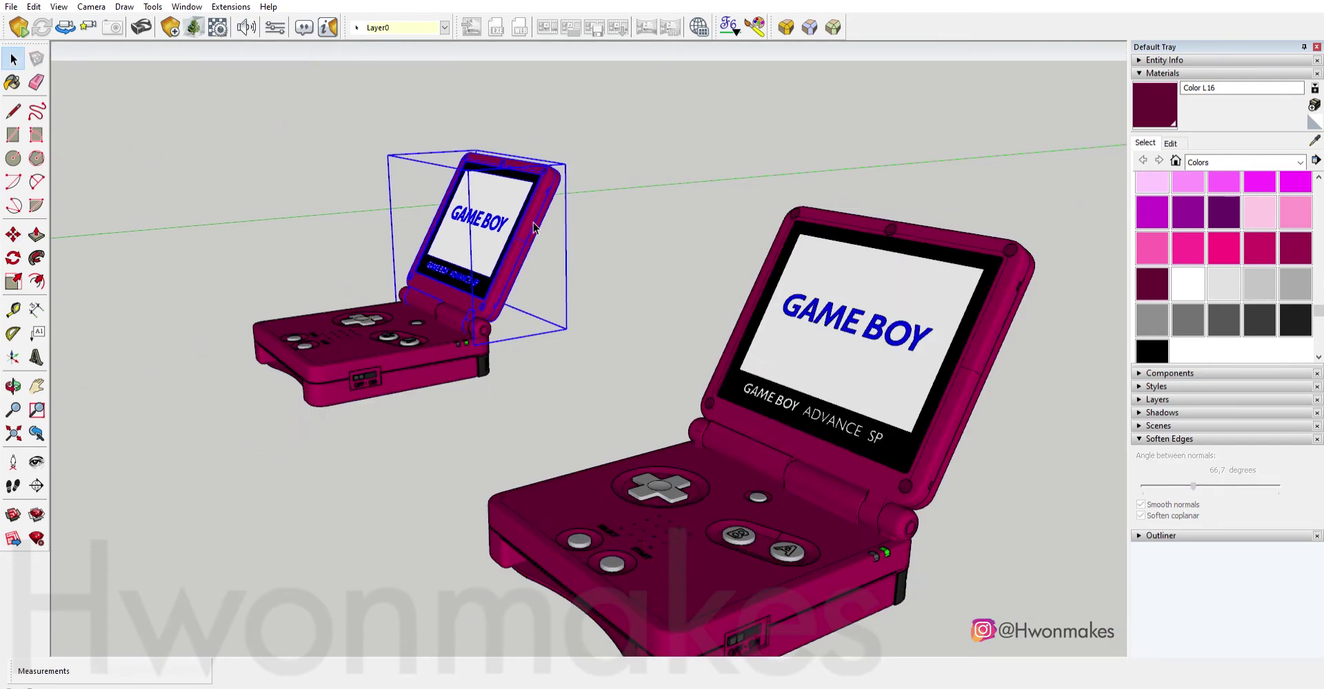
{"action": "key", "text": "space"}
Start a reference line across the hinge end, then cancel it.
{"action": "scroll", "coordinate": [903, 524], "scroll_direction": "up", "scroll_amount": 8}
{"action": "key", "text": "l"}
{"action": "left_click", "coordinate": [399, 345]}
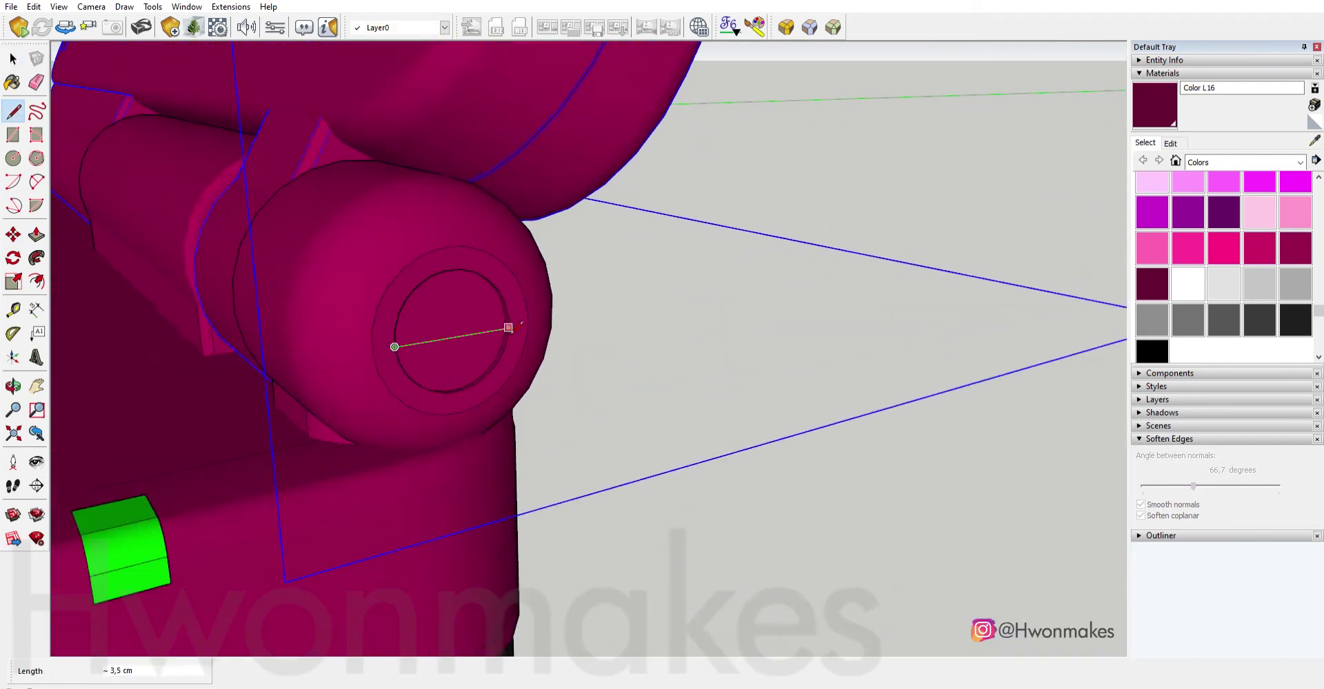
{"action": "scroll", "coordinate": [491, 337], "scroll_direction": "up", "scroll_amount": 2}
{"action": "scroll", "coordinate": [491, 338], "scroll_direction": "down", "scroll_amount": 1}
{"action": "key", "text": "space"}
{"action": "scroll", "coordinate": [473, 273], "scroll_direction": "down", "scroll_amount": 3}
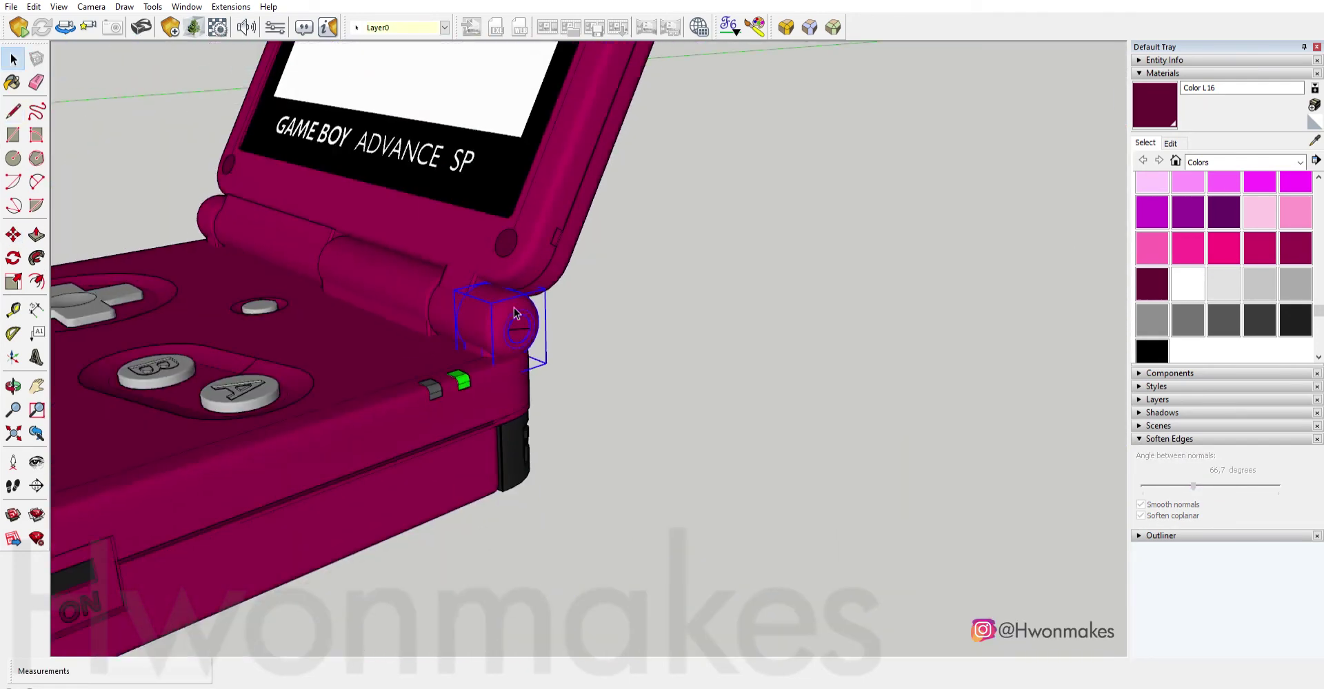
{"action": "scroll", "coordinate": [356, 279], "scroll_direction": "down", "scroll_amount": 2}
{"action": "scroll", "coordinate": [321, 331], "scroll_direction": "down", "scroll_amount": 3}
{"action": "scroll", "coordinate": [326, 328], "scroll_direction": "up", "scroll_amount": 2}
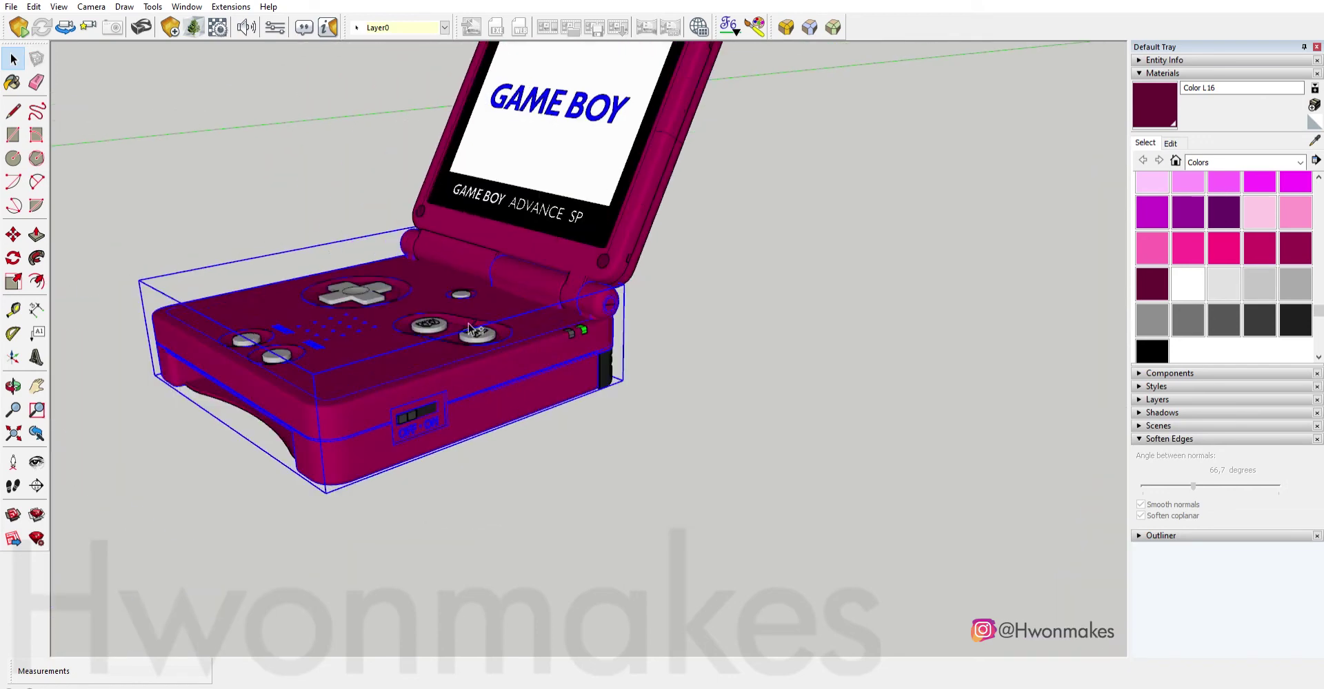
Reselect the Game Boy copy and move it to sit next to the other console.
{"action": "left_click", "coordinate": [575, 333]}
{"action": "double_click", "coordinate": [543, 348]}
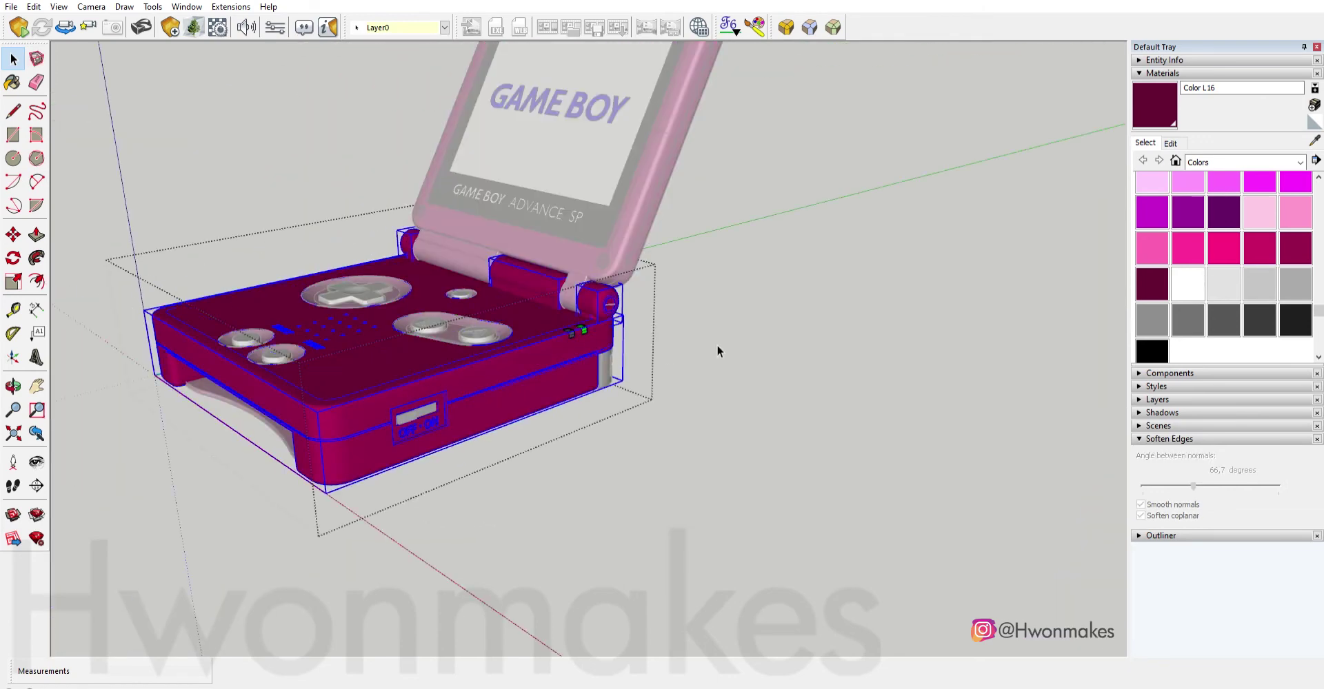
{"action": "left_click", "coordinate": [717, 352]}
{"action": "left_click", "coordinate": [526, 334]}
{"action": "left_click_drag", "start_coordinate": [182, 251], "coordinate": [542, 453]}
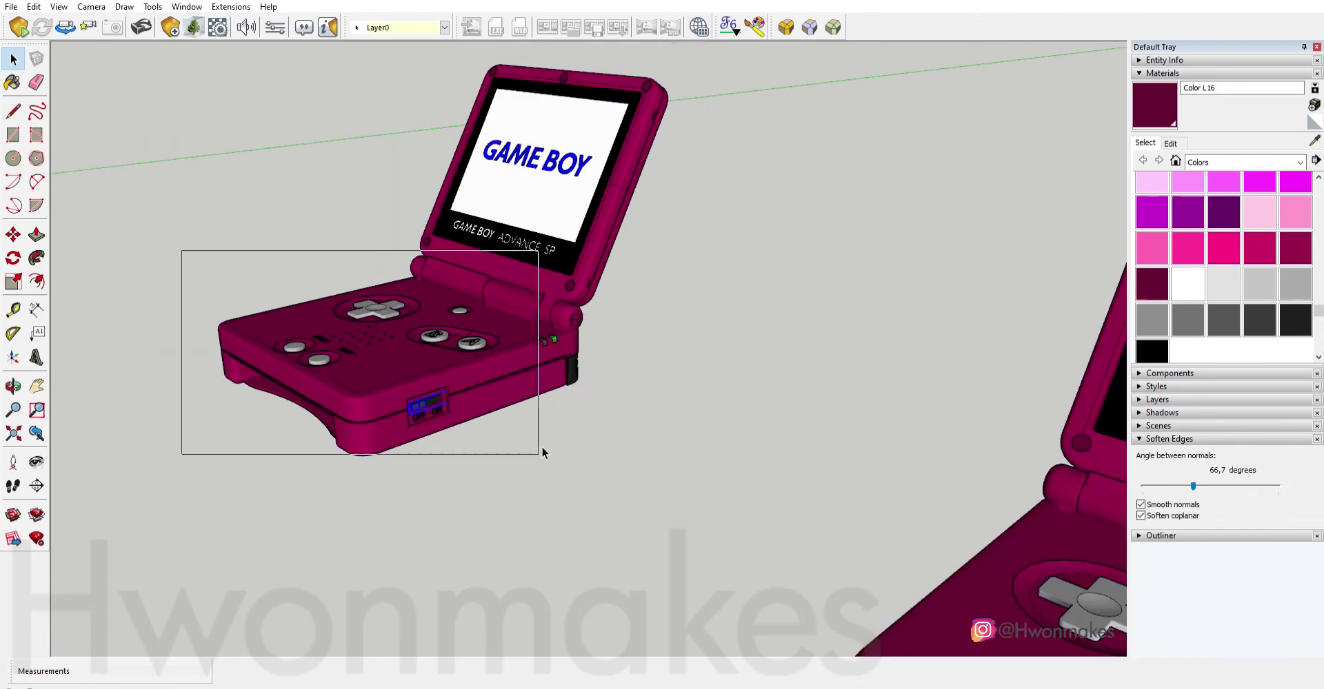
{"action": "scroll", "coordinate": [664, 403], "scroll_direction": "down", "scroll_amount": 3}
{"action": "scroll", "coordinate": [759, 406], "scroll_direction": "down", "scroll_amount": 2}
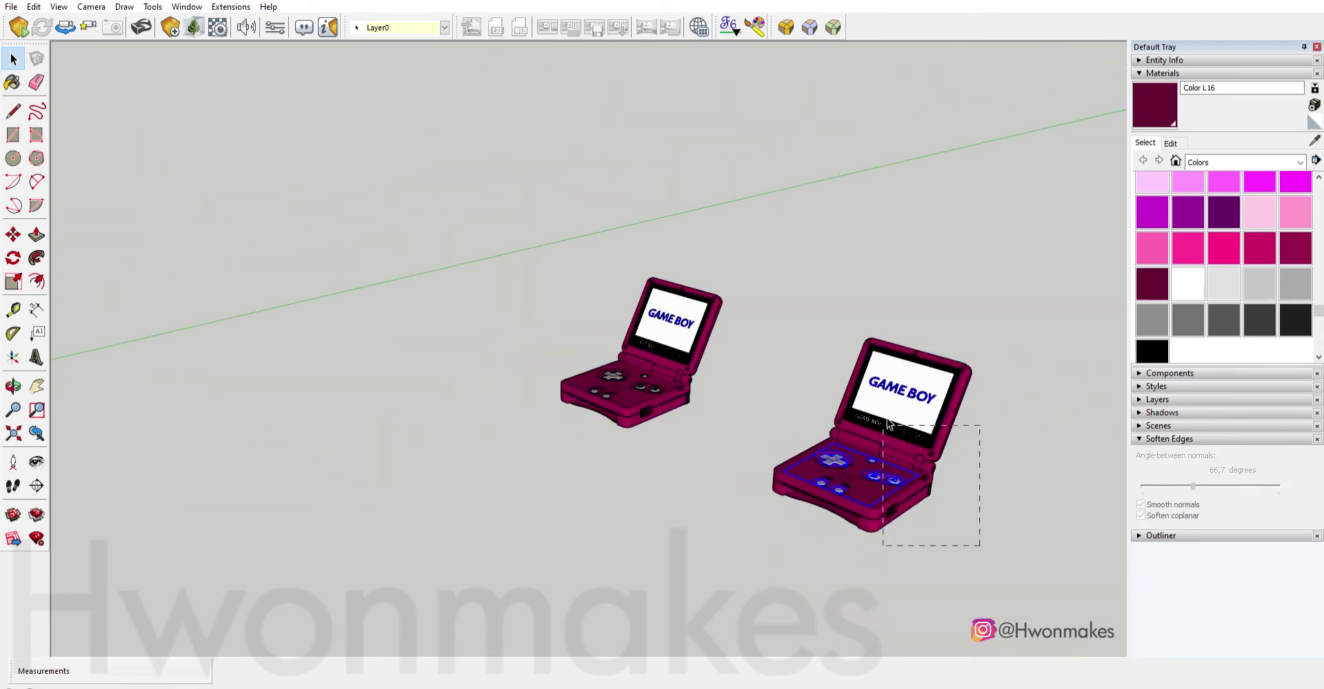
{"action": "key", "text": "m"}
{"action": "left_click", "coordinate": [889, 424]}
{"action": "middle_click_drag", "start_coordinate": [759, 386], "coordinate": [672, 441]}
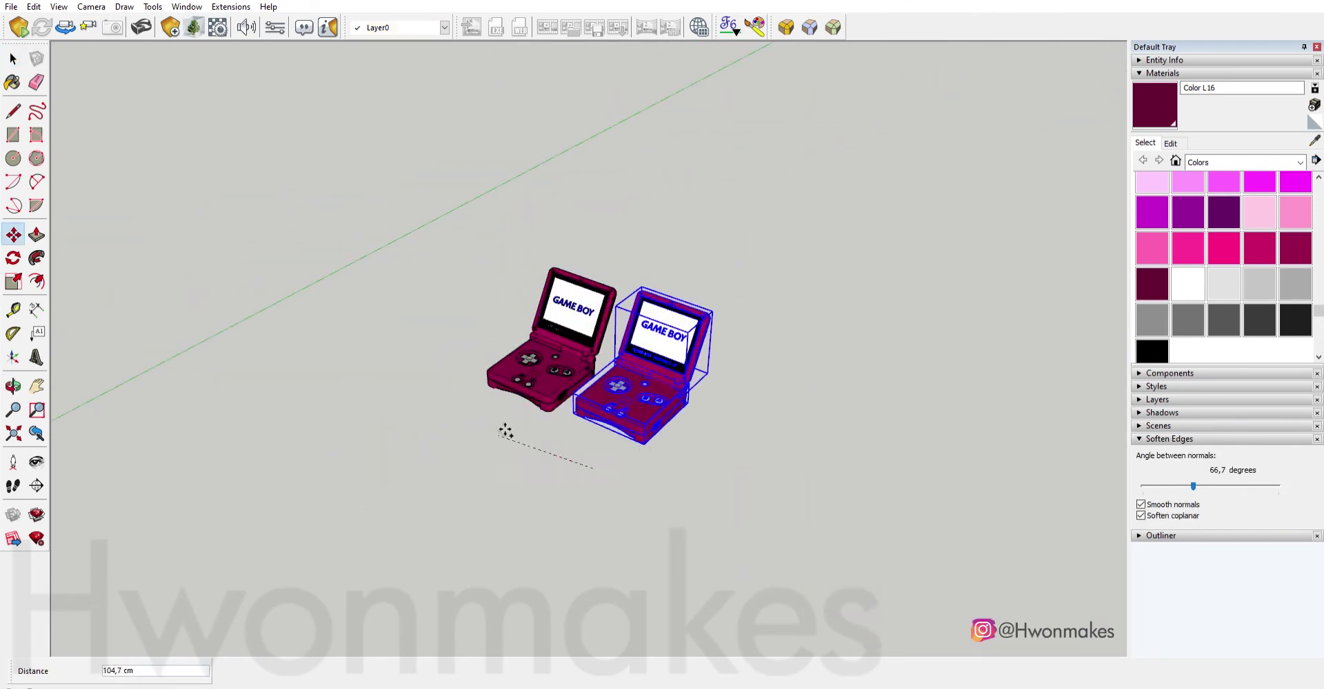
{"action": "left_click", "coordinate": [452, 399]}
{"action": "scroll", "coordinate": [469, 267], "scroll_direction": "up", "scroll_amount": 10}
Rotate the copy's lid shut around the hinge and view both consoles.
{"action": "key", "text": "q"}
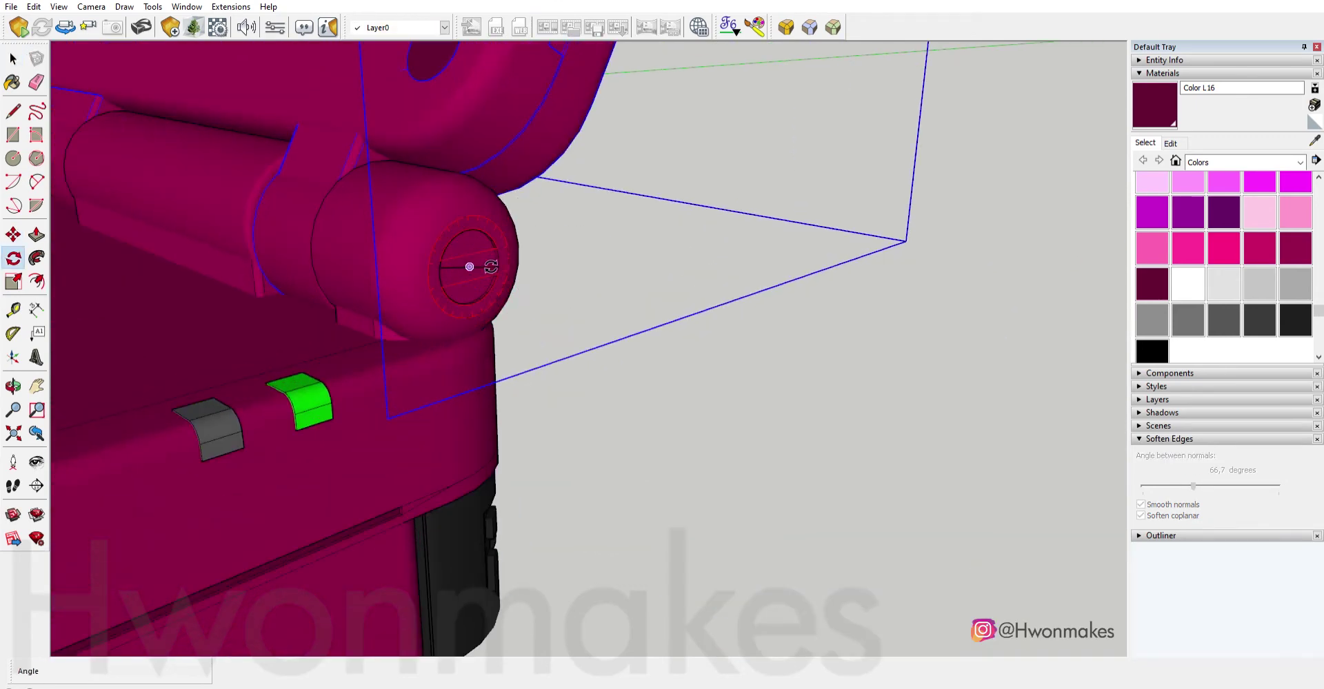
{"action": "left_click", "coordinate": [469, 267]}
{"action": "scroll", "coordinate": [470, 267], "scroll_direction": "down", "scroll_amount": 5}
{"action": "left_click", "coordinate": [552, 409]}
{"action": "key", "text": "space"}
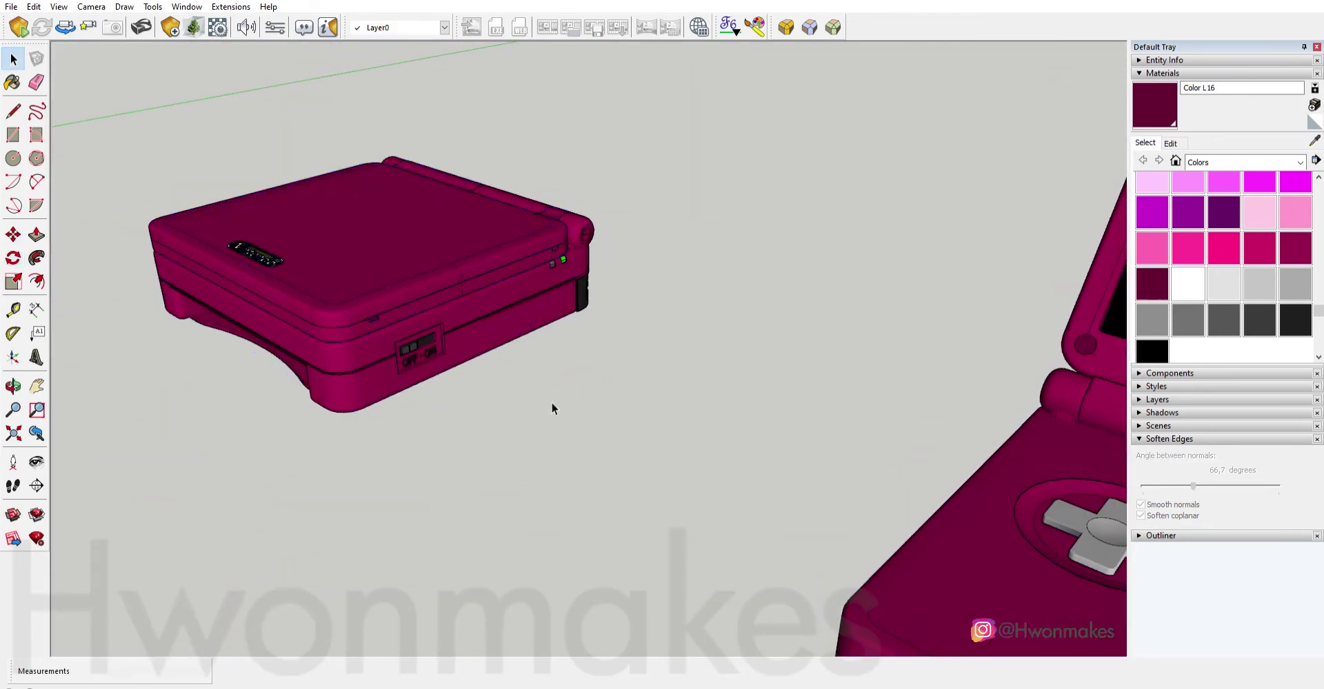
{"action": "scroll", "coordinate": [552, 408], "scroll_direction": "down", "scroll_amount": 5}
{"action": "middle_click_drag", "start_coordinate": [564, 469], "coordinate": [761, 422]}
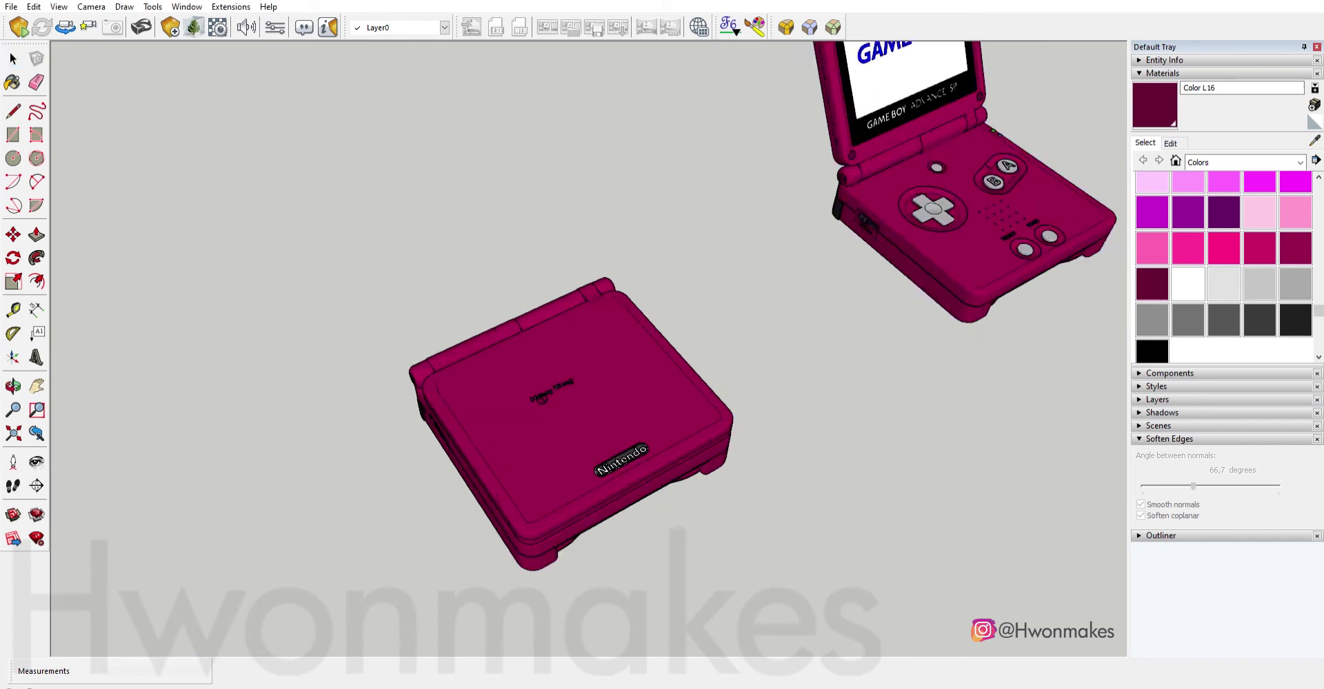
Move the 'Henny' name text onto the closed console's lid with a 4-unit shift.
{"action": "left_click", "coordinate": [736, 410]}
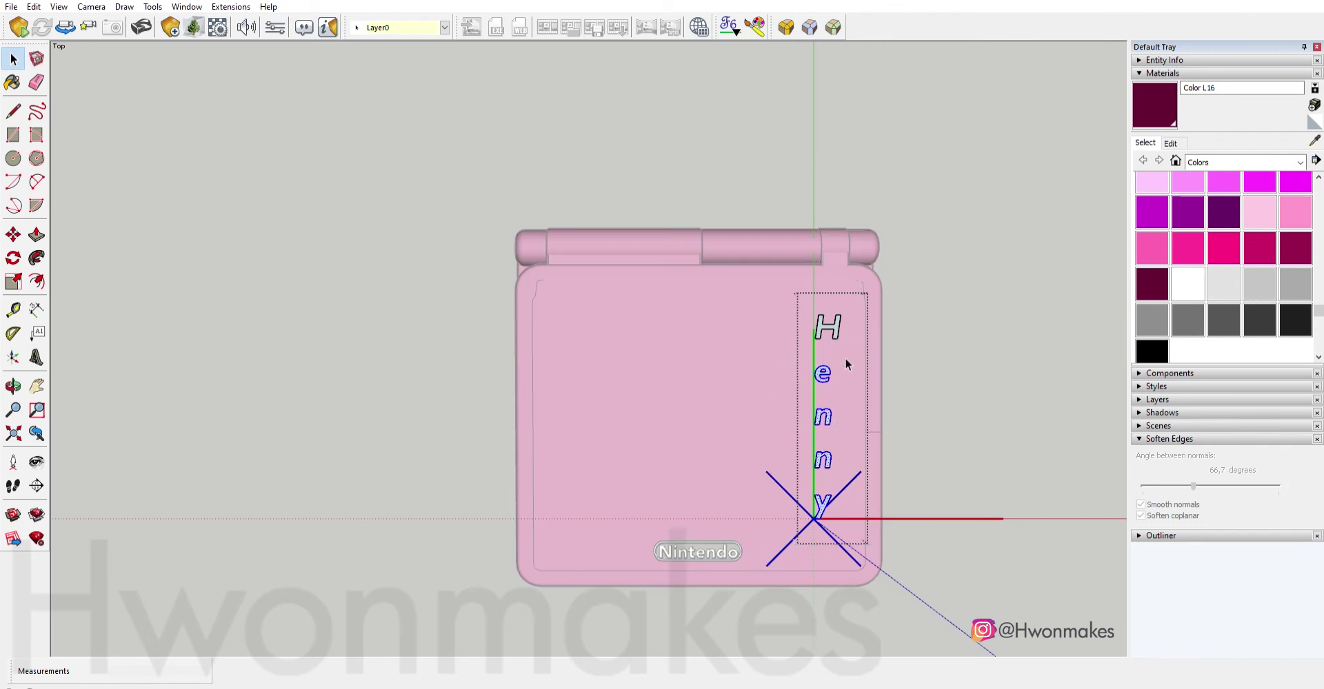
{"action": "scroll", "coordinate": [869, 552], "scroll_direction": "up", "scroll_amount": 2}
{"action": "key", "text": "space"}
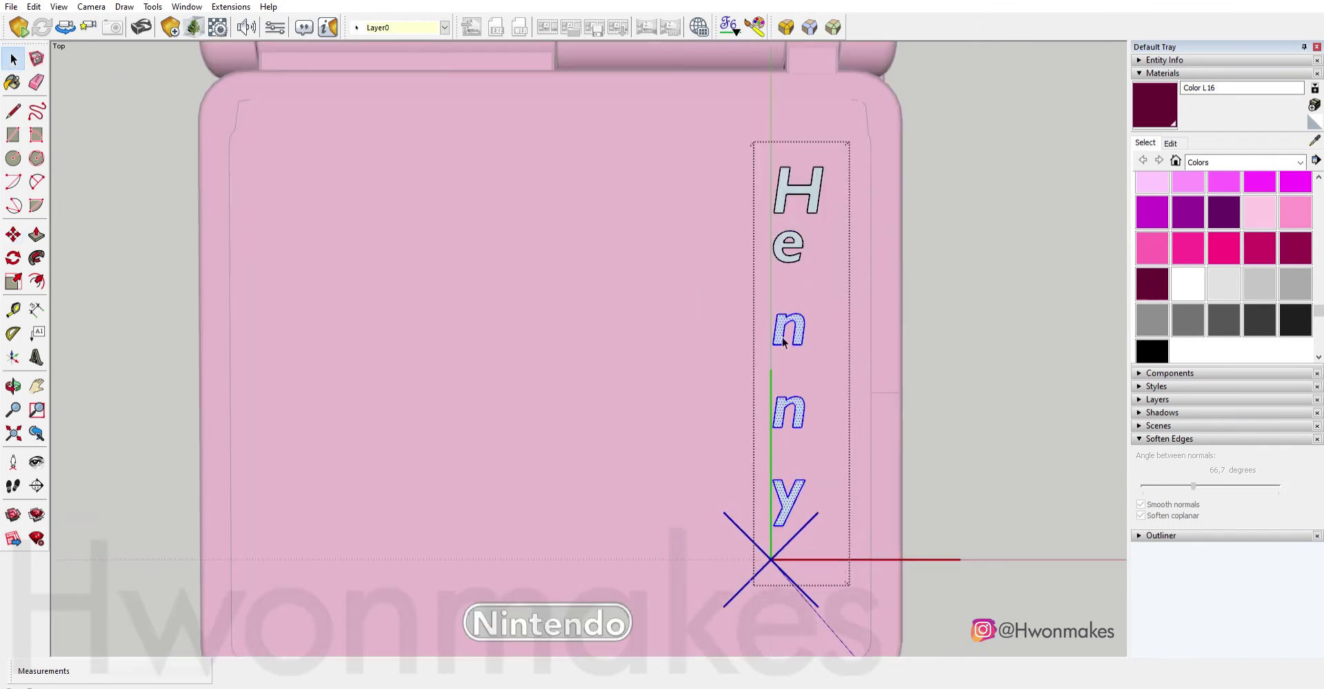
{"action": "type", "text": "4"}
{"action": "key", "text": "Return"}
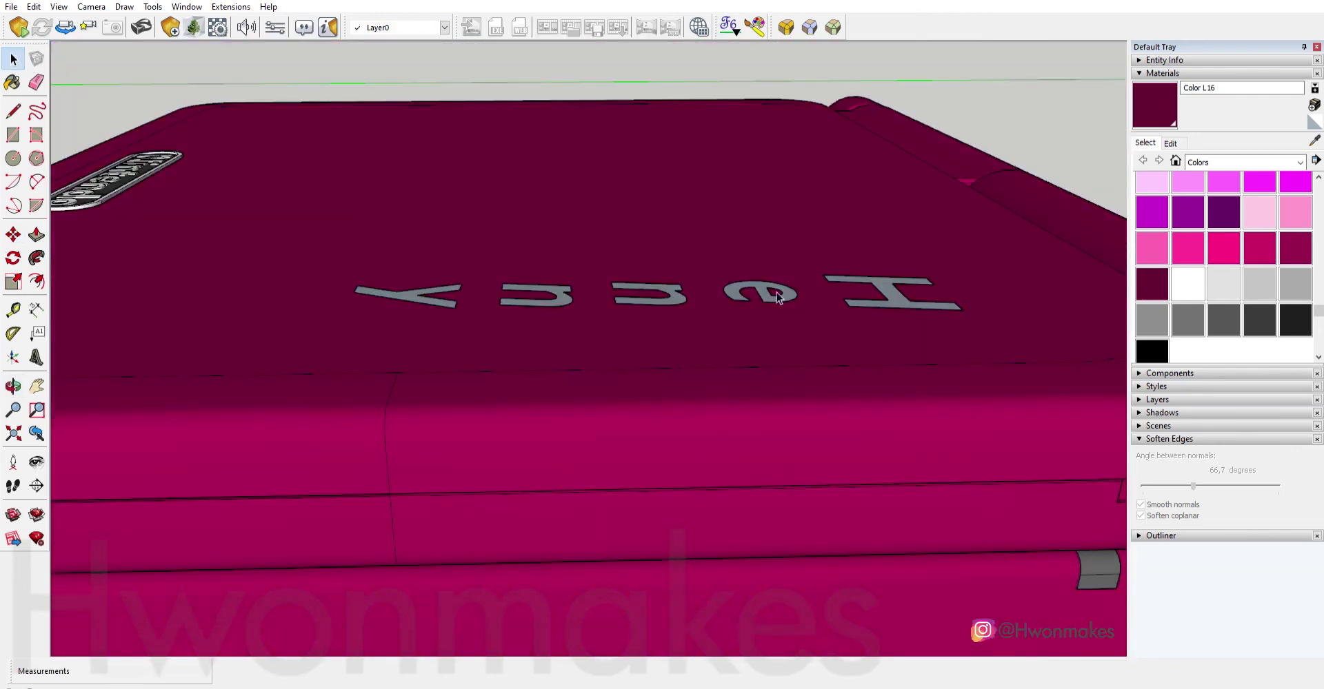
Open the lettering group and Push/Pull the letters into solid raised shapes.
{"action": "double_click", "coordinate": [901, 293]}
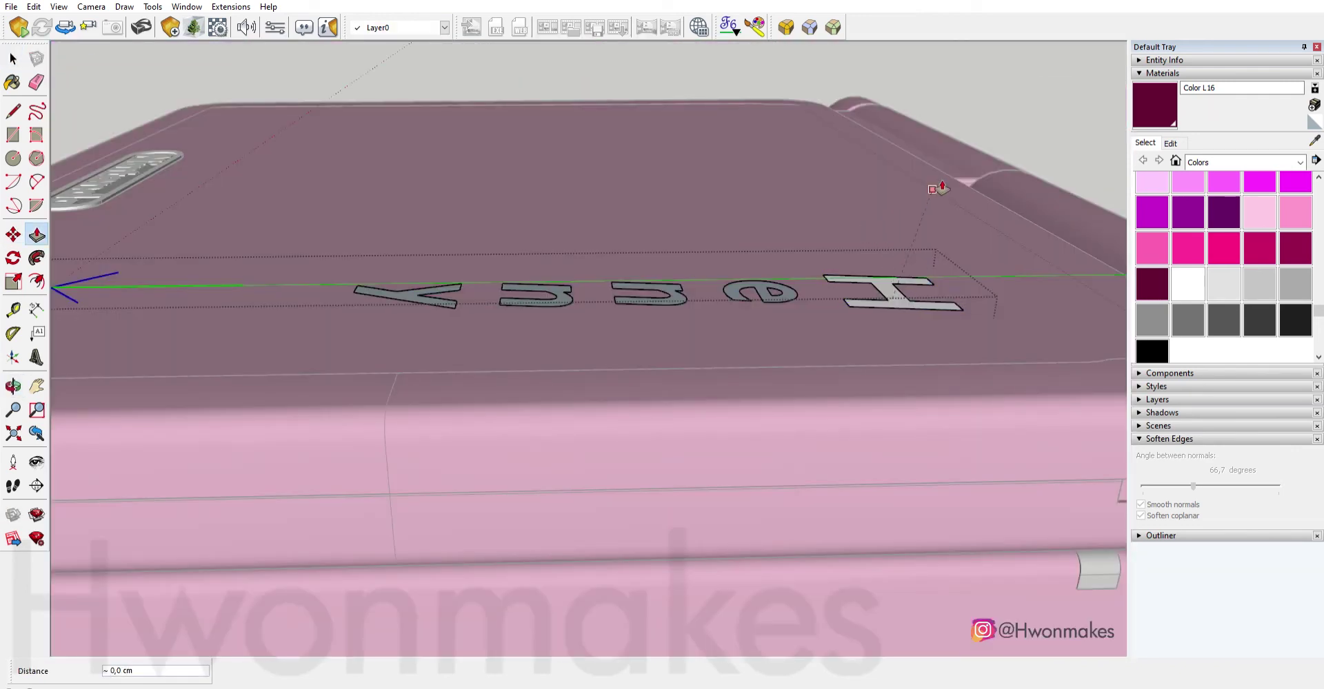
{"action": "scroll", "coordinate": [893, 258], "scroll_direction": "up", "scroll_amount": 2}
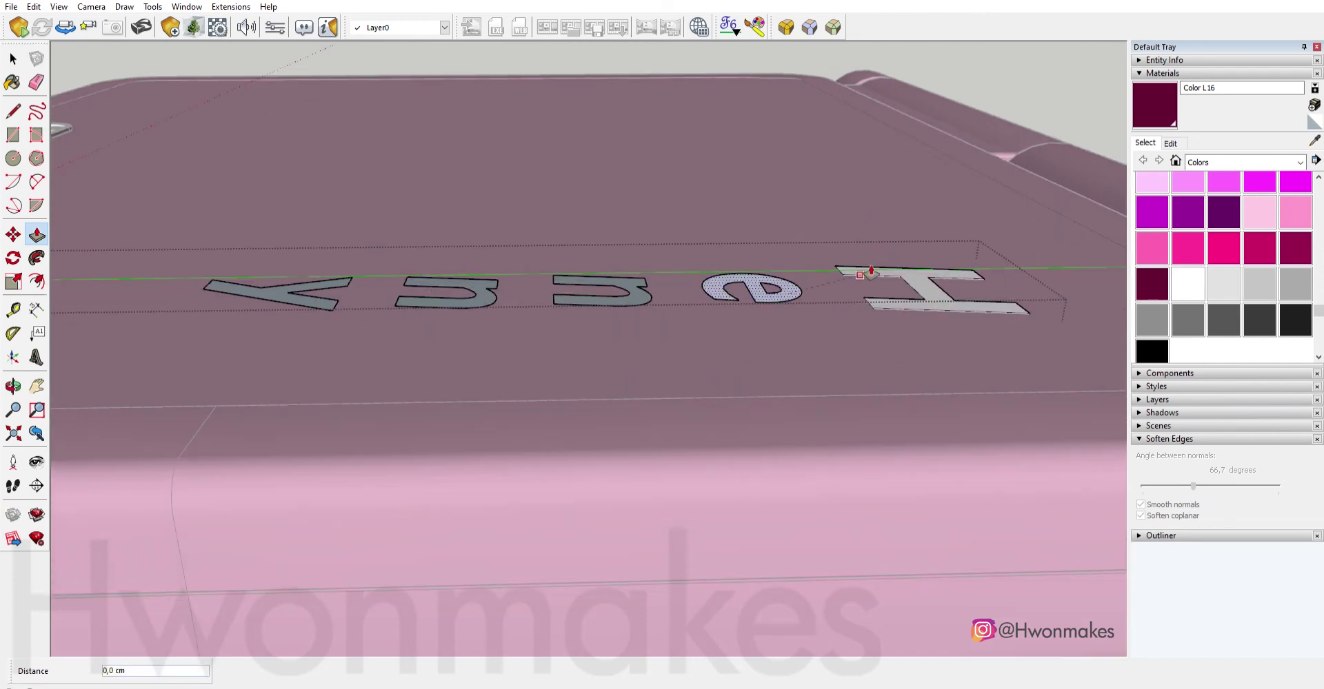
{"action": "type", "text": ",2"}
{"action": "key", "text": "Return"}
{"action": "middle_click_drag", "start_coordinate": [870, 264], "coordinate": [468, 293]}
{"action": "double_click", "coordinate": [469, 293]}
{"action": "double_click", "coordinate": [358, 293]}
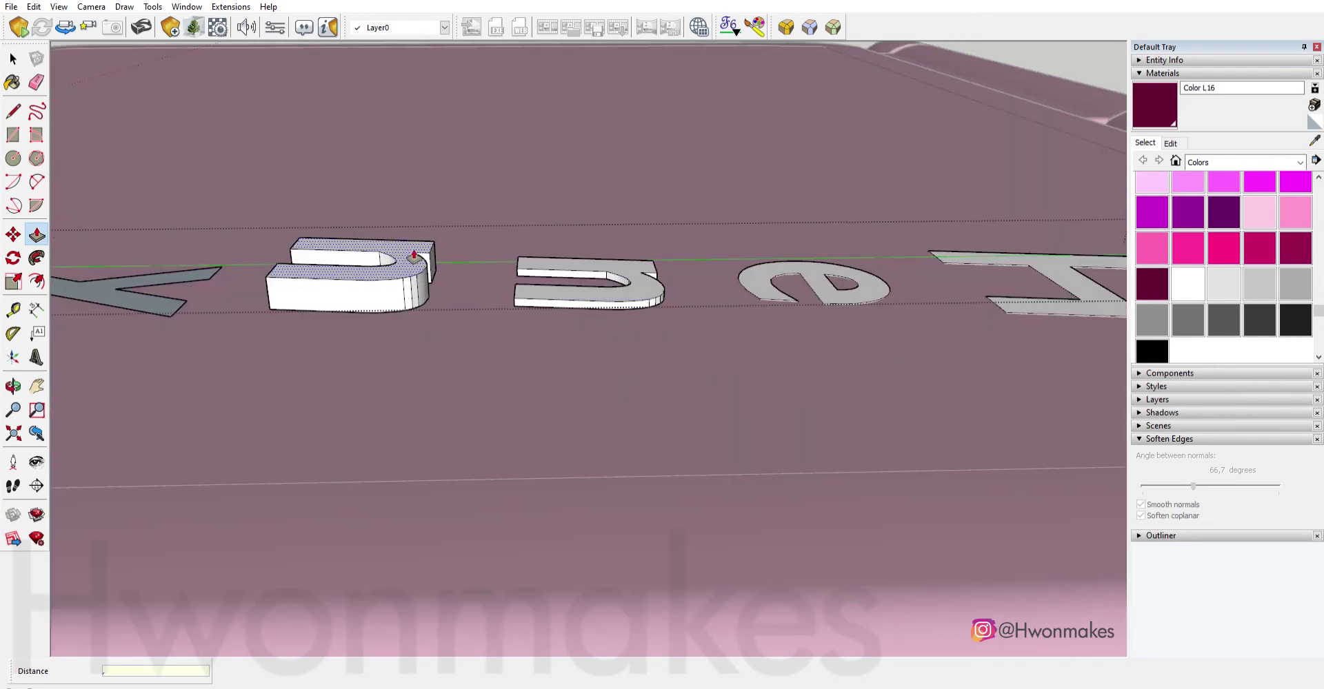
{"action": "scroll", "coordinate": [242, 286], "scroll_direction": "up", "scroll_amount": 2}
{"action": "scroll", "coordinate": [243, 286], "scroll_direction": "down", "scroll_amount": 3}
Raise the remaining flat letters along the blue axis to sit on the lid.
{"action": "middle_click_drag", "start_coordinate": [626, 231], "coordinate": [1005, 375]}
{"action": "key", "text": "ctrl+z"}
{"action": "key", "text": "ctrl+z"}
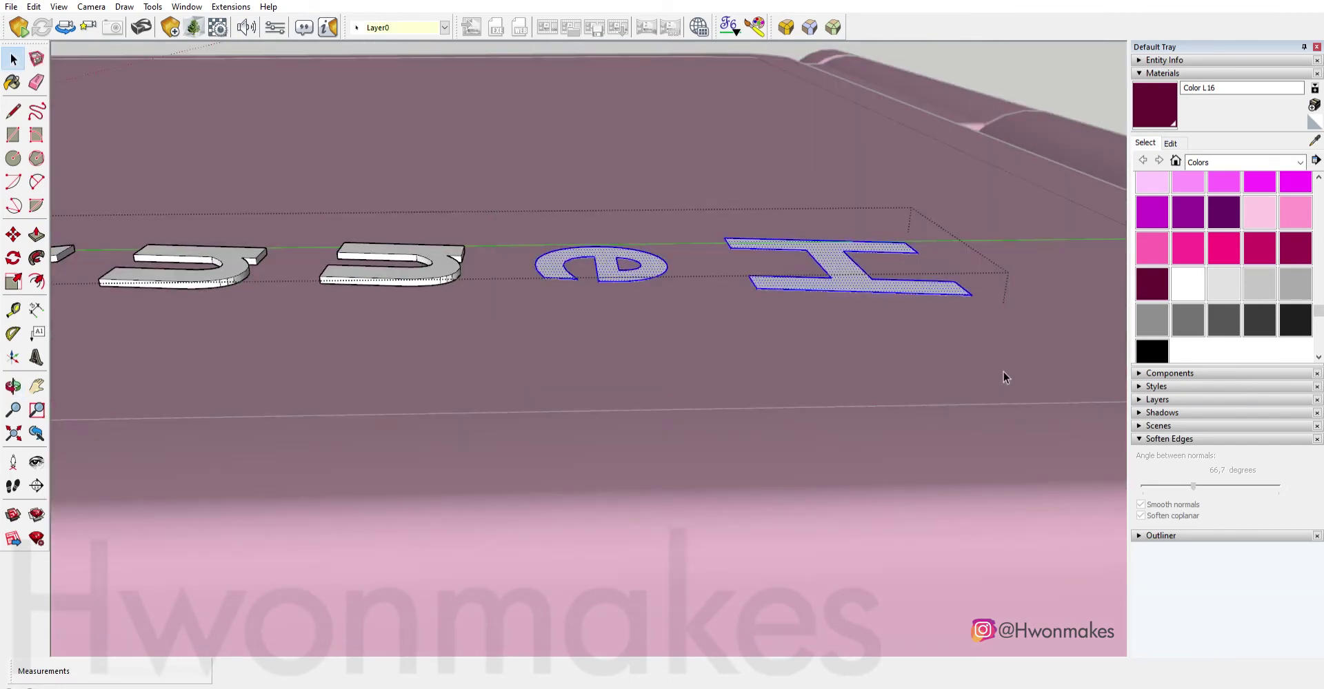
{"action": "key", "text": "m"}
{"action": "scroll", "coordinate": [440, 260], "scroll_direction": "up", "scroll_amount": 3}
{"action": "left_click", "coordinate": [747, 246]}
{"action": "scroll", "coordinate": [731, 249], "scroll_direction": "up", "scroll_amount": 1}
{"action": "scroll", "coordinate": [717, 248], "scroll_direction": "up", "scroll_amount": 2}
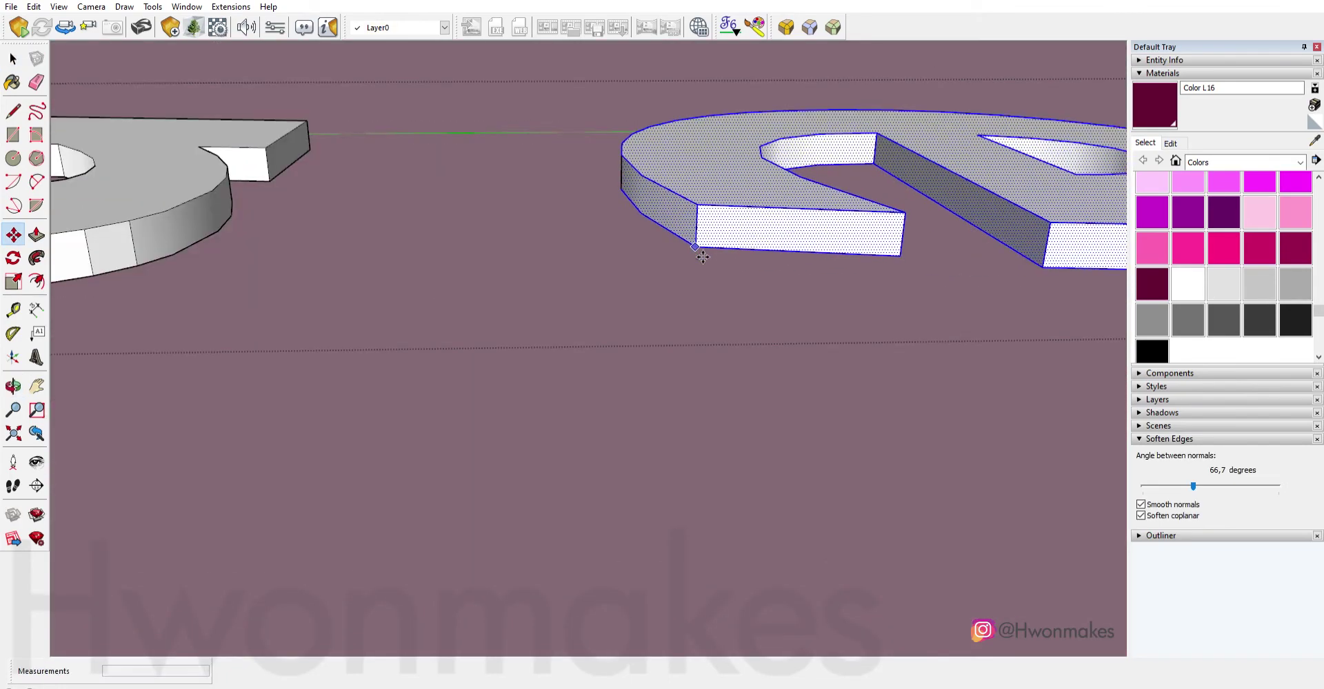
{"action": "scroll", "coordinate": [706, 249], "scroll_direction": "up", "scroll_amount": 2}
{"action": "scroll", "coordinate": [710, 241], "scroll_direction": "down", "scroll_amount": 2}
{"action": "scroll", "coordinate": [850, 367], "scroll_direction": "down", "scroll_amount": 3}
{"action": "left_click", "coordinate": [850, 366]}
Check the lettering from a near top-down view, then deselect it.
{"action": "scroll", "coordinate": [851, 366], "scroll_direction": "down", "scroll_amount": 3}
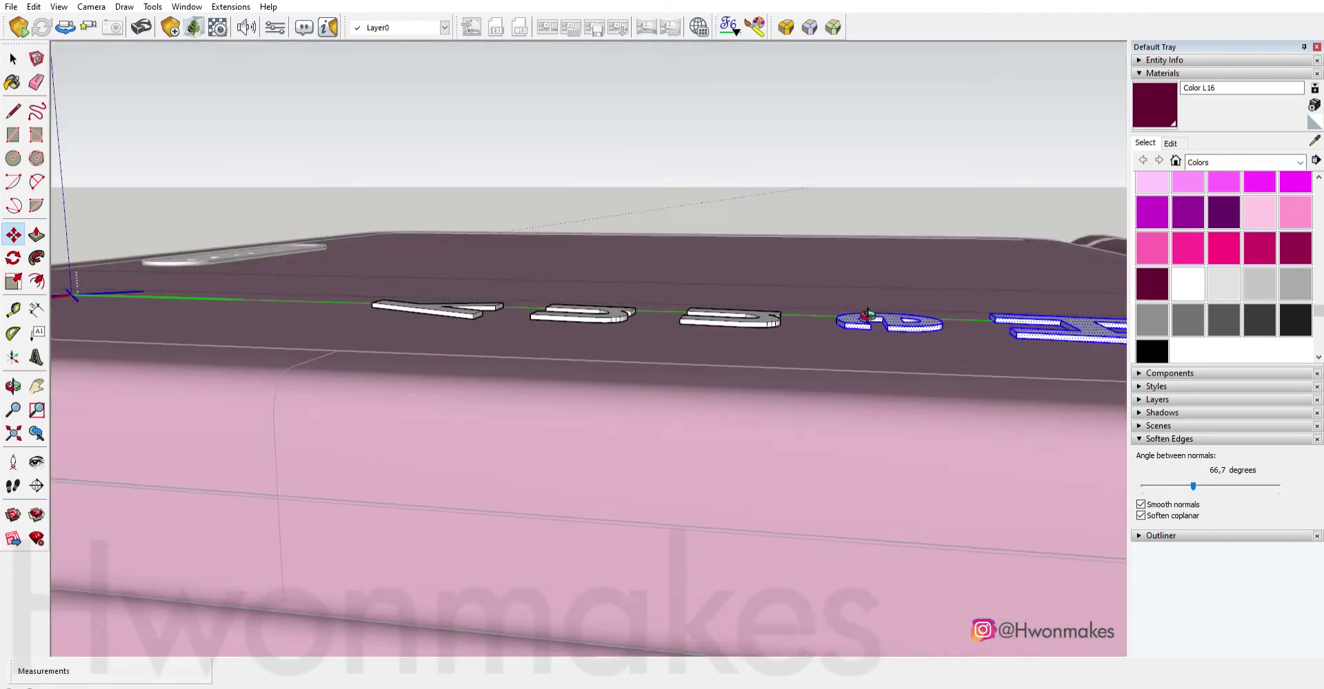
{"action": "middle_click_drag", "start_coordinate": [851, 367], "coordinate": [877, 416]}
{"action": "key", "text": "F2"}
{"action": "scroll", "coordinate": [752, 207], "scroll_direction": "up", "scroll_amount": 3}
{"action": "scroll", "coordinate": [505, 295], "scroll_direction": "down", "scroll_amount": 2}
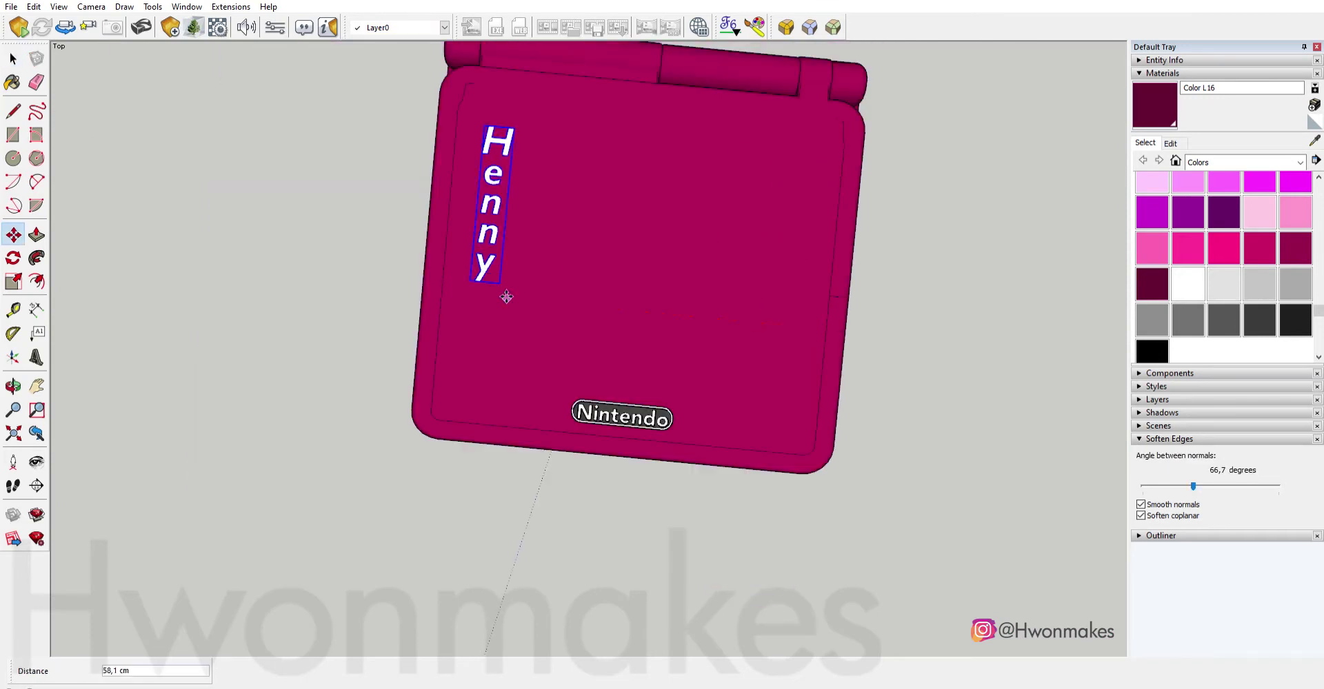
{"action": "scroll", "coordinate": [481, 405], "scroll_direction": "up", "scroll_amount": 1}
{"action": "middle_click_drag", "start_coordinate": [487, 406], "coordinate": [524, 414]}
{"action": "key", "text": "space"}
{"action": "left_click", "coordinate": [950, 419]}
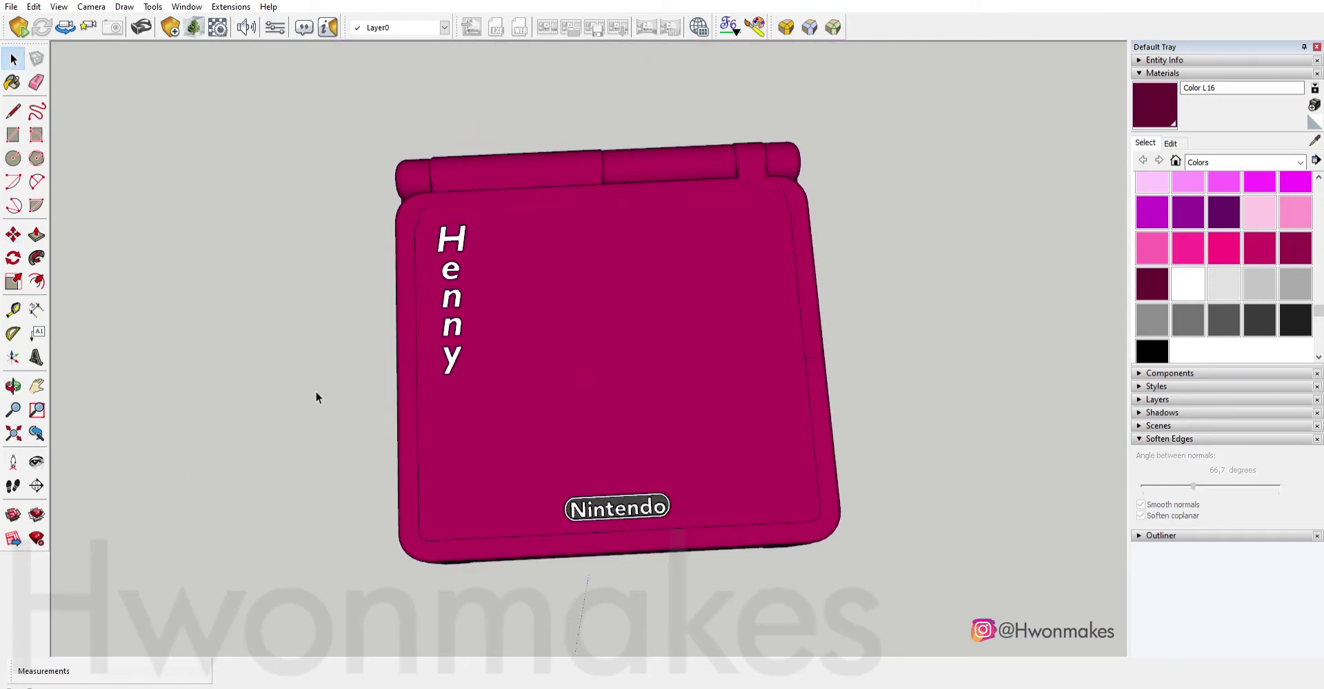
Box-select the open console on the right for removal.
{"action": "left_click", "coordinate": [456, 300]}
{"action": "middle_click_drag", "start_coordinate": [456, 299], "coordinate": [668, 284]}
{"action": "left_click", "coordinate": [668, 284]}
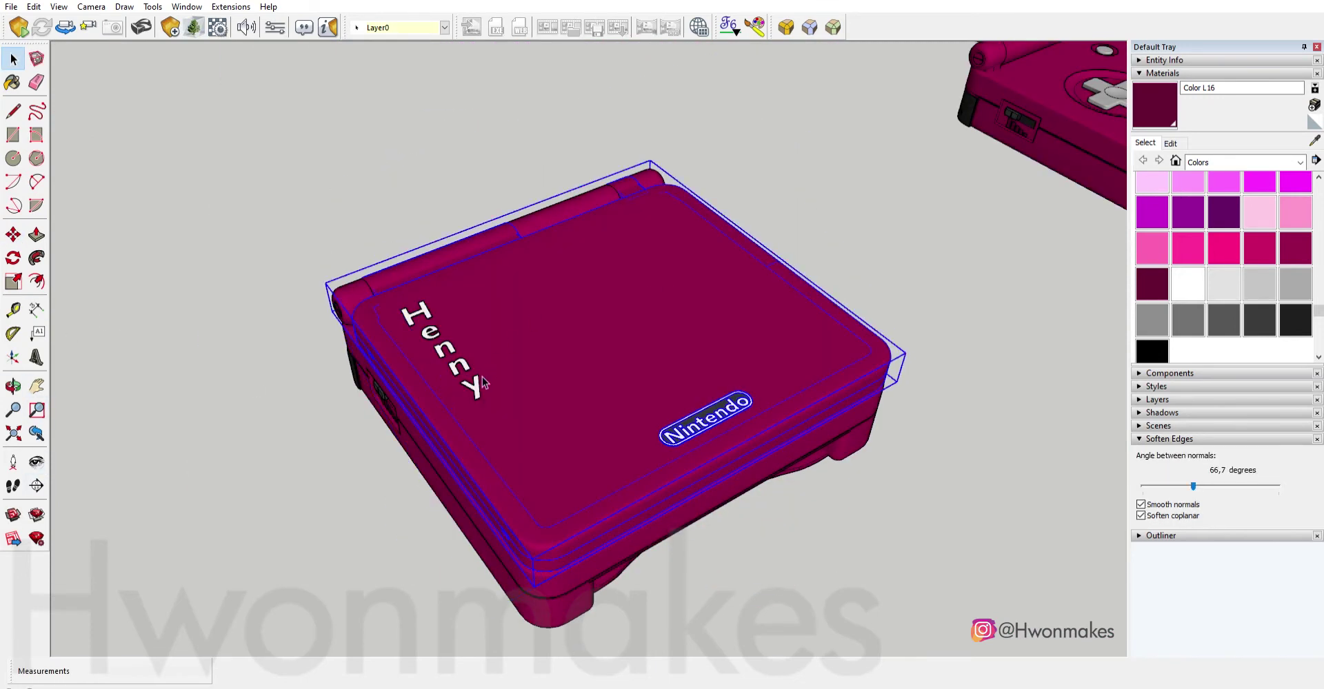
{"action": "middle_click_drag", "start_coordinate": [528, 379], "coordinate": [836, 341]}
{"action": "scroll", "coordinate": [836, 340], "scroll_direction": "down", "scroll_amount": 5}
{"action": "key", "text": "space"}
{"action": "left_click_drag", "start_coordinate": [1045, 422], "coordinate": [775, 56]}
Delete the selected open console and look down on the closed one.
{"action": "key", "text": "Delete"}
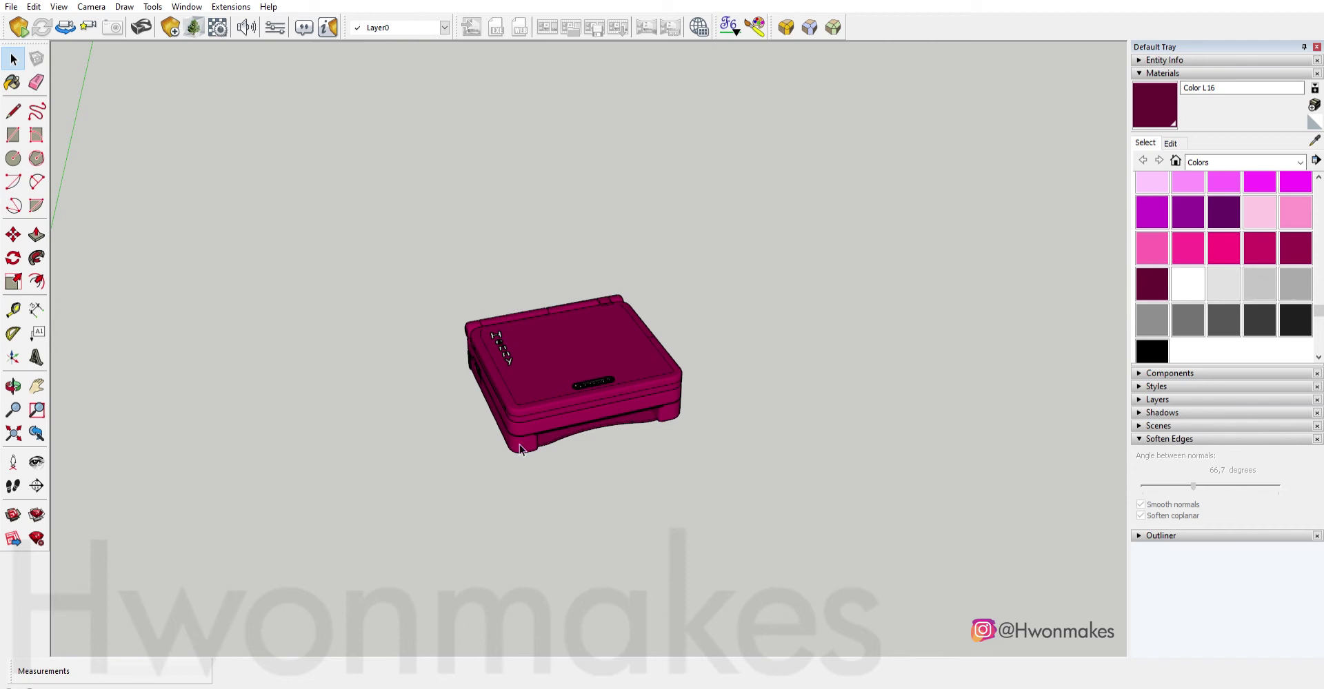
{"action": "middle_click_drag", "start_coordinate": [519, 444], "coordinate": [540, 395]}
{"action": "scroll", "coordinate": [591, 362], "scroll_direction": "up", "scroll_amount": 5}
{"action": "scroll", "coordinate": [592, 362], "scroll_direction": "down", "scroll_amount": 5}
Copy the closed console and paste the duplicate to its right.
{"action": "key", "text": "ctrl+a"}
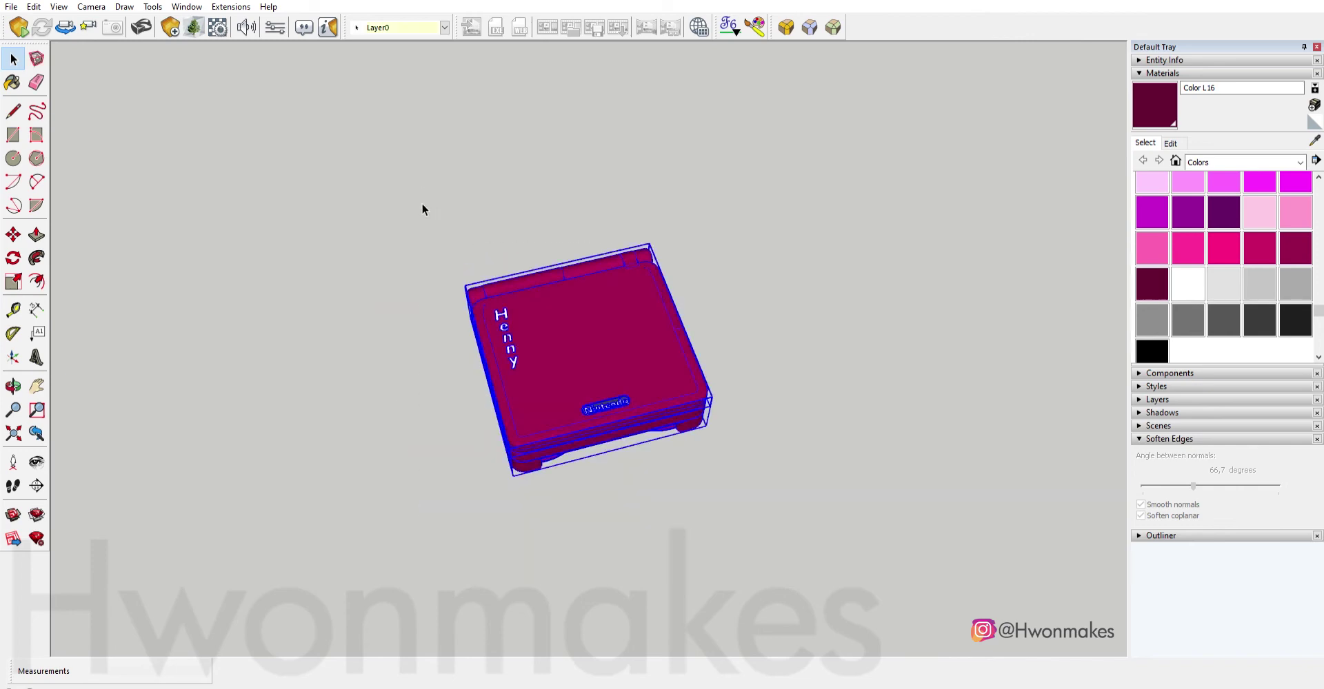
{"action": "key", "text": "ctrl+c"}
{"action": "key", "text": "ctrl+v"}
{"action": "left_click", "coordinate": [747, 370]}
{"action": "middle_click_drag", "start_coordinate": [748, 369], "coordinate": [793, 365]}
{"action": "scroll", "coordinate": [834, 366], "scroll_direction": "up", "scroll_amount": 5}
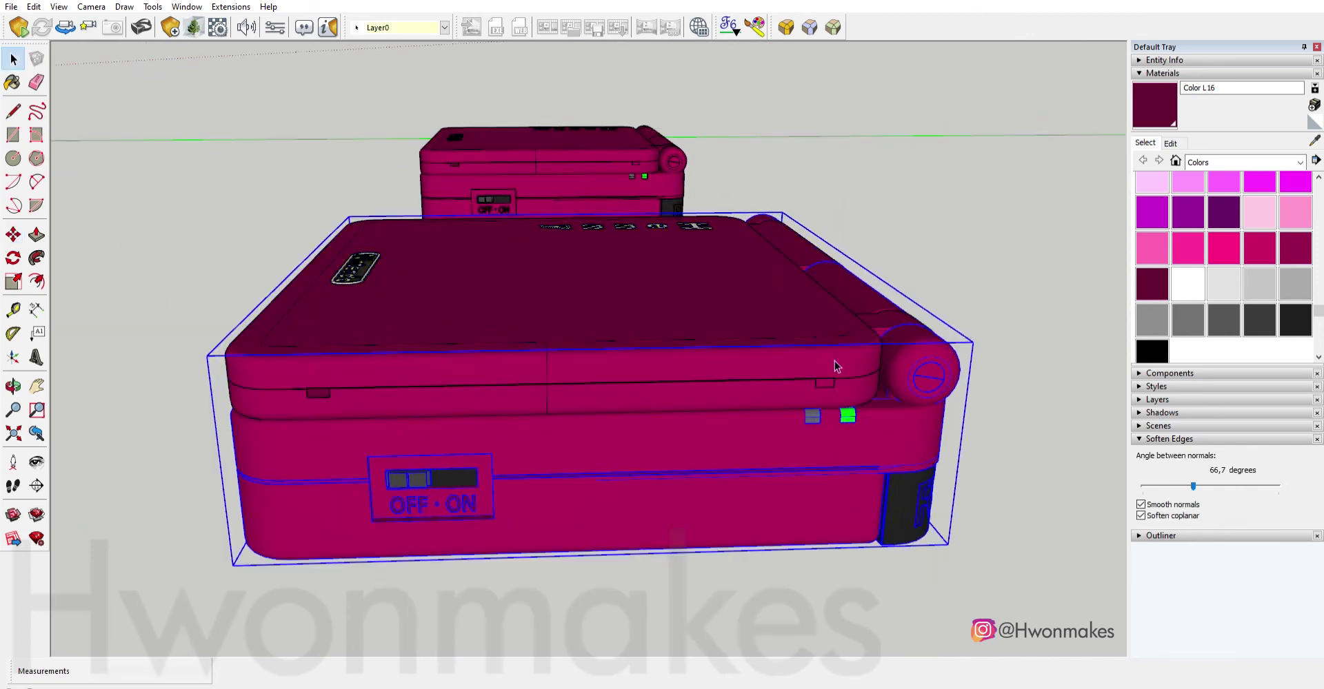
{"action": "scroll", "coordinate": [834, 366], "scroll_direction": "up", "scroll_amount": 3}
{"action": "scroll", "coordinate": [896, 362], "scroll_direction": "up", "scroll_amount": 2}
Rotate the duplicate's lid open by 140 degrees on its hinge.
{"action": "key", "text": "q"}
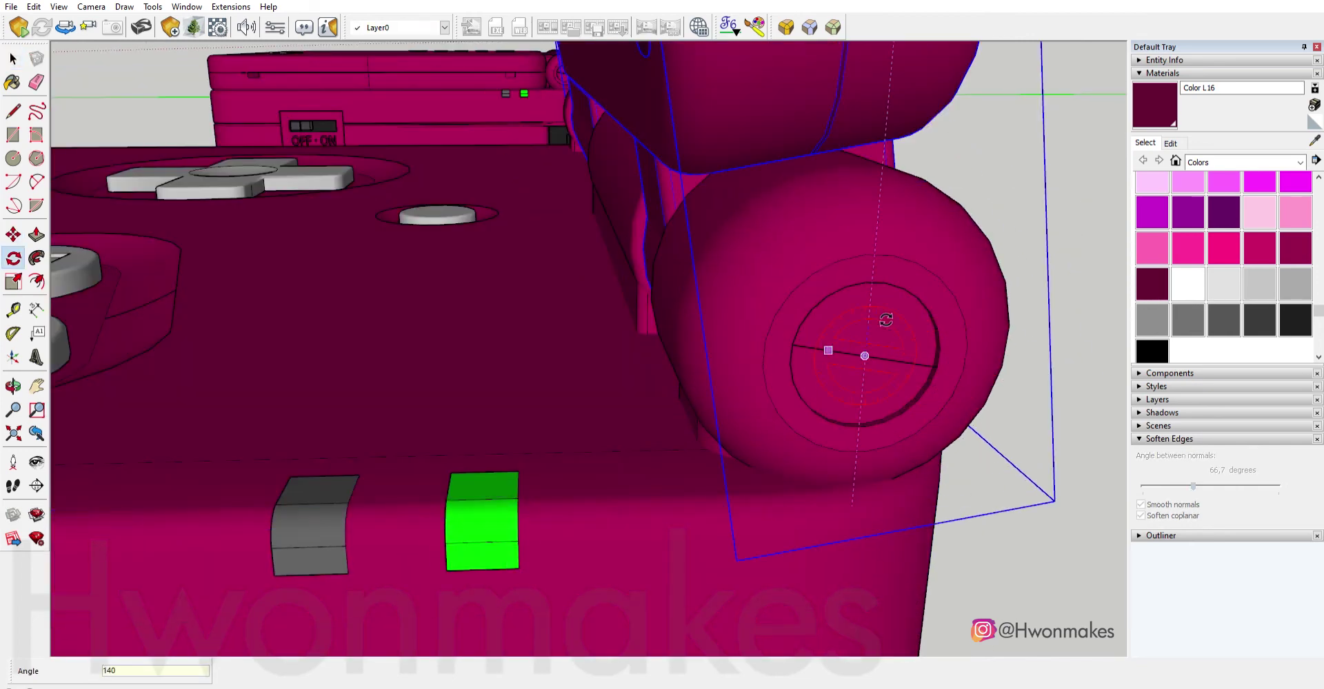
{"action": "scroll", "coordinate": [841, 342], "scroll_direction": "down", "scroll_amount": 5}
{"action": "scroll", "coordinate": [620, 359], "scroll_direction": "down", "scroll_amount": 5}
{"action": "key", "text": "space"}
{"action": "middle_click_drag", "start_coordinate": [569, 387], "coordinate": [513, 443]}
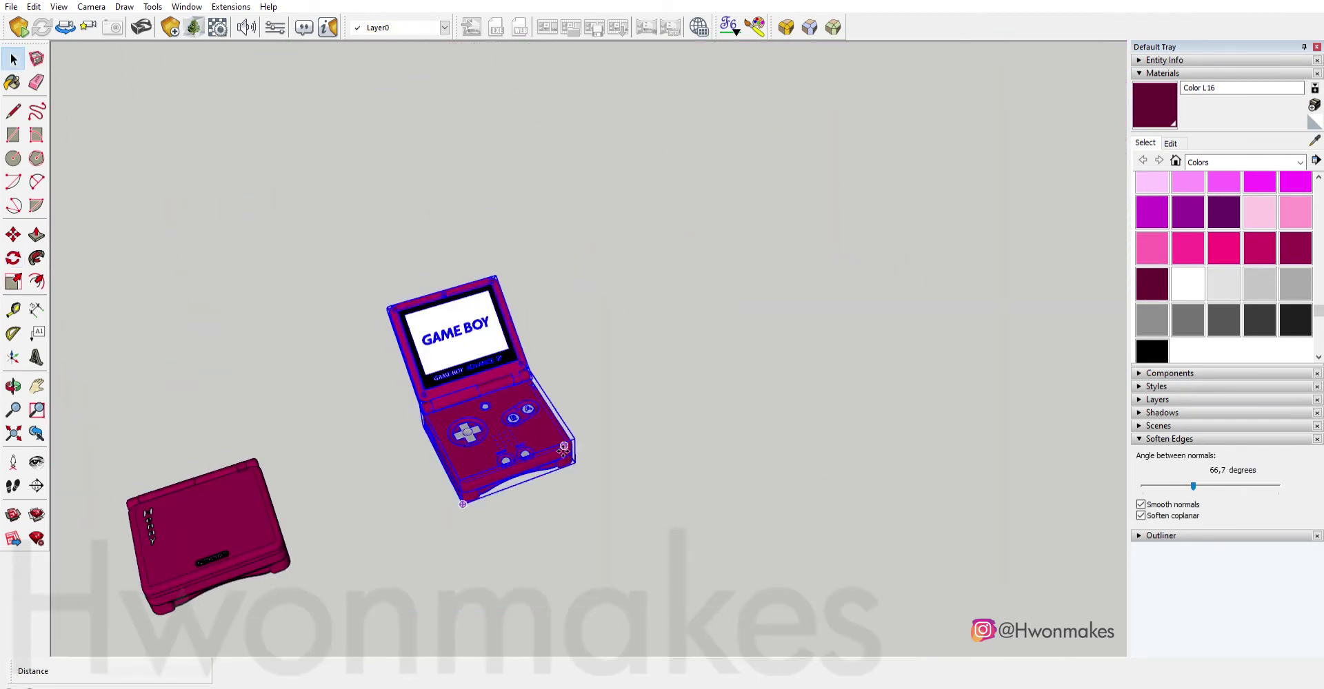
Start lowering the bottom plate, cancel, and orbit to view the console from below.
{"action": "scroll", "coordinate": [695, 458], "scroll_direction": "down", "scroll_amount": 3}
{"action": "middle_click_drag", "start_coordinate": [694, 457], "coordinate": [710, 414]}
{"action": "scroll", "coordinate": [722, 395], "scroll_direction": "up", "scroll_amount": 4}
{"action": "scroll", "coordinate": [742, 420], "scroll_direction": "up", "scroll_amount": 3}
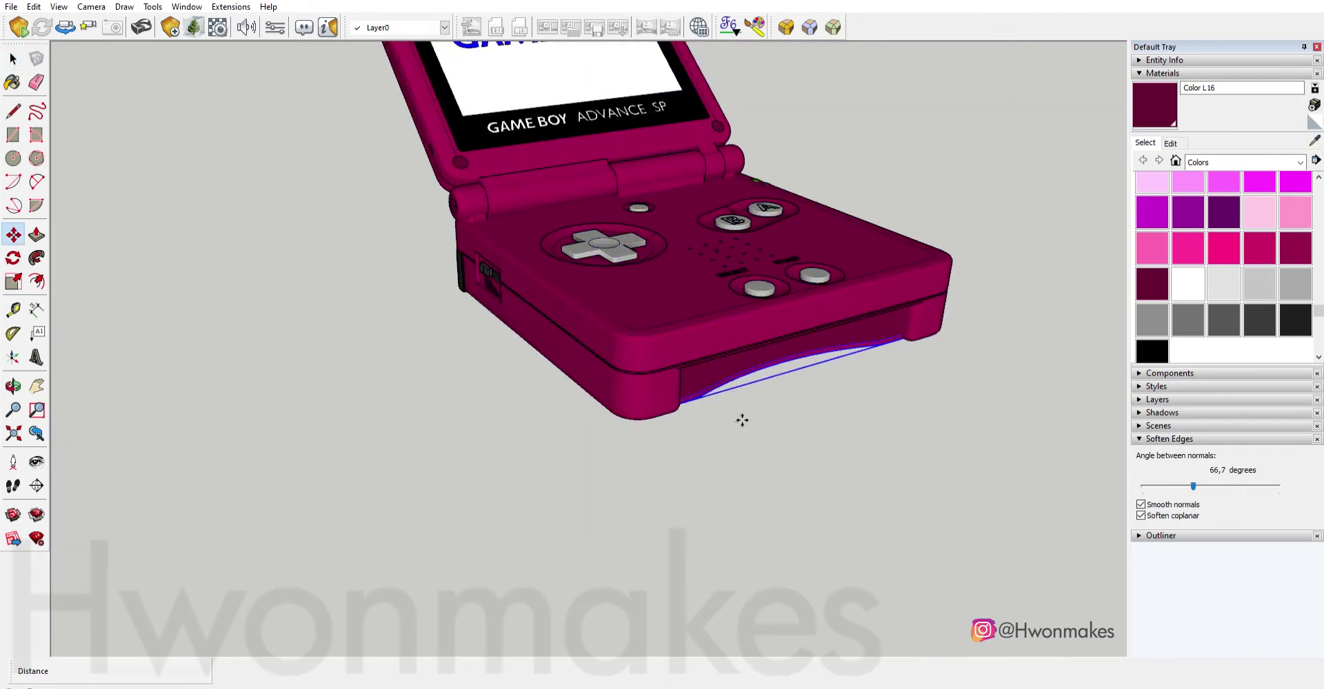
{"action": "left_click", "coordinate": [742, 419]}
{"action": "scroll", "coordinate": [730, 422], "scroll_direction": "down", "scroll_amount": 2}
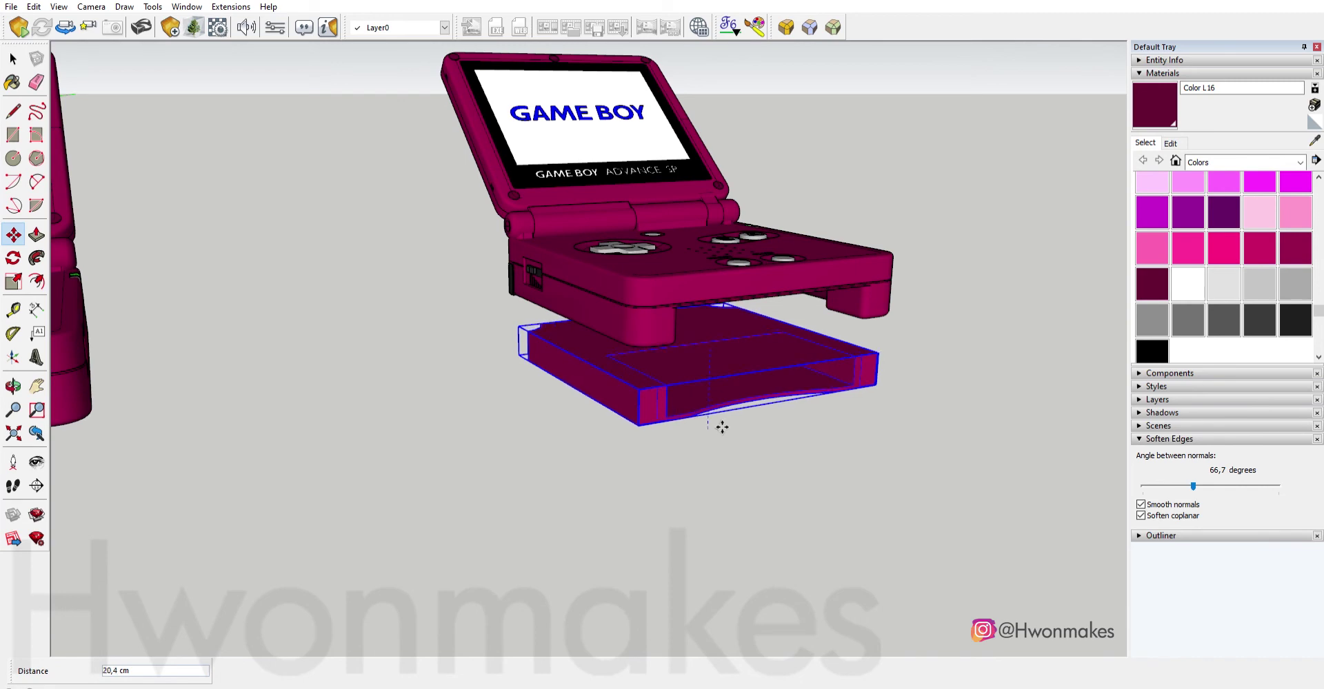
{"action": "key", "text": "Escape"}
{"action": "middle_click_drag", "start_coordinate": [724, 459], "coordinate": [685, 221]}
{"action": "scroll", "coordinate": [579, 260], "scroll_direction": "up", "scroll_amount": 3}
{"action": "middle_click_drag", "start_coordinate": [579, 260], "coordinate": [428, 352]}
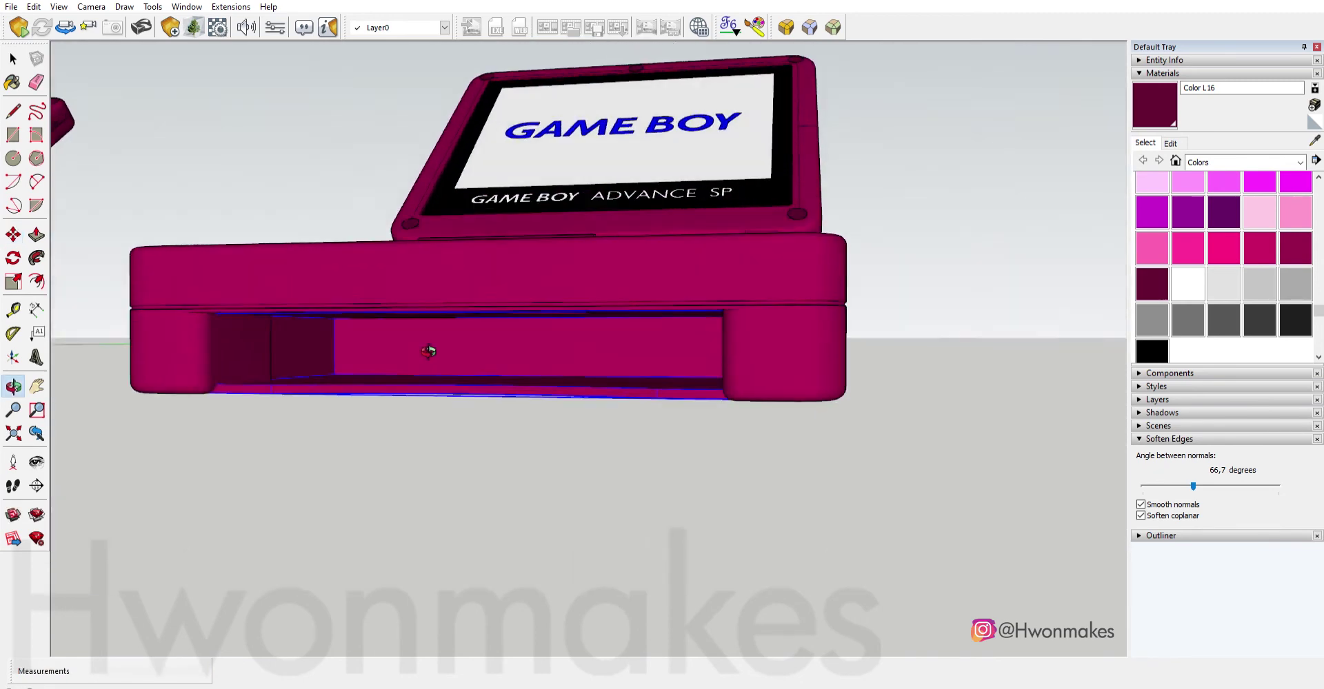
{"action": "scroll", "coordinate": [428, 351], "scroll_direction": "down", "scroll_amount": 3}
{"action": "scroll", "coordinate": [630, 411], "scroll_direction": "down", "scroll_amount": 2}
Open the console body group for editing, clearing any selection inside.
{"action": "key", "text": "ctrl+y"}
{"action": "key", "text": "space"}
{"action": "middle_click_drag", "start_coordinate": [582, 444], "coordinate": [636, 307]}
{"action": "scroll", "coordinate": [636, 308], "scroll_direction": "up", "scroll_amount": 4}
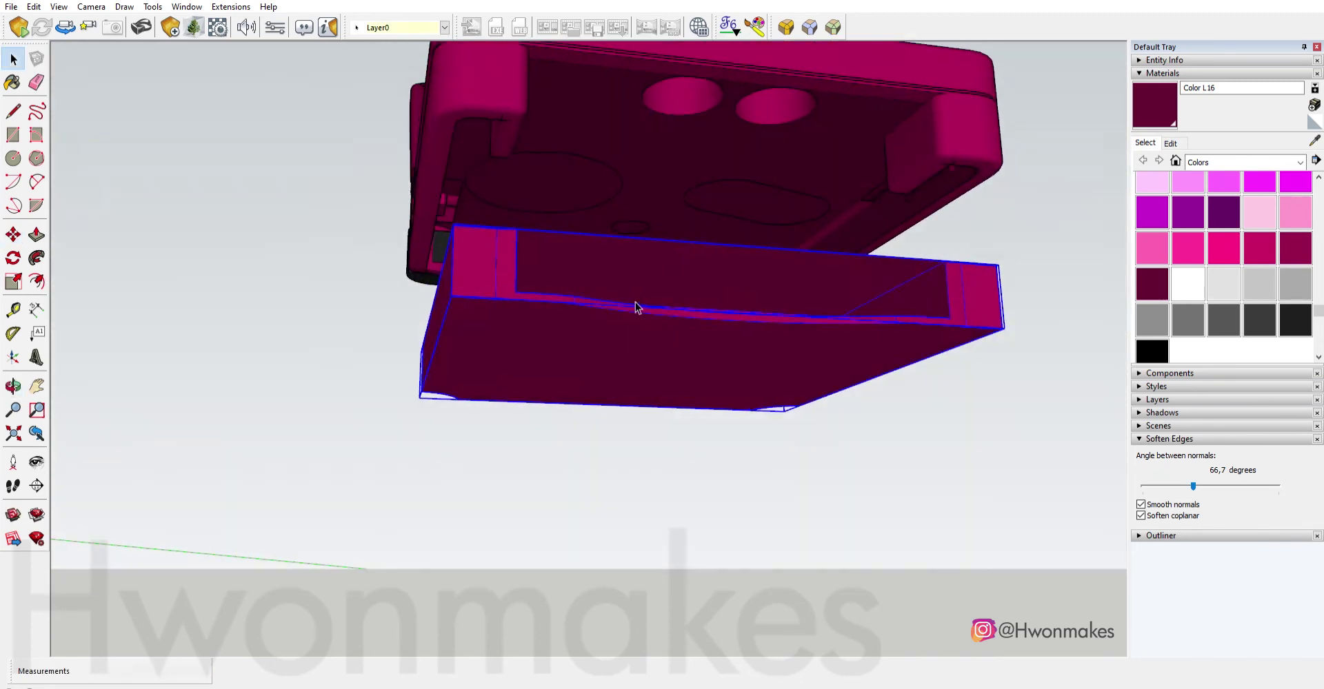
{"action": "double_click", "coordinate": [706, 136]}
{"action": "key", "text": "Escape"}
{"action": "scroll", "coordinate": [693, 148], "scroll_direction": "up", "scroll_amount": 3}
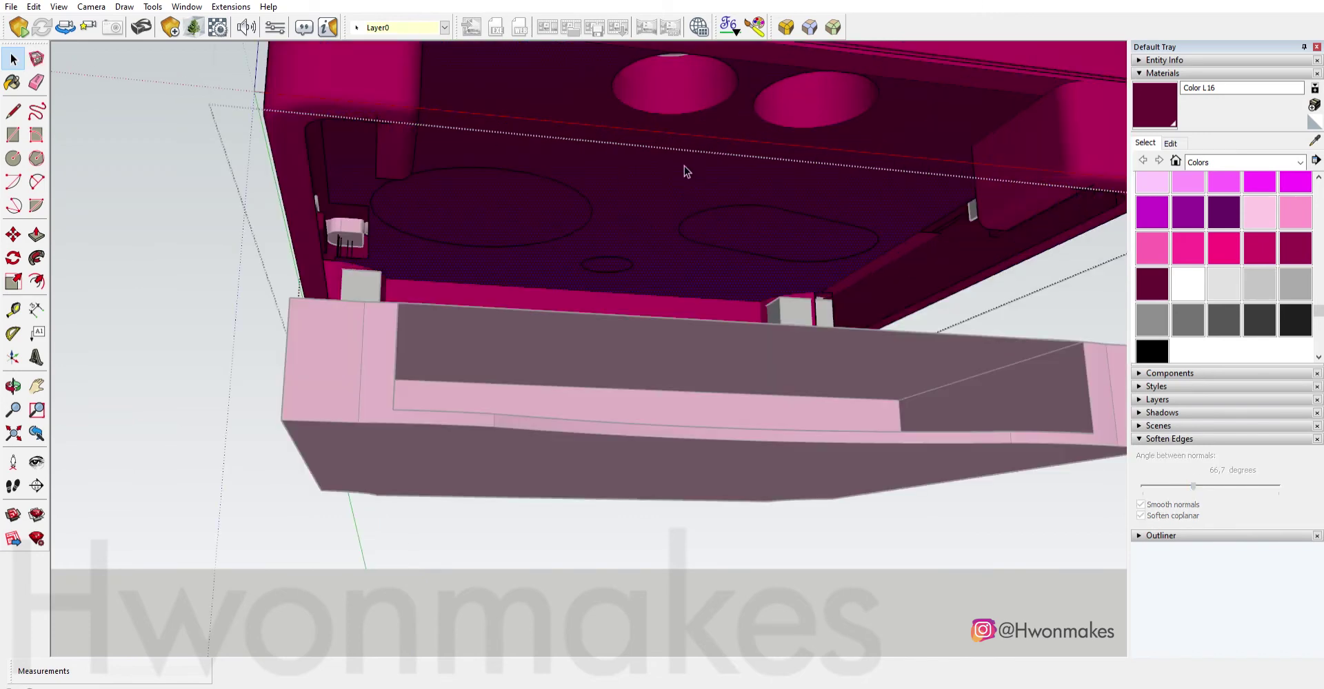
{"action": "key", "text": "space"}
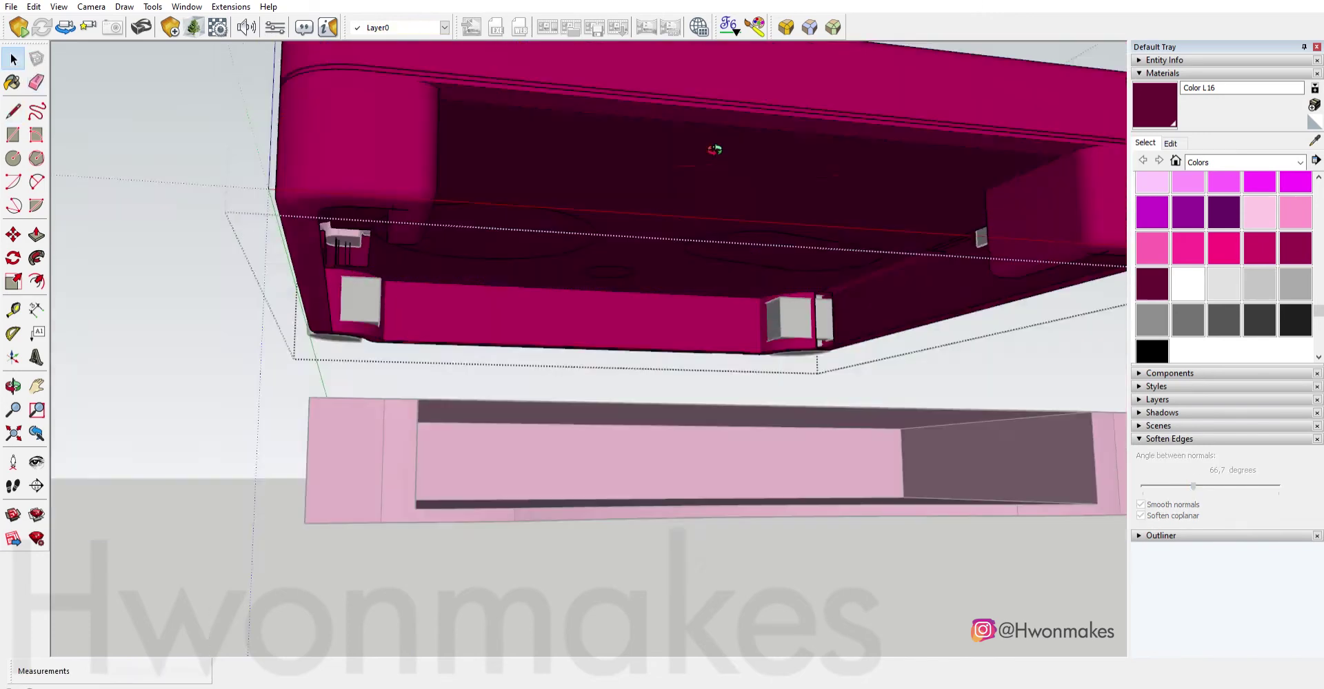
{"action": "scroll", "coordinate": [650, 168], "scroll_direction": "down", "scroll_amount": 2}
{"action": "key", "text": "space"}
{"action": "scroll", "coordinate": [671, 200], "scroll_direction": "down", "scroll_amount": 3}
{"action": "scroll", "coordinate": [672, 200], "scroll_direction": "up", "scroll_amount": 4}
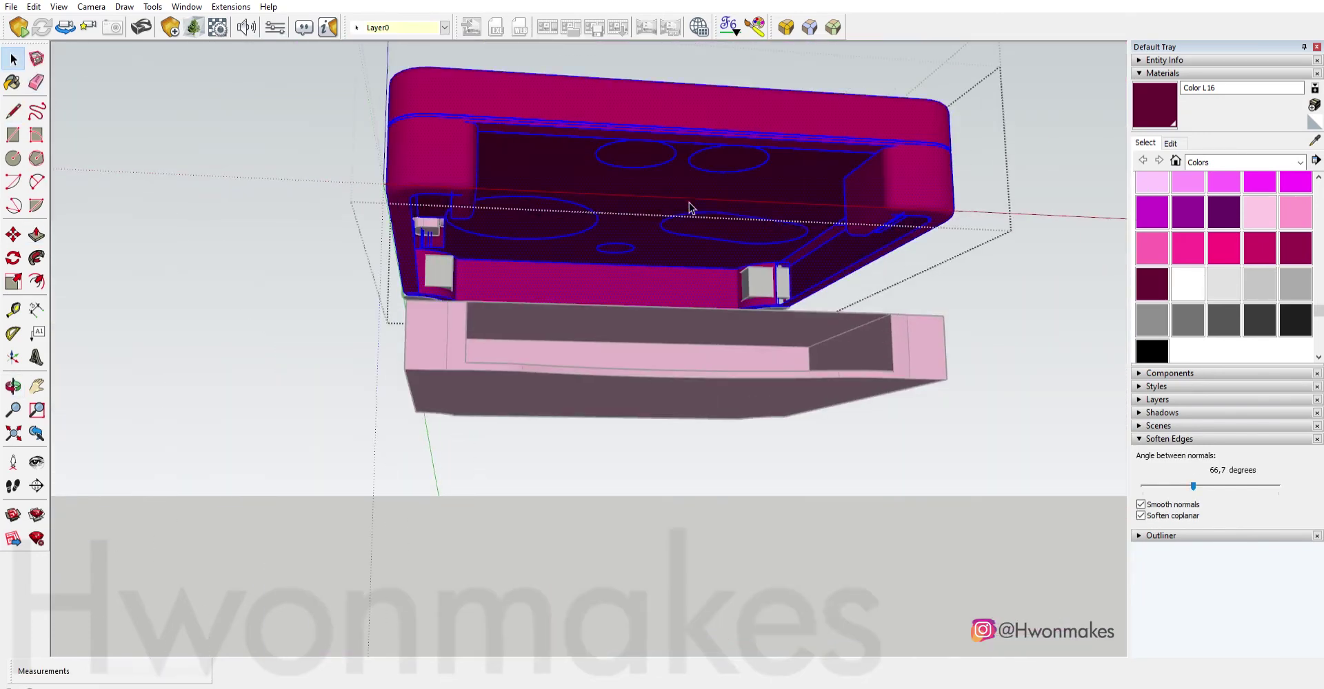
{"action": "mouse_move", "coordinate": [721, 154]}
{"action": "middle_mouse_down"}
{"action": "mouse_move", "coordinate": [911, 295]}
{"action": "mouse_move", "coordinate": [714, 225]}
{"action": "mouse_move", "coordinate": [767, 205]}
{"action": "middle_mouse_up"}
Move the tray's floor face down below the tray as a separate plate.
{"action": "left_click", "coordinate": [928, 280]}
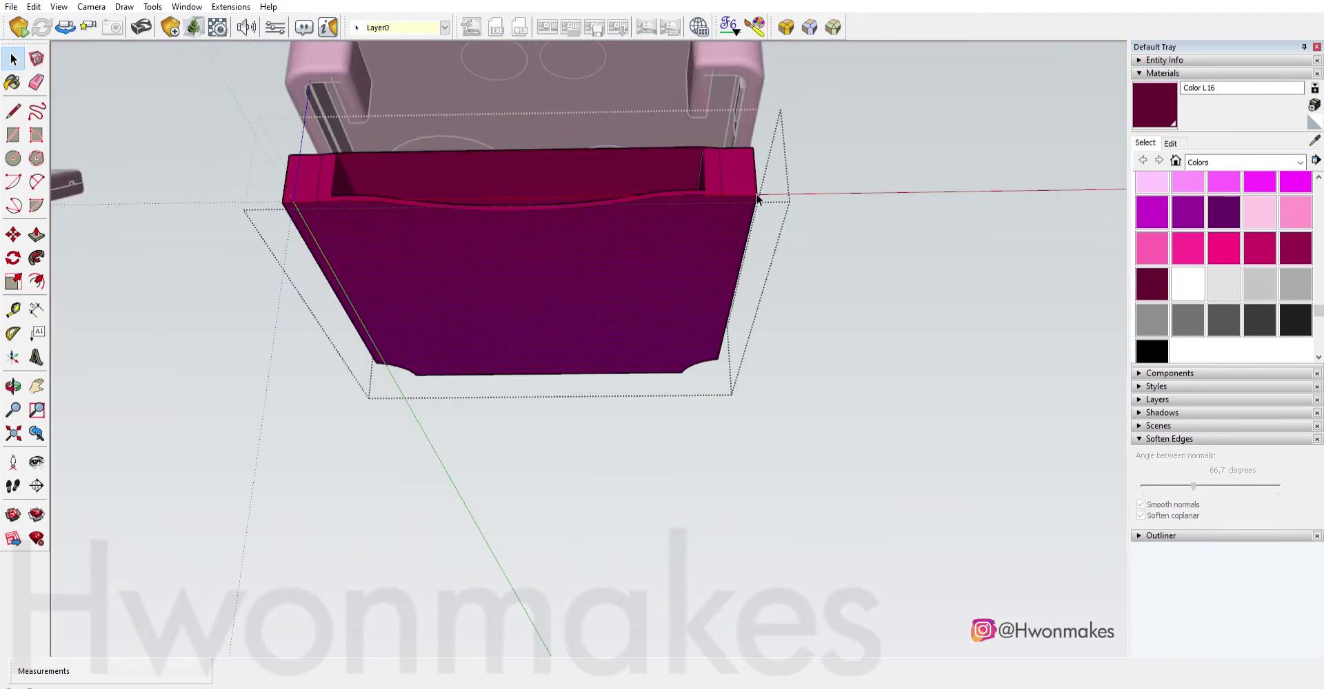
{"action": "key", "text": "m"}
{"action": "left_click", "coordinate": [767, 205]}
{"action": "left_click", "coordinate": [777, 359]}
{"action": "key", "text": "space"}
{"action": "middle_click_drag", "start_coordinate": [777, 359], "coordinate": [711, 387]}
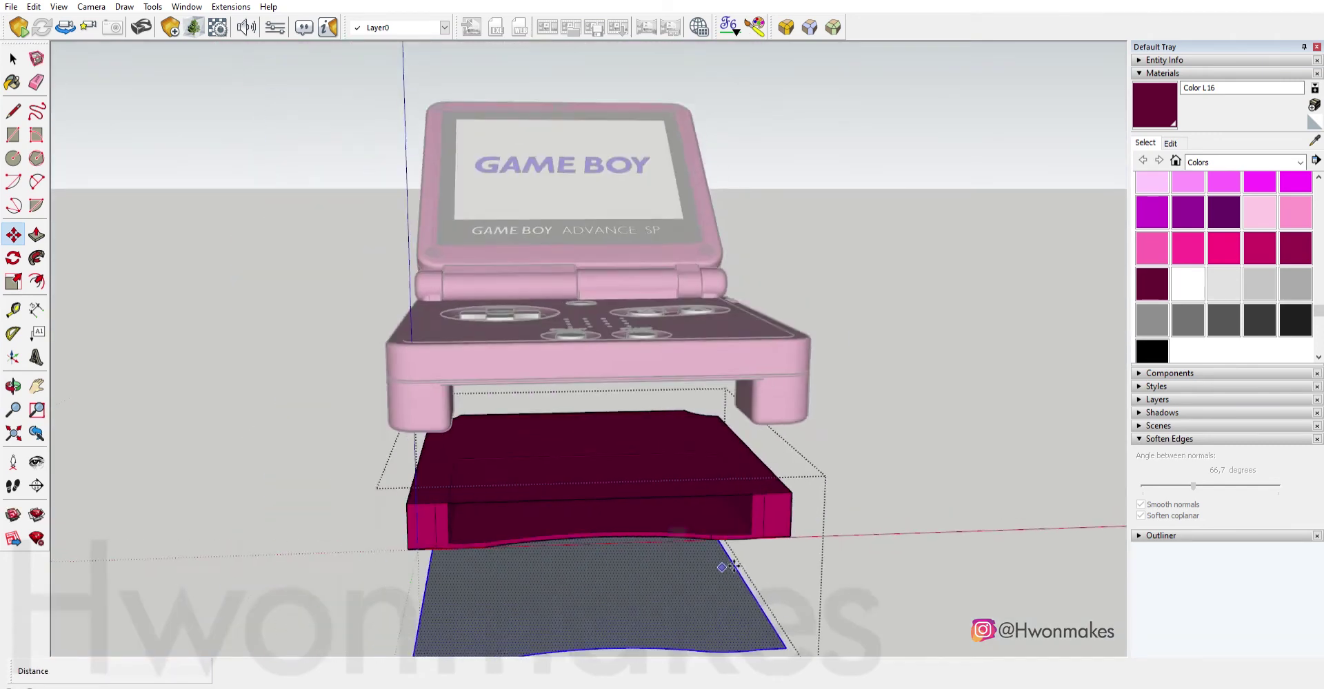
Push/Pull the separated floor face to give the plate thickness.
{"action": "key", "text": "p"}
{"action": "left_click", "coordinate": [712, 387]}
{"action": "left_click", "coordinate": [714, 373]}
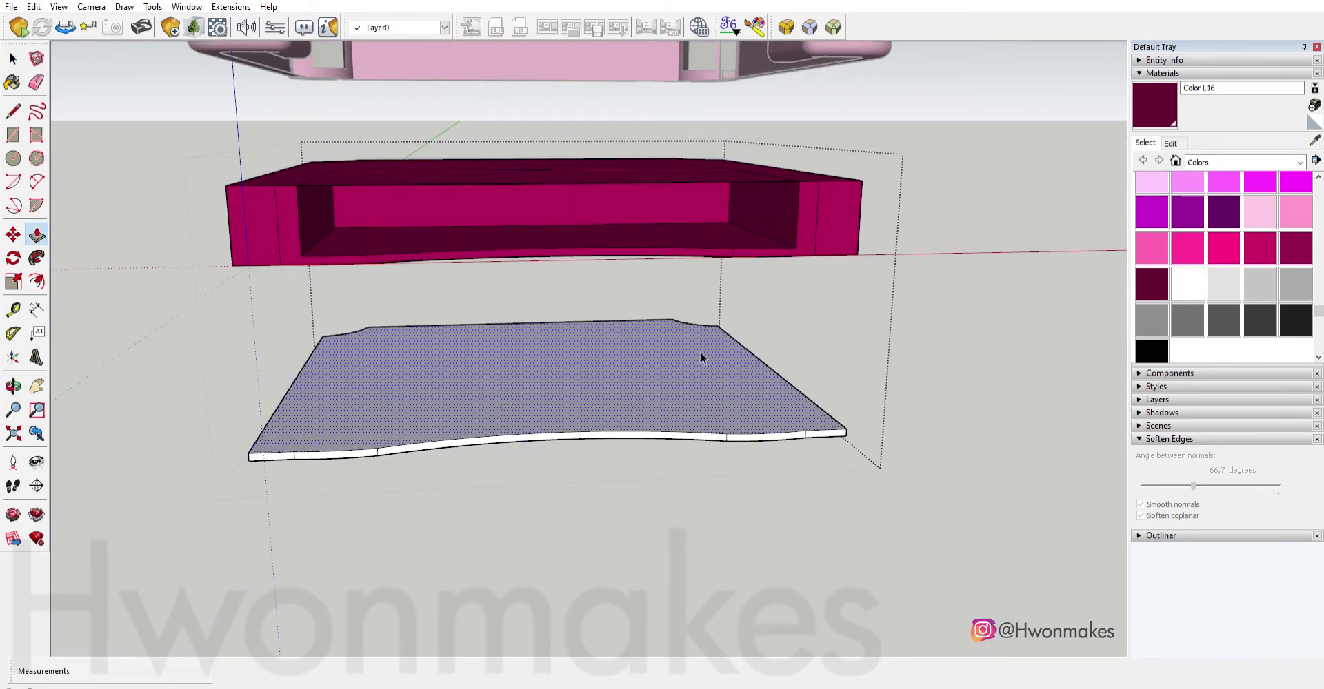
{"action": "key", "text": "space"}
Push the tray's inner face in by the same distance.
{"action": "scroll", "coordinate": [614, 235], "scroll_direction": "up", "scroll_amount": 2}
{"action": "mouse_move", "coordinate": [616, 240]}
{"action": "middle_mouse_down"}
{"action": "mouse_move", "coordinate": [778, 311]}
{"action": "mouse_move", "coordinate": [804, 266]}
{"action": "middle_mouse_up"}
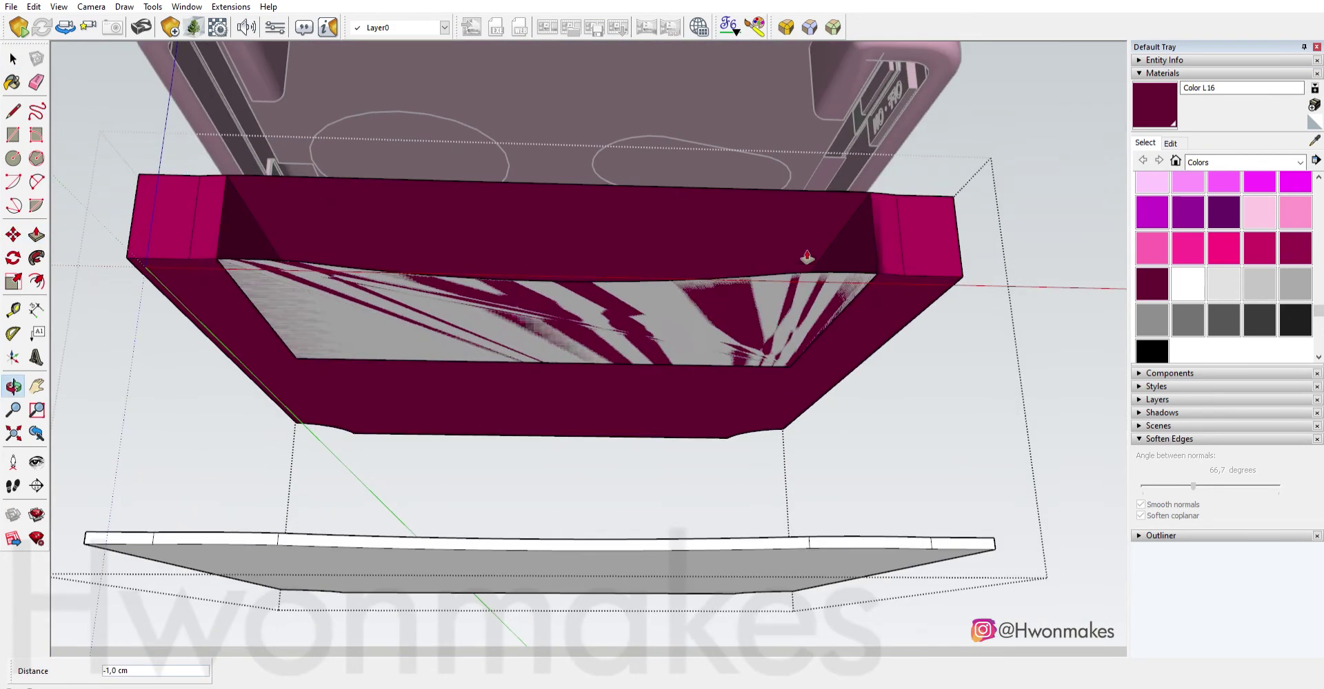
{"action": "key", "text": "p"}
{"action": "double_click", "coordinate": [696, 302]}
{"action": "key", "text": "e"}
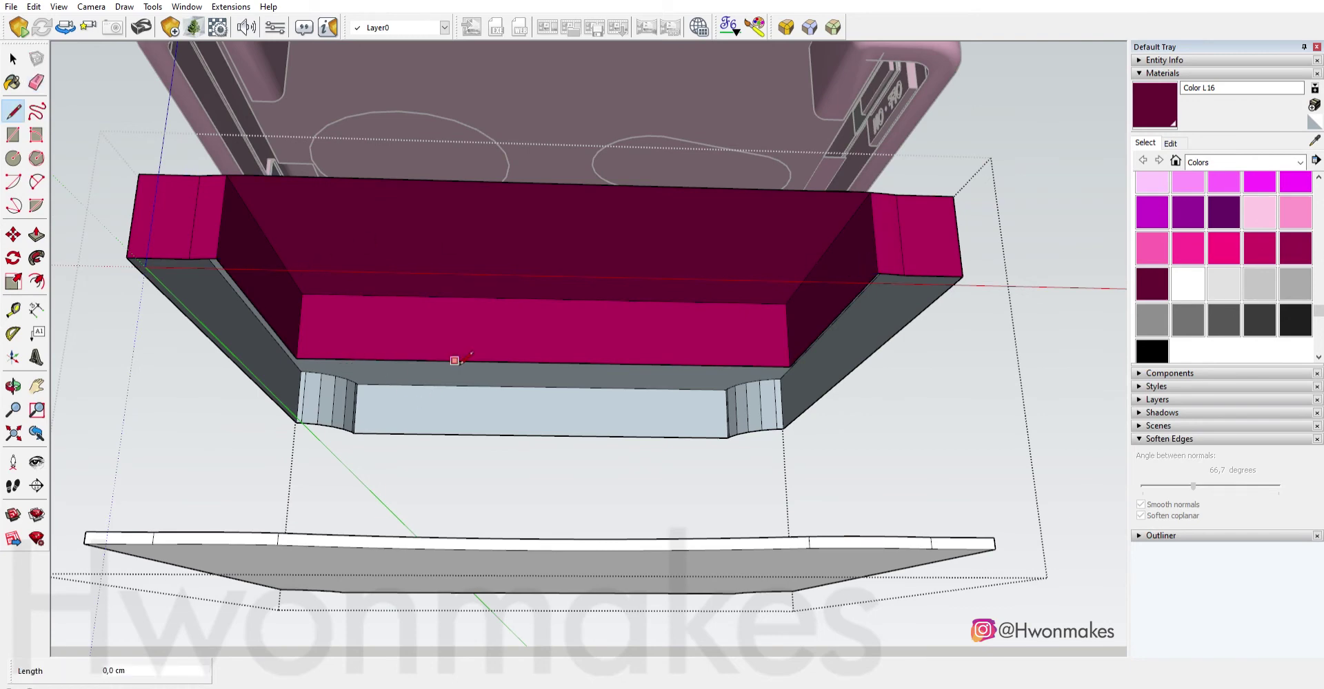
Sample the tray's magenta and paint the bottom plate dark magenta.
{"action": "key", "text": "b"}
{"action": "left_click", "coordinate": [508, 368], "text": "alt"}
{"action": "scroll", "coordinate": [510, 369], "scroll_direction": "down", "scroll_amount": 3}
{"action": "middle_click_drag", "start_coordinate": [517, 303], "coordinate": [526, 413]}
{"action": "key", "text": "p"}
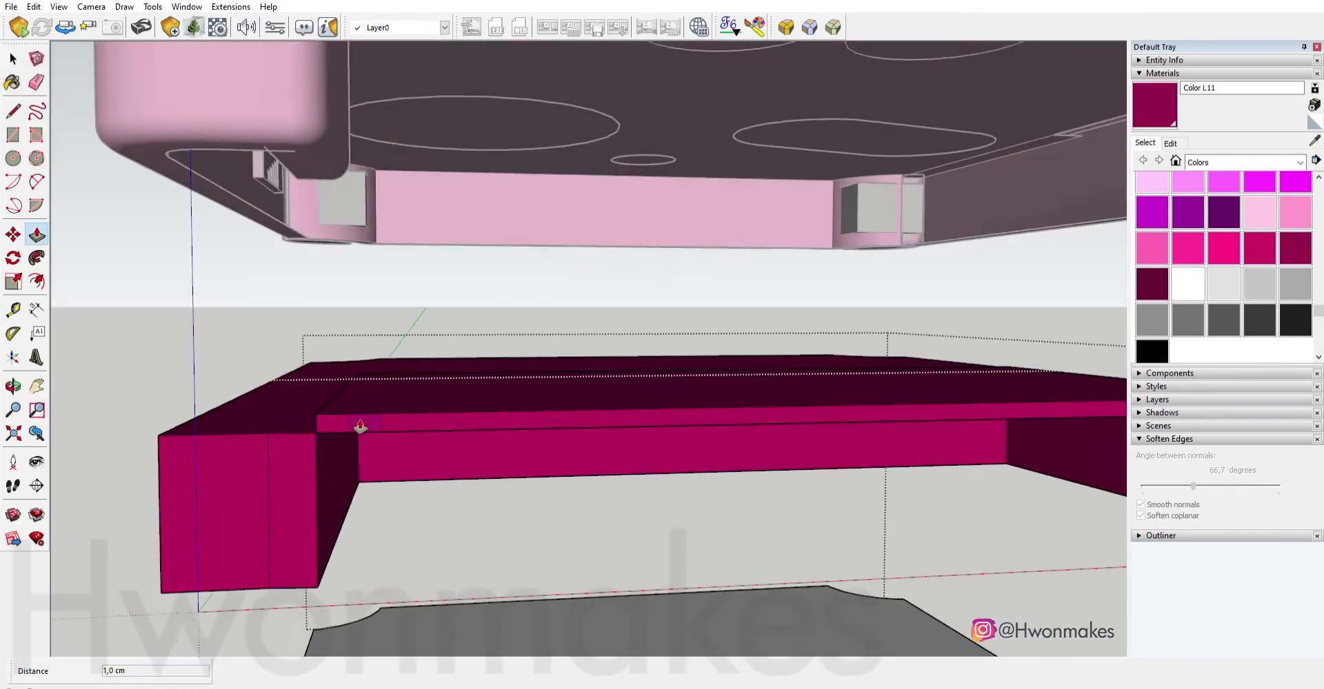
{"action": "middle_click_drag", "start_coordinate": [360, 426], "coordinate": [349, 423]}
{"action": "key", "text": "space"}
{"action": "scroll", "coordinate": [553, 407], "scroll_direction": "down", "scroll_amount": 5}
{"action": "left_click", "coordinate": [598, 555]}
Paint the bottom plate's remaining faces dark magenta.
{"action": "key", "text": "b"}
{"action": "left_click", "coordinate": [676, 524]}
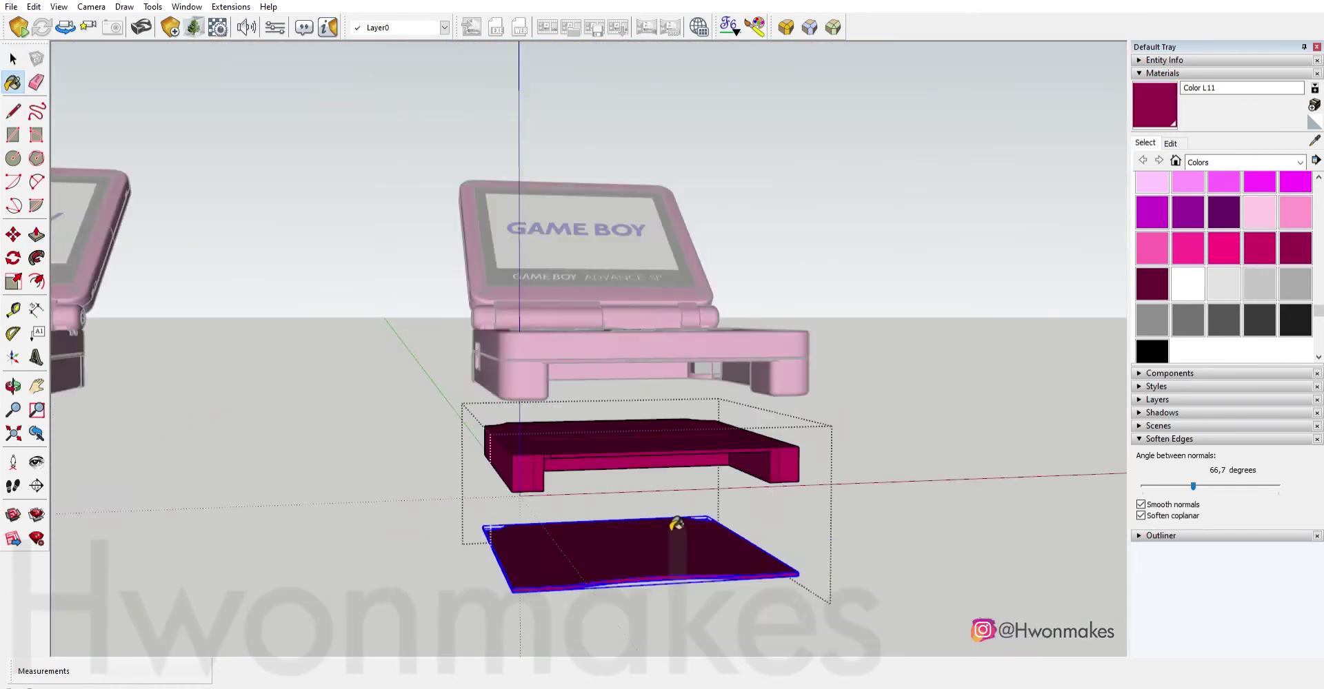
{"action": "key", "text": "space"}
Select the tray and move it up 20 cm toward the console body.
{"action": "left_click", "coordinate": [777, 464]}
{"action": "scroll", "coordinate": [830, 436], "scroll_direction": "up", "scroll_amount": 3}
{"action": "key", "text": "m"}
{"action": "left_click", "coordinate": [830, 440]}
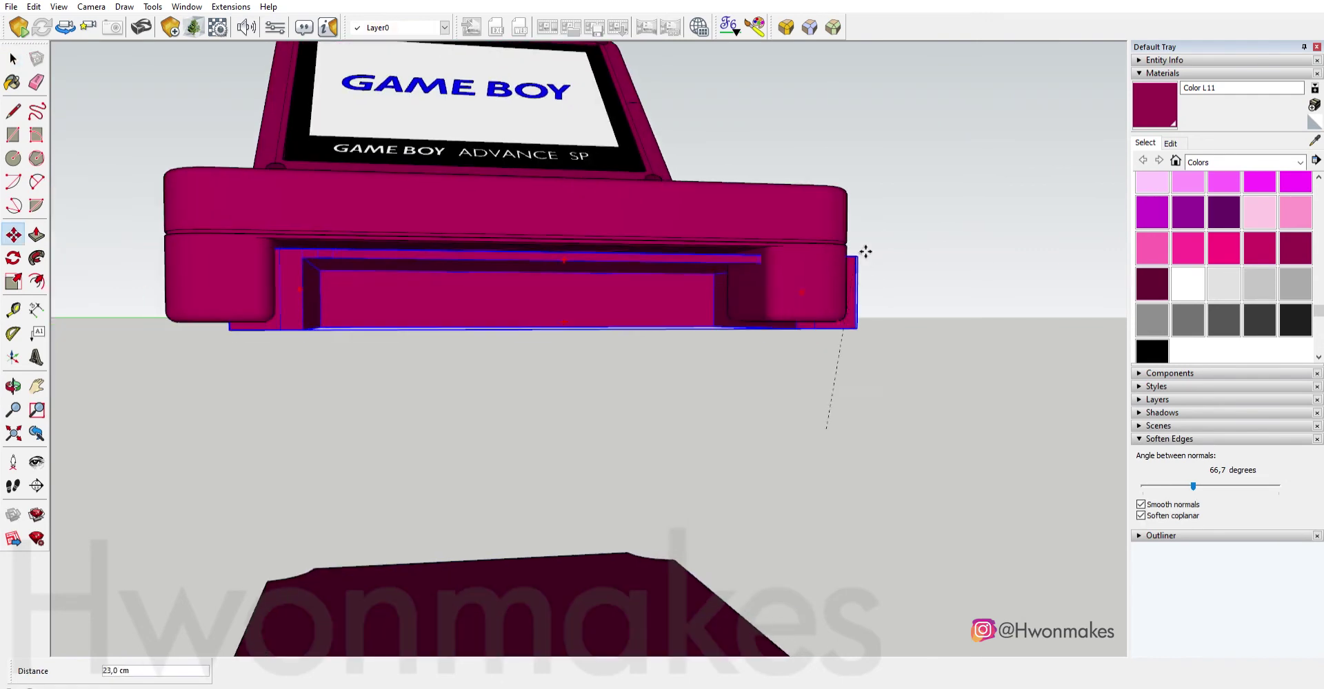
{"action": "type", "text": "20"}
{"action": "scroll", "coordinate": [748, 443], "scroll_direction": "up", "scroll_amount": 3}
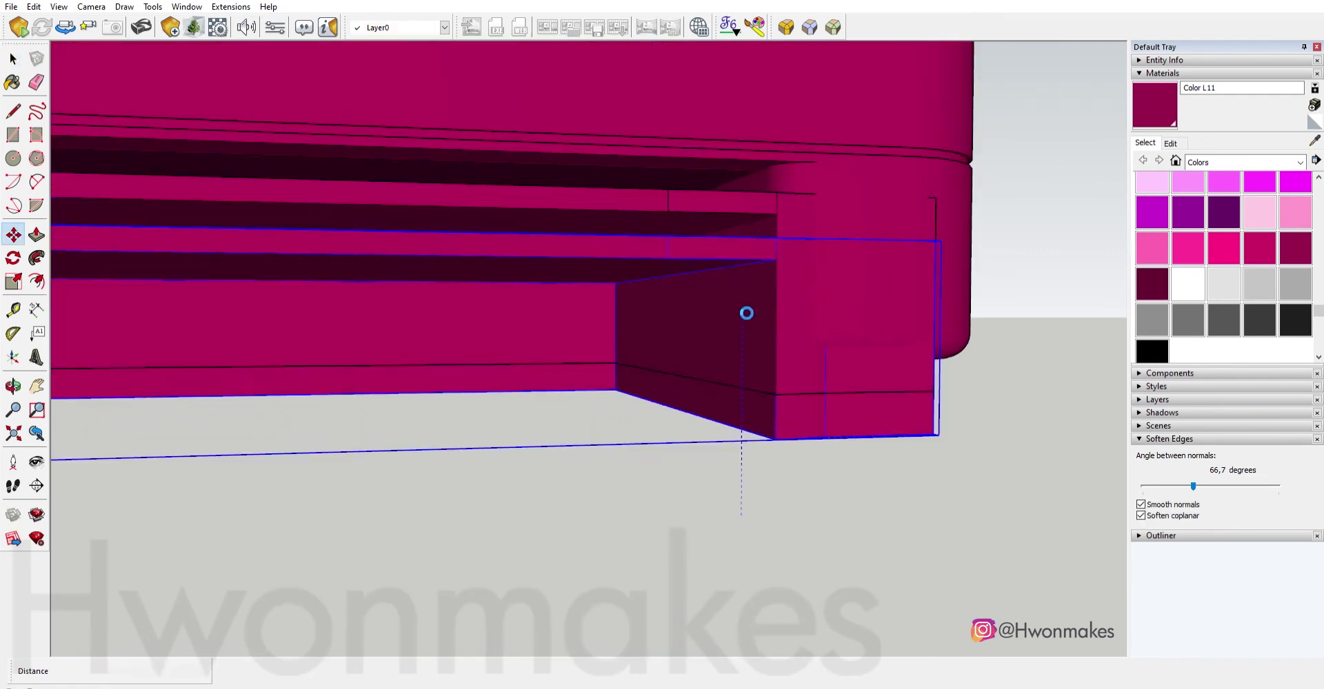
{"action": "scroll", "coordinate": [807, 501], "scroll_direction": "down", "scroll_amount": 5}
{"action": "key", "text": "space"}
{"action": "mouse_move", "coordinate": [808, 499]}
{"action": "middle_mouse_down"}
{"action": "mouse_move", "coordinate": [751, 512]}
{"action": "mouse_move", "coordinate": [636, 413]}
{"action": "middle_mouse_up"}
Raise the tray fully into the console body and commit the move.
{"action": "key", "text": "m"}
{"action": "left_click", "coordinate": [636, 413]}
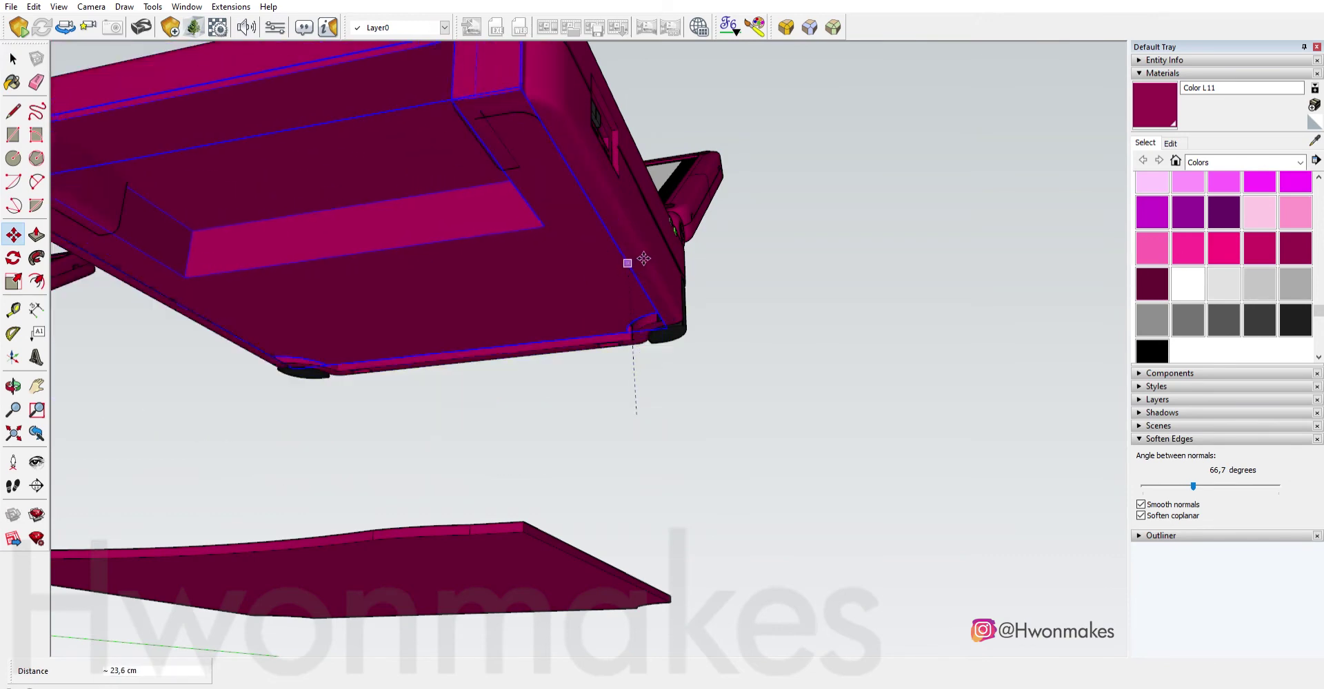
{"action": "left_click", "coordinate": [645, 274]}
{"action": "mouse_move", "coordinate": [645, 274]}
{"action": "middle_mouse_down"}
{"action": "mouse_move", "coordinate": [875, 394]}
{"action": "mouse_move", "coordinate": [618, 342]}
{"action": "mouse_move", "coordinate": [784, 333]}
{"action": "mouse_move", "coordinate": [725, 433]}
{"action": "middle_mouse_up"}
{"action": "key", "text": "space"}
{"action": "left_click", "coordinate": [573, 332]}
{"action": "scroll", "coordinate": [726, 433], "scroll_direction": "down", "scroll_amount": 5}
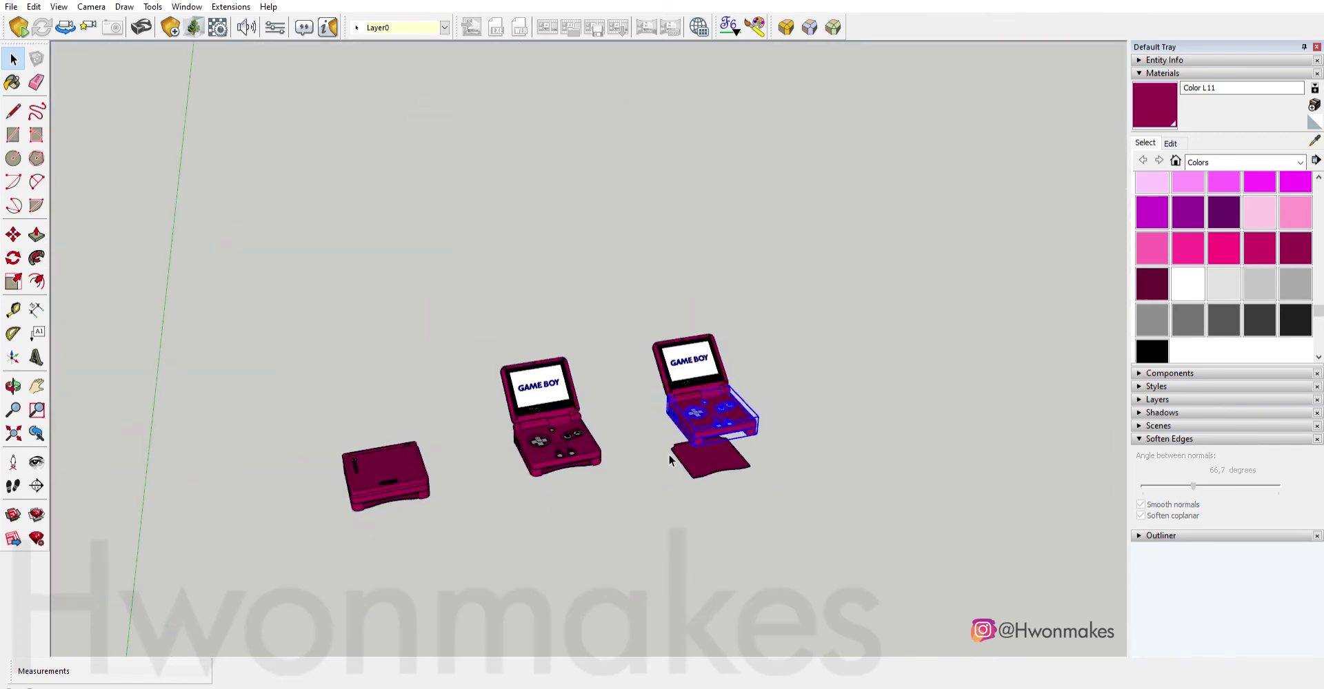
{"action": "scroll", "coordinate": [532, 442], "scroll_direction": "up", "scroll_amount": 3}
Inspect the exploded copy, hiding its lower body to check the detached bottom plate.
{"action": "middle_click_drag", "start_coordinate": [551, 412], "coordinate": [258, 483]}
{"action": "scroll", "coordinate": [366, 415], "scroll_direction": "up", "scroll_amount": 3}
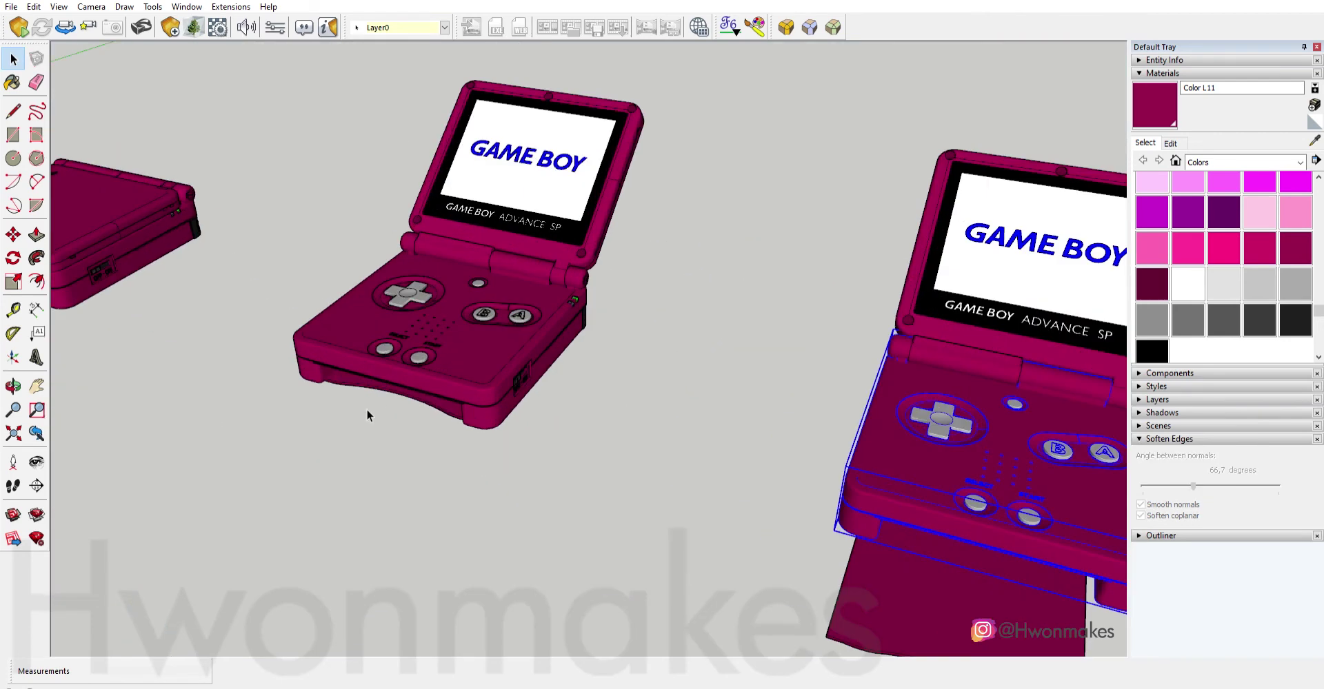
{"action": "scroll", "coordinate": [391, 398], "scroll_direction": "down", "scroll_amount": 3}
{"action": "middle_click_drag", "start_coordinate": [614, 503], "coordinate": [590, 260]}
{"action": "scroll", "coordinate": [589, 259], "scroll_direction": "up", "scroll_amount": 4}
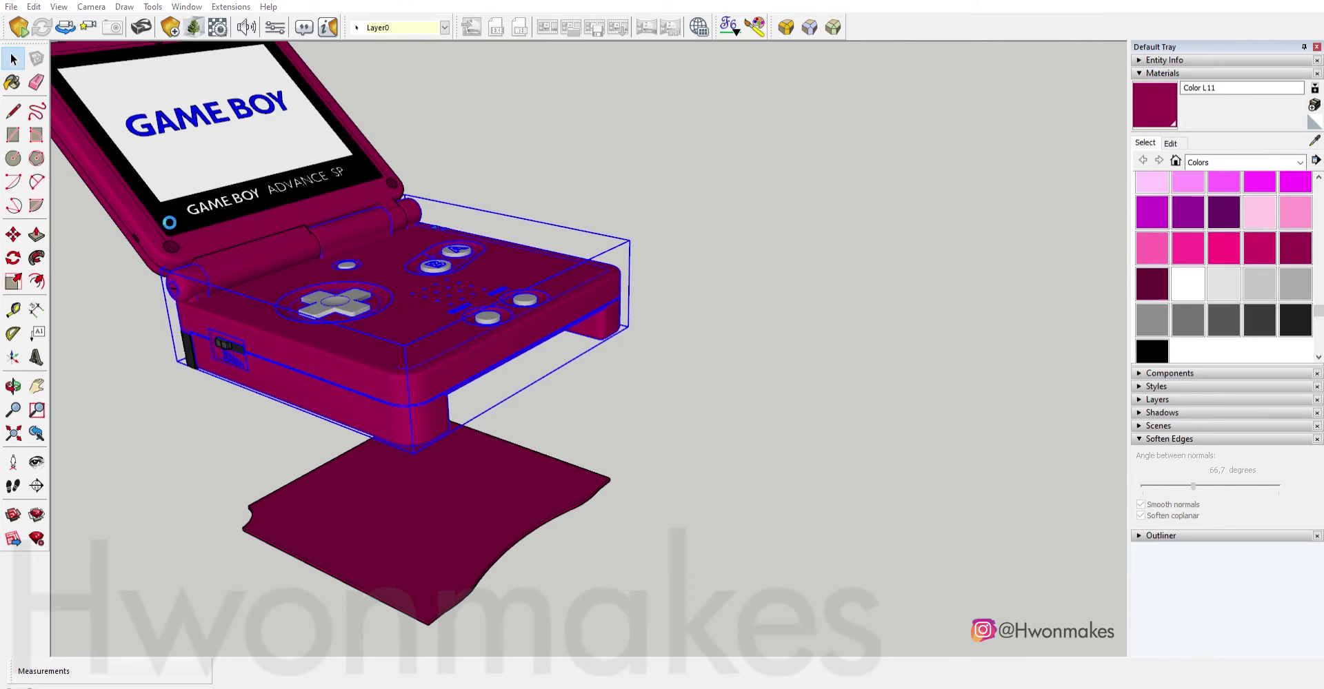
{"action": "double_click", "coordinate": [374, 369]}
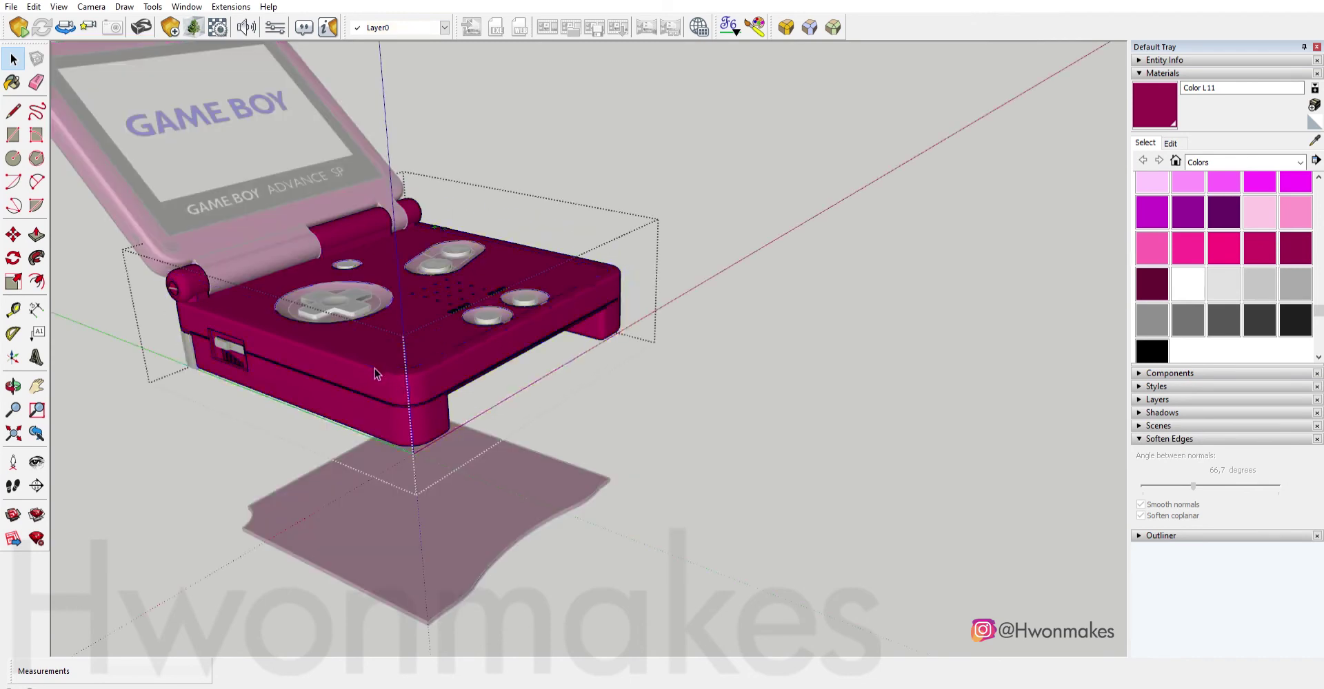
{"action": "key", "text": "h"}
{"action": "middle_click_drag", "start_coordinate": [353, 361], "coordinate": [419, 361]}
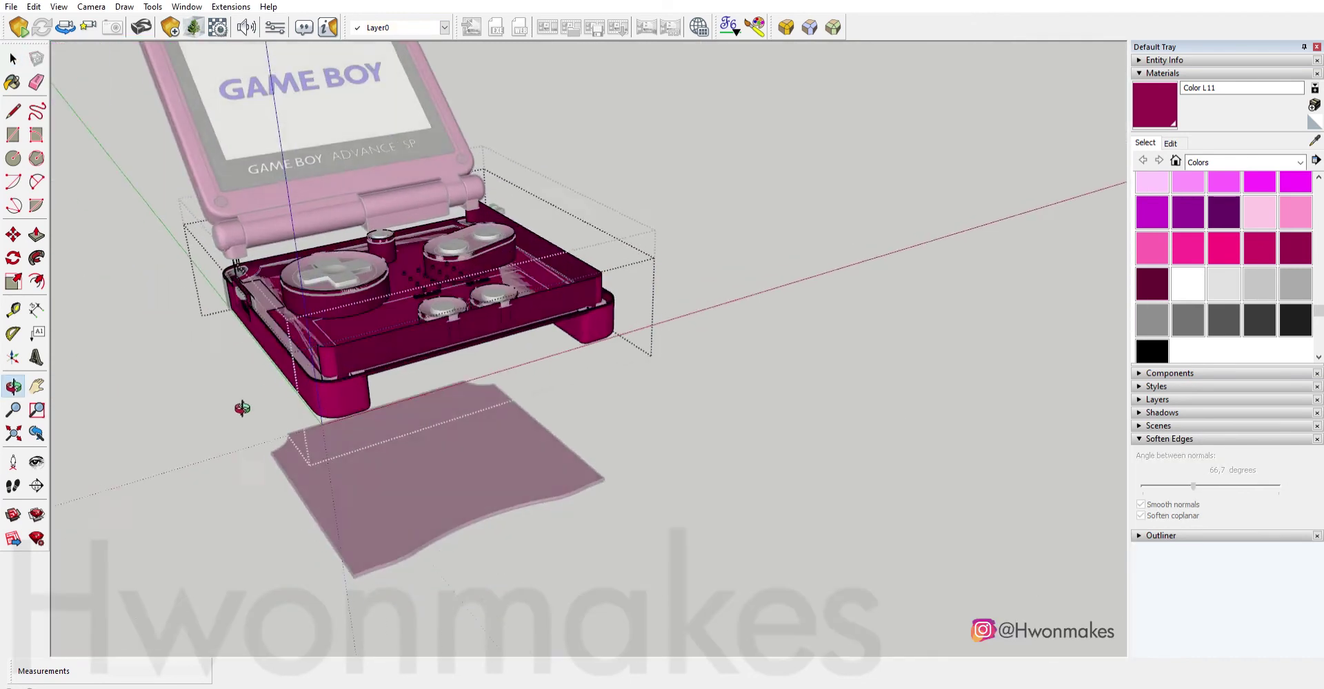
{"action": "scroll", "coordinate": [419, 360], "scroll_direction": "down", "scroll_amount": 3}
{"action": "left_click", "coordinate": [585, 396]}
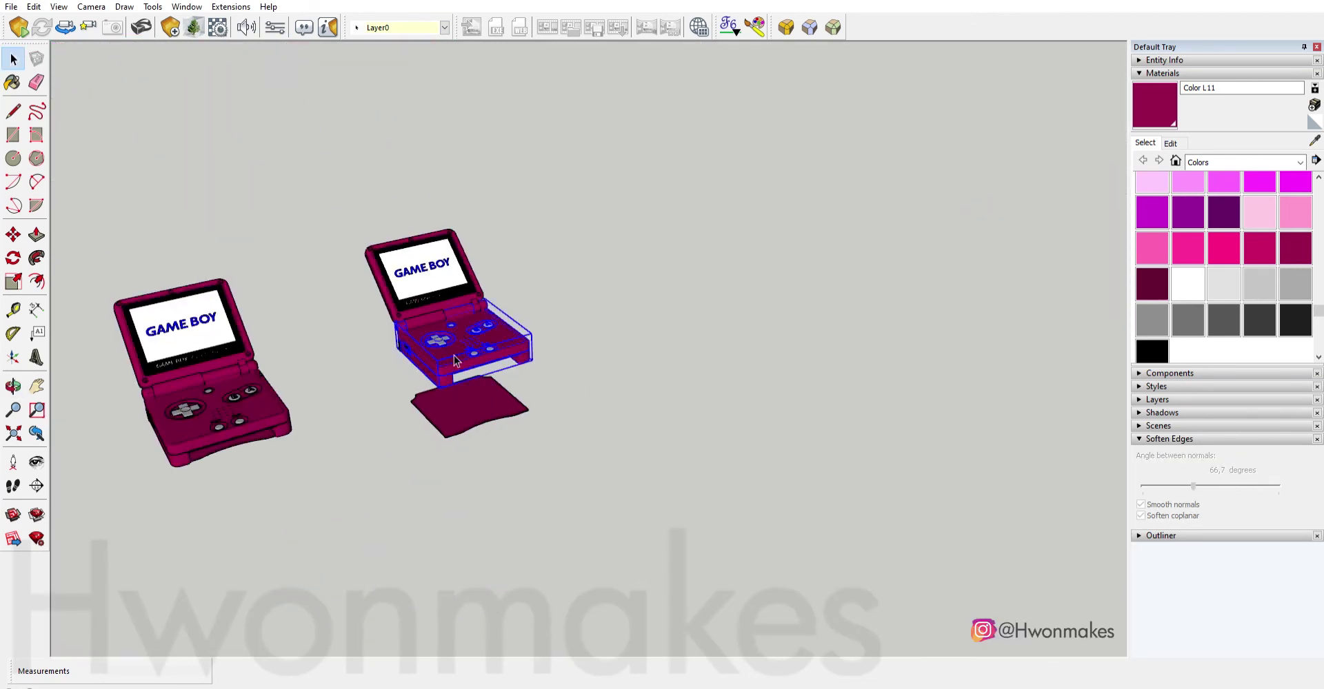
Pick up the bottom plate with the Move tool (M) and lift it toward the console.
{"action": "scroll", "coordinate": [506, 379], "scroll_direction": "down", "scroll_amount": 2}
{"action": "key", "text": "m"}
{"action": "middle_click_drag", "start_coordinate": [505, 395], "coordinate": [556, 393]}
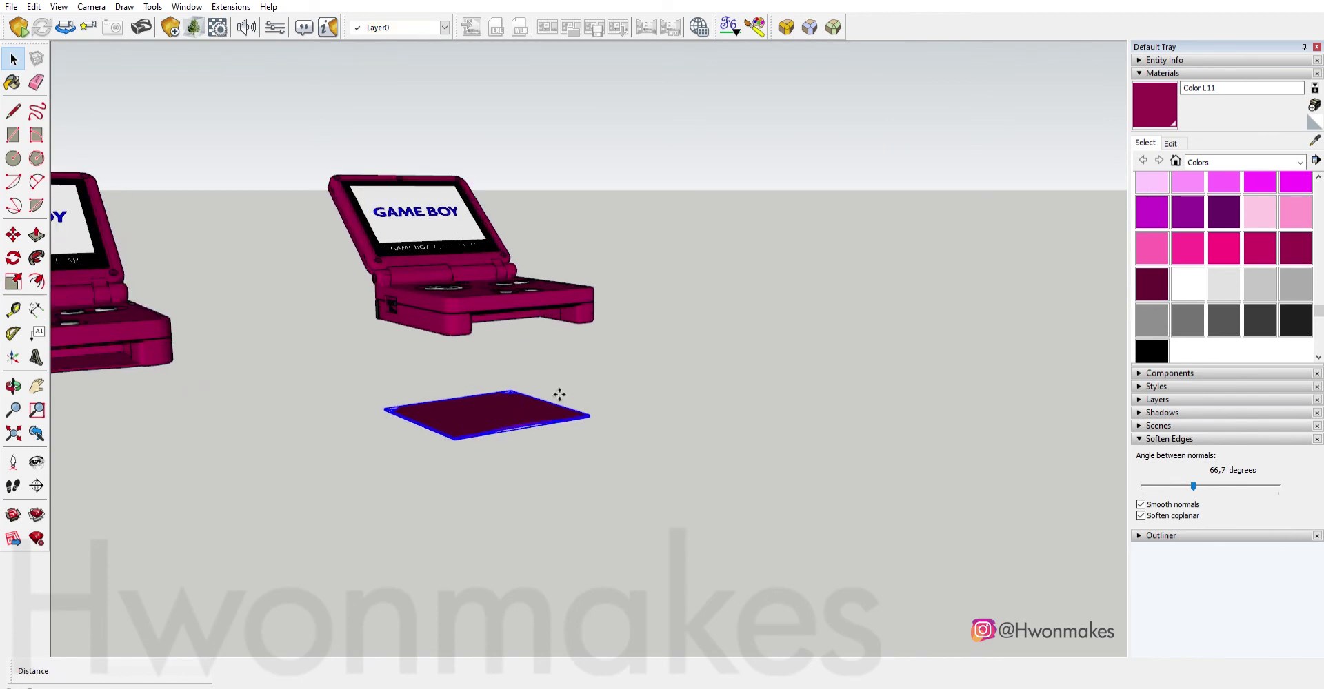
{"action": "scroll", "coordinate": [556, 393], "scroll_direction": "up", "scroll_amount": 5}
{"action": "scroll", "coordinate": [496, 351], "scroll_direction": "up", "scroll_amount": 3}
{"action": "mouse_move", "coordinate": [497, 351]}
{"action": "middle_mouse_down"}
{"action": "mouse_move", "coordinate": [503, 119]}
{"action": "mouse_move", "coordinate": [514, 229]}
{"action": "mouse_move", "coordinate": [497, 248]}
{"action": "mouse_move", "coordinate": [496, 221]}
{"action": "middle_mouse_up"}
Drop the plate against the console's underside and inspect its corners for alignment.
{"action": "scroll", "coordinate": [508, 154], "scroll_direction": "up", "scroll_amount": 4}
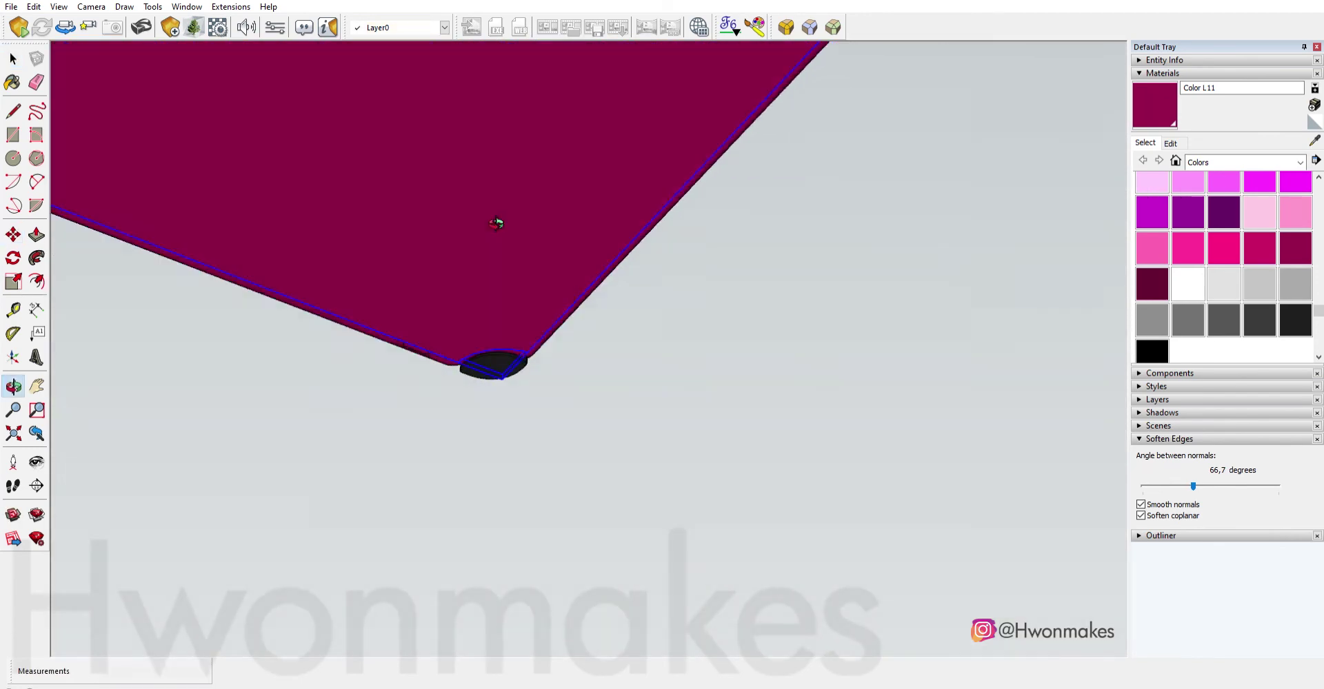
{"action": "scroll", "coordinate": [503, 355], "scroll_direction": "down", "scroll_amount": 5}
{"action": "scroll", "coordinate": [375, 393], "scroll_direction": "up", "scroll_amount": 3}
{"action": "mouse_move", "coordinate": [376, 393]}
{"action": "middle_mouse_down"}
{"action": "mouse_move", "coordinate": [517, 316]}
{"action": "mouse_move", "coordinate": [626, 199]}
{"action": "mouse_move", "coordinate": [643, 276]}
{"action": "mouse_move", "coordinate": [688, 281]}
{"action": "mouse_move", "coordinate": [697, 304]}
{"action": "middle_mouse_up"}
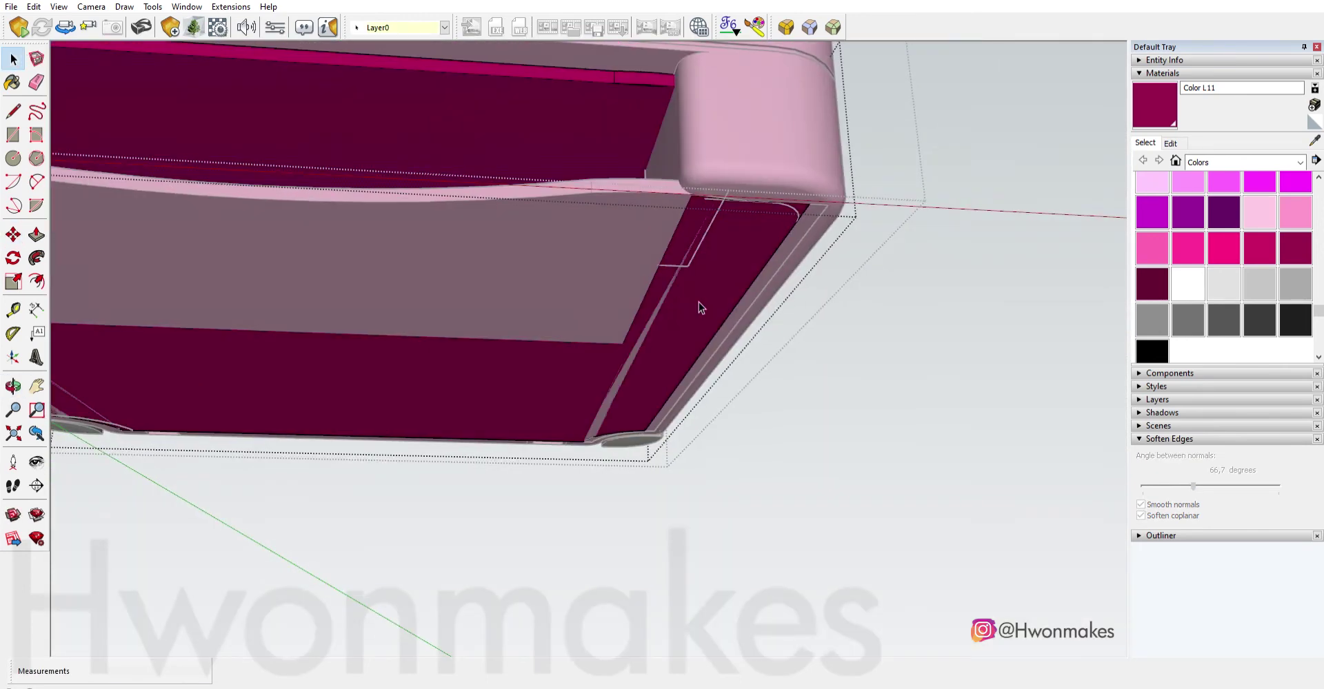
{"action": "left_click", "coordinate": [697, 287]}
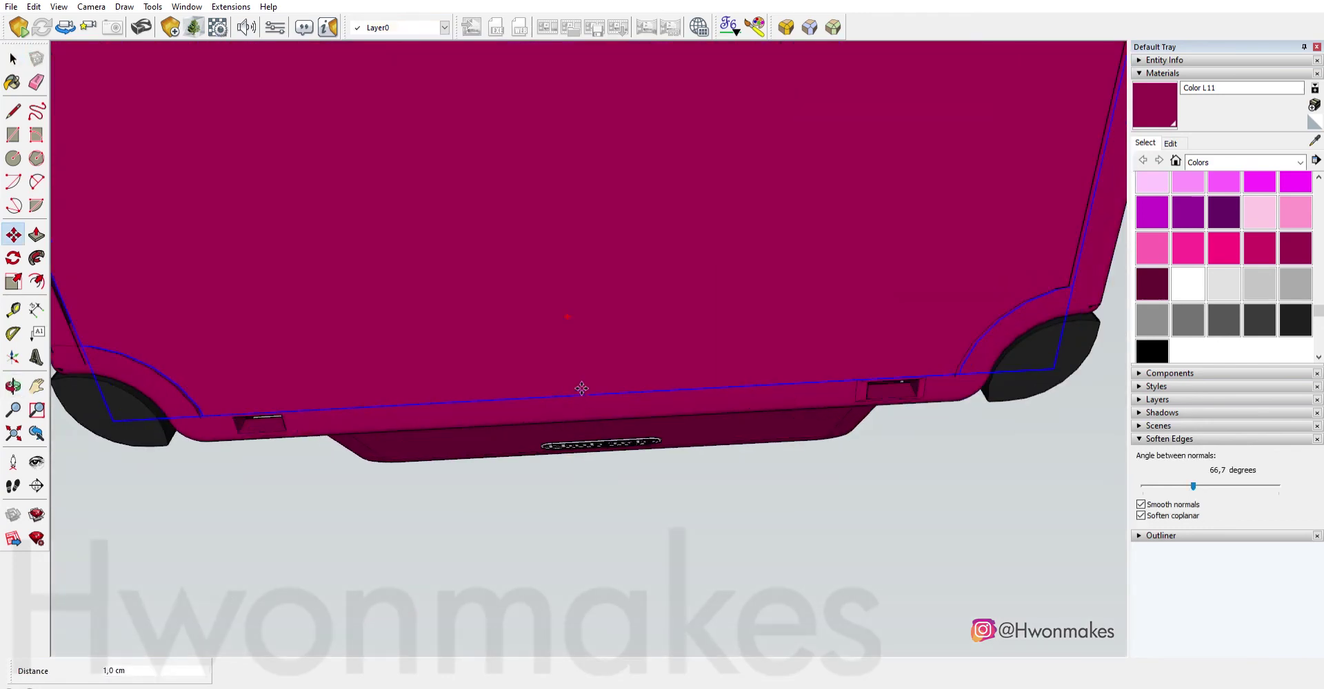
{"action": "scroll", "coordinate": [581, 389], "scroll_direction": "down", "scroll_amount": 2}
{"action": "scroll", "coordinate": [266, 358], "scroll_direction": "up", "scroll_amount": 3}
{"action": "scroll", "coordinate": [230, 355], "scroll_direction": "up", "scroll_amount": 2}
{"action": "middle_click_drag", "start_coordinate": [230, 356], "coordinate": [399, 516], "text": "shift"}
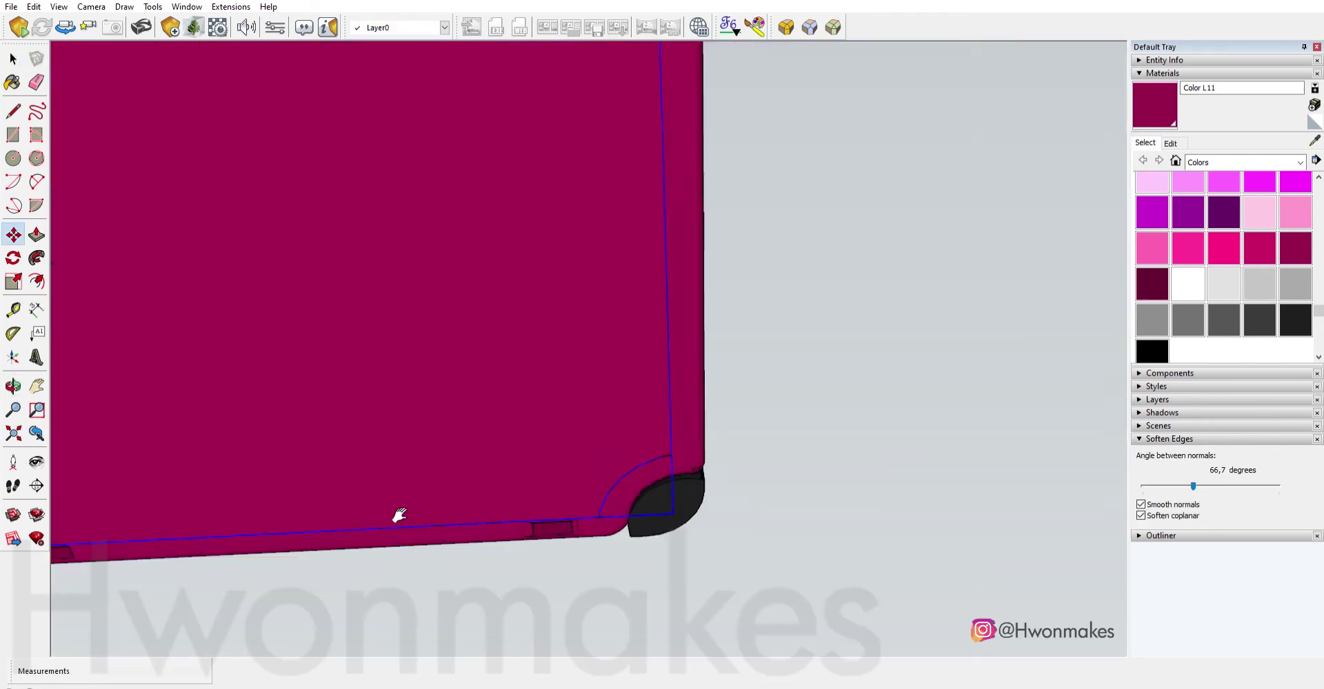
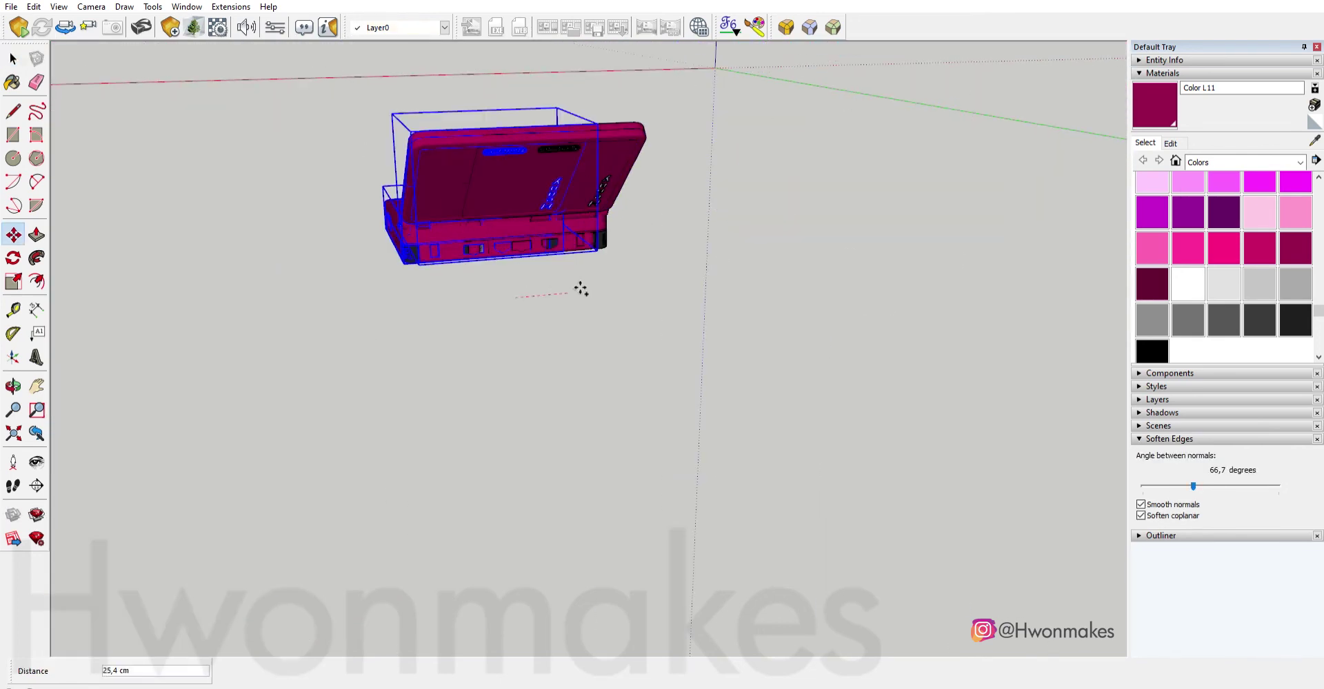
Place the console copy 500 away from the original and orbit to its hinge side.
{"action": "type", "text": "500"}
{"action": "key", "text": "Return"}
{"action": "key", "text": "q"}
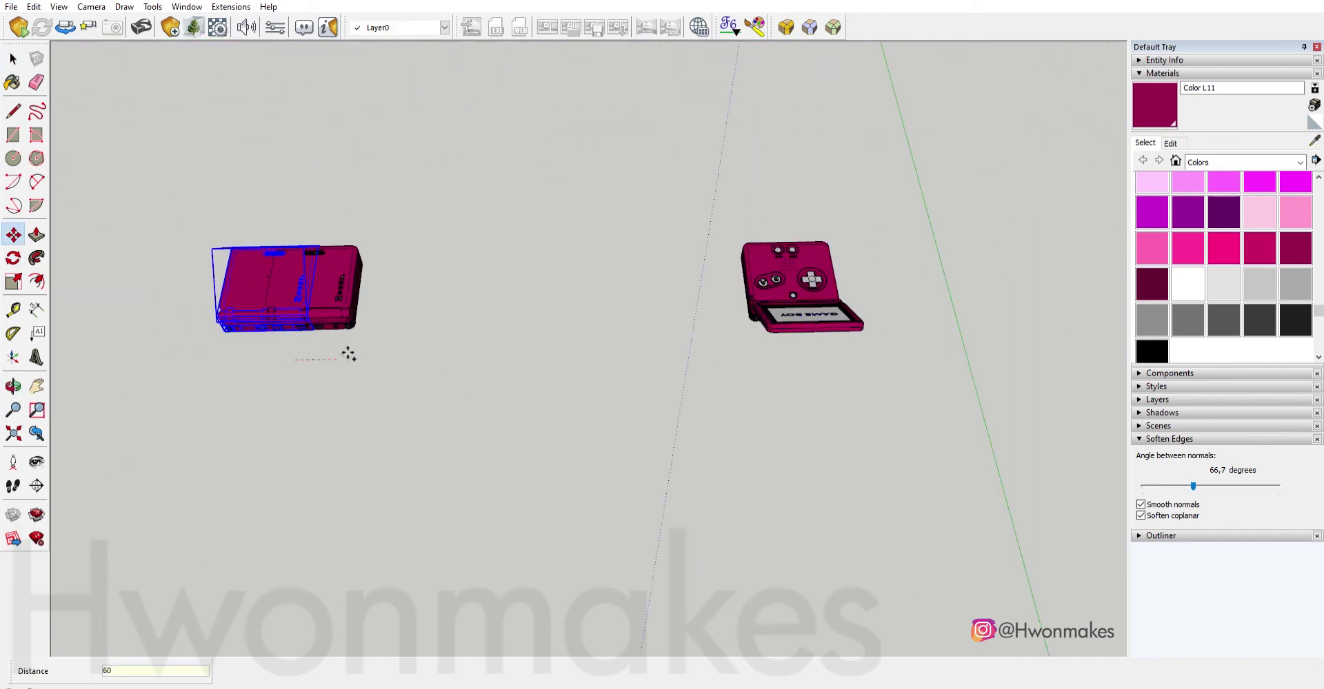
{"action": "middle_click_drag", "start_coordinate": [754, 322], "coordinate": [700, 210]}
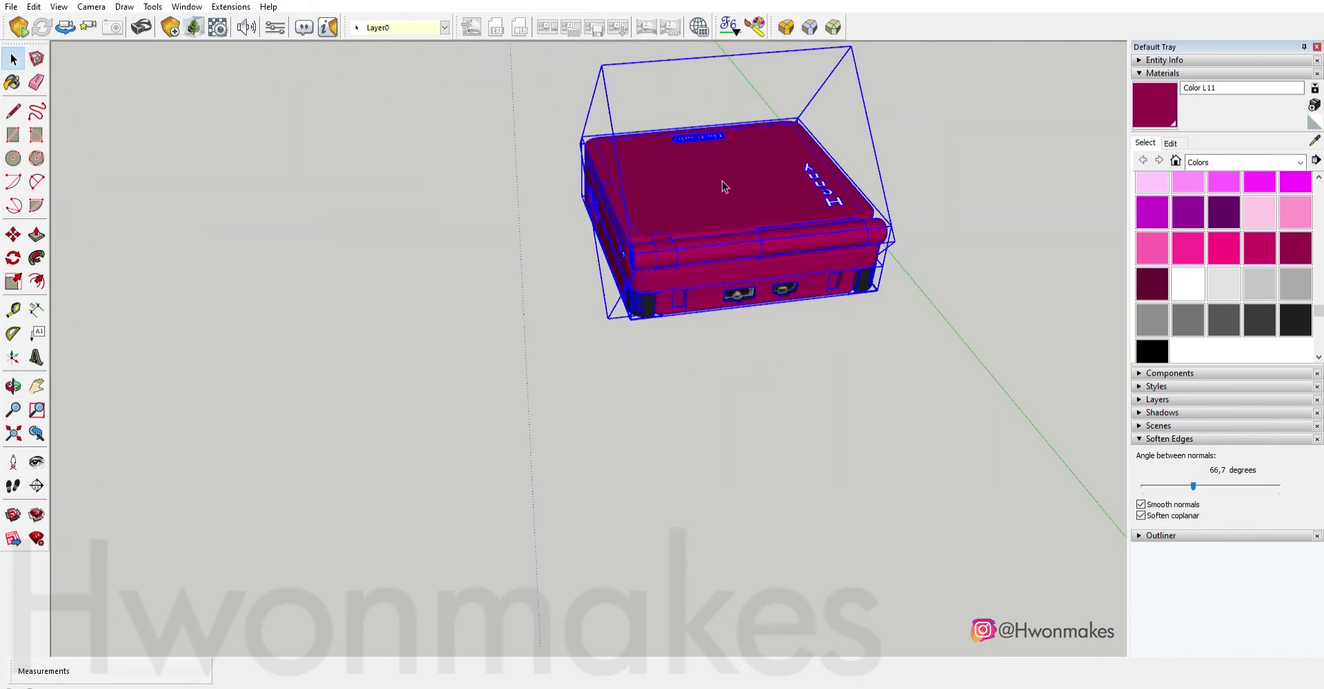
{"action": "mouse_move", "coordinate": [721, 181]}
{"action": "middle_mouse_down"}
{"action": "mouse_move", "coordinate": [775, 371]}
{"action": "mouse_move", "coordinate": [862, 273]}
{"action": "mouse_move", "coordinate": [624, 198]}
{"action": "mouse_move", "coordinate": [809, 230]}
{"action": "mouse_move", "coordinate": [539, 324]}
{"action": "mouse_move", "coordinate": [686, 387]}
{"action": "mouse_move", "coordinate": [791, 527]}
{"action": "mouse_move", "coordinate": [822, 487]}
{"action": "mouse_move", "coordinate": [540, 559]}
{"action": "middle_mouse_up"}
{"action": "scroll", "coordinate": [763, 284], "scroll_direction": "up", "scroll_amount": 3}
{"action": "scroll", "coordinate": [786, 260], "scroll_direction": "up", "scroll_amount": 3}
{"action": "scroll", "coordinate": [685, 387], "scroll_direction": "down", "scroll_amount": 5}
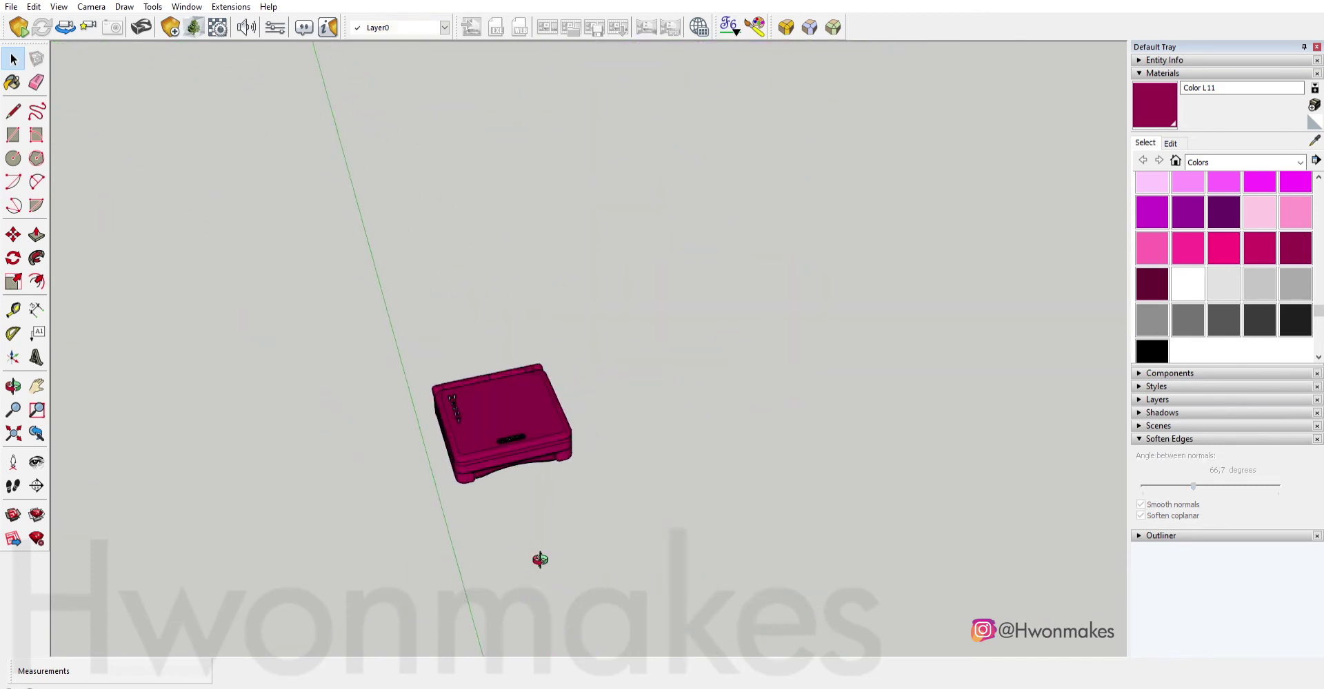
Set the scene style's background colour to white.
{"action": "left_click", "coordinate": [1169, 388]}
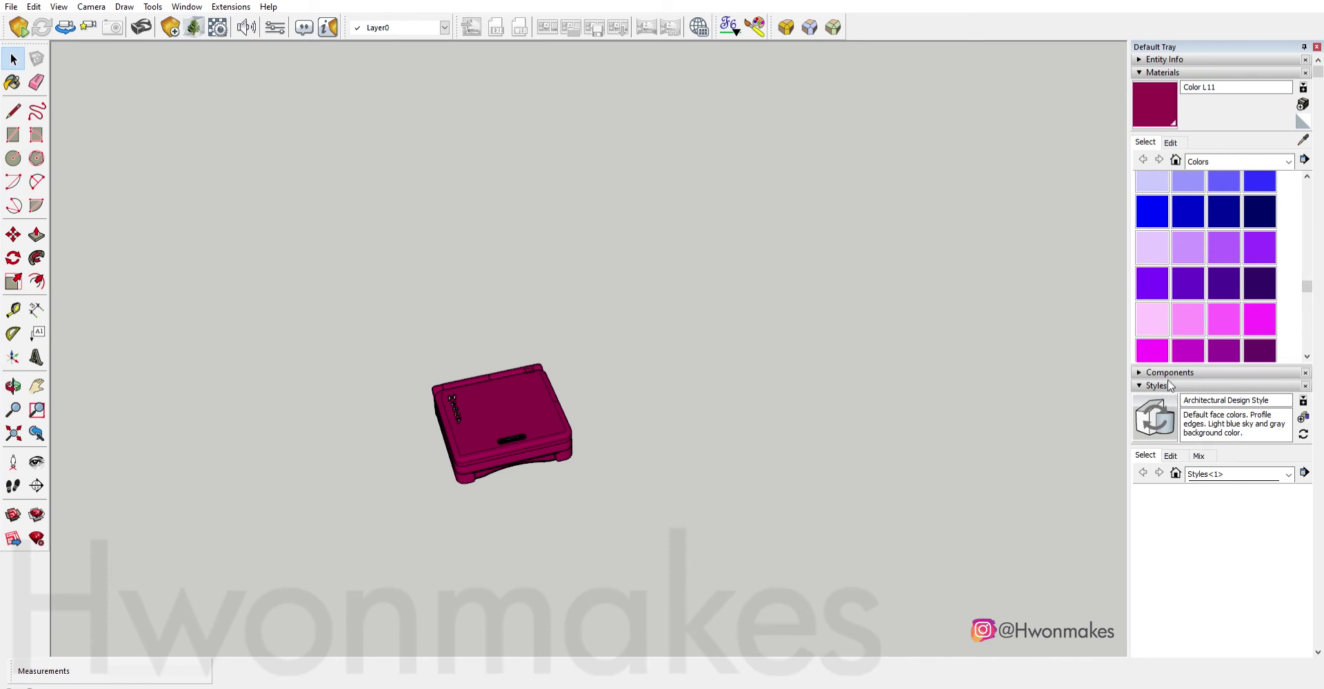
{"action": "left_click", "coordinate": [1170, 456]}
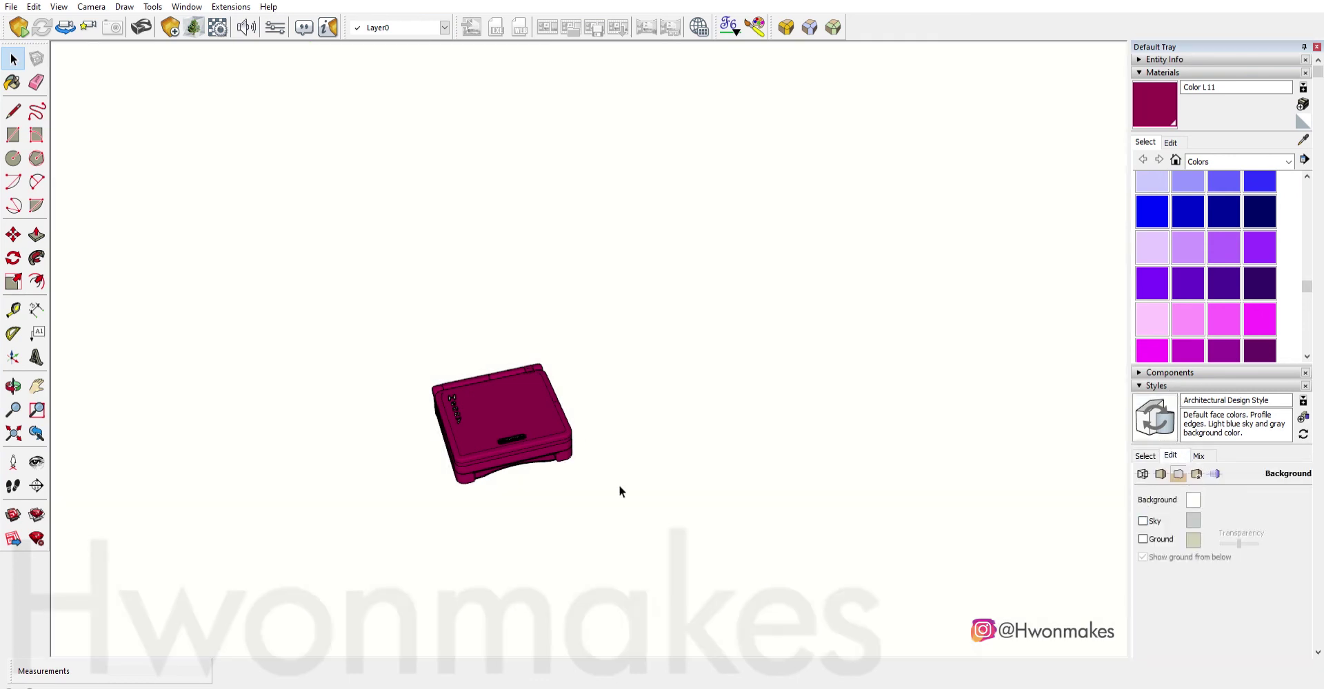
{"action": "scroll", "coordinate": [618, 486], "scroll_direction": "up", "scroll_amount": 2}
Copy the closed console to a spot beside the original, ready to rotate its lid.
{"action": "left_click", "coordinate": [652, 553], "text": "ctrl"}
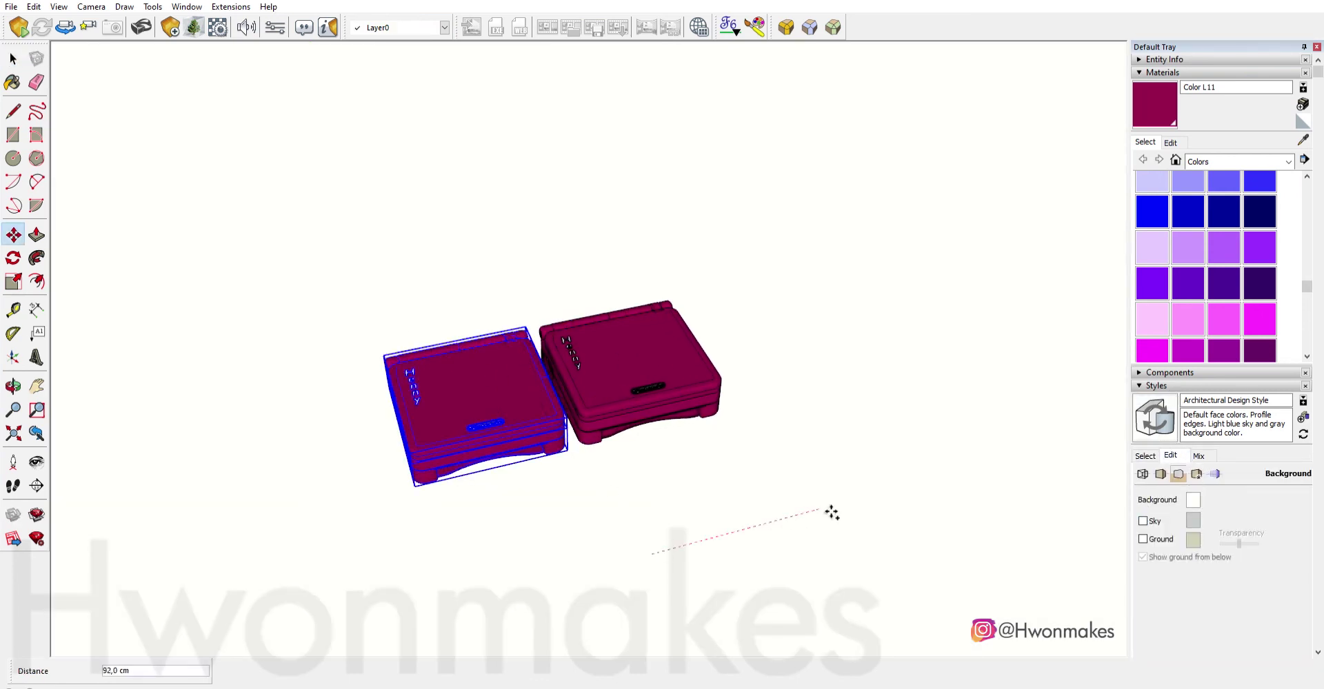
{"action": "left_click", "coordinate": [835, 511]}
{"action": "middle_click_drag", "start_coordinate": [834, 512], "coordinate": [750, 404]}
{"action": "scroll", "coordinate": [540, 386], "scroll_direction": "up", "scroll_amount": 5}
{"action": "key", "text": "q"}
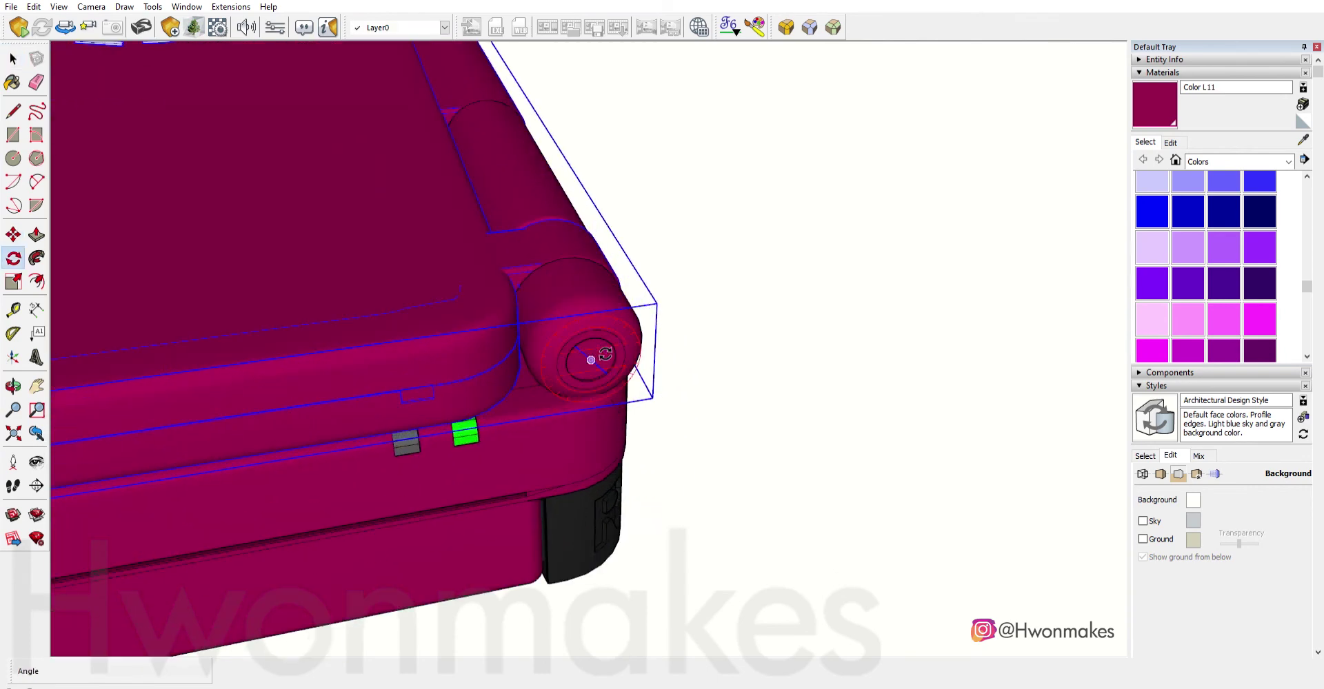
{"action": "scroll", "coordinate": [591, 358], "scroll_direction": "down", "scroll_amount": 3}
{"action": "scroll", "coordinate": [590, 358], "scroll_direction": "down", "scroll_amount": 3}
Swing the copy's lid open to reveal its screen.
{"action": "scroll", "coordinate": [482, 344], "scroll_direction": "down", "scroll_amount": 4}
{"action": "key", "text": "space"}
{"action": "left_click_drag", "start_coordinate": [310, 237], "coordinate": [374, 272]}
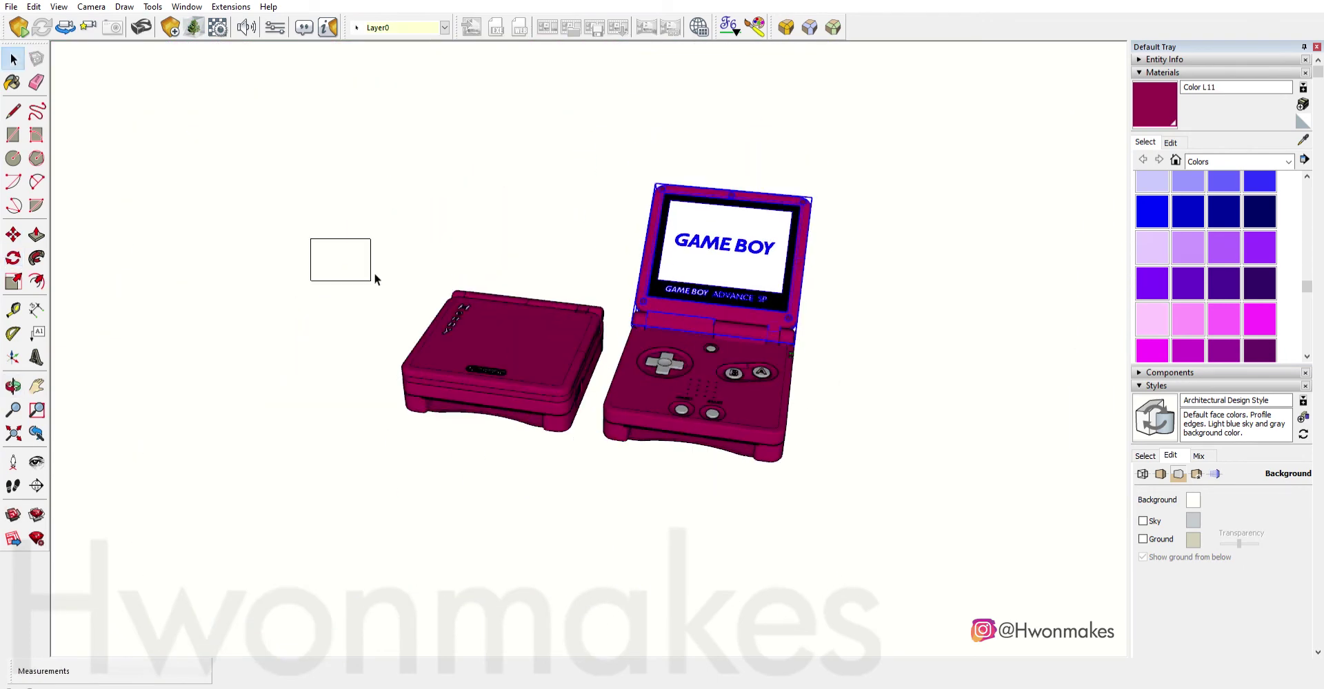
Select the closed and open consoles and start a move, then cancel it.
{"action": "left_click", "coordinate": [548, 407]}
{"action": "scroll", "coordinate": [755, 414], "scroll_direction": "up", "scroll_amount": 2}
{"action": "left_click", "coordinate": [621, 325]}
{"action": "key", "text": "m"}
{"action": "left_click", "coordinate": [653, 508]}
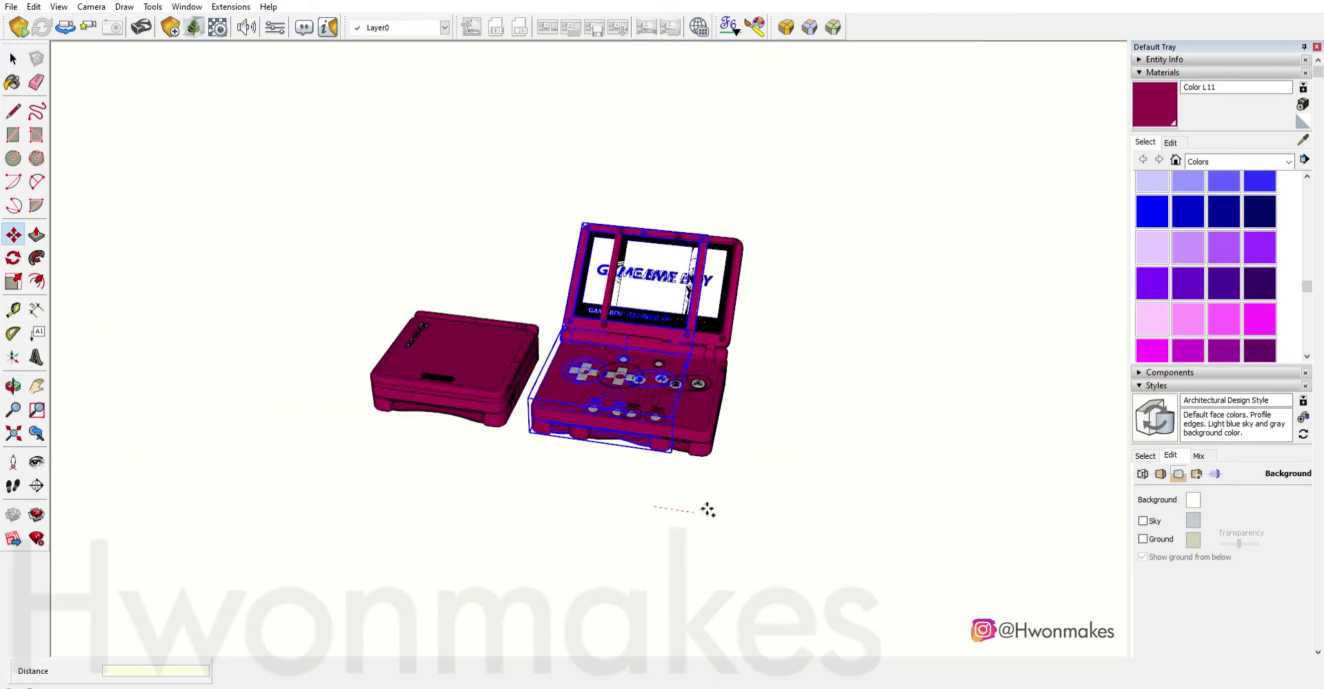
{"action": "key", "text": "Escape"}
Carry another console copy to the right and lift its screen half off the base.
{"action": "left_click", "coordinate": [546, 508]}
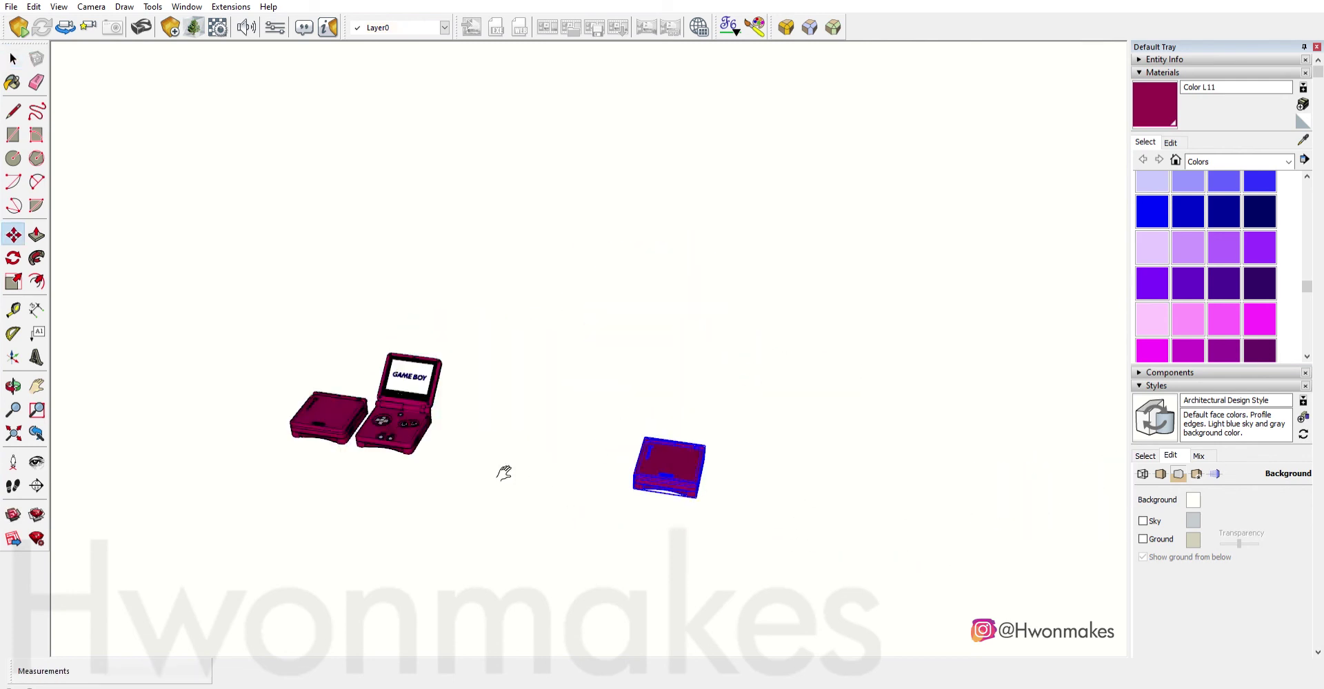
{"action": "scroll", "coordinate": [578, 297], "scroll_direction": "down", "scroll_amount": 3}
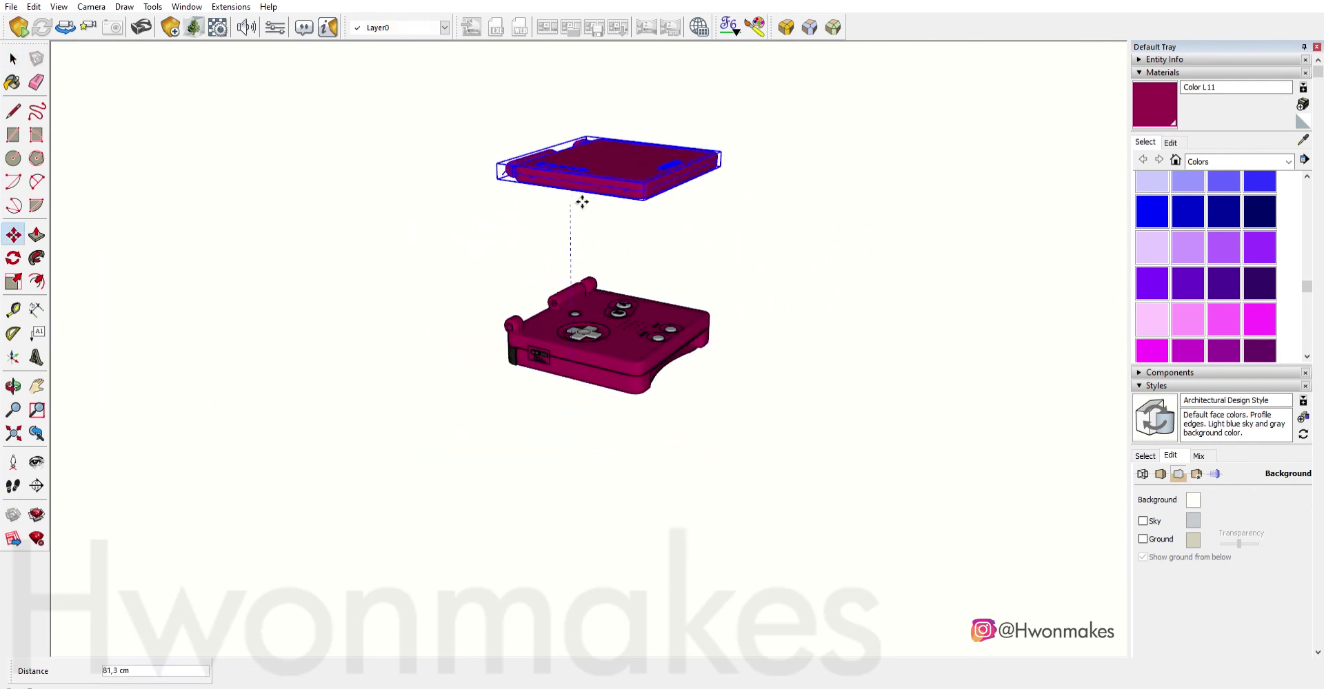
{"action": "mouse_move", "coordinate": [582, 202]}
{"action": "middle_mouse_down"}
{"action": "mouse_move", "coordinate": [605, 265]}
{"action": "mouse_move", "coordinate": [423, 331]}
{"action": "mouse_move", "coordinate": [537, 414]}
{"action": "middle_mouse_up"}
{"action": "key", "text": "space"}
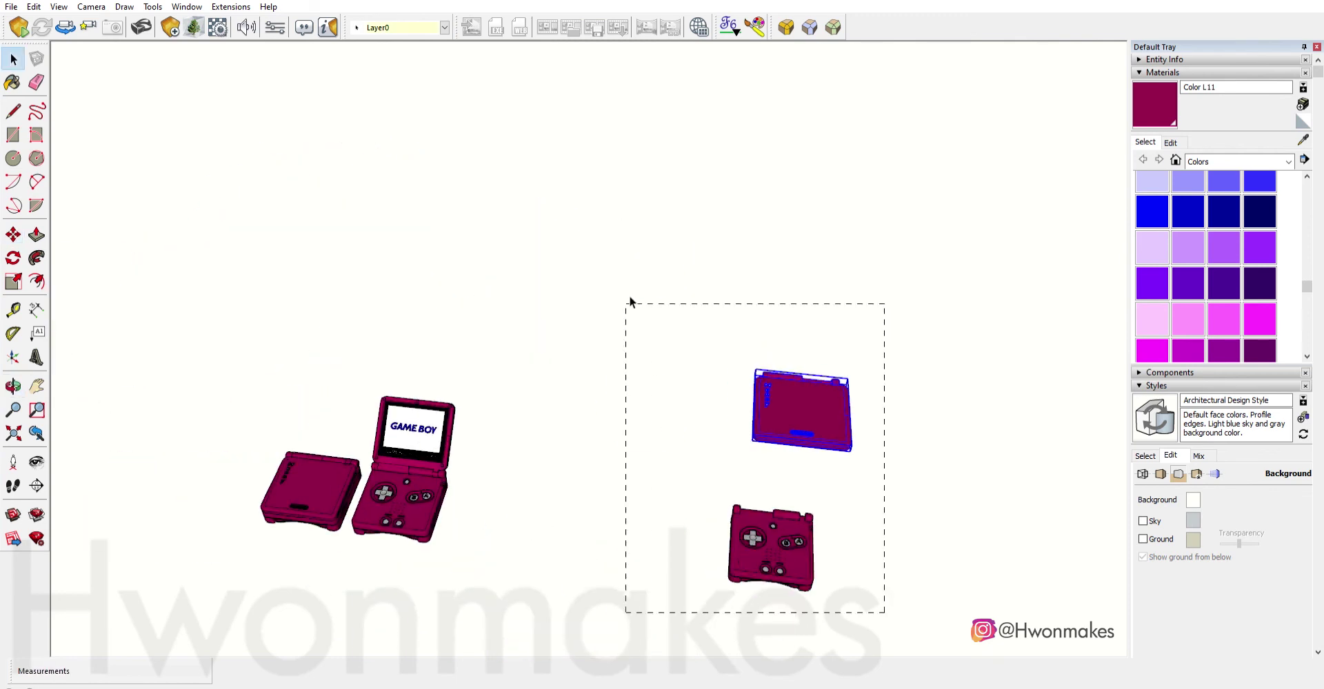
{"action": "left_click_drag", "start_coordinate": [472, 553], "coordinate": [387, 430]}
{"action": "key", "text": "Return"}
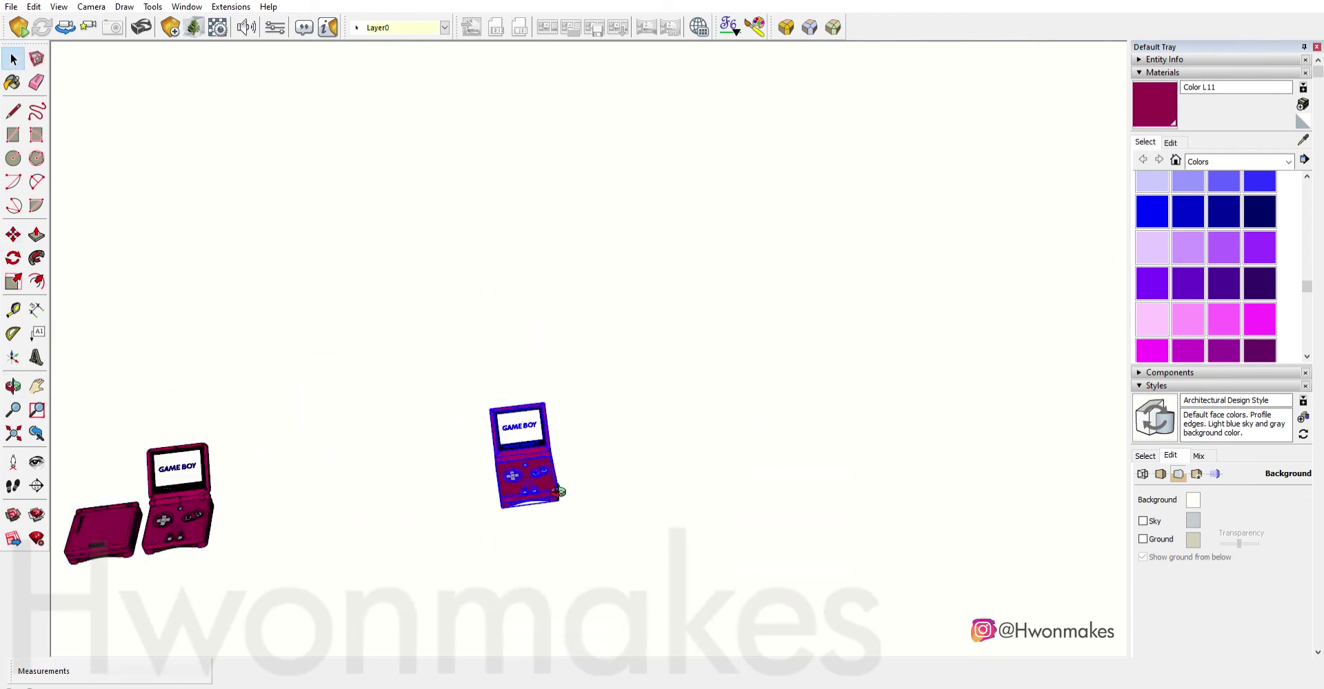
{"action": "scroll", "coordinate": [620, 414], "scroll_direction": "up", "scroll_amount": 5}
{"action": "scroll", "coordinate": [649, 383], "scroll_direction": "up", "scroll_amount": 3}
Fix the screen half's lift at 20 above the base.
{"action": "left_click", "coordinate": [646, 379]}
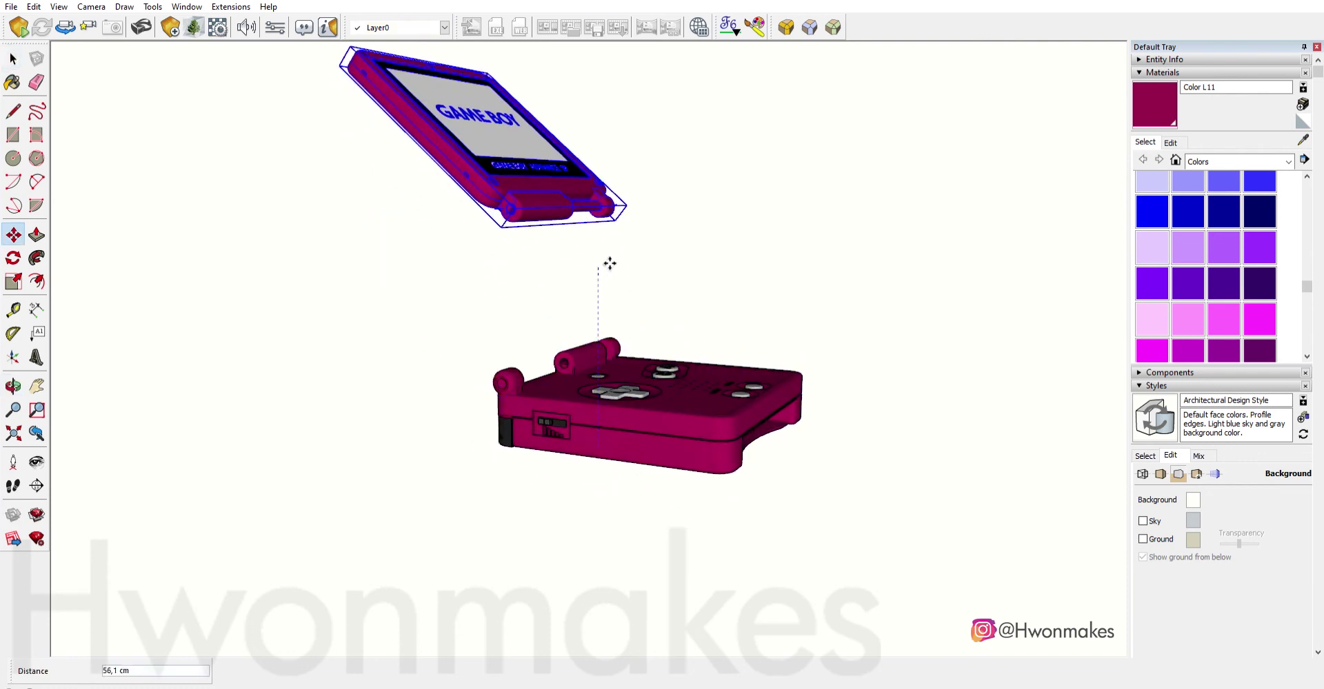
{"action": "key", "text": "Return"}
{"action": "scroll", "coordinate": [609, 264], "scroll_direction": "up", "scroll_amount": 3}
{"action": "key", "text": "space"}
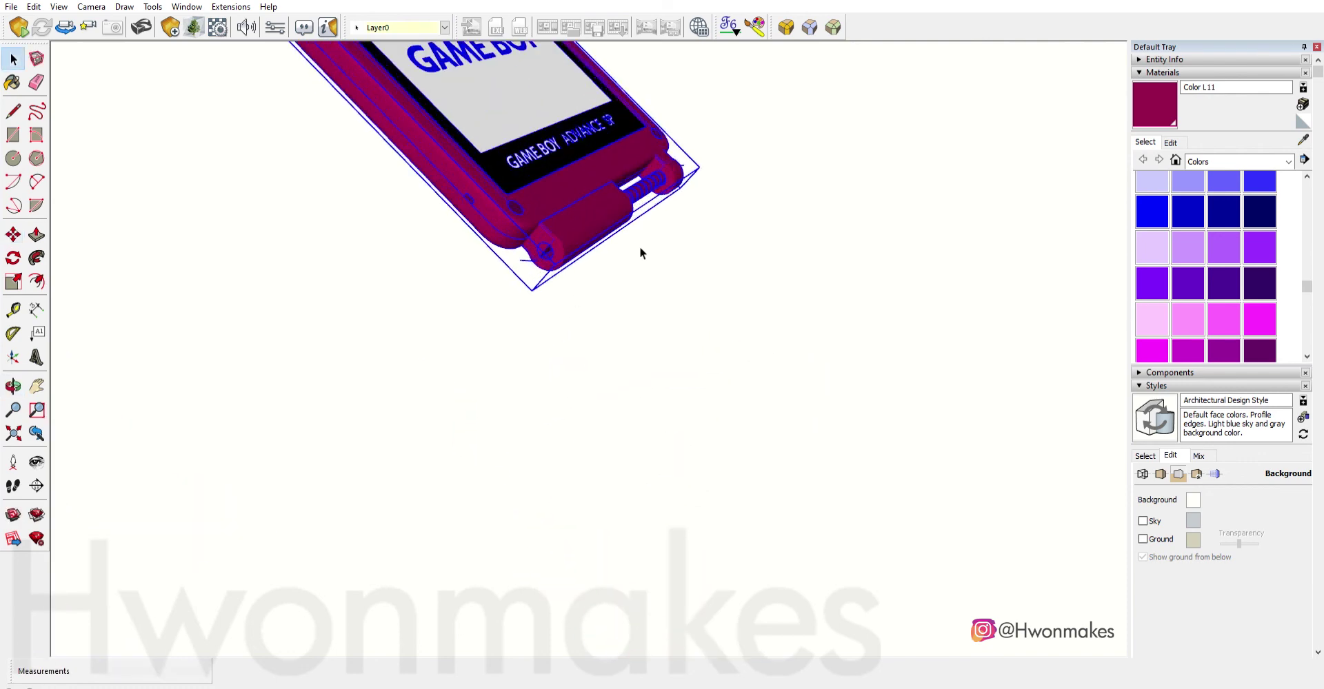
{"action": "scroll", "coordinate": [639, 246], "scroll_direction": "up", "scroll_amount": 3}
{"action": "scroll", "coordinate": [644, 288], "scroll_direction": "up", "scroll_amount": 3}
{"action": "scroll", "coordinate": [753, 393], "scroll_direction": "down", "scroll_amount": 4}
{"action": "mouse_move", "coordinate": [753, 393]}
{"action": "middle_mouse_down"}
{"action": "mouse_move", "coordinate": [621, 344]}
{"action": "mouse_move", "coordinate": [738, 258]}
{"action": "mouse_move", "coordinate": [660, 270]}
{"action": "mouse_move", "coordinate": [586, 207]}
{"action": "middle_mouse_up"}
{"action": "scroll", "coordinate": [565, 317], "scroll_direction": "up", "scroll_amount": 4}
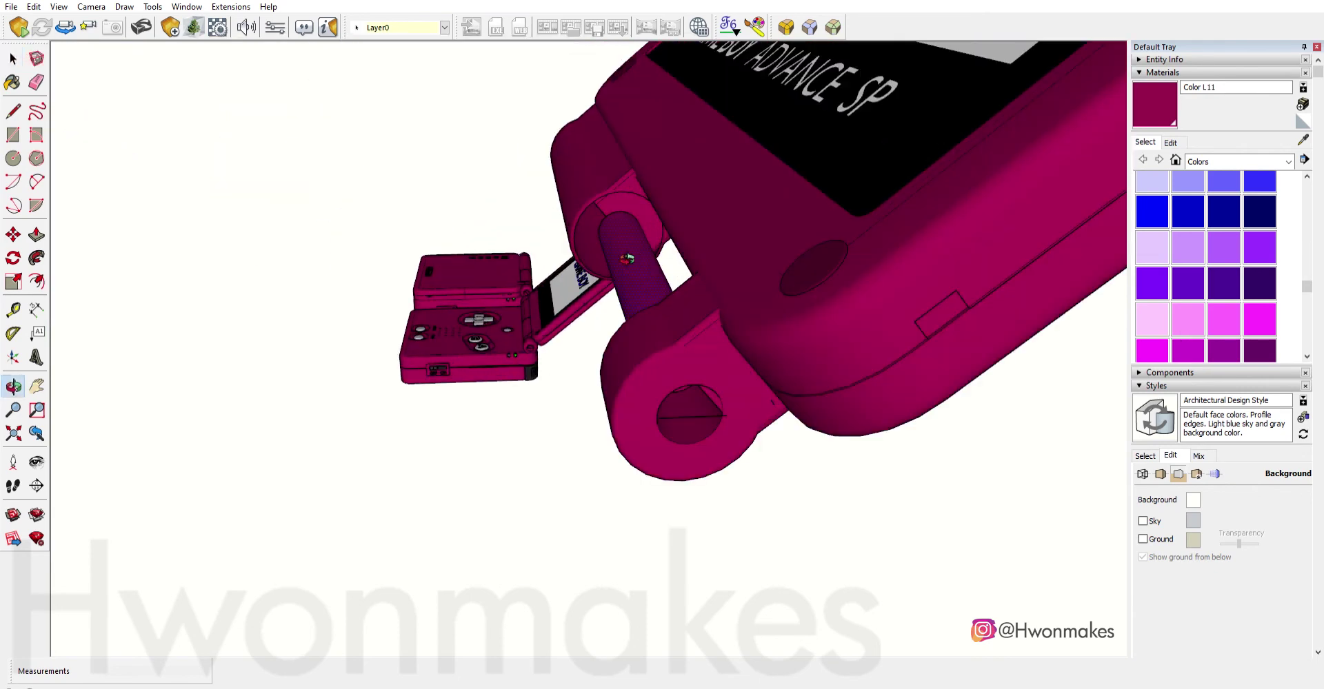
{"action": "scroll", "coordinate": [571, 169], "scroll_direction": "up", "scroll_amount": 5}
Draw a line along the hinge circle's edge.
{"action": "key", "text": "l"}
{"action": "left_click", "coordinate": [565, 222]}
{"action": "scroll", "coordinate": [559, 224], "scroll_direction": "up", "scroll_amount": 2}
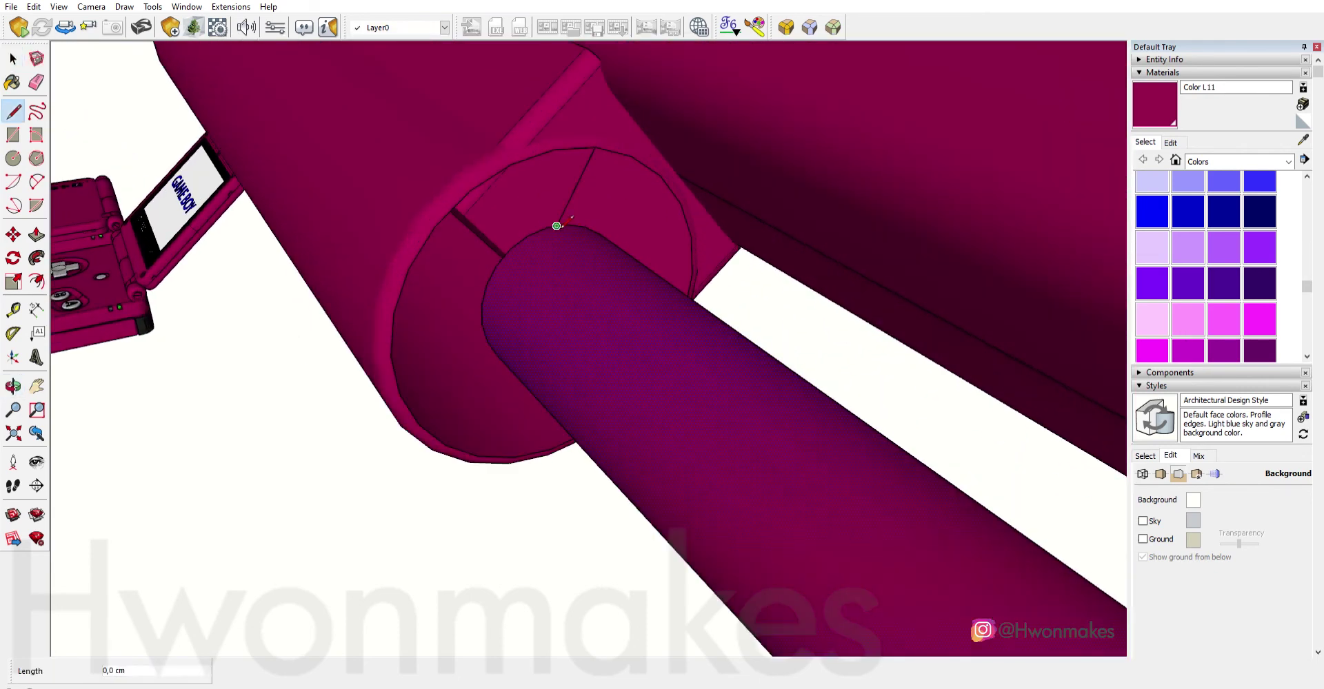
{"action": "left_click", "coordinate": [574, 147]}
{"action": "scroll", "coordinate": [582, 146], "scroll_direction": "up", "scroll_amount": 3}
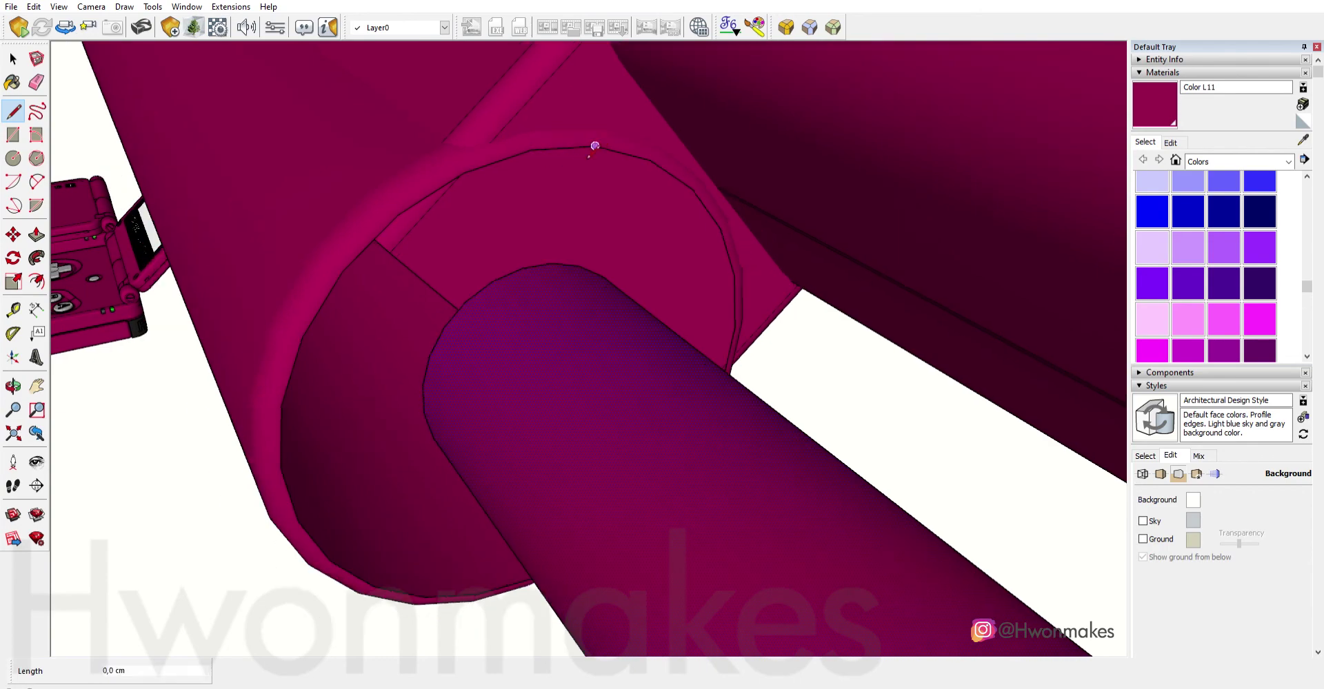
{"action": "key", "text": "space"}
{"action": "scroll", "coordinate": [777, 260], "scroll_direction": "down", "scroll_amount": 5}
{"action": "mouse_move", "coordinate": [777, 261]}
{"action": "middle_mouse_down"}
{"action": "mouse_move", "coordinate": [673, 349]}
{"action": "mouse_move", "coordinate": [568, 388]}
{"action": "middle_mouse_up"}
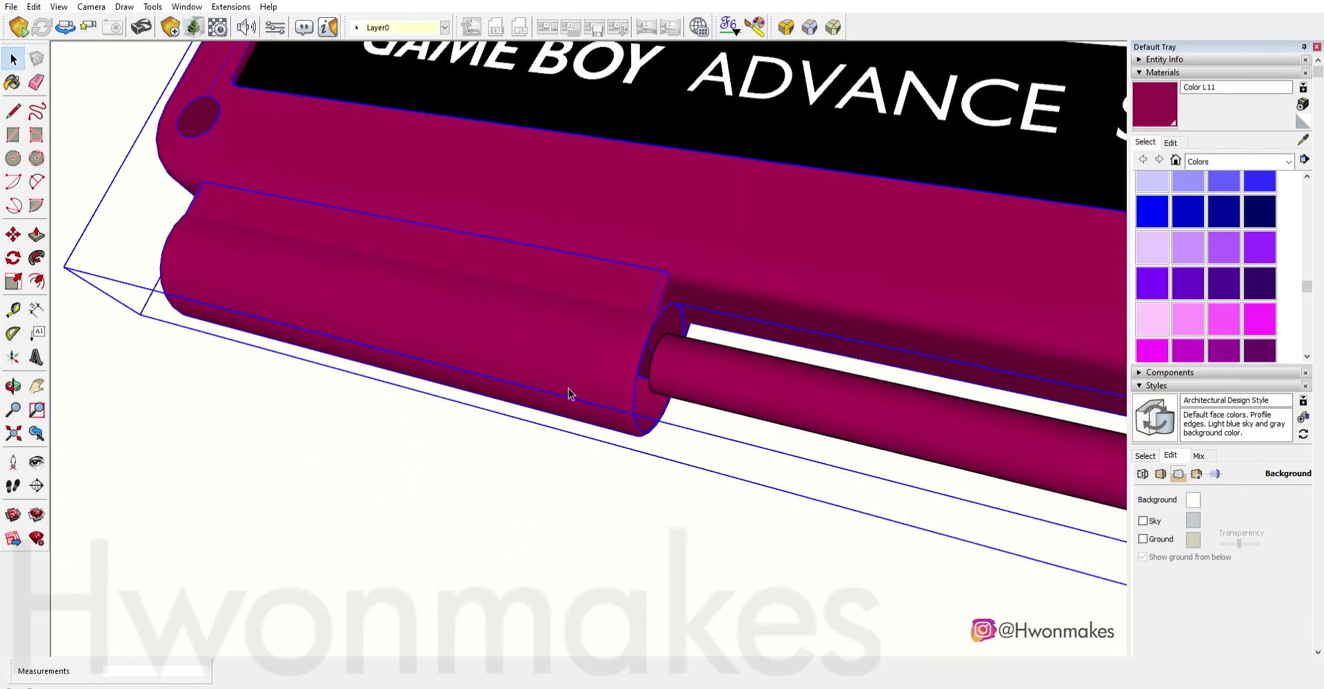
Inside the hinge cylinder group, draw a line on the cylinder's end edge.
{"action": "double_click", "coordinate": [596, 339]}
{"action": "key", "text": "l"}
{"action": "scroll", "coordinate": [679, 324], "scroll_direction": "up", "scroll_amount": 3}
{"action": "scroll", "coordinate": [710, 265], "scroll_direction": "up", "scroll_amount": 3}
{"action": "scroll", "coordinate": [726, 239], "scroll_direction": "up", "scroll_amount": 3}
{"action": "left_click", "coordinate": [726, 238]}
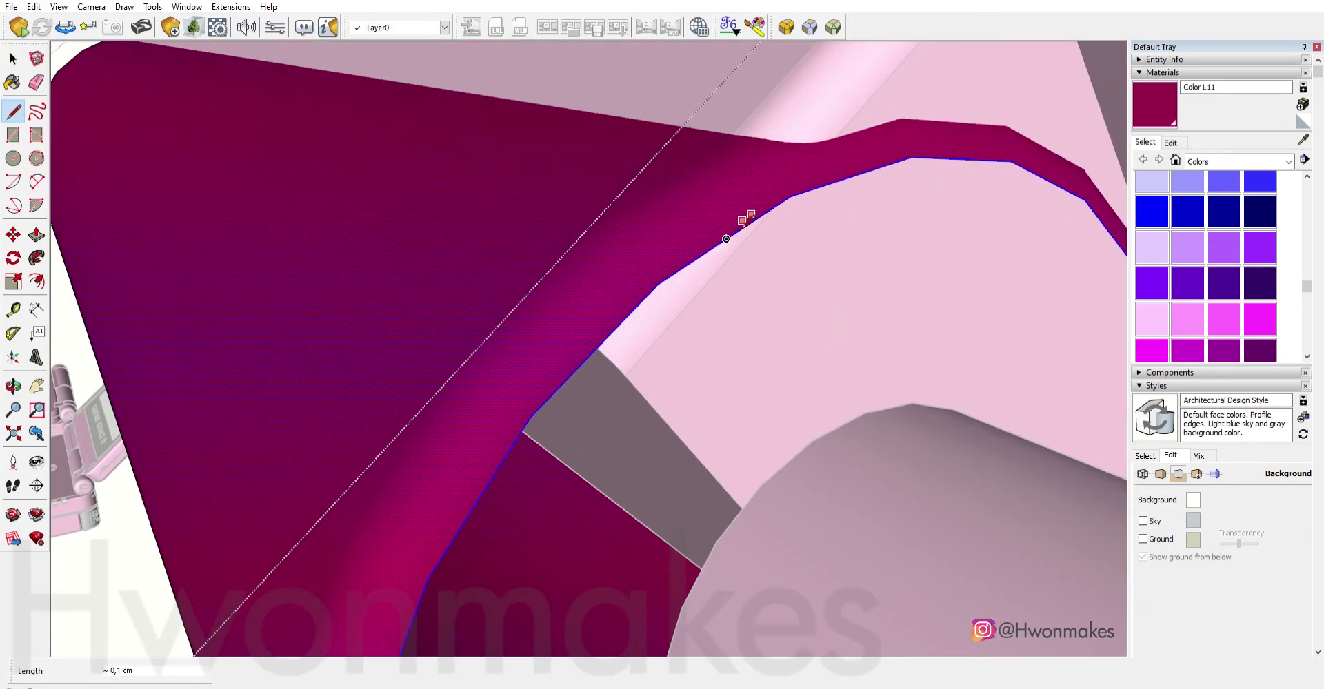
{"action": "key", "text": "space"}
{"action": "scroll", "coordinate": [644, 405], "scroll_direction": "down", "scroll_amount": 5}
{"action": "scroll", "coordinate": [603, 443], "scroll_direction": "down", "scroll_amount": 2}
{"action": "scroll", "coordinate": [618, 462], "scroll_direction": "up", "scroll_amount": 5}
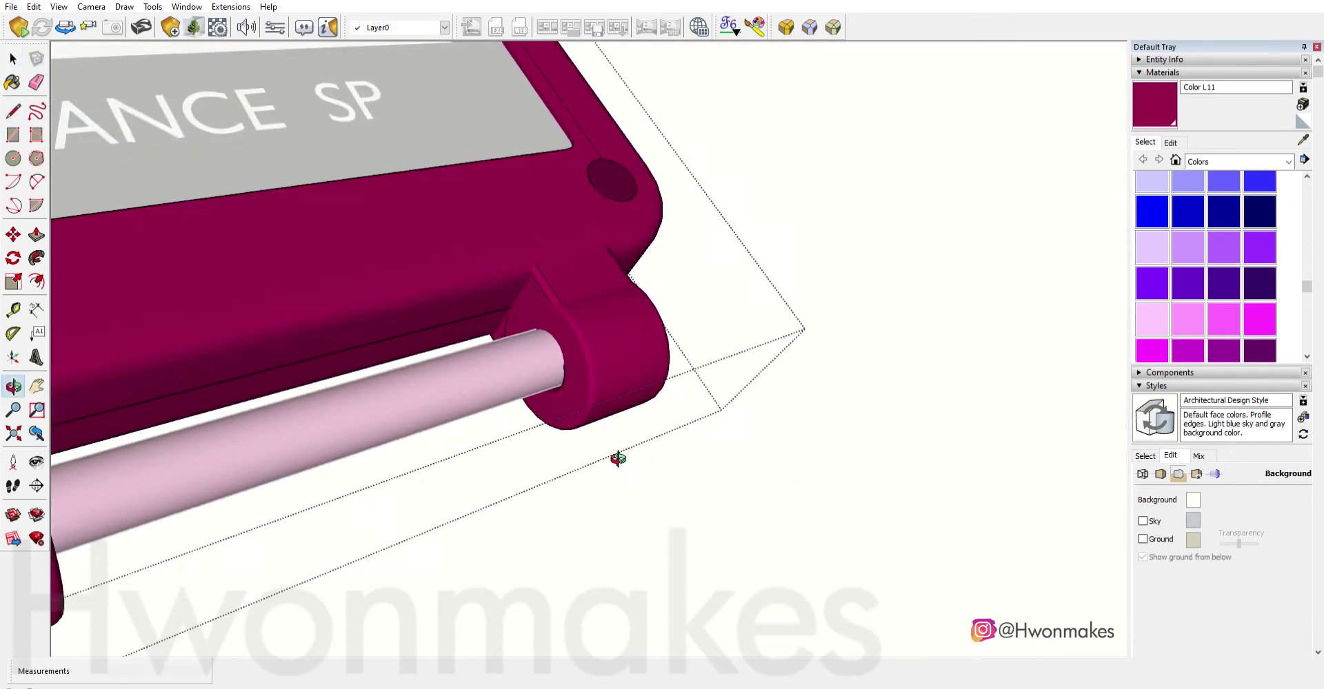
Select the hinge rod and prepare to move it.
{"action": "left_click", "coordinate": [496, 372]}
{"action": "scroll", "coordinate": [497, 372], "scroll_direction": "up", "scroll_amount": 3}
{"action": "key", "text": "m"}
{"action": "scroll", "coordinate": [587, 395], "scroll_direction": "down", "scroll_amount": 5}
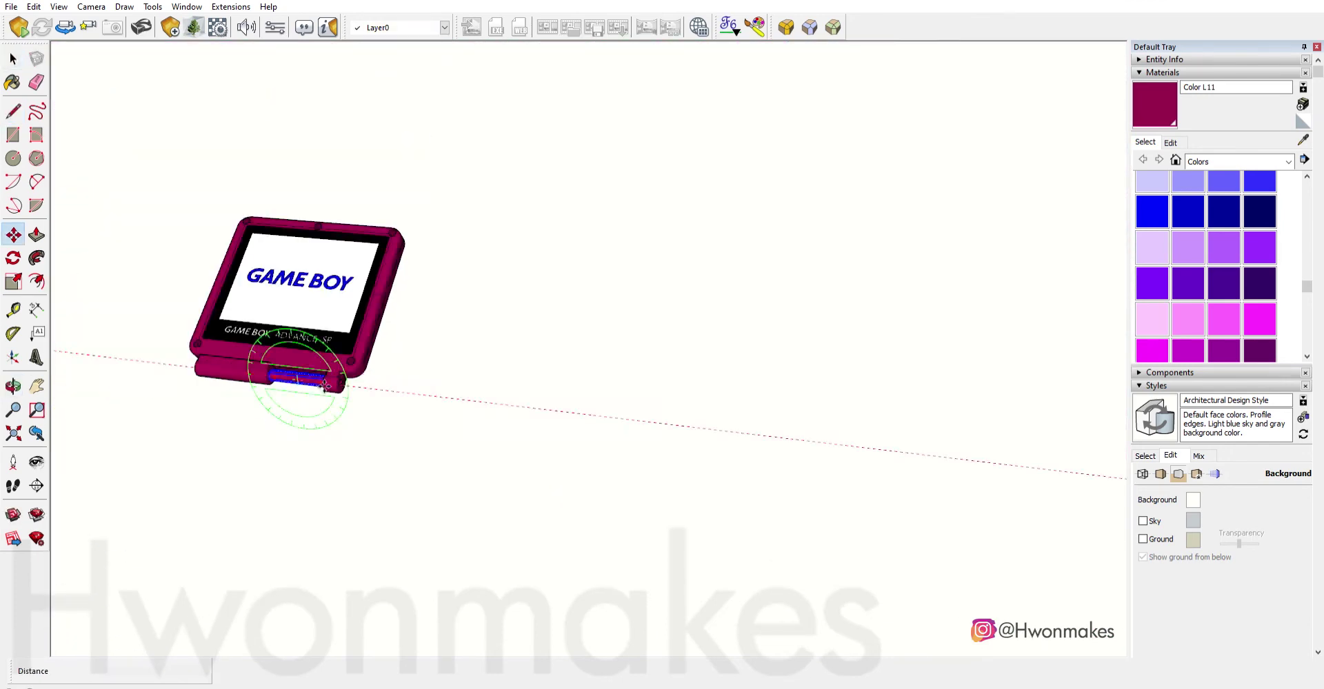
{"action": "scroll", "coordinate": [253, 356], "scroll_direction": "up", "scroll_amount": 4}
{"action": "scroll", "coordinate": [253, 357], "scroll_direction": "down", "scroll_amount": 10}
{"action": "middle_click_drag", "start_coordinate": [482, 386], "coordinate": [547, 444]}
{"action": "scroll", "coordinate": [548, 444], "scroll_direction": "up", "scroll_amount": 4}
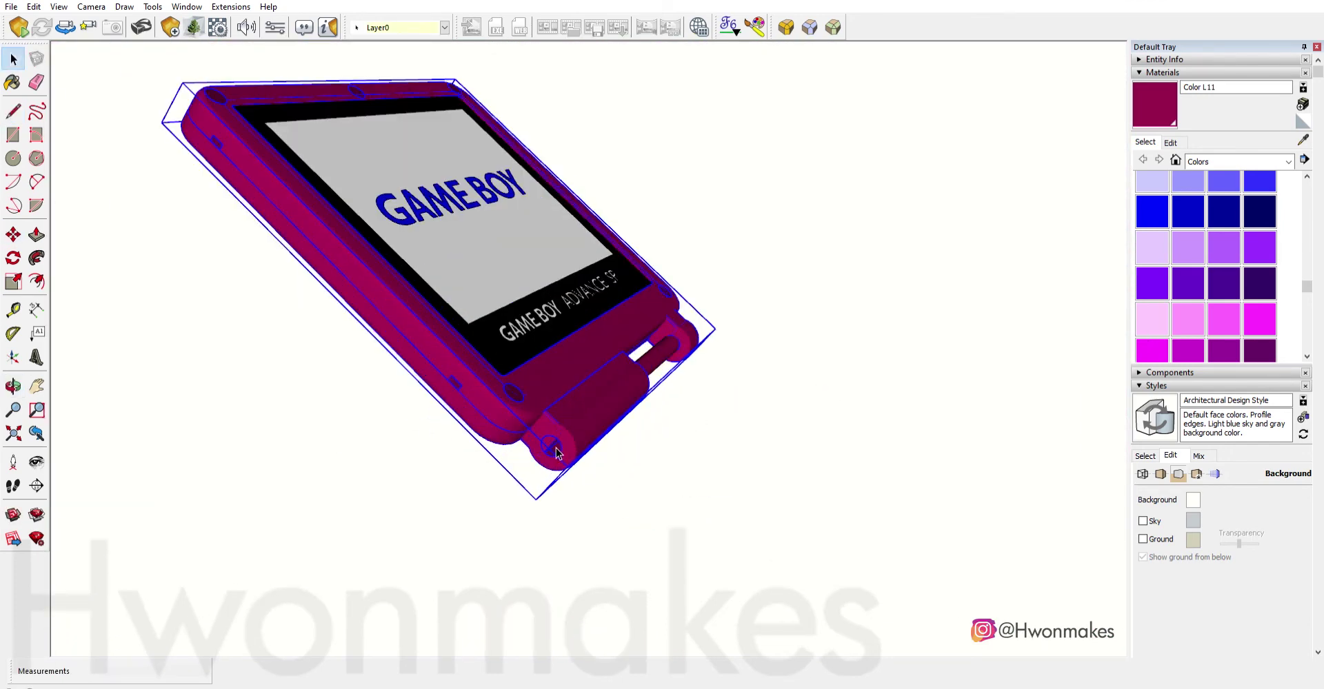
{"action": "scroll", "coordinate": [628, 448], "scroll_direction": "down", "scroll_amount": 5}
{"action": "scroll", "coordinate": [624, 441], "scroll_direction": "up", "scroll_amount": 5}
Pull the hinge pin out beside the hinge.
{"action": "left_click", "coordinate": [599, 419]}
{"action": "scroll", "coordinate": [667, 350], "scroll_direction": "up", "scroll_amount": 3}
{"action": "key", "text": "m"}
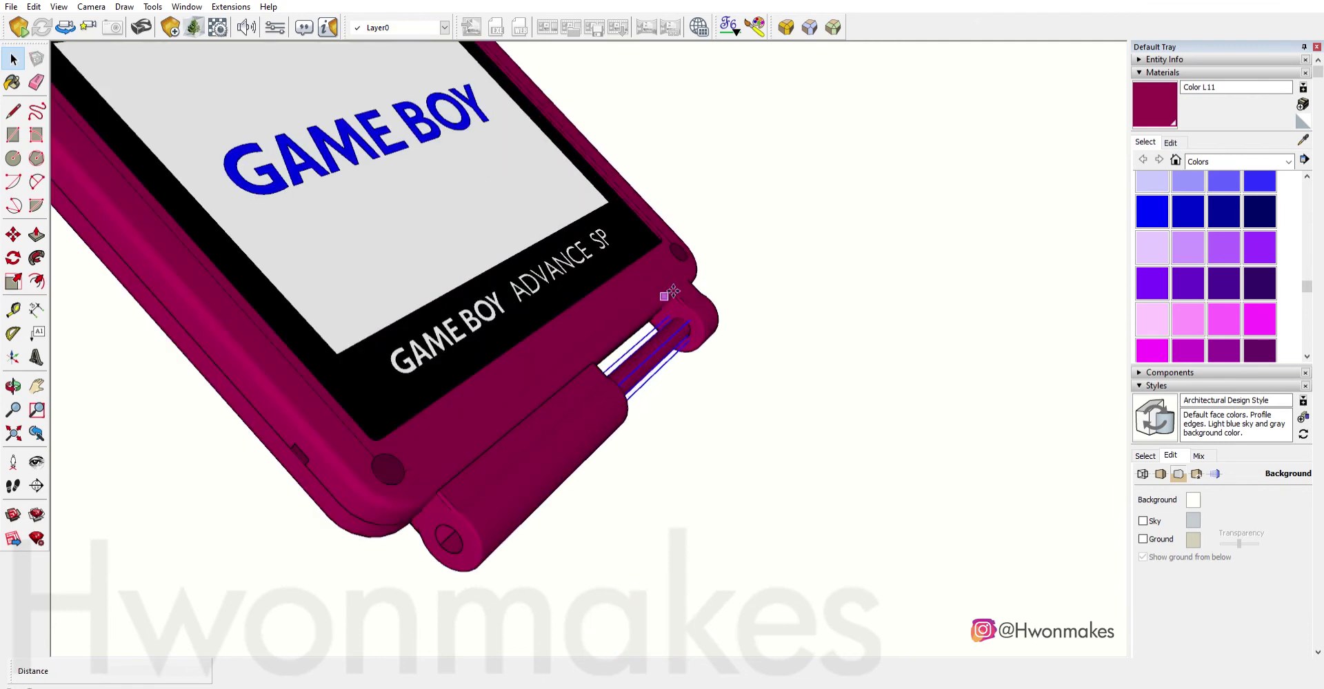
{"action": "middle_click_drag", "start_coordinate": [723, 364], "coordinate": [645, 442]}
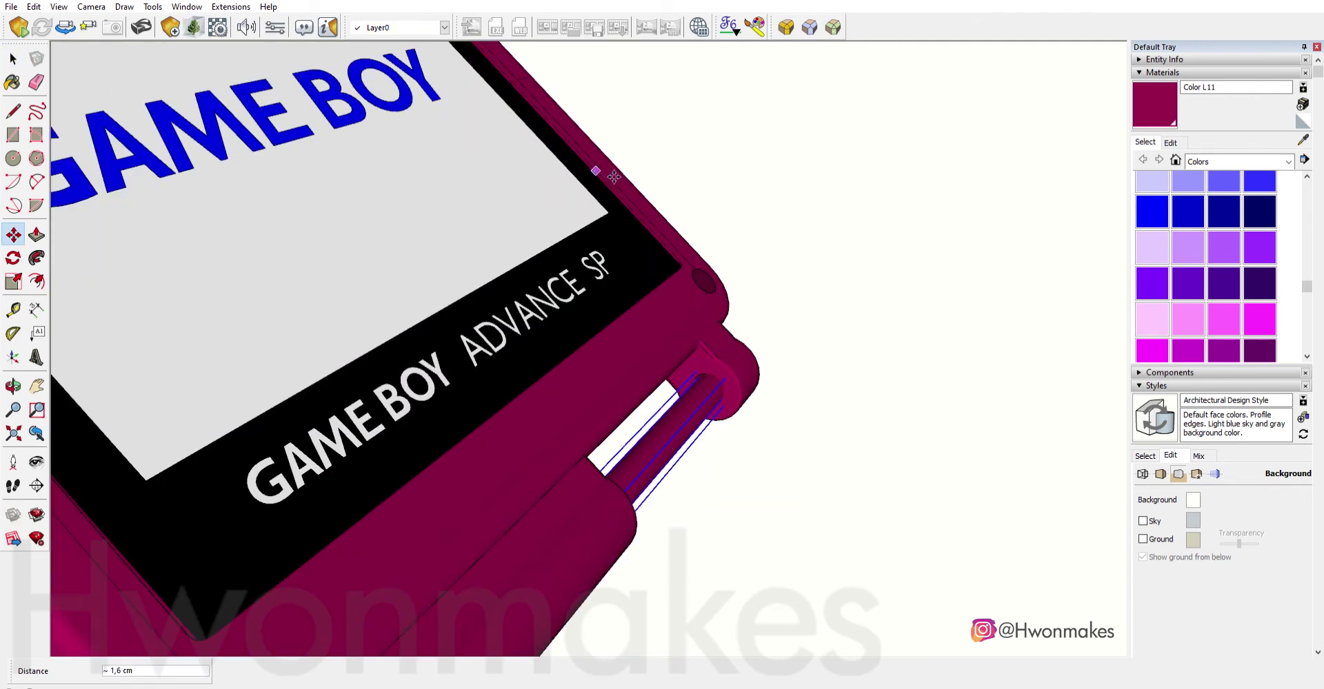
{"action": "scroll", "coordinate": [724, 474], "scroll_direction": "down", "scroll_amount": 5}
{"action": "scroll", "coordinate": [520, 462], "scroll_direction": "up", "scroll_amount": 3}
{"action": "middle_click_drag", "start_coordinate": [724, 474], "coordinate": [520, 462]}
{"action": "scroll", "coordinate": [520, 462], "scroll_direction": "up", "scroll_amount": 3}
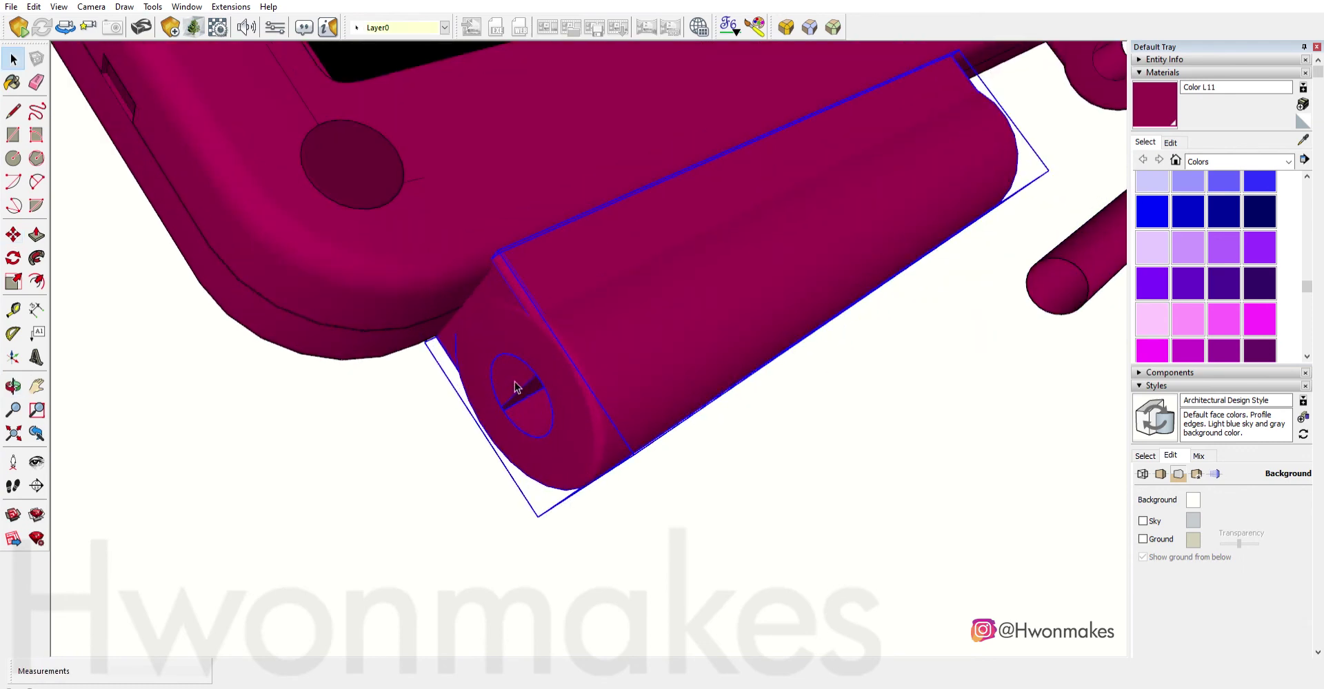
{"action": "scroll", "coordinate": [536, 372], "scroll_direction": "down", "scroll_amount": 3}
{"action": "scroll", "coordinate": [598, 385], "scroll_direction": "down", "scroll_amount": 3}
{"action": "key", "text": "space"}
{"action": "scroll", "coordinate": [557, 369], "scroll_direction": "down", "scroll_amount": 2}
{"action": "mouse_move", "coordinate": [558, 375]}
{"action": "middle_mouse_down"}
{"action": "mouse_move", "coordinate": [538, 340]}
{"action": "mouse_move", "coordinate": [601, 349]}
{"action": "middle_mouse_up"}
{"action": "key", "text": "m"}
{"action": "scroll", "coordinate": [544, 335], "scroll_direction": "up", "scroll_amount": 2}
{"action": "scroll", "coordinate": [545, 331], "scroll_direction": "up", "scroll_amount": 2}
Open the bottom half group for editing and pick the dark grey material.
{"action": "scroll", "coordinate": [562, 335], "scroll_direction": "up", "scroll_amount": 2}
{"action": "key", "text": "space"}
{"action": "double_click", "coordinate": [552, 279]}
{"action": "scroll", "coordinate": [1192, 217], "scroll_direction": "down", "scroll_amount": 5}
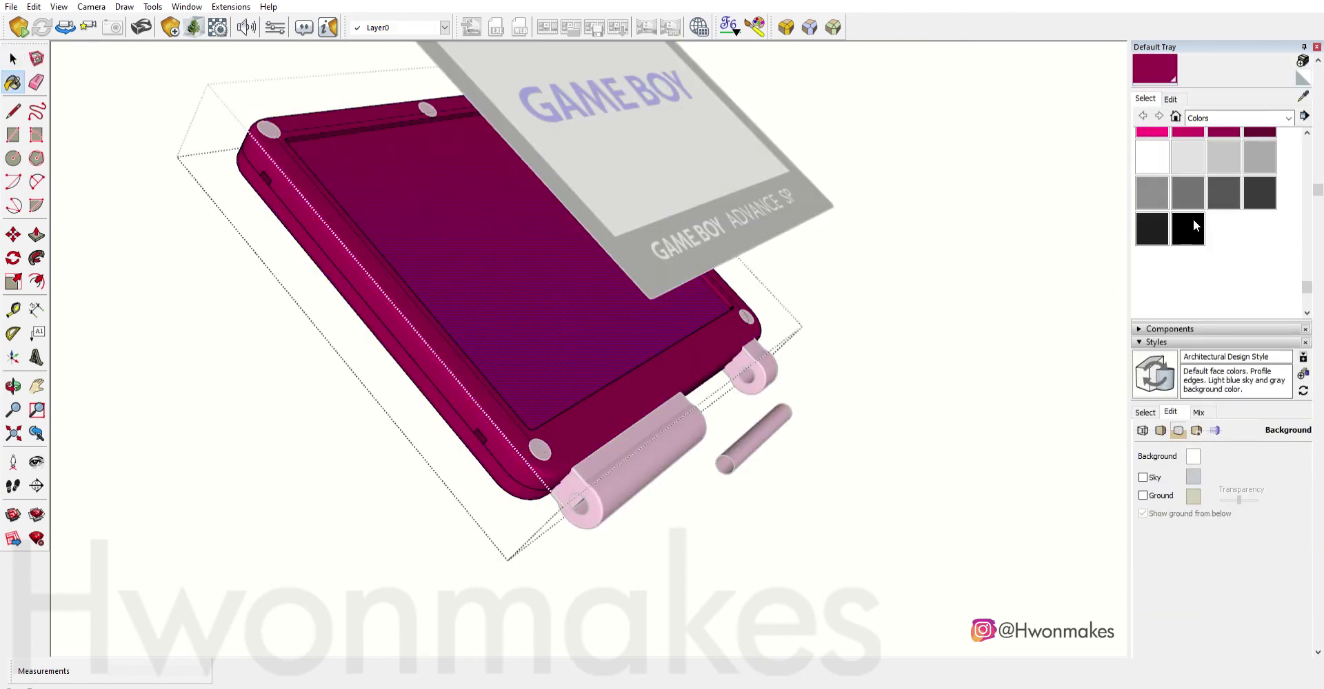
{"action": "left_click", "coordinate": [1192, 218]}
{"action": "scroll", "coordinate": [817, 382], "scroll_direction": "down", "scroll_amount": 5}
{"action": "scroll", "coordinate": [410, 364], "scroll_direction": "up", "scroll_amount": 2}
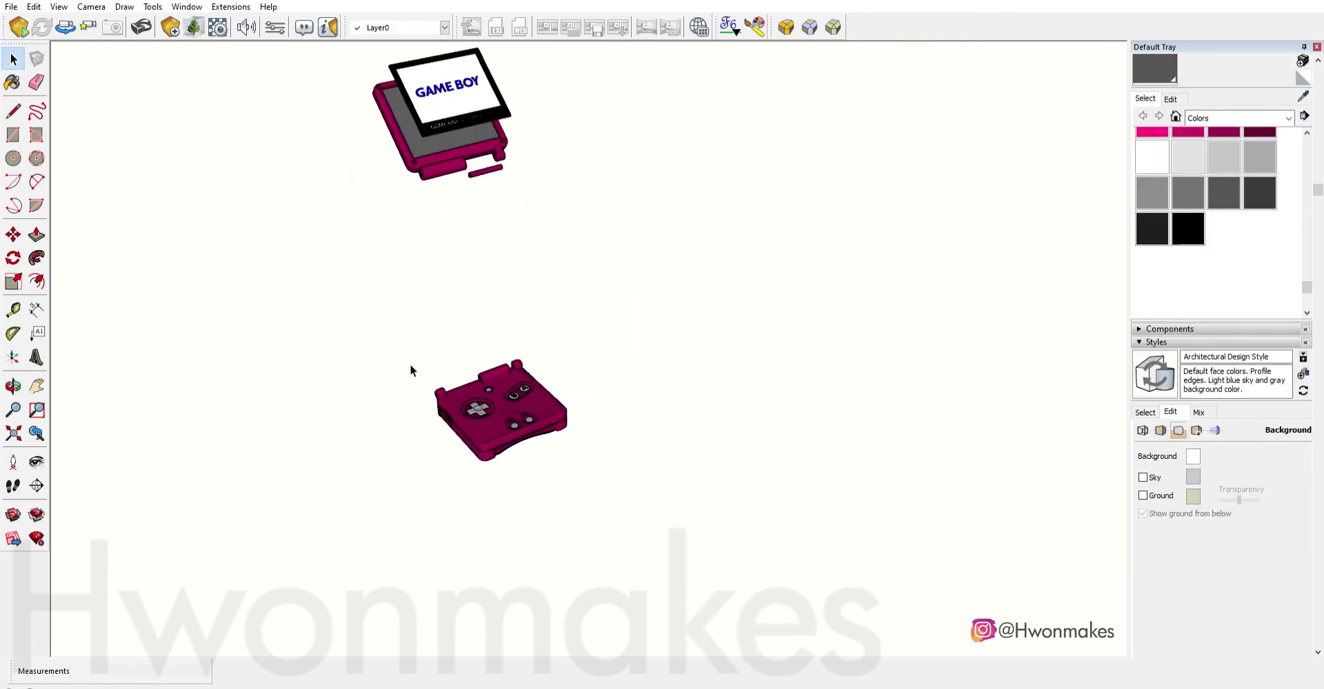
Copy the bottom console half 50 cm straight up.
{"action": "mouse_move", "coordinate": [409, 366]}
{"action": "middle_mouse_down"}
{"action": "mouse_move", "coordinate": [443, 340]}
{"action": "mouse_move", "coordinate": [483, 386]}
{"action": "middle_mouse_up"}
{"action": "scroll", "coordinate": [496, 413], "scroll_direction": "up", "scroll_amount": 3}
{"action": "left_click", "coordinate": [496, 427]}
{"action": "key", "text": "m"}
{"action": "left_click", "coordinate": [473, 381]}
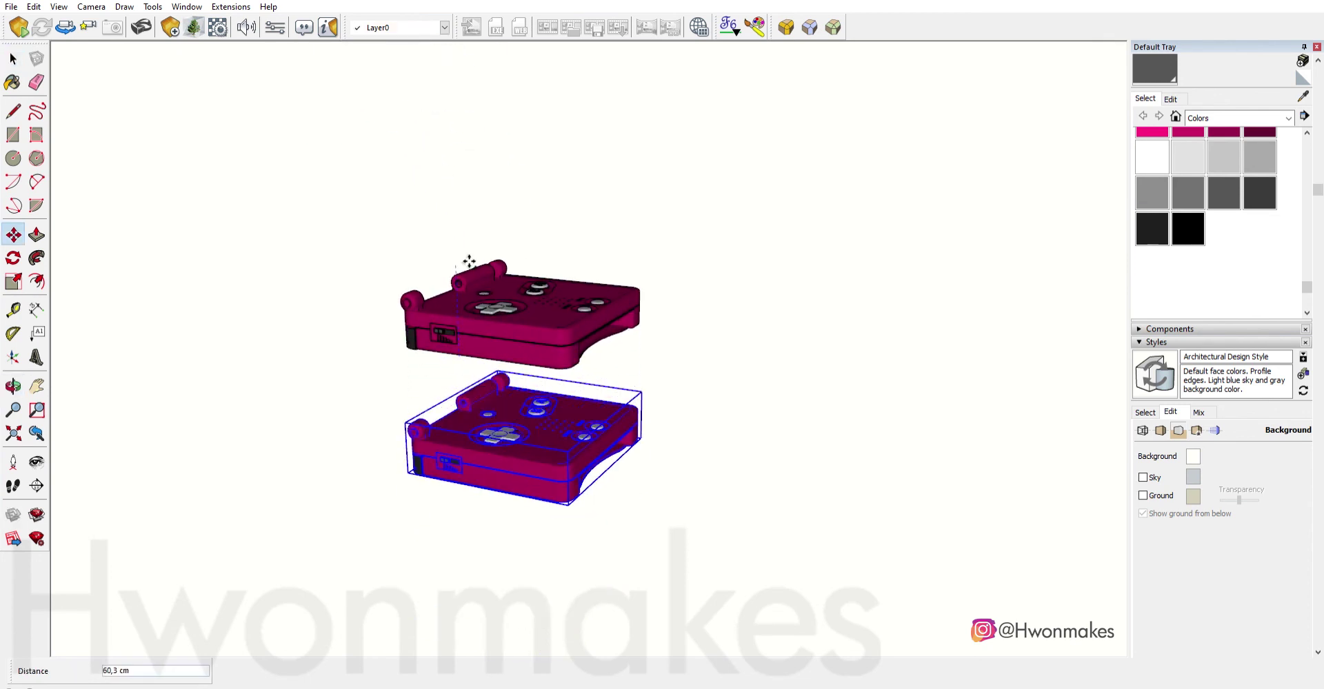
{"action": "type", "text": "50"}
{"action": "key", "text": "Return"}
Start moving the small black part out from the button base.
{"action": "key", "text": "m"}
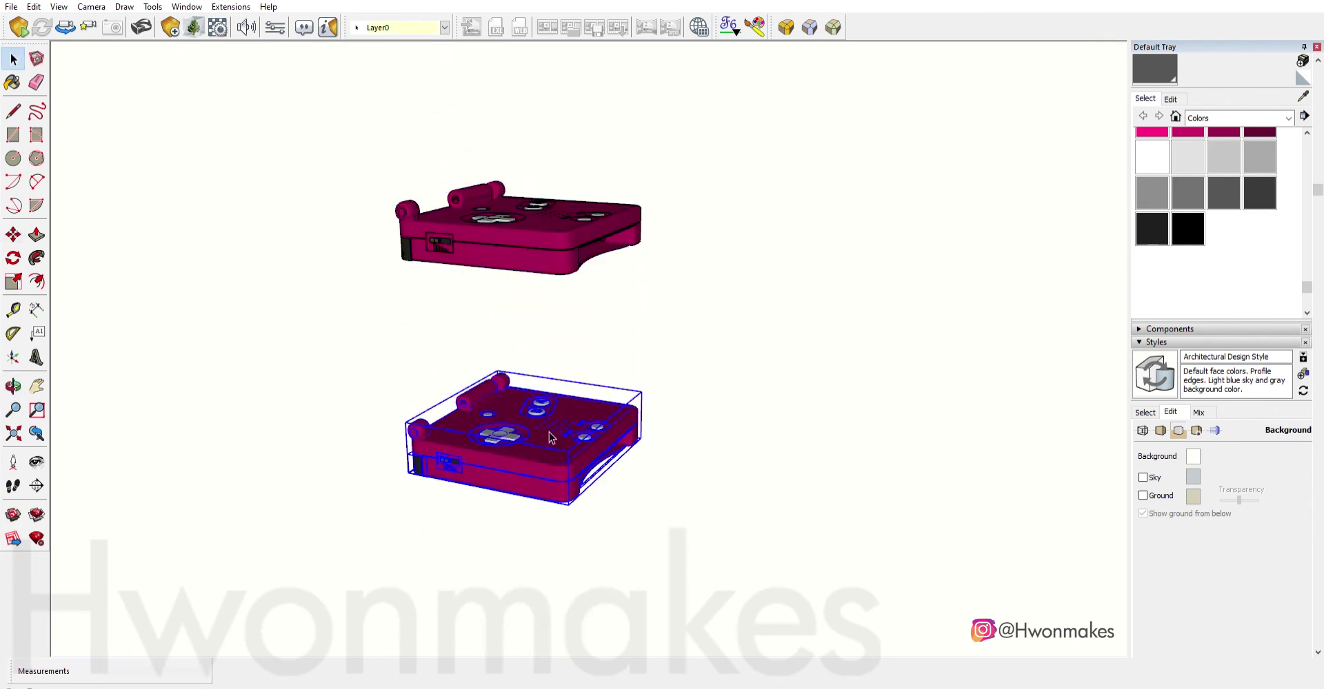
{"action": "scroll", "coordinate": [549, 432], "scroll_direction": "up", "scroll_amount": 5}
{"action": "left_click", "coordinate": [386, 482]}
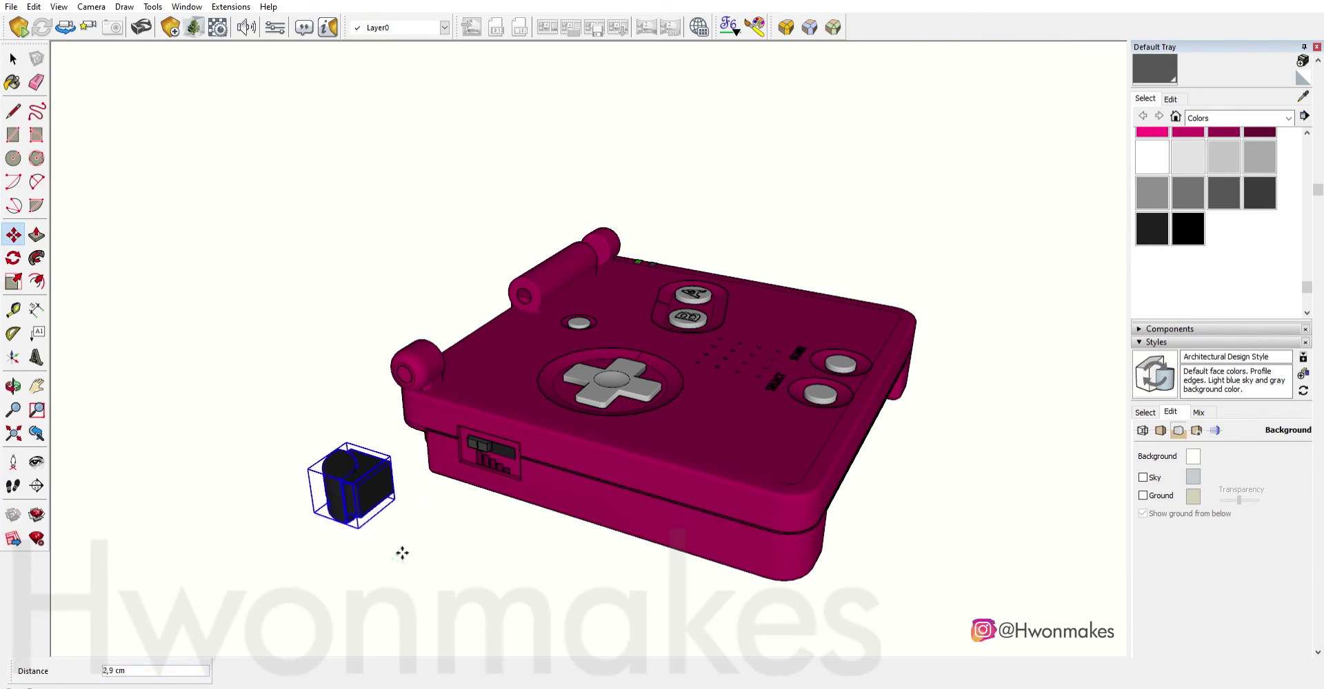
Pull the black side part and the small slot piece out of the lower console.
{"action": "key", "text": "Return"}
{"action": "mouse_move", "coordinate": [681, 490]}
{"action": "middle_mouse_down"}
{"action": "mouse_move", "coordinate": [792, 497]}
{"action": "mouse_move", "coordinate": [851, 541]}
{"action": "middle_mouse_up"}
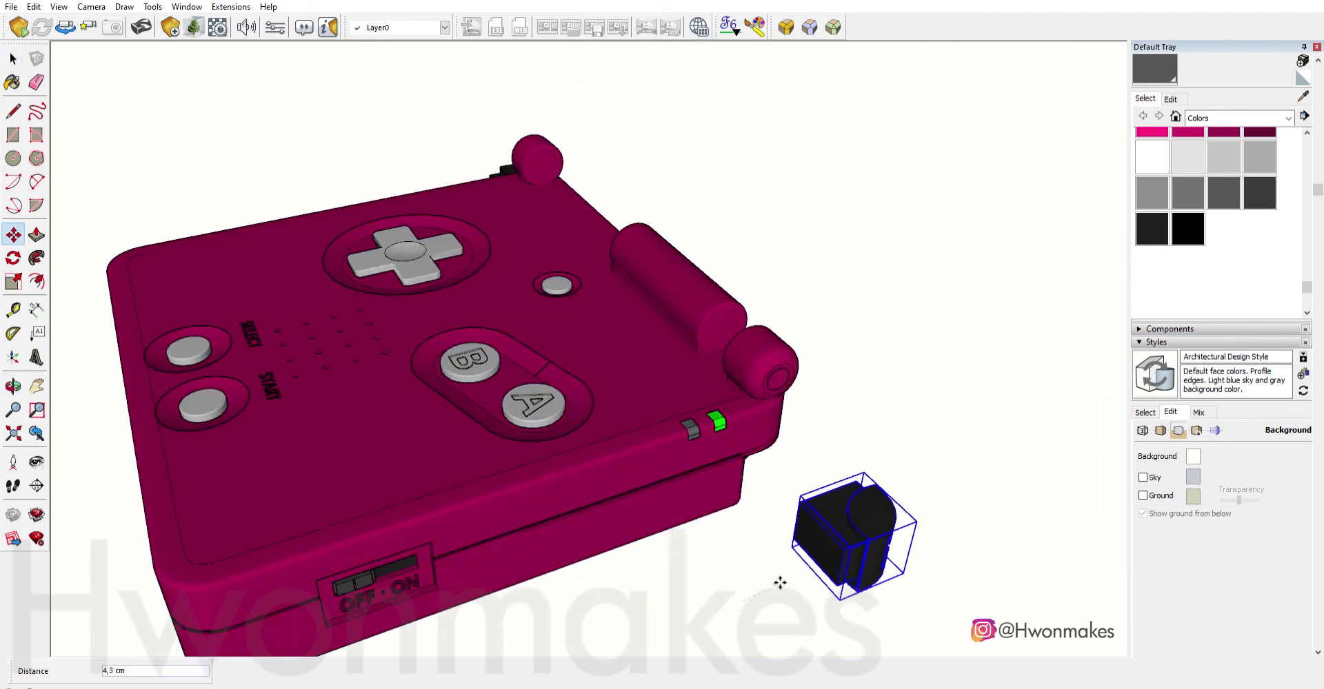
{"action": "mouse_move", "coordinate": [781, 582]}
{"action": "middle_mouse_down"}
{"action": "mouse_move", "coordinate": [822, 524]}
{"action": "mouse_move", "coordinate": [620, 483]}
{"action": "mouse_move", "coordinate": [591, 378]}
{"action": "middle_mouse_up"}
{"action": "left_click", "coordinate": [591, 378]}
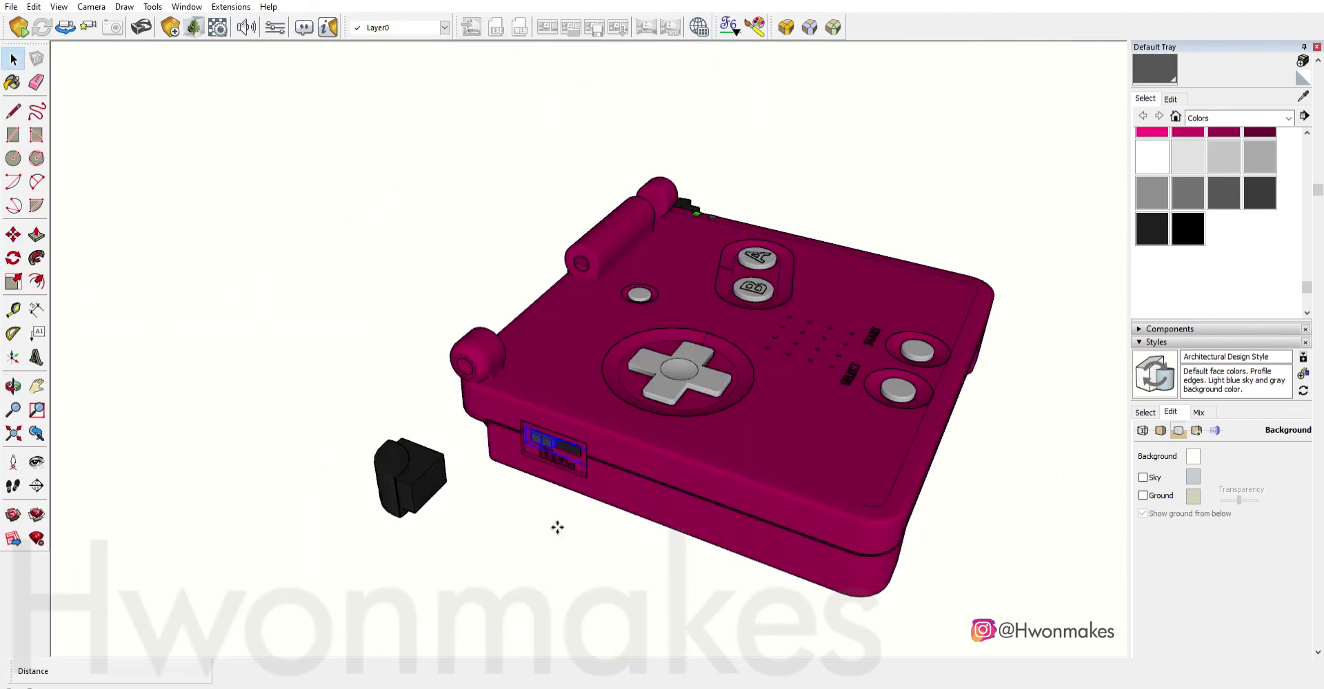
{"action": "mouse_move", "coordinate": [556, 526]}
{"action": "middle_mouse_down"}
{"action": "mouse_move", "coordinate": [513, 550]}
{"action": "mouse_move", "coordinate": [685, 466]}
{"action": "mouse_move", "coordinate": [466, 409]}
{"action": "middle_mouse_up"}
{"action": "key", "text": "Return"}
{"action": "key", "text": "space"}
Separate the bottom plate and set it just below the console.
{"action": "left_click", "coordinate": [556, 467]}
{"action": "scroll", "coordinate": [556, 467], "scroll_direction": "down", "scroll_amount": 5}
{"action": "middle_click_drag", "start_coordinate": [556, 467], "coordinate": [603, 396]}
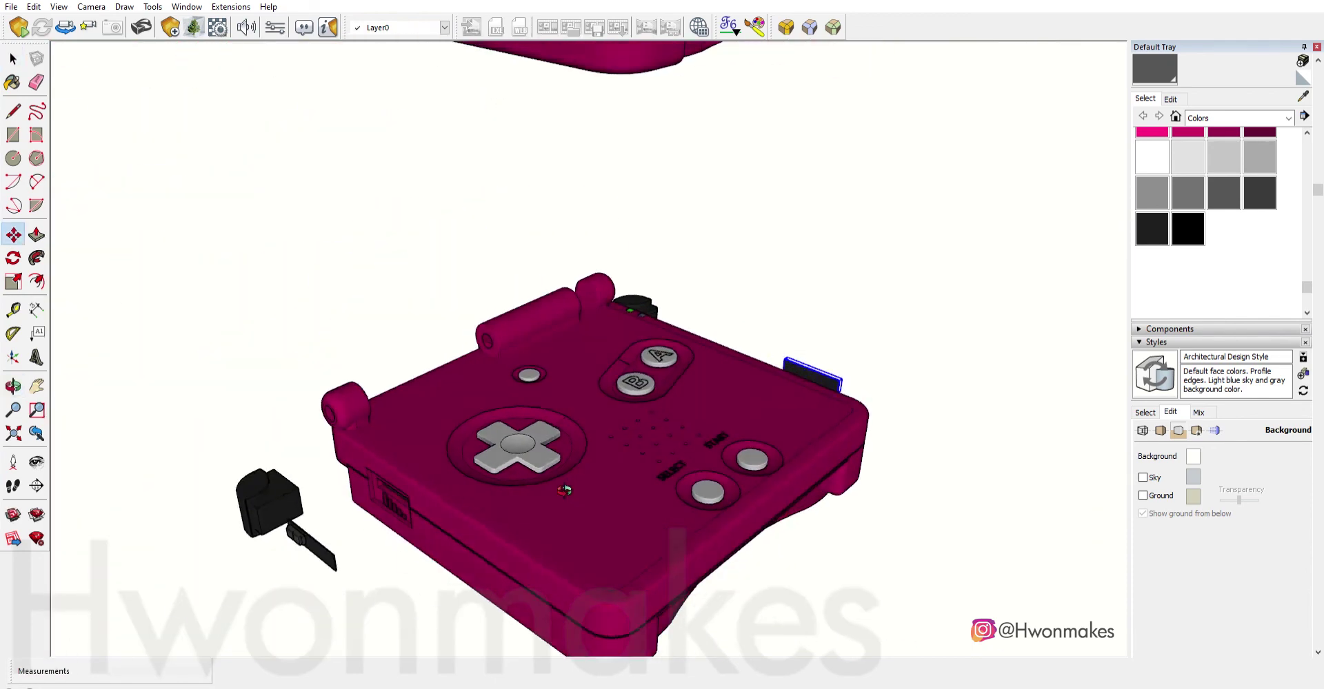
{"action": "key", "text": "space"}
{"action": "left_click", "coordinate": [604, 396]}
{"action": "left_click_drag", "start_coordinate": [604, 396], "coordinate": [644, 553]}
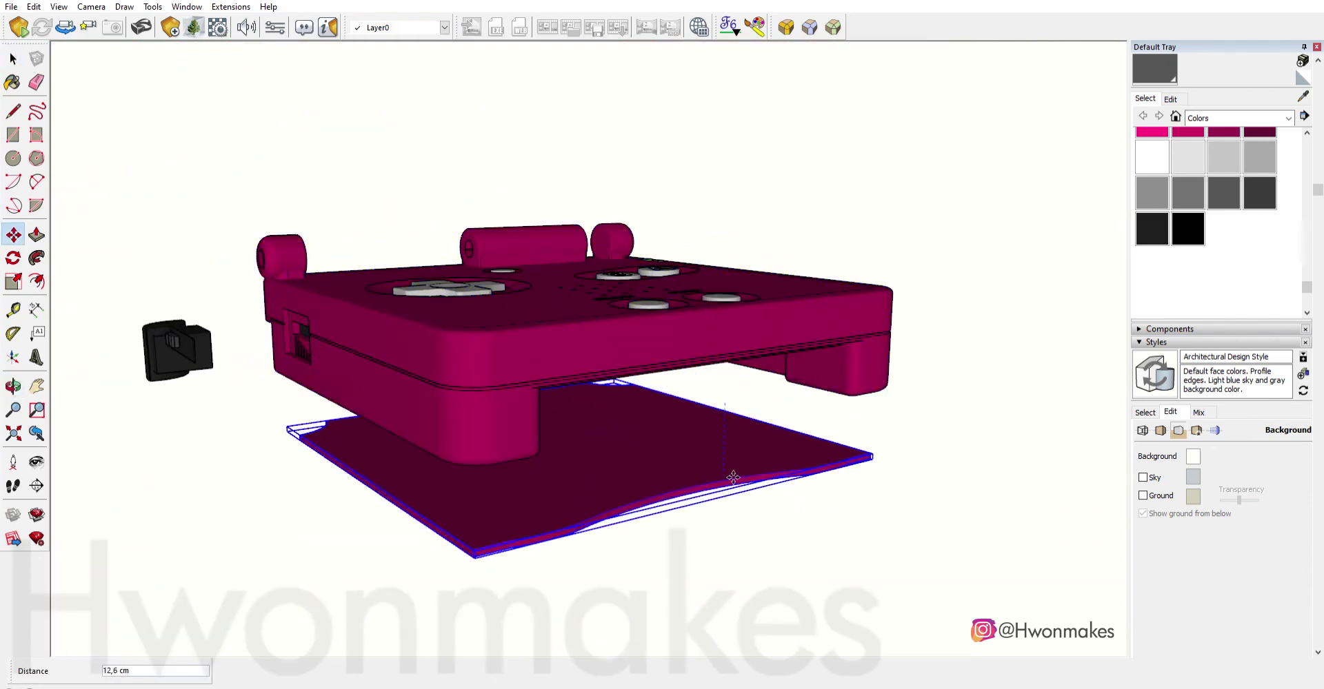
{"action": "key", "text": "m"}
{"action": "left_click", "coordinate": [704, 526]}
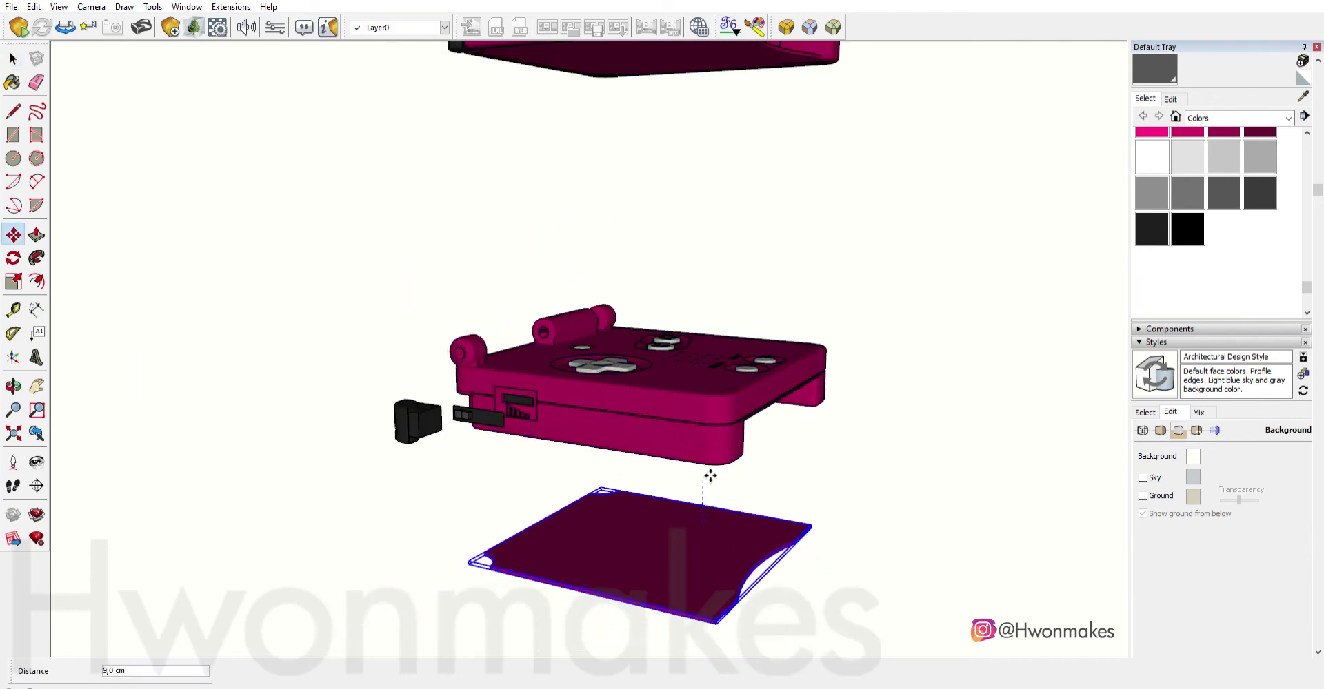
{"action": "scroll", "coordinate": [710, 474], "scroll_direction": "up", "scroll_amount": 2}
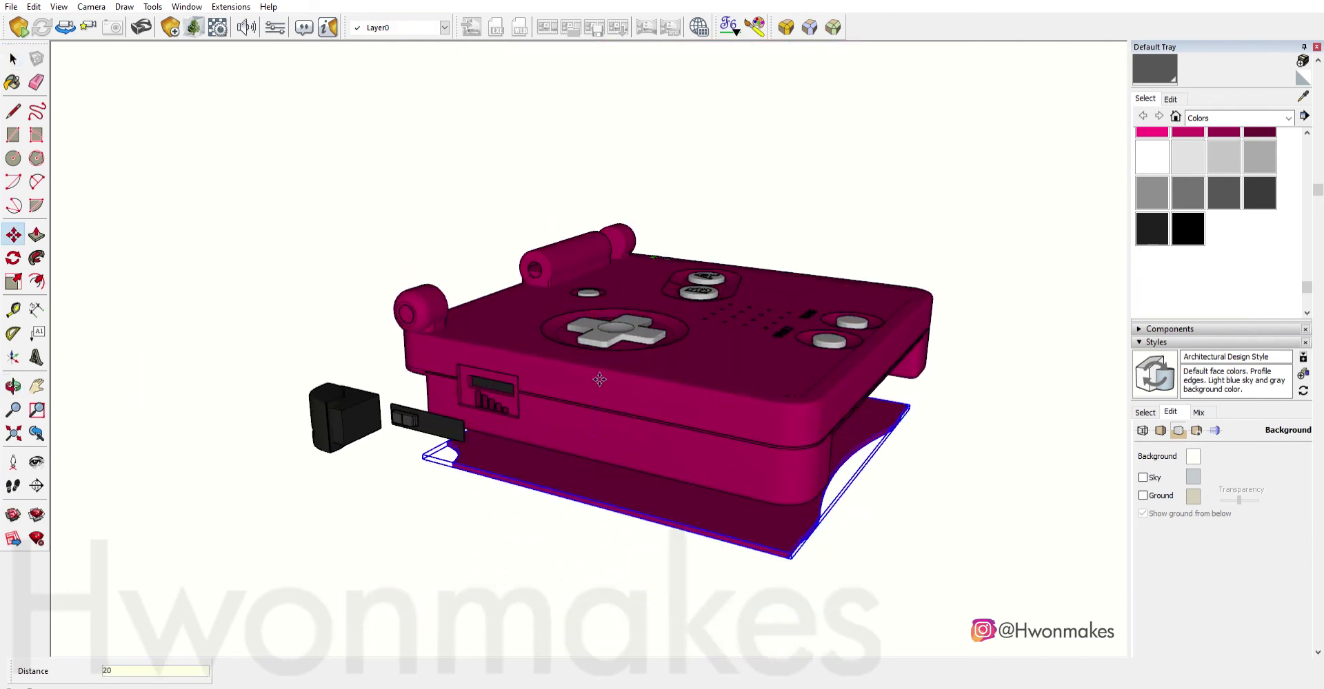
{"action": "scroll", "coordinate": [714, 476], "scroll_direction": "up", "scroll_amount": 3}
{"action": "left_click", "coordinate": [716, 477]}
{"action": "key", "text": "space"}
{"action": "scroll", "coordinate": [709, 474], "scroll_direction": "down", "scroll_amount": 2}
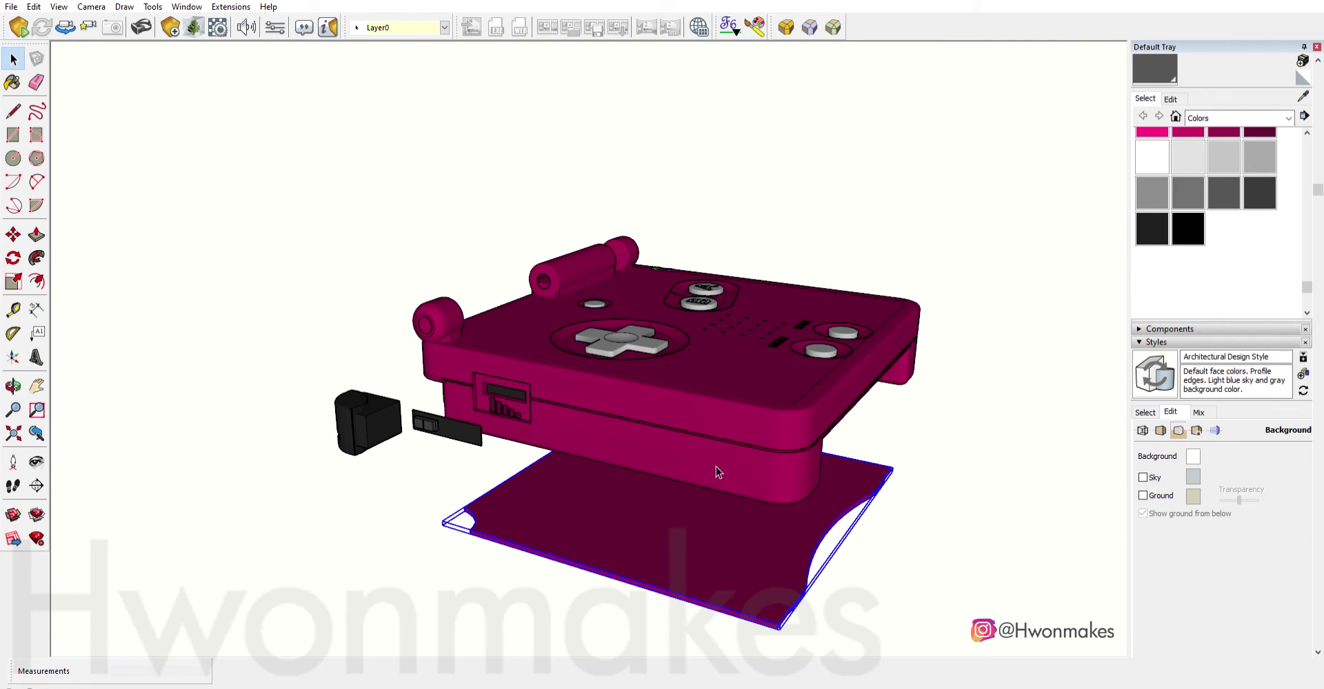
Delete the top hinge rollers, inner cylinders and button details from the shell.
{"action": "left_click", "coordinate": [653, 436]}
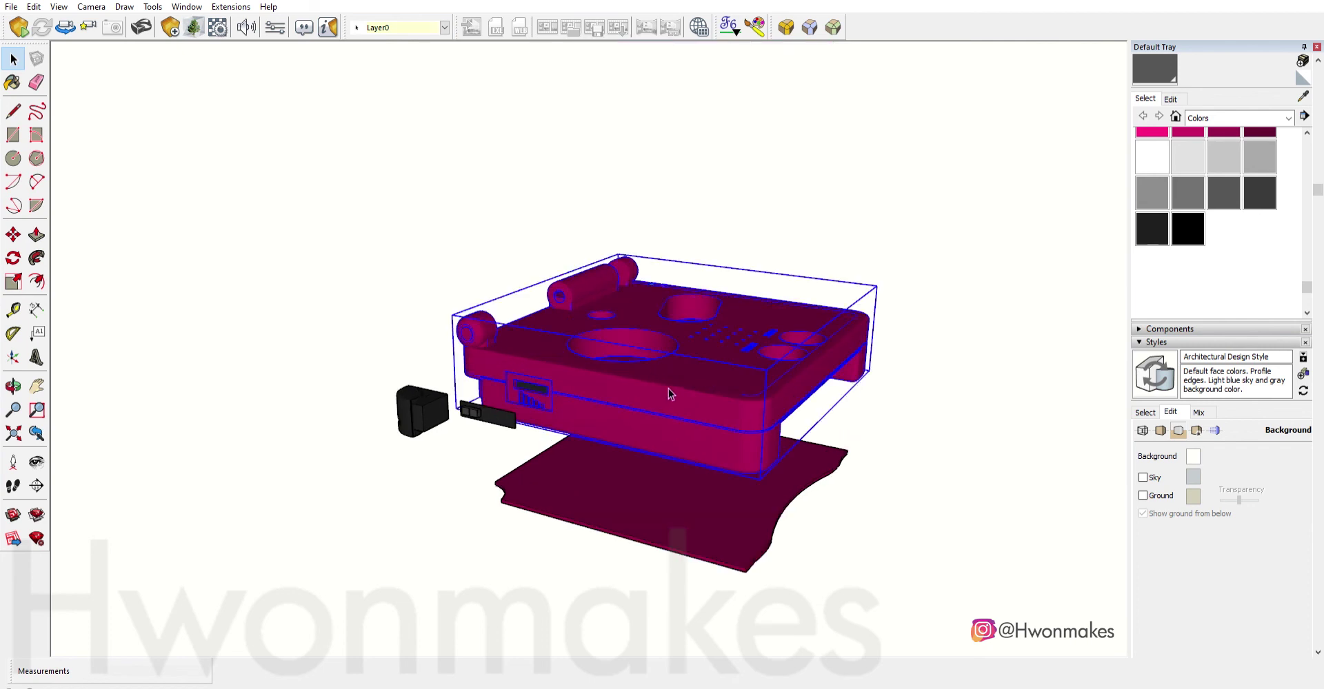
{"action": "left_click", "coordinate": [478, 321]}
{"action": "key", "text": "Delete"}
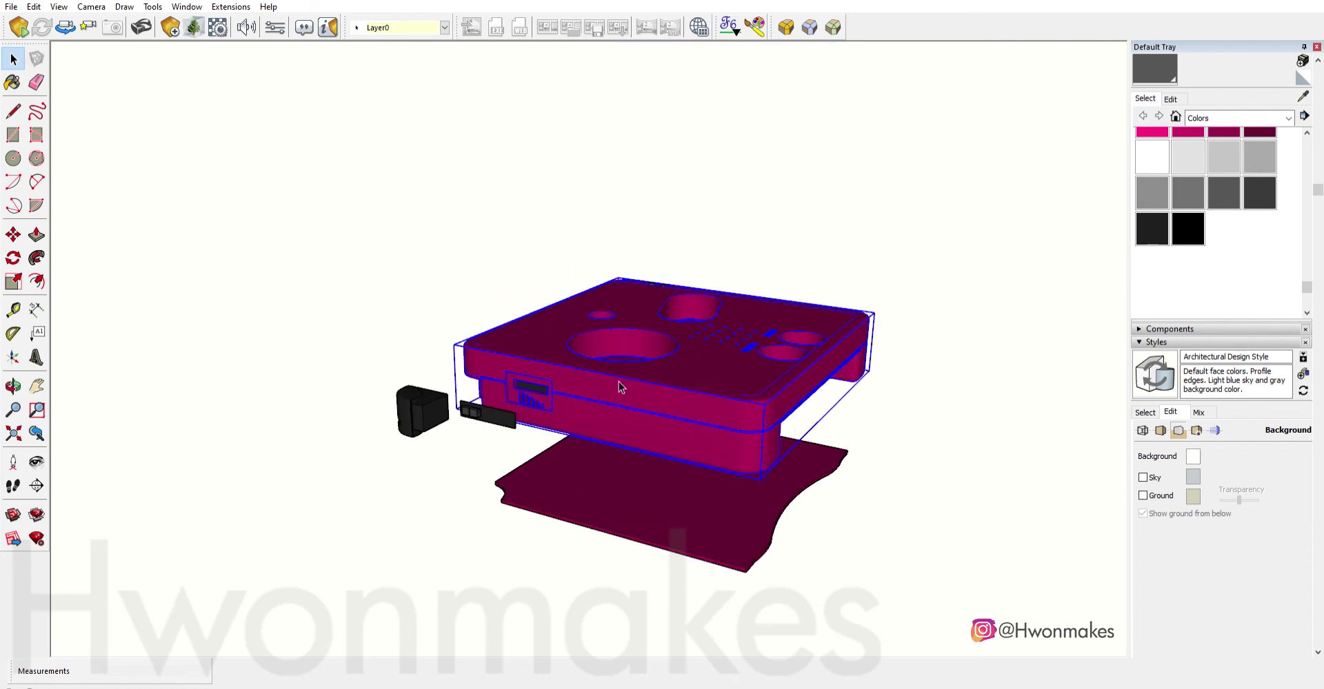
{"action": "left_click", "coordinate": [664, 371]}
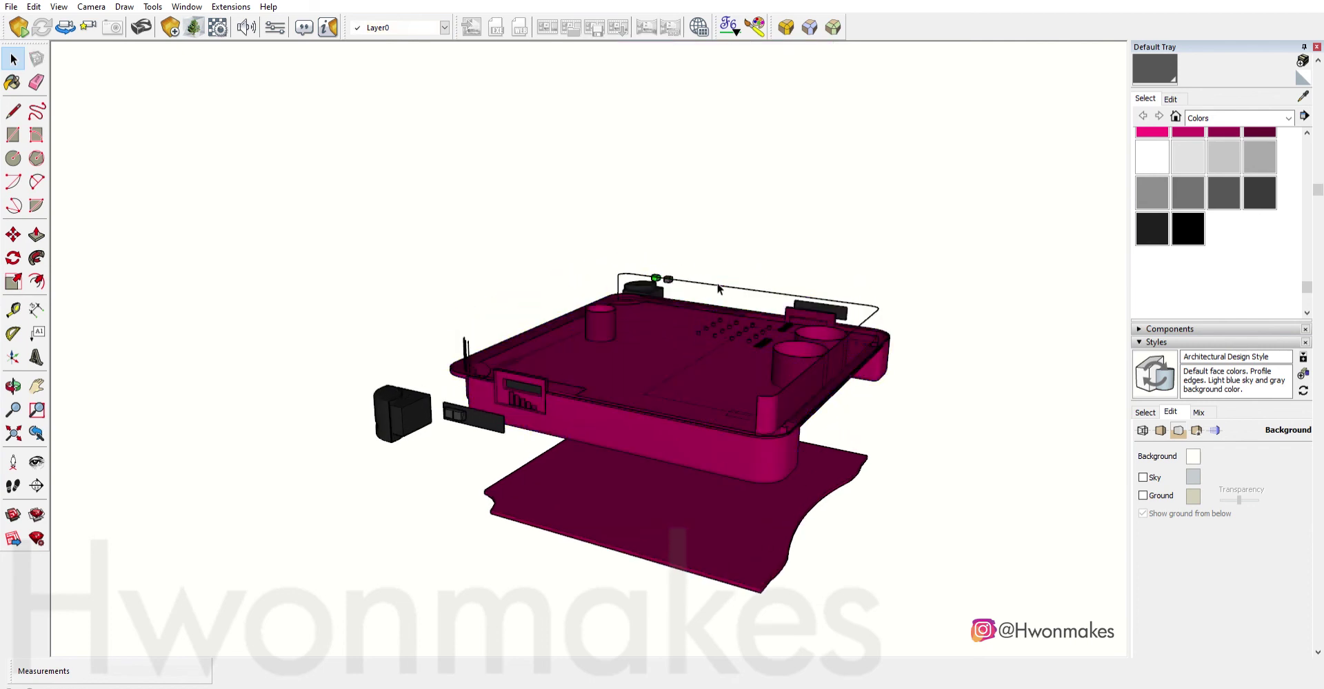
{"action": "mouse_move", "coordinate": [717, 289]}
{"action": "middle_mouse_down"}
{"action": "mouse_move", "coordinate": [626, 258]}
{"action": "mouse_move", "coordinate": [656, 230]}
{"action": "middle_mouse_up"}
{"action": "scroll", "coordinate": [626, 258], "scroll_direction": "up", "scroll_amount": 5}
{"action": "left_click", "coordinate": [548, 348]}
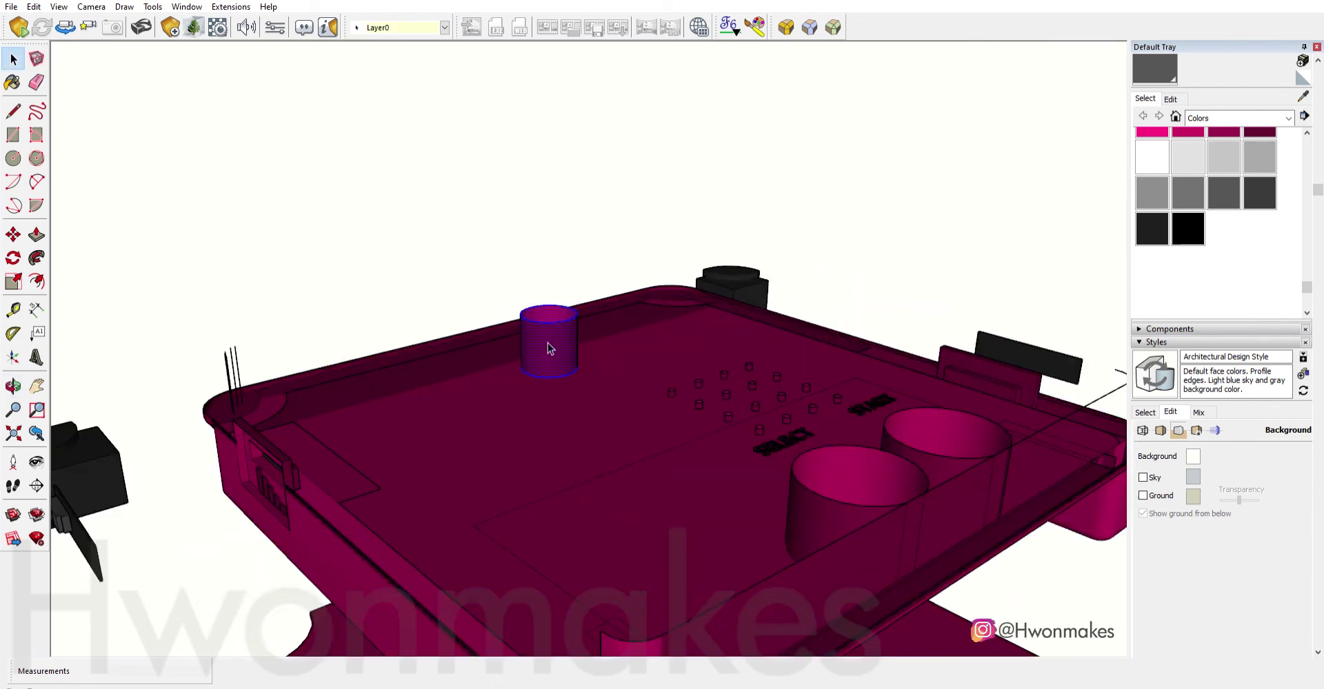
{"action": "scroll", "coordinate": [547, 349], "scroll_direction": "down", "scroll_amount": 3}
{"action": "key", "text": "Delete"}
Erase the leftover edges inside the hollow back shell.
{"action": "left_click", "coordinate": [709, 450]}
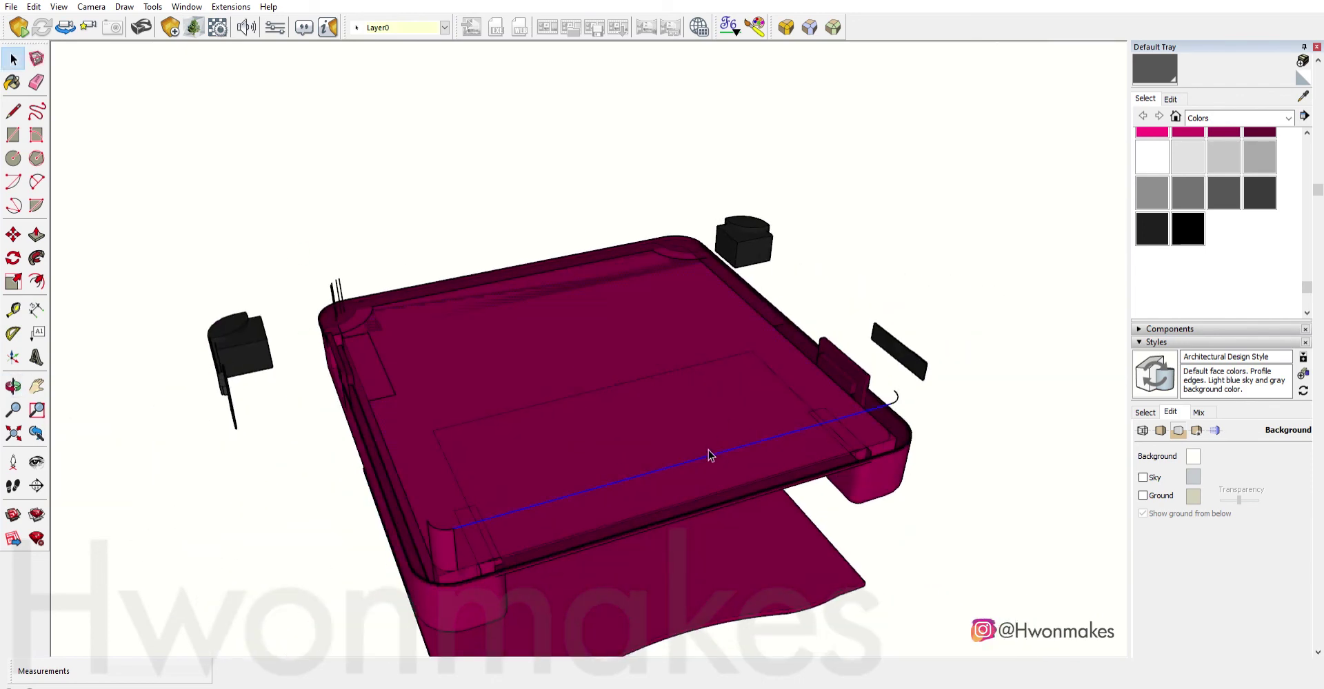
{"action": "middle_click_drag", "start_coordinate": [709, 450], "coordinate": [897, 283]}
{"action": "key", "text": "e"}
{"action": "scroll", "coordinate": [473, 443], "scroll_direction": "up", "scroll_amount": 3}
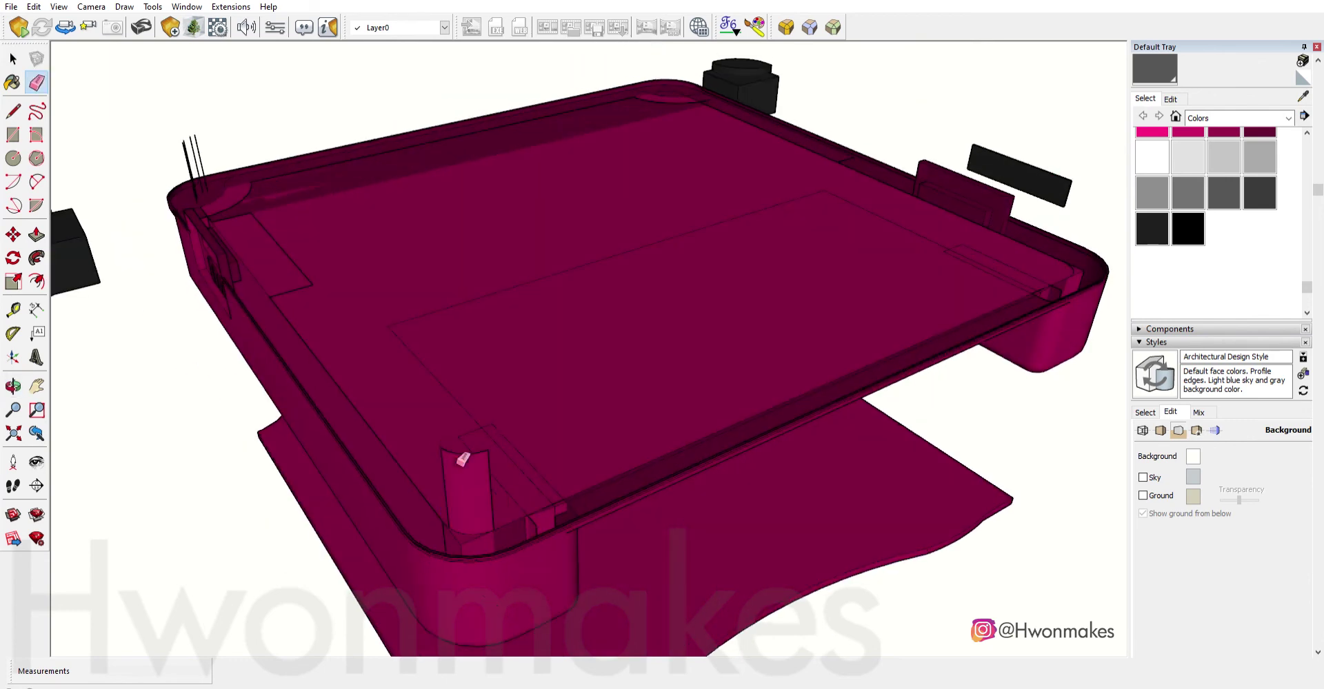
{"action": "scroll", "coordinate": [463, 458], "scroll_direction": "up", "scroll_amount": 2}
{"action": "scroll", "coordinate": [386, 449], "scroll_direction": "up", "scroll_amount": 3}
{"action": "scroll", "coordinate": [357, 437], "scroll_direction": "down", "scroll_amount": 3}
{"action": "scroll", "coordinate": [378, 443], "scroll_direction": "down", "scroll_amount": 3}
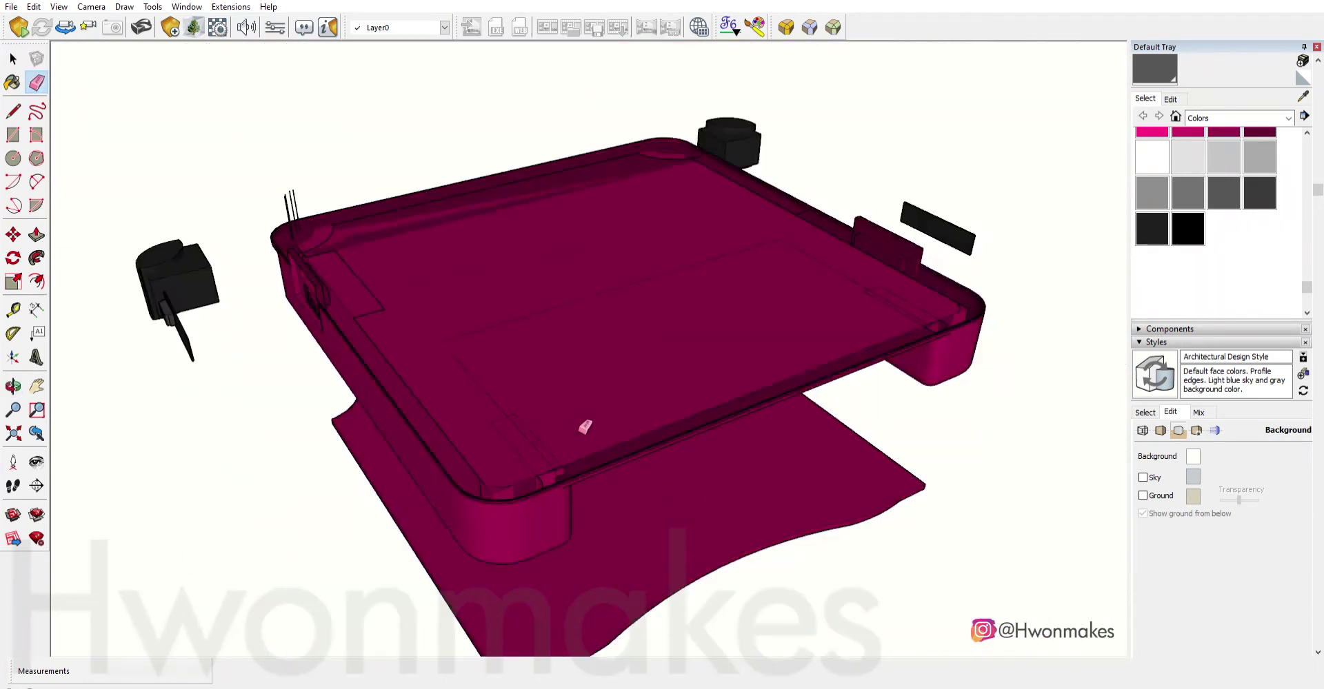
{"action": "middle_click_drag", "start_coordinate": [584, 428], "coordinate": [483, 386]}
{"action": "scroll", "coordinate": [405, 361], "scroll_direction": "up", "scroll_amount": 3}
{"action": "scroll", "coordinate": [153, 177], "scroll_direction": "down", "scroll_amount": 3}
{"action": "mouse_move", "coordinate": [154, 178]}
{"action": "middle_mouse_down"}
{"action": "mouse_move", "coordinate": [563, 264]}
{"action": "mouse_move", "coordinate": [517, 361]}
{"action": "mouse_move", "coordinate": [388, 324]}
{"action": "middle_mouse_up"}
Orbit to an overhead angled view of the exploded back shell.
{"action": "key", "text": "space"}
{"action": "scroll", "coordinate": [387, 324], "scroll_direction": "up", "scroll_amount": 3}
{"action": "scroll", "coordinate": [270, 392], "scroll_direction": "up", "scroll_amount": 2}
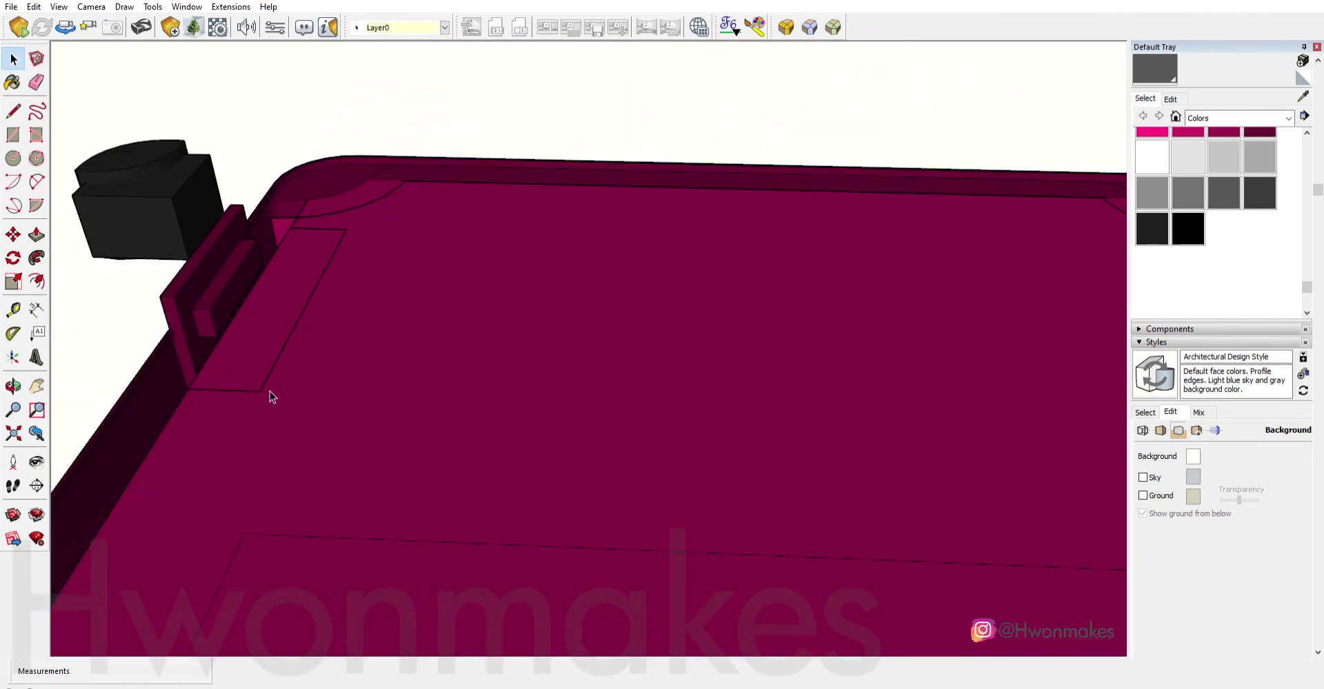
{"action": "scroll", "coordinate": [272, 390], "scroll_direction": "down", "scroll_amount": 5}
{"action": "mouse_move", "coordinate": [490, 254]}
{"action": "middle_mouse_down"}
{"action": "mouse_move", "coordinate": [511, 201]}
{"action": "mouse_move", "coordinate": [662, 540]}
{"action": "mouse_move", "coordinate": [599, 375]}
{"action": "mouse_move", "coordinate": [411, 128]}
{"action": "mouse_move", "coordinate": [450, 293]}
{"action": "mouse_move", "coordinate": [248, 355]}
{"action": "mouse_move", "coordinate": [717, 655]}
{"action": "middle_mouse_up"}
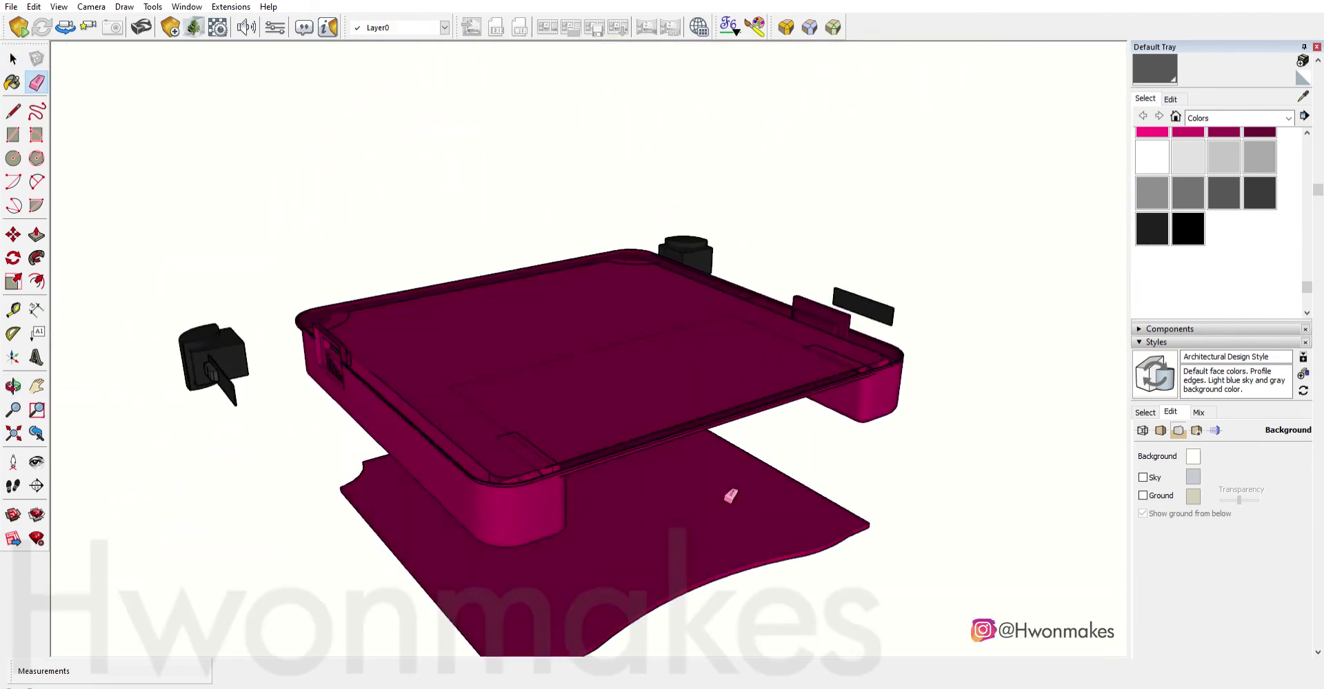
{"action": "scroll", "coordinate": [404, 146], "scroll_direction": "up", "scroll_amount": 3}
{"action": "scroll", "coordinate": [439, 289], "scroll_direction": "up", "scroll_amount": 2}
{"action": "scroll", "coordinate": [717, 655], "scroll_direction": "down", "scroll_amount": 3}
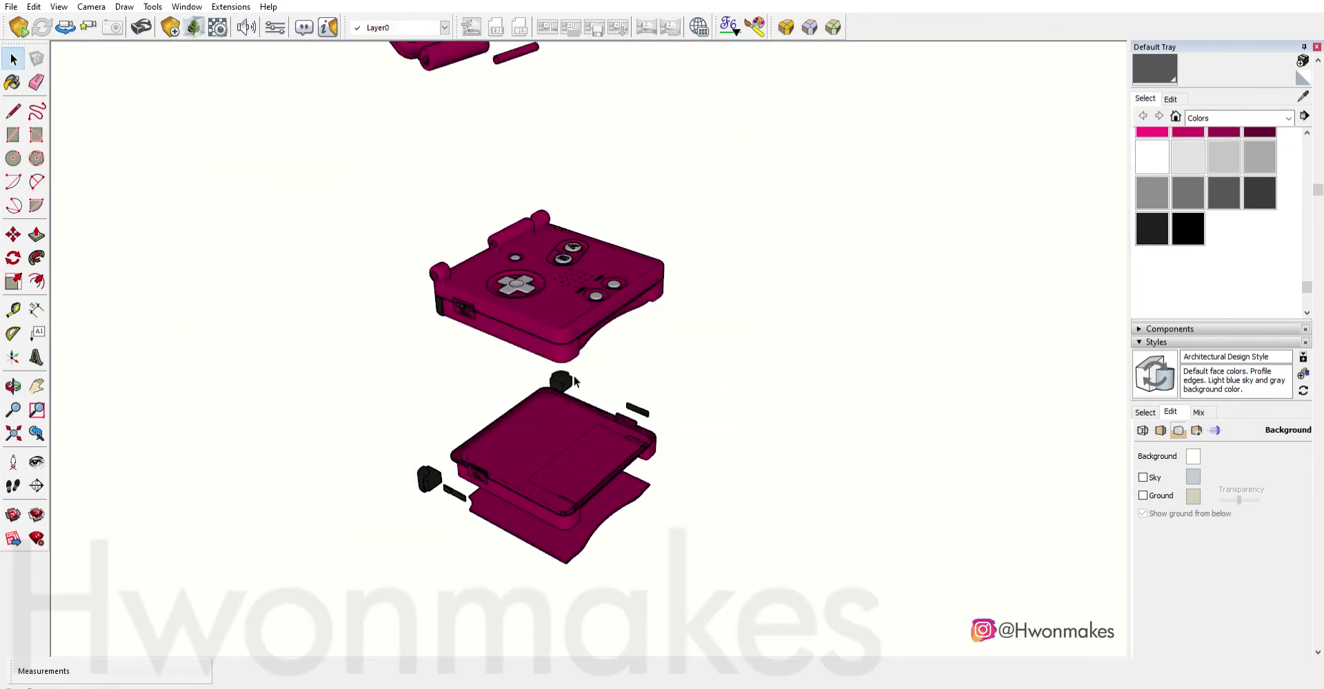
{"action": "key", "text": "space"}
{"action": "left_click", "coordinate": [524, 245]}
{"action": "scroll", "coordinate": [524, 245], "scroll_direction": "up", "scroll_amount": 2}
{"action": "scroll", "coordinate": [469, 151], "scroll_direction": "down", "scroll_amount": 1}
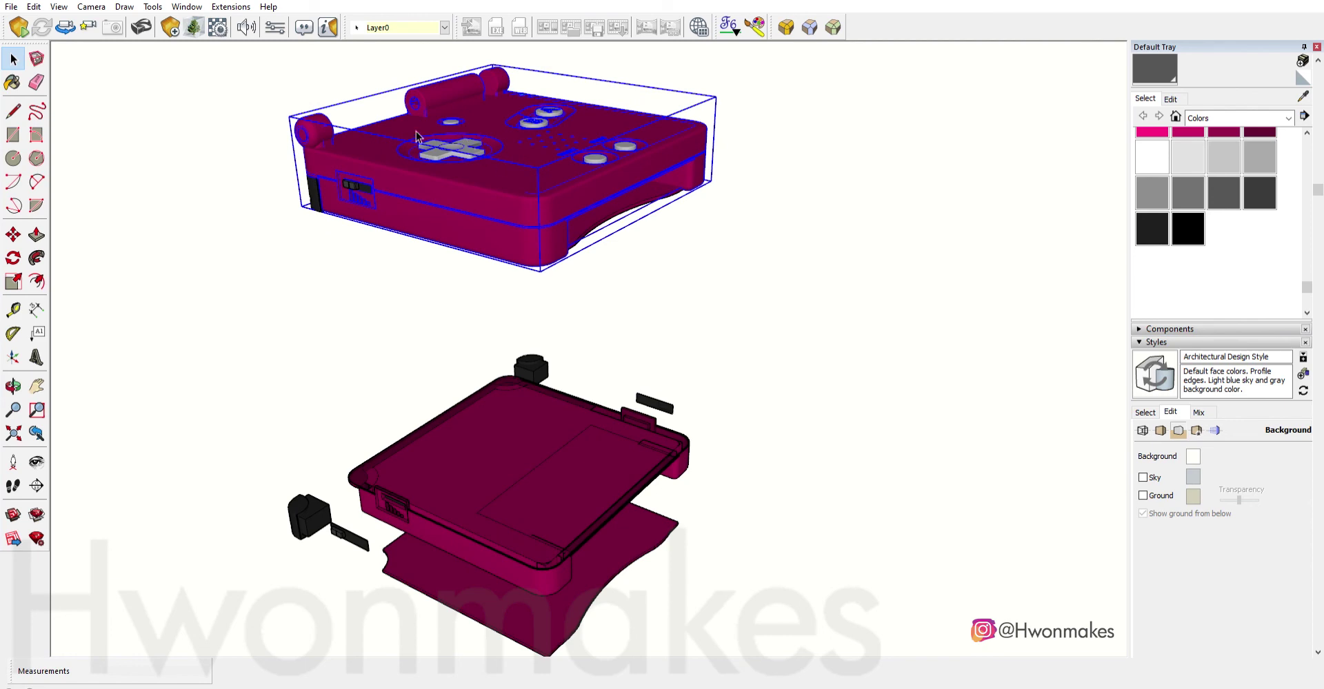
{"action": "scroll", "coordinate": [416, 137], "scroll_direction": "up", "scroll_amount": 2}
{"action": "key", "text": "m"}
{"action": "scroll", "coordinate": [499, 208], "scroll_direction": "down", "scroll_amount": 3}
{"action": "scroll", "coordinate": [641, 301], "scroll_direction": "down", "scroll_amount": 2}
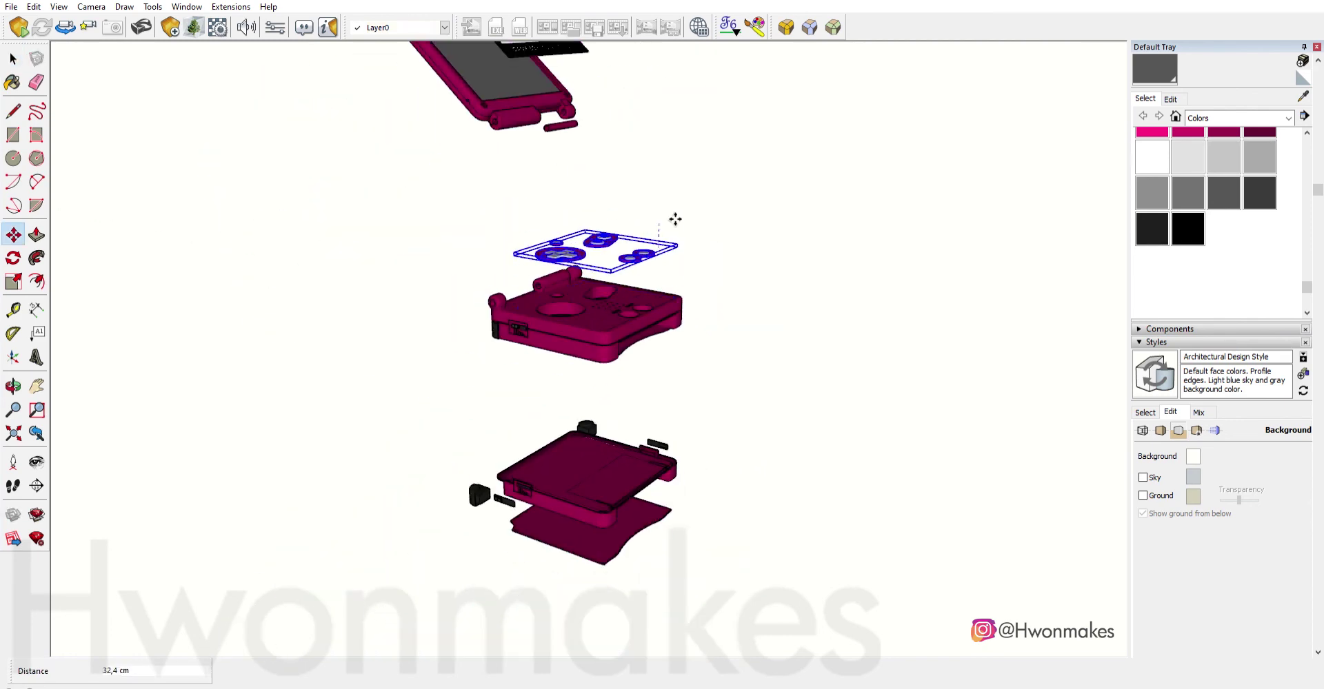
{"action": "scroll", "coordinate": [594, 242], "scroll_direction": "up", "scroll_amount": 2}
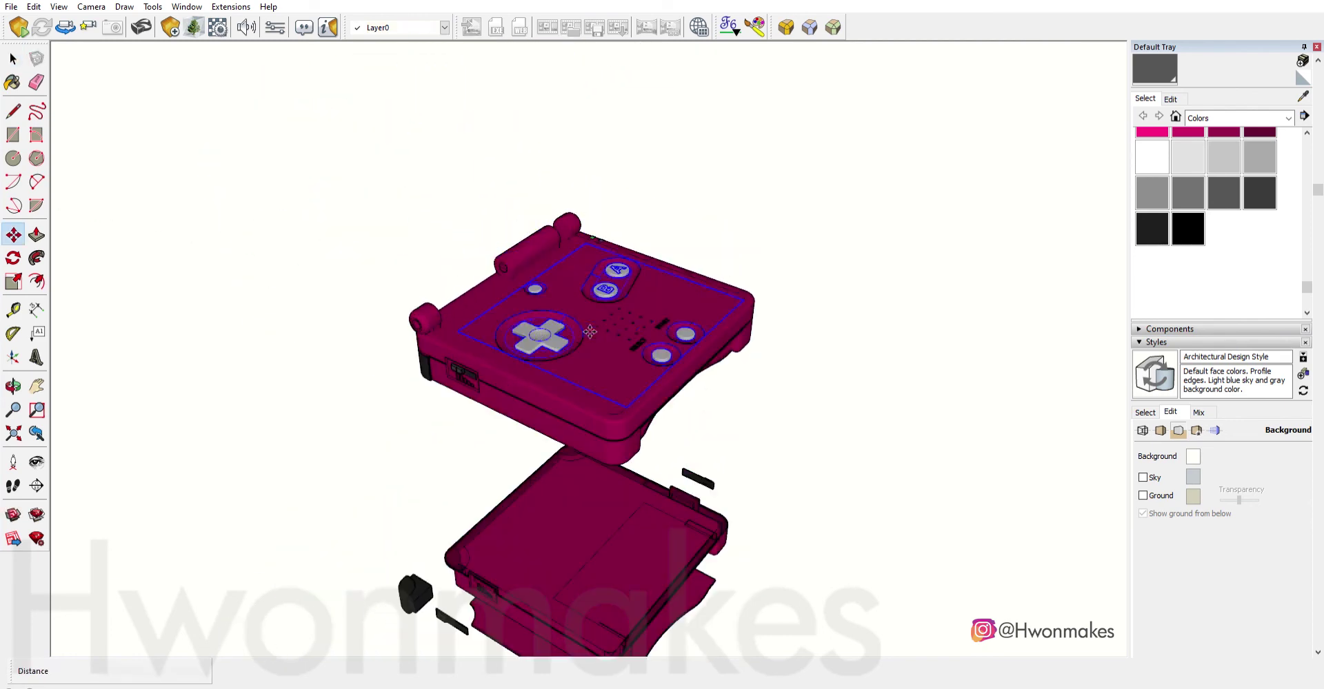
{"action": "scroll", "coordinate": [552, 334], "scroll_direction": "up", "scroll_amount": 2}
{"action": "left_click", "coordinate": [640, 279], "text": "ctrl"}
{"action": "left_click", "coordinate": [535, 278], "text": "ctrl"}
{"action": "key", "text": "m"}
{"action": "middle_click_drag", "start_coordinate": [750, 384], "coordinate": [561, 260]}
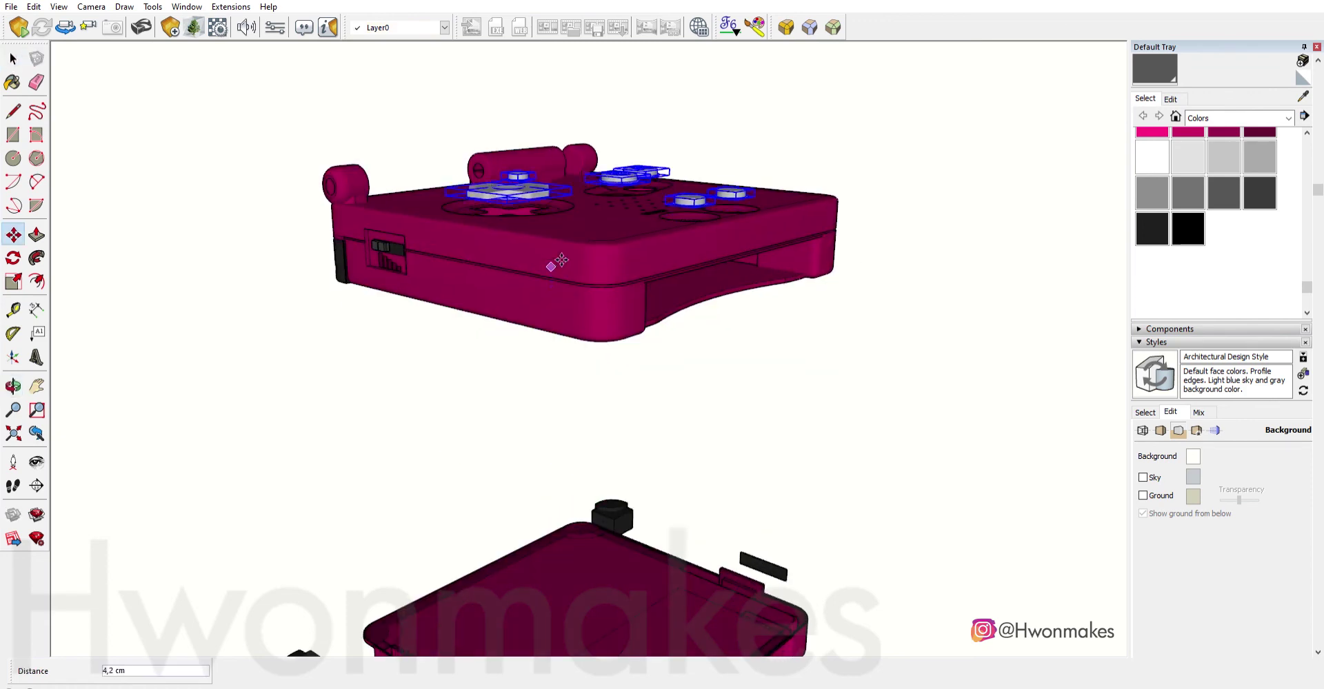
{"action": "middle_click_drag", "start_coordinate": [535, 216], "coordinate": [453, 357]}
{"action": "key", "text": "space"}
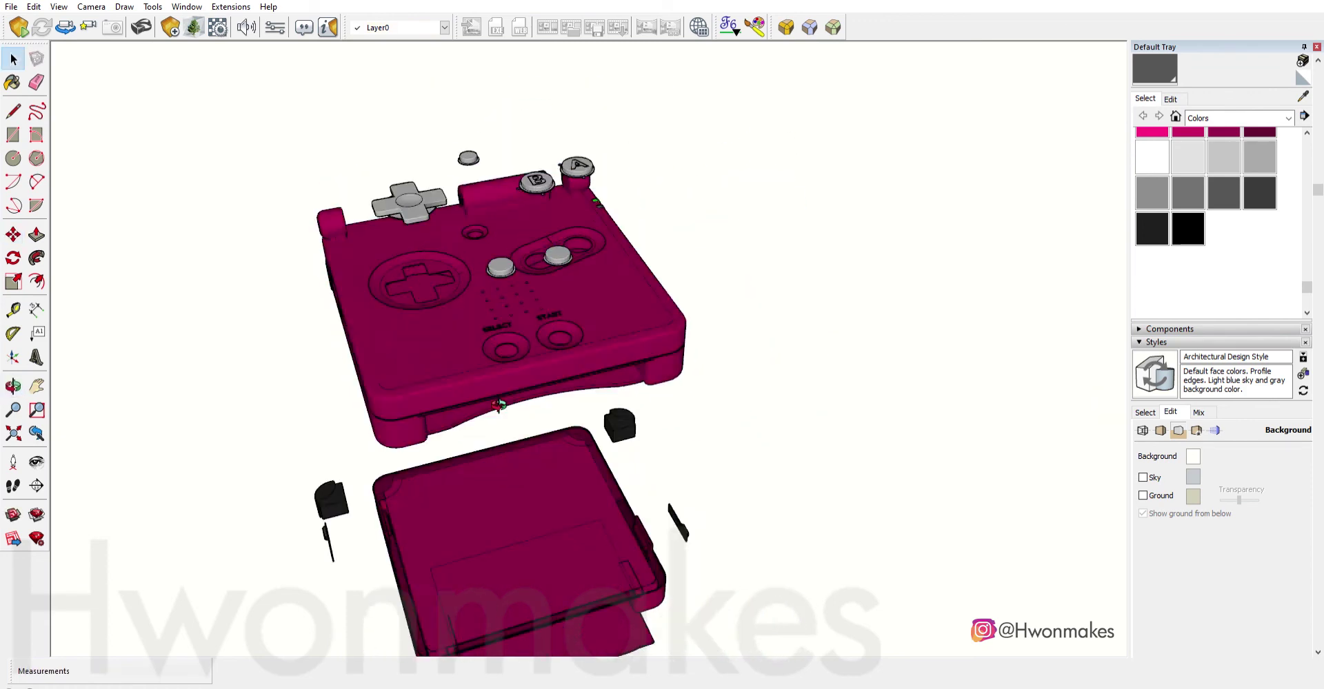
{"action": "scroll", "coordinate": [668, 155], "scroll_direction": "up", "scroll_amount": 5}
{"action": "scroll", "coordinate": [668, 155], "scroll_direction": "down", "scroll_amount": 5}
{"action": "middle_click_drag", "start_coordinate": [726, 243], "coordinate": [693, 205]}
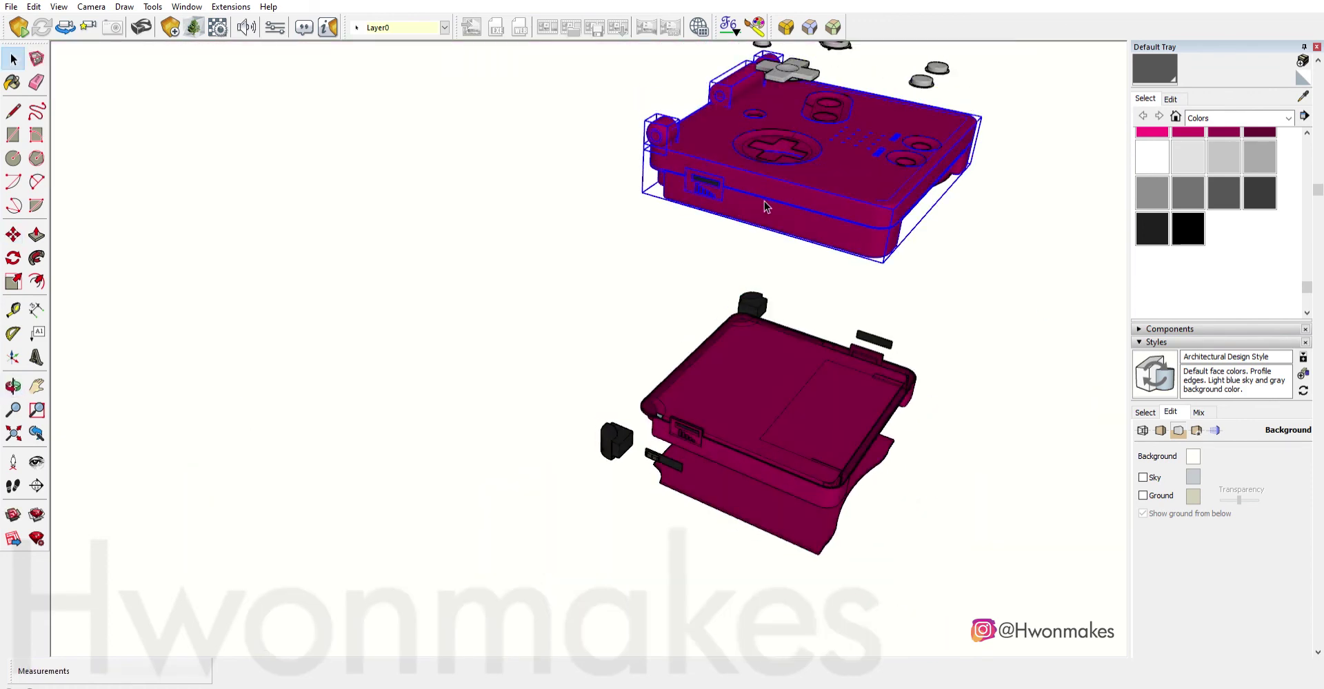
{"action": "scroll", "coordinate": [781, 215], "scroll_direction": "up", "scroll_amount": 2}
{"action": "mouse_move", "coordinate": [787, 219]}
{"action": "middle_mouse_down"}
{"action": "mouse_move", "coordinate": [654, 260]}
{"action": "mouse_move", "coordinate": [912, 283]}
{"action": "middle_mouse_up"}
{"action": "triple_click", "coordinate": [676, 268]}
{"action": "key", "text": "F2"}
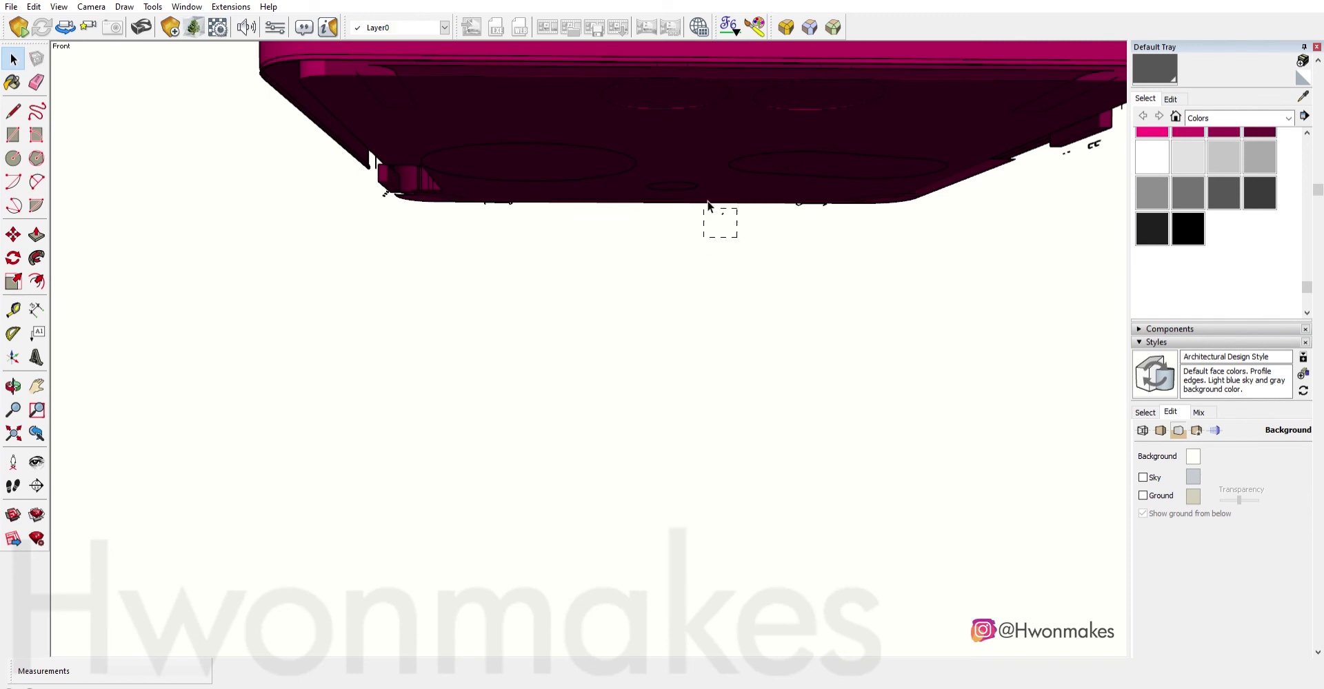
{"action": "scroll", "coordinate": [708, 205], "scroll_direction": "up", "scroll_amount": 3}
{"action": "scroll", "coordinate": [927, 168], "scroll_direction": "up", "scroll_amount": 2}
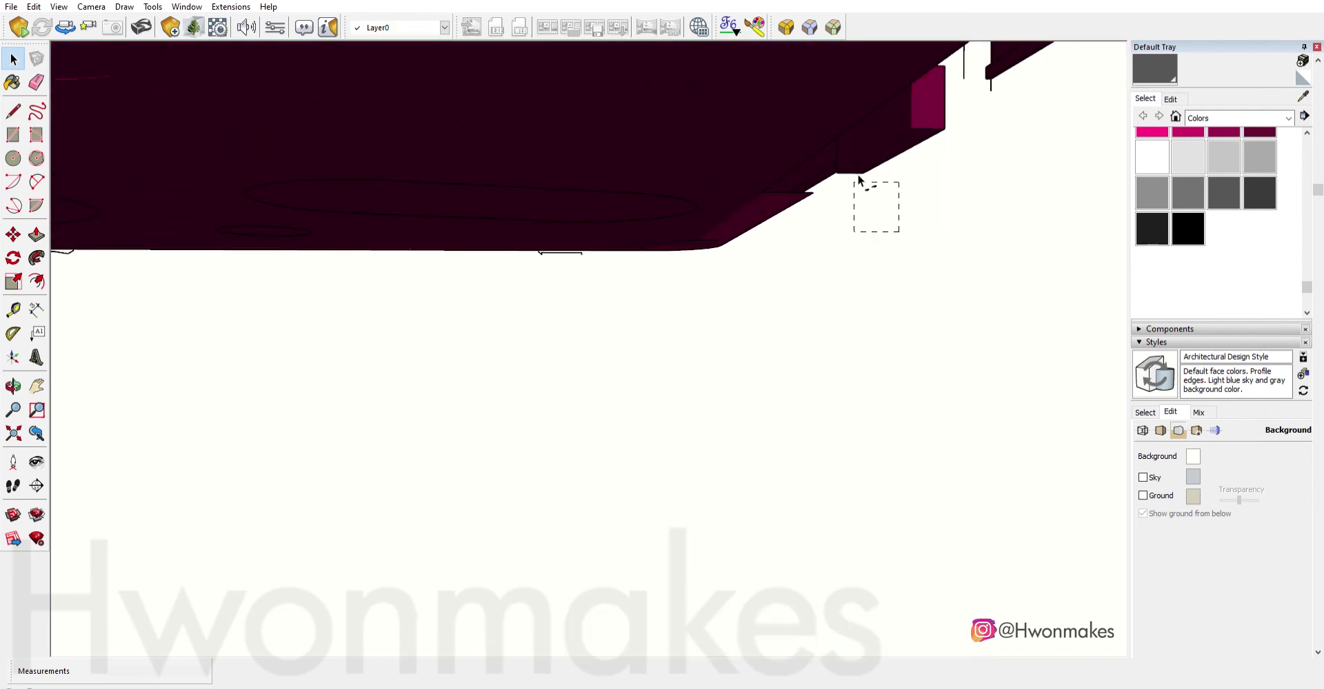
{"action": "scroll", "coordinate": [859, 180], "scroll_direction": "down", "scroll_amount": 3}
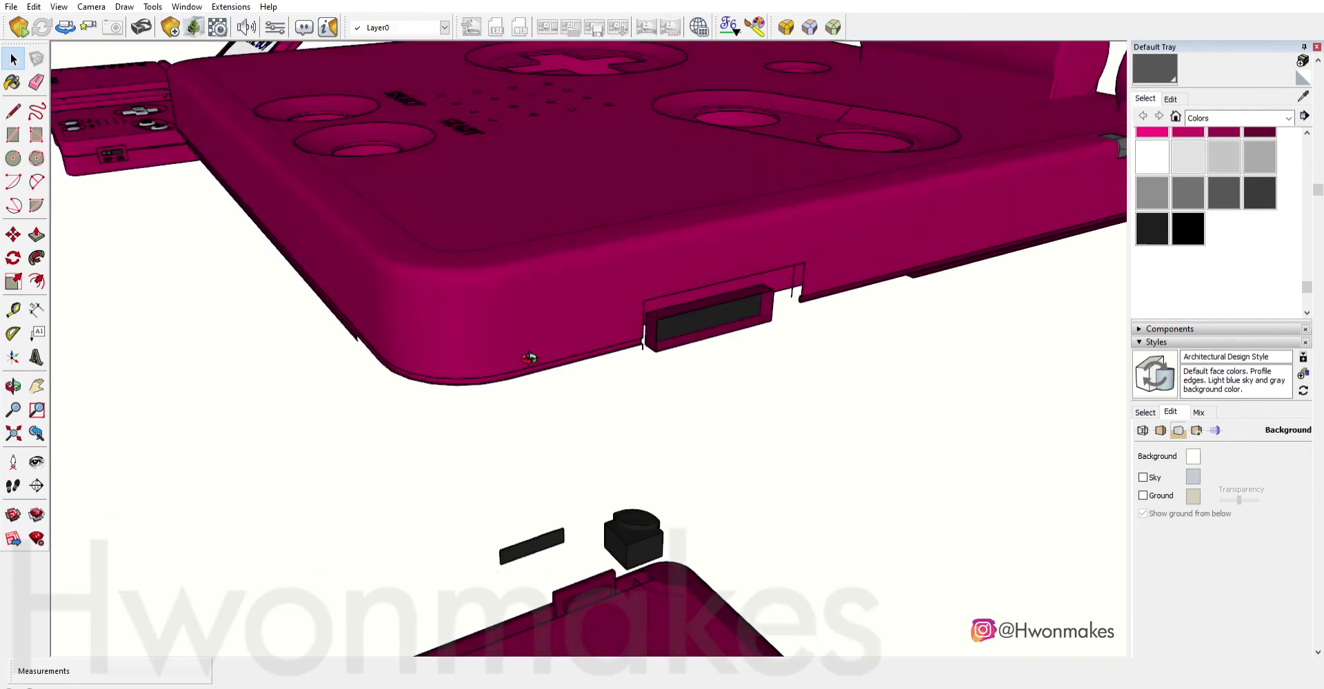
{"action": "scroll", "coordinate": [673, 348], "scroll_direction": "up", "scroll_amount": 3}
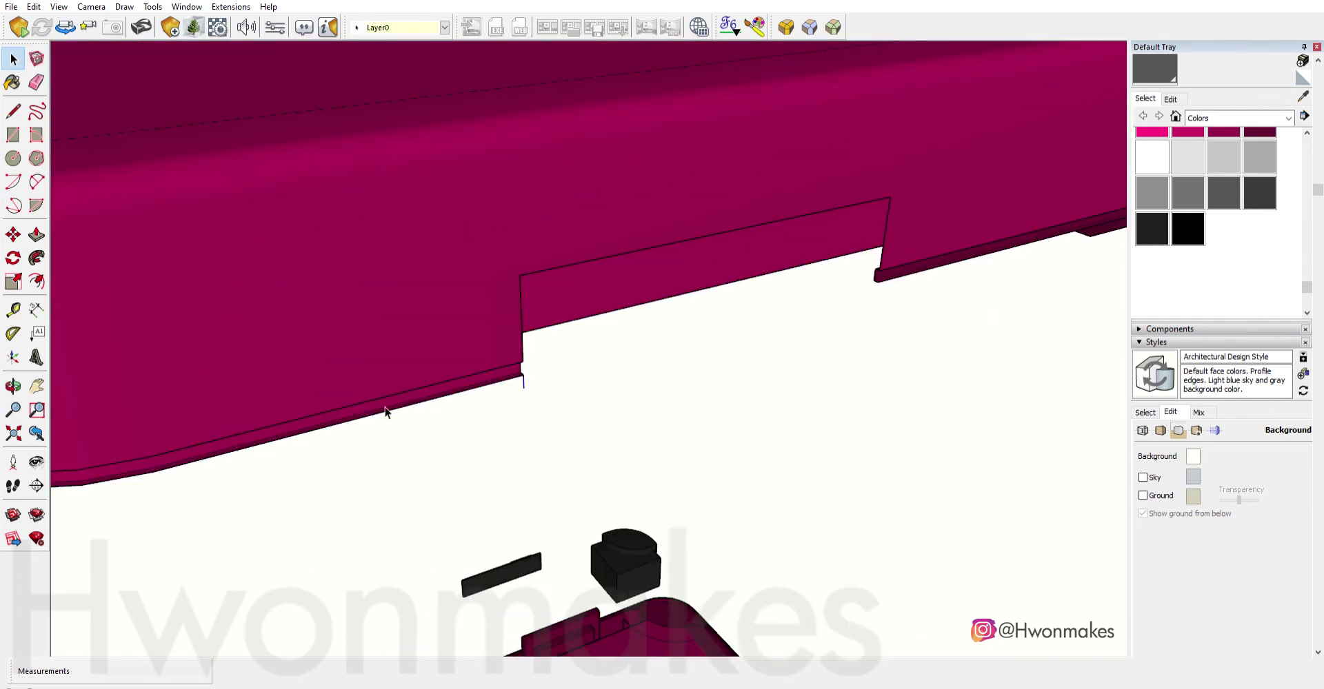
{"action": "scroll", "coordinate": [784, 498], "scroll_direction": "down", "scroll_amount": 2}
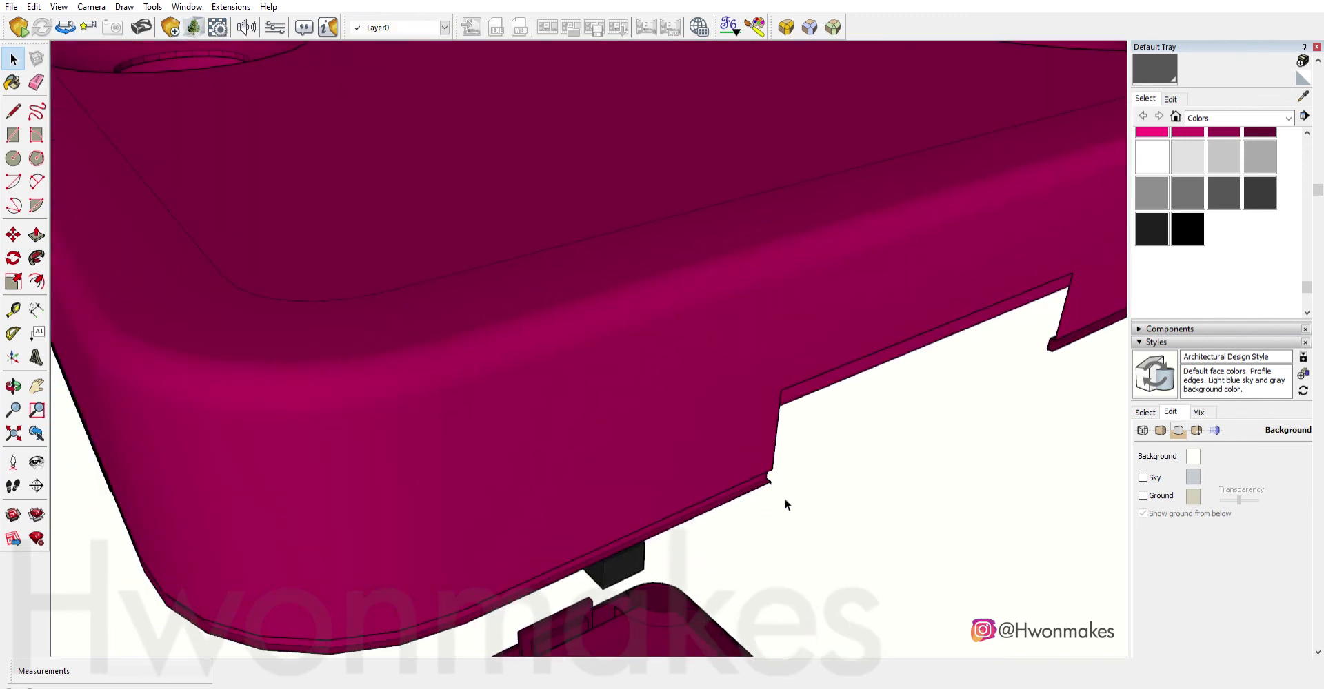
{"action": "scroll", "coordinate": [784, 497], "scroll_direction": "down", "scroll_amount": 5}
{"action": "scroll", "coordinate": [655, 267], "scroll_direction": "up", "scroll_amount": 5}
{"action": "scroll", "coordinate": [488, 159], "scroll_direction": "up", "scroll_amount": 2}
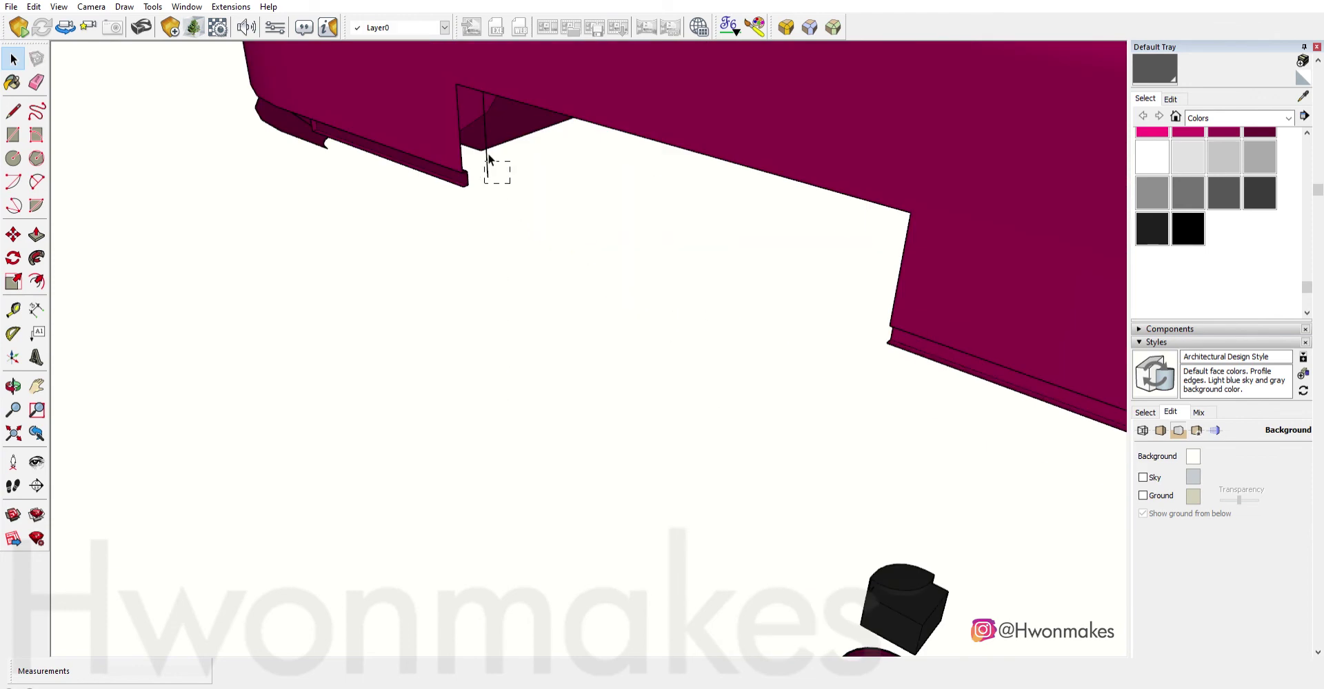
{"action": "scroll", "coordinate": [489, 159], "scroll_direction": "down", "scroll_amount": 5}
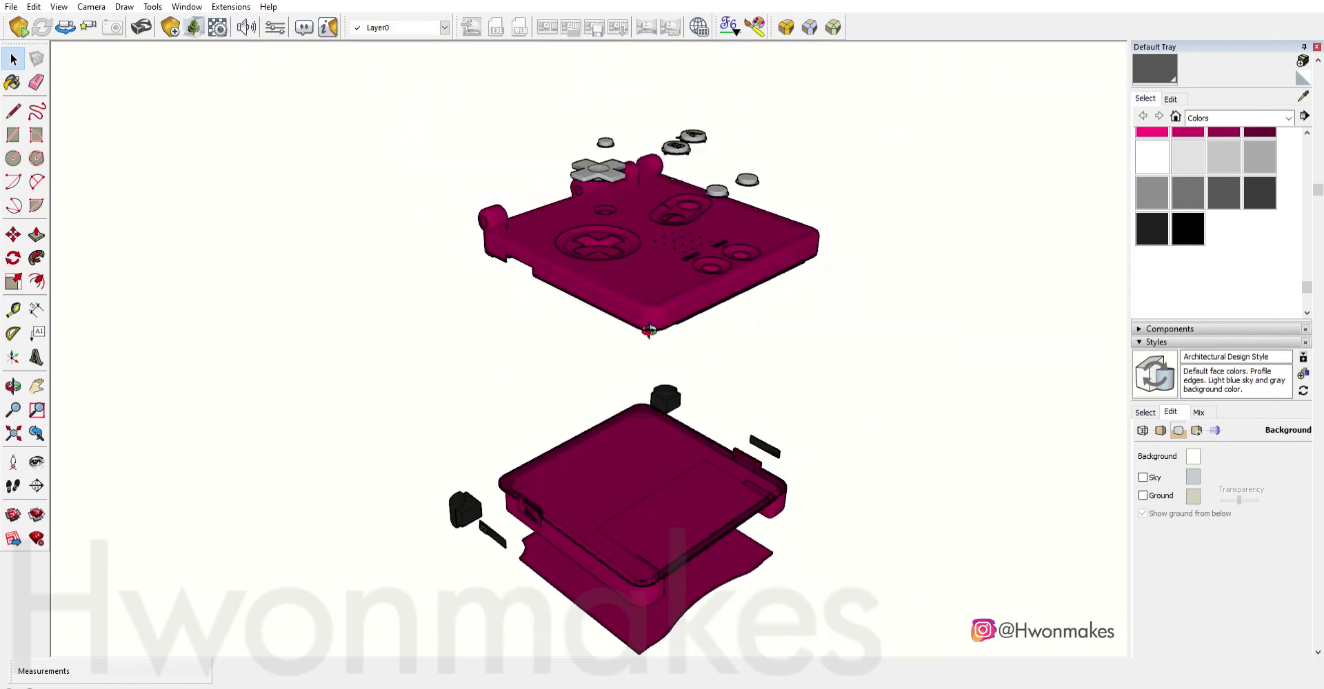
{"action": "scroll", "coordinate": [754, 388], "scroll_direction": "down", "scroll_amount": 2}
{"action": "middle_click_drag", "start_coordinate": [755, 388], "coordinate": [557, 251]}
{"action": "scroll", "coordinate": [844, 378], "scroll_direction": "up", "scroll_amount": 1}
Move the middle button plate down by 8 along the blue axis.
{"action": "left_click", "coordinate": [674, 296]}
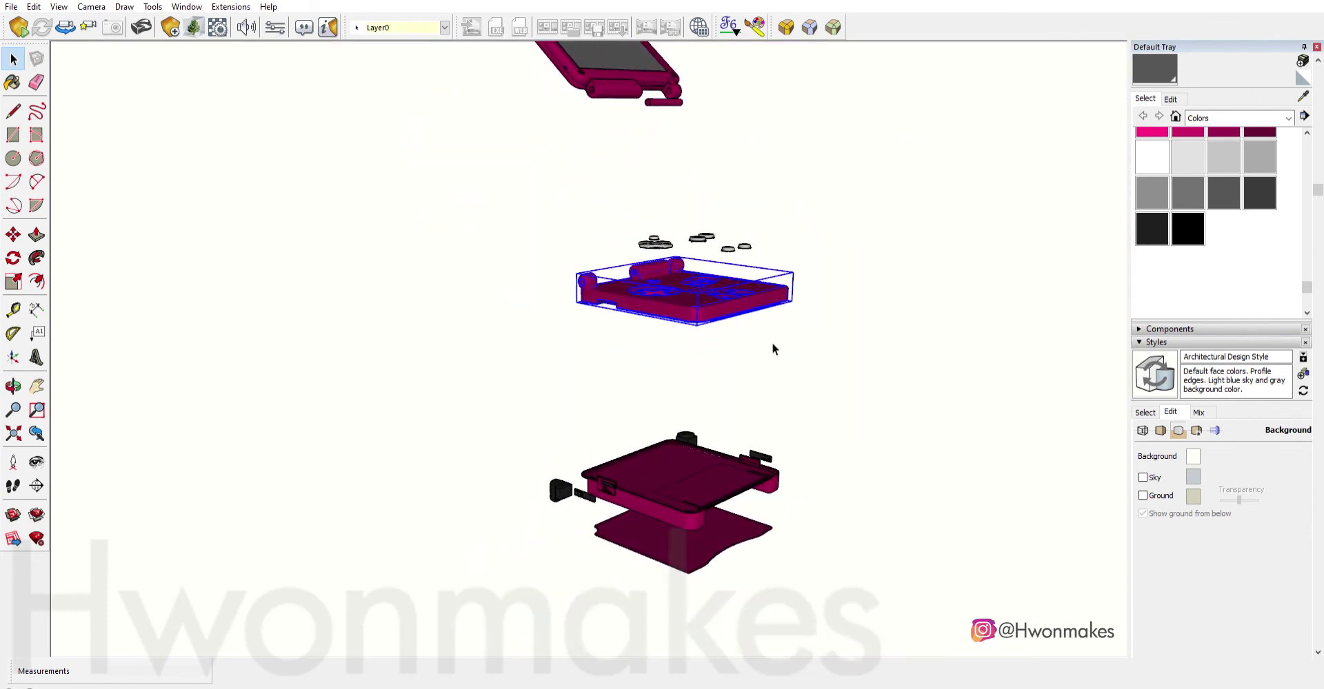
{"action": "middle_click_drag", "start_coordinate": [773, 347], "coordinate": [731, 373]}
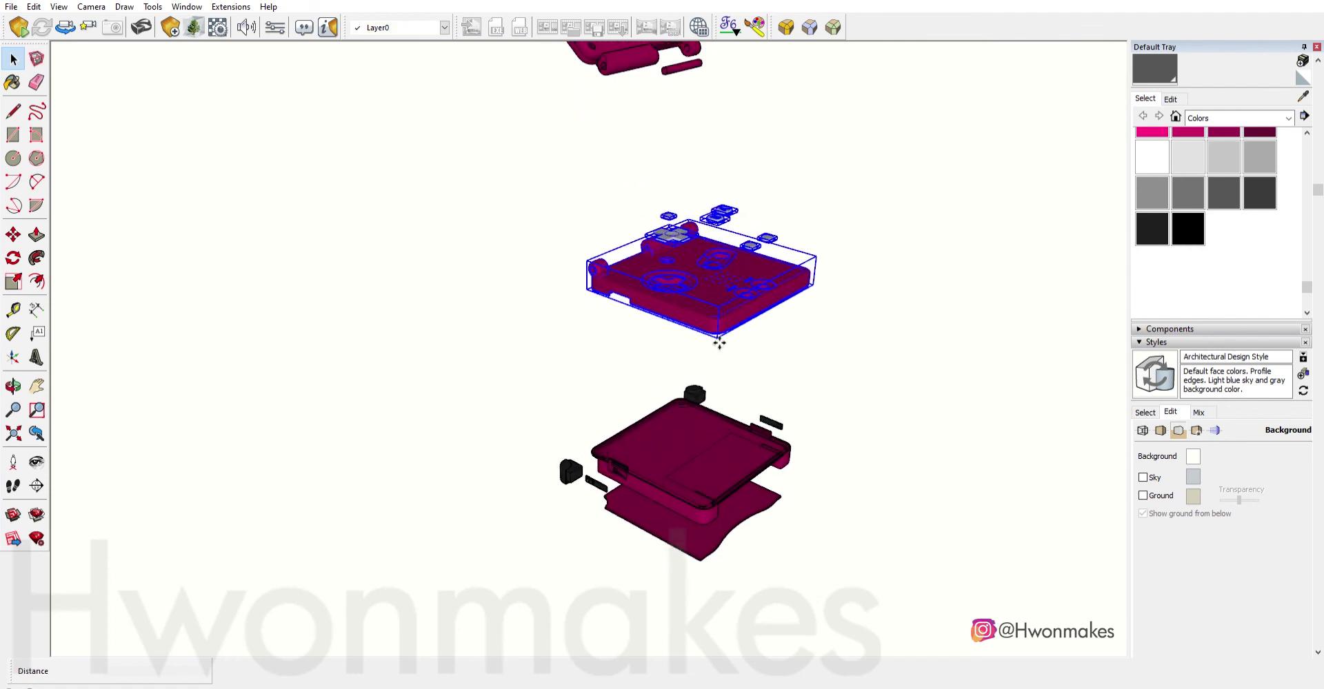
{"action": "key", "text": "m"}
{"action": "left_click", "coordinate": [721, 365]}
{"action": "key", "text": "Return"}
{"action": "scroll", "coordinate": [718, 439], "scroll_direction": "up", "scroll_amount": 3}
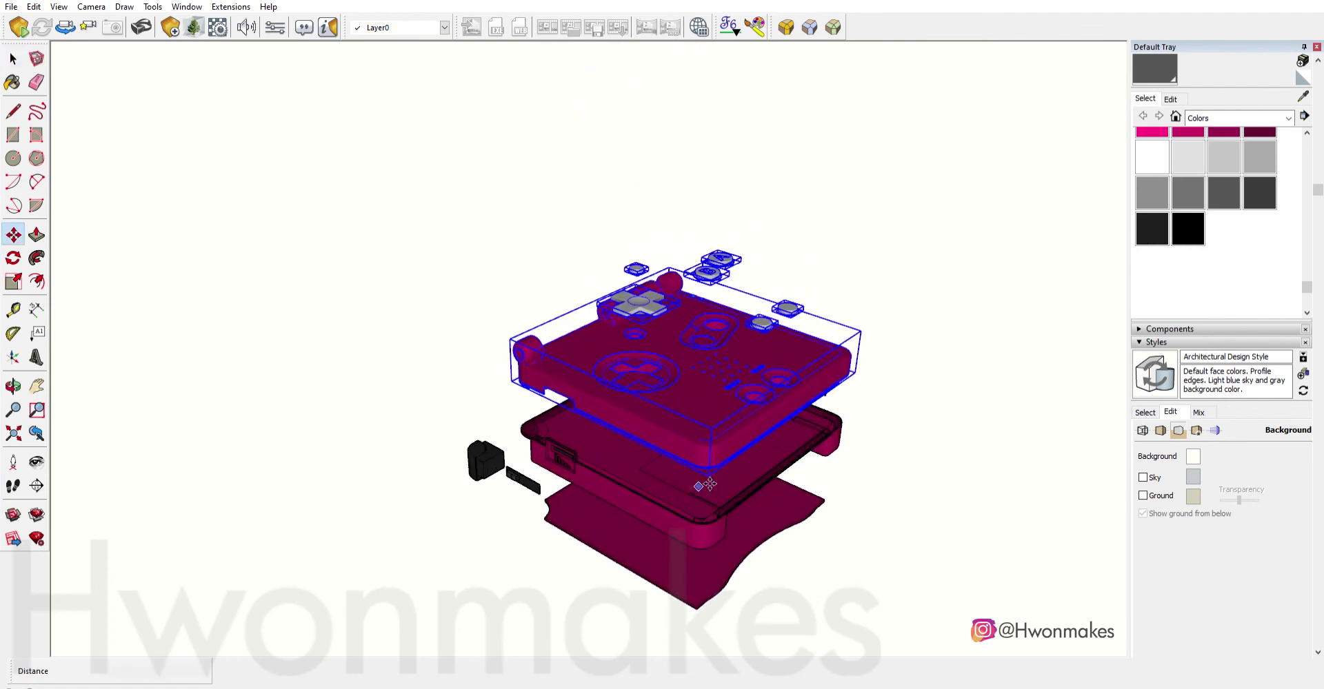
{"action": "scroll", "coordinate": [690, 414], "scroll_direction": "down", "scroll_amount": 2}
{"action": "scroll", "coordinate": [675, 393], "scroll_direction": "up", "scroll_amount": 2}
{"action": "middle_click_drag", "start_coordinate": [676, 386], "coordinate": [658, 365]}
{"action": "scroll", "coordinate": [857, 417], "scroll_direction": "down", "scroll_amount": 3}
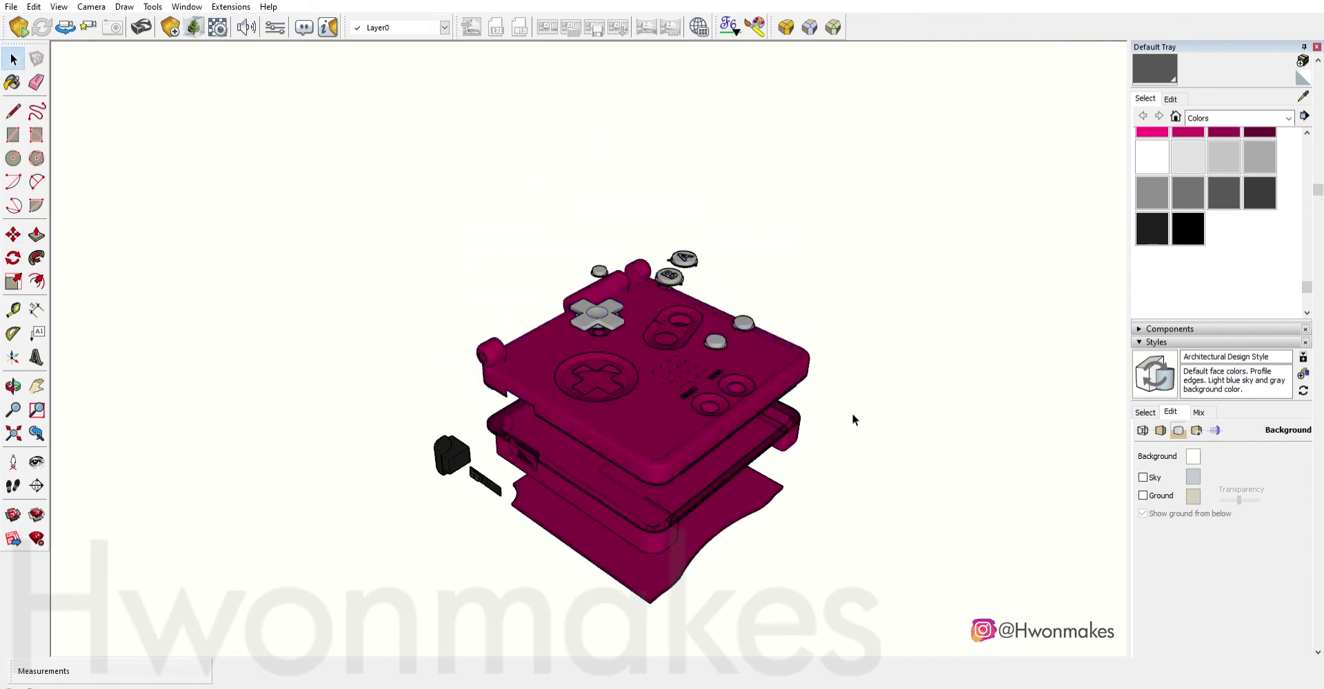
Move the screen half 100 closer to the console body.
{"action": "key", "text": "space"}
{"action": "left_click_drag", "start_coordinate": [792, 243], "coordinate": [620, 53]}
{"action": "key", "text": "m"}
{"action": "left_click", "coordinate": [808, 162]}
{"action": "type", "text": "100"}
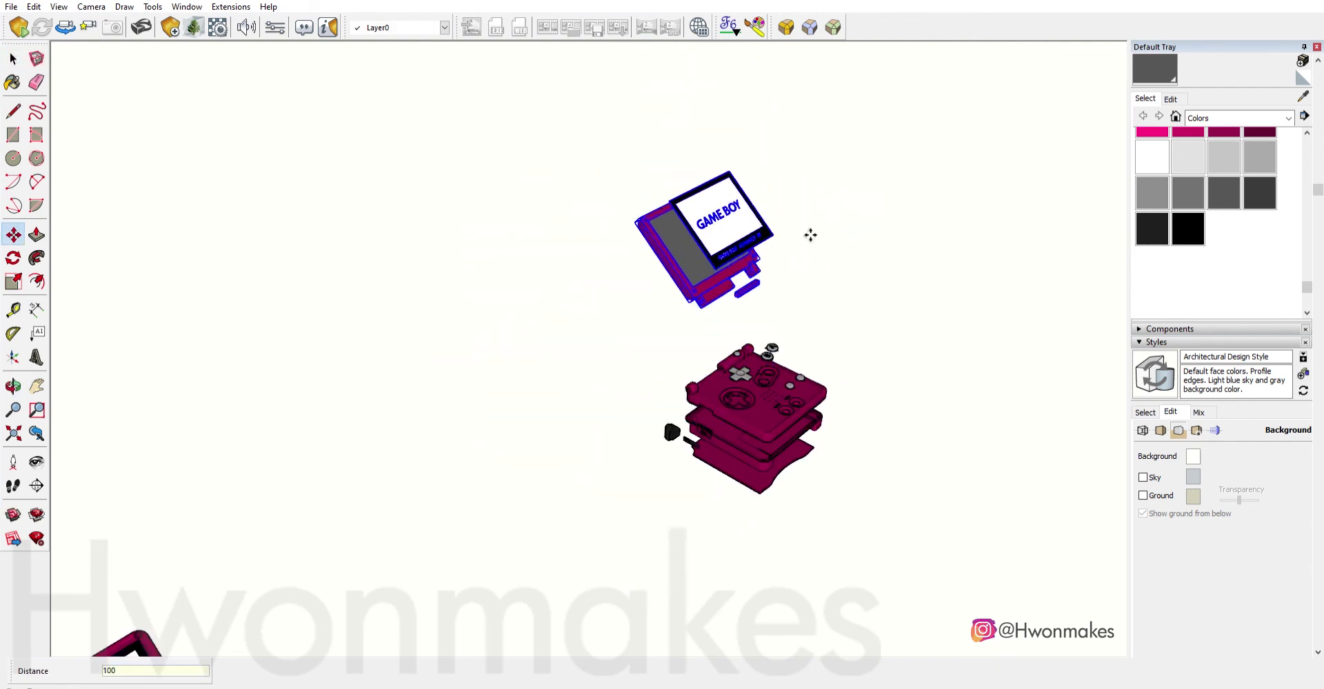
{"action": "key", "text": "Return"}
{"action": "scroll", "coordinate": [810, 235], "scroll_direction": "up", "scroll_amount": 2}
{"action": "left_click", "coordinate": [699, 371]}
{"action": "middle_click_drag", "start_coordinate": [698, 371], "coordinate": [818, 515]}
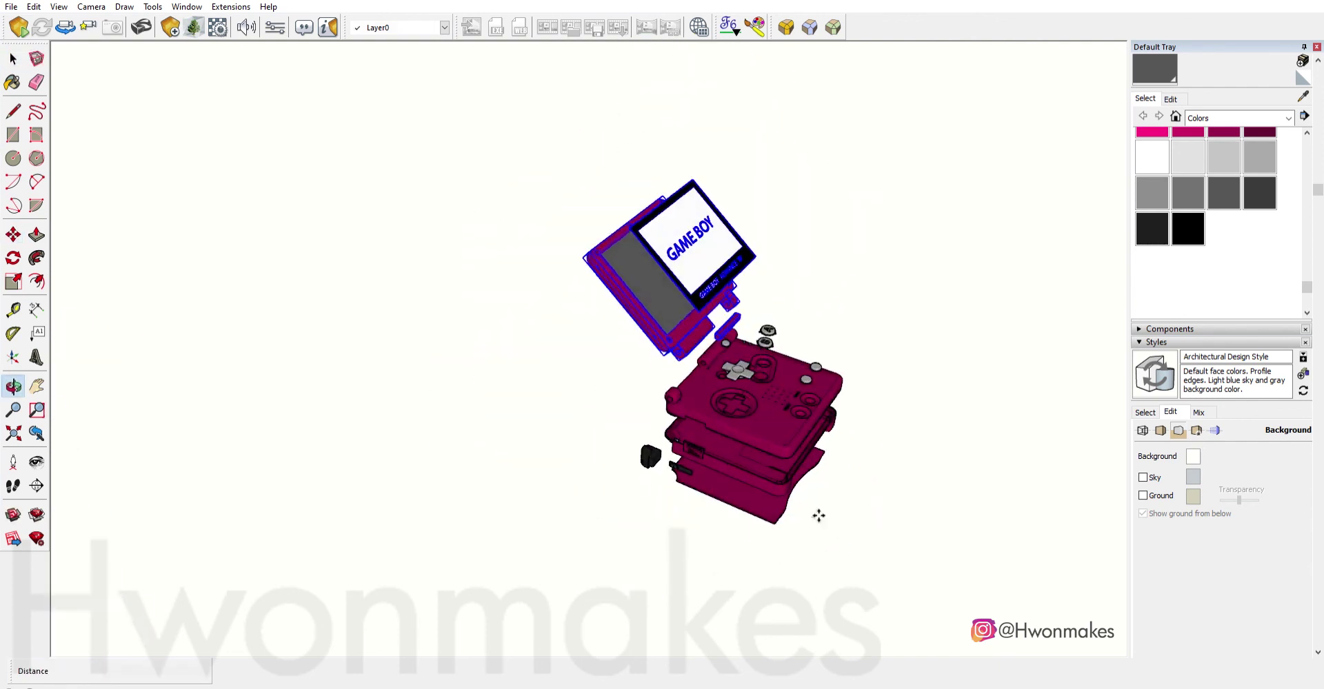
{"action": "scroll", "coordinate": [818, 515], "scroll_direction": "up", "scroll_amount": 2}
{"action": "scroll", "coordinate": [752, 459], "scroll_direction": "down", "scroll_amount": 2}
Move the lower shell parts together by 15.
{"action": "key", "text": "space"}
{"action": "scroll", "coordinate": [735, 467], "scroll_direction": "up", "scroll_amount": 2}
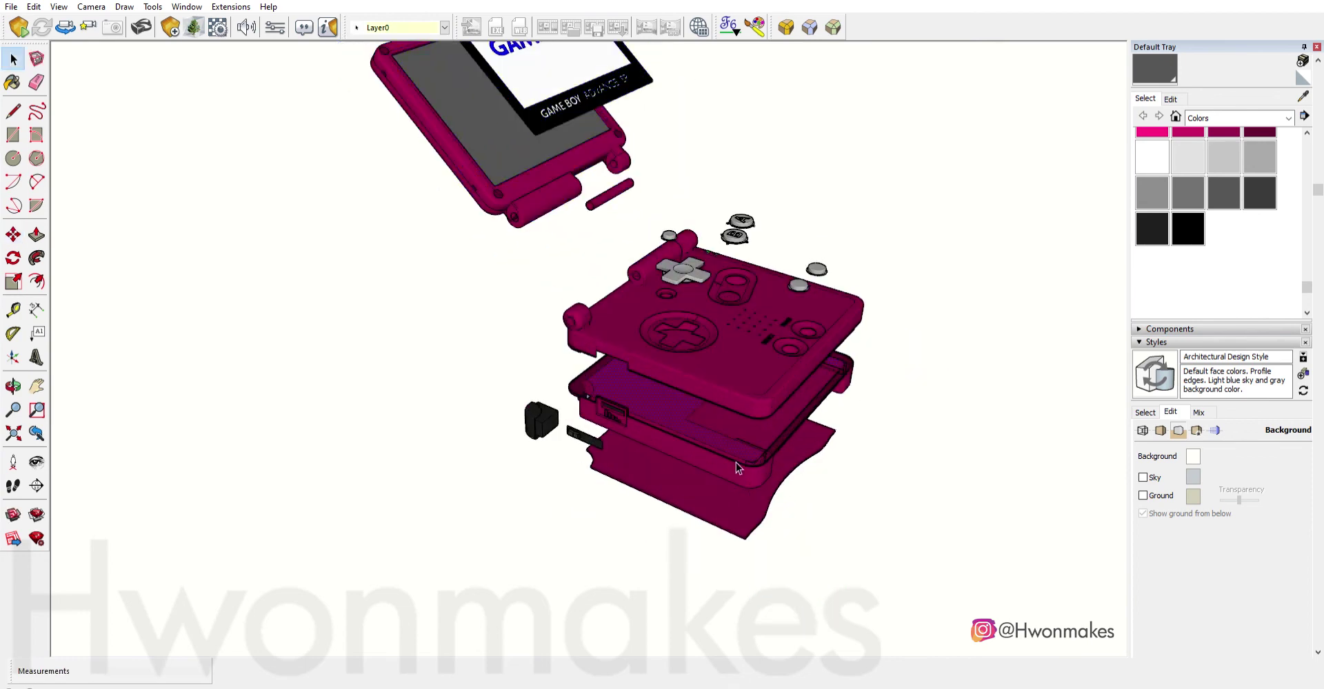
{"action": "scroll", "coordinate": [717, 433], "scroll_direction": "down", "scroll_amount": 2}
{"action": "left_click_drag", "start_coordinate": [524, 359], "coordinate": [793, 508]}
{"action": "scroll", "coordinate": [793, 508], "scroll_direction": "up", "scroll_amount": 2}
{"action": "scroll", "coordinate": [819, 509], "scroll_direction": "up", "scroll_amount": 2}
{"action": "key", "text": "m"}
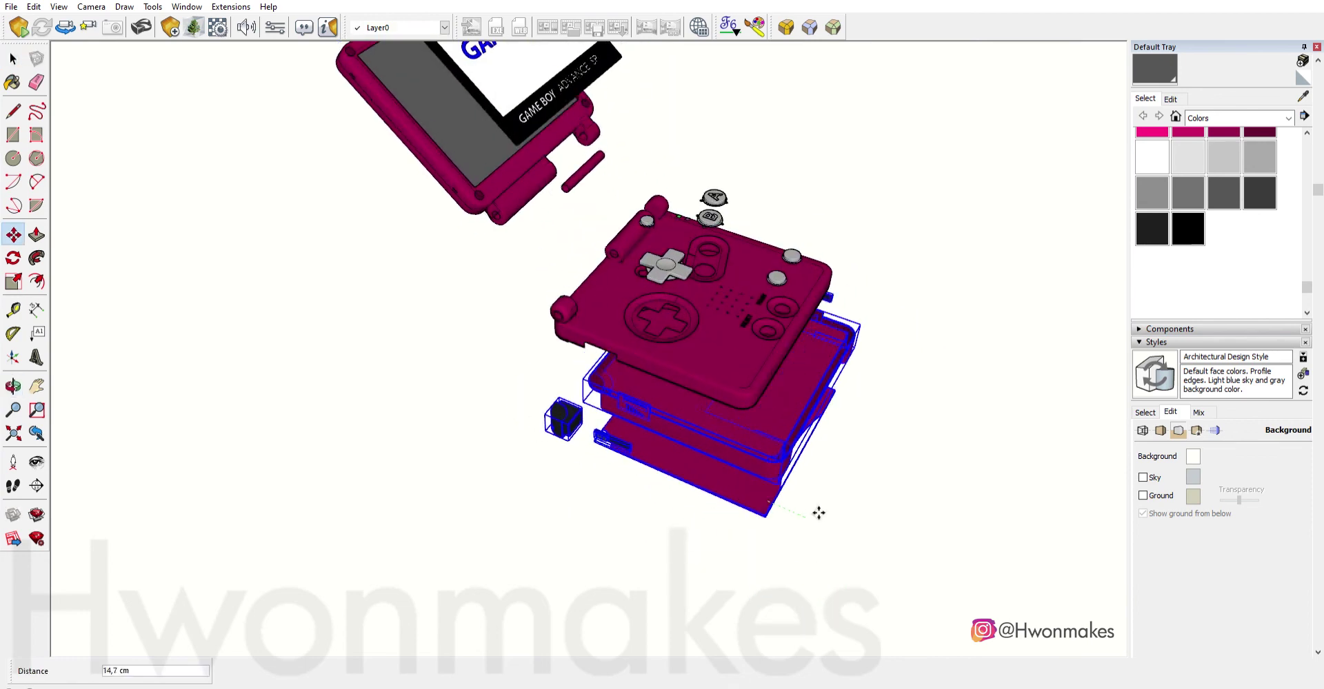
{"action": "left_click", "coordinate": [627, 295]}
{"action": "type", "text": "15"}
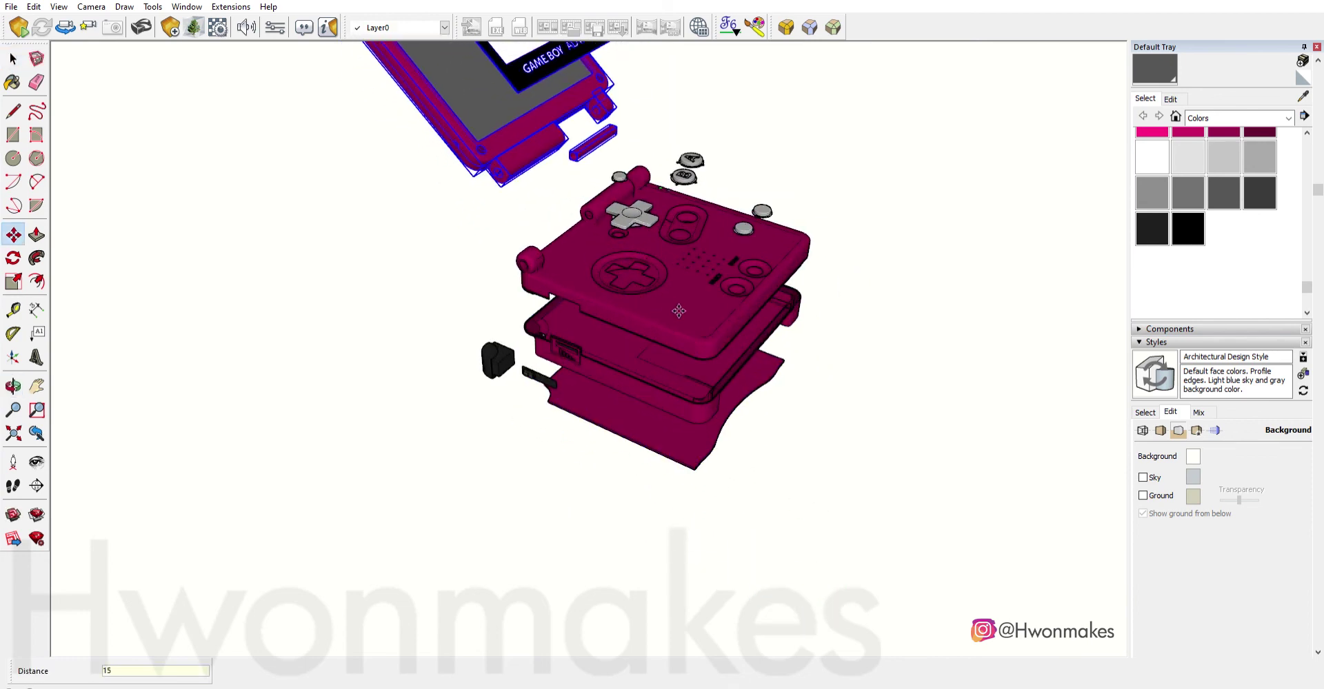
{"action": "key", "text": "Return"}
Move the upper screen half lower in the exploded stack.
{"action": "middle_click_drag", "start_coordinate": [678, 312], "coordinate": [657, 258]}
{"action": "key", "text": "space"}
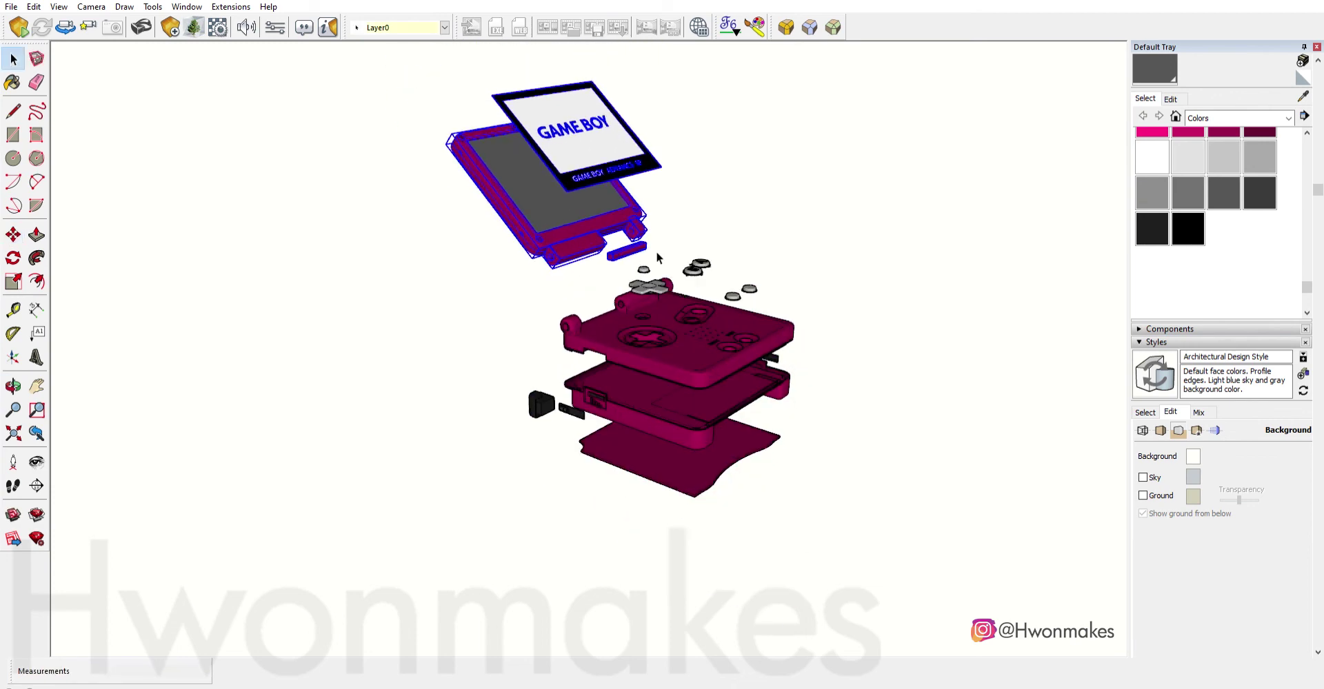
{"action": "left_click_drag", "start_coordinate": [625, 259], "coordinate": [525, 177]}
{"action": "key", "text": "m"}
{"action": "left_click", "coordinate": [507, 164]}
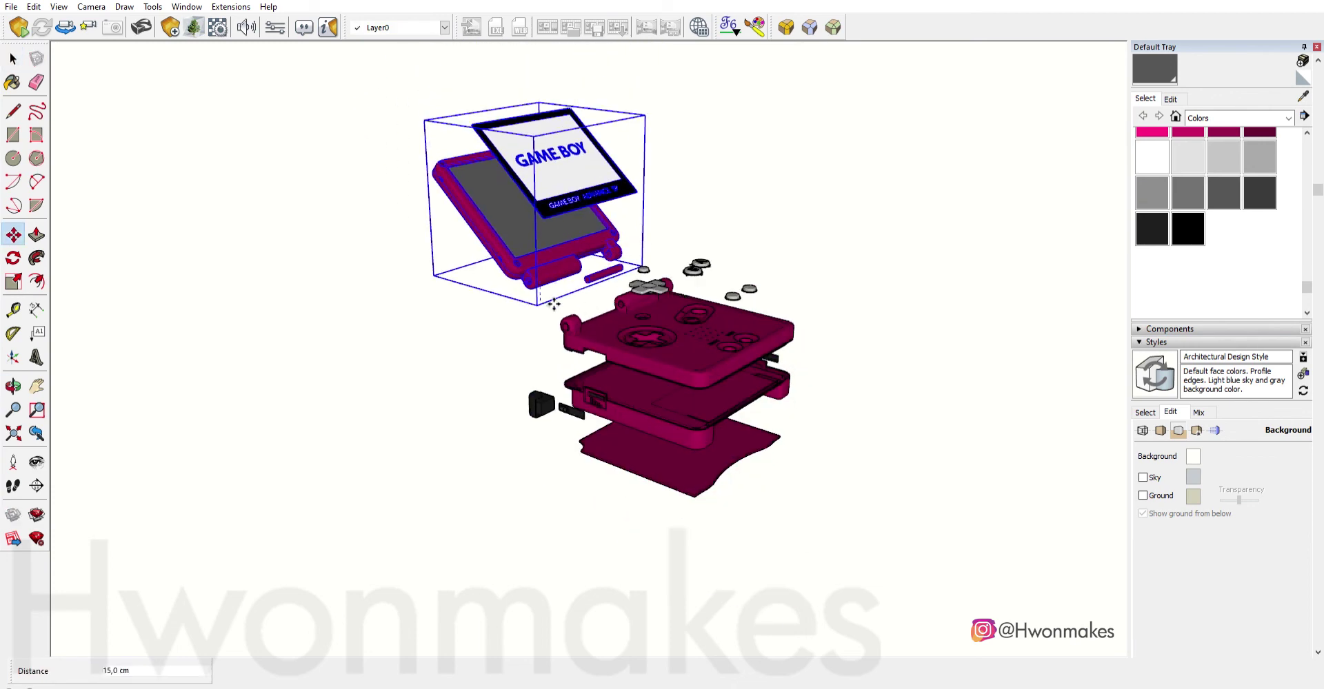
{"action": "scroll", "coordinate": [573, 303], "scroll_direction": "up", "scroll_amount": 2}
{"action": "scroll", "coordinate": [572, 303], "scroll_direction": "up", "scroll_amount": 3}
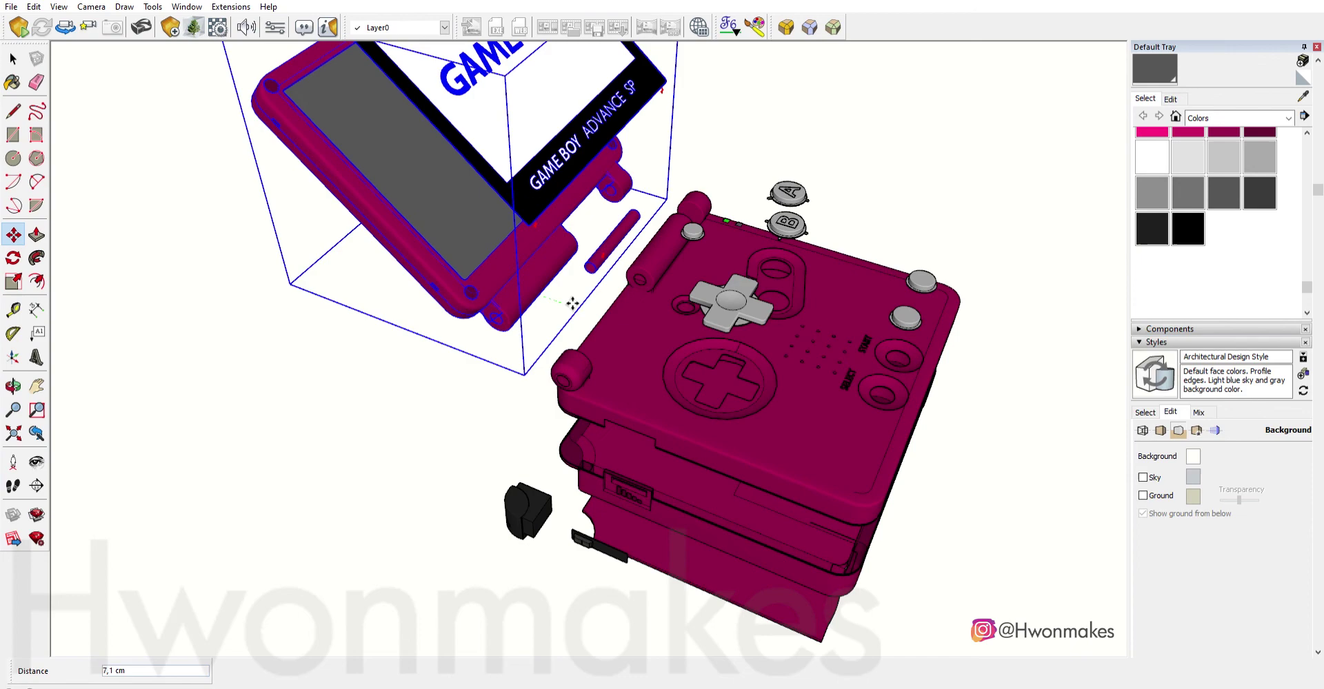
Inside the screen half group, align the hinge bar with the hinge and lengthen it.
{"action": "double_click", "coordinate": [602, 254]}
{"action": "scroll", "coordinate": [676, 290], "scroll_direction": "up", "scroll_amount": 2}
{"action": "key", "text": "m"}
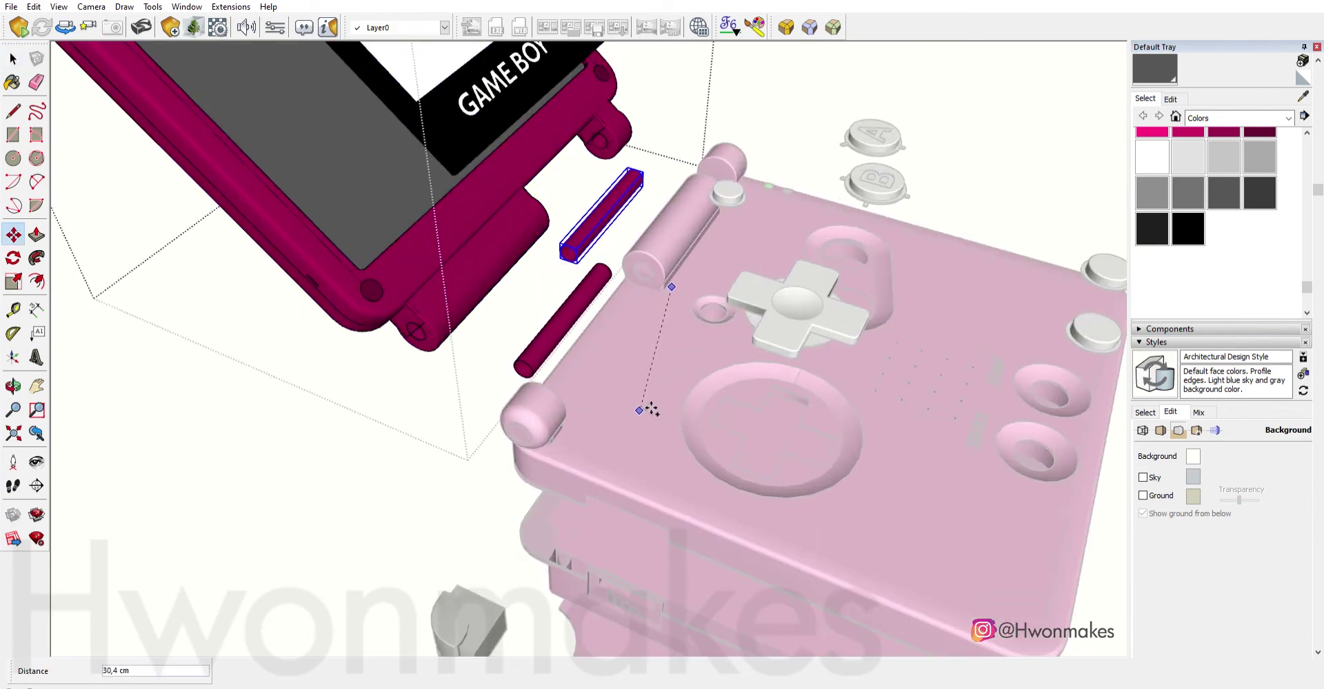
{"action": "left_click", "coordinate": [650, 410]}
{"action": "middle_click_drag", "start_coordinate": [650, 410], "coordinate": [529, 359]}
{"action": "left_click", "coordinate": [422, 418]}
{"action": "scroll", "coordinate": [422, 418], "scroll_direction": "down", "scroll_amount": 5}
{"action": "mouse_move", "coordinate": [423, 418]}
{"action": "middle_mouse_down"}
{"action": "mouse_move", "coordinate": [552, 367]}
{"action": "mouse_move", "coordinate": [701, 409]}
{"action": "middle_mouse_up"}
{"action": "scroll", "coordinate": [552, 366], "scroll_direction": "up", "scroll_amount": 6}
{"action": "scroll", "coordinate": [701, 409], "scroll_direction": "down", "scroll_amount": 3}
Leave the group, frame the whole exploded console and save it as Scene 1.
{"action": "key", "text": "space"}
{"action": "left_click", "coordinate": [689, 303]}
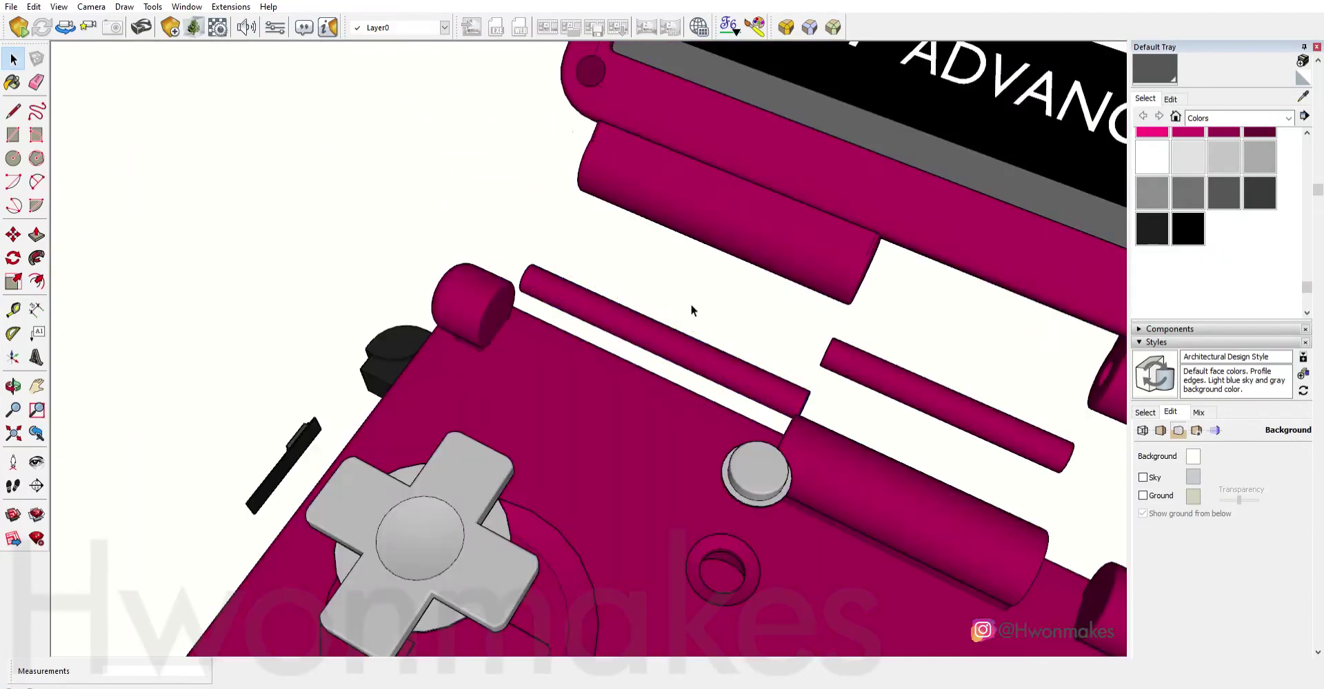
{"action": "scroll", "coordinate": [689, 303], "scroll_direction": "down", "scroll_amount": 3}
{"action": "scroll", "coordinate": [755, 291], "scroll_direction": "down", "scroll_amount": 2}
{"action": "mouse_move", "coordinate": [755, 291]}
{"action": "middle_mouse_down"}
{"action": "mouse_move", "coordinate": [715, 408]}
{"action": "mouse_move", "coordinate": [709, 366]}
{"action": "middle_mouse_up"}
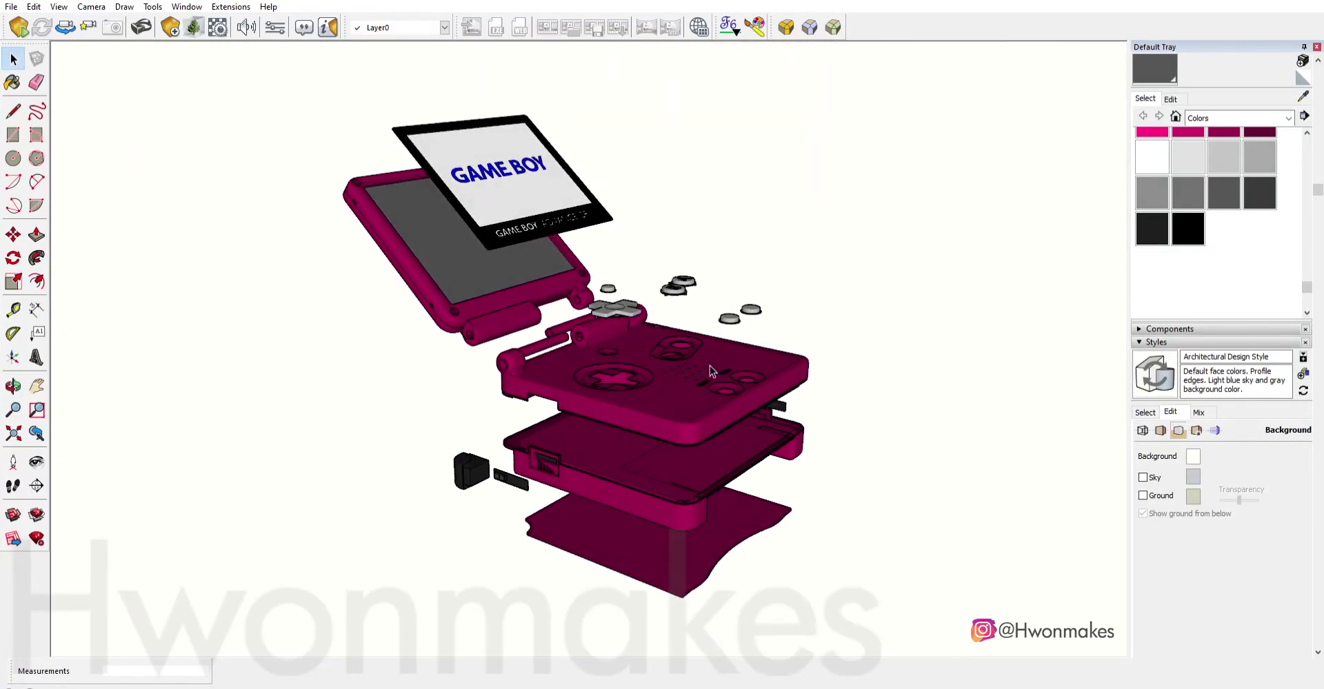
{"action": "scroll", "coordinate": [709, 366], "scroll_direction": "down", "scroll_amount": 2}
{"action": "key", "text": "ctrl+shift+s"}
Move the closed Game Boy next to the open one.
{"action": "scroll", "coordinate": [670, 390], "scroll_direction": "down", "scroll_amount": 5}
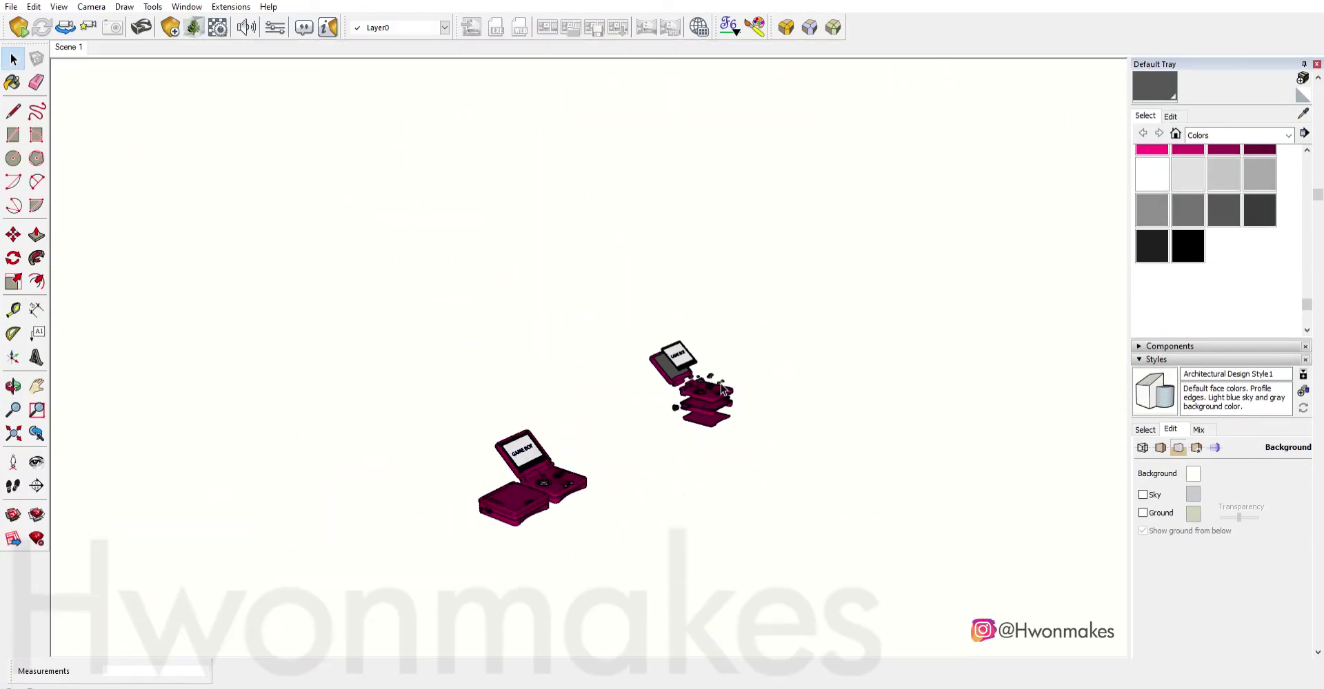
{"action": "scroll", "coordinate": [586, 498], "scroll_direction": "up", "scroll_amount": 5}
{"action": "scroll", "coordinate": [560, 471], "scroll_direction": "up", "scroll_amount": 2}
{"action": "key", "text": "m"}
{"action": "left_click", "coordinate": [555, 577]}
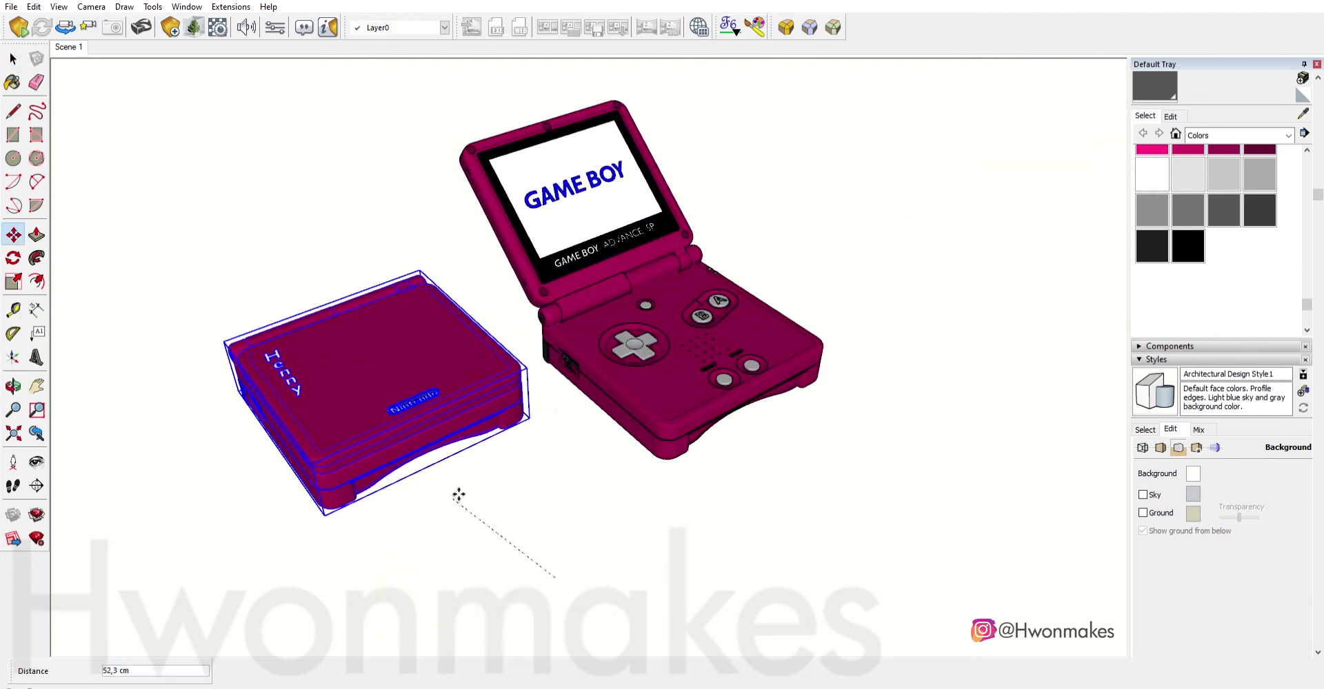
{"action": "middle_click_drag", "start_coordinate": [502, 473], "coordinate": [624, 517]}
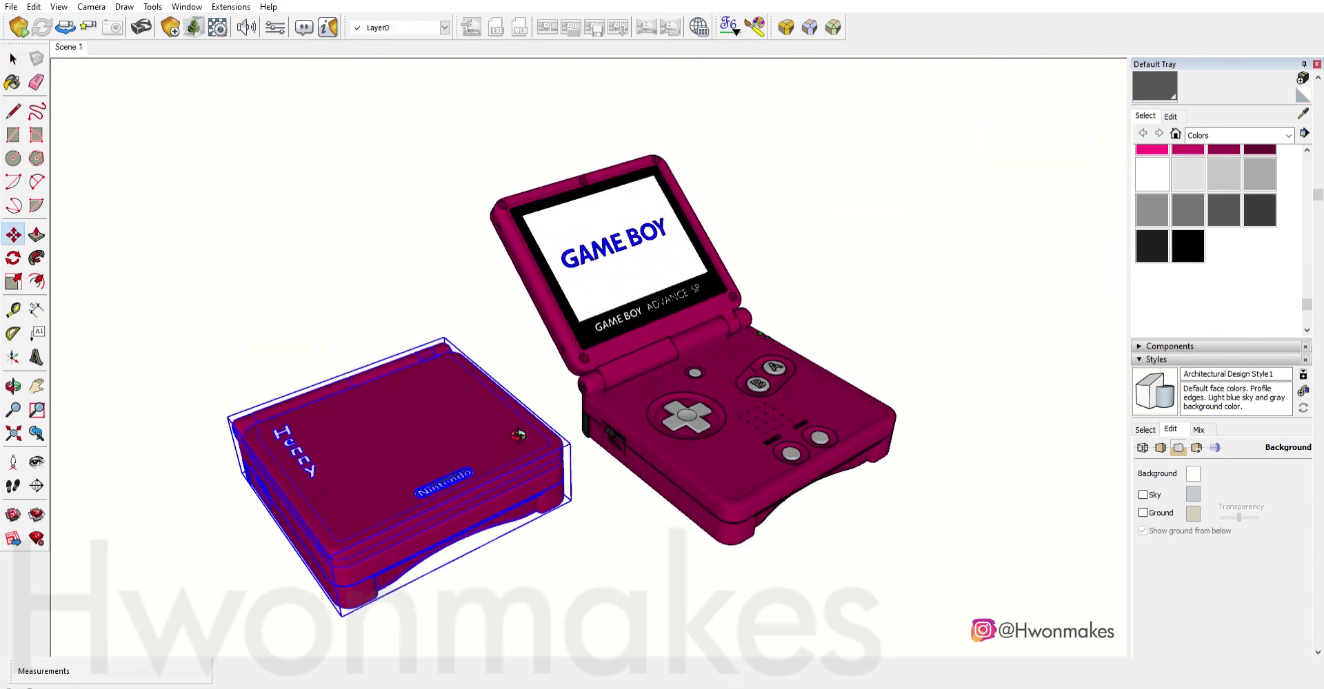
Save this side-by-side view as Scene 2, then return to the exploded Scene 1.
{"action": "left_click", "coordinate": [1157, 359]}
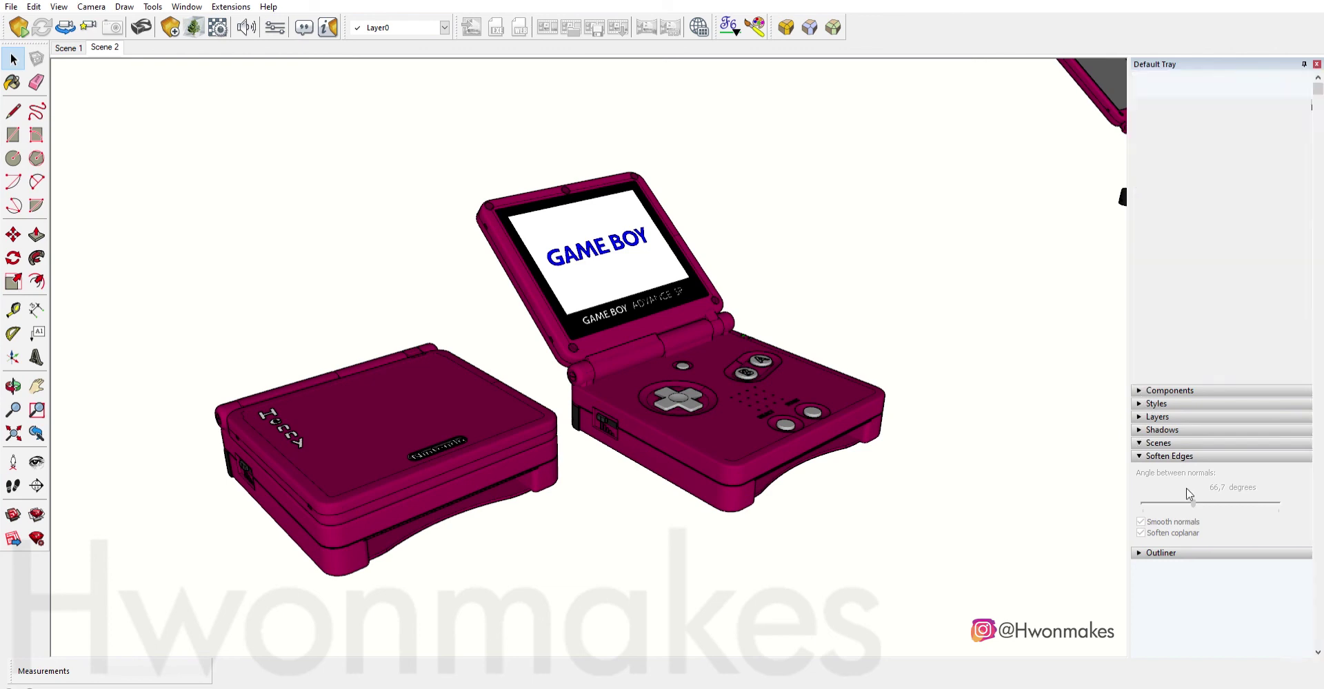
{"action": "left_click", "coordinate": [1158, 455]}
{"action": "left_click", "coordinate": [1221, 541]}
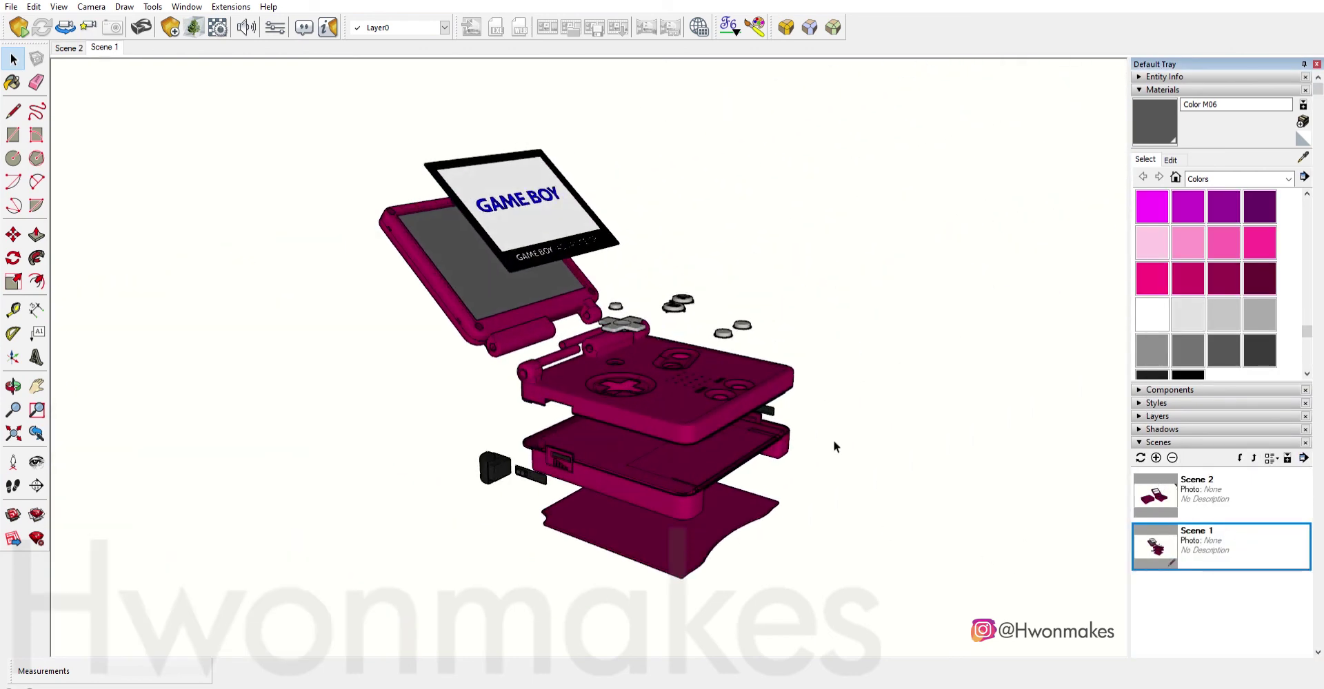
{"action": "middle_click_drag", "start_coordinate": [833, 447], "coordinate": [638, 514]}
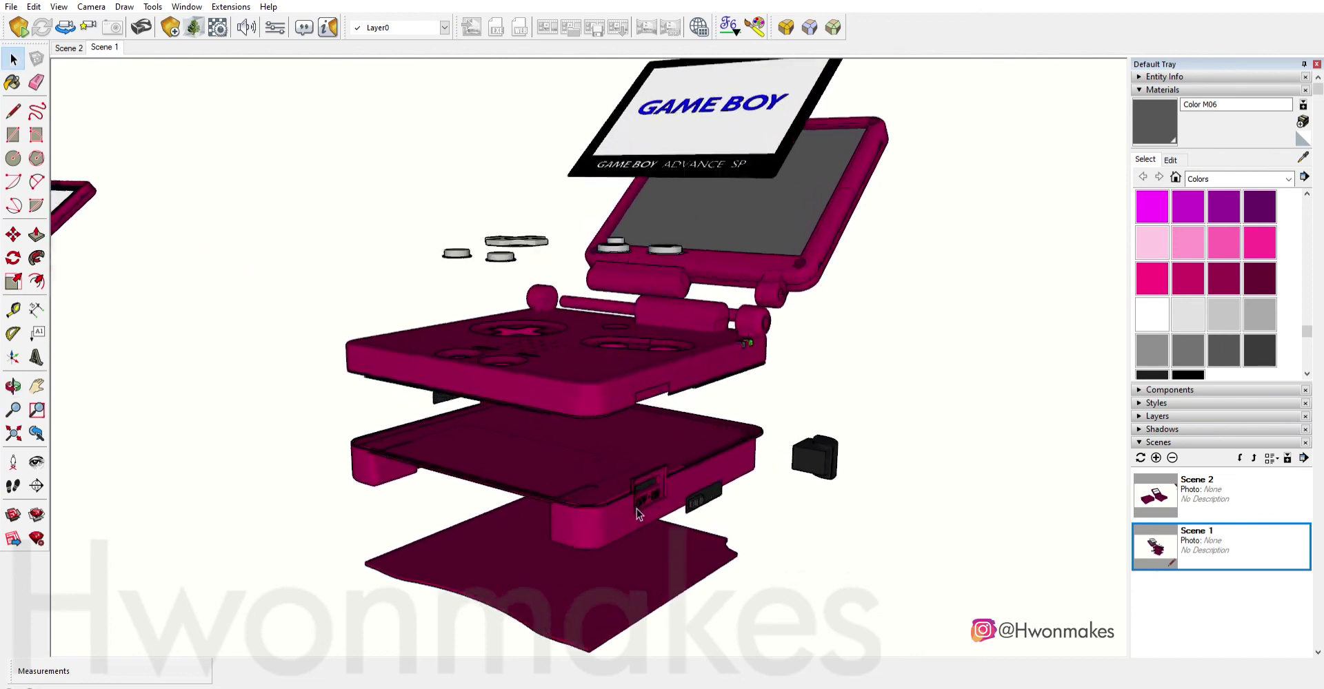
{"action": "scroll", "coordinate": [638, 513], "scroll_direction": "down", "scroll_amount": 2}
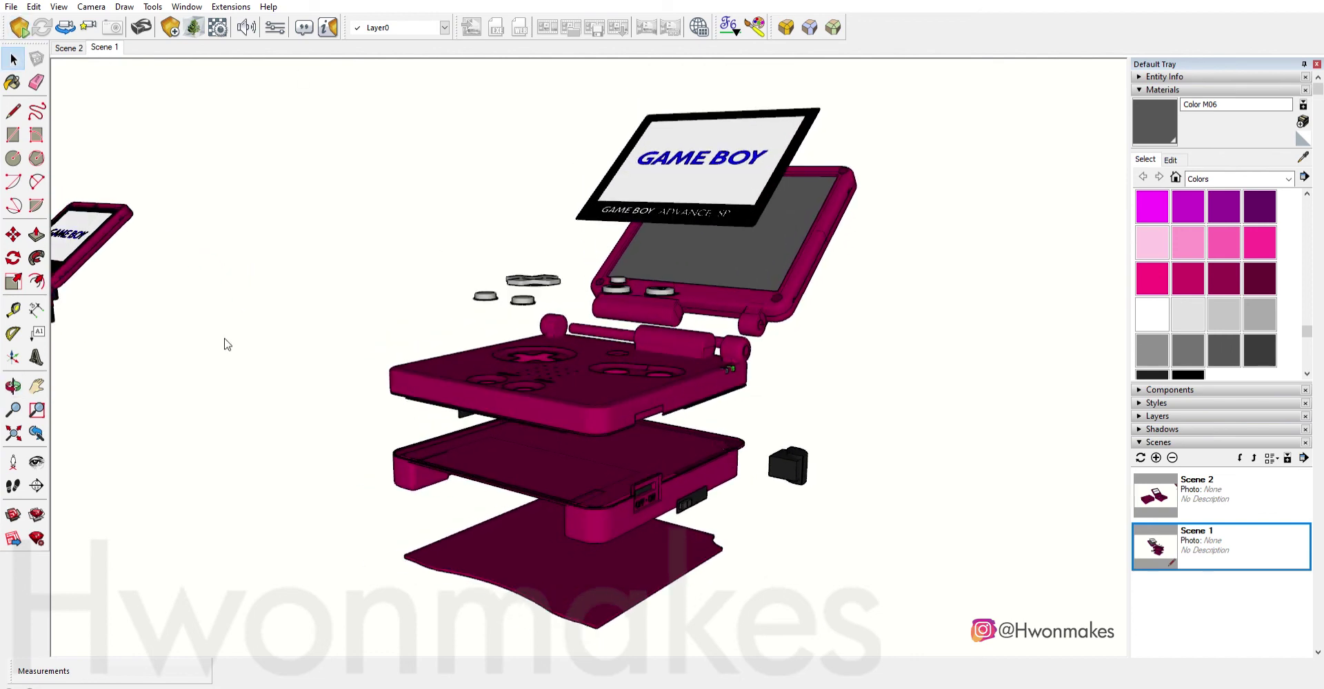